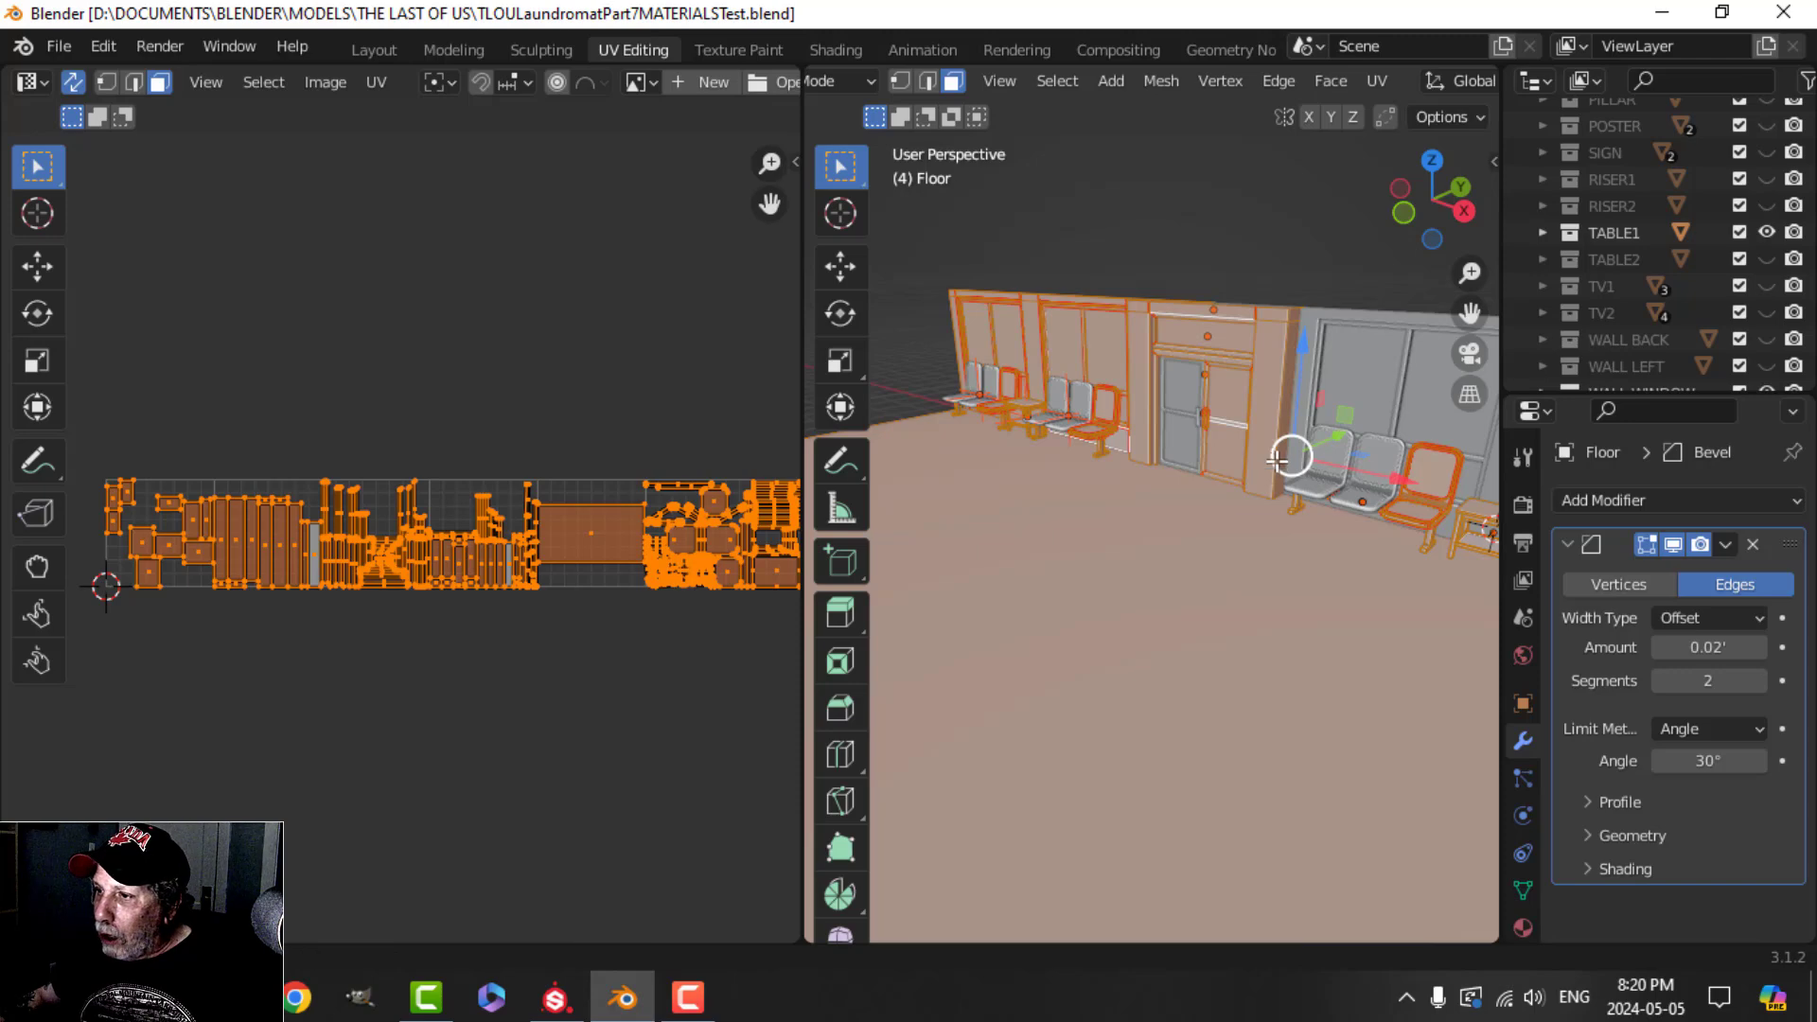
Step: Examine the laundromat model and its row of UV tiles in the UV editor
{"action": "scroll", "coordinate": [1171, 420], "scroll_direction": "up", "scroll_amount": 3}
{"action": "middle_click_drag", "start_coordinate": [1170, 419], "coordinate": [1278, 477]}
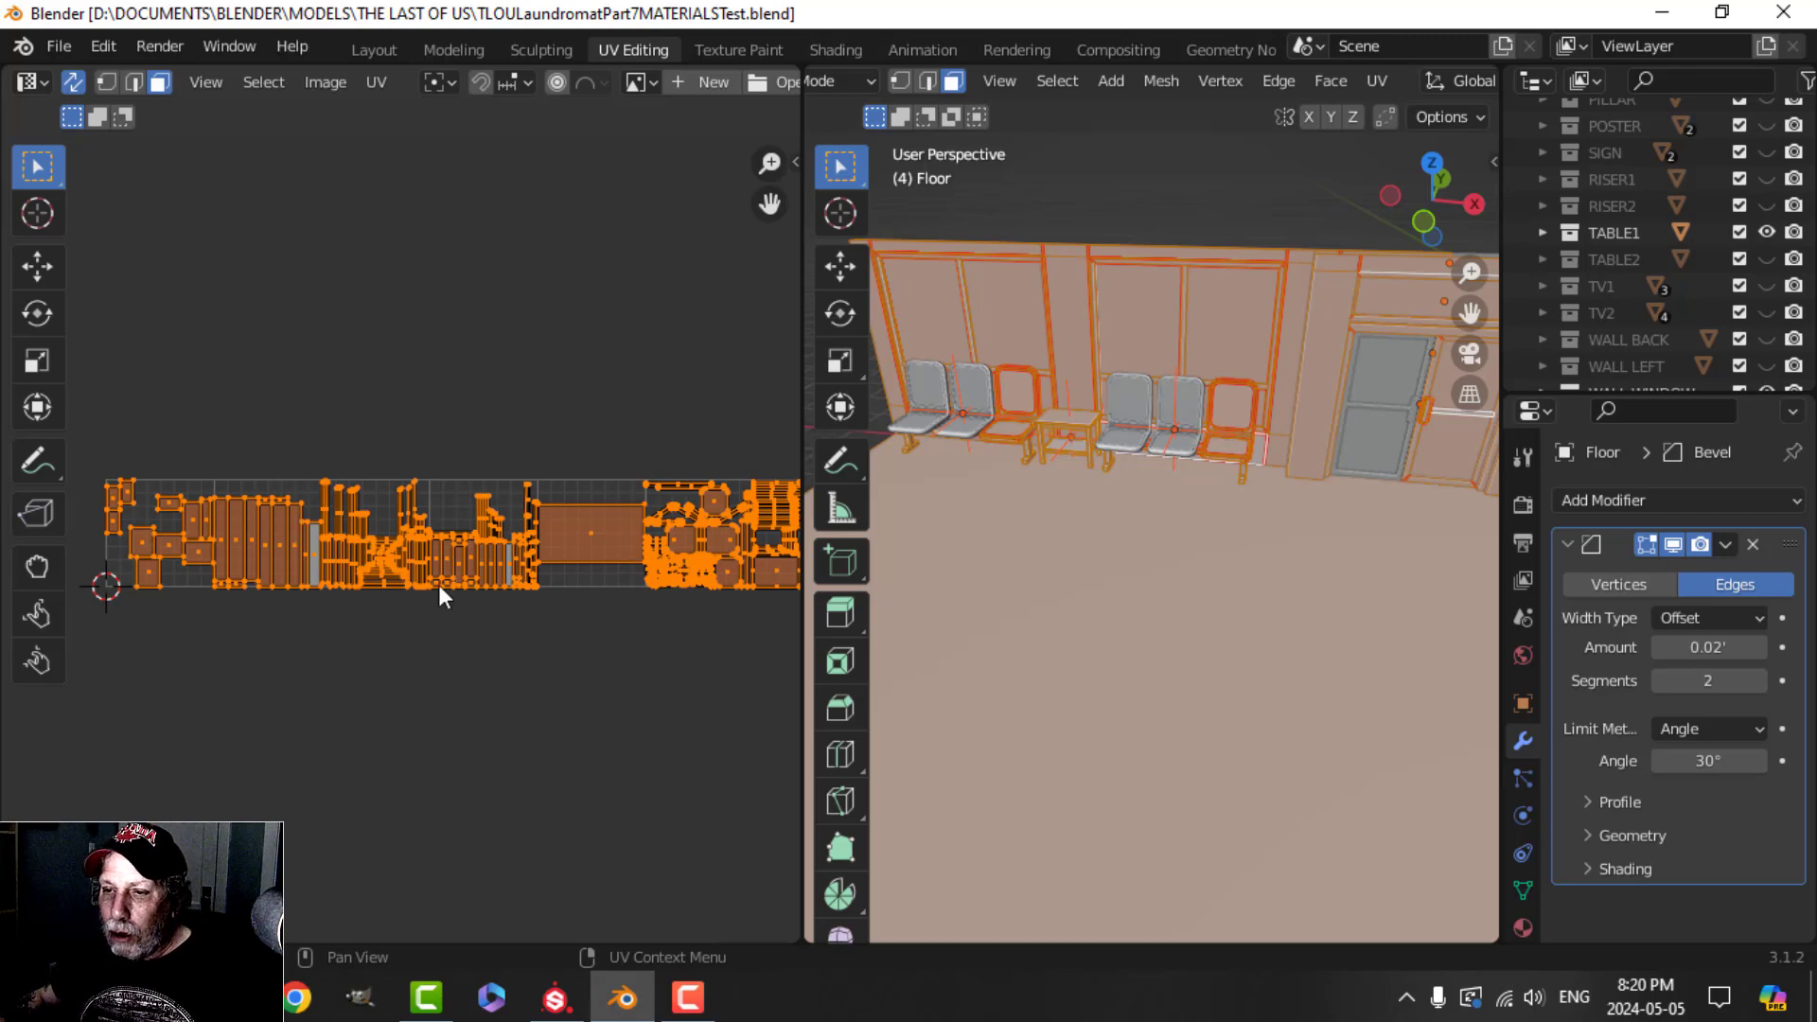
{"action": "scroll", "coordinate": [401, 684], "scroll_direction": "down", "scroll_amount": 1}
{"action": "middle_click_drag", "start_coordinate": [492, 667], "coordinate": [461, 643]}
{"action": "scroll", "coordinate": [333, 657], "scroll_direction": "up", "scroll_amount": 2}
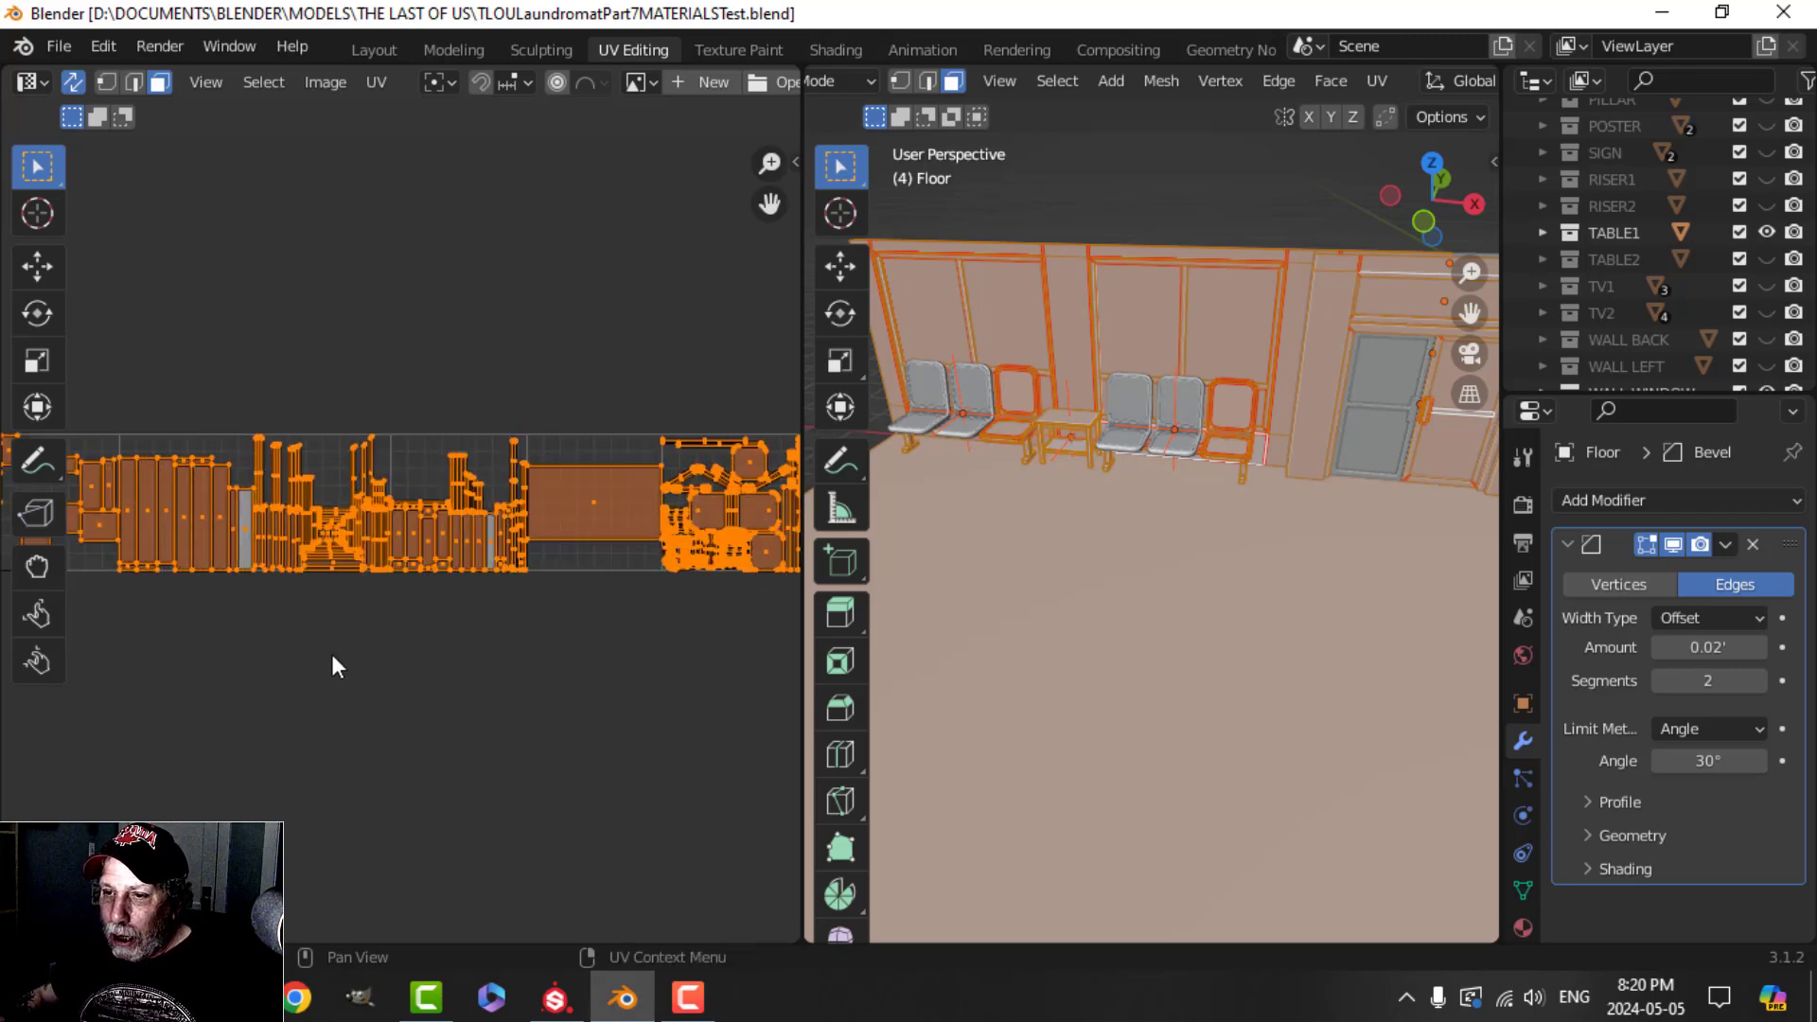
{"action": "middle_click_drag", "start_coordinate": [282, 661], "coordinate": [474, 687]}
{"action": "scroll", "coordinate": [474, 691], "scroll_direction": "up", "scroll_amount": 2}
{"action": "middle_click_drag", "start_coordinate": [630, 739], "coordinate": [535, 691]}
{"action": "scroll", "coordinate": [552, 724], "scroll_direction": "down", "scroll_amount": 1}
{"action": "scroll", "coordinate": [468, 690], "scroll_direction": "down", "scroll_amount": 1}
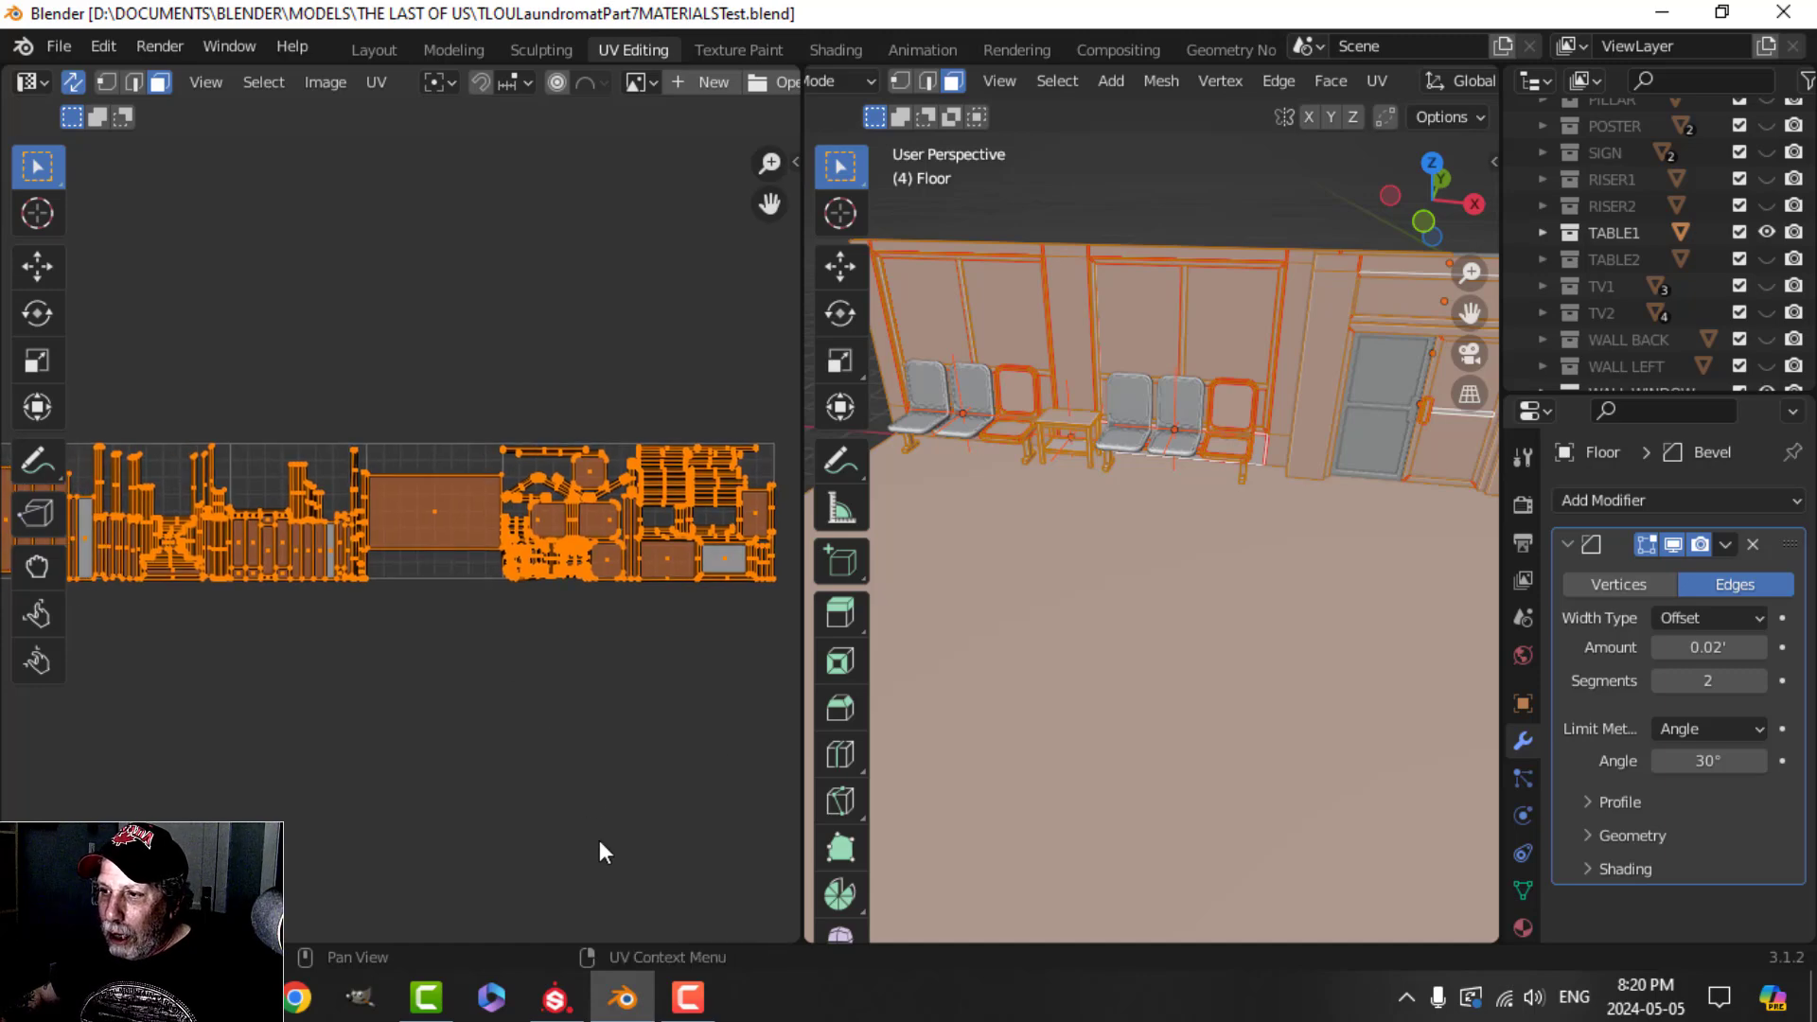
Step: Leave Edit Mode and switch to Substance Painter to inspect the textured floor and green chairs
{"action": "key", "text": "Tab"}
{"action": "left_click", "coordinate": [554, 998]}
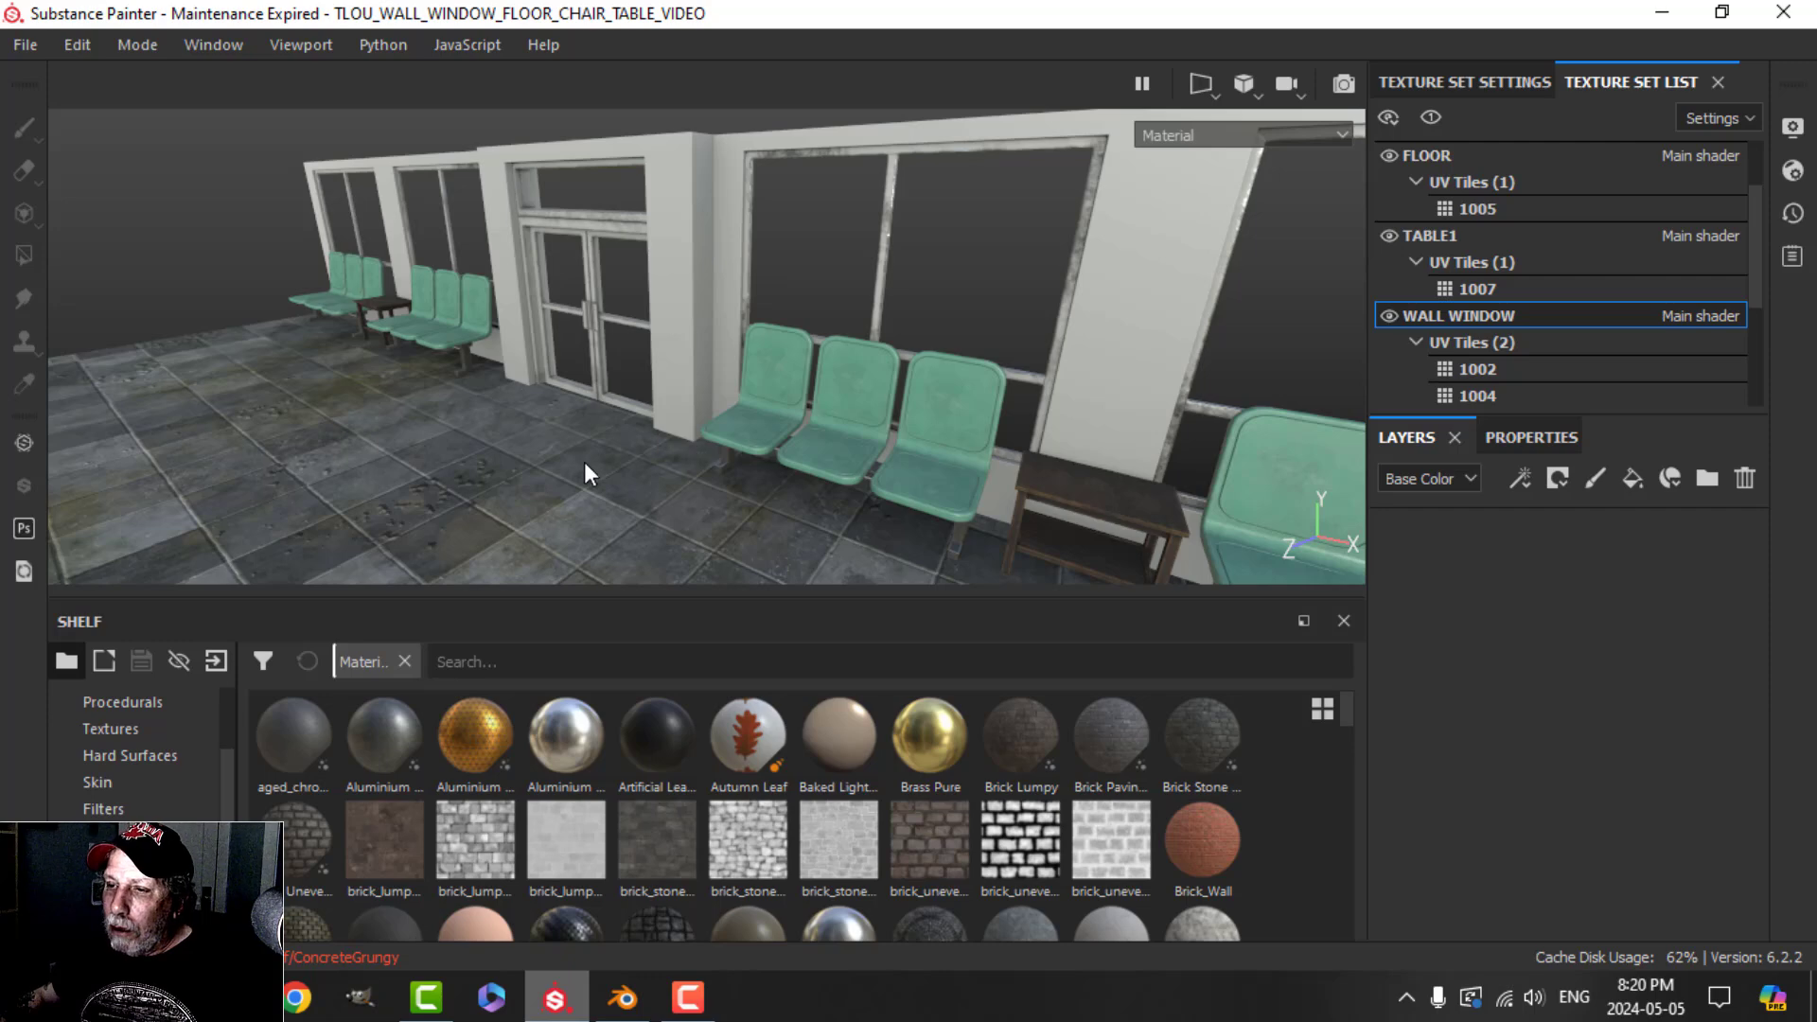
{"action": "scroll", "coordinate": [584, 462], "scroll_direction": "up", "scroll_amount": 1}
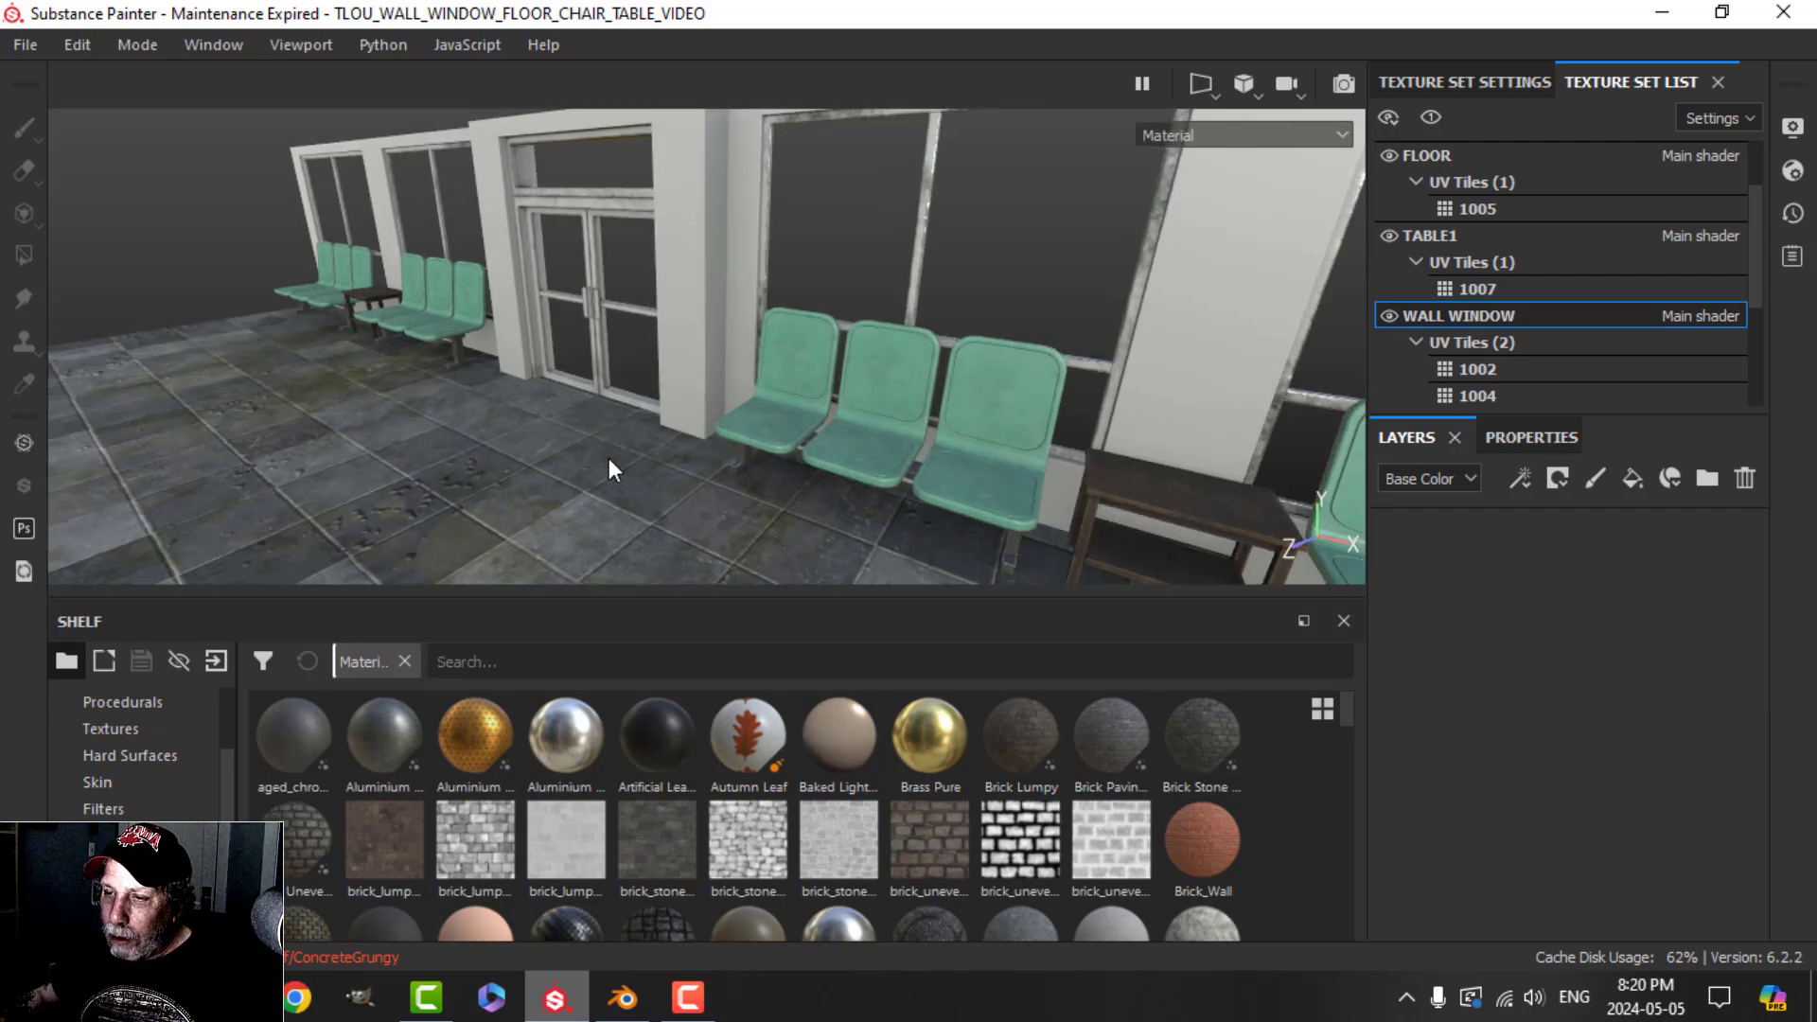
{"action": "middle_click_drag", "start_coordinate": [610, 458], "coordinate": [629, 325], "text": "alt"}
{"action": "left_click_drag", "start_coordinate": [629, 325], "coordinate": [640, 364], "text": "alt"}
{"action": "middle_click_drag", "start_coordinate": [953, 389], "coordinate": [704, 411], "text": "alt"}
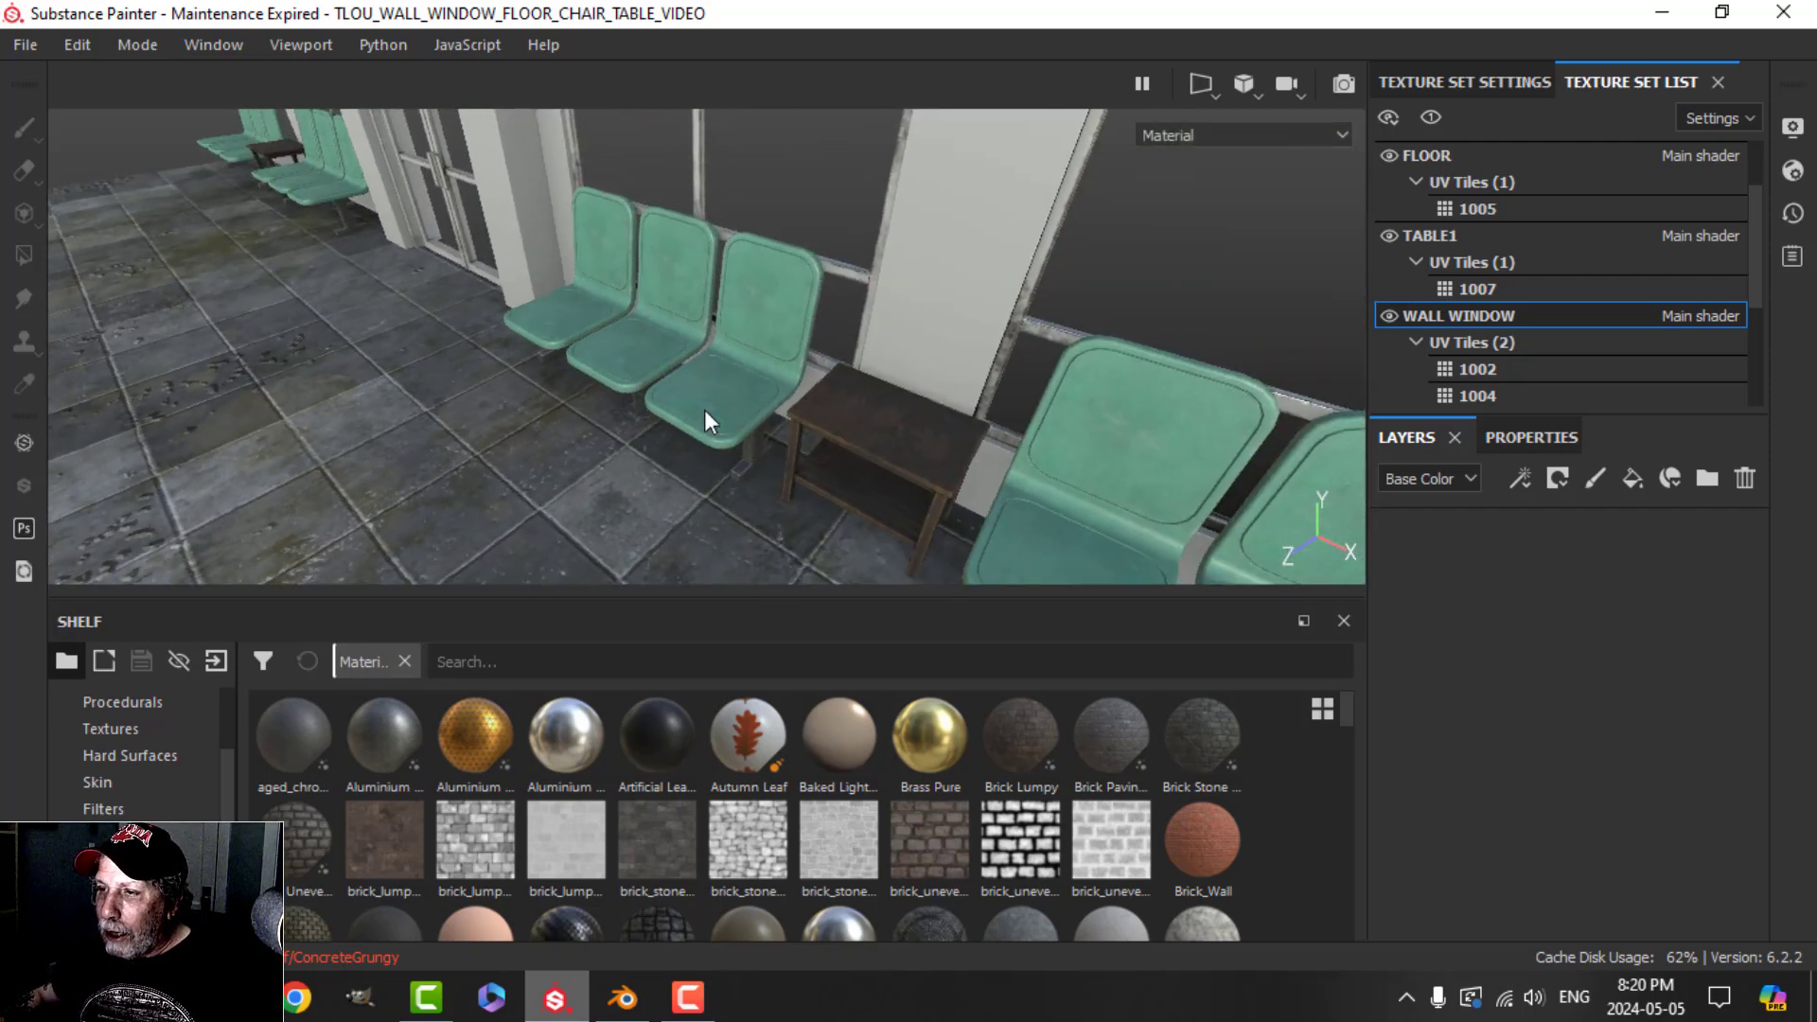
{"action": "scroll", "coordinate": [704, 411], "scroll_direction": "up", "scroll_amount": 1}
{"action": "middle_click_drag", "start_coordinate": [896, 450], "coordinate": [744, 380], "text": "alt"}
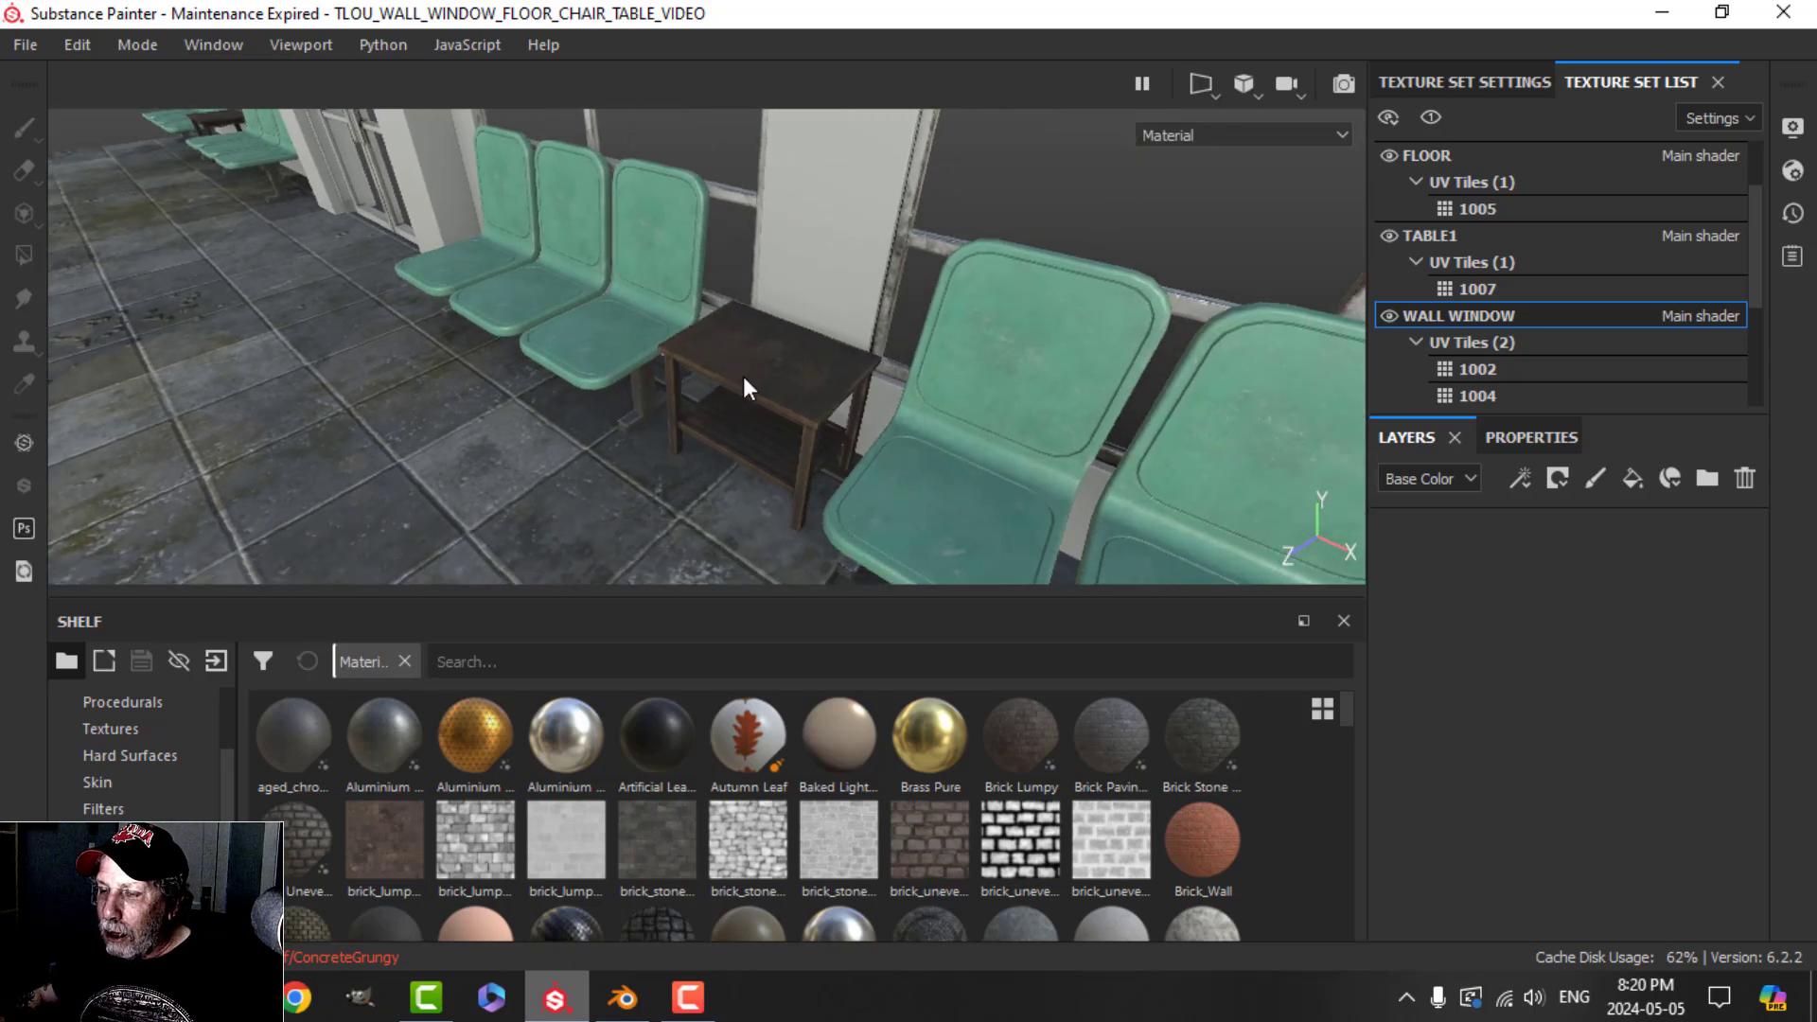
{"action": "scroll", "coordinate": [772, 384], "scroll_direction": "up", "scroll_amount": 1}
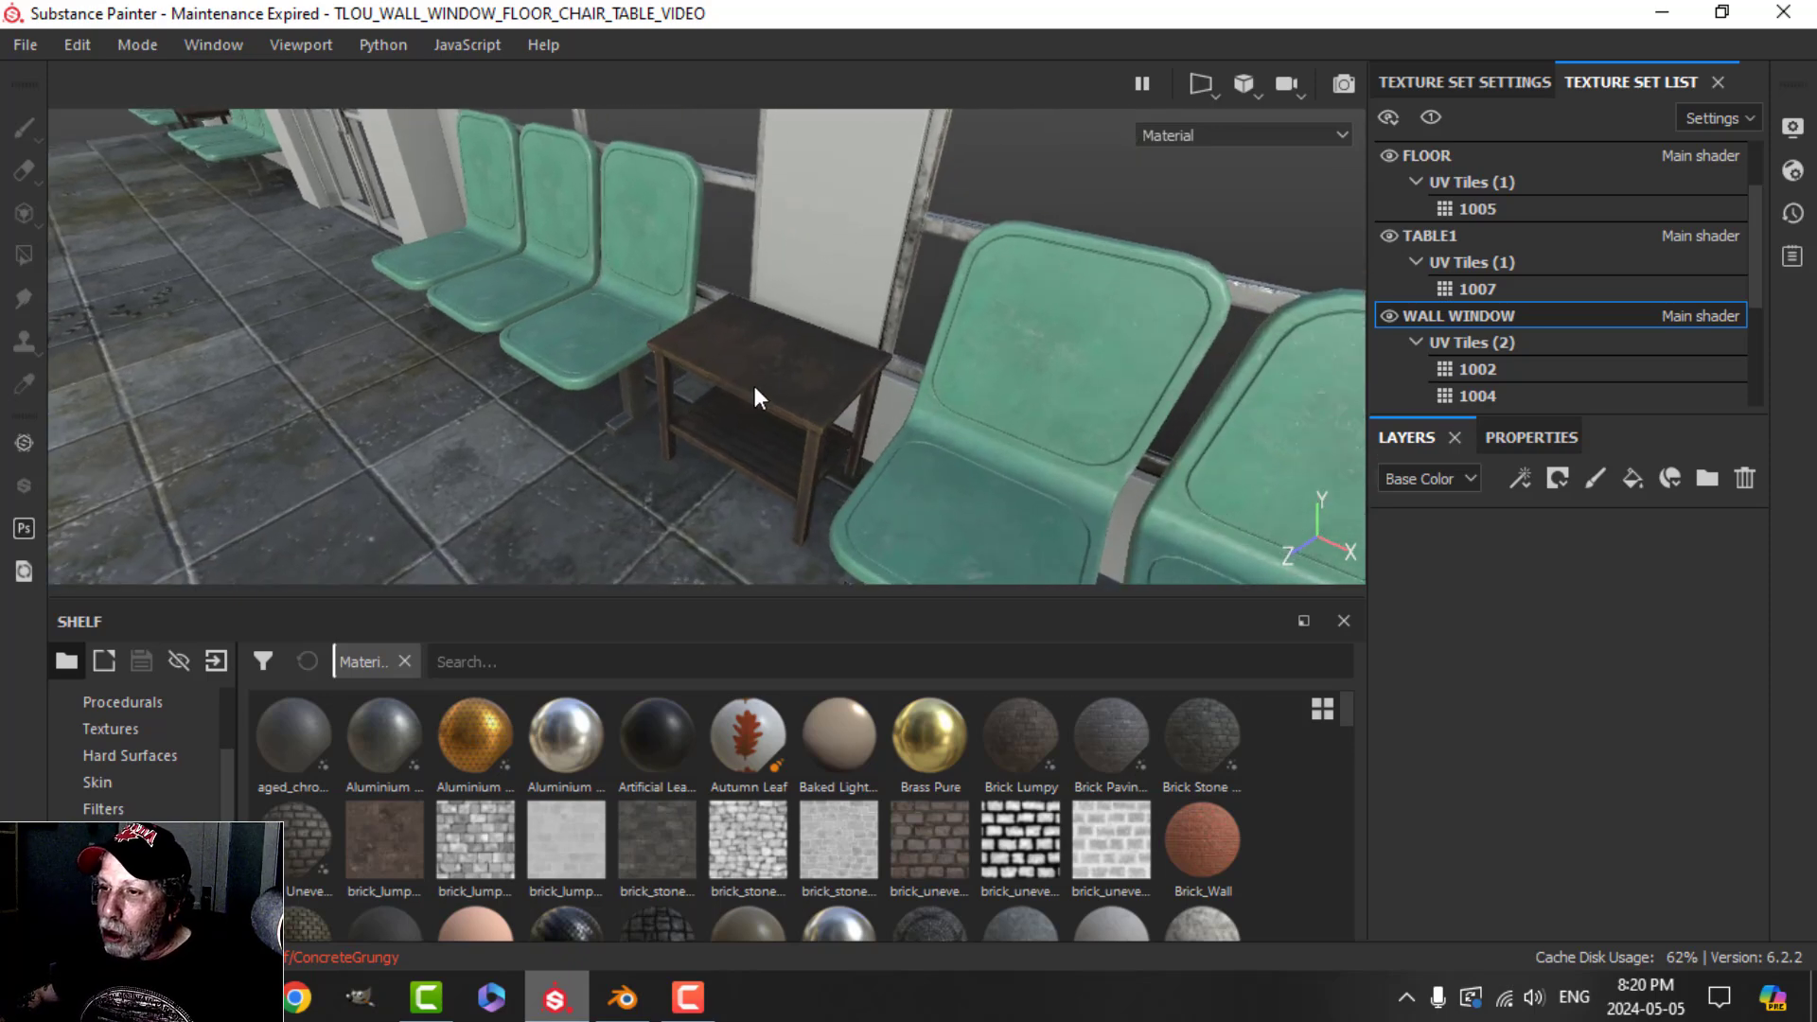
{"action": "left_click_drag", "start_coordinate": [570, 284], "coordinate": [717, 237], "text": "alt"}
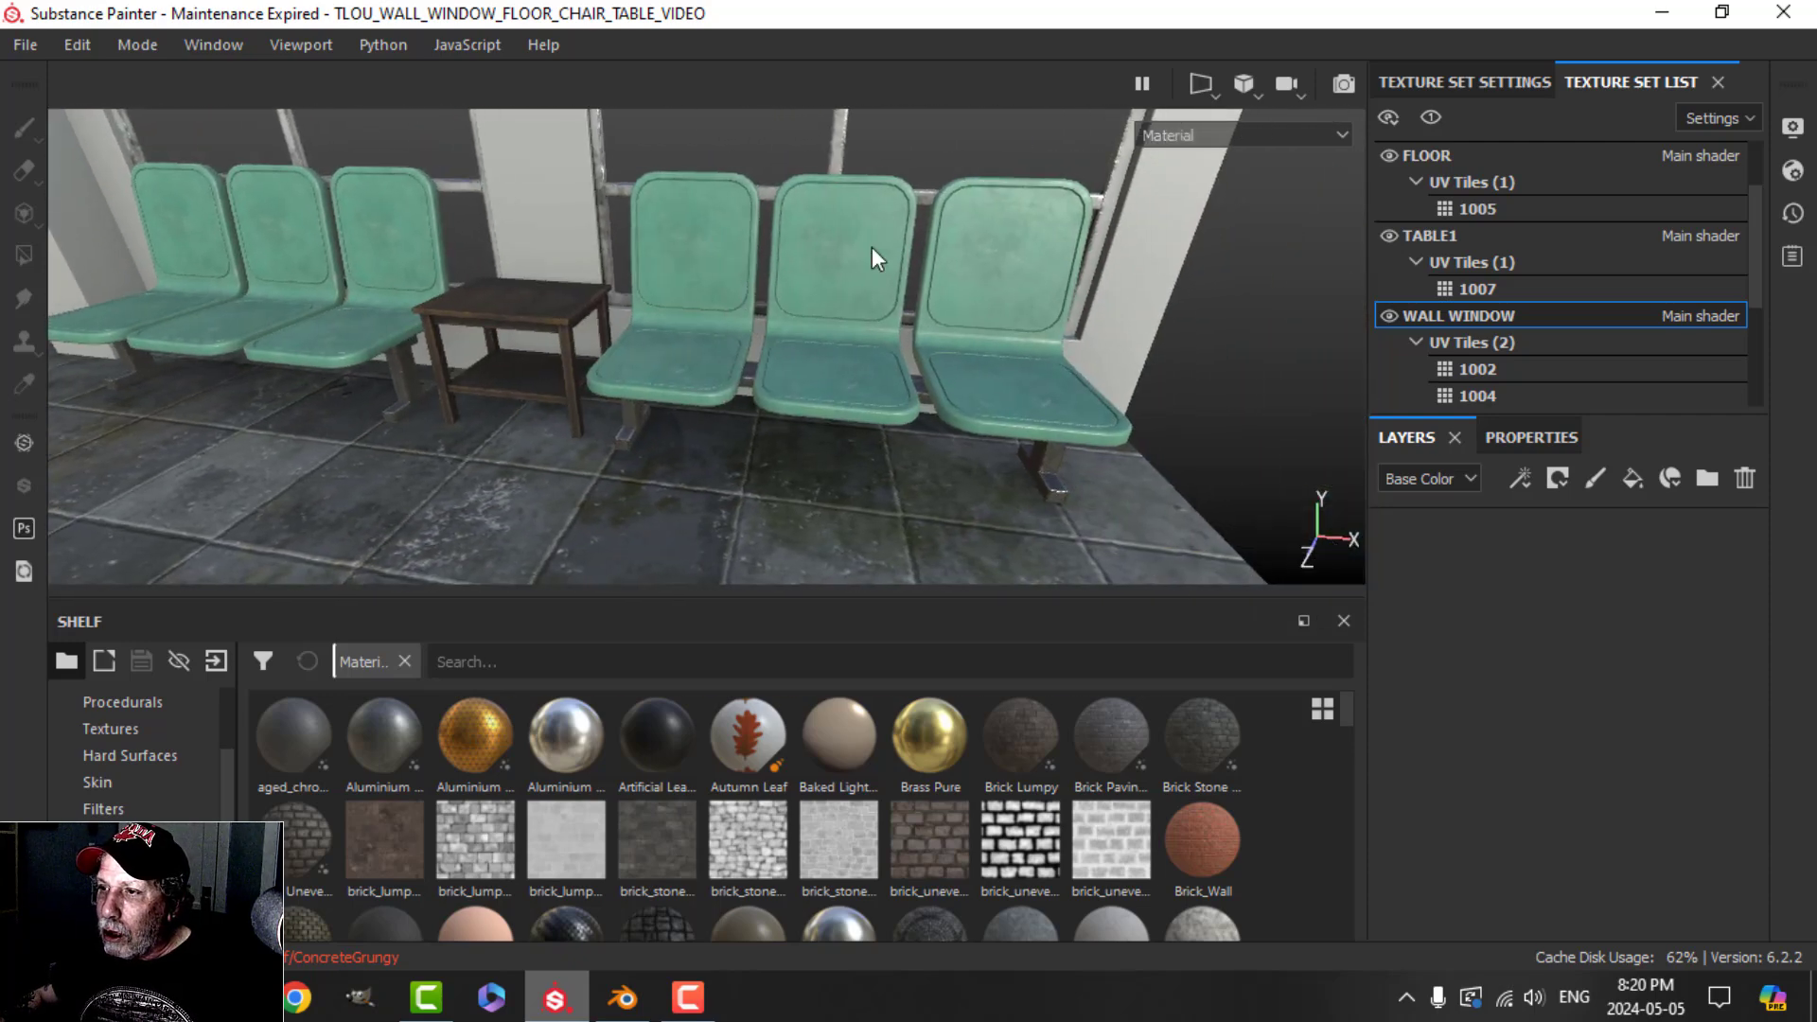
{"action": "scroll", "coordinate": [895, 314], "scroll_direction": "down", "scroll_amount": 2}
{"action": "scroll", "coordinate": [890, 317], "scroll_direction": "up", "scroll_amount": 4}
{"action": "middle_click_drag", "start_coordinate": [890, 316], "coordinate": [999, 291], "text": "alt"}
{"action": "left_click_drag", "start_coordinate": [999, 292], "coordinate": [864, 316], "text": "alt"}
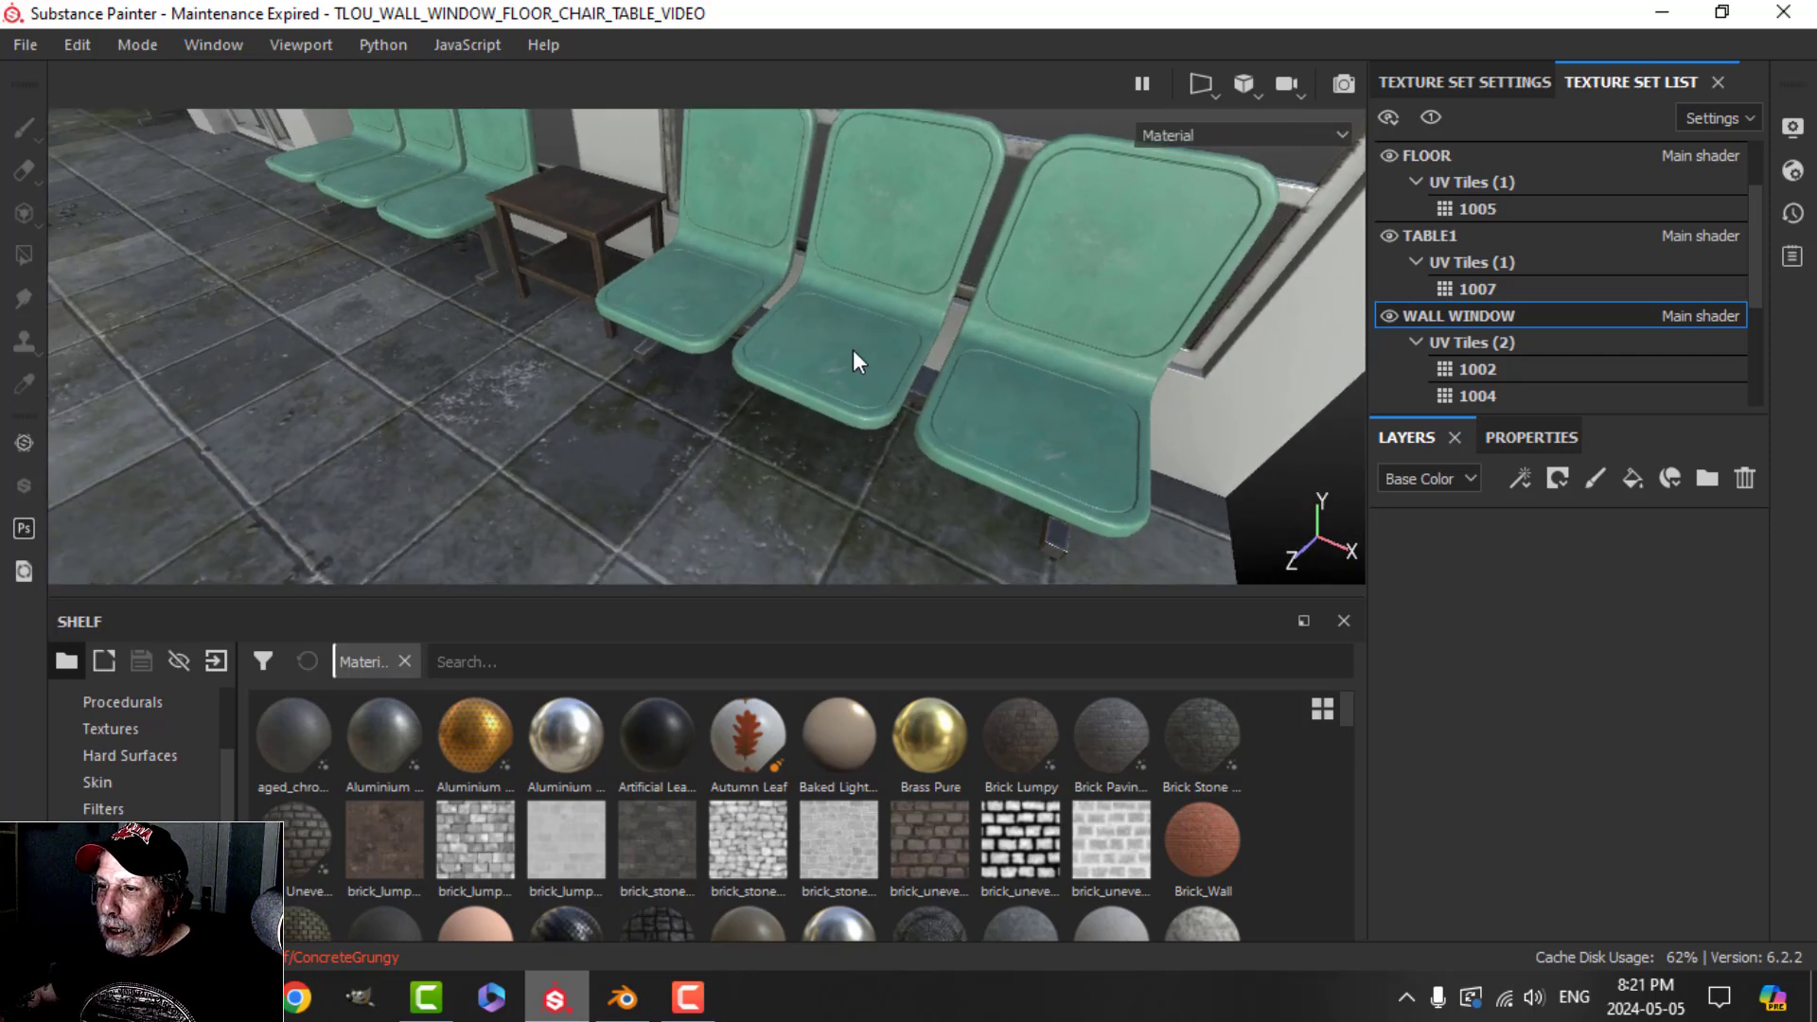
{"action": "scroll", "coordinate": [851, 357], "scroll_direction": "up", "scroll_amount": 2}
{"action": "middle_click_drag", "start_coordinate": [844, 353], "coordinate": [800, 383], "text": "alt"}
{"action": "left_click_drag", "start_coordinate": [799, 377], "coordinate": [820, 357], "text": "alt"}
{"action": "middle_click_drag", "start_coordinate": [693, 368], "coordinate": [832, 365], "text": "alt"}
Step: Inspect the wood texture and worn edges of the small table between the chairs up close
{"action": "scroll", "coordinate": [725, 377], "scroll_direction": "up", "scroll_amount": 6}
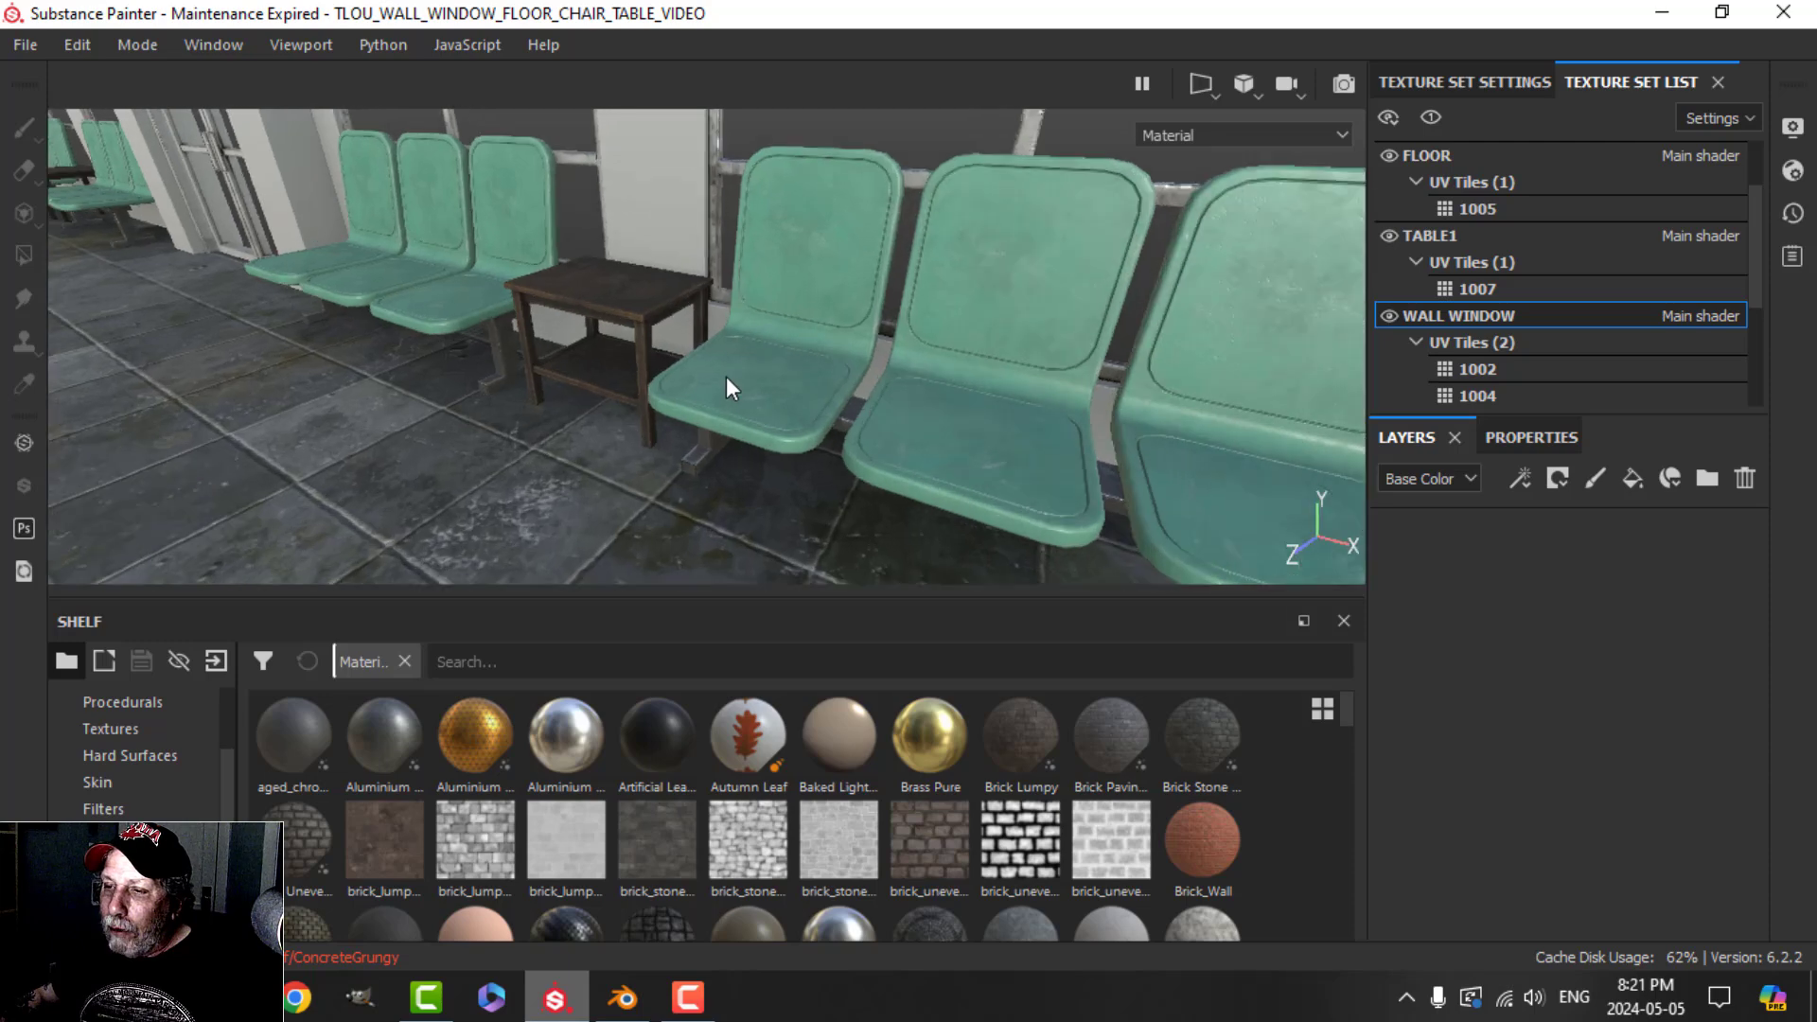
{"action": "left_click_drag", "start_coordinate": [571, 361], "coordinate": [653, 321], "text": "alt"}
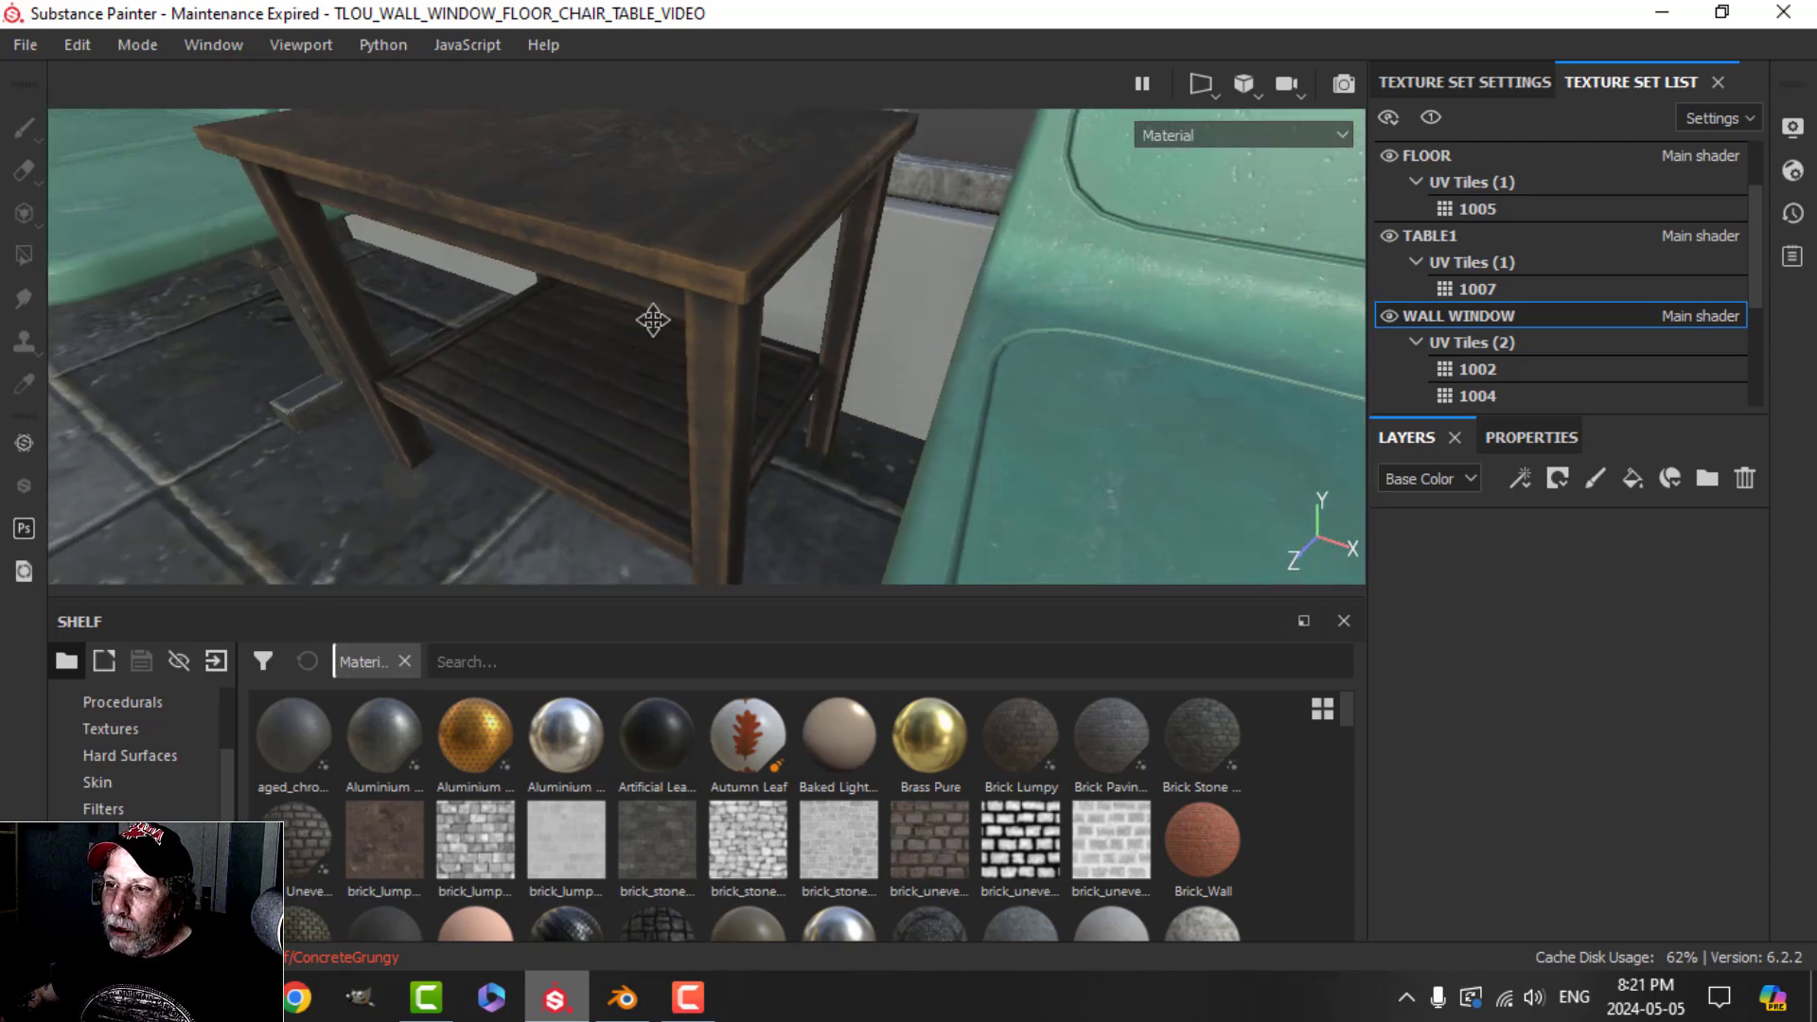
{"action": "middle_click_drag", "start_coordinate": [653, 321], "coordinate": [694, 283], "text": "alt"}
{"action": "scroll", "coordinate": [688, 386], "scroll_direction": "up", "scroll_amount": 2}
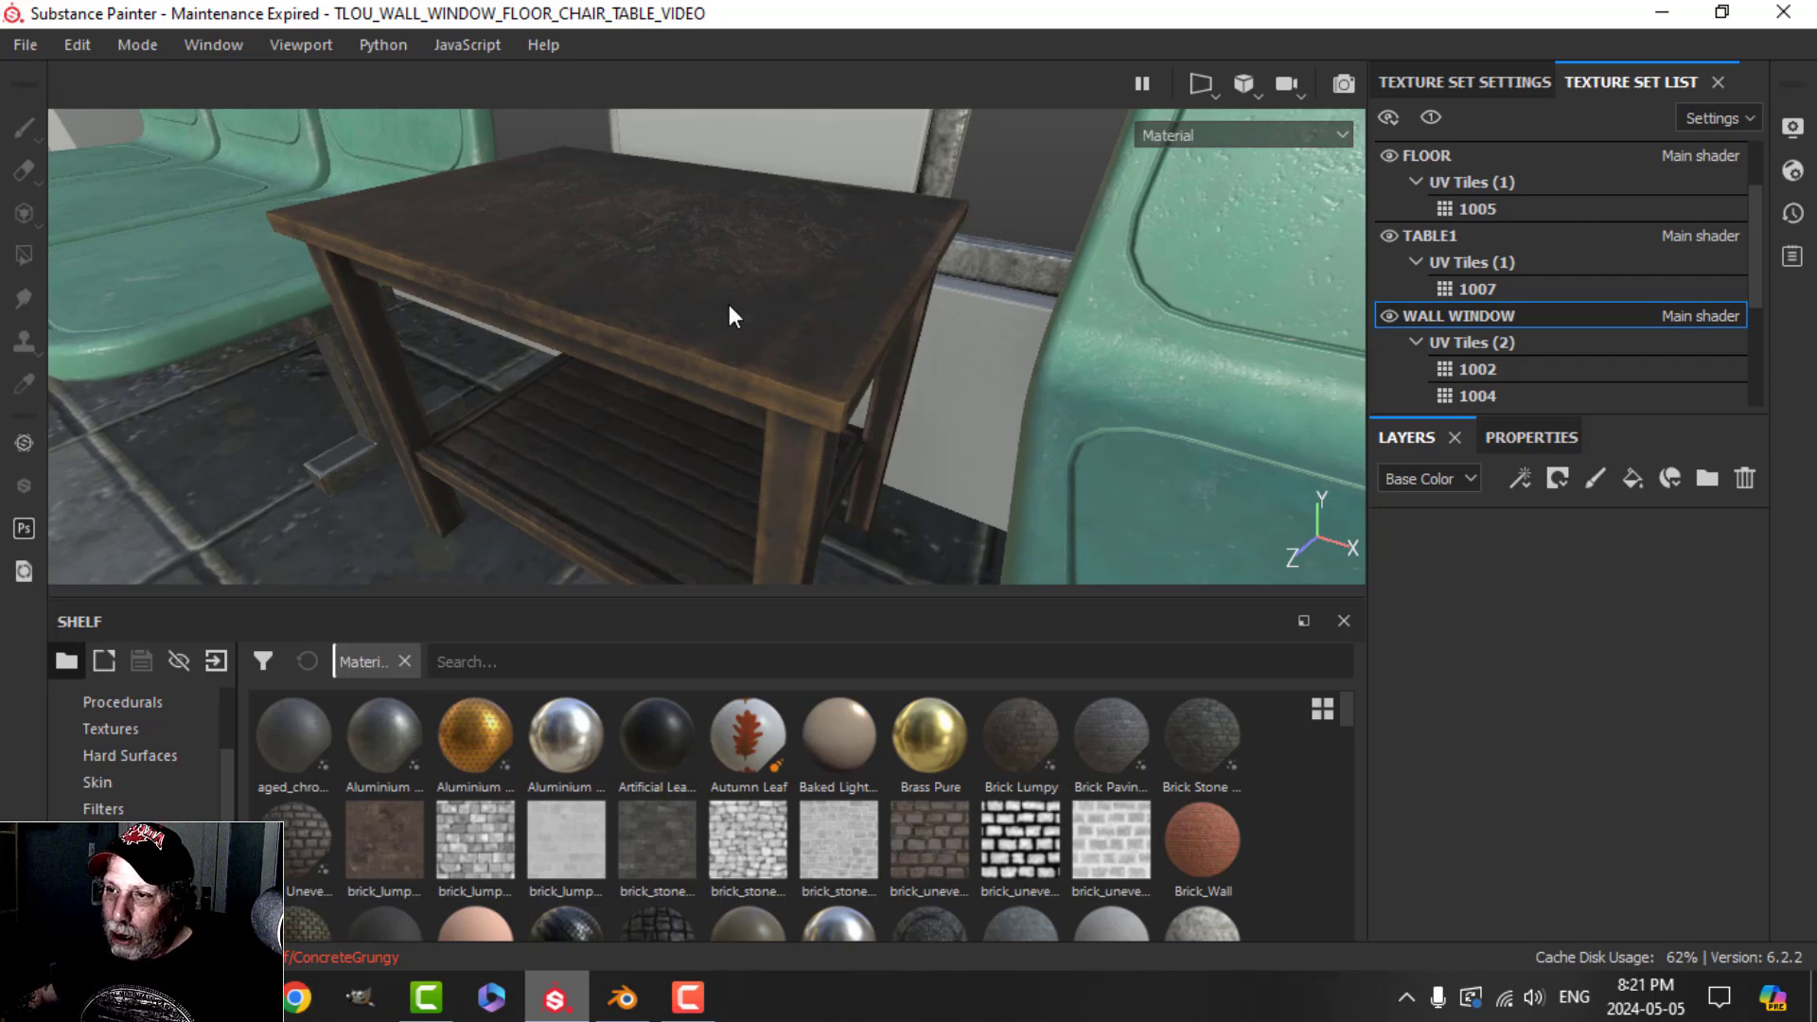
{"action": "left_click_drag", "start_coordinate": [730, 312], "coordinate": [710, 269], "text": "alt"}
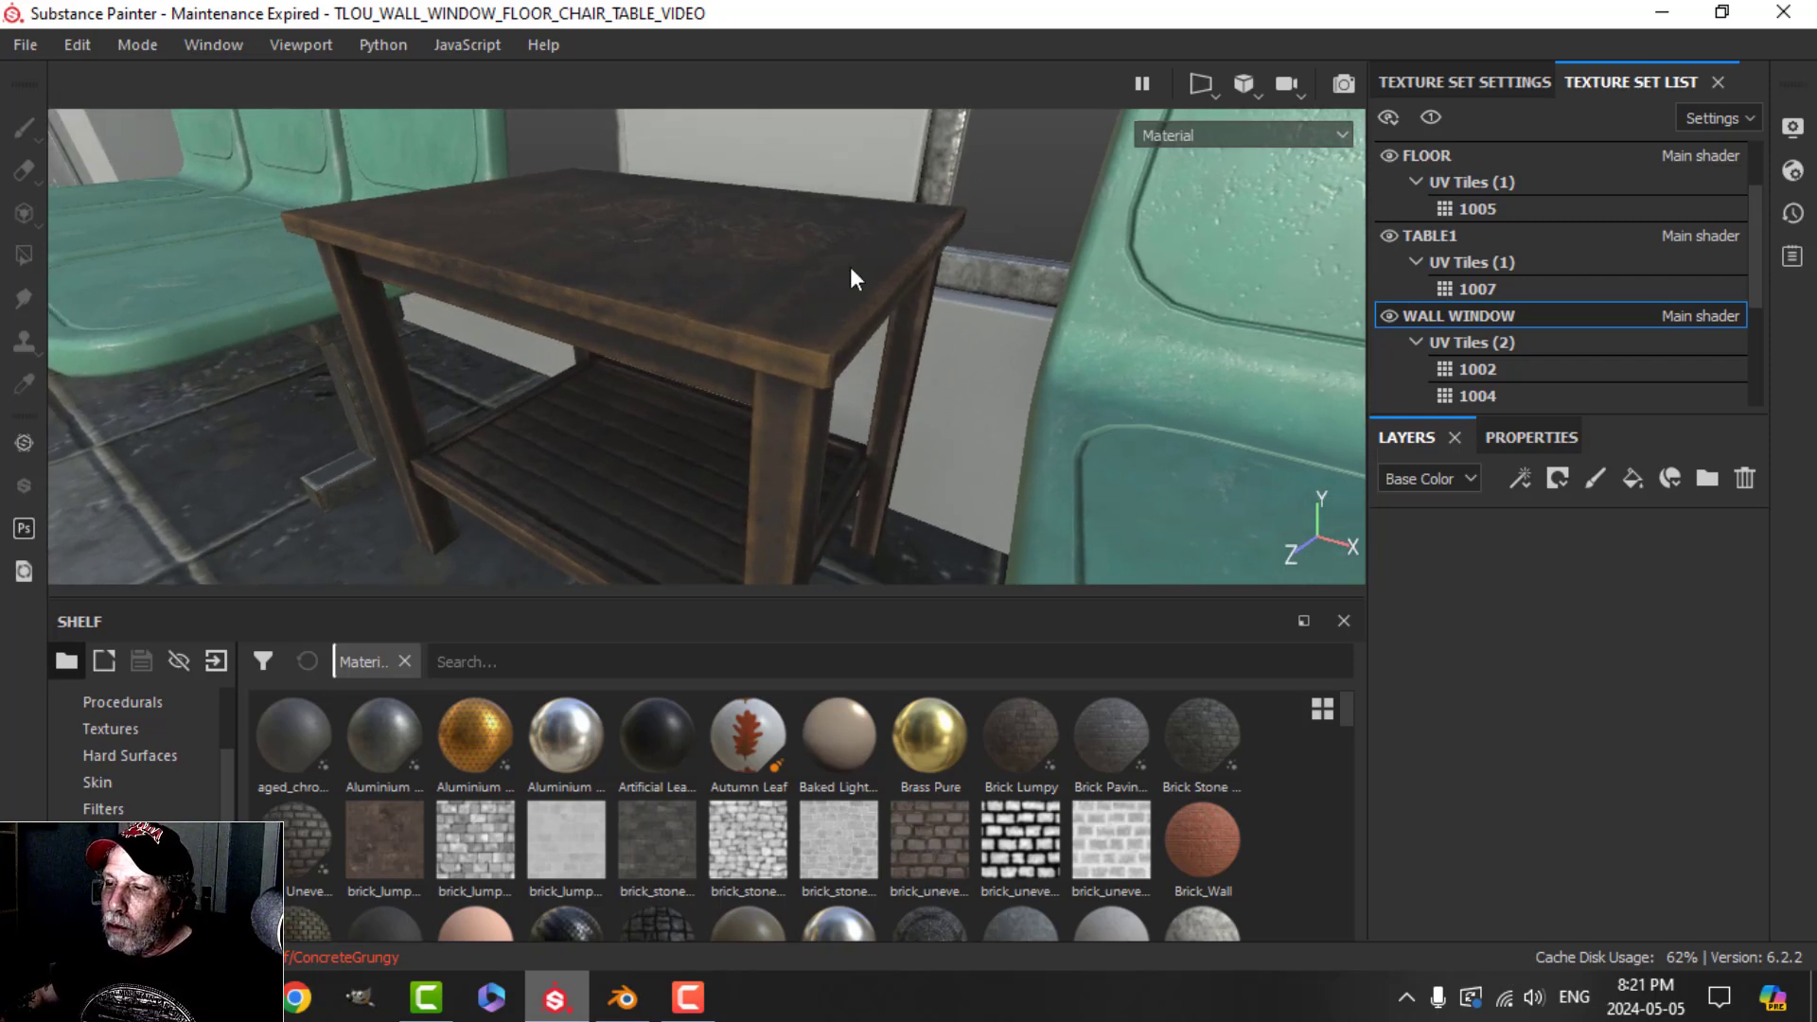
{"action": "scroll", "coordinate": [678, 354], "scroll_direction": "down", "scroll_amount": 5}
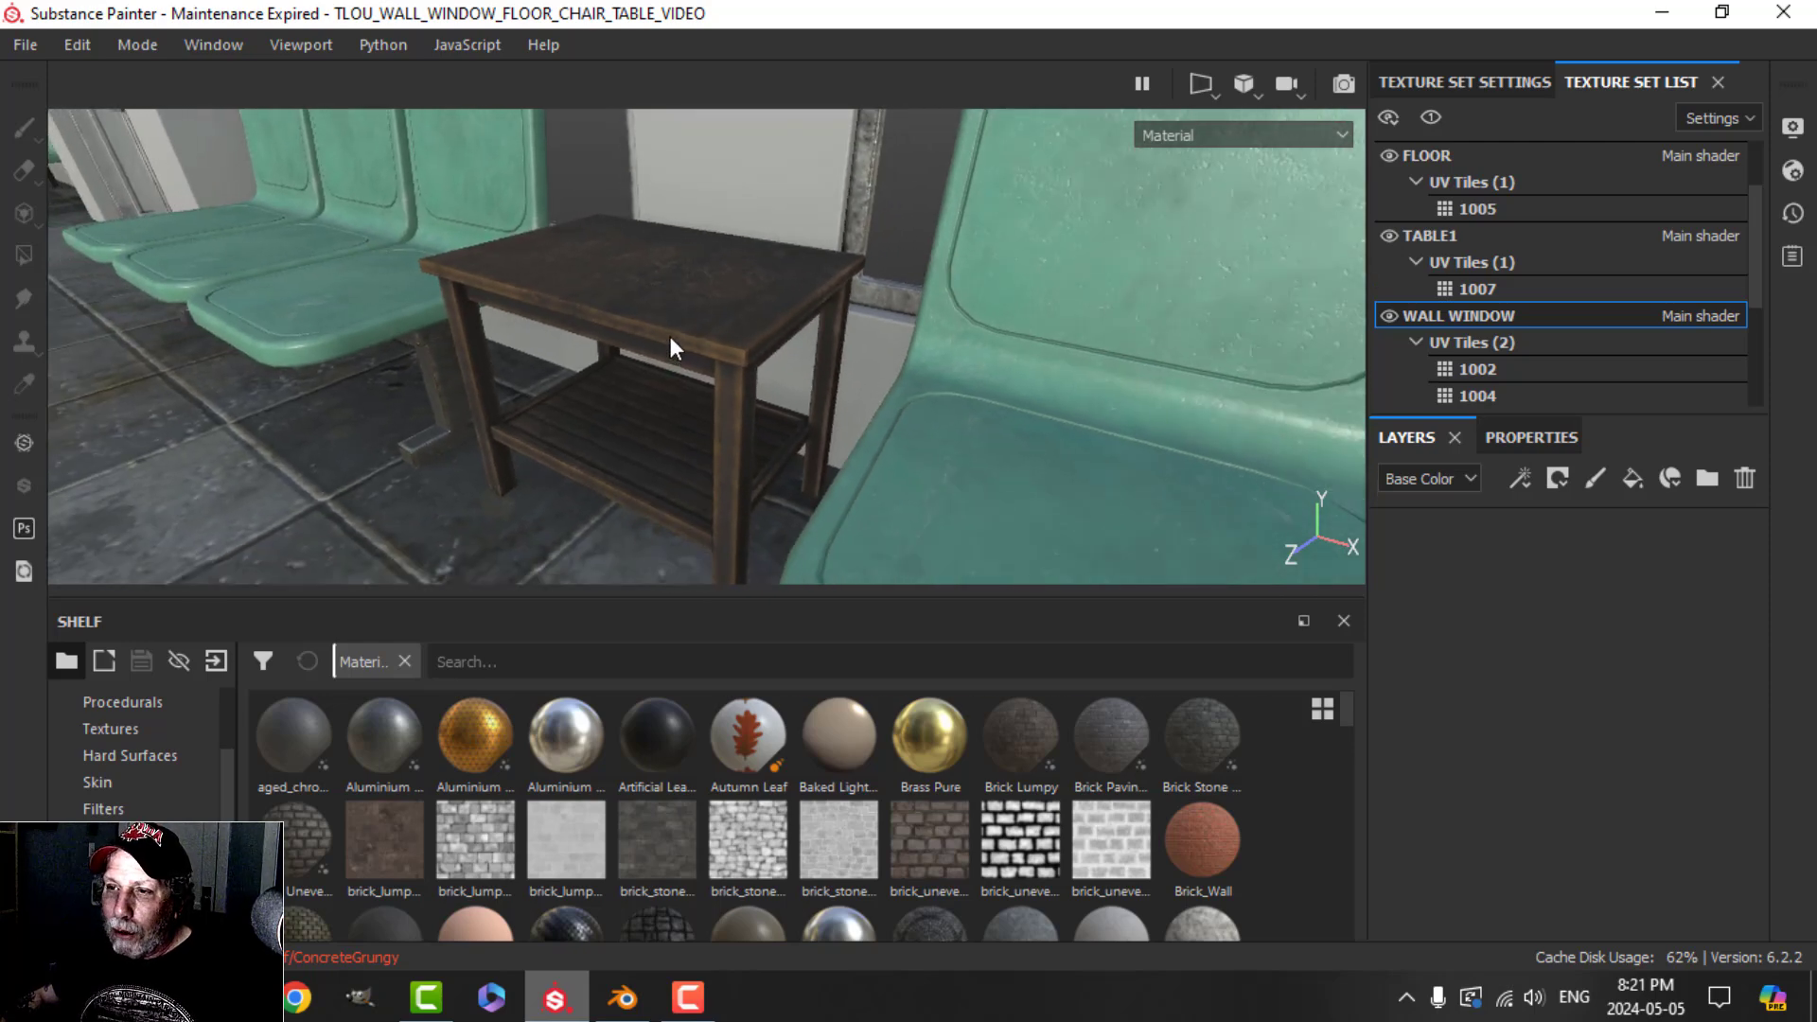
{"action": "scroll", "coordinate": [659, 321], "scroll_direction": "up", "scroll_amount": 3}
{"action": "middle_click_drag", "start_coordinate": [657, 317], "coordinate": [708, 327], "text": "alt"}
{"action": "left_click_drag", "start_coordinate": [712, 338], "coordinate": [706, 341], "text": "alt"}
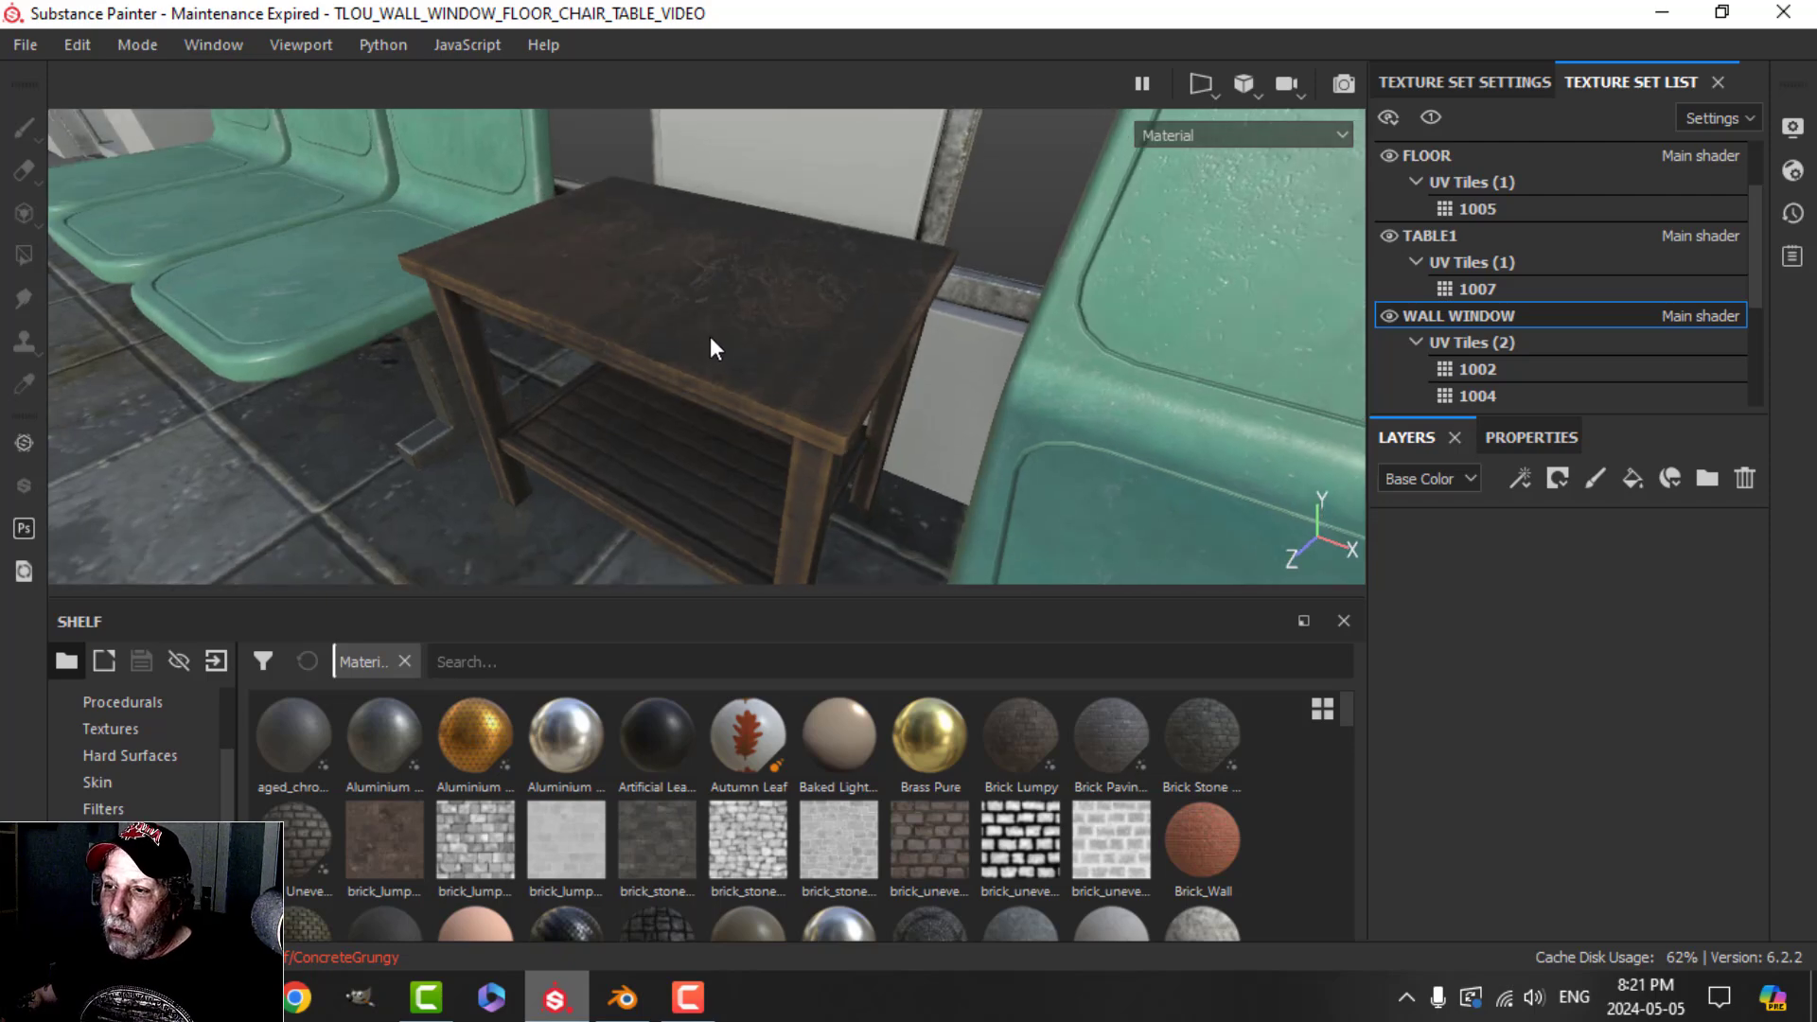
{"action": "middle_click_drag", "start_coordinate": [713, 337], "coordinate": [673, 304], "text": "alt"}
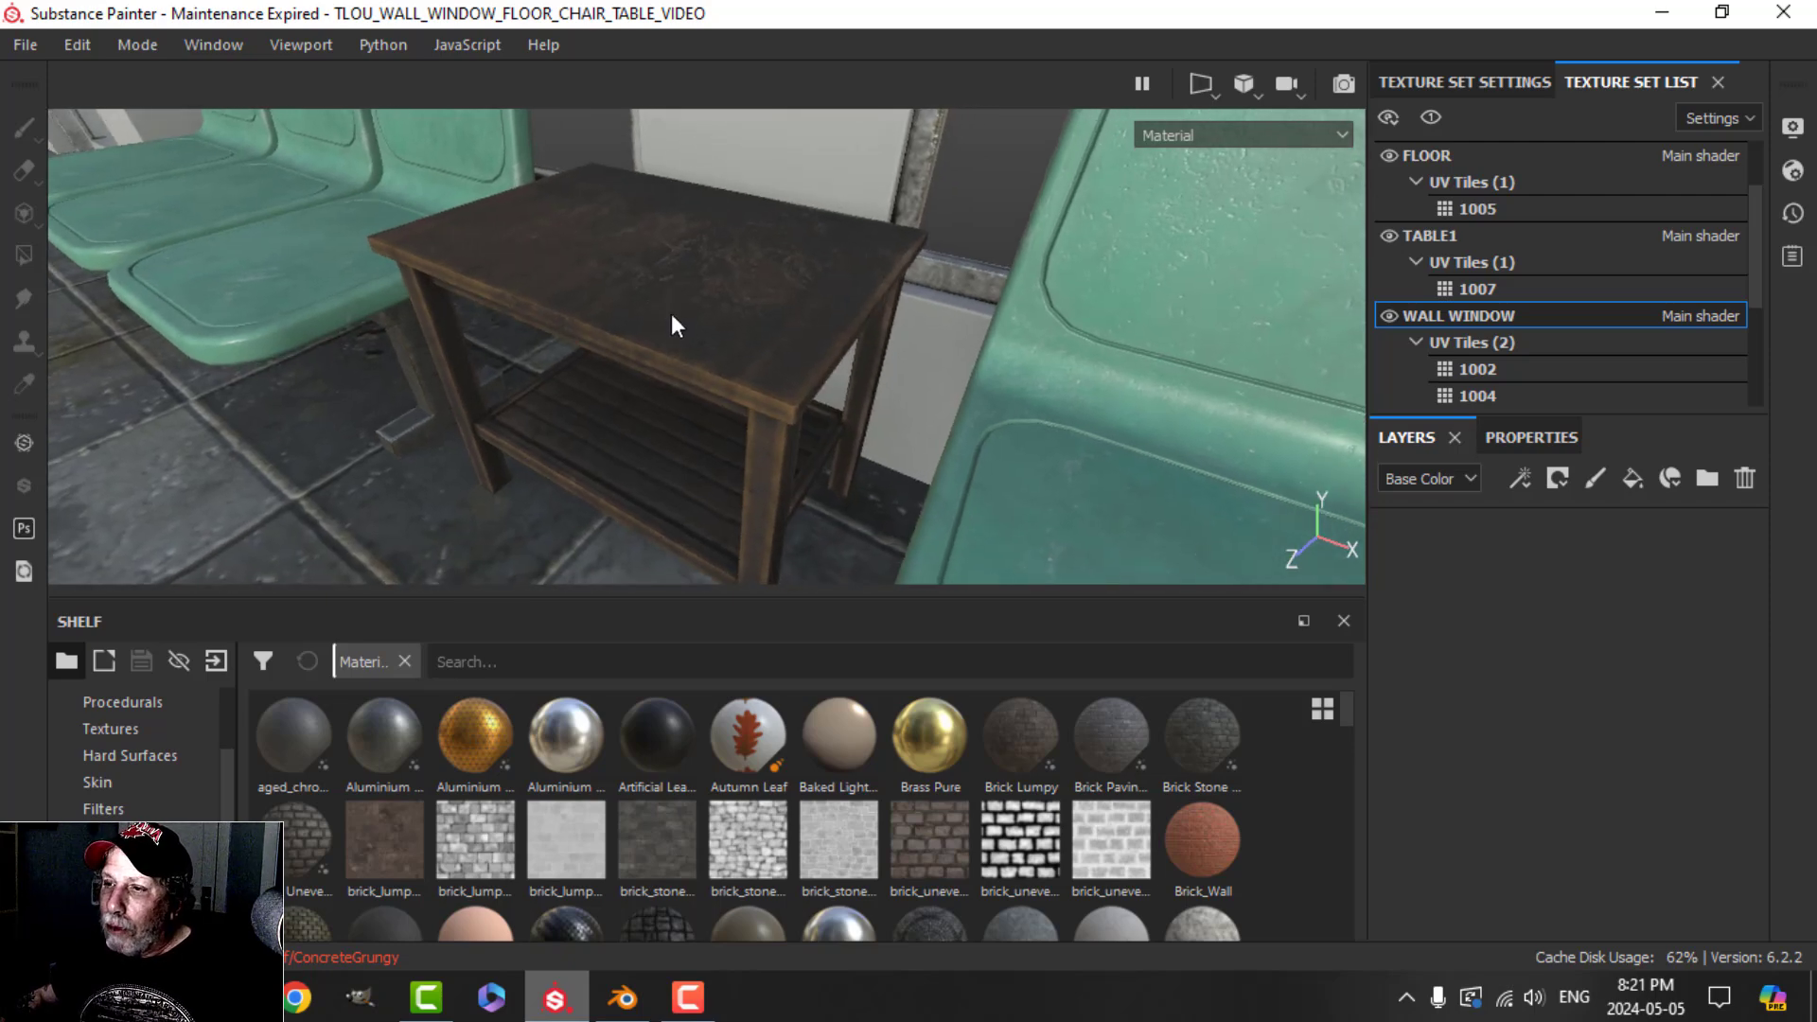
{"action": "scroll", "coordinate": [670, 322], "scroll_direction": "down", "scroll_amount": 5}
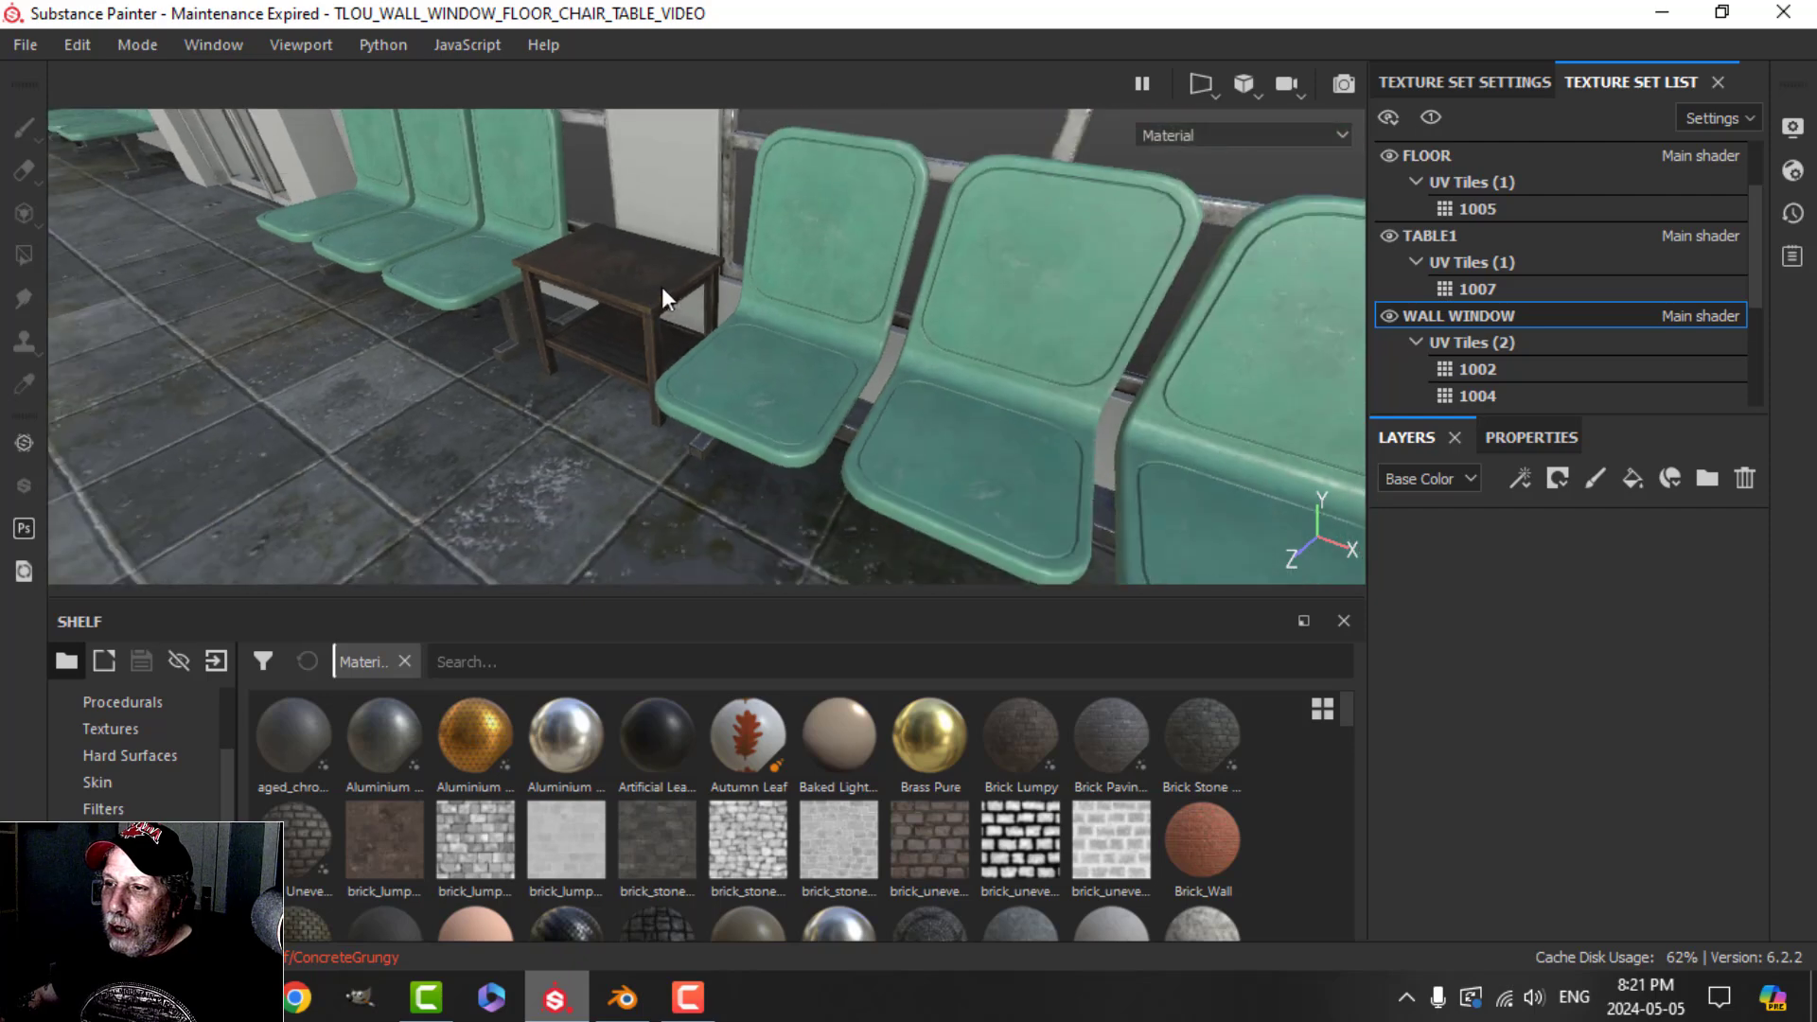
Step: Select the WINDOW FRAME texture set to review the frames' material, and collapse its Iron Old layer folder
{"action": "left_click_drag", "start_coordinate": [663, 289], "coordinate": [798, 337], "text": "alt"}
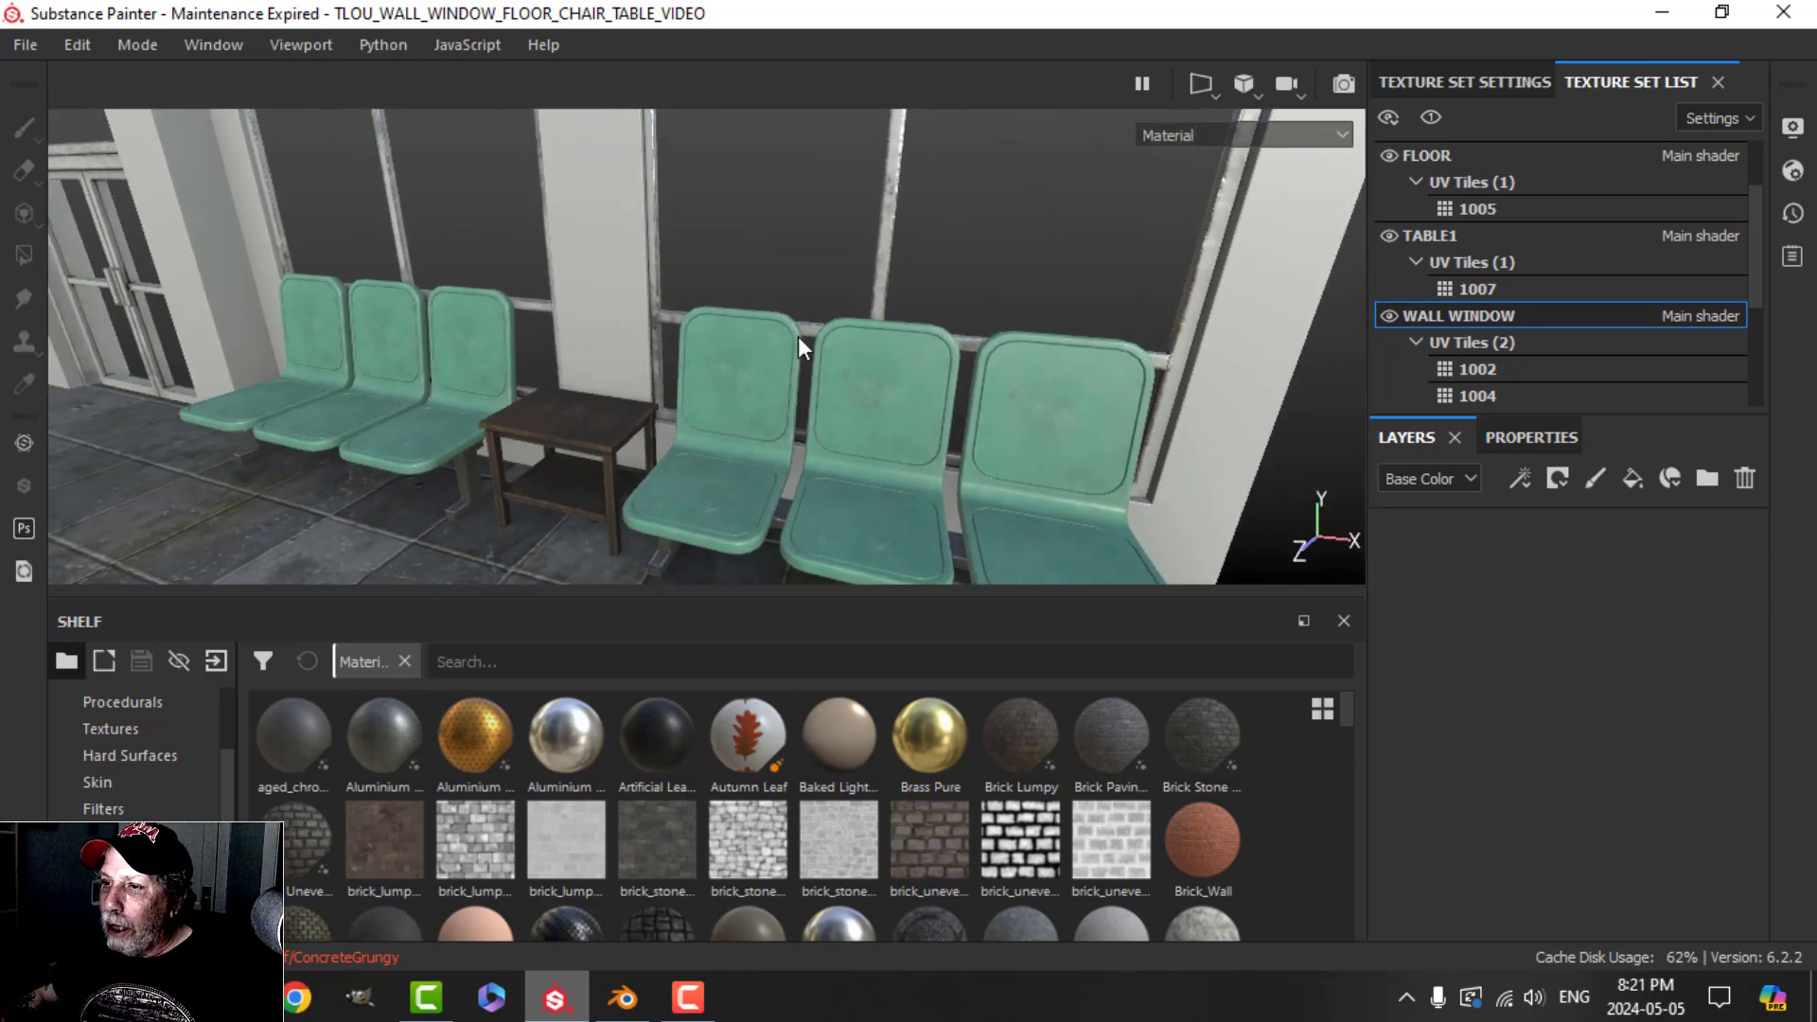
{"action": "scroll", "coordinate": [1462, 255], "scroll_direction": "down", "scroll_amount": 3}
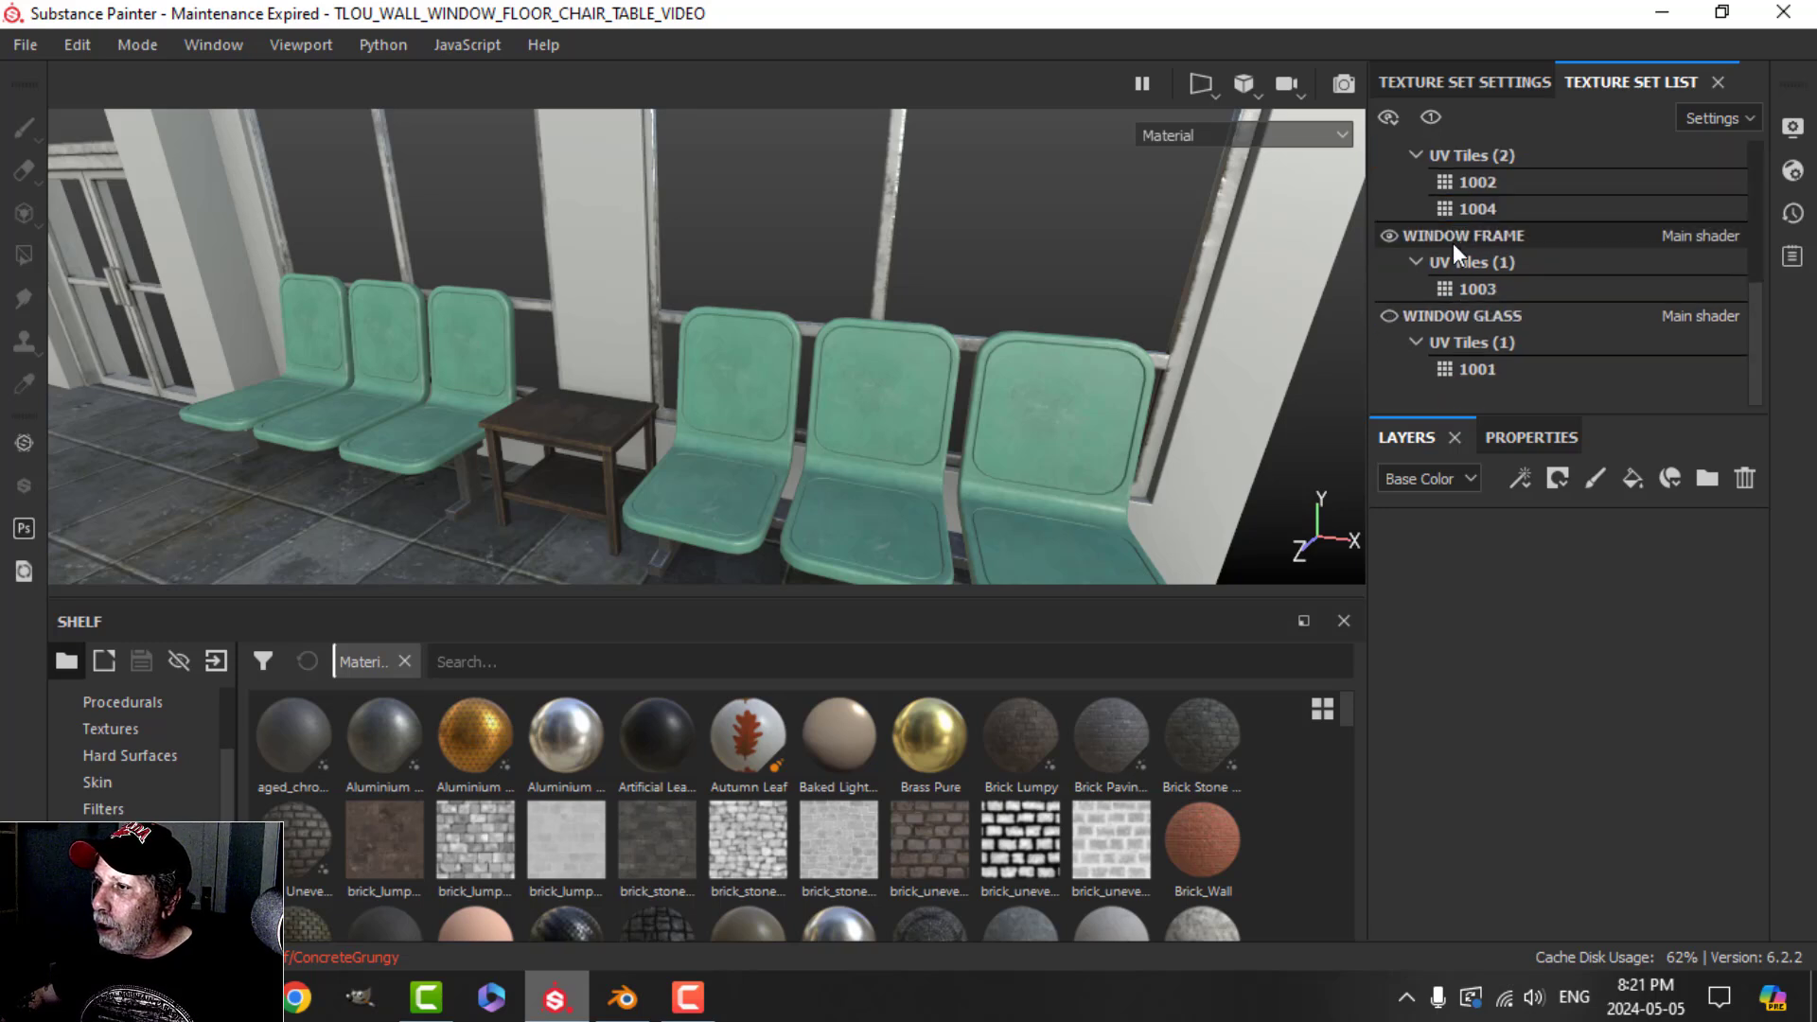
{"action": "left_click", "coordinate": [1463, 235]}
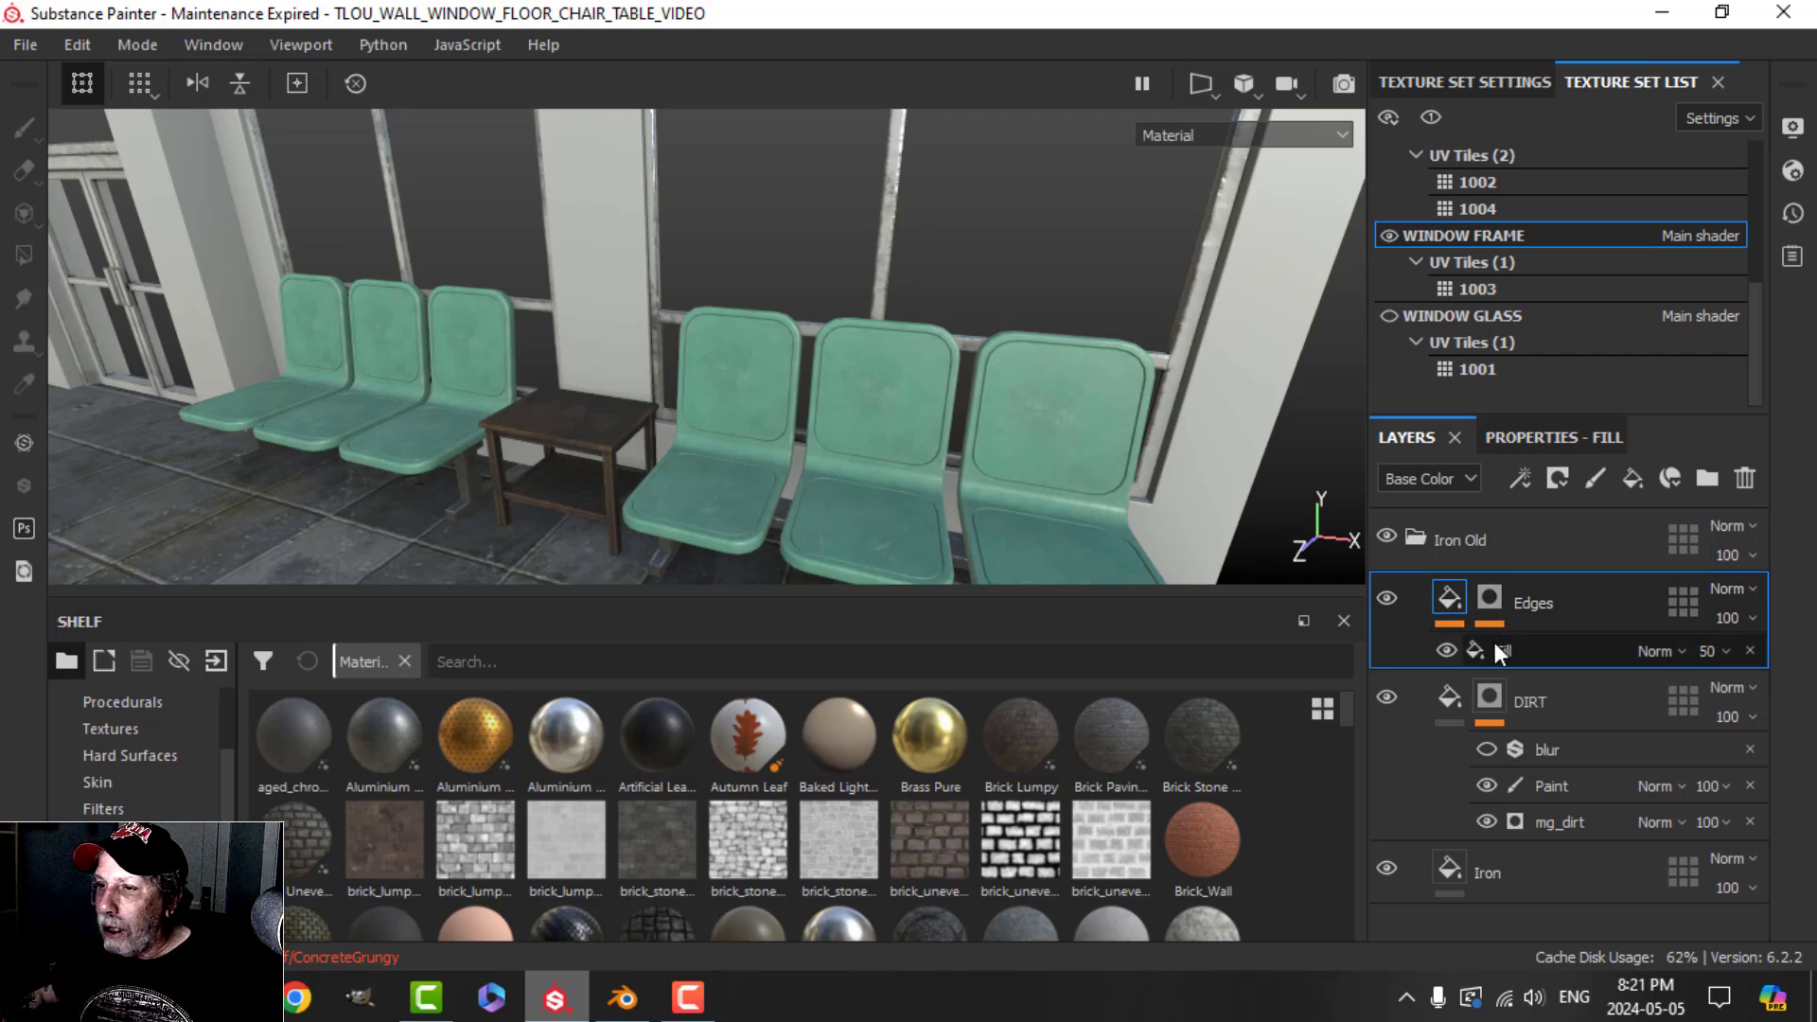
{"action": "scroll", "coordinate": [718, 380], "scroll_direction": "up", "scroll_amount": 2}
{"action": "scroll", "coordinate": [725, 367], "scroll_direction": "down", "scroll_amount": 3}
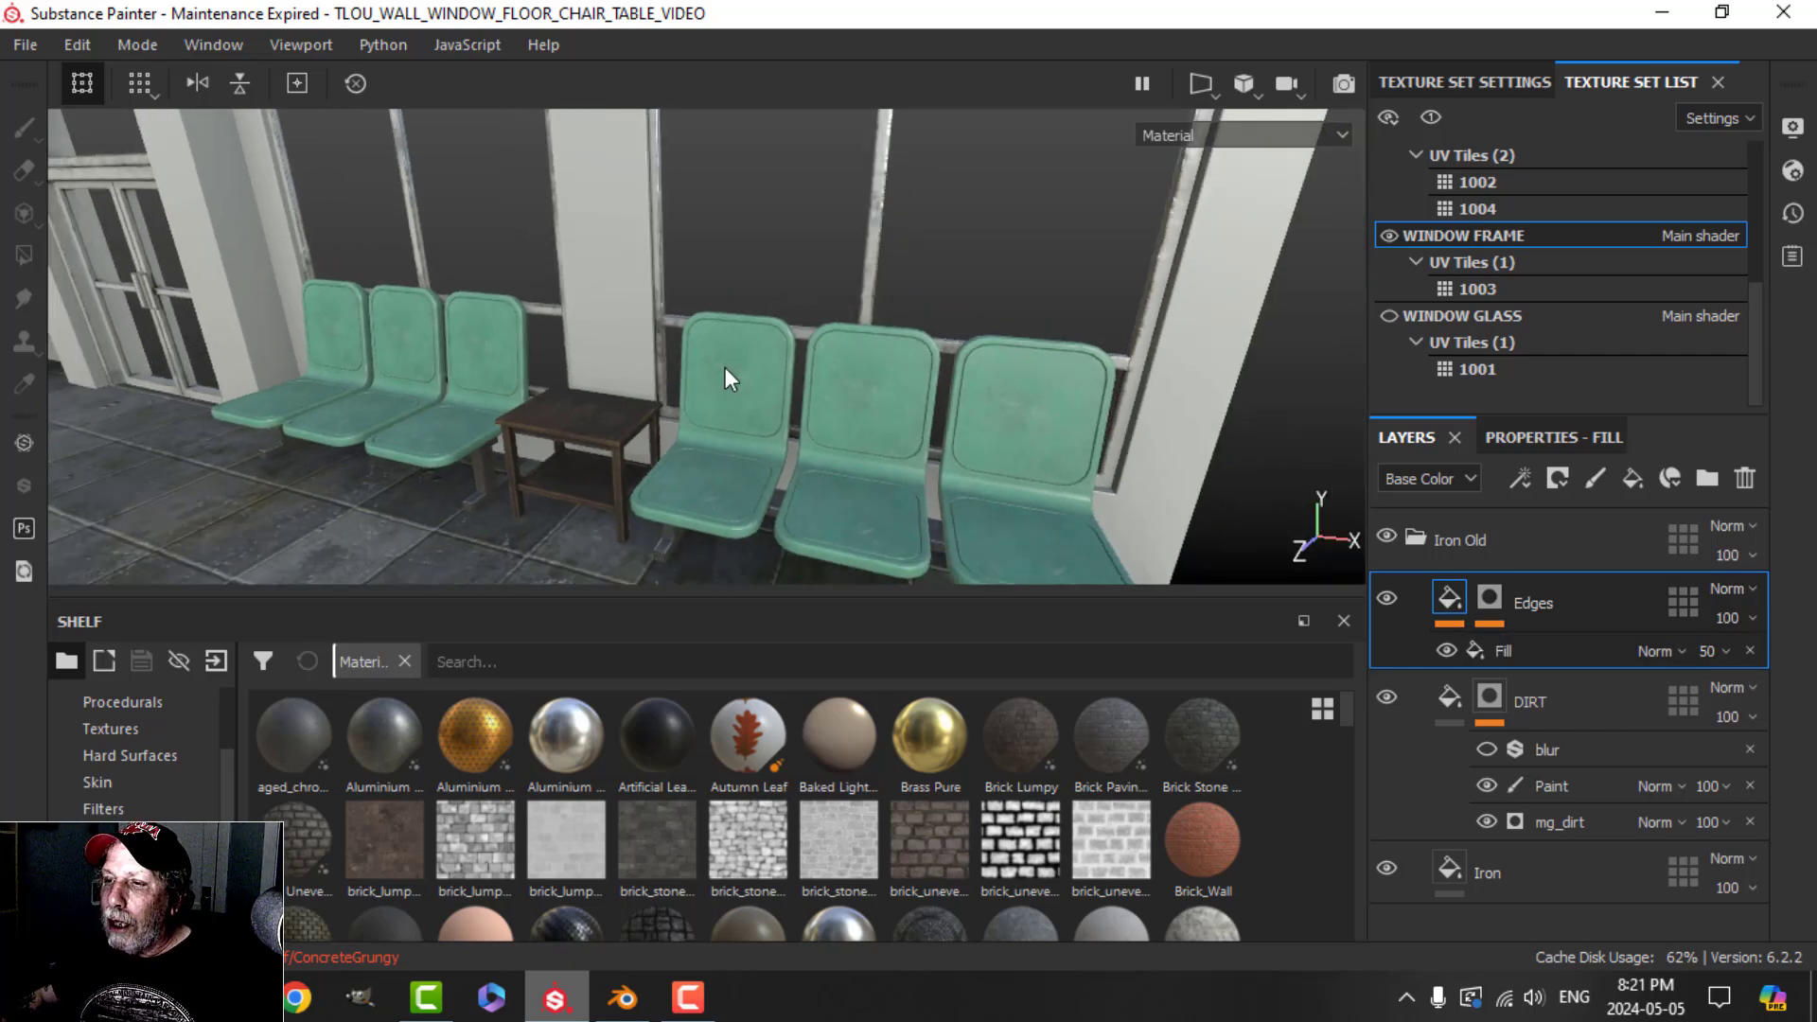
{"action": "middle_click_drag", "start_coordinate": [742, 267], "coordinate": [767, 379], "text": "alt"}
{"action": "scroll", "coordinate": [765, 356], "scroll_direction": "up", "scroll_amount": 1}
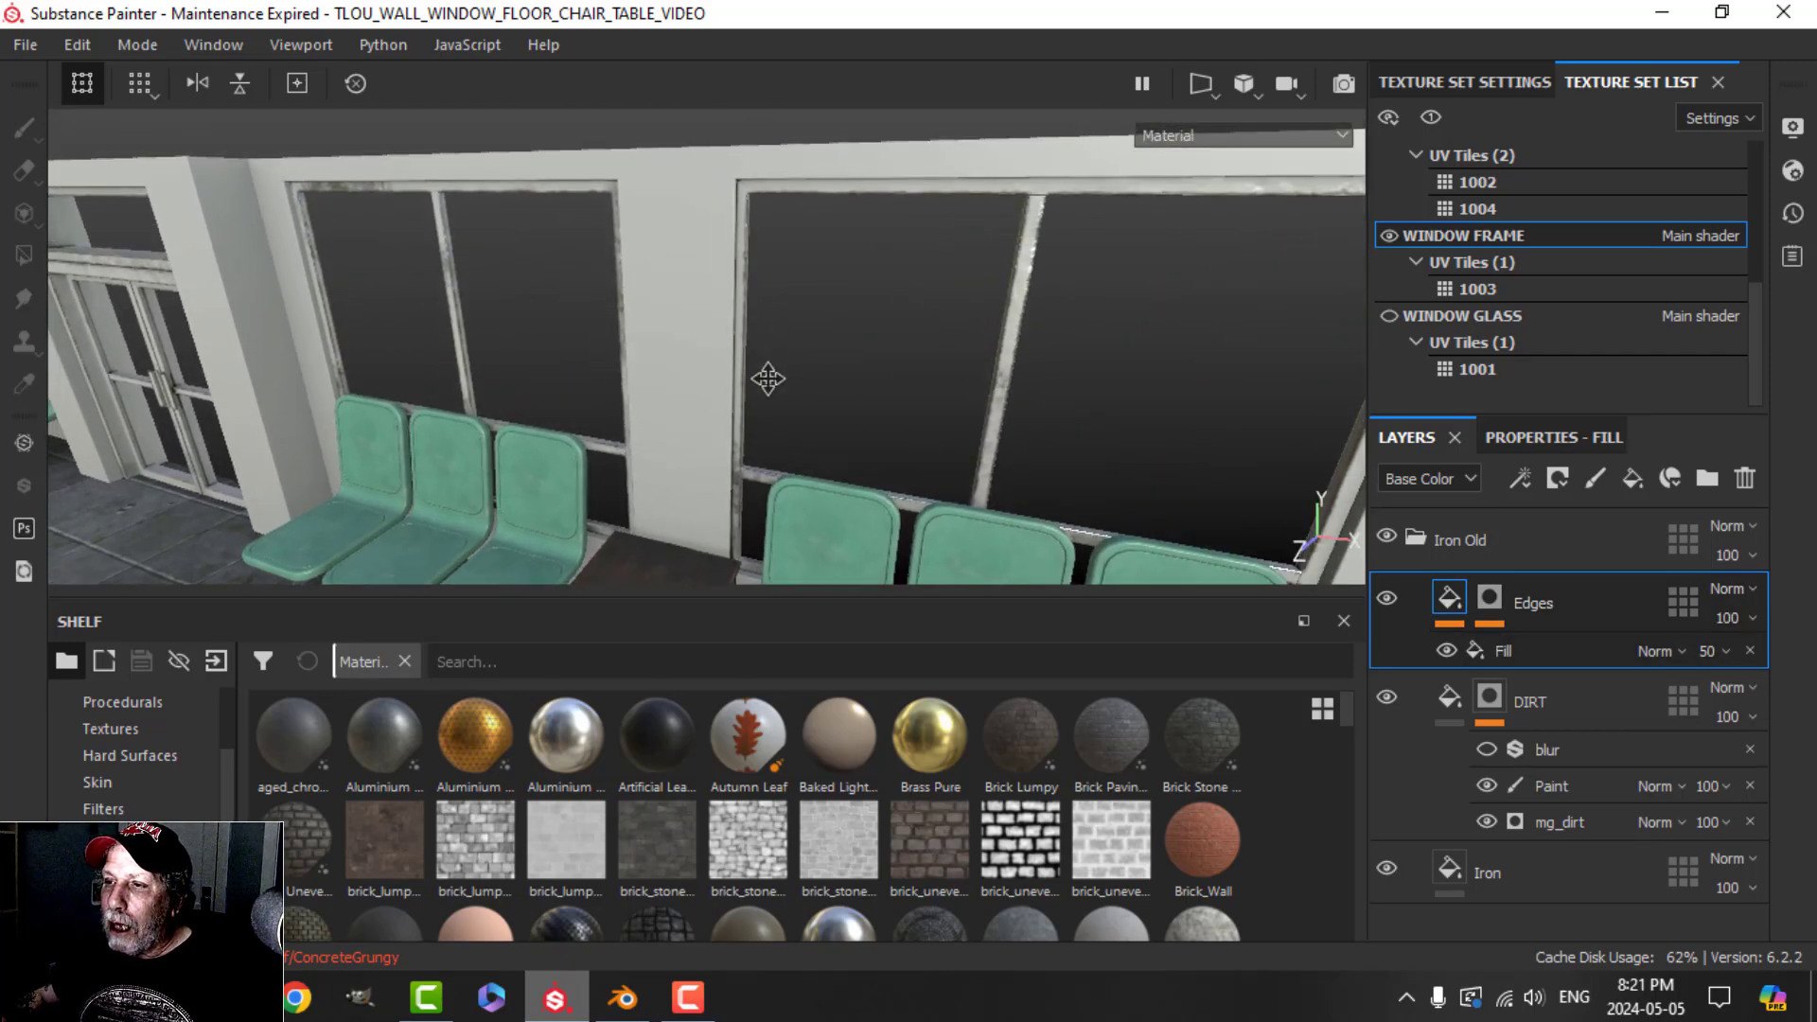
{"action": "mouse_move", "coordinate": [767, 379]}
{"action": "left_mouse_down", "text": "alt"}
{"action": "mouse_move", "coordinate": [855, 340]}
{"action": "mouse_move", "coordinate": [774, 373]}
{"action": "left_mouse_up", "text": "alt"}
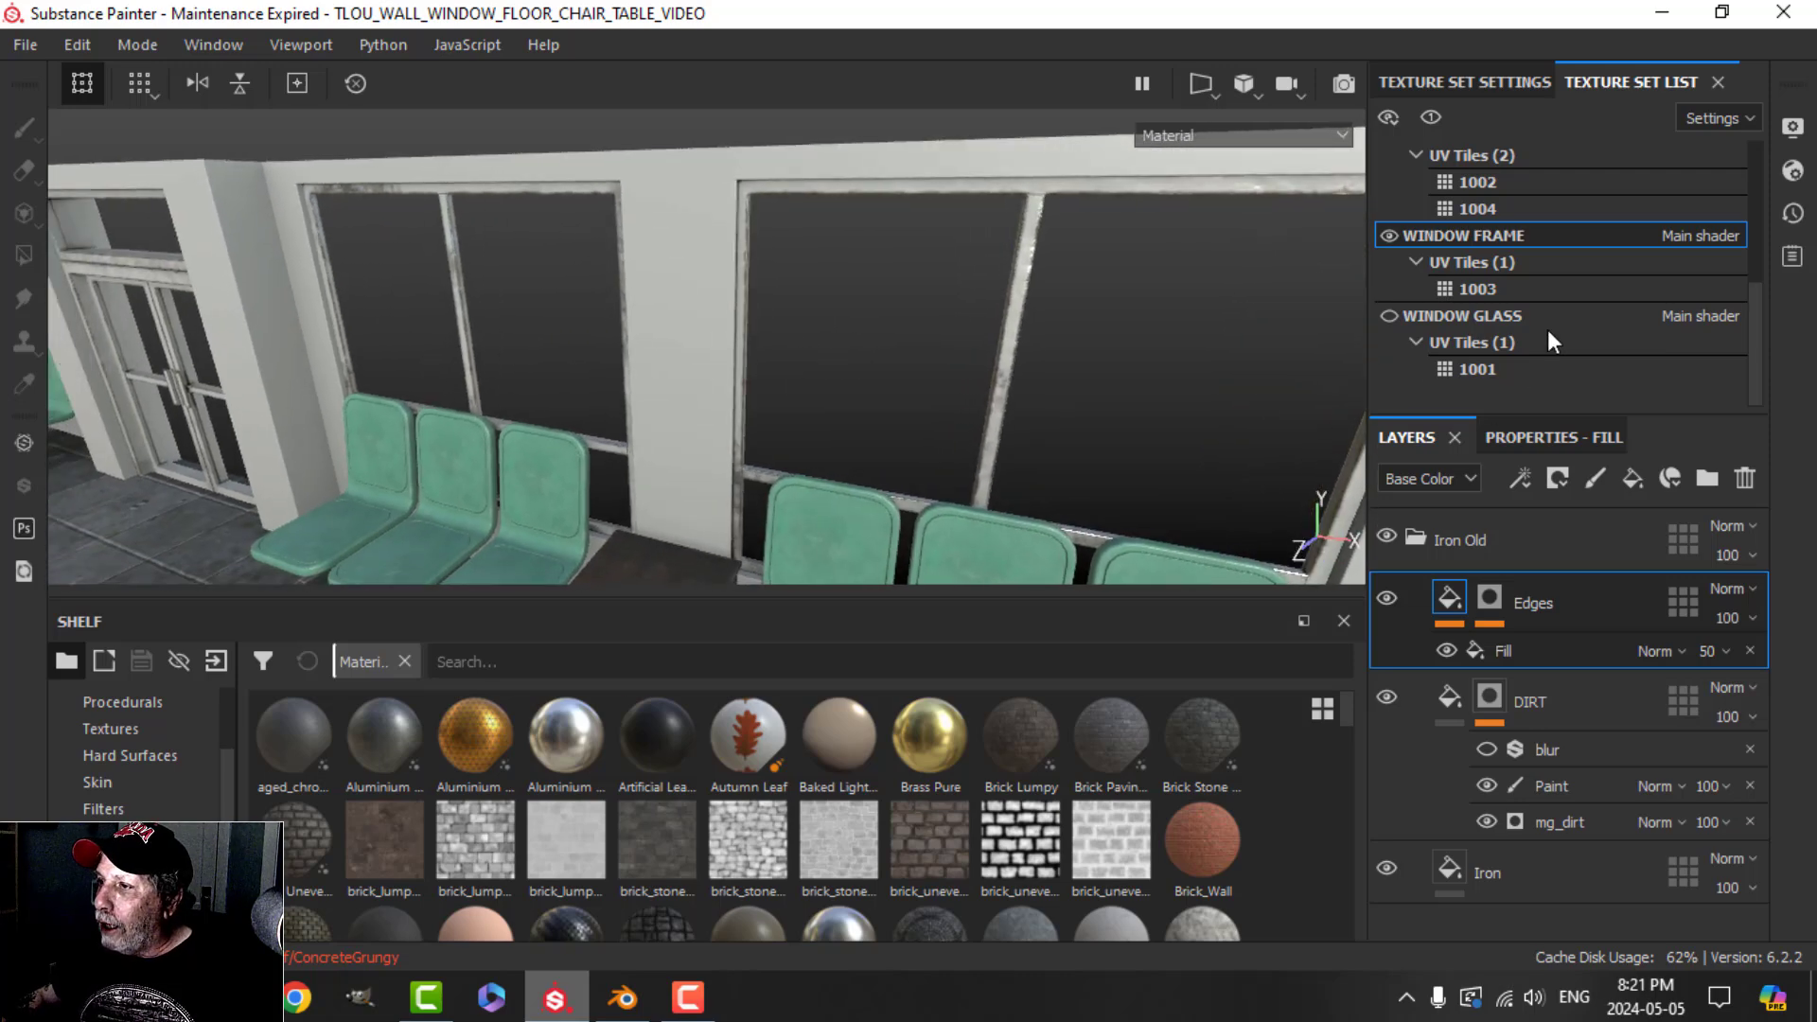
{"action": "left_click", "coordinate": [1413, 538]}
Step: Make WALL WINDOW the active texture set and view the untextured wall around the windows and door
{"action": "scroll", "coordinate": [1530, 351], "scroll_direction": "up", "scroll_amount": 3}
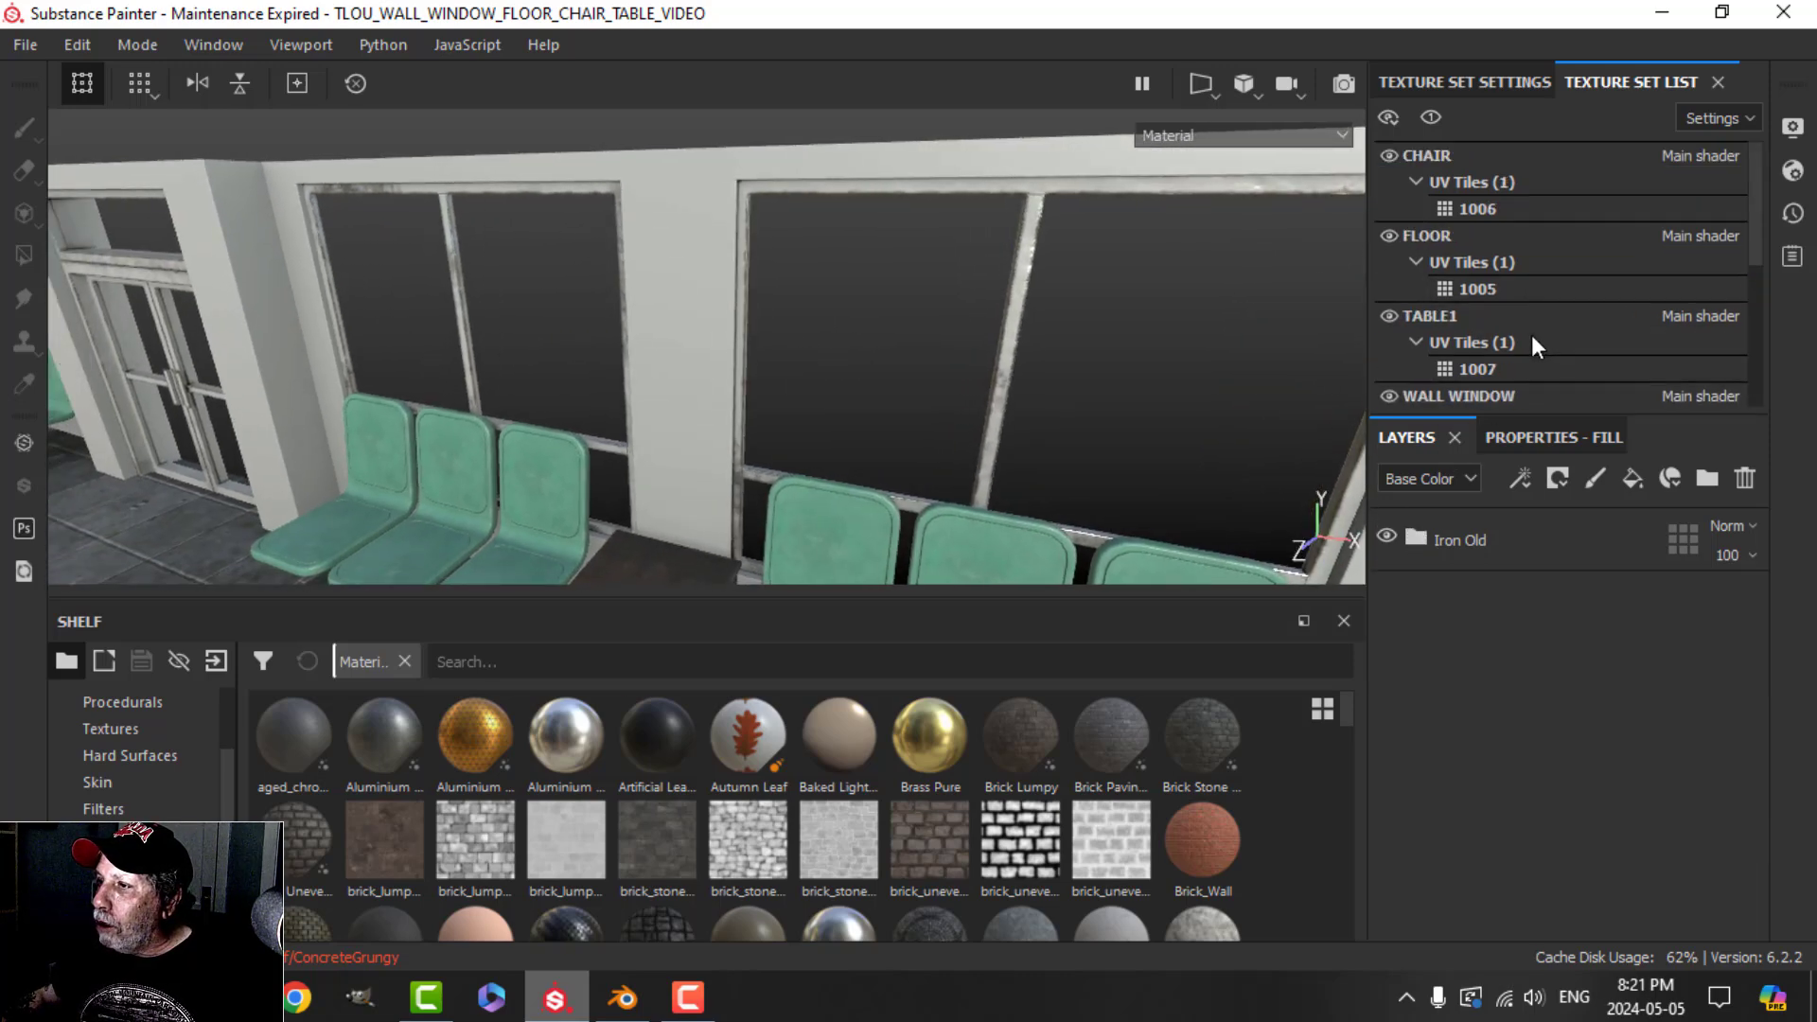
{"action": "left_click", "coordinate": [1473, 315]}
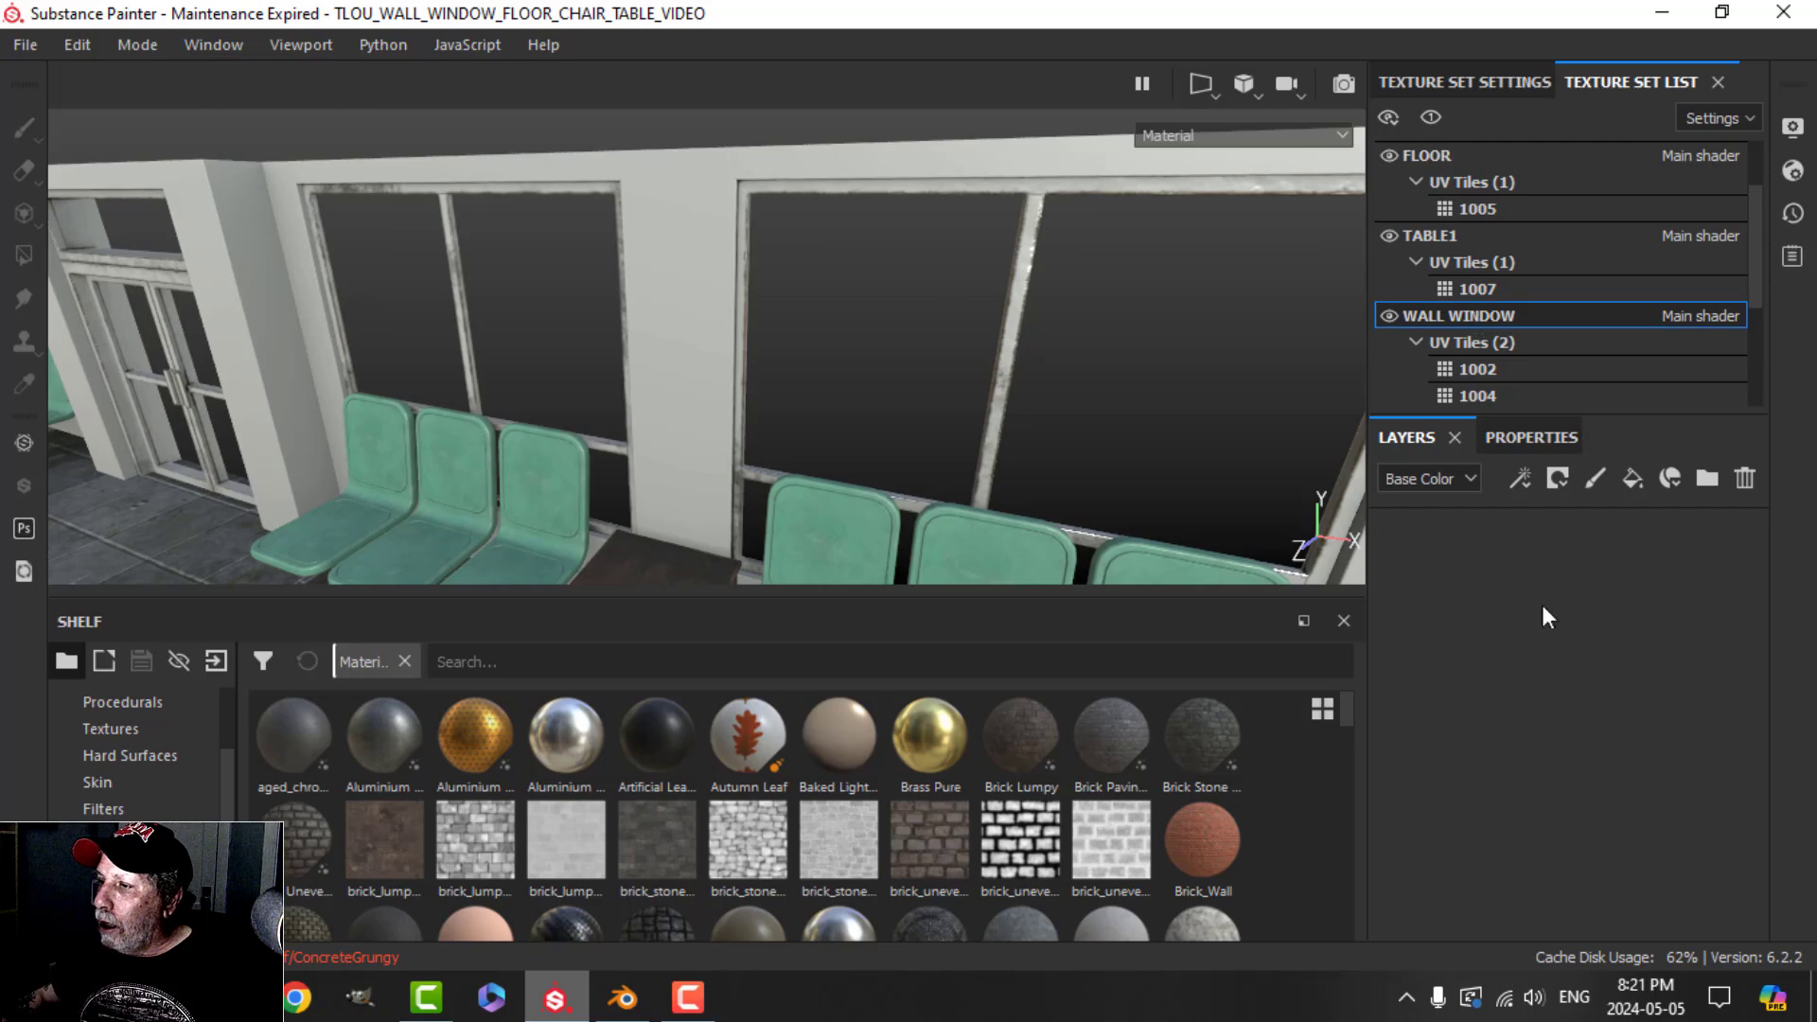
{"action": "scroll", "coordinate": [684, 351], "scroll_direction": "up", "scroll_amount": 1}
{"action": "scroll", "coordinate": [680, 417], "scroll_direction": "down", "scroll_amount": 4}
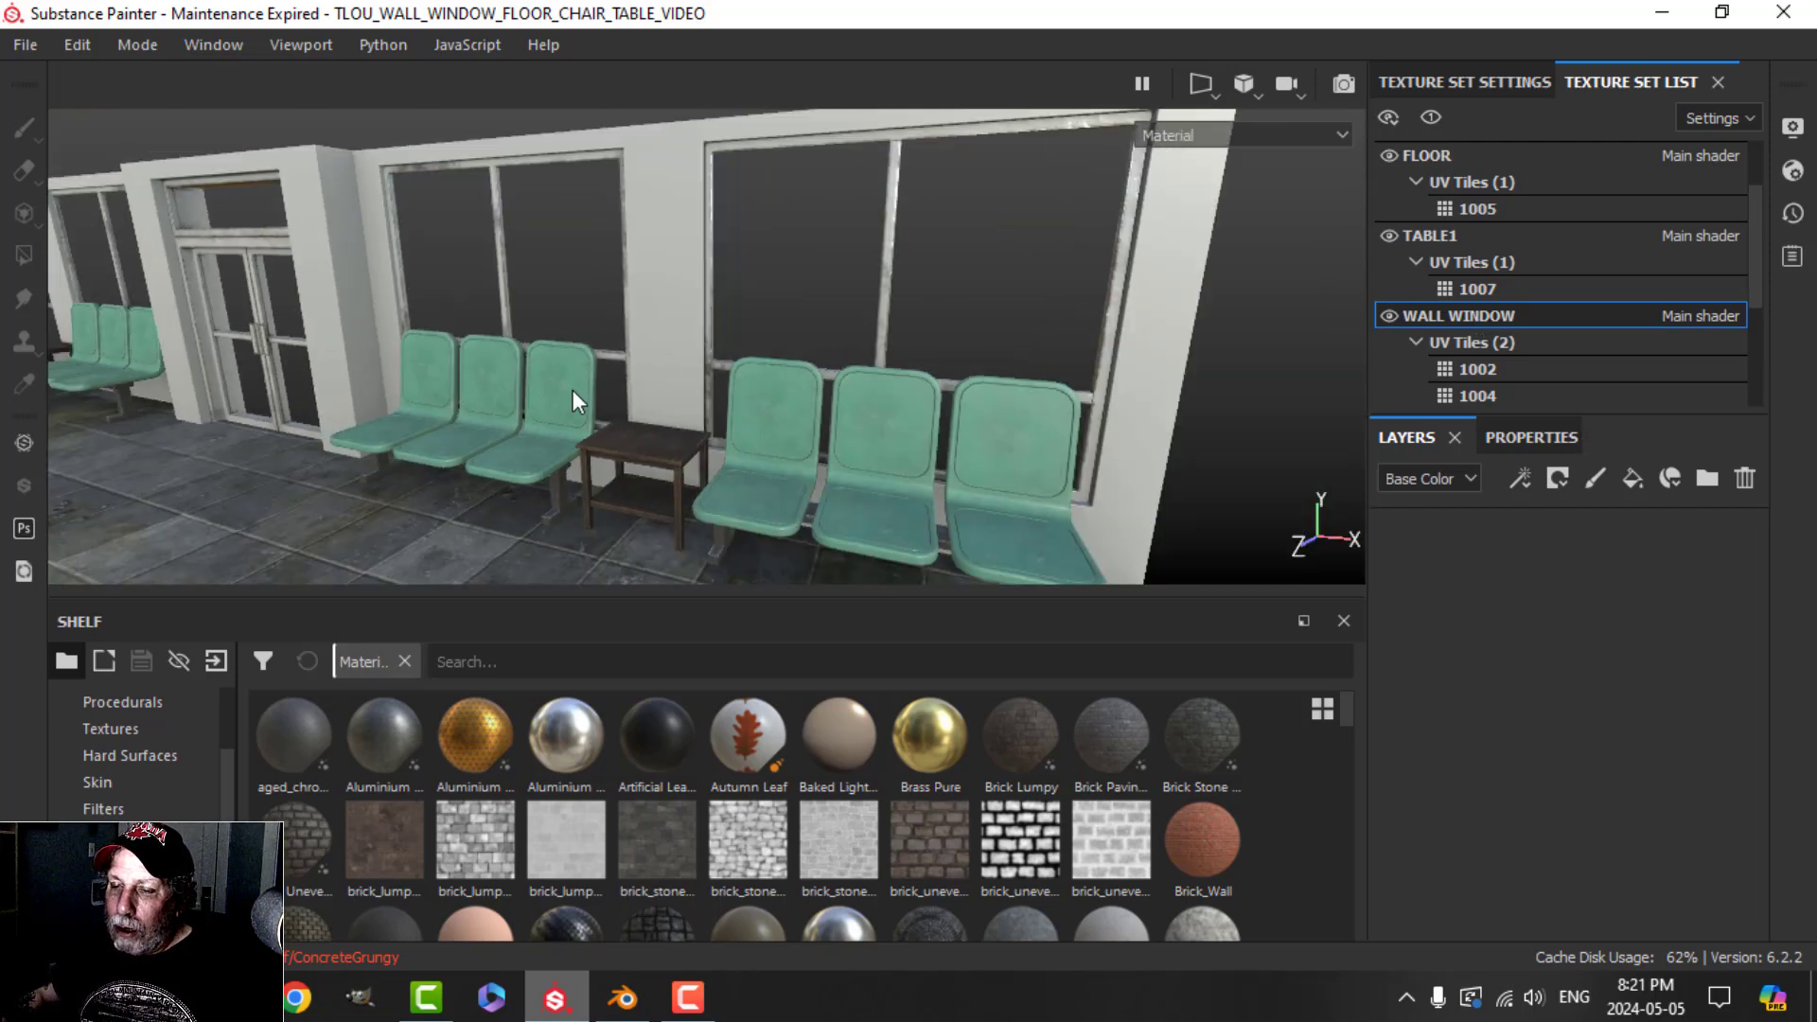
{"action": "left_click_drag", "start_coordinate": [577, 402], "coordinate": [719, 375], "text": "alt"}
Step: Check the environment options in the display settings, close them, and view the wall again
{"action": "left_click", "coordinate": [1794, 130]}
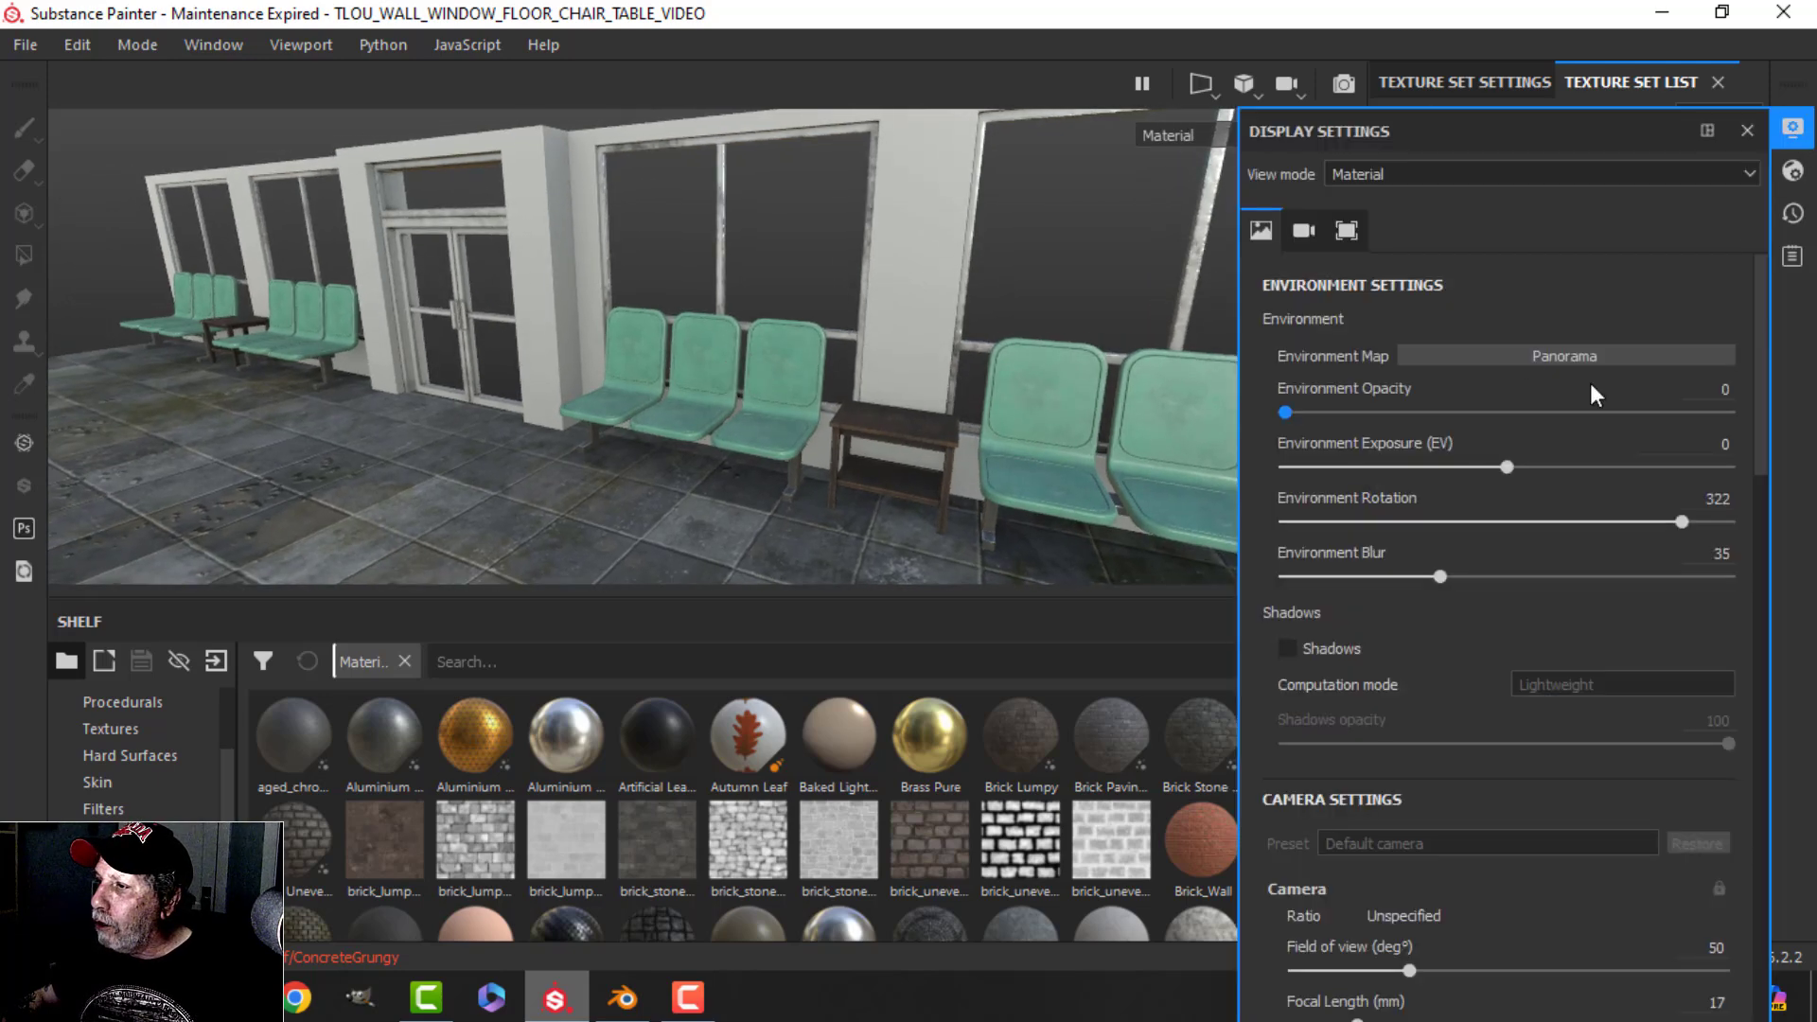
{"action": "left_click", "coordinate": [1794, 128]}
{"action": "left_click_drag", "start_coordinate": [1104, 385], "coordinate": [880, 356], "text": "alt"}
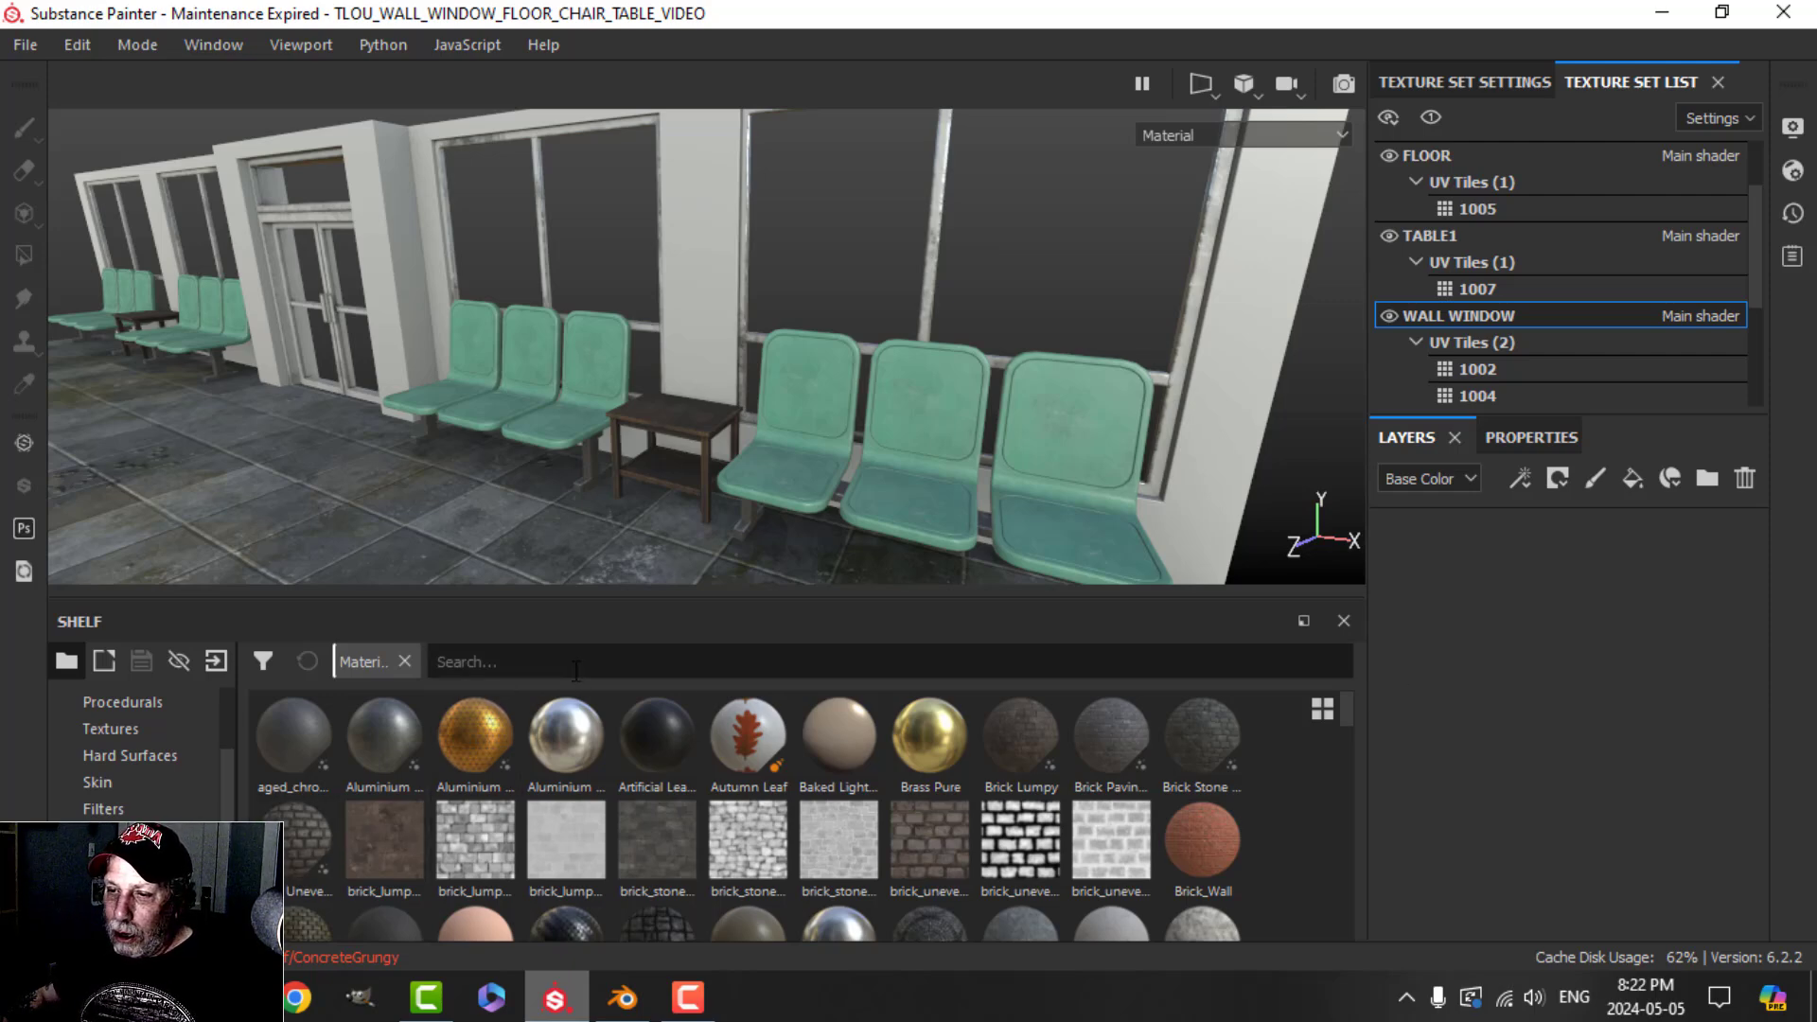
Step: Search the material shelf for "CONC" and add Concrete Dusty as a fill layer on the WALL WINDOW texture set
{"action": "type", "text": "CONC"}
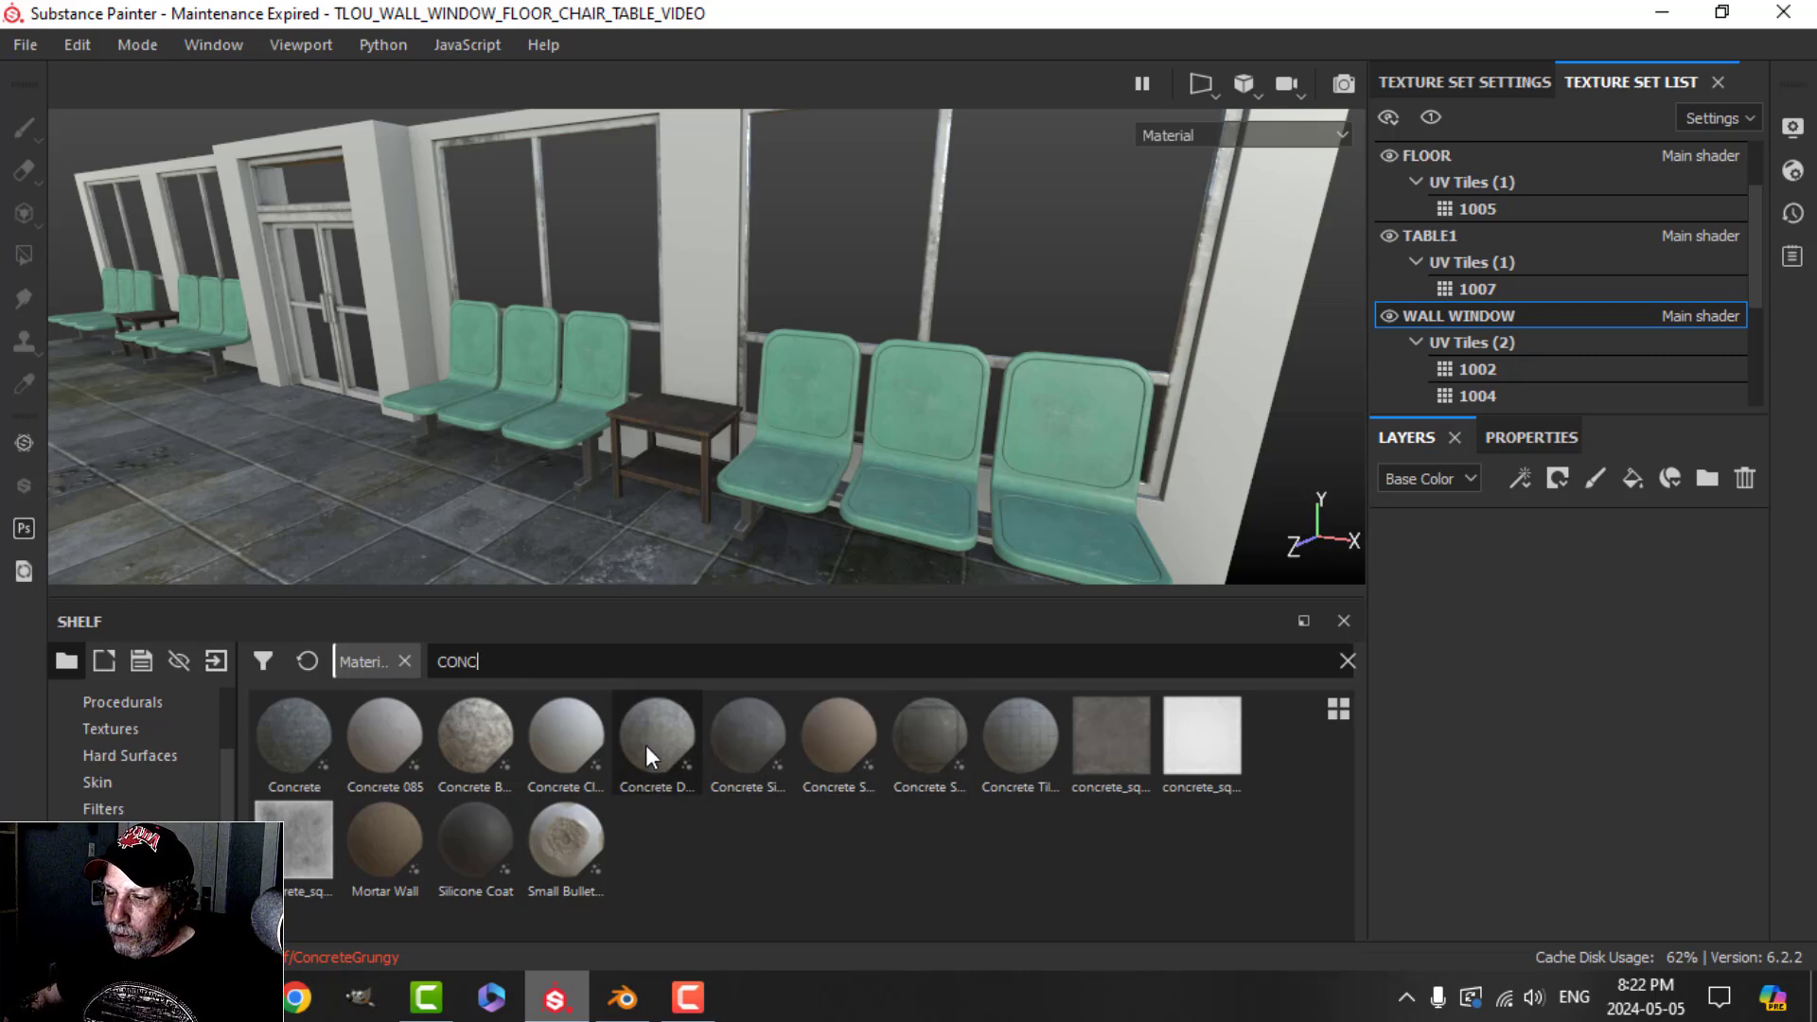
{"action": "left_click_drag", "start_coordinate": [646, 746], "coordinate": [1564, 605]}
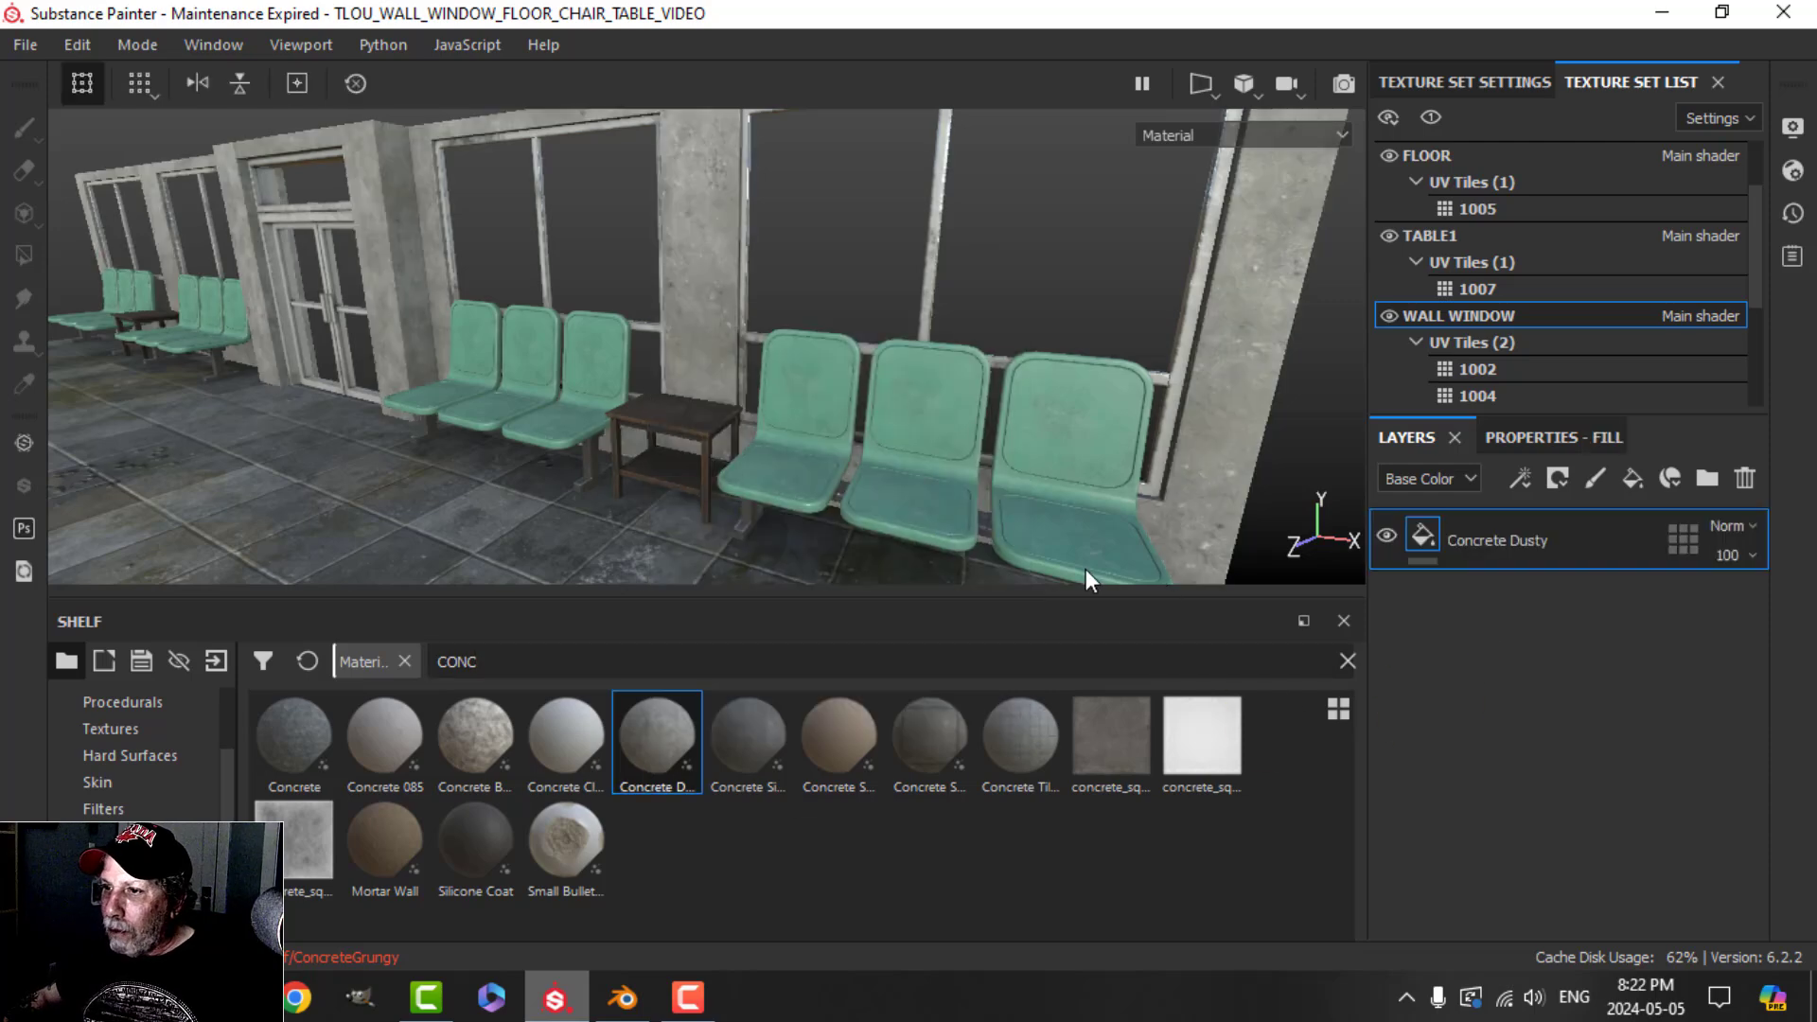
{"action": "left_click_drag", "start_coordinate": [1041, 435], "coordinate": [866, 405], "text": "alt"}
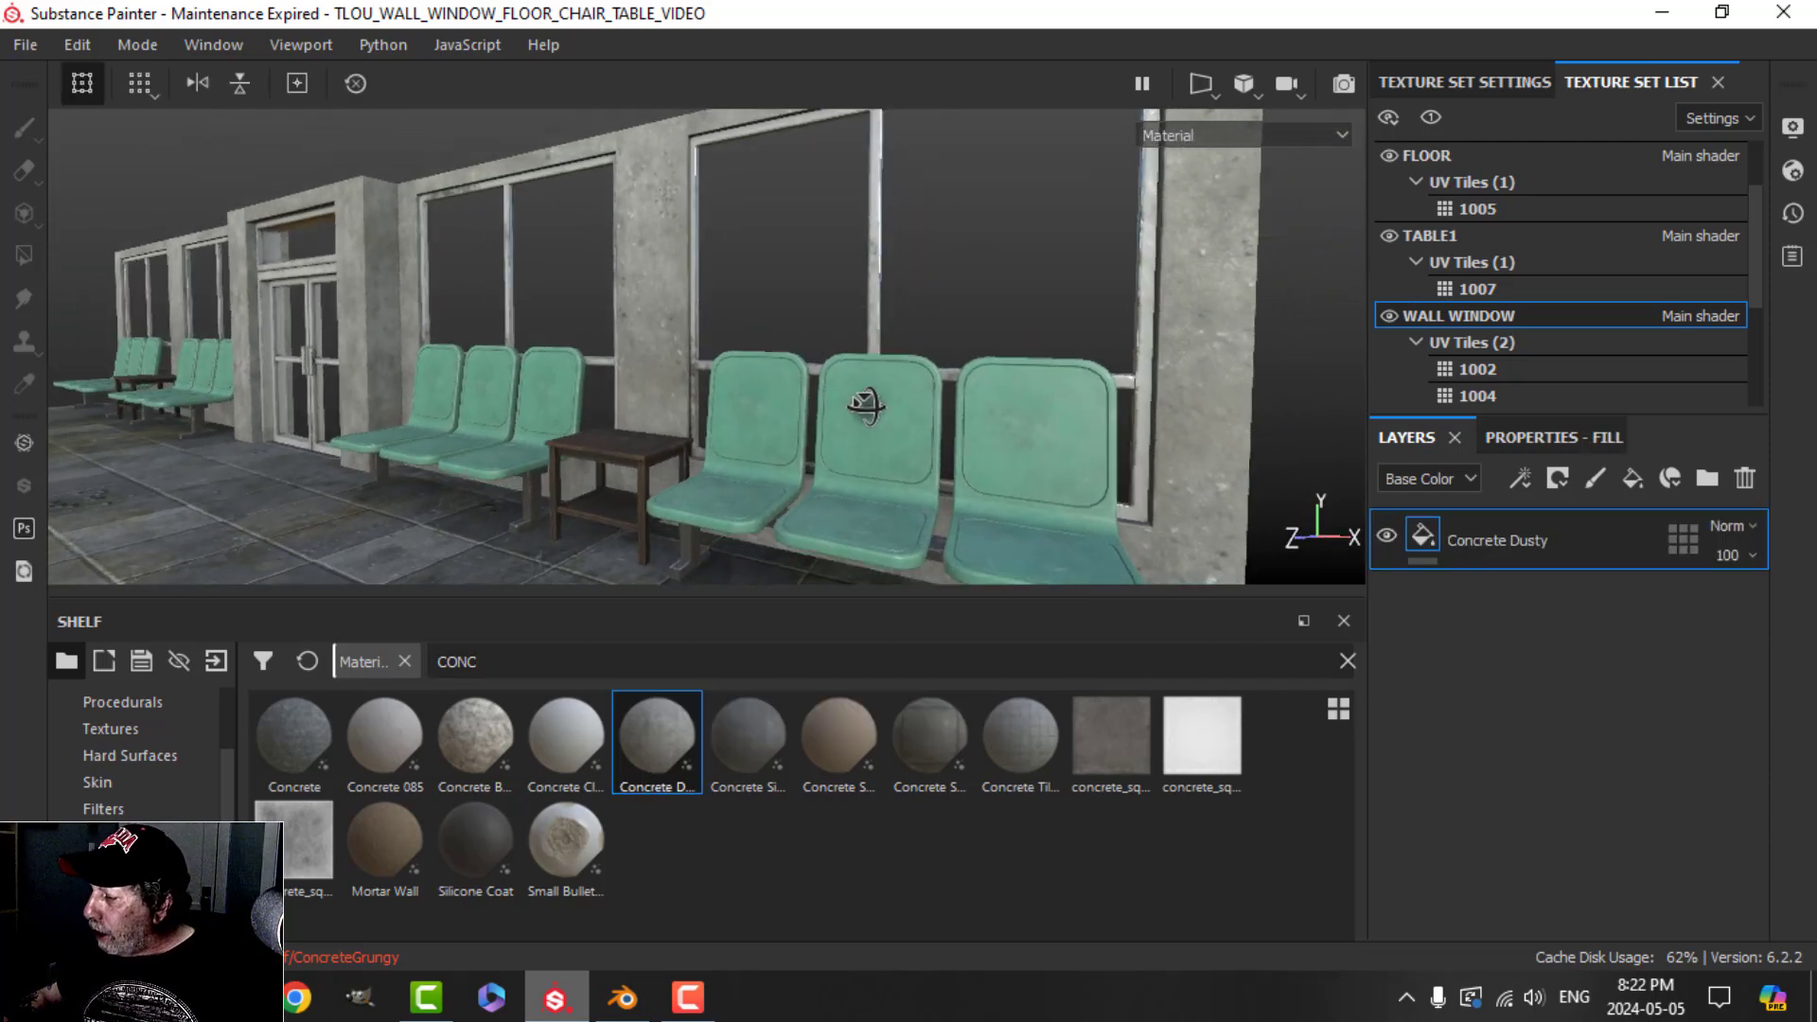
Step: Set the Saturation of the Concrete Dusty fill layer to 0.3
{"action": "left_click", "coordinate": [1536, 435]}
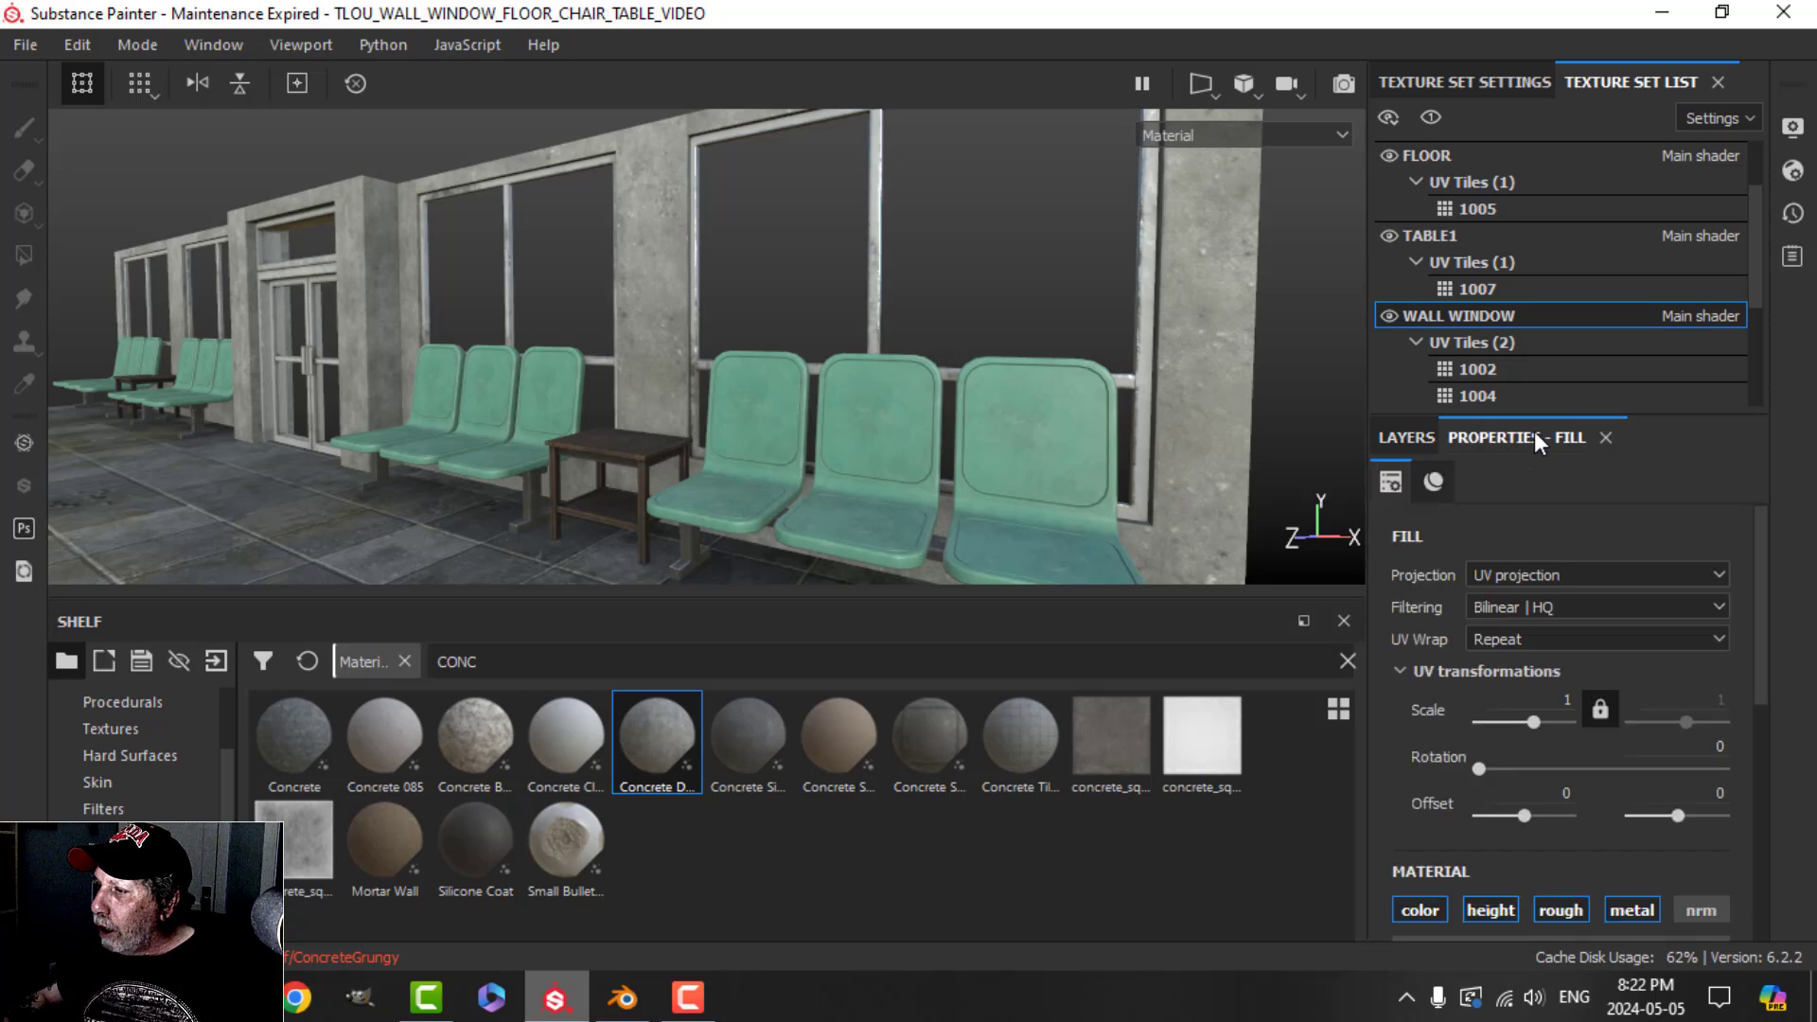
{"action": "scroll", "coordinate": [1583, 782], "scroll_direction": "down", "scroll_amount": 5}
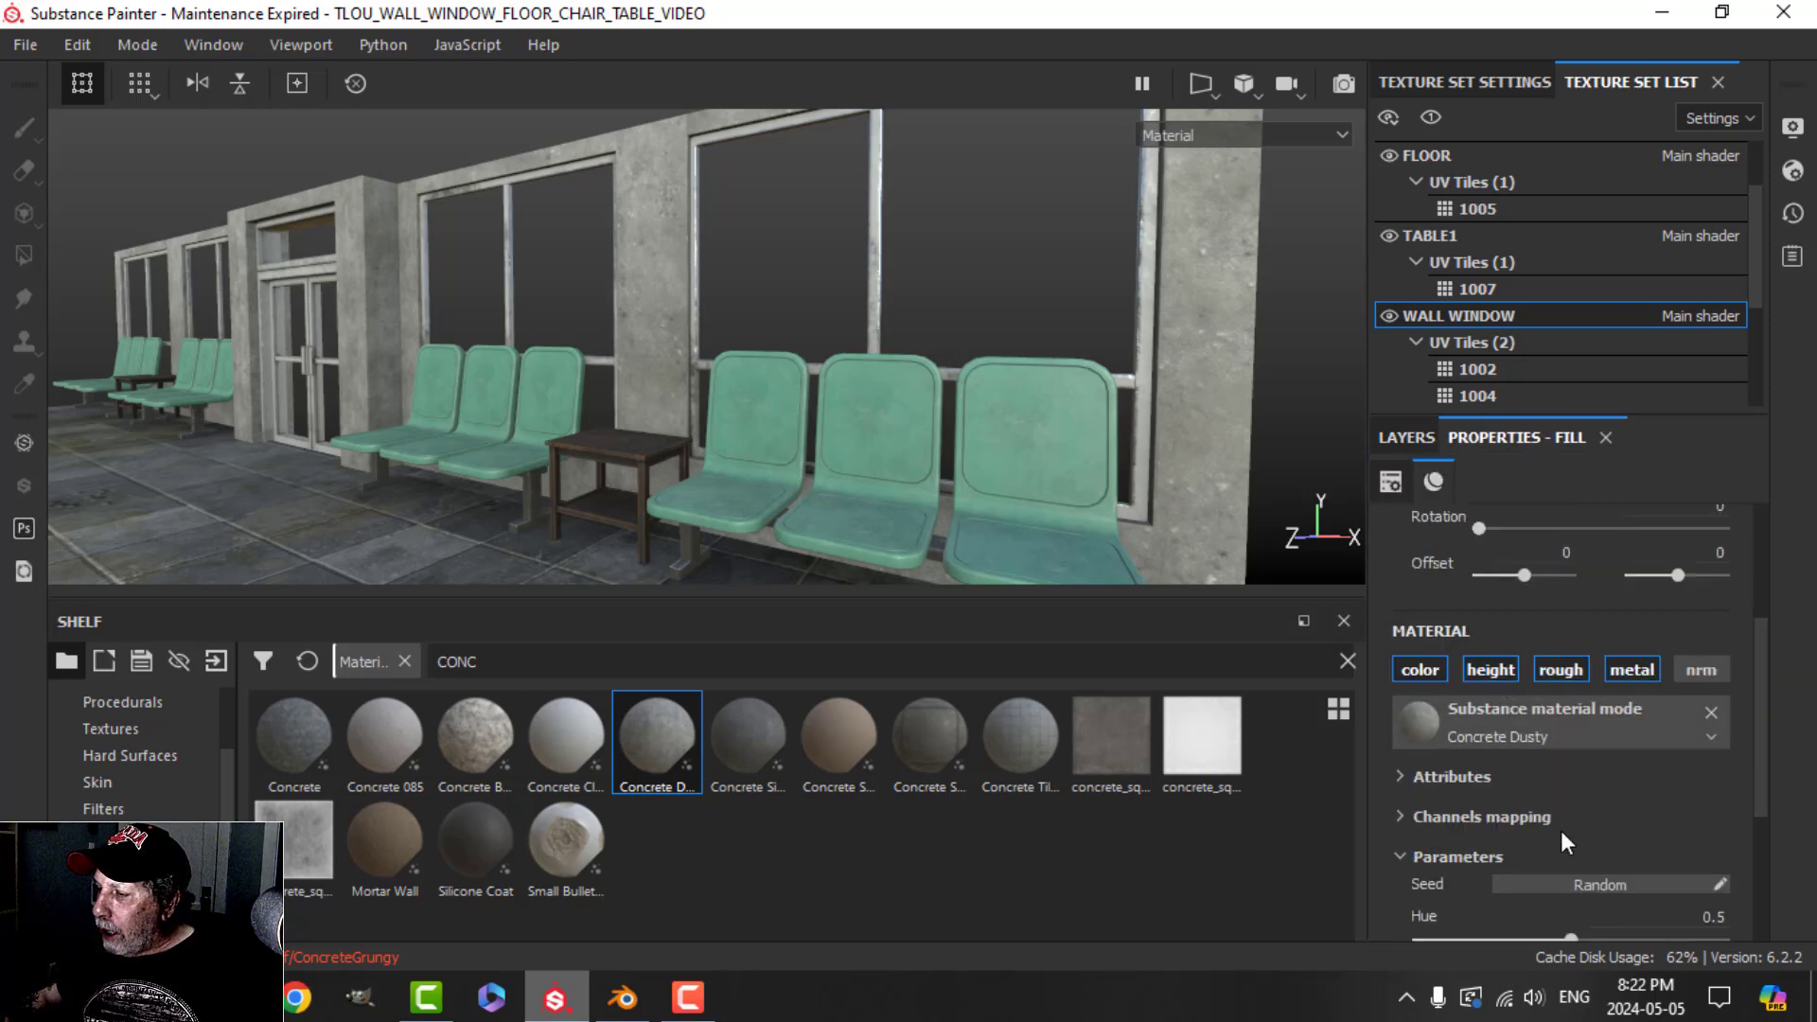
{"action": "scroll", "coordinate": [1560, 831], "scroll_direction": "down", "scroll_amount": 3}
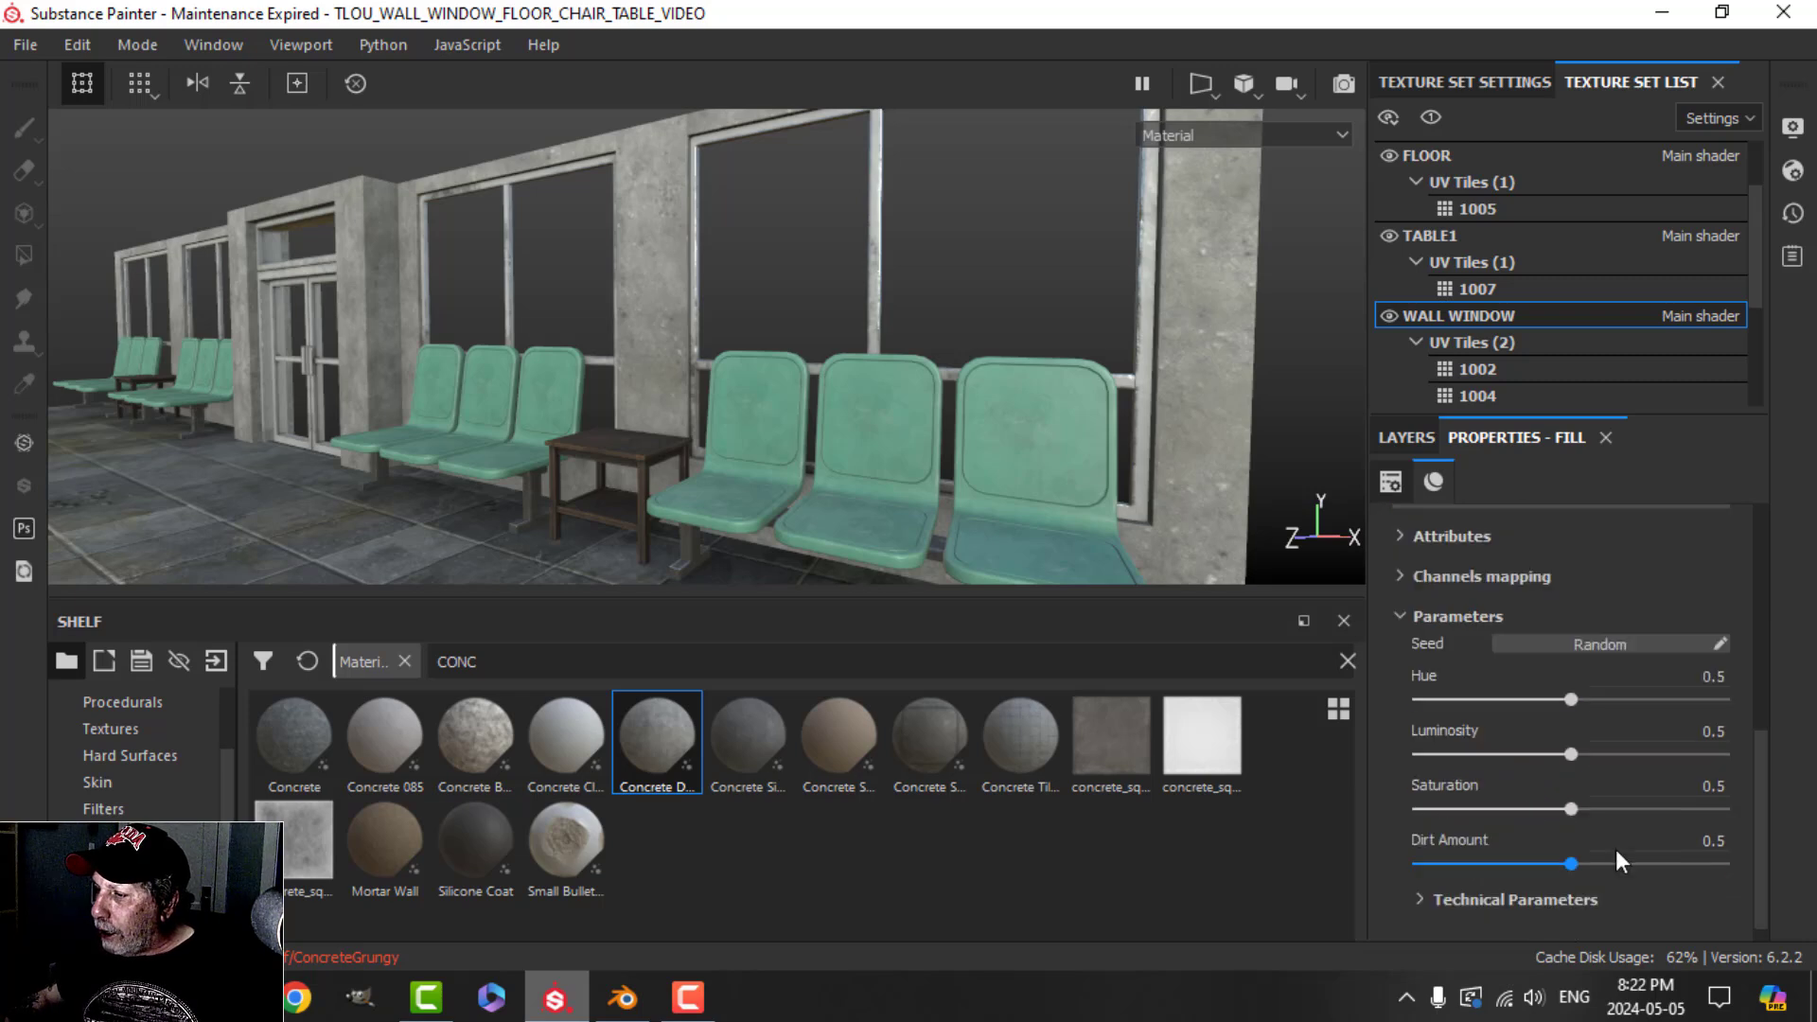
{"action": "left_click_drag", "start_coordinate": [1681, 784], "coordinate": [1743, 785]}
{"action": "type", "text": "0"}
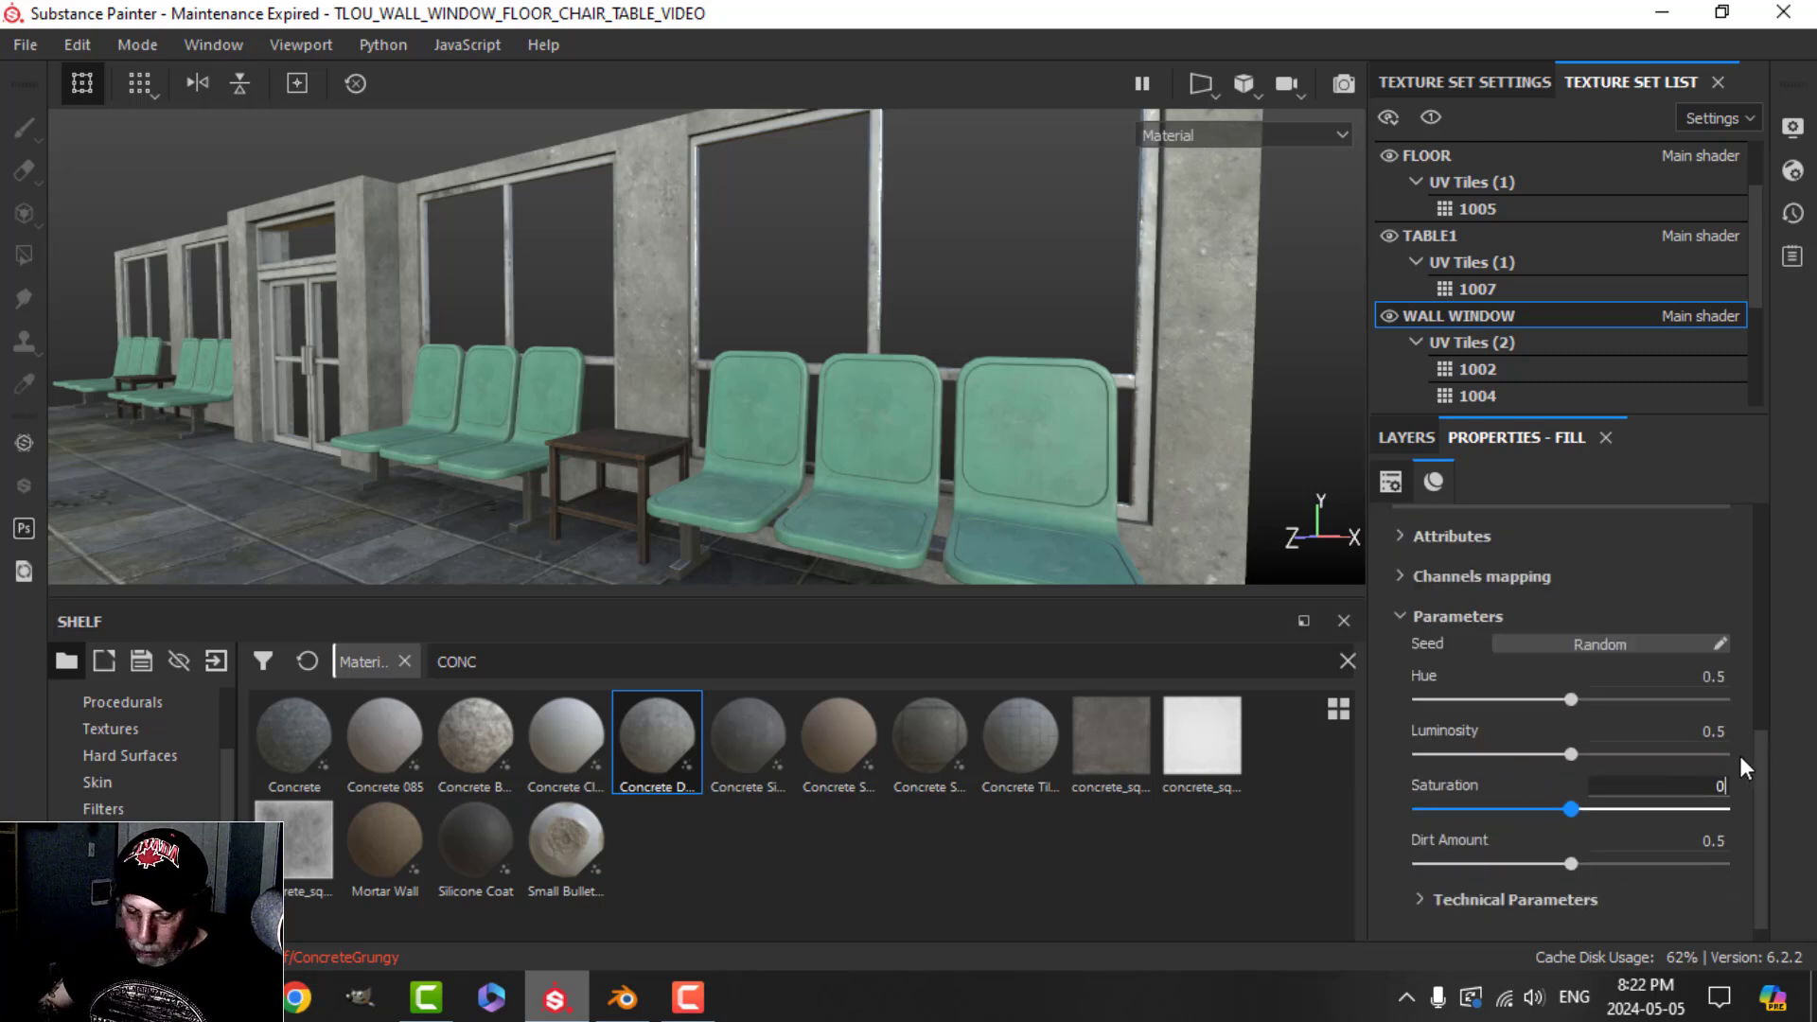
{"action": "type", "text": ".3"}
{"action": "key", "text": "Return"}
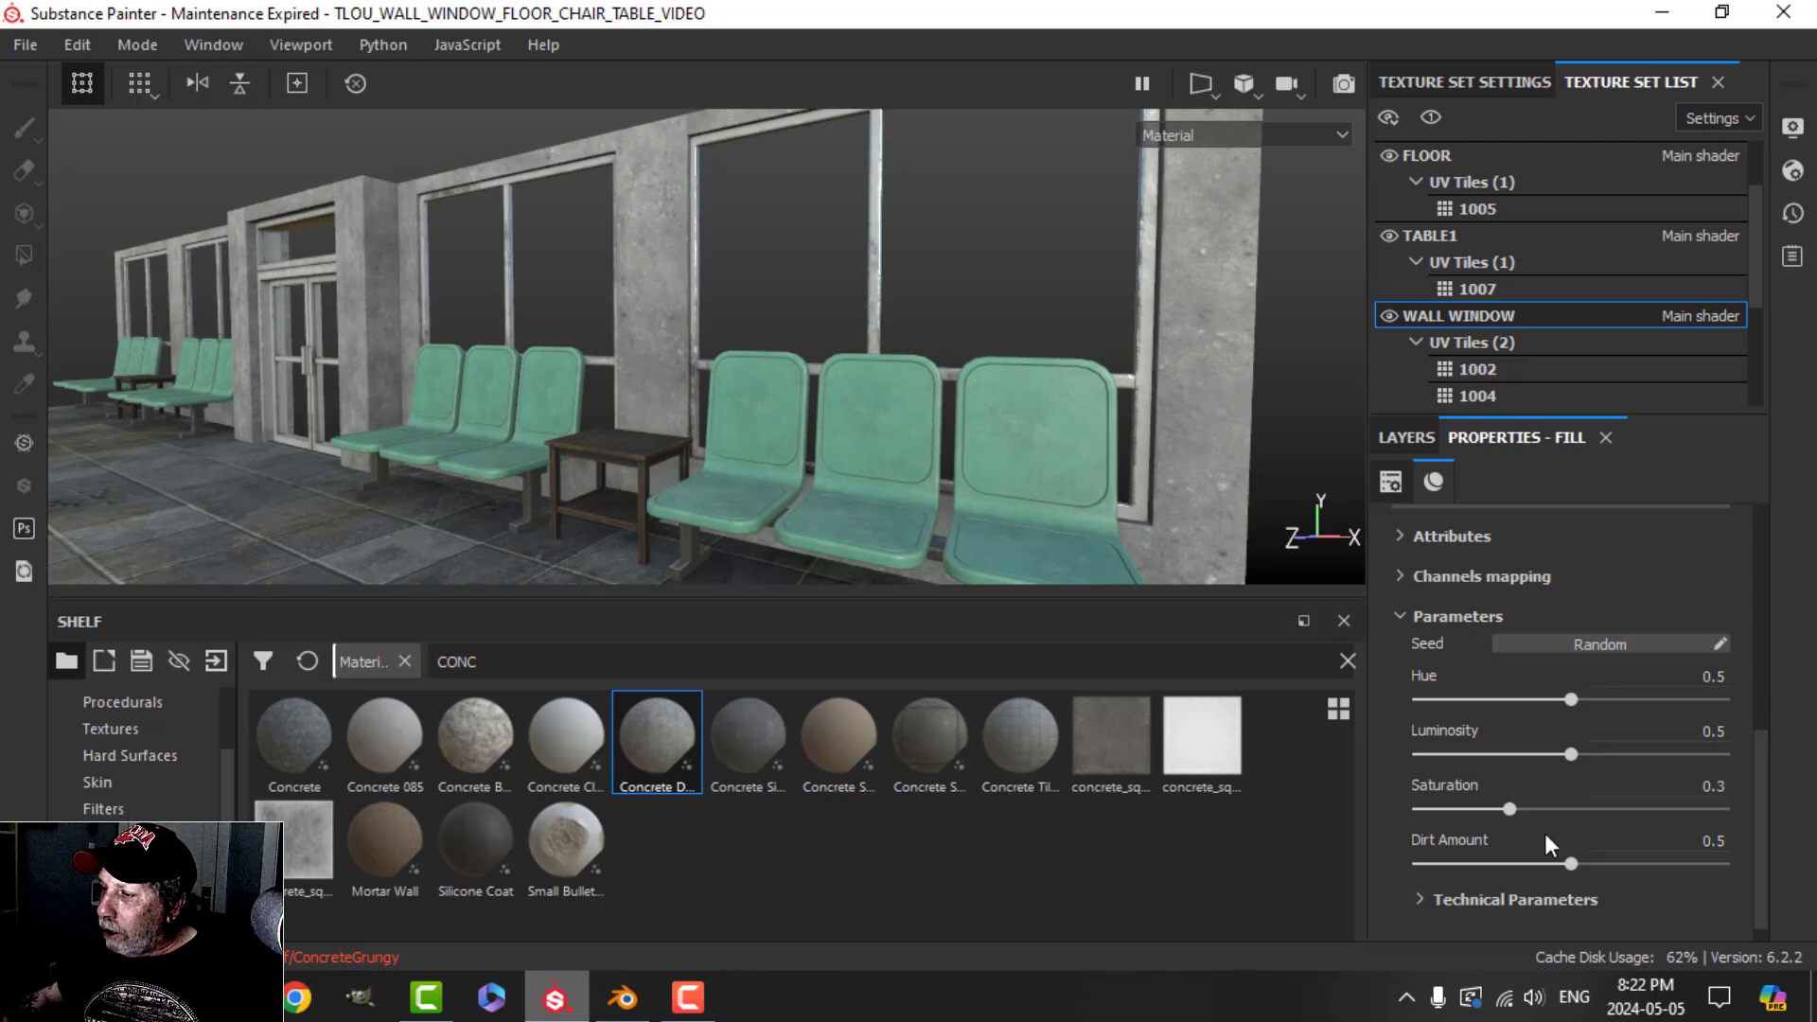
Step: Set the concrete material's Normal Intensity to 0.07 in its technical parameters
{"action": "scroll", "coordinate": [1515, 857], "scroll_direction": "down", "scroll_amount": 1}
{"action": "left_click", "coordinate": [1422, 877]}
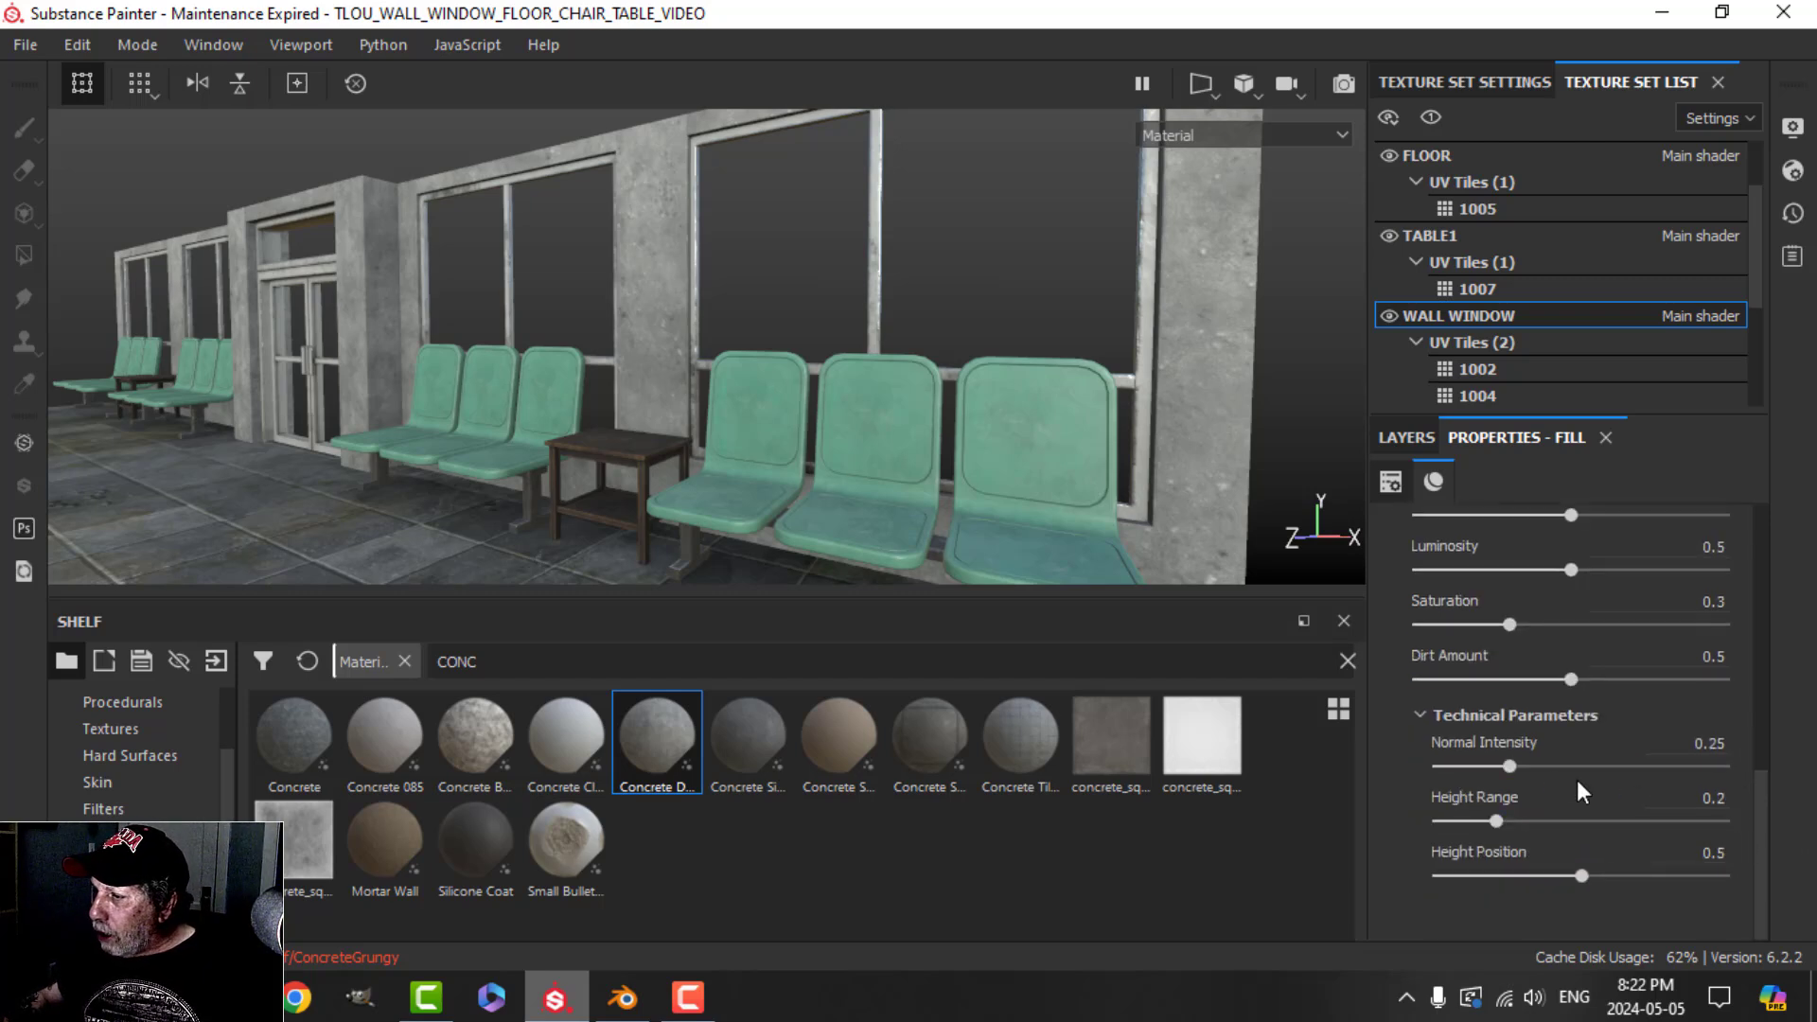
{"action": "mouse_move", "coordinate": [1512, 759]}
{"action": "left_mouse_down"}
{"action": "mouse_move", "coordinate": [1528, 759]}
{"action": "mouse_move", "coordinate": [1513, 752]}
{"action": "left_mouse_up"}
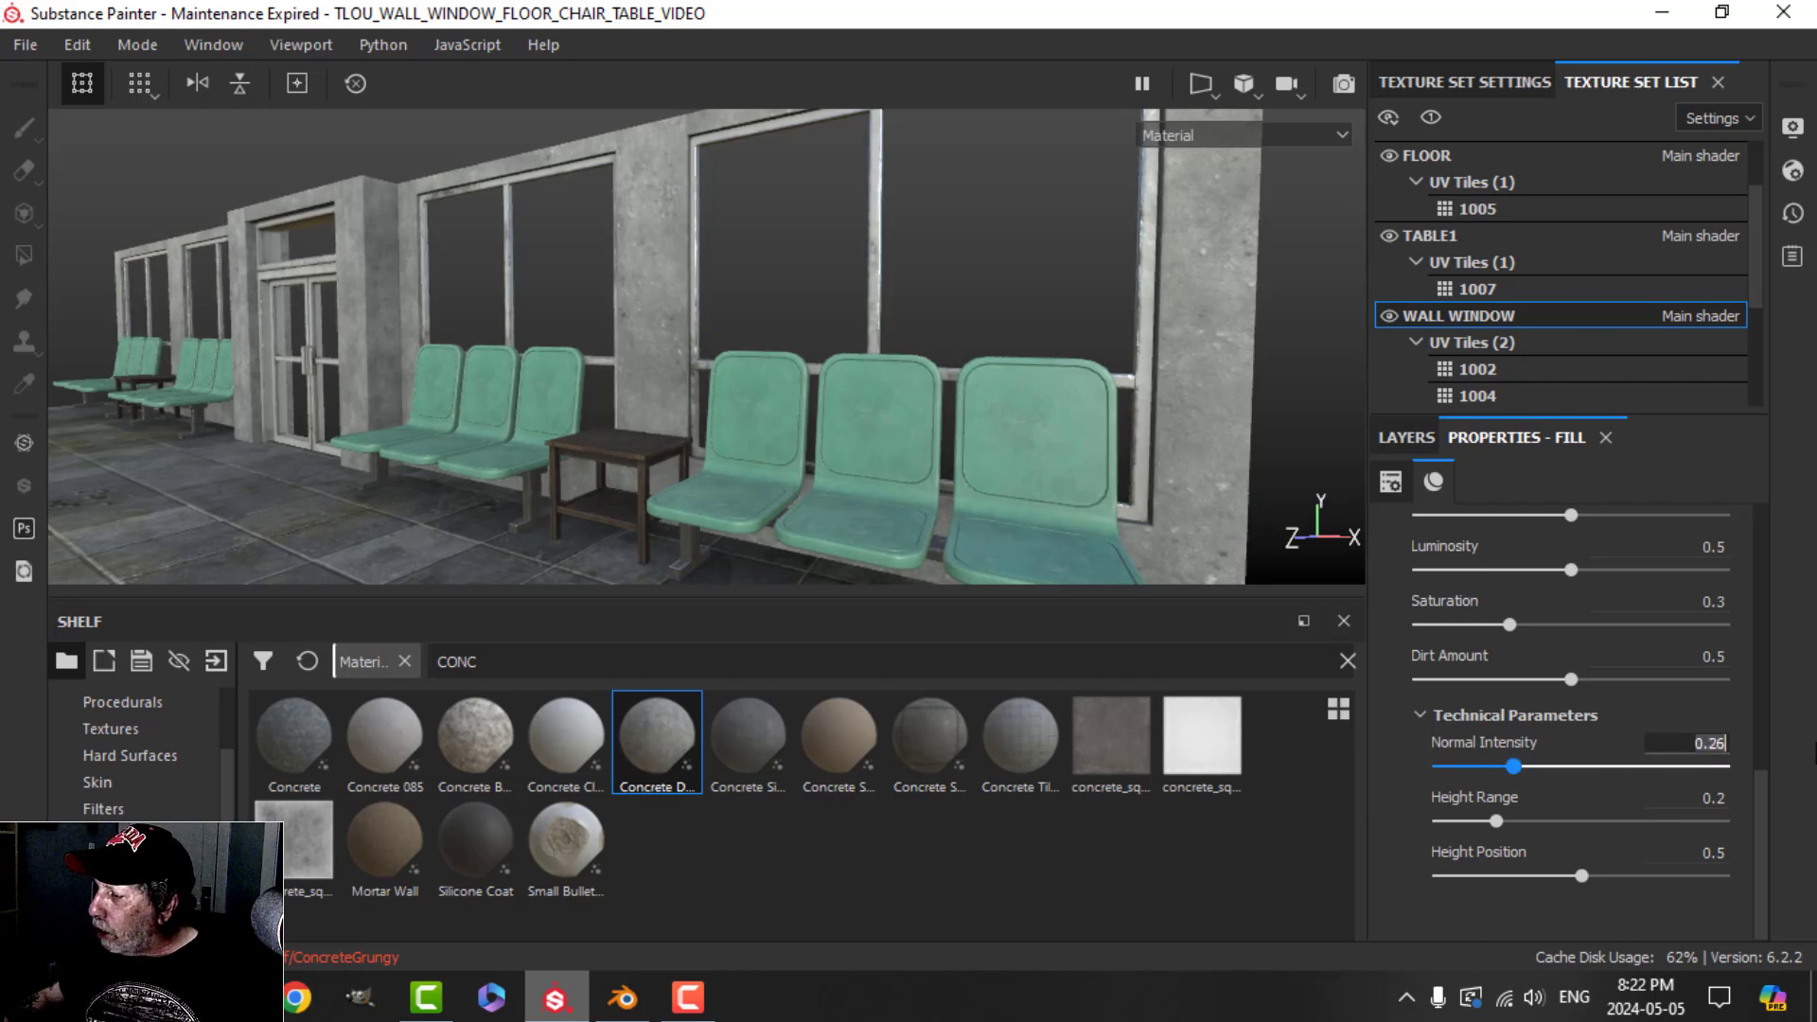
{"action": "key", "text": "BackSpace"}
{"action": "key", "text": "BackSpace"}
{"action": "key", "text": "BackSpace"}
{"action": "key", "text": "BackSpace"}
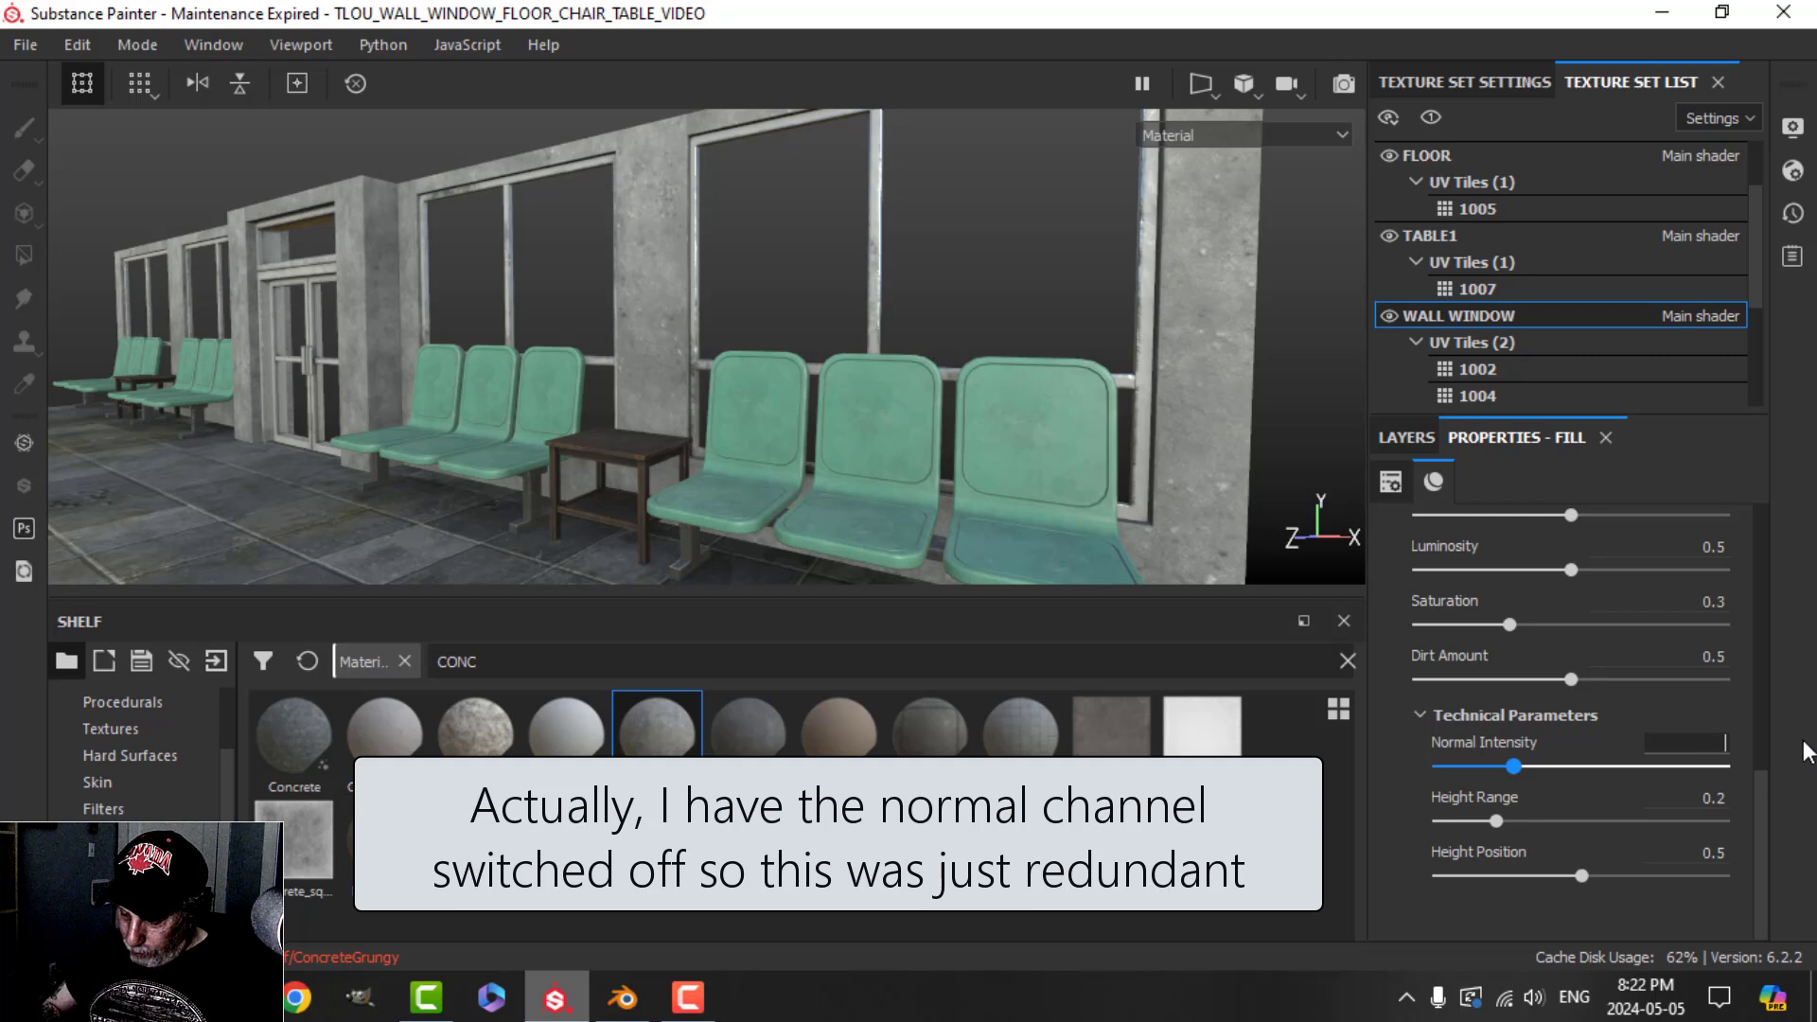
{"action": "type", "text": "0.07"}
{"action": "key", "text": "Return"}
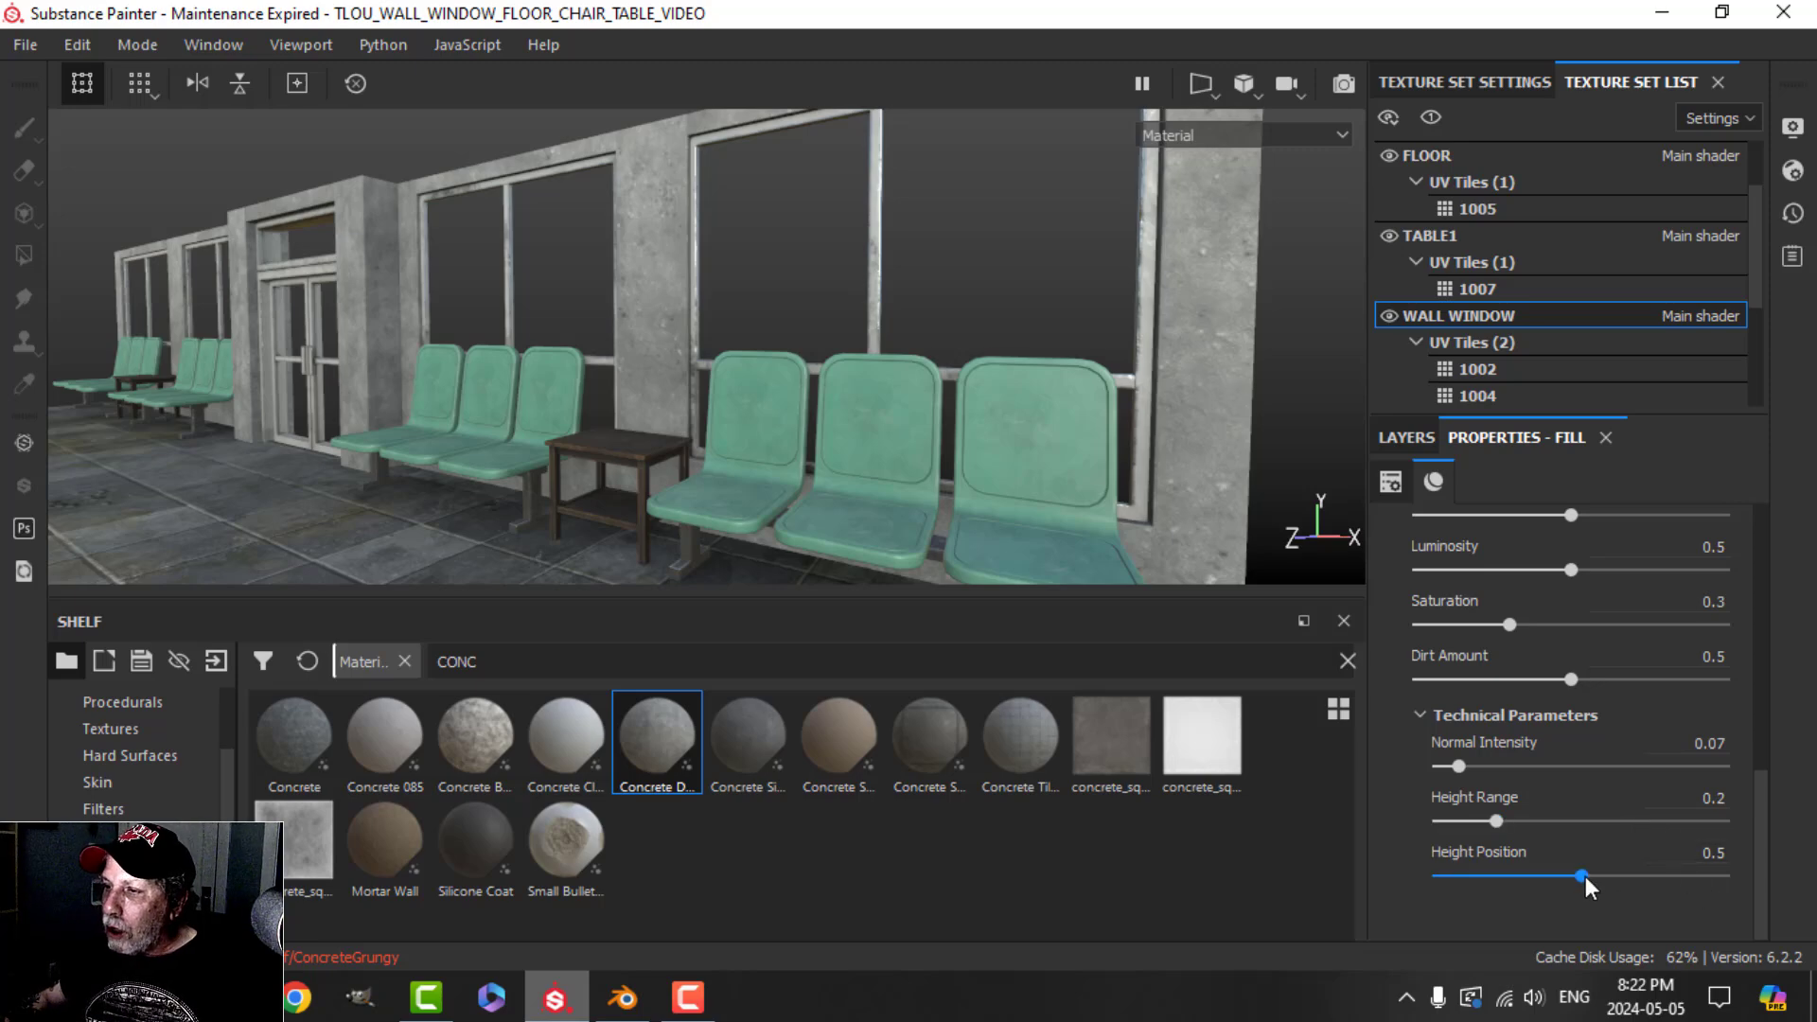
Step: Lower the concrete's Height Position to 0.32 and inspect the surface of the wall between the windows
{"action": "scroll", "coordinate": [1200, 293], "scroll_direction": "up", "scroll_amount": 2}
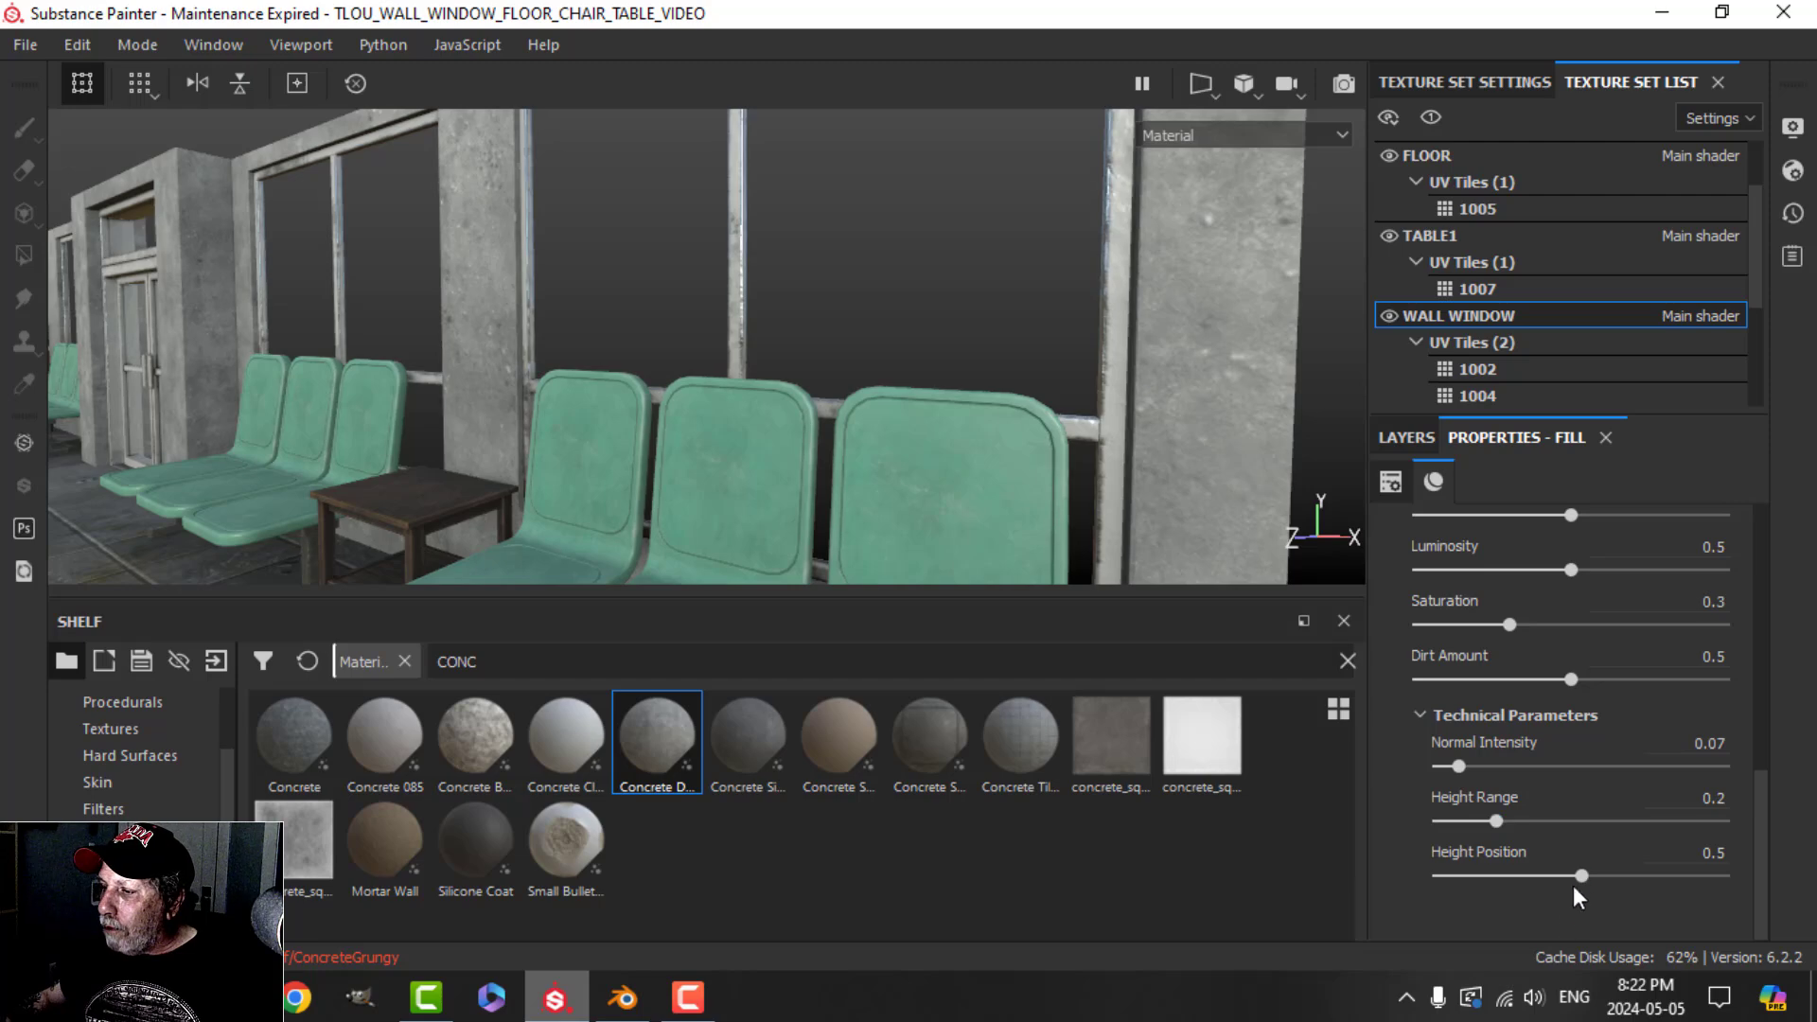
{"action": "left_click_drag", "start_coordinate": [1578, 878], "coordinate": [1529, 876]}
{"action": "middle_click_drag", "start_coordinate": [454, 268], "coordinate": [896, 386], "text": "alt"}
{"action": "scroll", "coordinate": [876, 386], "scroll_direction": "up", "scroll_amount": 2}
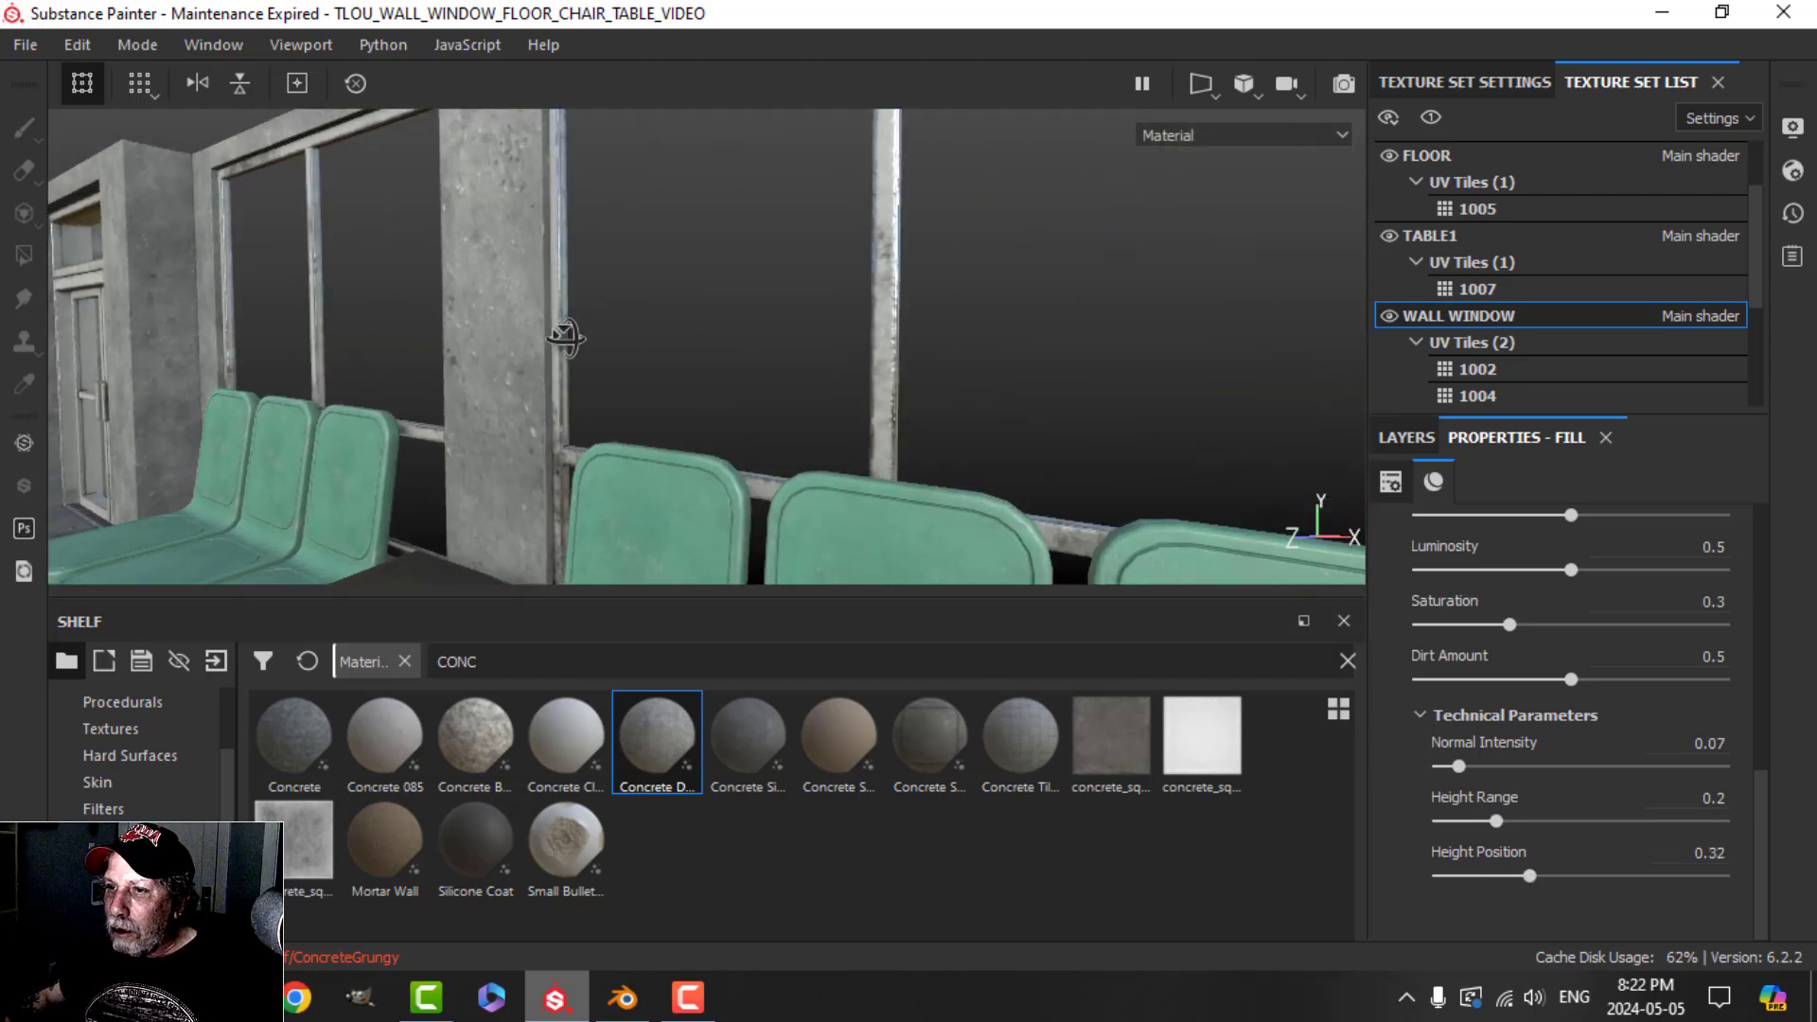
{"action": "left_click_drag", "start_coordinate": [566, 338], "coordinate": [840, 442], "text": "alt"}
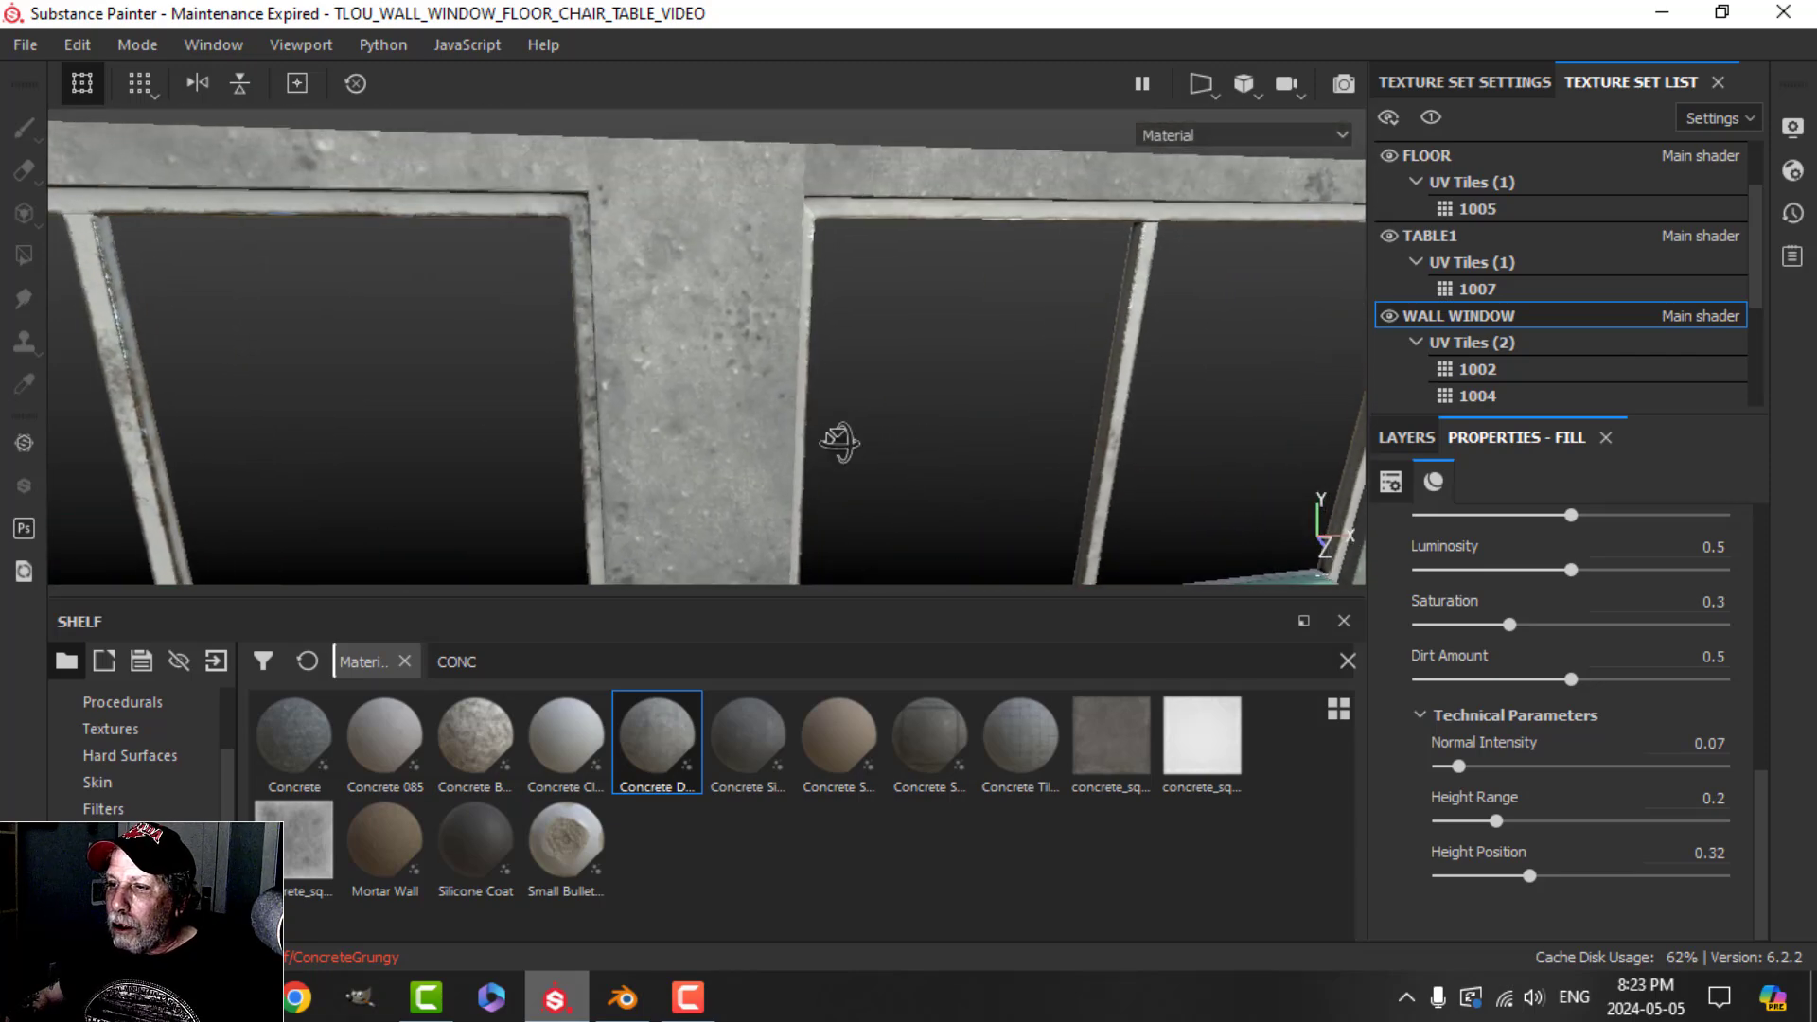
Step: Reduce the concrete's Height Range to 0.02
{"action": "mouse_move", "coordinate": [1495, 820]}
{"action": "left_mouse_down"}
{"action": "mouse_move", "coordinate": [1433, 822]}
{"action": "mouse_move", "coordinate": [1465, 822]}
{"action": "left_mouse_up"}
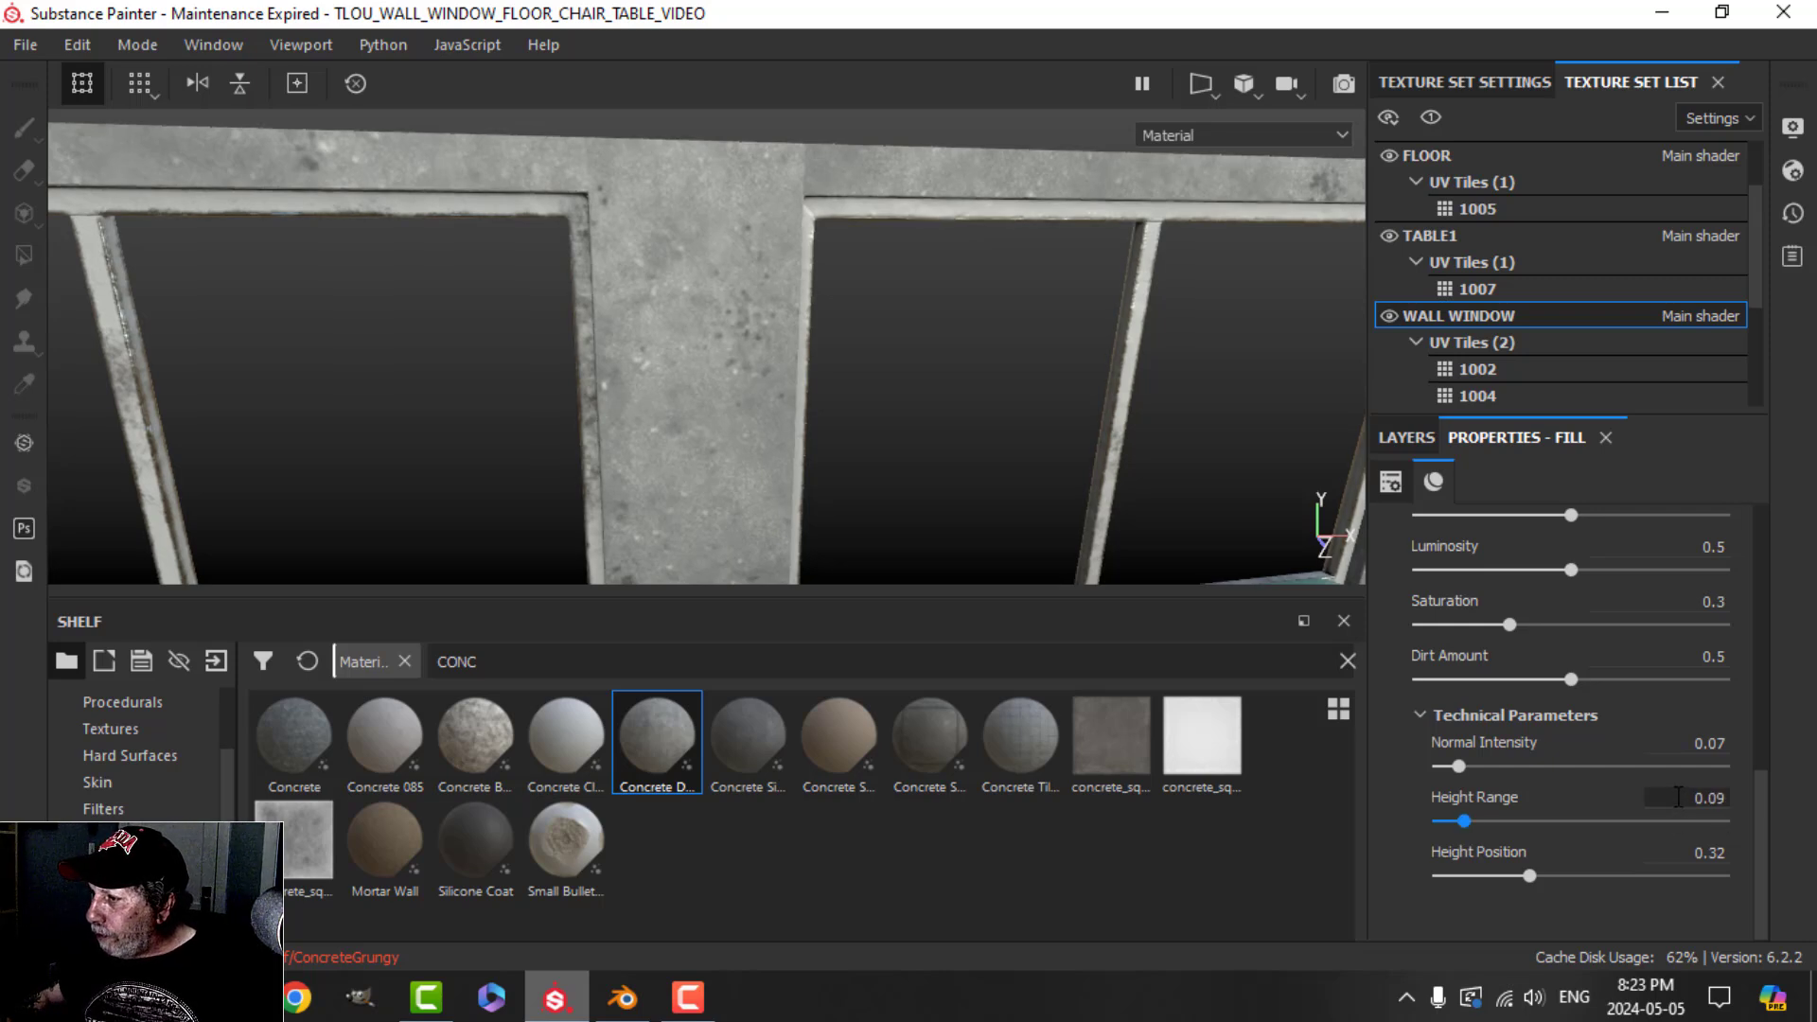
{"action": "type", "text": ".0"}
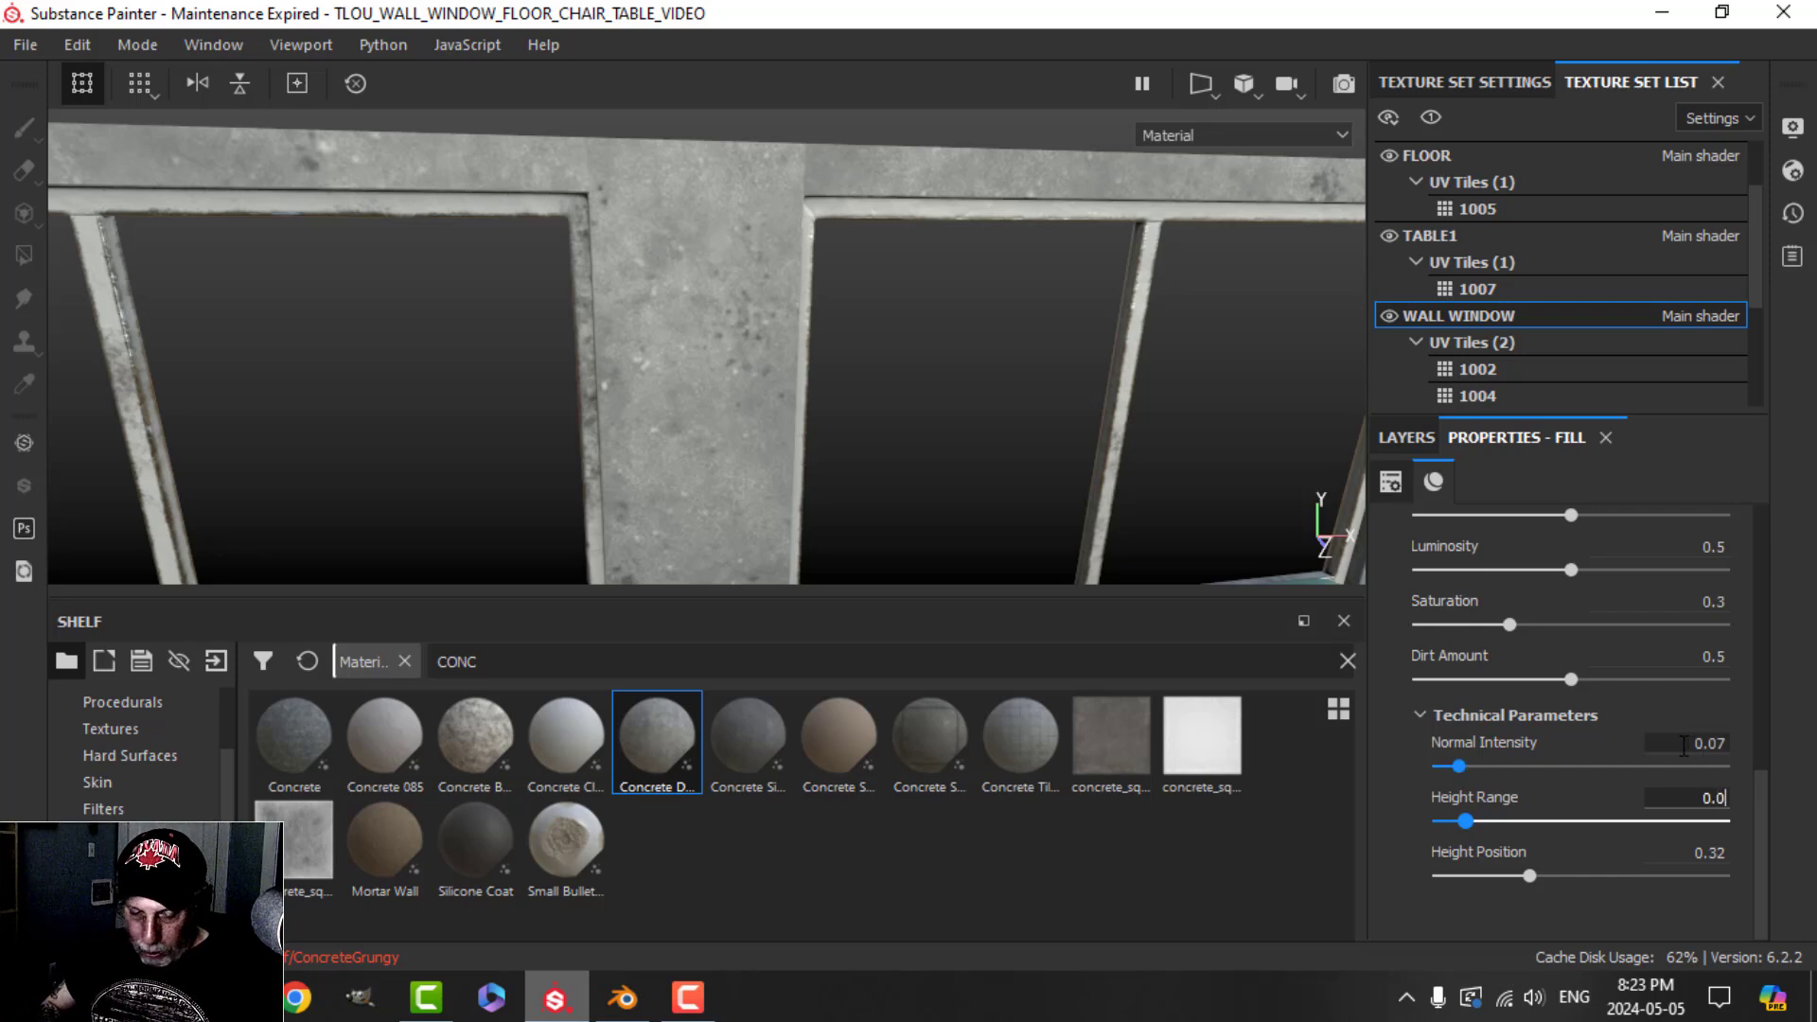
{"action": "type", "text": "2"}
{"action": "key", "text": "Return"}
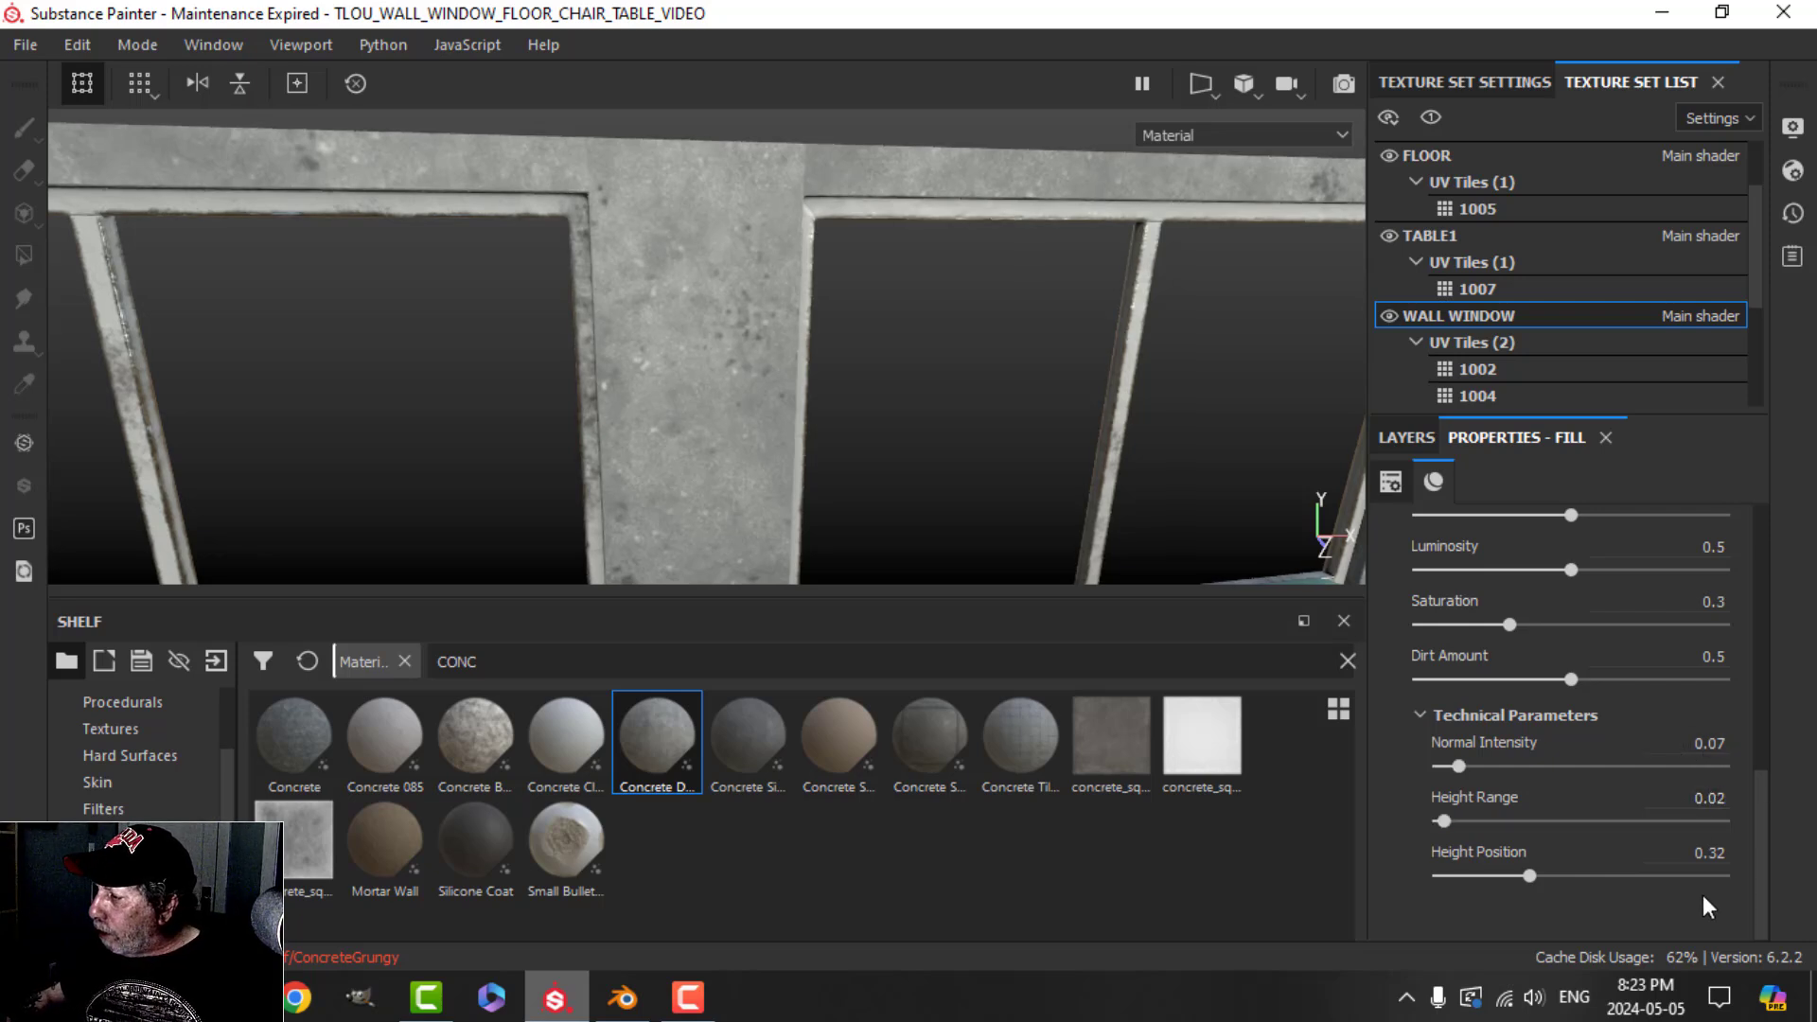
Step: Set the concrete's Height Position to 0.03 and check the wall surface around the windows
{"action": "left_click", "coordinate": [1692, 853]}
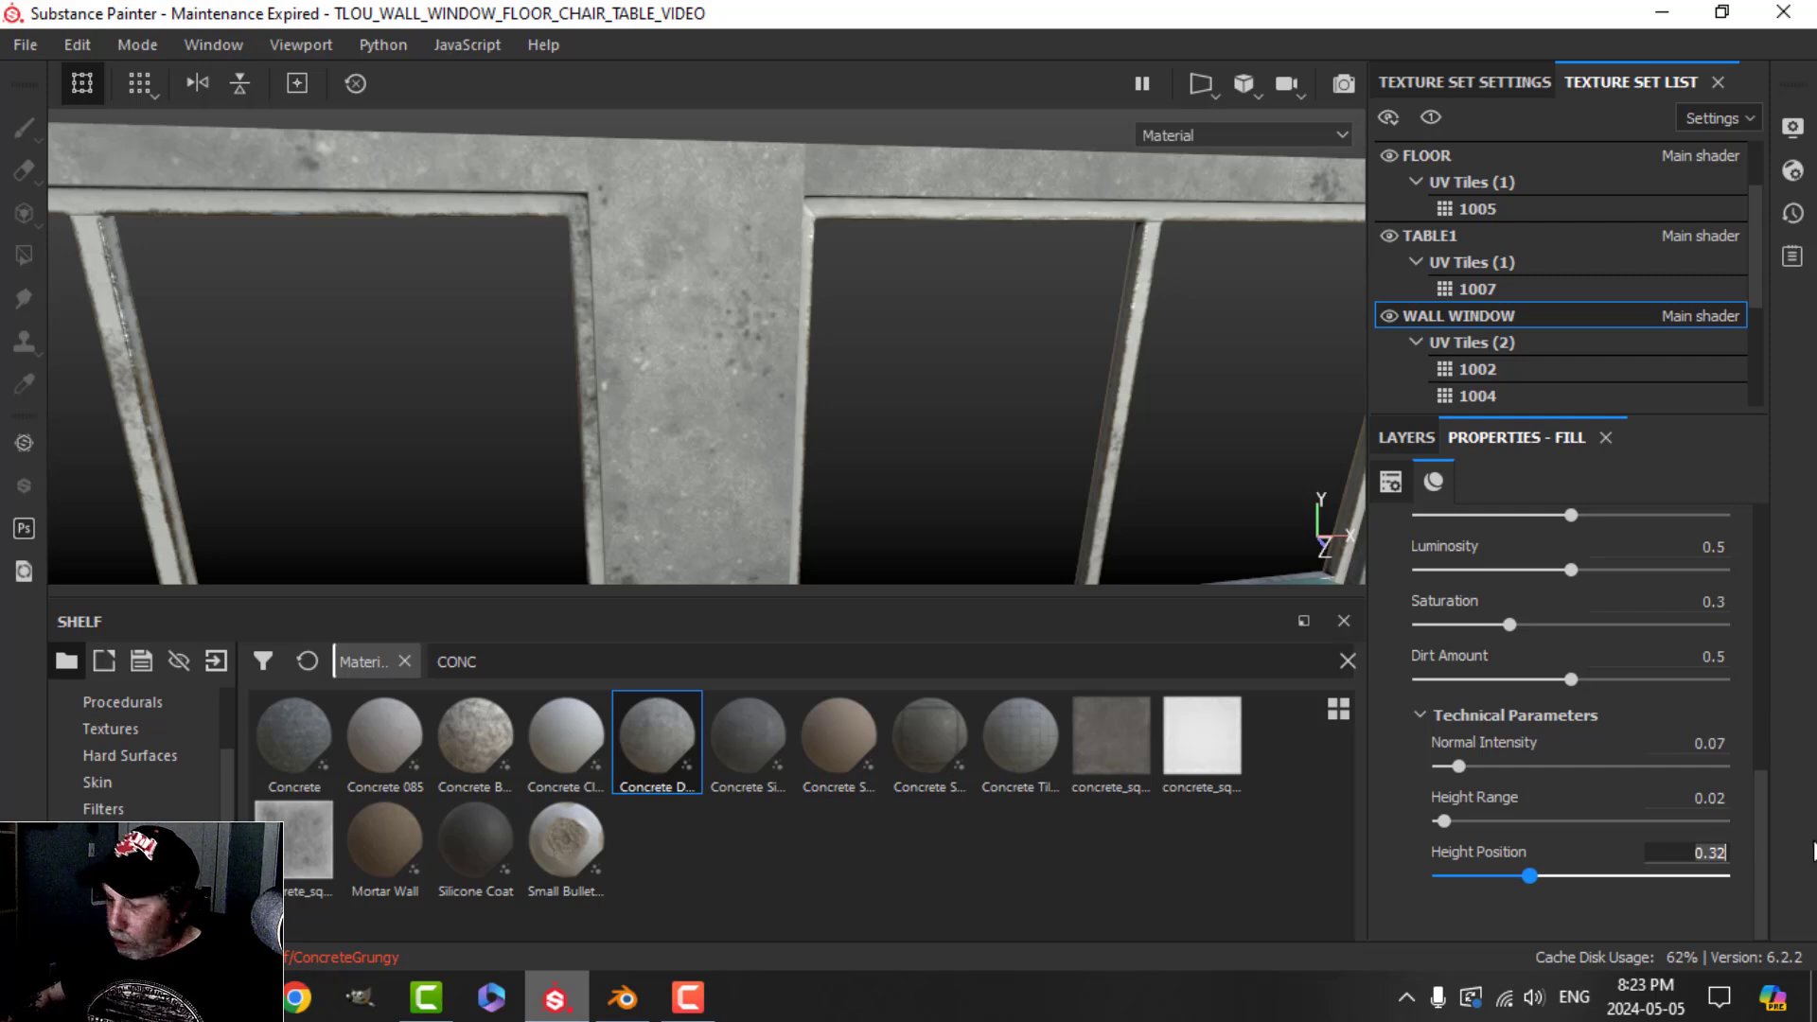
{"action": "type", "text": "0.0"}
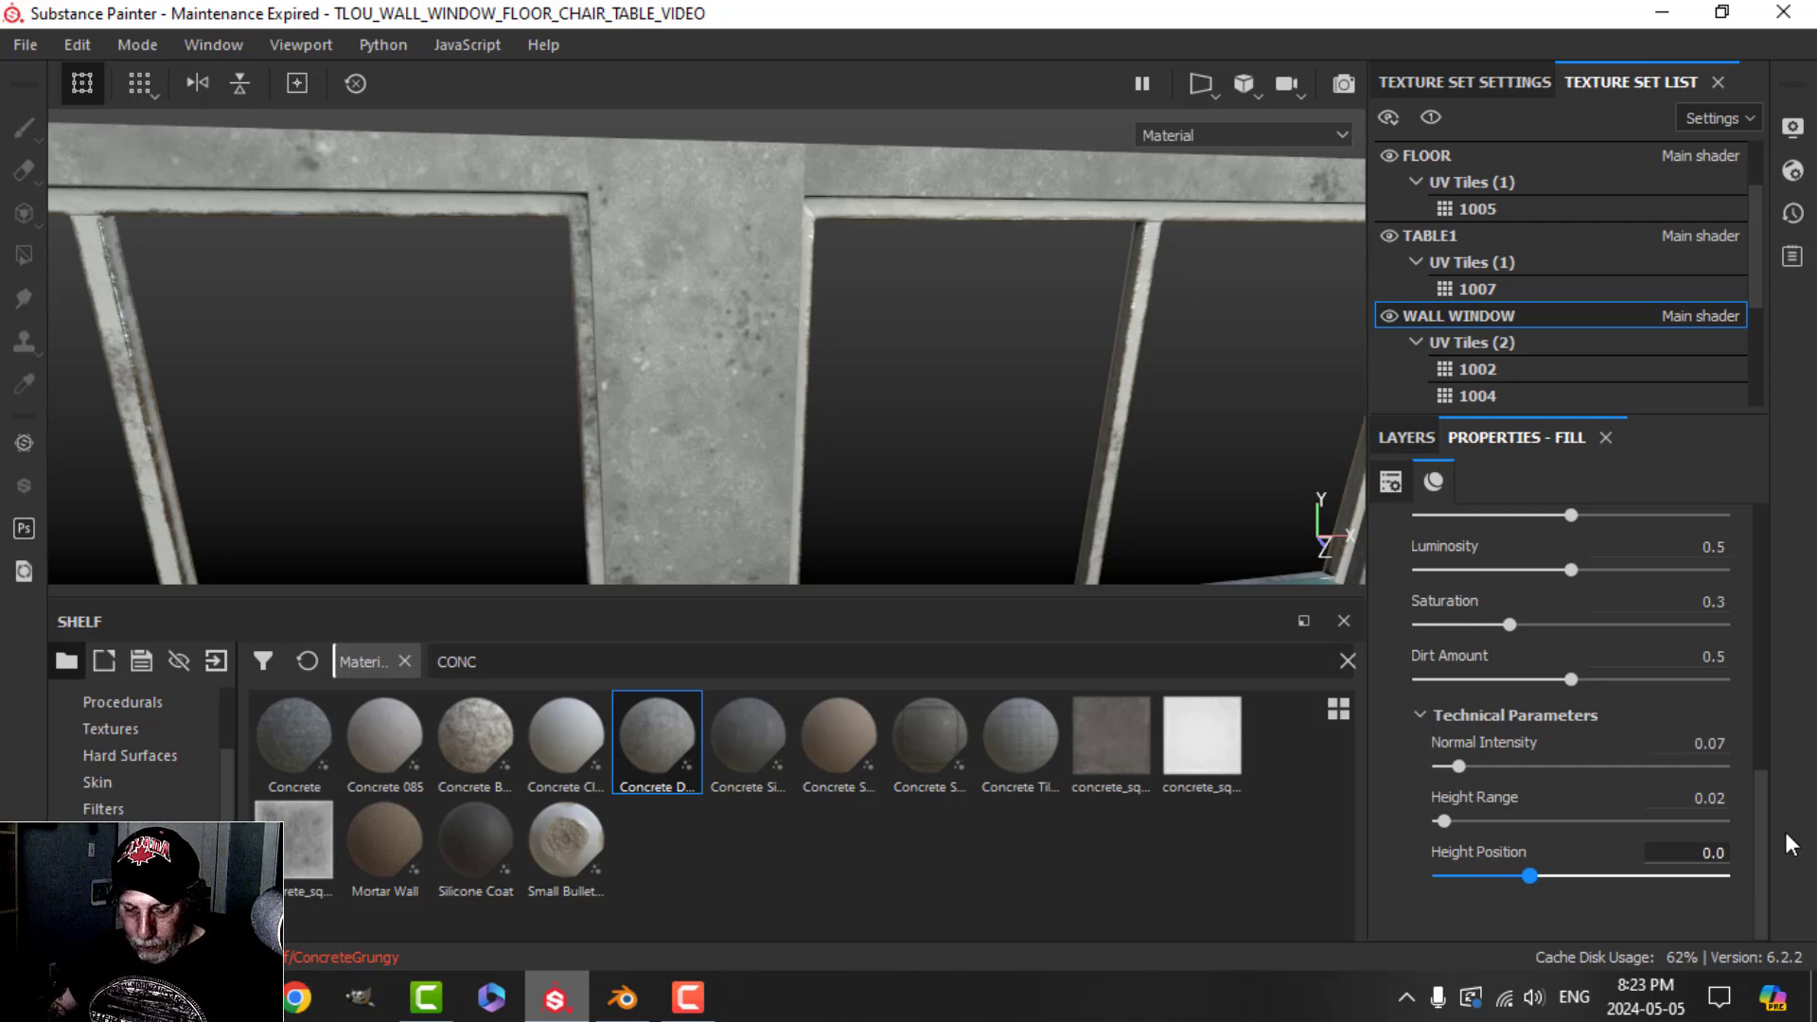
{"action": "type", "text": "3"}
{"action": "key", "text": "Return"}
{"action": "scroll", "coordinate": [764, 331], "scroll_direction": "up", "scroll_amount": 2}
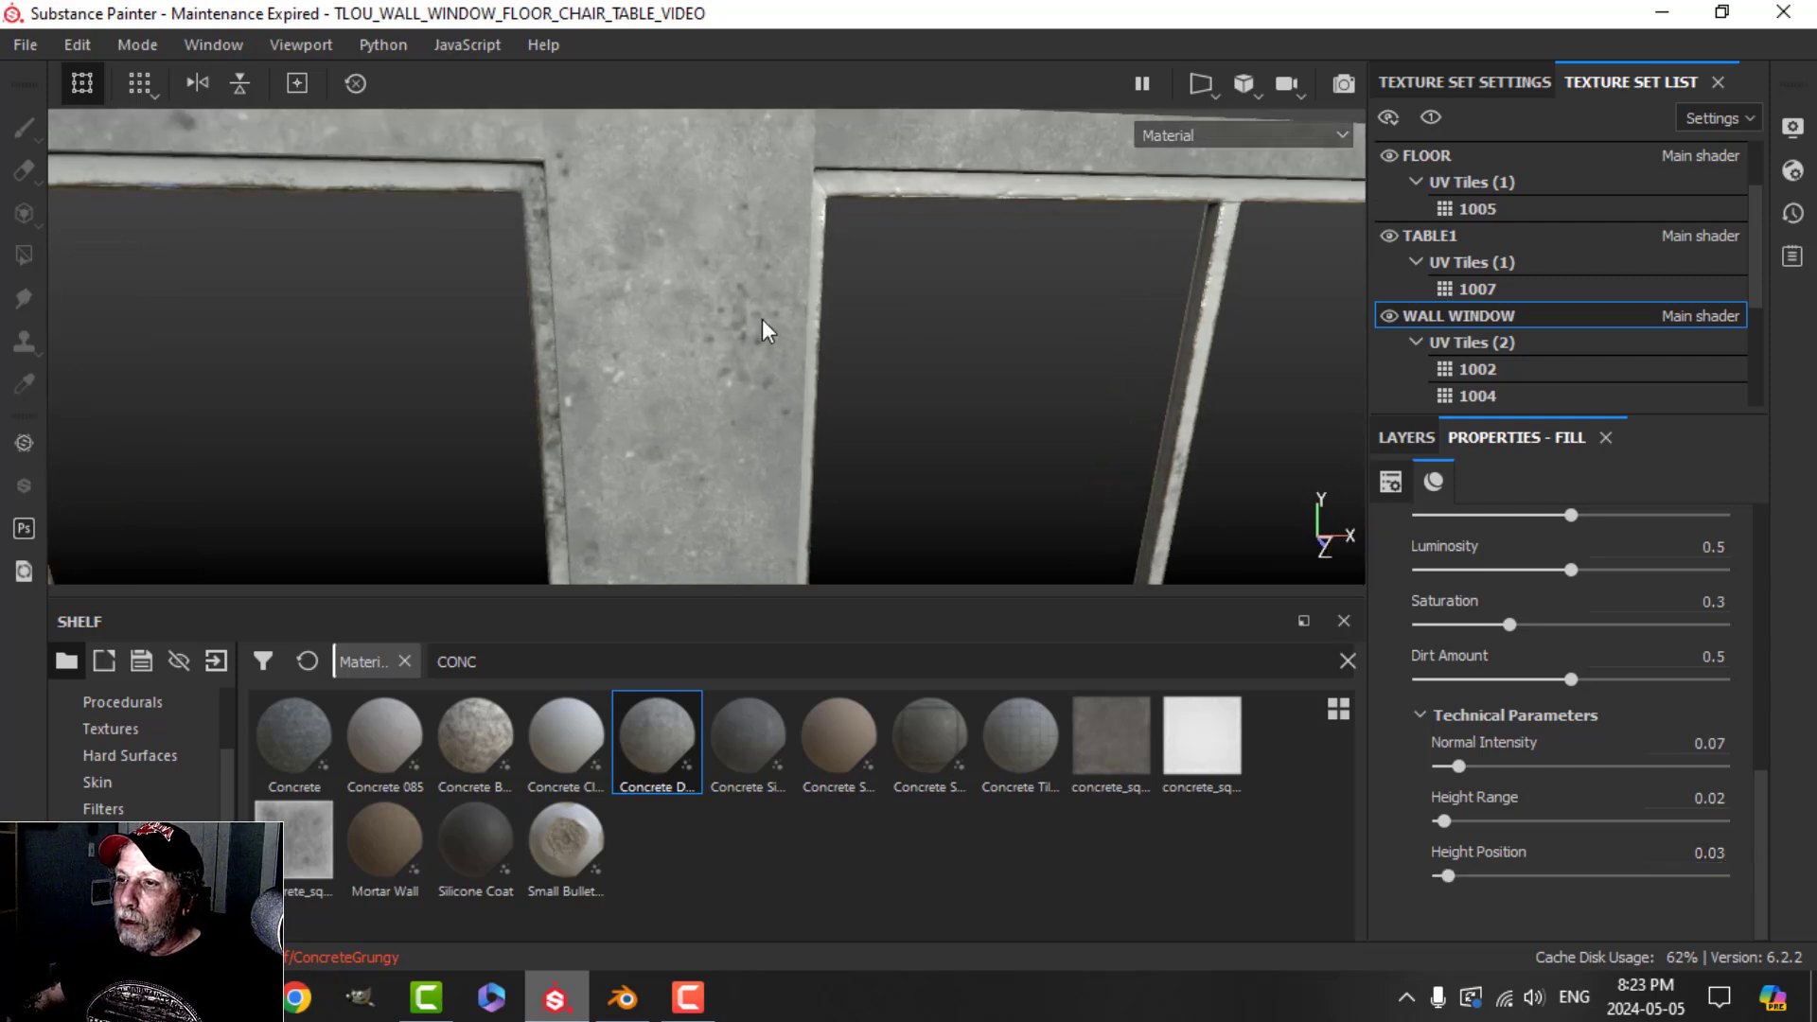
{"action": "scroll", "coordinate": [766, 336], "scroll_direction": "down", "scroll_amount": 2}
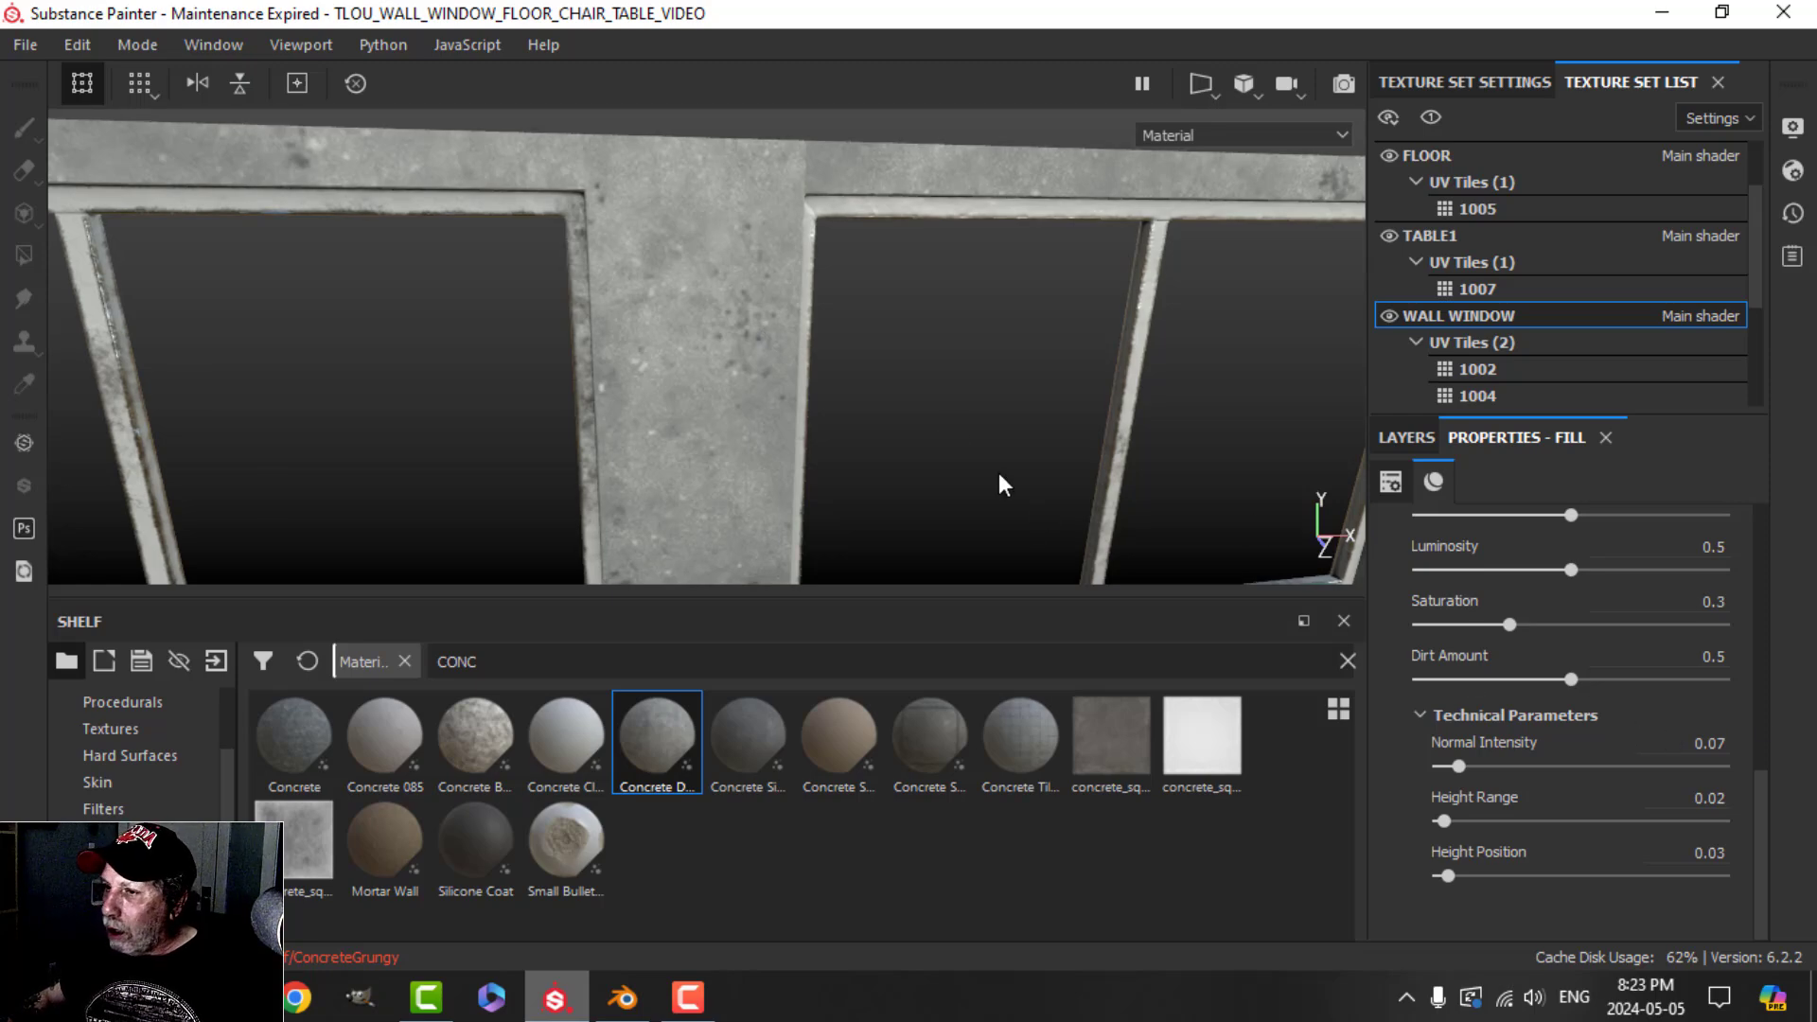
{"action": "scroll", "coordinate": [999, 485], "scroll_direction": "down", "scroll_amount": 3}
{"action": "middle_click_drag", "start_coordinate": [978, 442], "coordinate": [917, 406], "text": "alt"}
{"action": "middle_click_drag", "start_coordinate": [748, 405], "coordinate": [857, 416], "text": "alt"}
Step: Rename the Concrete Dusty layer as CONCRETE
{"action": "left_click", "coordinate": [1410, 434]}
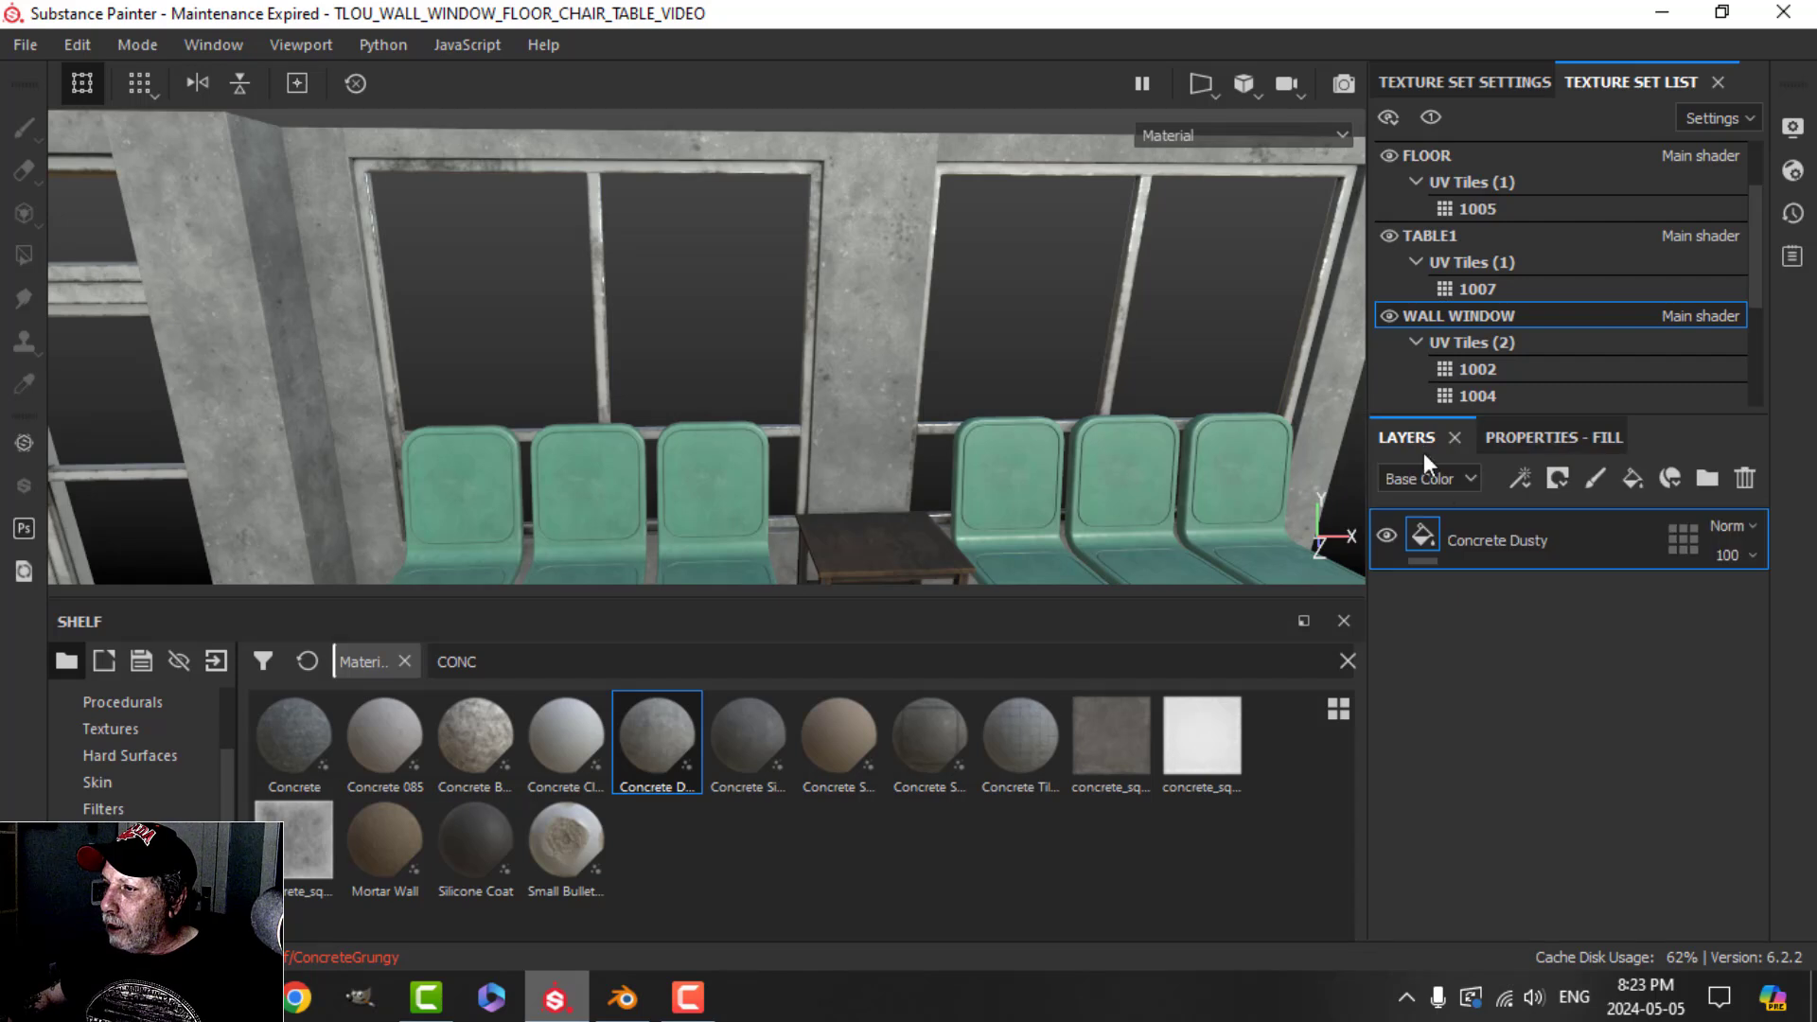
{"action": "double_click", "coordinate": [1482, 539]}
{"action": "key", "text": "Caps_Lock"}
{"action": "type", "text": "conc"}
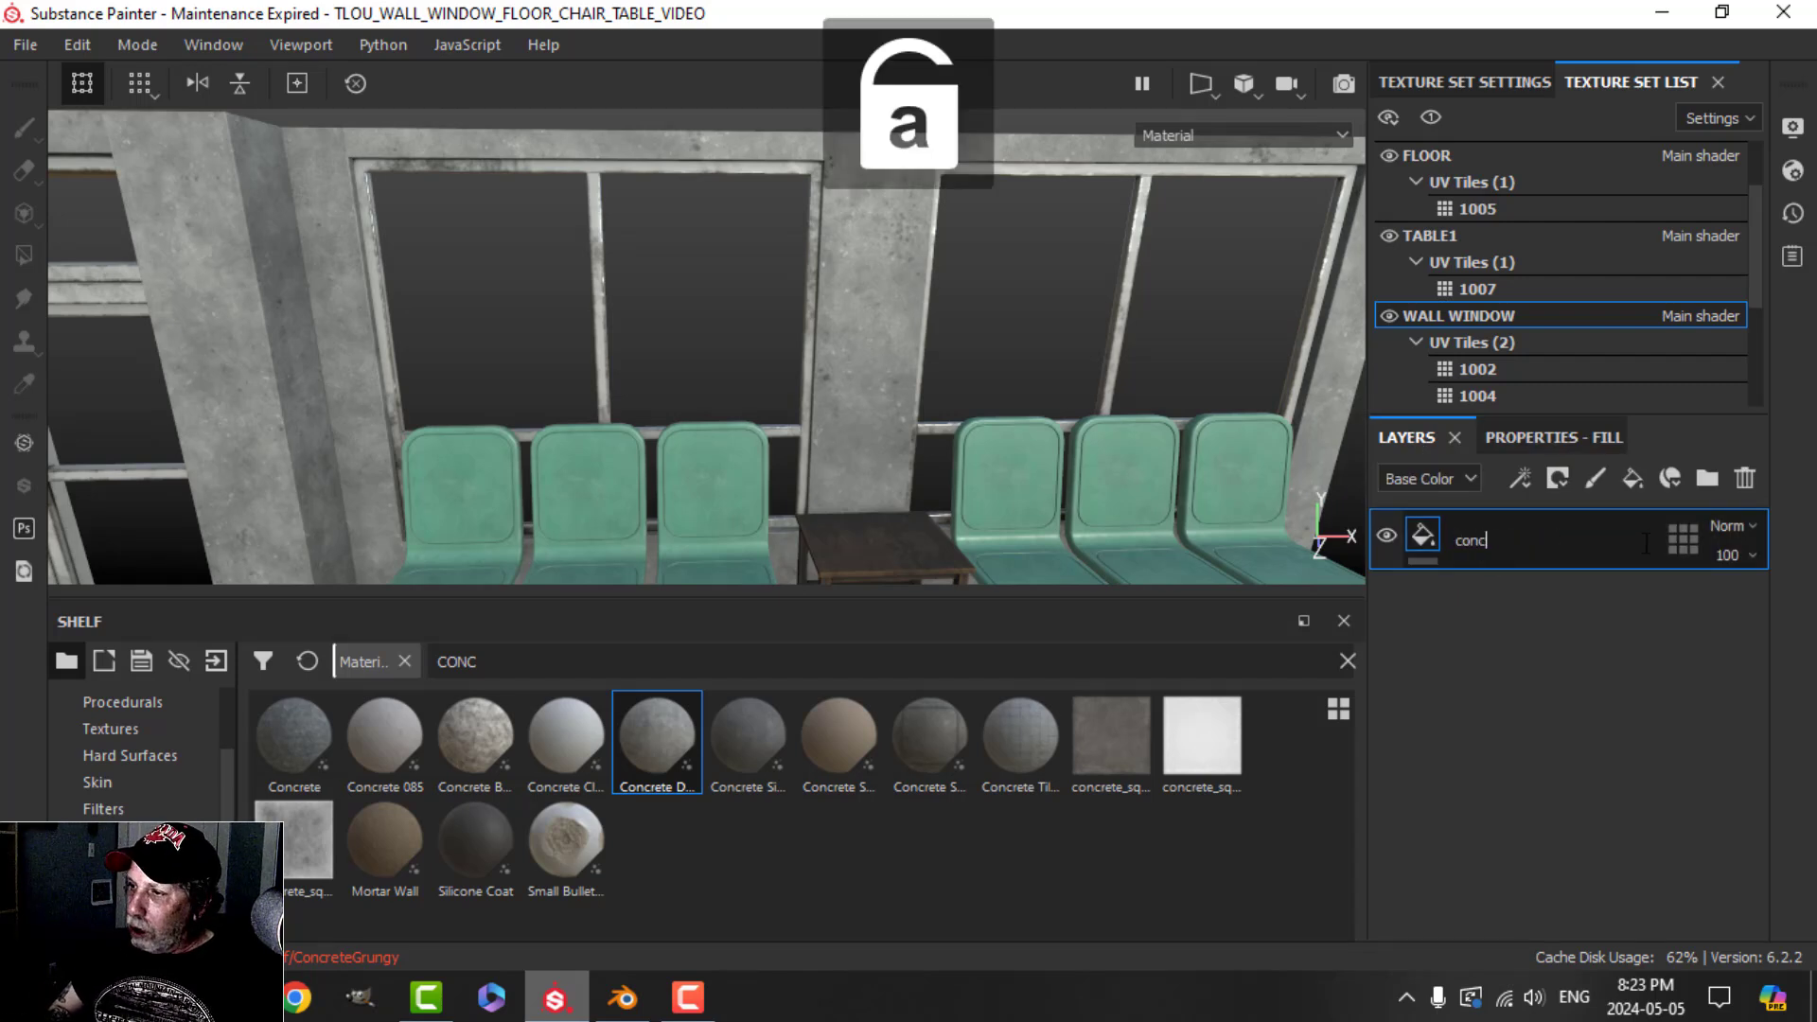
{"action": "type", "text": "rete"}
{"action": "key", "text": "BackSpace"}
{"action": "key", "text": "BackSpace"}
{"action": "key", "text": "BackSpace"}
{"action": "key", "text": "BackSpace"}
{"action": "key", "text": "BackSpace"}
{"action": "key", "text": "BackSpace"}
{"action": "key", "text": "Caps_Lock"}
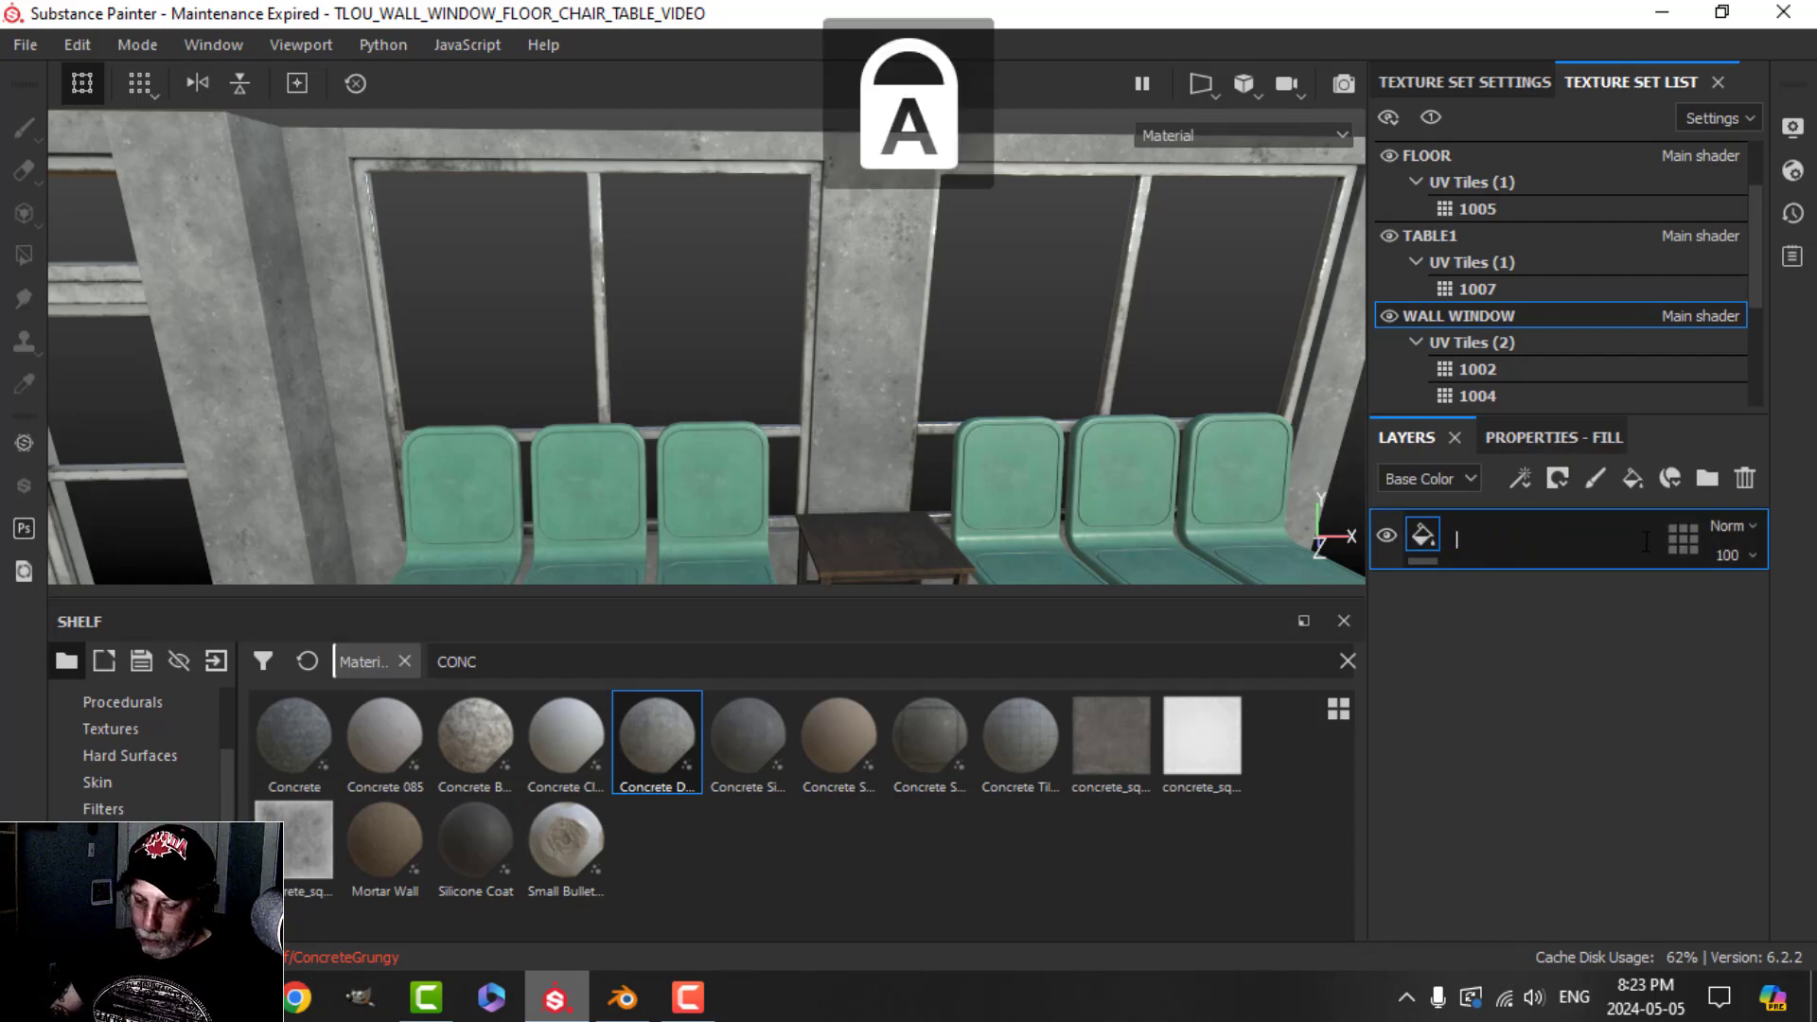
{"action": "type", "text": "CONCRETE"}
{"action": "key", "text": "Return"}
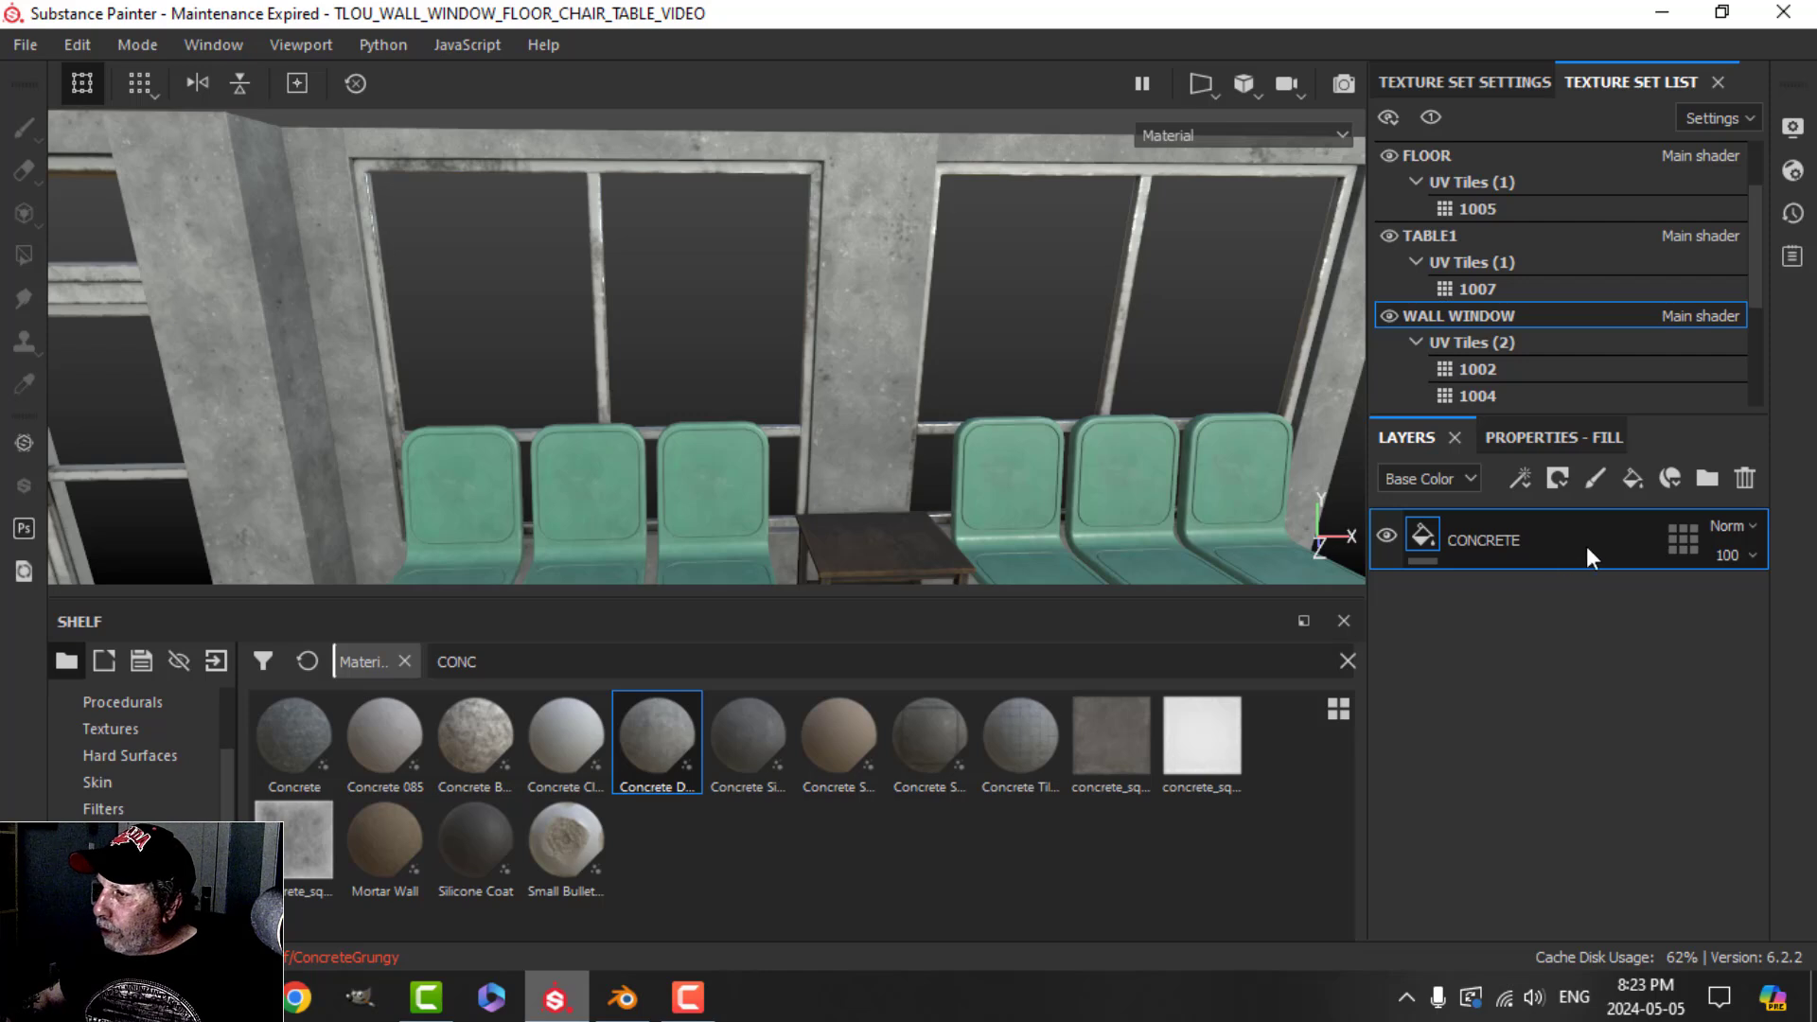
Step: Add a fill layer above CONCRETE and a folder above it, naming the folder COLOUR VAR
{"action": "left_click", "coordinate": [1636, 489]}
{"action": "left_click", "coordinate": [1705, 479]}
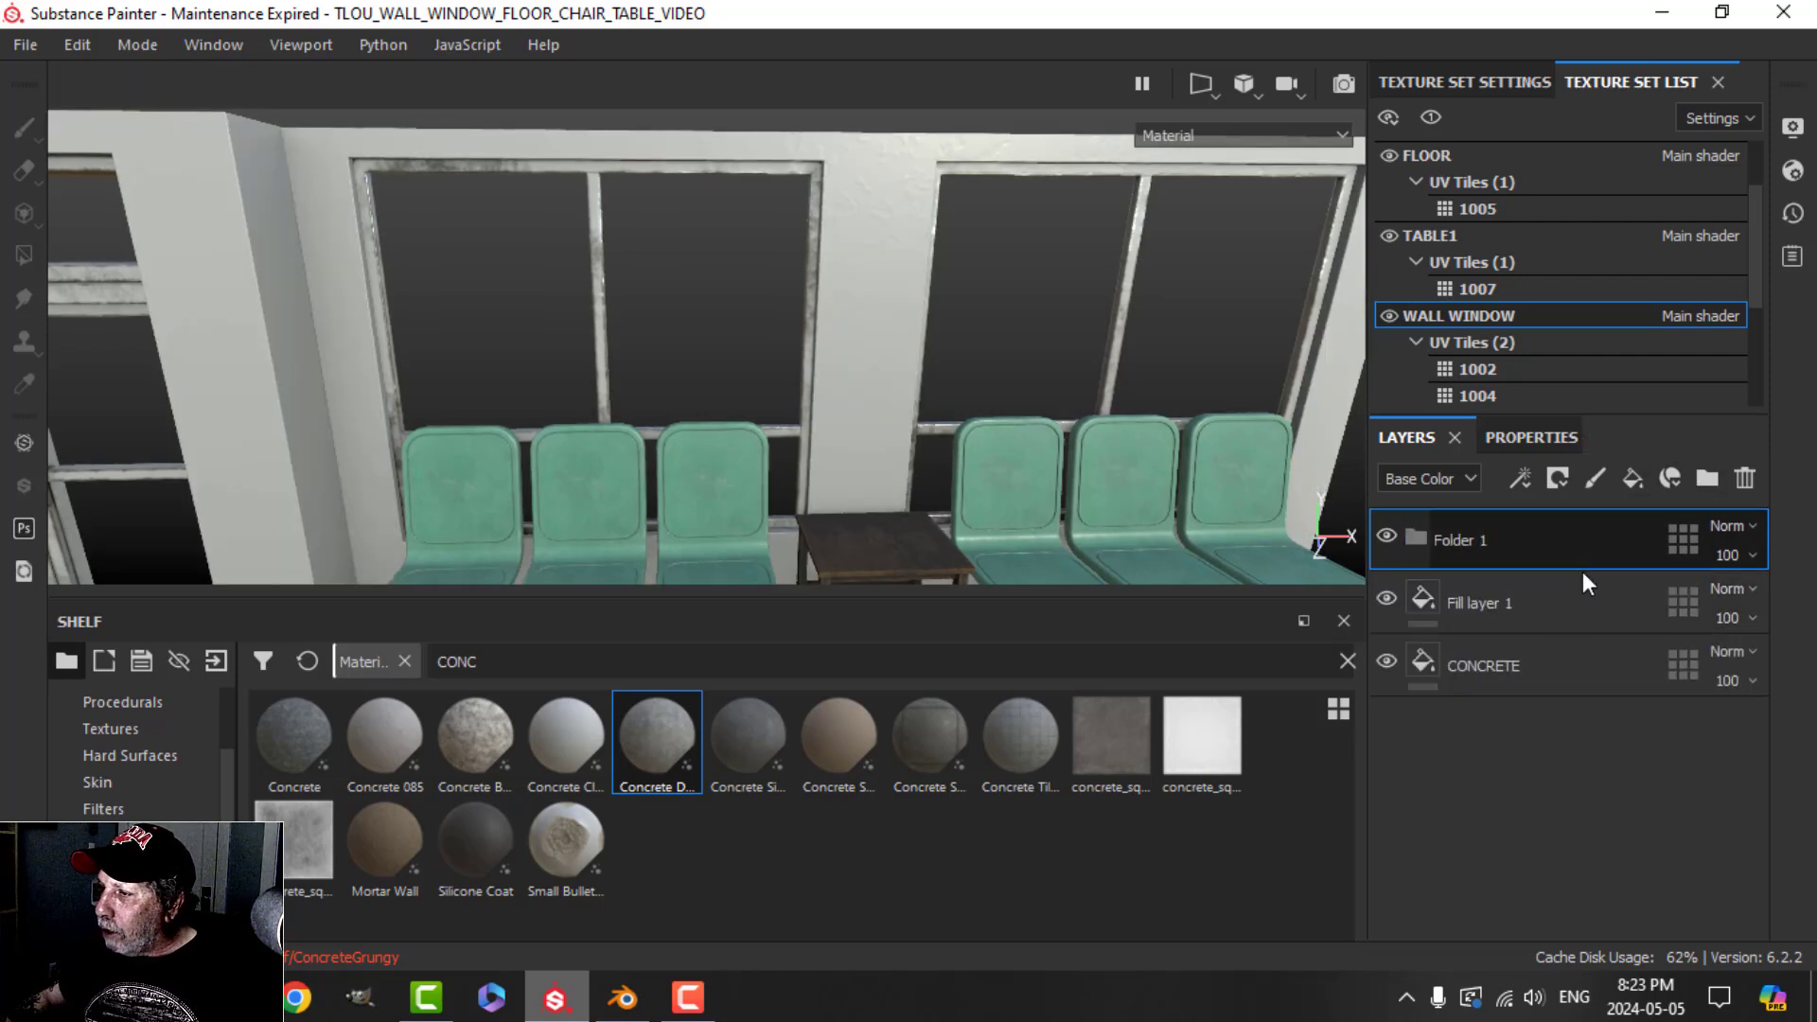
{"action": "double_click", "coordinate": [1468, 541]}
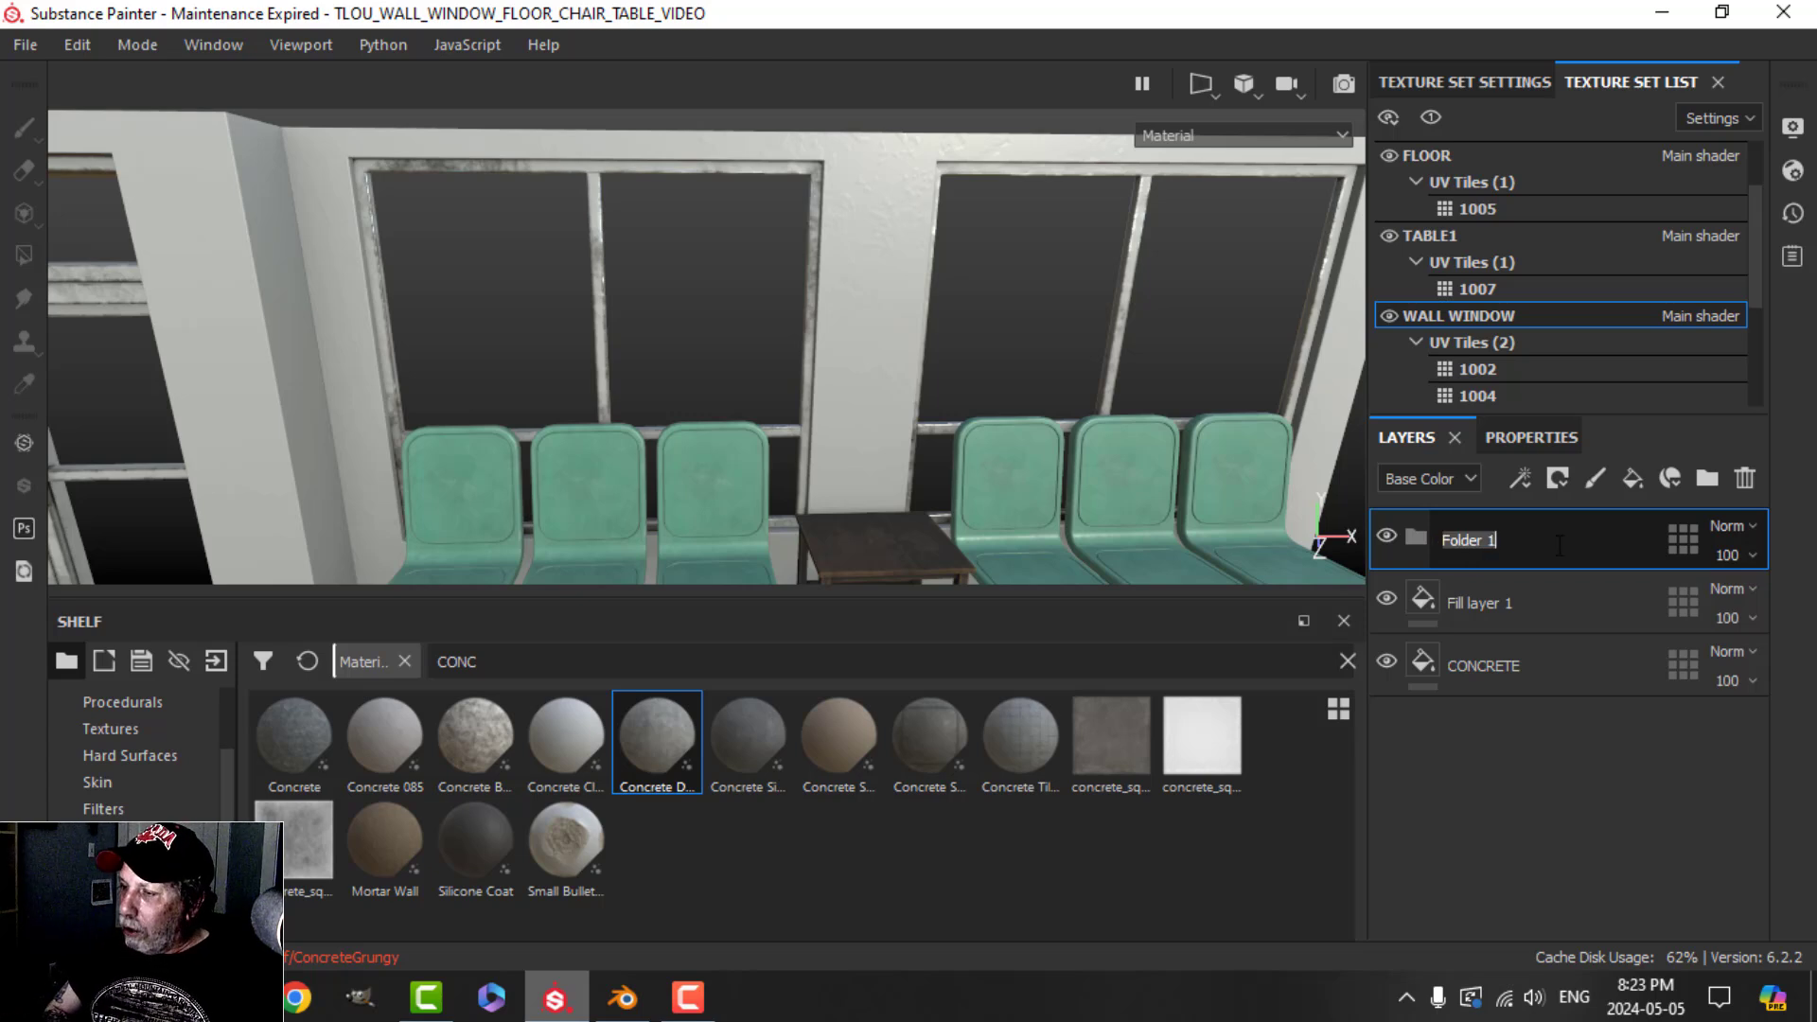
{"action": "type", "text": "co"}
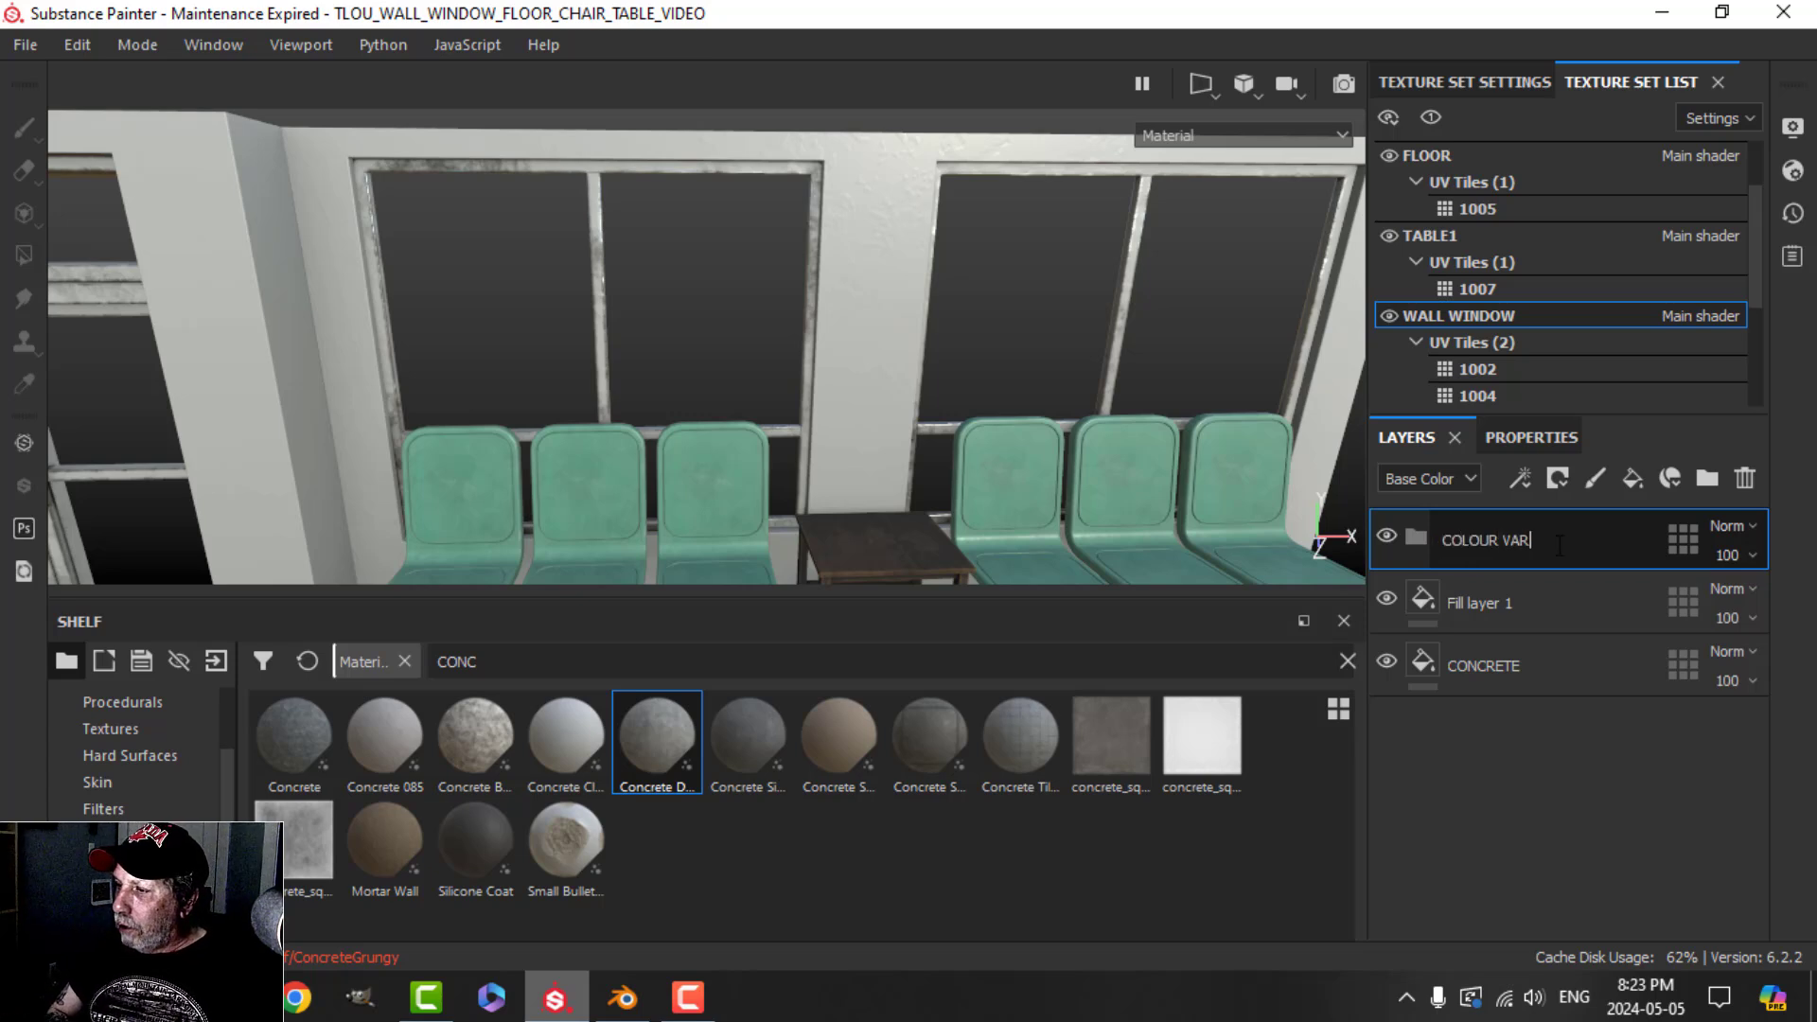
{"action": "key", "text": "Return"}
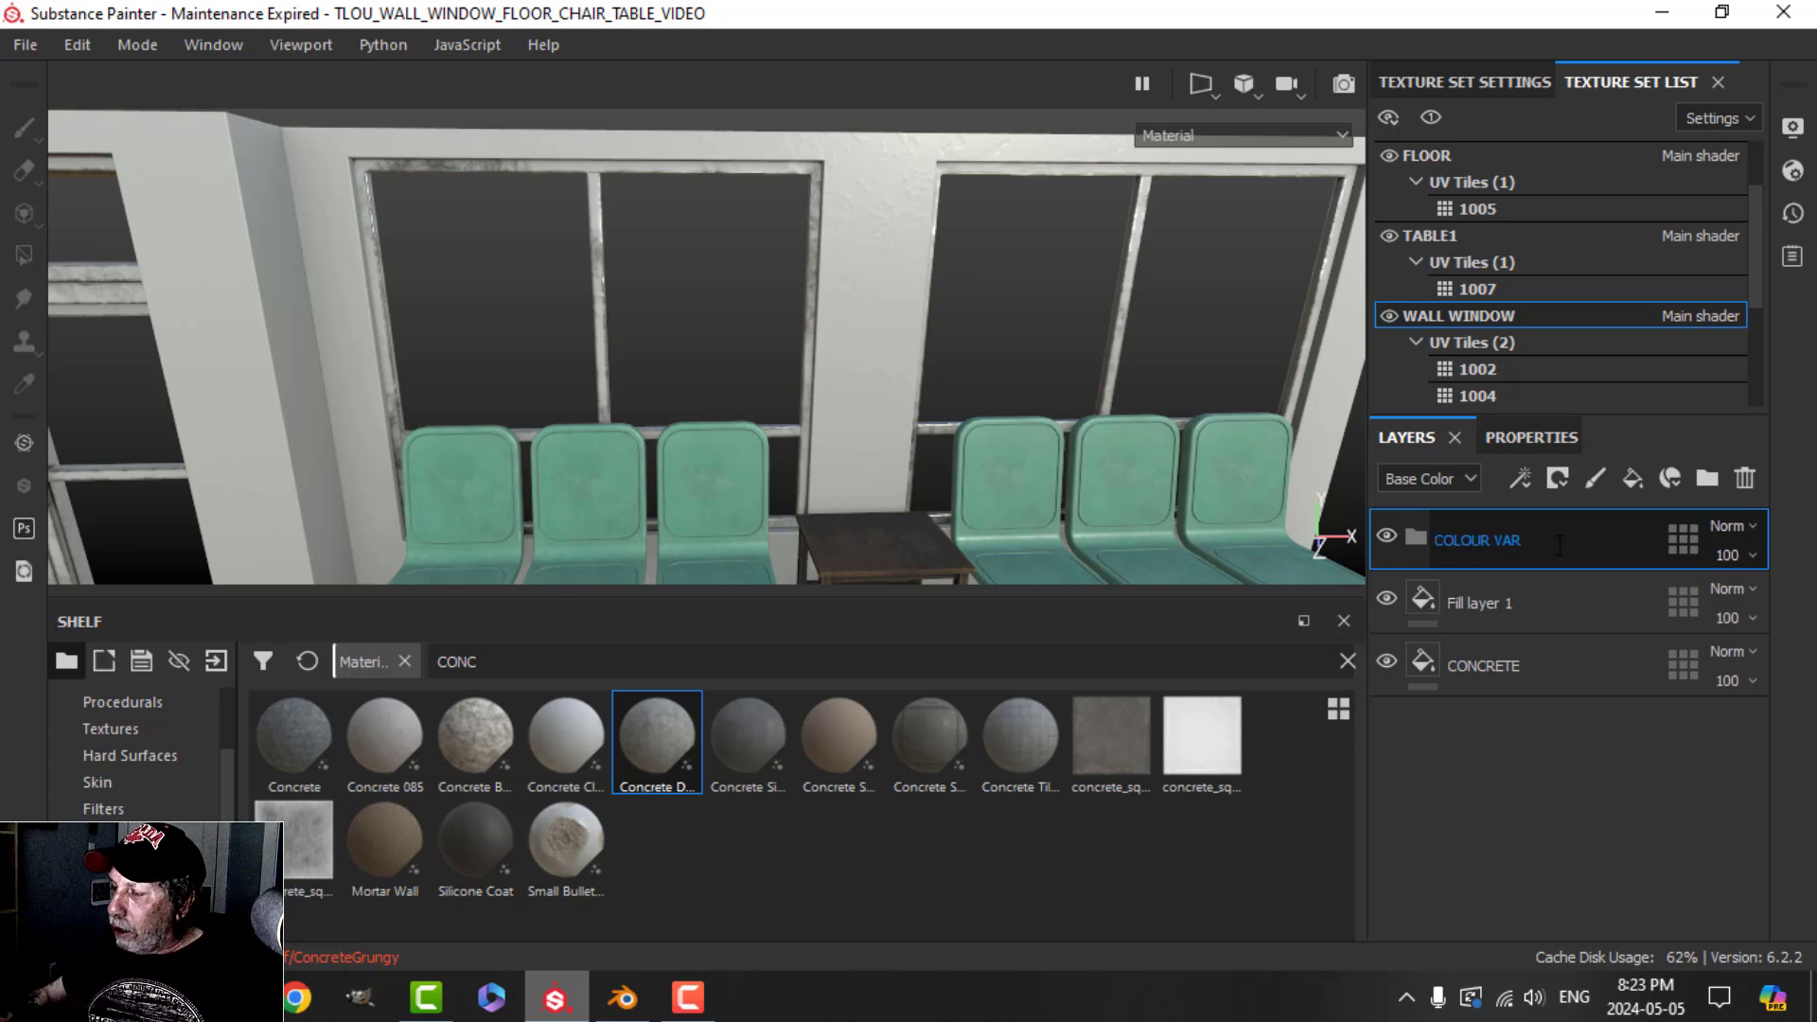
Step: Move Fill layer 1 into the COLOUR VAR folder and leave only its color channel enabled
{"action": "left_click", "coordinate": [1477, 589]}
{"action": "left_click_drag", "start_coordinate": [1519, 570], "coordinate": [1498, 526]}
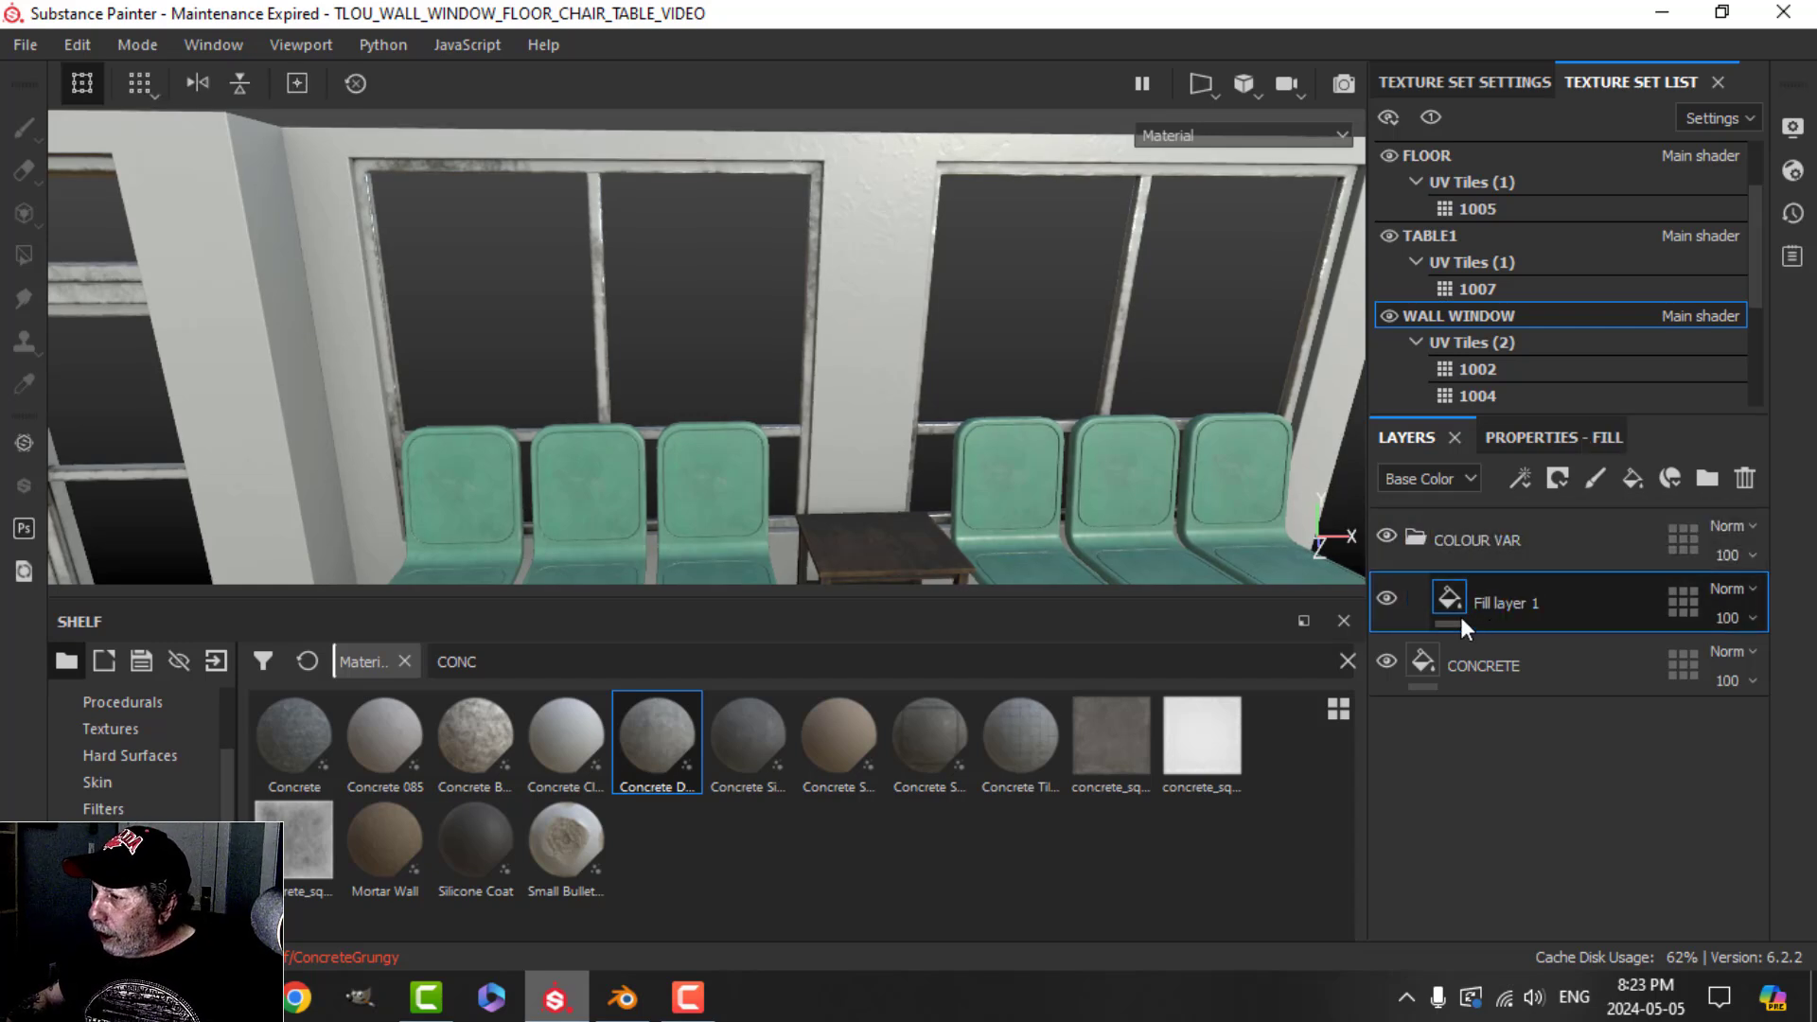
{"action": "left_click", "coordinate": [1512, 438]}
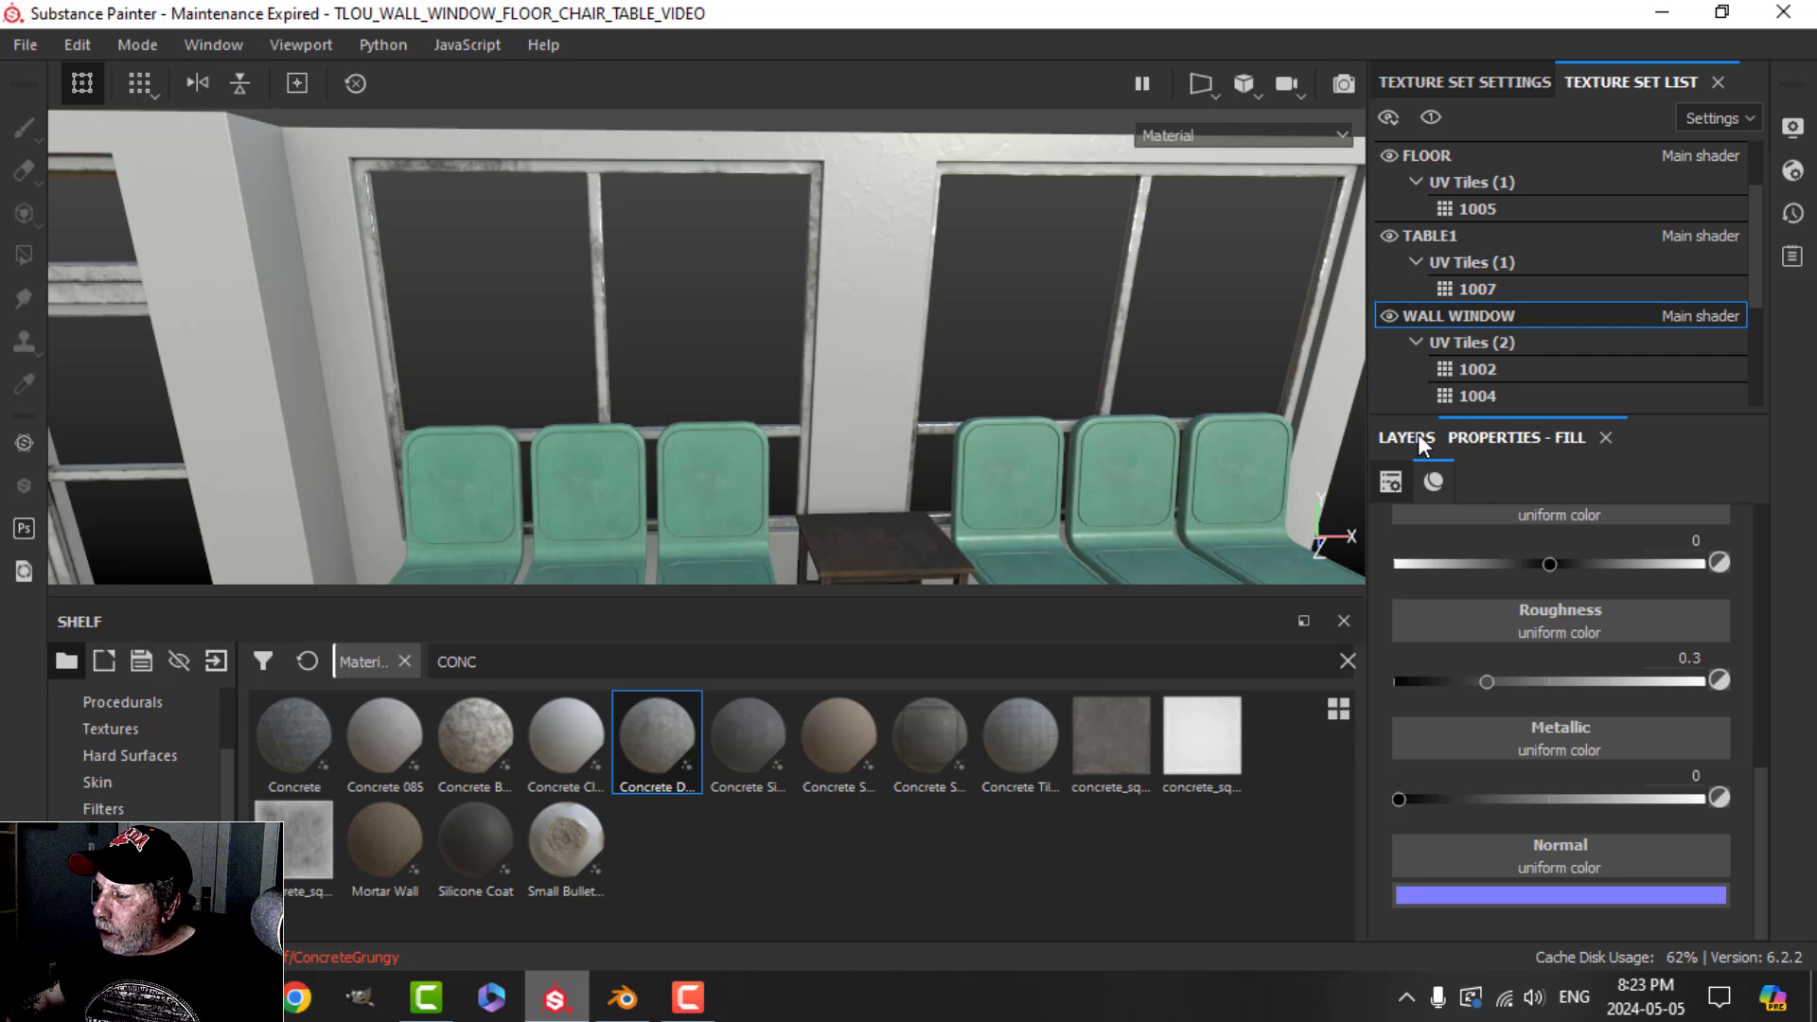
{"action": "scroll", "coordinate": [1560, 693], "scroll_direction": "up", "scroll_amount": 8}
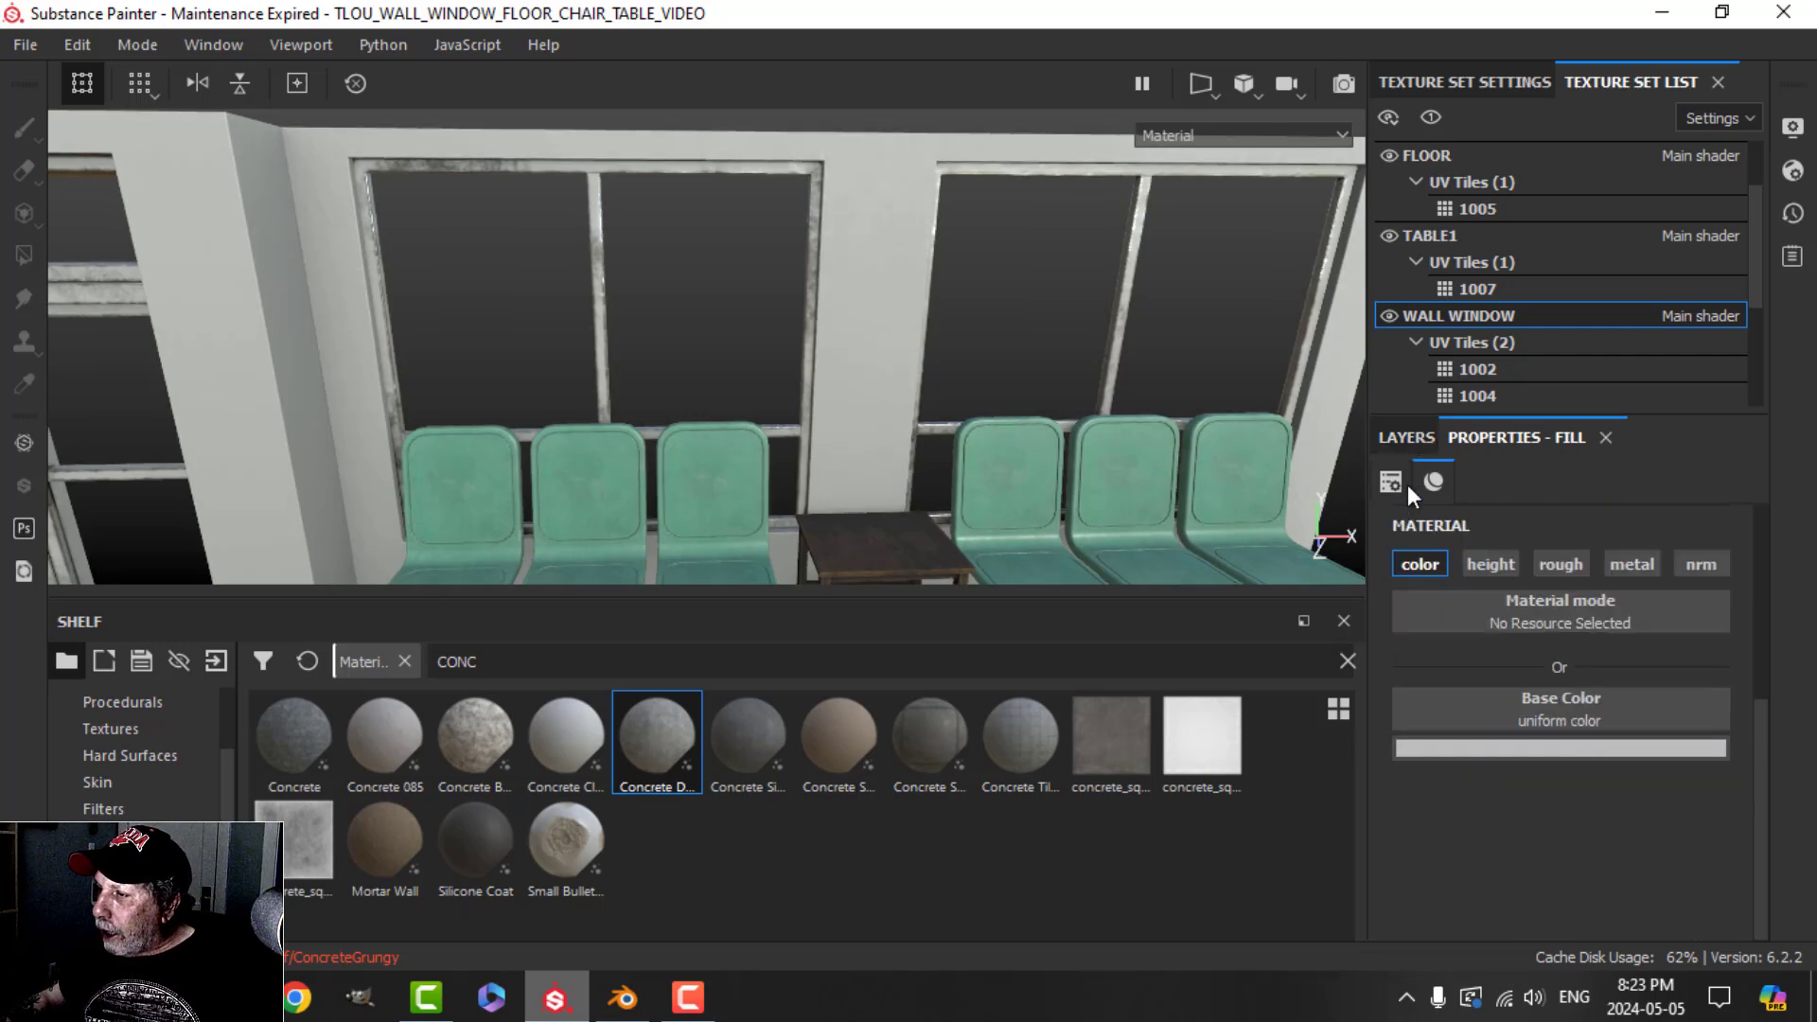
{"action": "left_click", "coordinate": [1403, 437]}
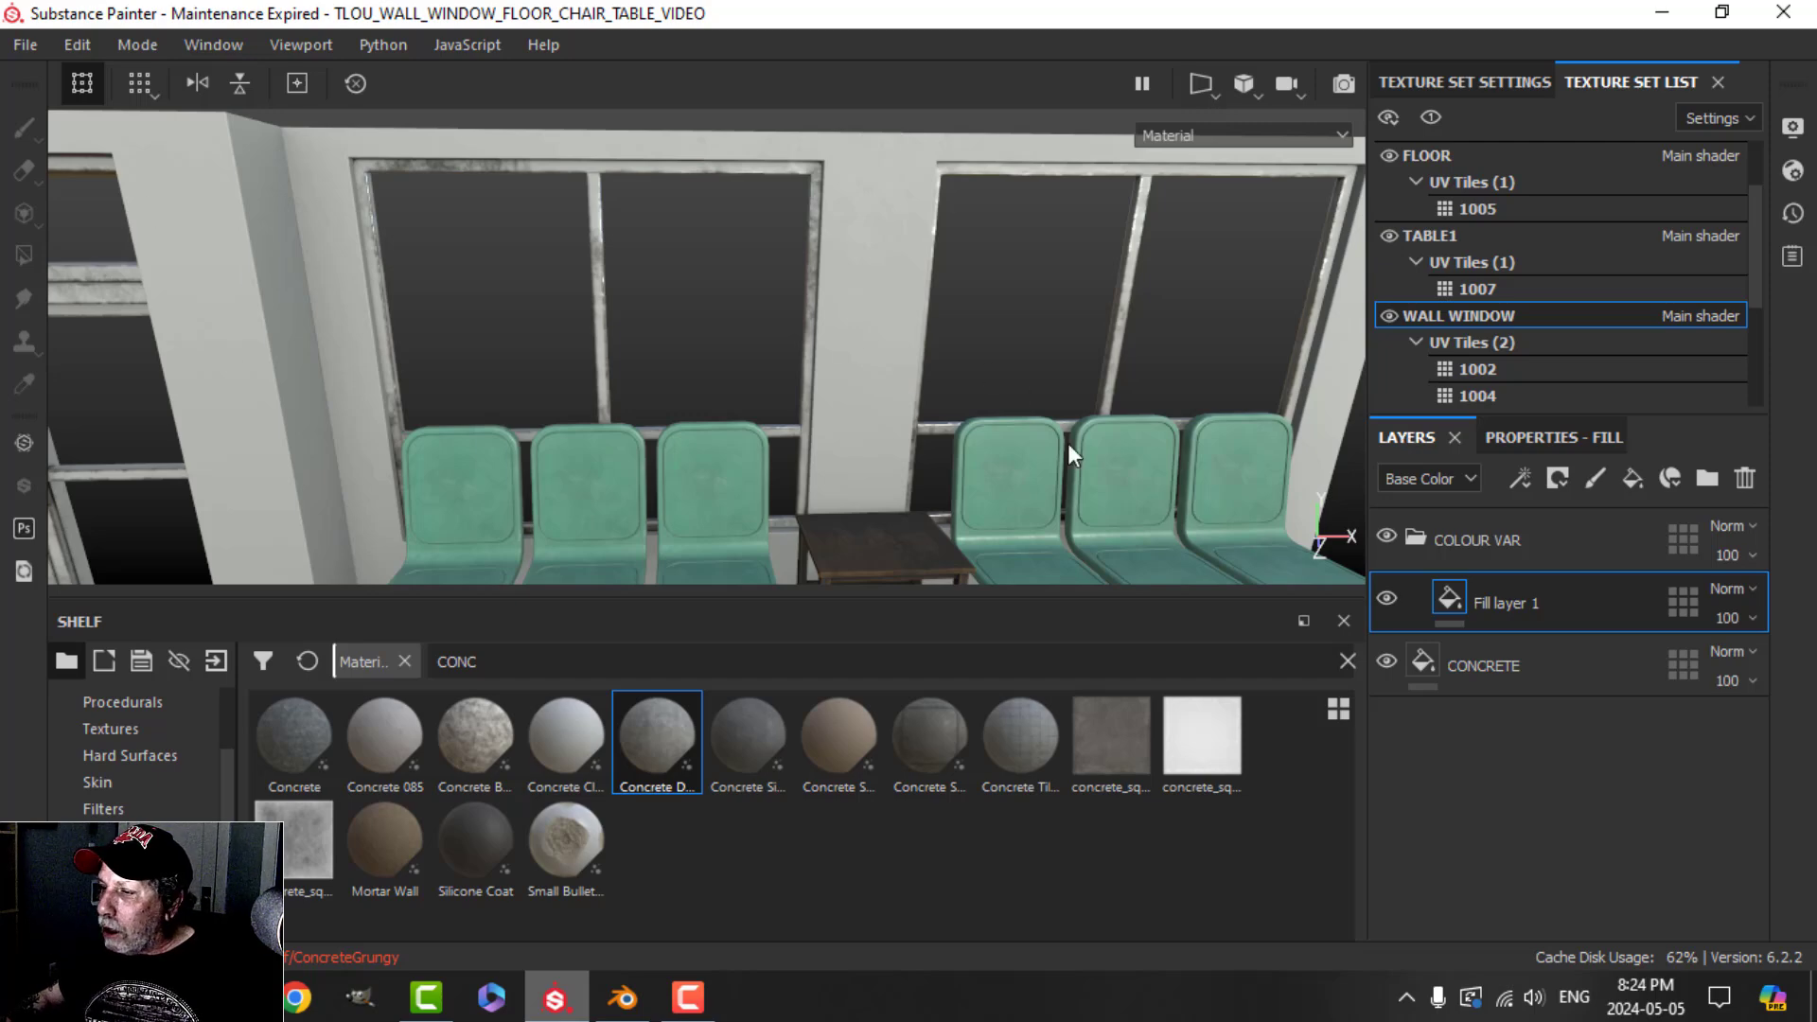
Step: Add a second fill layer above Fill layer 1 with only the color channel enabled and a slightly darker grey base color
{"action": "scroll", "coordinate": [878, 337], "scroll_direction": "up", "scroll_amount": 5}
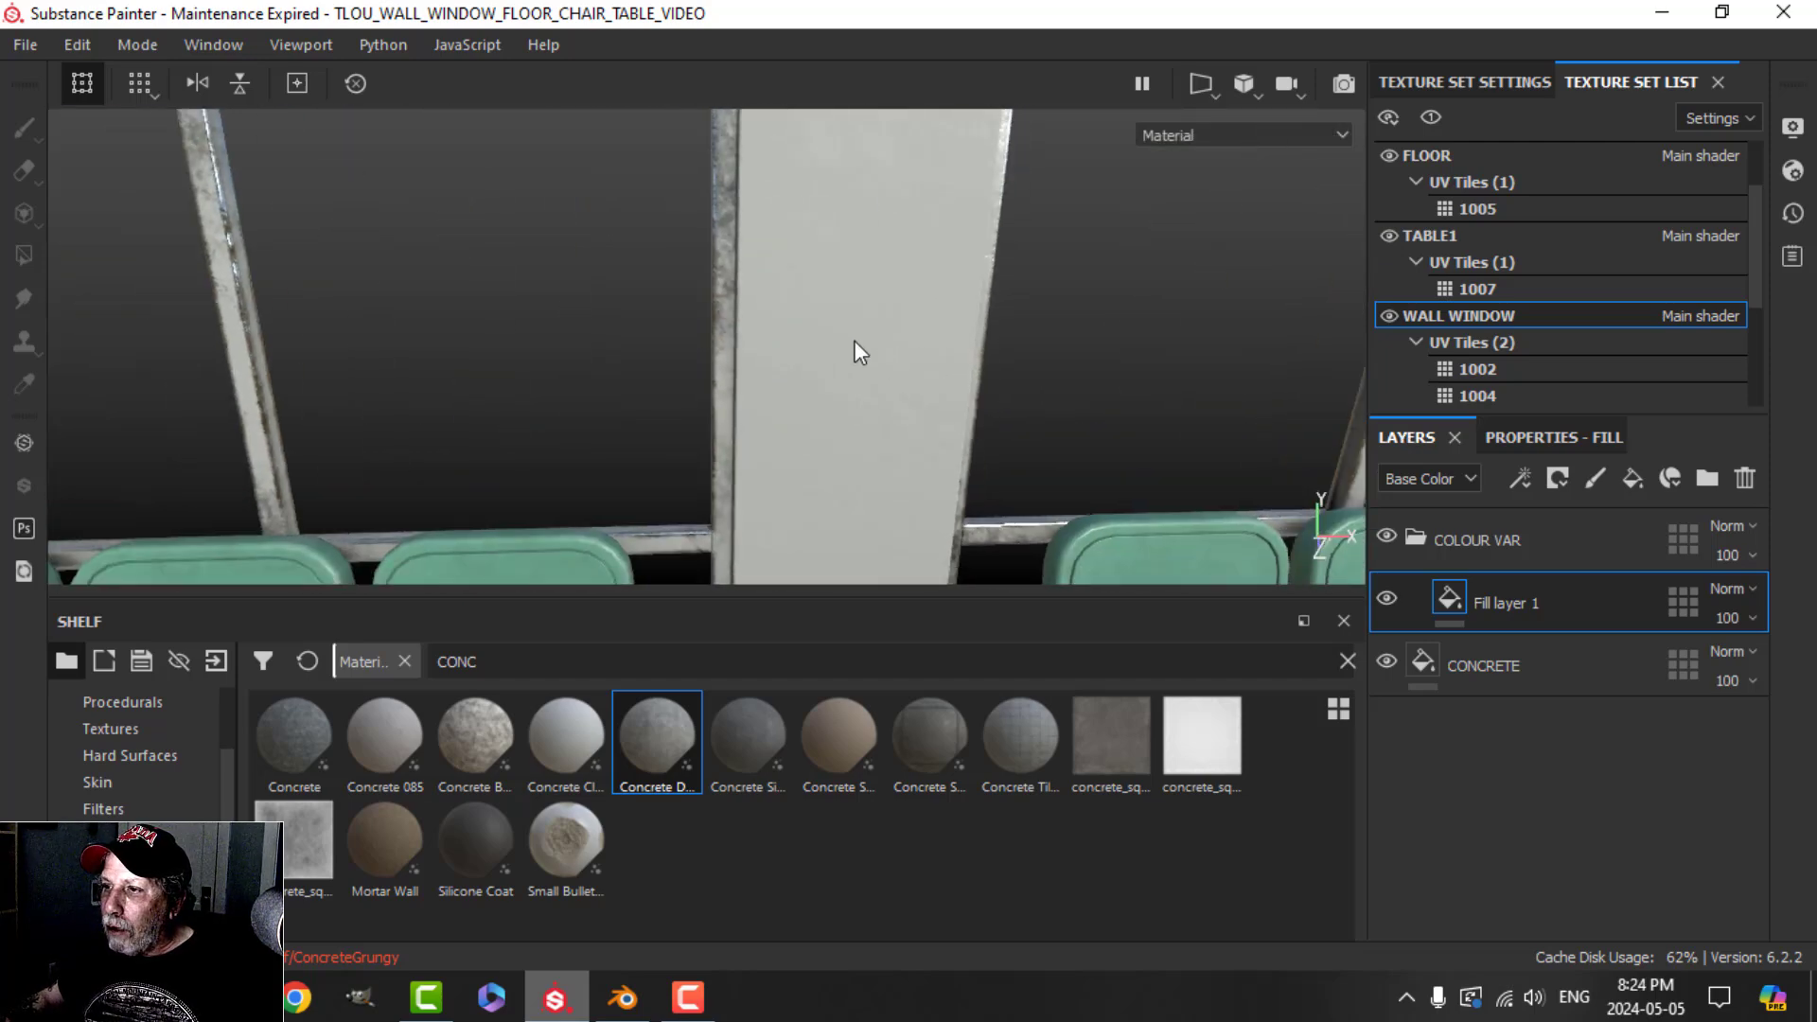
{"action": "left_click_drag", "start_coordinate": [913, 287], "coordinate": [1031, 321], "text": "alt"}
{"action": "right_click_drag", "start_coordinate": [1041, 329], "coordinate": [1099, 407], "text": "shift"}
{"action": "scroll", "coordinate": [1002, 349], "scroll_direction": "down", "scroll_amount": 1}
{"action": "left_click_drag", "start_coordinate": [1099, 407], "coordinate": [1042, 412], "text": "alt"}
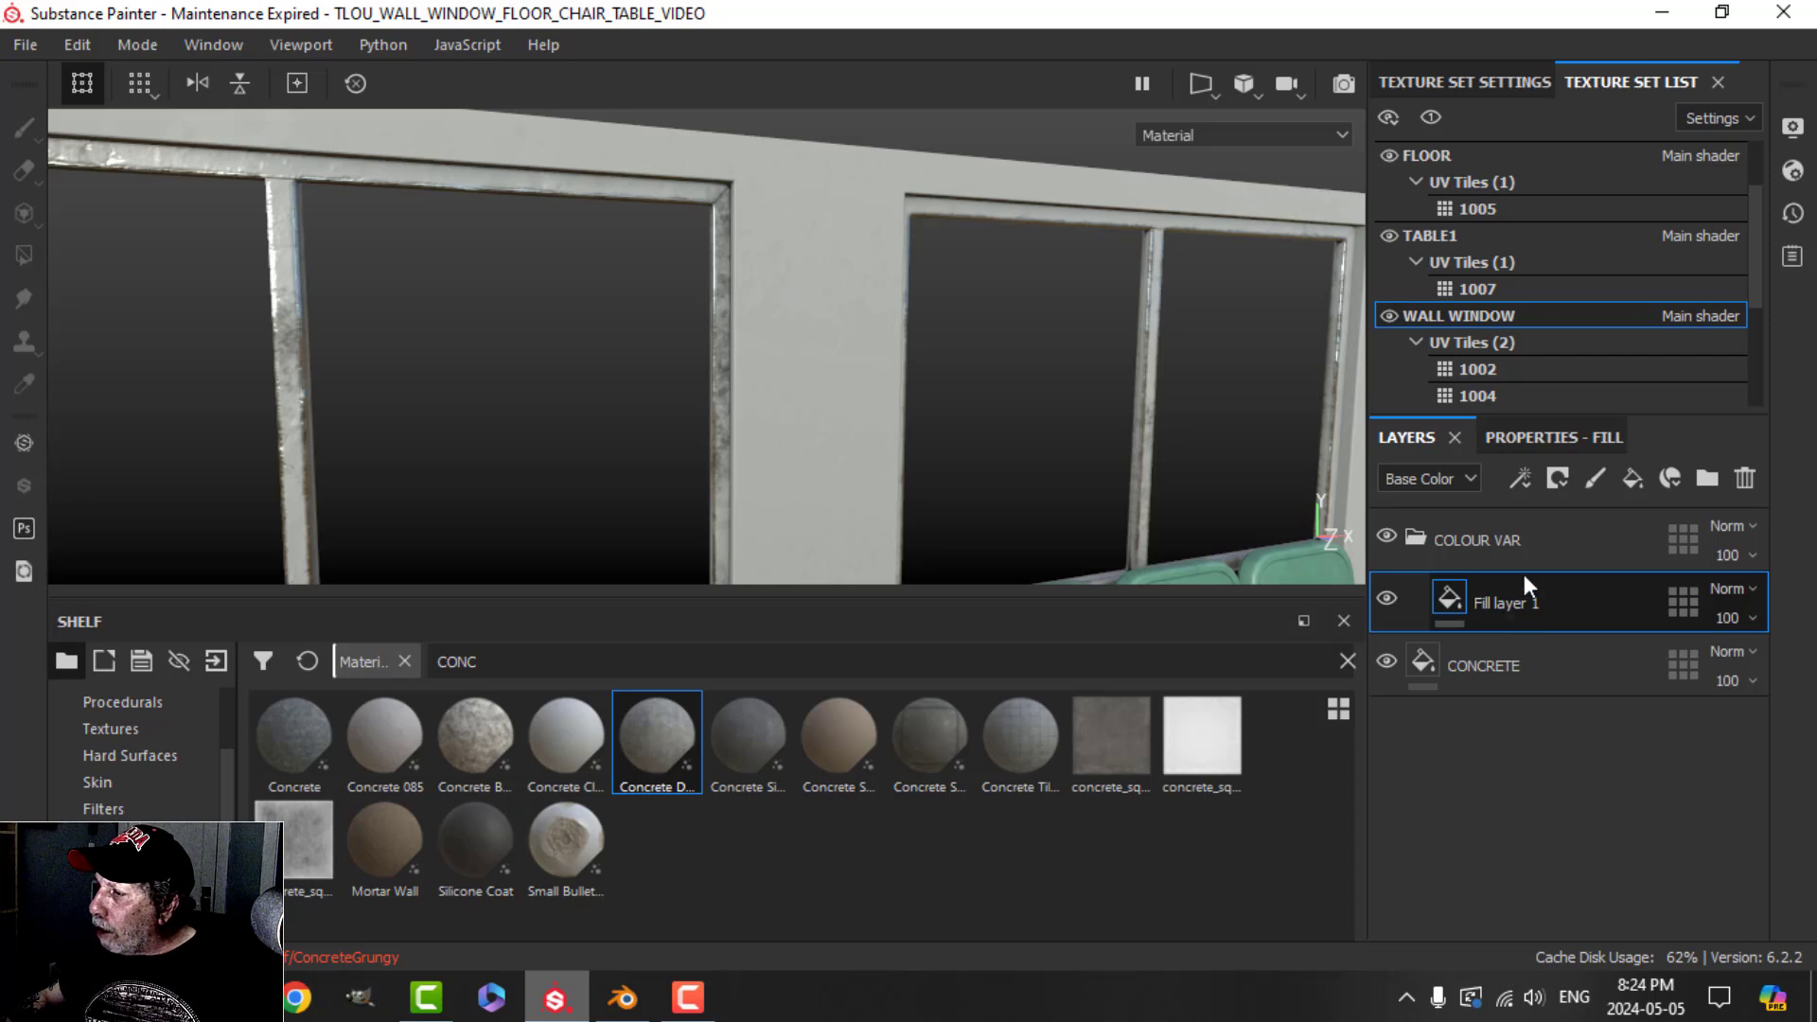
{"action": "left_click", "coordinate": [1626, 491]}
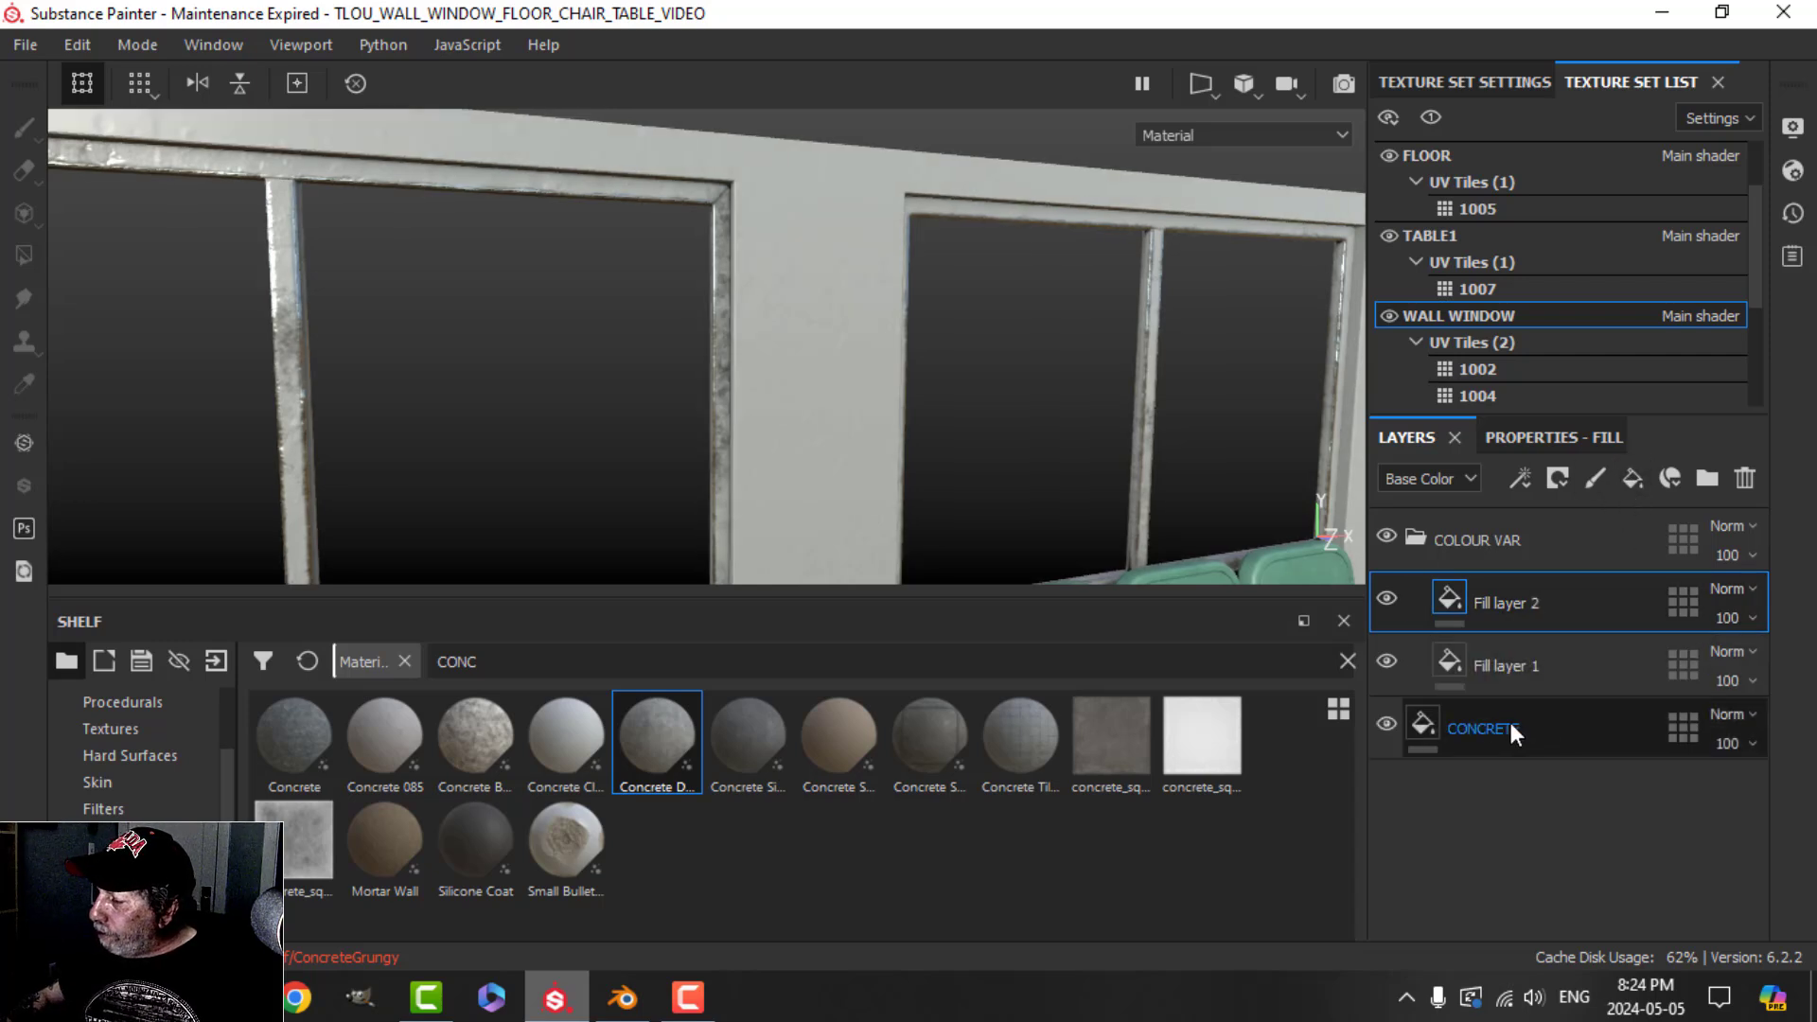
{"action": "left_click", "coordinate": [1524, 431]}
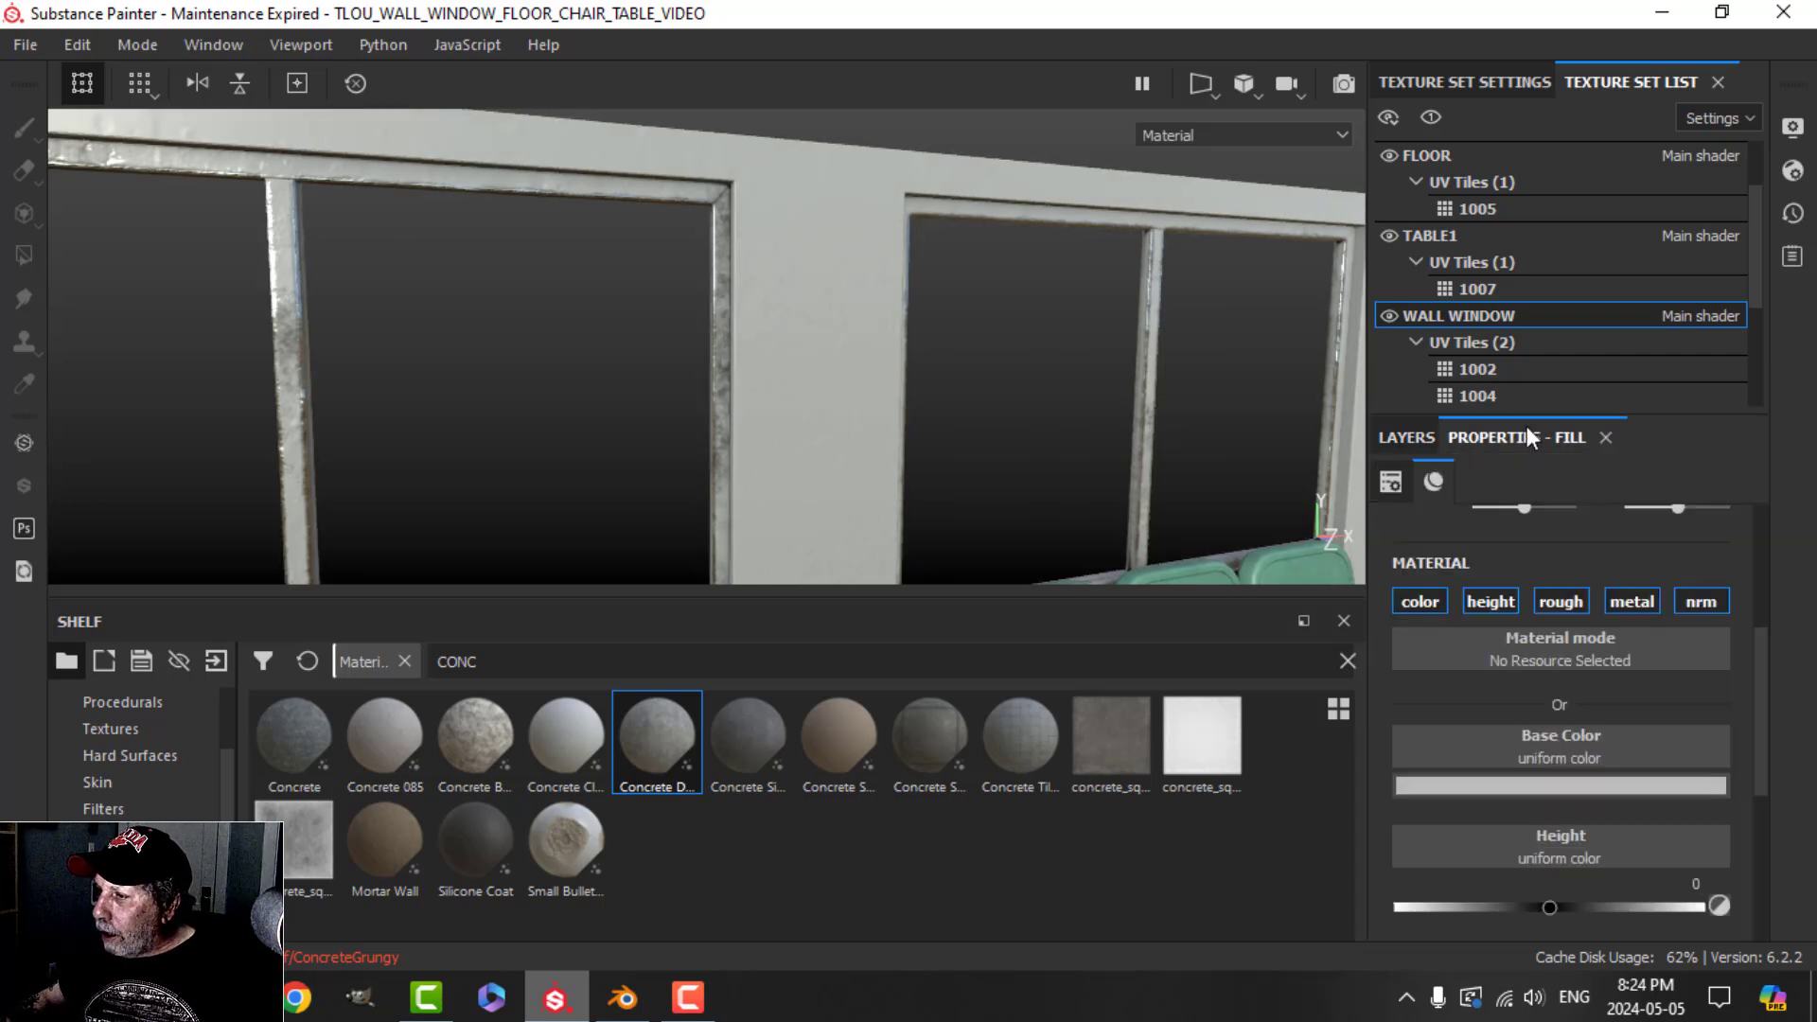
{"action": "left_click", "coordinate": [1560, 786]}
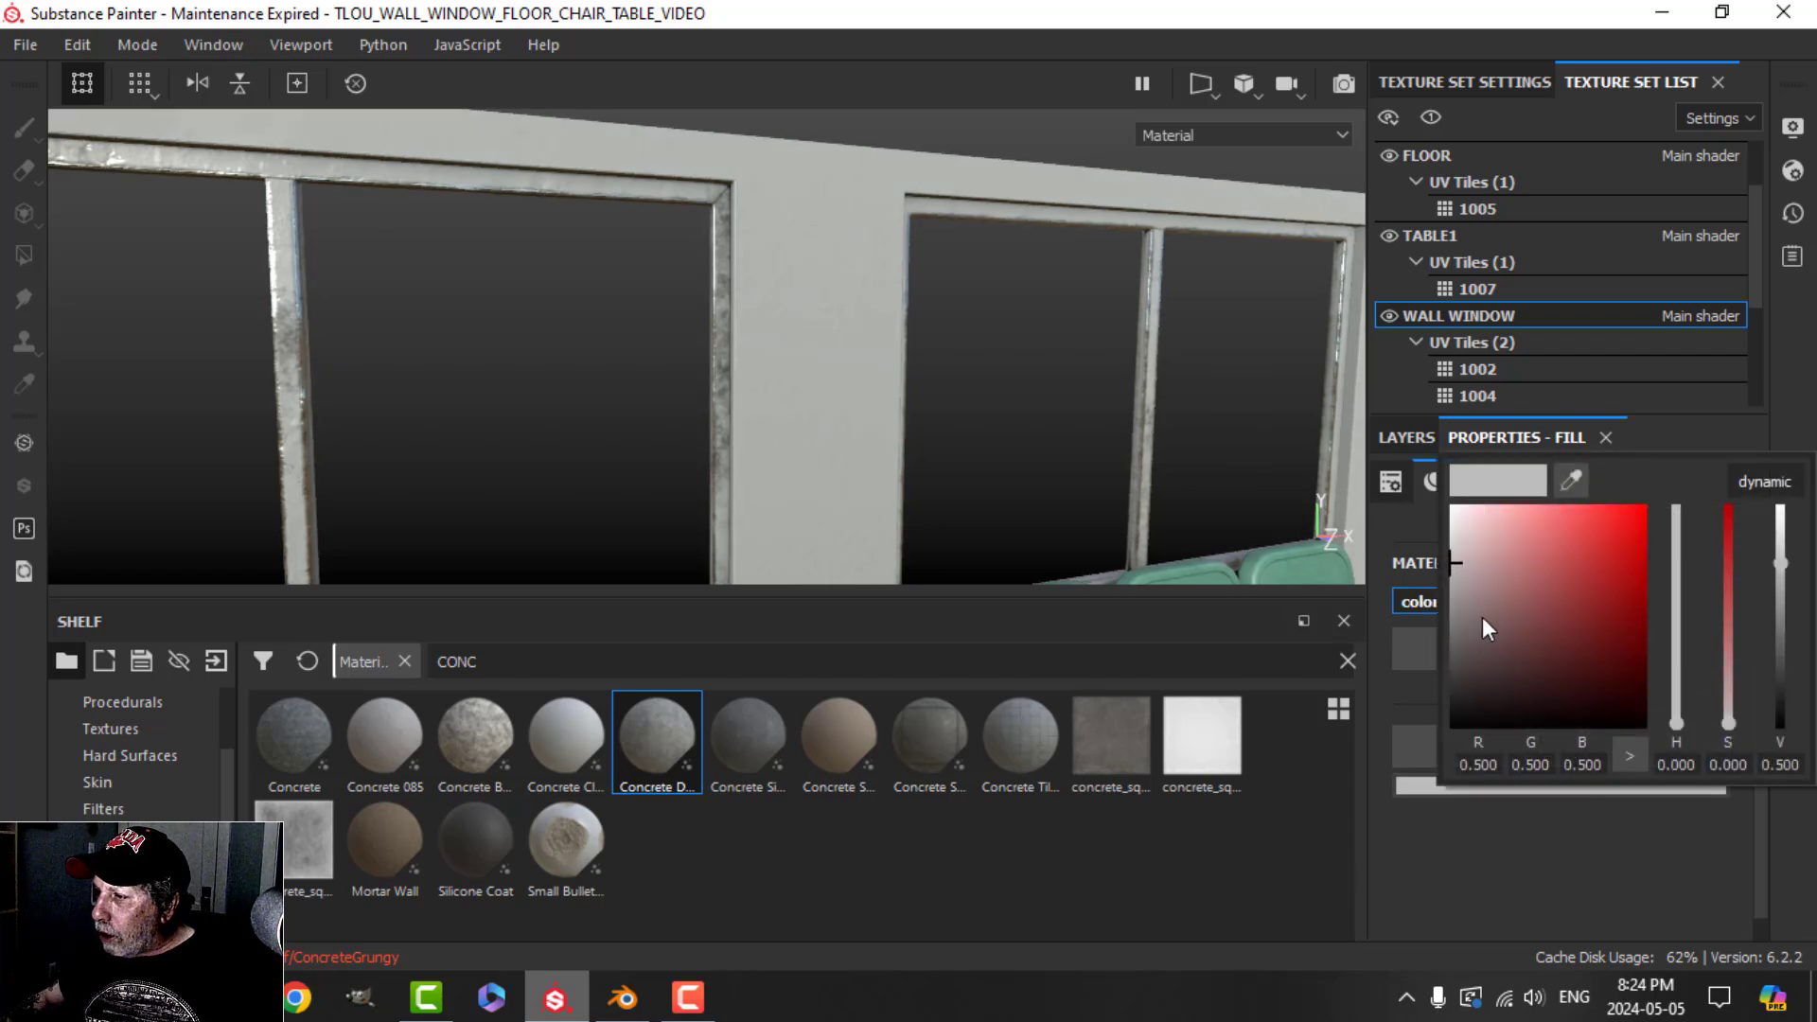
{"action": "left_click_drag", "start_coordinate": [1456, 570], "coordinate": [1448, 587]}
{"action": "left_click", "coordinate": [1657, 434]}
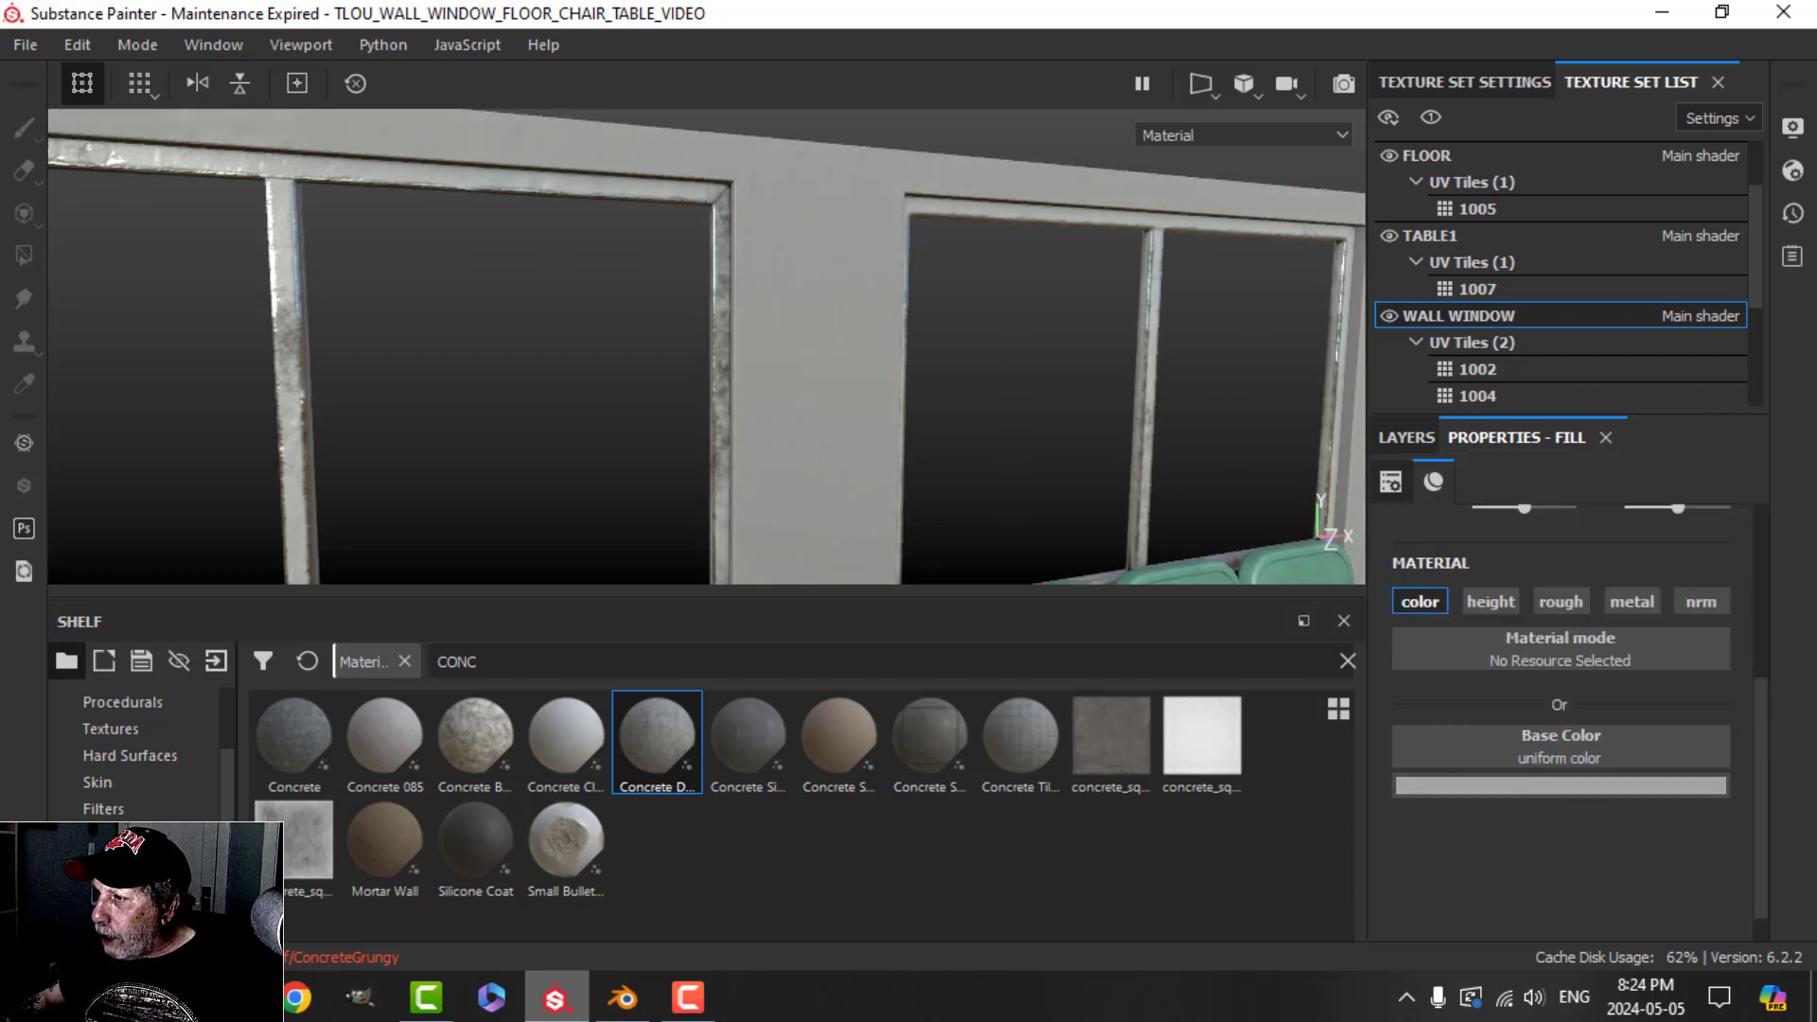
Step: Give Fill layer 2 a black mask and add a fill effect to that mask
{"action": "left_click", "coordinate": [1409, 434]}
{"action": "left_click", "coordinate": [1557, 475]}
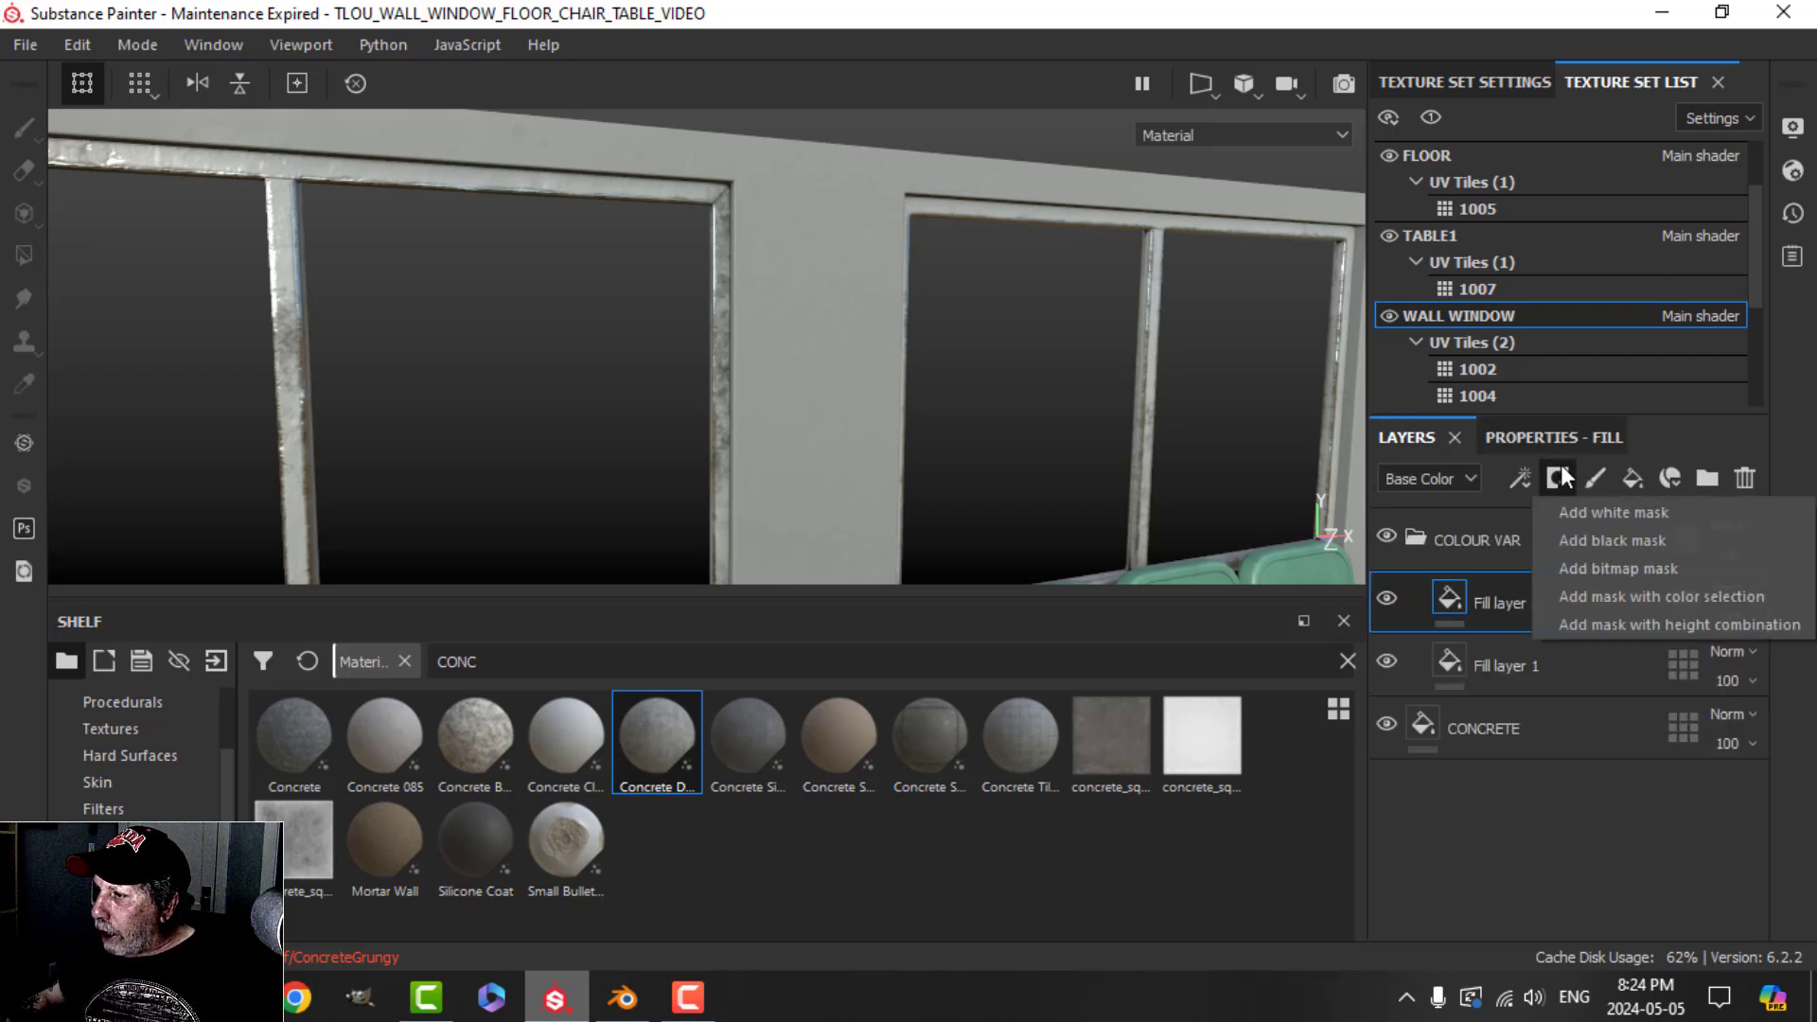
{"action": "left_click", "coordinate": [1596, 539]}
{"action": "left_click", "coordinate": [1520, 475]}
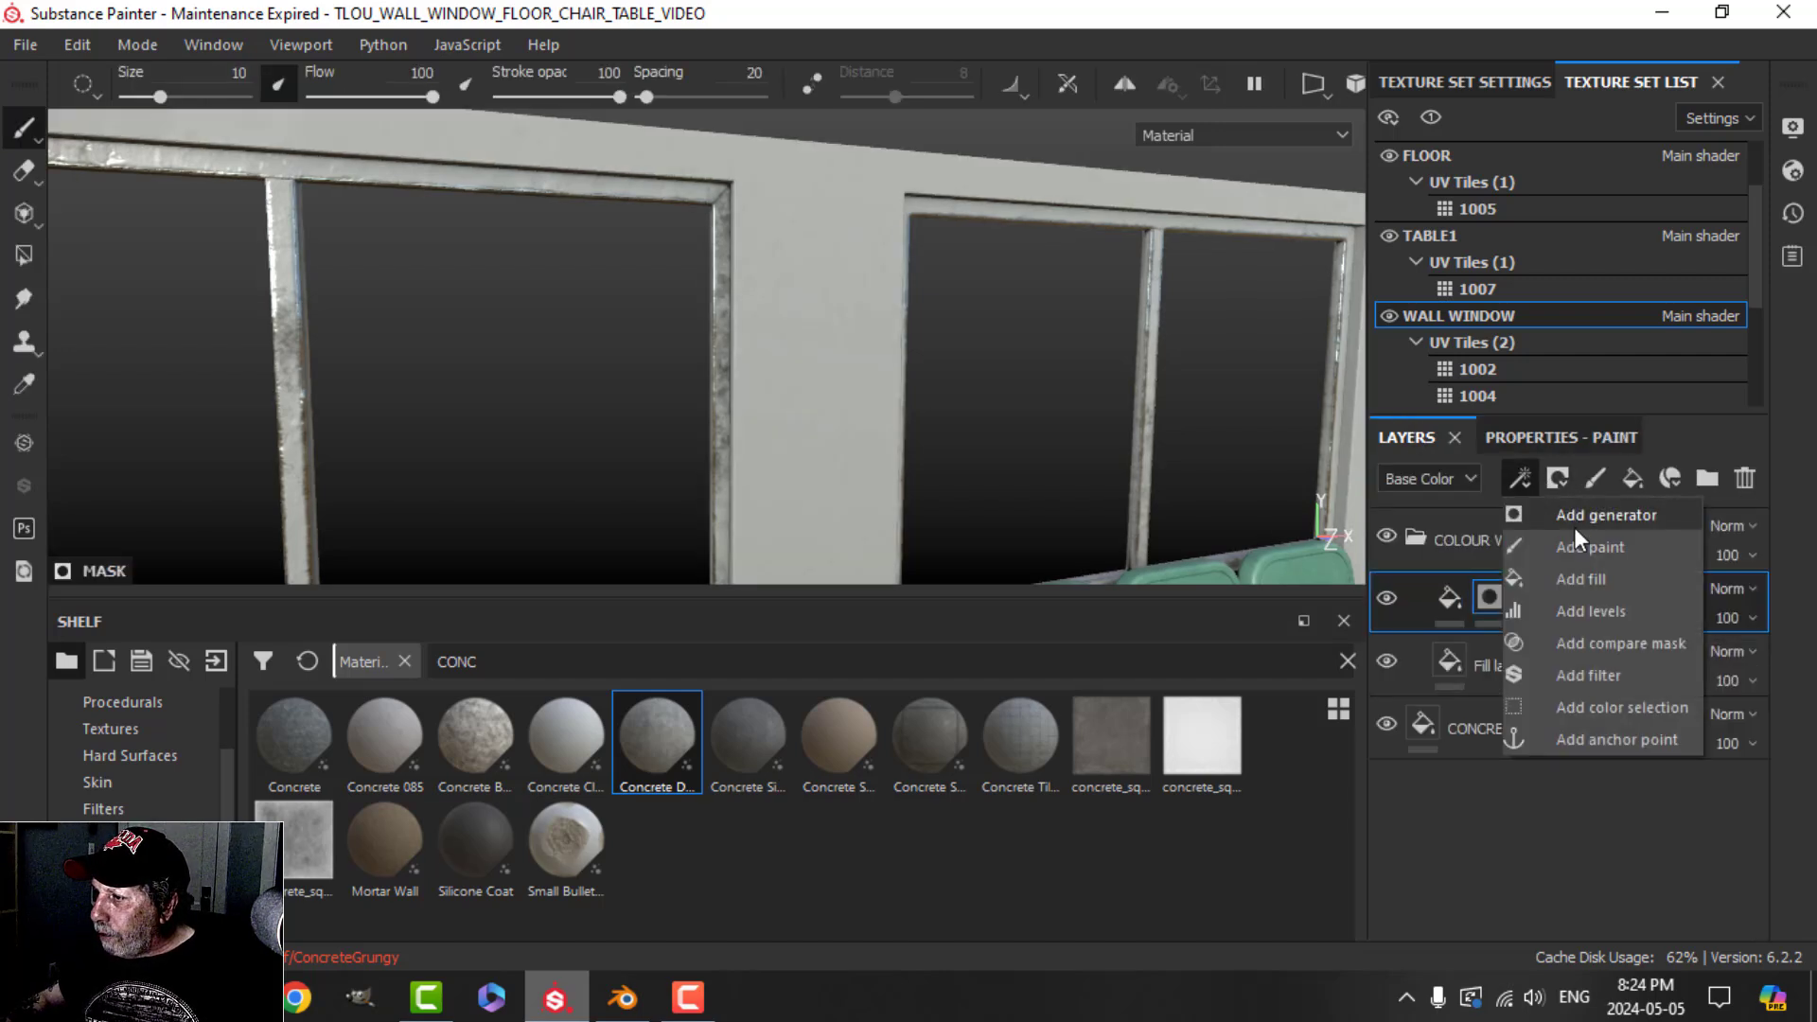
{"action": "left_click", "coordinate": [1576, 578]}
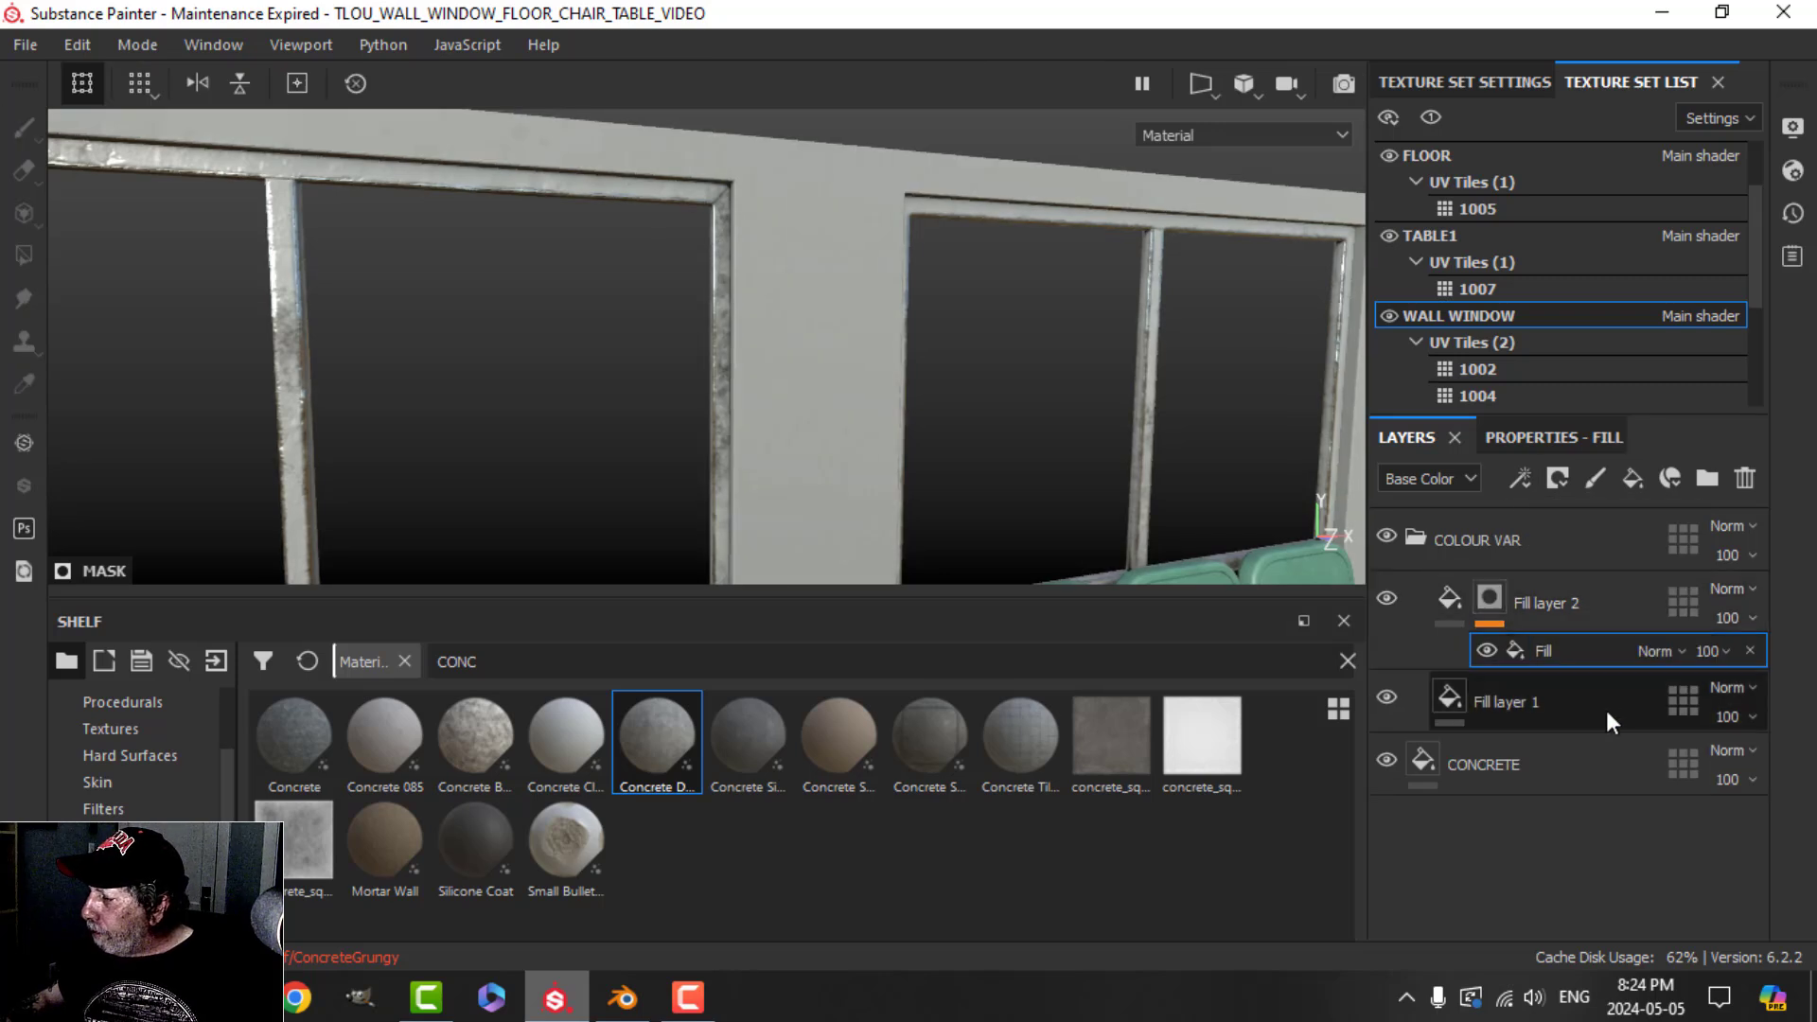
Step: Search the grayscale resources for BNWS and assign the BnW Spots 3 texture to Fill layer 2's mask fill
{"action": "left_click", "coordinate": [1586, 441]}
{"action": "left_click", "coordinate": [1604, 604]}
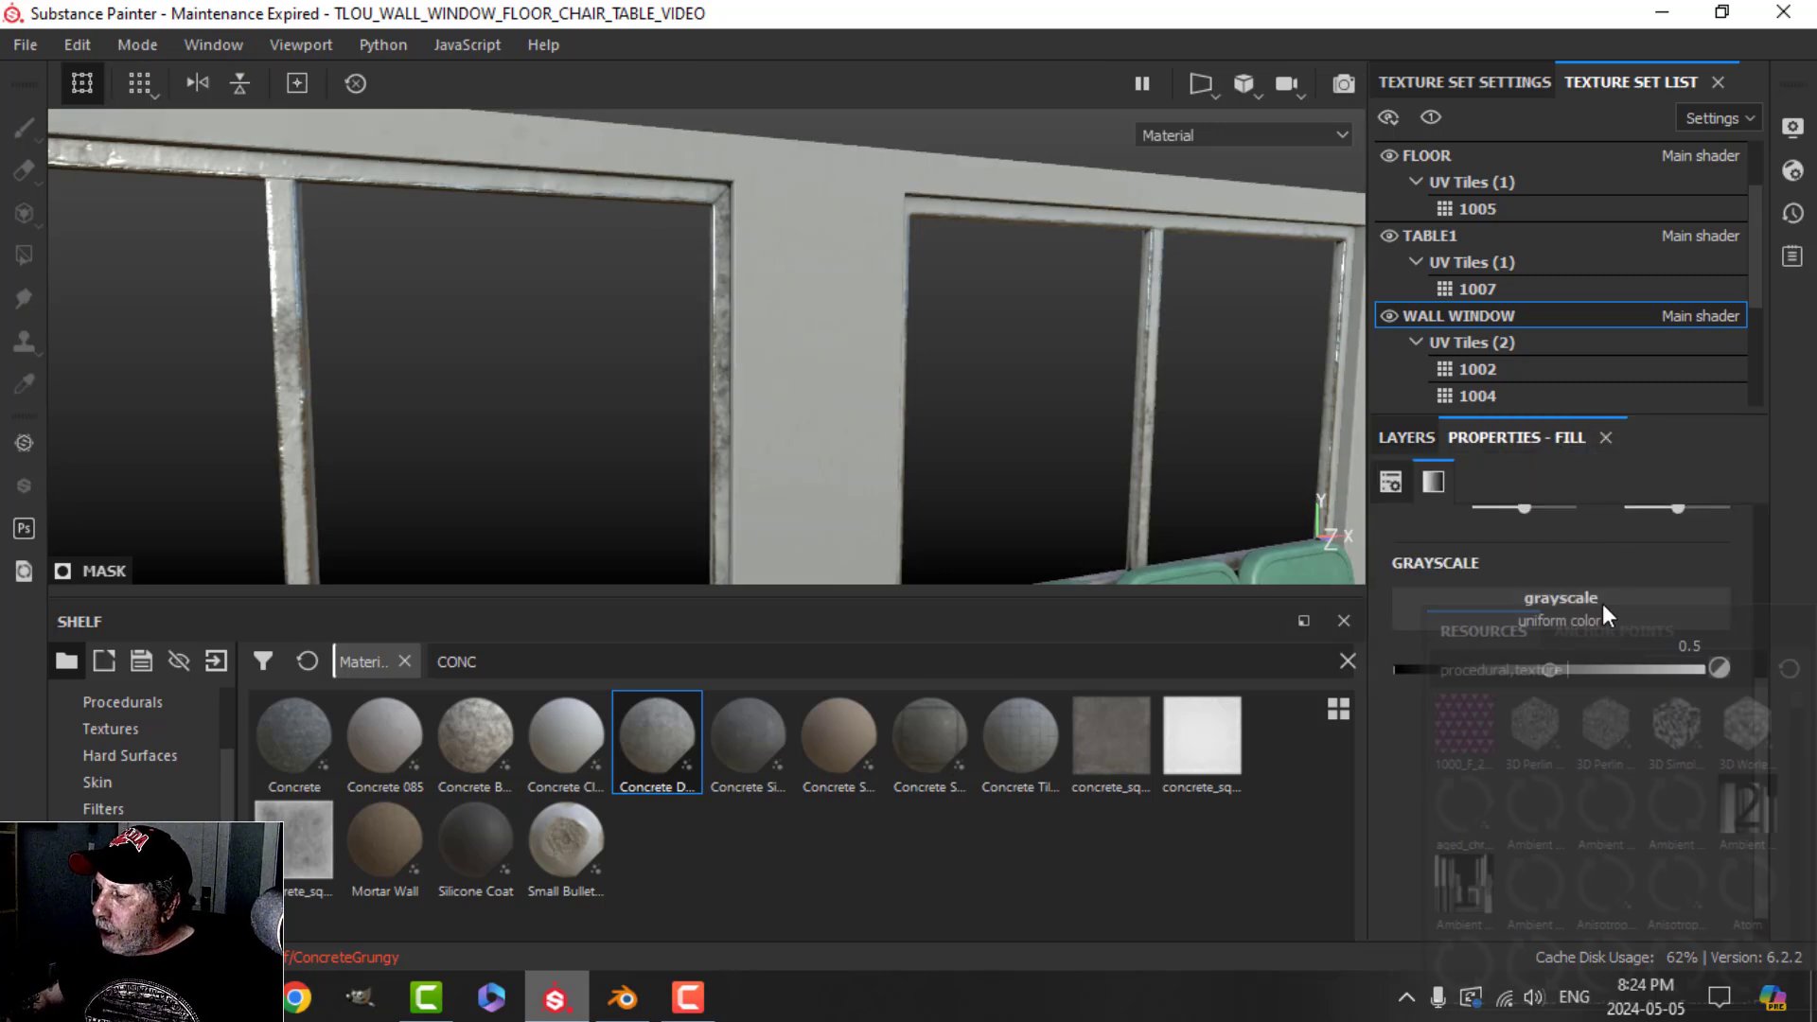
{"action": "type", "text": "BN"}
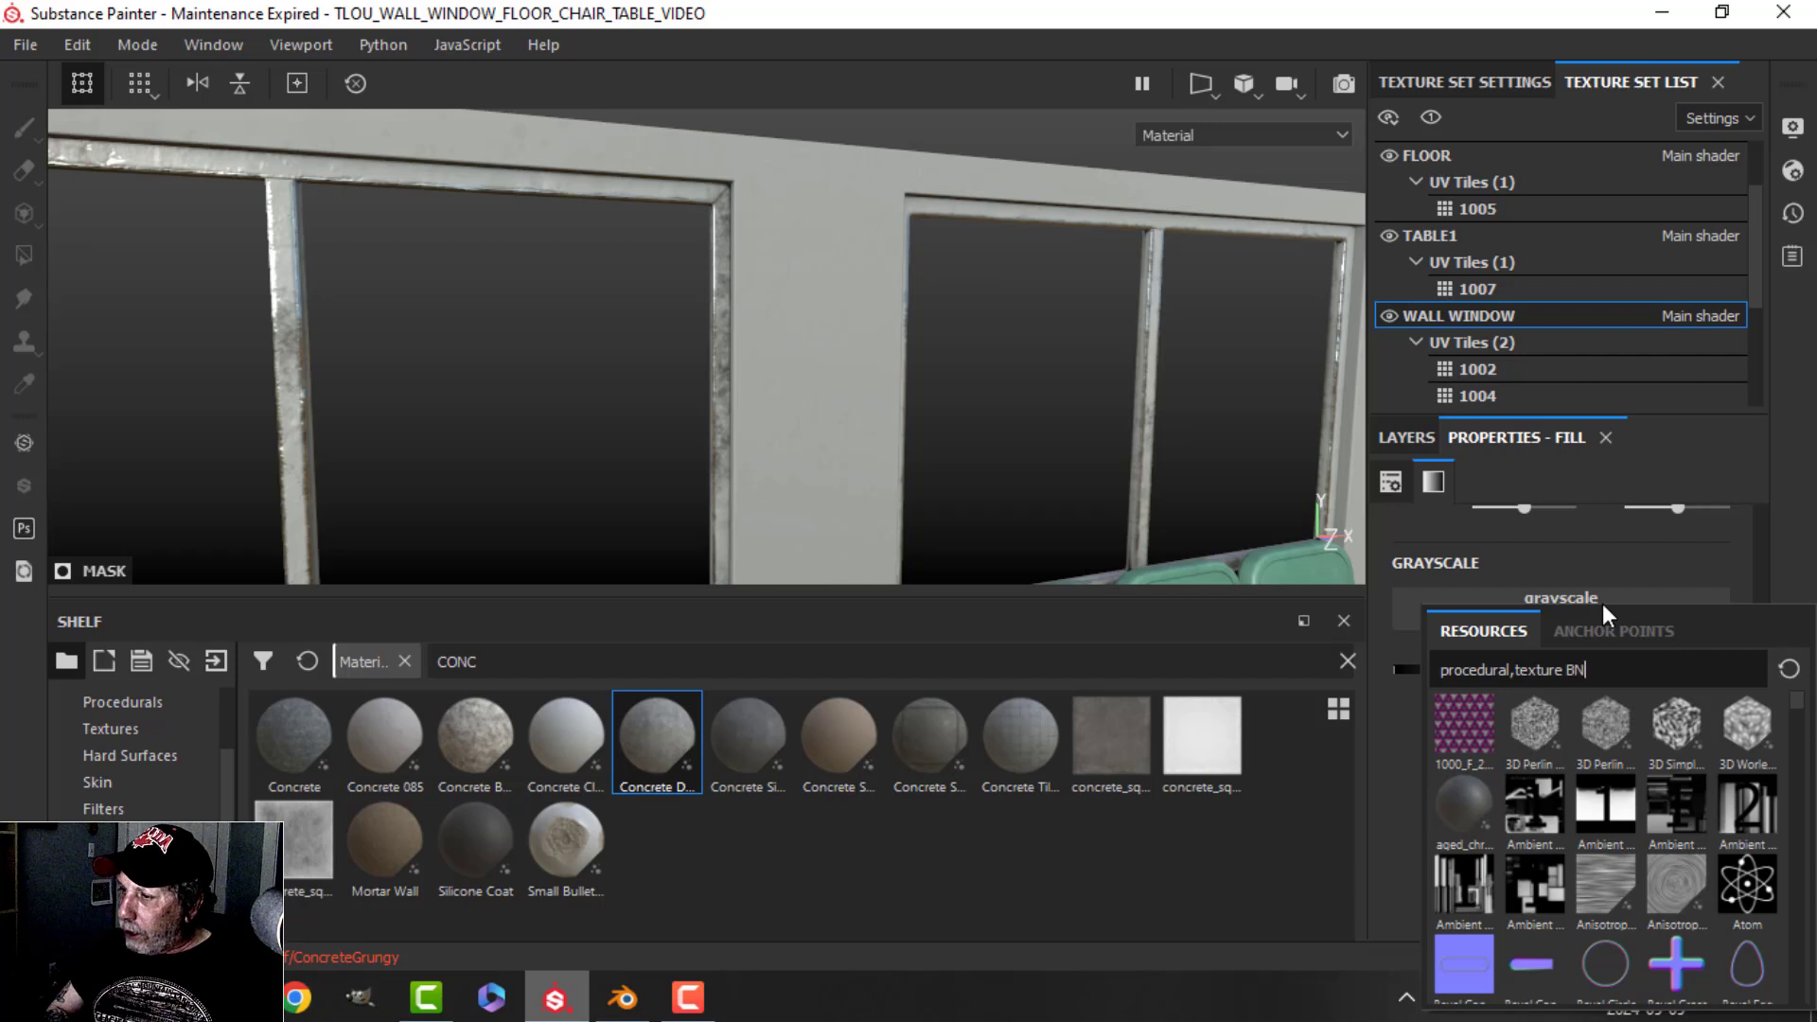
{"action": "type", "text": "WS"}
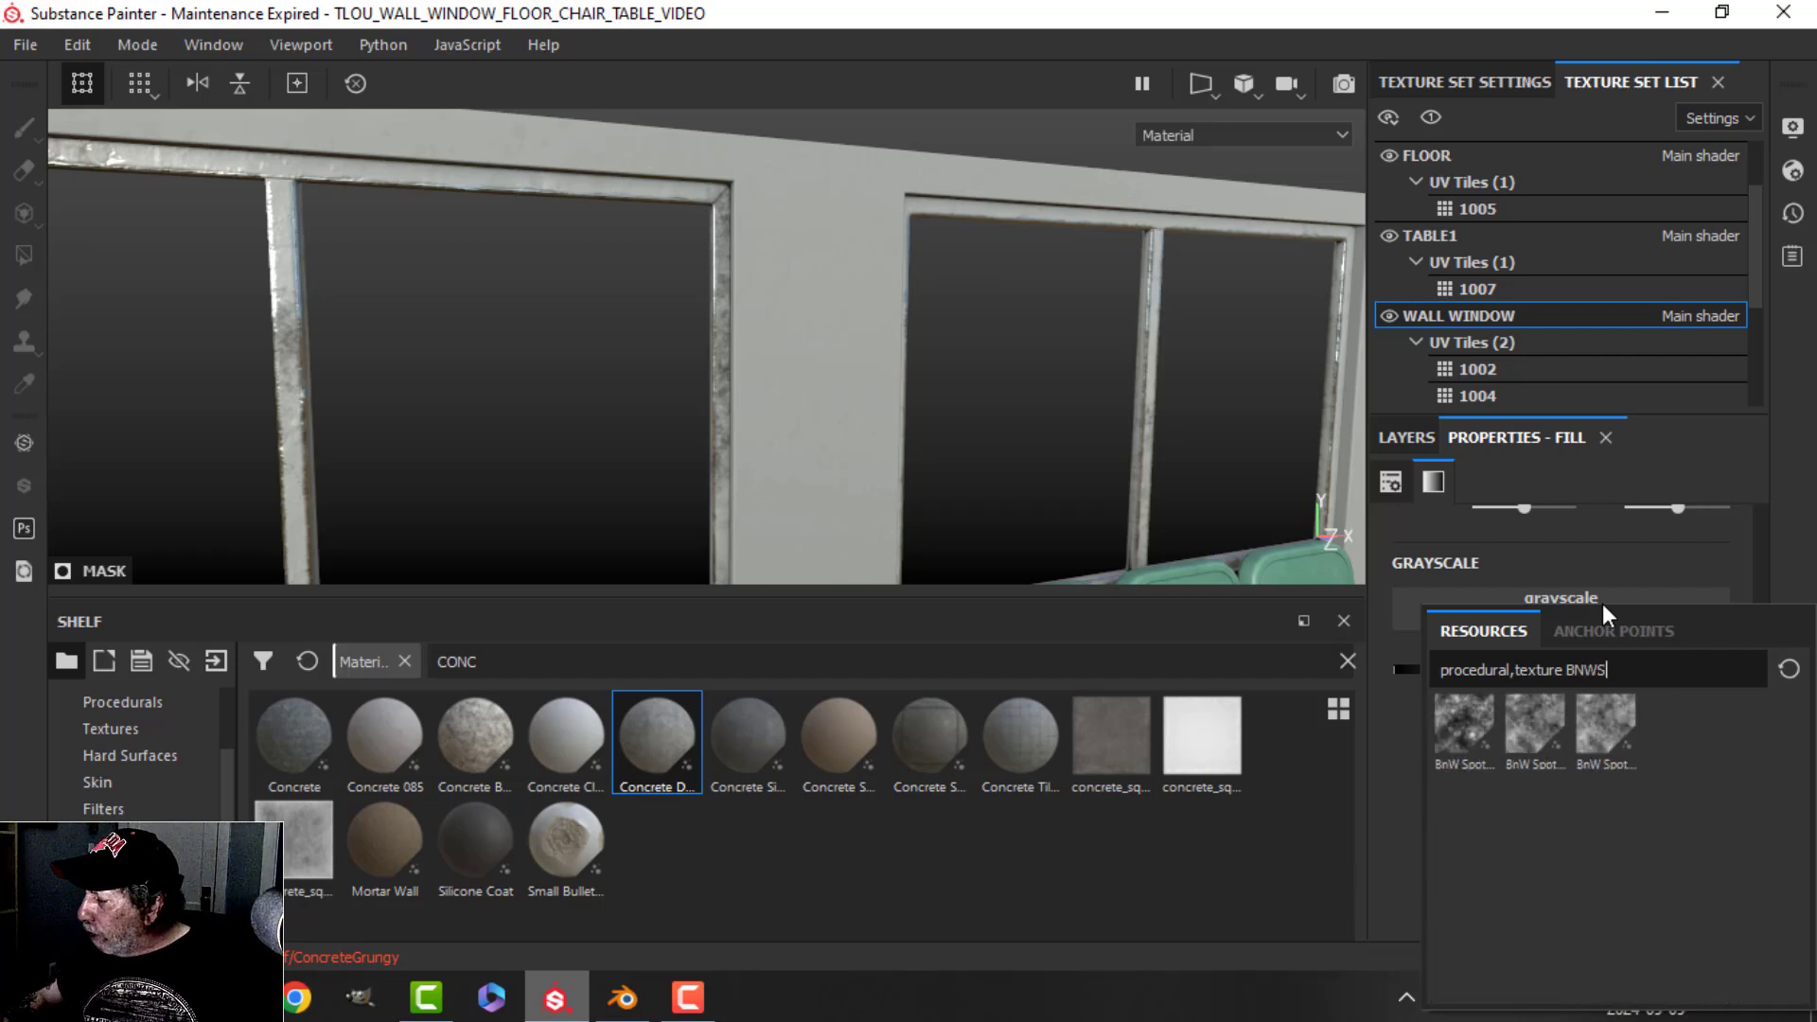
{"action": "left_click", "coordinate": [1620, 742]}
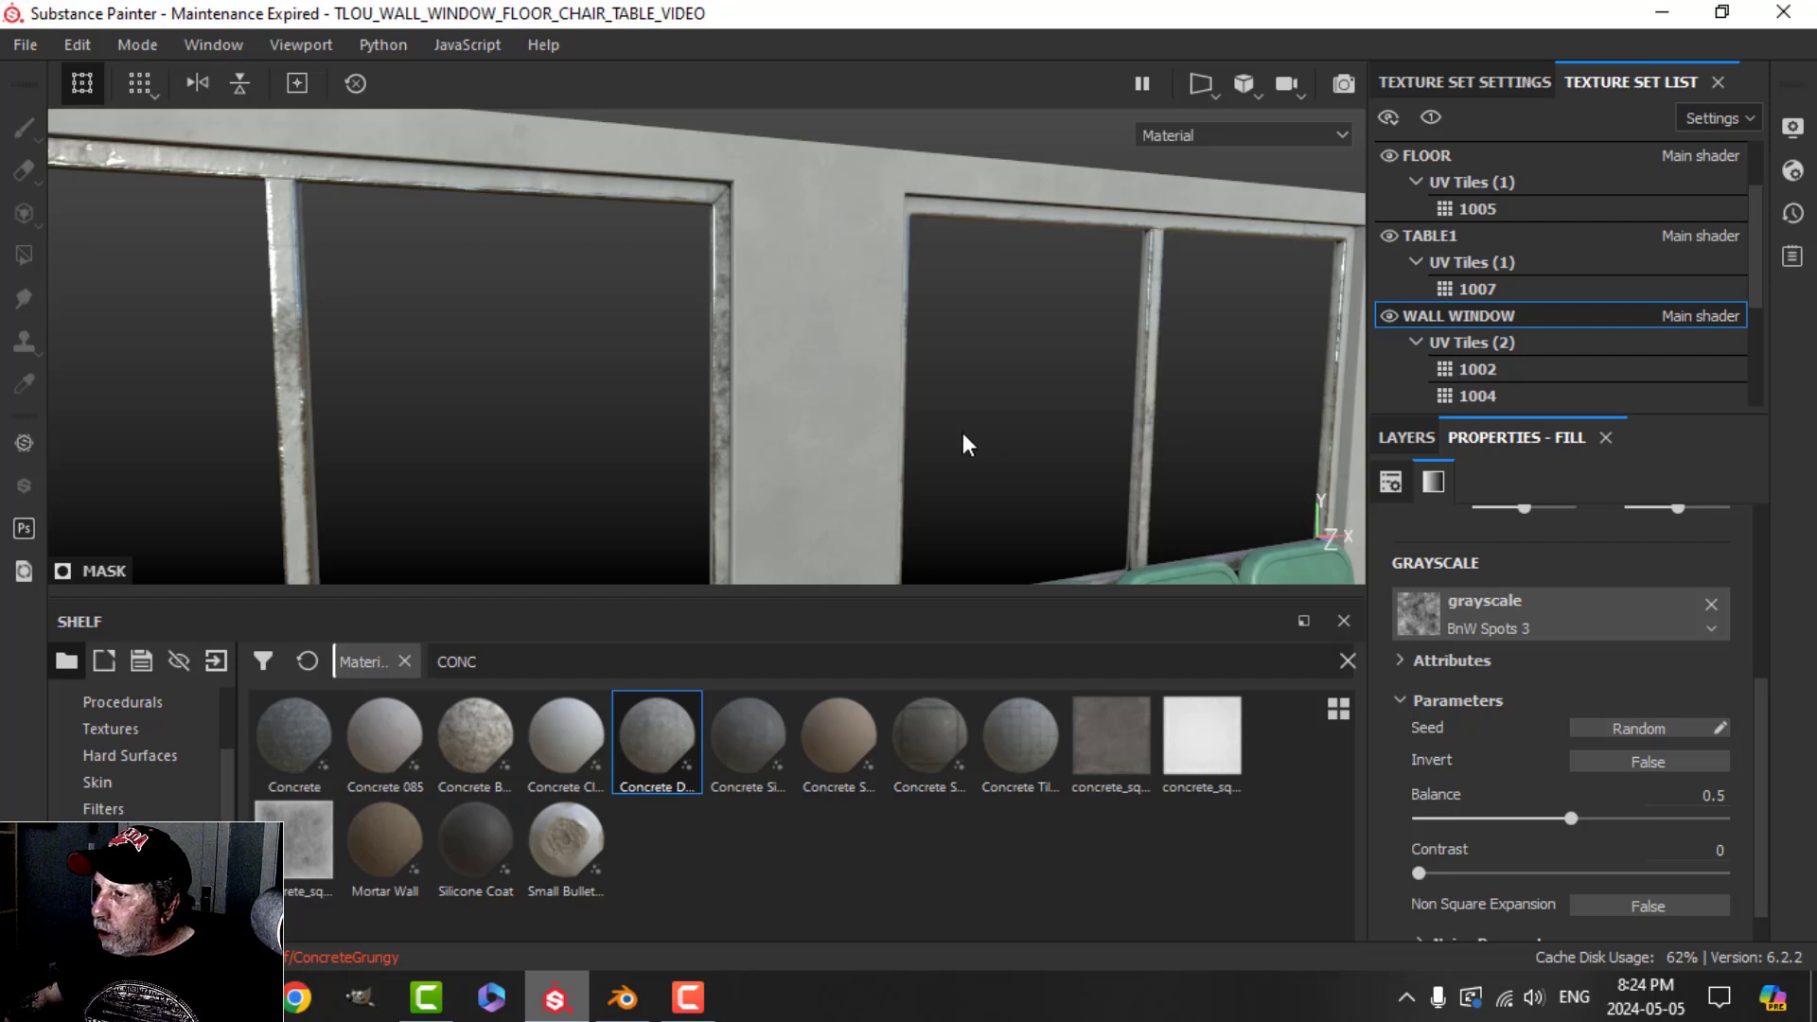
Step: Add a third fill layer above Fill layer 2 and leave only its color and roughness channels enabled
{"action": "left_click", "coordinate": [1410, 437]}
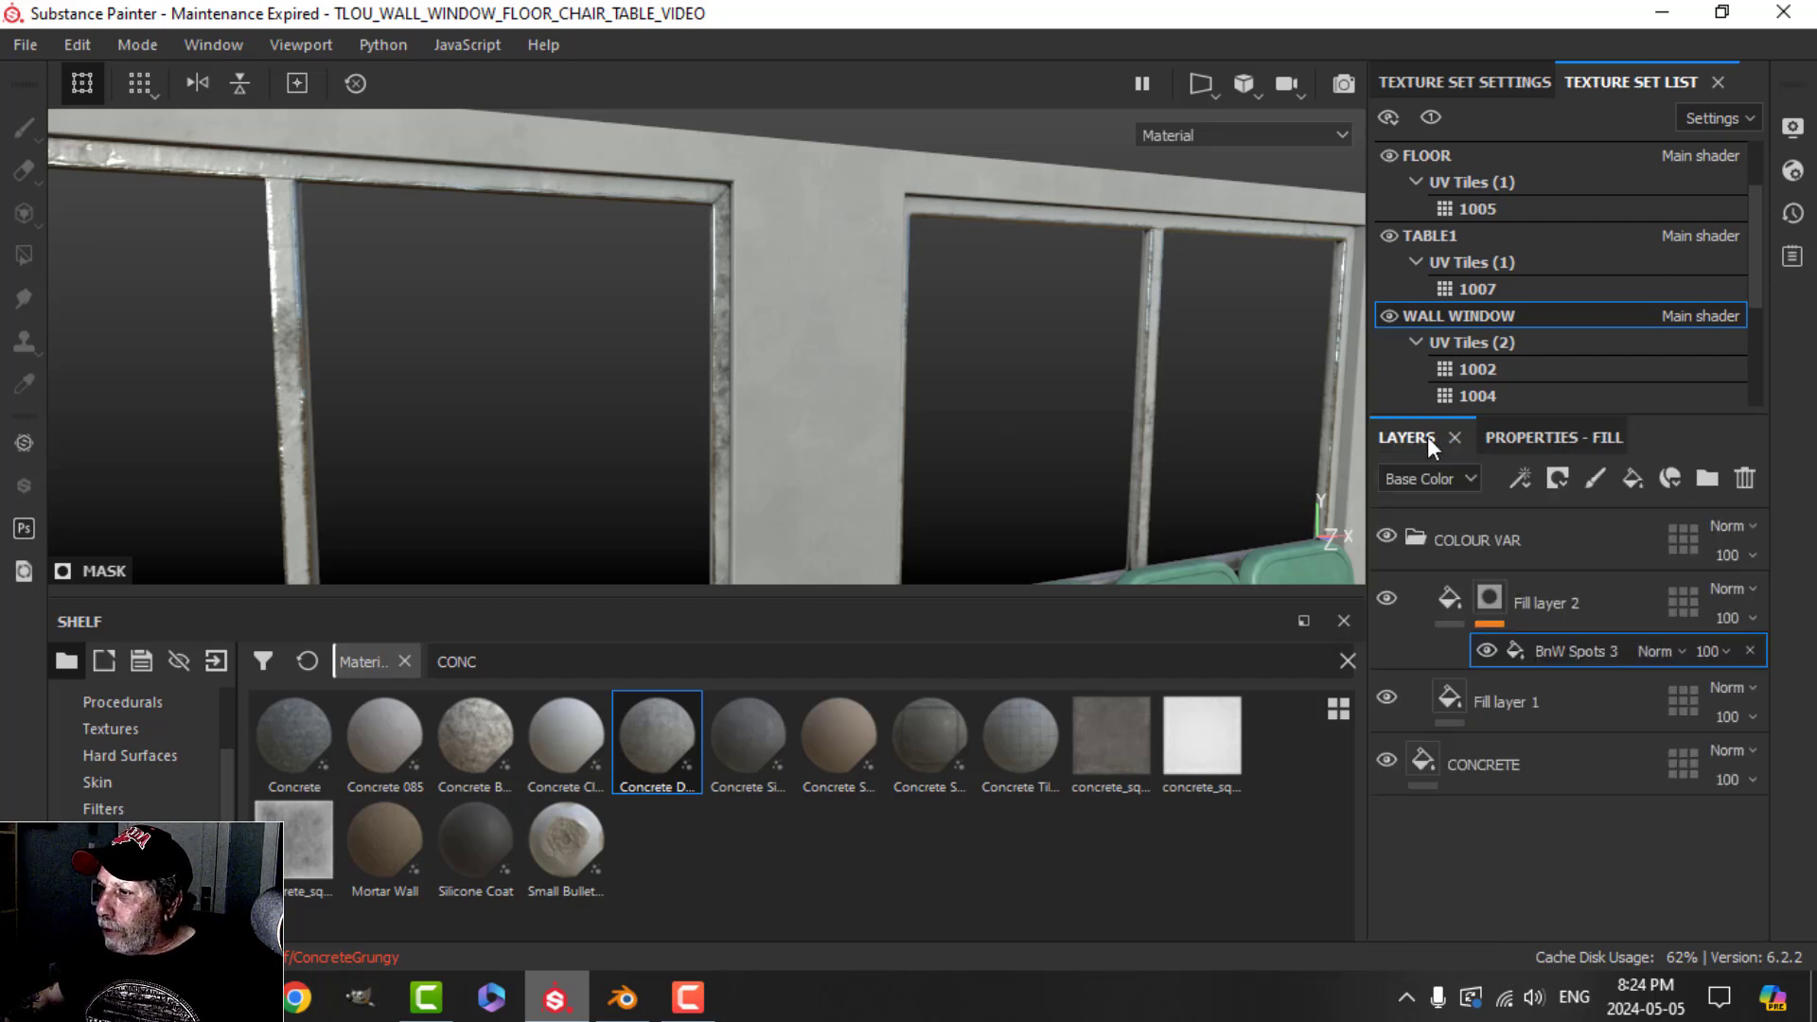
{"action": "left_click", "coordinate": [1451, 602]}
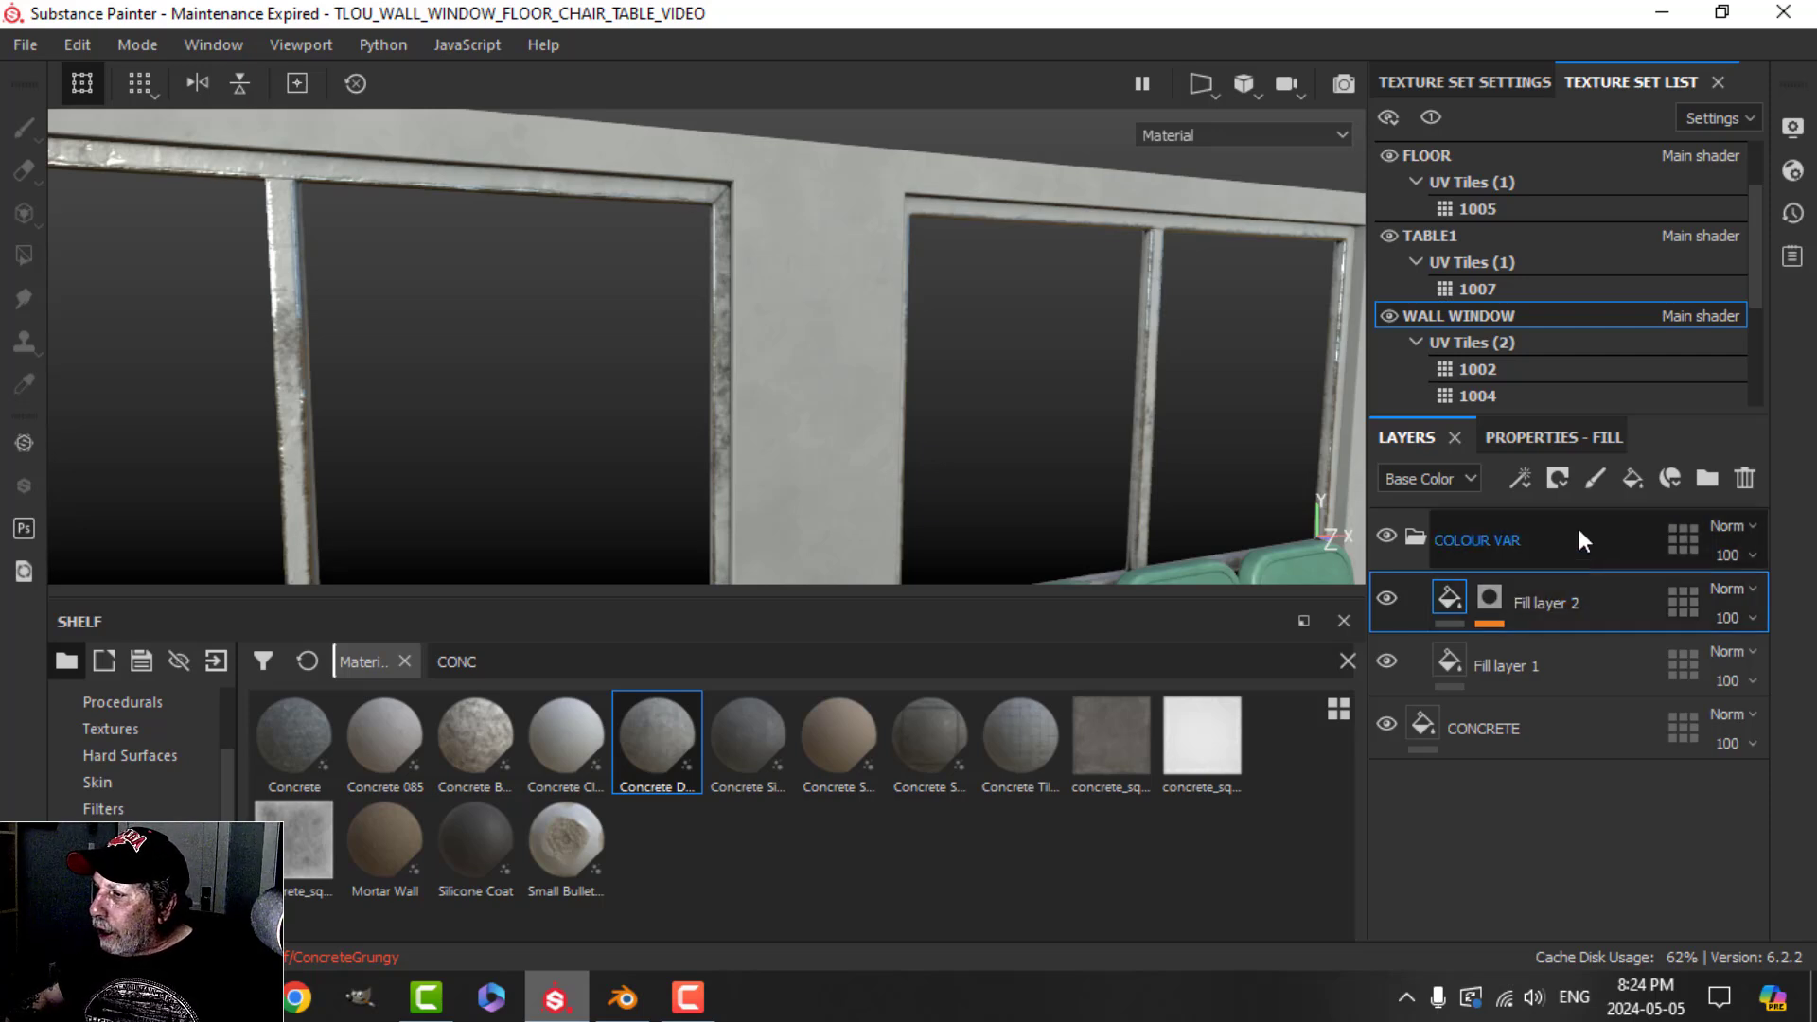
{"action": "left_click", "coordinate": [1634, 479]}
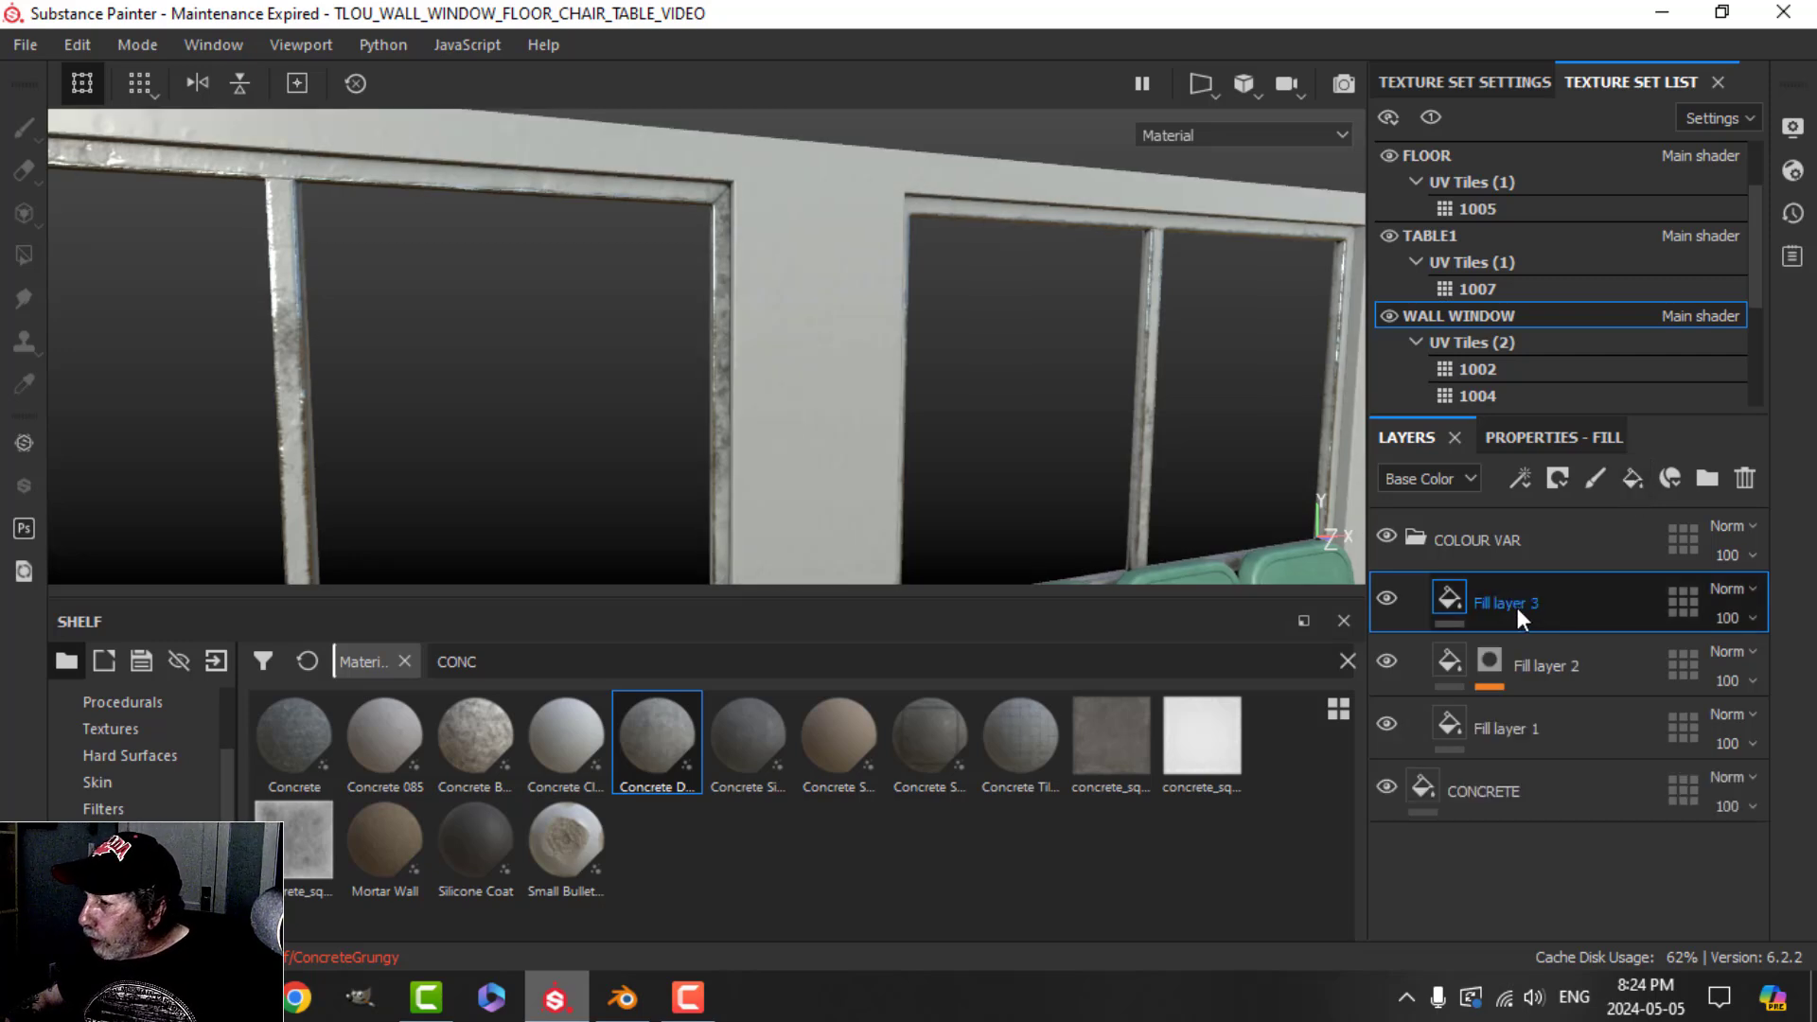
{"action": "left_click", "coordinate": [1524, 438]}
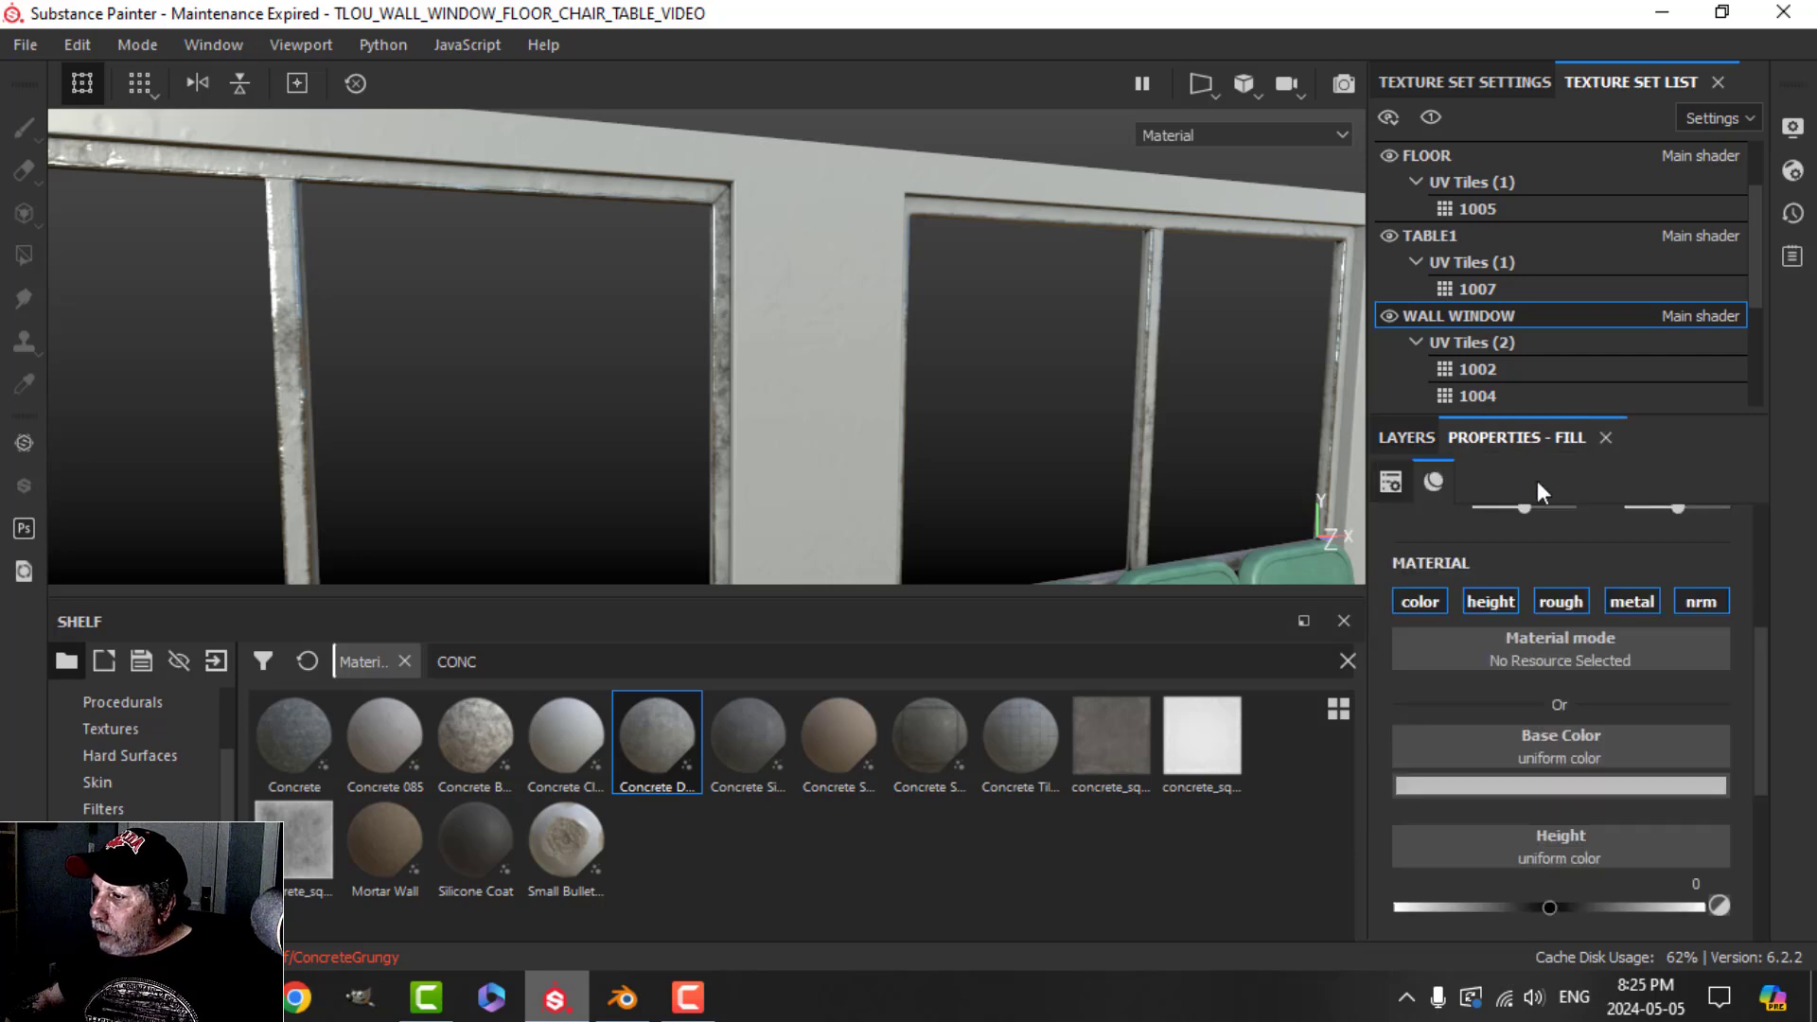
{"action": "key", "text": "alt"}
{"action": "left_click", "coordinate": [1437, 600], "text": "alt"}
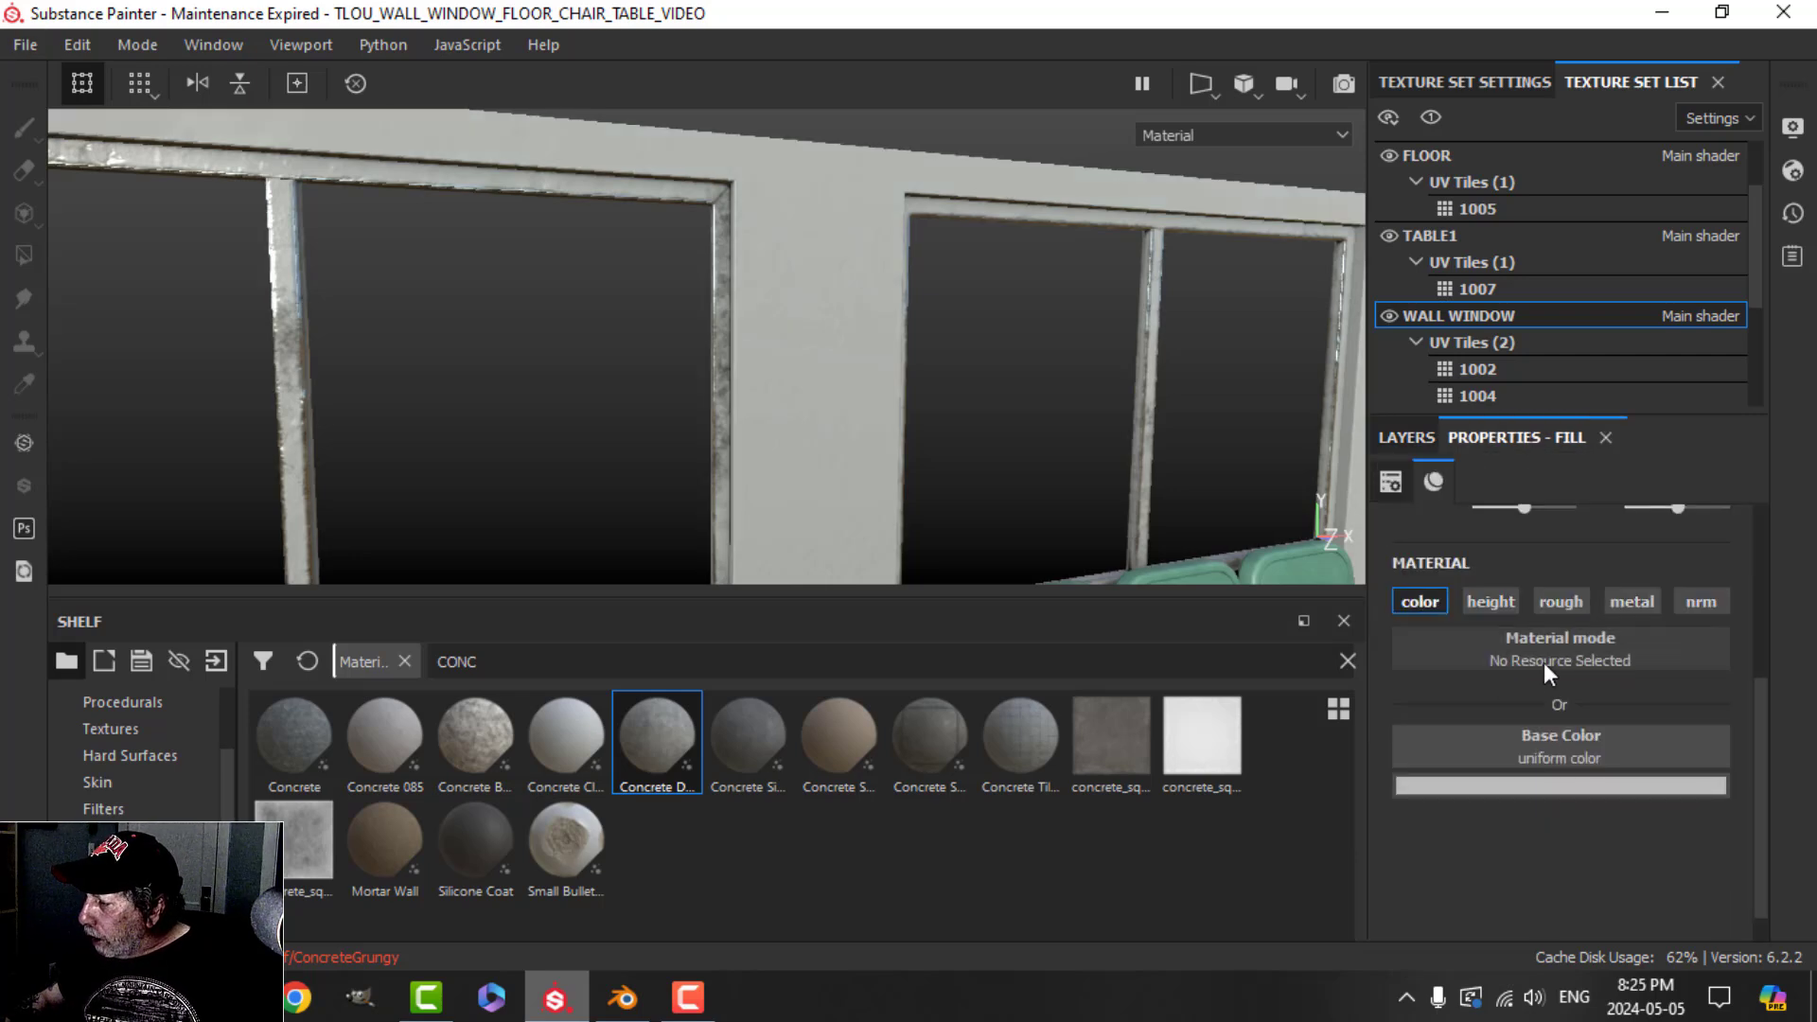
{"action": "left_click", "coordinate": [1564, 594]}
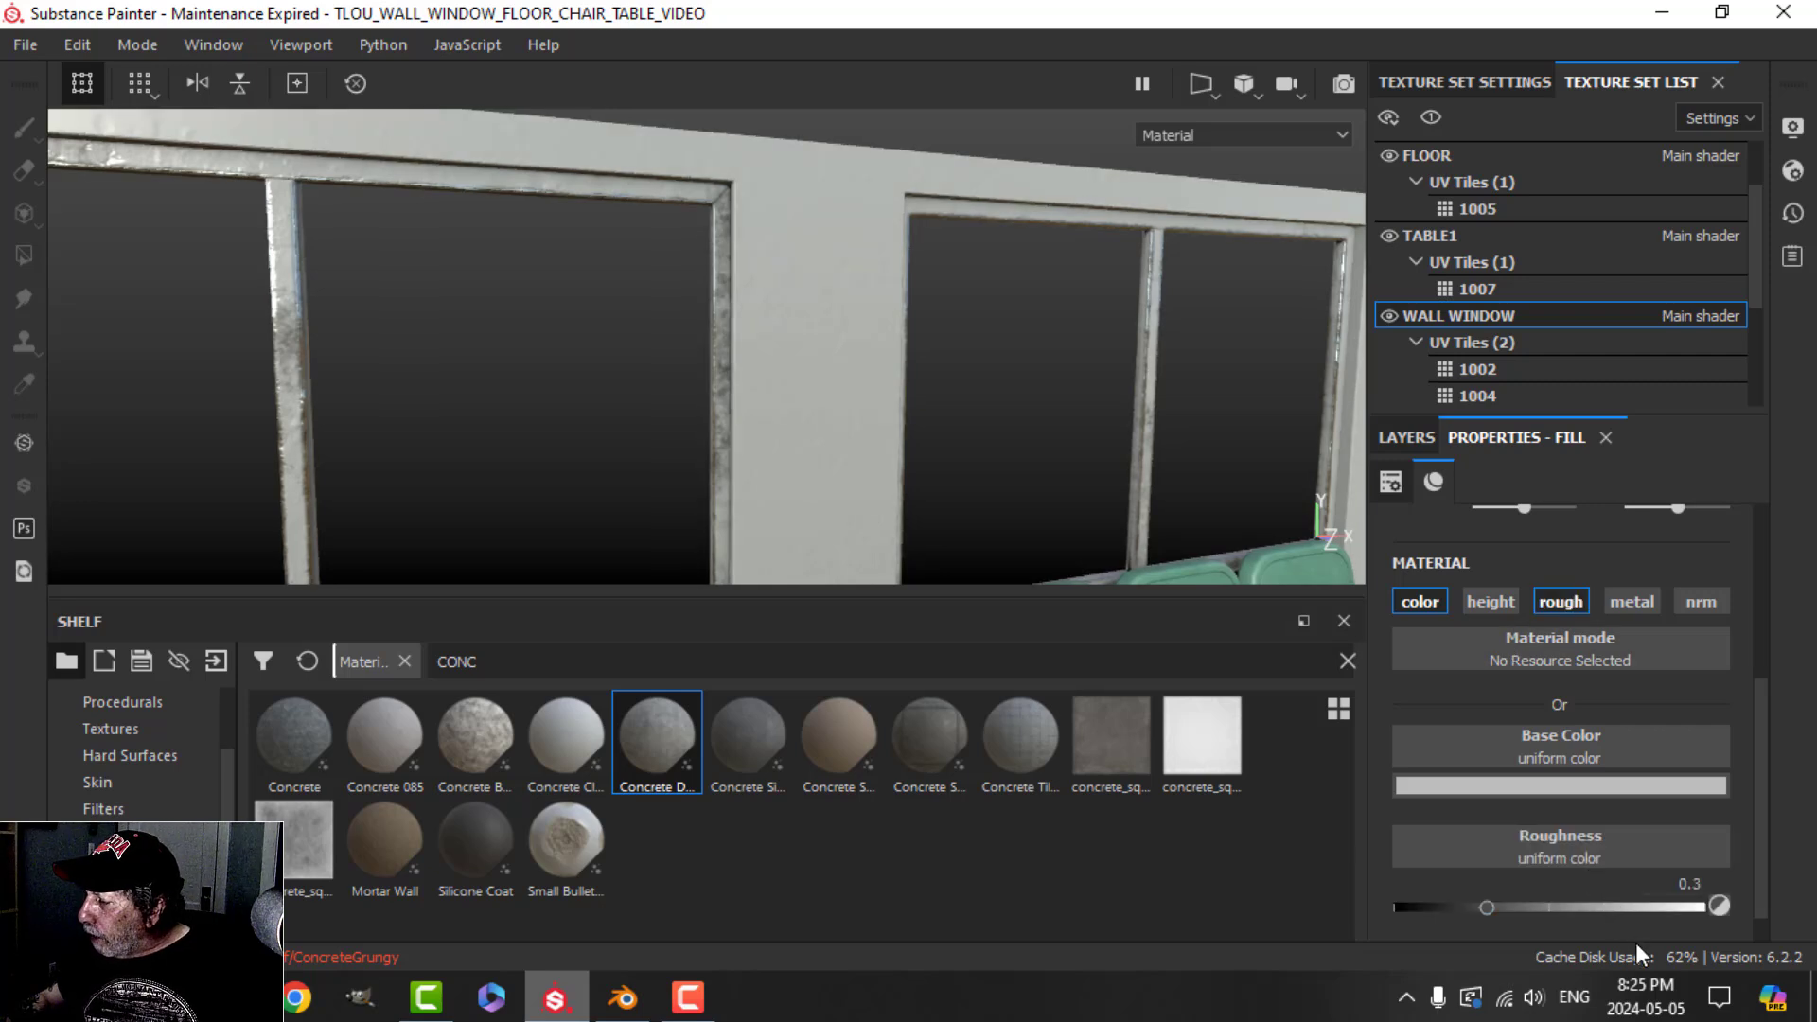
Step: Set Fill layer 3's base color to a muted tan-brown
{"action": "left_click", "coordinate": [1582, 788]}
{"action": "left_click", "coordinate": [1753, 488]}
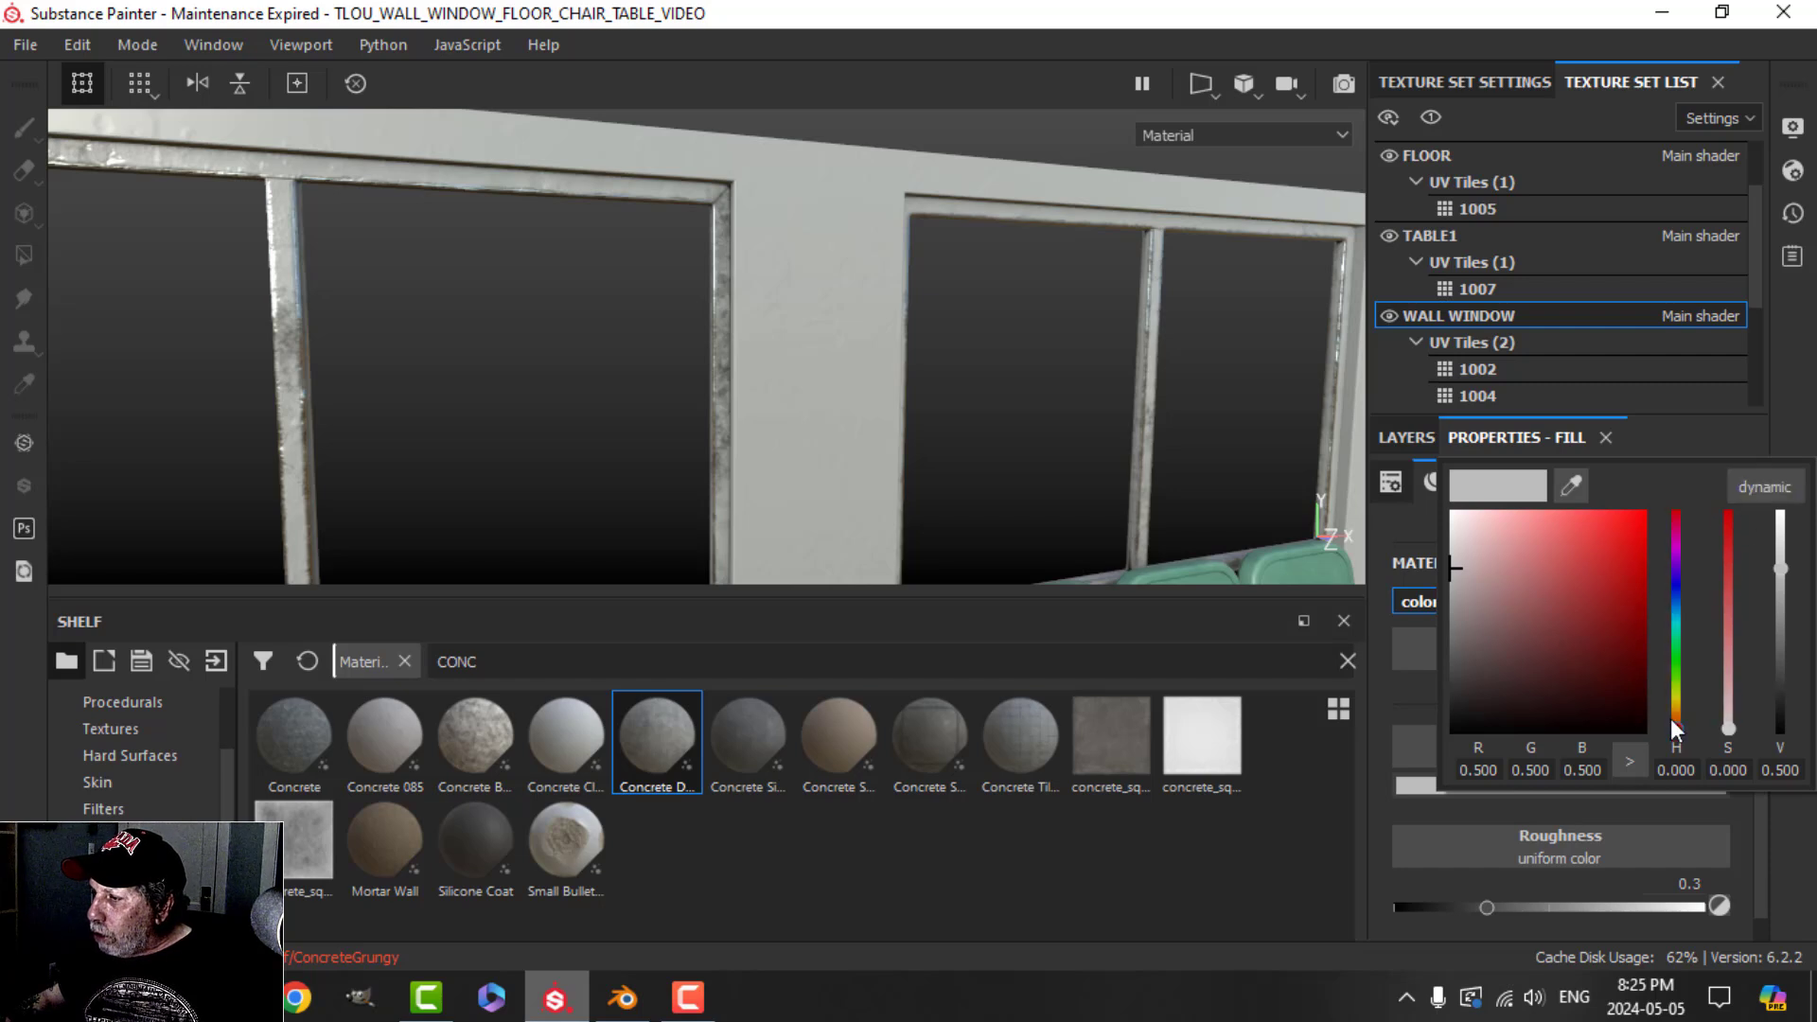
{"action": "left_click_drag", "start_coordinate": [1674, 724], "coordinate": [1666, 712]}
{"action": "left_click", "coordinate": [1500, 602]}
{"action": "left_click_drag", "start_coordinate": [1502, 604], "coordinate": [1512, 612]}
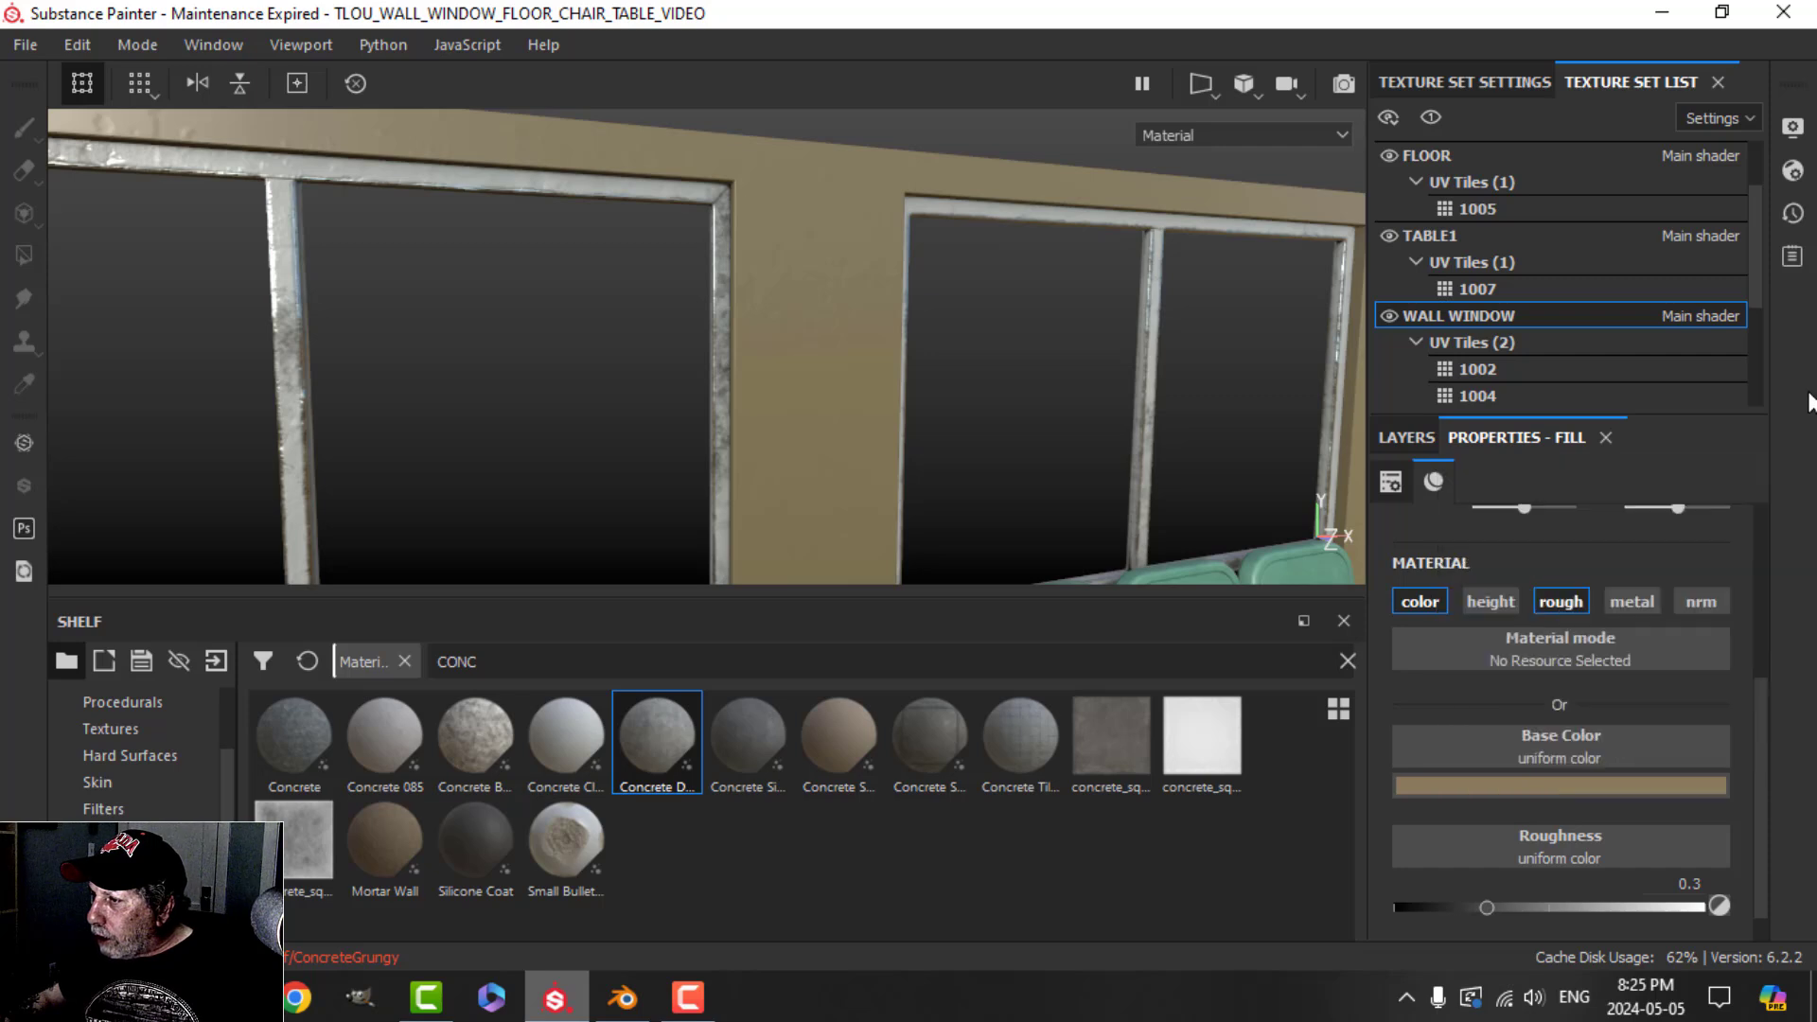
Step: Give Fill layer 3 a black mask and add a fill effect to that mask
{"action": "left_click", "coordinate": [1393, 439]}
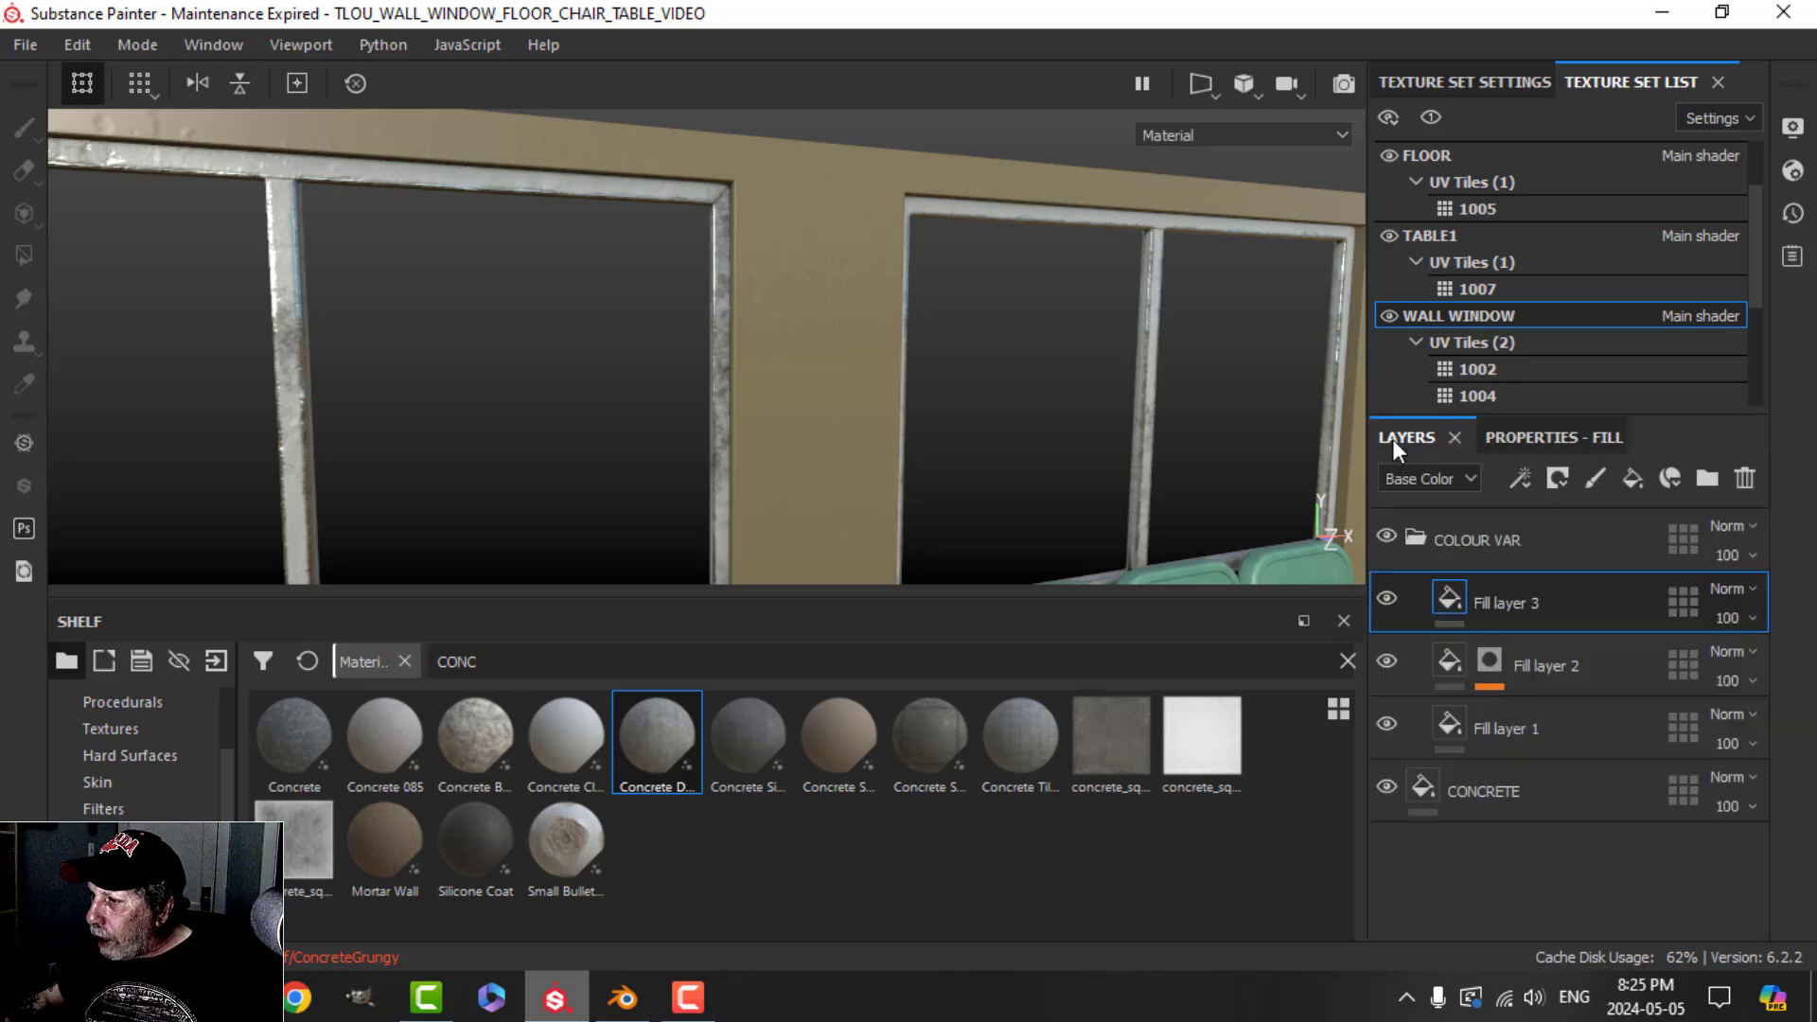
{"action": "left_click", "coordinate": [1561, 479]}
{"action": "left_click", "coordinate": [1573, 538]}
{"action": "left_click", "coordinate": [1521, 479]}
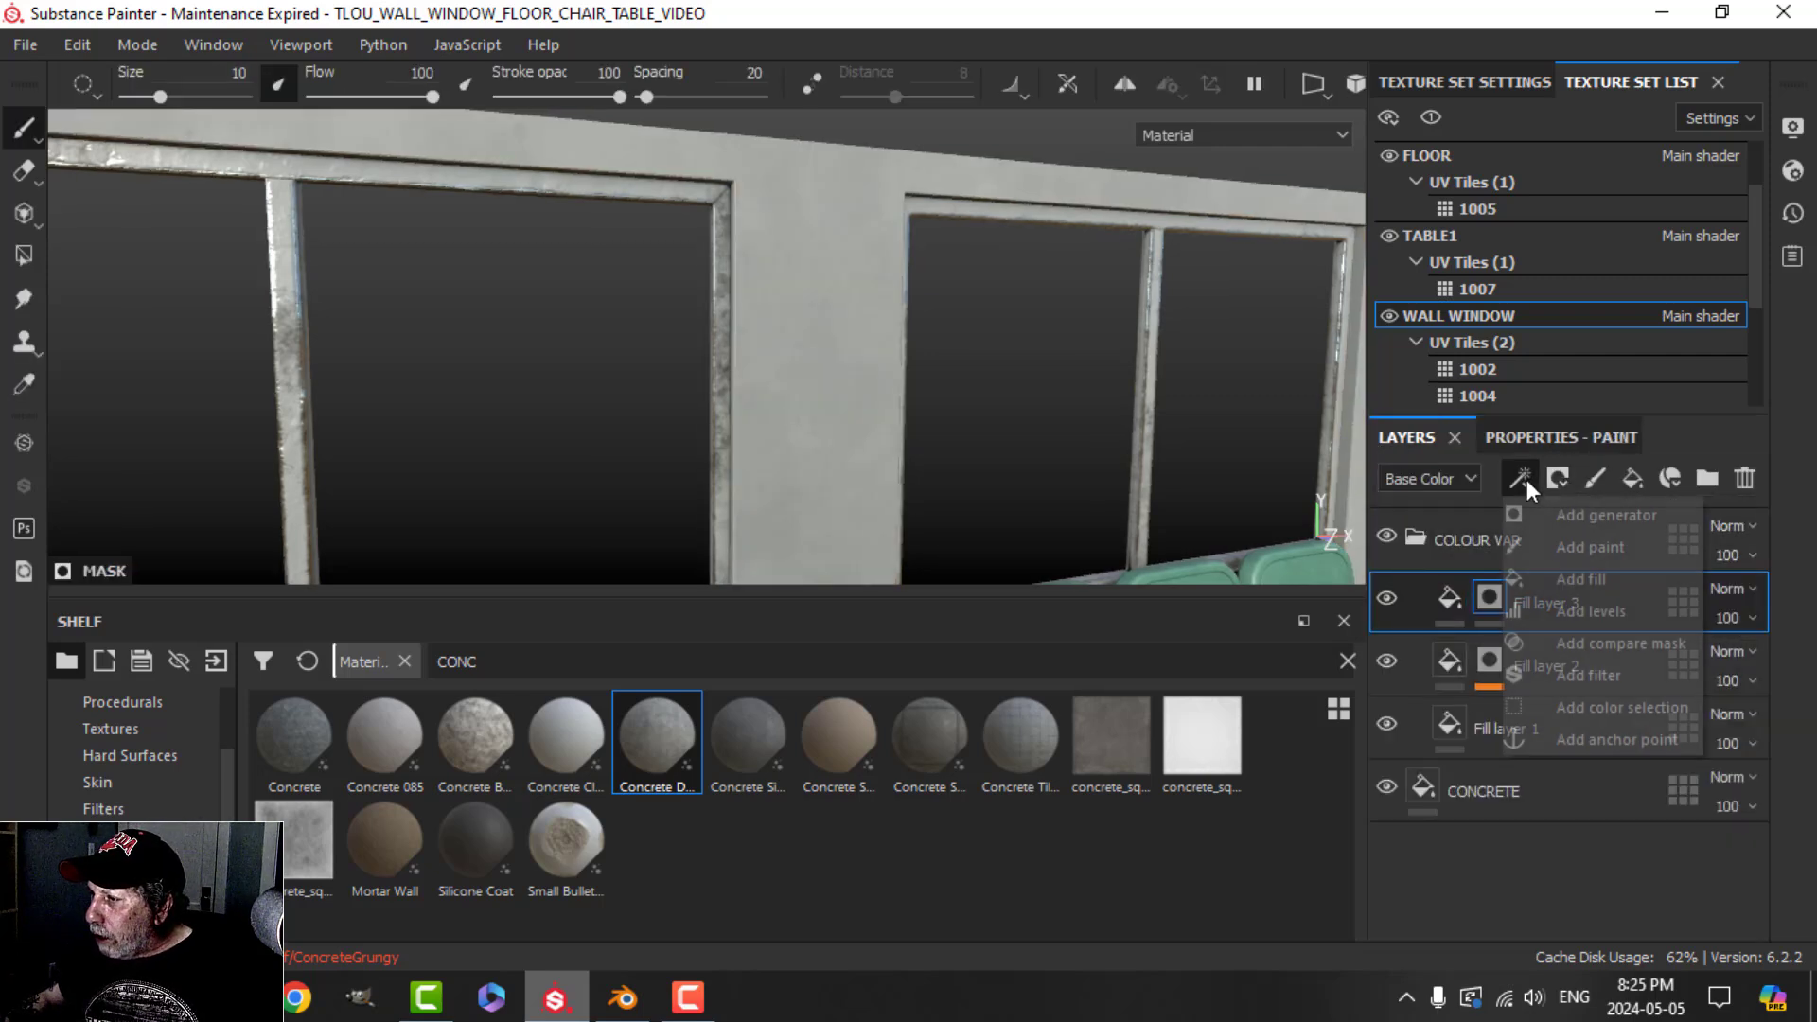
{"action": "left_click", "coordinate": [1570, 578]}
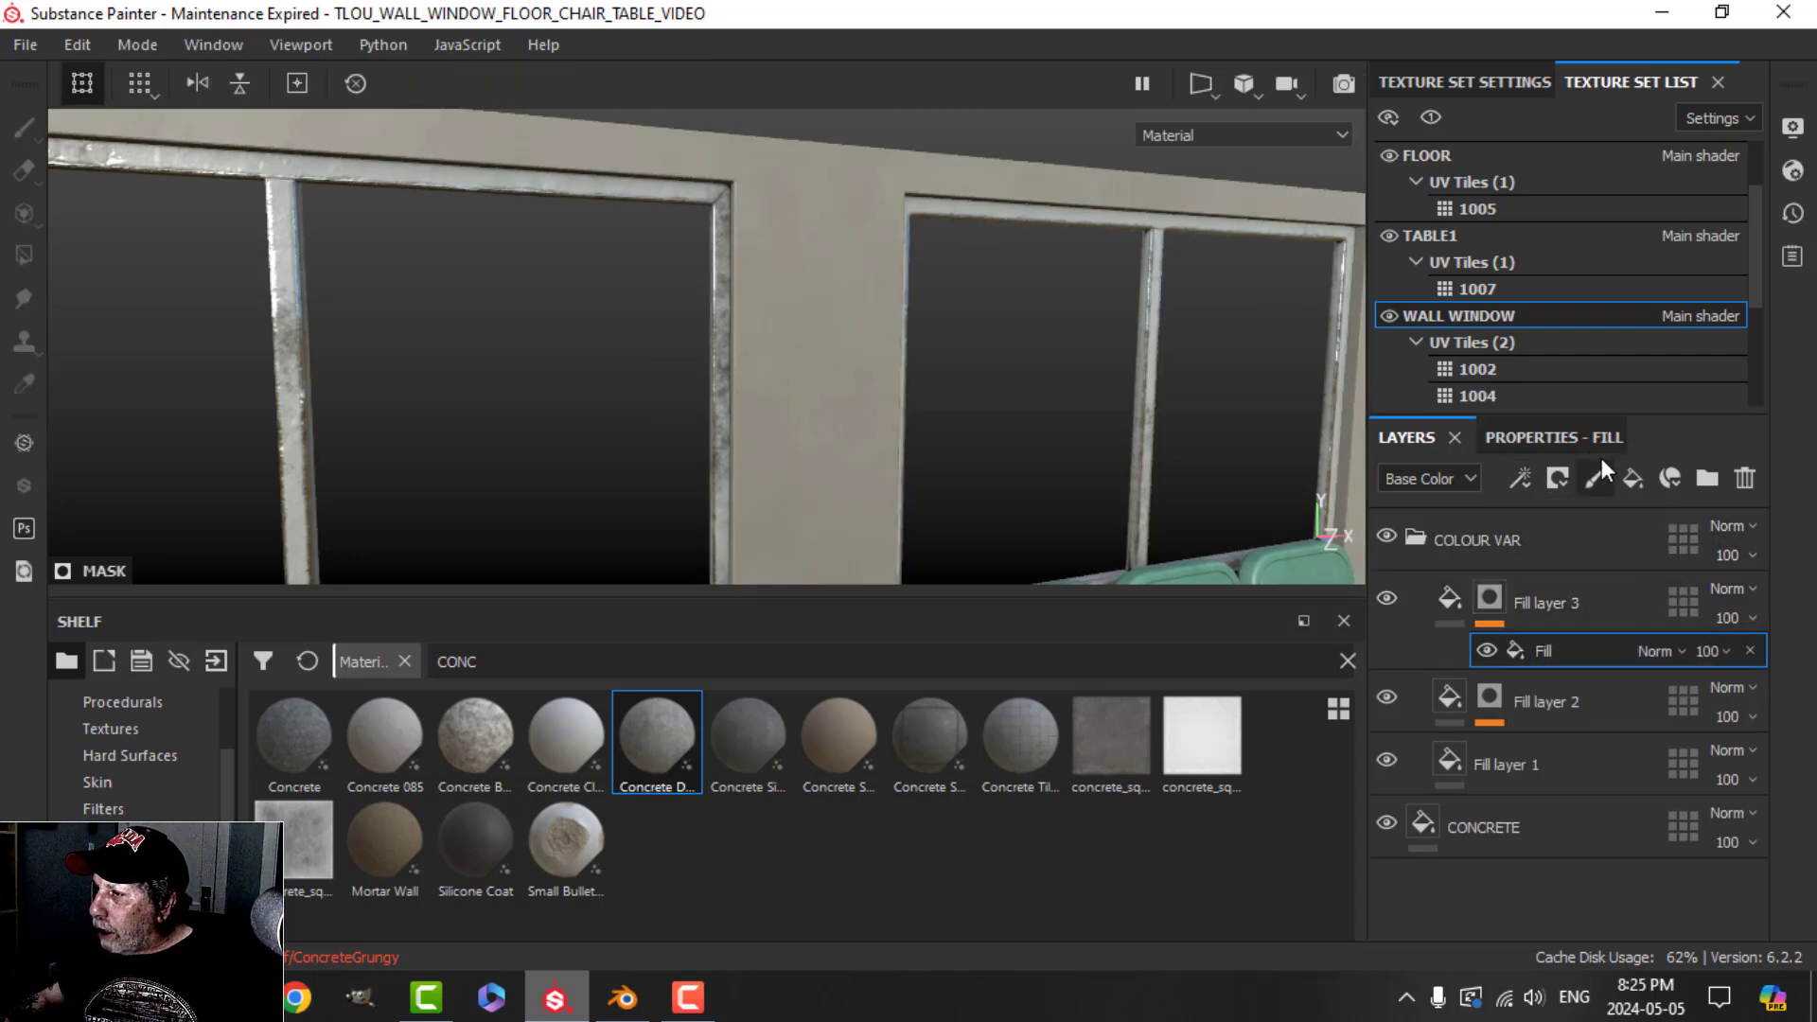
Step: Search the grayscale resources for CLOU and assign the Clouds 2 texture to Fill layer 3's mask fill
{"action": "left_click", "coordinate": [1580, 440]}
{"action": "left_click", "coordinate": [1577, 614]}
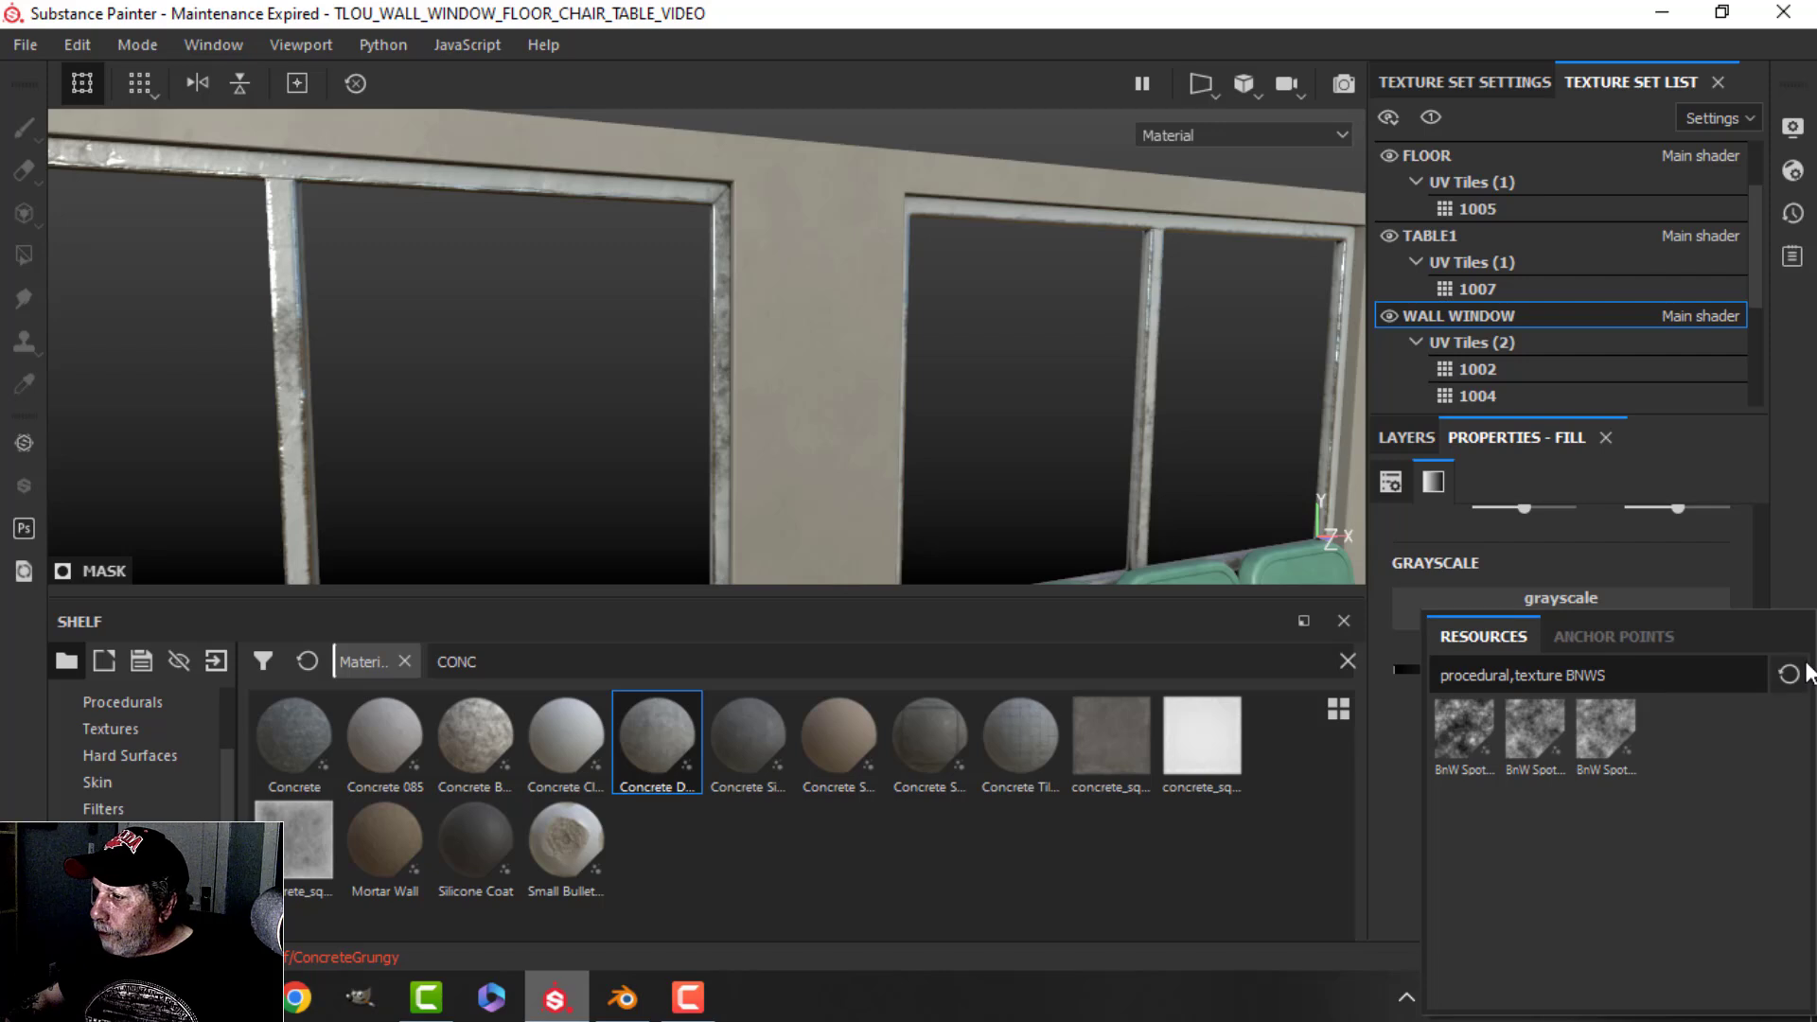
{"action": "type", "text": "CLOU"}
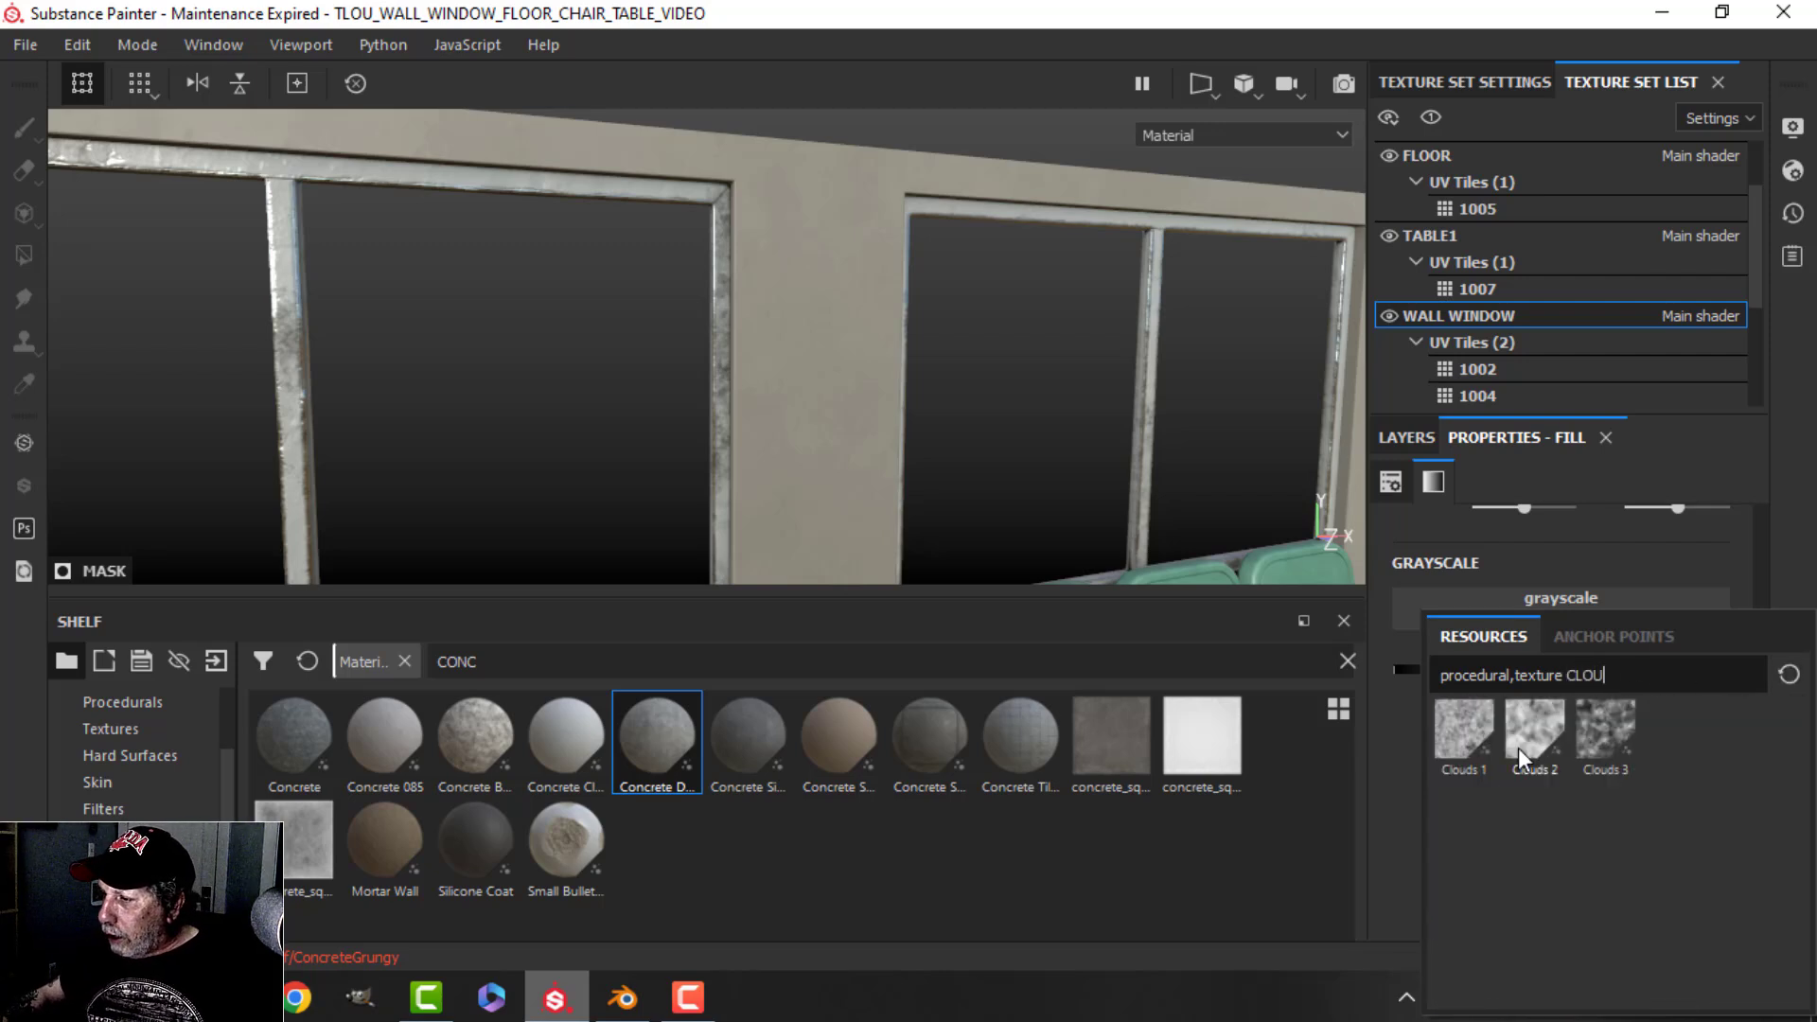
{"action": "left_click", "coordinate": [1522, 743]}
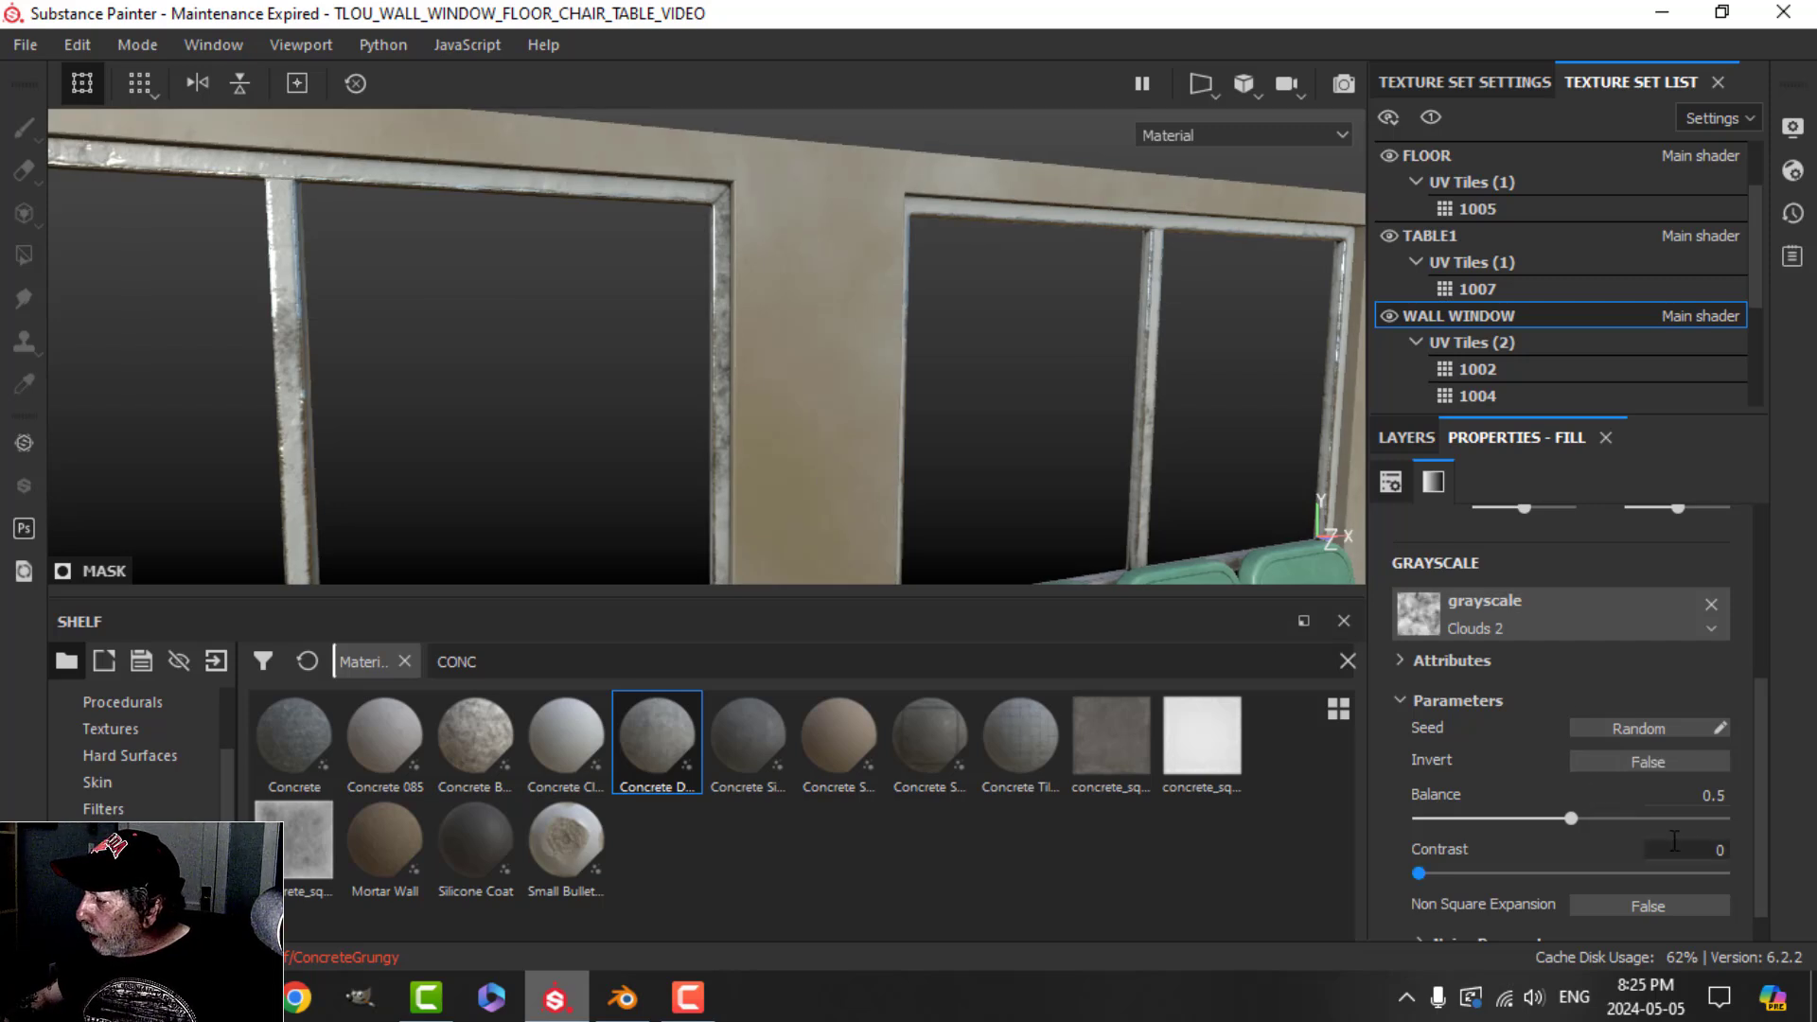
Step: Set the Clouds 2 mask texture's Balance to 0.16 and its Contrast to 0.01
{"action": "left_click", "coordinate": [1694, 787]}
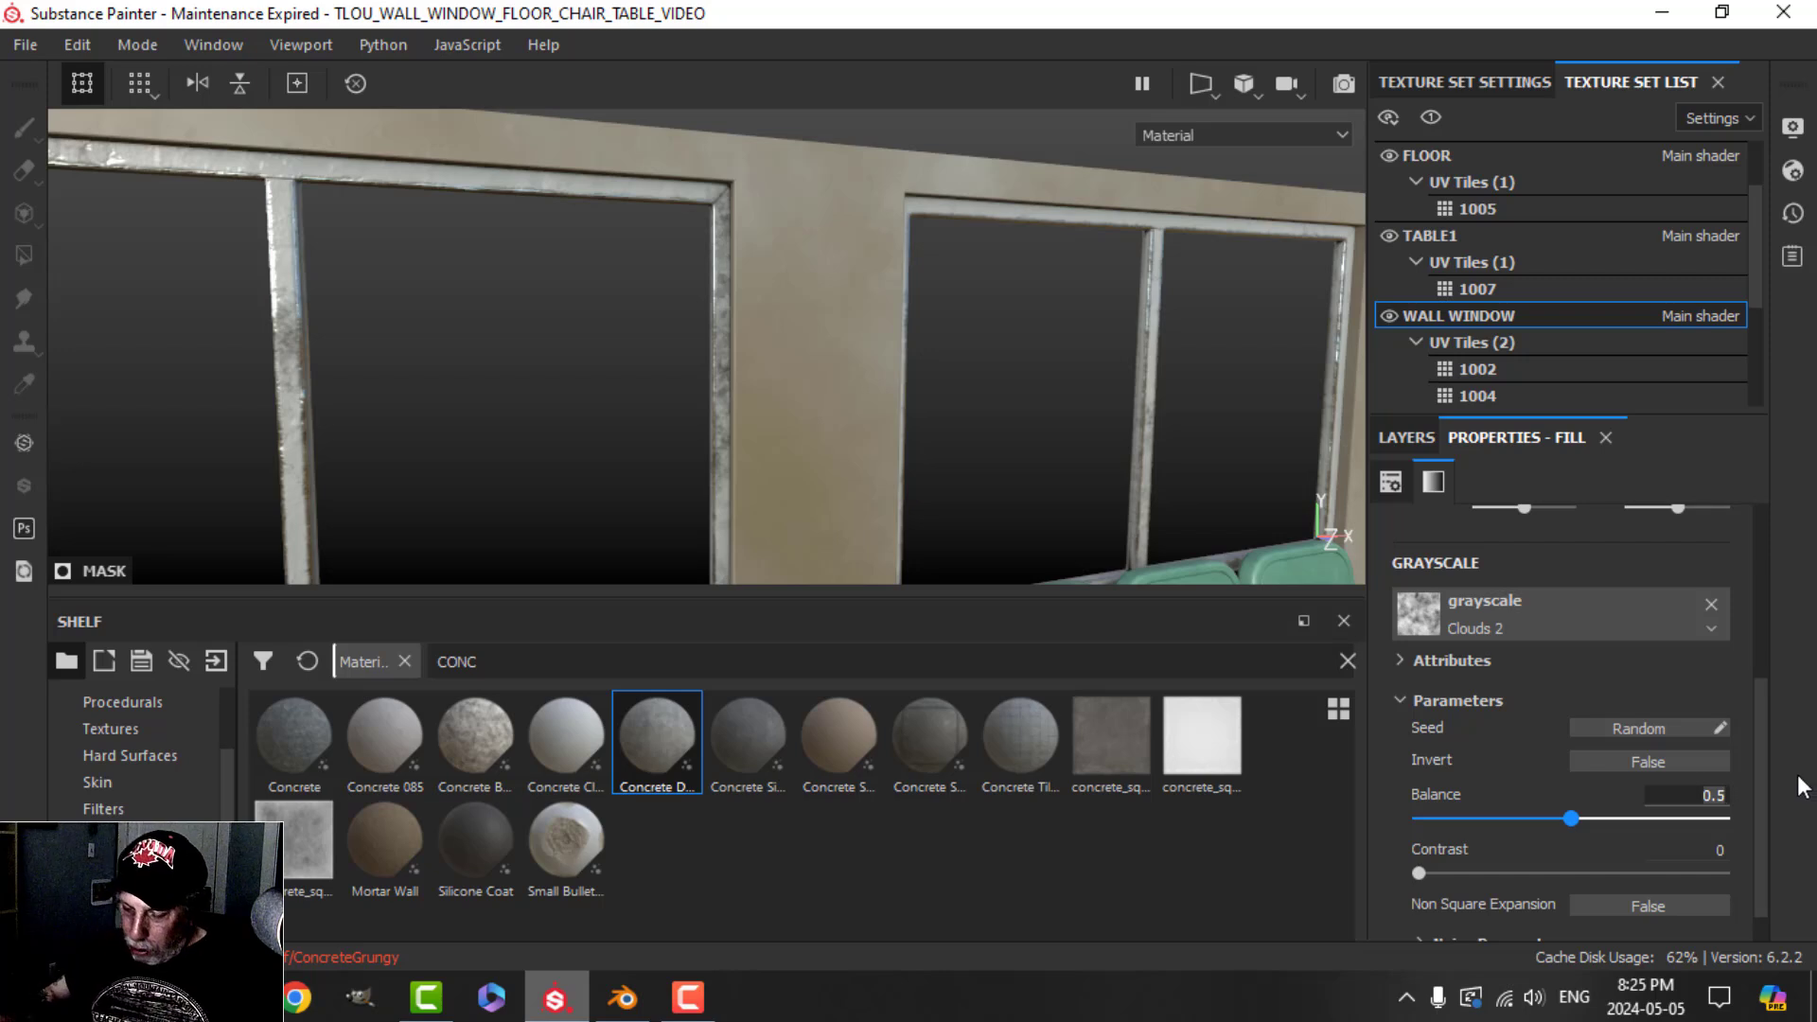
{"action": "type", "text": "0."}
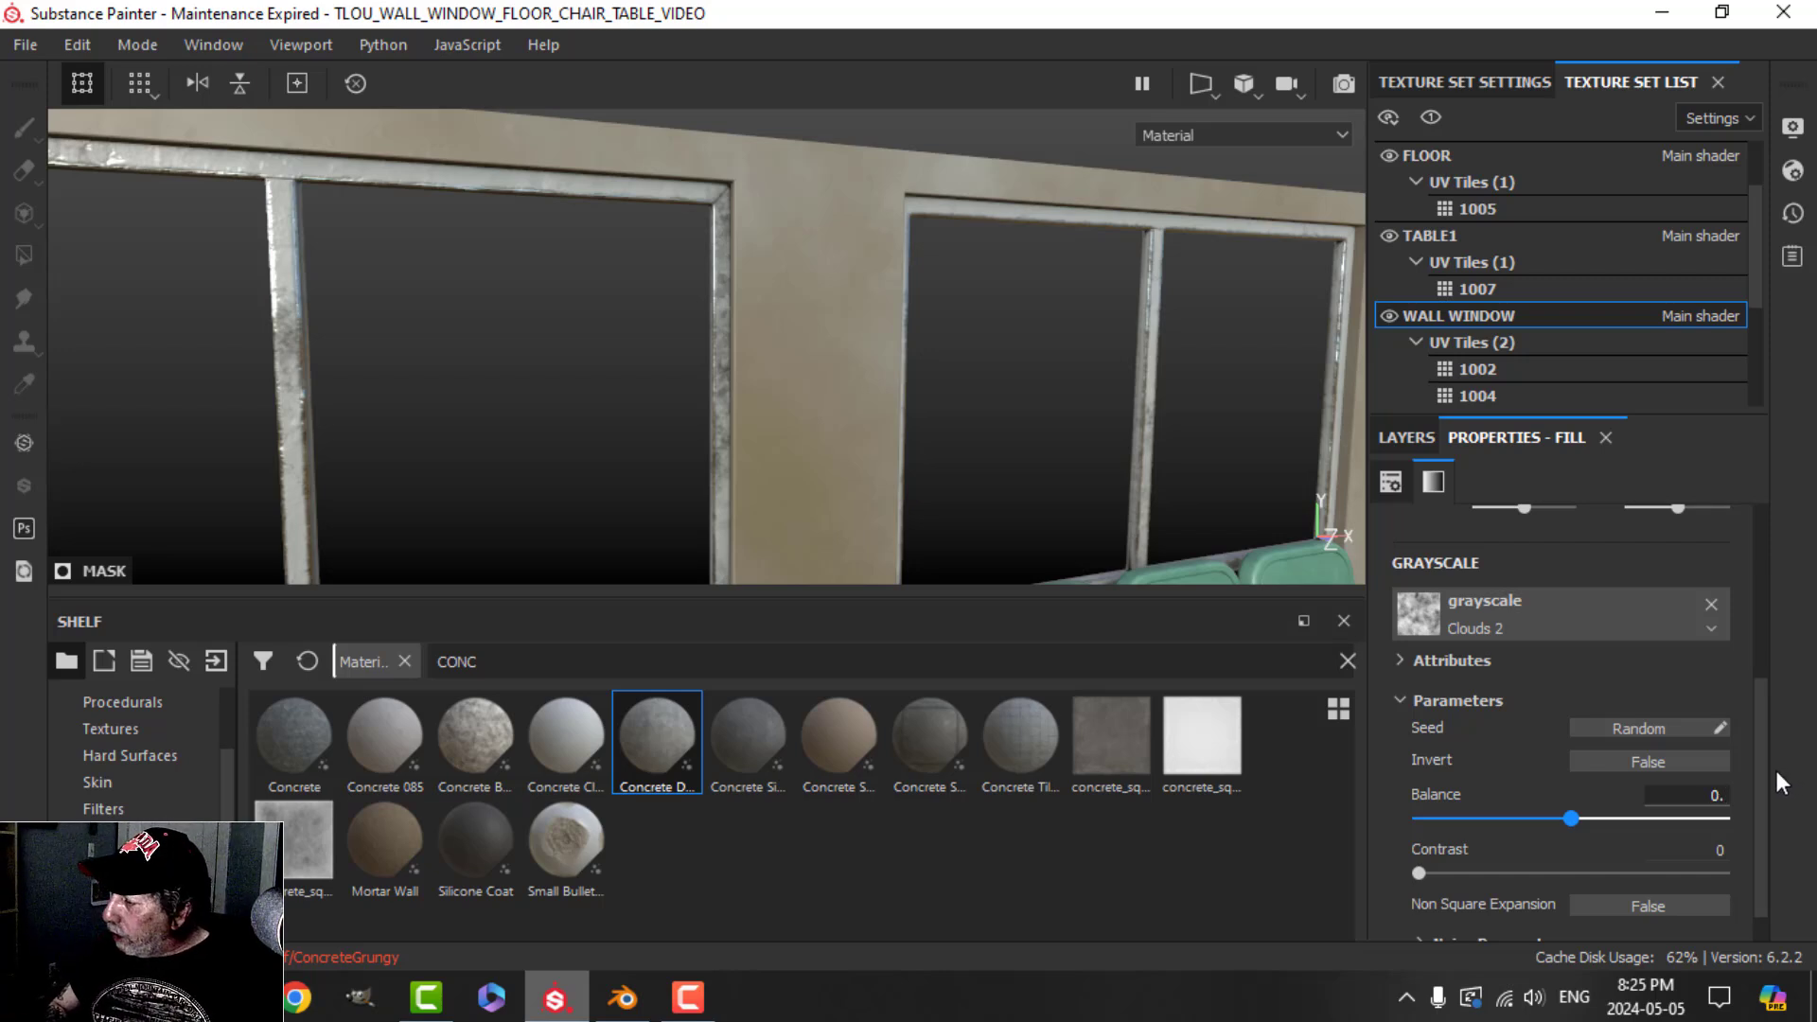
{"action": "type", "text": "16"}
{"action": "key", "text": "Return"}
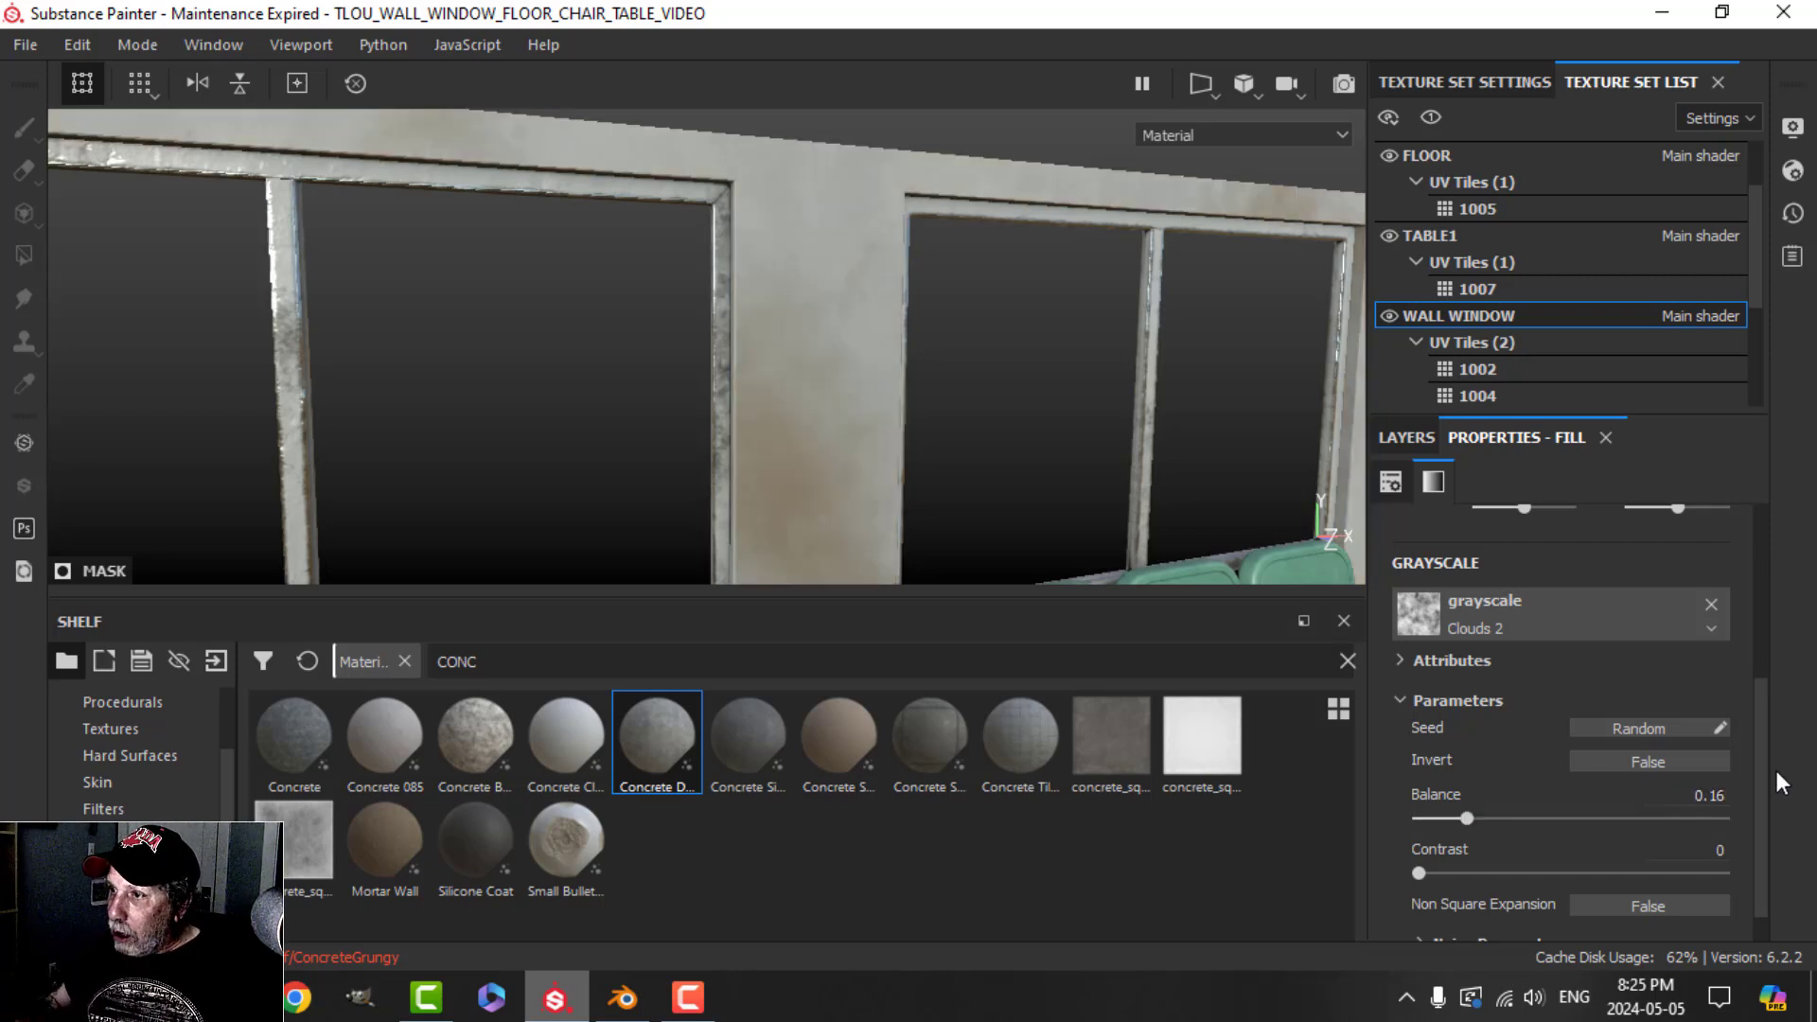
{"action": "left_click", "coordinate": [1705, 849]}
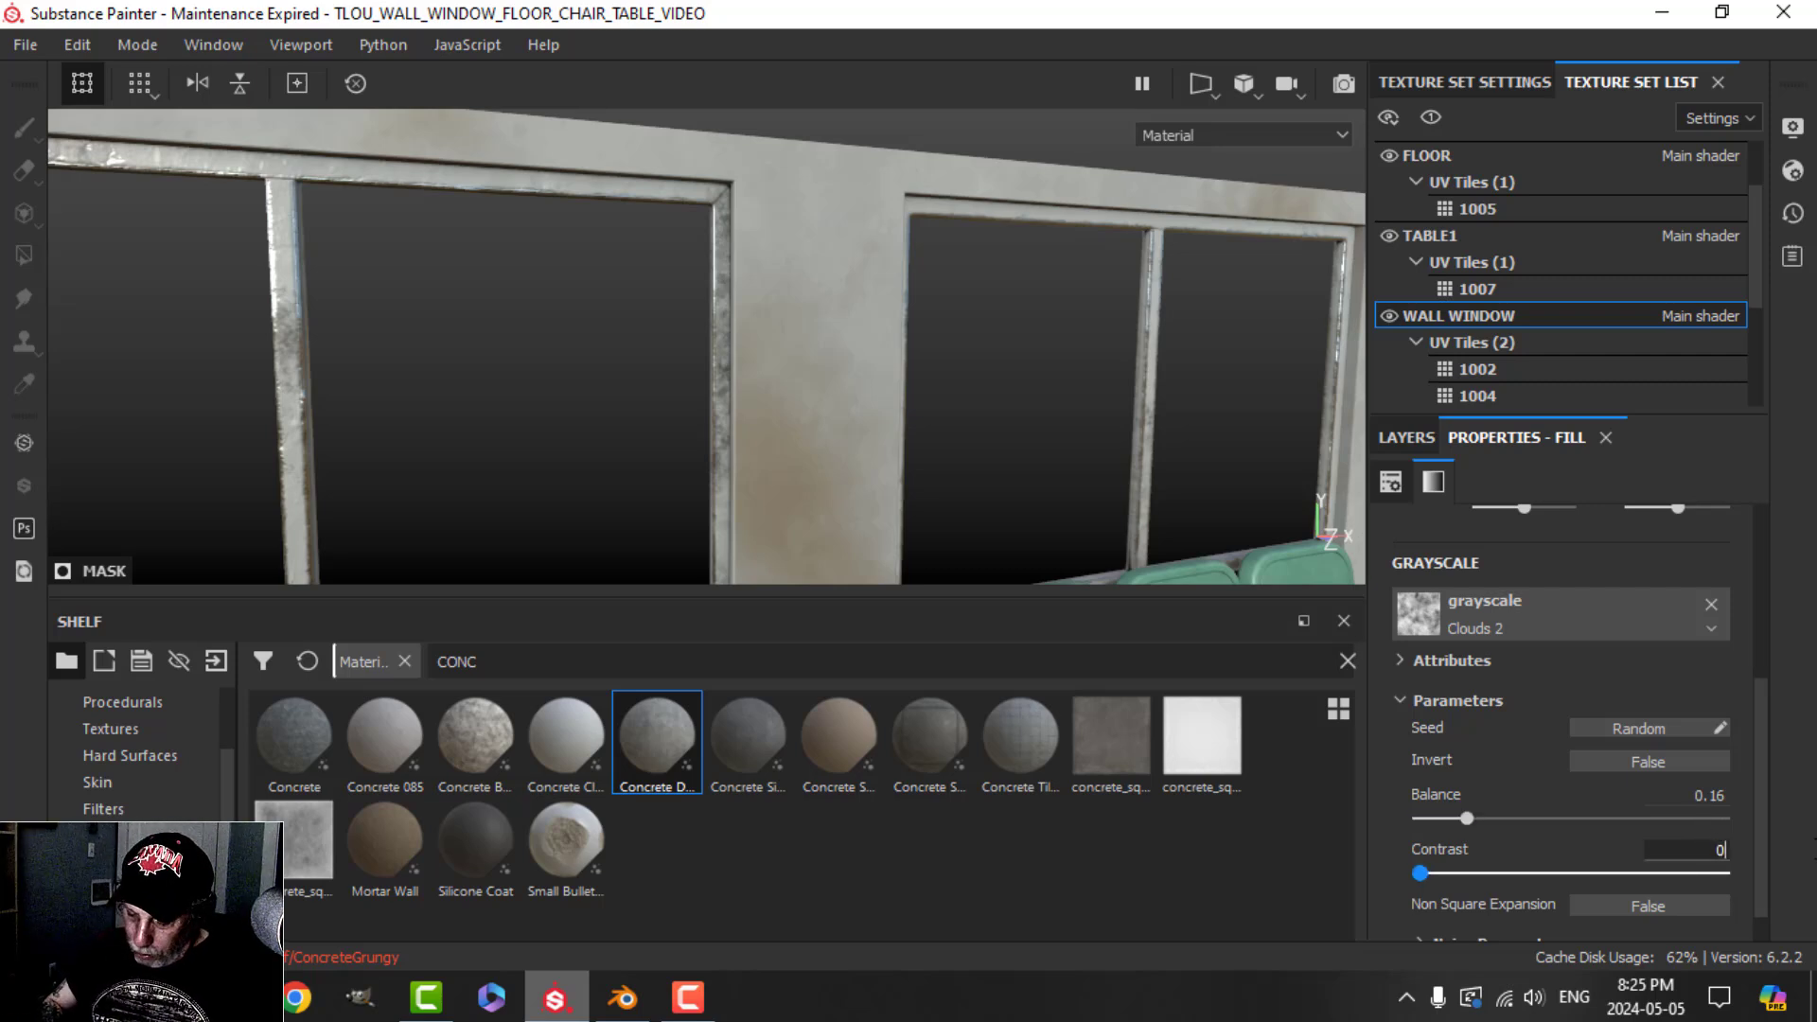
{"action": "type", "text": ".01"}
{"action": "key", "text": "Return"}
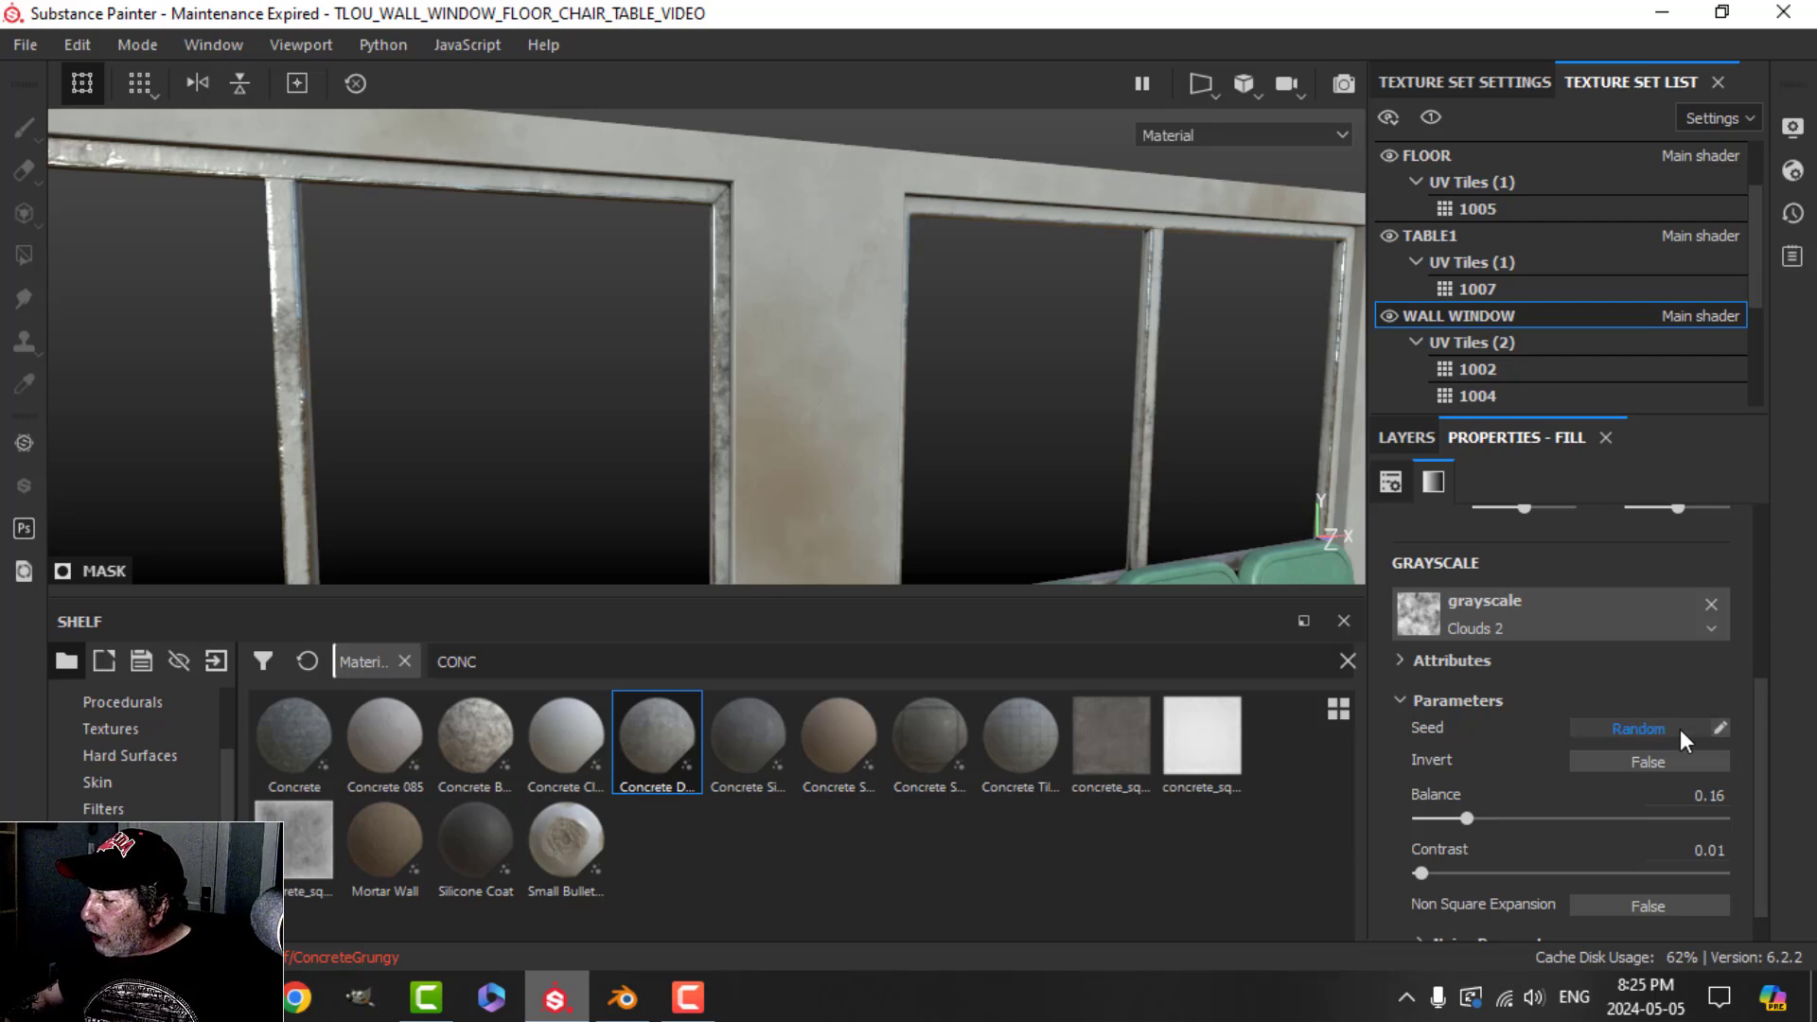
Step: Change the blend mode of the Clouds 2 effect in Fill layer 3's mask to Screen
{"action": "left_click", "coordinate": [1408, 439]}
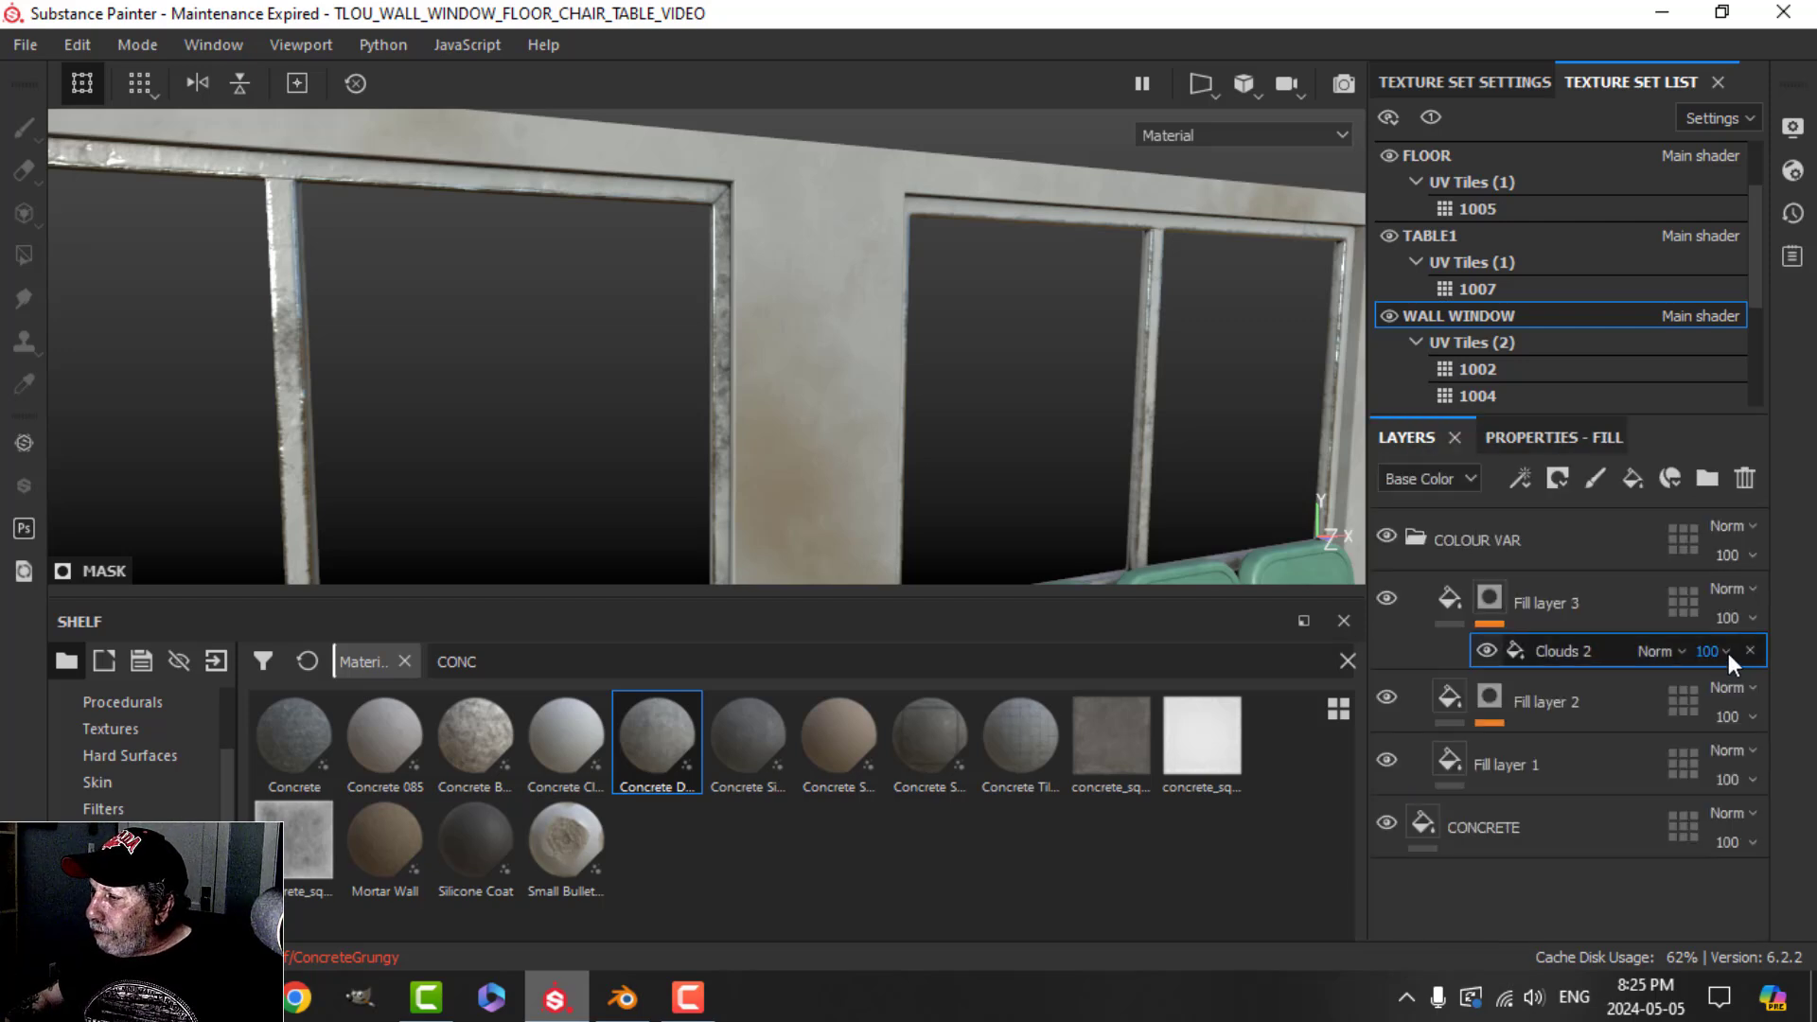
{"action": "left_click", "coordinate": [1677, 657]}
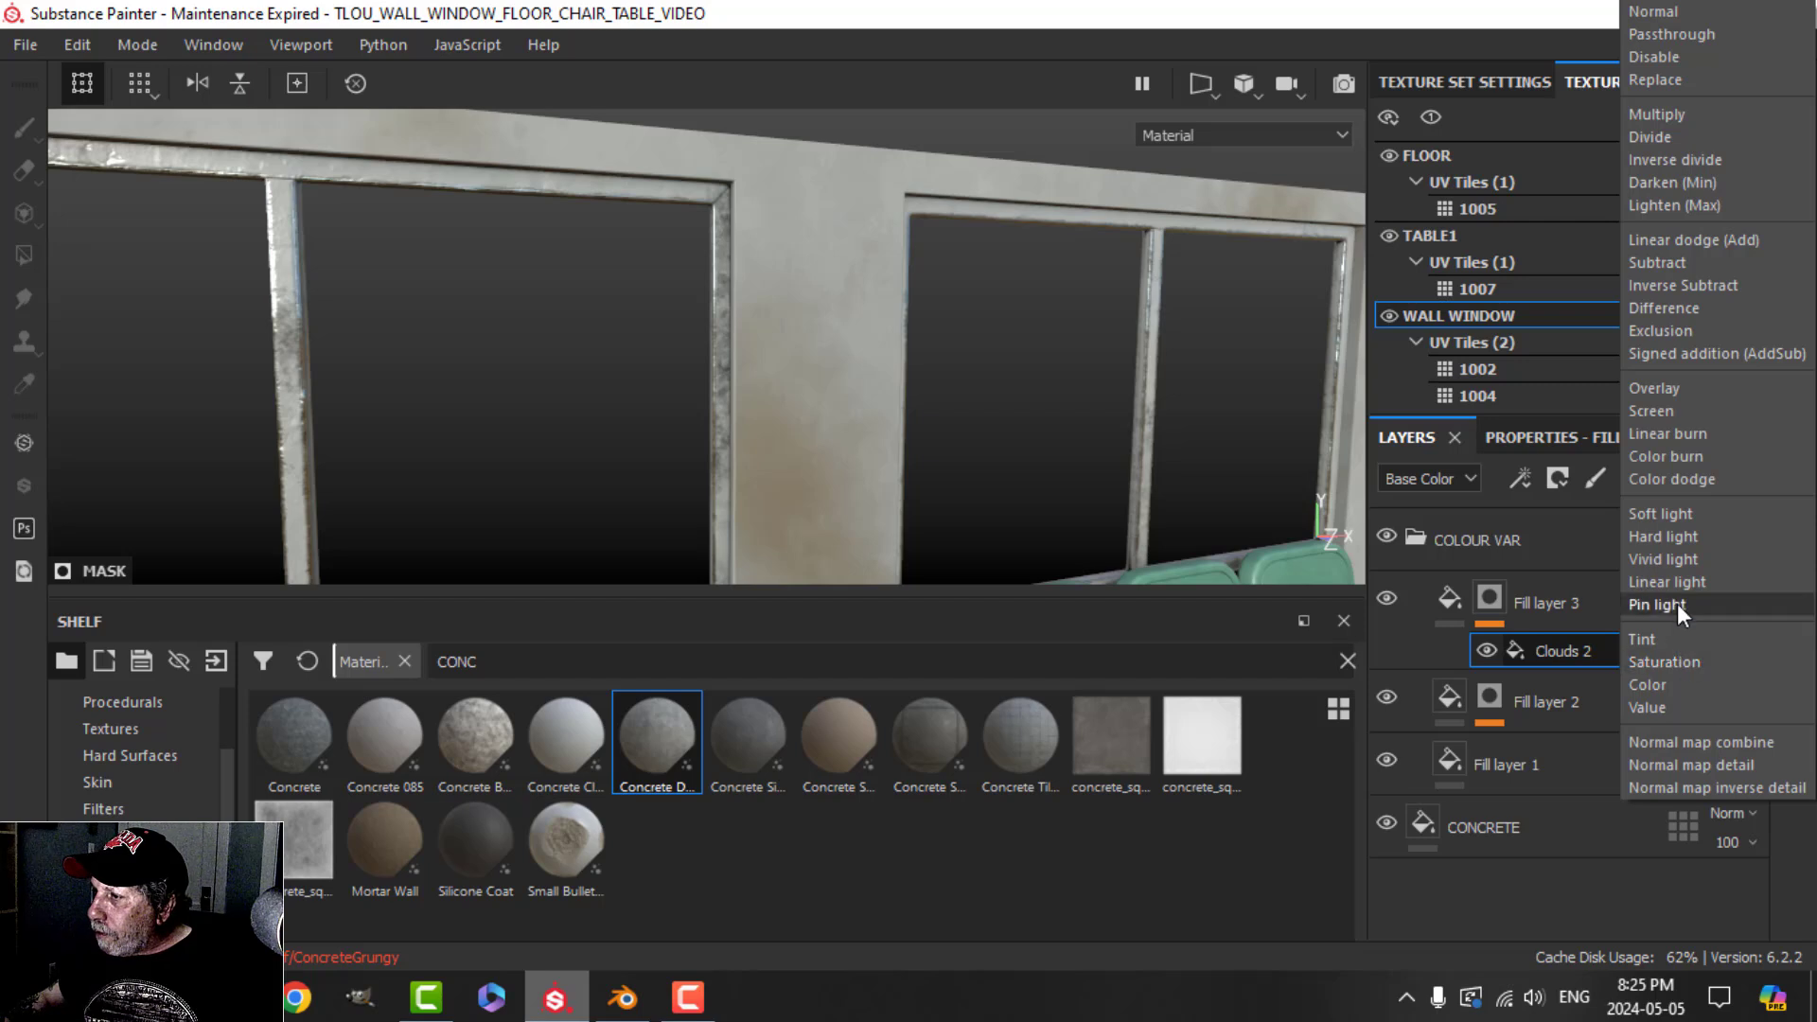
{"action": "left_click", "coordinate": [1661, 409]}
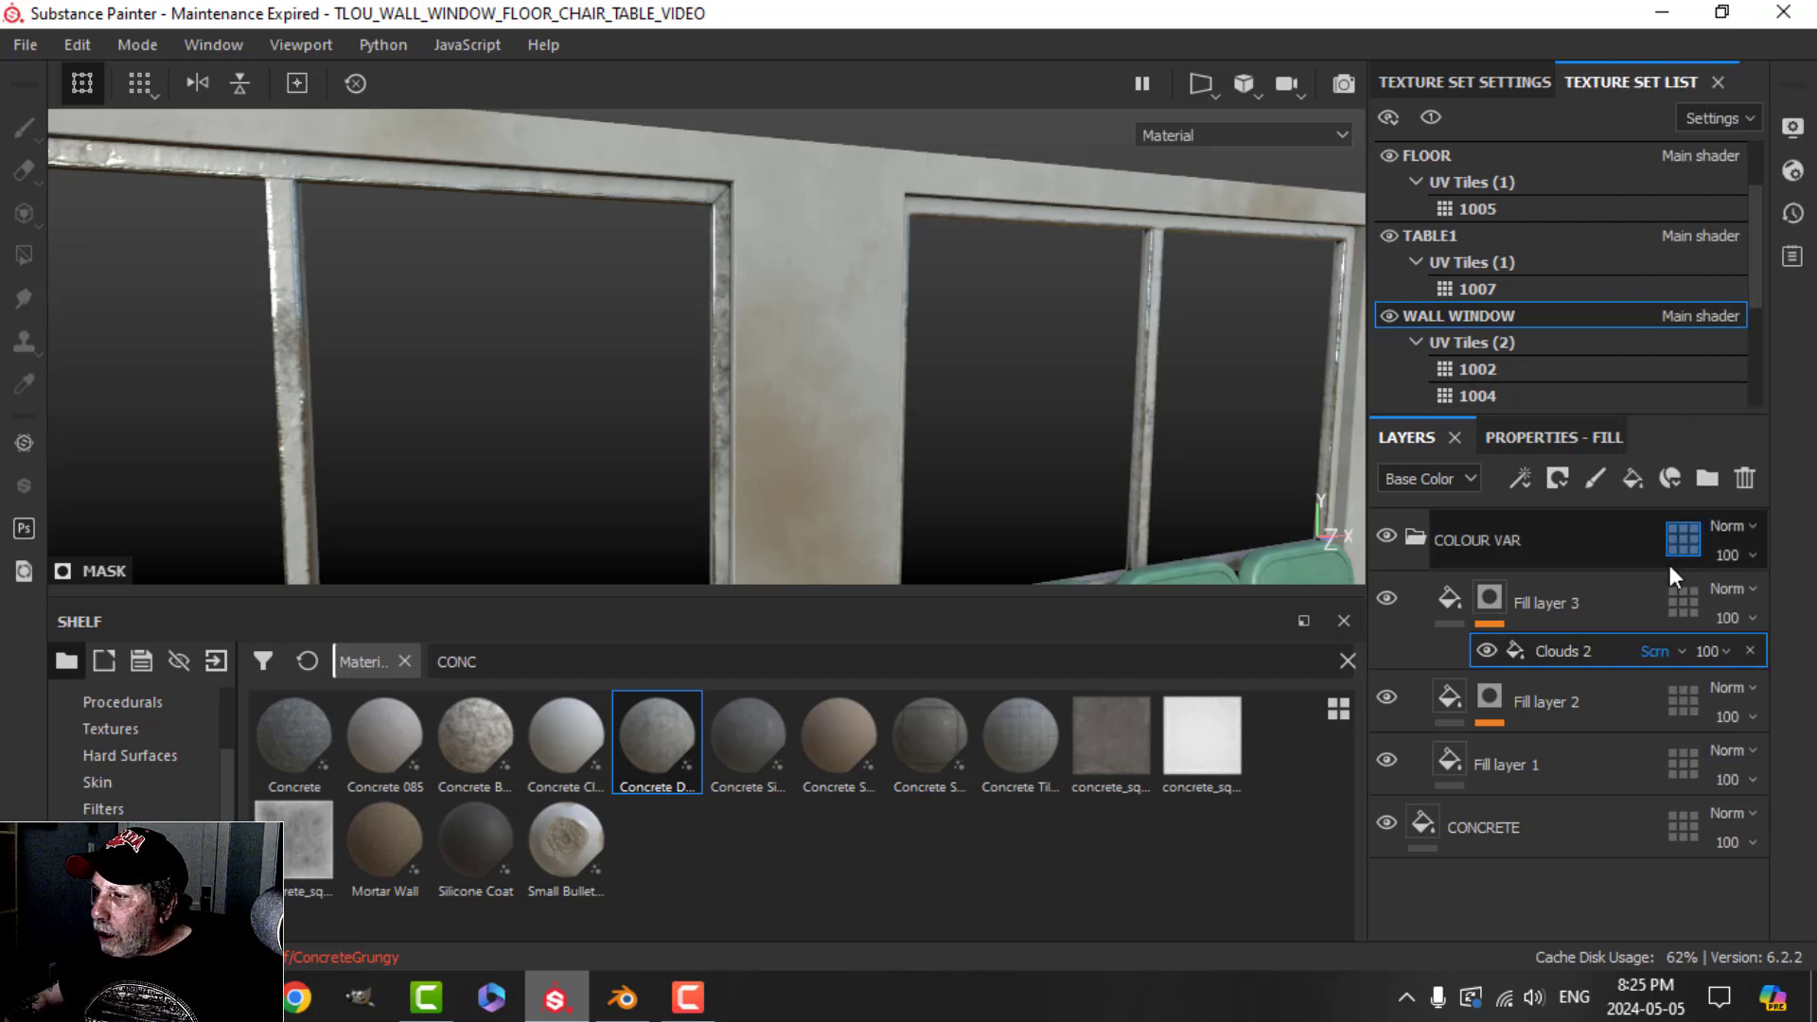
Step: Try the Overlay blend mode on the Clouds 2 effect in Fill layer 3's mask, and return it to Screen
{"action": "left_click", "coordinate": [1669, 653]}
{"action": "left_click", "coordinate": [1655, 388]}
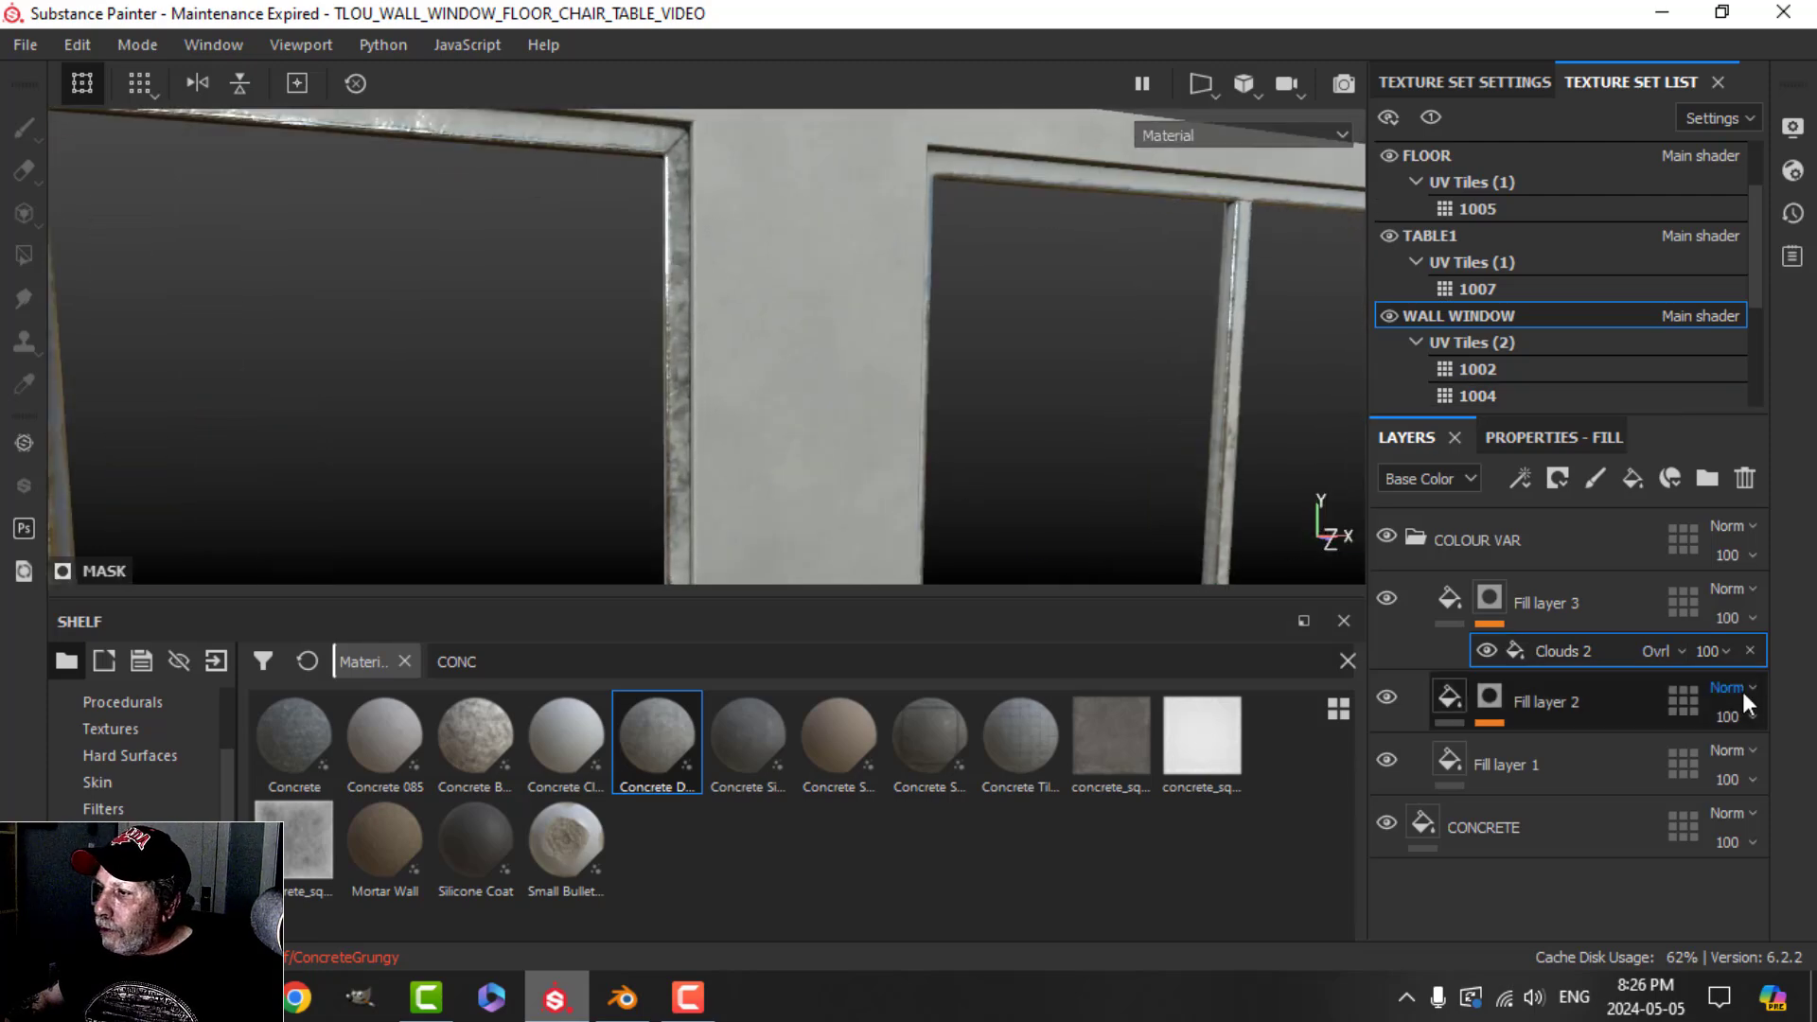
{"action": "left_click", "coordinate": [1672, 651]}
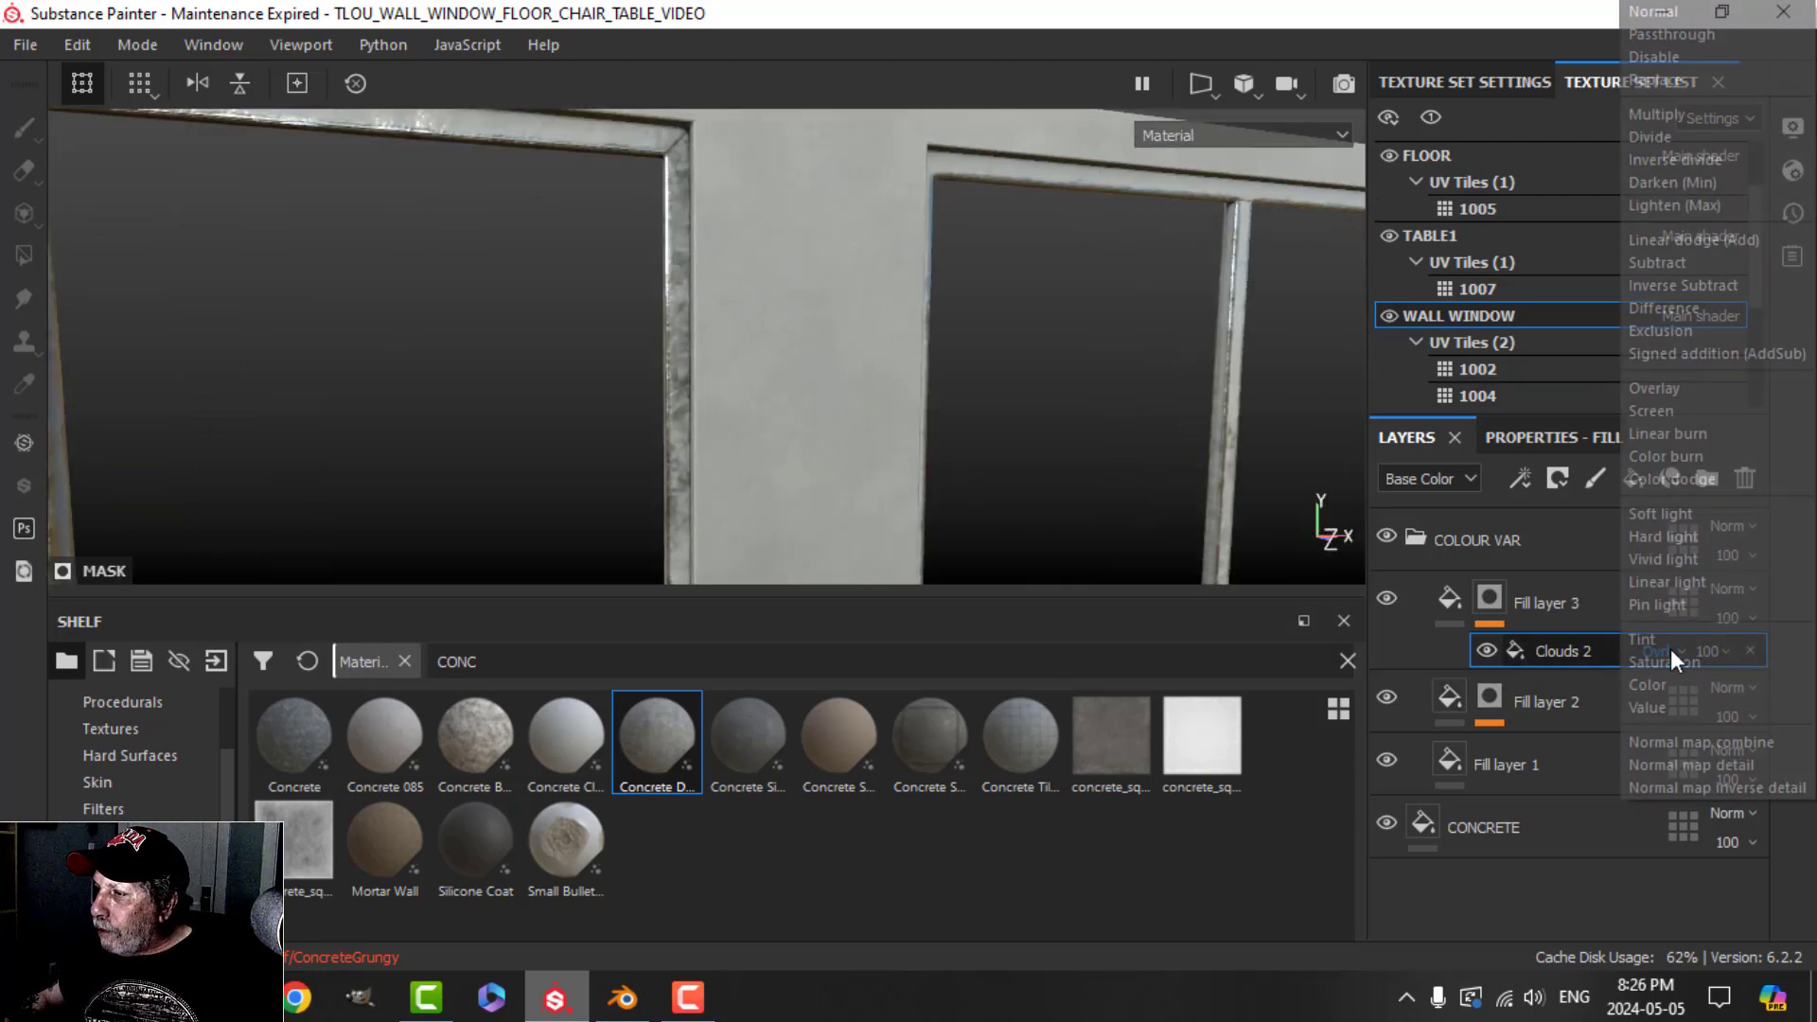
{"action": "left_click", "coordinate": [1678, 412]}
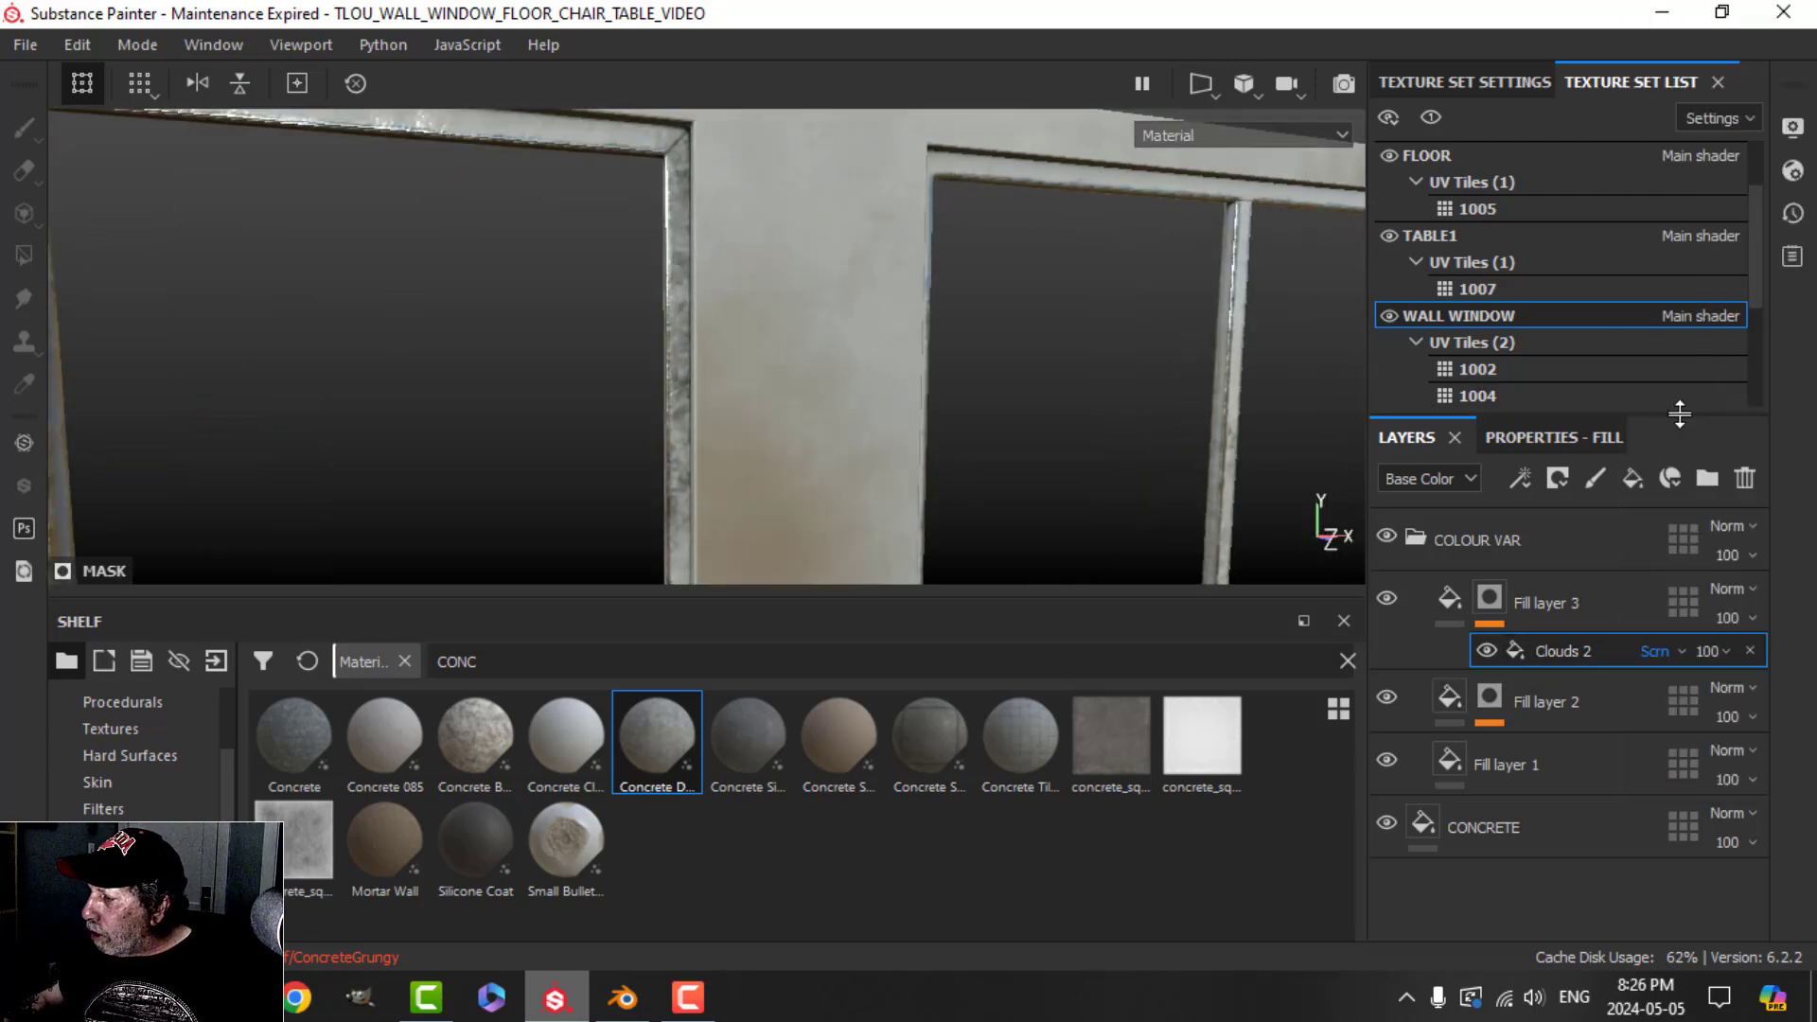
Step: Lower the opacity of the Clouds 2 effect in Fill layer 3's mask to 36
{"action": "left_click", "coordinate": [1711, 651]}
{"action": "left_click_drag", "start_coordinate": [1809, 708], "coordinate": [1730, 702]}
{"action": "scroll", "coordinate": [753, 479], "scroll_direction": "down", "scroll_amount": 3}
{"action": "middle_click_drag", "start_coordinate": [851, 454], "coordinate": [901, 310], "text": "alt"}
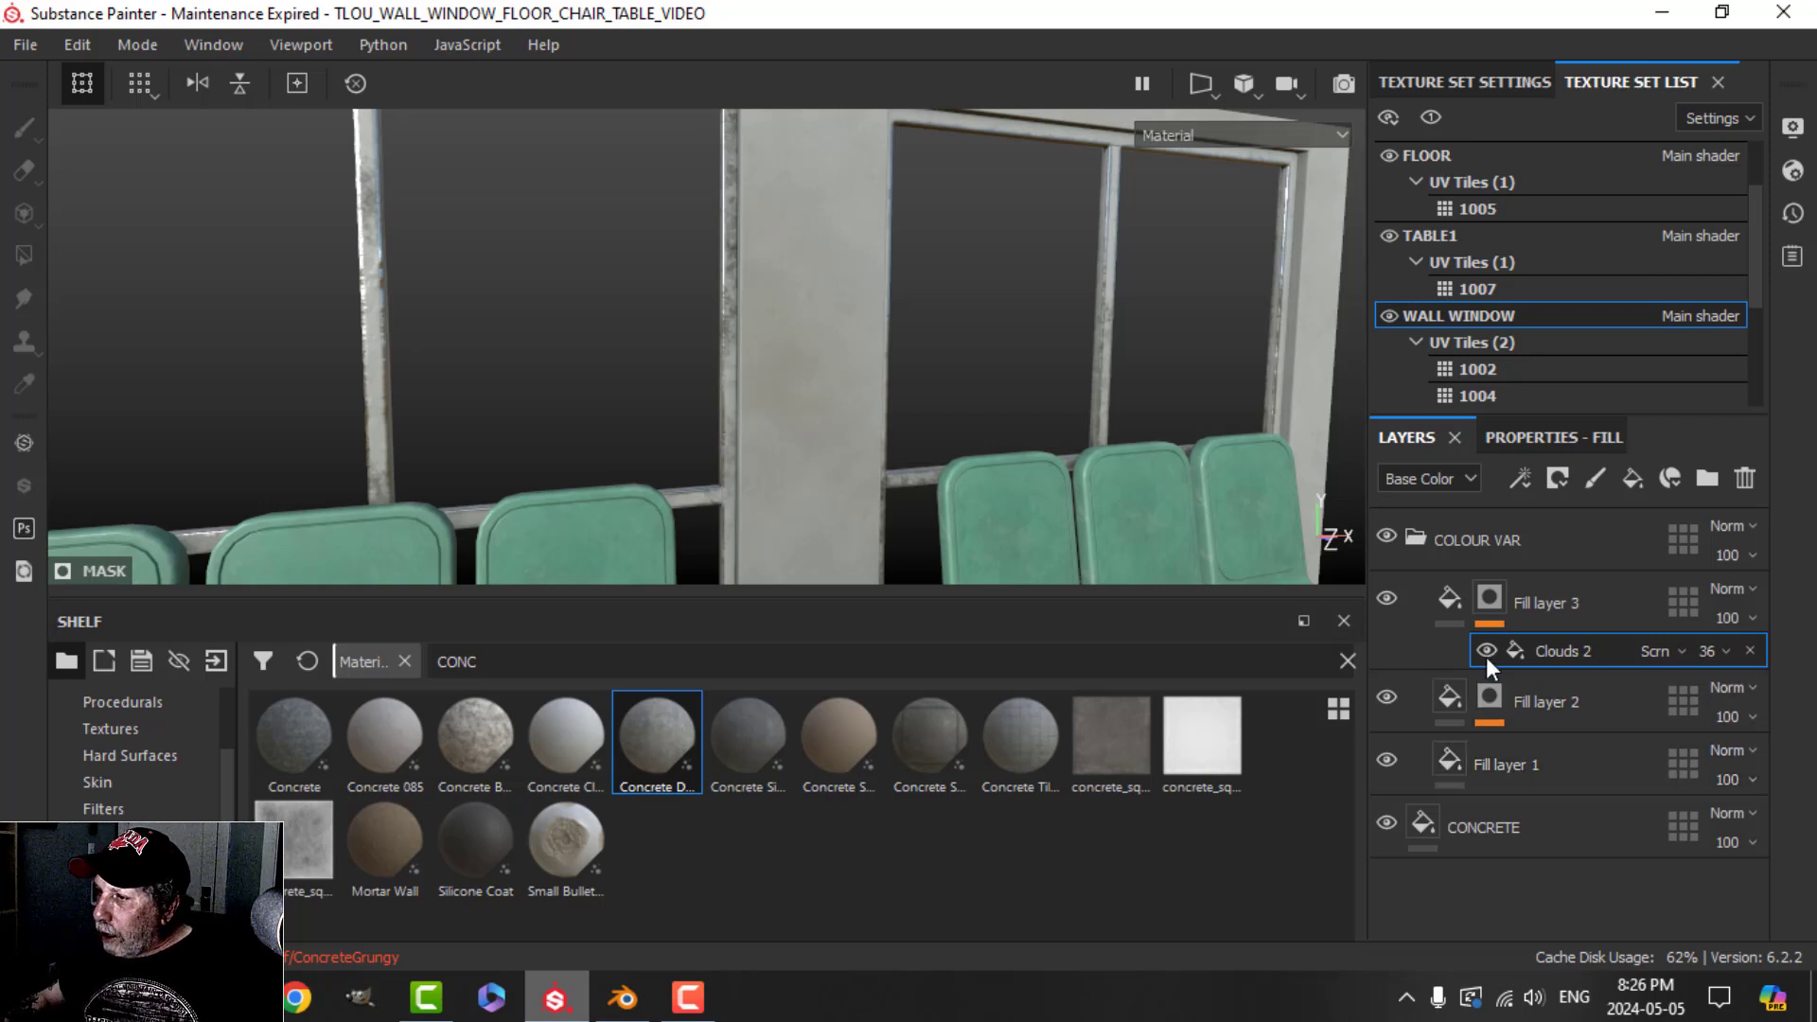
Step: Collapse the COLOUR VAR folder and add a fill layer named DIRT1 above it
{"action": "left_click", "coordinate": [1420, 533]}
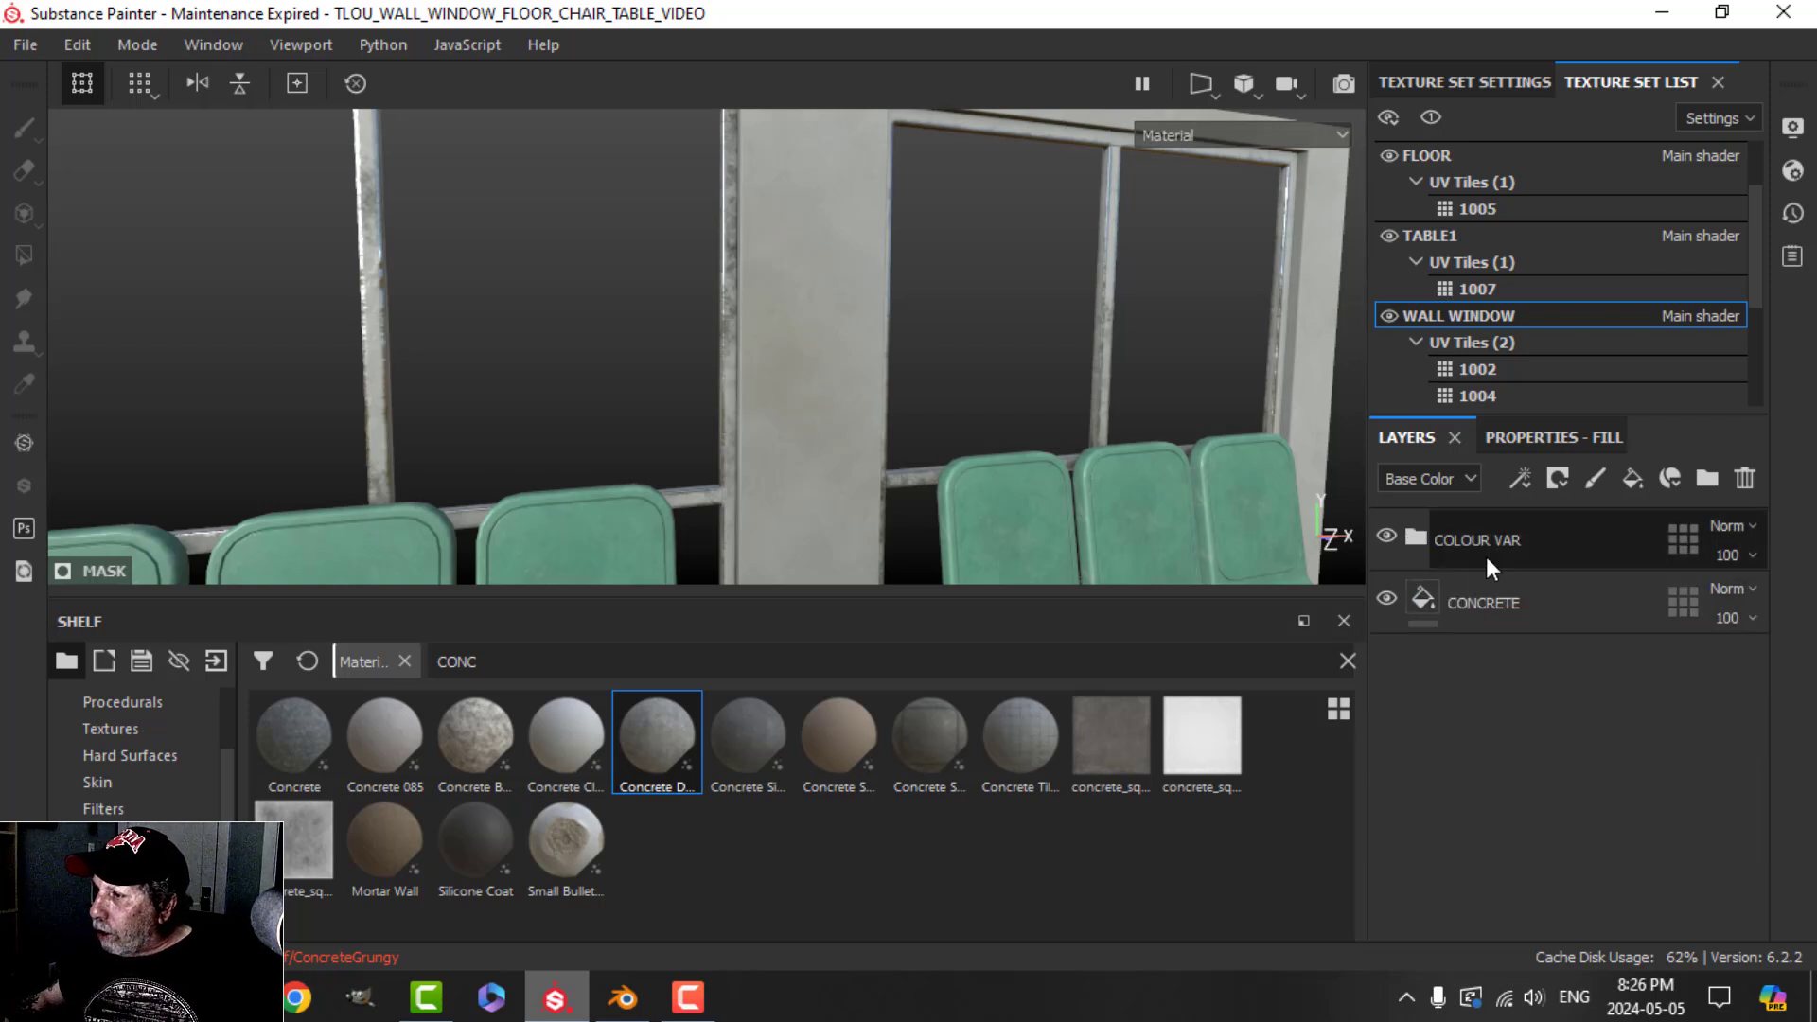
{"action": "left_click", "coordinate": [1463, 541]}
{"action": "mouse_move", "coordinate": [831, 462]}
{"action": "middle_mouse_down", "text": "alt"}
{"action": "mouse_move", "coordinate": [895, 426]}
{"action": "mouse_move", "coordinate": [632, 411]}
{"action": "mouse_move", "coordinate": [600, 385]}
{"action": "mouse_move", "coordinate": [672, 371]}
{"action": "mouse_move", "coordinate": [812, 396]}
{"action": "mouse_move", "coordinate": [499, 430]}
{"action": "mouse_move", "coordinate": [828, 440]}
{"action": "middle_mouse_up", "text": "alt"}
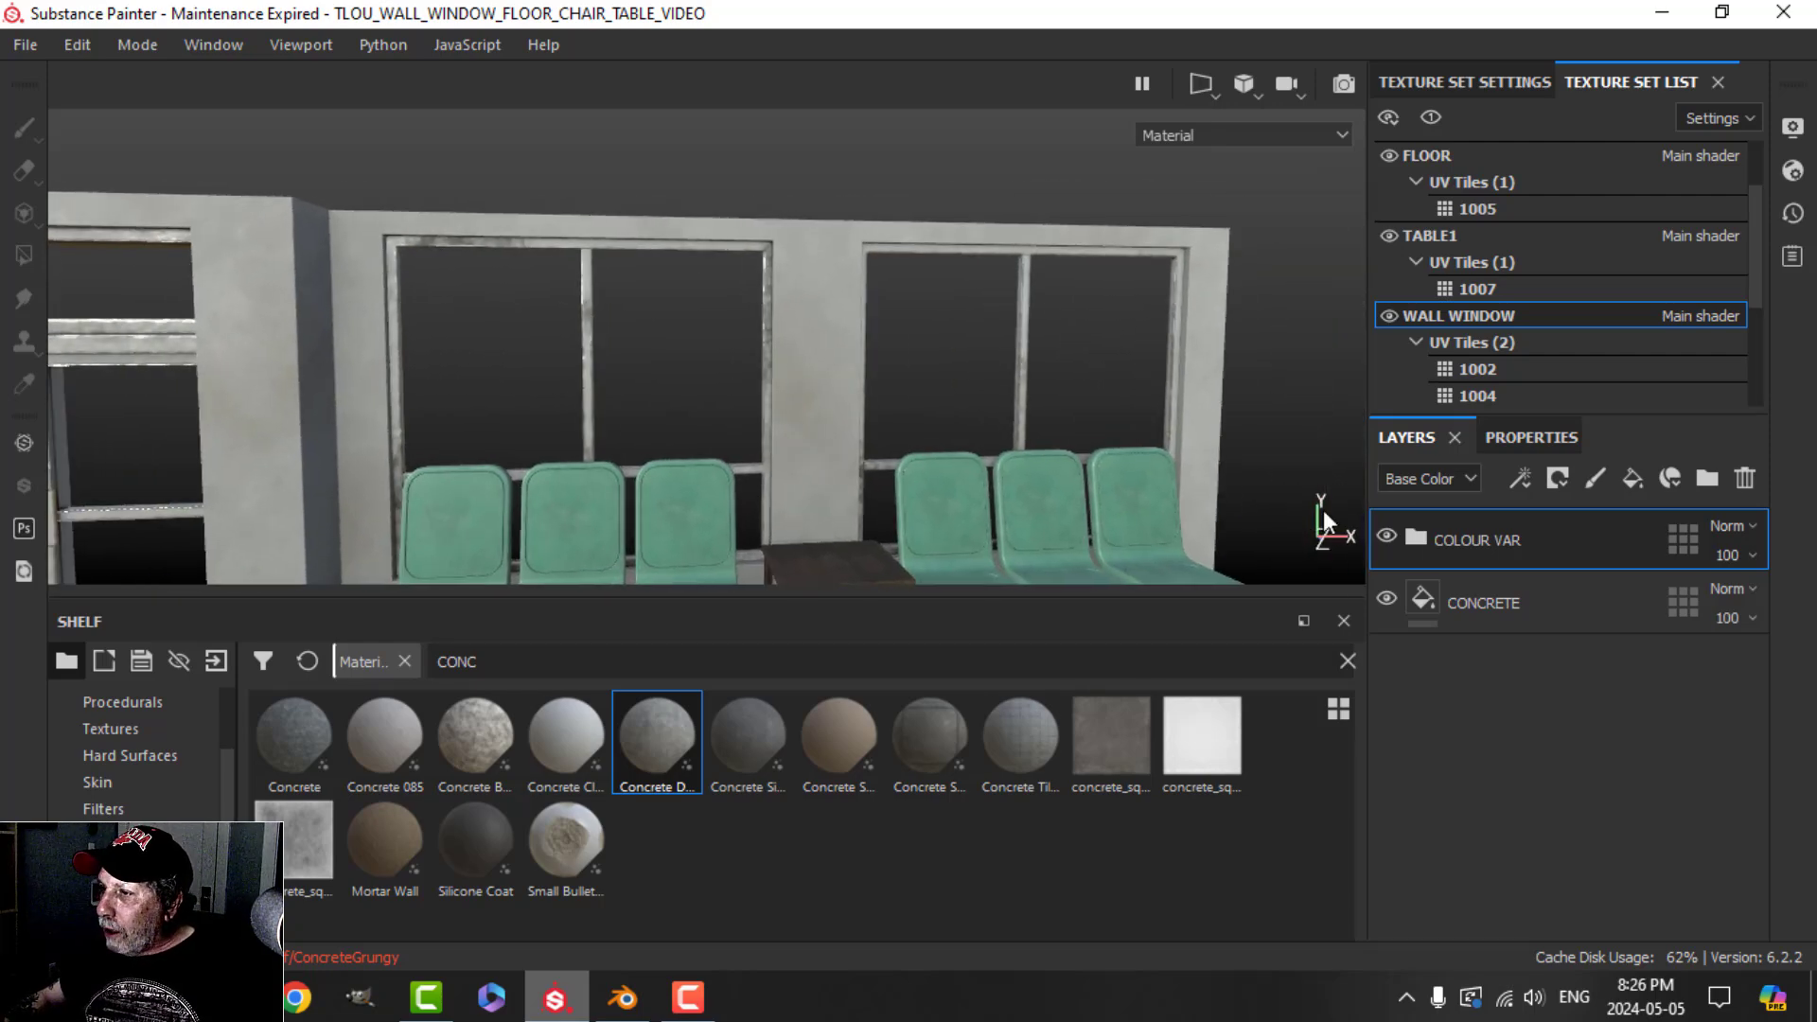
{"action": "left_click", "coordinate": [1634, 480]}
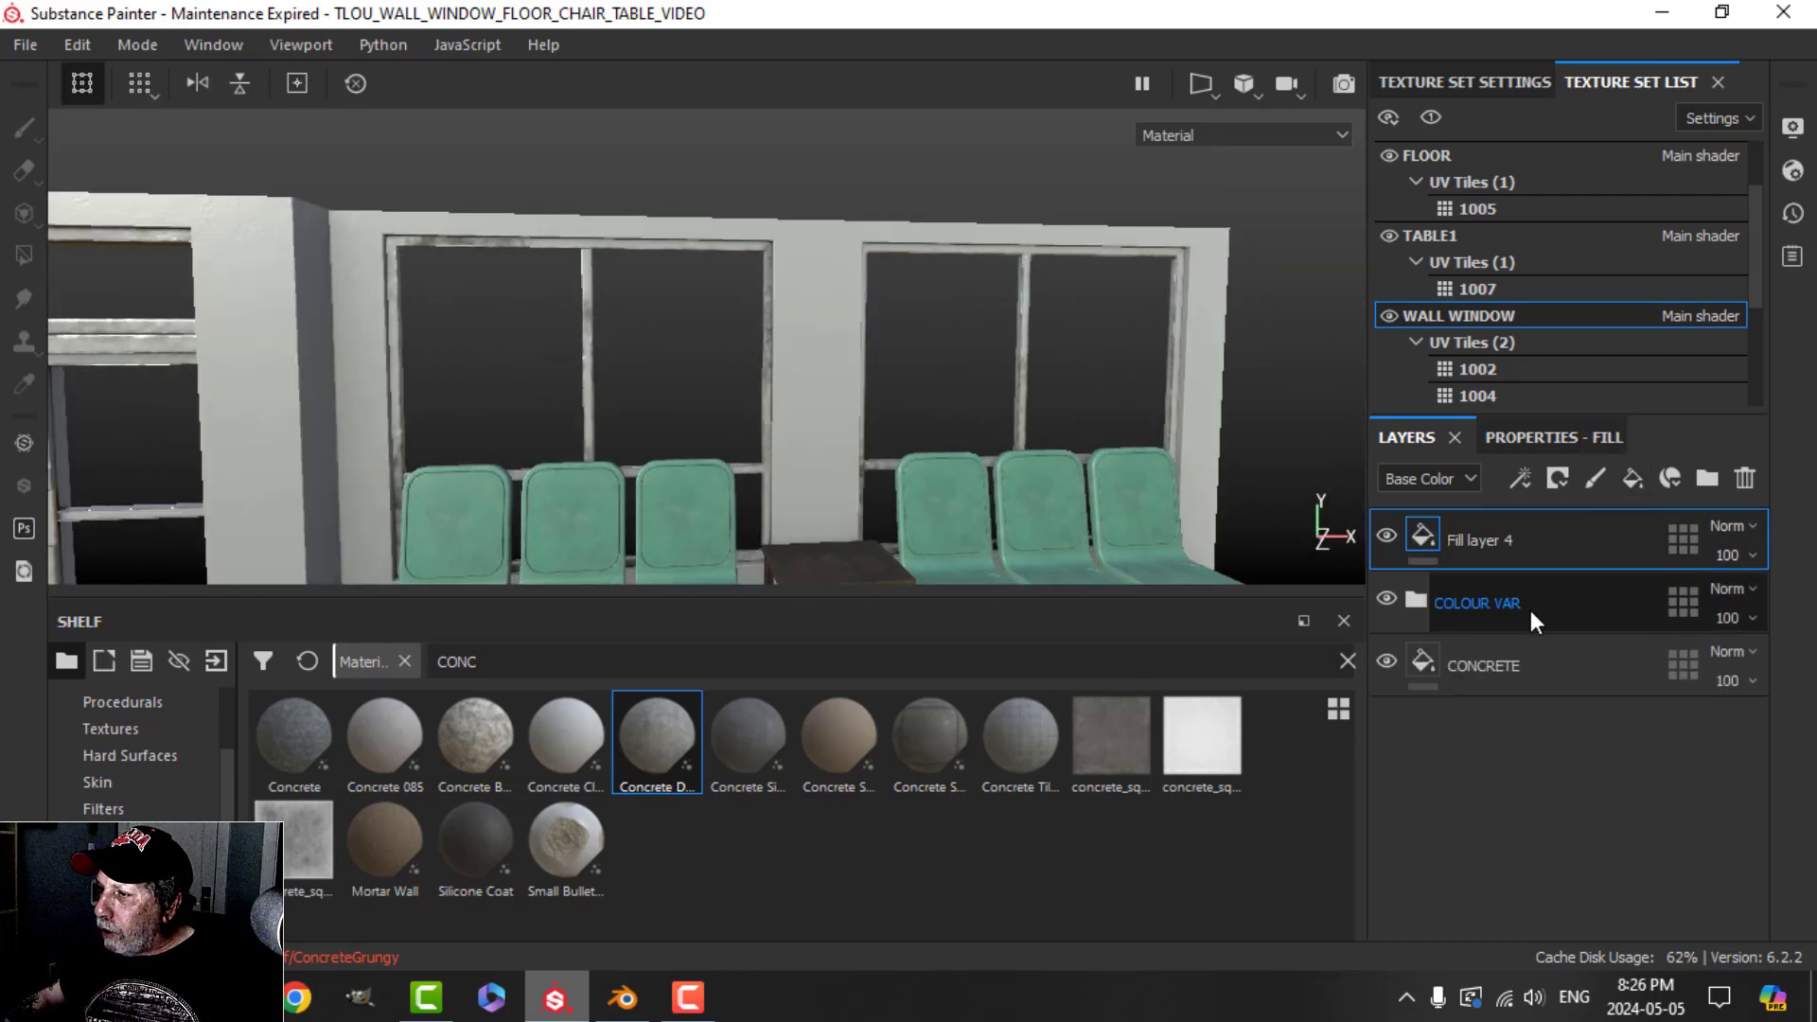
{"action": "double_click", "coordinate": [1483, 541]}
{"action": "type", "text": "DFI"}
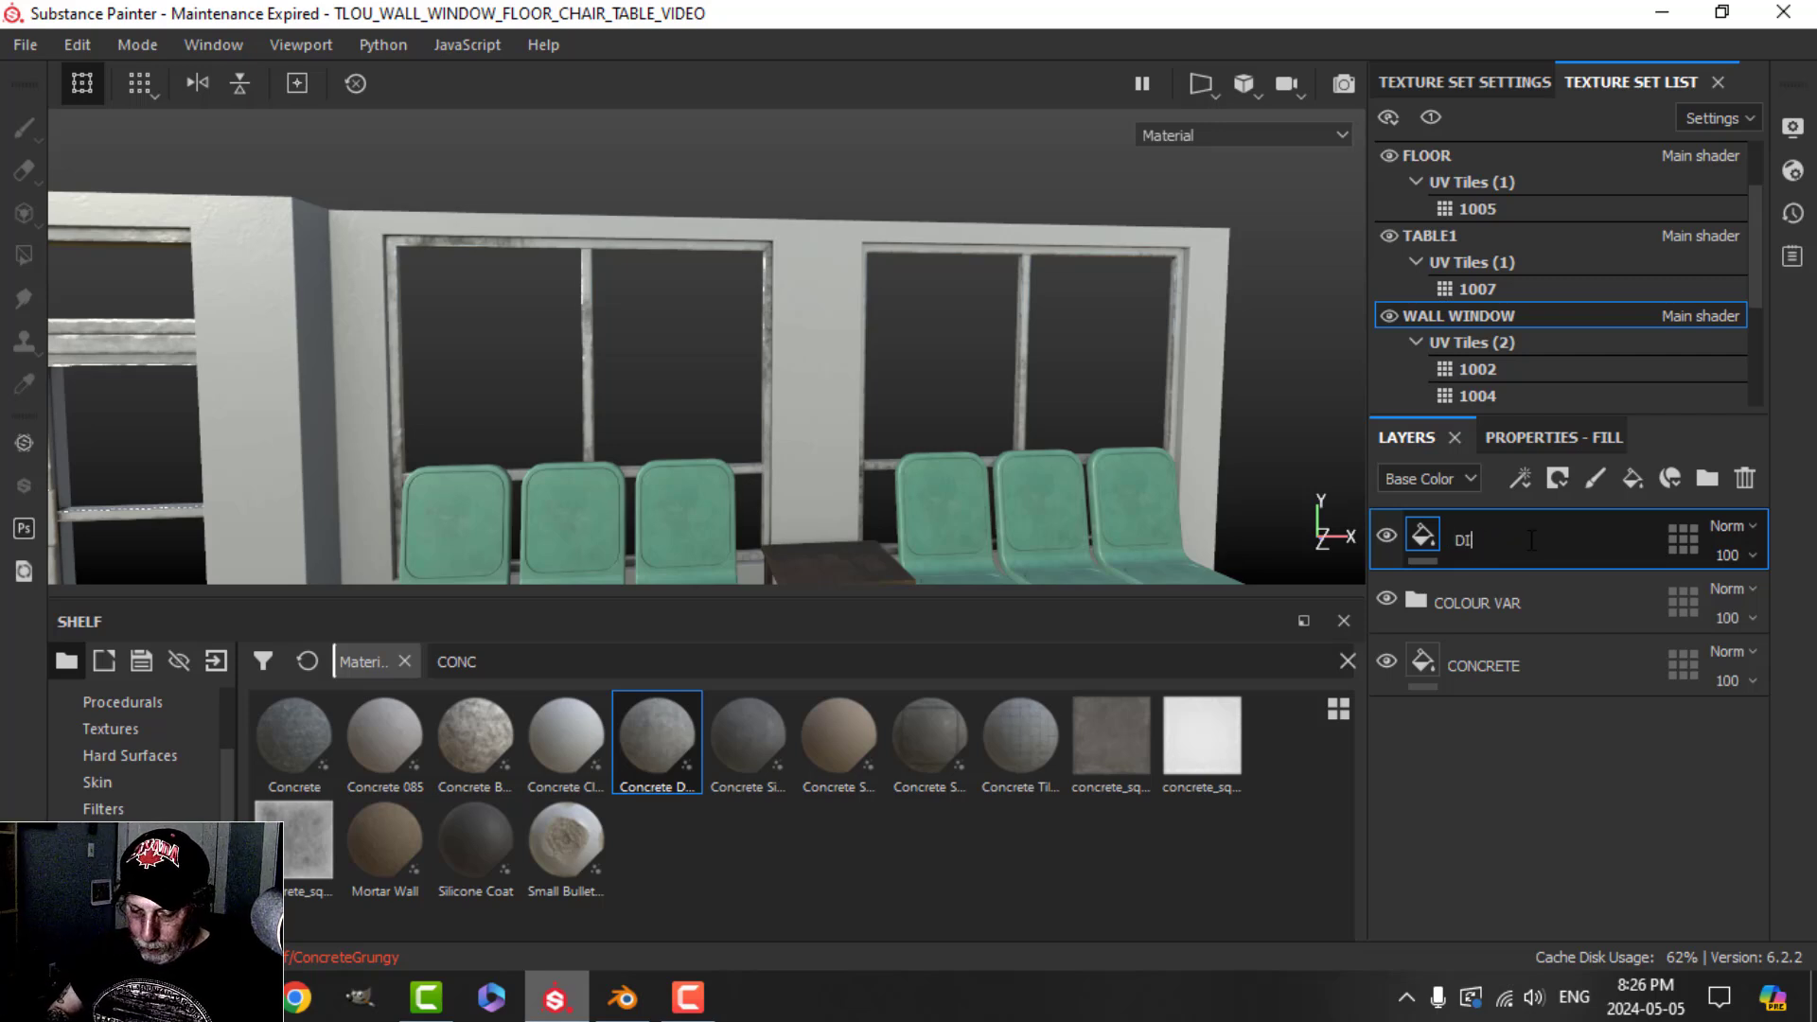
{"action": "type", "text": "RT1"}
{"action": "key", "text": "Return"}
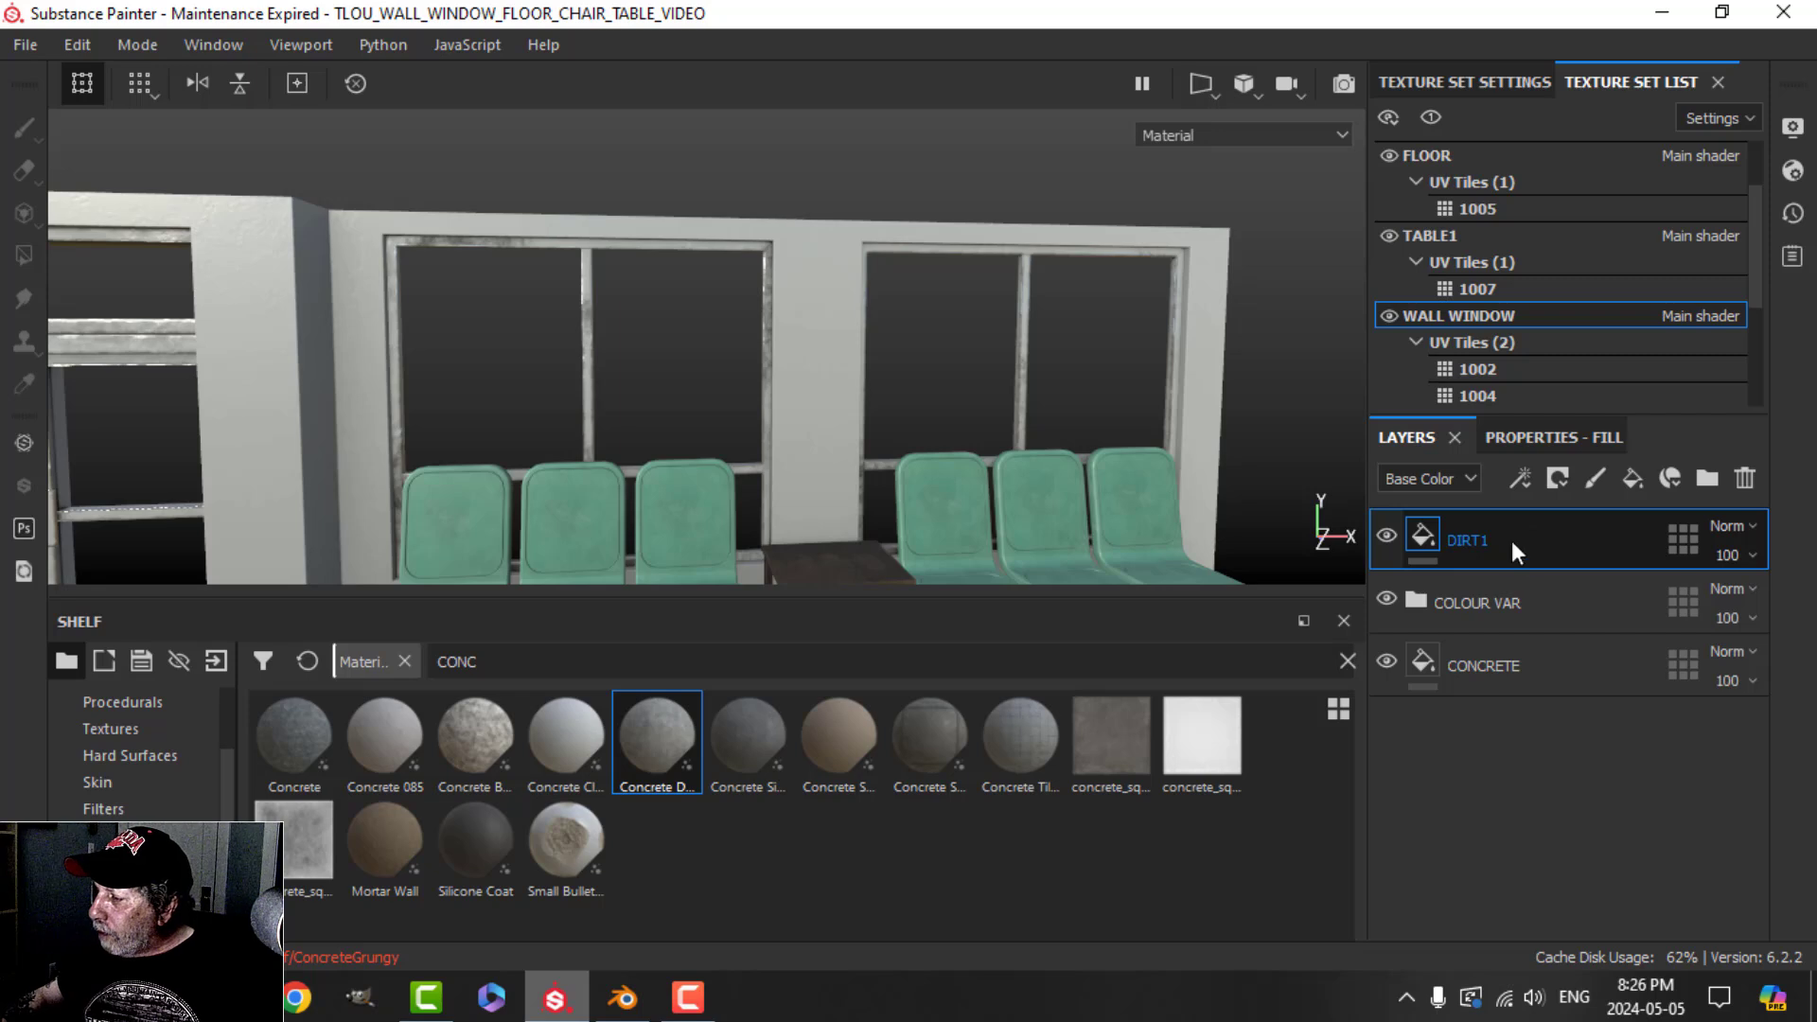
Step: Limit the DIRT1 fill to the color channel and set its base color to a dark brown
{"action": "left_click", "coordinate": [1520, 441]}
{"action": "left_click", "coordinate": [1440, 602]}
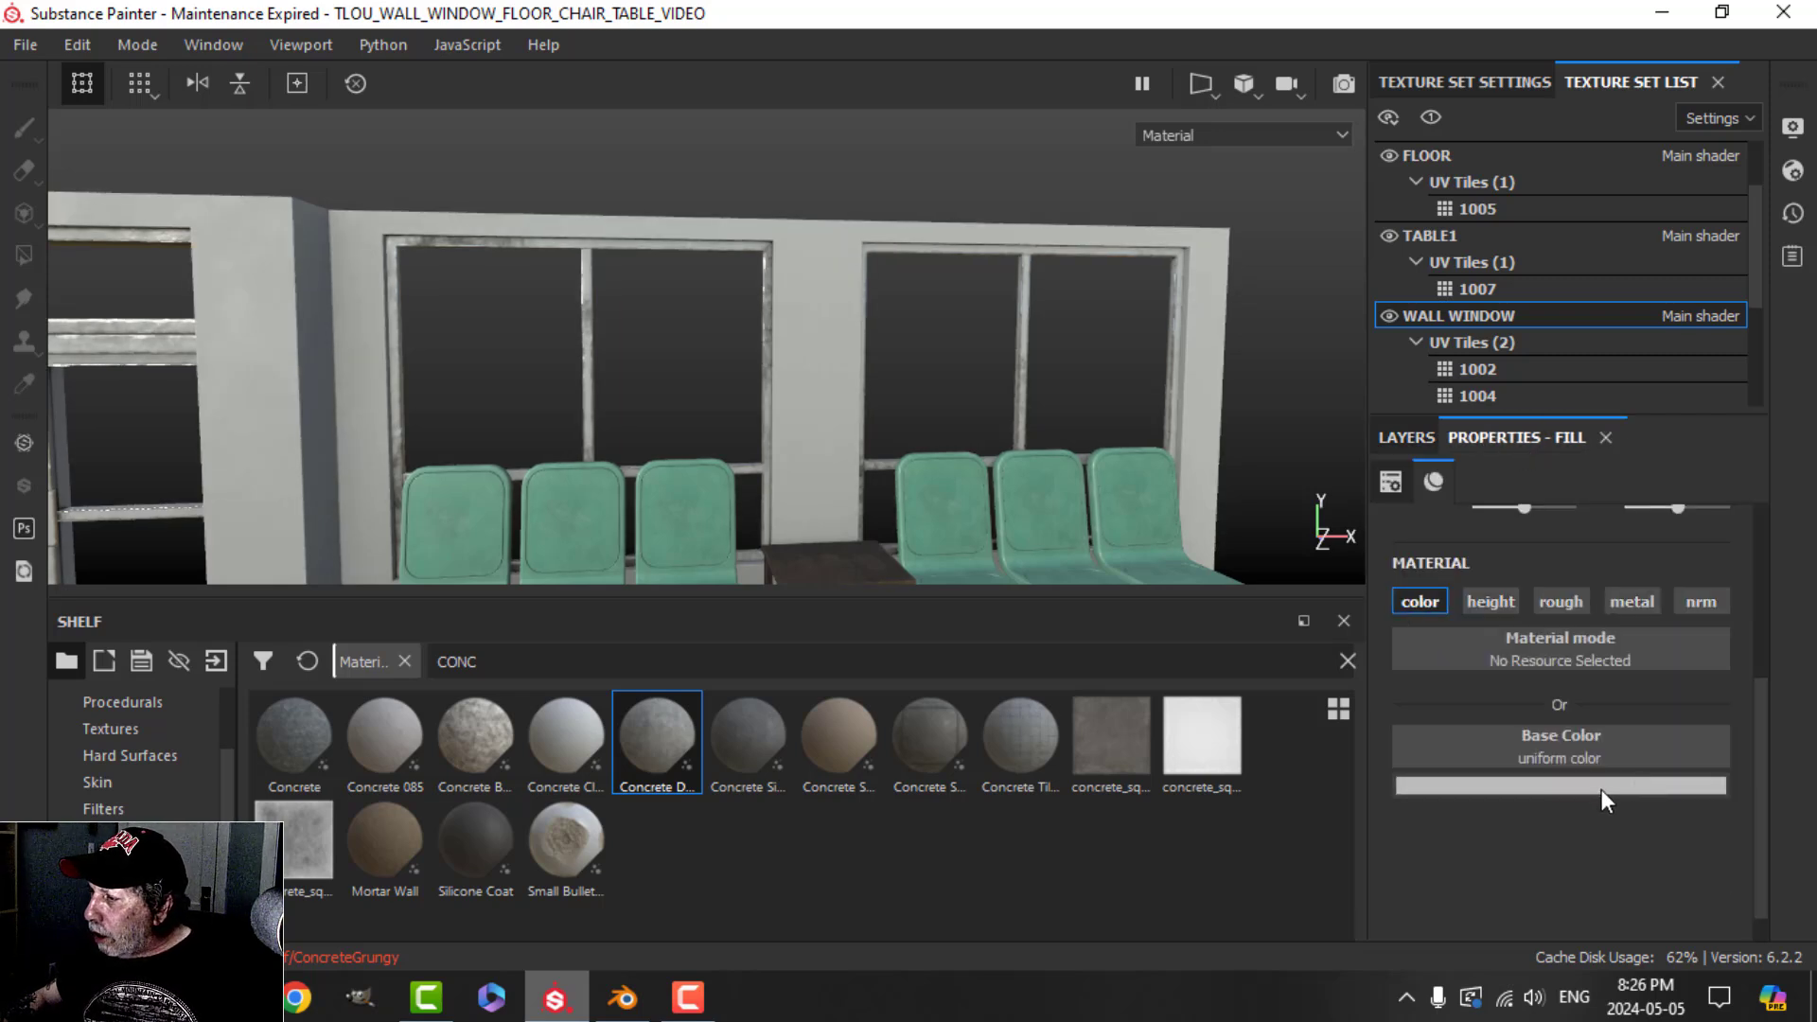
{"action": "left_click", "coordinate": [1577, 781]}
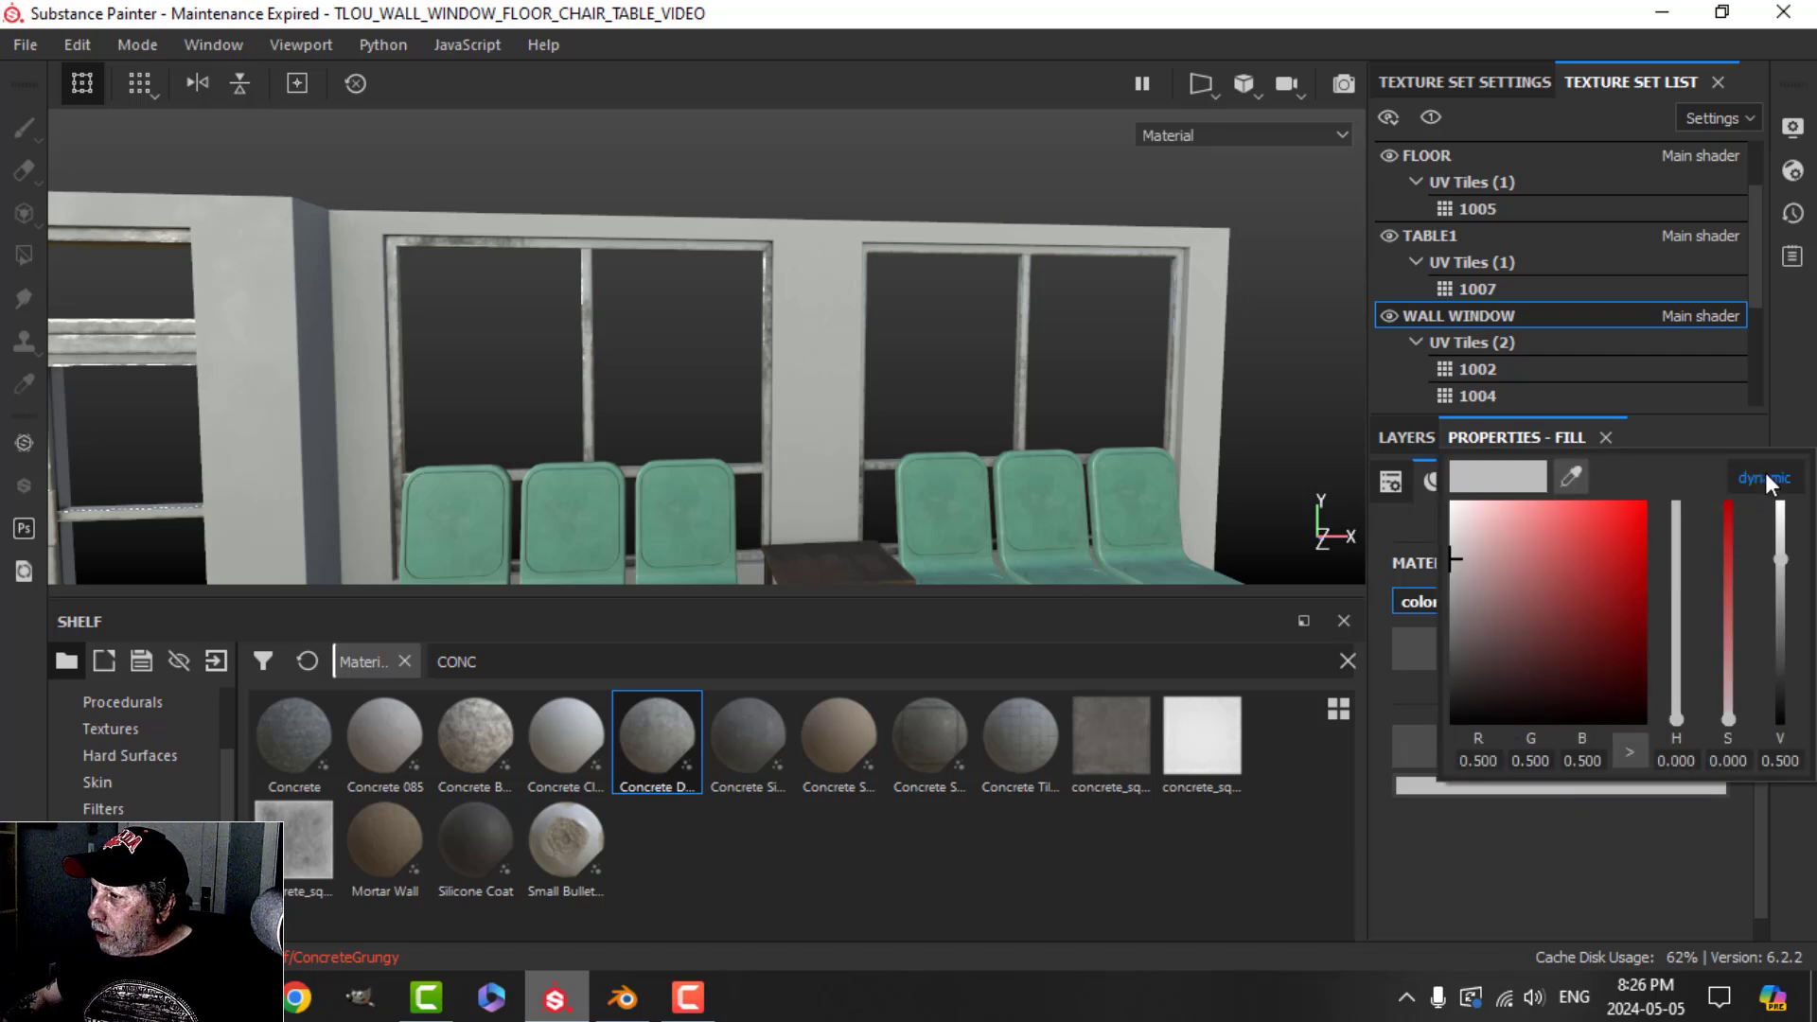
{"action": "left_click", "coordinate": [1672, 710]}
{"action": "left_click_drag", "start_coordinate": [1671, 708], "coordinate": [1673, 701]}
{"action": "left_click_drag", "start_coordinate": [1554, 636], "coordinate": [1611, 668]}
Step: Give the DIRT1 layer a black mask
{"action": "left_click", "coordinate": [1404, 438]}
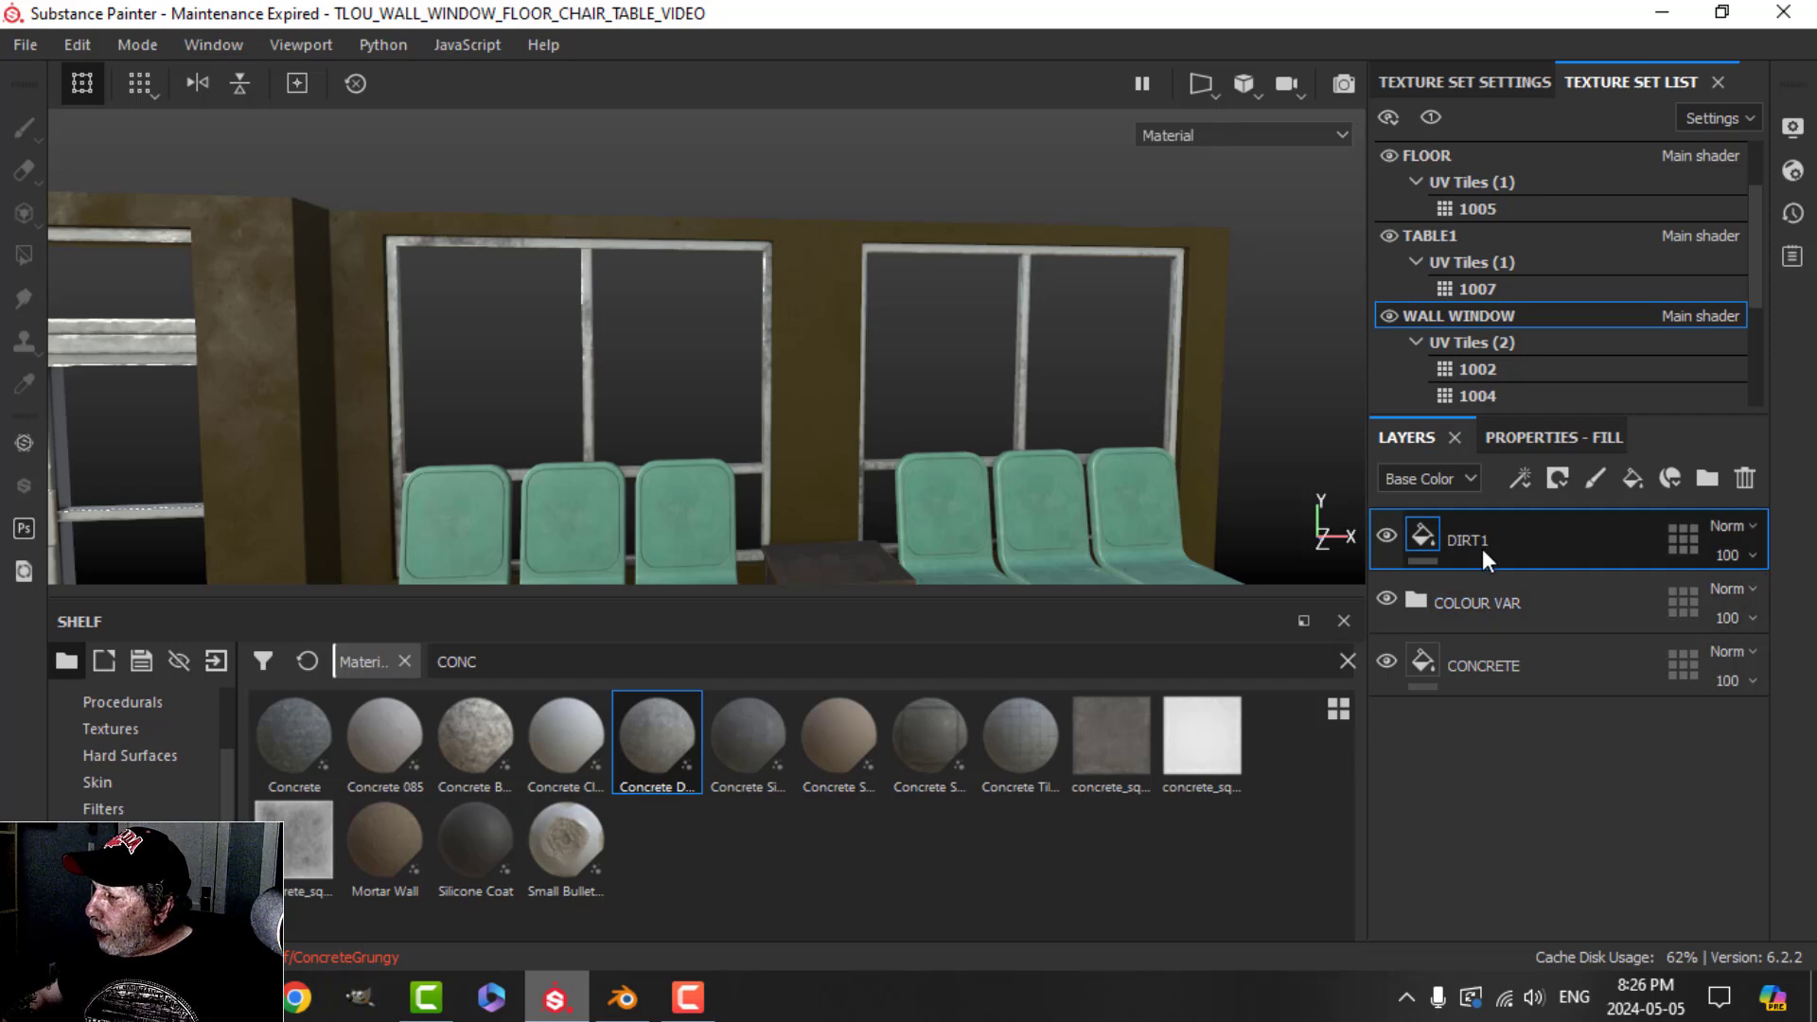
{"action": "left_click", "coordinate": [1558, 478]}
{"action": "left_click", "coordinate": [1563, 540]}
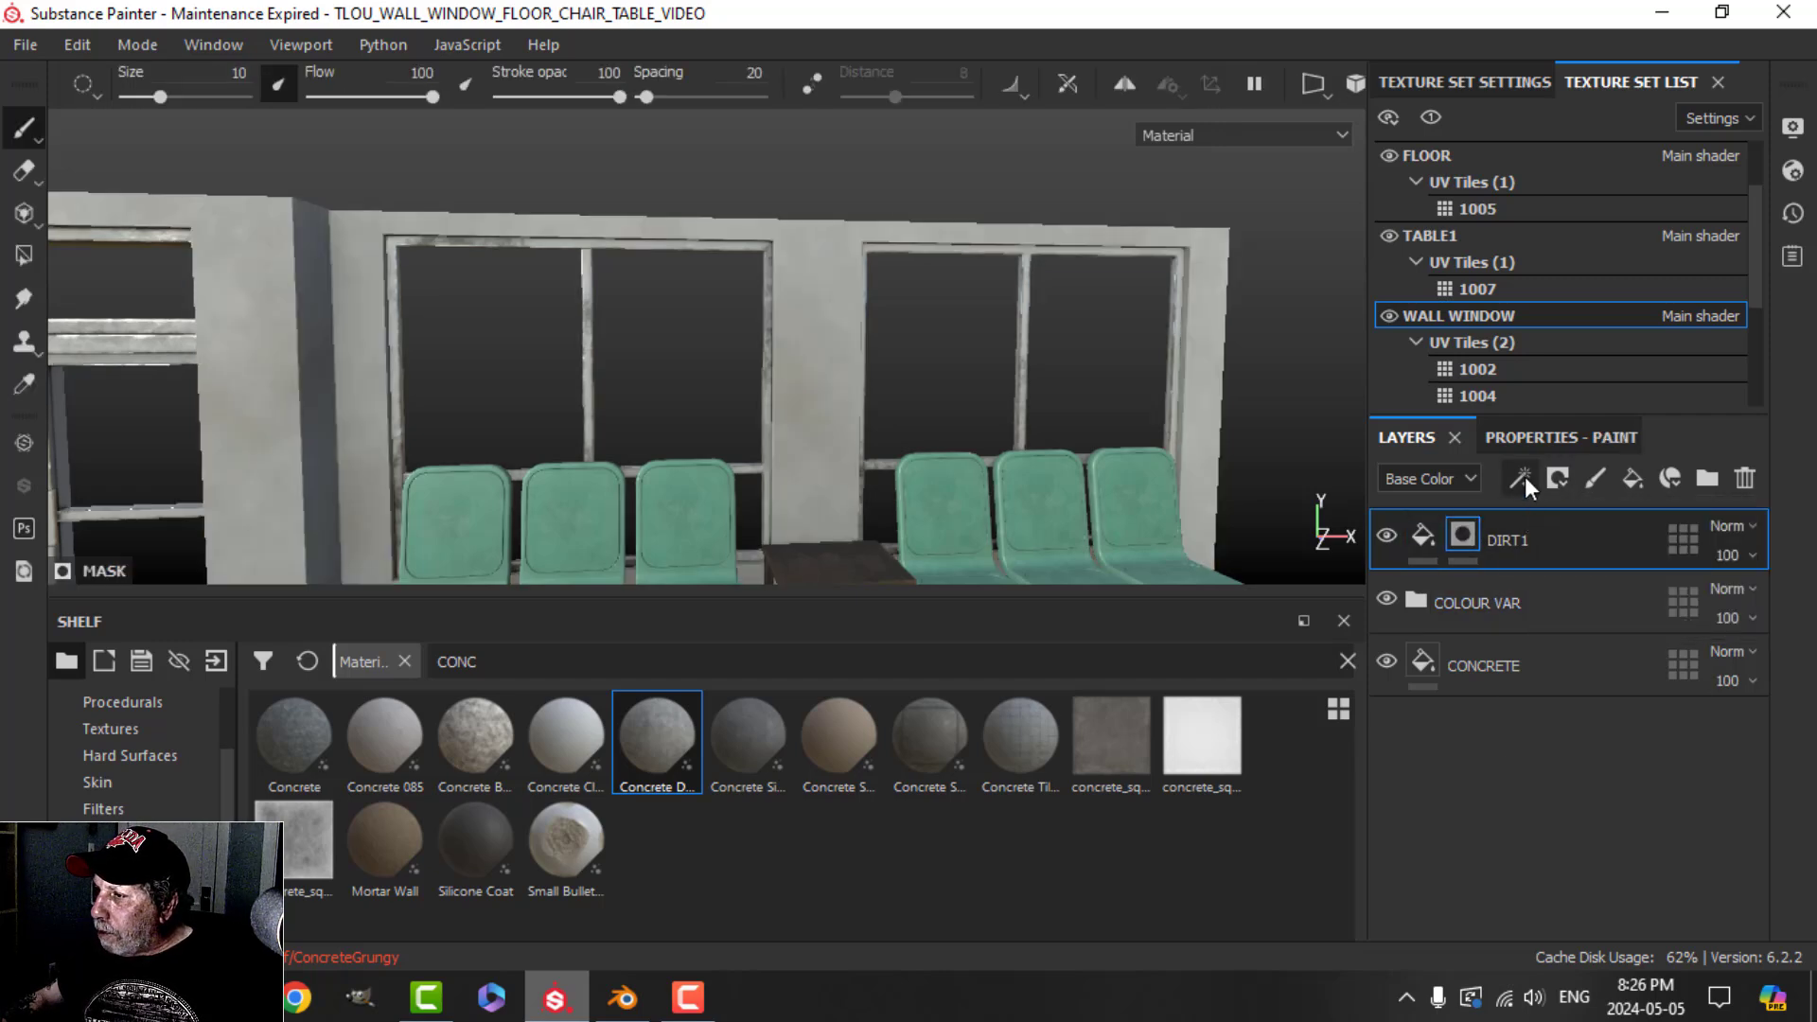
{"action": "left_click", "coordinate": [1521, 478]}
{"action": "left_click", "coordinate": [1565, 568]}
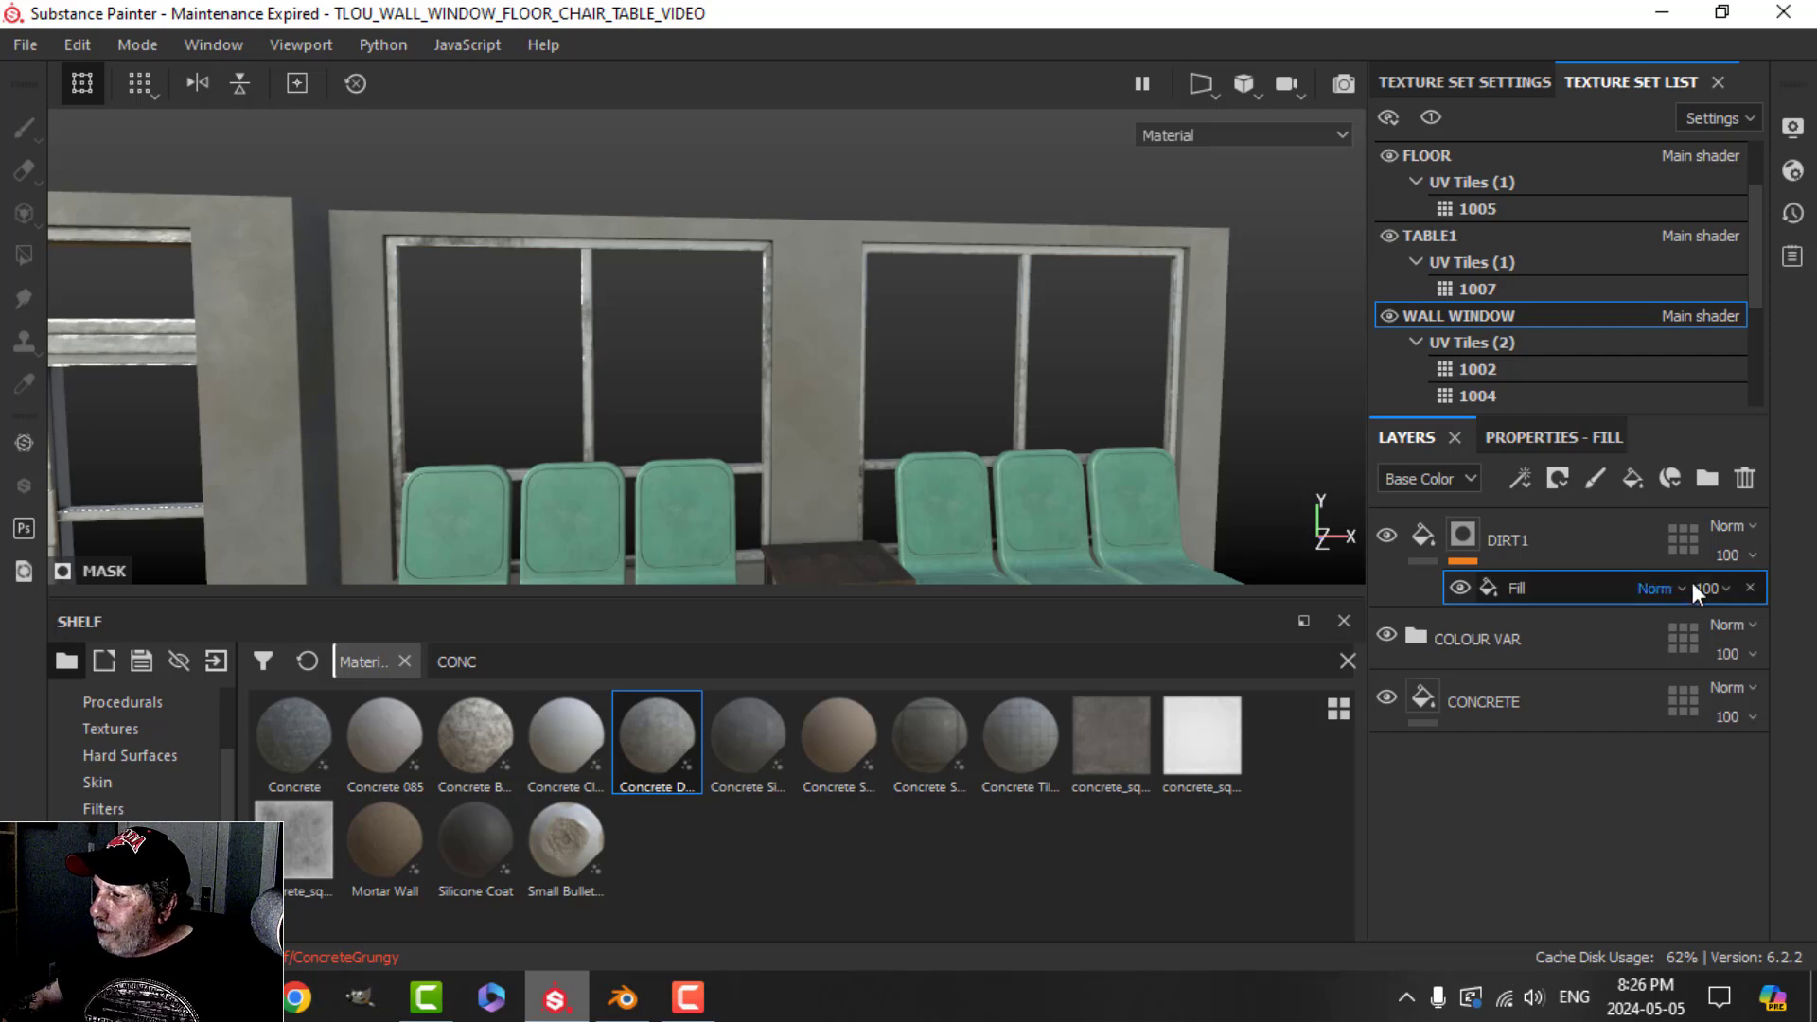
{"action": "left_click", "coordinate": [1752, 588]}
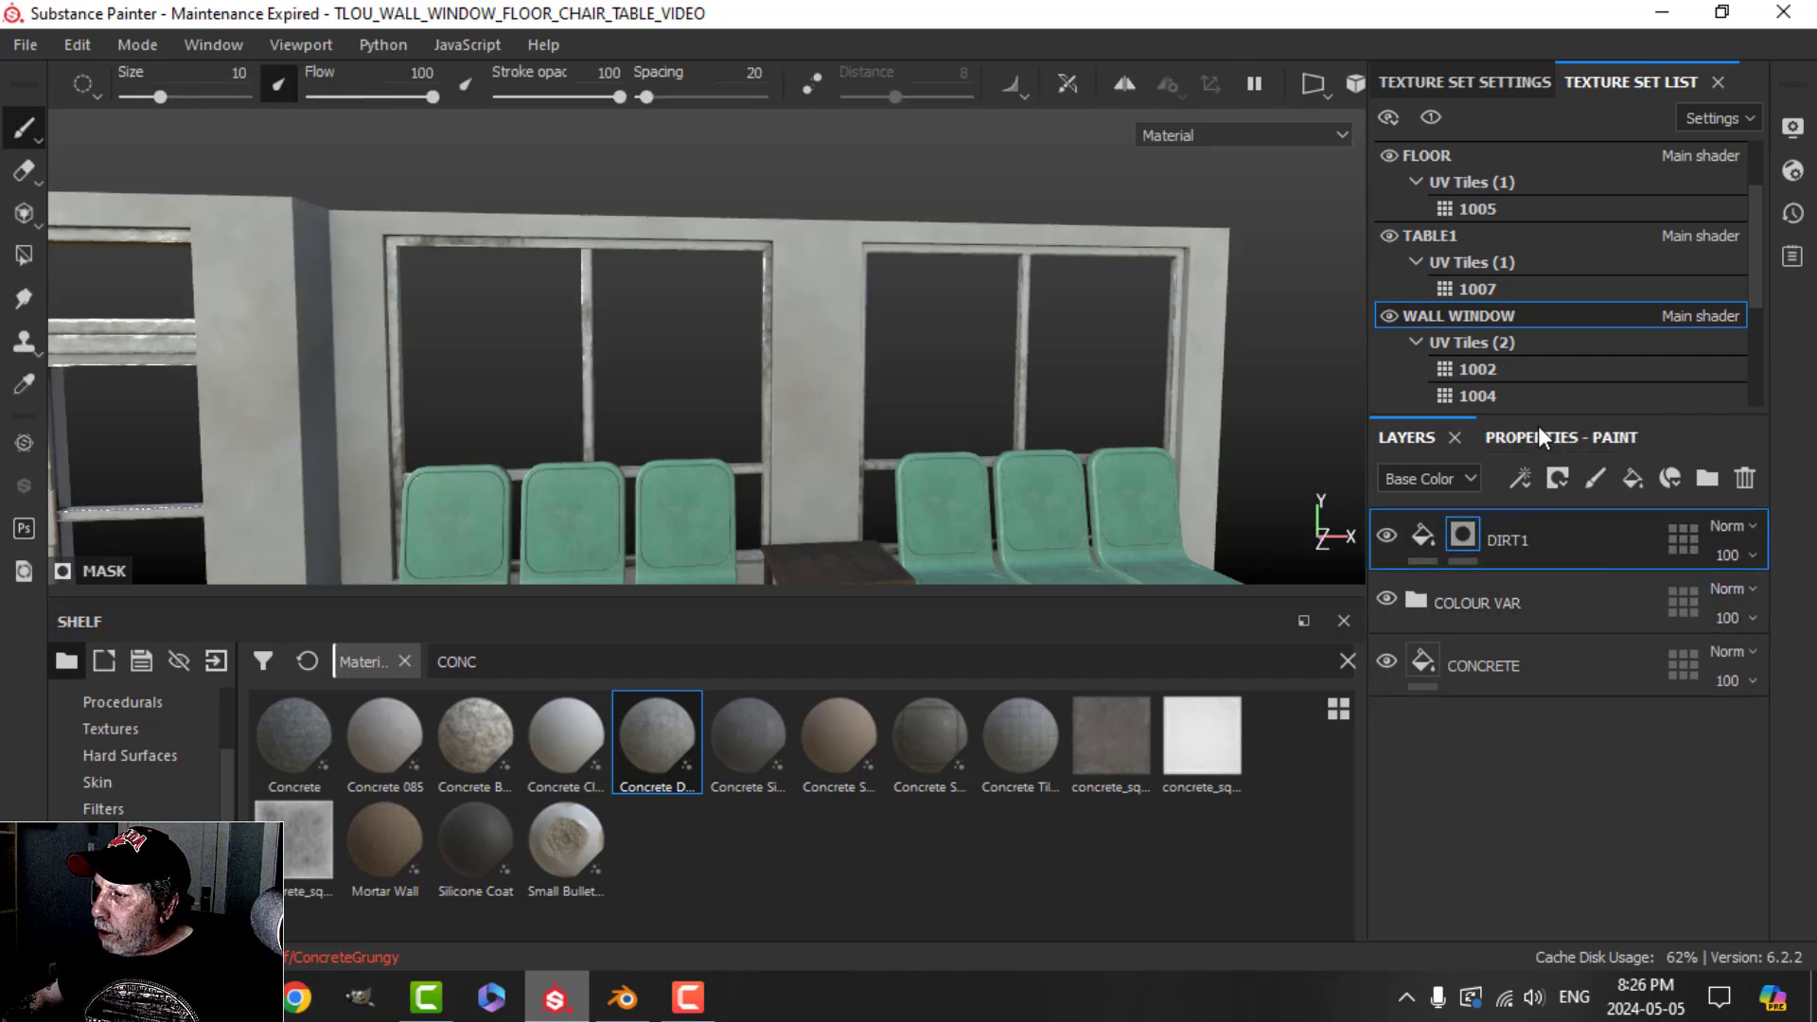
Step: Add a generator to DIRT1's mask and assign the Dirt generator to it
{"action": "left_click", "coordinate": [1520, 480]}
{"action": "left_click", "coordinate": [1570, 508]}
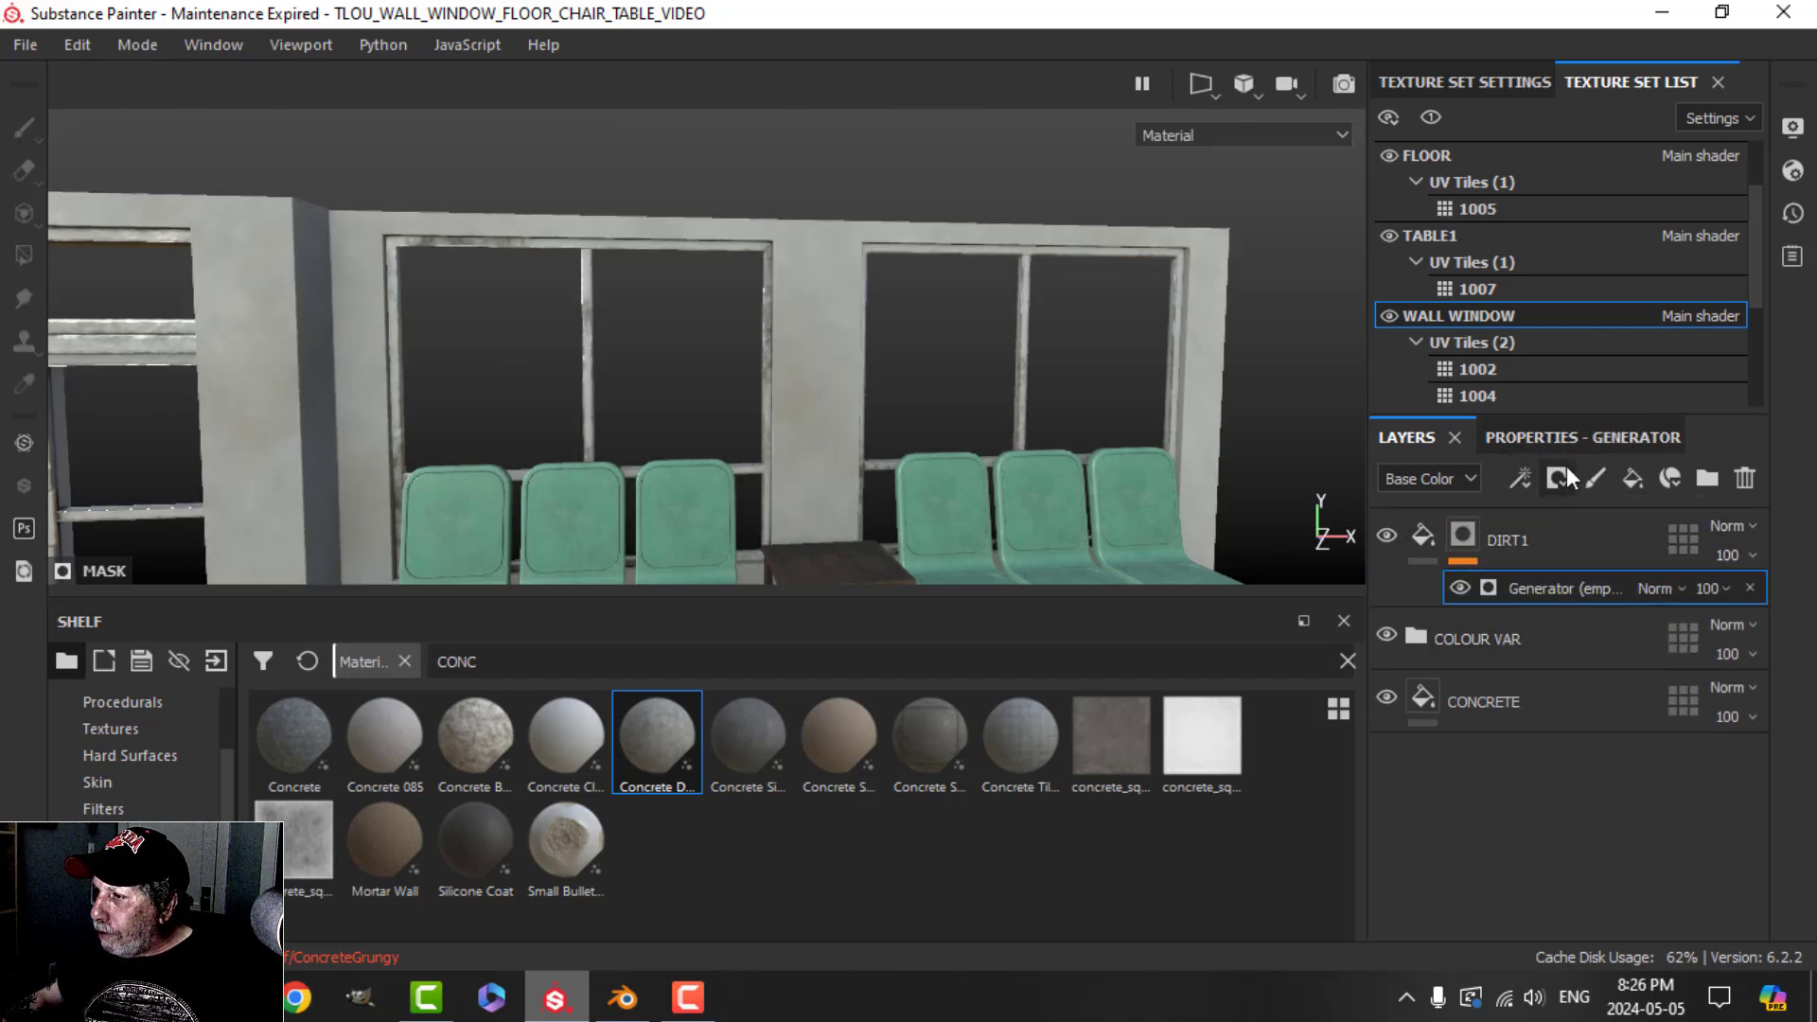
{"action": "left_click", "coordinate": [1575, 526]}
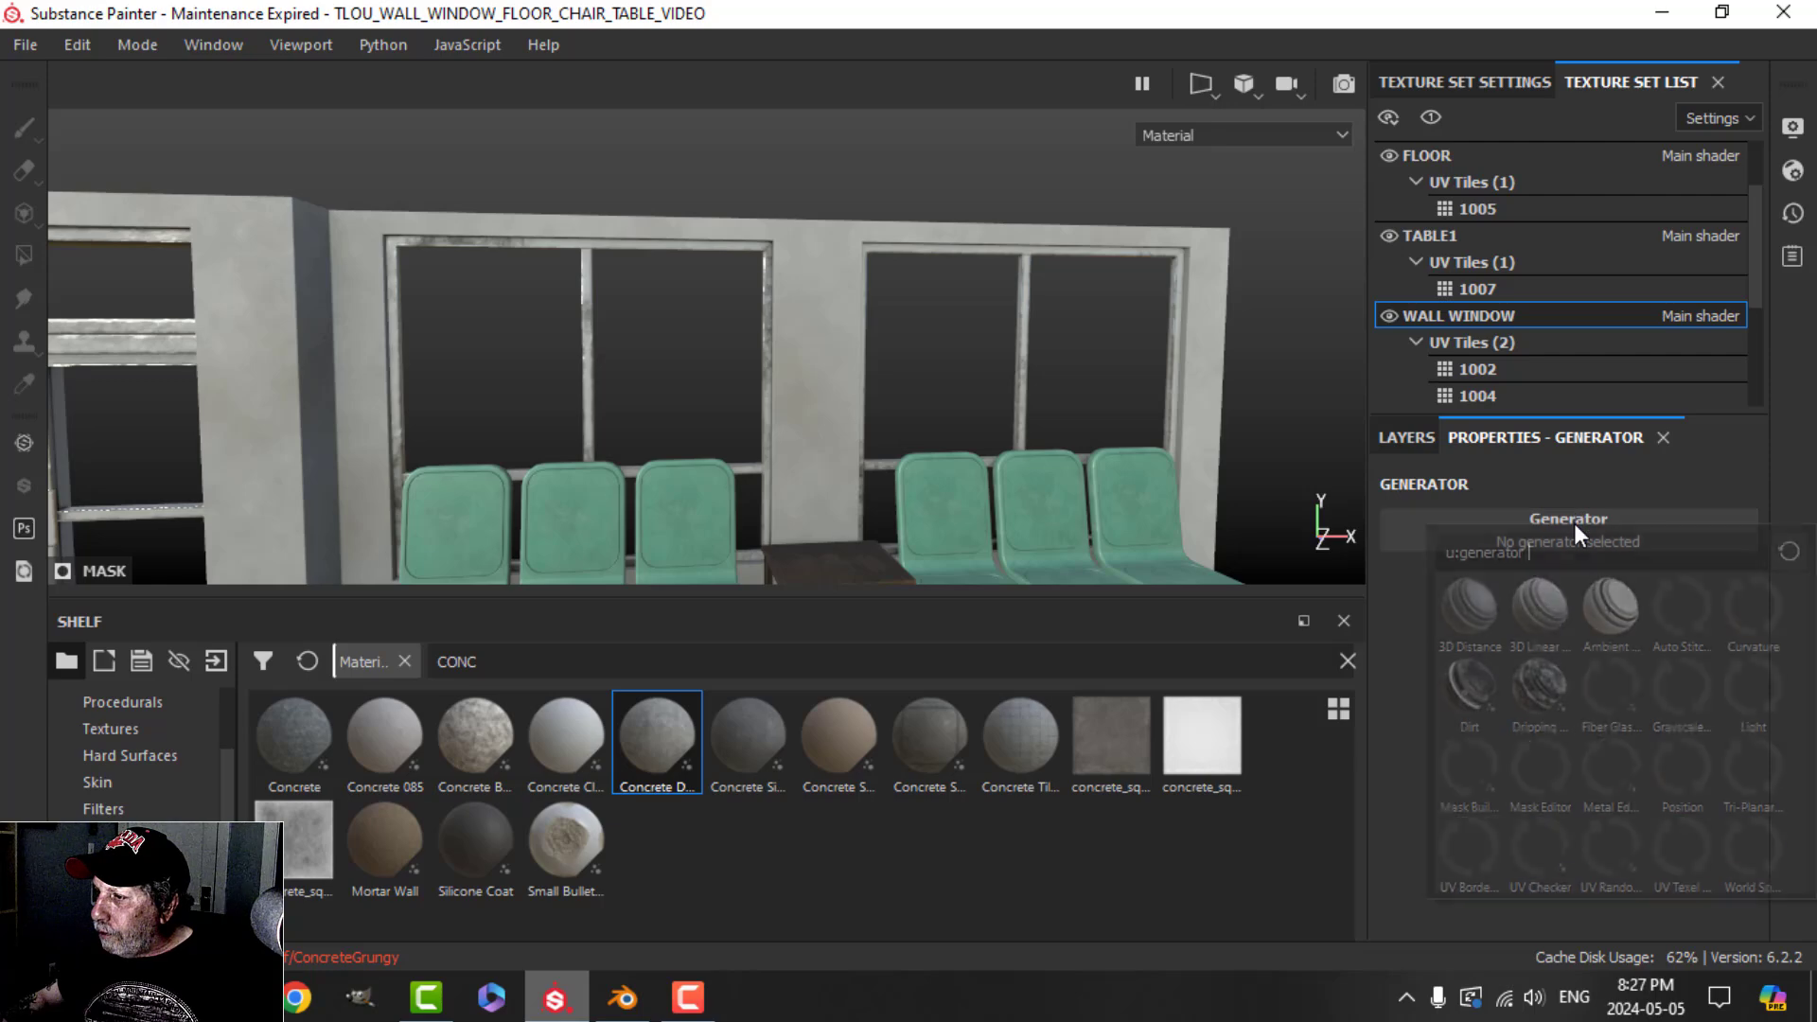
{"action": "left_click", "coordinate": [1468, 688]}
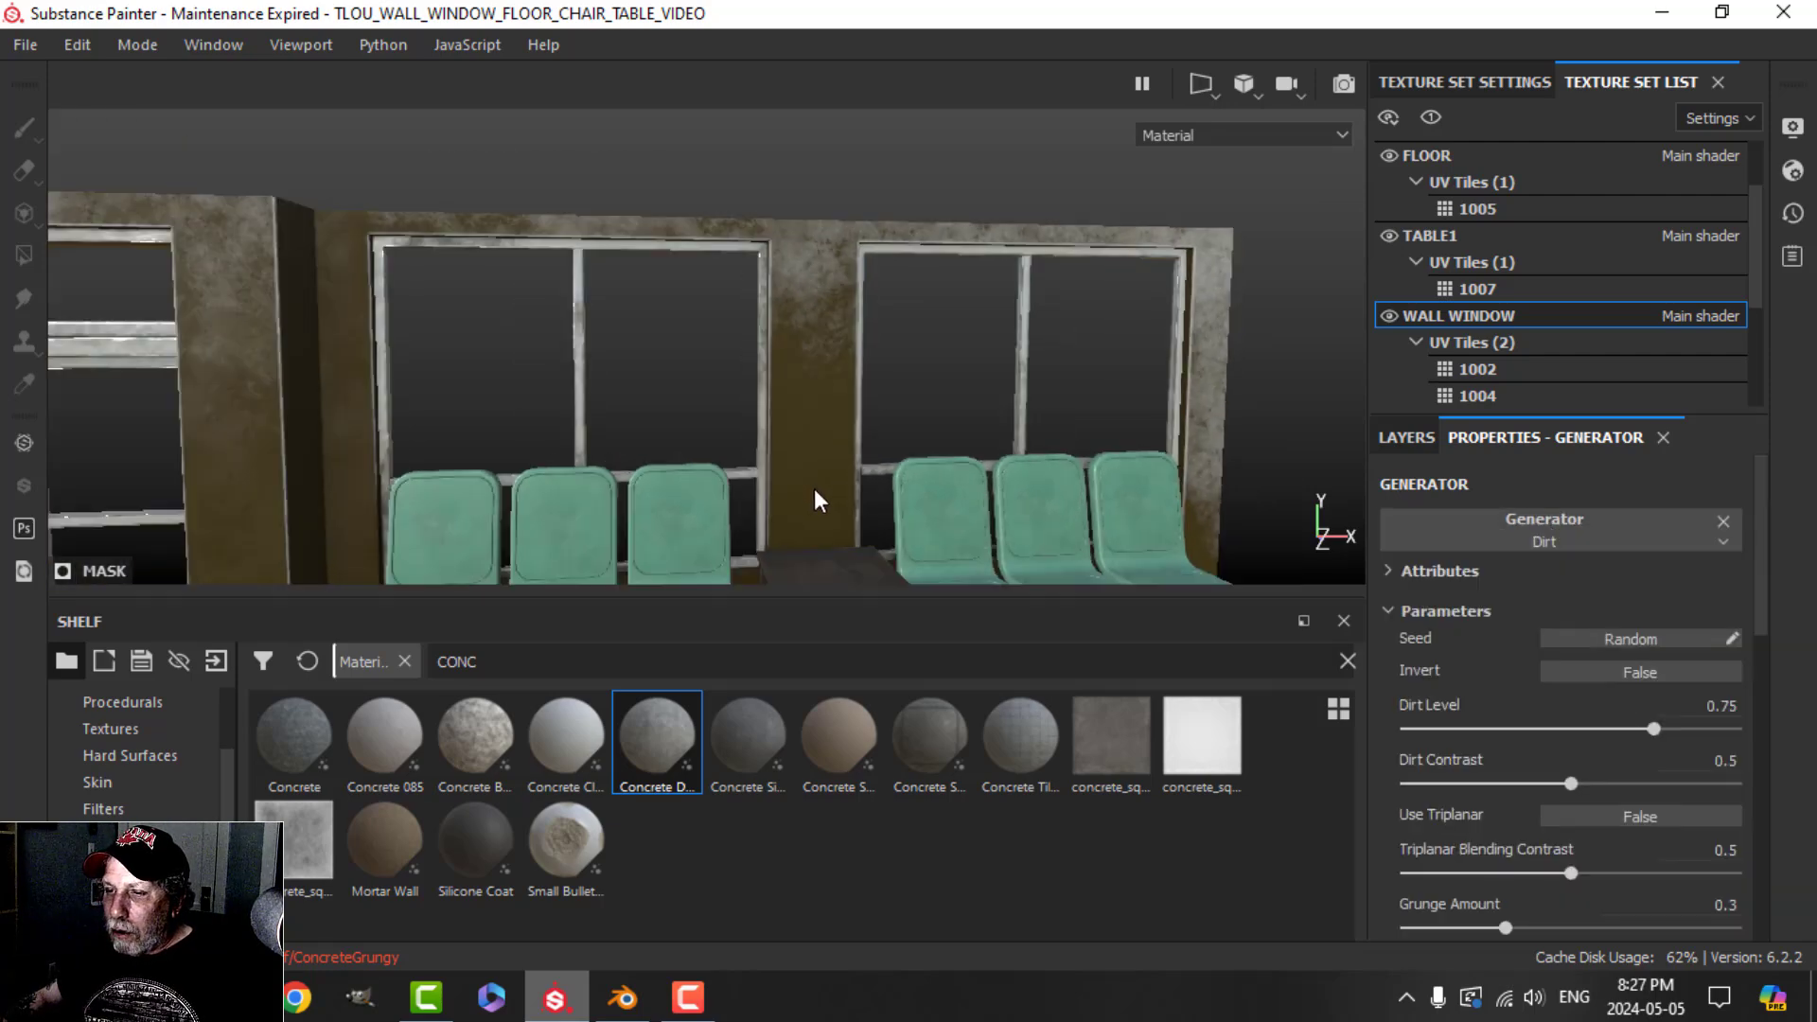
Step: Set the Dirt Level of DIRT1's mask generator to 0.25
{"action": "scroll", "coordinate": [814, 488], "scroll_direction": "down", "scroll_amount": 2}
{"action": "middle_click_drag", "start_coordinate": [814, 488], "coordinate": [961, 423], "text": "alt"}
{"action": "left_click_drag", "start_coordinate": [962, 422], "coordinate": [944, 432], "text": "alt"}
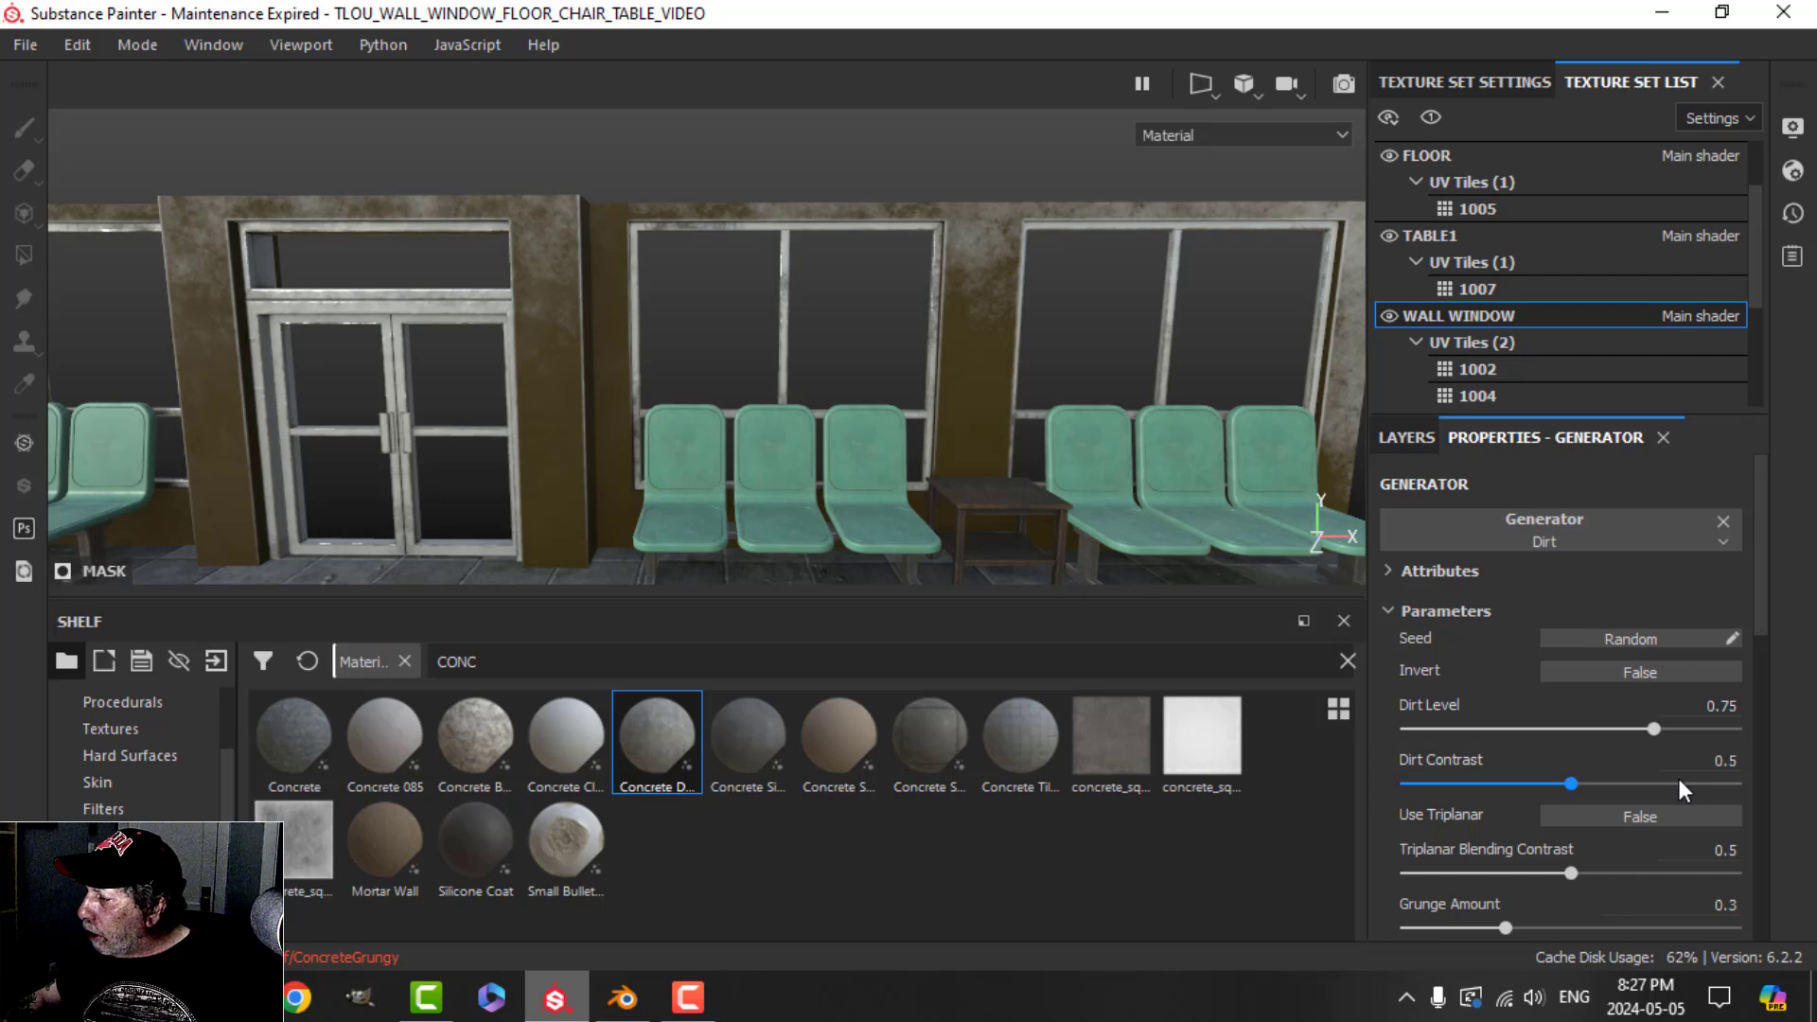
{"action": "left_click", "coordinate": [1694, 706]}
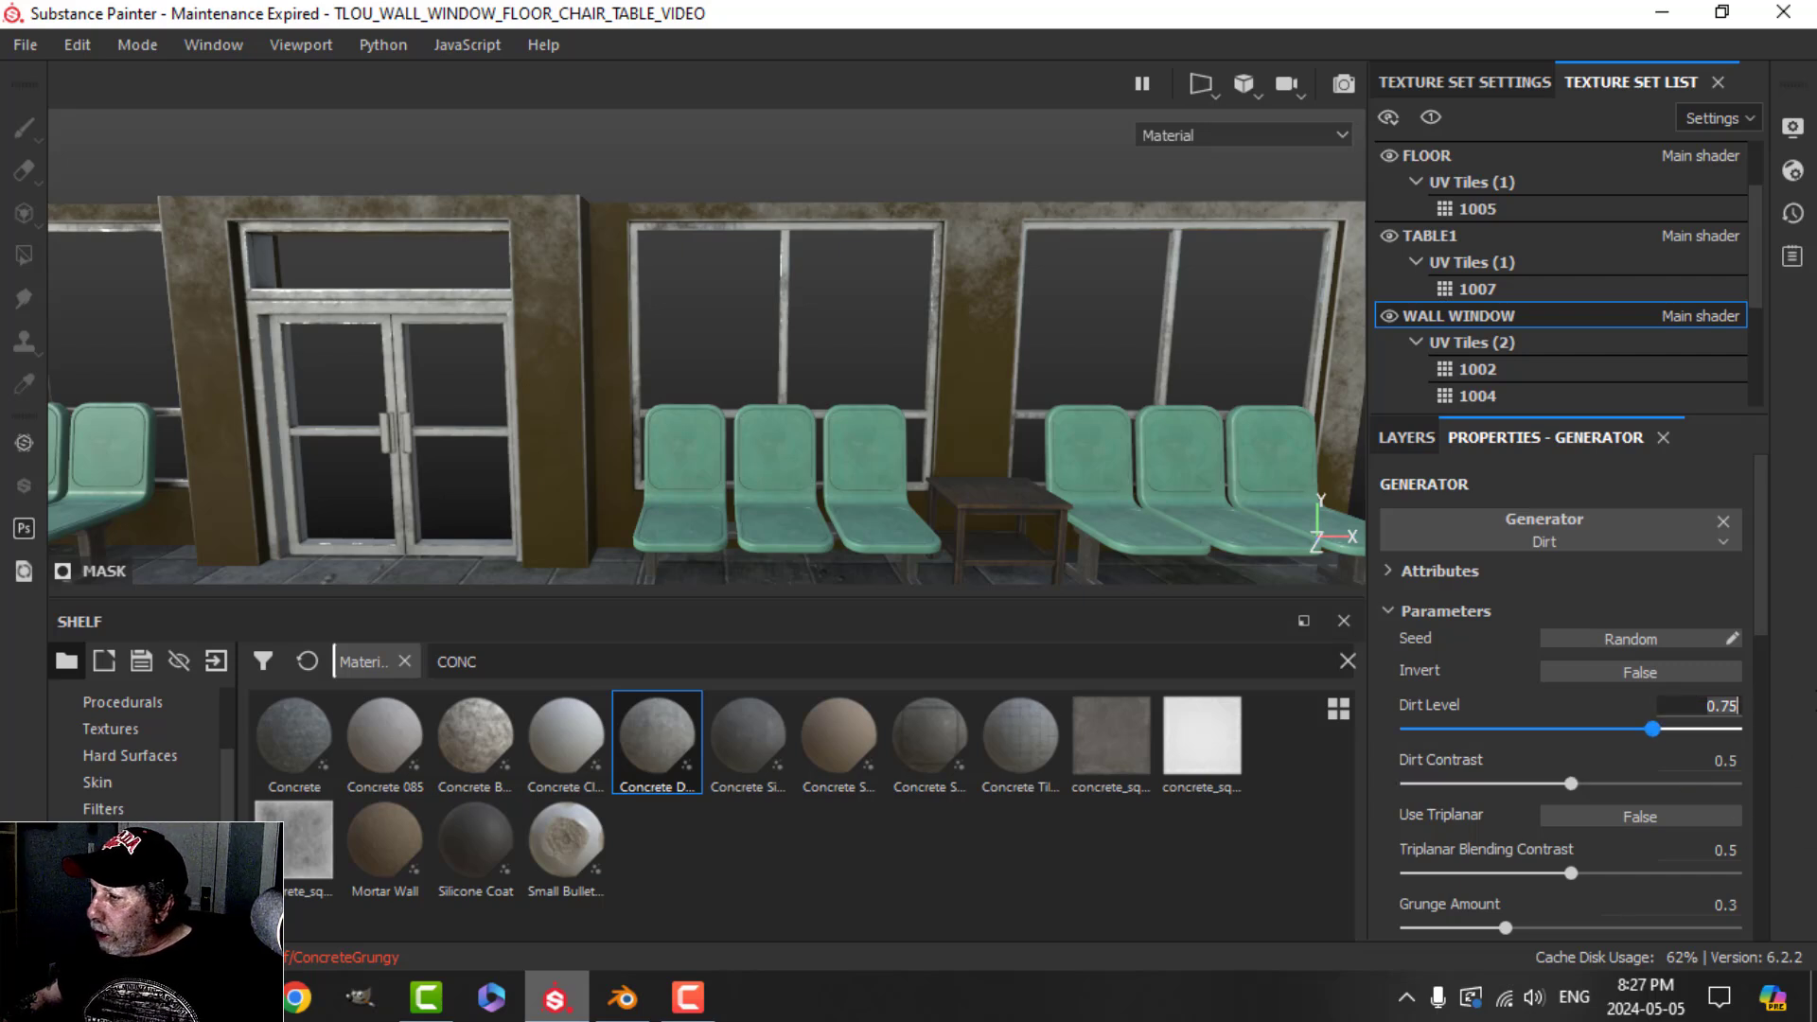
{"action": "key", "text": "BackSpace"}
{"action": "key", "text": "BackSpace"}
{"action": "key", "text": "BackSpace"}
{"action": "type", "text": ".25"}
{"action": "key", "text": "Return"}
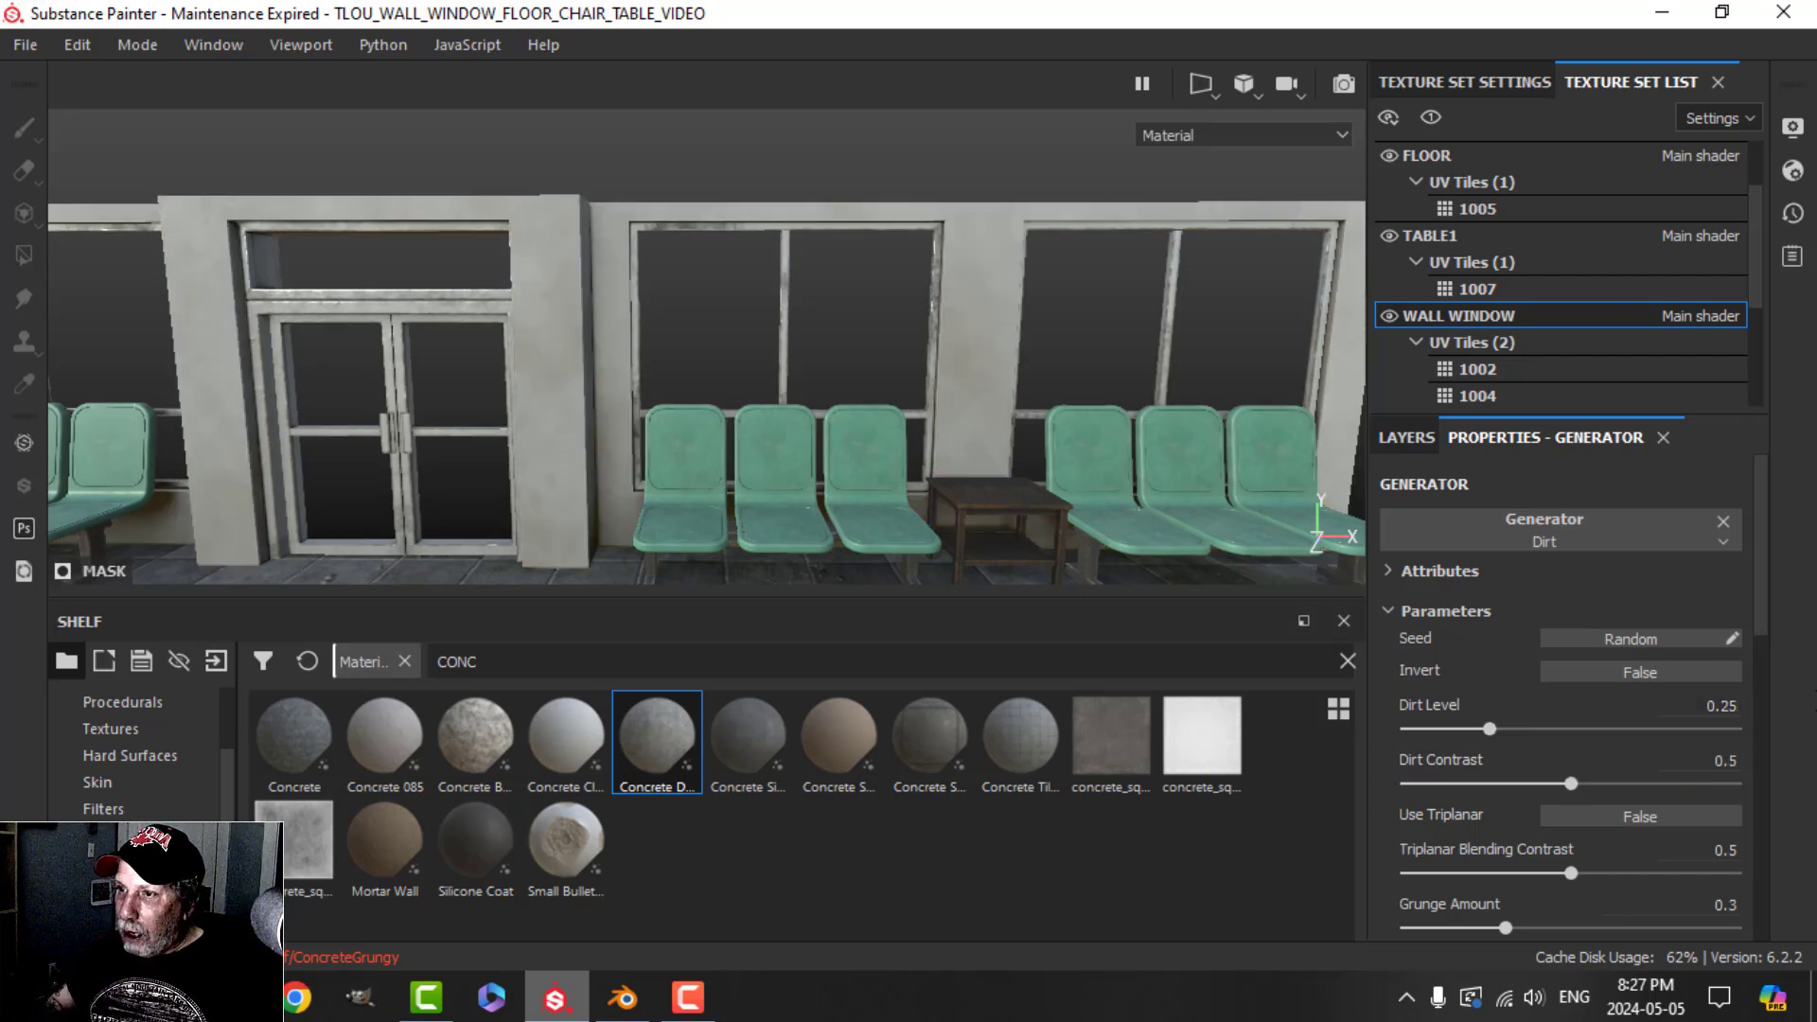
Step: Fine-tune the Dirt Level of DIRT1's mask generator, trying 0.32 and settling on 0.28
{"action": "scroll", "coordinate": [984, 407], "scroll_direction": "up", "scroll_amount": 3}
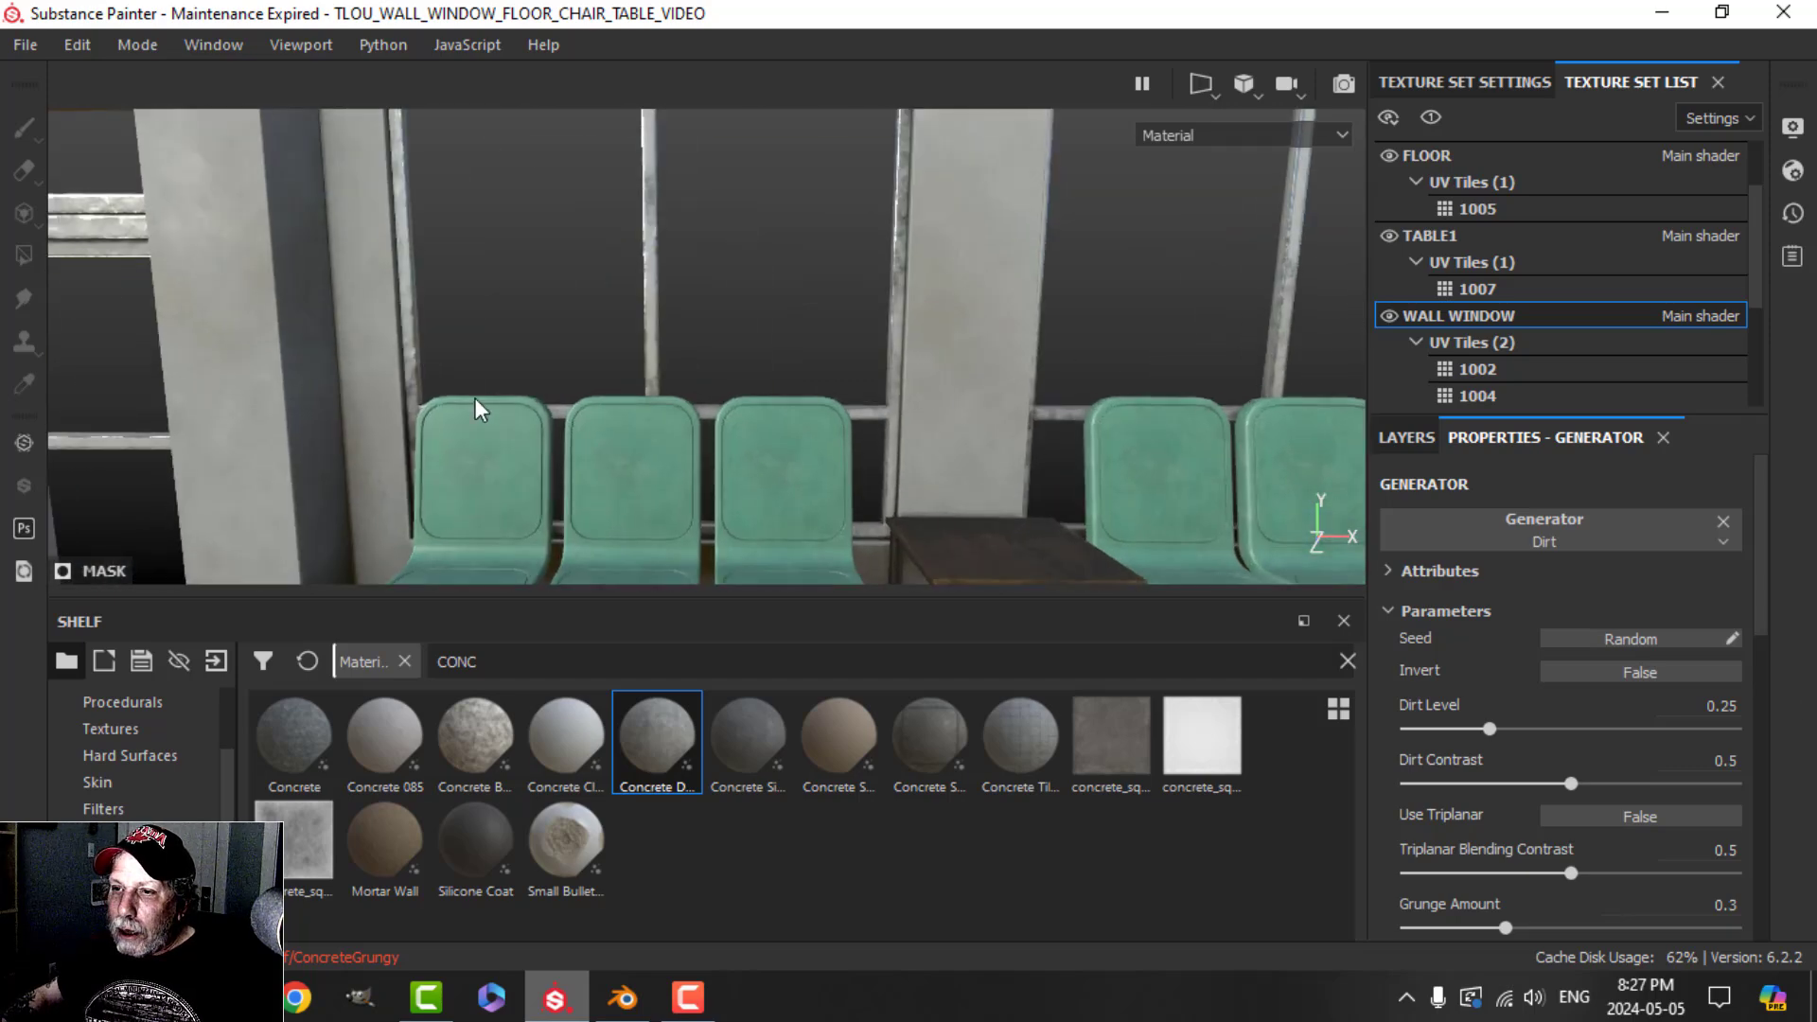
{"action": "left_click_drag", "start_coordinate": [479, 406], "coordinate": [757, 403], "text": "alt"}
{"action": "left_click_drag", "start_coordinate": [1495, 736], "coordinate": [1515, 731]}
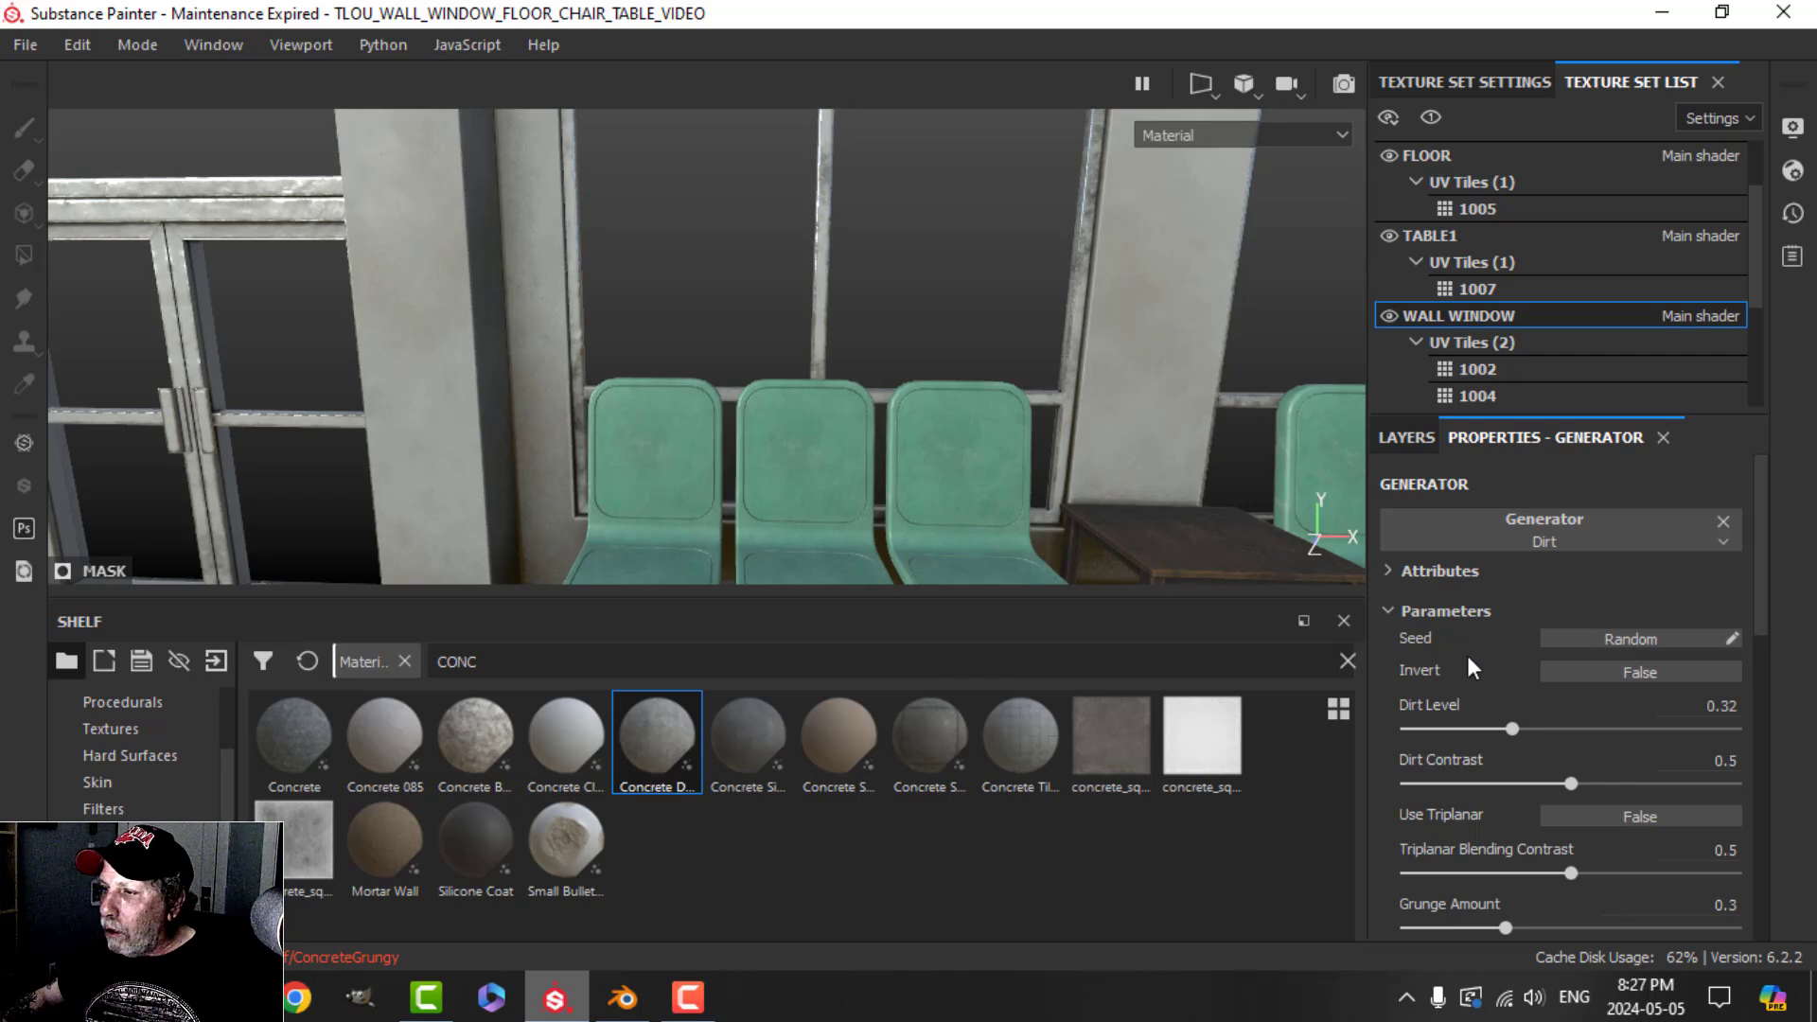
{"action": "left_click", "coordinate": [1703, 705]}
{"action": "type", "text": "0"}
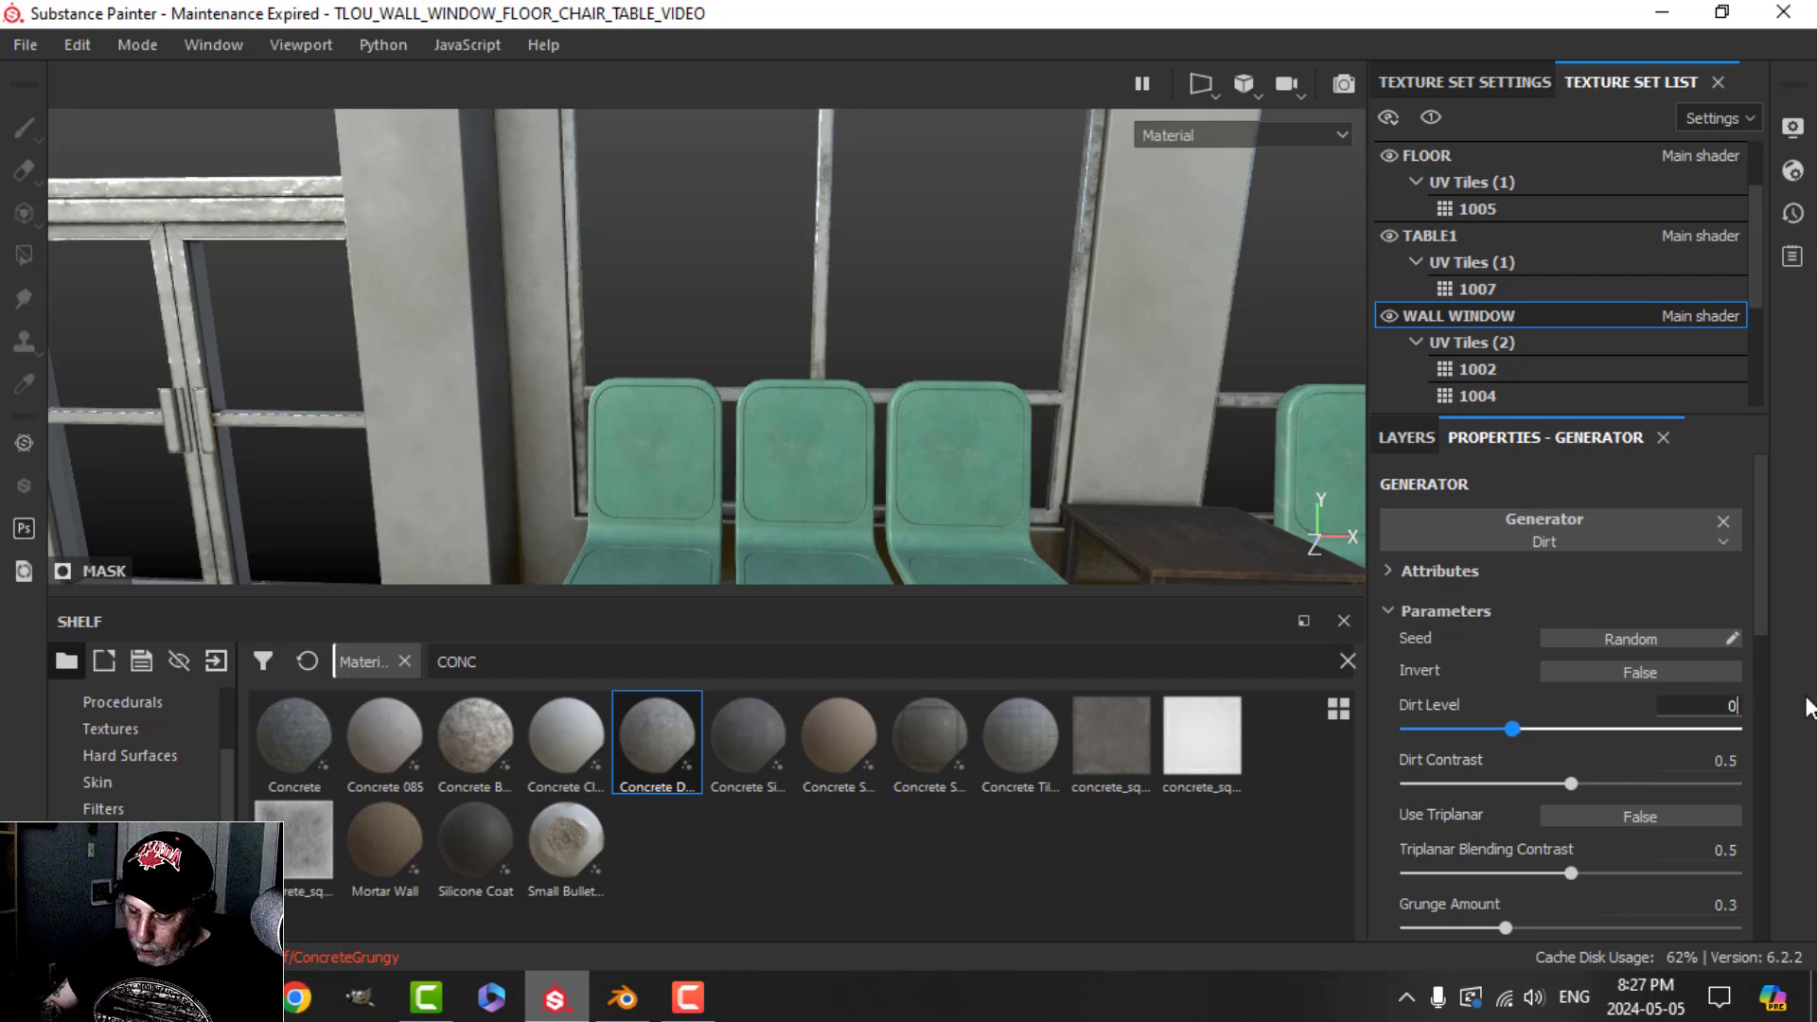
{"action": "type", "text": ".28"}
{"action": "key", "text": "Return"}
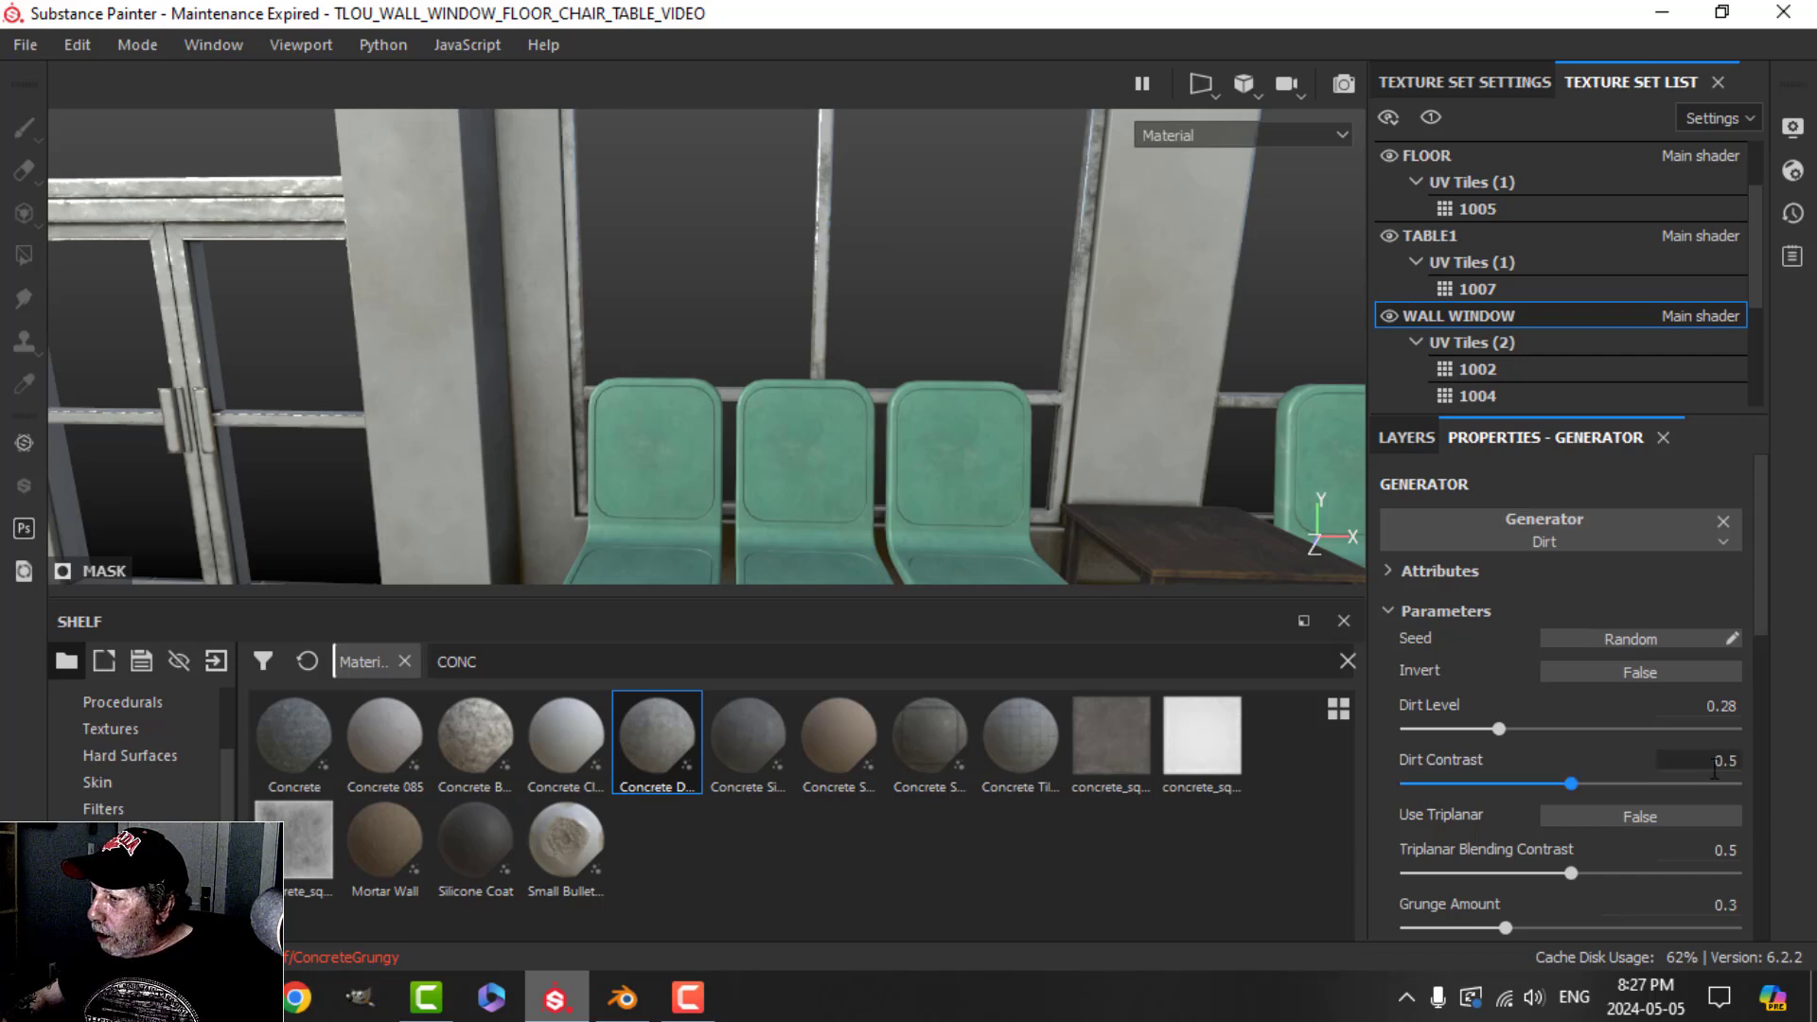
Step: Set the Dirt Contrast of DIRT1's mask generator to 0.44
{"action": "left_click_drag", "start_coordinate": [1710, 762], "coordinate": [1814, 754]}
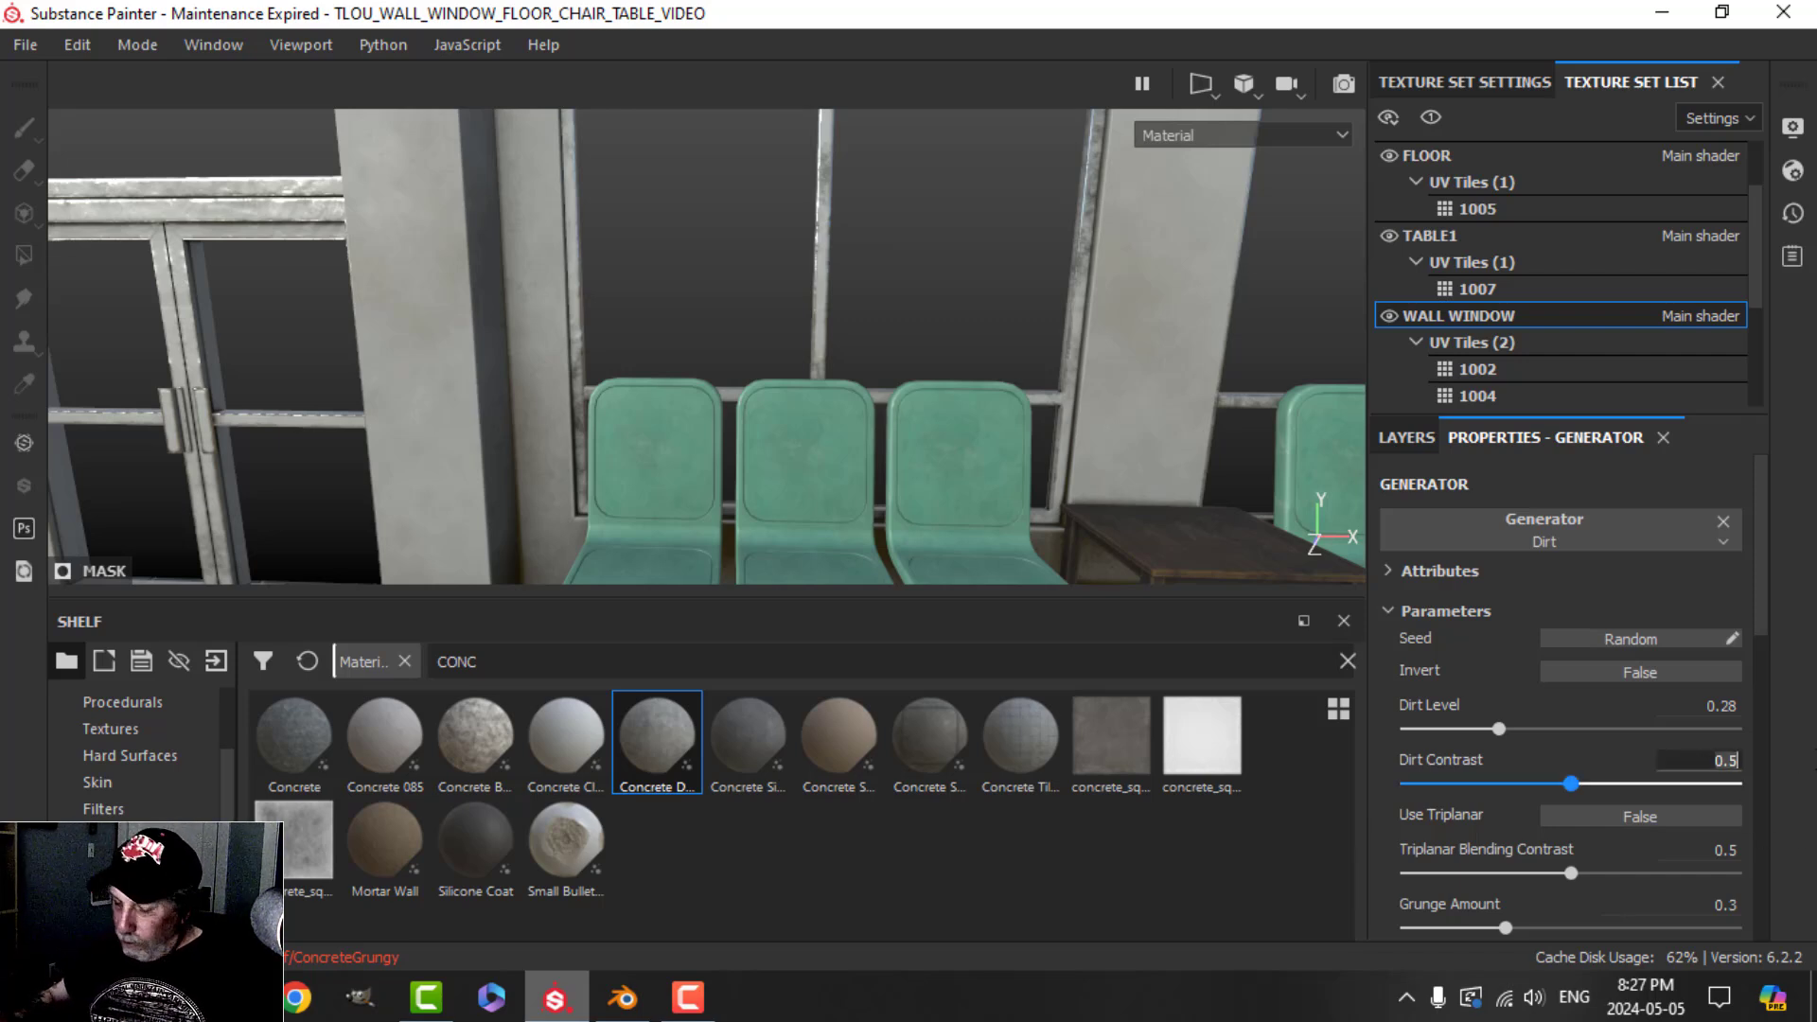
{"action": "type", "text": "0.44"}
{"action": "key", "text": "Return"}
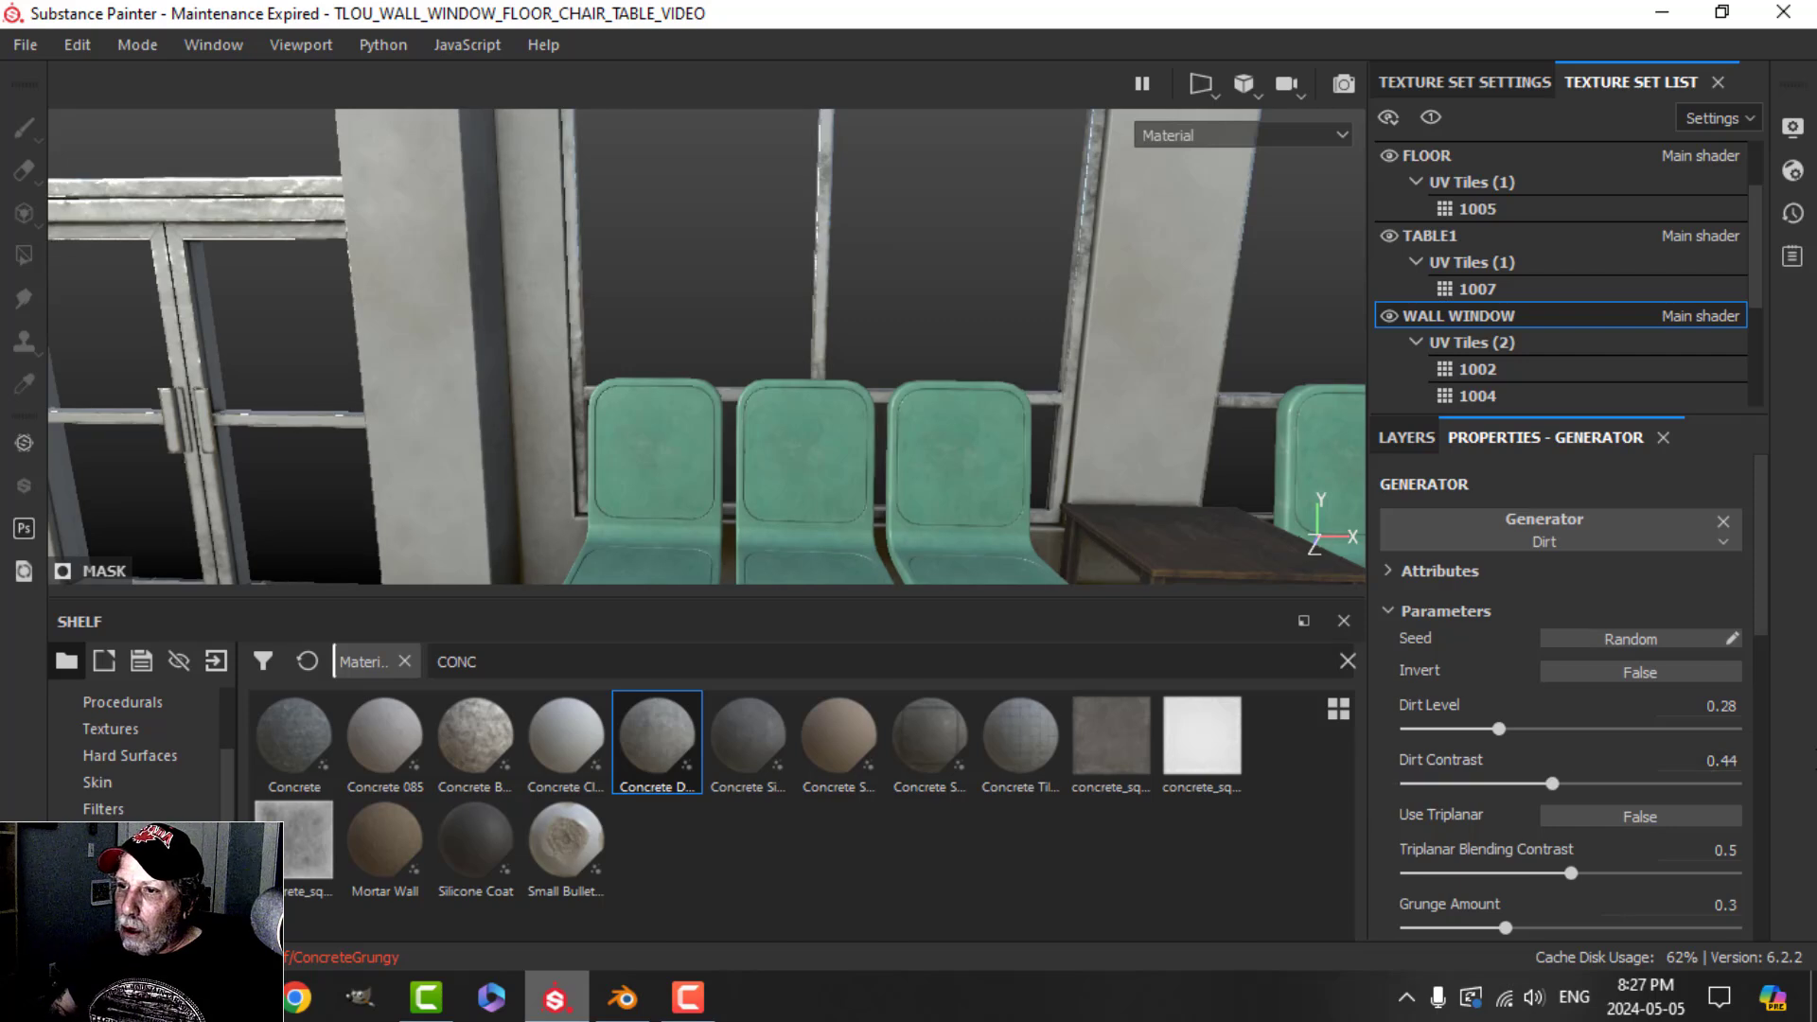
Step: Reduce the Dirt Contrast of DIRT1's mask generator to 0.1 and inspect the dirt on the walls around the chairs
{"action": "scroll", "coordinate": [627, 458], "scroll_direction": "down", "scroll_amount": 3}
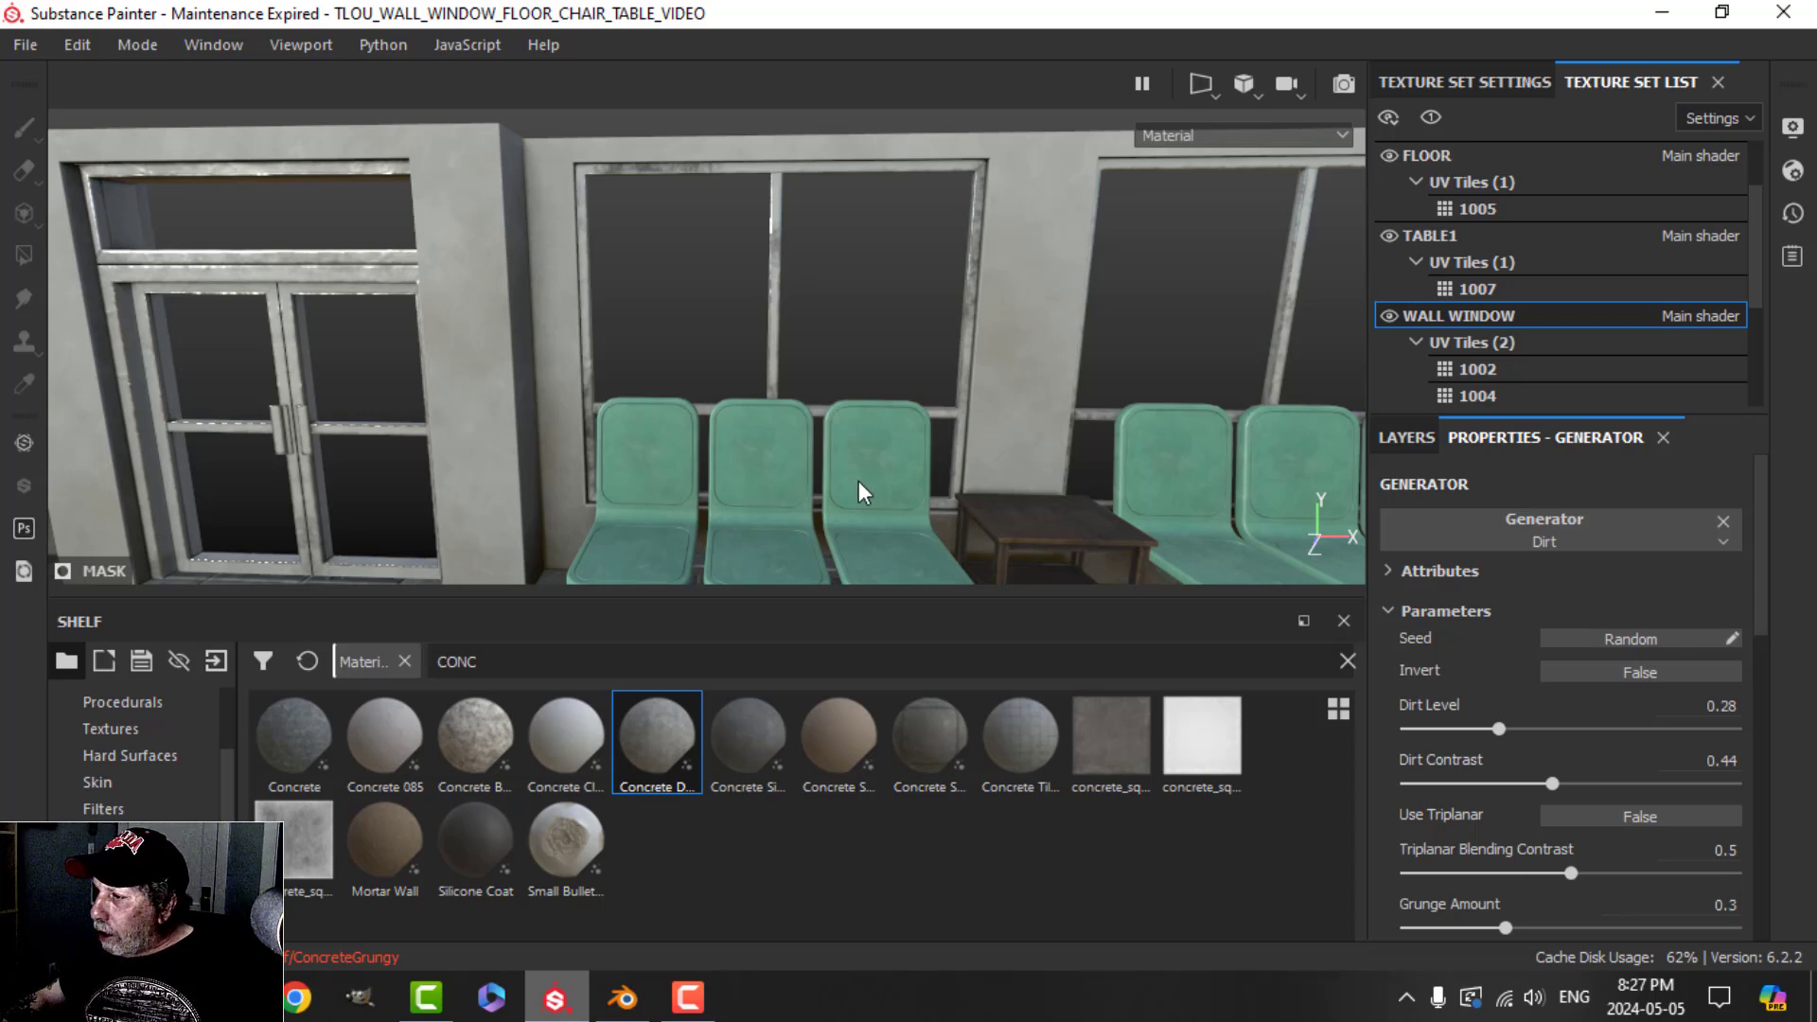
{"action": "left_click", "coordinate": [1728, 760]}
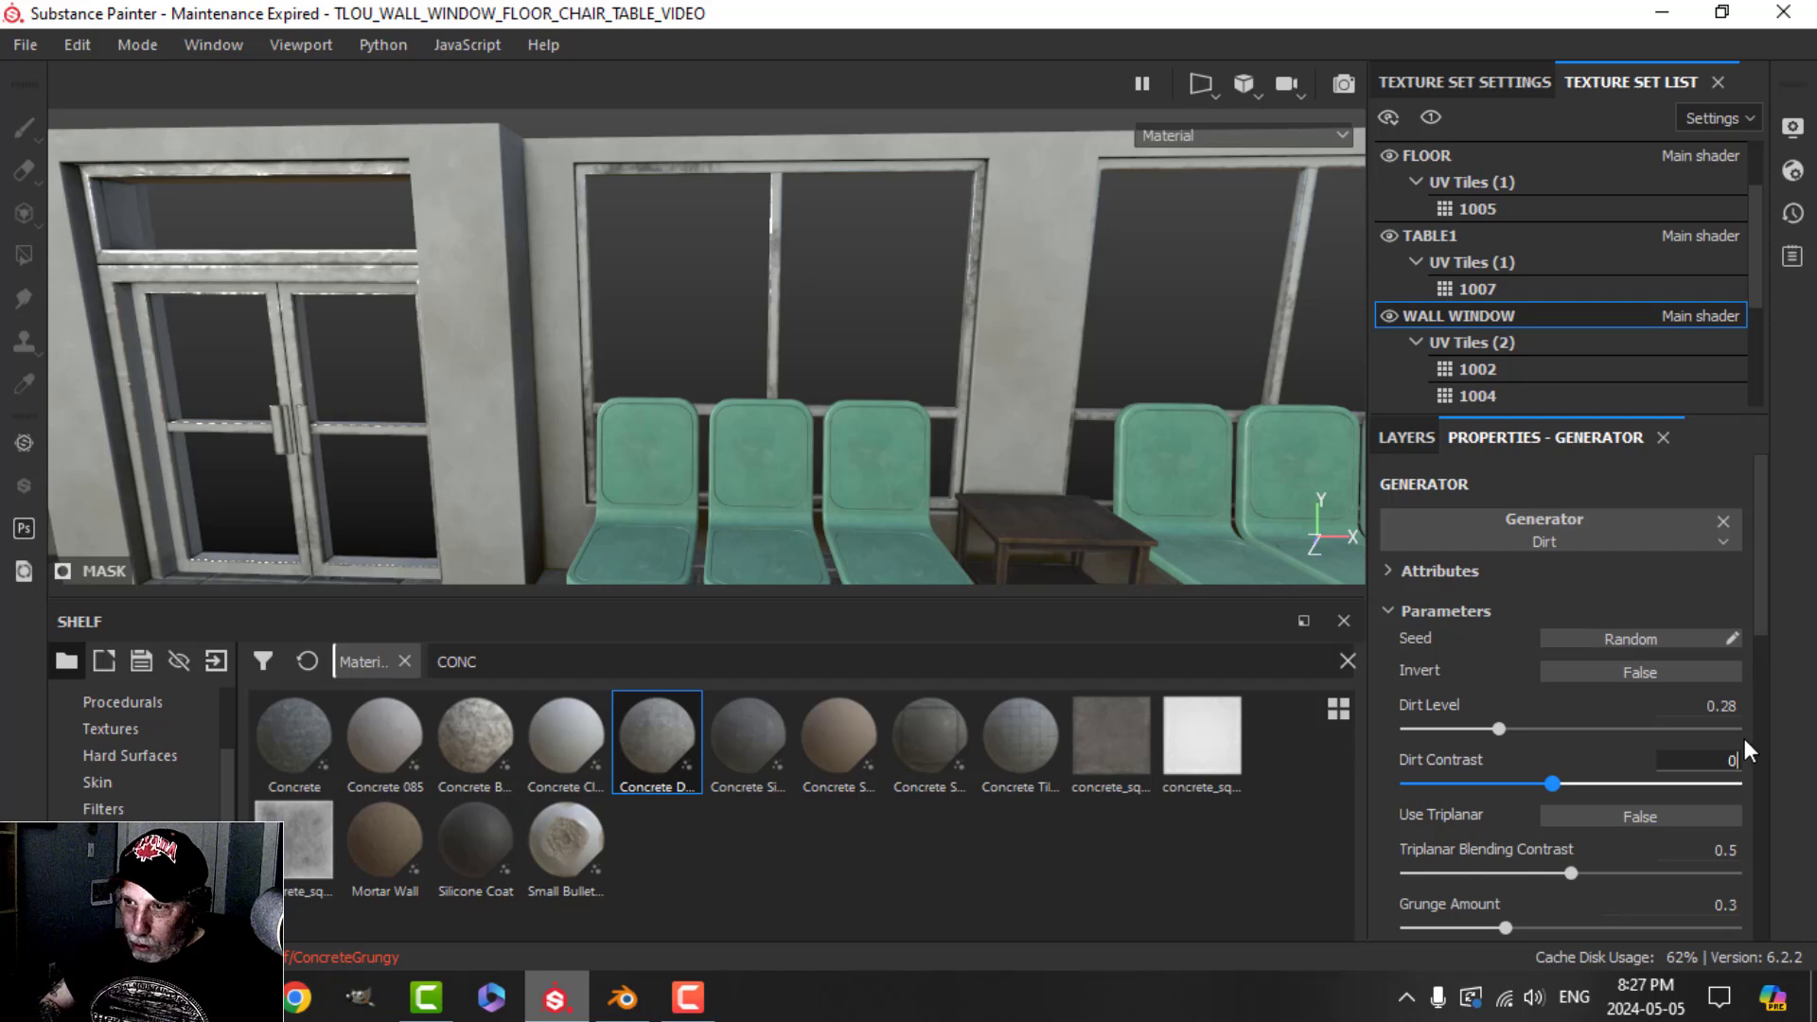
{"action": "type", "text": "0.1"}
{"action": "key", "text": "Return"}
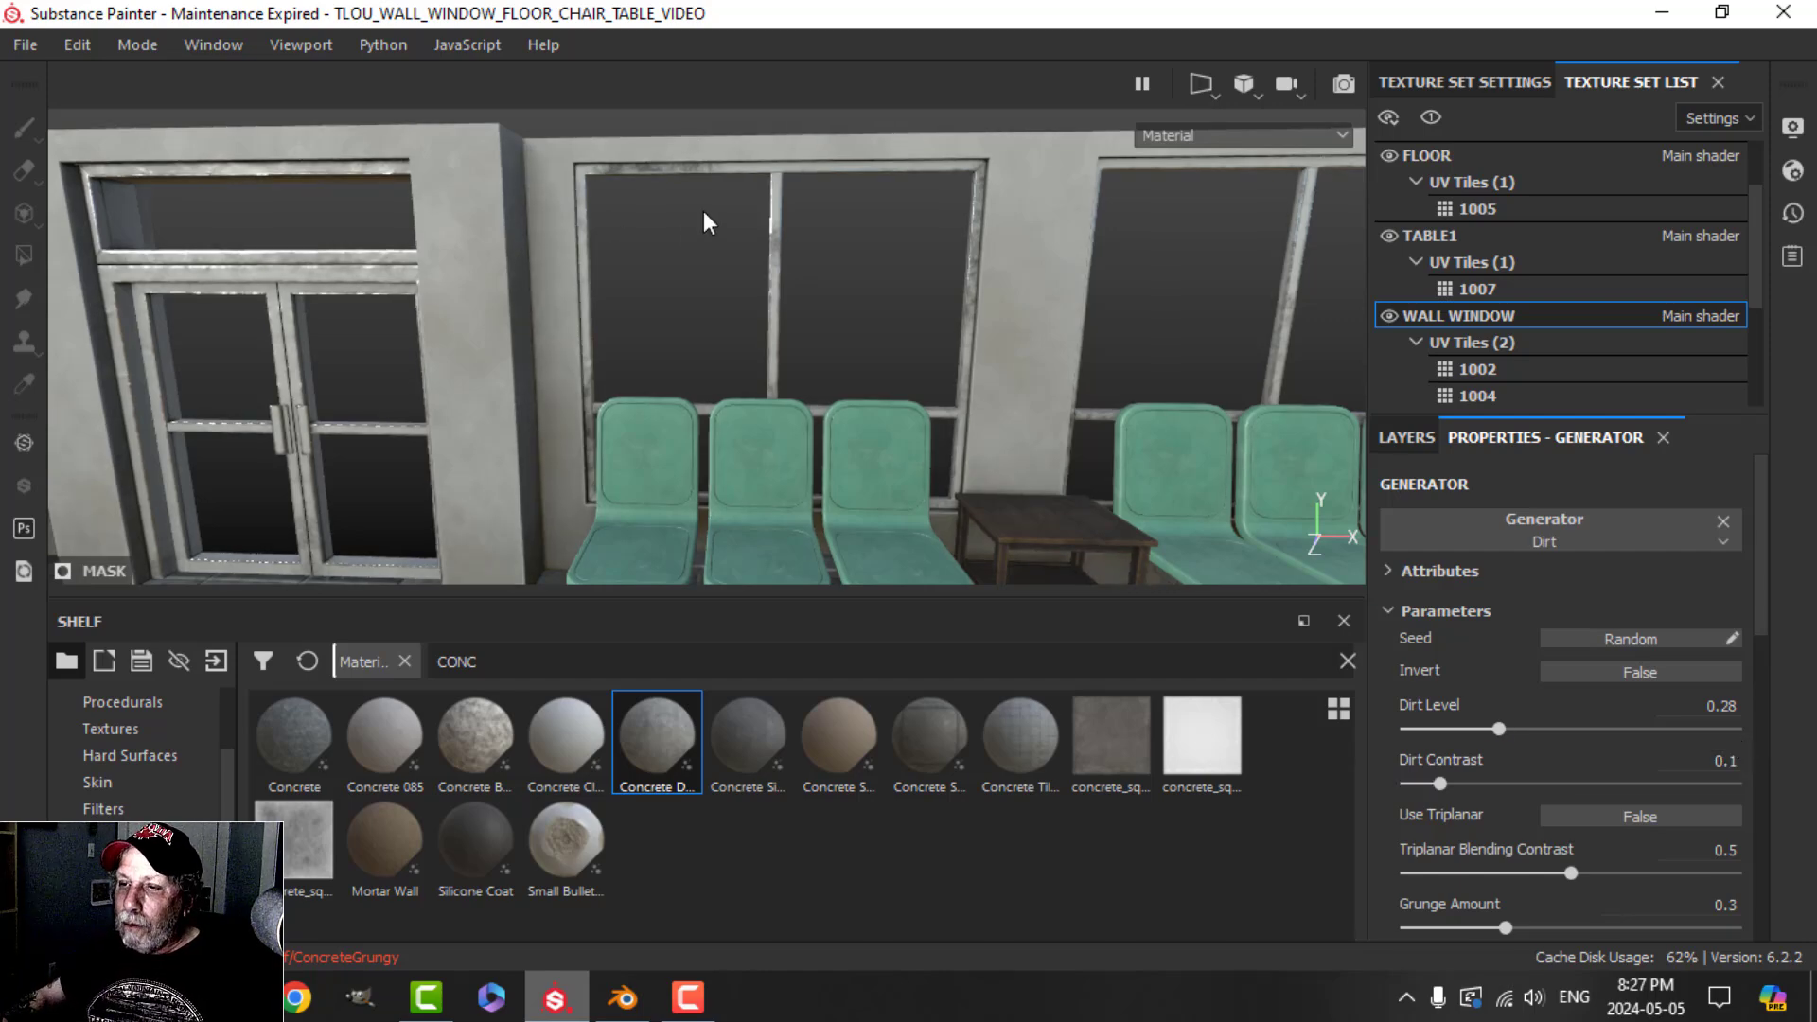
{"action": "left_click_drag", "start_coordinate": [703, 210], "coordinate": [606, 246], "text": "alt"}
{"action": "scroll", "coordinate": [606, 246], "scroll_direction": "up", "scroll_amount": 3}
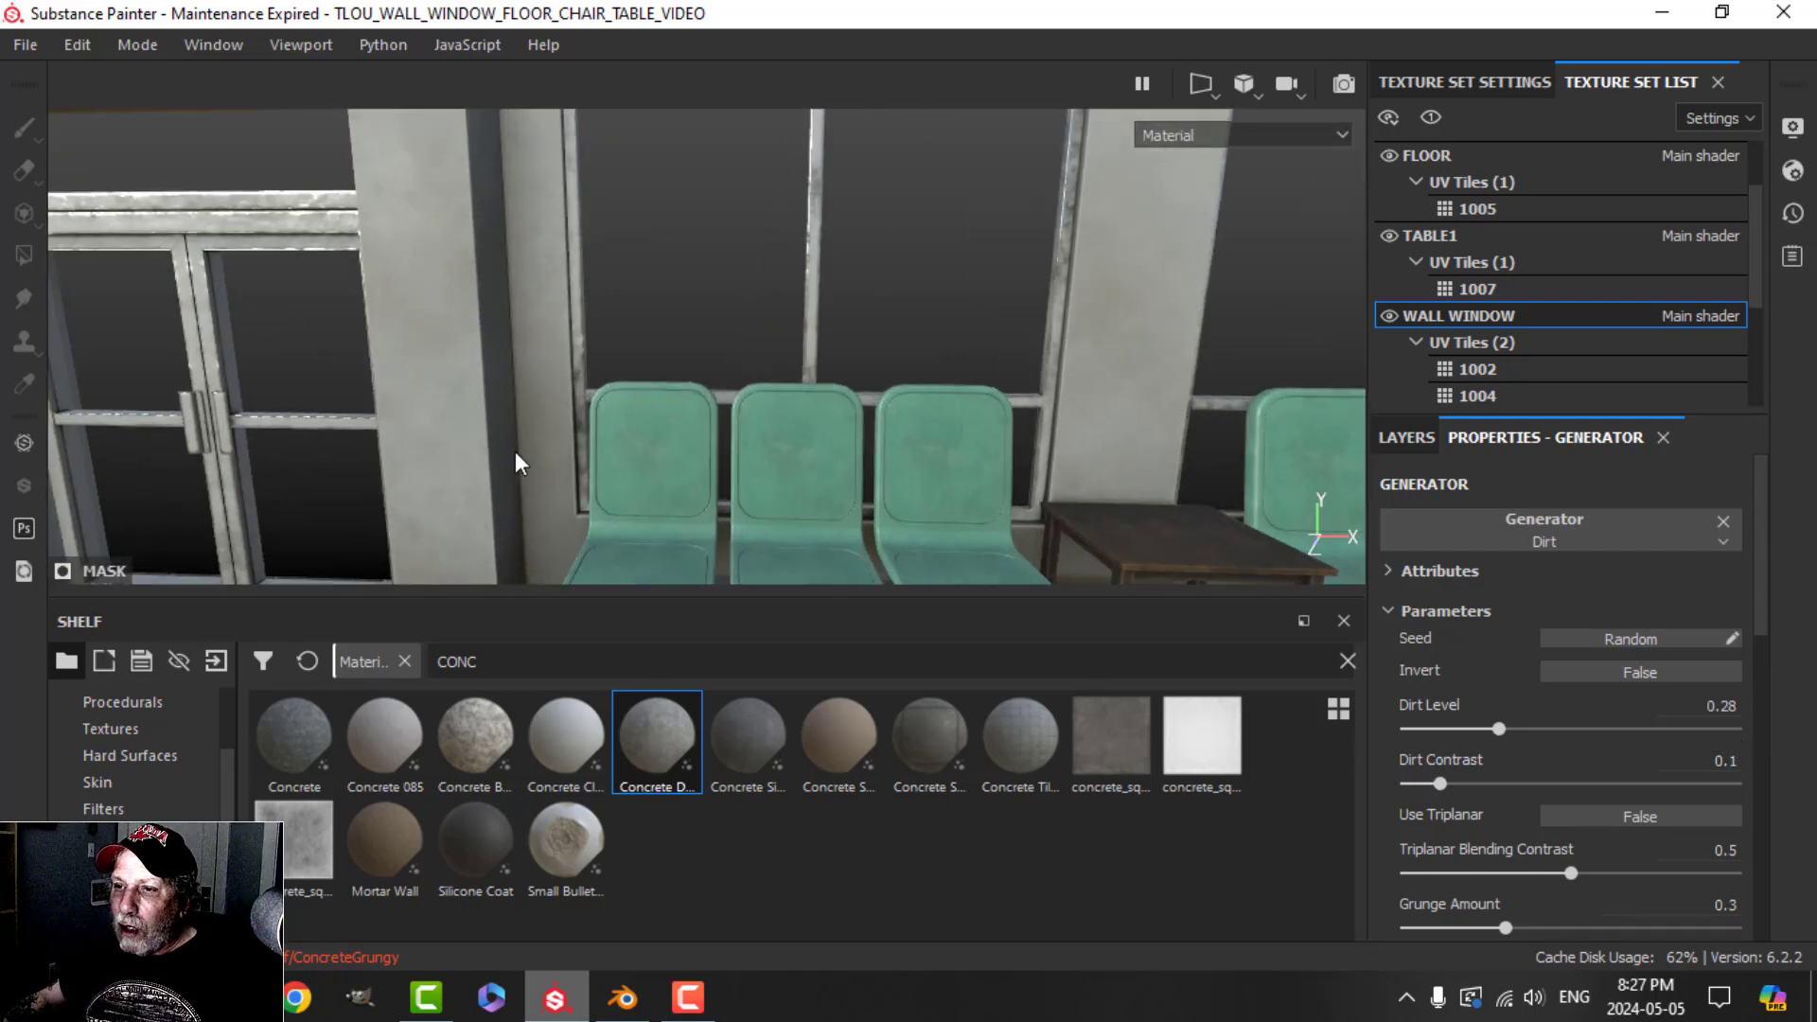
{"action": "left_click_drag", "start_coordinate": [515, 452], "coordinate": [741, 417], "text": "alt"}
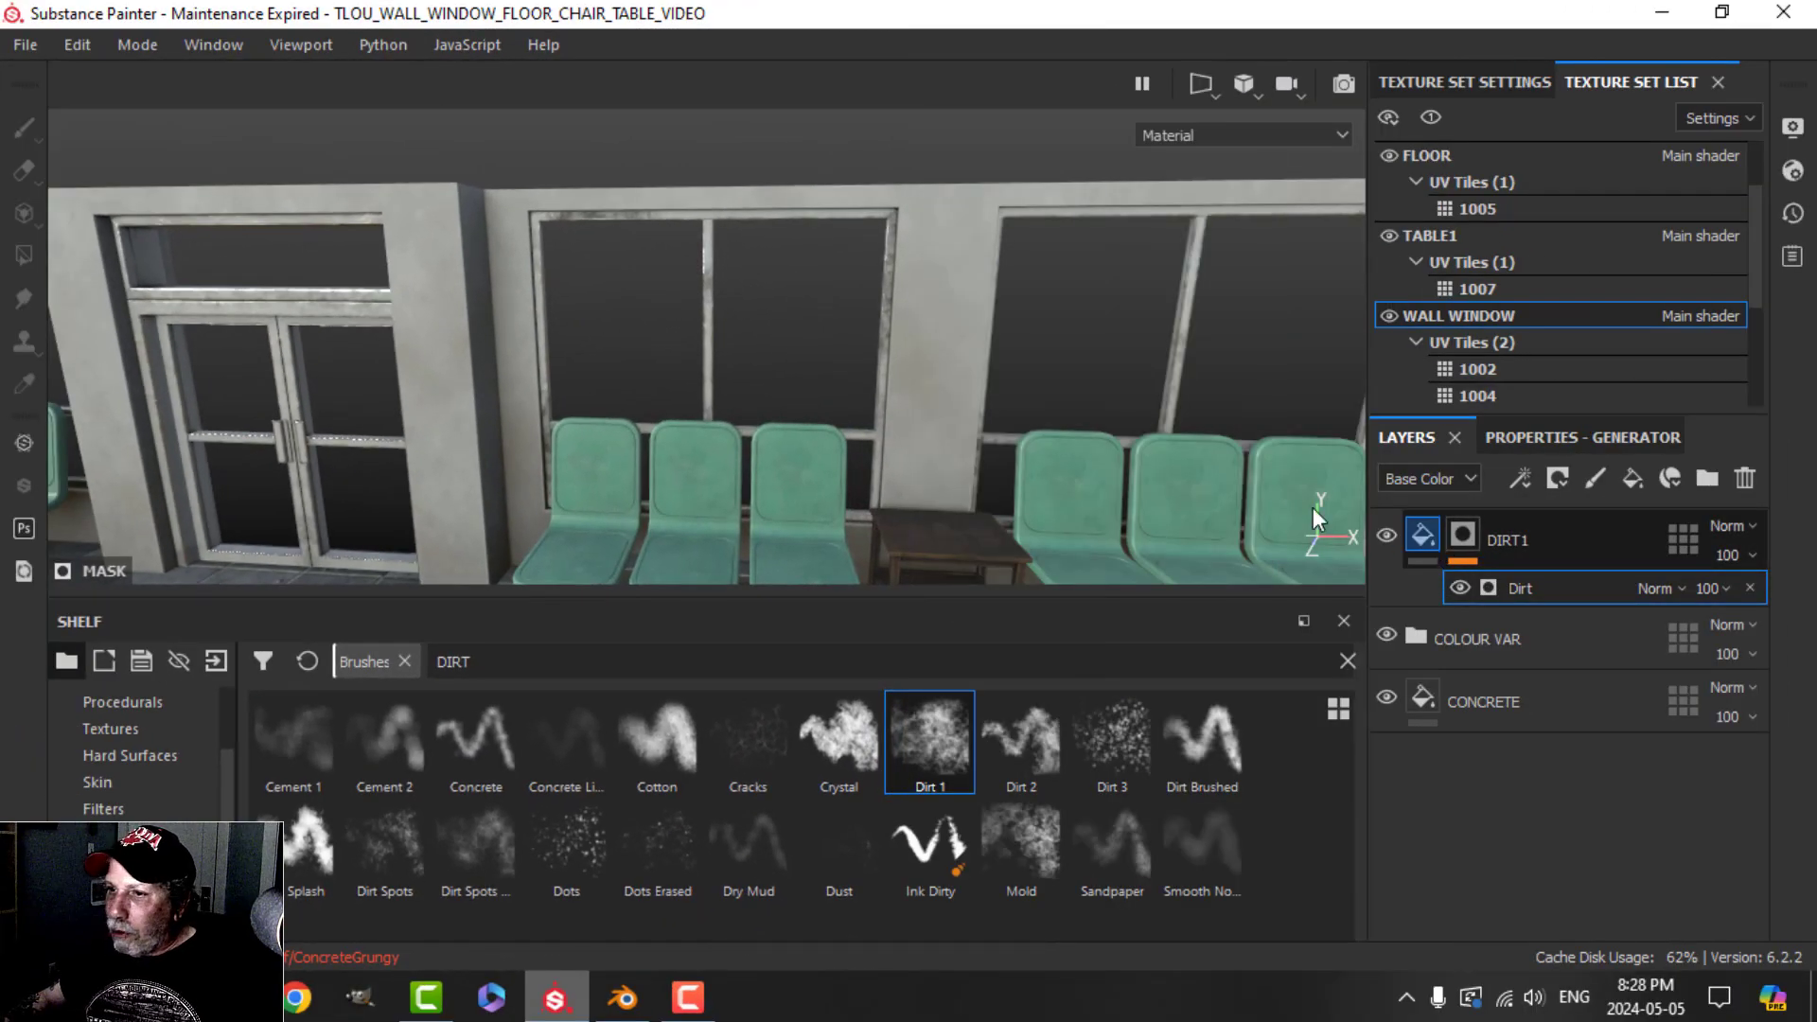
Step: Add a fill layer above DIRT1 and rename it GRUNGE1
{"action": "left_click", "coordinate": [1423, 536]}
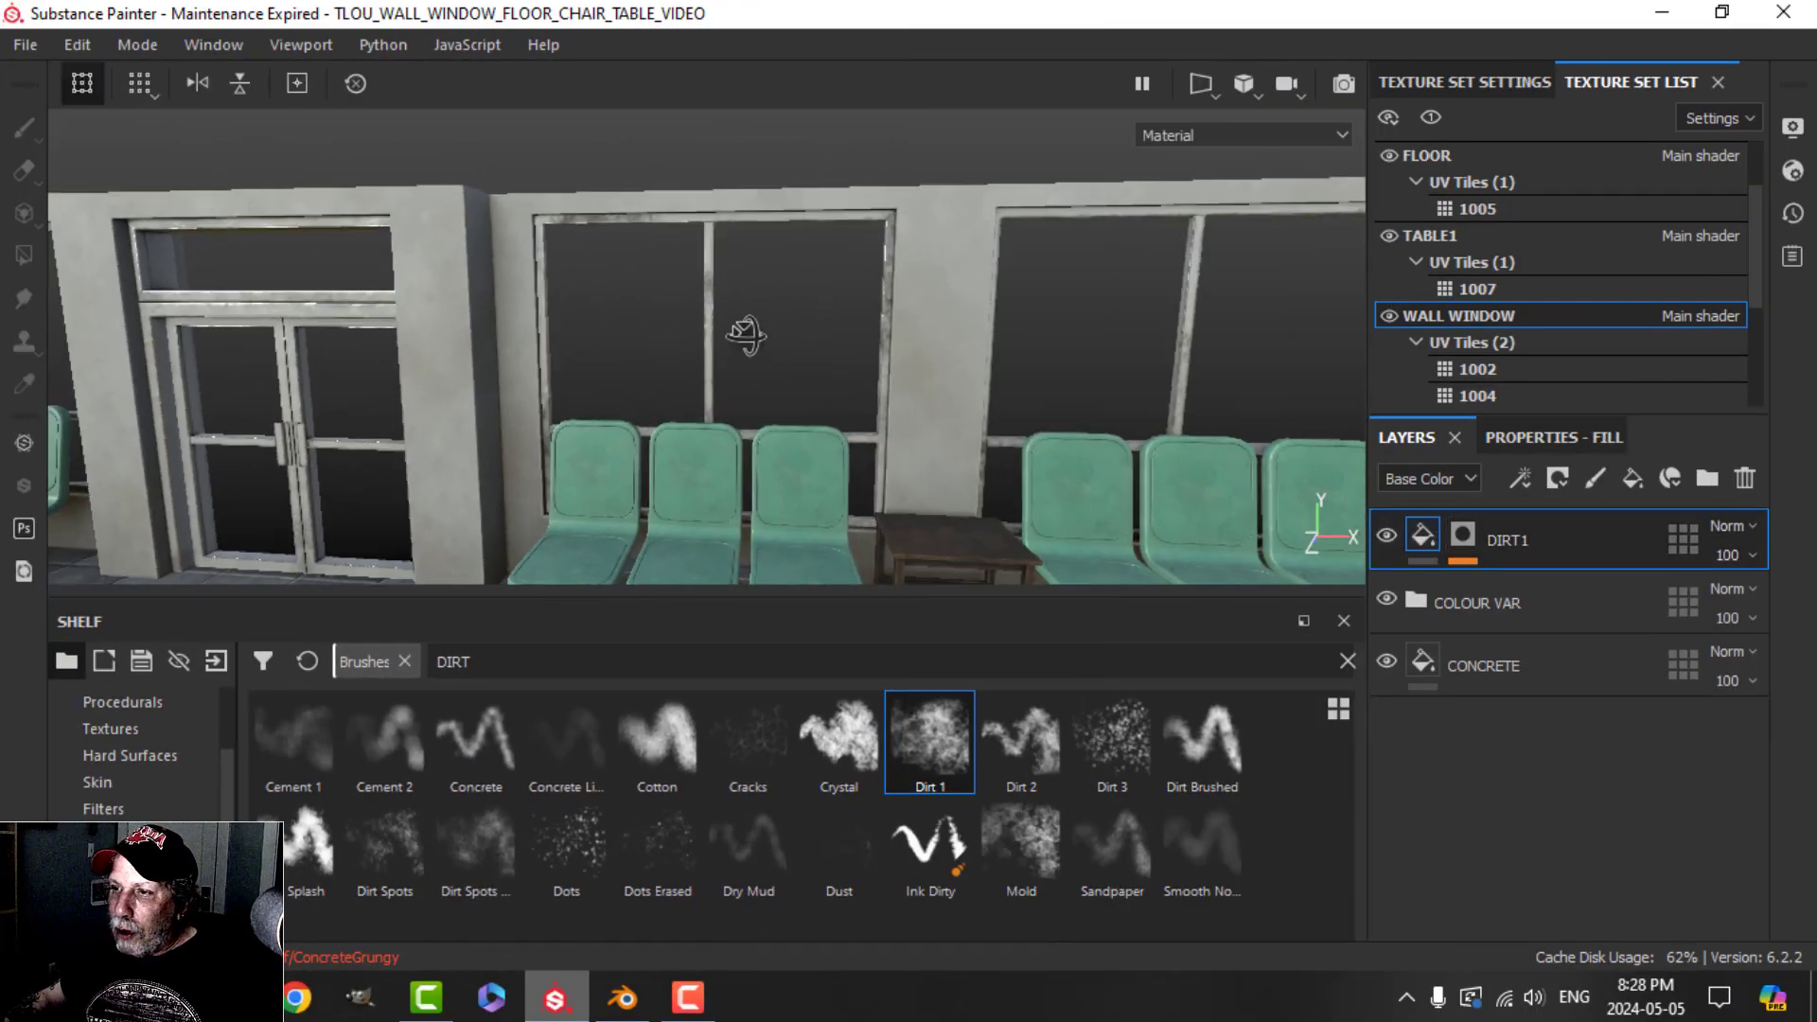
{"action": "left_click_drag", "start_coordinate": [746, 334], "coordinate": [868, 357], "text": "alt"}
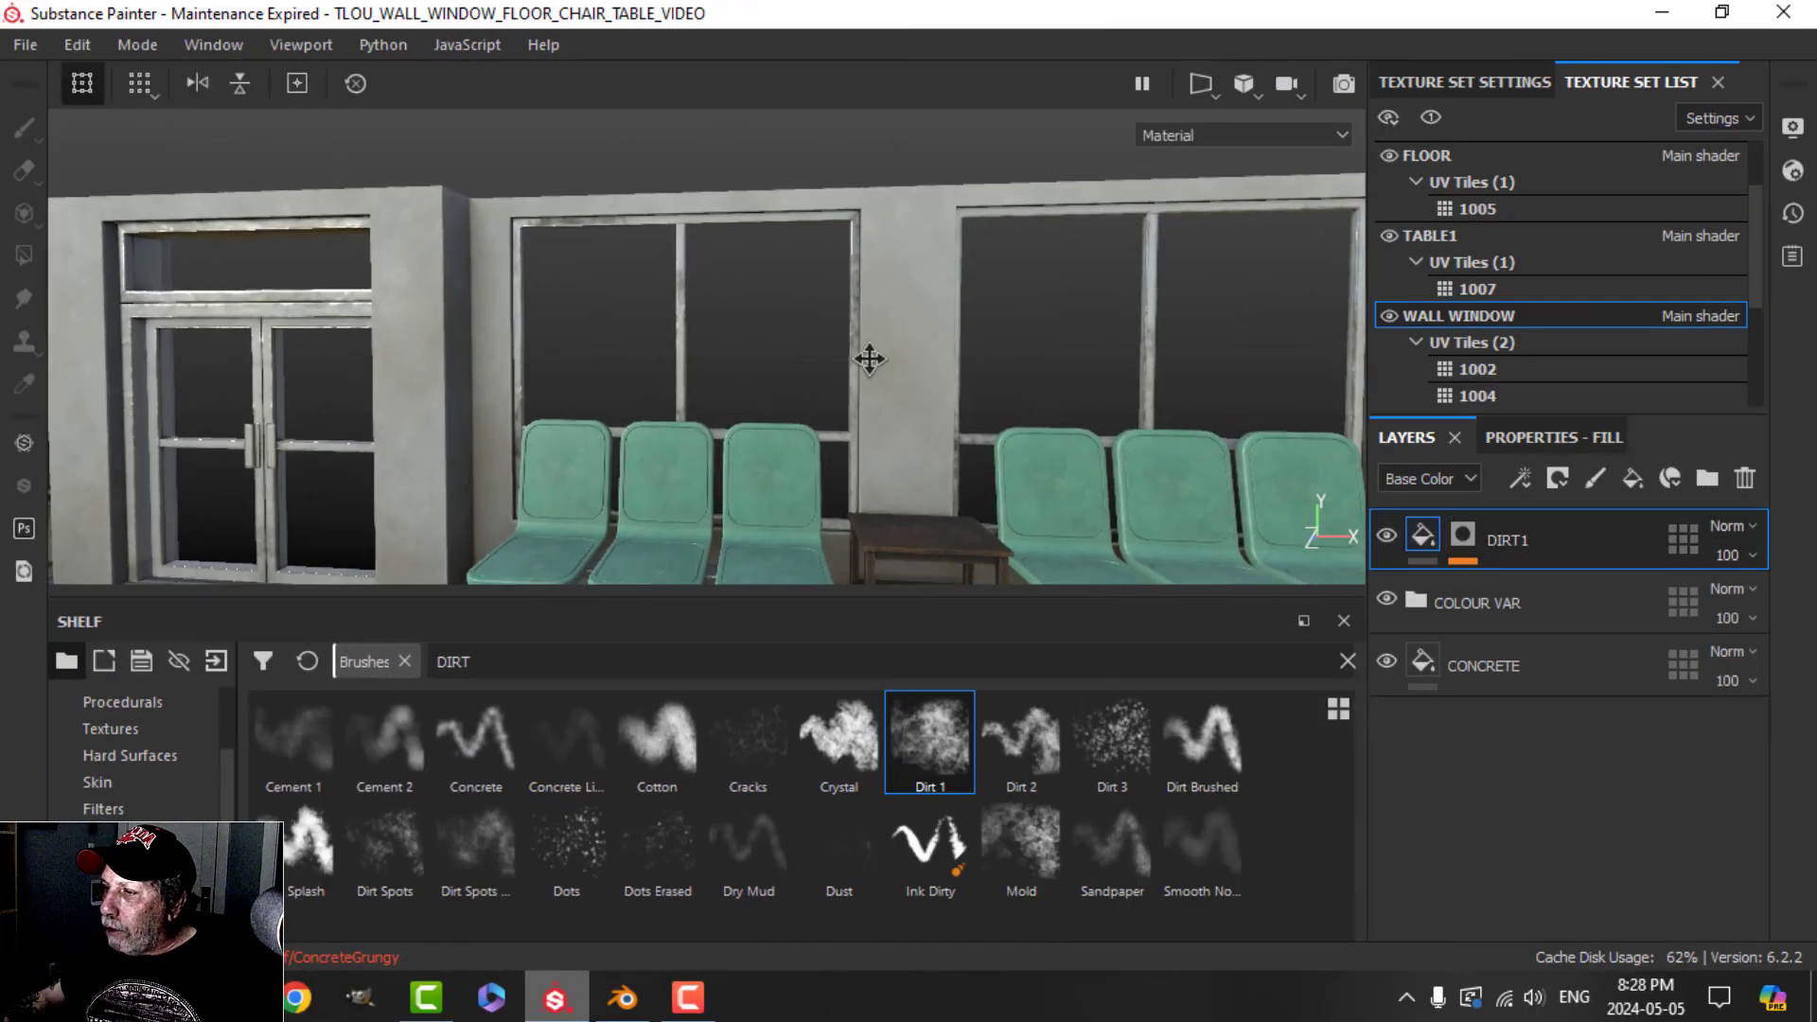
{"action": "left_click", "coordinate": [1635, 478]}
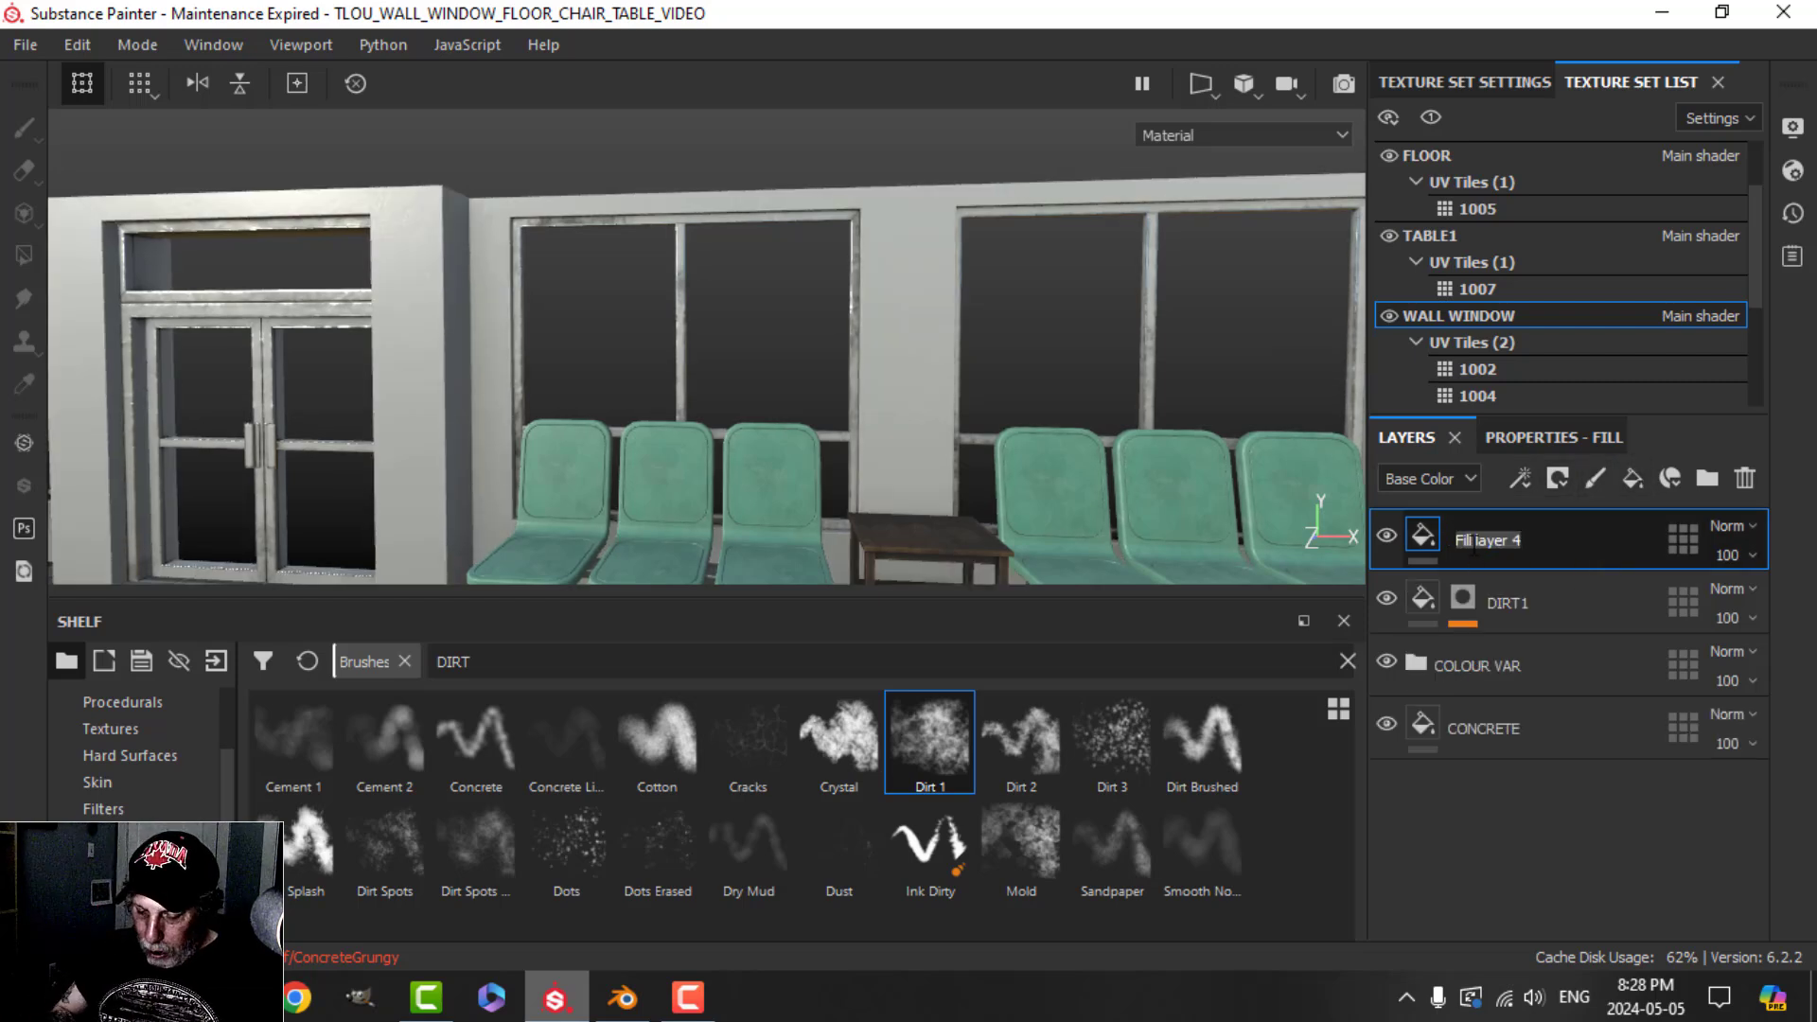
{"action": "type", "text": "GRU"}
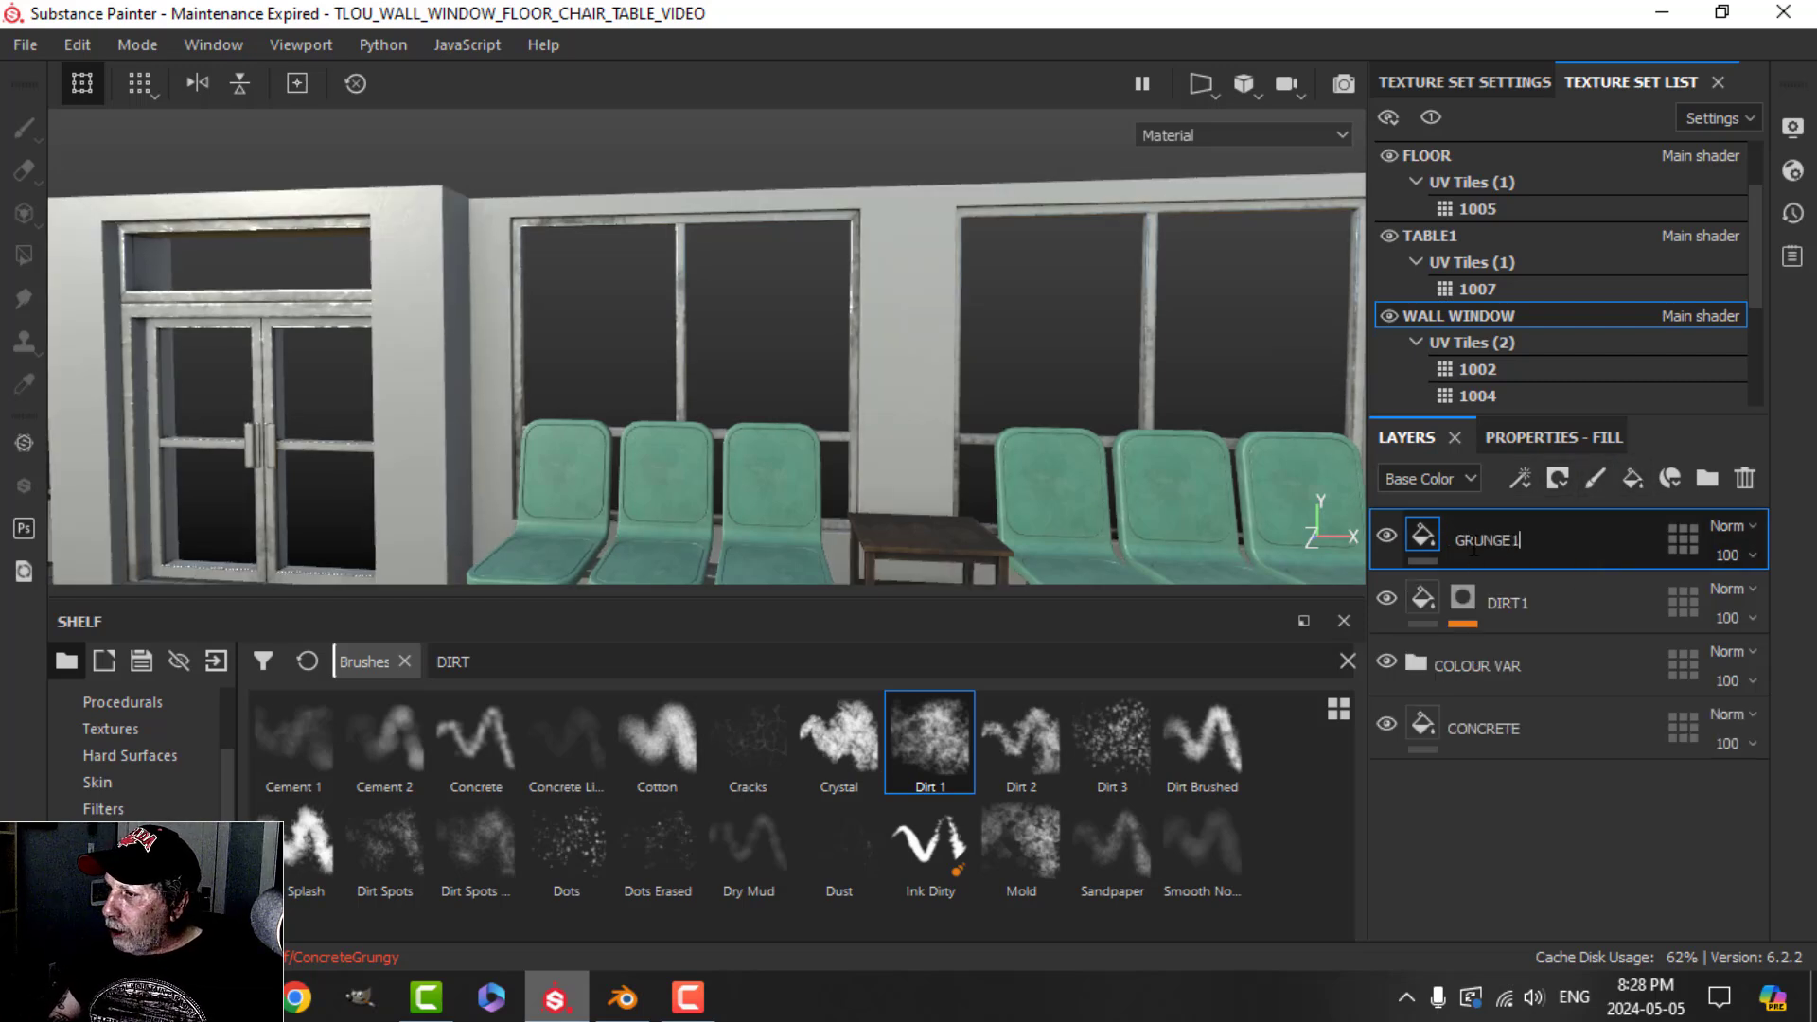
{"action": "type", "text": "NGE1"}
{"action": "key", "text": "Return"}
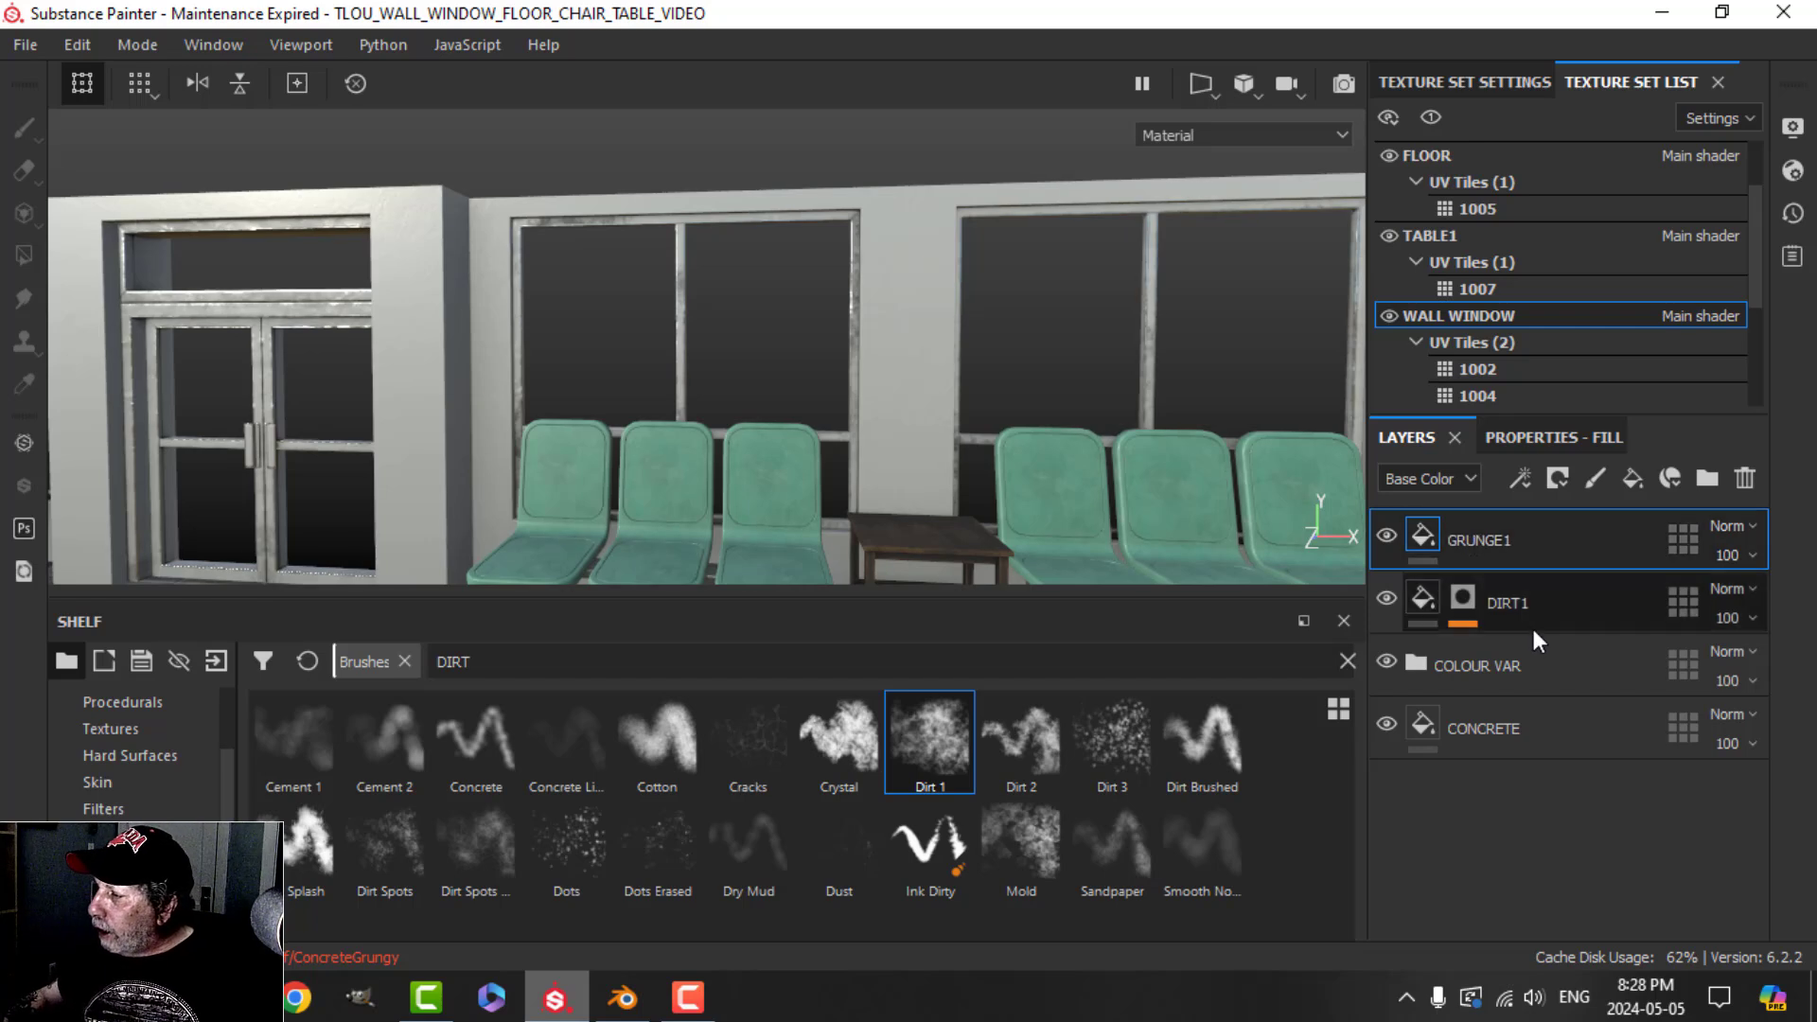
Step: Restrict the GRUNGE1 layer to the height channel and set its Height to 0.09
{"action": "left_click", "coordinate": [1531, 438]}
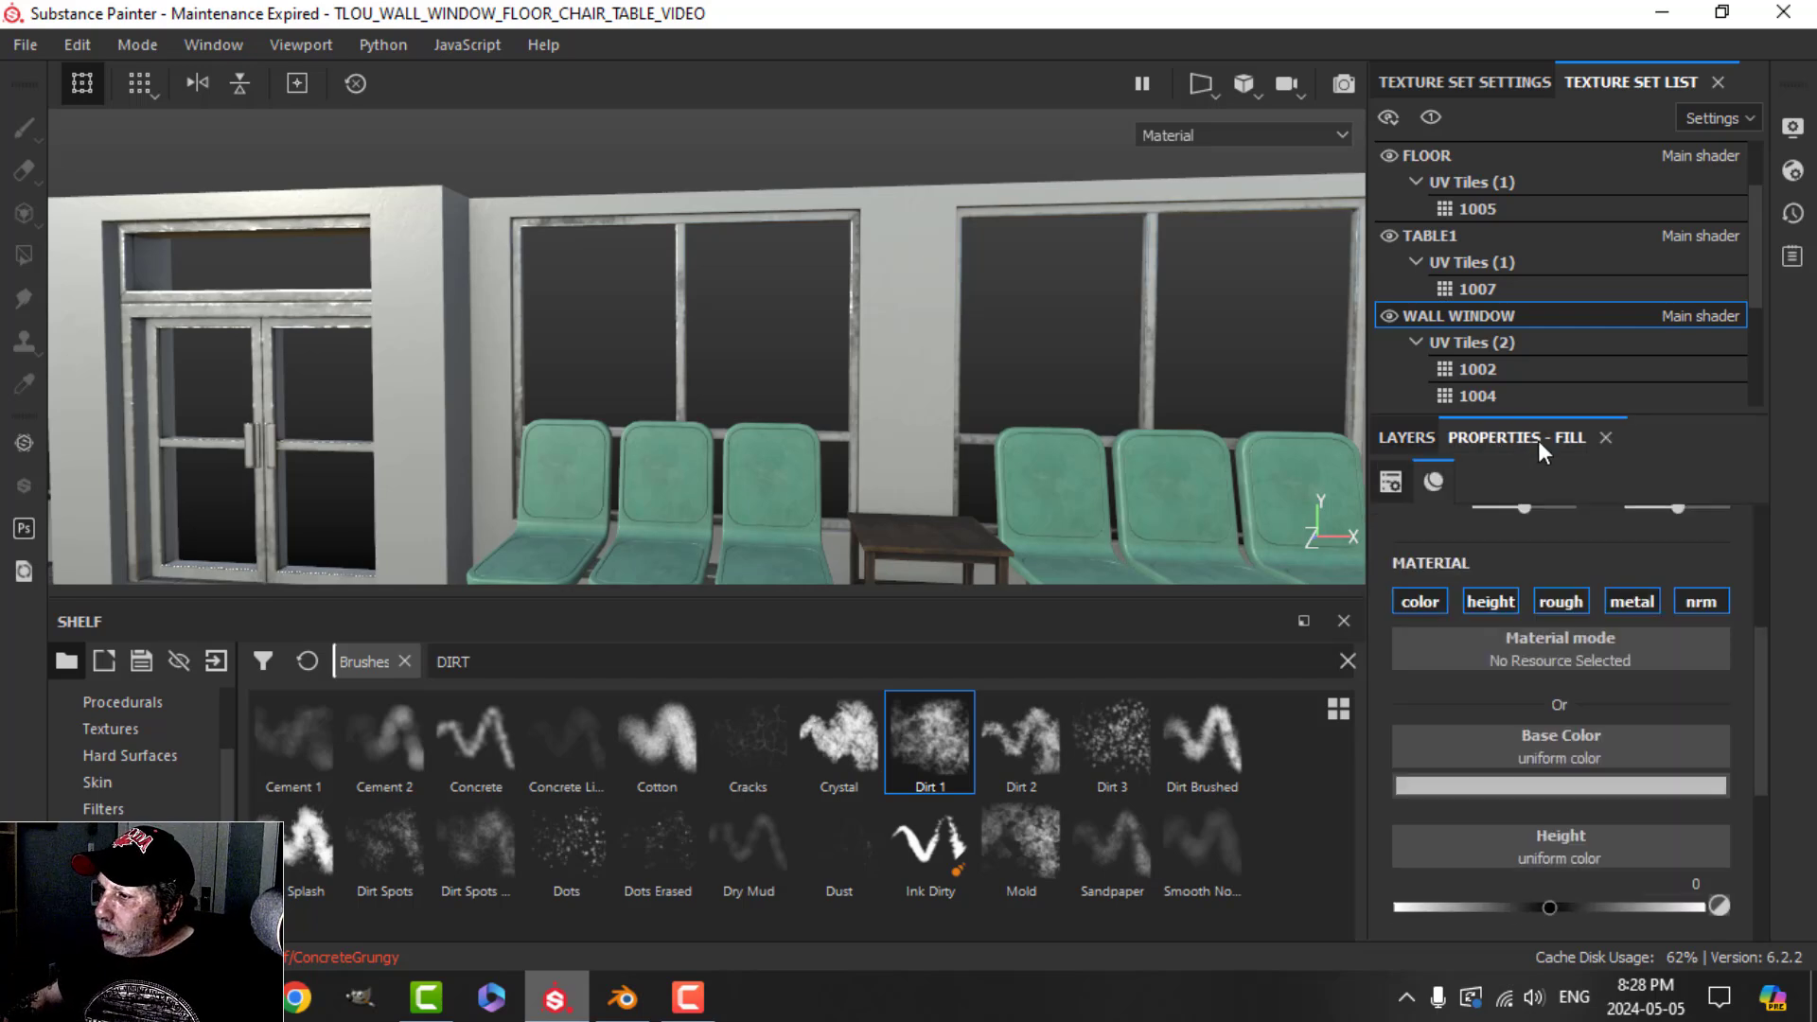
{"action": "left_click", "coordinate": [1512, 601]}
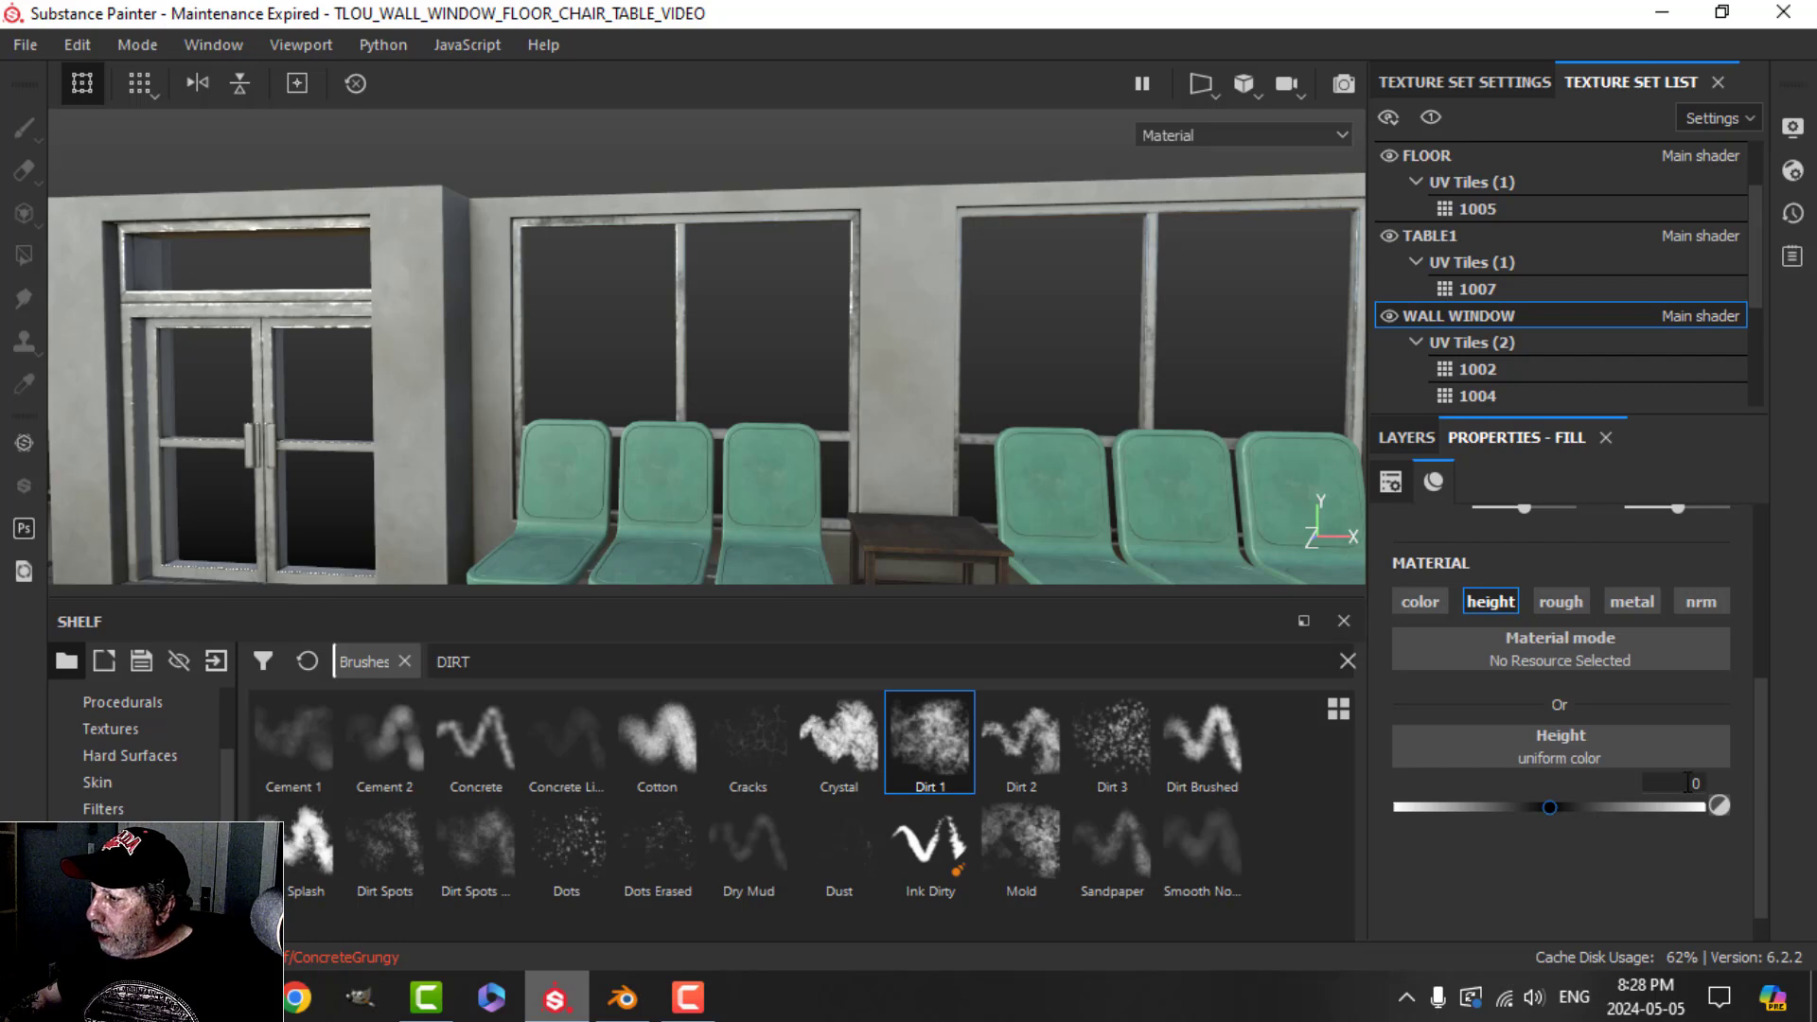
{"action": "type", "text": ".0"}
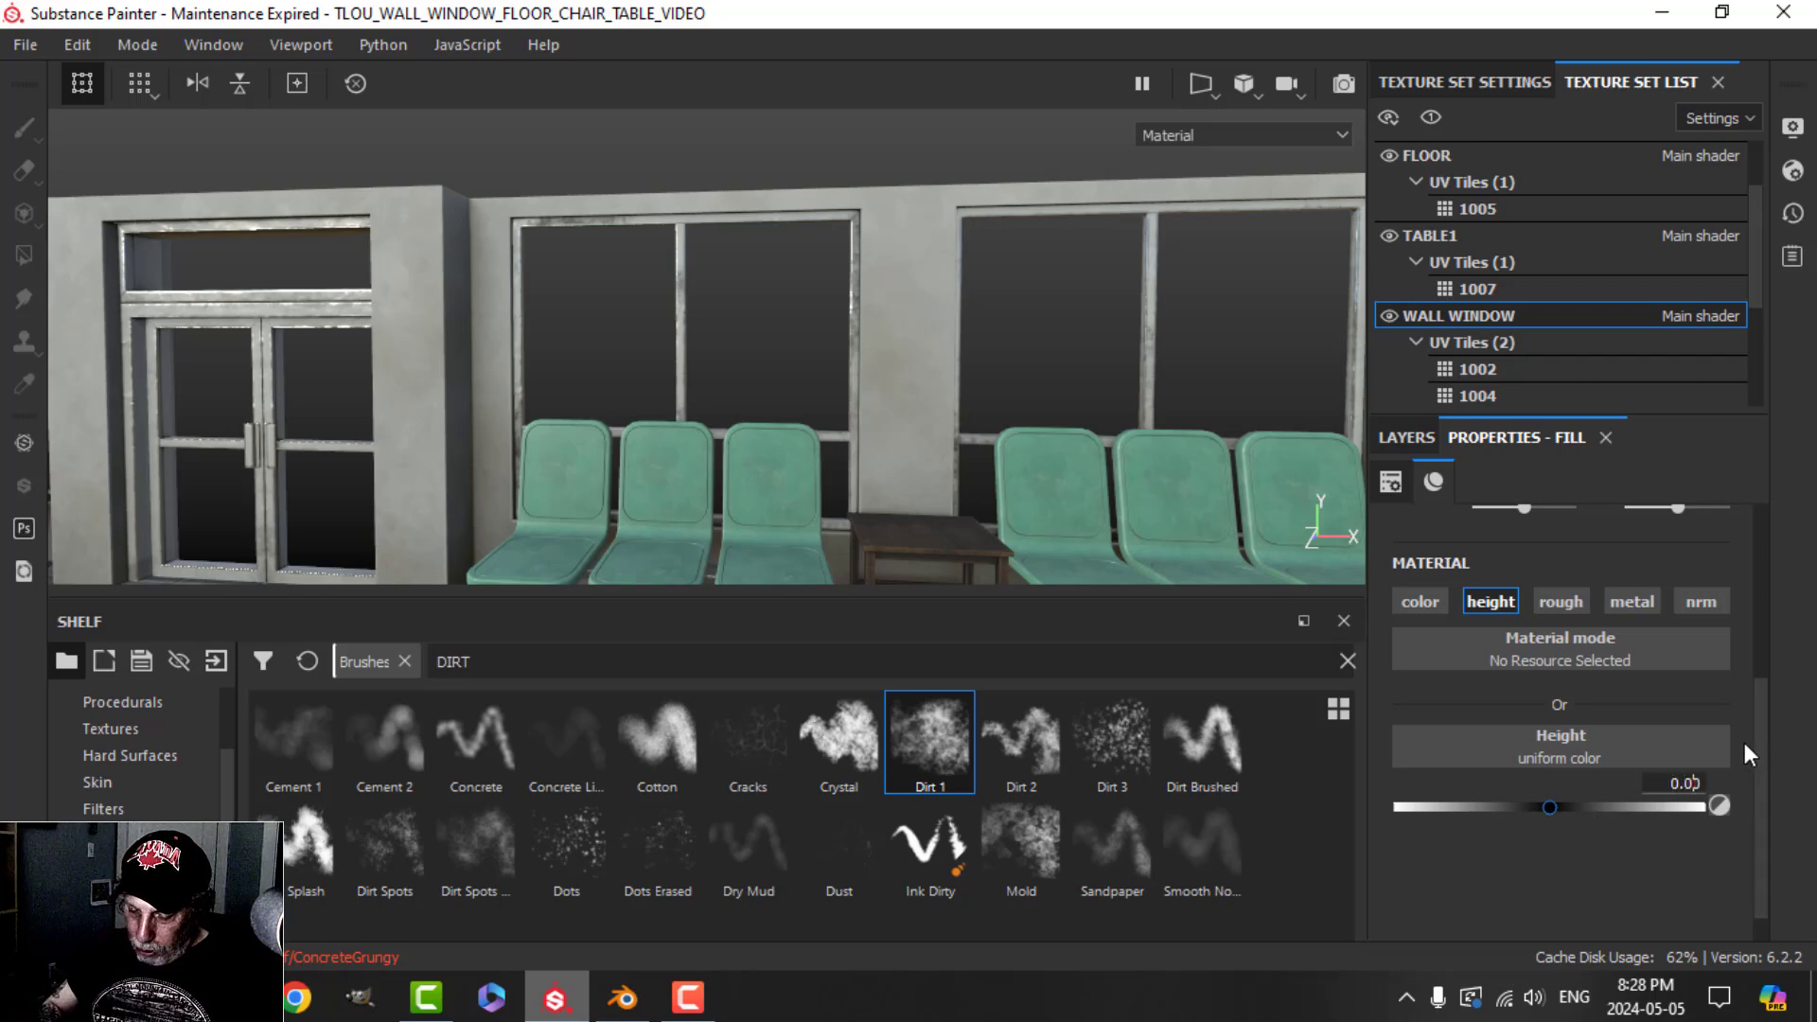
{"action": "type", "text": "9"}
{"action": "key", "text": "Return"}
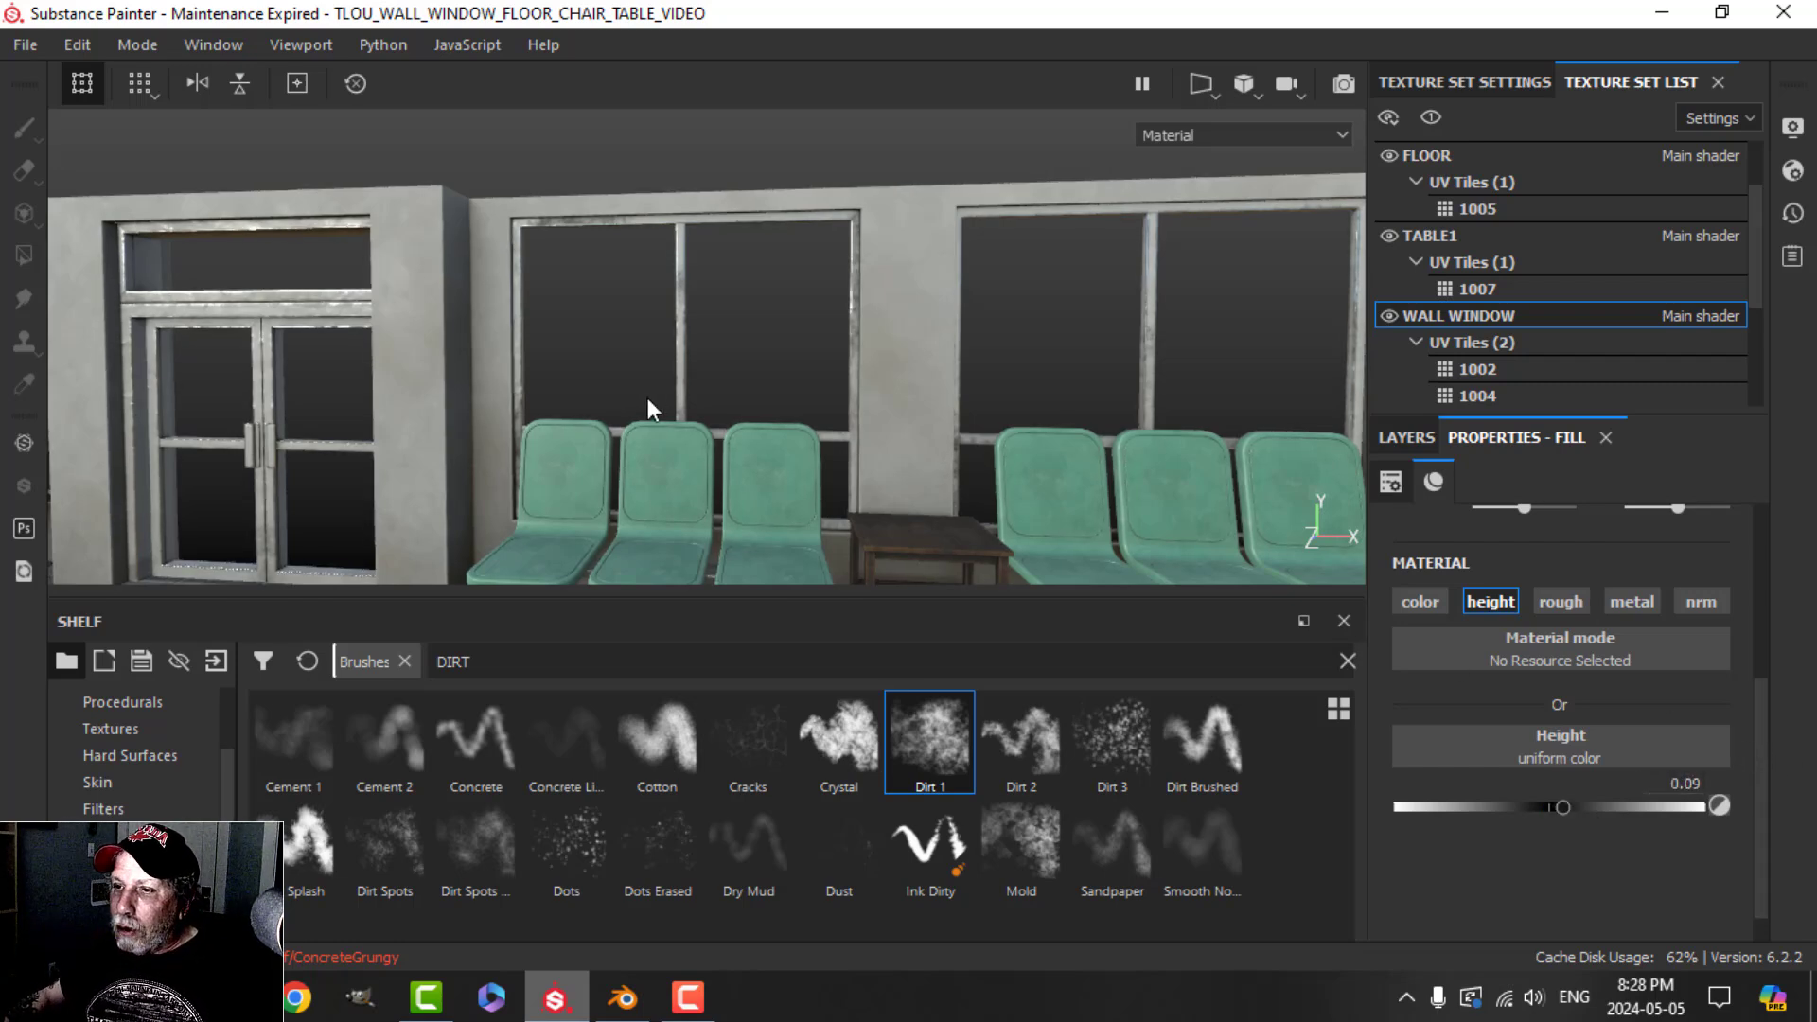
Step: Add a black mask to GRUNGE1 and add a fill effect to that mask
{"action": "left_click", "coordinate": [1407, 438]}
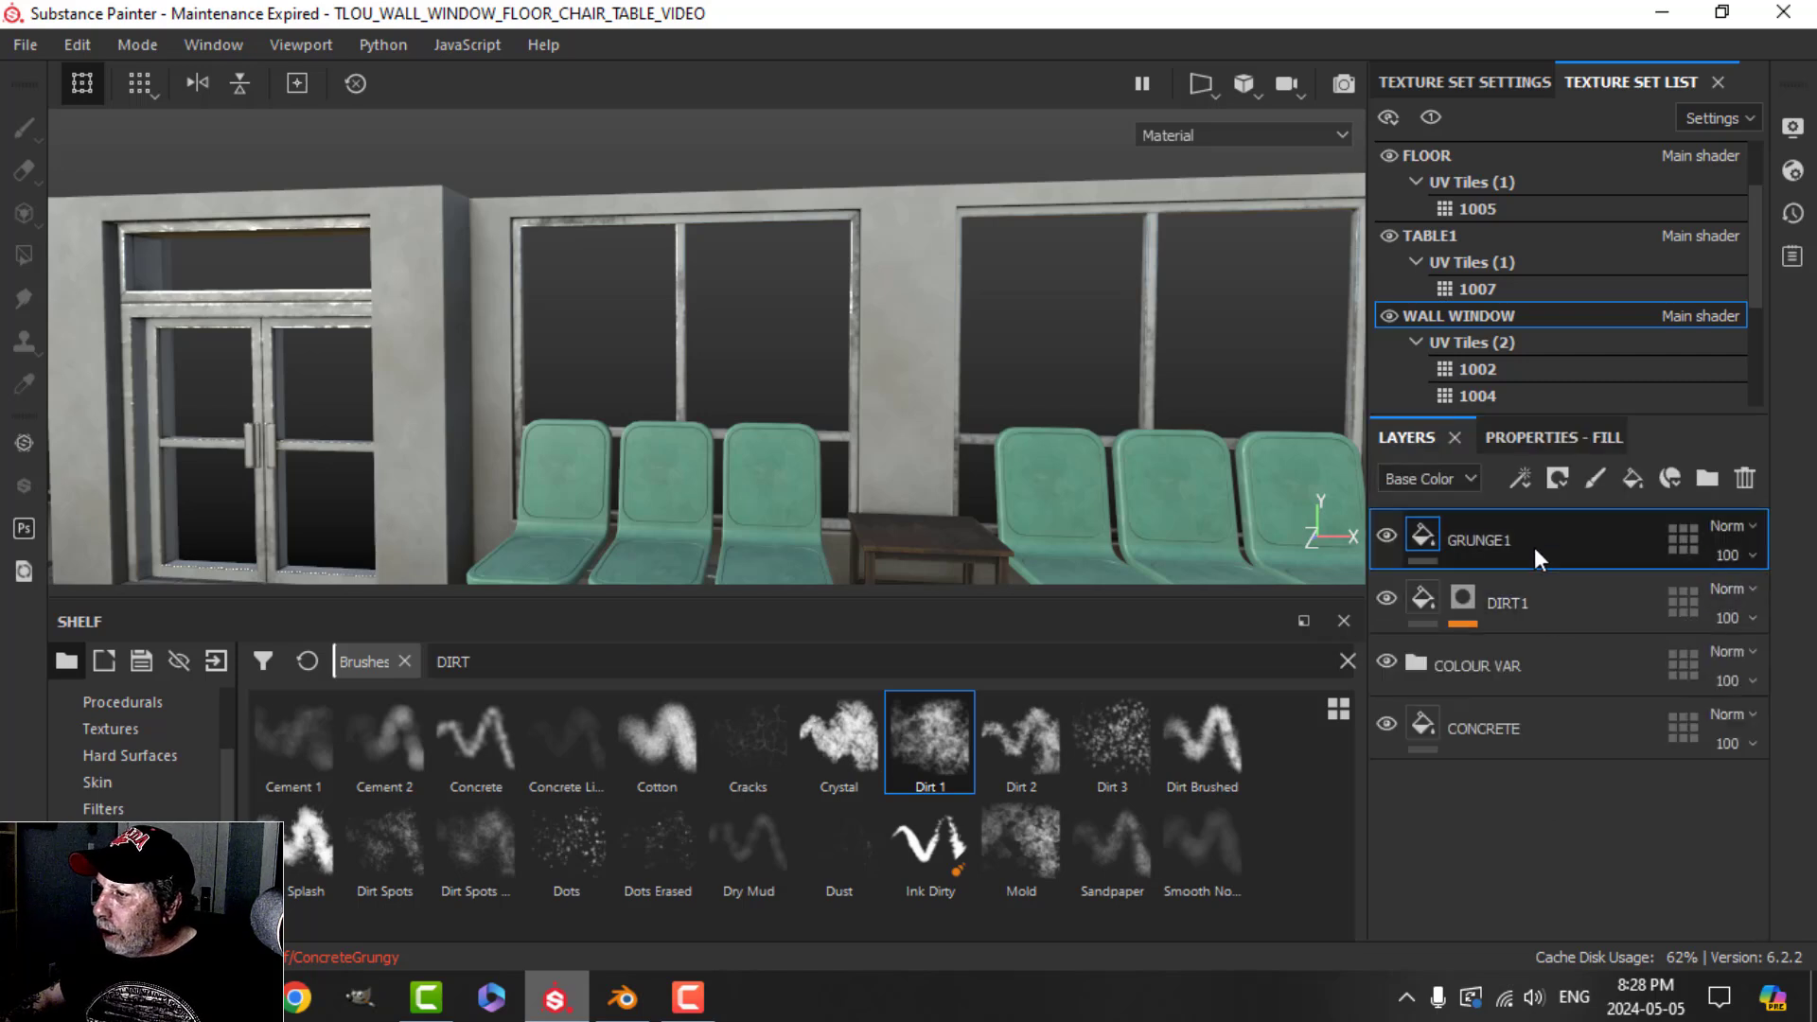
{"action": "left_click", "coordinate": [1558, 478]}
{"action": "left_click", "coordinate": [1582, 534]}
{"action": "left_click", "coordinate": [1520, 478]}
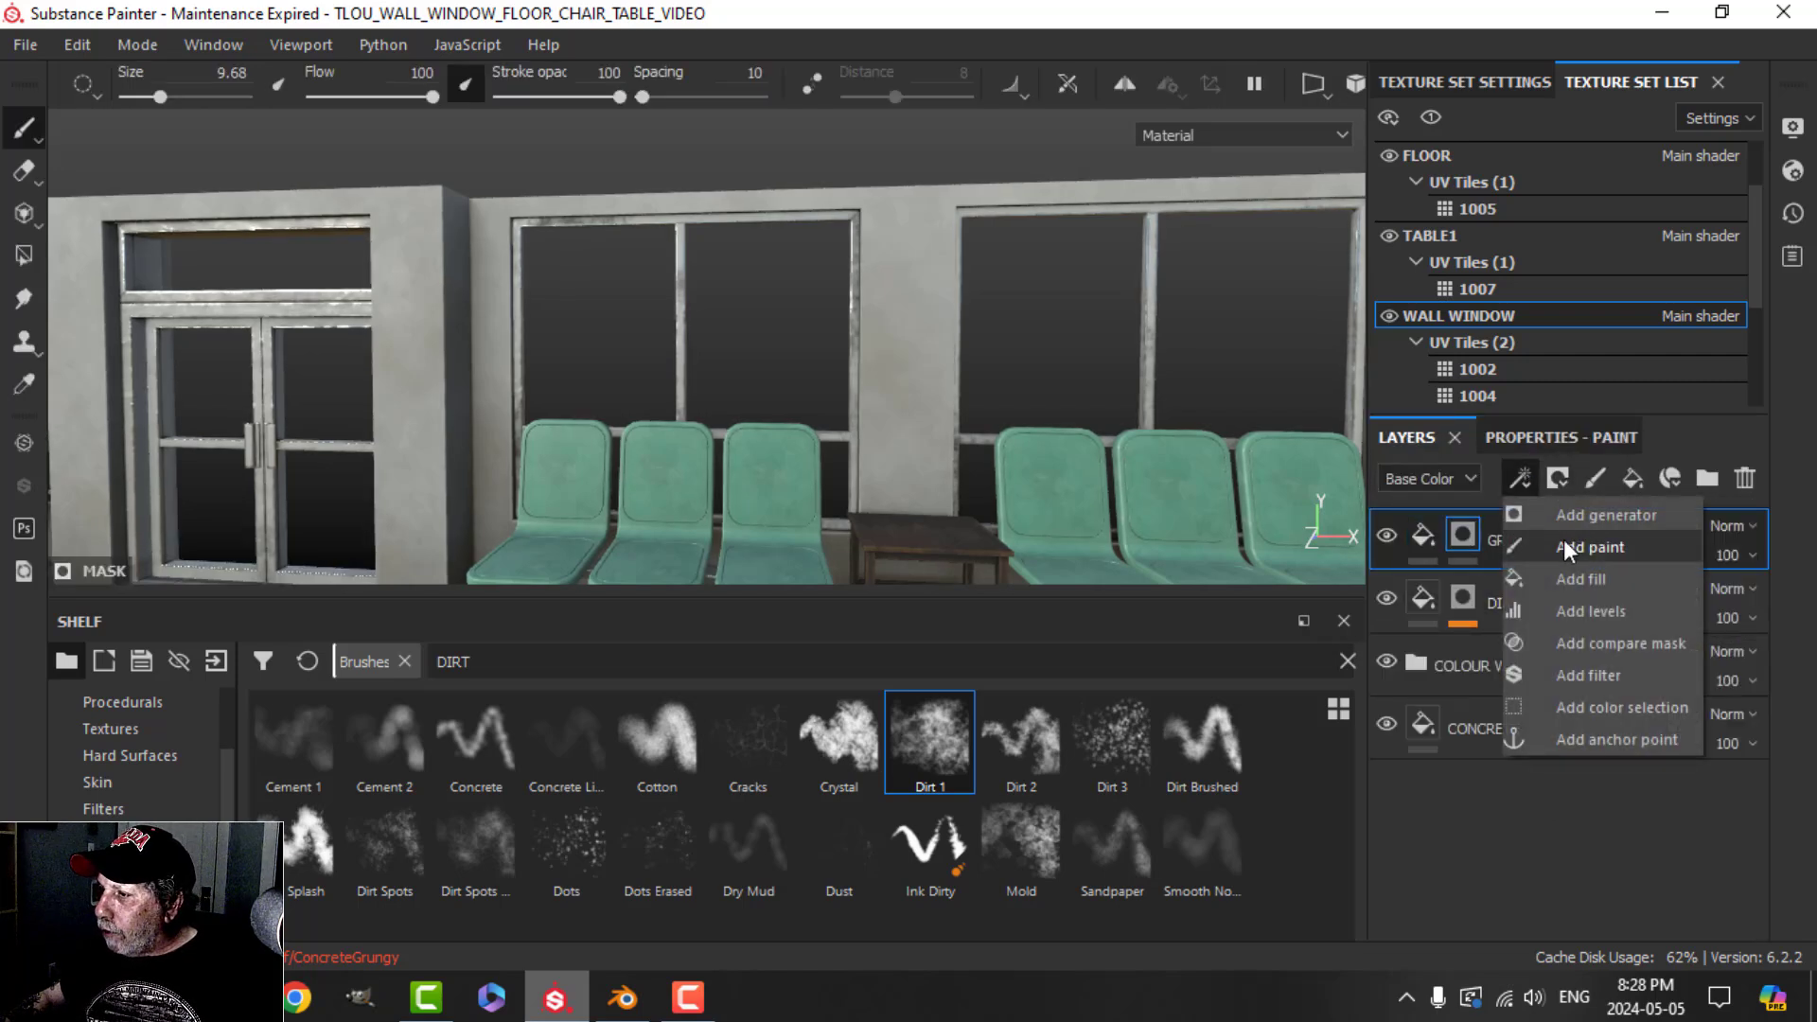
{"action": "left_click", "coordinate": [1571, 580]}
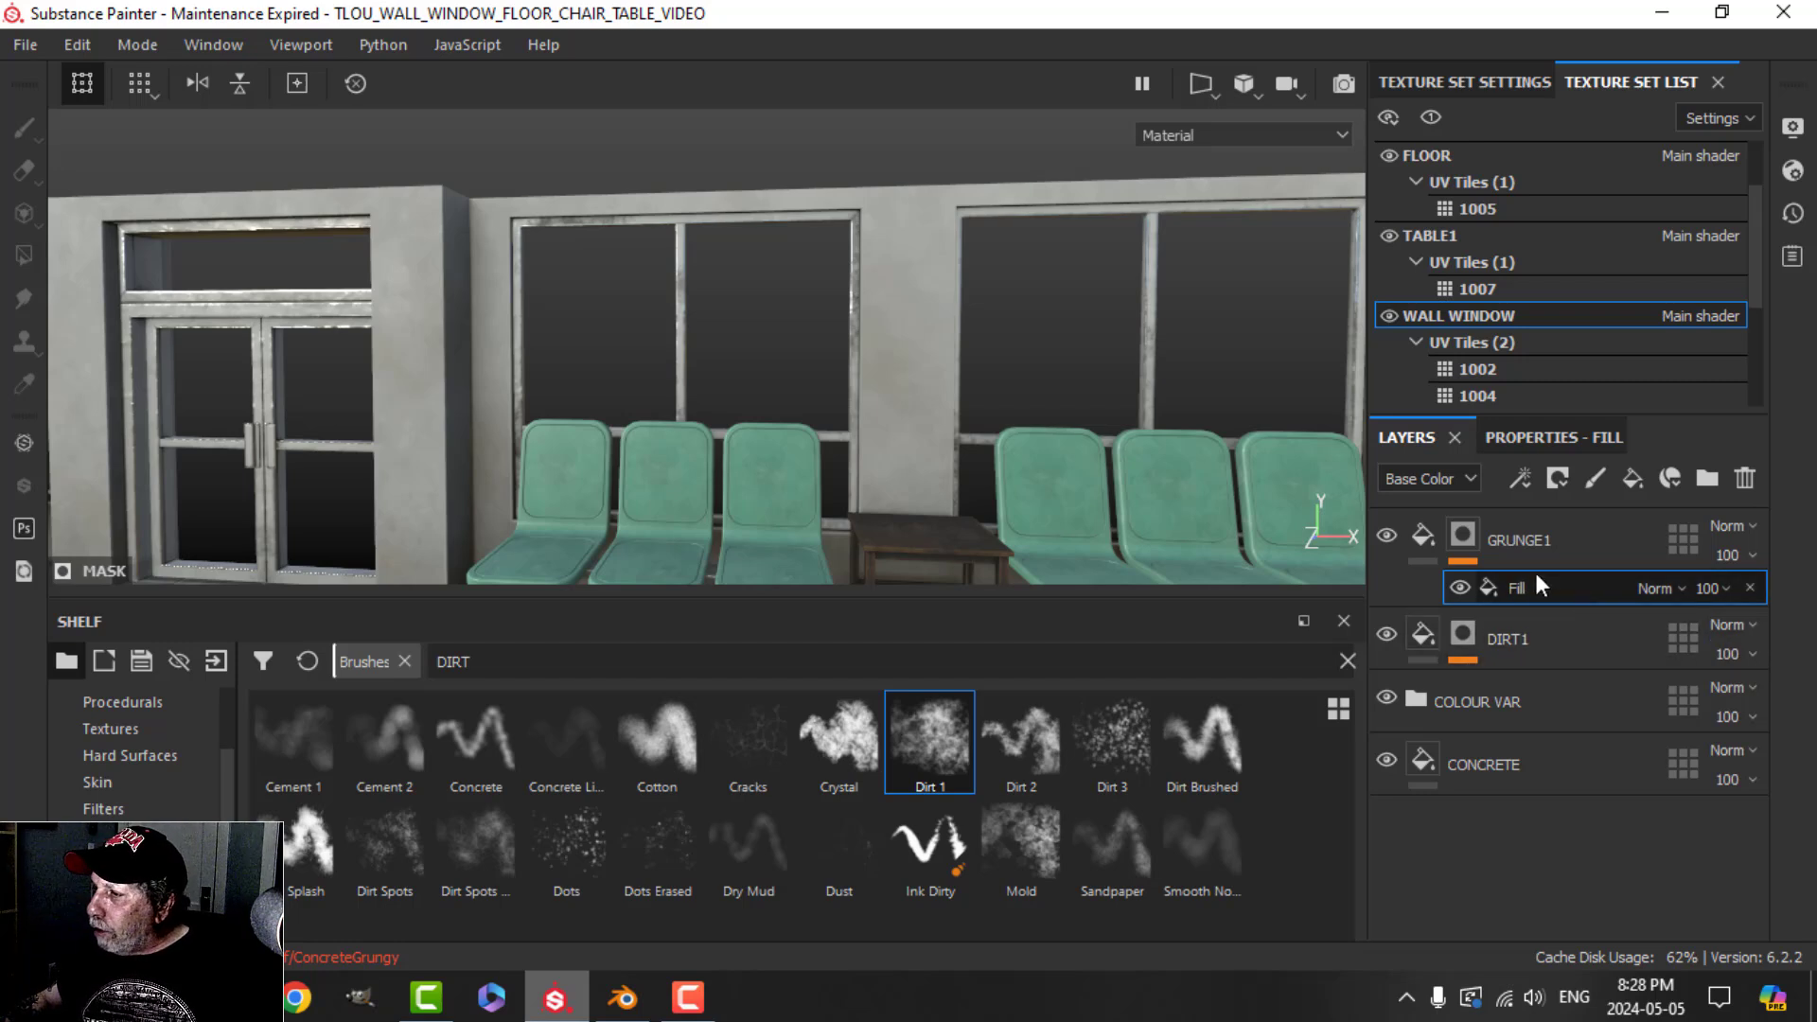
Step: Search the grayscale resources for GRUNGE SCRATCHES and assign the Grunge Scratches texture to GRUNGE1's mask fill
{"action": "left_click", "coordinate": [1561, 439]}
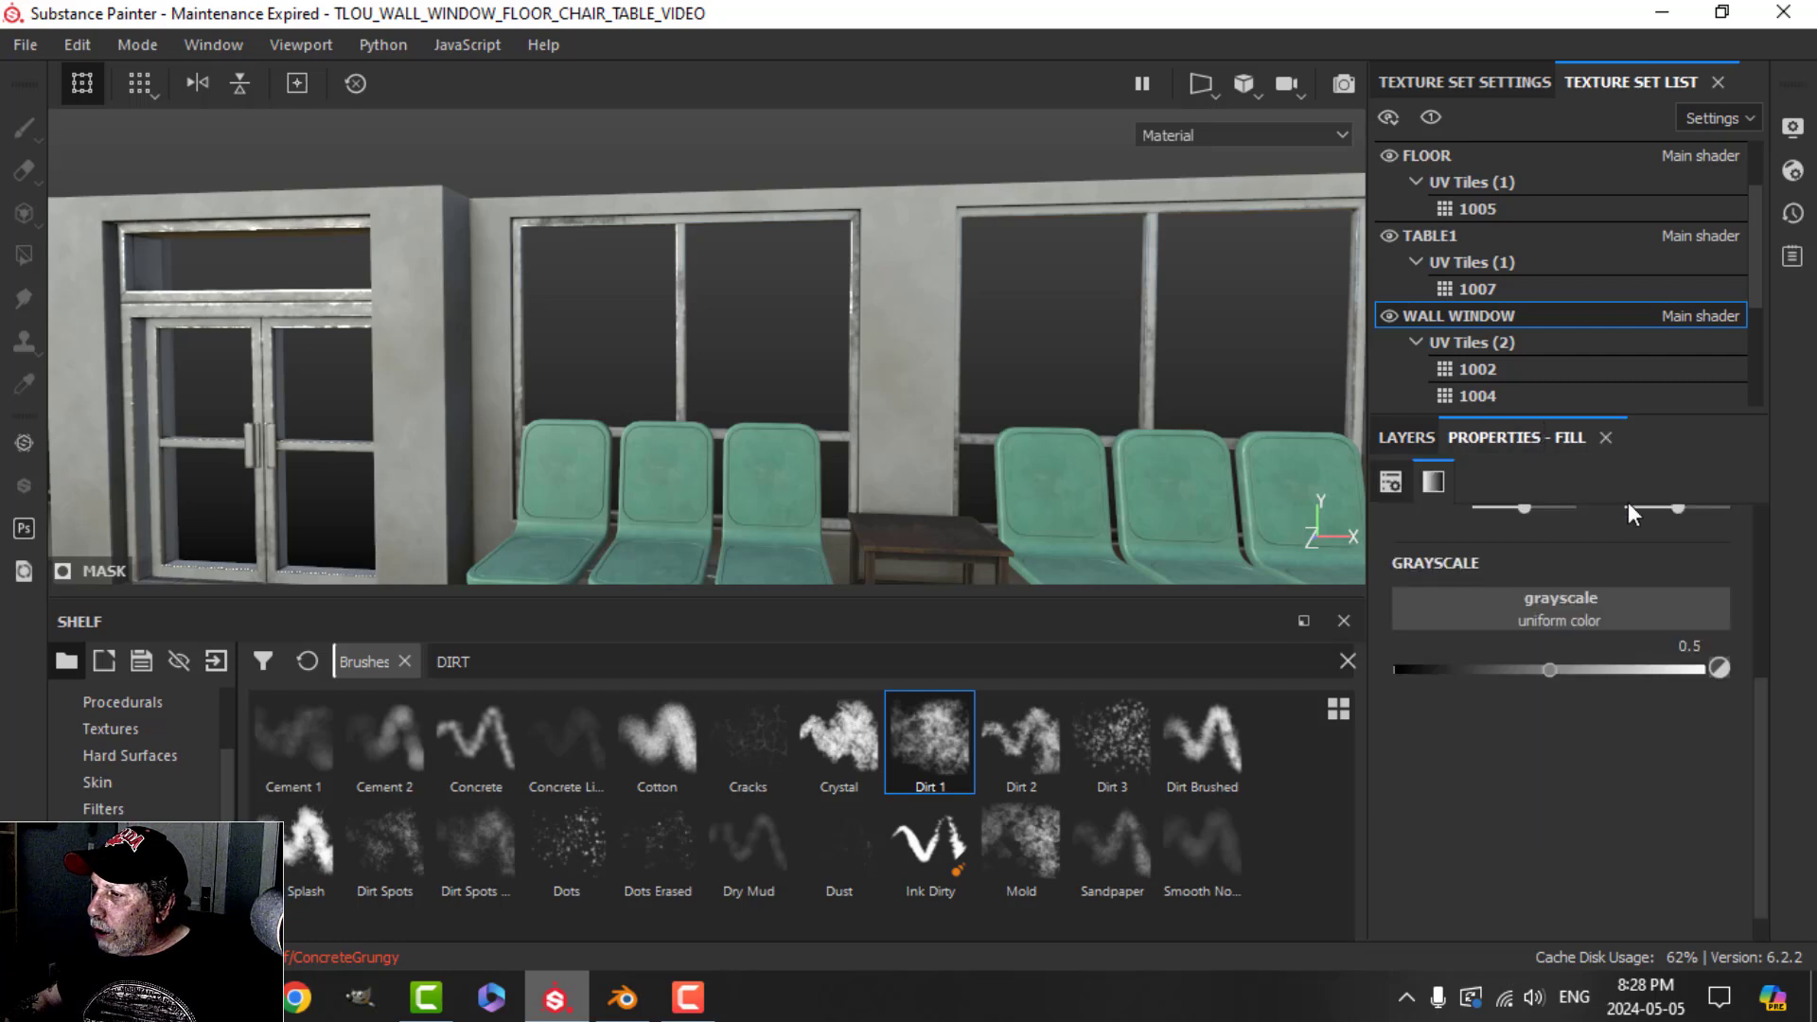
{"action": "left_click", "coordinate": [1575, 610]}
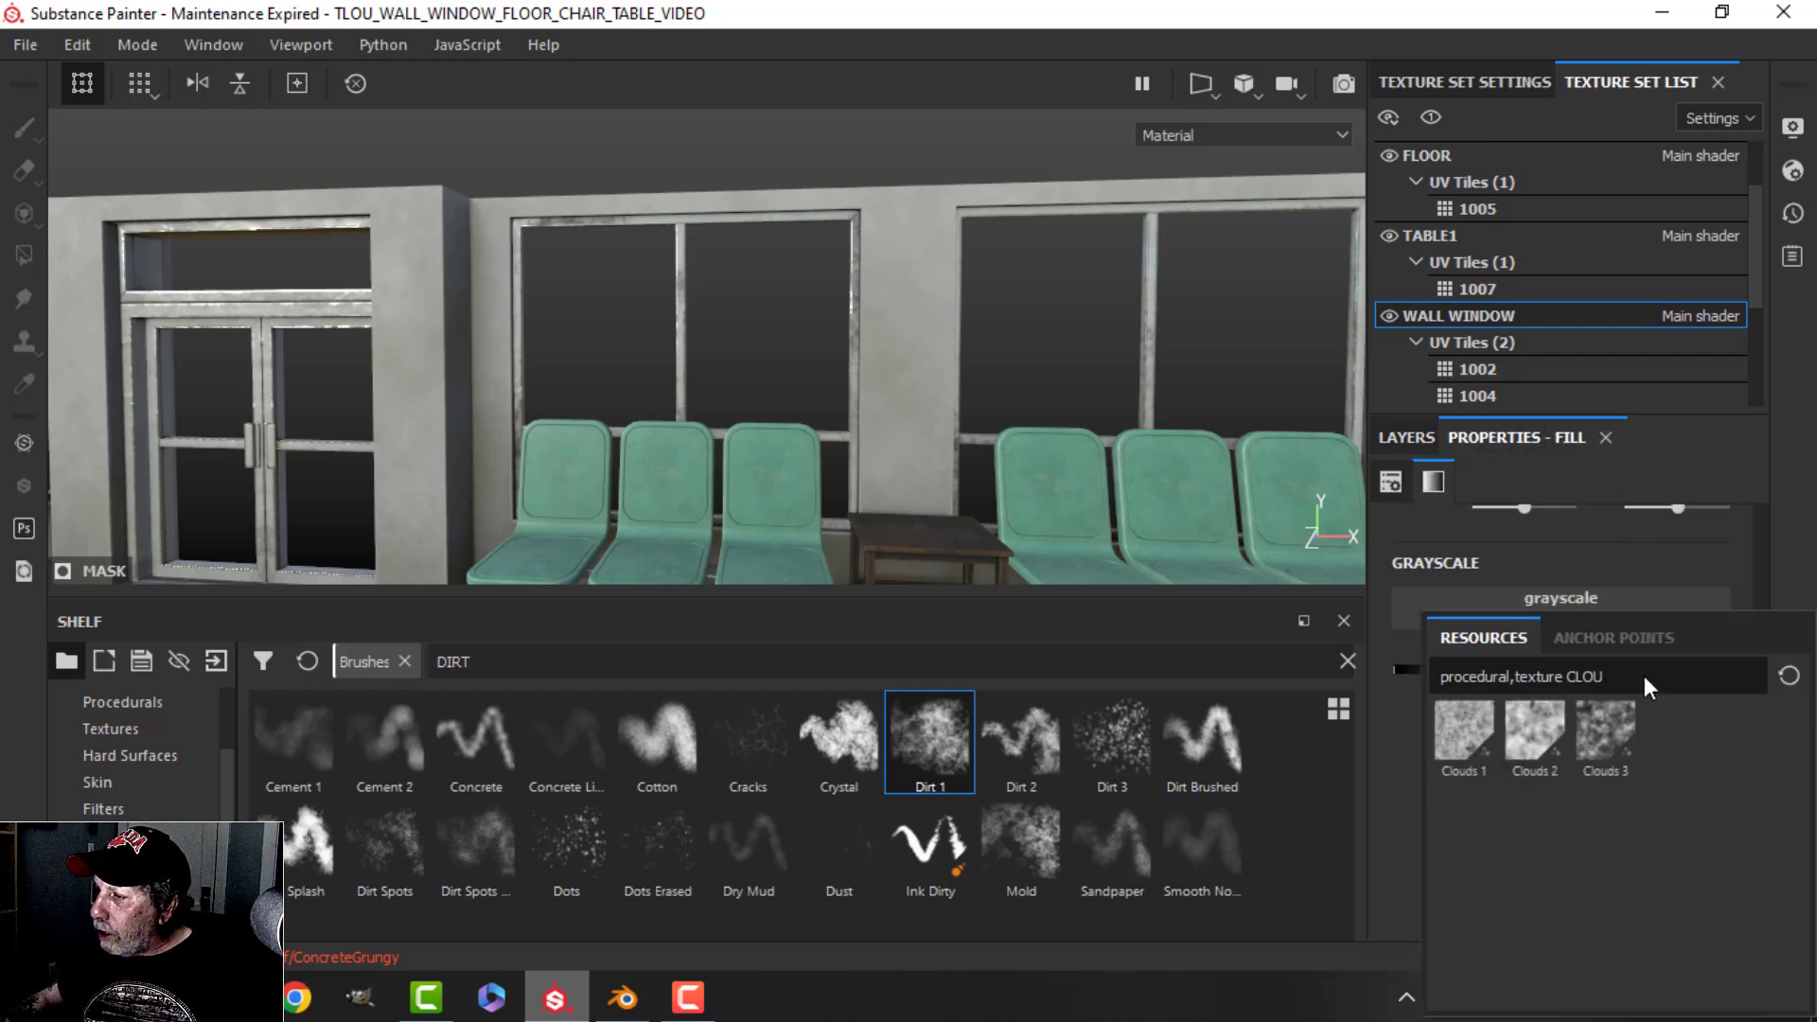
{"action": "left_click", "coordinate": [1789, 678]}
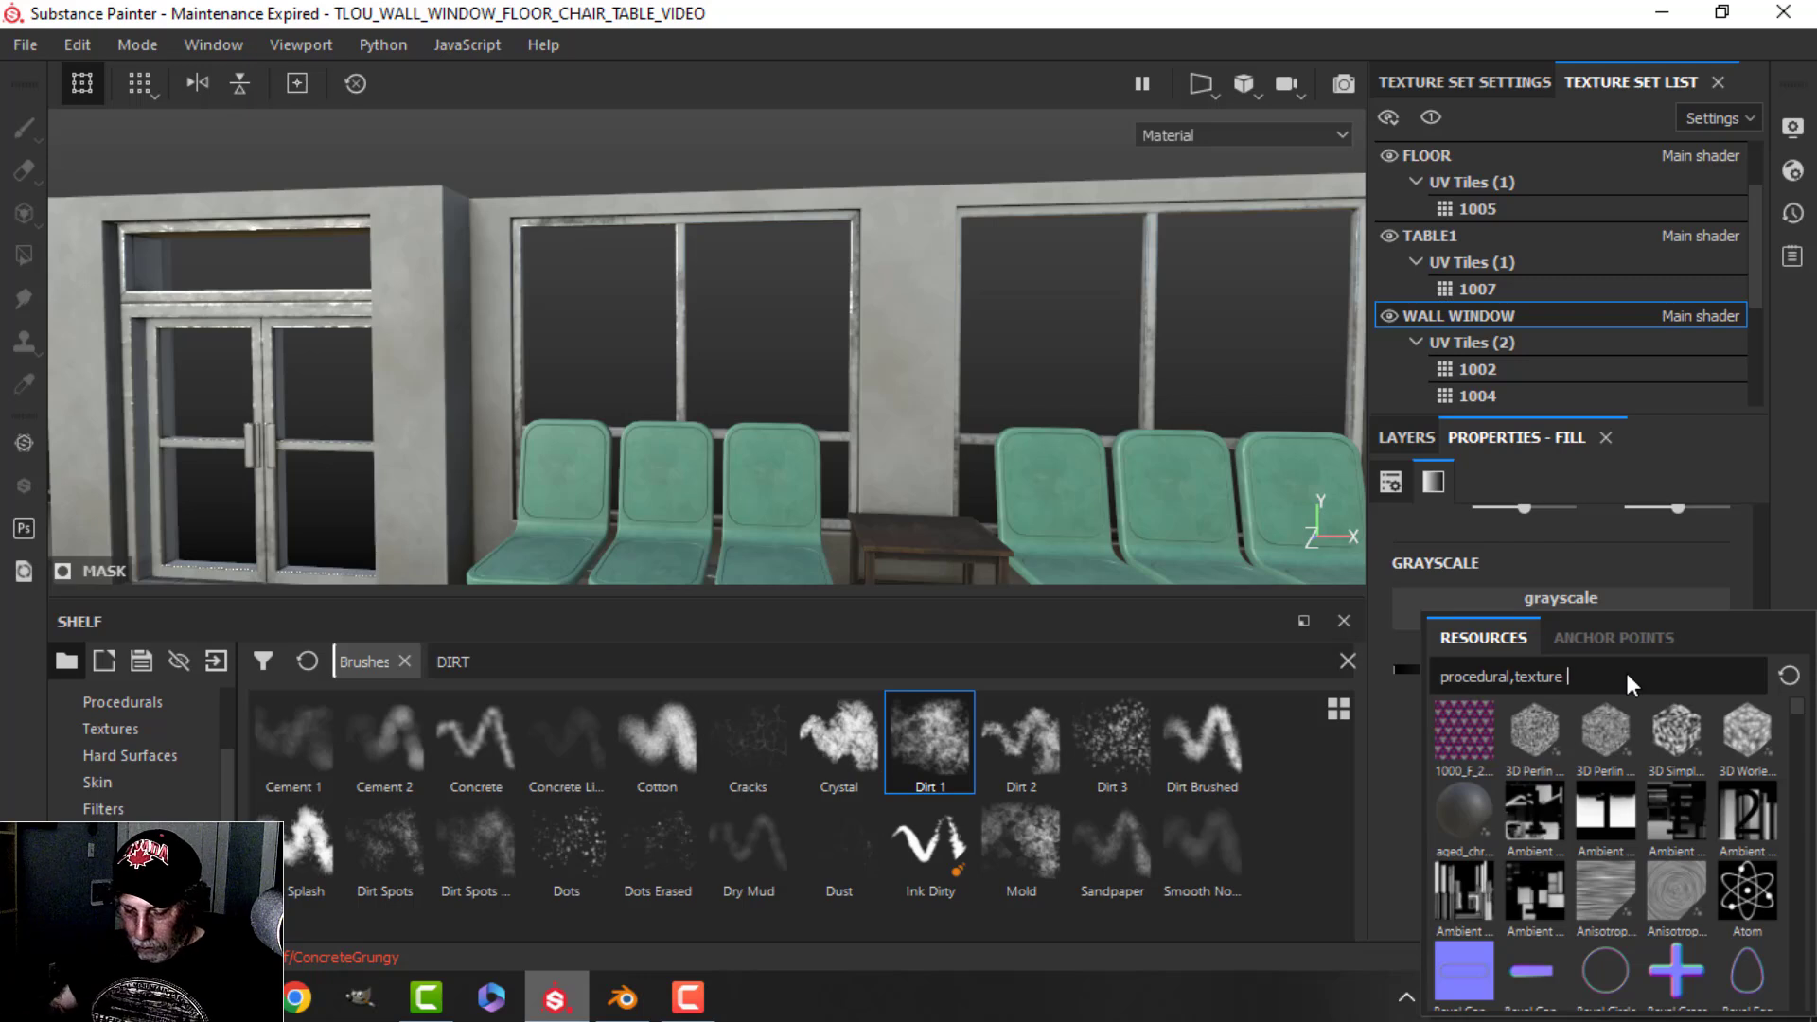
{"action": "type", "text": "GRUNGE SCRATC"}
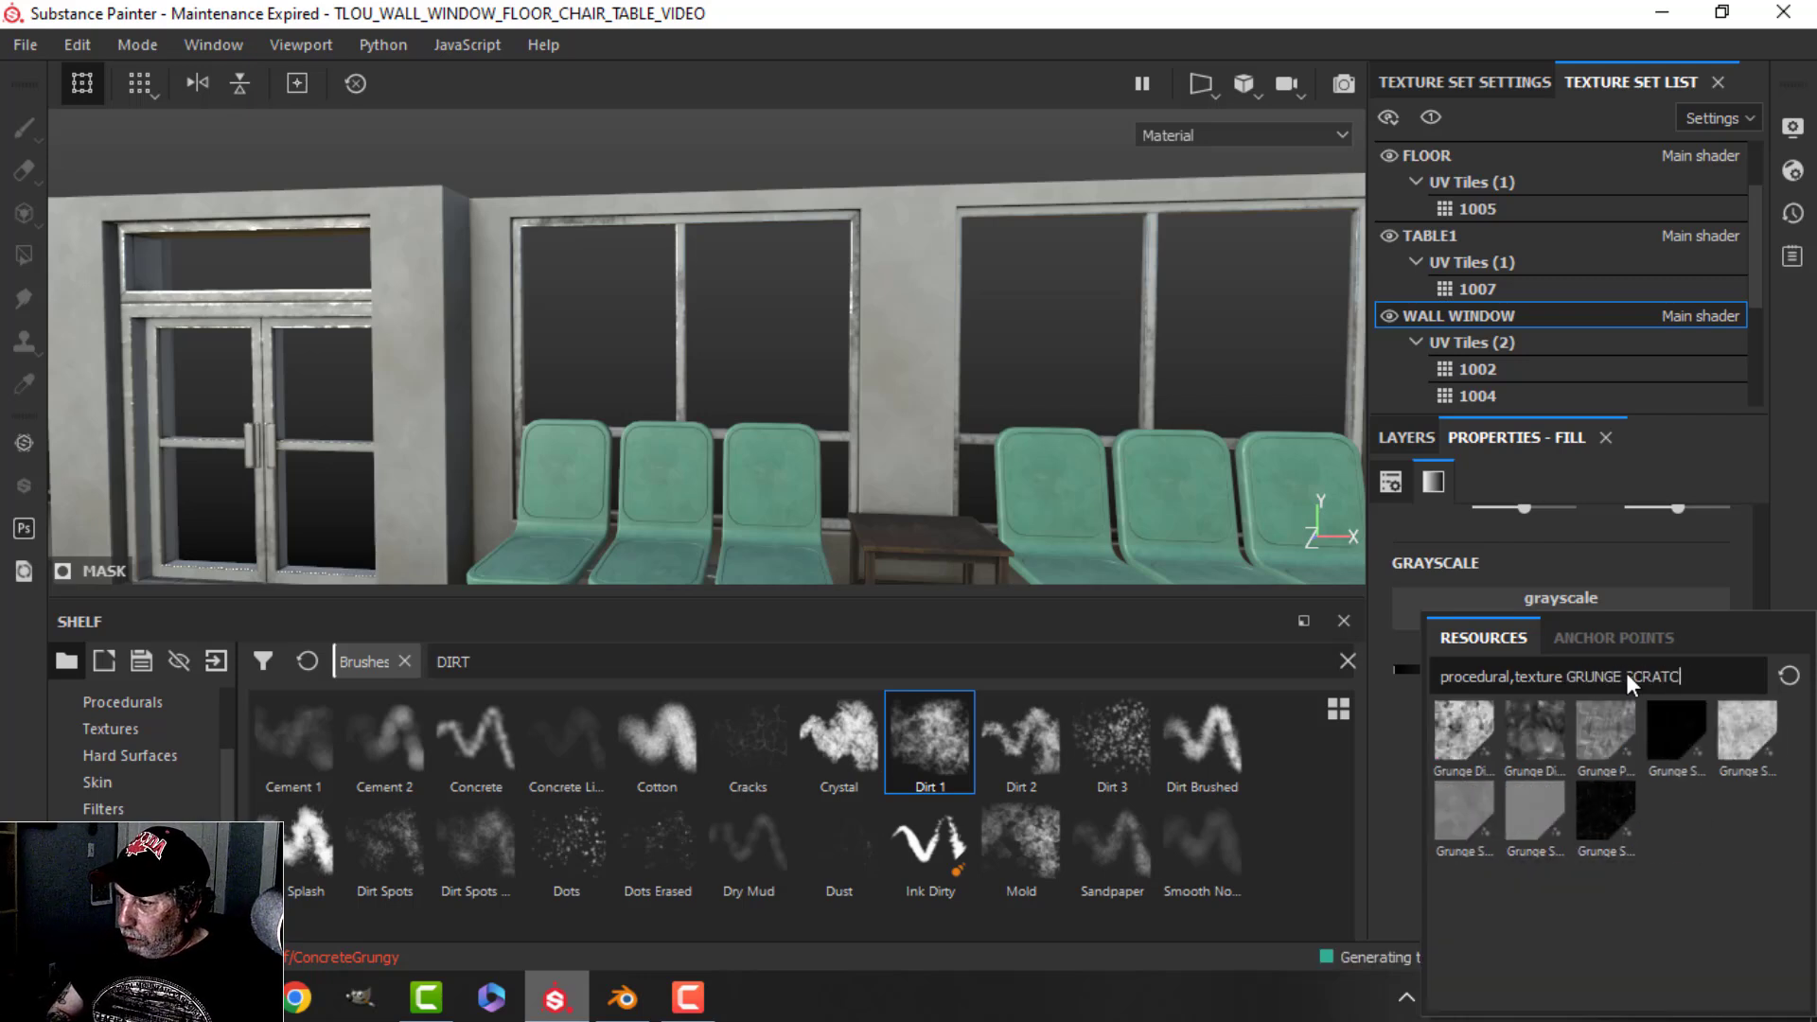
{"action": "type", "text": "HES"}
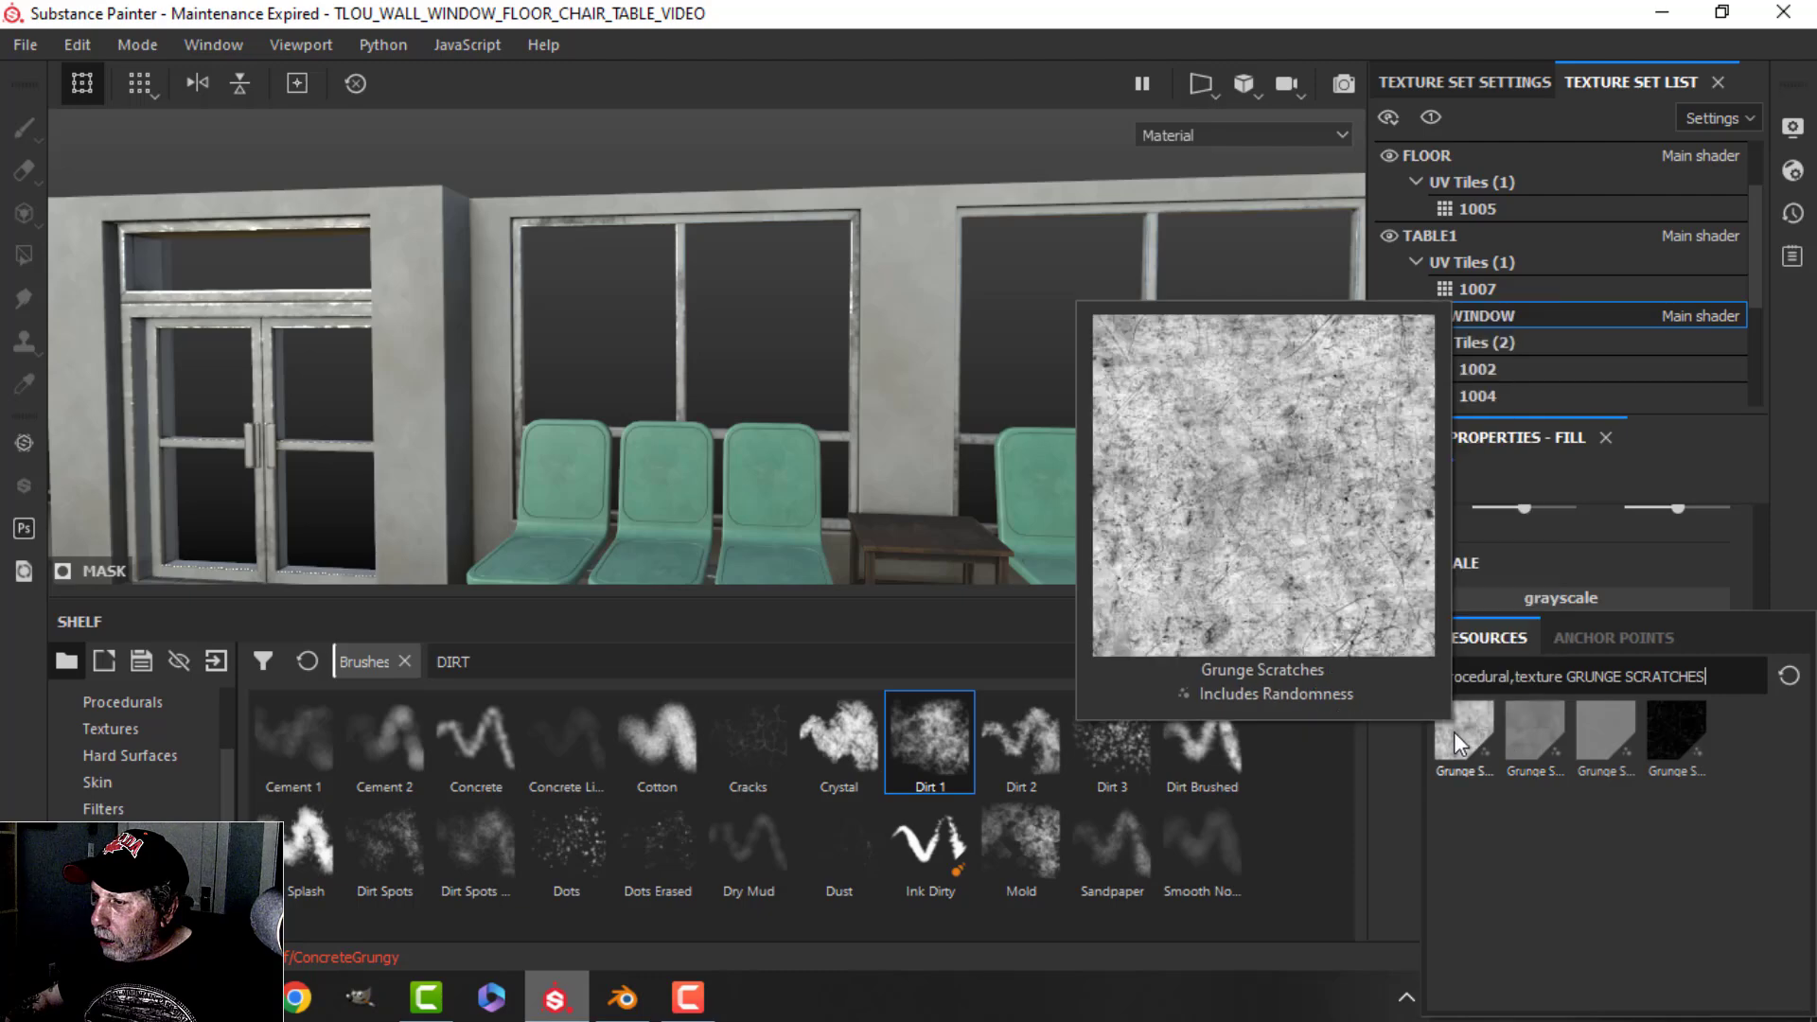
{"action": "left_click", "coordinate": [1453, 731]}
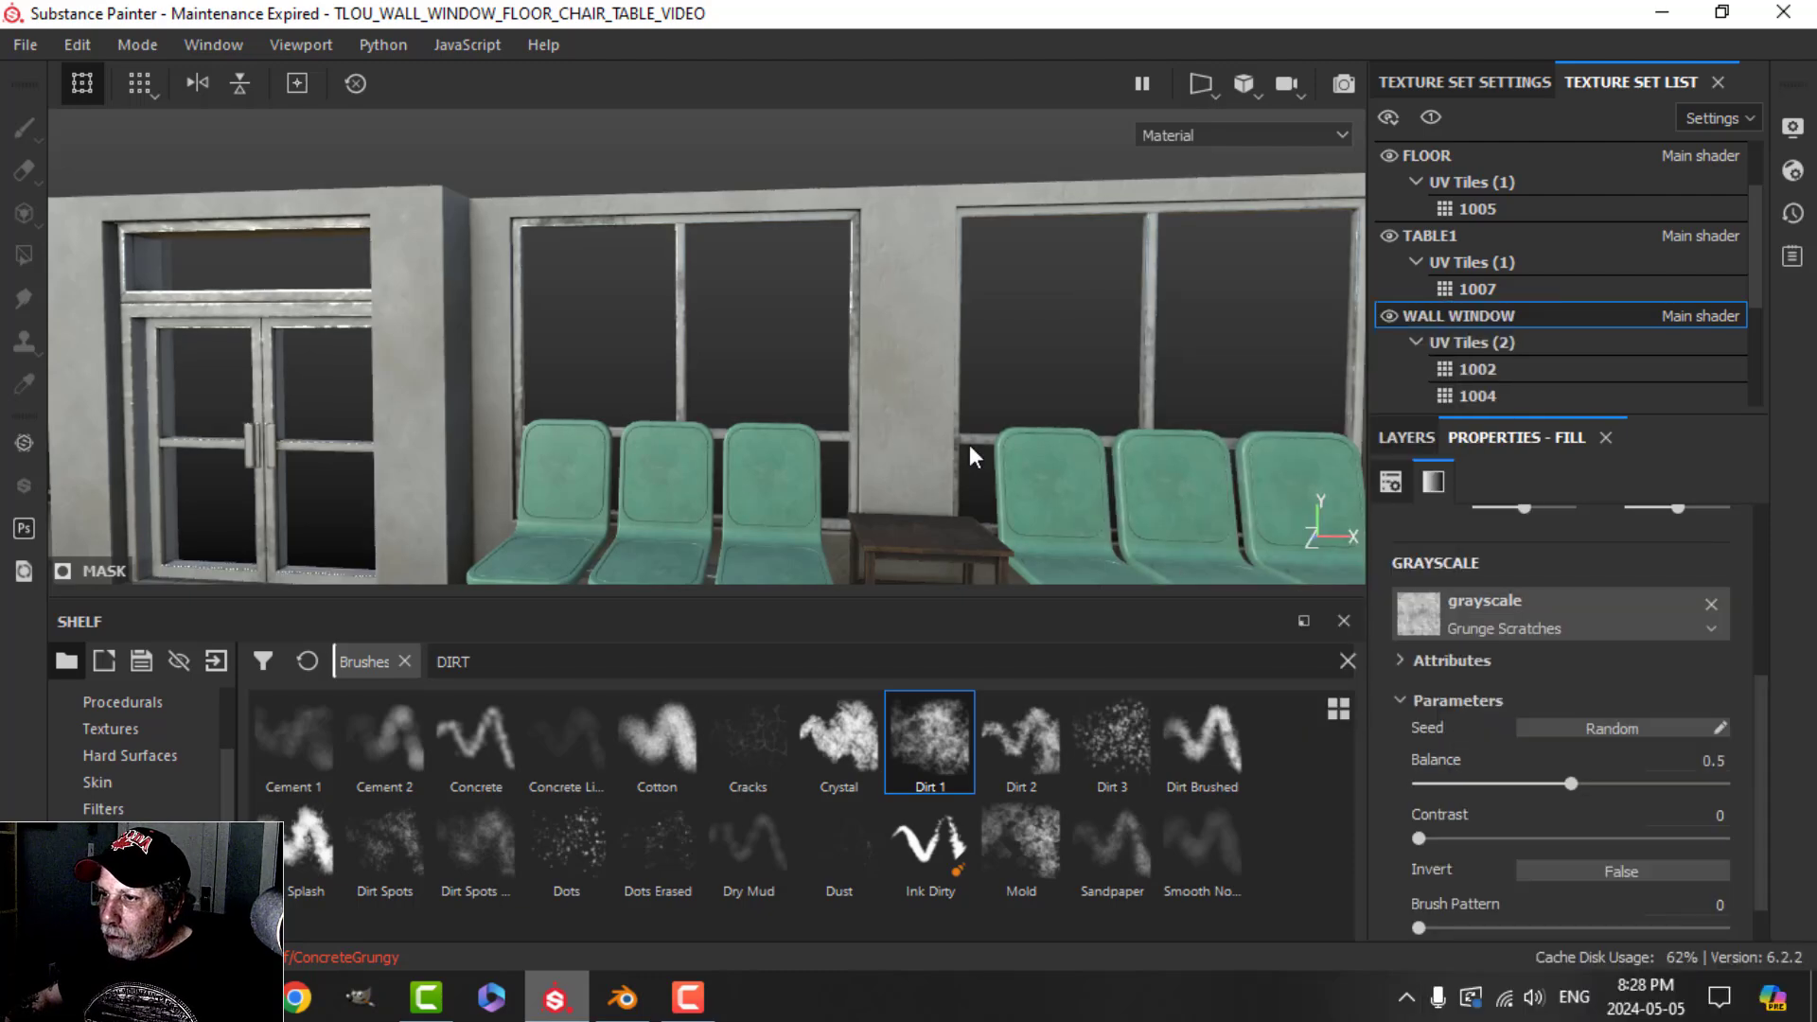
Step: Set the UV scale of GRUNGE1's Grunge Scratches mask fill to 2
{"action": "scroll", "coordinate": [902, 414], "scroll_direction": "up", "scroll_amount": 5}
{"action": "scroll", "coordinate": [902, 414], "scroll_direction": "up", "scroll_amount": 6}
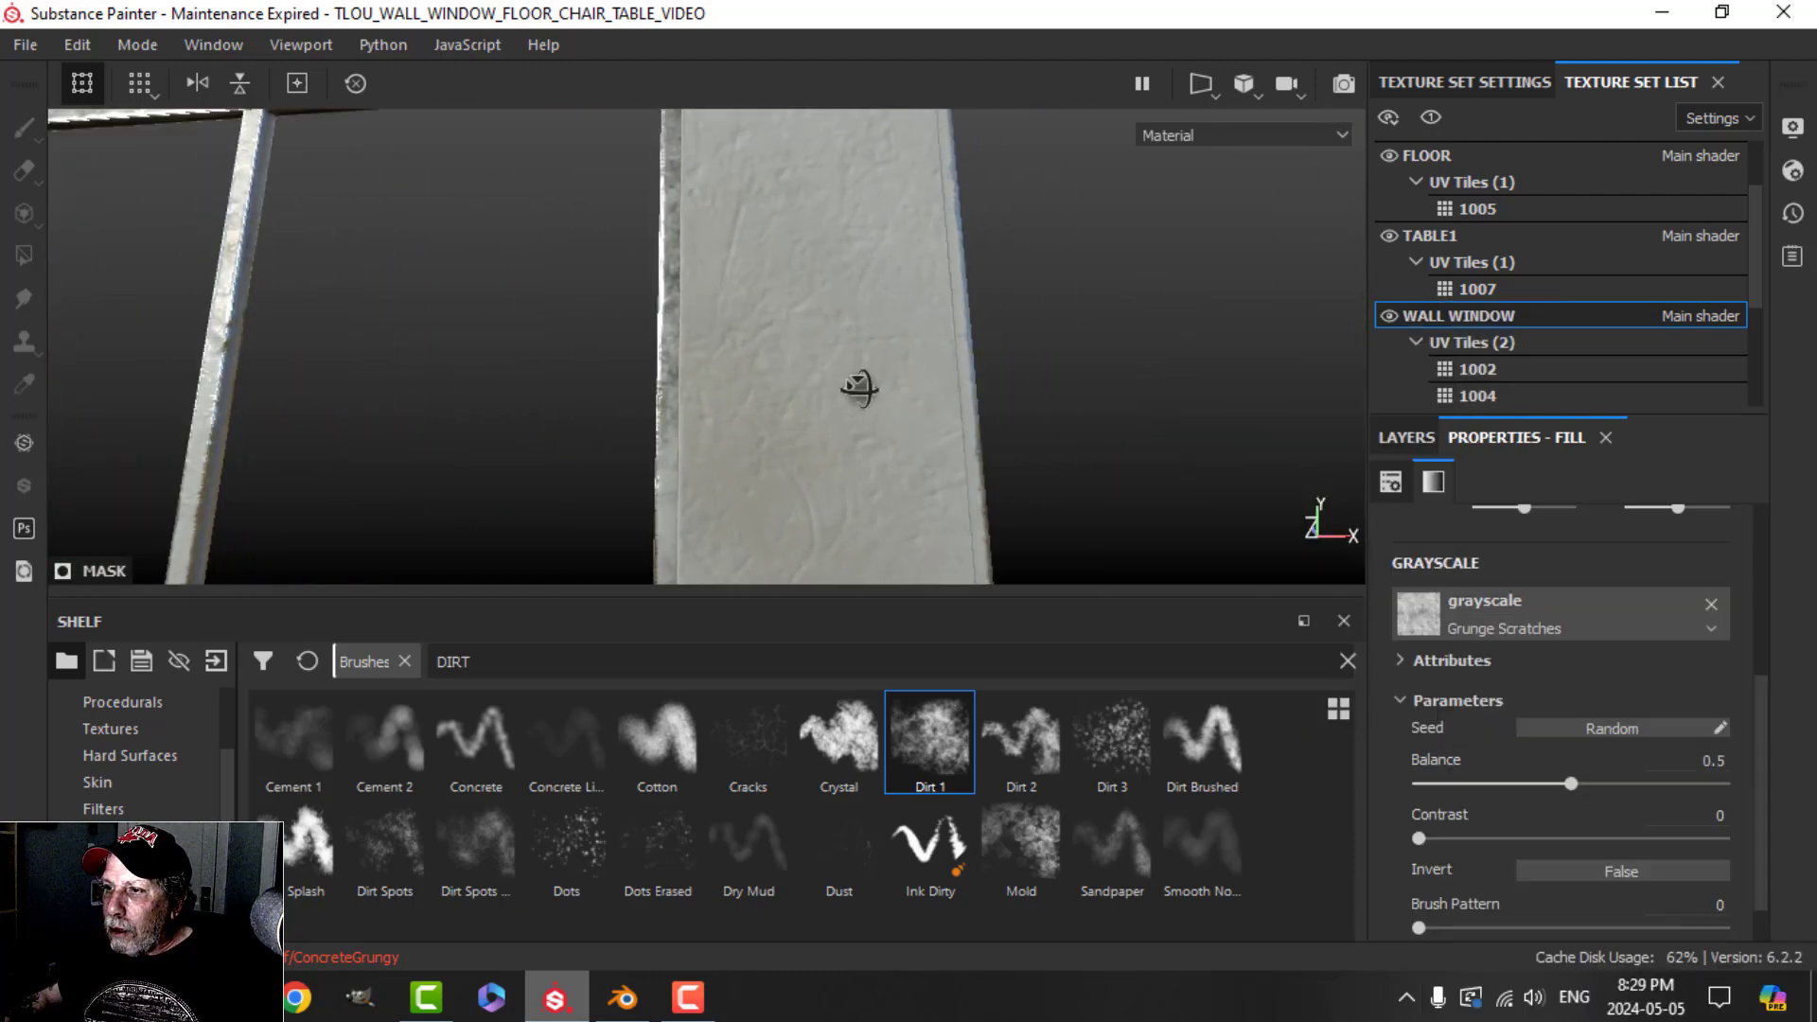
{"action": "scroll", "coordinate": [871, 419], "scroll_direction": "down", "scroll_amount": 5}
{"action": "mouse_move", "coordinate": [917, 417]}
{"action": "left_mouse_down", "text": "alt"}
{"action": "mouse_move", "coordinate": [877, 446]}
{"action": "mouse_move", "coordinate": [905, 414]}
{"action": "mouse_move", "coordinate": [888, 405]}
{"action": "left_mouse_up", "text": "alt"}
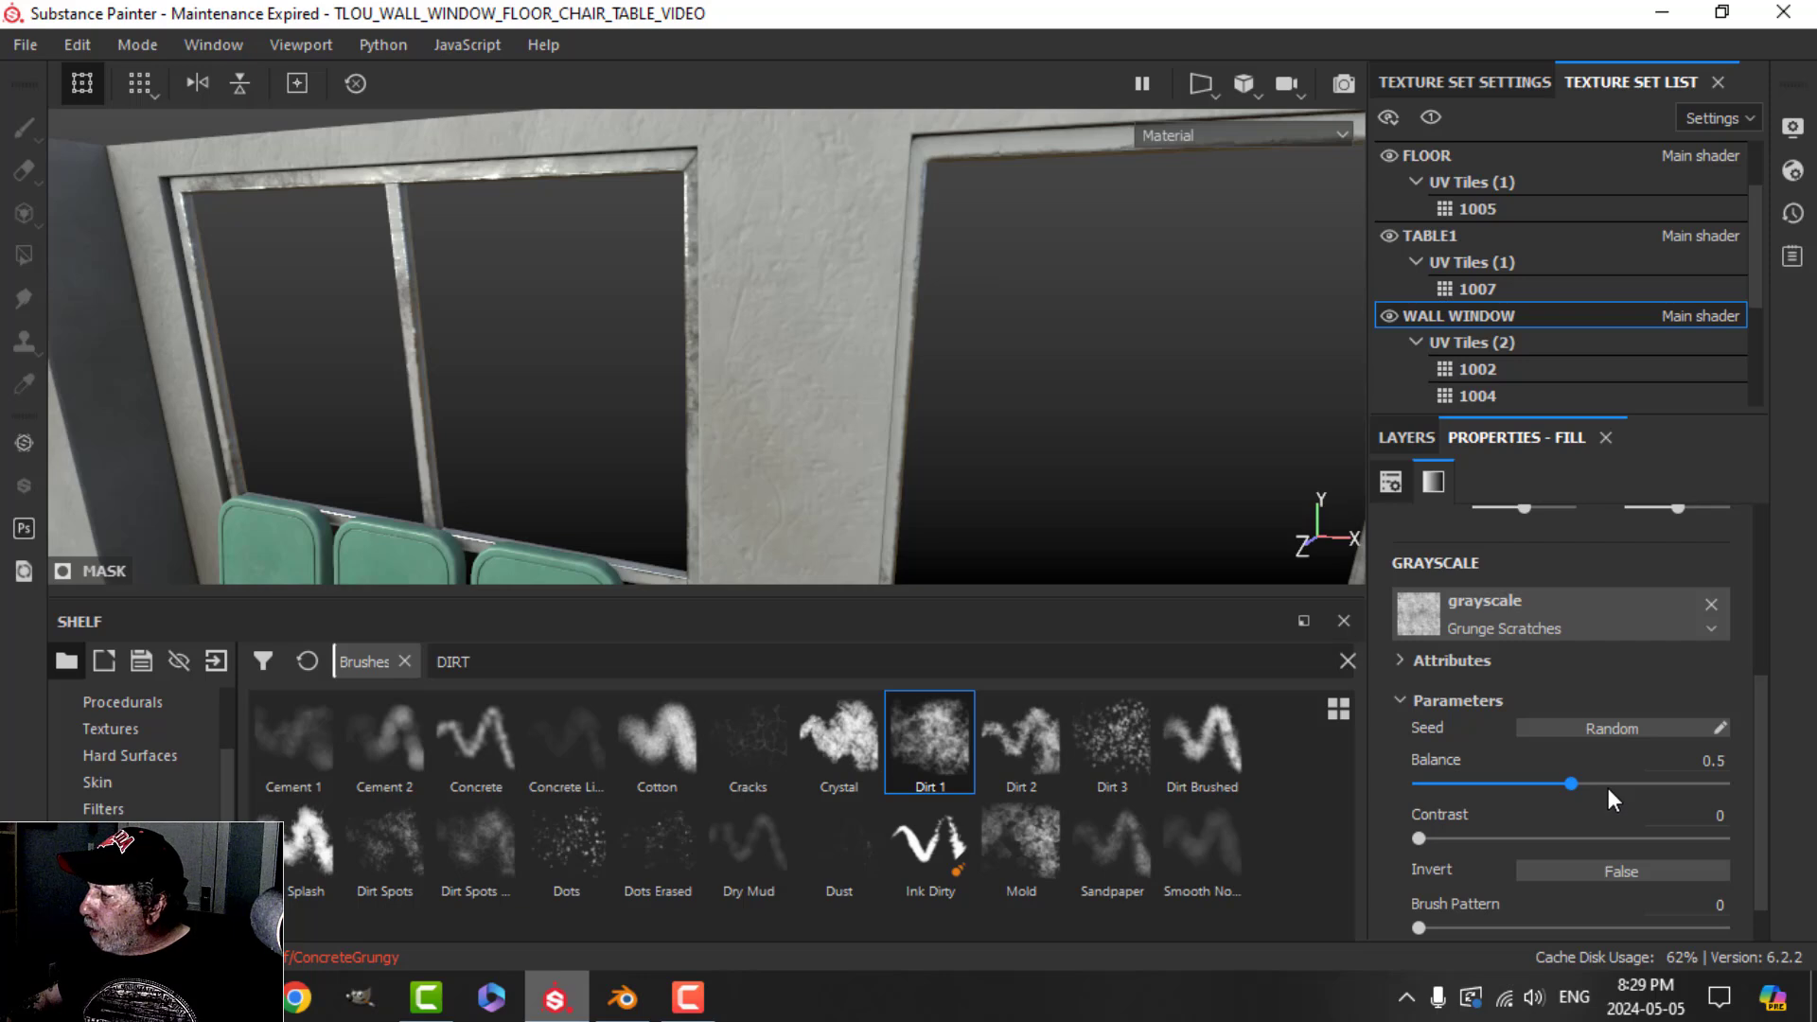
{"action": "scroll", "coordinate": [1534, 762], "scroll_direction": "up", "scroll_amount": 3}
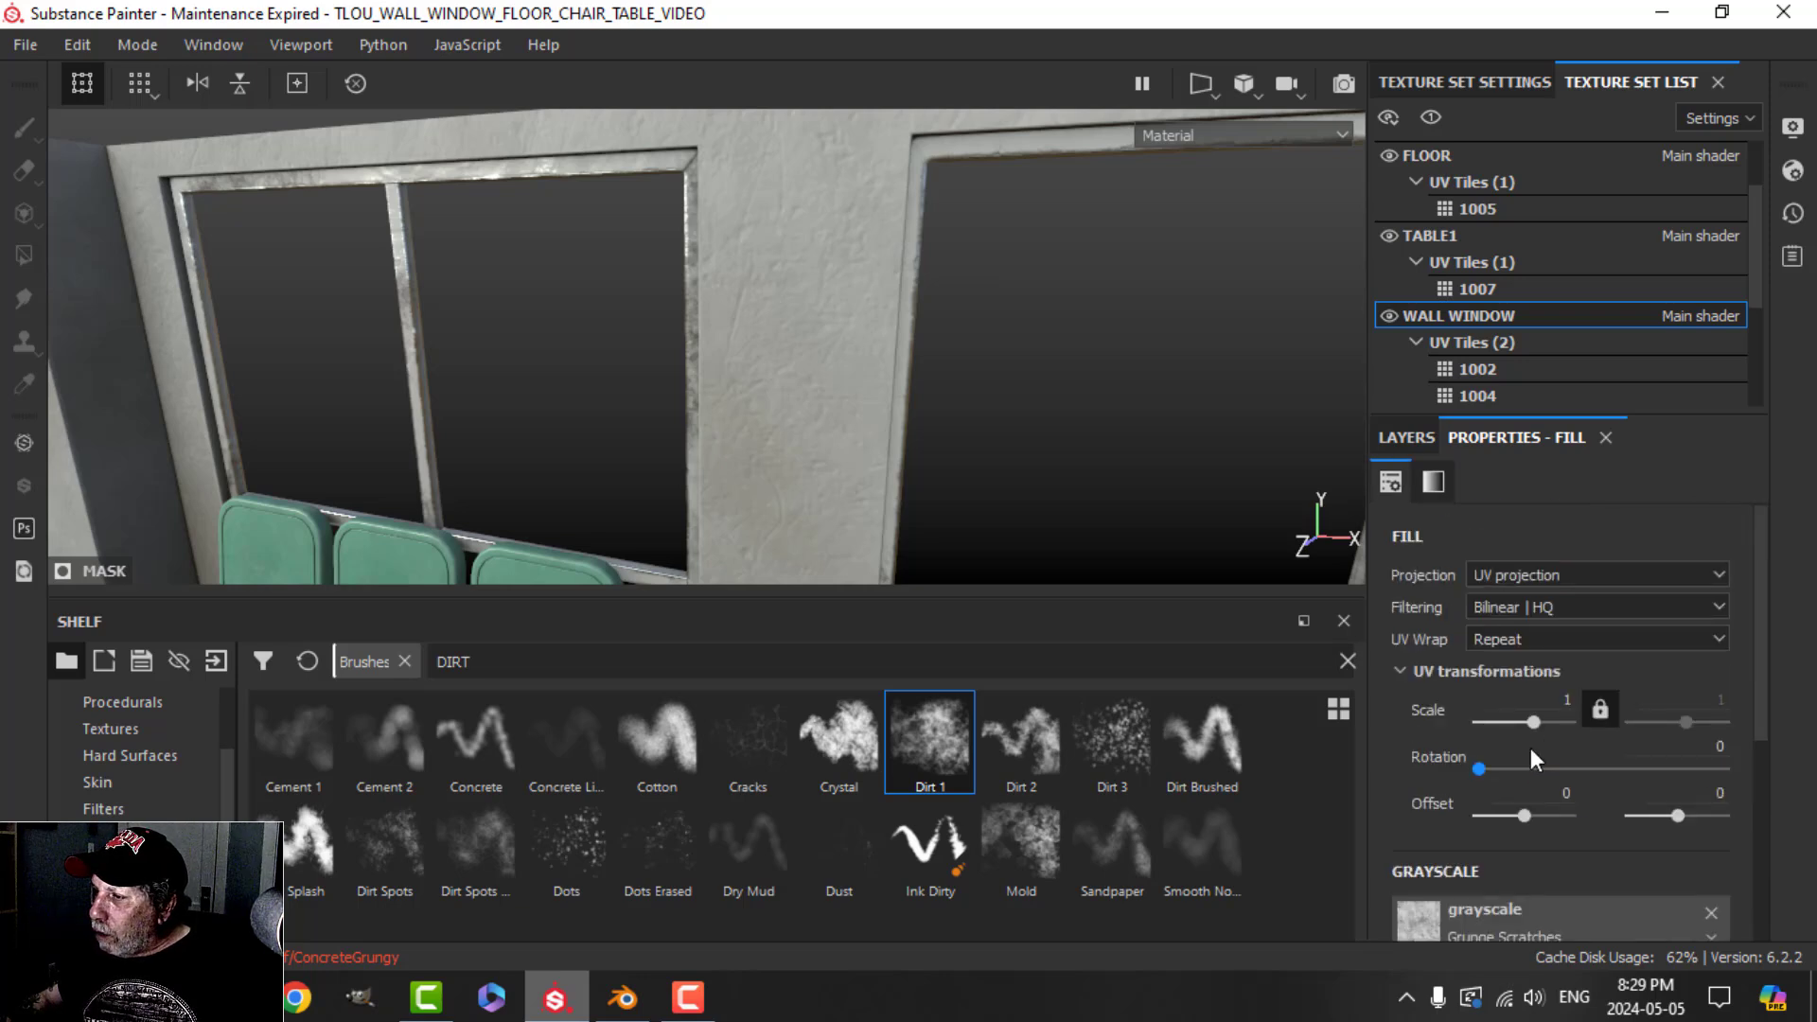
{"action": "left_click", "coordinate": [1541, 698]}
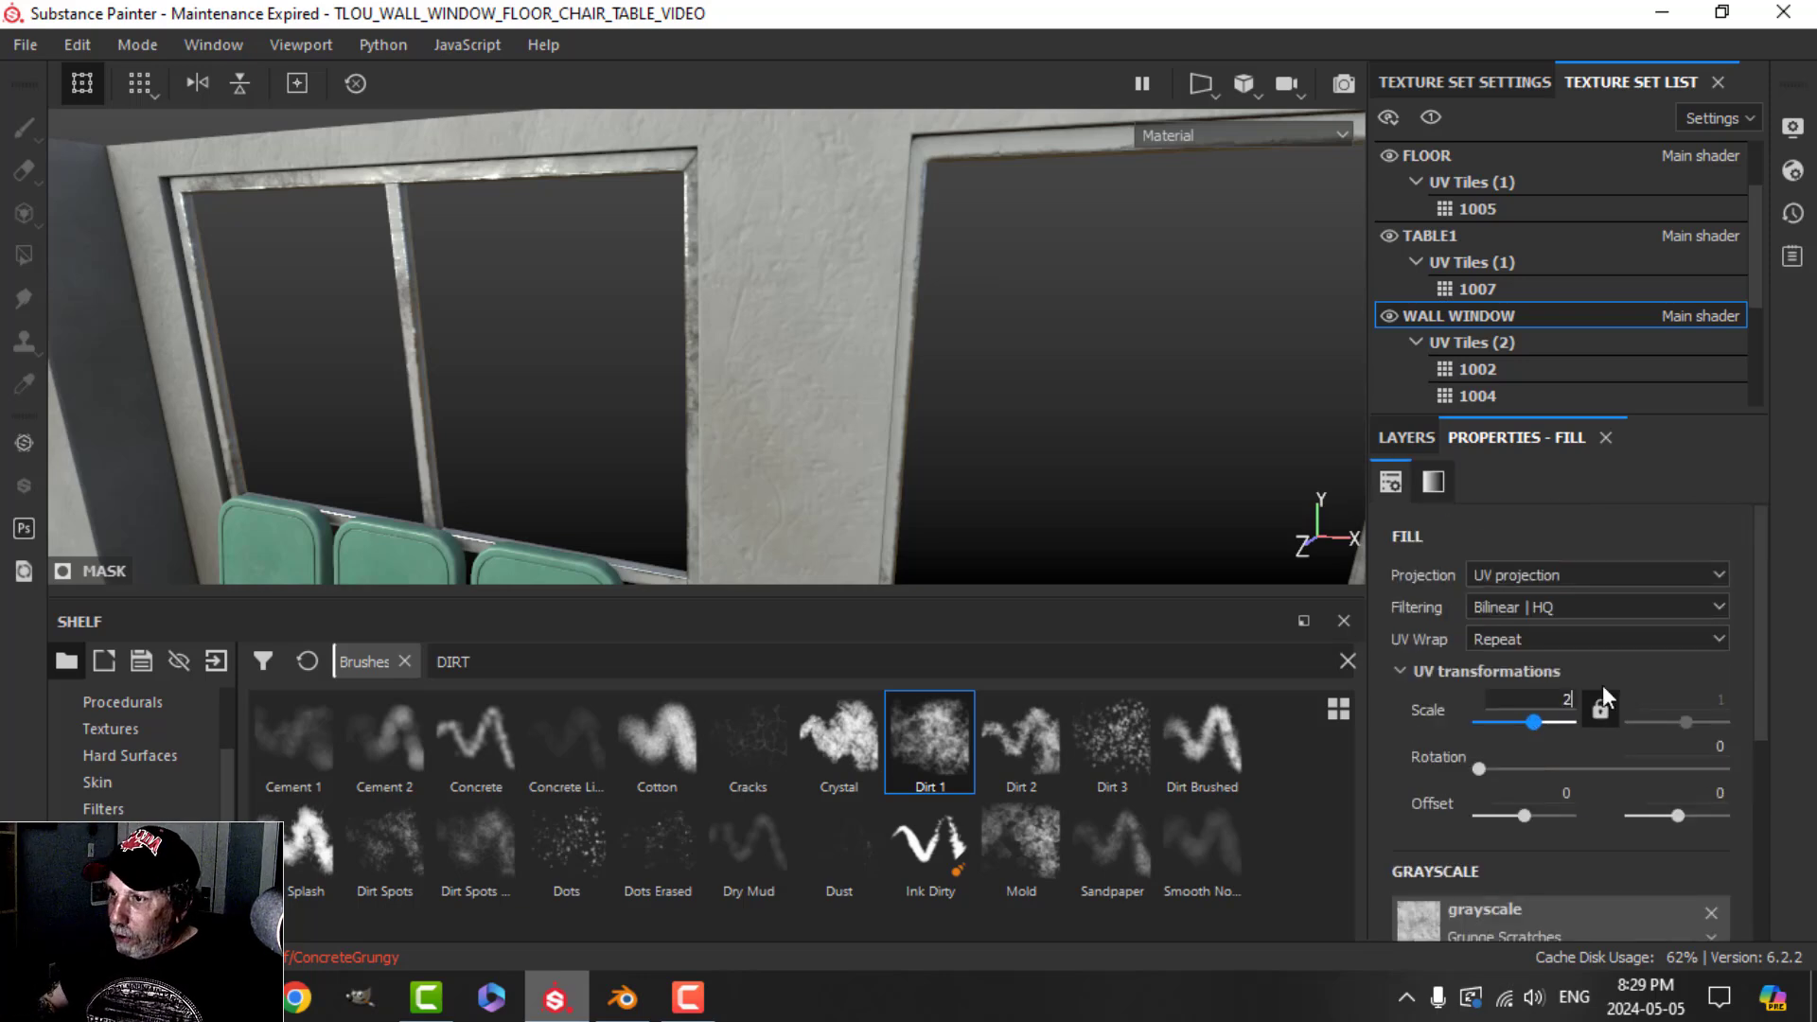
{"action": "type", "text": "2"}
{"action": "key", "text": "Return"}
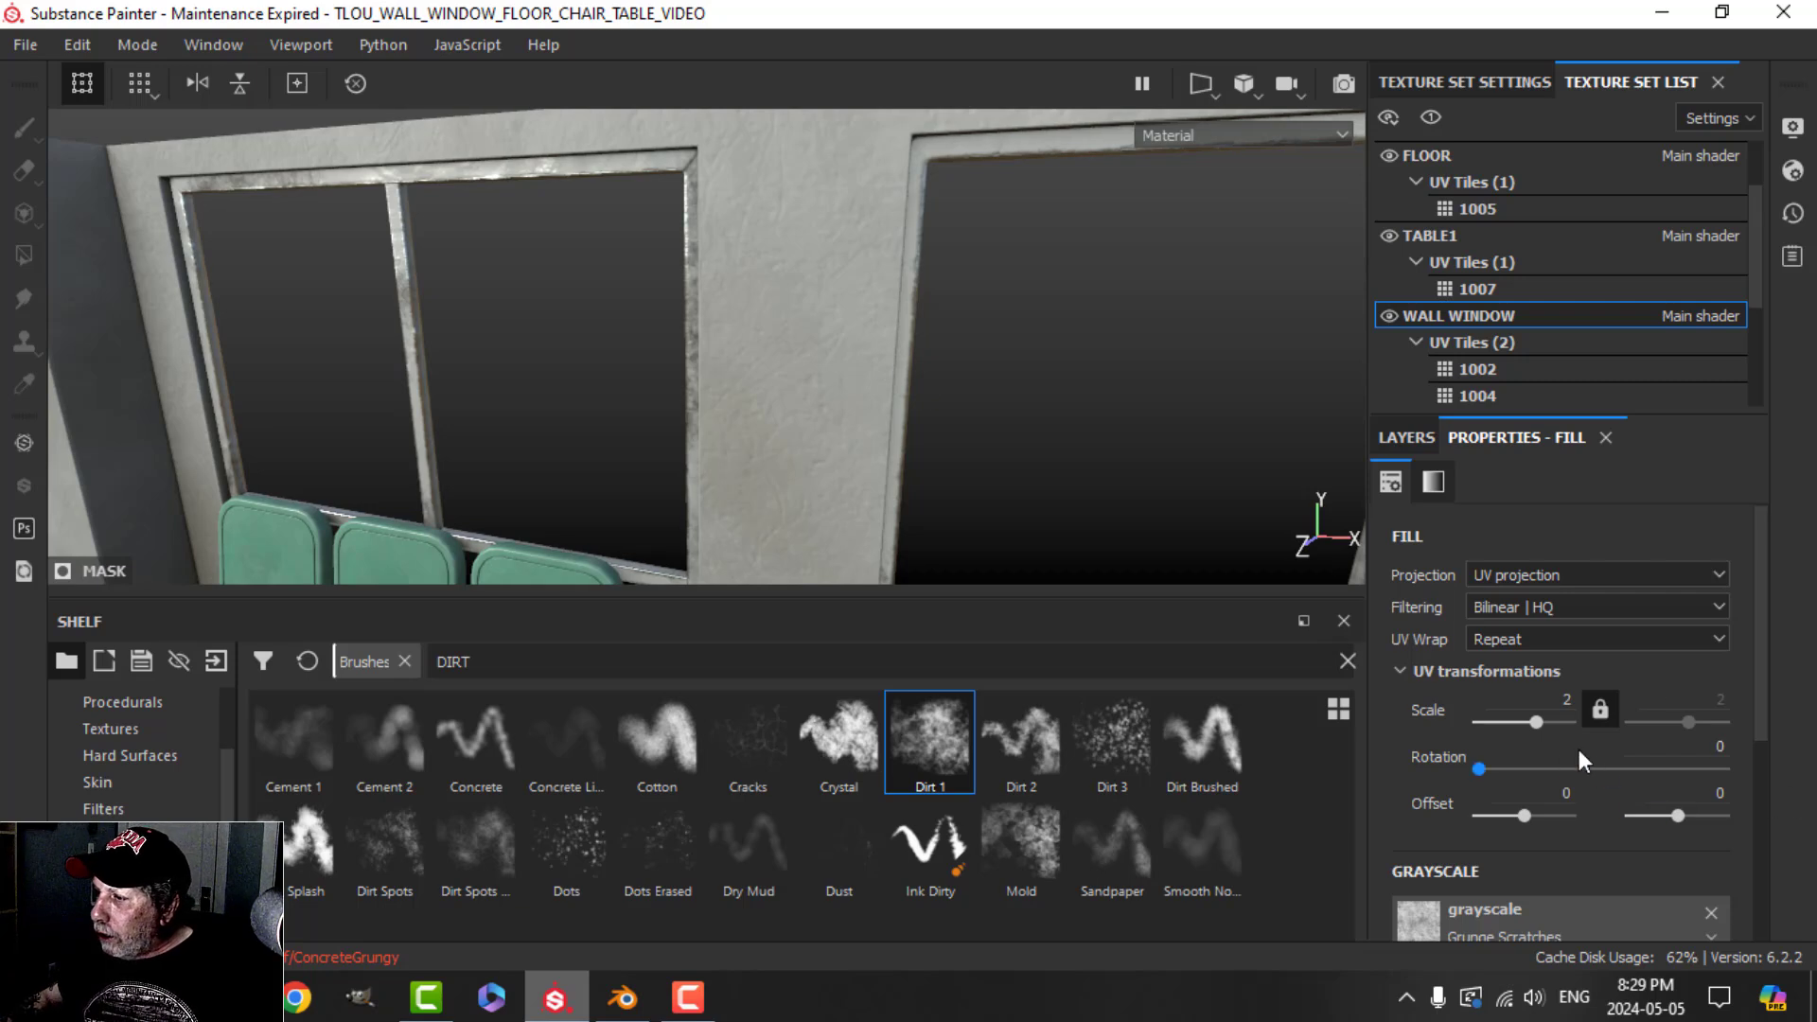
Step: Set the Balance of GRUNGE1's Grunge Scratches mask fill to 0.82
{"action": "scroll", "coordinate": [1580, 767], "scroll_direction": "down", "scroll_amount": 3}
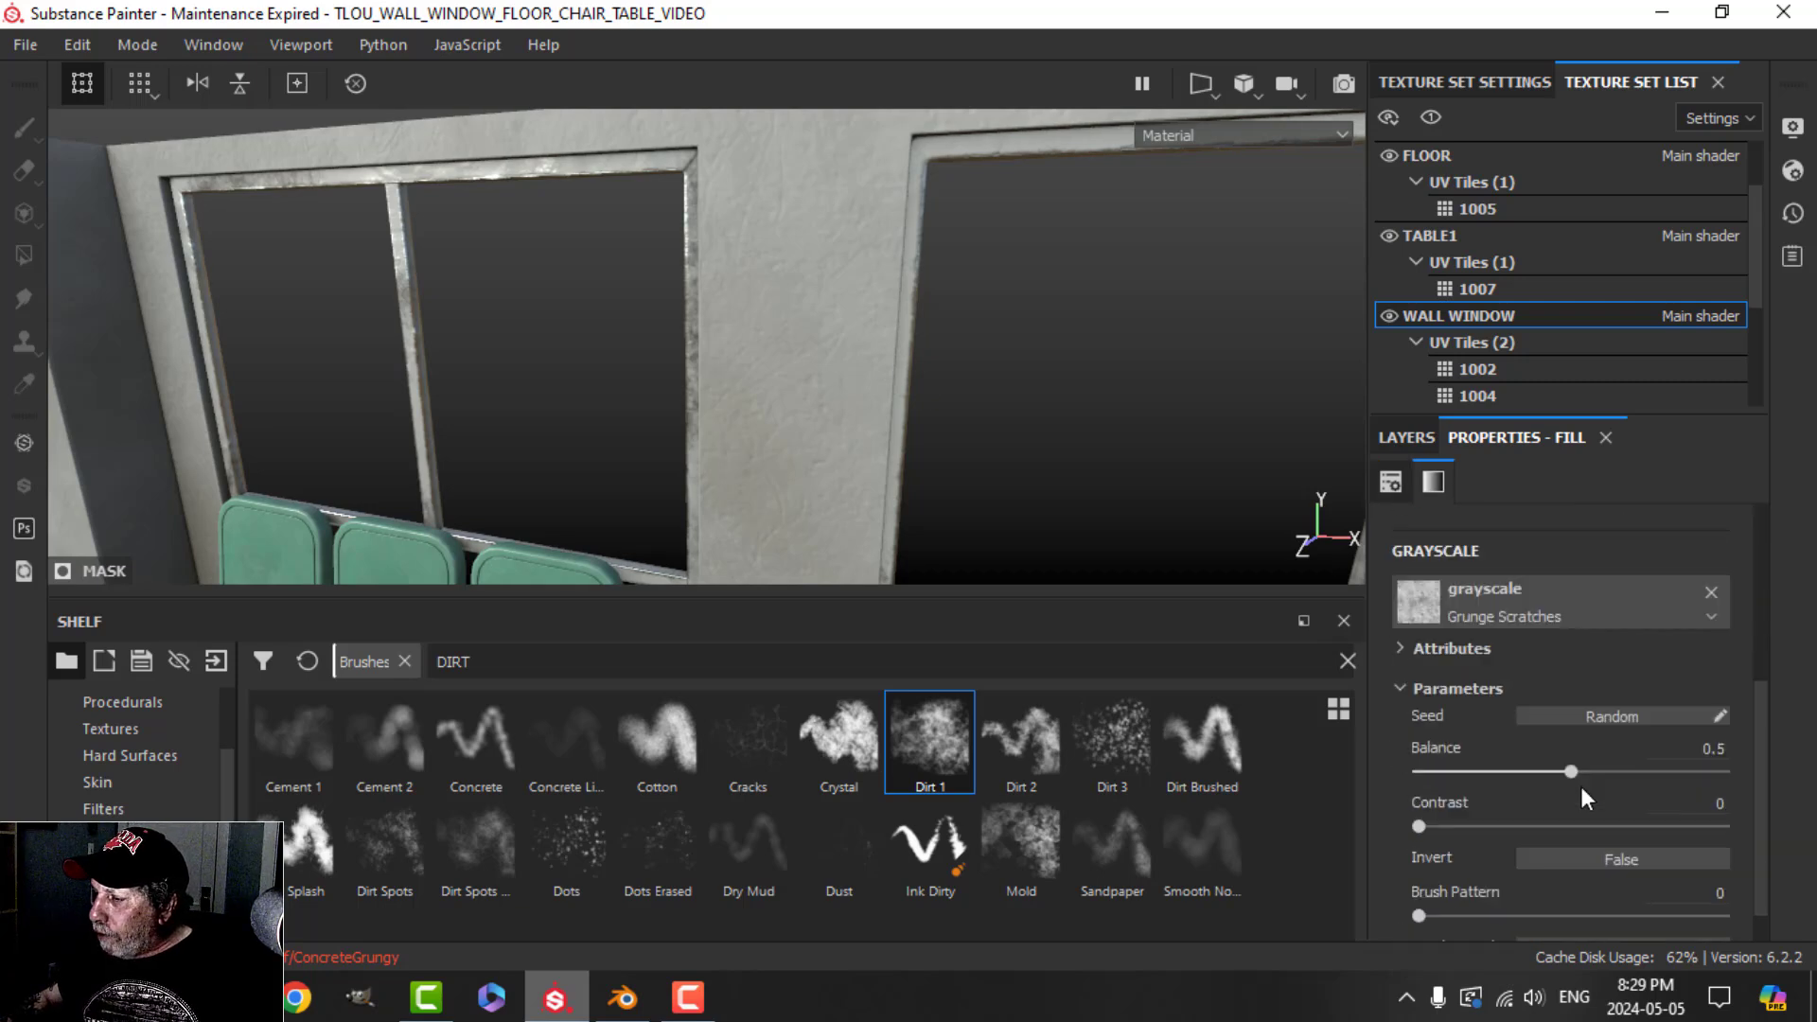
{"action": "left_click", "coordinate": [1687, 747]}
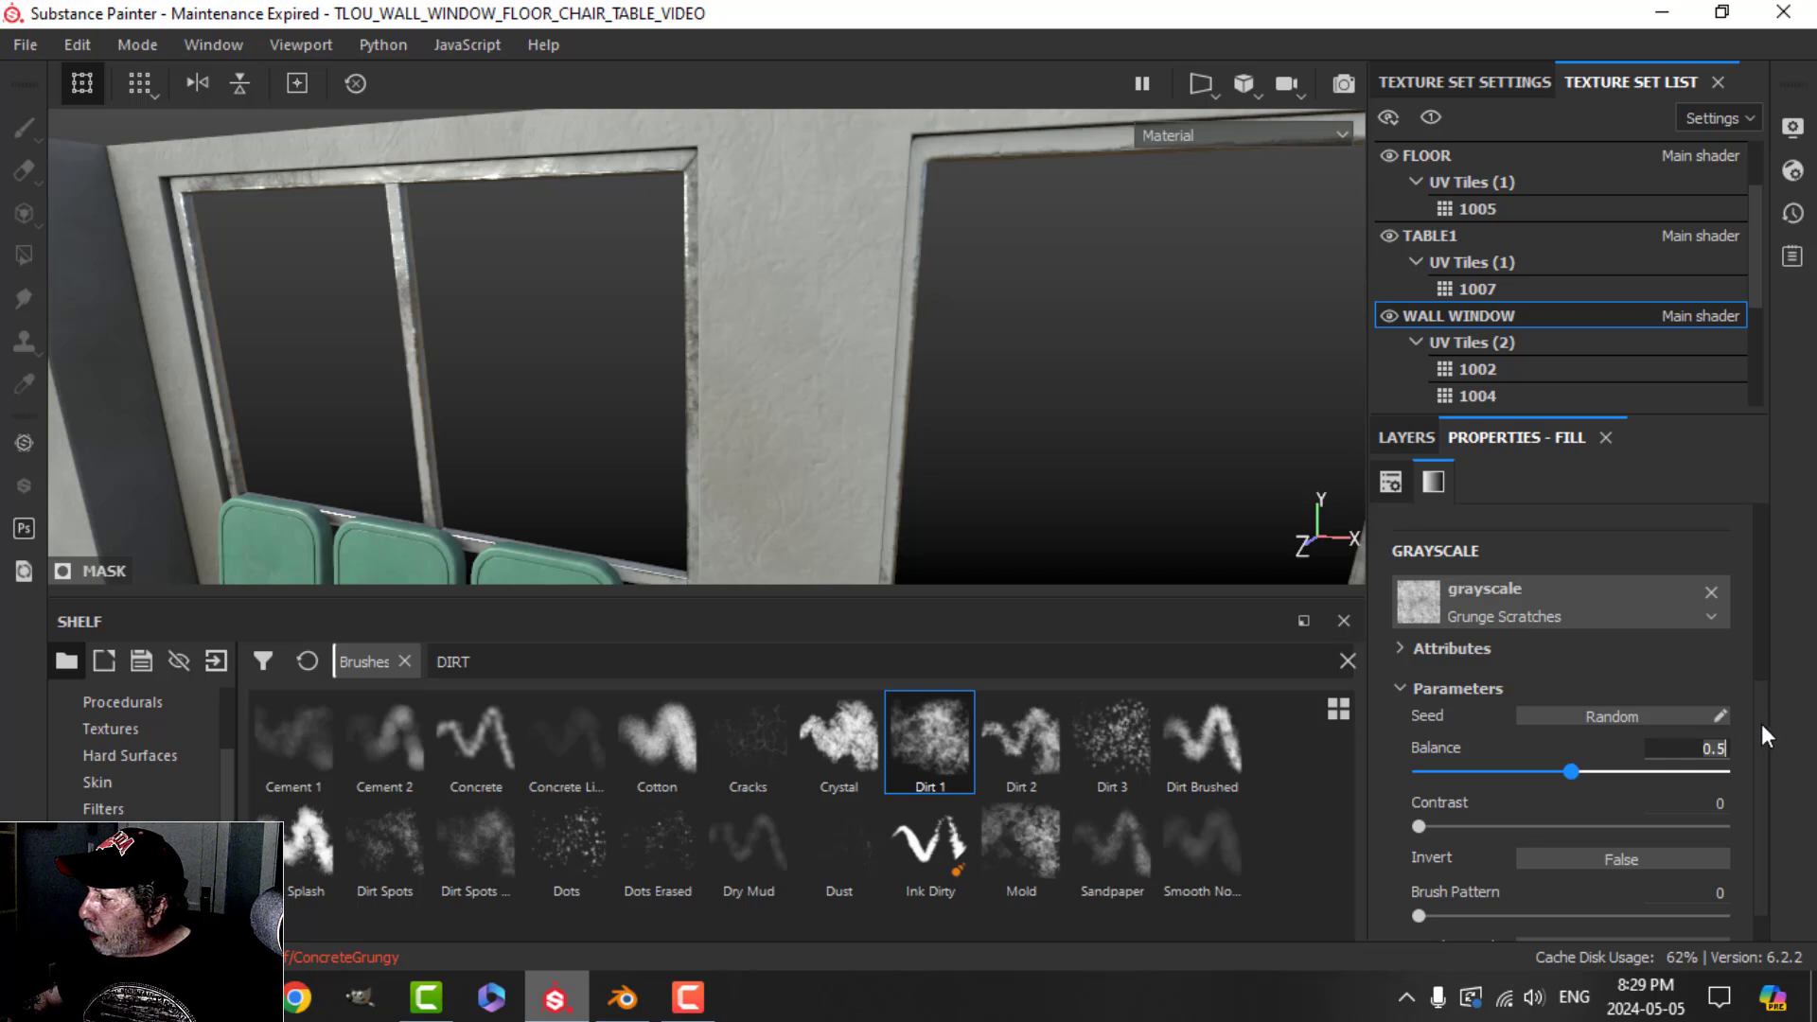
{"action": "key", "text": "BackSpace"}
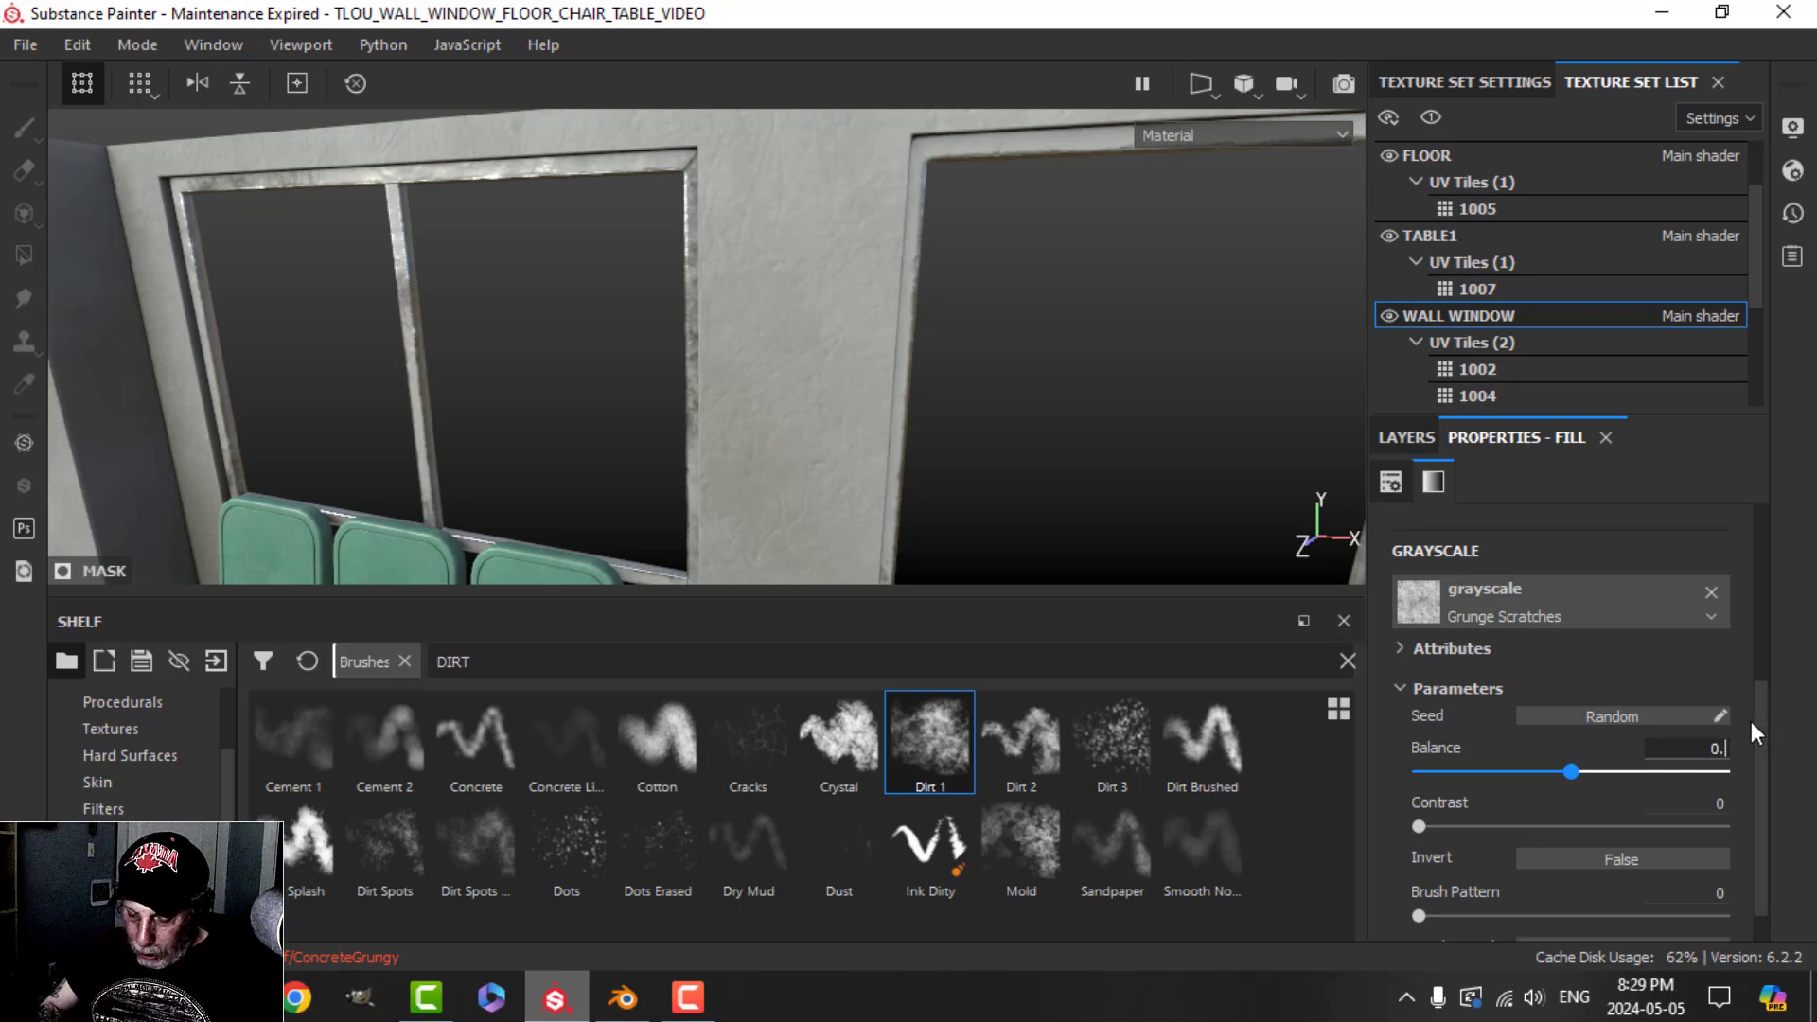
{"action": "type", "text": "82"}
{"action": "key", "text": "Return"}
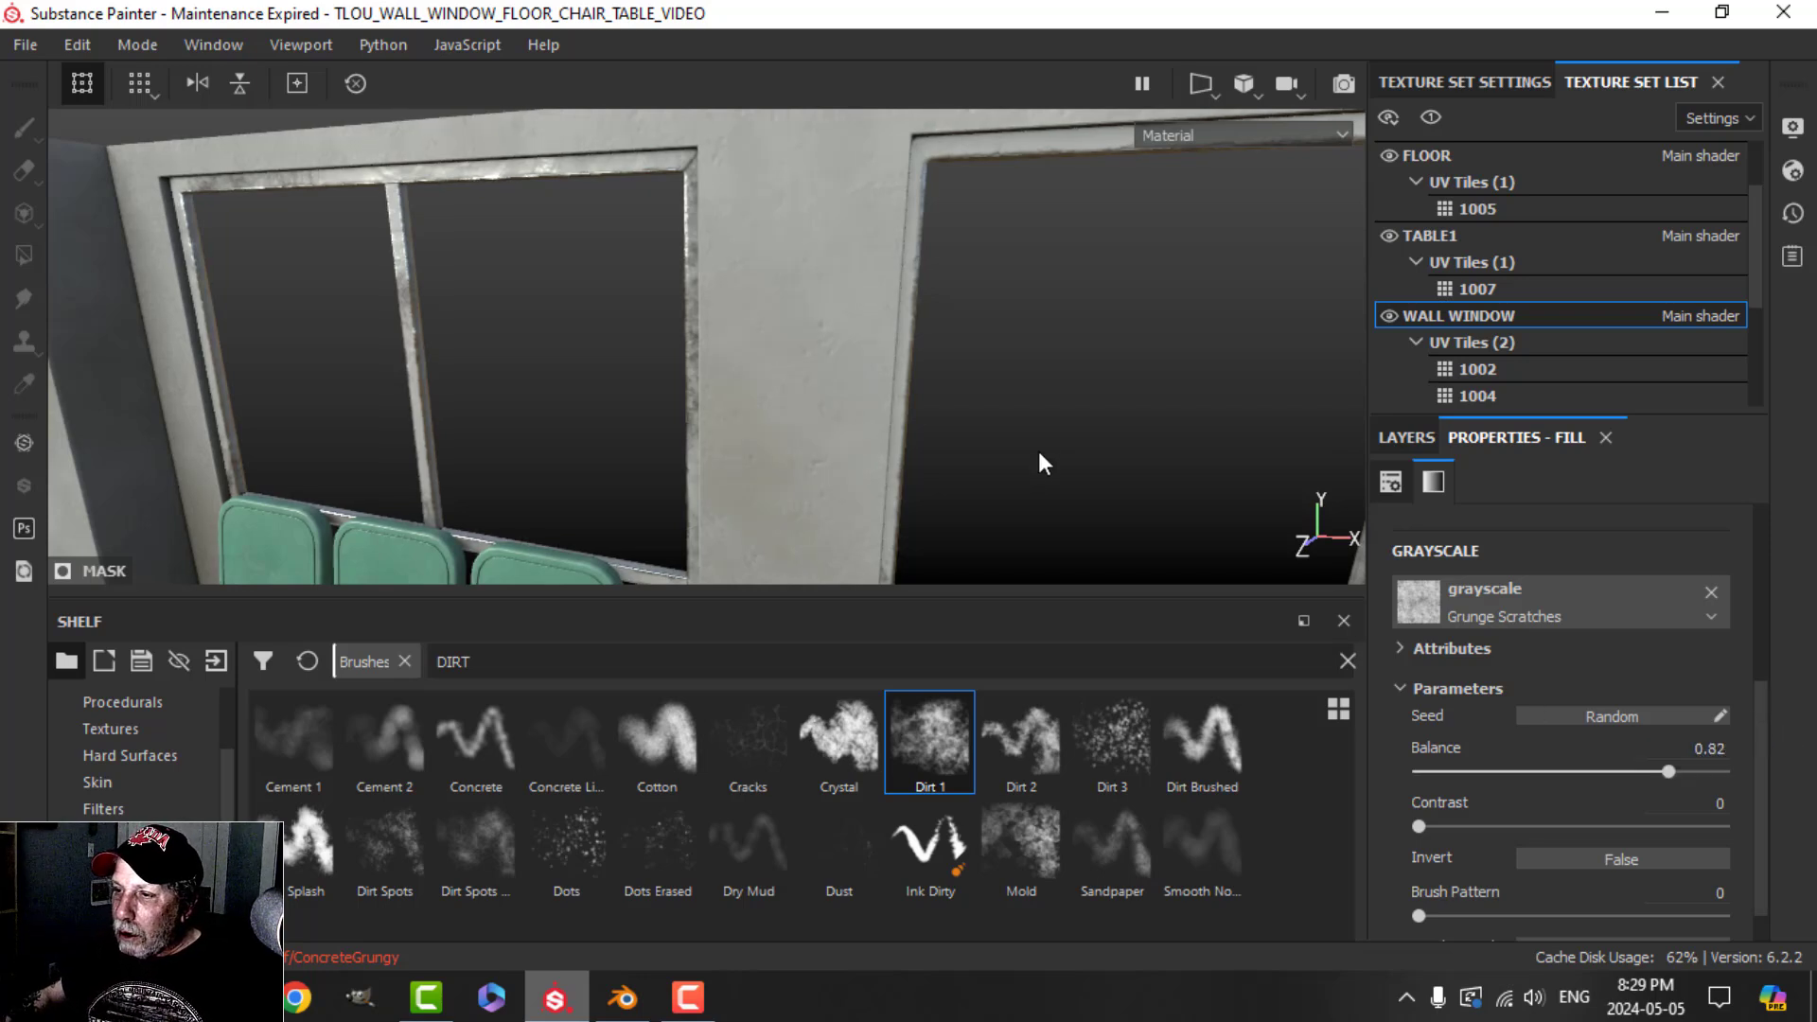
Step: Set the Contrast of GRUNGE1's Grunge Scratches mask fill to 0.6 and inspect the wall column beside the chairs
{"action": "scroll", "coordinate": [967, 417], "scroll_direction": "up", "scroll_amount": 5}
{"action": "scroll", "coordinate": [927, 435], "scroll_direction": "down", "scroll_amount": 5}
{"action": "left_click_drag", "start_coordinate": [899, 434], "coordinate": [724, 429], "text": "alt"}
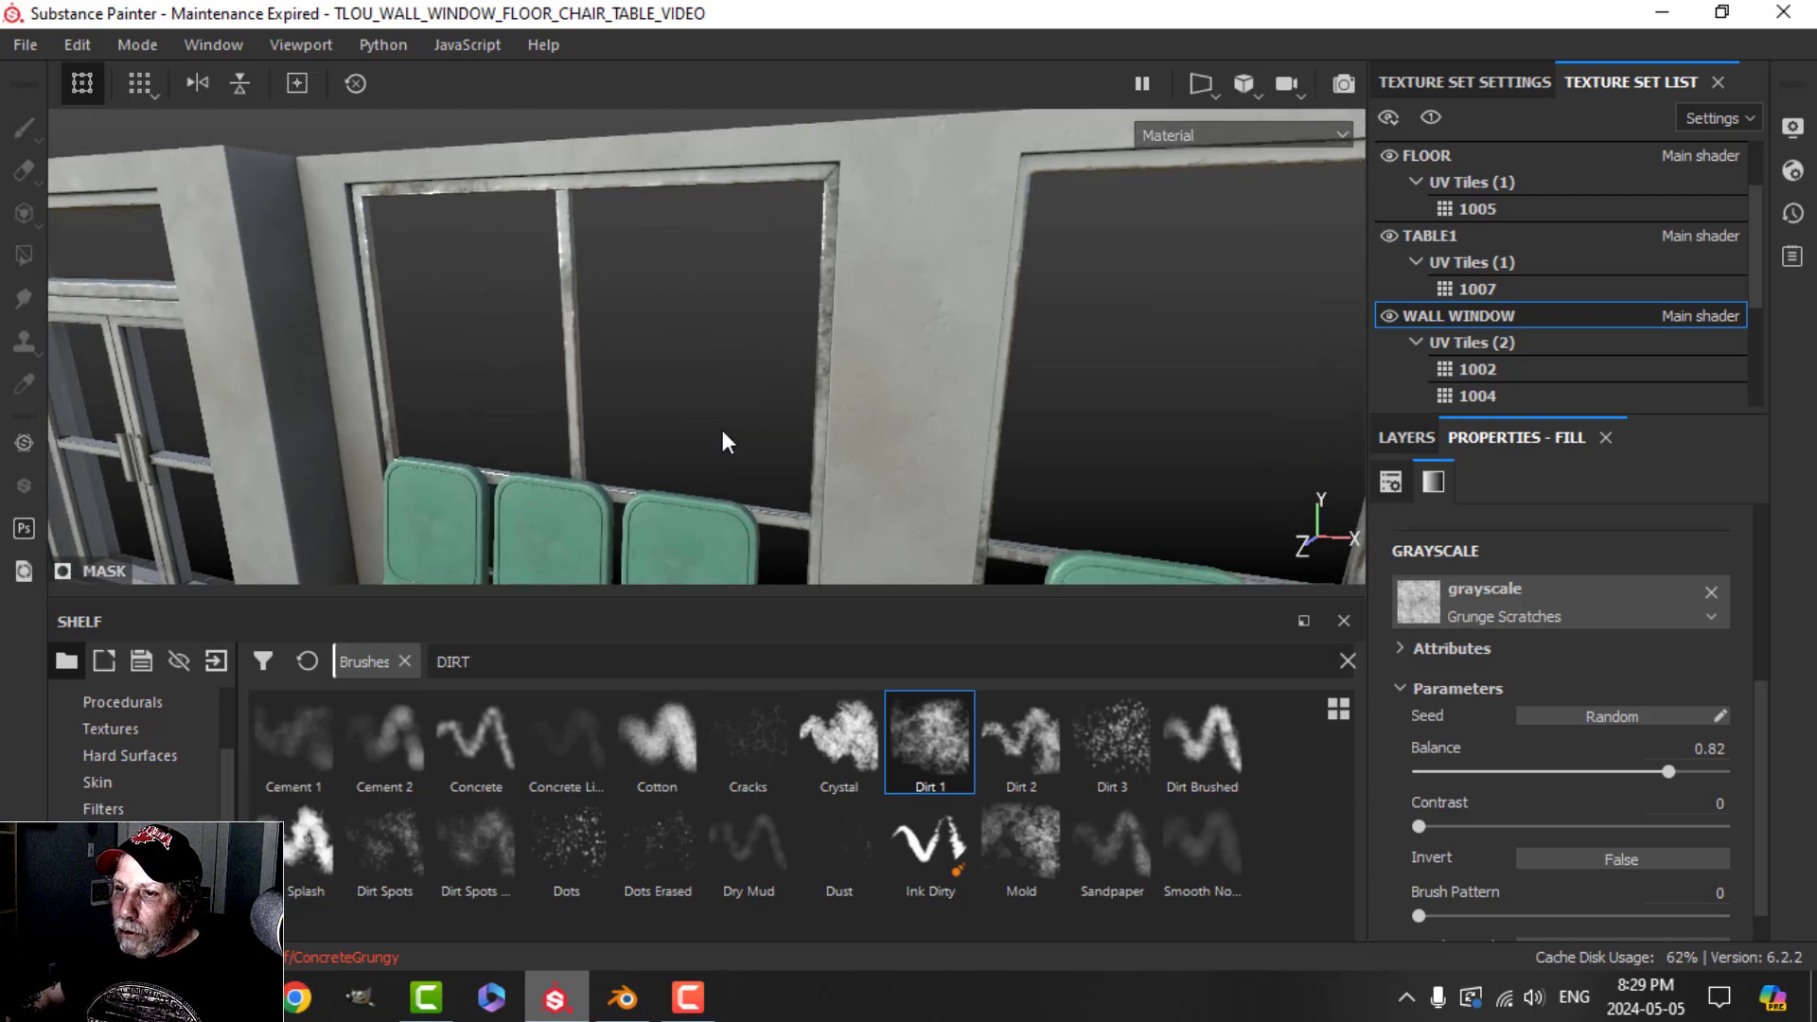
{"action": "middle_click_drag", "start_coordinate": [723, 430], "coordinate": [768, 355], "text": "alt"}
{"action": "left_click_drag", "start_coordinate": [769, 355], "coordinate": [773, 352], "text": "alt"}
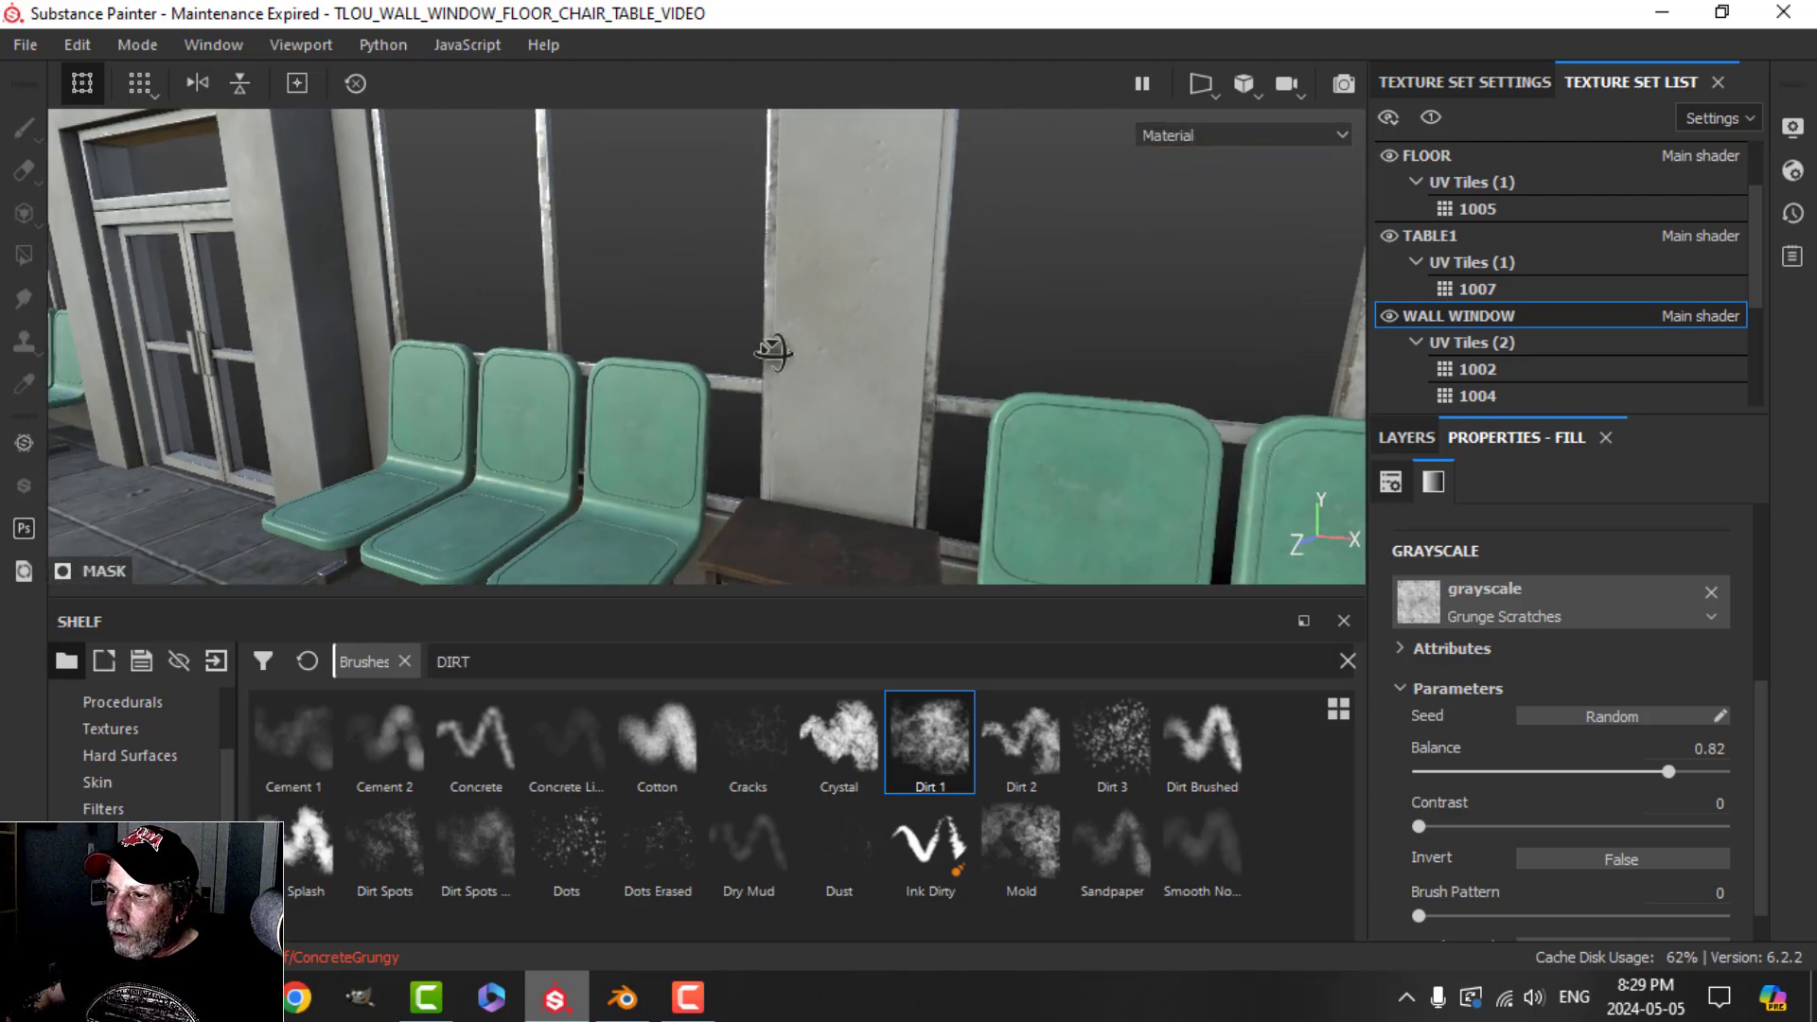
{"action": "left_click", "coordinate": [1704, 802]}
{"action": "type", "text": "0.6"}
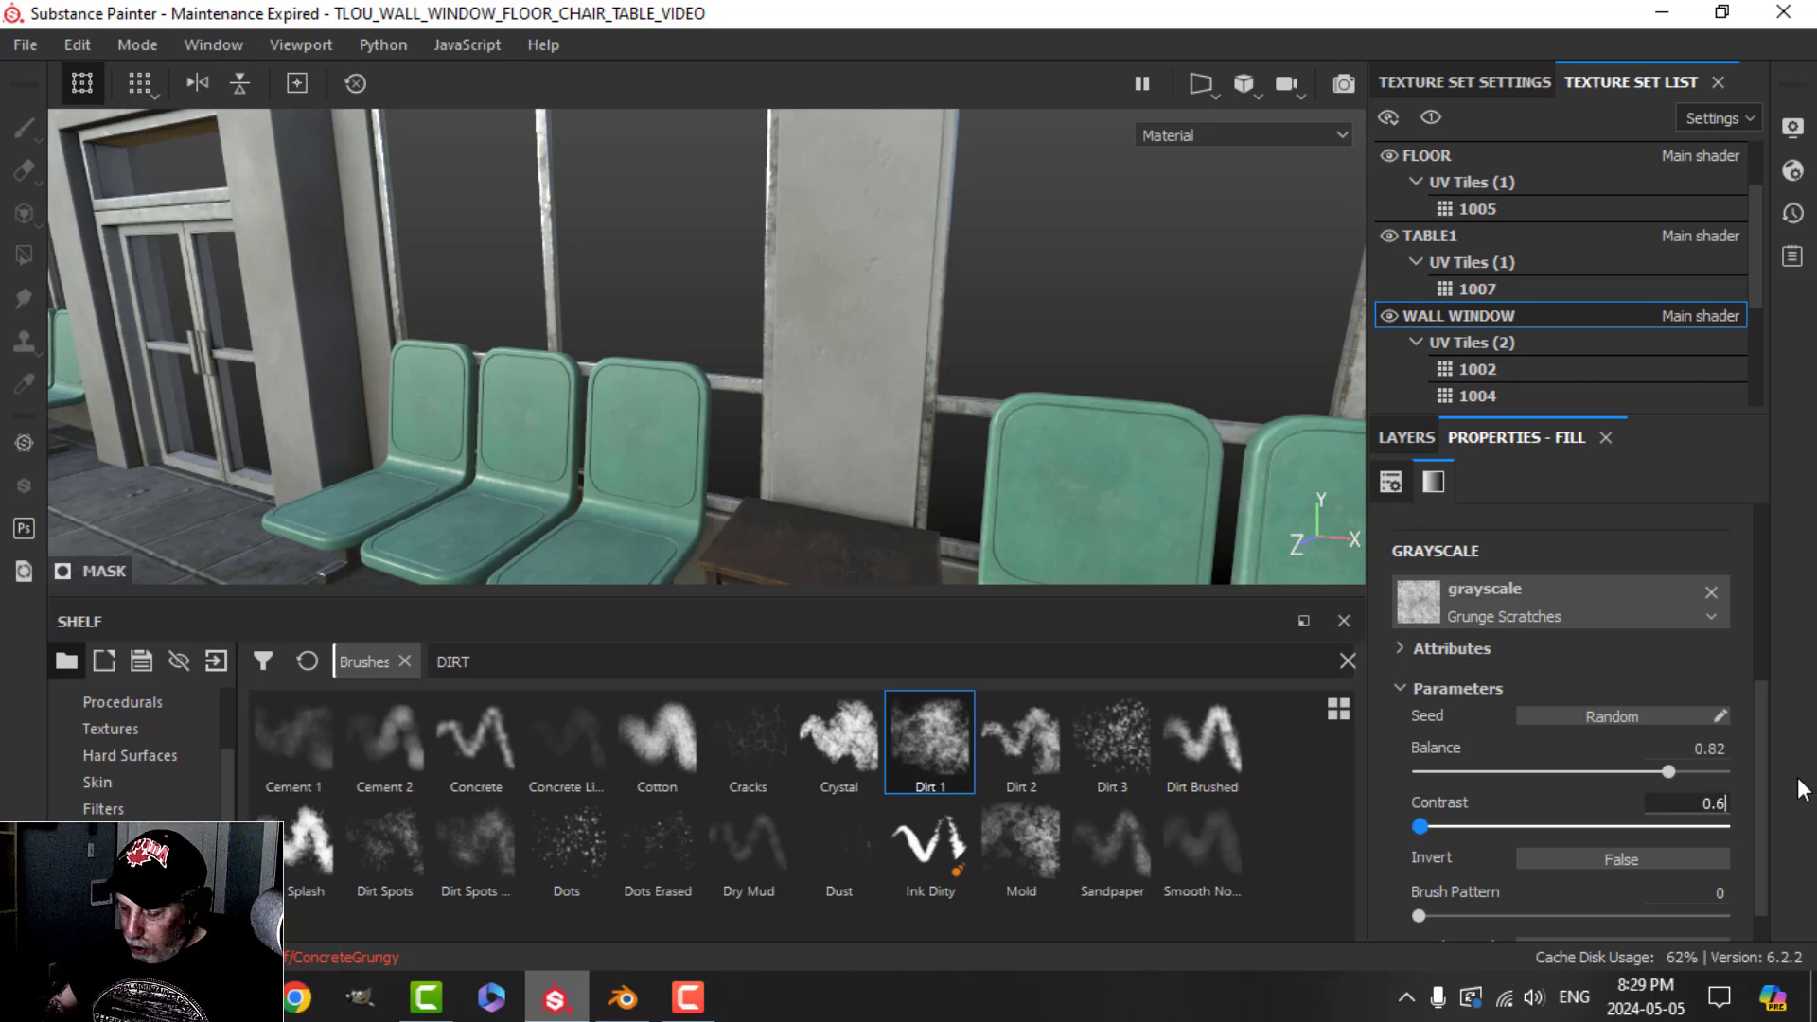
{"action": "key", "text": "Return"}
{"action": "scroll", "coordinate": [981, 388], "scroll_direction": "up", "scroll_amount": 3}
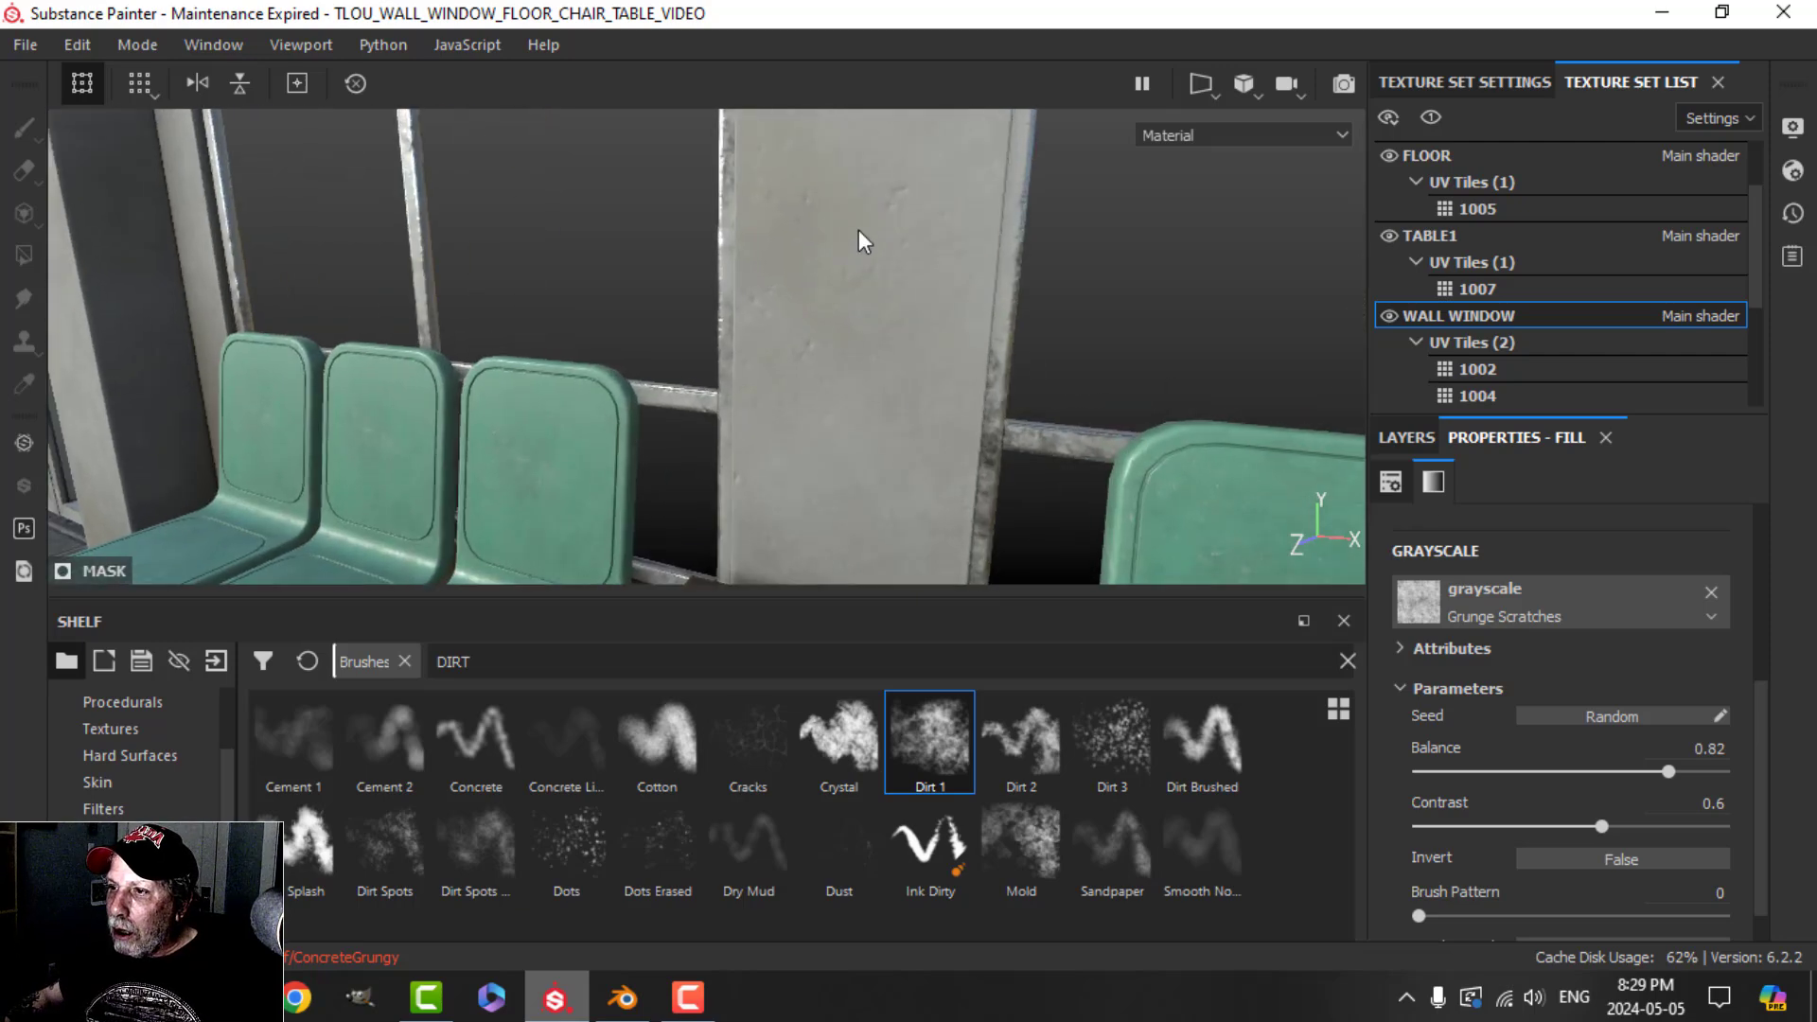
{"action": "left_click_drag", "start_coordinate": [925, 384], "coordinate": [932, 434], "text": "alt"}
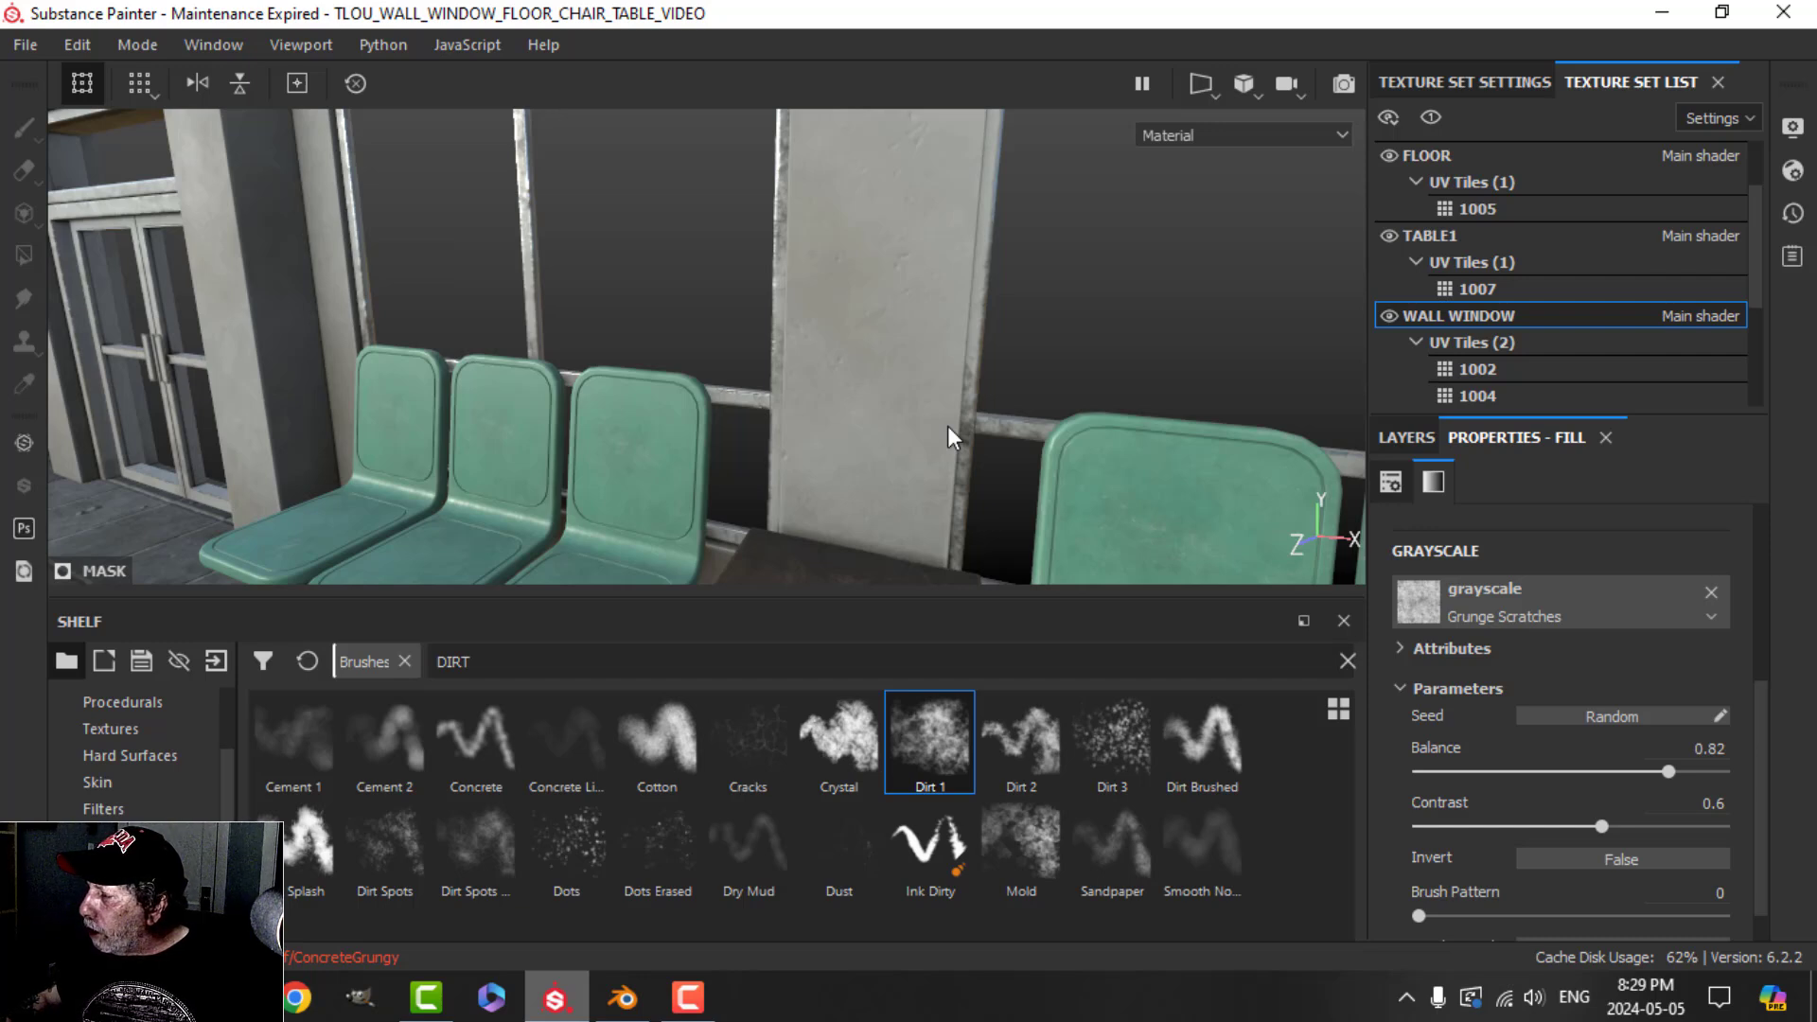
Step: Add a second fill effect to GRUNGE1's mask and open its grayscale settings
{"action": "left_click", "coordinate": [1406, 438]}
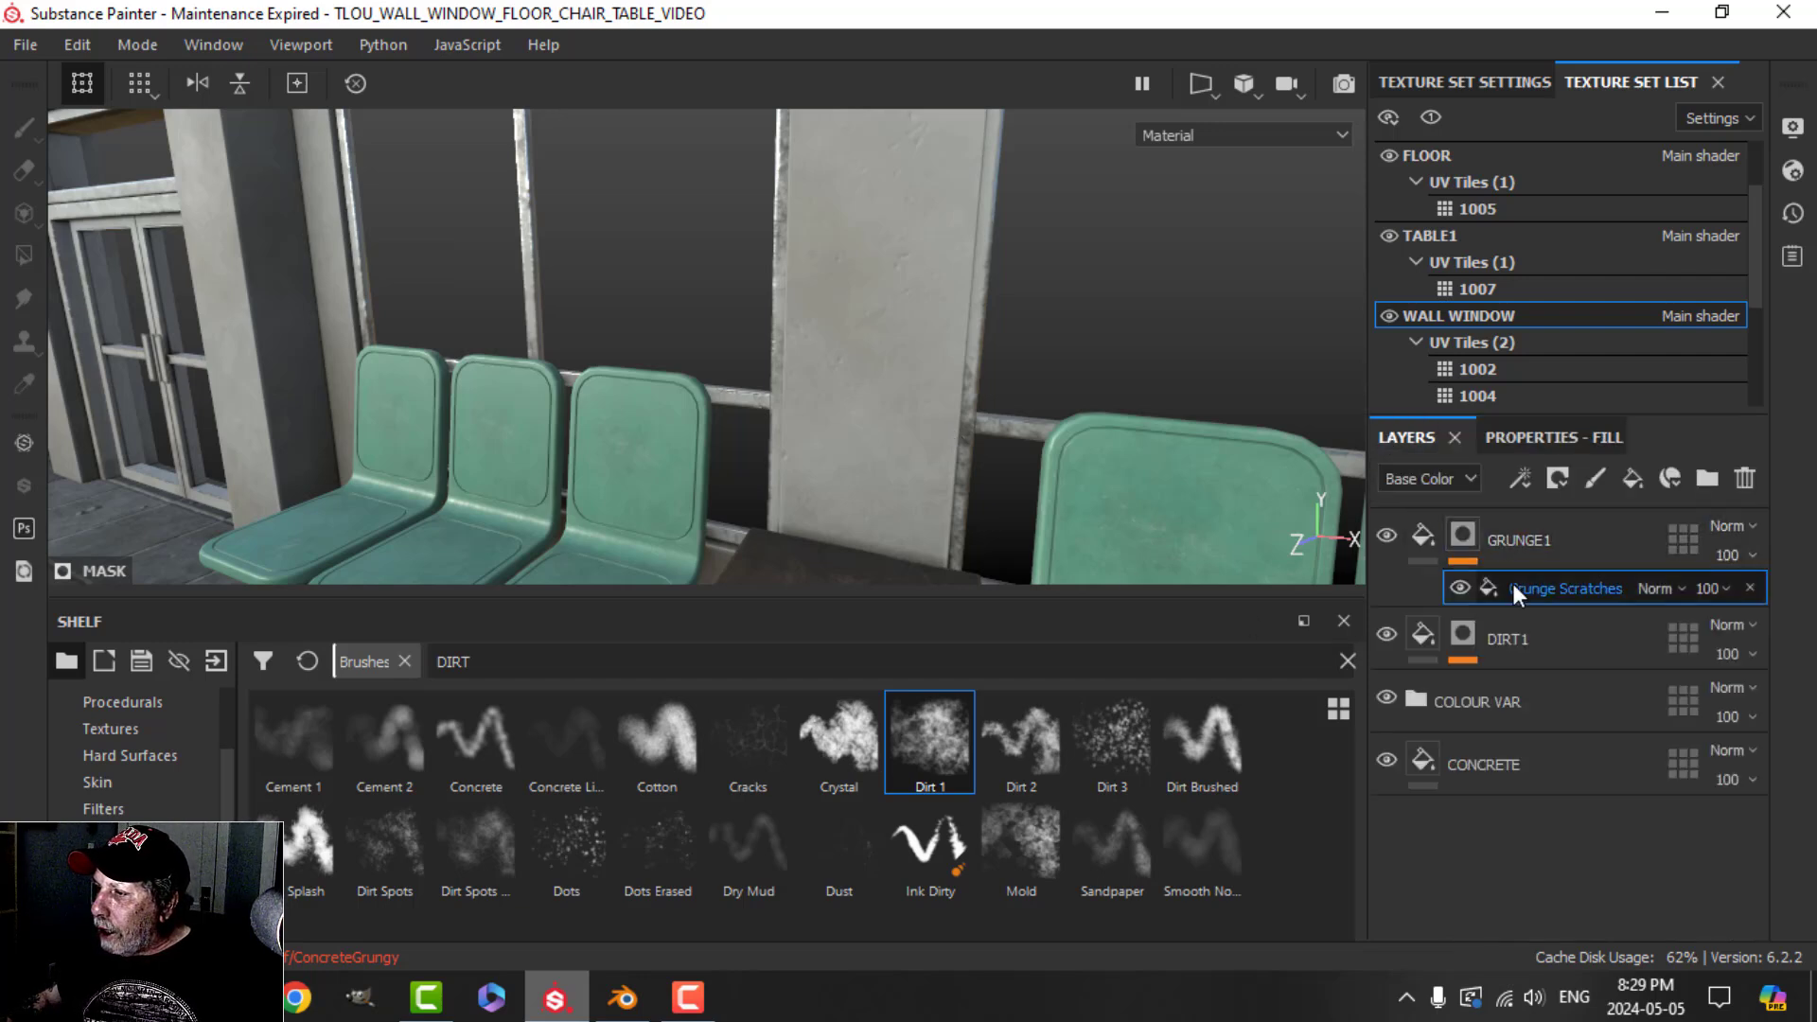
{"action": "left_click", "coordinate": [1521, 479]}
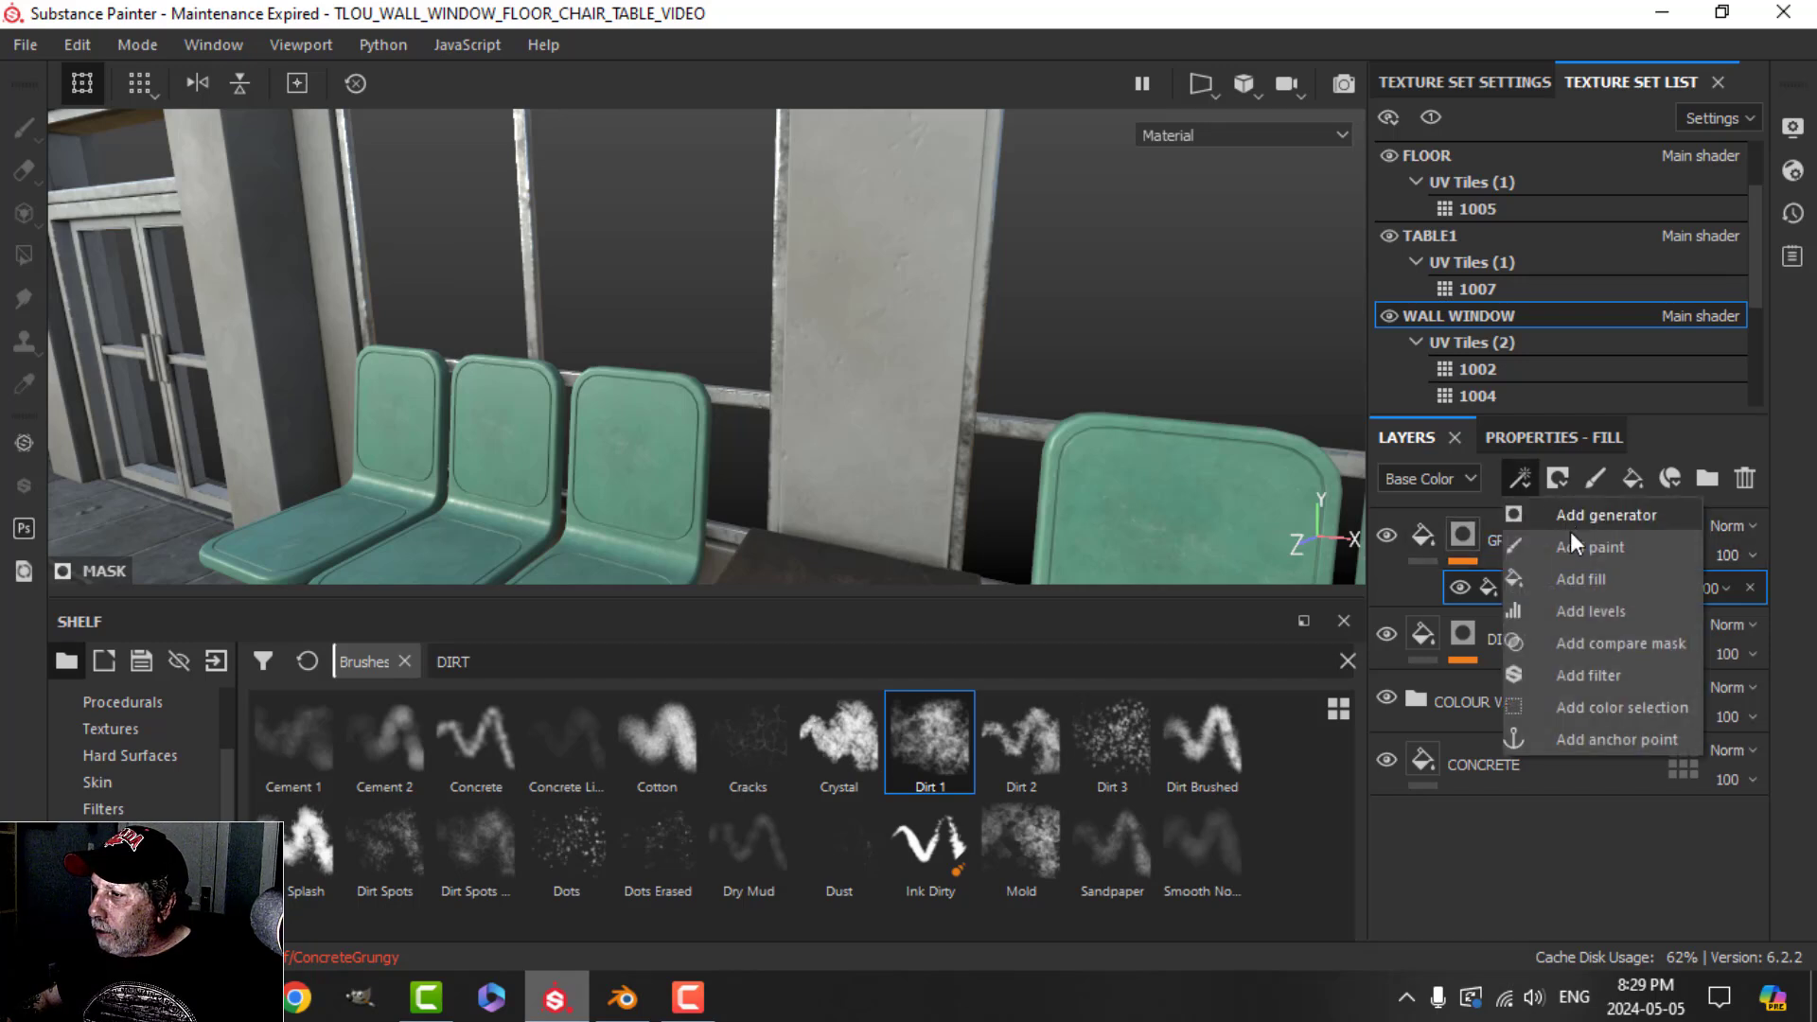
{"action": "left_click", "coordinate": [1582, 579]}
{"action": "left_click", "coordinate": [1556, 446]}
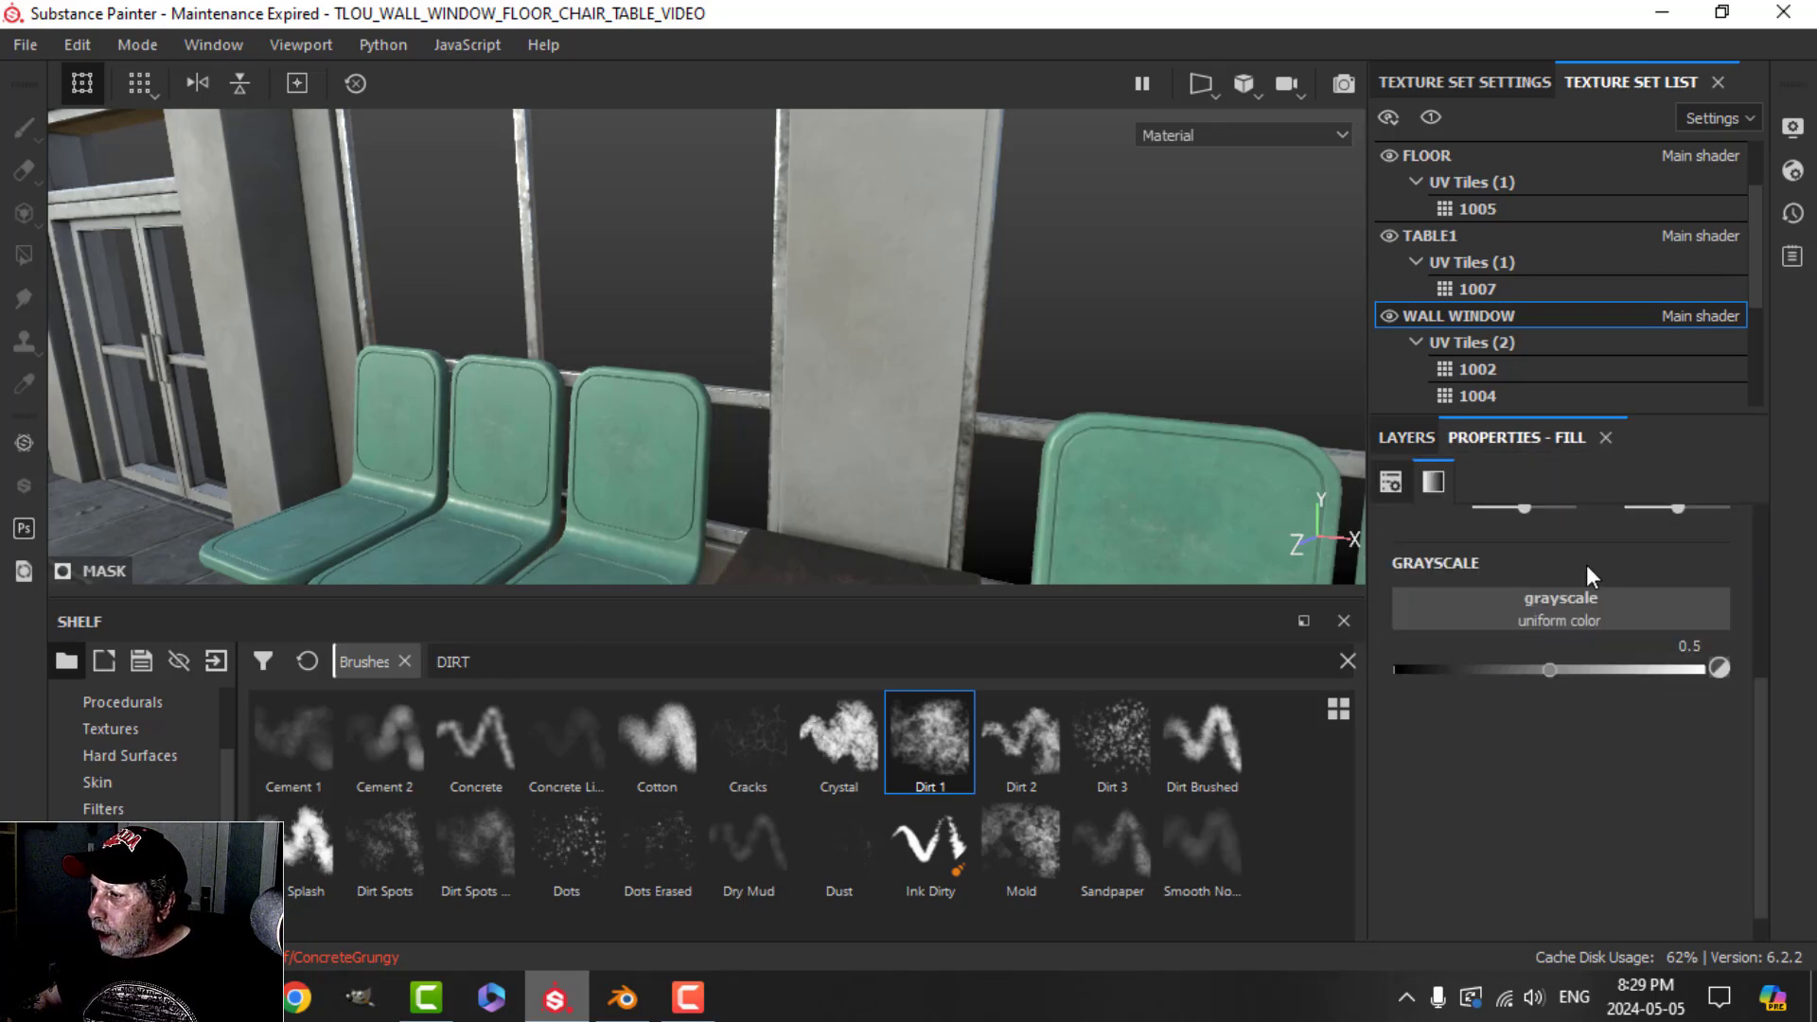
Step: Assign the Grunge Map 003 texture to the second fill in GRUNGE1's mask and check it on the wall
{"action": "left_click", "coordinate": [1531, 616]}
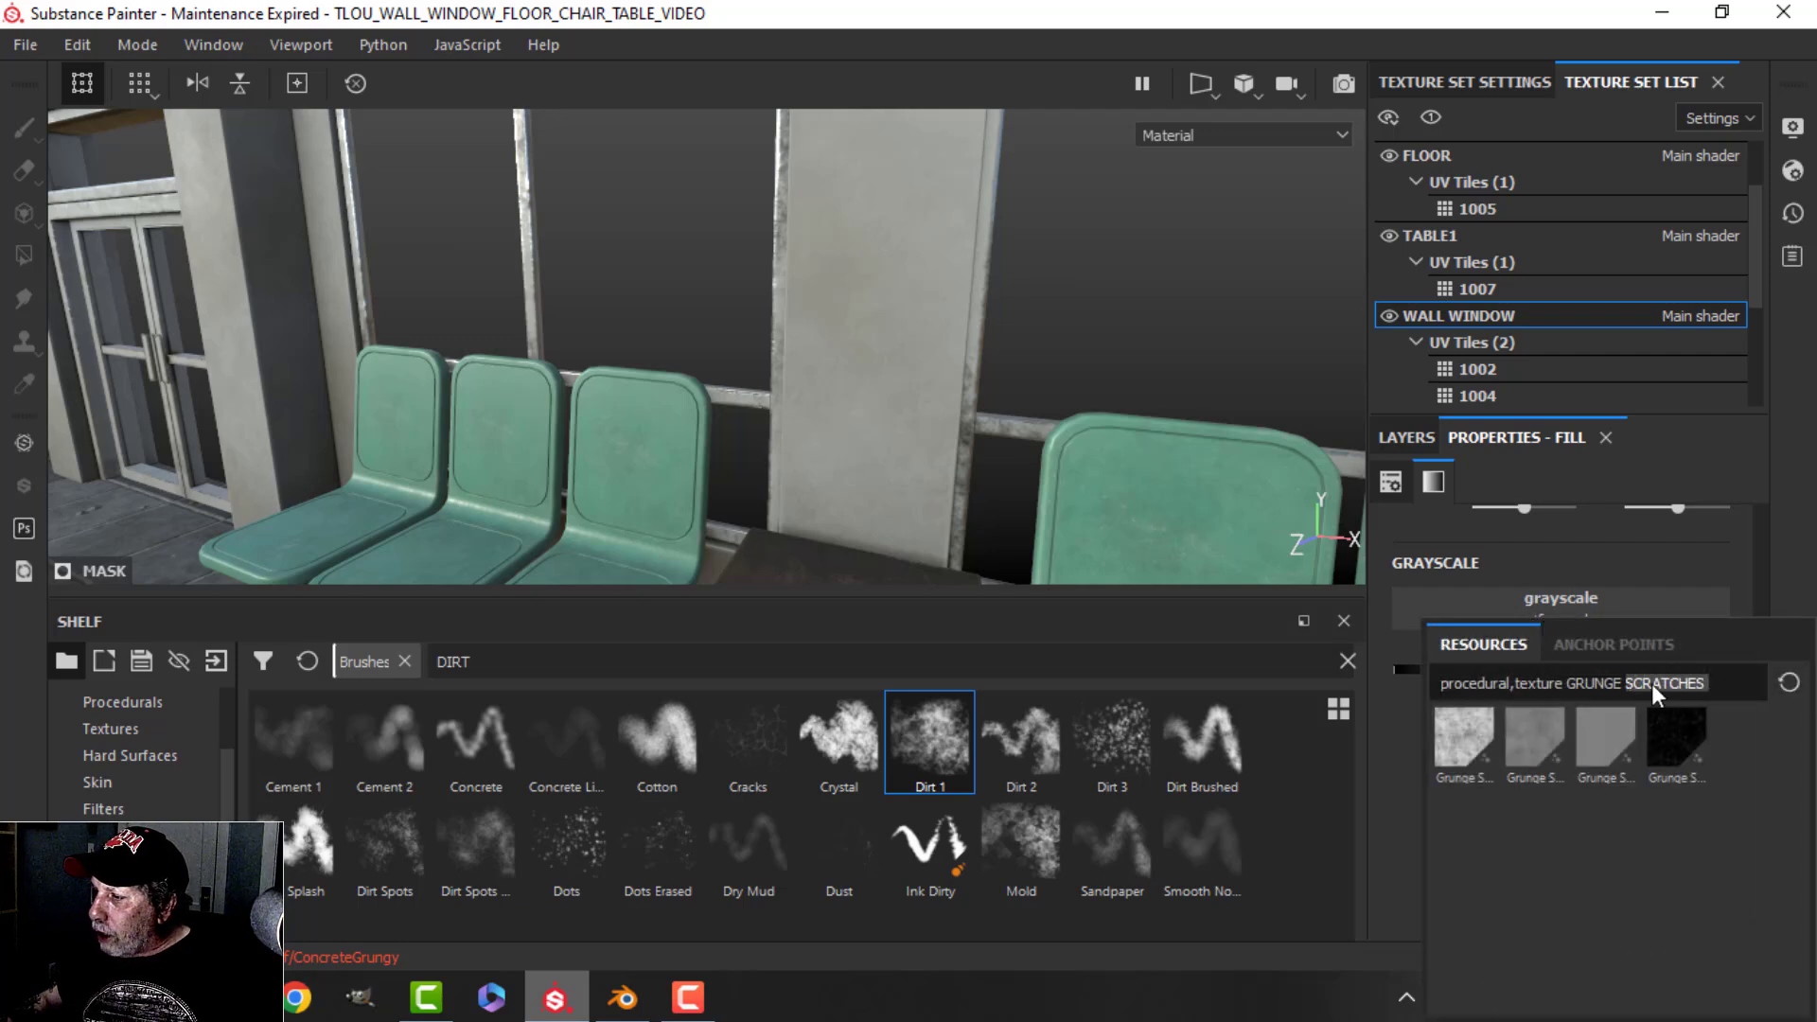
{"action": "type", "text": "MAP 0"}
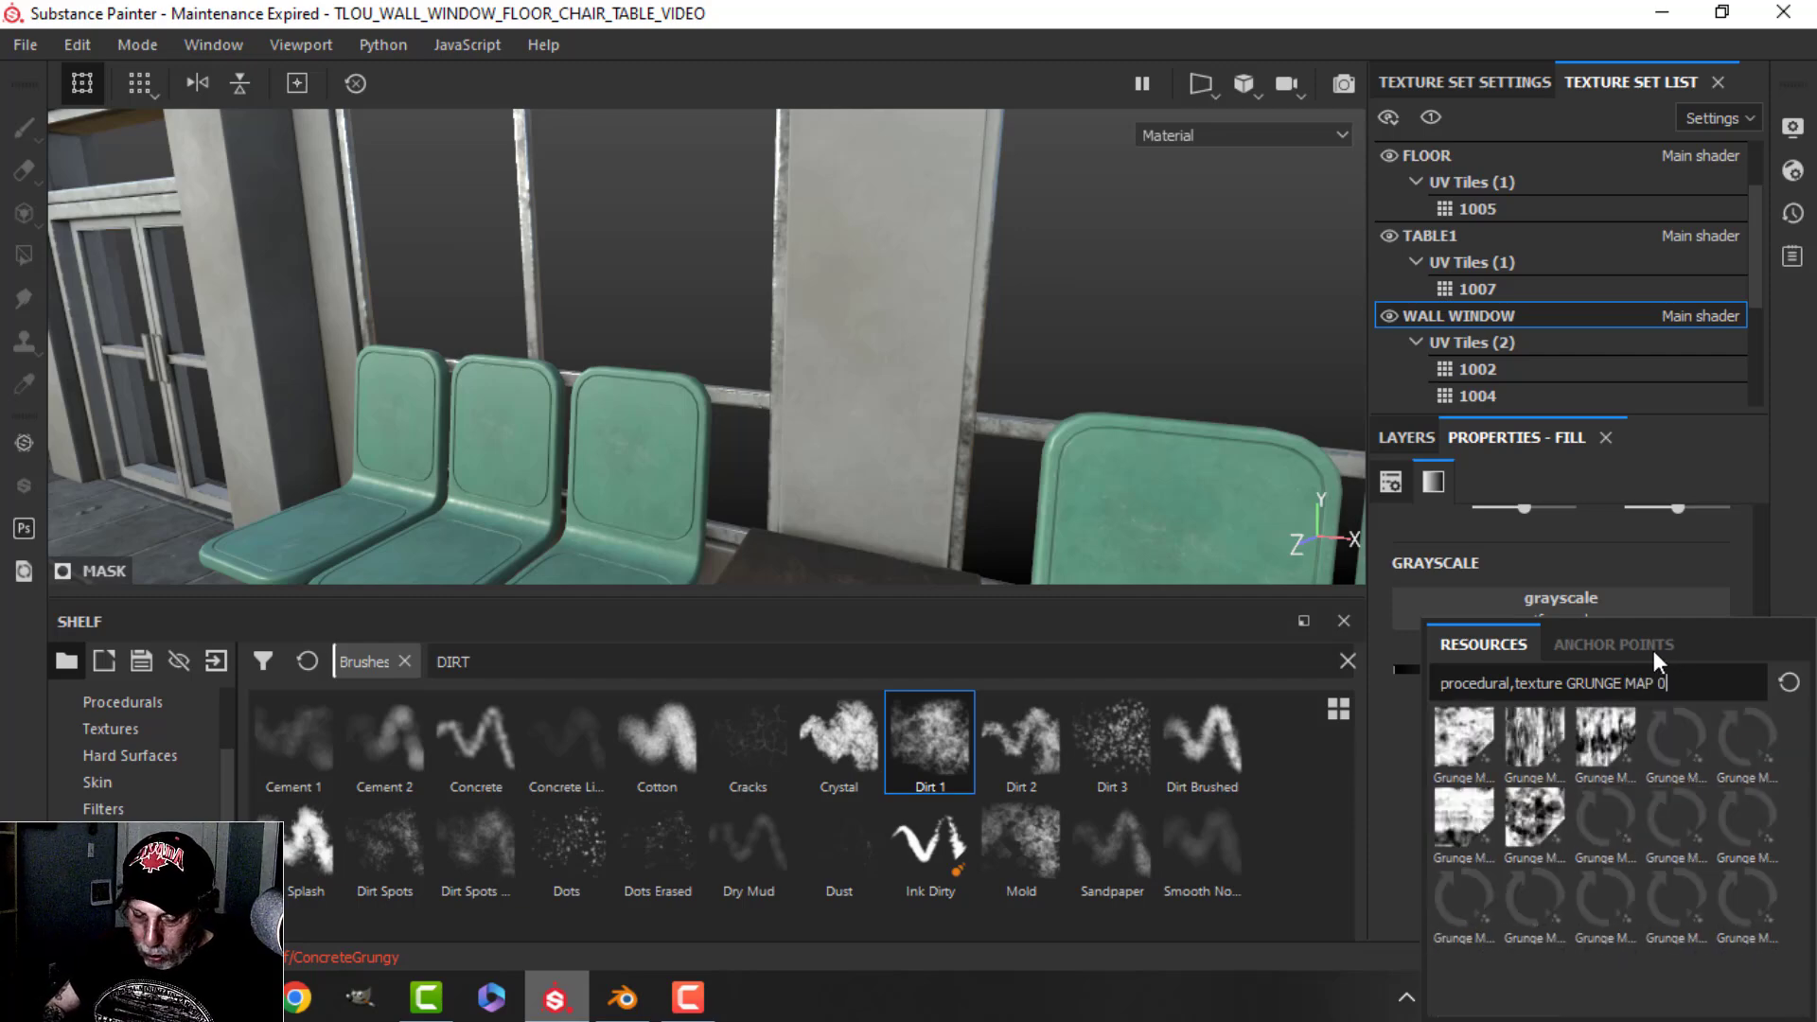
{"action": "type", "text": "03"}
{"action": "left_click", "coordinate": [1477, 722]}
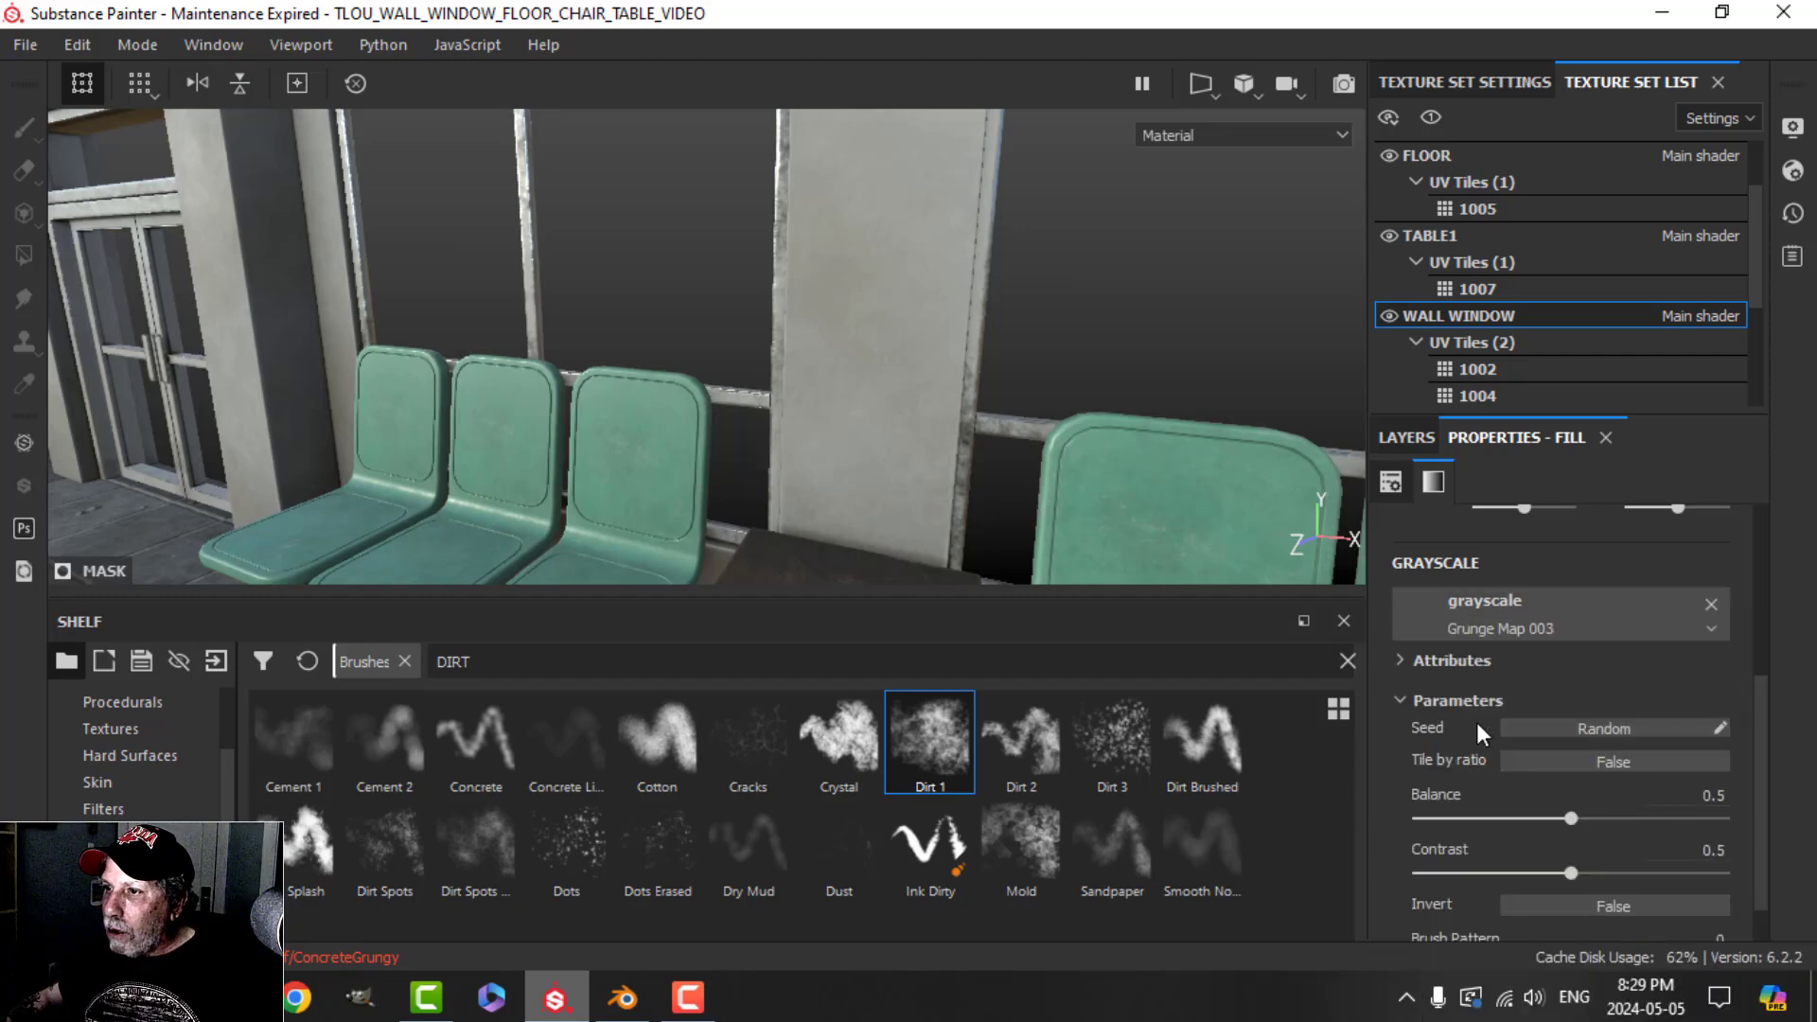
{"action": "left_click_drag", "start_coordinate": [1026, 453], "coordinate": [937, 442], "text": "alt"}
{"action": "middle_click_drag", "start_coordinate": [937, 442], "coordinate": [1010, 418], "text": "alt"}
{"action": "scroll", "coordinate": [957, 479], "scroll_direction": "down", "scroll_amount": 2}
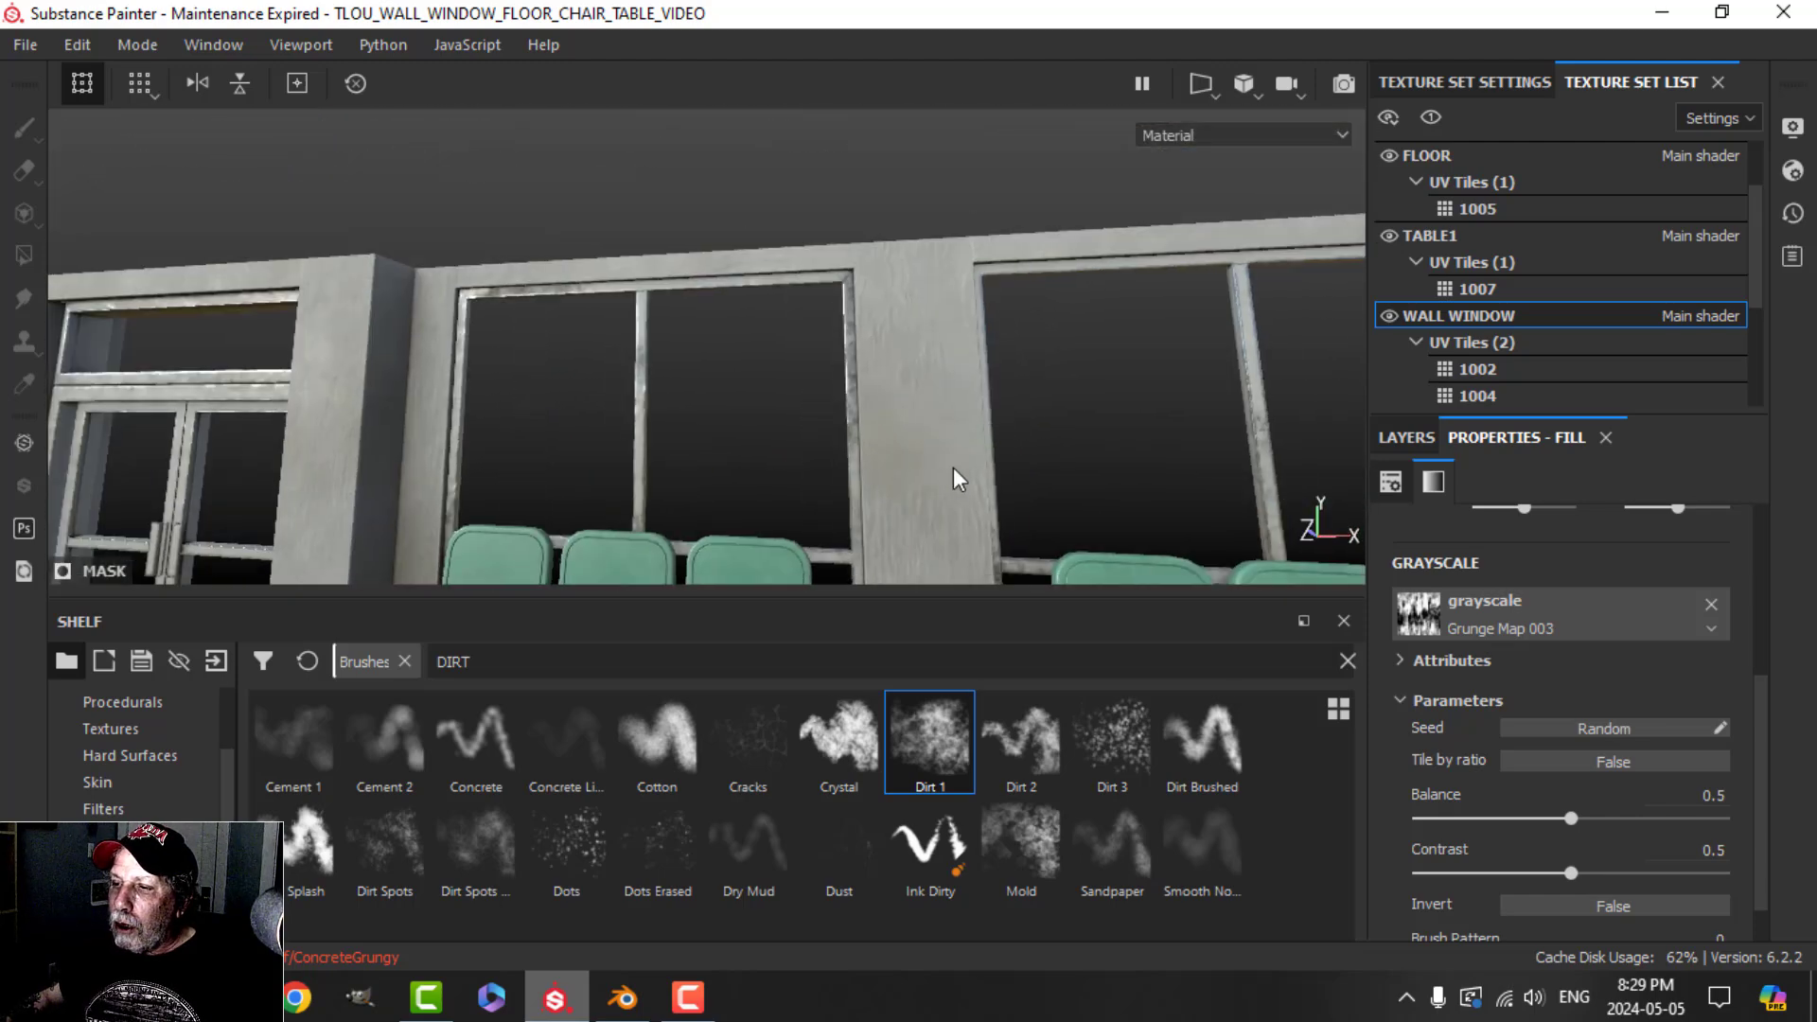
{"action": "middle_click_drag", "start_coordinate": [957, 479], "coordinate": [1085, 368], "text": "alt"}
{"action": "left_click_drag", "start_coordinate": [1085, 368], "coordinate": [1013, 349], "text": "alt"}
{"action": "middle_click_drag", "start_coordinate": [1013, 350], "coordinate": [1002, 389], "text": "alt"}
{"action": "left_click_drag", "start_coordinate": [1002, 389], "coordinate": [962, 401], "text": "alt"}
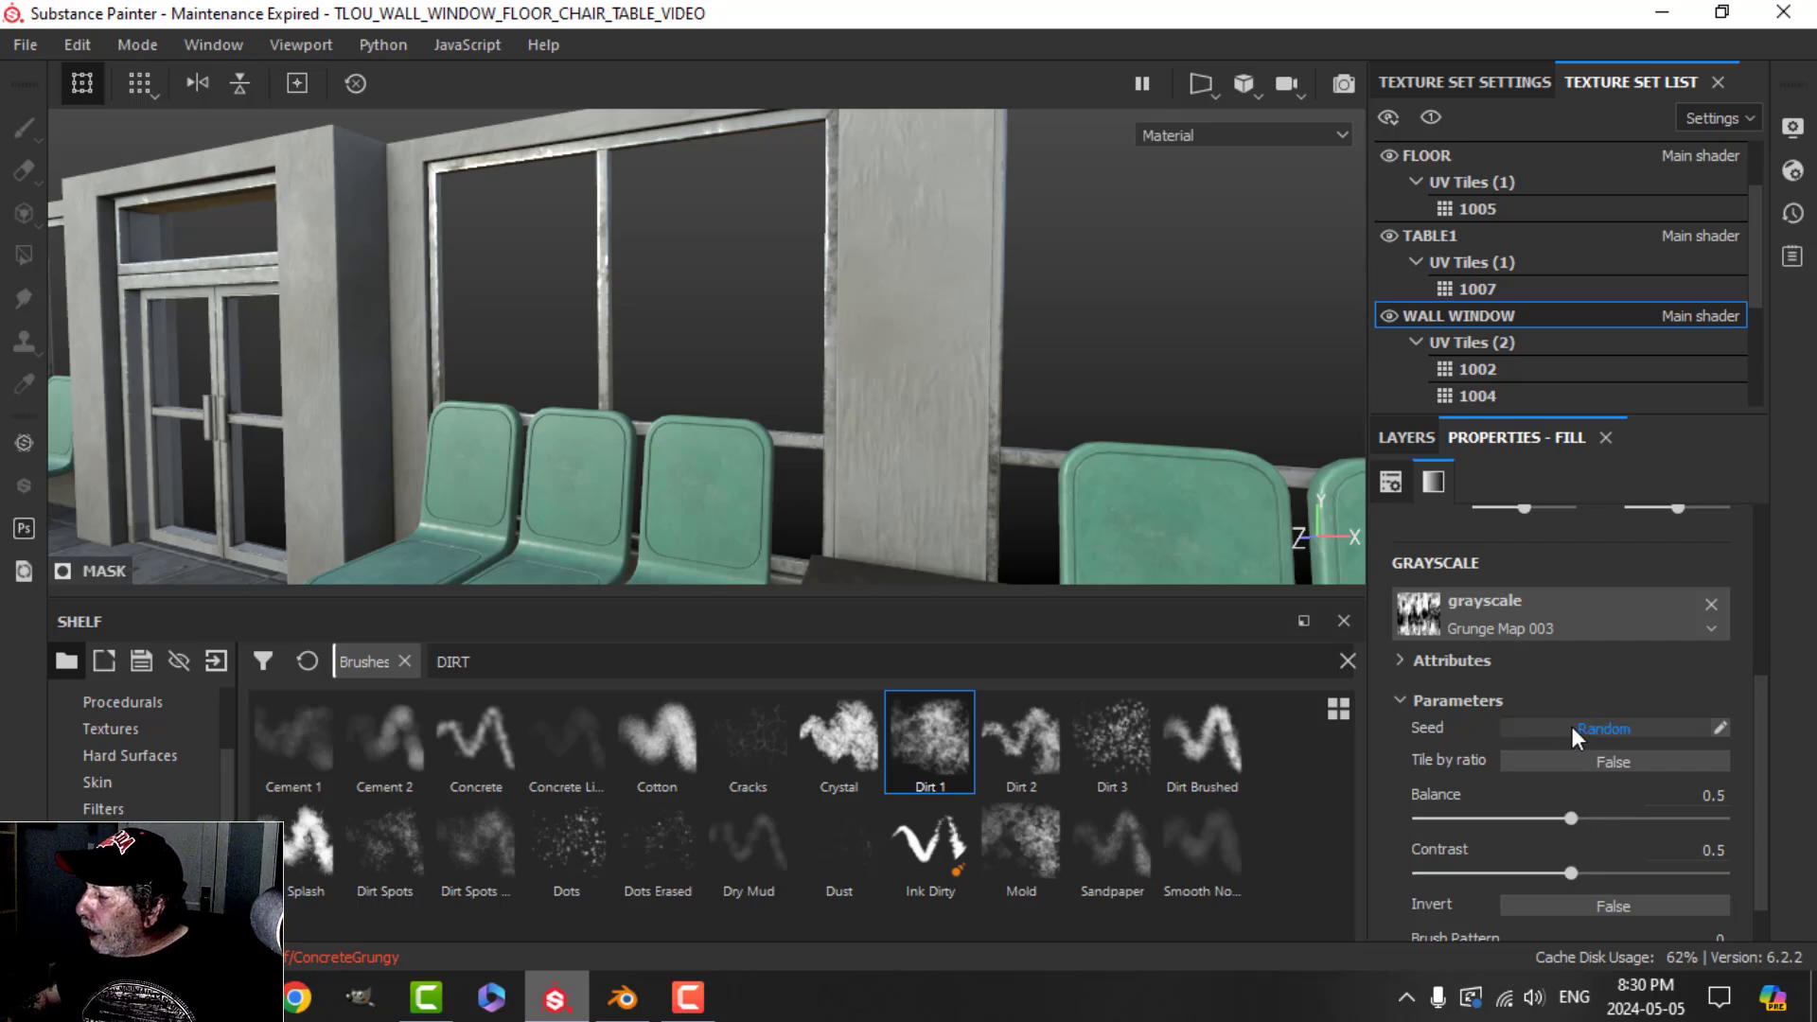
Step: Set the UV scale of the Grunge Map 003 mask fill to 2 and check the columns between the windows
{"action": "scroll", "coordinate": [1507, 721], "scroll_direction": "up", "scroll_amount": 3}
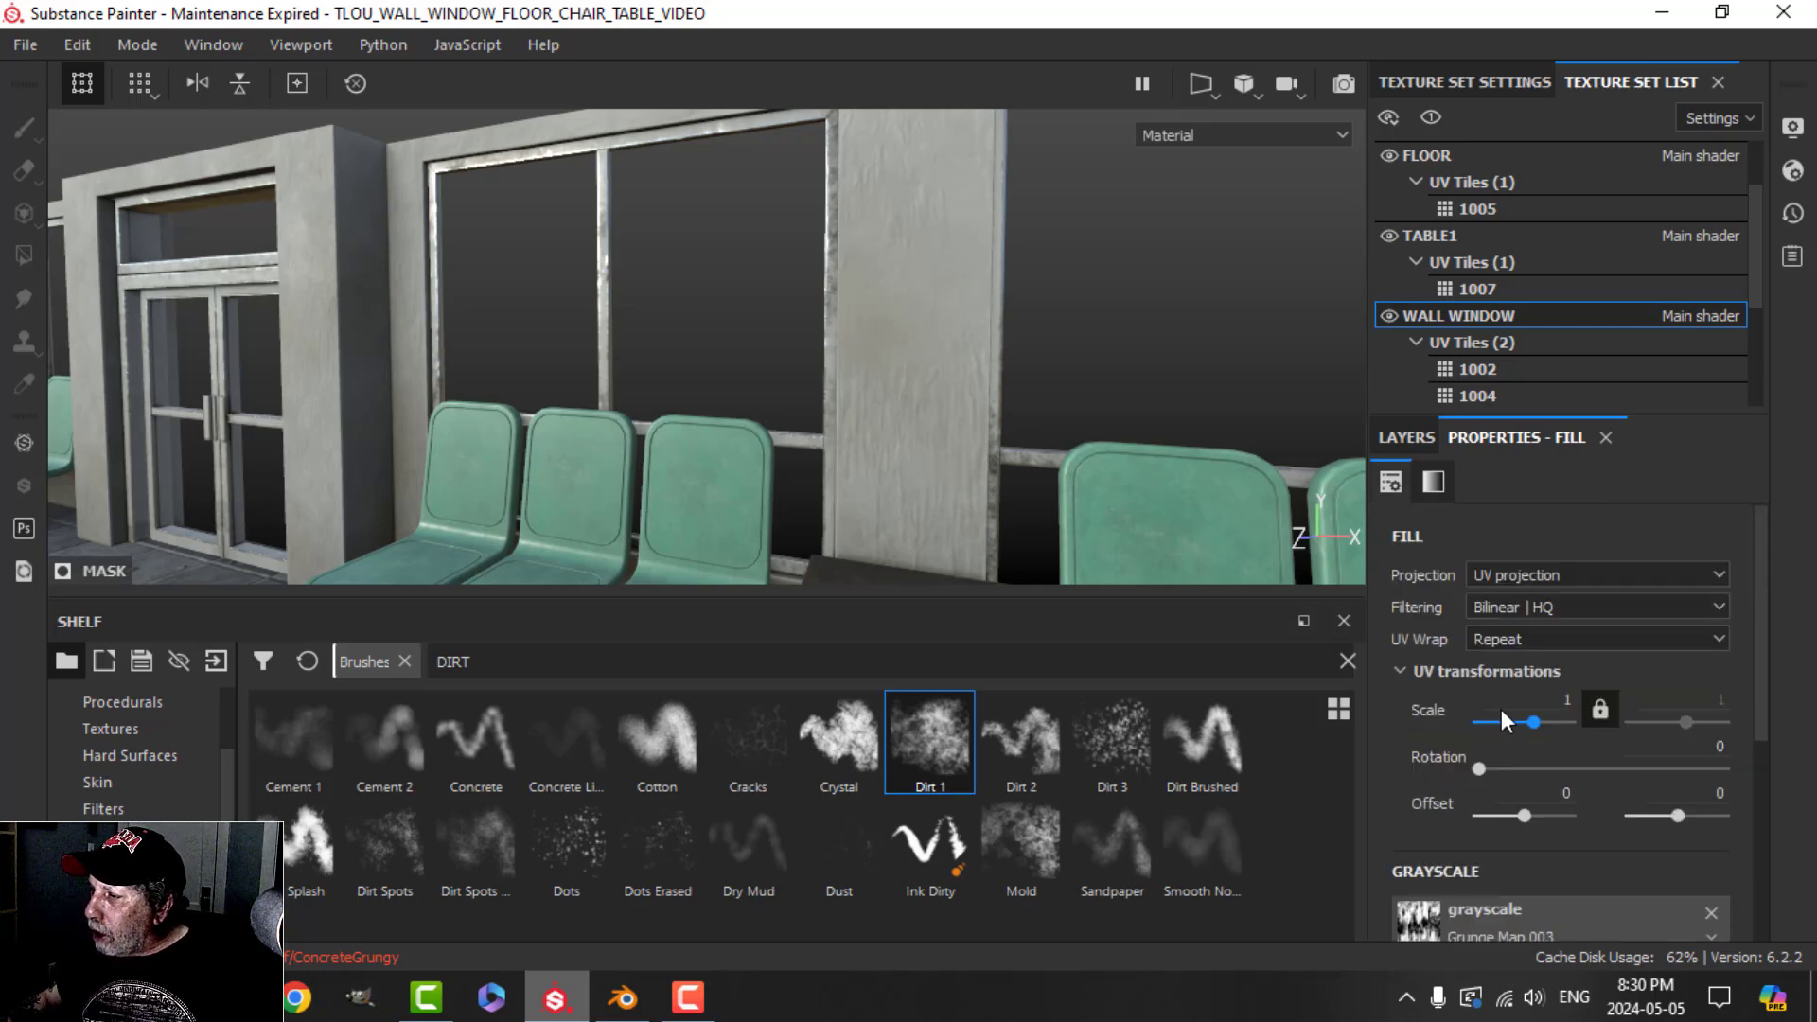
{"action": "left_click", "coordinate": [1526, 700]}
{"action": "type", "text": "2"}
{"action": "key", "text": "Return"}
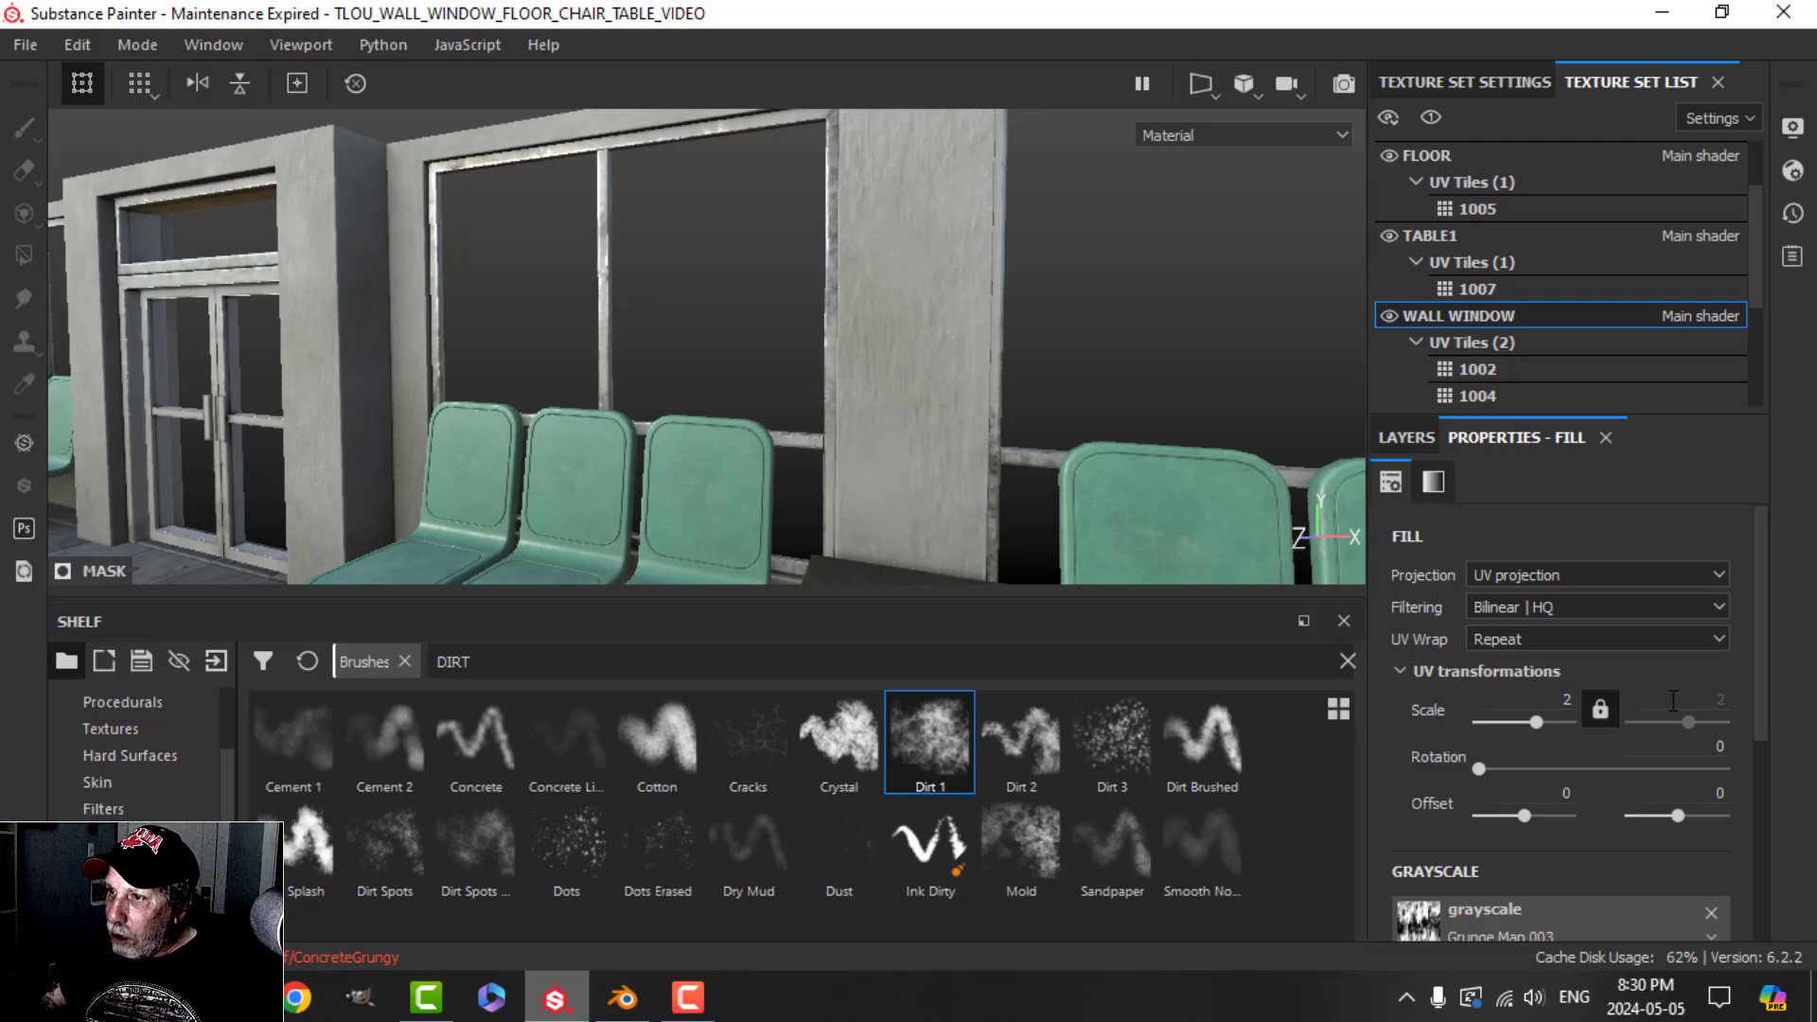
{"action": "scroll", "coordinate": [922, 399], "scroll_direction": "down", "scroll_amount": 2}
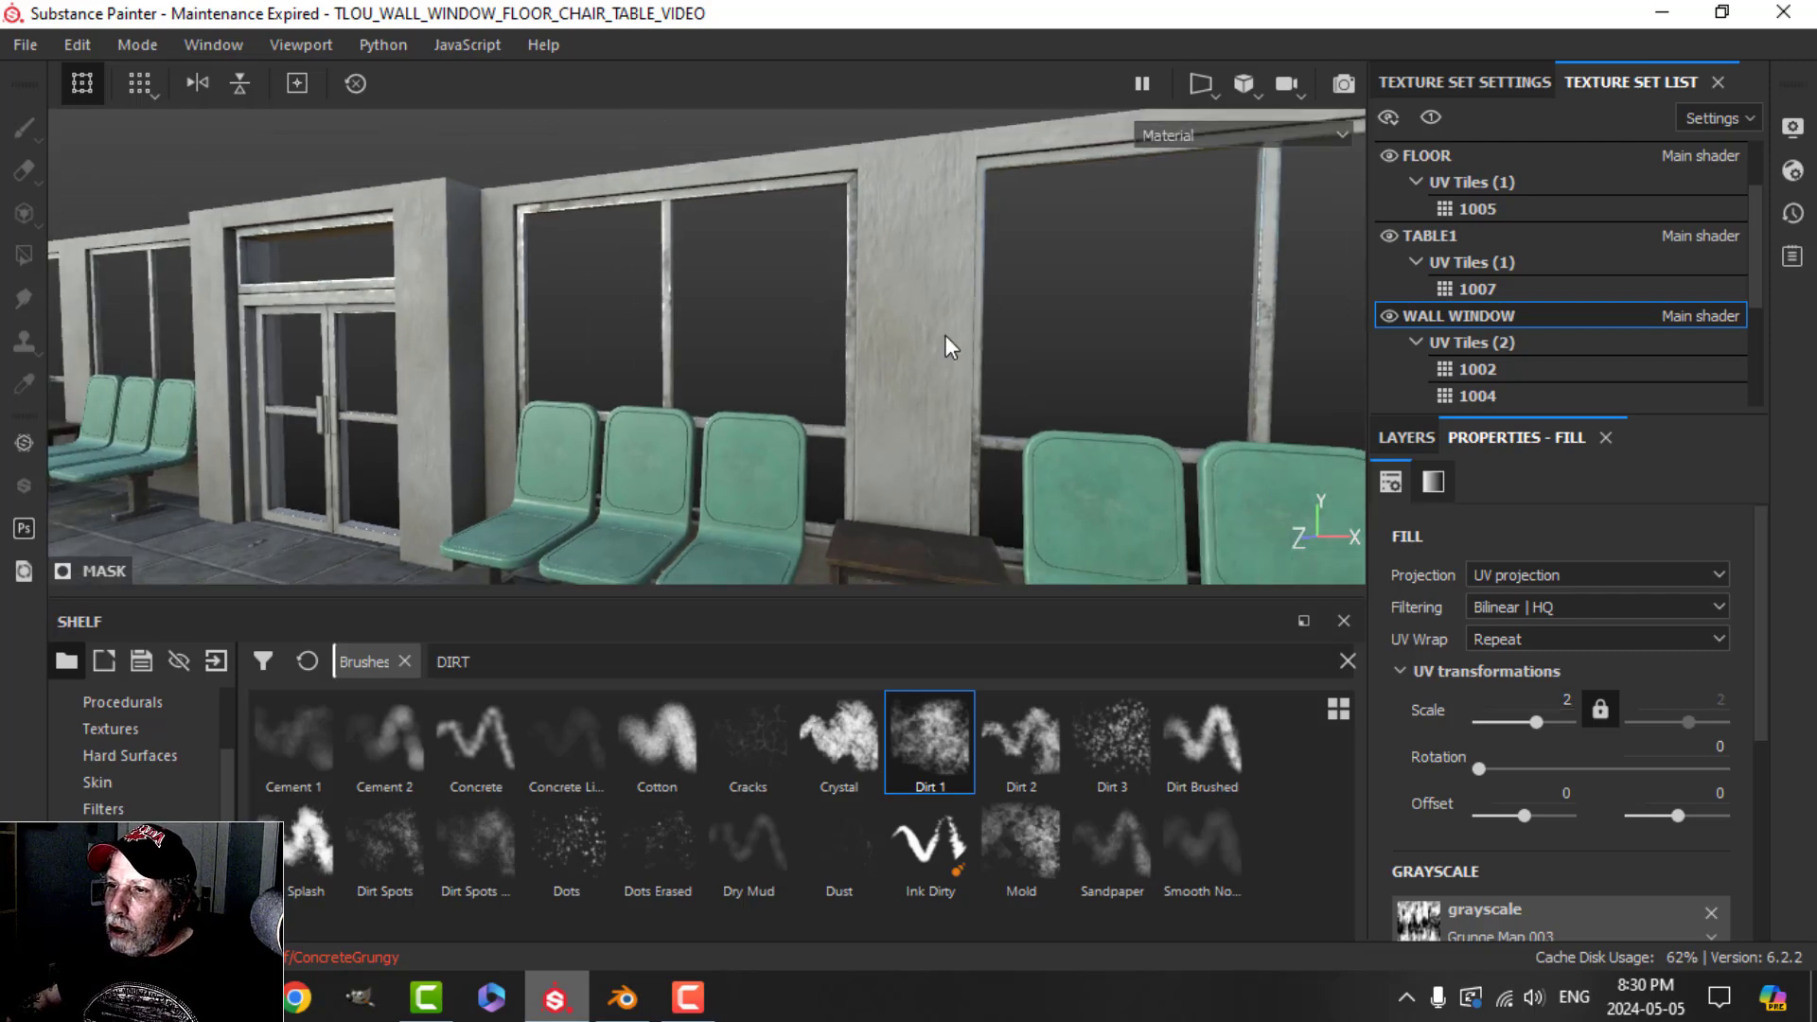
{"action": "middle_click_drag", "start_coordinate": [945, 335], "coordinate": [934, 273], "text": "alt"}
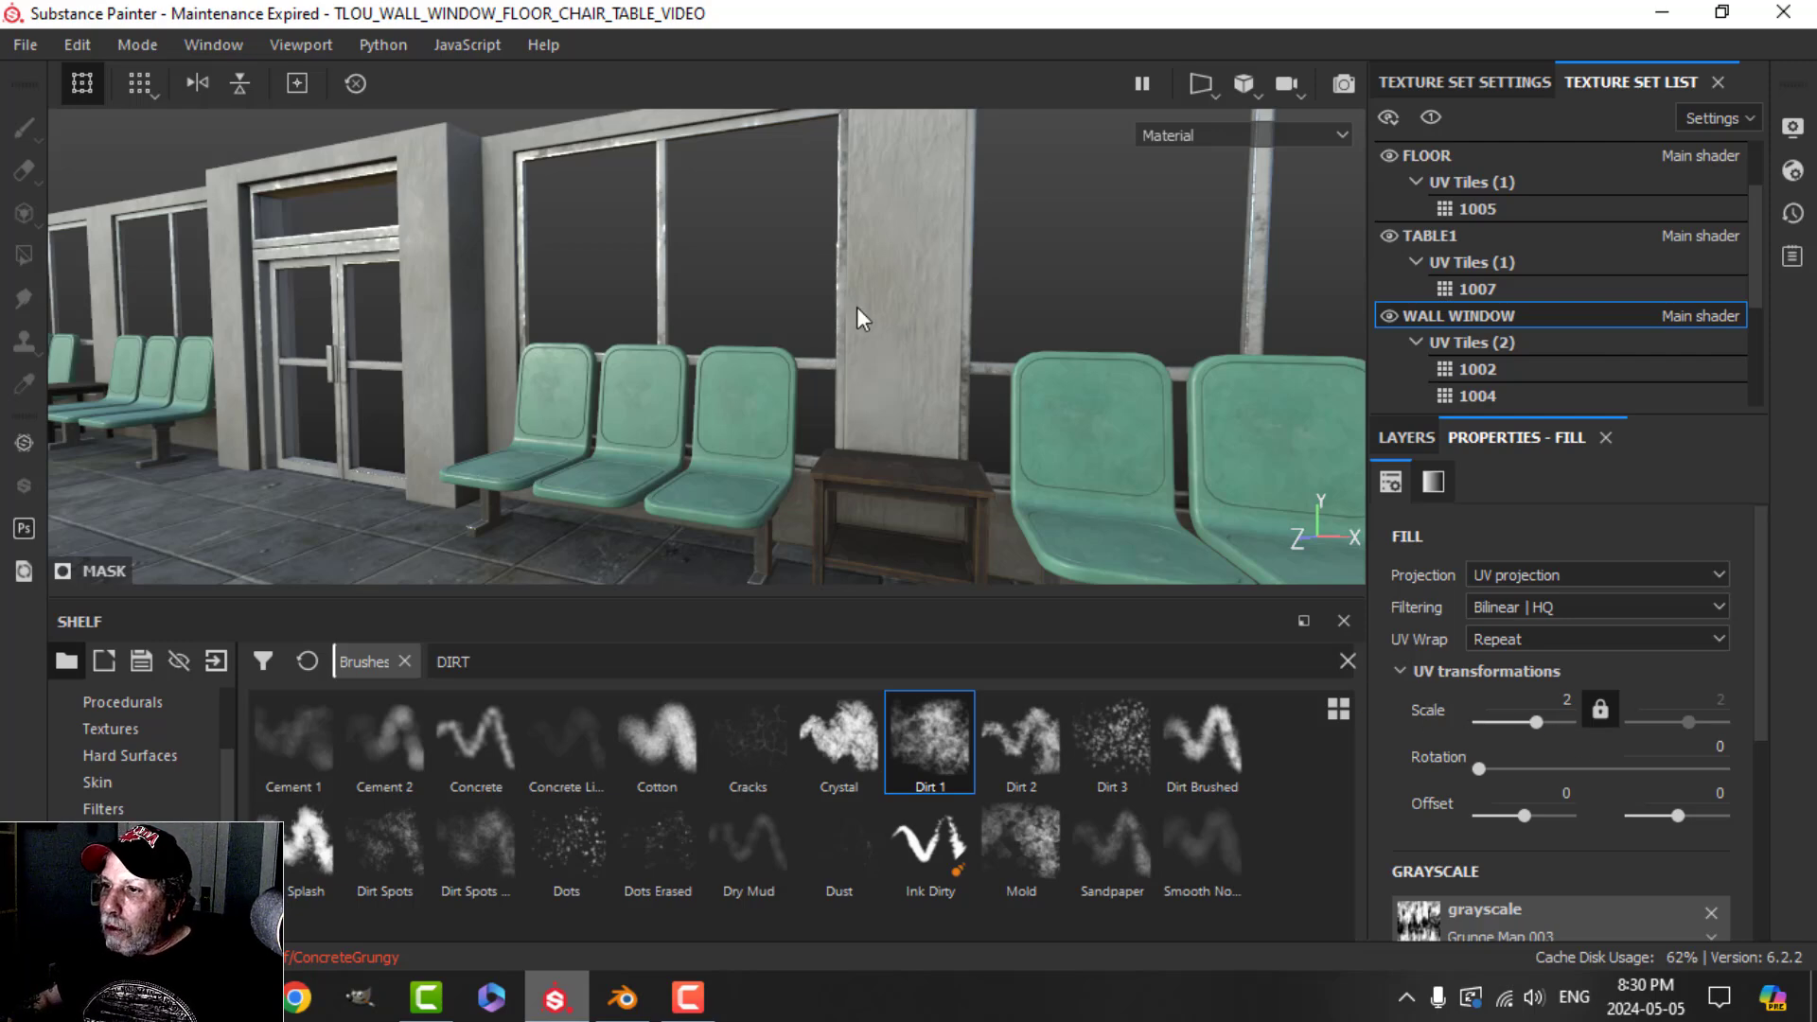
{"action": "scroll", "coordinate": [901, 304], "scroll_direction": "up", "scroll_amount": 3}
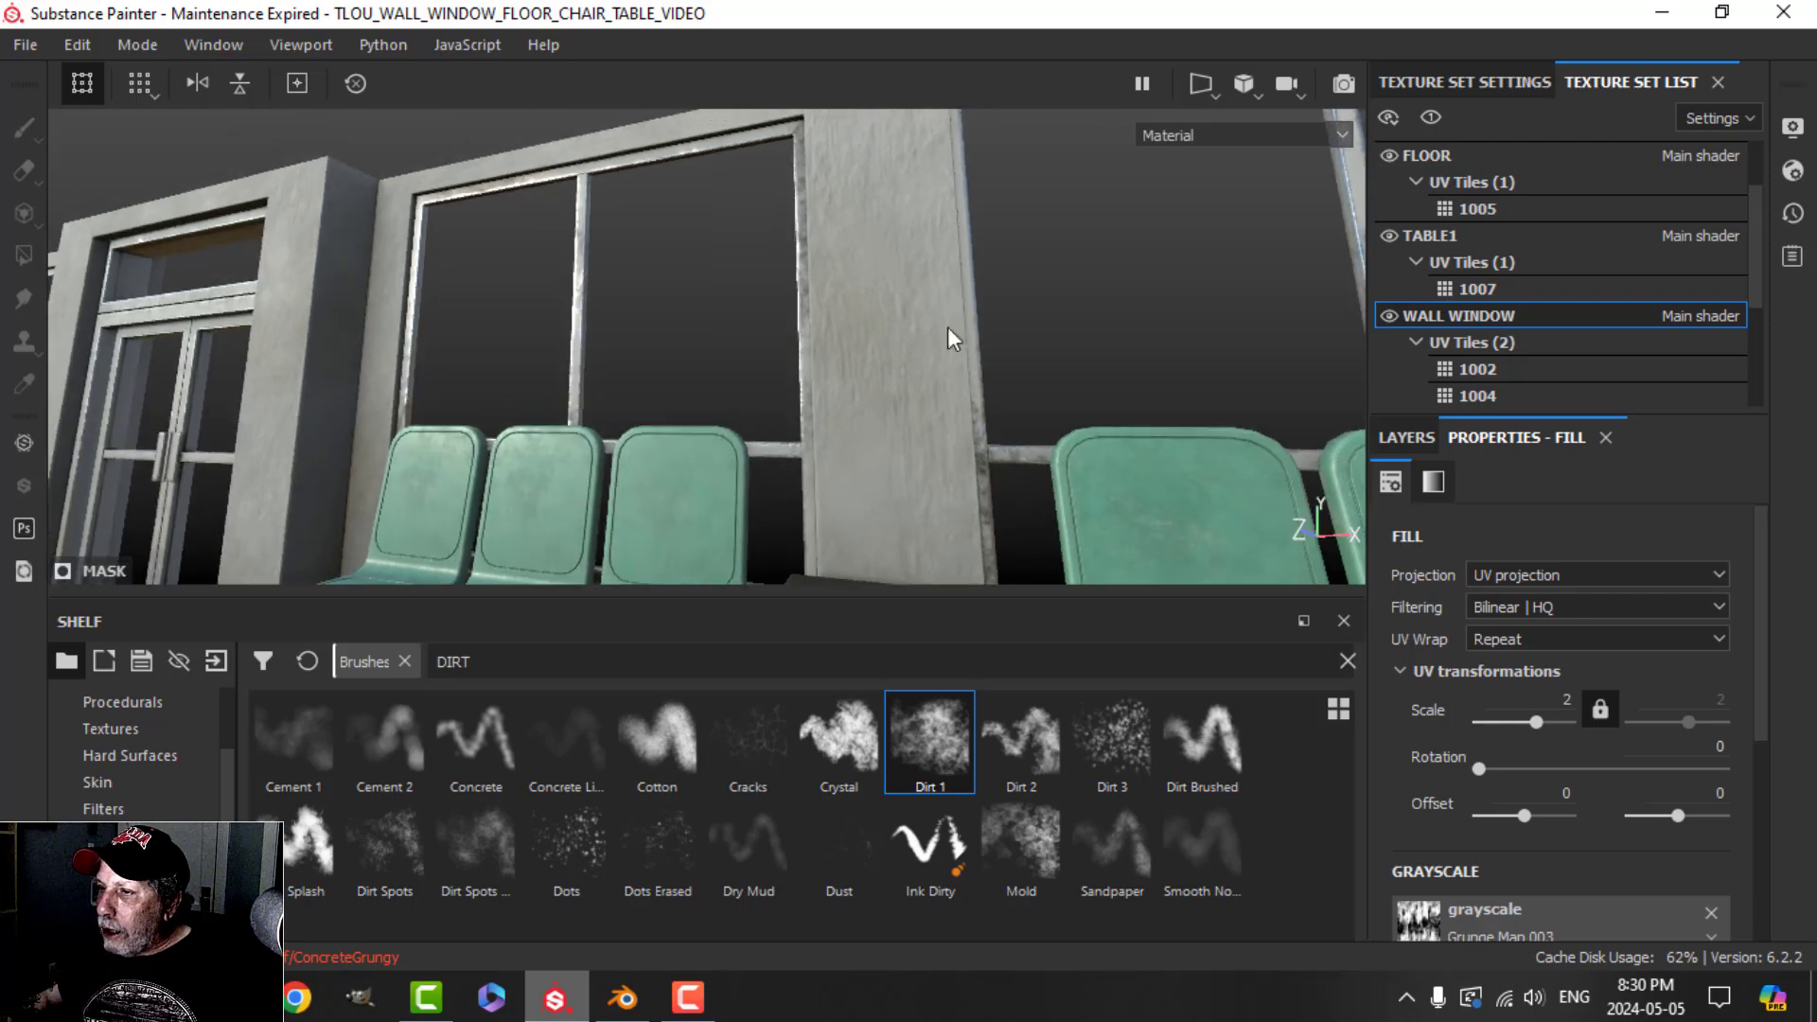
Step: Add a paint effect on top of GRUNGE1's mask stack and set the brush flow to 52
{"action": "left_click", "coordinate": [1408, 438]}
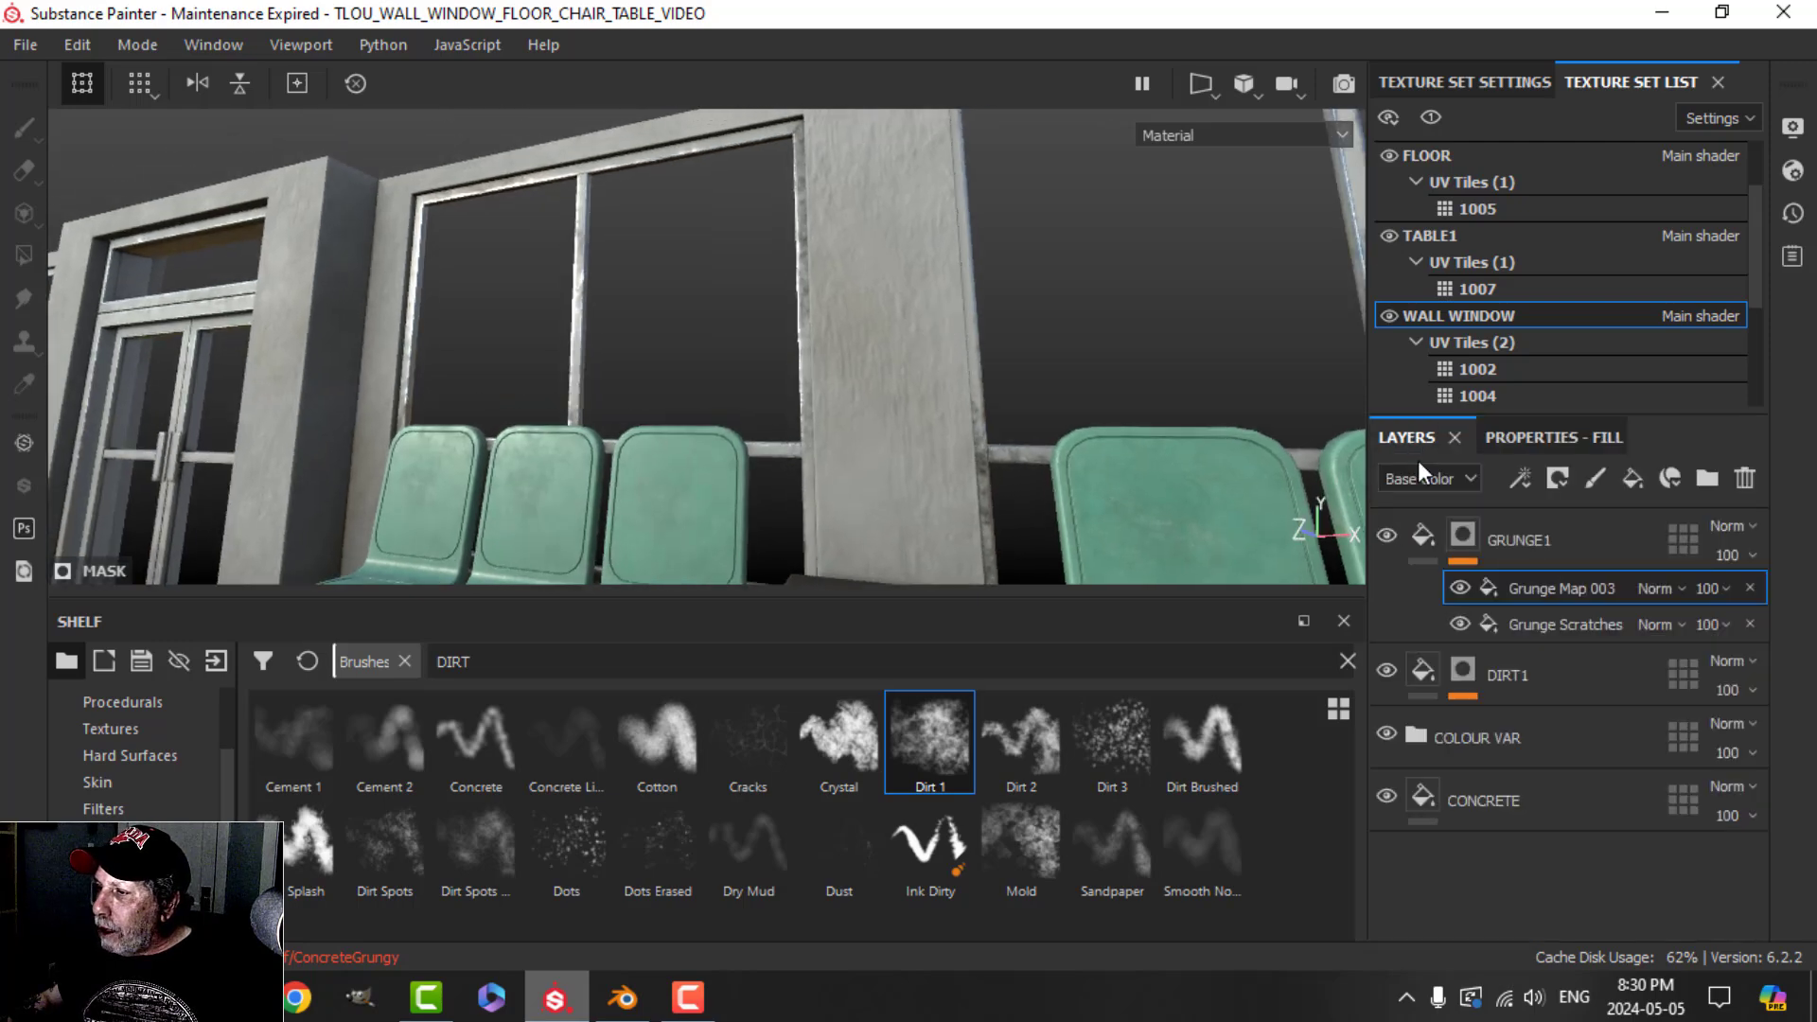
{"action": "left_click", "coordinate": [1526, 481]}
{"action": "left_click", "coordinate": [1565, 530]}
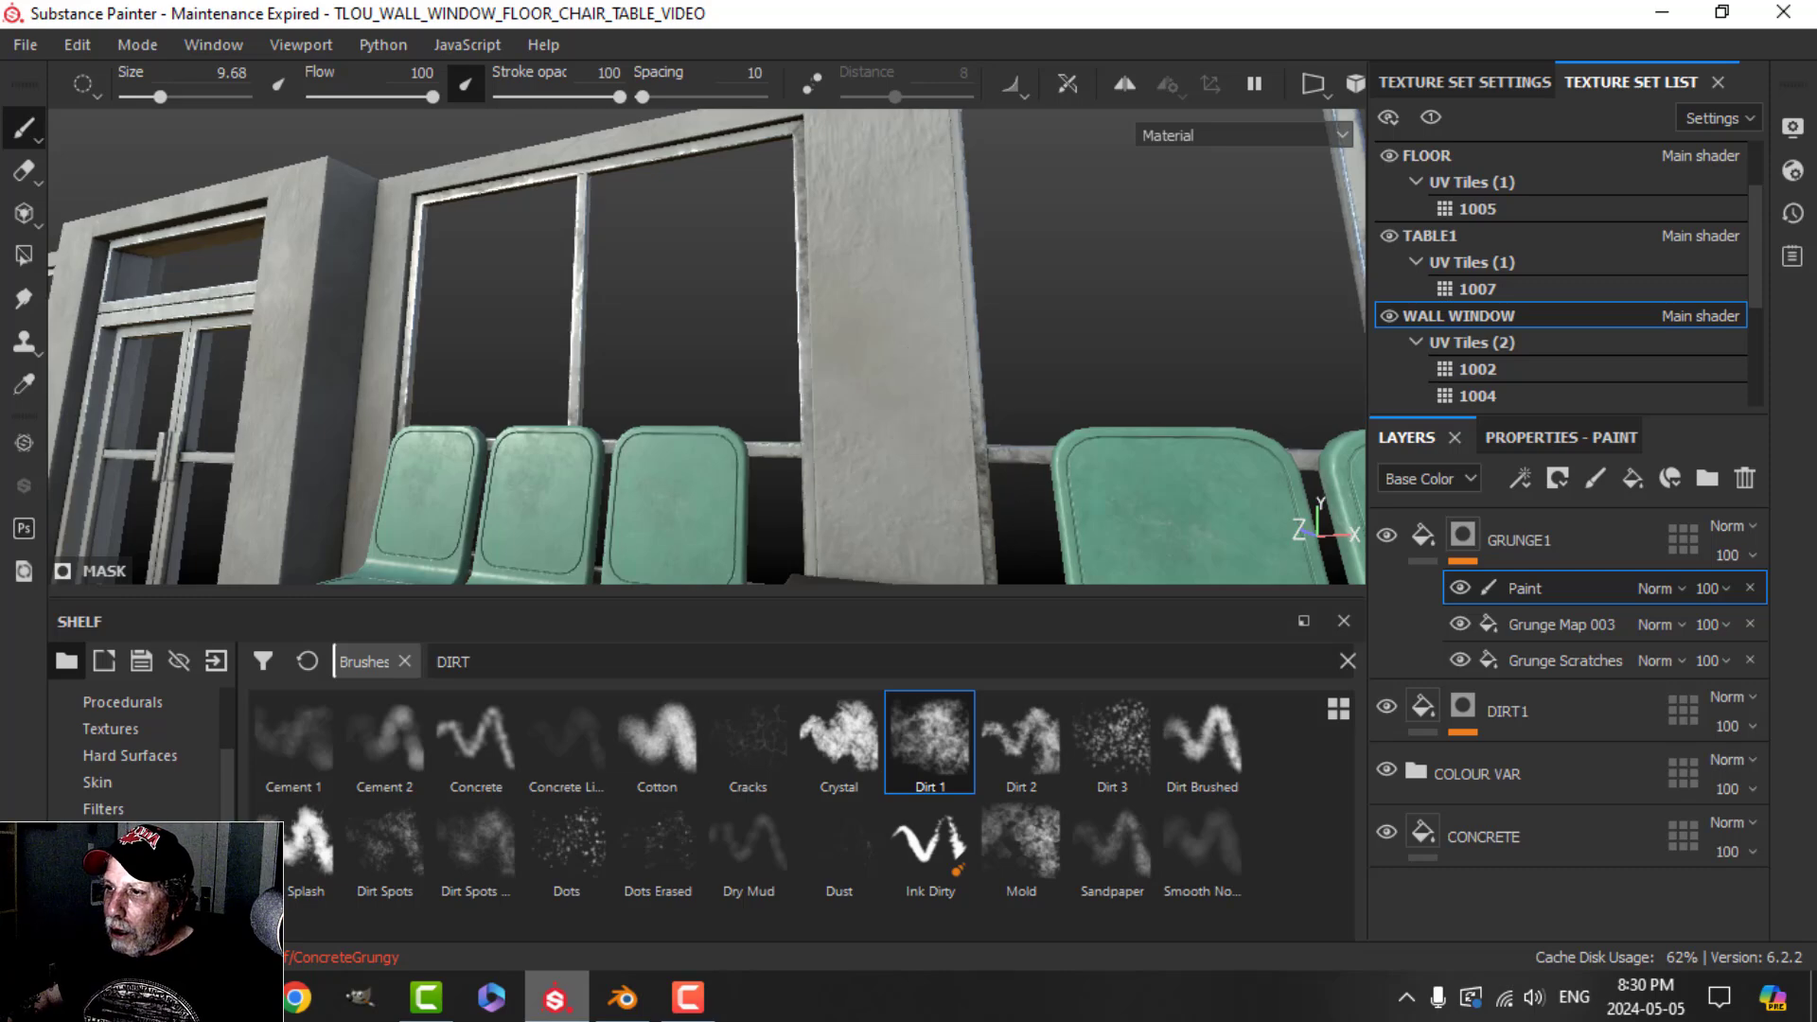
{"action": "left_click_drag", "start_coordinate": [433, 96], "coordinate": [373, 96]}
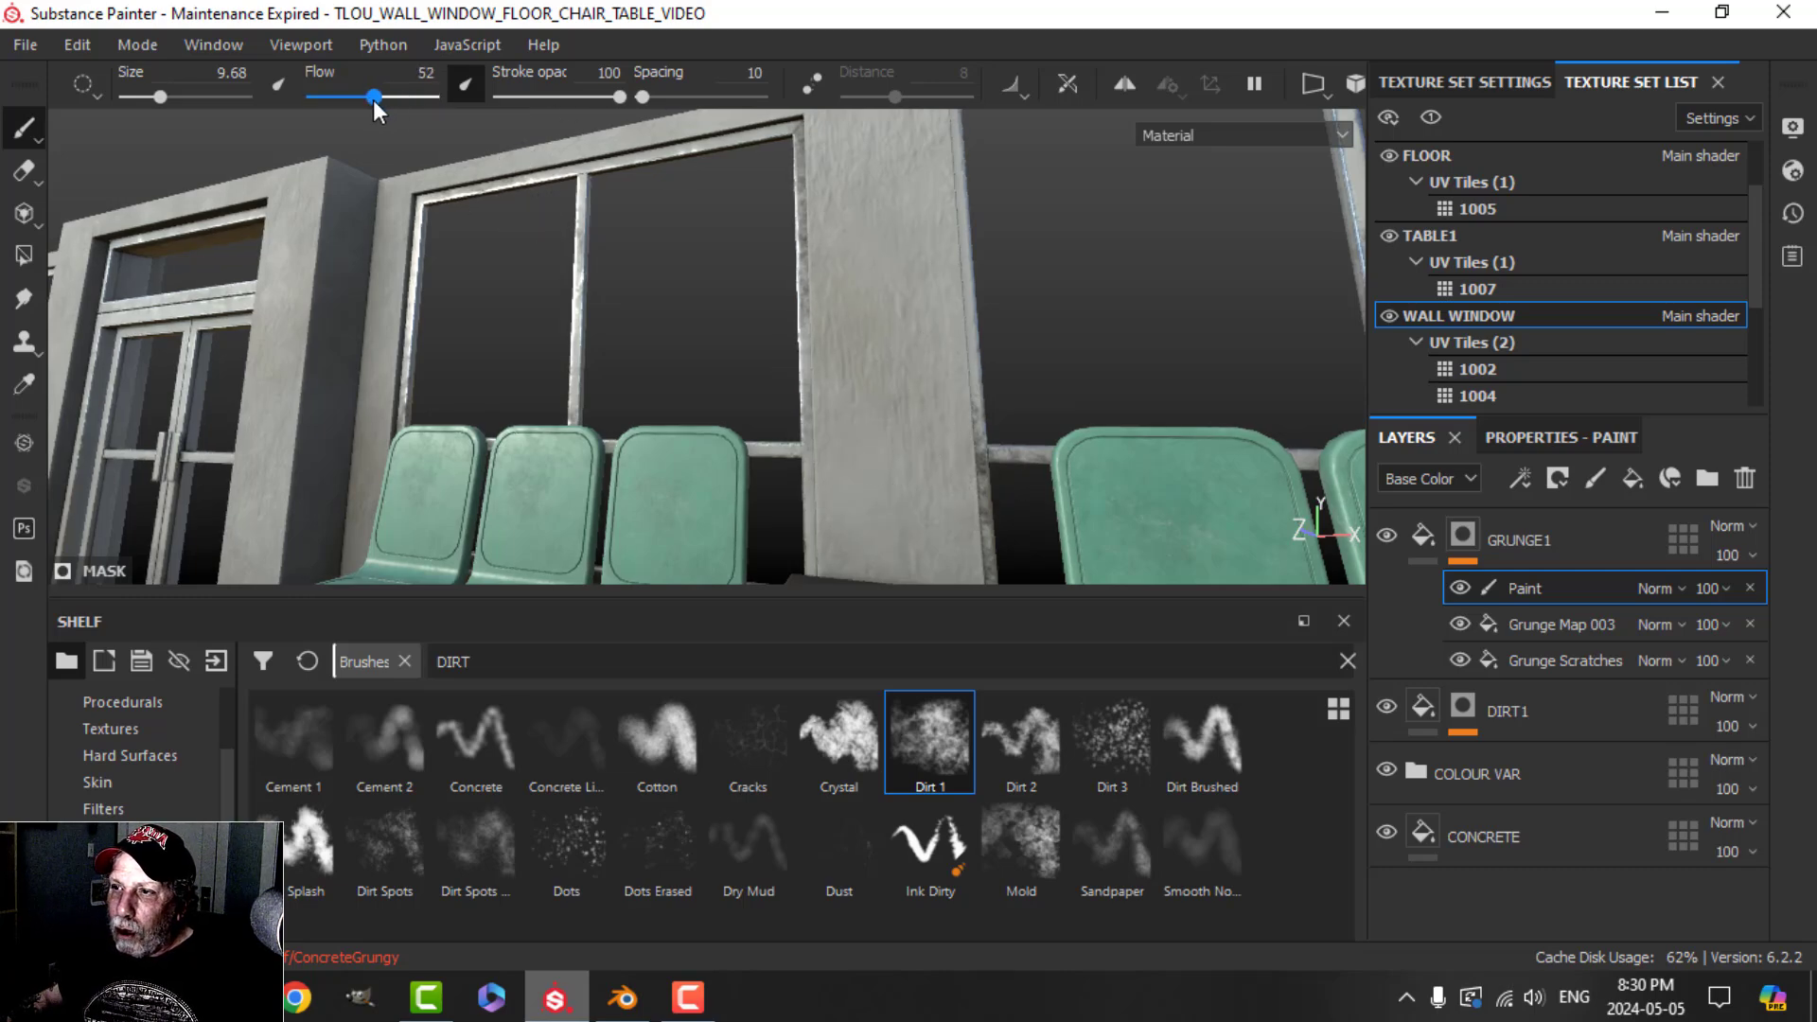
Step: Examine the grunge relief on the wall columns, top beam and end pillar from several angles
{"action": "right_click_drag", "start_coordinate": [1047, 462], "coordinate": [1046, 486], "text": "alt"}
{"action": "left_click_drag", "start_coordinate": [1026, 473], "coordinate": [1040, 491], "text": "alt"}
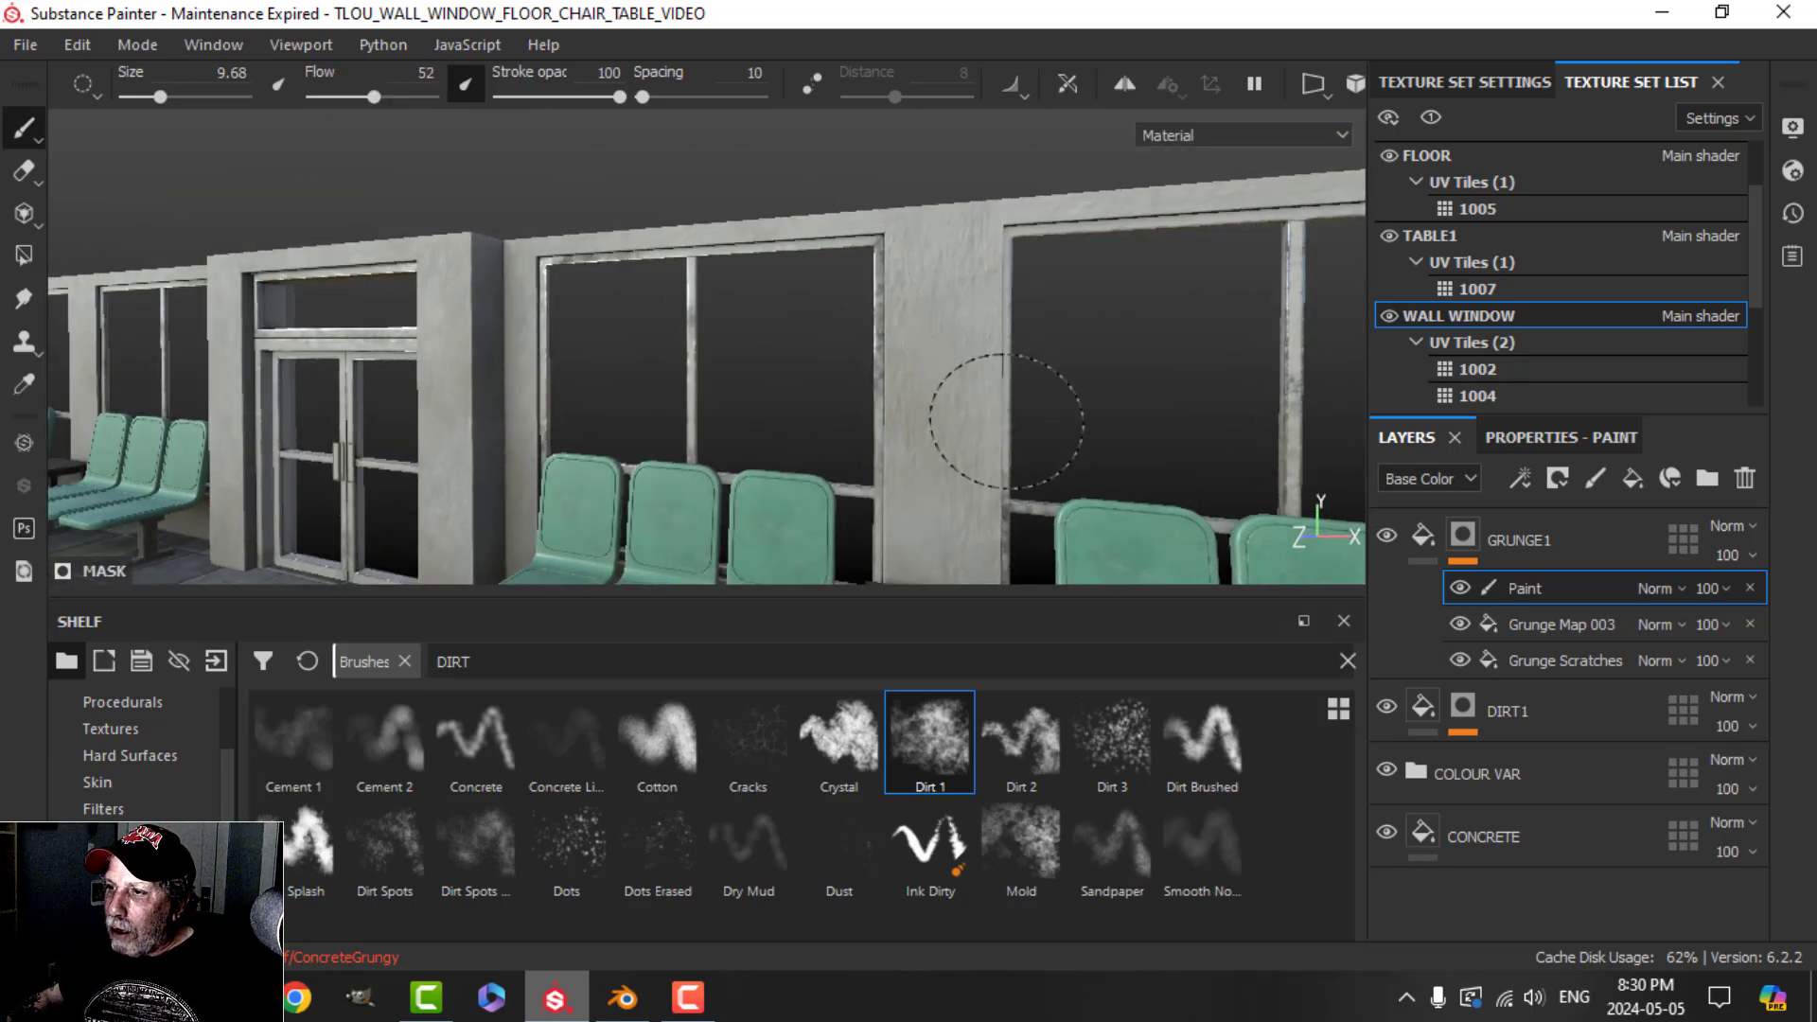
{"action": "right_click_drag", "start_coordinate": [453, 437], "coordinate": [539, 478], "text": "alt"}
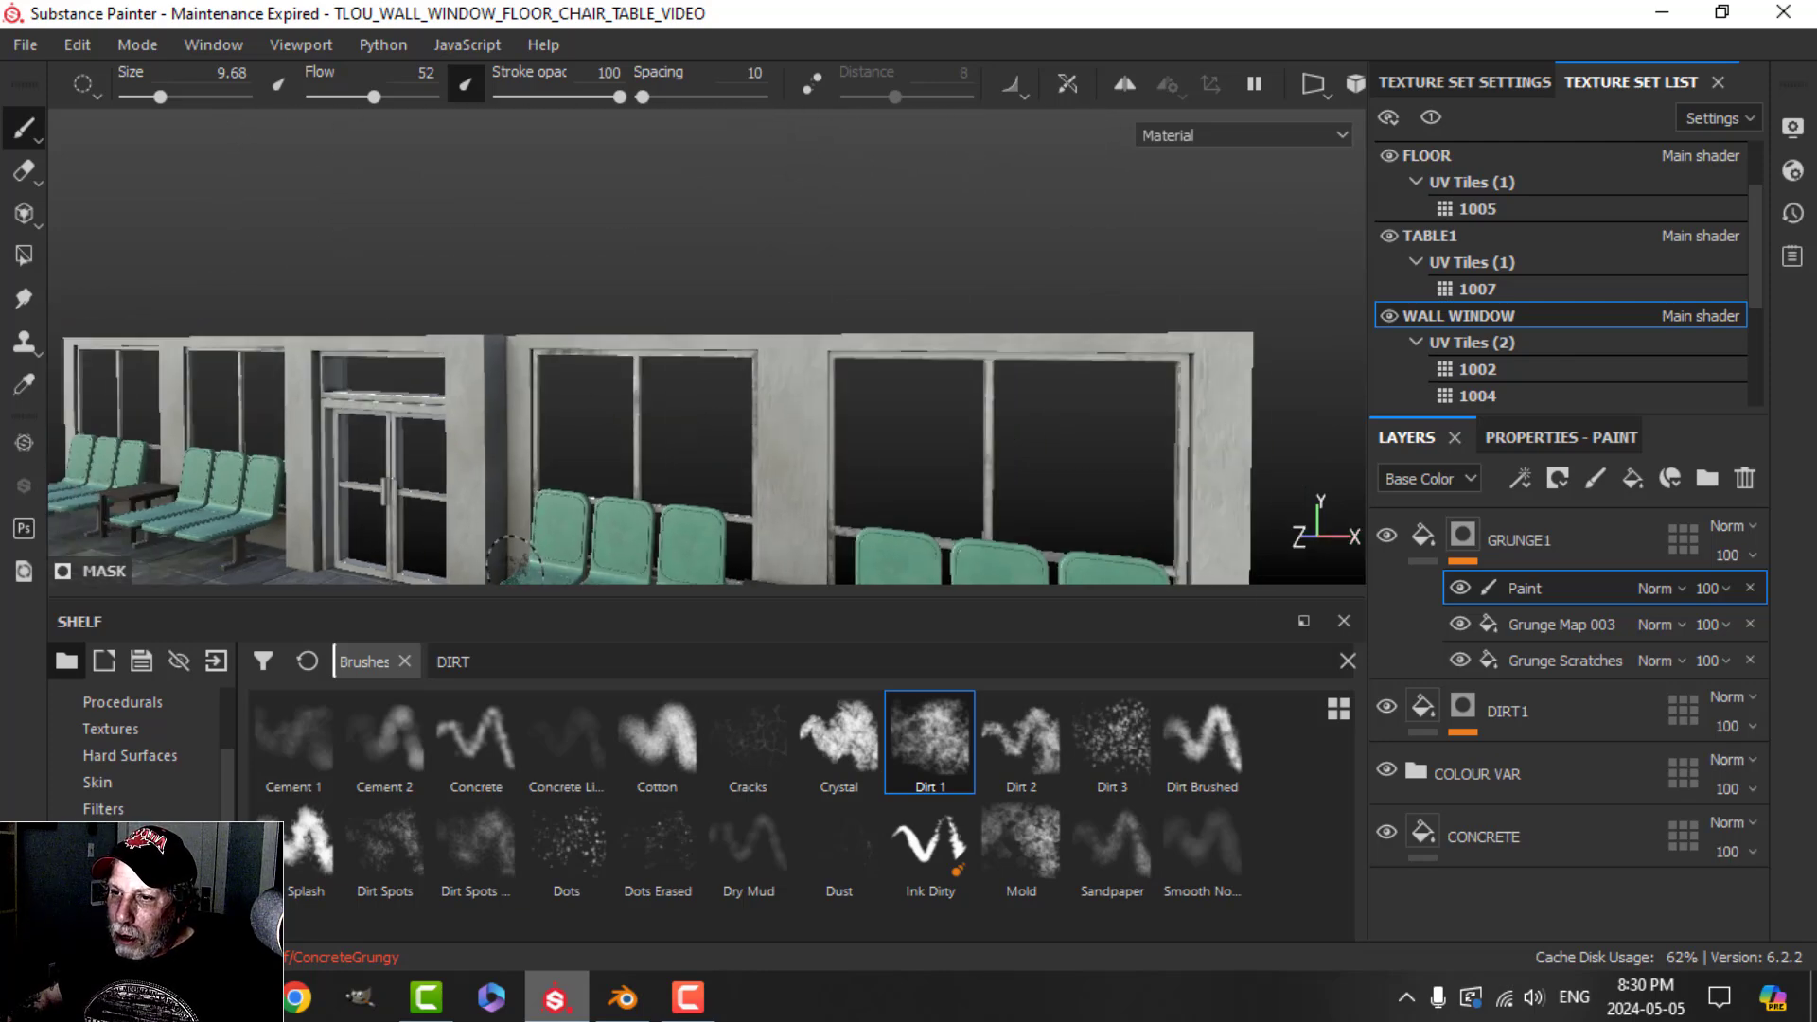
{"action": "middle_click_drag", "start_coordinate": [545, 478], "coordinate": [671, 334], "text": "alt"}
{"action": "scroll", "coordinate": [671, 334], "scroll_direction": "up", "scroll_amount": 5}
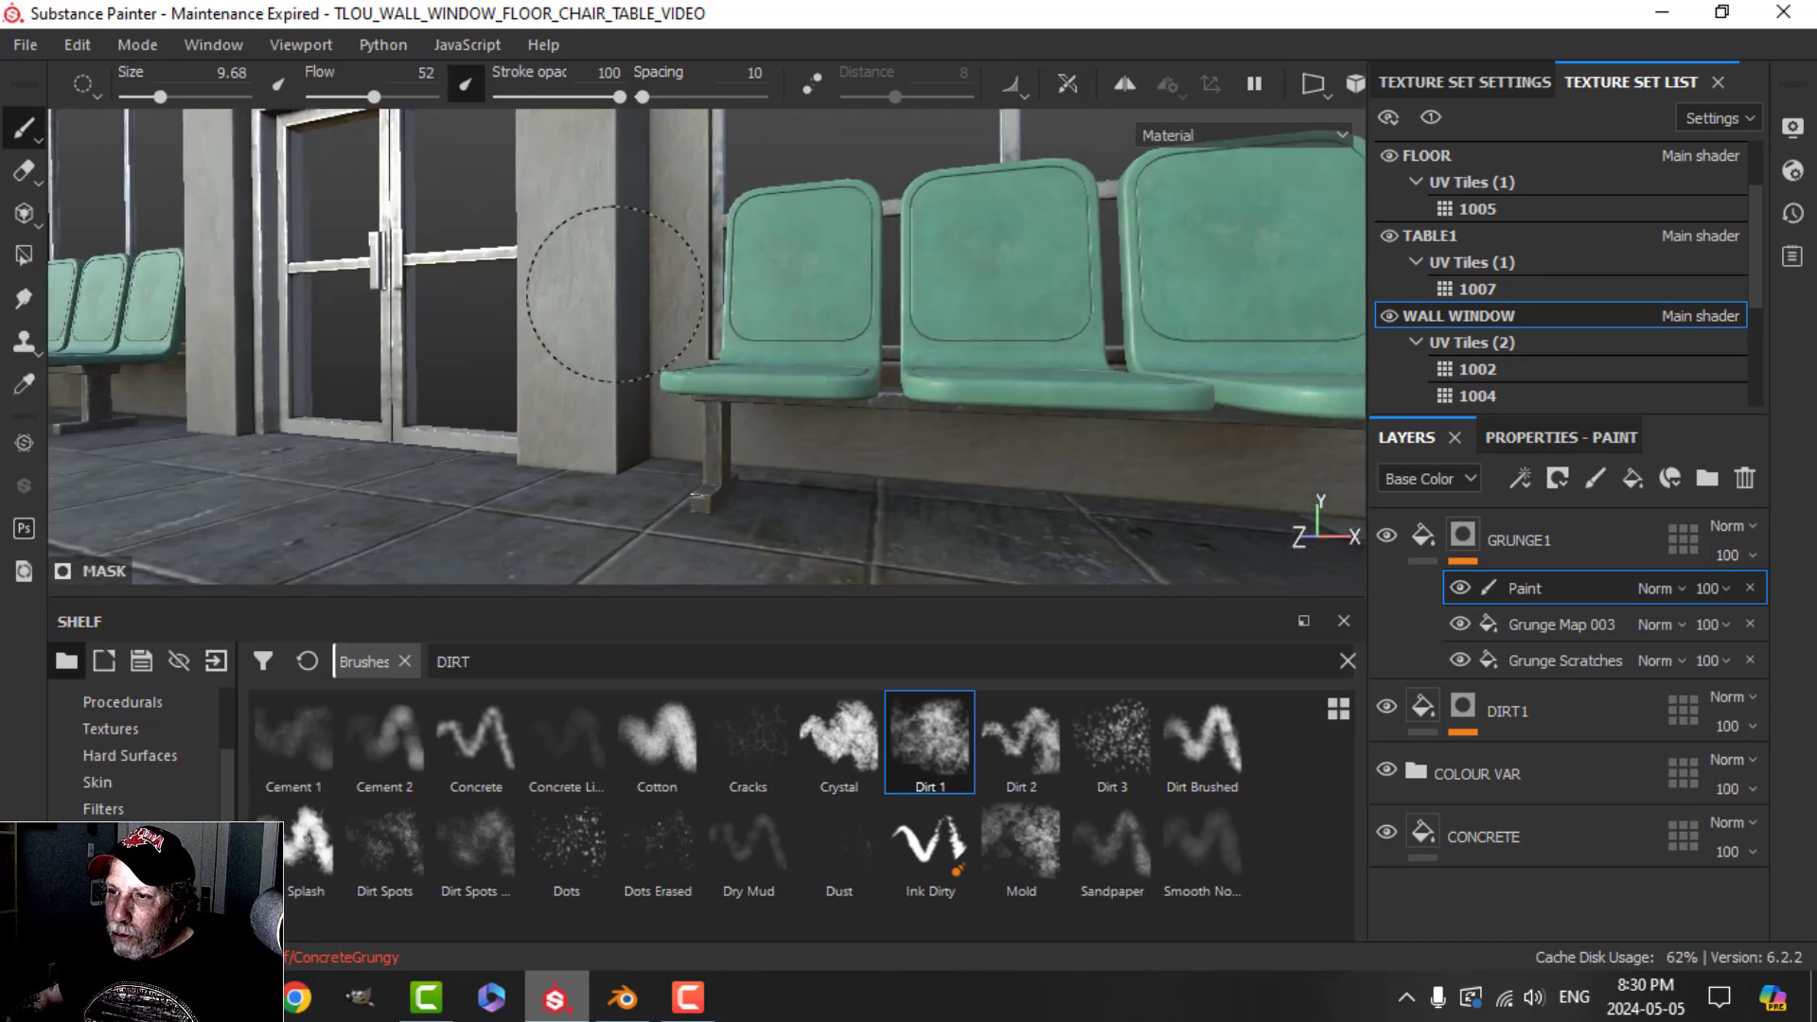
{"action": "left_click_drag", "start_coordinate": [685, 309], "coordinate": [763, 443], "text": "alt"}
{"action": "right_click_drag", "start_coordinate": [1063, 406], "coordinate": [871, 317], "text": "alt"}
{"action": "middle_click_drag", "start_coordinate": [871, 317], "coordinate": [823, 426], "text": "alt"}
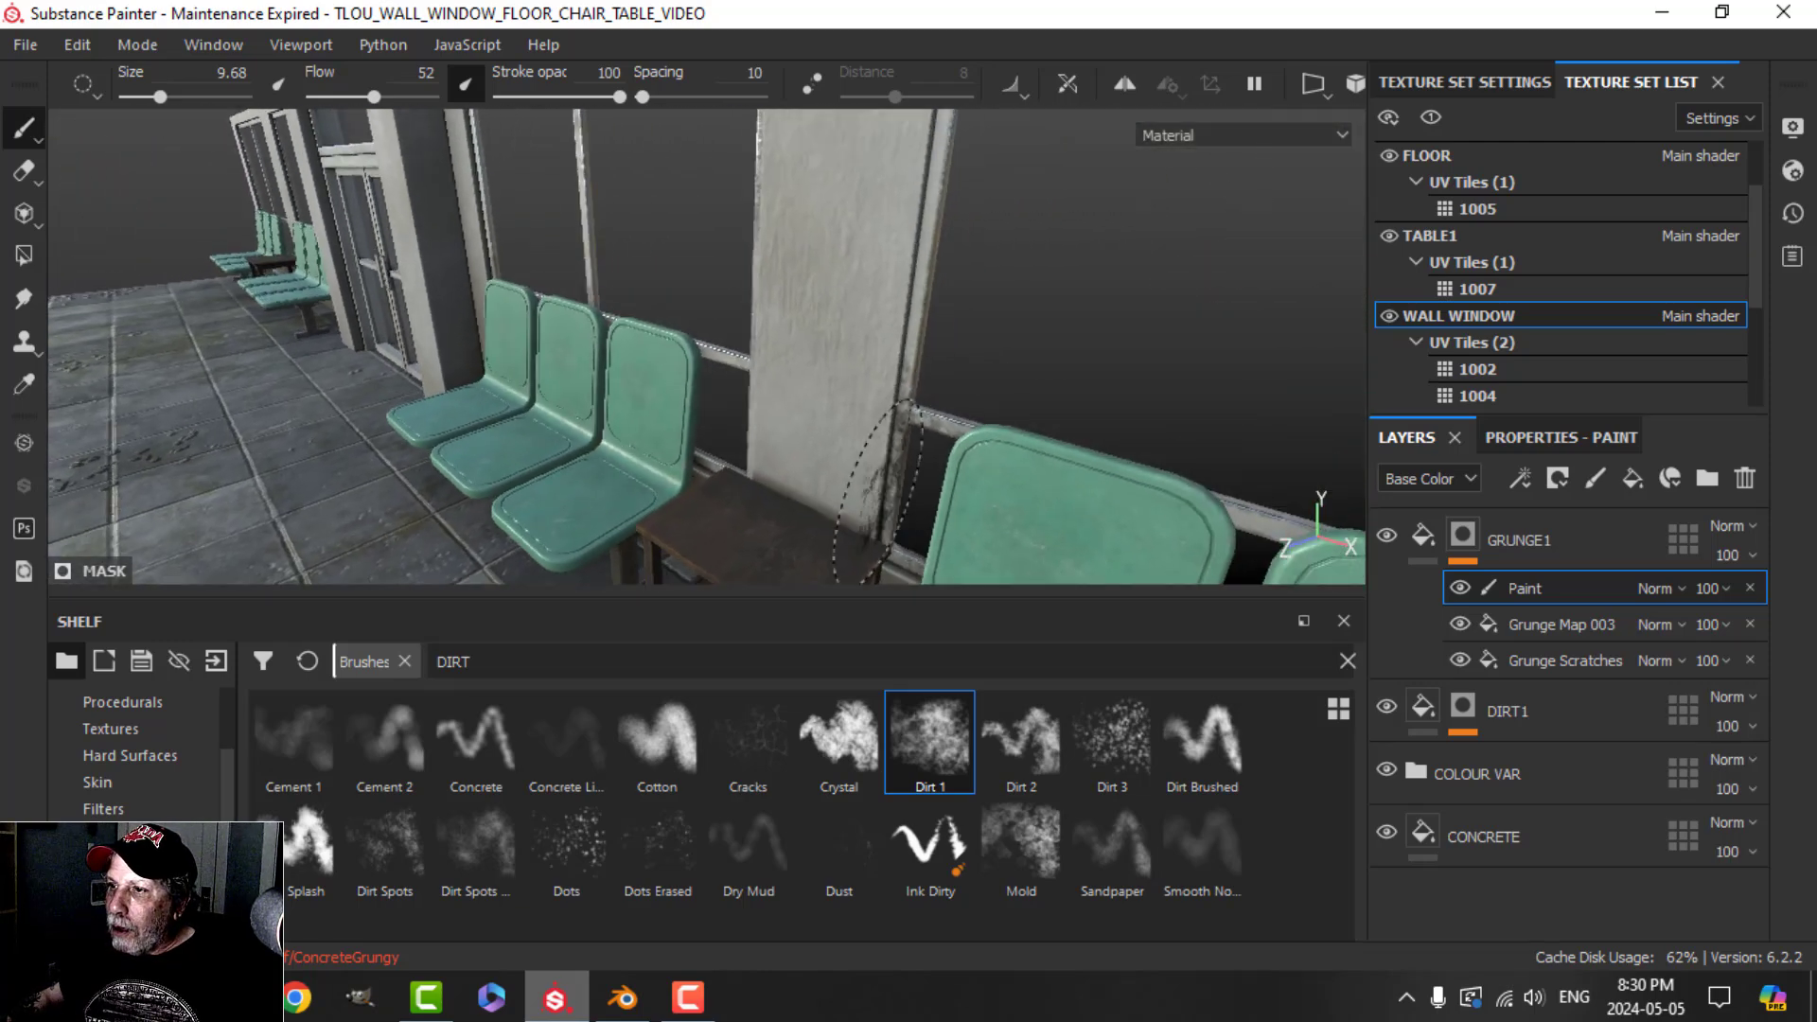
{"action": "left_click_drag", "start_coordinate": [822, 190], "coordinate": [771, 337], "text": "alt"}
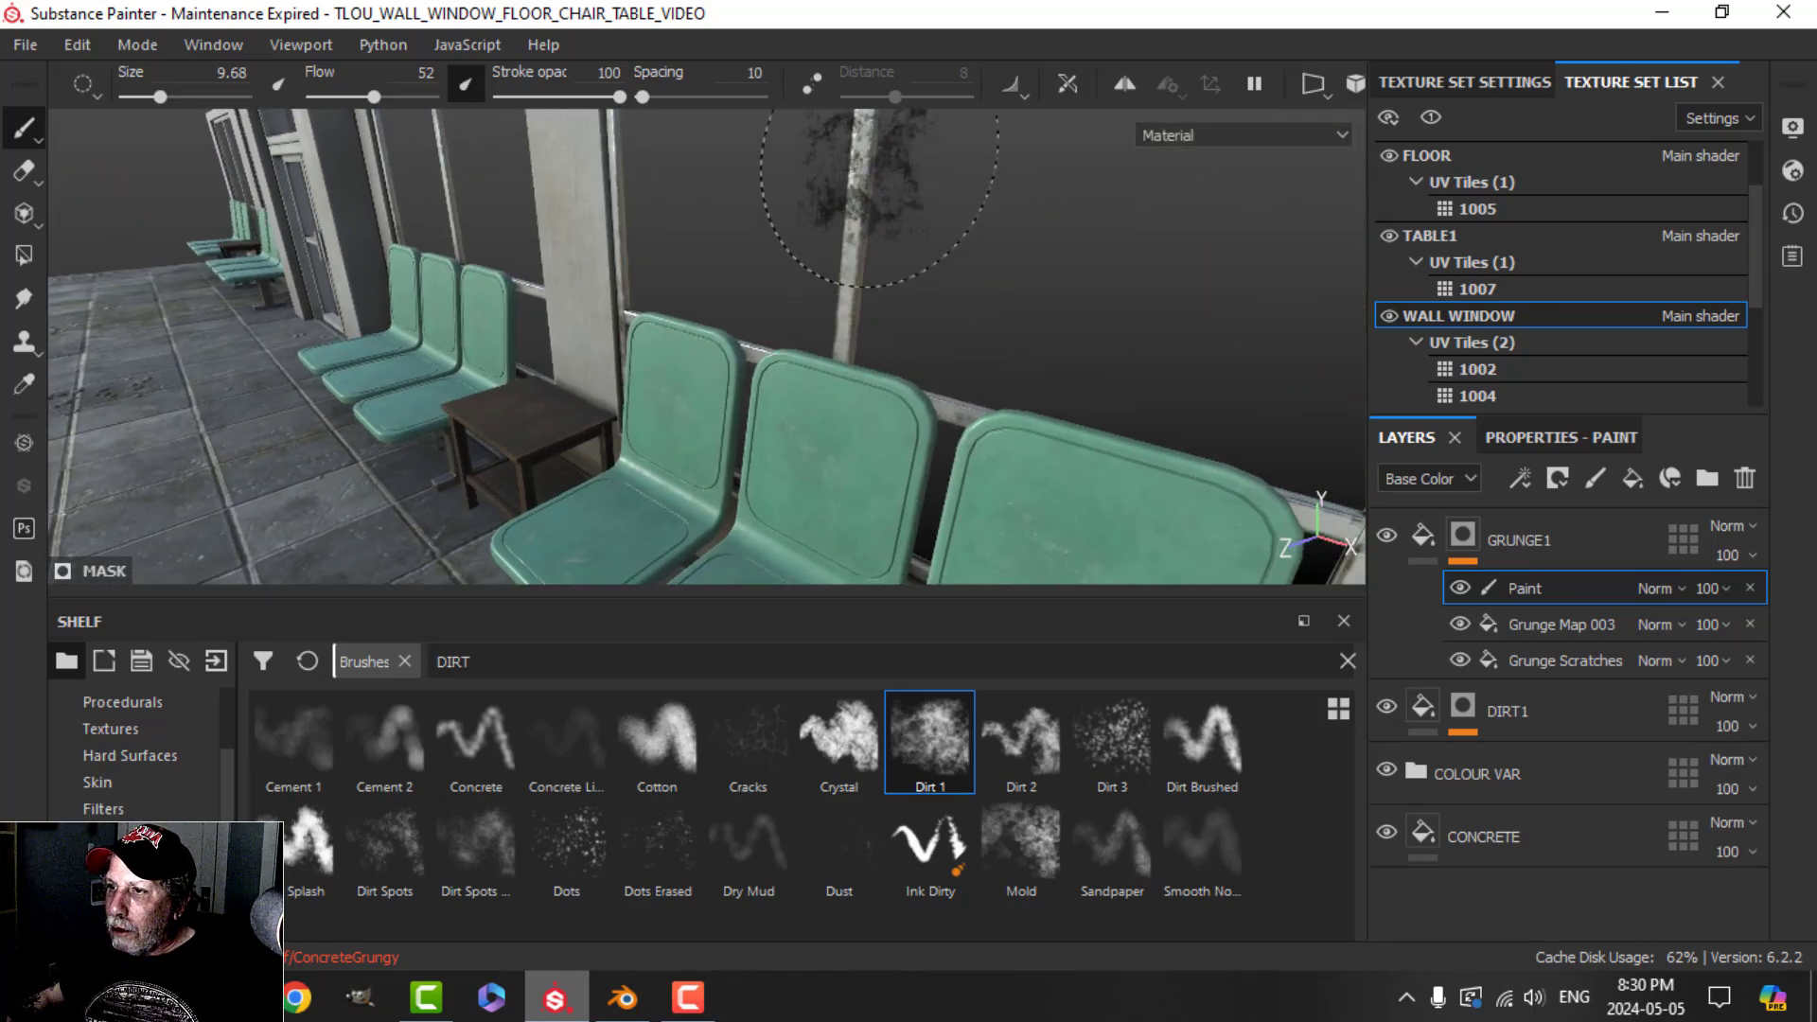
{"action": "mouse_move", "coordinate": [866, 440]}
{"action": "left_mouse_down"}
{"action": "mouse_move", "coordinate": [901, 459]}
{"action": "mouse_move", "coordinate": [729, 364]}
{"action": "left_mouse_up"}
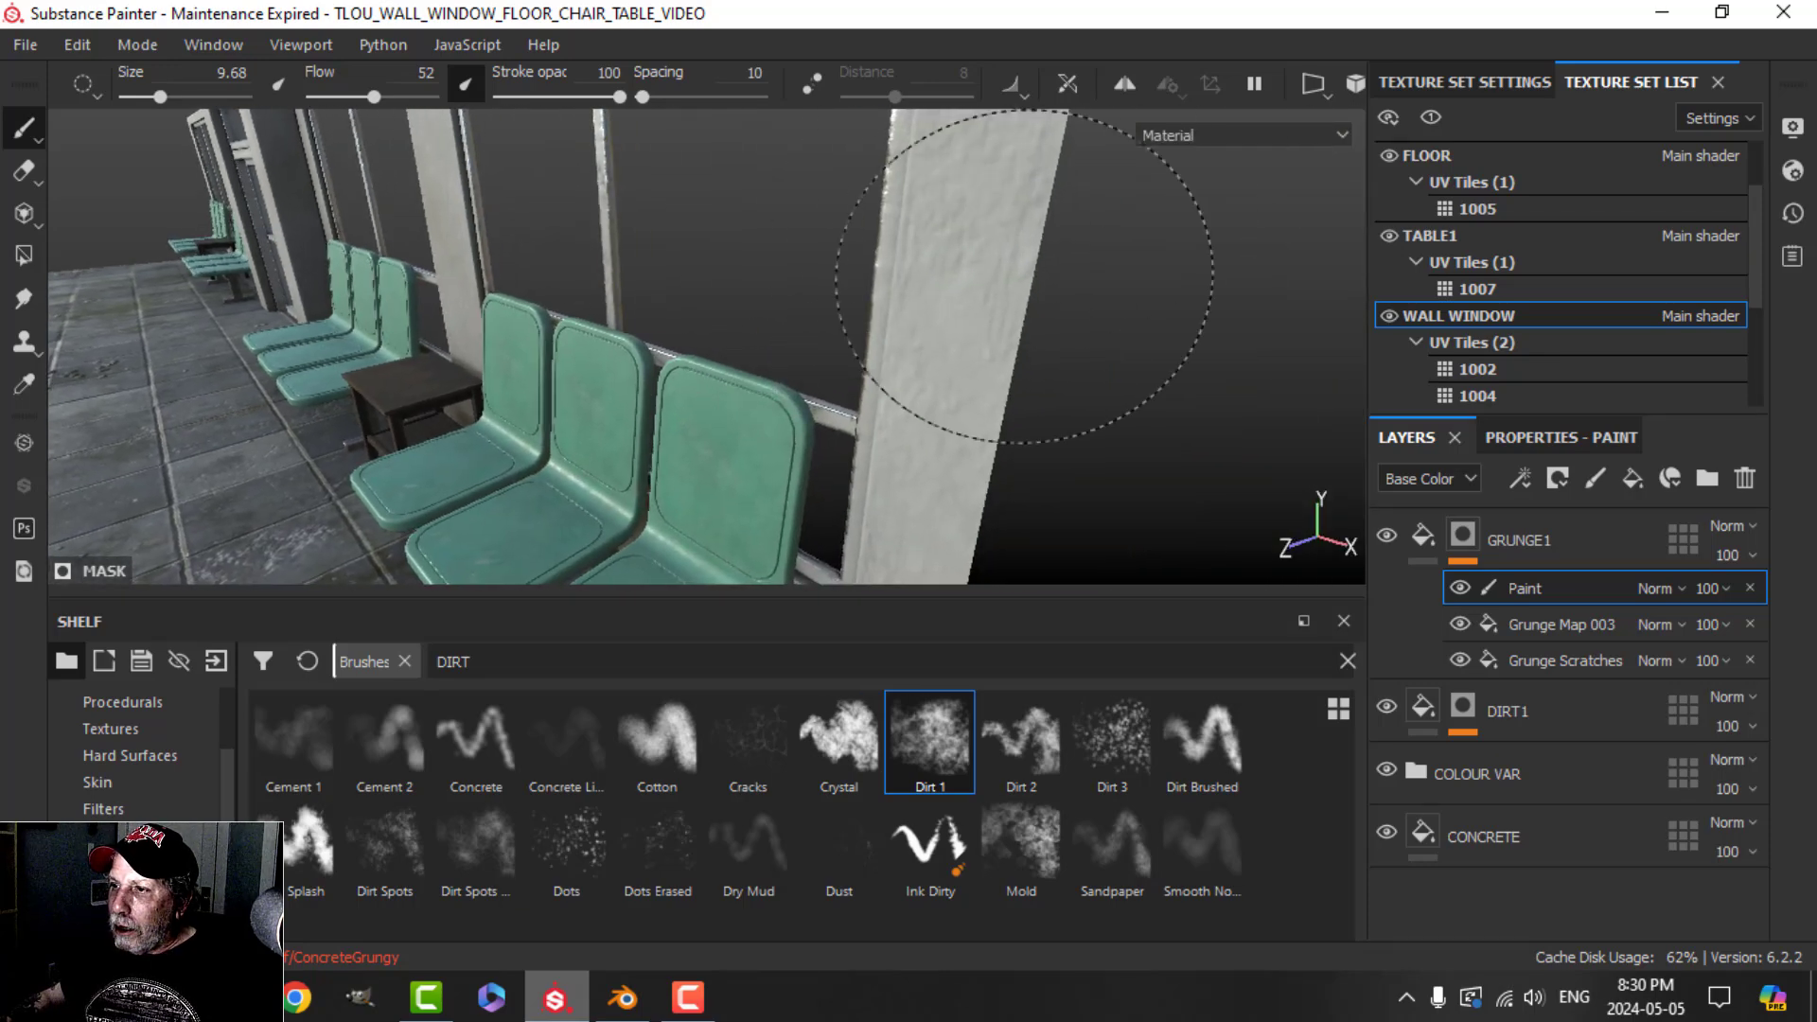
{"action": "mouse_move", "coordinate": [877, 221]}
{"action": "left_mouse_down", "text": "alt"}
{"action": "mouse_move", "coordinate": [933, 406]}
{"action": "mouse_move", "coordinate": [912, 446]}
{"action": "left_mouse_up", "text": "alt"}
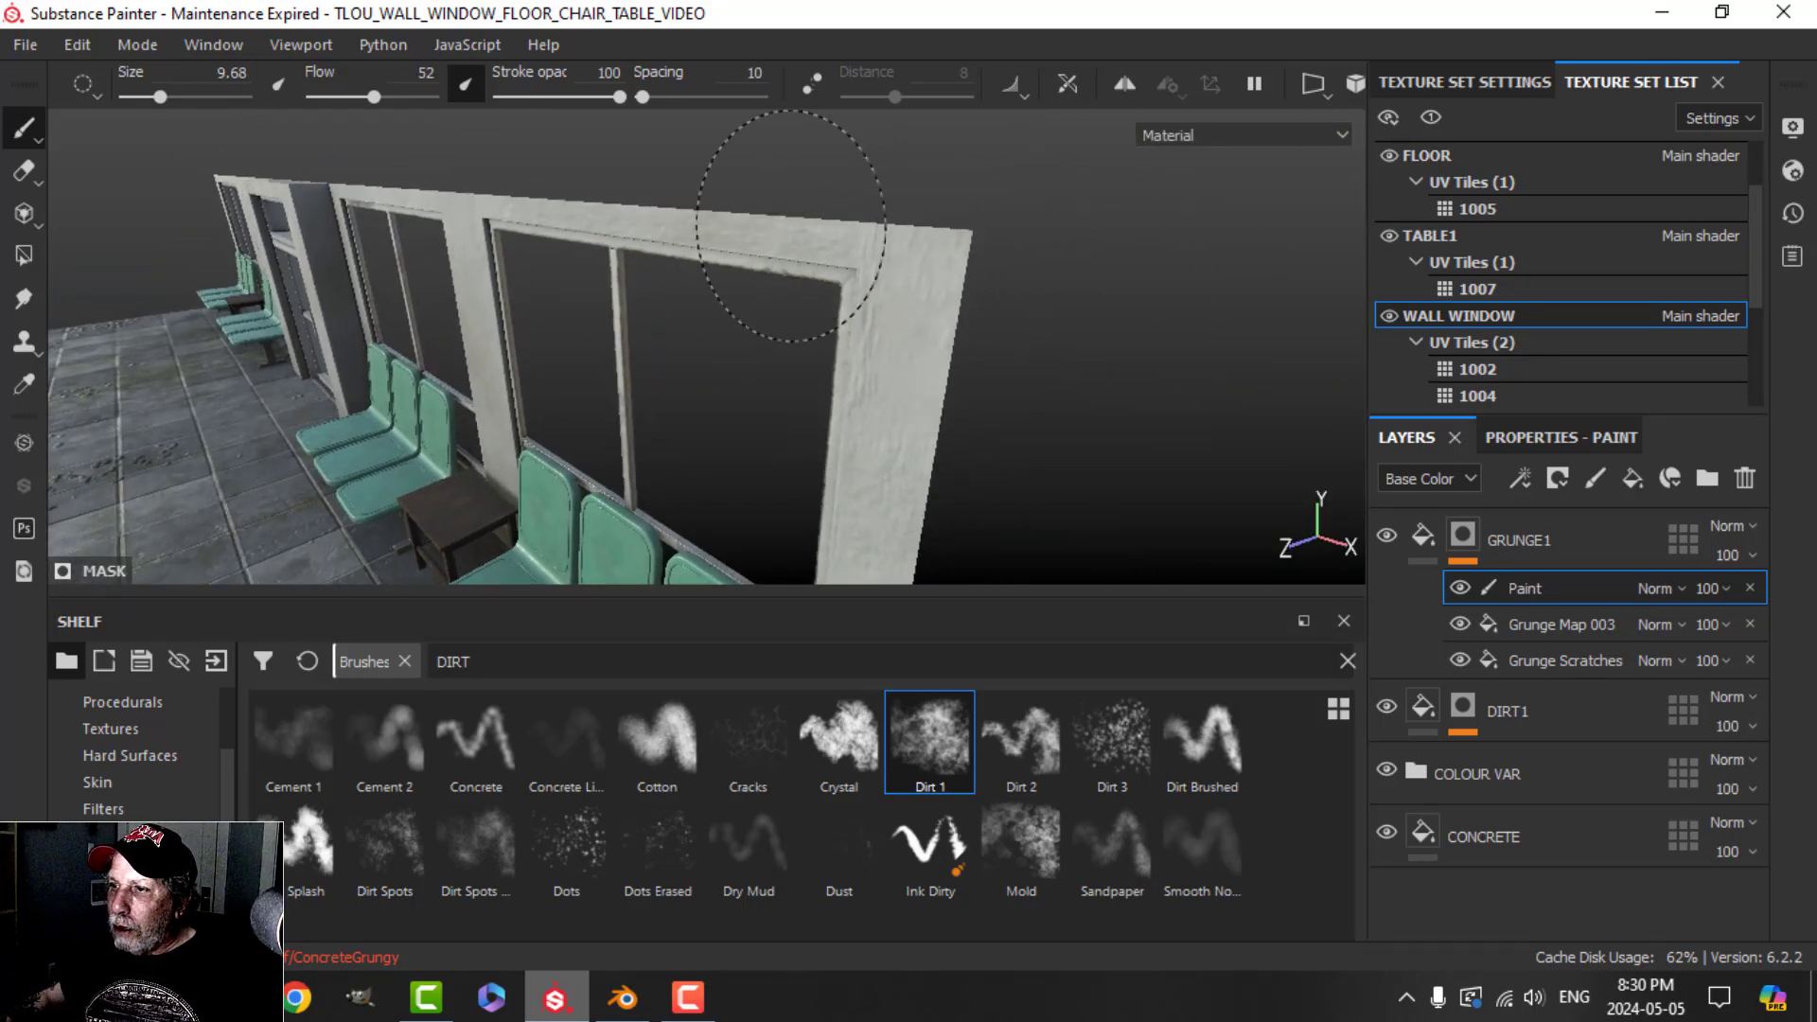
{"action": "mouse_move", "coordinate": [885, 336]}
{"action": "left_mouse_down", "text": "alt"}
{"action": "mouse_move", "coordinate": [959, 341]}
{"action": "mouse_move", "coordinate": [913, 361]}
{"action": "left_mouse_up", "text": "alt"}
{"action": "scroll", "coordinate": [958, 337], "scroll_direction": "up", "scroll_amount": 3}
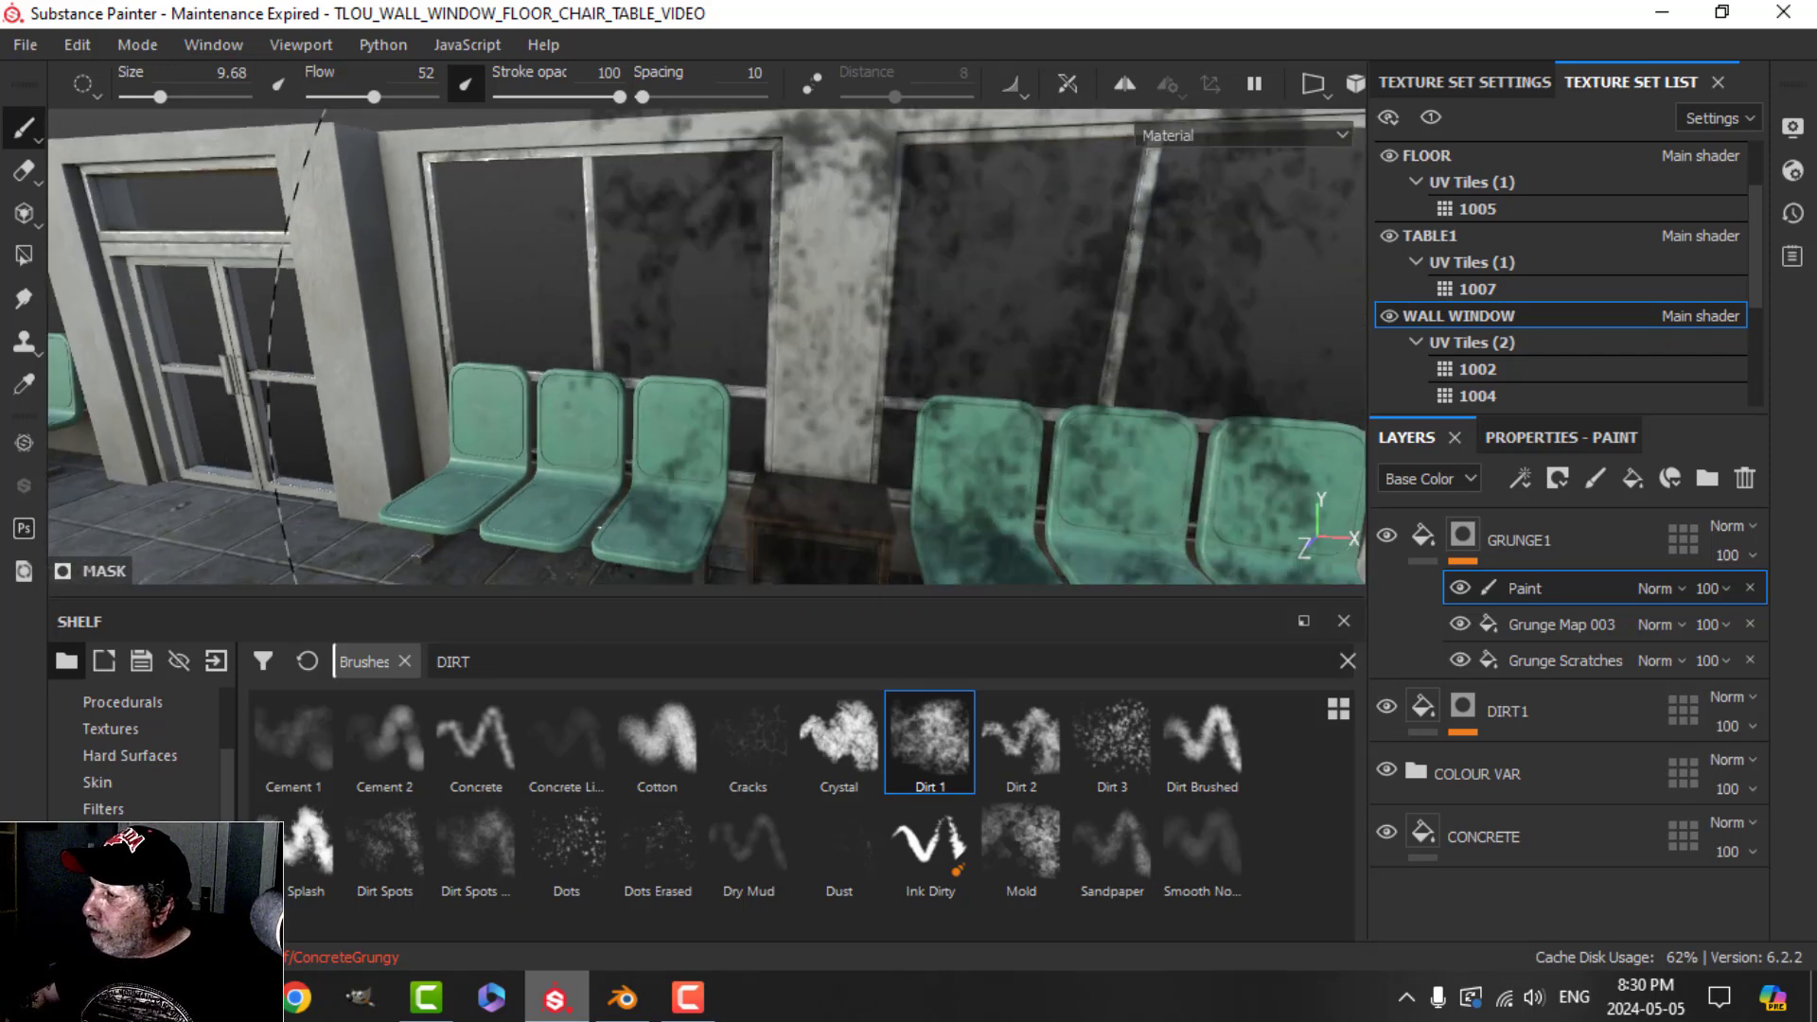
Step: Select GRUNGE1's fill content, save the project and look over the wall around the door and chairs
{"action": "left_click", "coordinate": [1424, 547]}
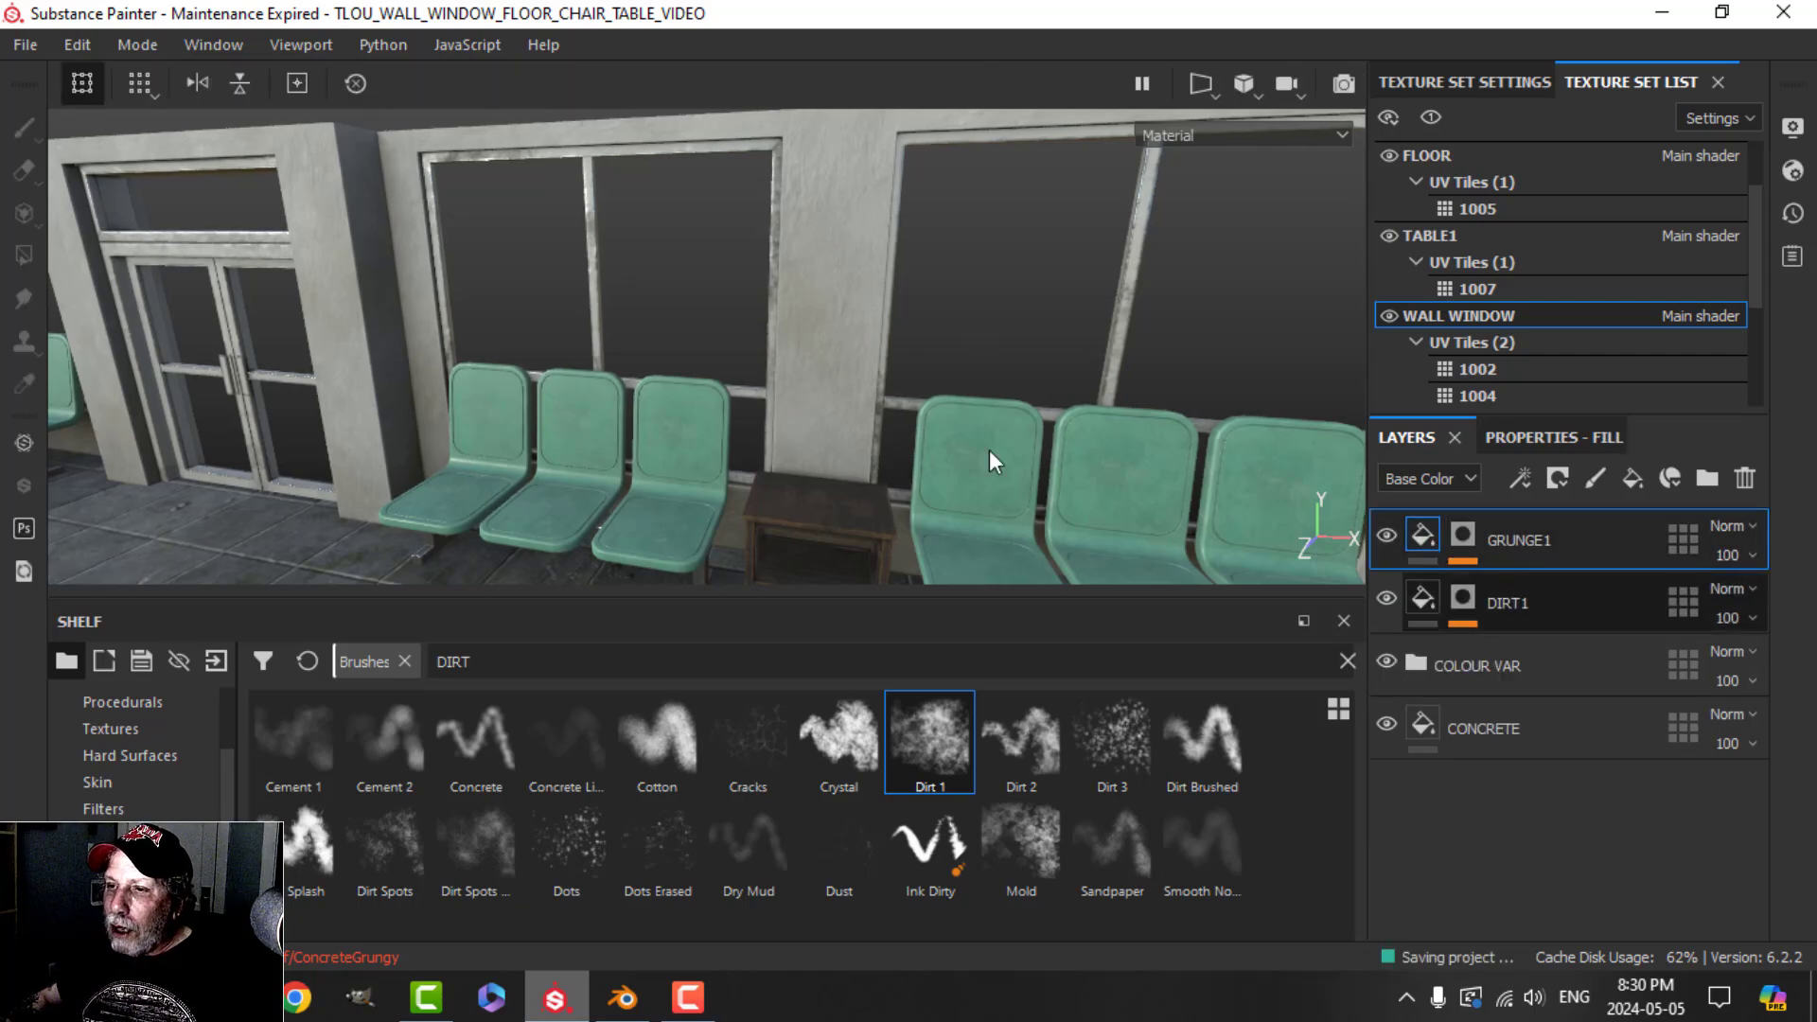
{"action": "middle_click_drag", "start_coordinate": [825, 424], "coordinate": [802, 395], "text": "alt"}
{"action": "left_click_drag", "start_coordinate": [756, 417], "coordinate": [747, 423], "text": "alt"}
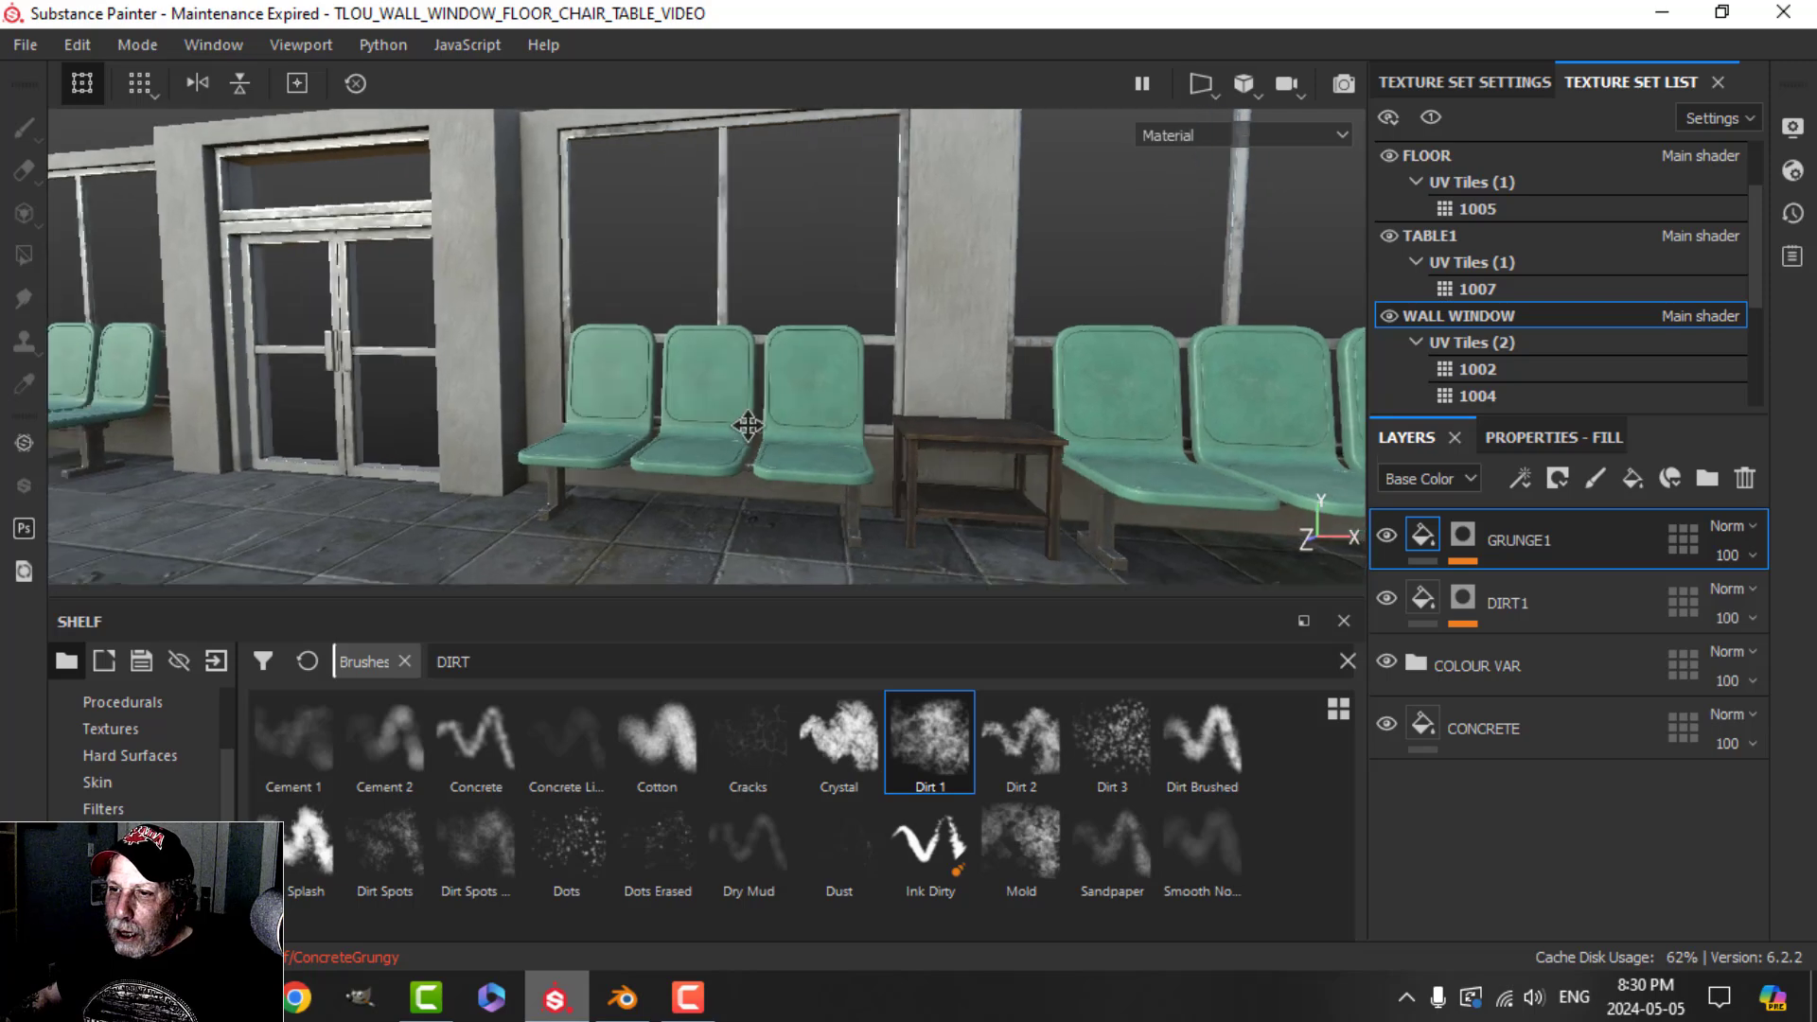
{"action": "middle_click_drag", "start_coordinate": [747, 423], "coordinate": [904, 345], "text": "alt"}
{"action": "left_click_drag", "start_coordinate": [980, 357], "coordinate": [922, 356], "text": "alt"}
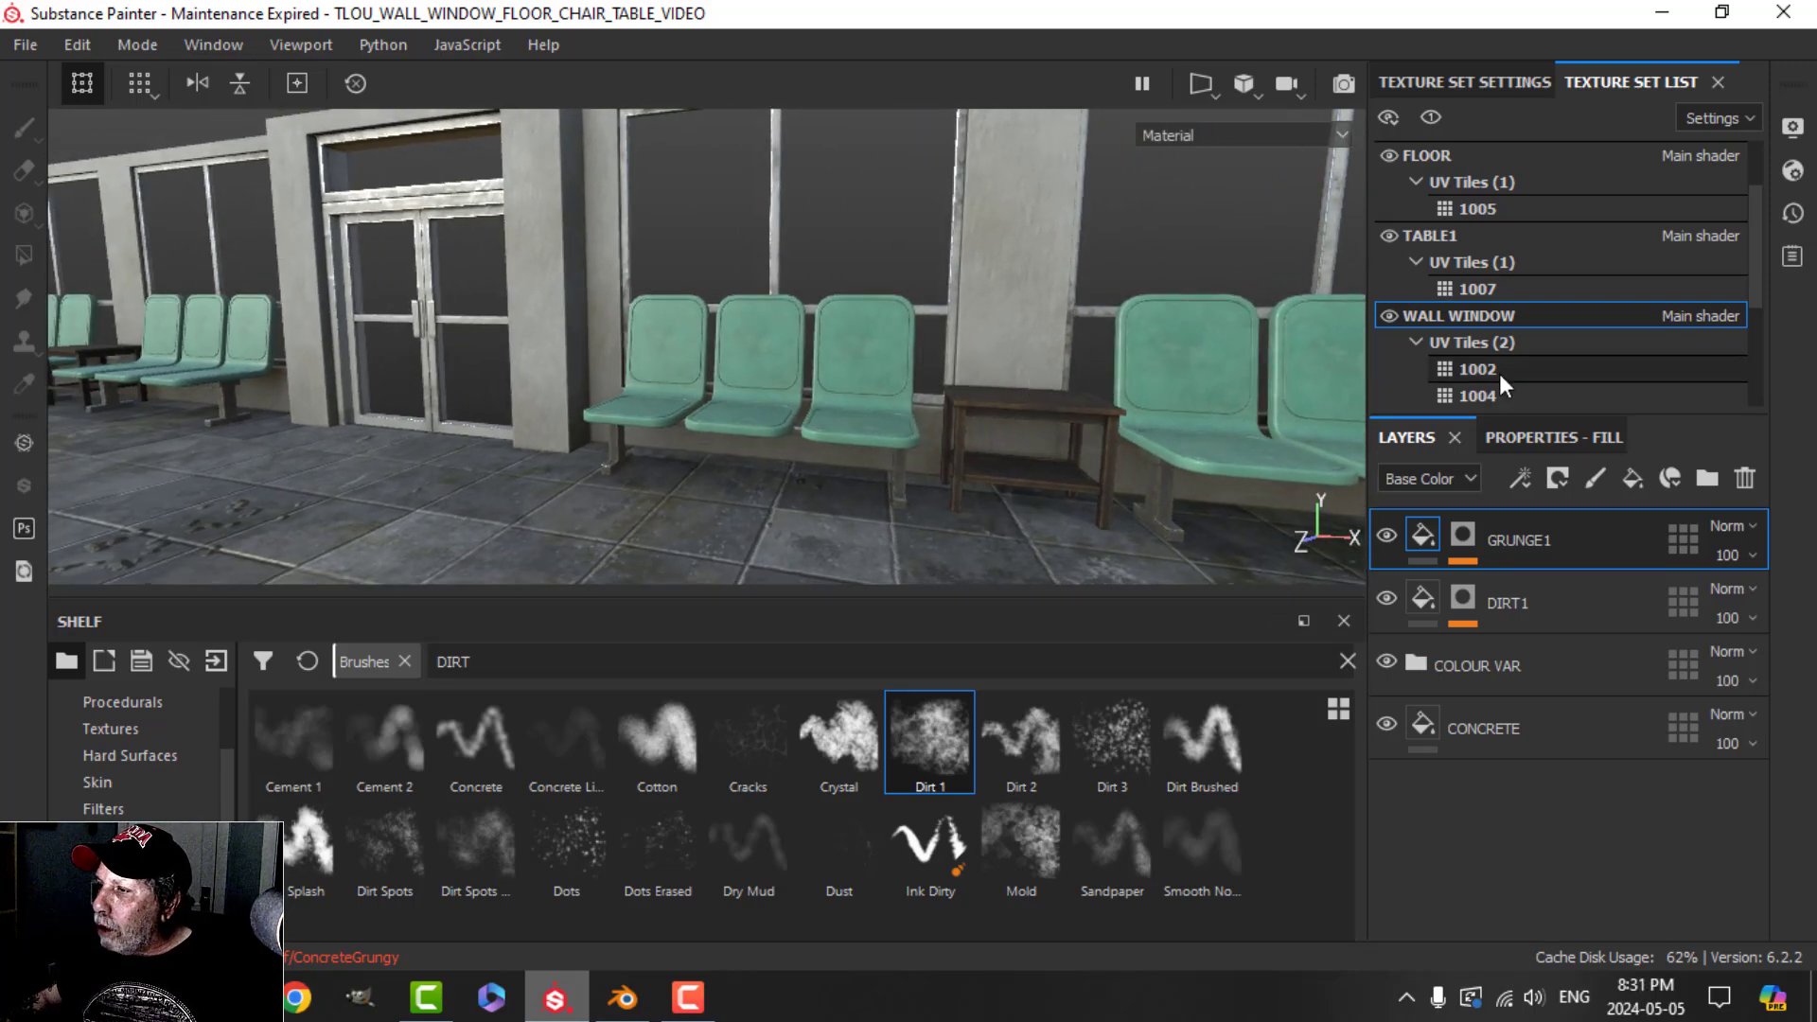
Step: Add a new fill layer above GRUNGE1 and keep only its color channel active
{"action": "left_click", "coordinate": [1634, 479]}
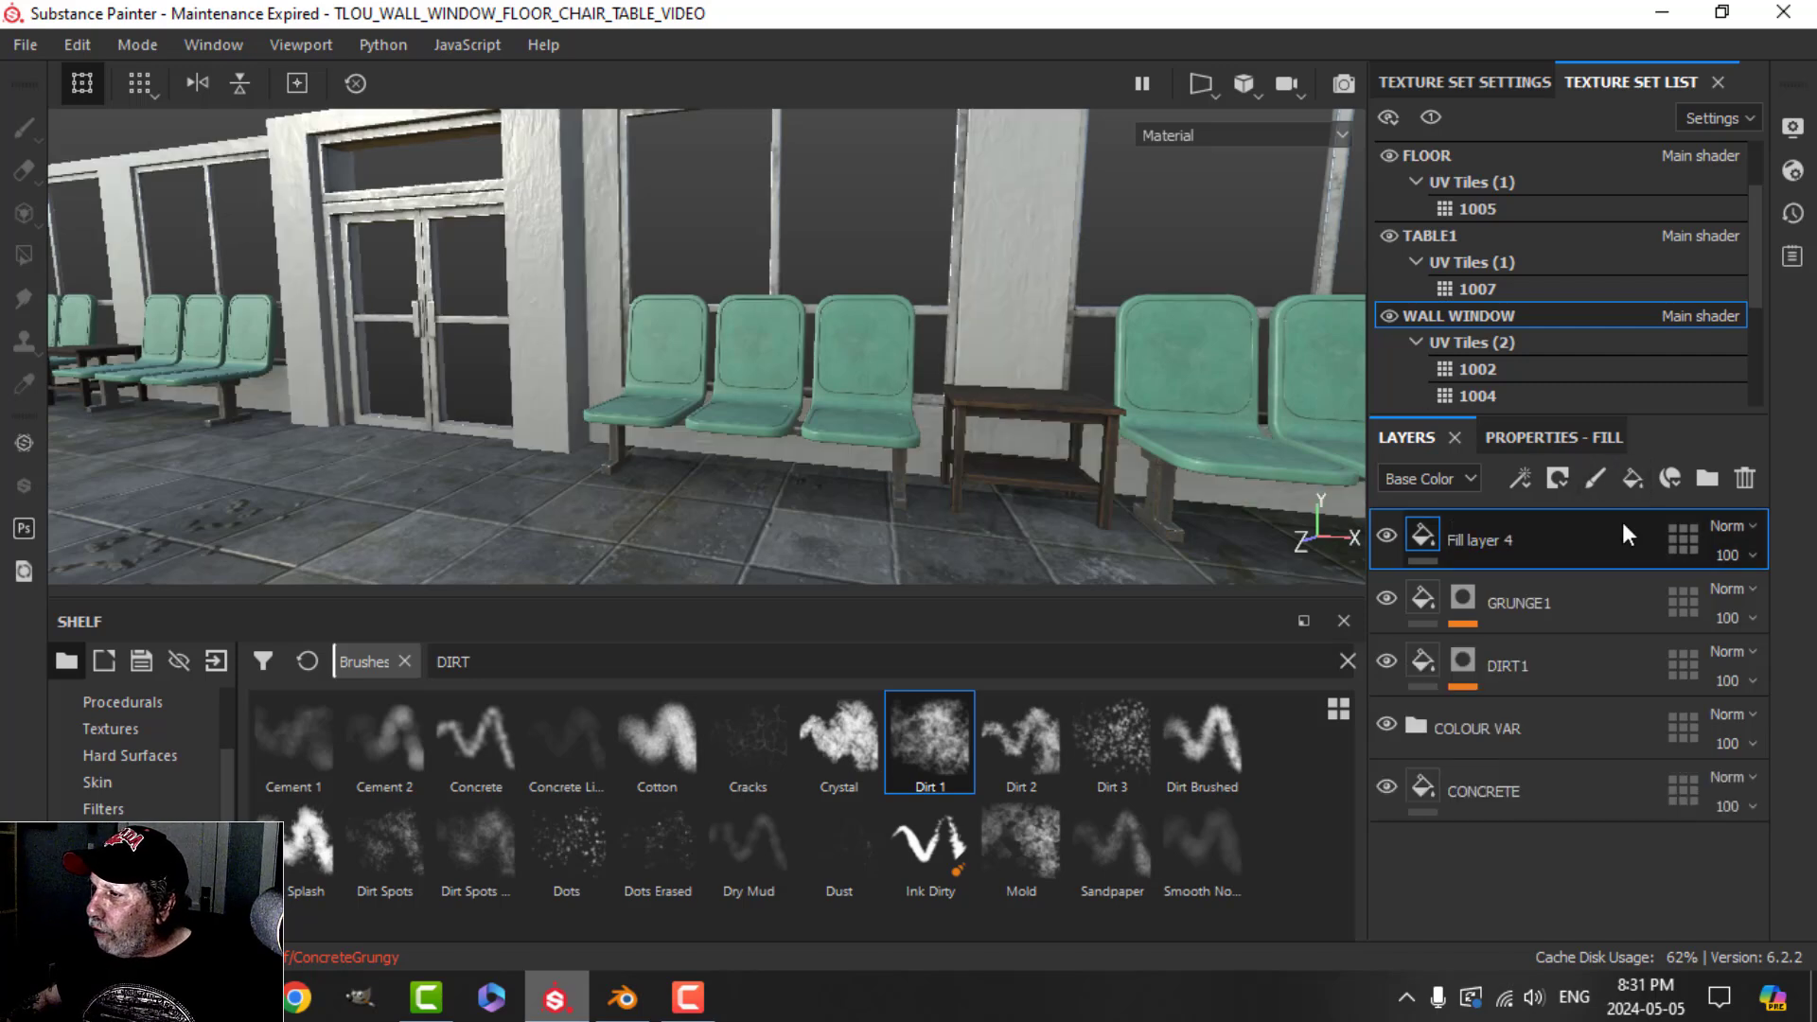
{"action": "left_click", "coordinate": [1527, 440]}
{"action": "left_click", "coordinate": [1431, 911]}
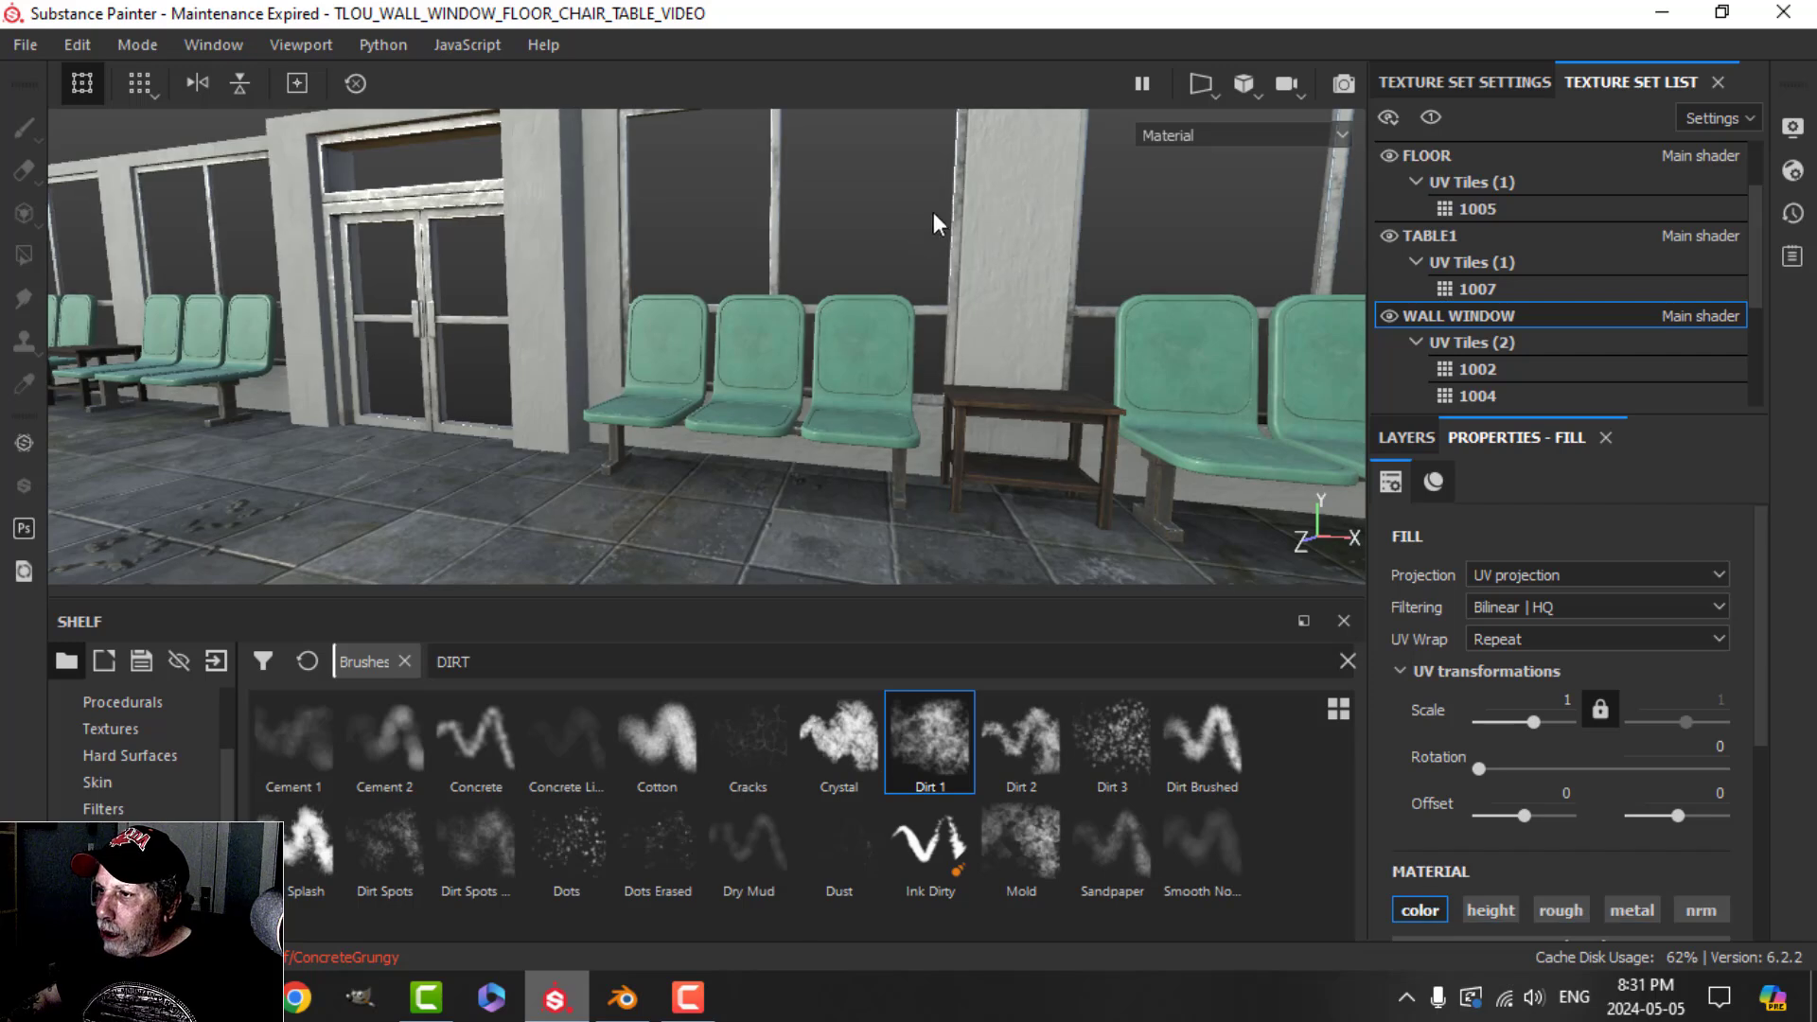
Step: Give the new fill layer a black mask and add a paint effect to that mask
{"action": "left_click", "coordinate": [1409, 438]}
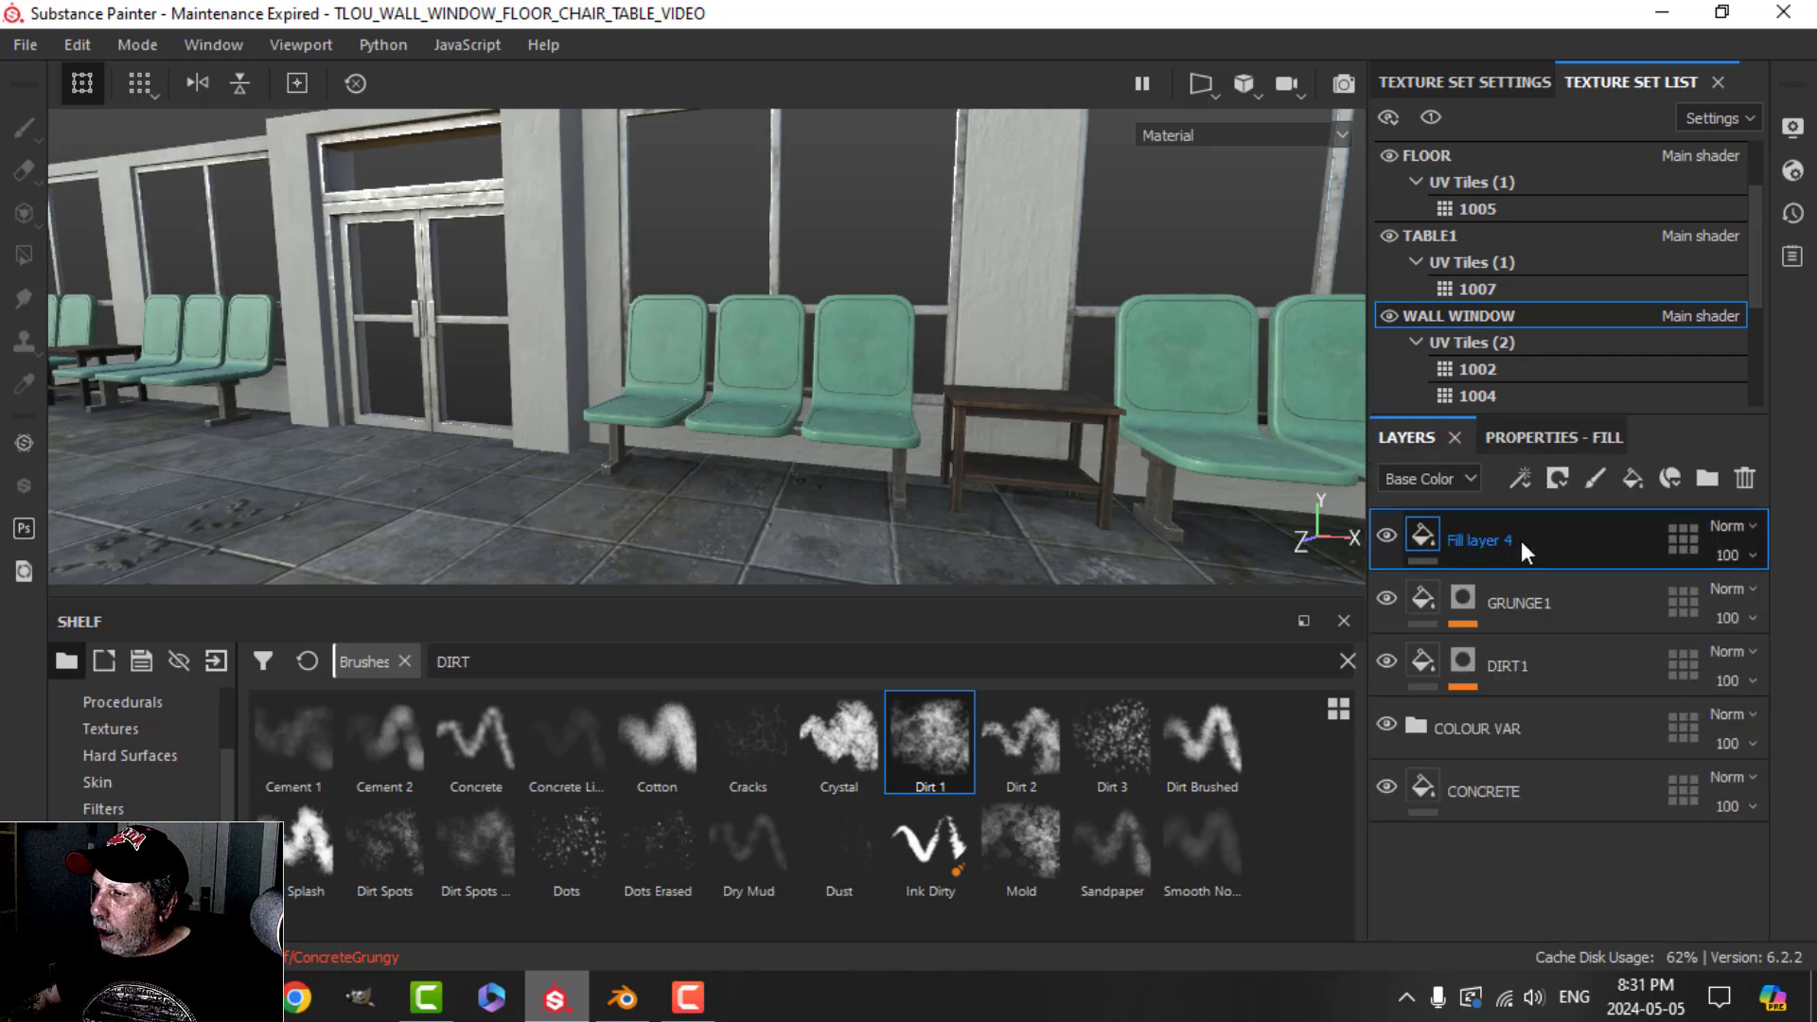
{"action": "left_click", "coordinate": [1557, 479]}
{"action": "left_click", "coordinate": [1576, 536]}
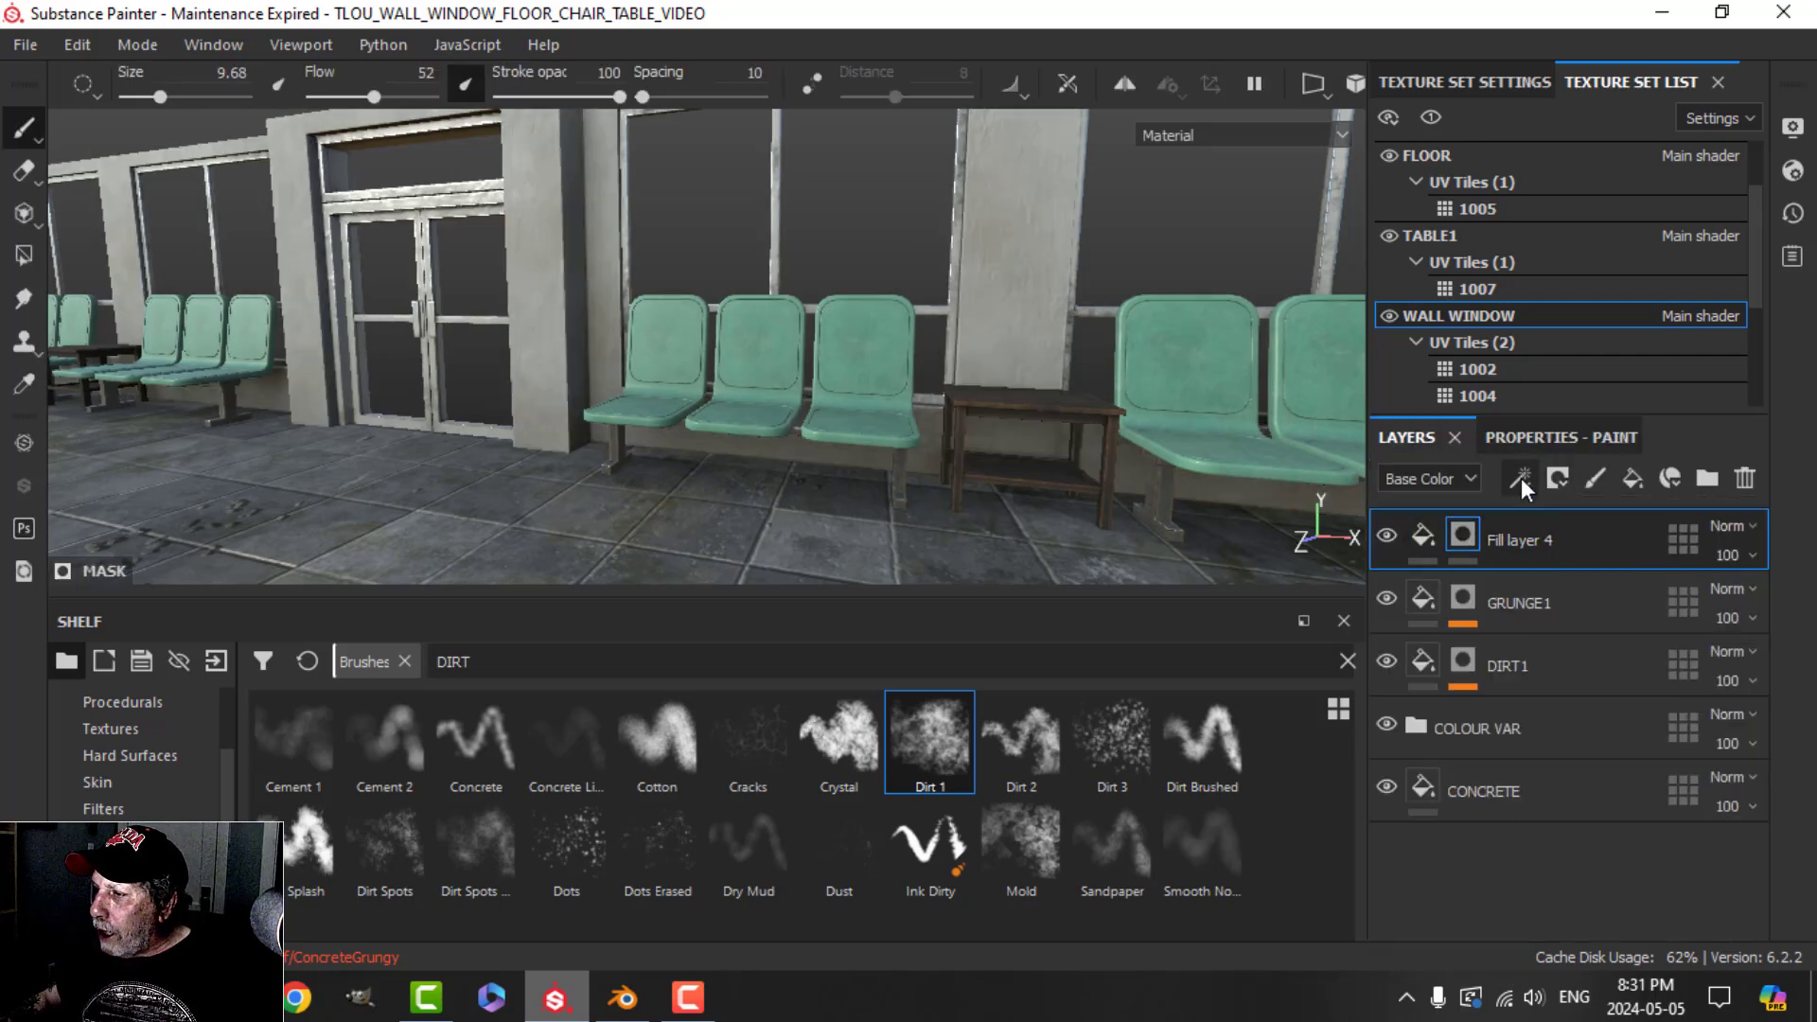
{"action": "left_click", "coordinate": [1520, 479]}
{"action": "left_click", "coordinate": [1564, 547]}
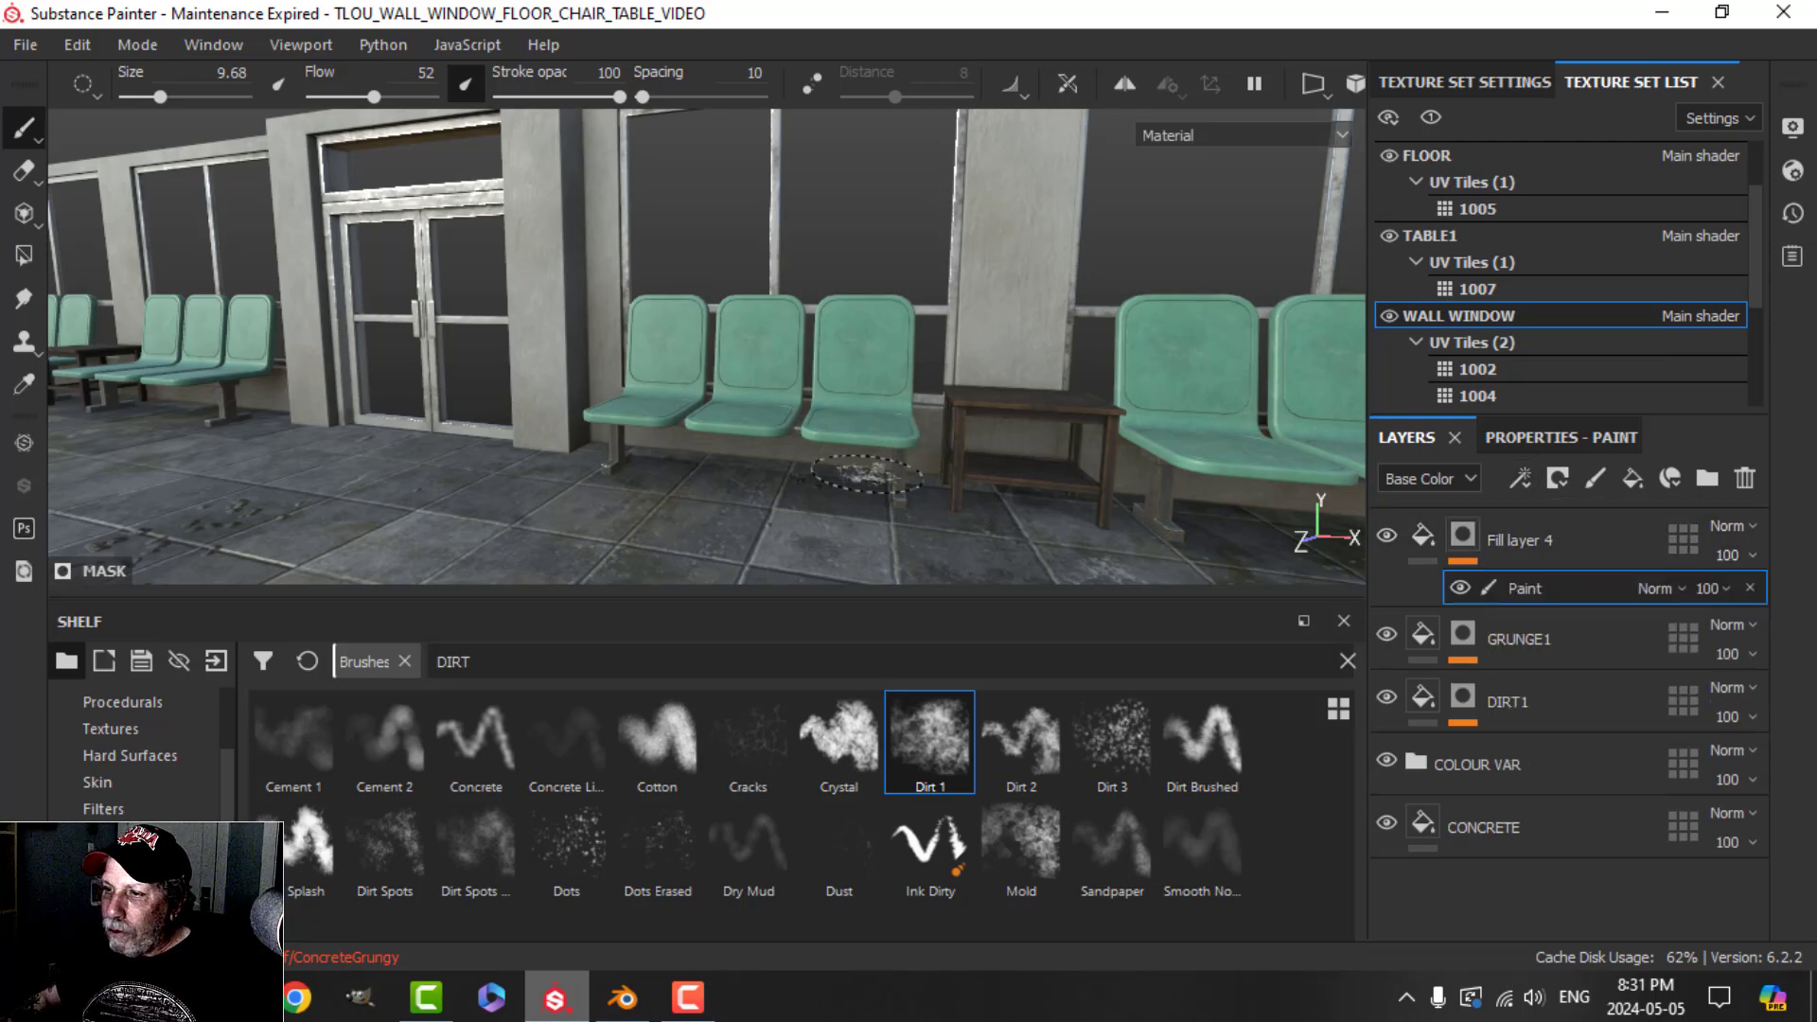
Step: Switch the viewport to orthographic, reduce the brush size to 4.47 and frame the whole window wall from the front
{"action": "left_click", "coordinate": [1355, 83]}
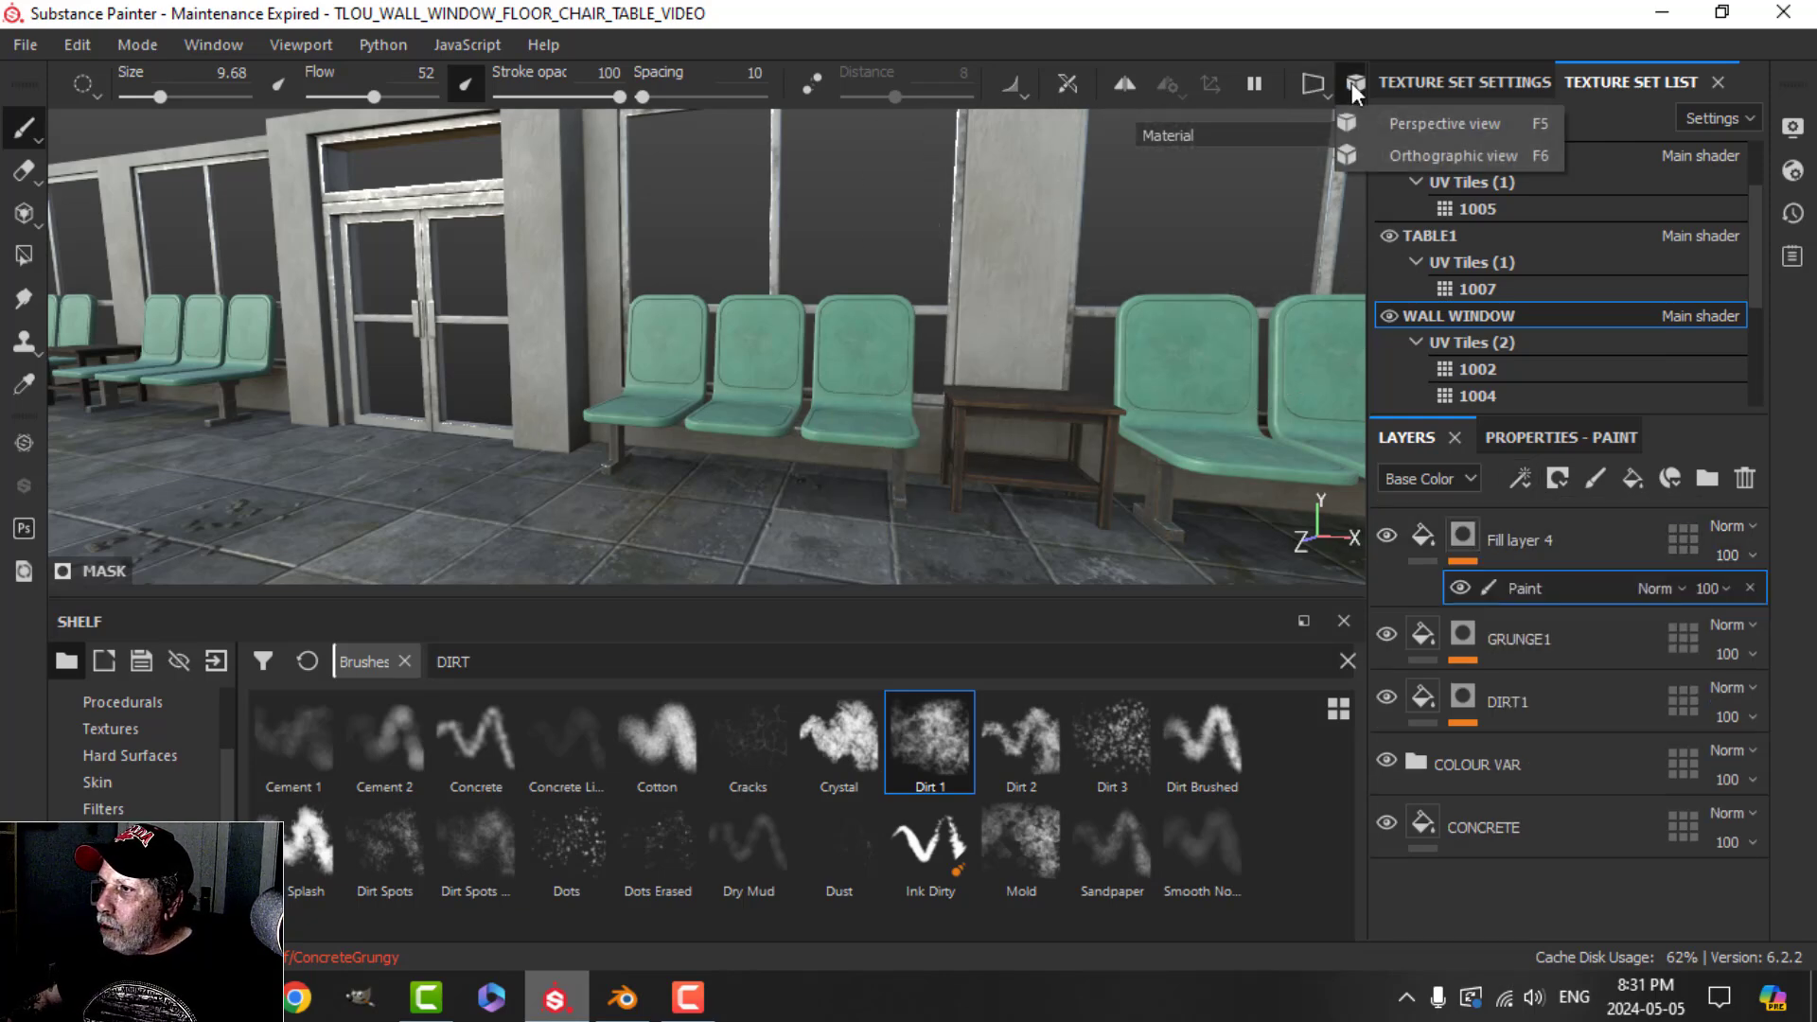
{"action": "left_click", "coordinate": [1420, 155]}
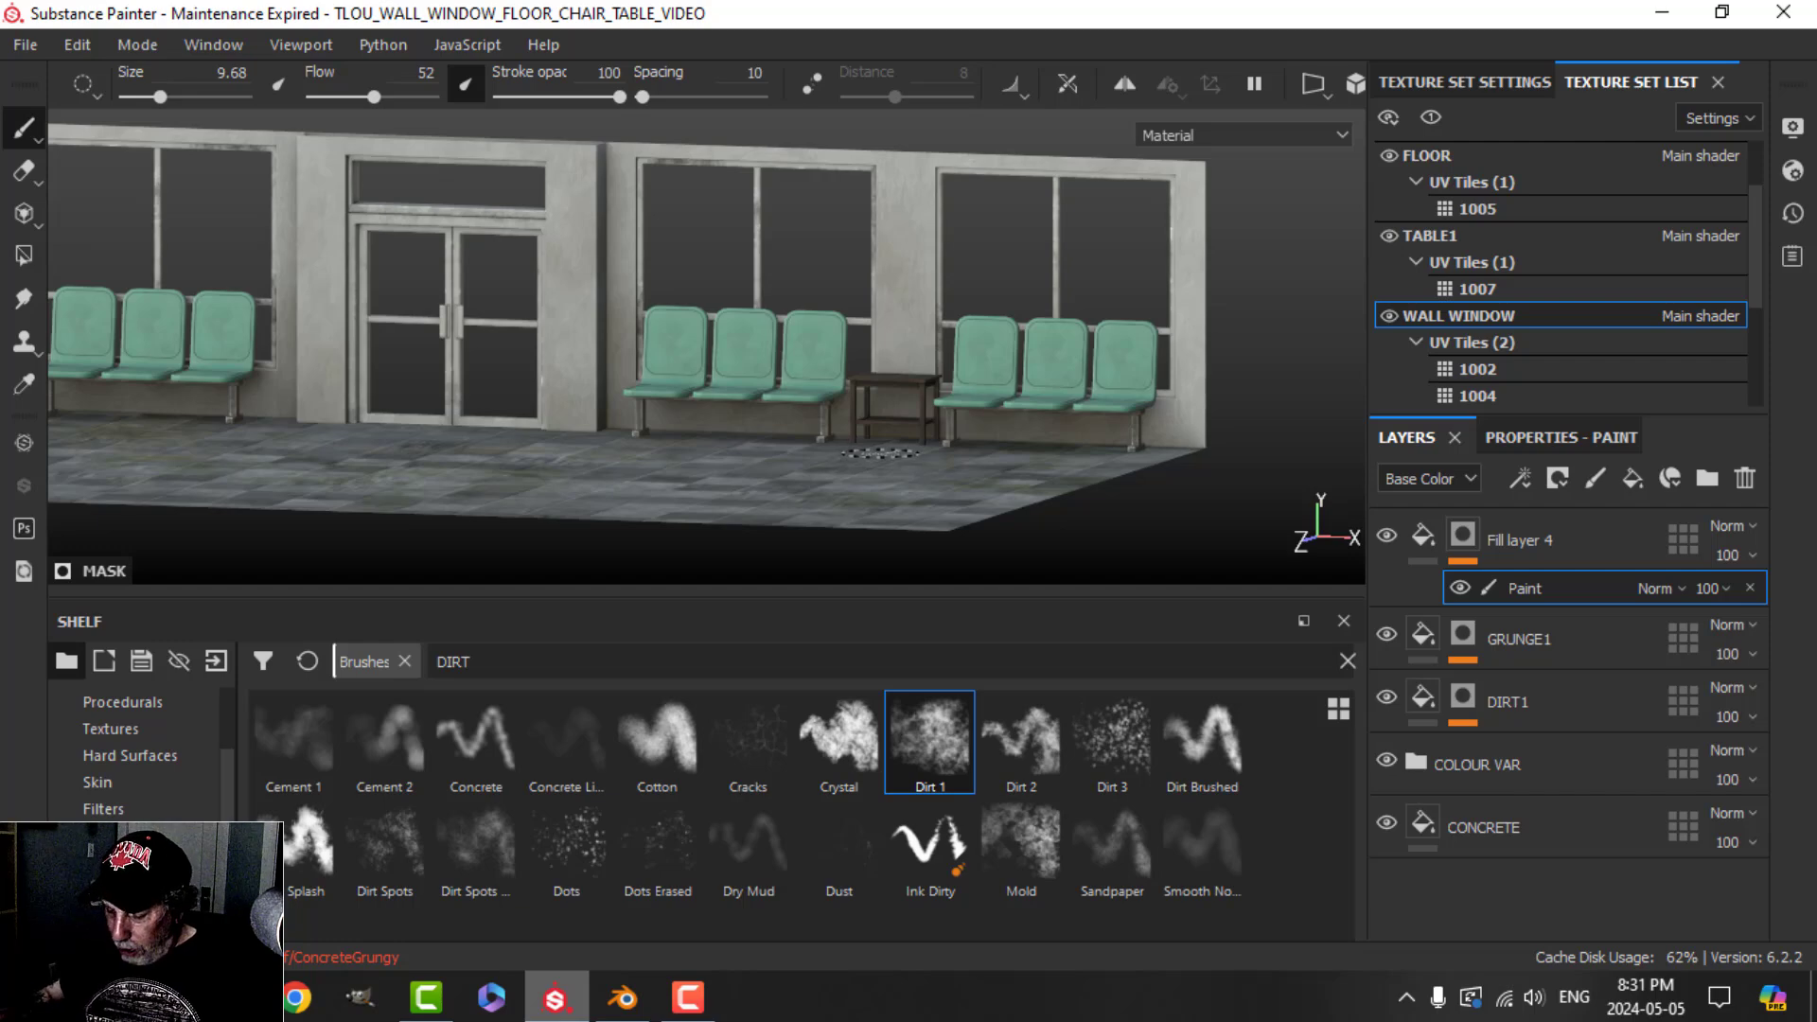
{"action": "key", "text": "bracketleft"}
{"action": "scroll", "coordinate": [878, 452], "scroll_direction": "down", "scroll_amount": 3}
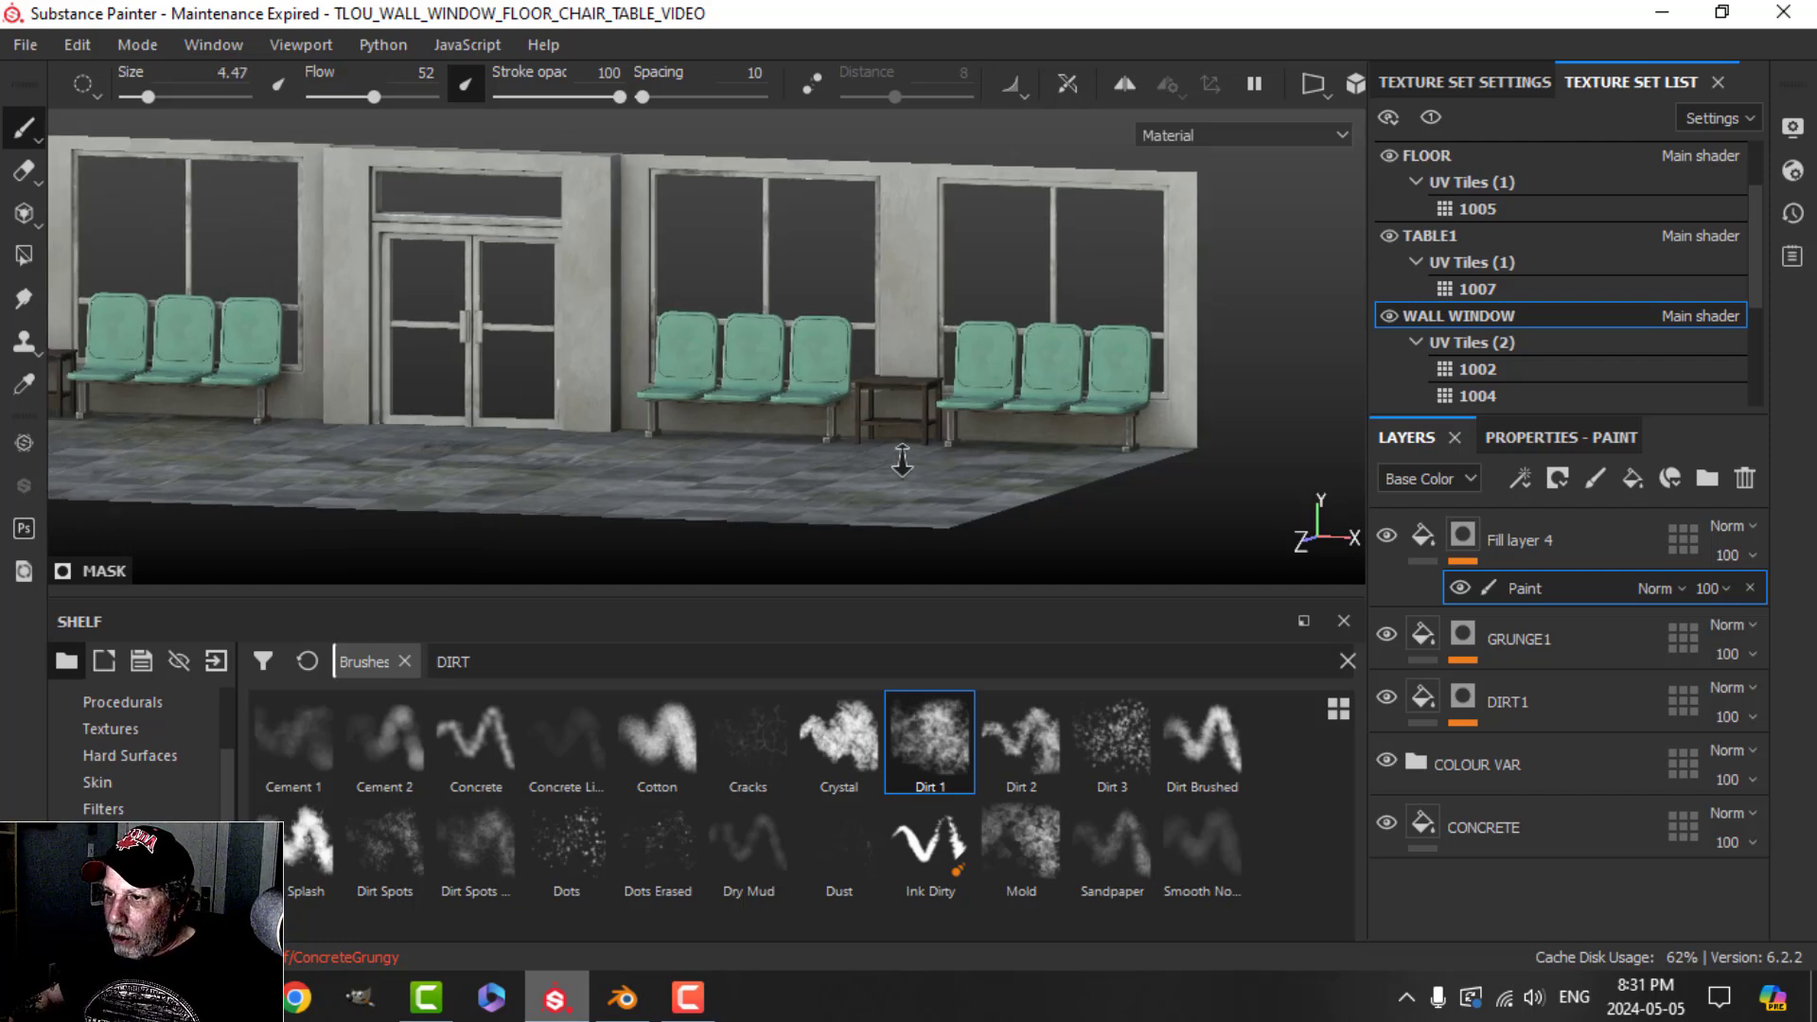
{"action": "scroll", "coordinate": [735, 476], "scroll_direction": "up", "scroll_amount": 5}
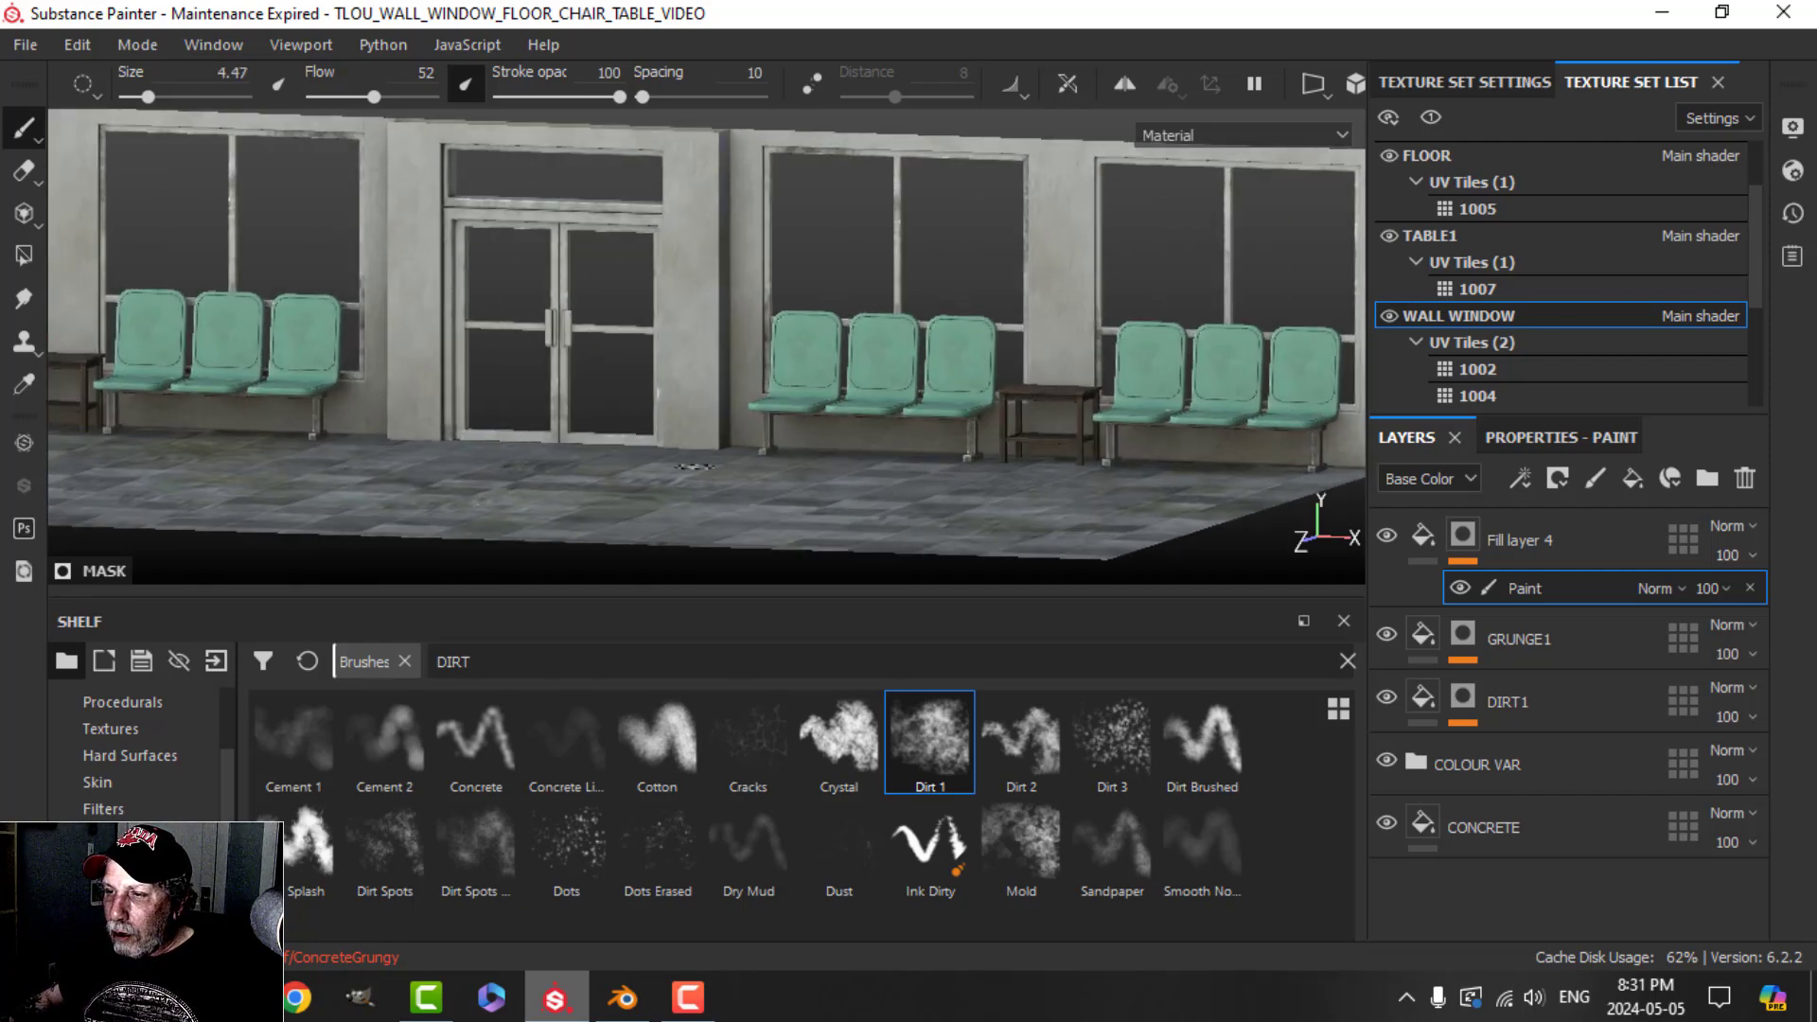
{"action": "middle_click_drag", "start_coordinate": [621, 452], "coordinate": [770, 447], "text": "alt"}
{"action": "scroll", "coordinate": [953, 466], "scroll_direction": "down", "scroll_amount": 2}
{"action": "scroll", "coordinate": [832, 446], "scroll_direction": "down", "scroll_amount": 4}
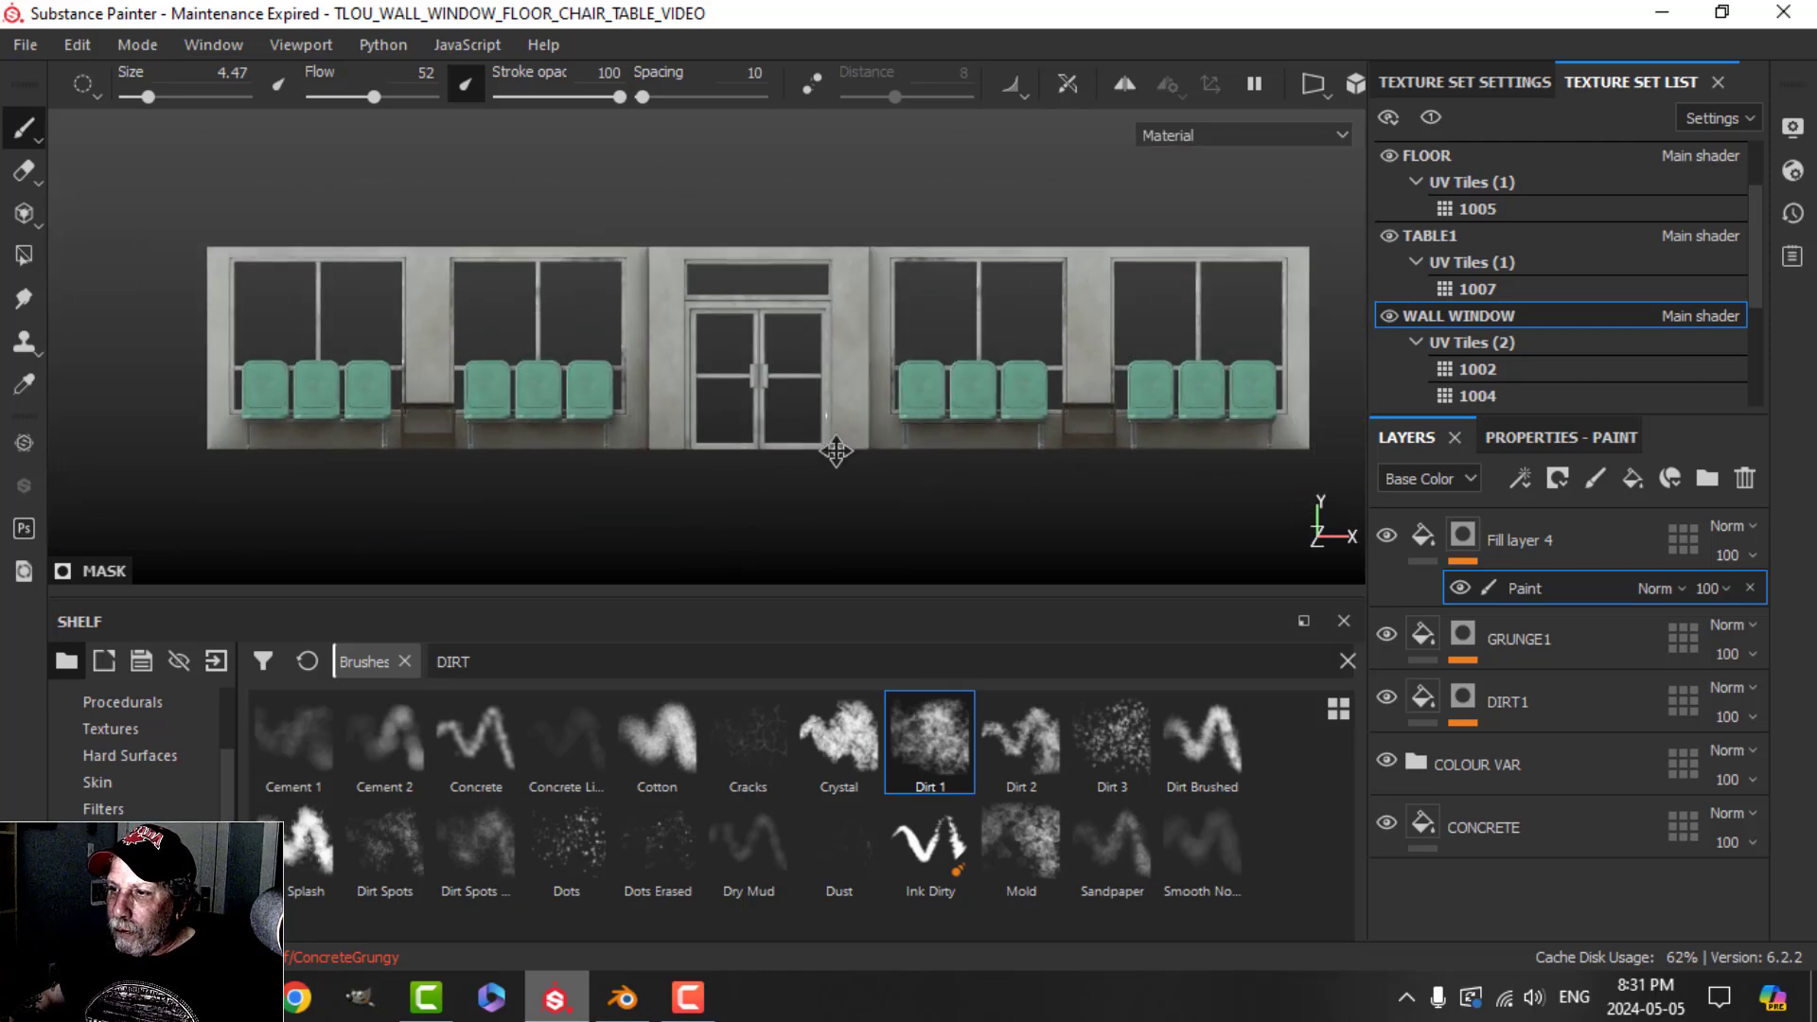
{"action": "scroll", "coordinate": [95, 753], "scroll_direction": "up", "scroll_amount": 3}
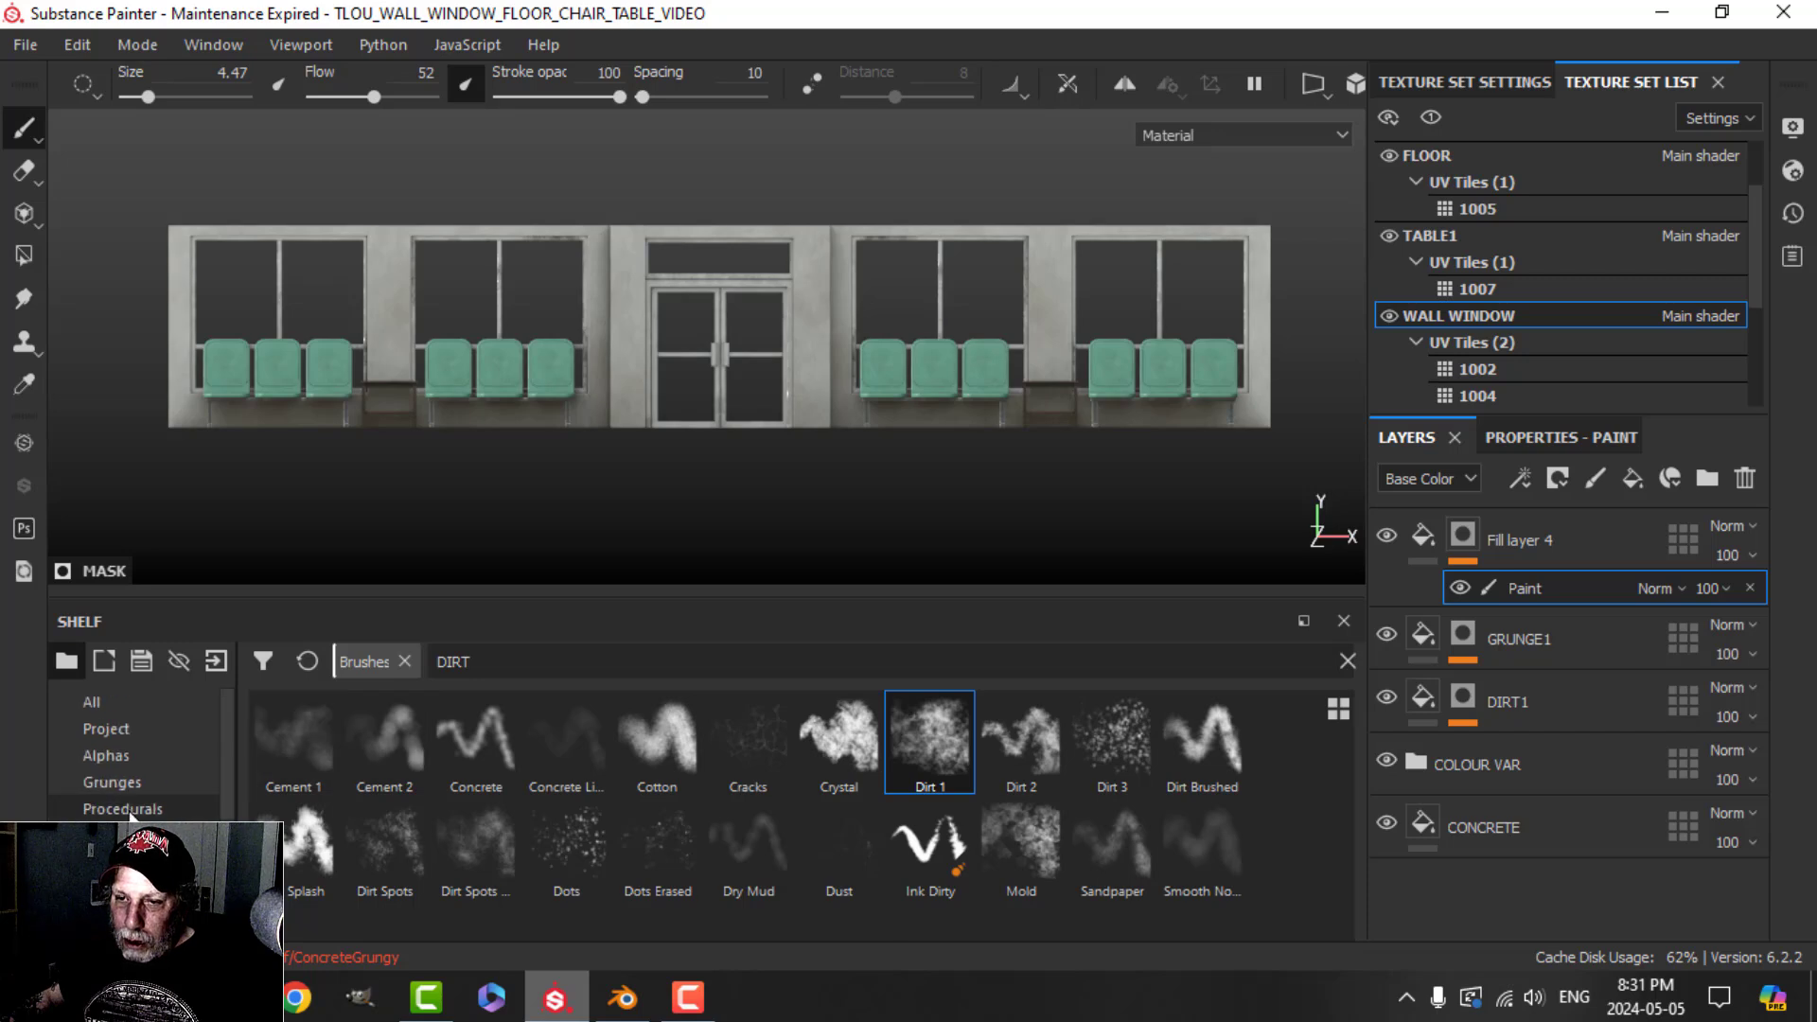
Step: Search the alphas for SQ and assign the solid square shape to the mask brush
{"action": "left_click", "coordinate": [108, 755]}
{"action": "left_click", "coordinate": [499, 663]}
{"action": "type", "text": "SQ"}
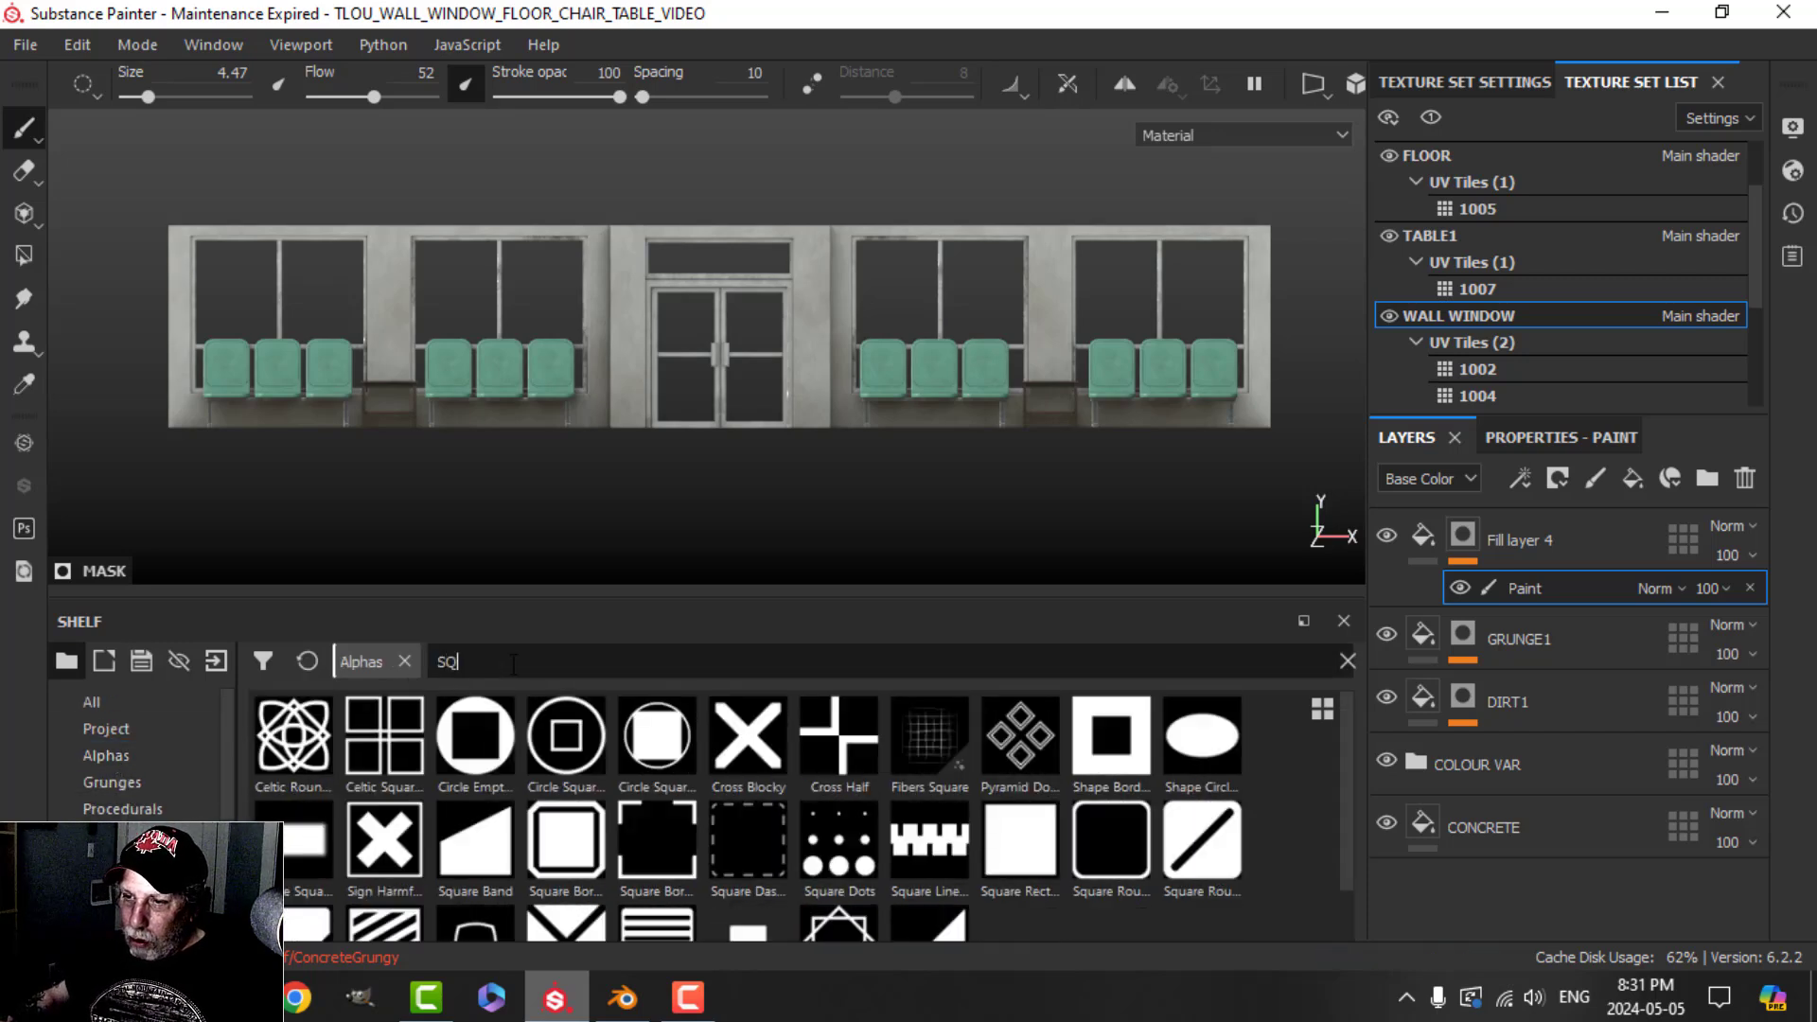
{"action": "left_click", "coordinate": [989, 846]}
Step: Set Fill layer 4's base color to the green sampled from a chair and raise its saturation slightly
{"action": "left_click", "coordinate": [1427, 545]}
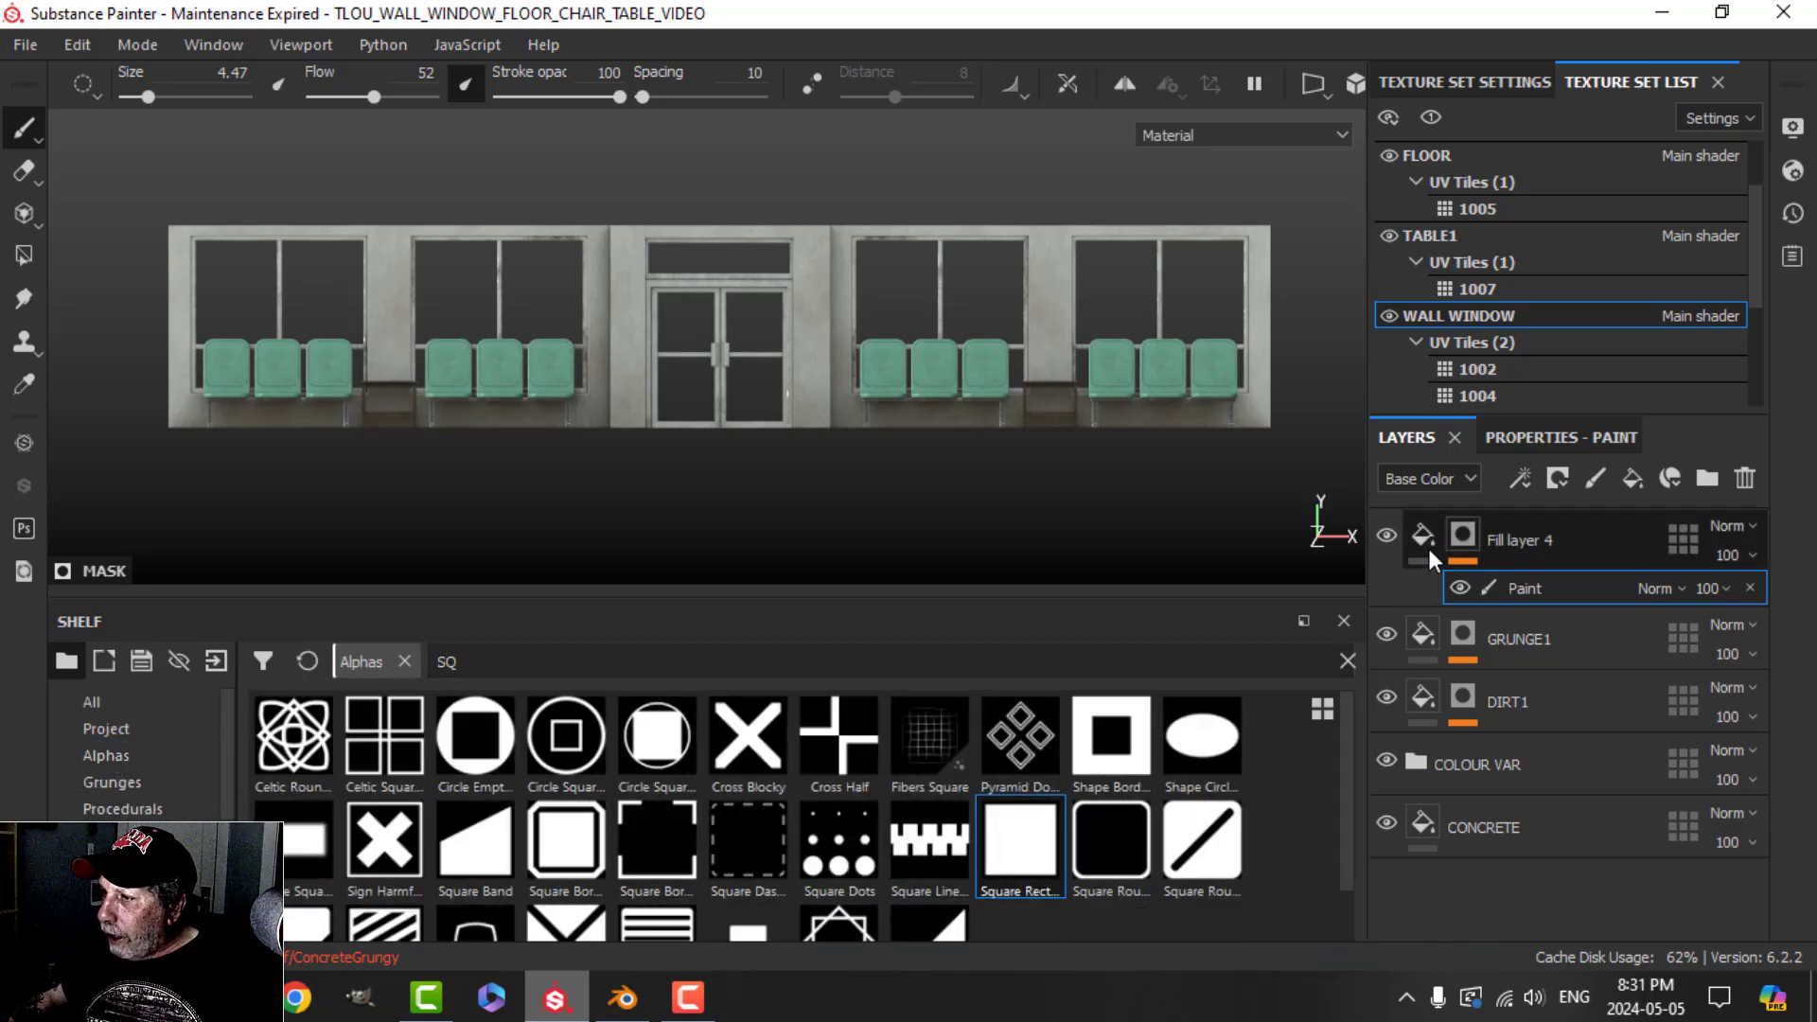
{"action": "left_click", "coordinate": [1514, 438]}
{"action": "scroll", "coordinate": [1098, 402], "scroll_direction": "up", "scroll_amount": 5}
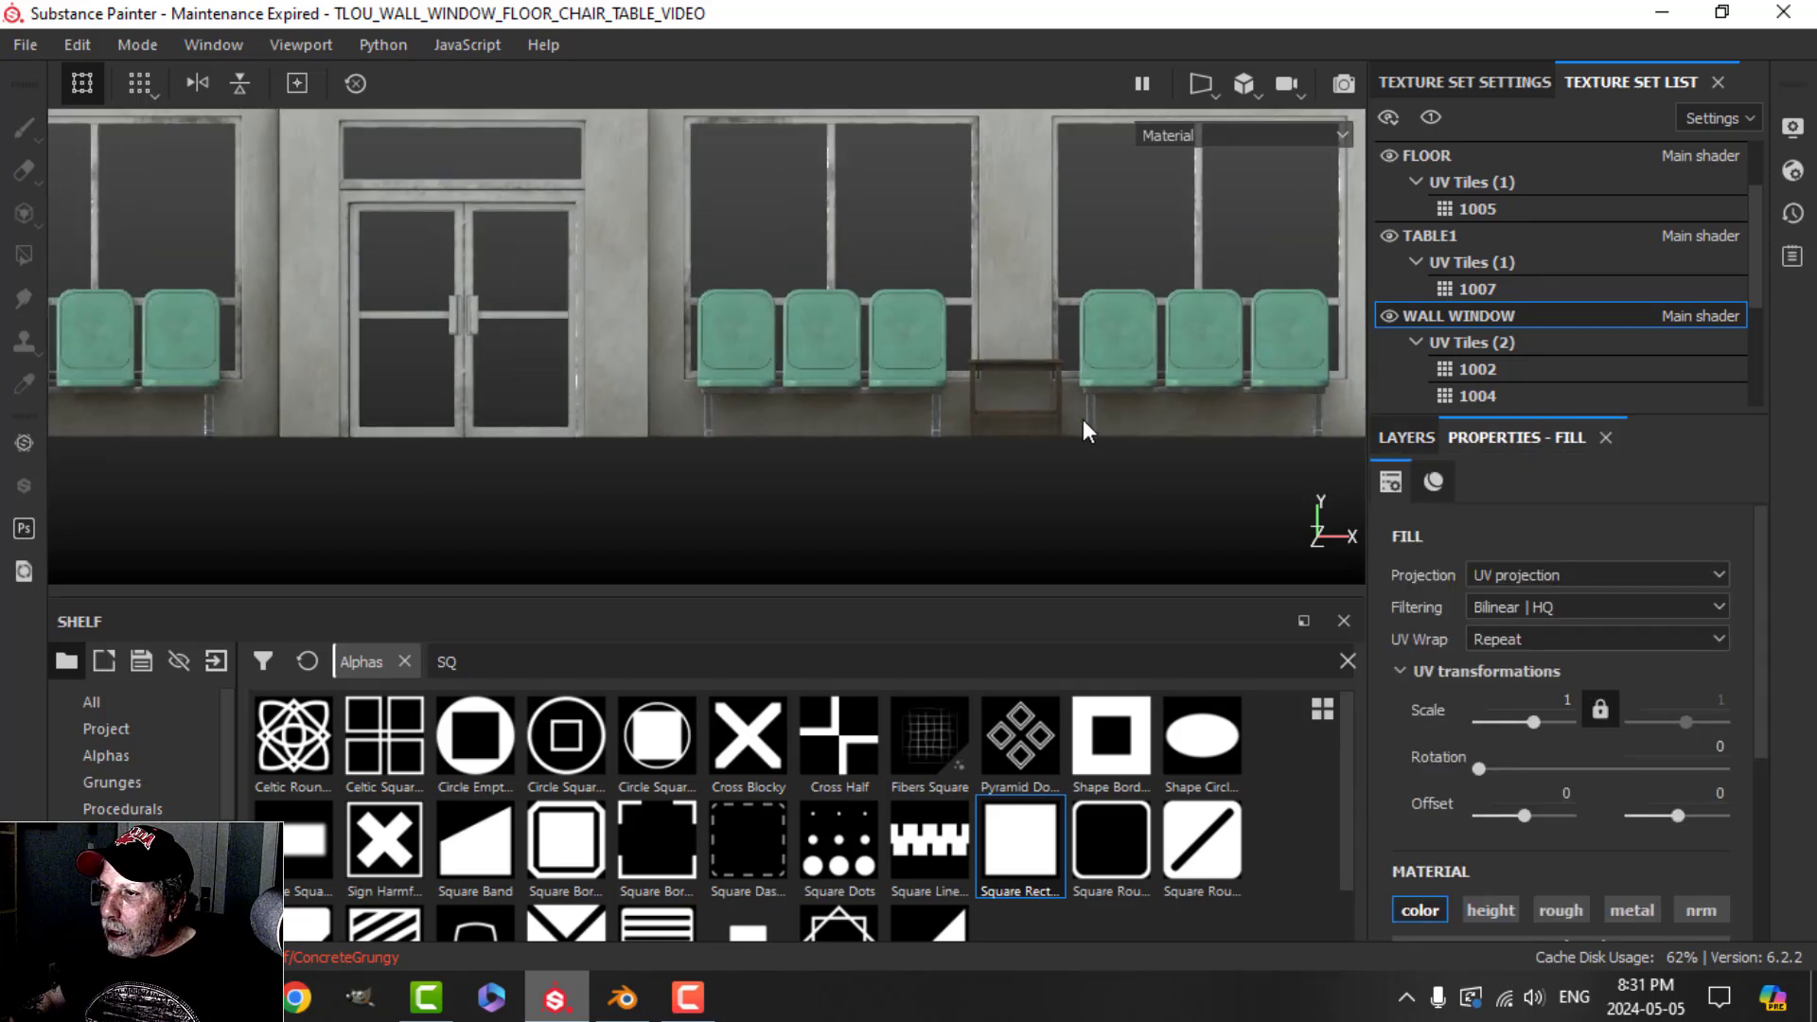
{"action": "scroll", "coordinate": [1505, 823], "scroll_direction": "down", "scroll_amount": 1}
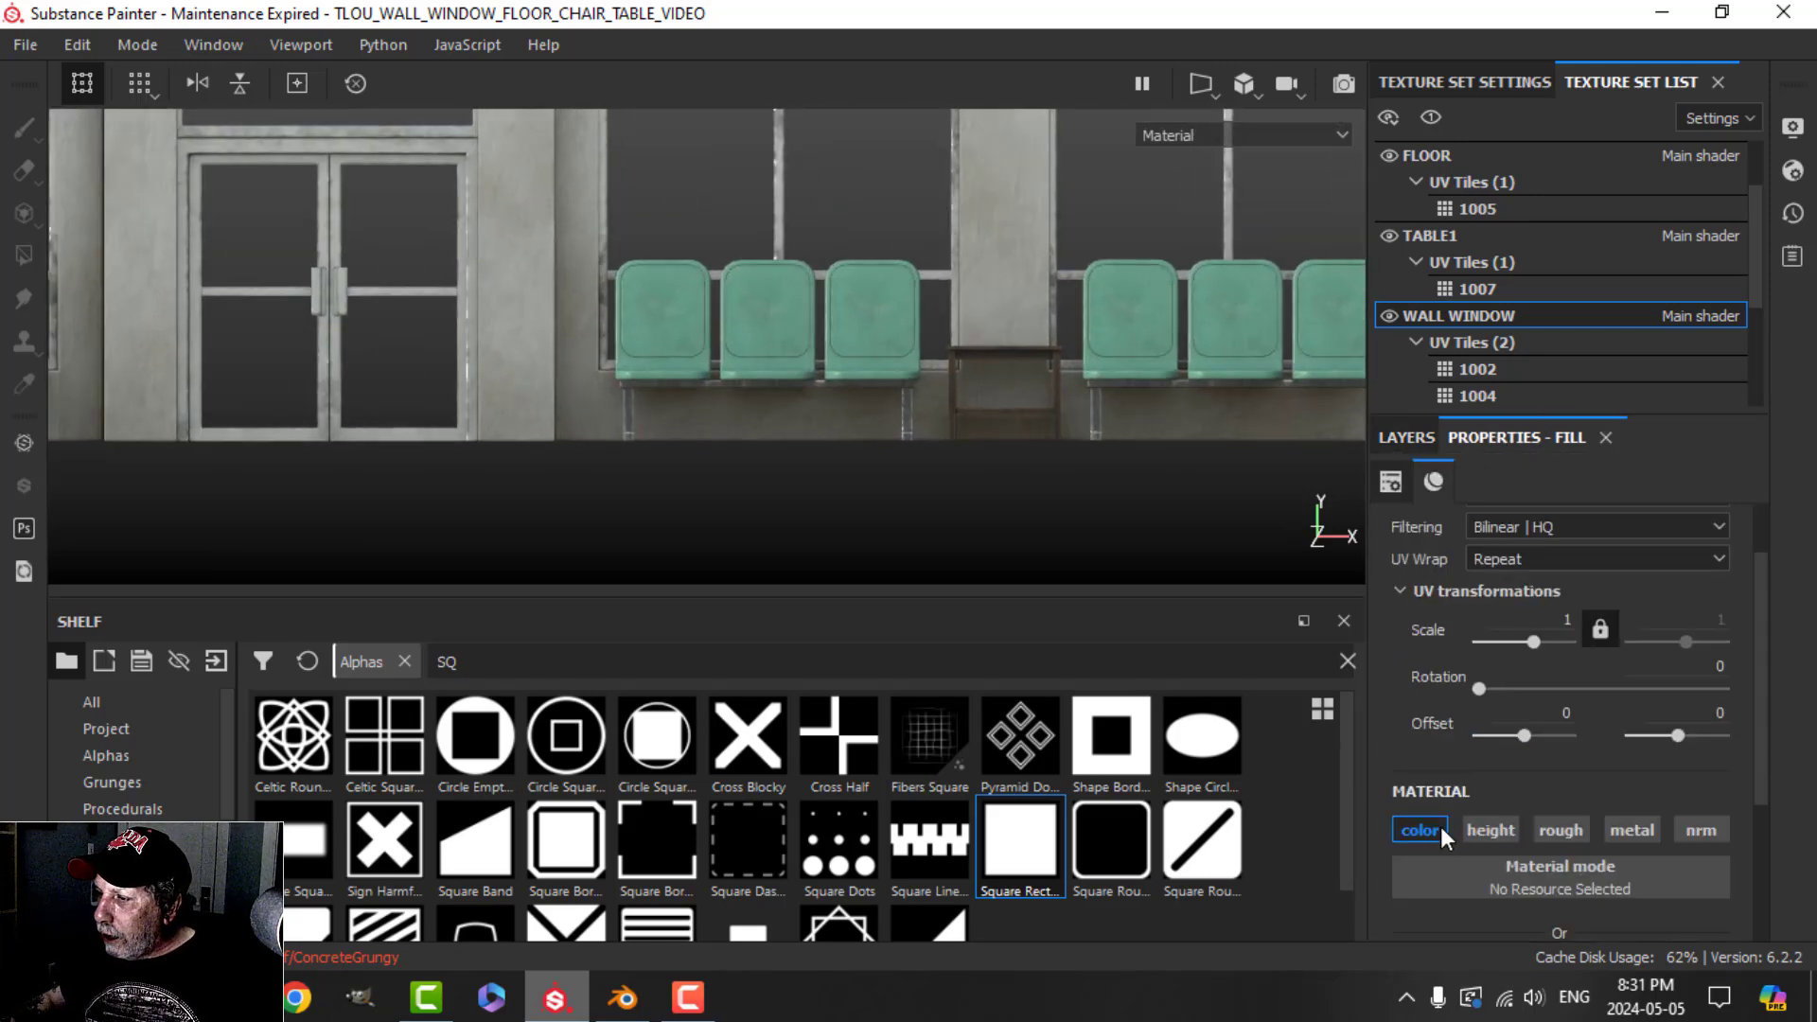
{"action": "scroll", "coordinate": [1544, 867], "scroll_direction": "down", "scroll_amount": 1}
{"action": "left_click", "coordinate": [1554, 931]}
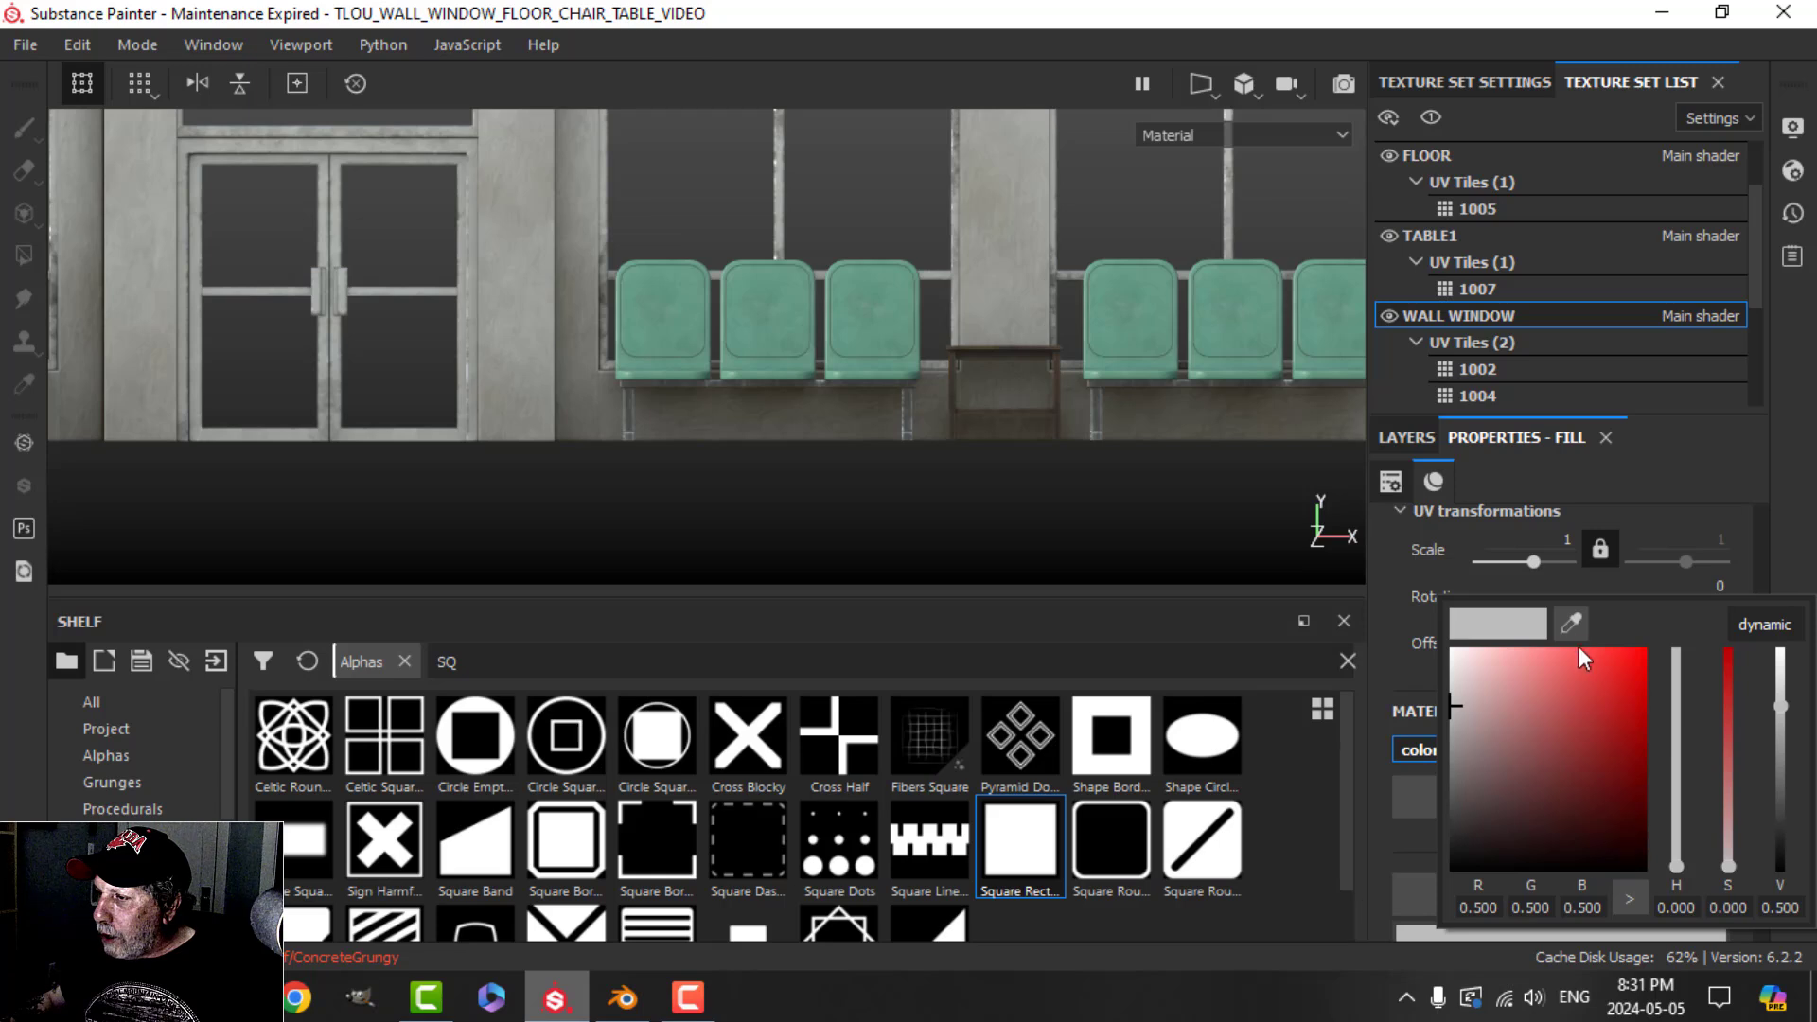
{"action": "left_click_drag", "start_coordinate": [1551, 600], "coordinate": [1260, 328]}
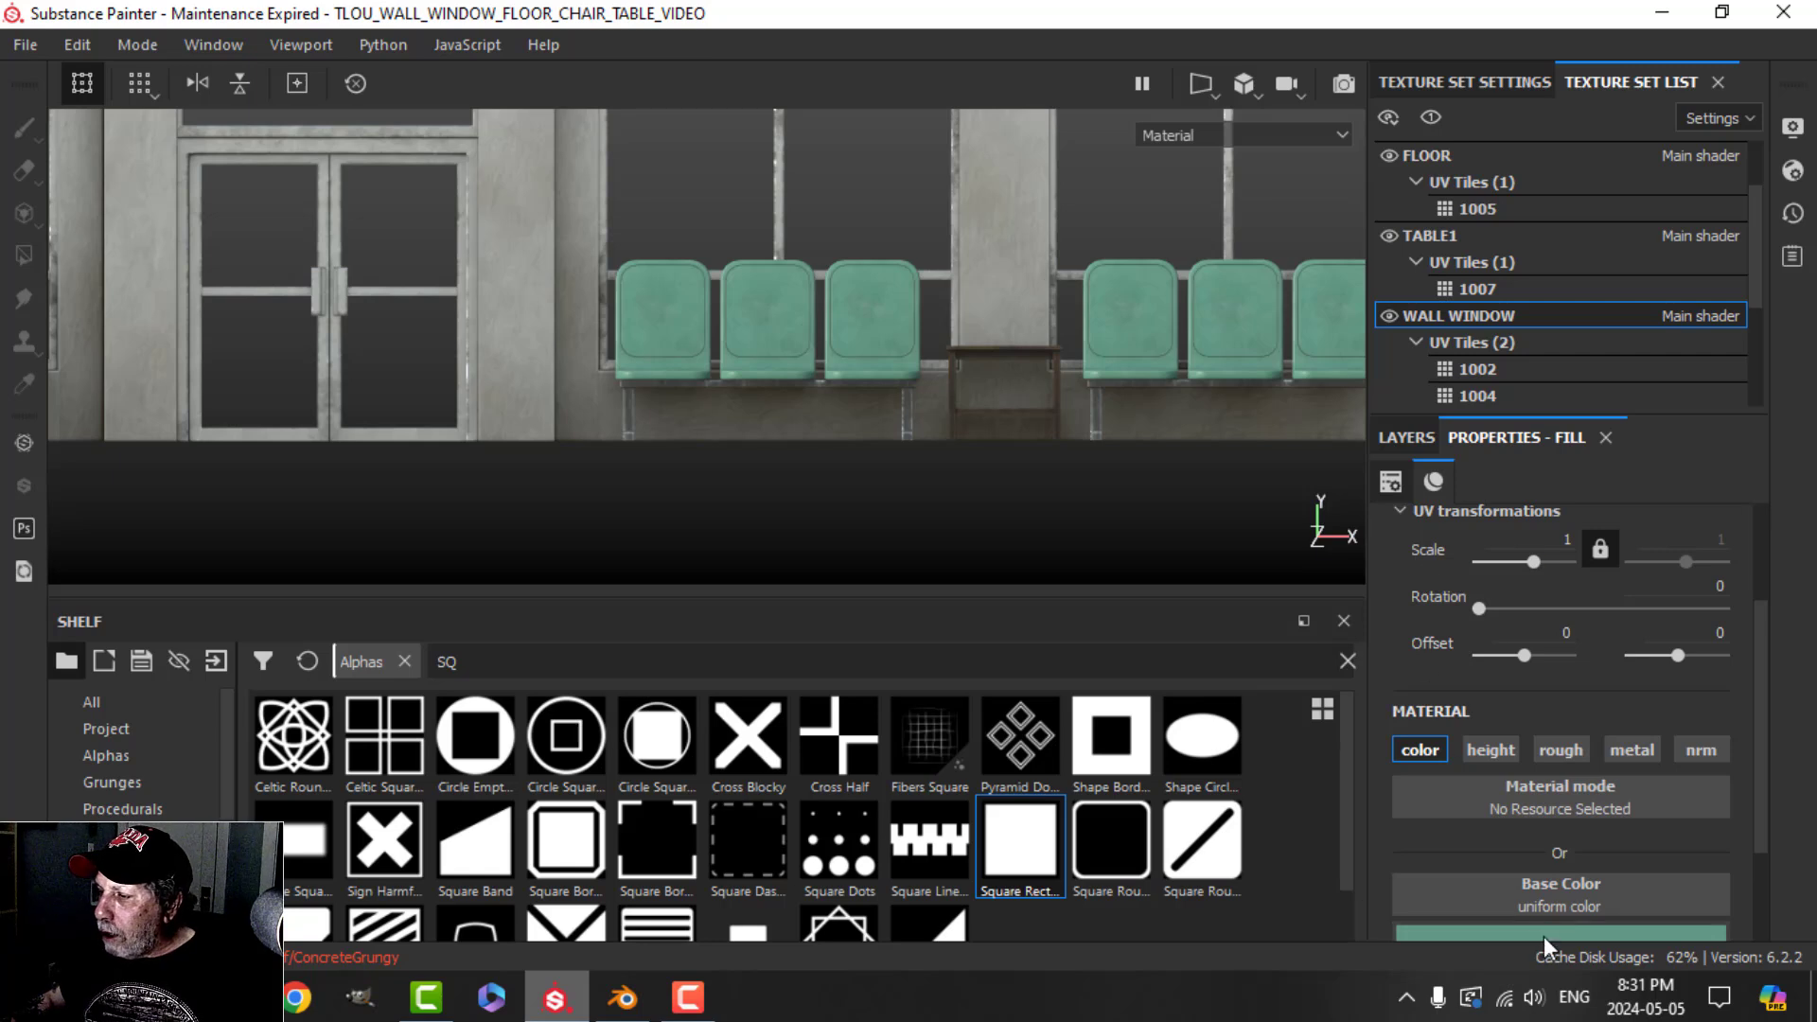
{"action": "left_click", "coordinate": [1544, 936]}
{"action": "left_click_drag", "start_coordinate": [1732, 802], "coordinate": [1732, 786]}
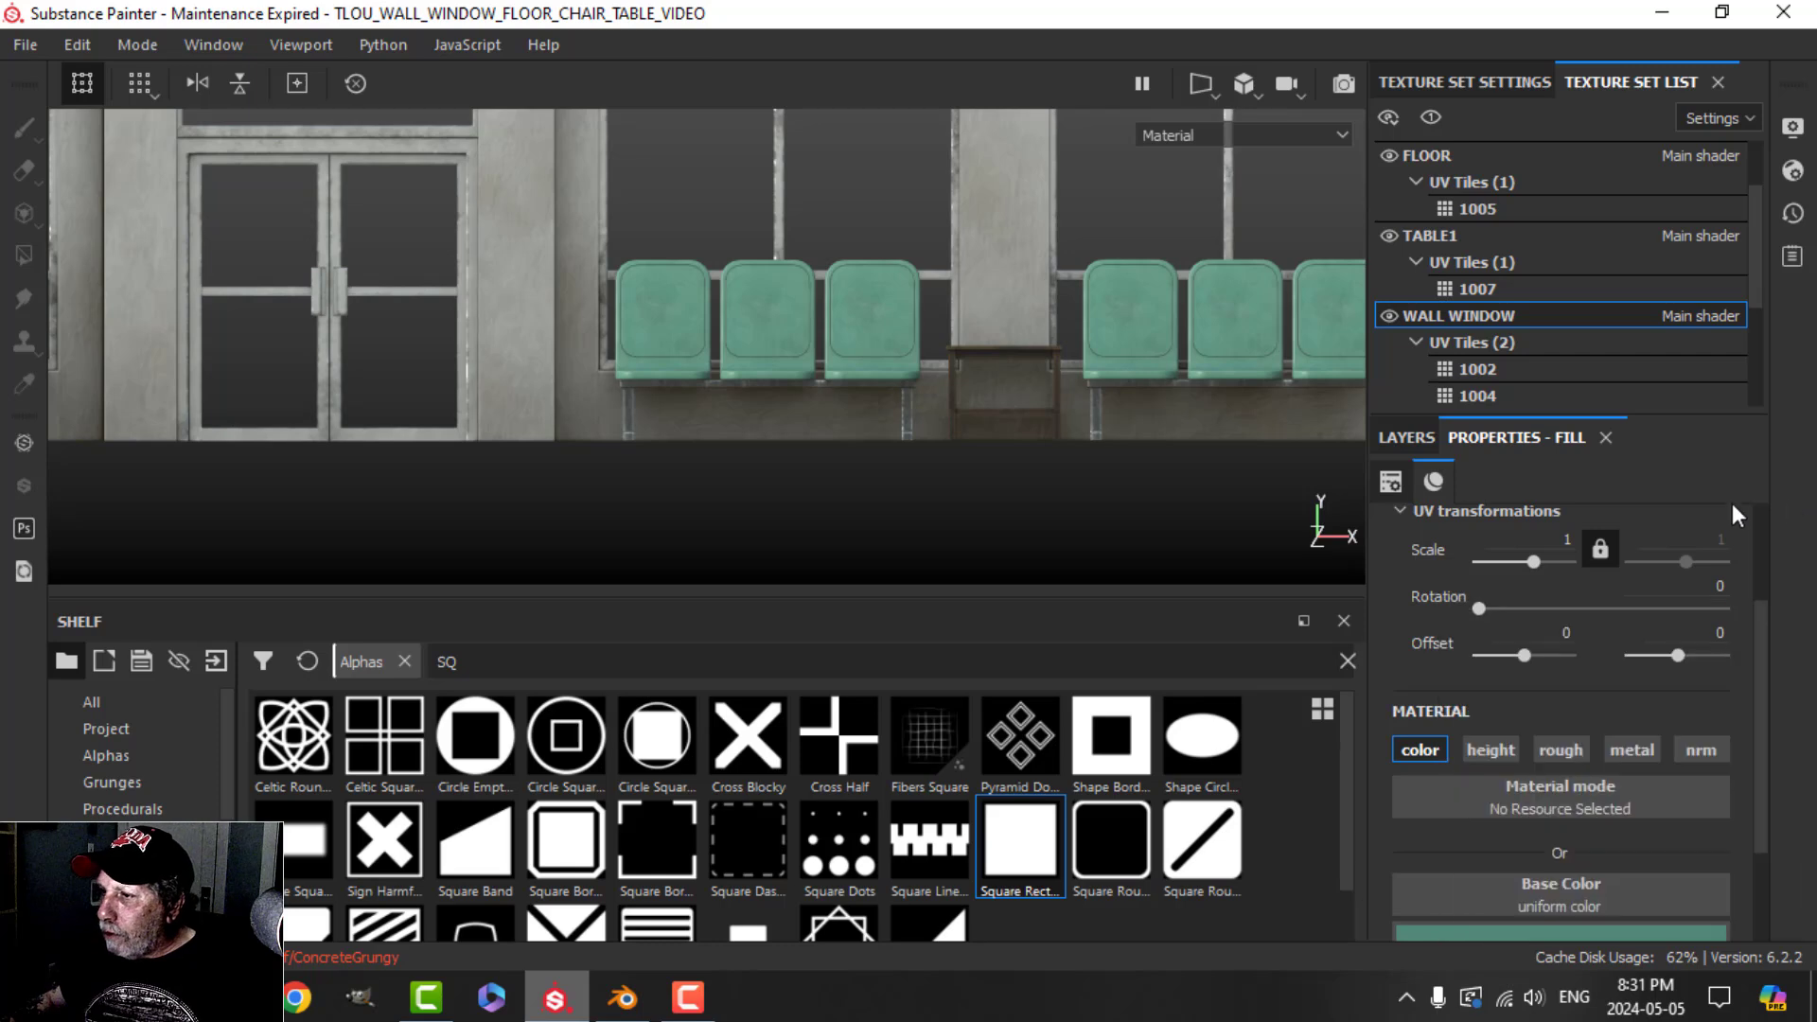
Step: Reselect the paint effect in Fill layer 4's mask and set the brush's size, flow, angle and position jitter to 0
{"action": "right_click_drag", "start_coordinate": [761, 329], "coordinate": [586, 369], "text": "alt"}
{"action": "middle_click_drag", "start_coordinate": [586, 369], "coordinate": [857, 355], "text": "alt"}
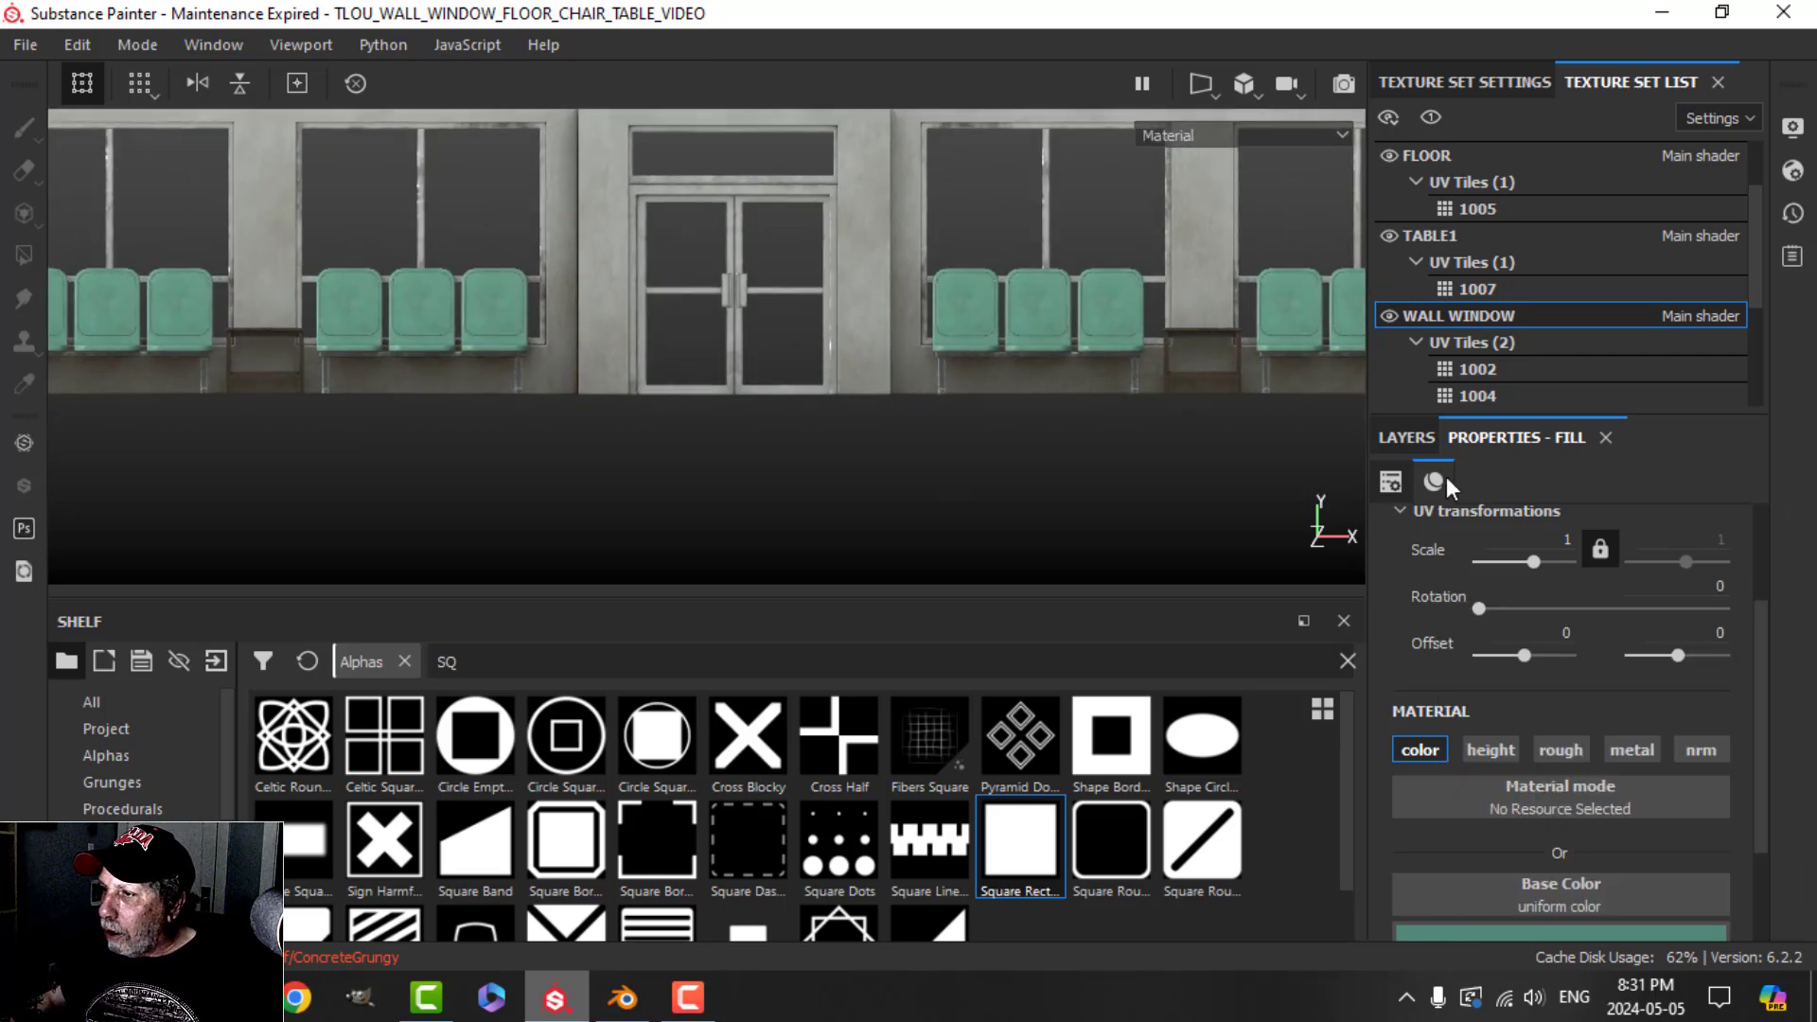
{"action": "left_click", "coordinate": [1405, 438]}
{"action": "left_click", "coordinate": [1464, 531]}
{"action": "left_click", "coordinate": [1509, 586]}
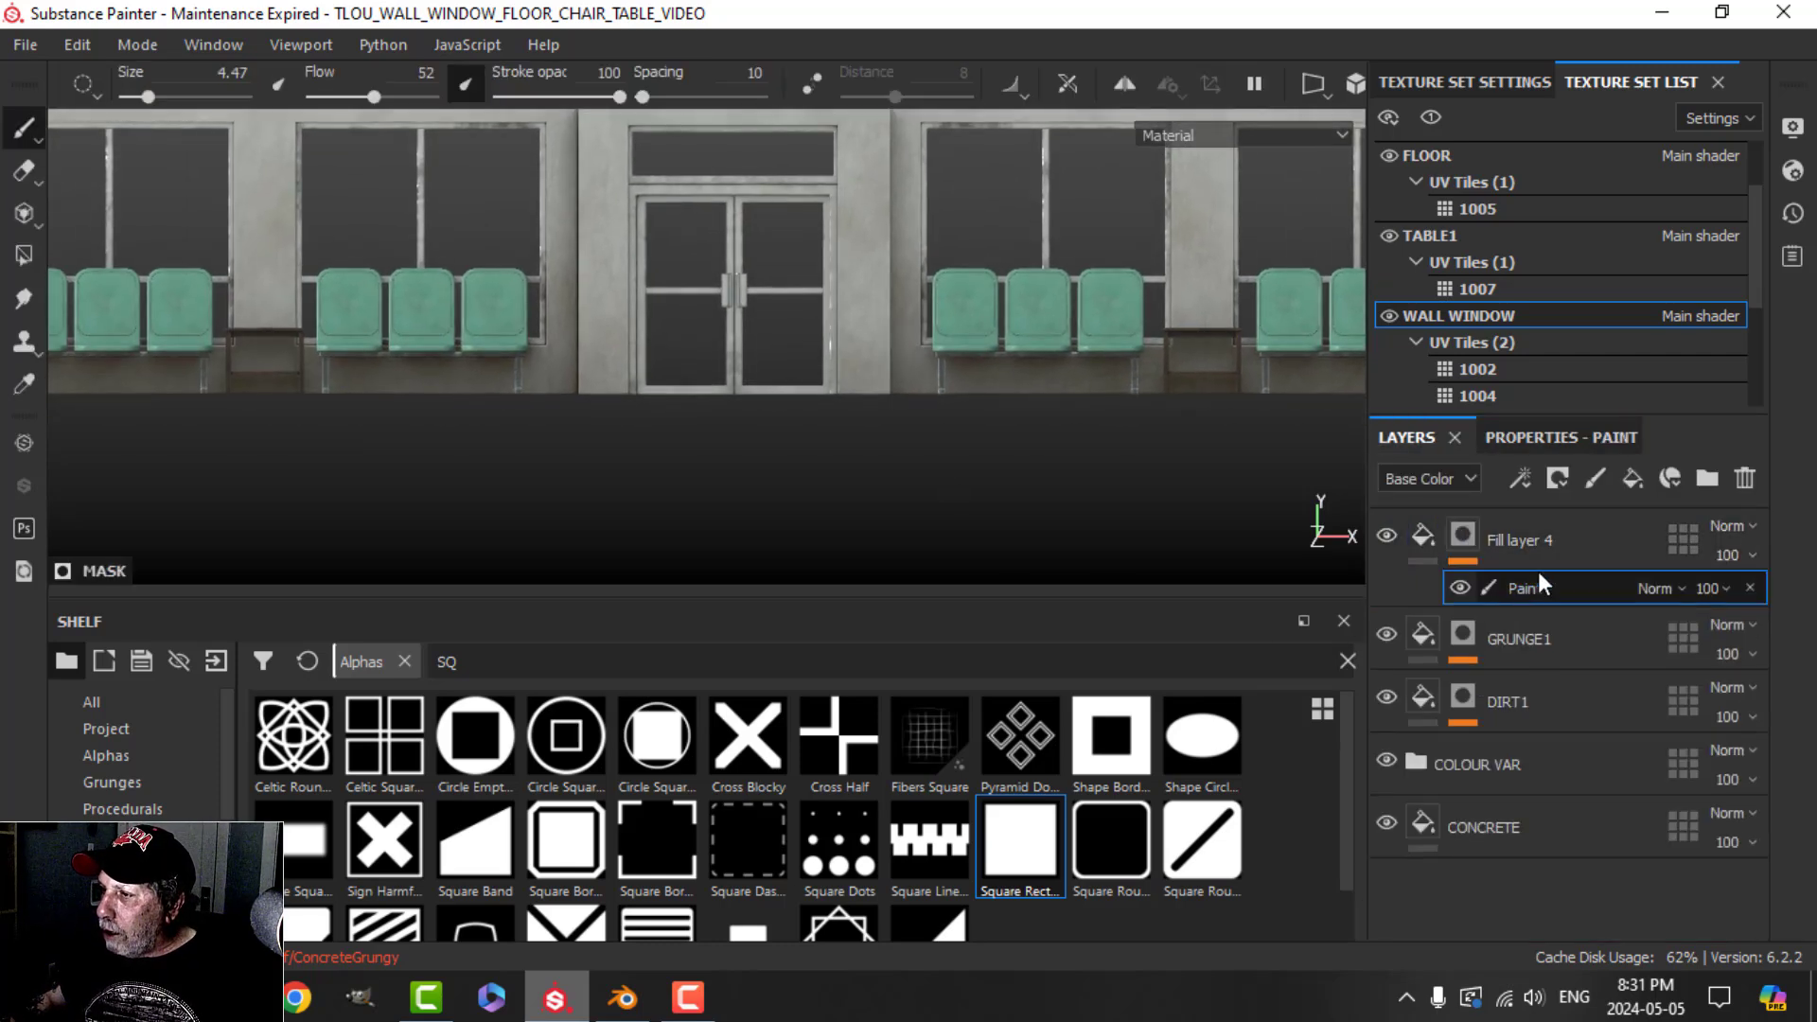
{"action": "left_click", "coordinate": [1560, 438]}
{"action": "scroll", "coordinate": [1495, 742], "scroll_direction": "down", "scroll_amount": 4}
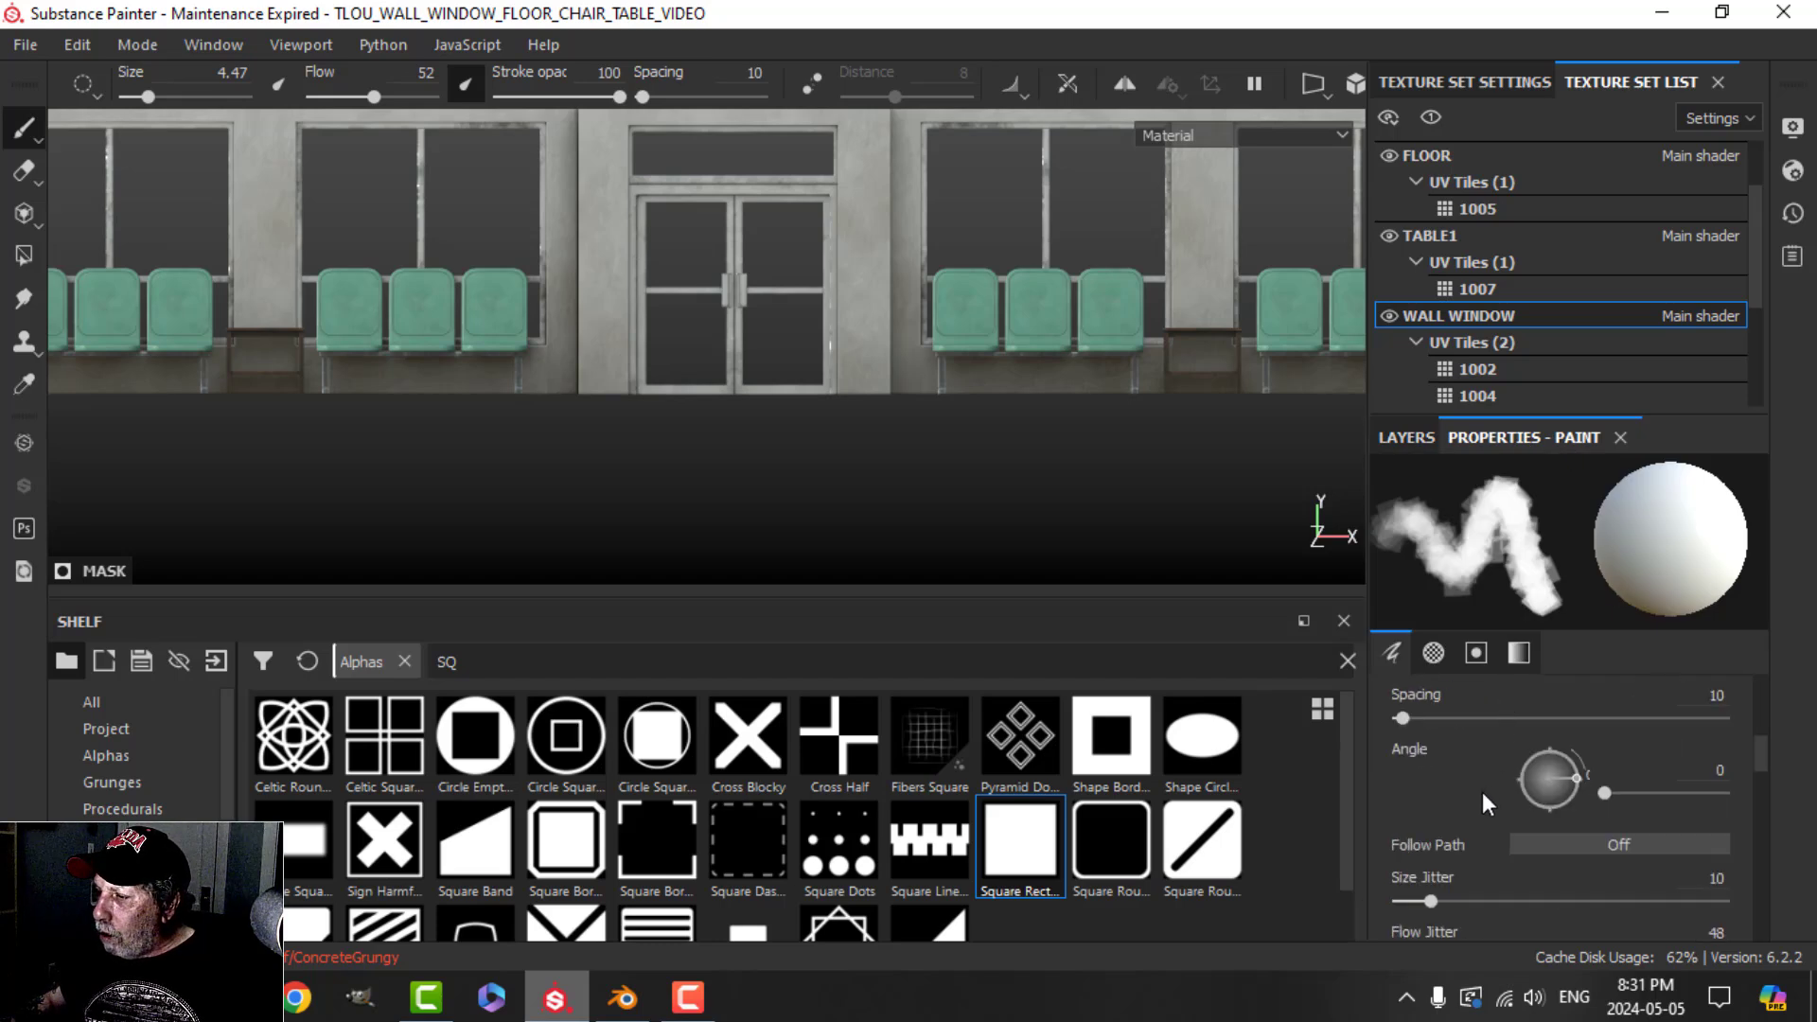
{"action": "scroll", "coordinate": [1482, 792], "scroll_direction": "up", "scroll_amount": 2}
{"action": "scroll", "coordinate": [1480, 791], "scroll_direction": "up", "scroll_amount": 2}
{"action": "scroll", "coordinate": [1477, 791], "scroll_direction": "down", "scroll_amount": 5}
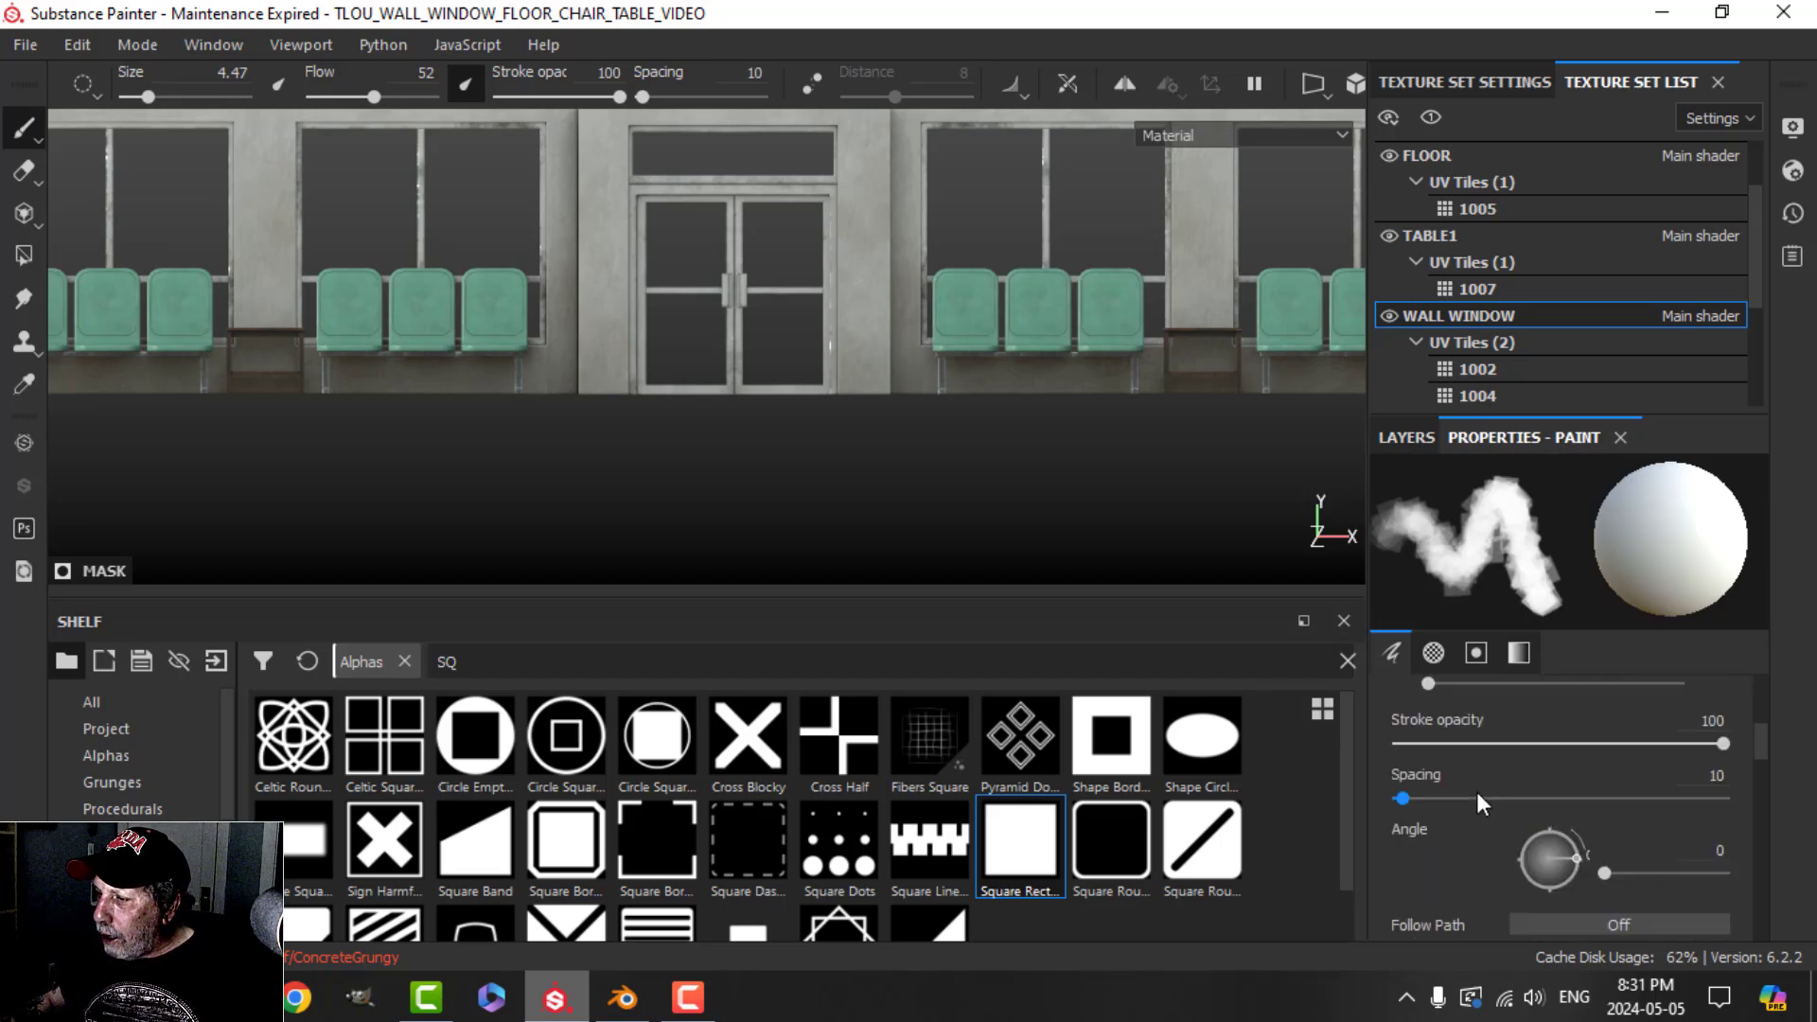
{"action": "left_click_drag", "start_coordinate": [1429, 740], "coordinate": [1361, 734]}
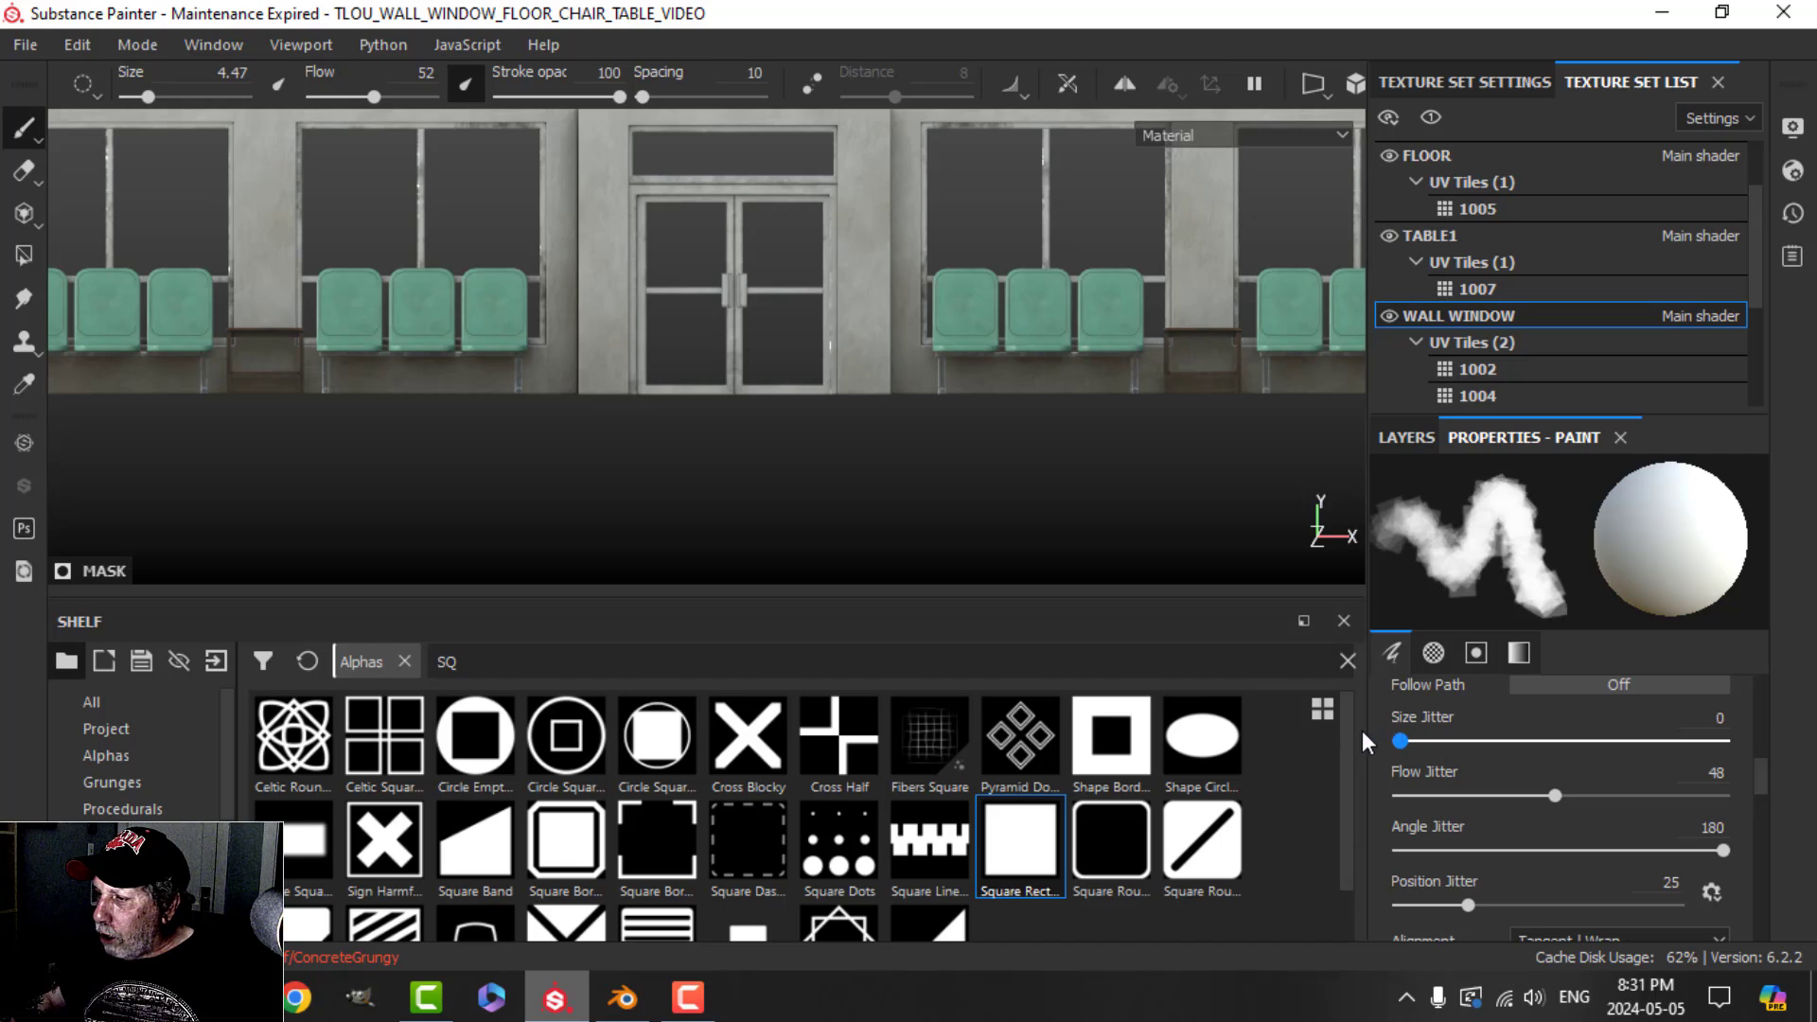
{"action": "left_click_drag", "start_coordinate": [1554, 796], "coordinate": [1387, 796]}
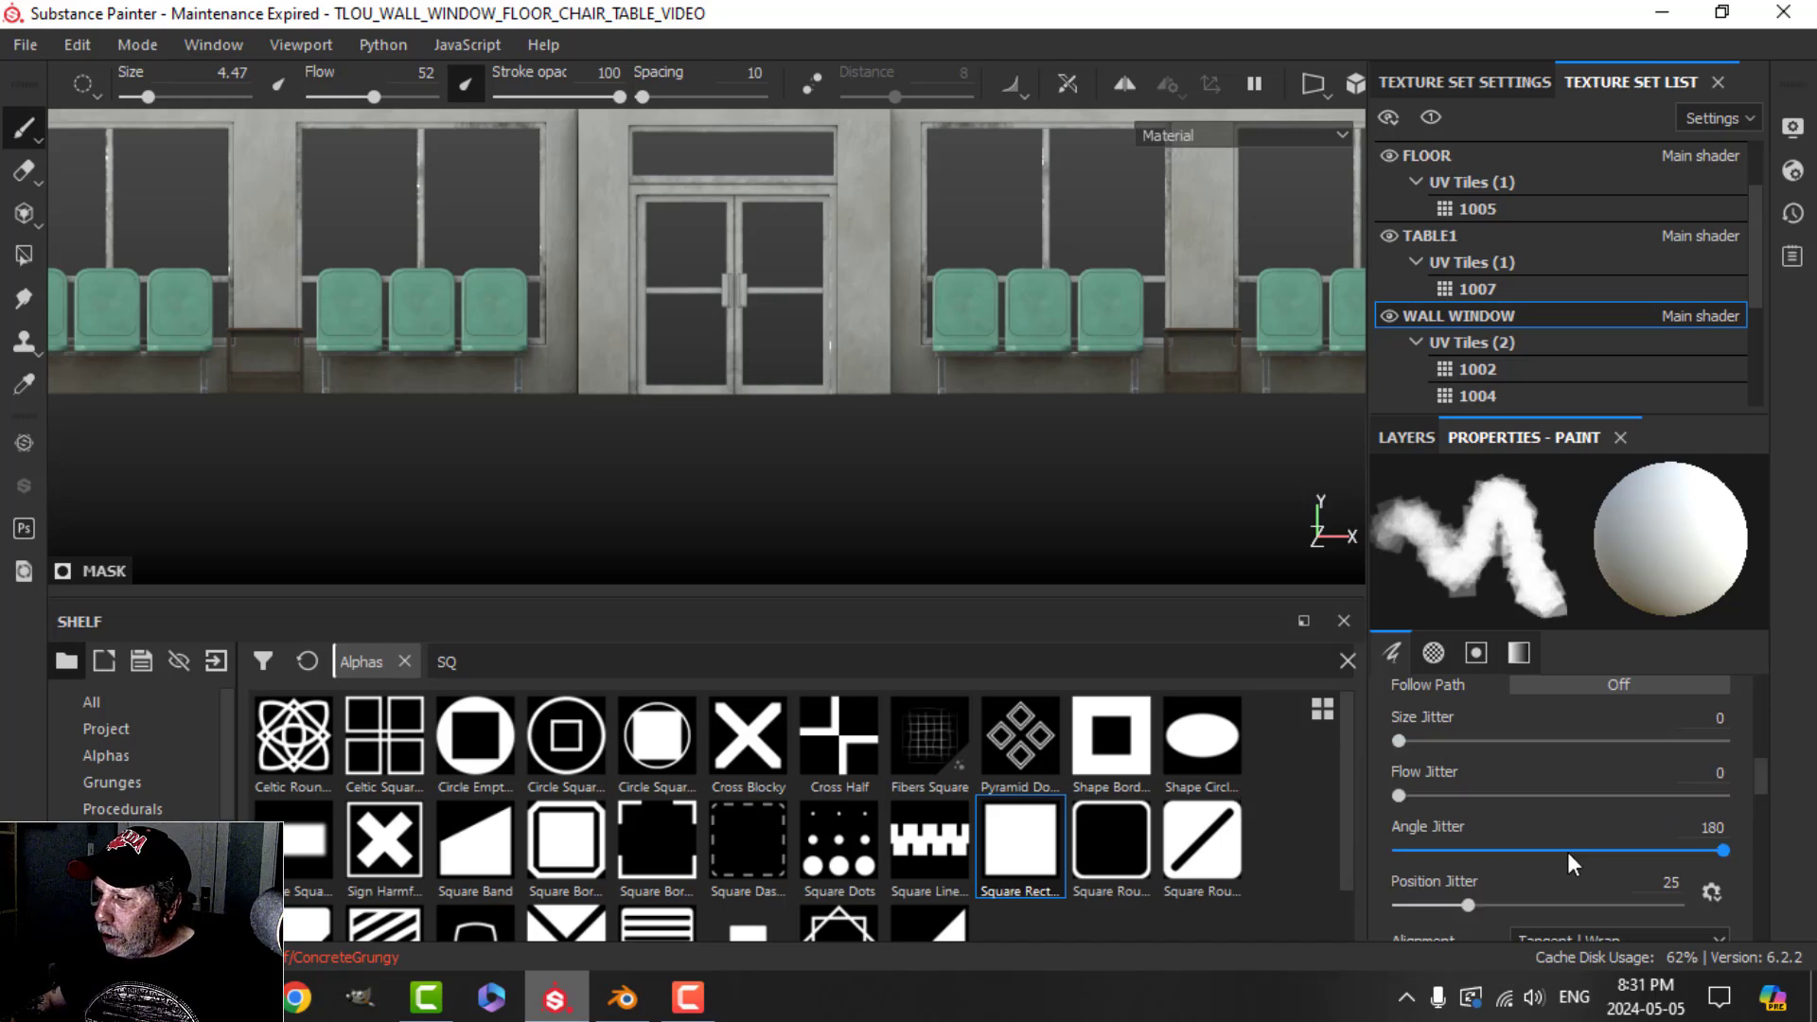
{"action": "scroll", "coordinate": [1567, 864], "scroll_direction": "down", "scroll_amount": 1}
{"action": "left_click_drag", "start_coordinate": [1723, 770], "coordinate": [1235, 757]}
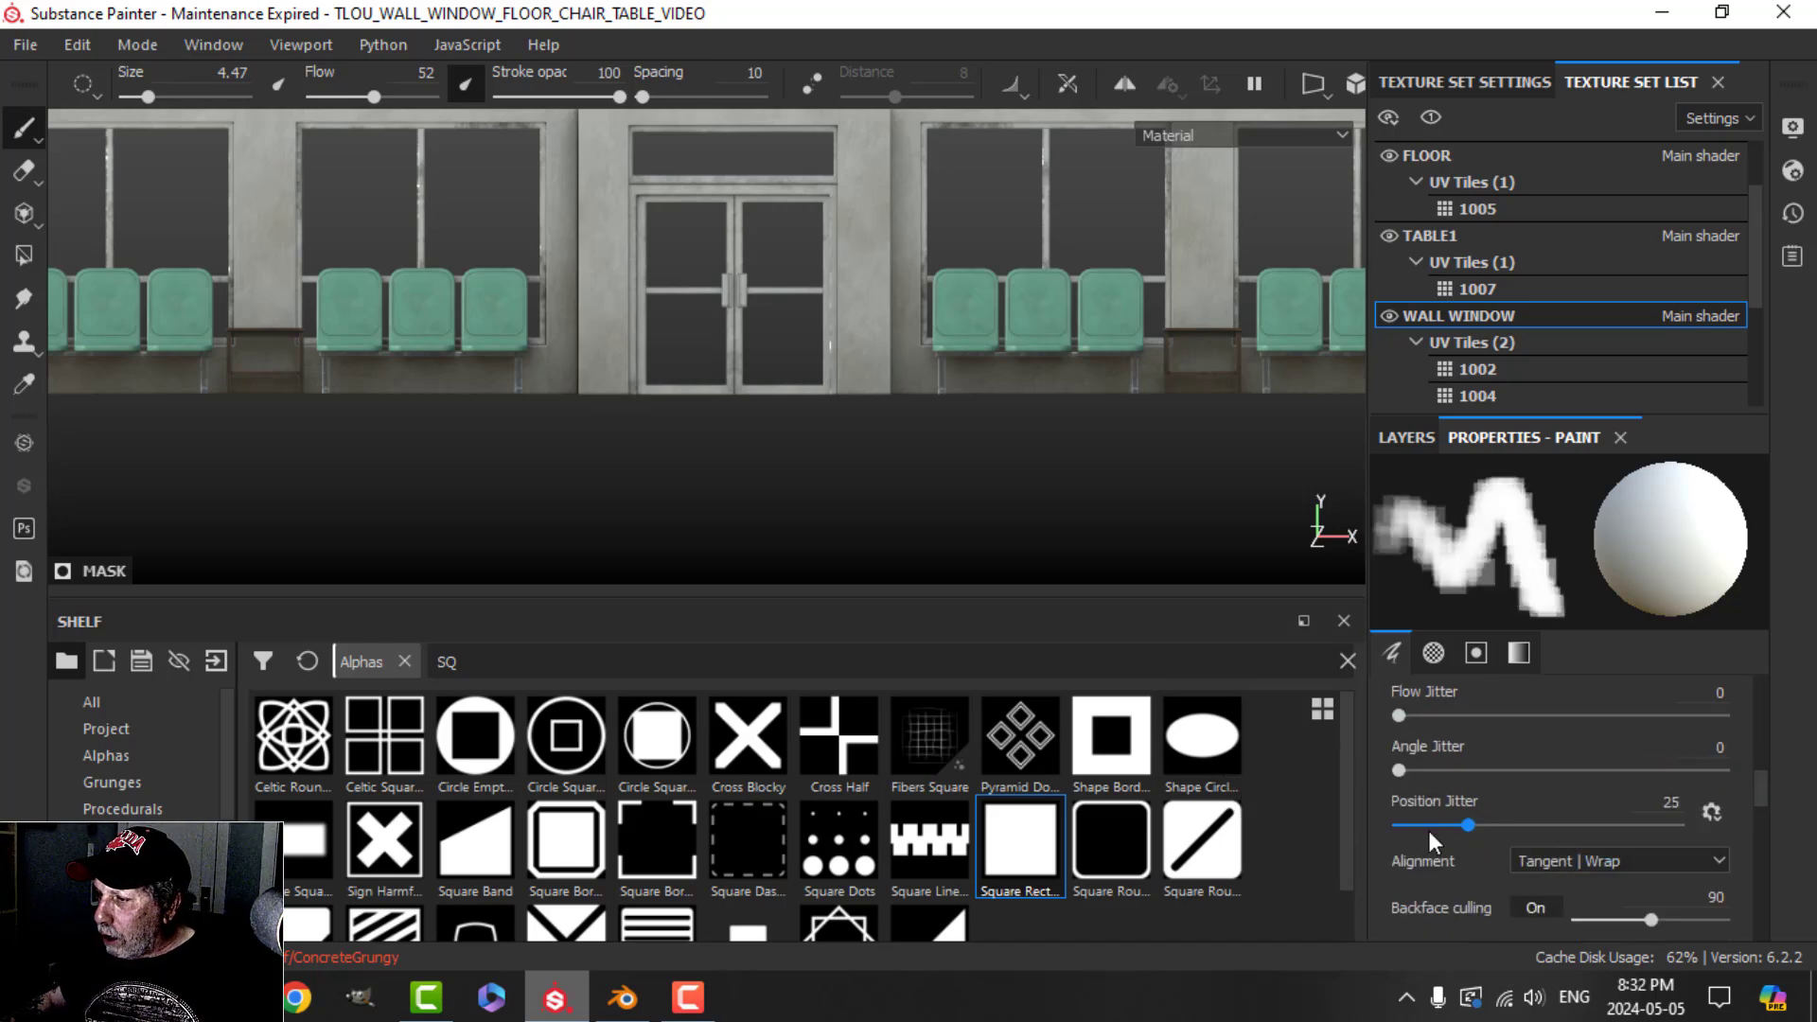
{"action": "left_click_drag", "start_coordinate": [1432, 827], "coordinate": [1382, 826]}
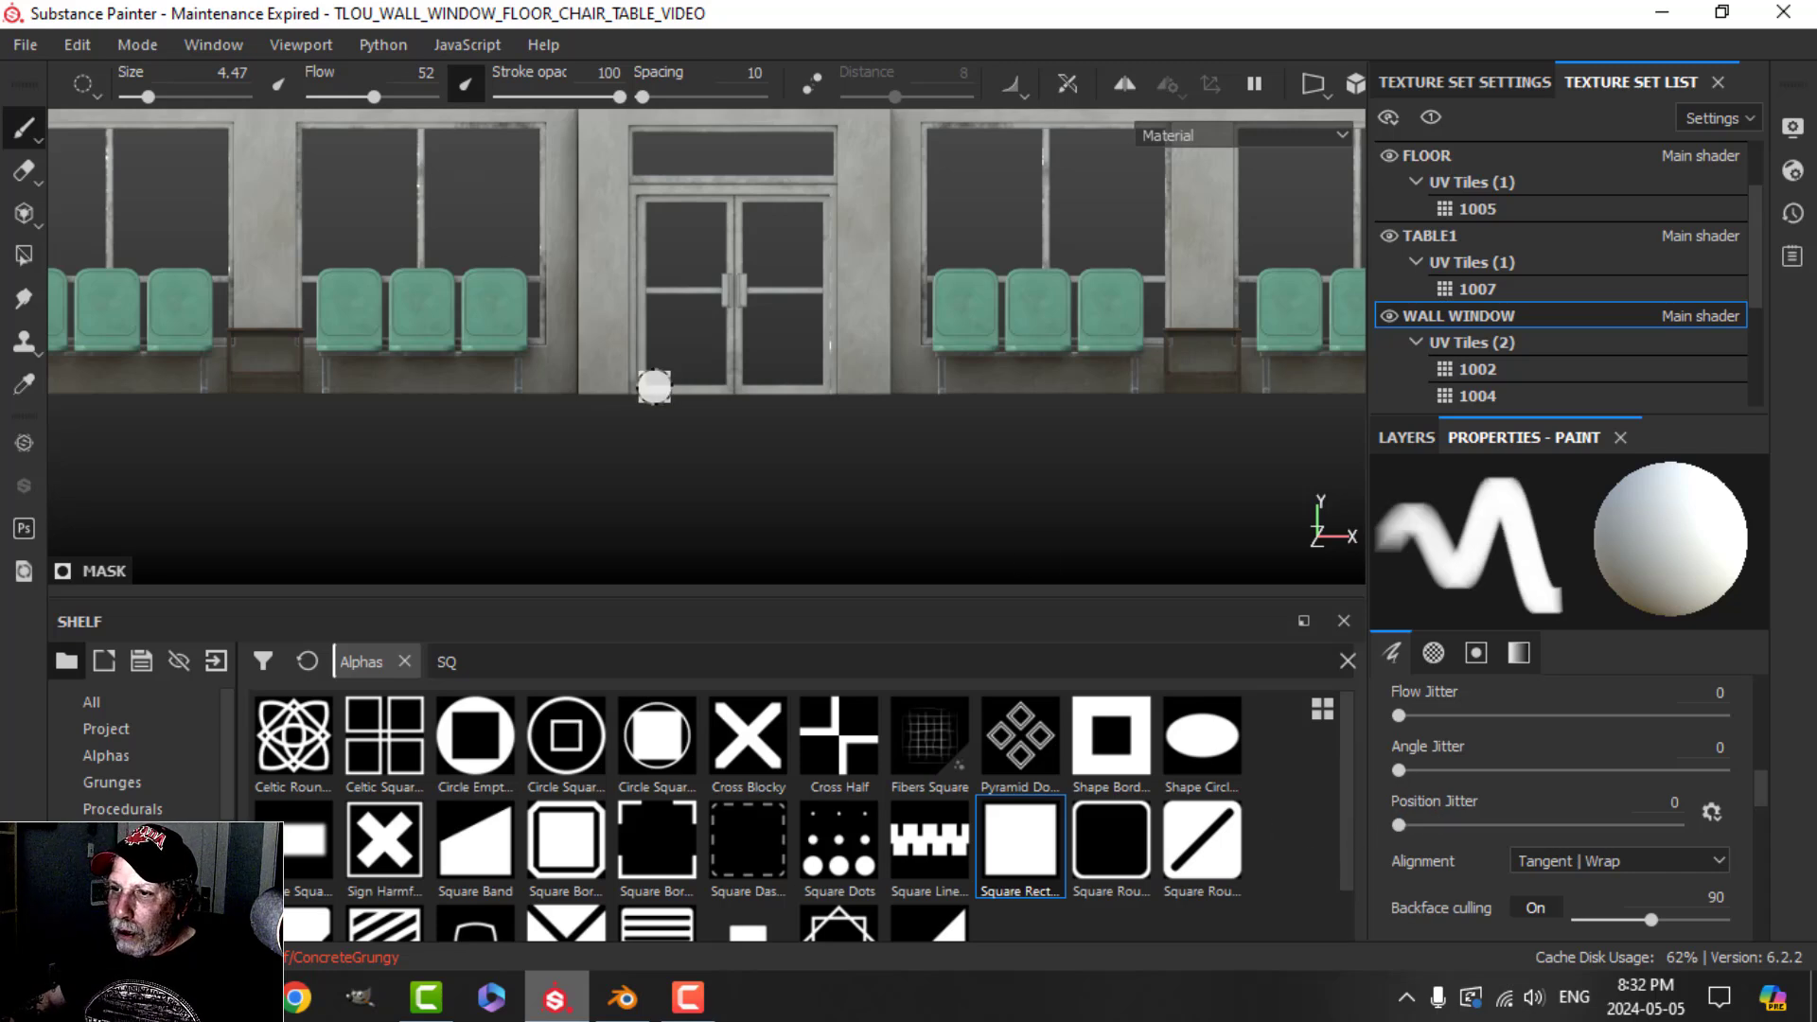
Step: Enlarge the brush to 12.65 and paint one snapped straight horizontal band along the lower part of the whole window wall
{"action": "scroll", "coordinate": [560, 442], "scroll_direction": "down", "scroll_amount": 3}
{"action": "middle_click_drag", "start_coordinate": [511, 431], "coordinate": [660, 413]}
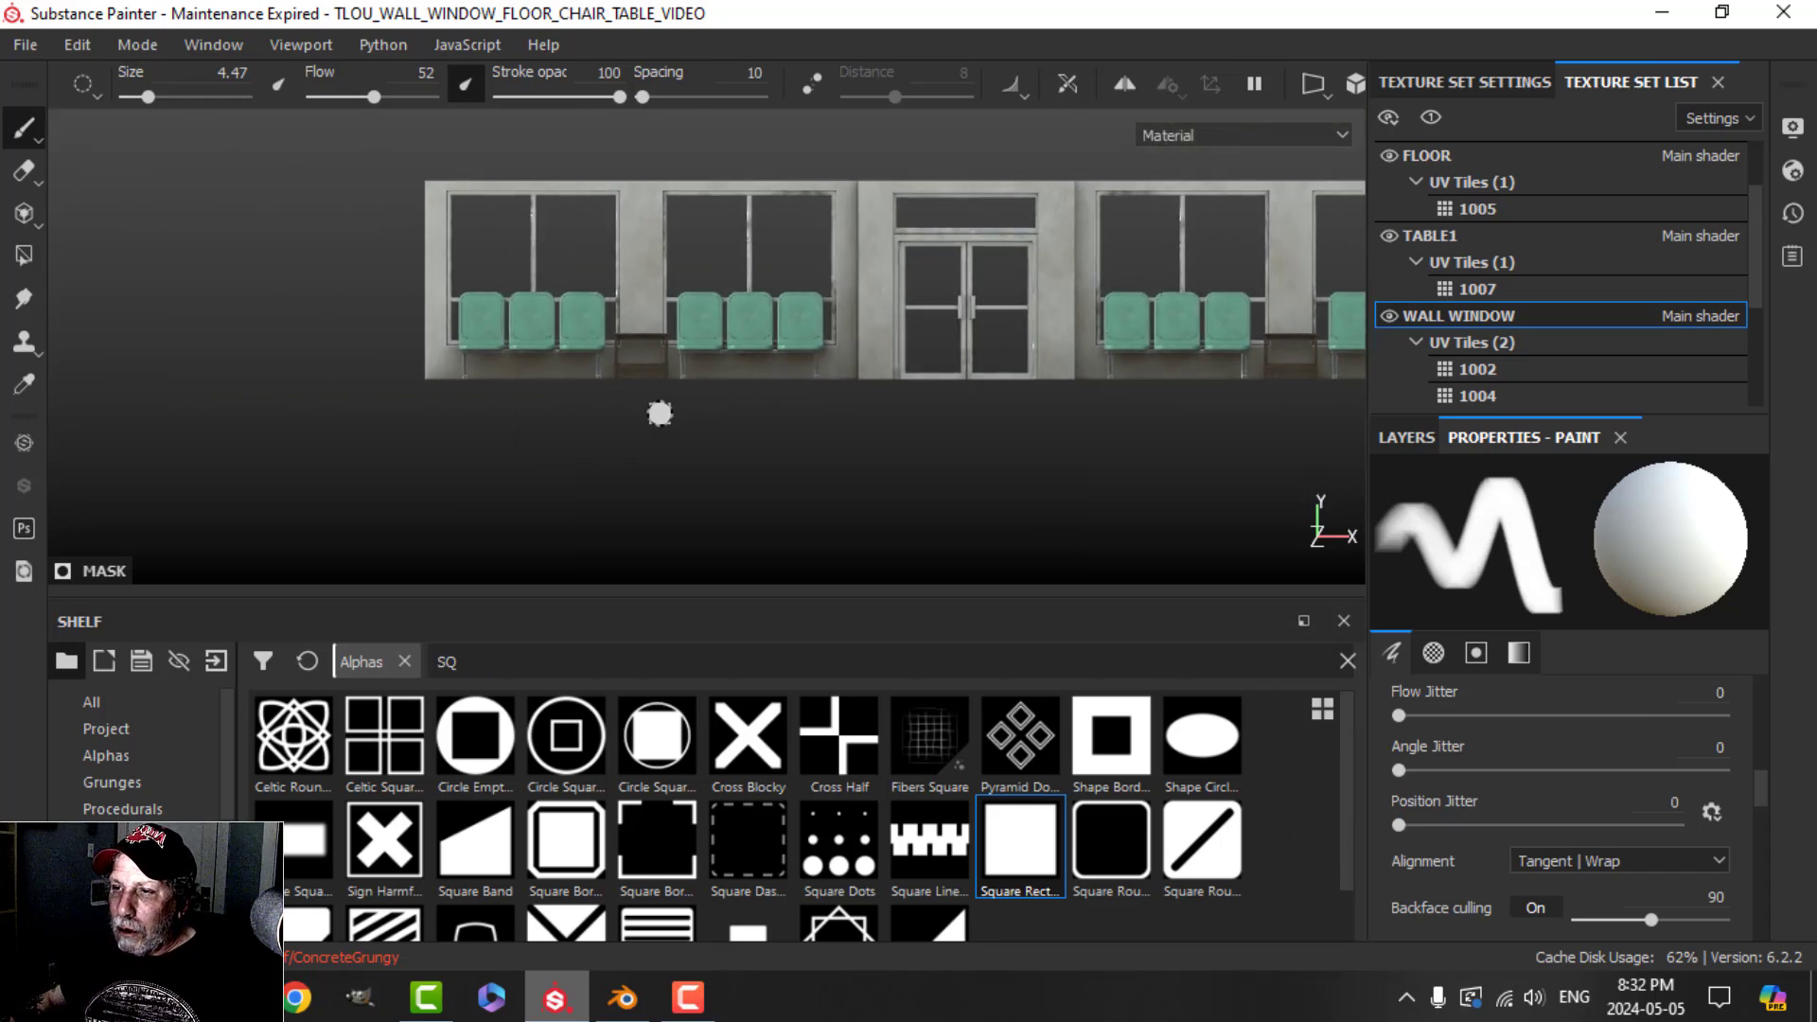
{"action": "right_click_drag", "start_coordinate": [660, 413], "coordinate": [738, 414], "text": "ctrl"}
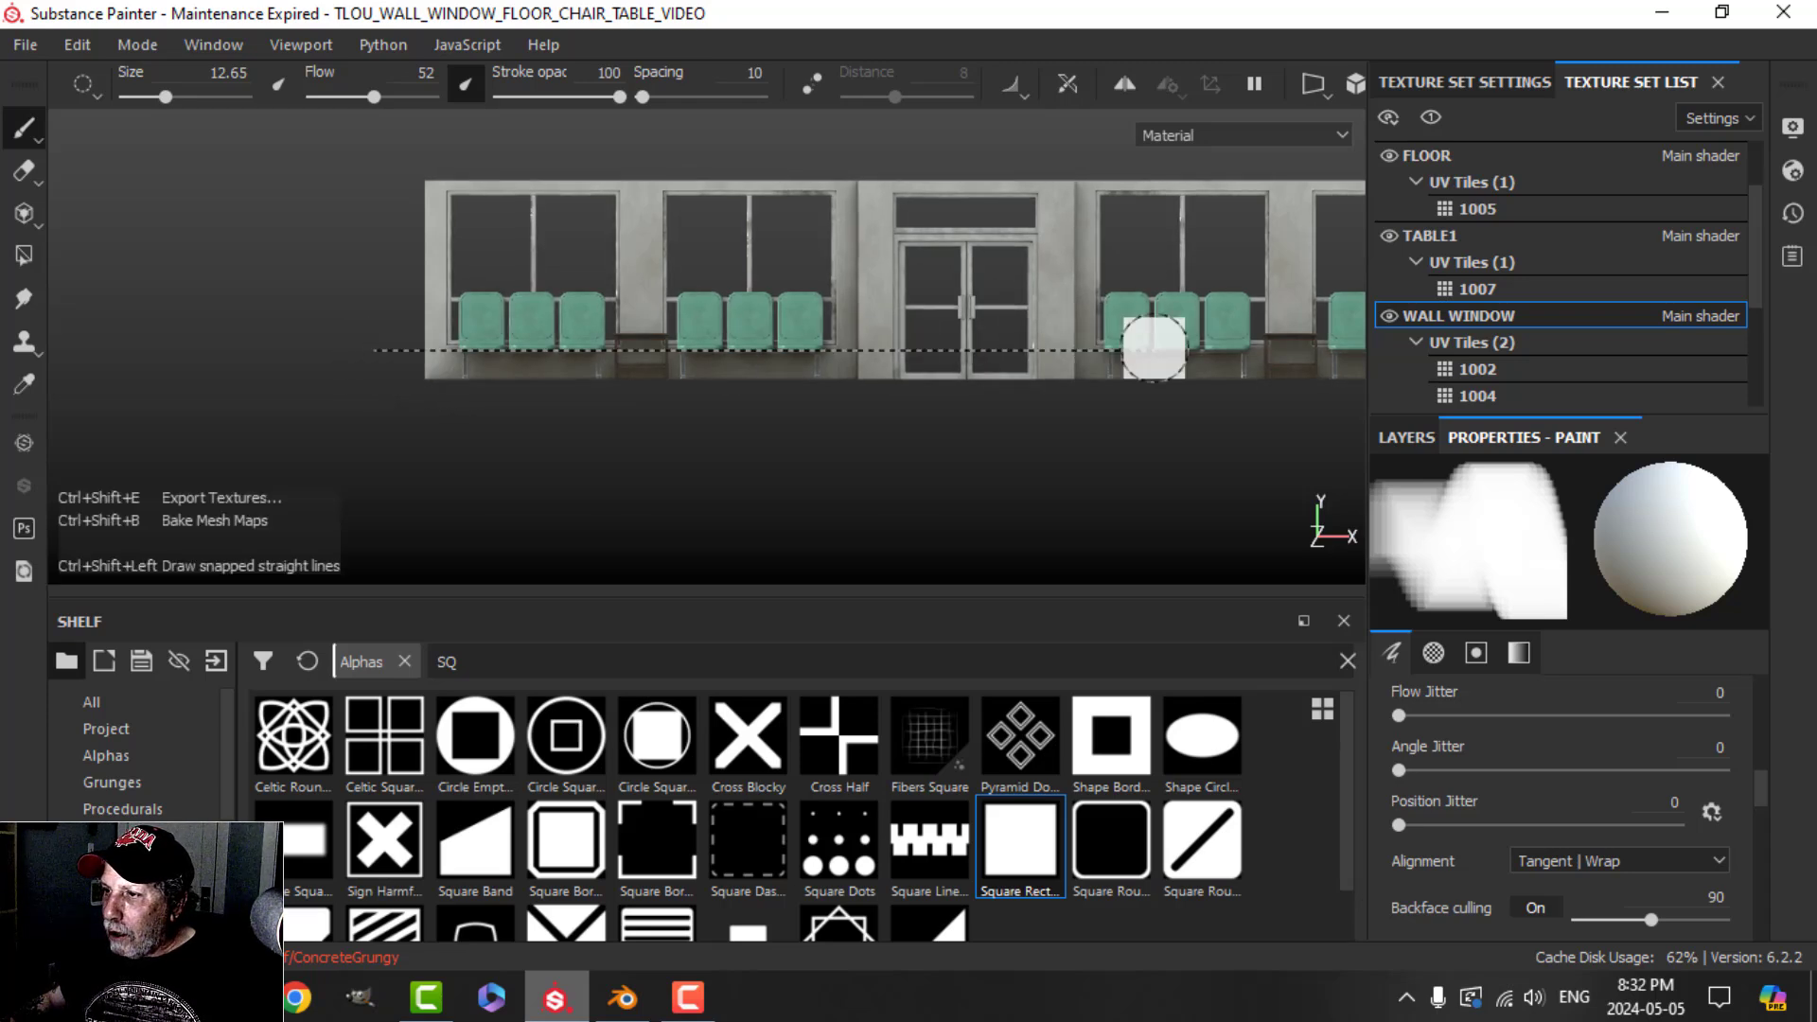
{"action": "left_click", "coordinate": [1149, 348], "text": "shift"}
{"action": "scroll", "coordinate": [1096, 426], "scroll_direction": "down", "scroll_amount": 2}
{"action": "middle_click_drag", "start_coordinate": [1099, 422], "coordinate": [751, 461]}
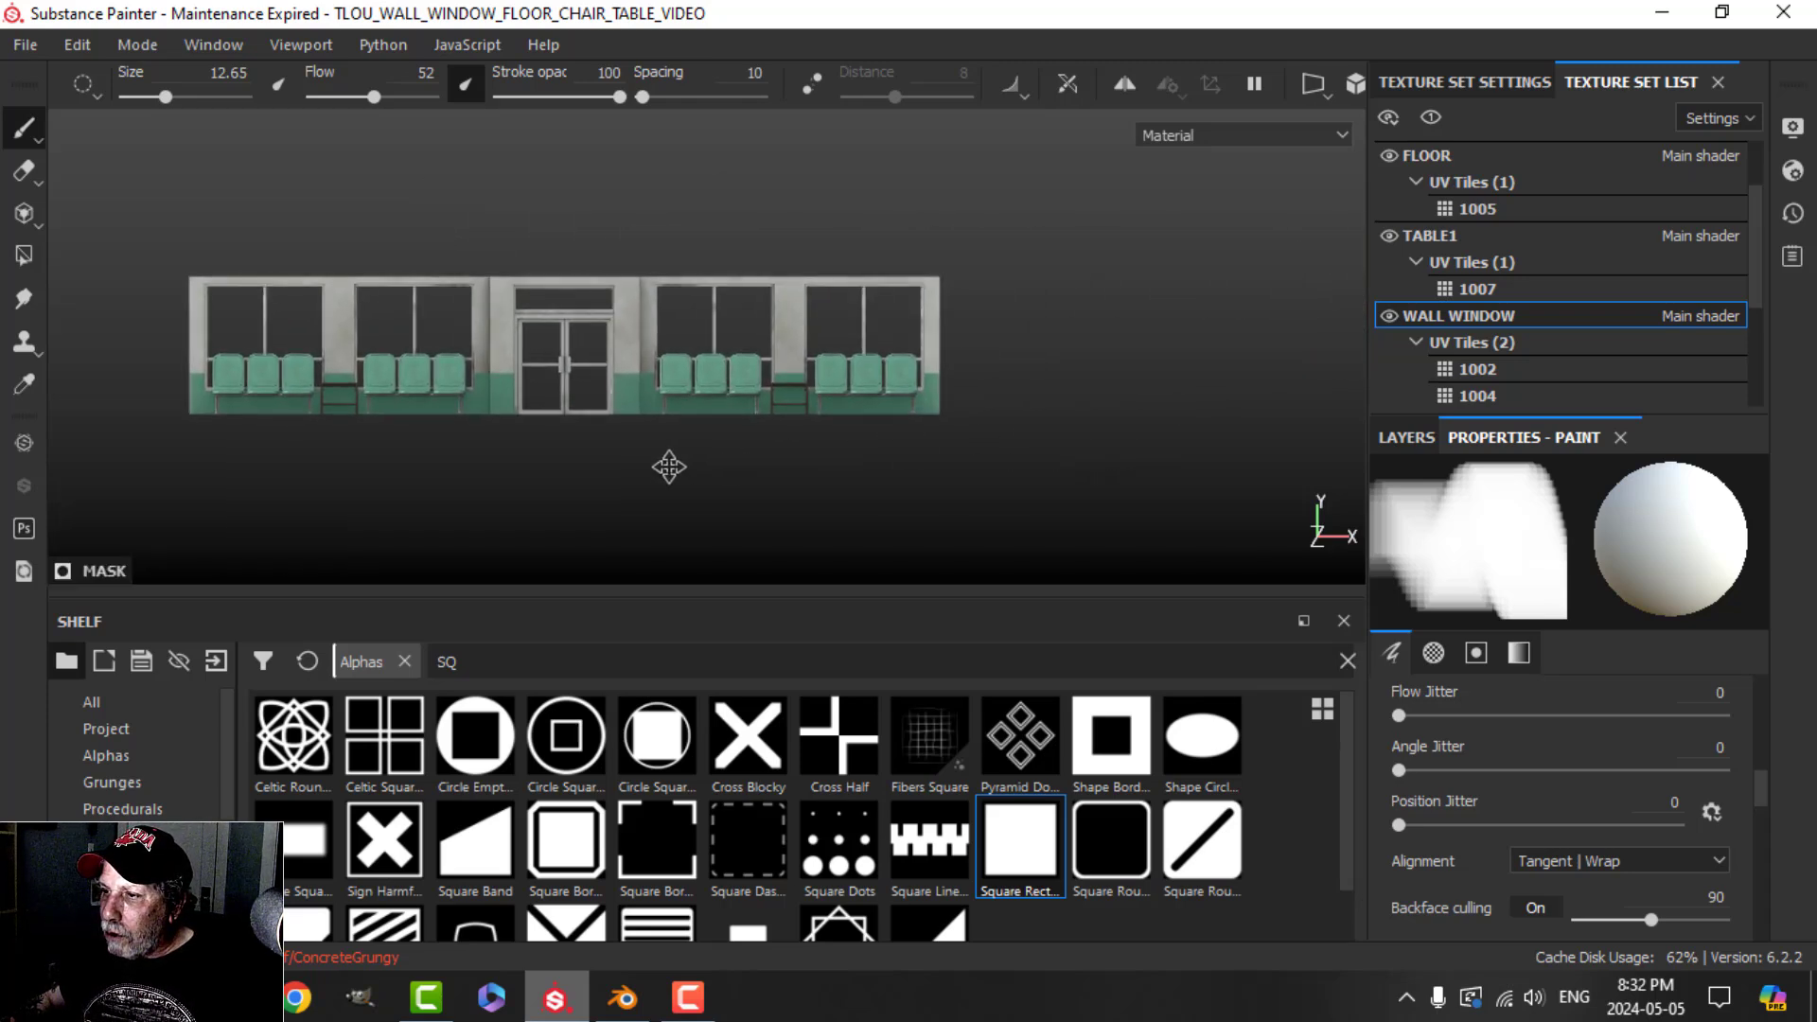
Step: Examine the green painted band from several angles behind the chairs, beside the table and around the door
{"action": "scroll", "coordinate": [752, 461], "scroll_direction": "up", "scroll_amount": 5}
{"action": "mouse_move", "coordinate": [787, 463]}
{"action": "left_mouse_down", "text": "alt"}
{"action": "mouse_move", "coordinate": [844, 483]}
{"action": "mouse_move", "coordinate": [774, 488]}
{"action": "mouse_move", "coordinate": [712, 461]}
{"action": "mouse_move", "coordinate": [719, 434]}
{"action": "mouse_move", "coordinate": [775, 418]}
{"action": "mouse_move", "coordinate": [690, 463]}
{"action": "left_mouse_up", "text": "alt"}
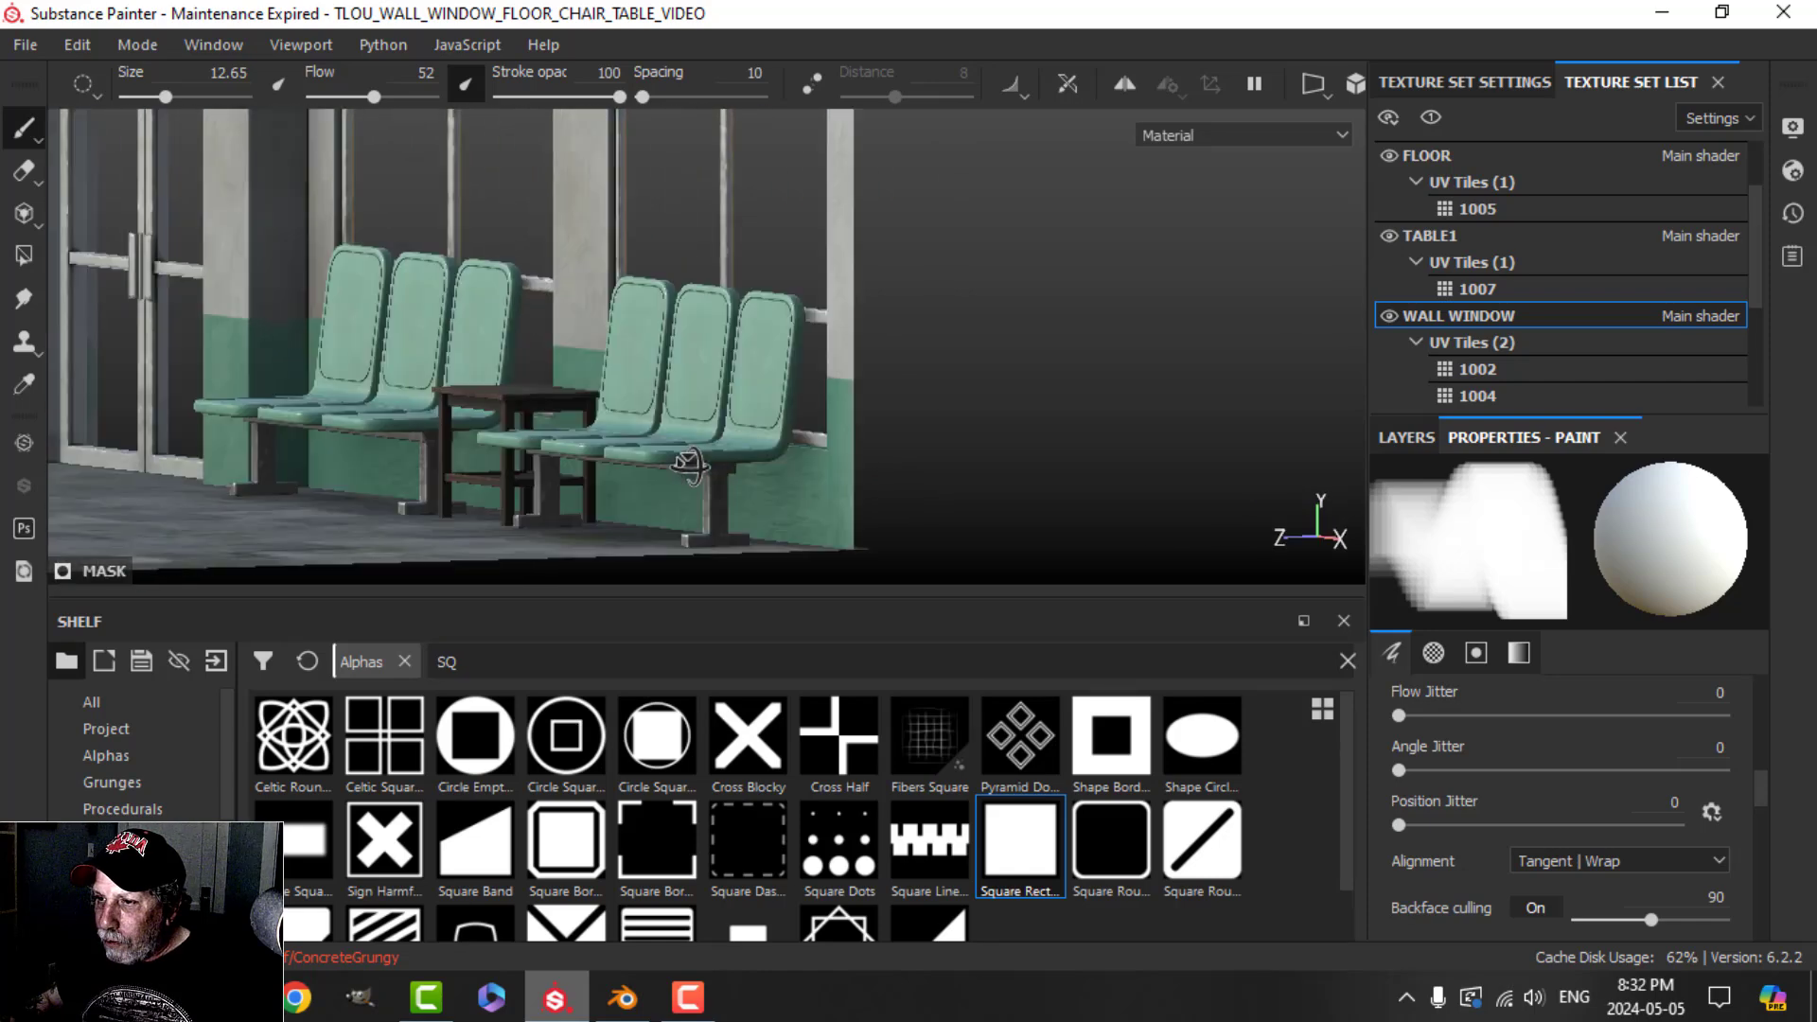
{"action": "middle_click_drag", "start_coordinate": [690, 462], "coordinate": [845, 495], "text": "alt"}
{"action": "scroll", "coordinate": [845, 495], "scroll_direction": "up", "scroll_amount": 2}
{"action": "scroll", "coordinate": [783, 511], "scroll_direction": "up", "scroll_amount": 3}
{"action": "middle_click_drag", "start_coordinate": [730, 486], "coordinate": [766, 435], "text": "alt"}
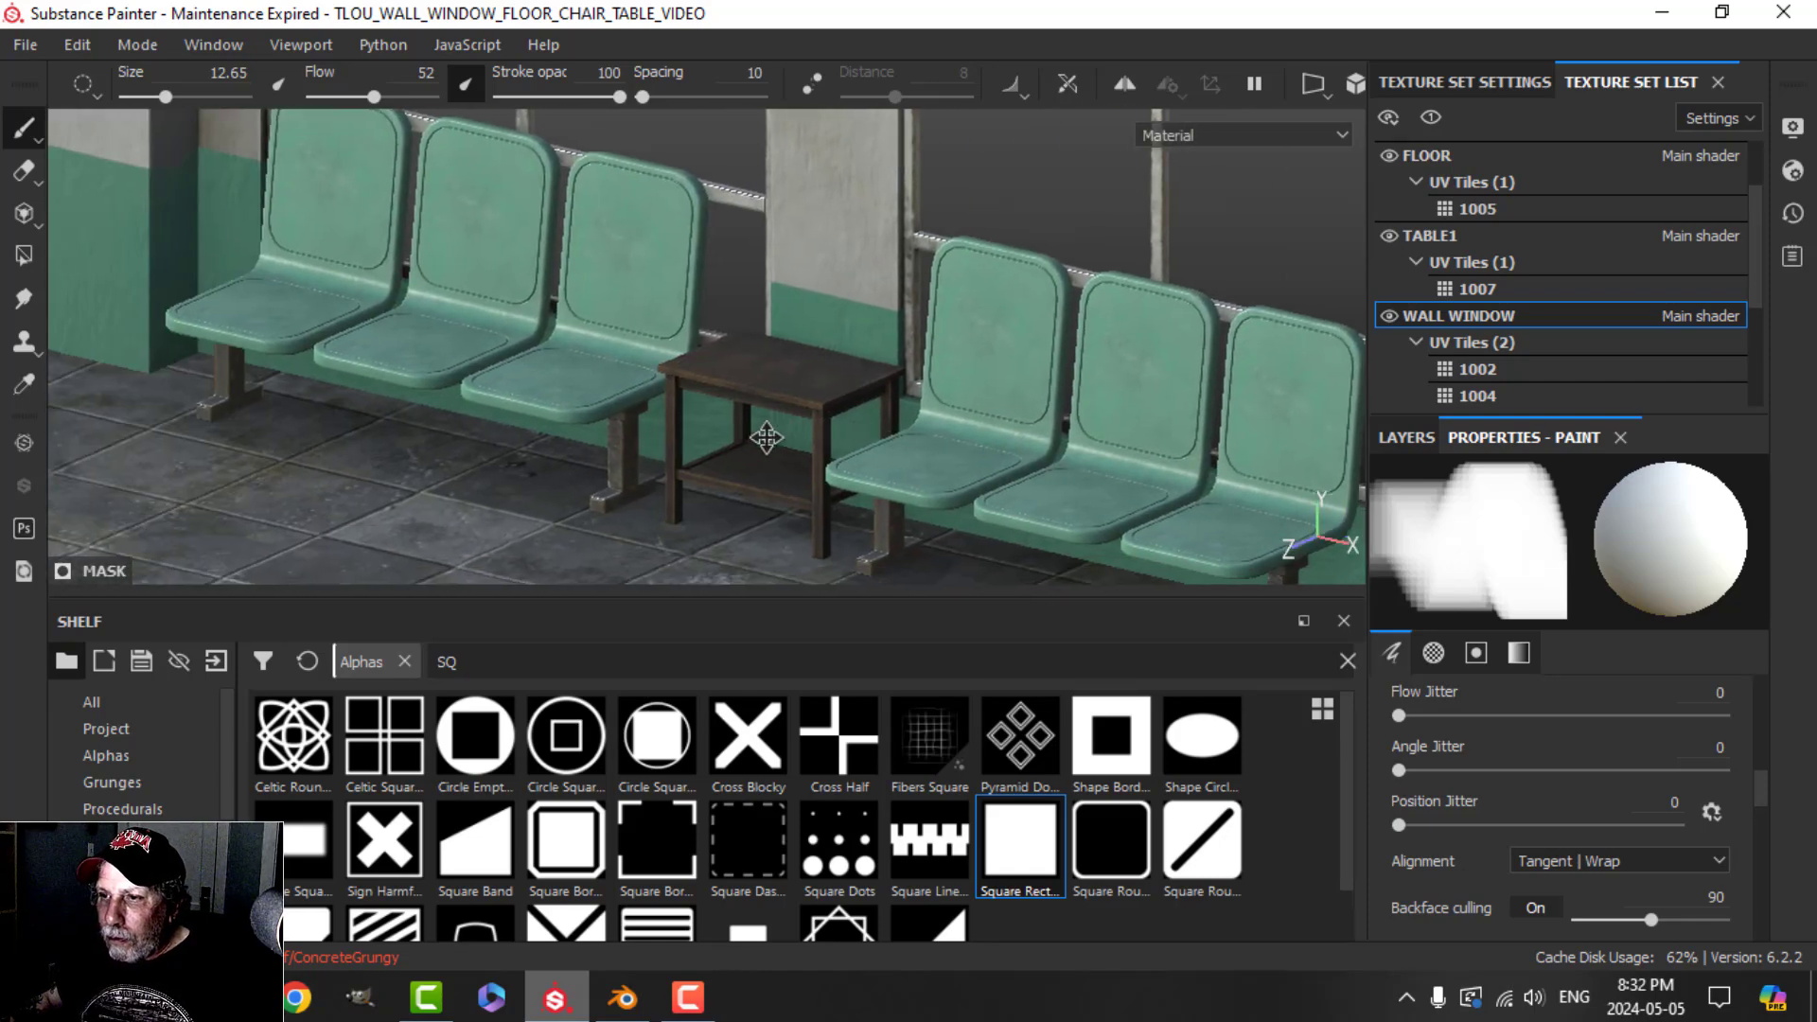
{"action": "left_click_drag", "start_coordinate": [483, 378], "coordinate": [515, 373], "text": "alt"}
{"action": "middle_click_drag", "start_coordinate": [515, 373], "coordinate": [980, 398], "text": "alt"}
{"action": "middle_click_drag", "start_coordinate": [615, 388], "coordinate": [860, 404], "text": "alt"}
{"action": "left_click_drag", "start_coordinate": [502, 393], "coordinate": [577, 393], "text": "alt"}
{"action": "scroll", "coordinate": [511, 407], "scroll_direction": "up", "scroll_amount": 1}
{"action": "middle_click_drag", "start_coordinate": [511, 407], "coordinate": [597, 396], "text": "alt"}
{"action": "left_click_drag", "start_coordinate": [880, 410], "coordinate": [754, 406], "text": "alt"}
{"action": "scroll", "coordinate": [755, 406], "scroll_direction": "down", "scroll_amount": 2}
{"action": "middle_click_drag", "start_coordinate": [754, 406], "coordinate": [689, 408], "text": "alt"}
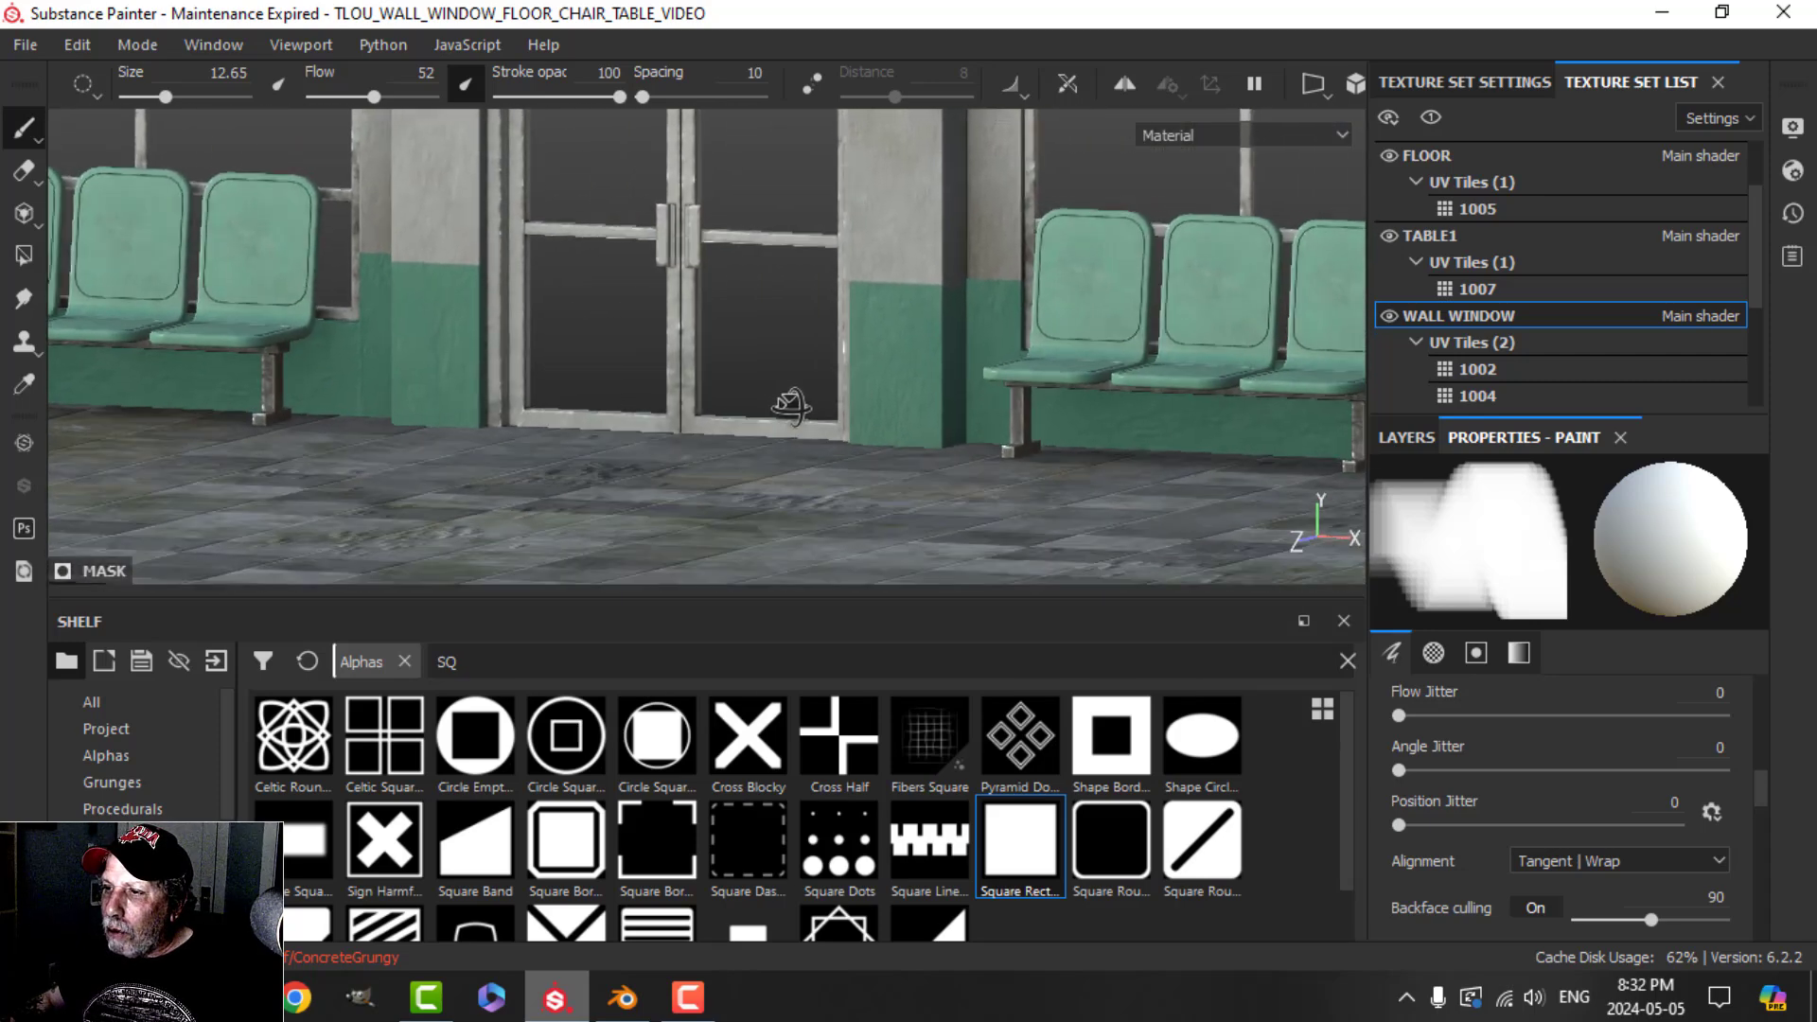
{"action": "left_click_drag", "start_coordinate": [779, 394], "coordinate": [868, 426], "text": "alt"}
{"action": "scroll", "coordinate": [868, 426], "scroll_direction": "down", "scroll_amount": 2}
{"action": "middle_click_drag", "start_coordinate": [868, 426], "coordinate": [767, 417], "text": "alt"}
Step: Switch the viewport back to perspective and frame the wall, chairs and floor from an angle
{"action": "left_click", "coordinate": [1357, 80]}
{"action": "left_click", "coordinate": [1380, 125]}
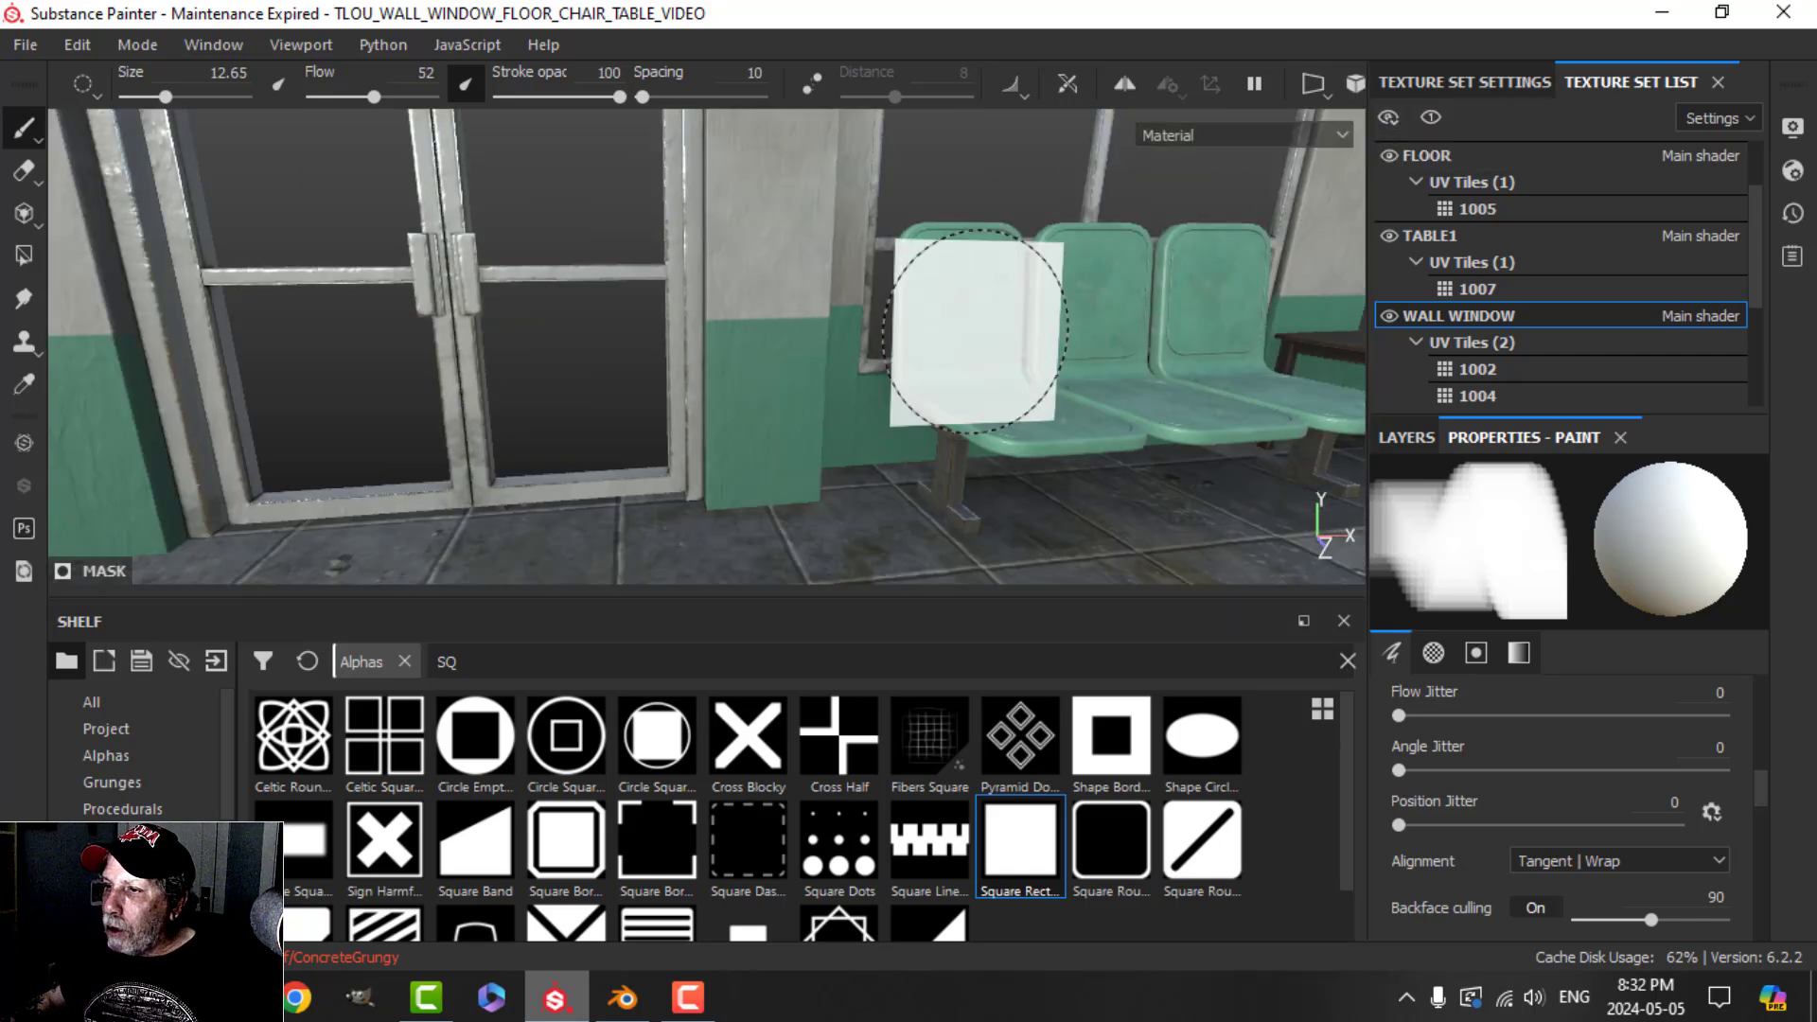
{"action": "scroll", "coordinate": [759, 406], "scroll_direction": "down", "scroll_amount": 2}
{"action": "mouse_move", "coordinate": [758, 406]}
{"action": "left_mouse_down", "text": "alt"}
{"action": "mouse_move", "coordinate": [967, 372]}
{"action": "mouse_move", "coordinate": [905, 402]}
{"action": "mouse_move", "coordinate": [864, 385]}
{"action": "mouse_move", "coordinate": [856, 357]}
{"action": "left_mouse_up", "text": "alt"}
{"action": "scroll", "coordinate": [905, 402], "scroll_direction": "down", "scroll_amount": 3}
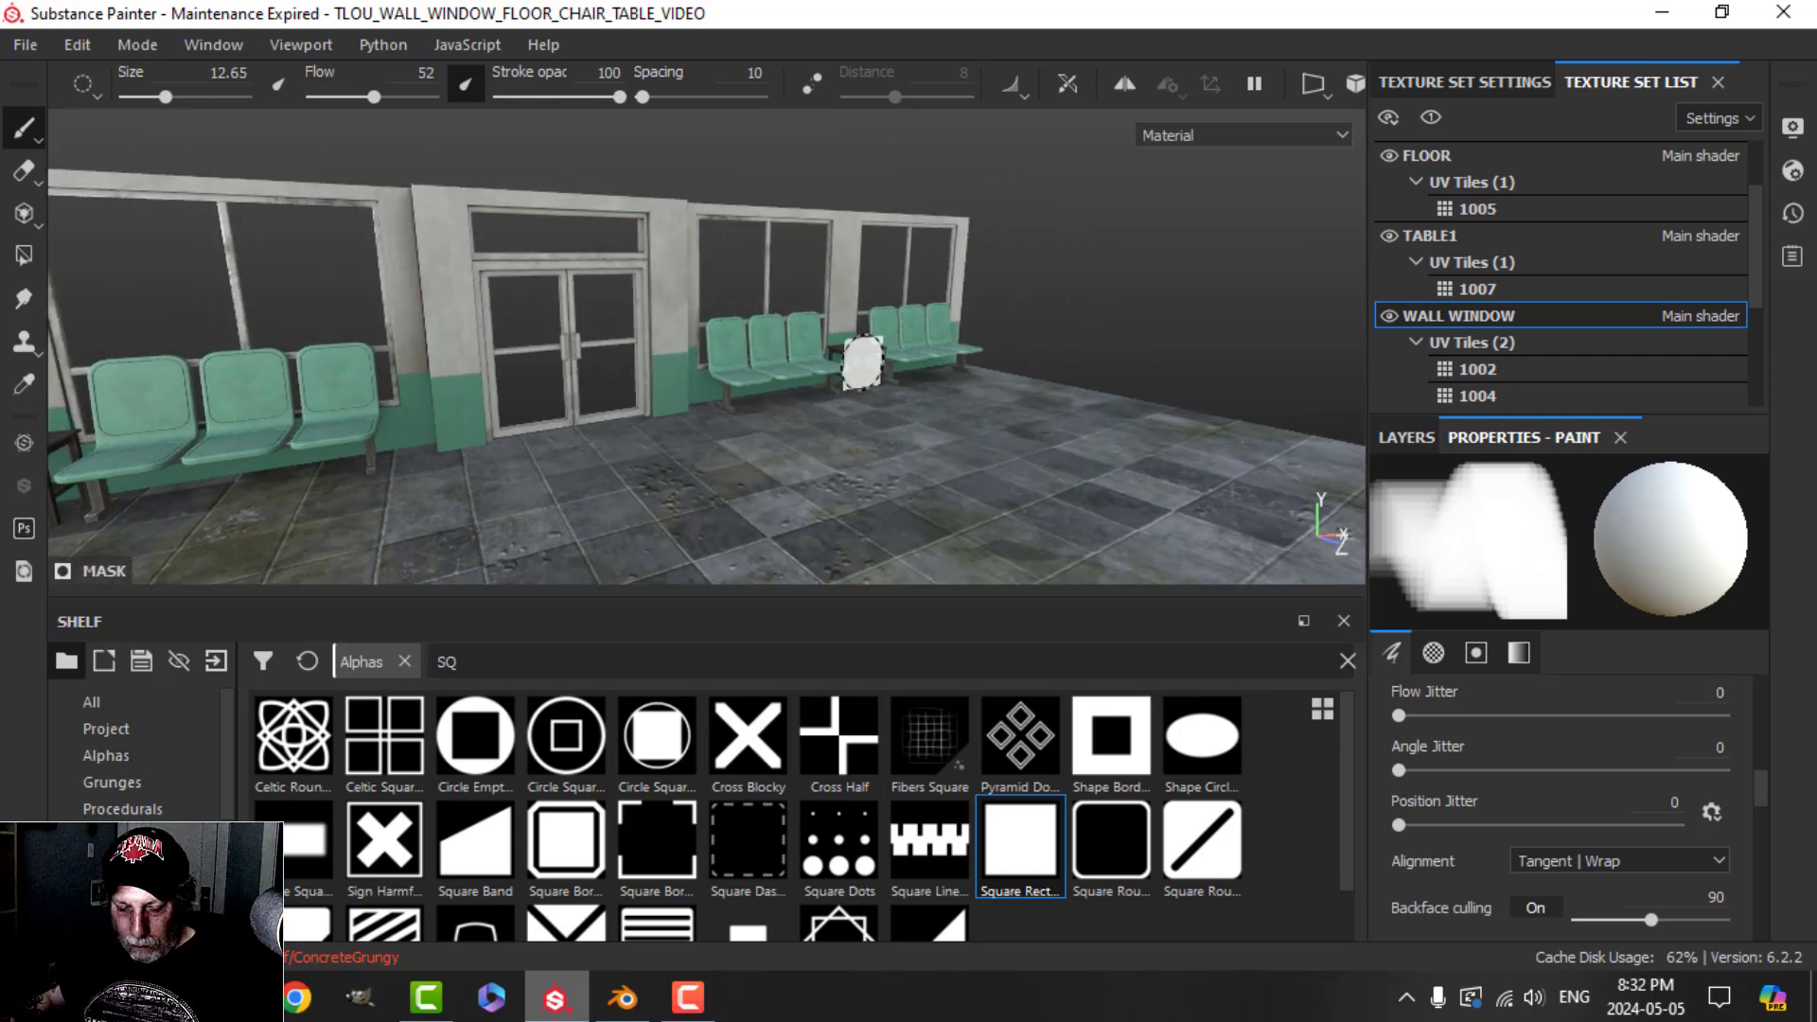
Step: Rename Fill layer 4 as PAINT LINE
{"action": "left_click", "coordinate": [1409, 436]}
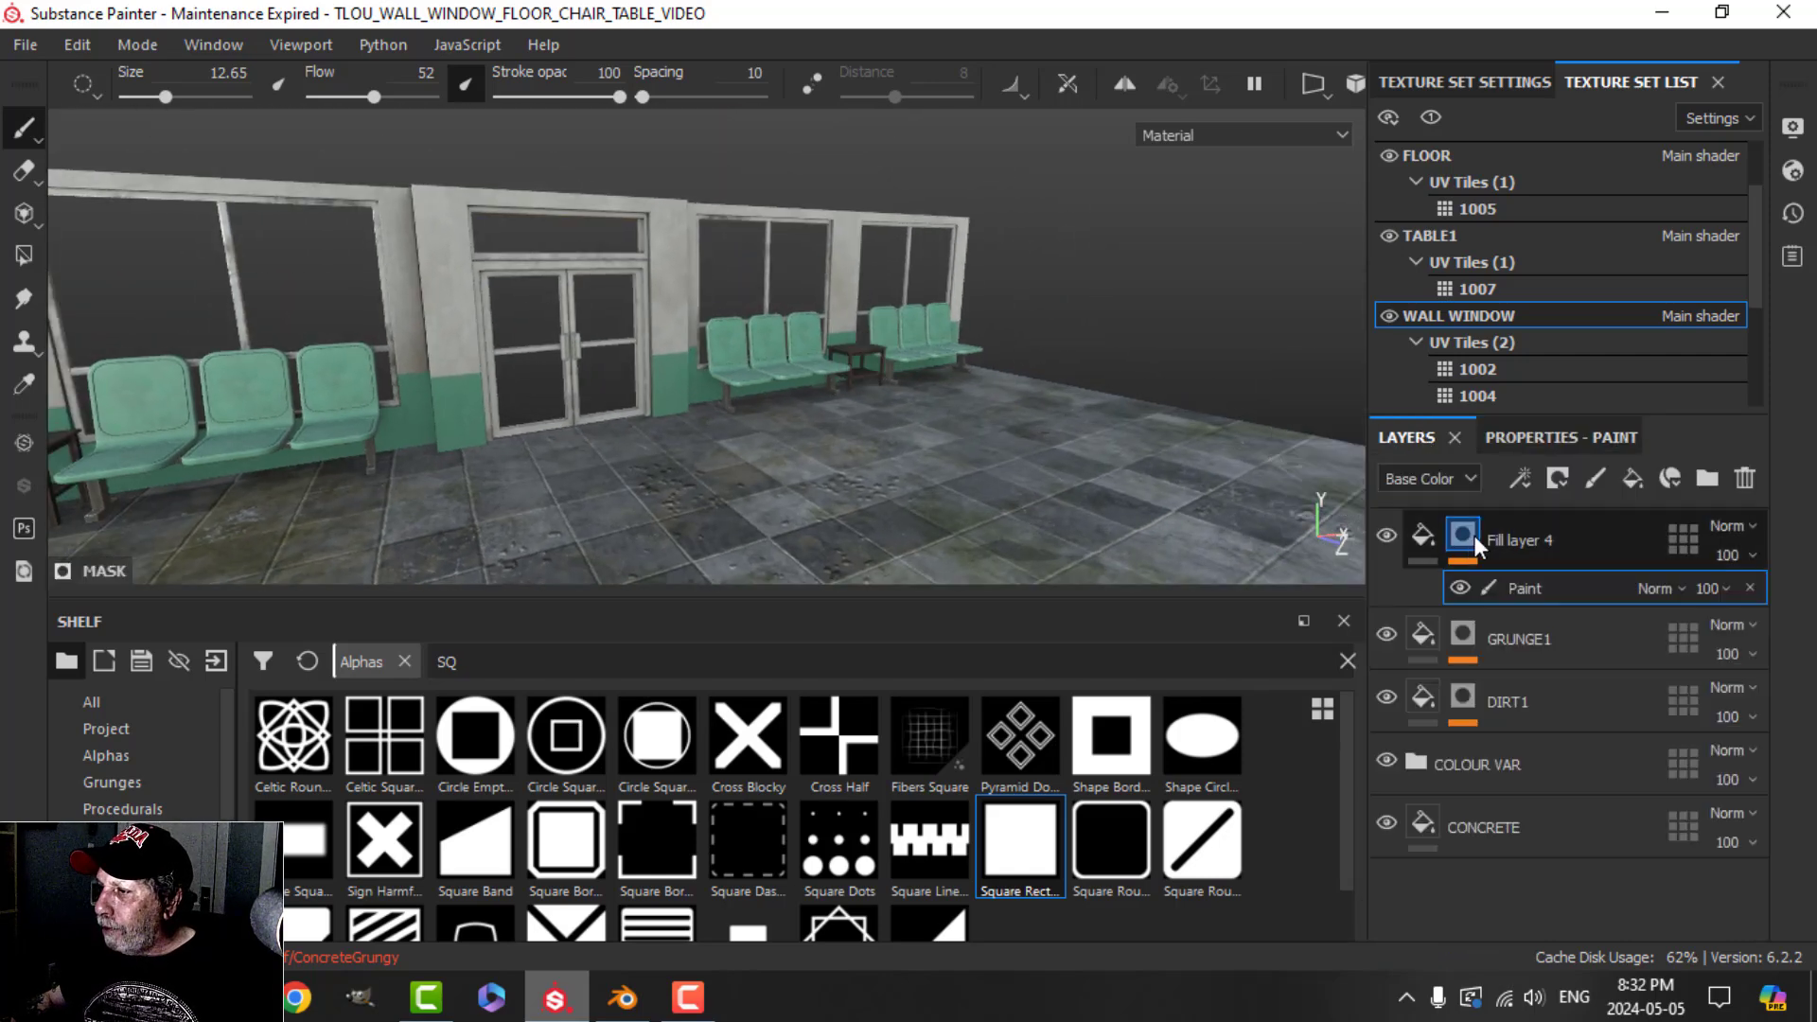
{"action": "double_click", "coordinate": [1507, 536]}
{"action": "type", "text": "PAINT LIN"}
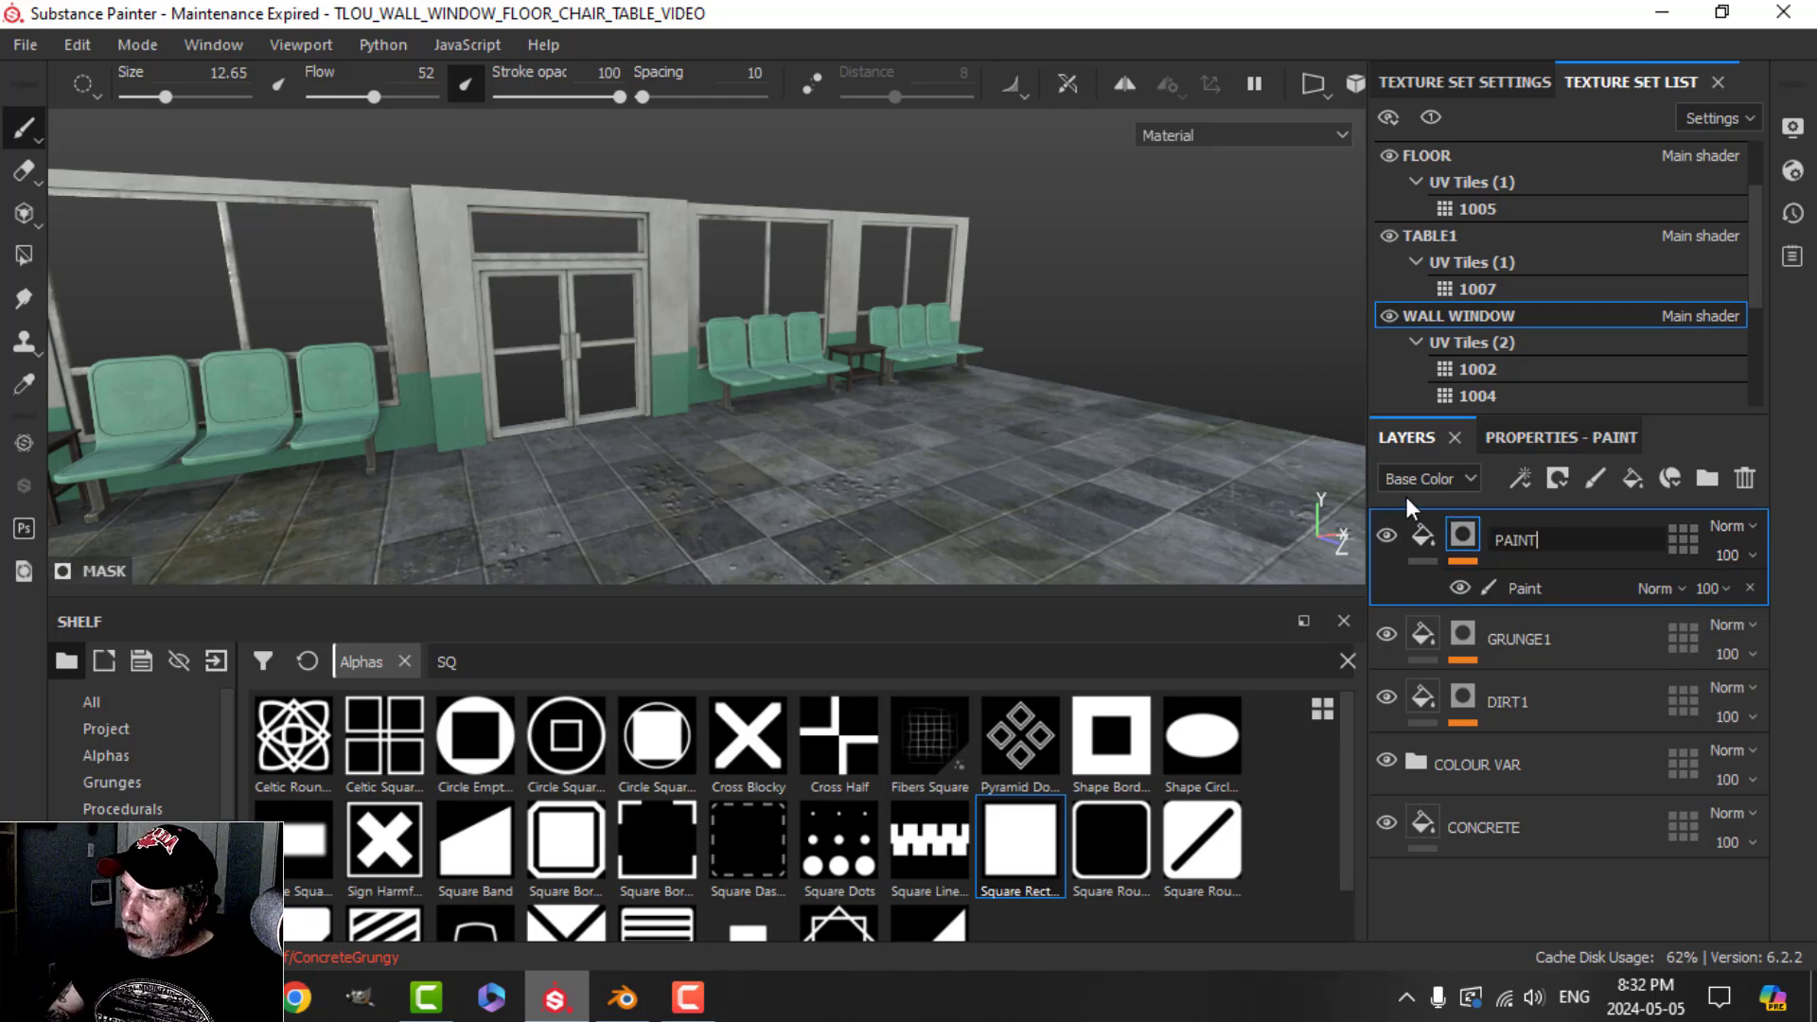
{"action": "type", "text": "E"}
{"action": "key", "text": "Return"}
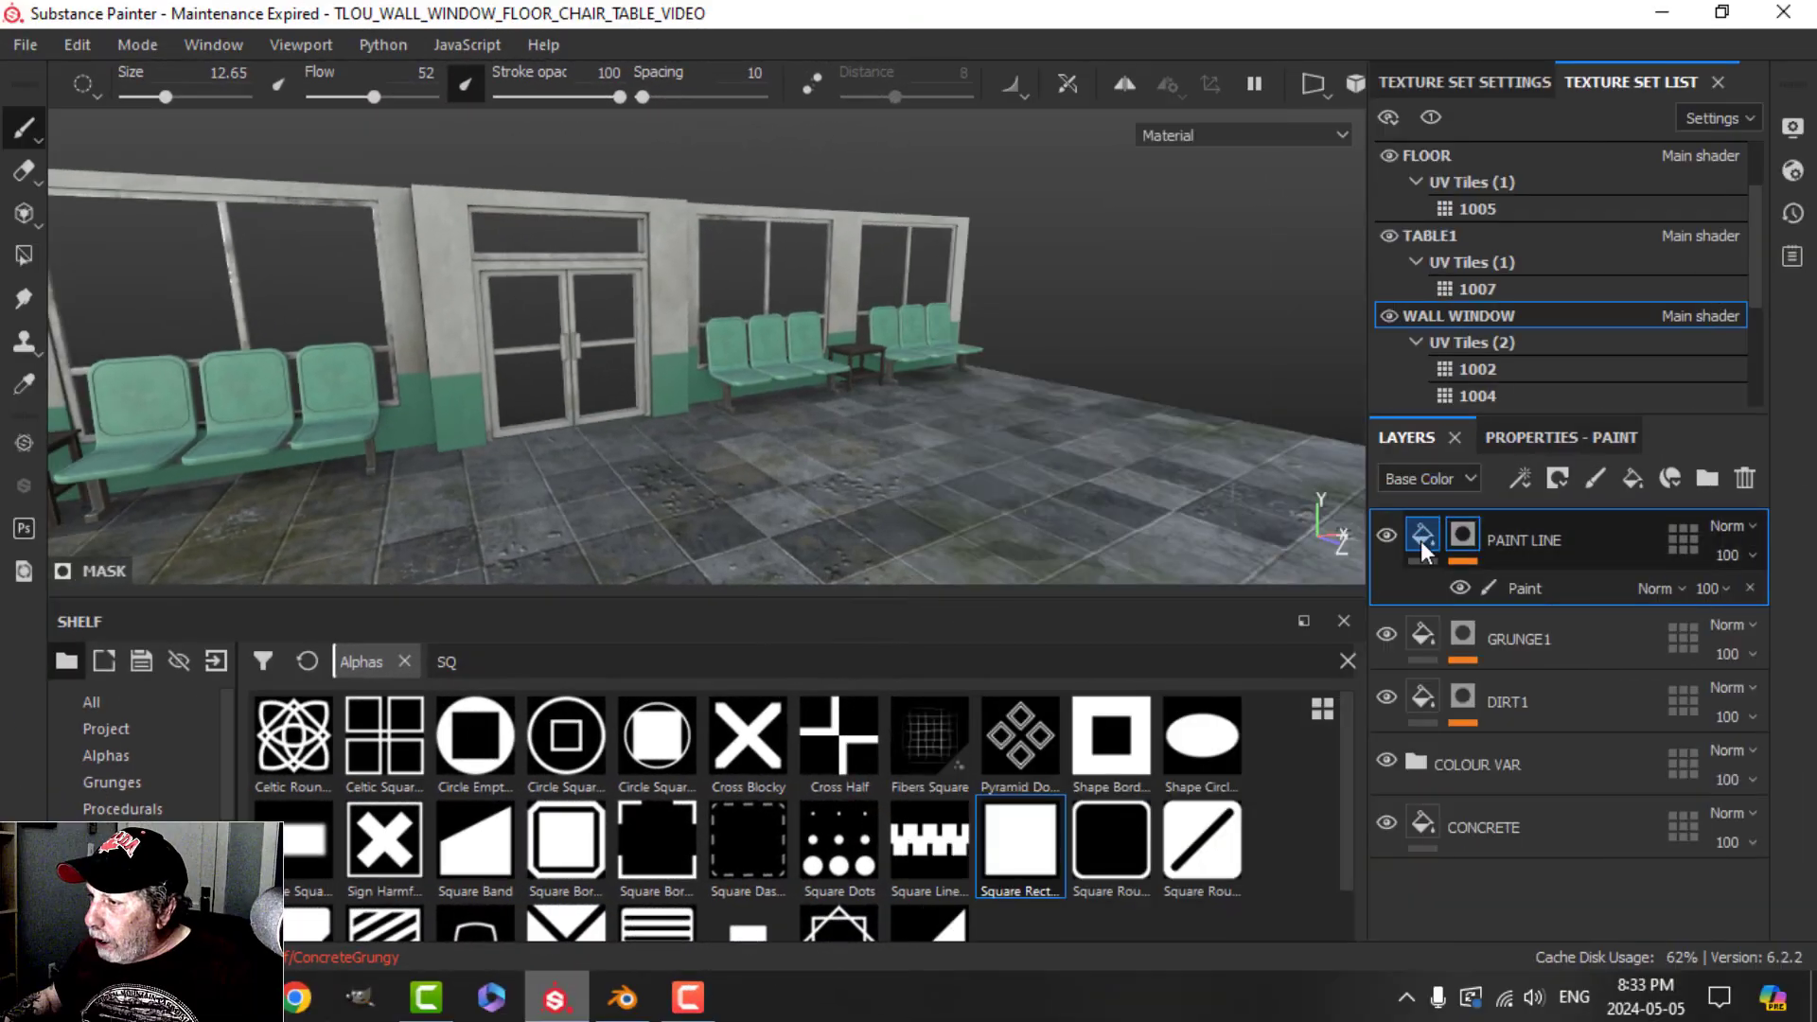
Step: Add a fill layer named DIRT2 above PAINT LINE and keep only its color and roughness channels active
{"action": "left_click", "coordinate": [1421, 536]}
{"action": "middle_click_drag", "start_coordinate": [734, 406], "coordinate": [791, 385], "text": "alt"}
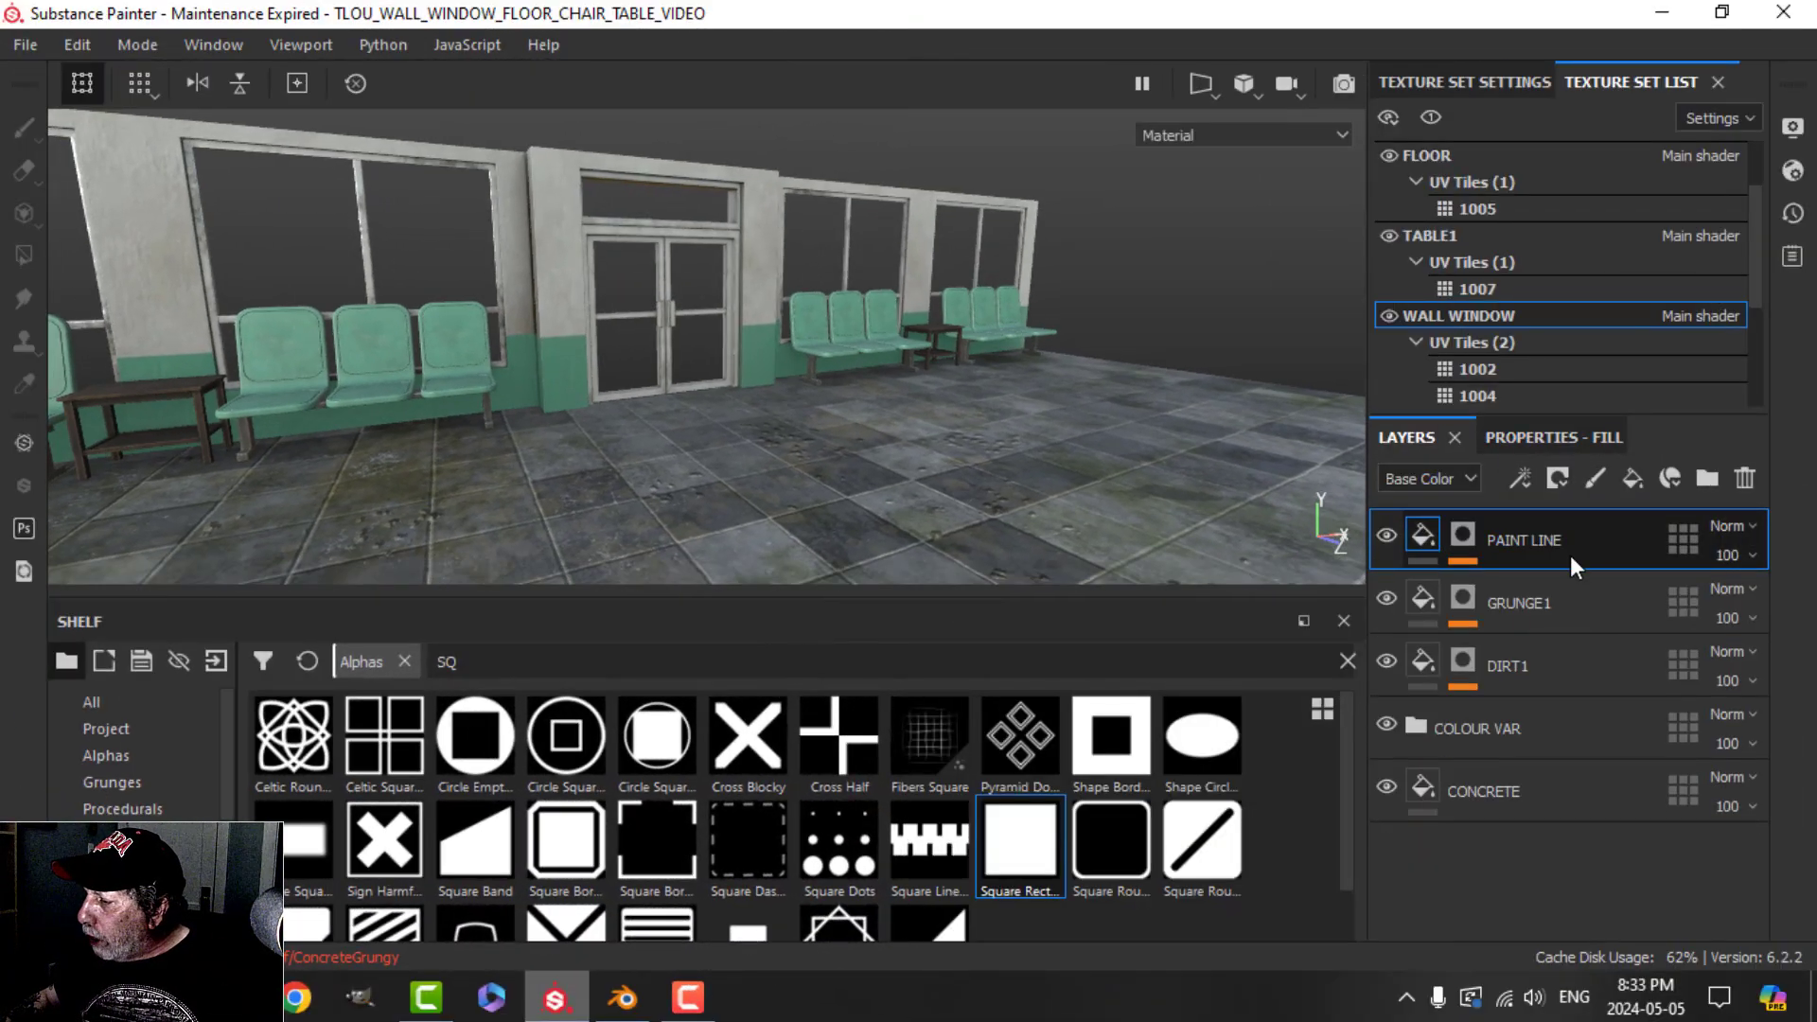
{"action": "left_click", "coordinate": [1633, 479]}
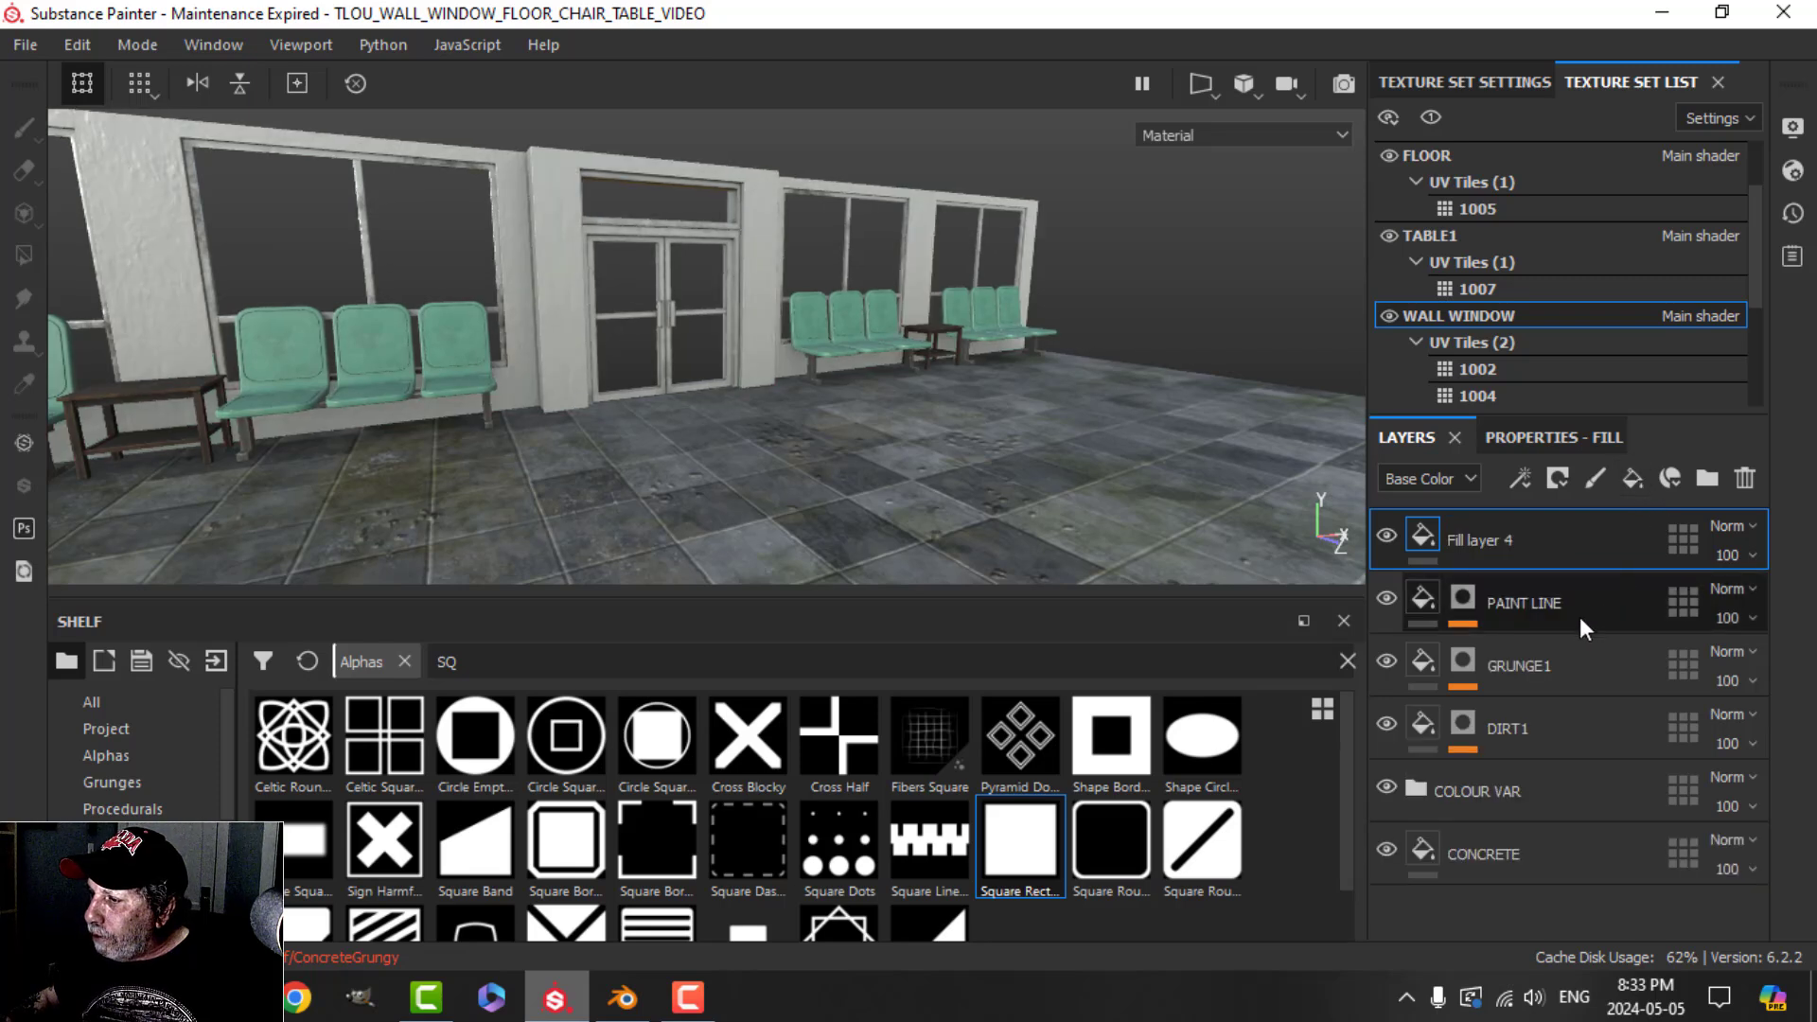
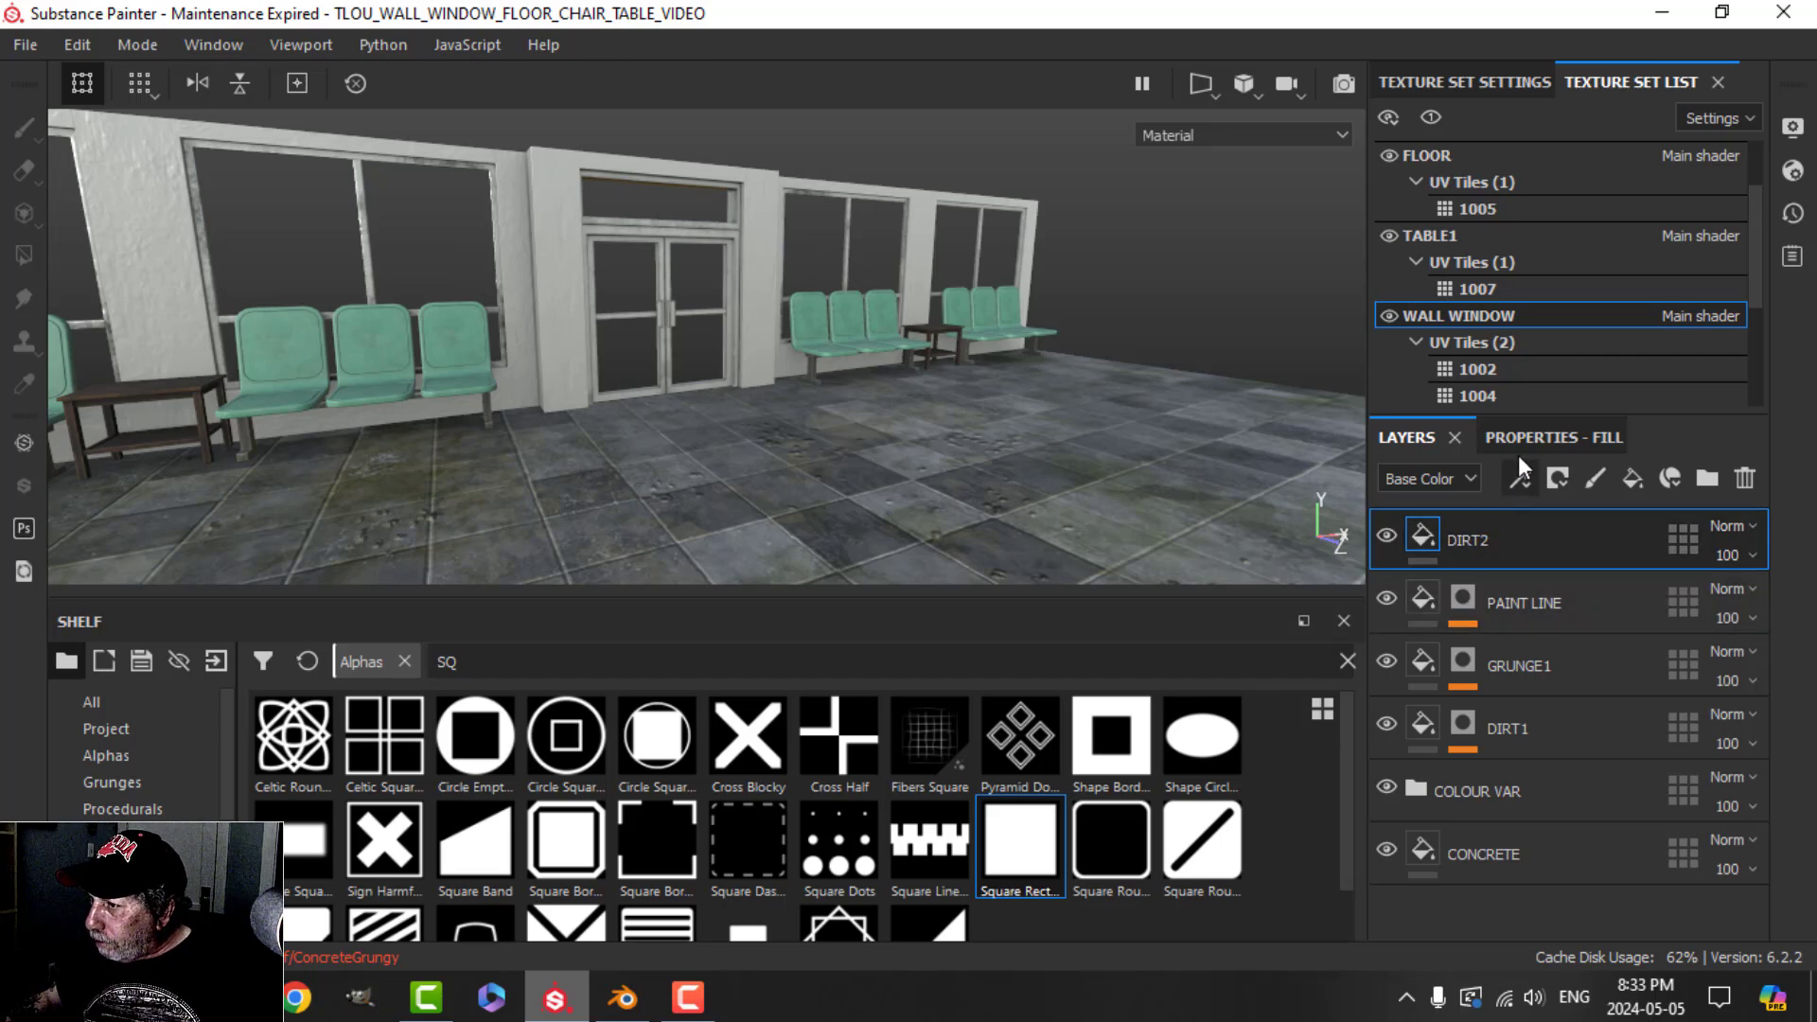
{"action": "left_click", "coordinate": [1552, 437]}
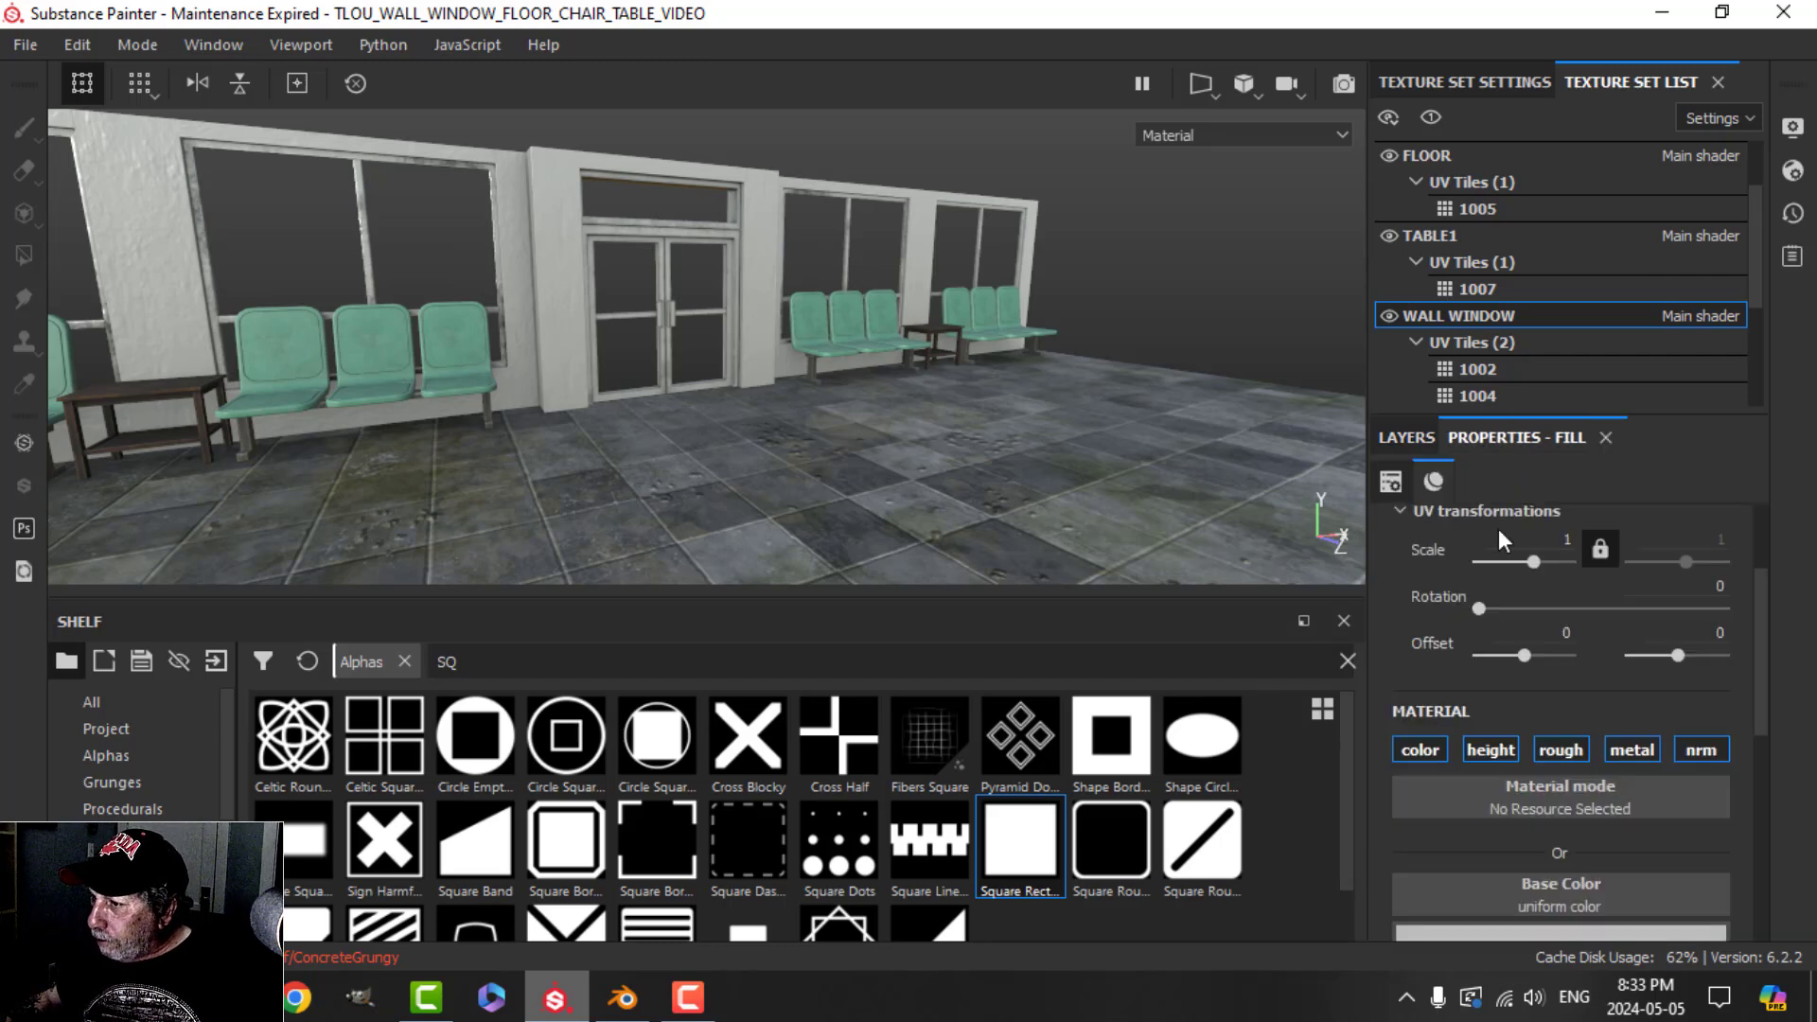
{"action": "left_click", "coordinate": [1412, 752], "text": "alt"}
{"action": "left_click", "coordinate": [1563, 747]}
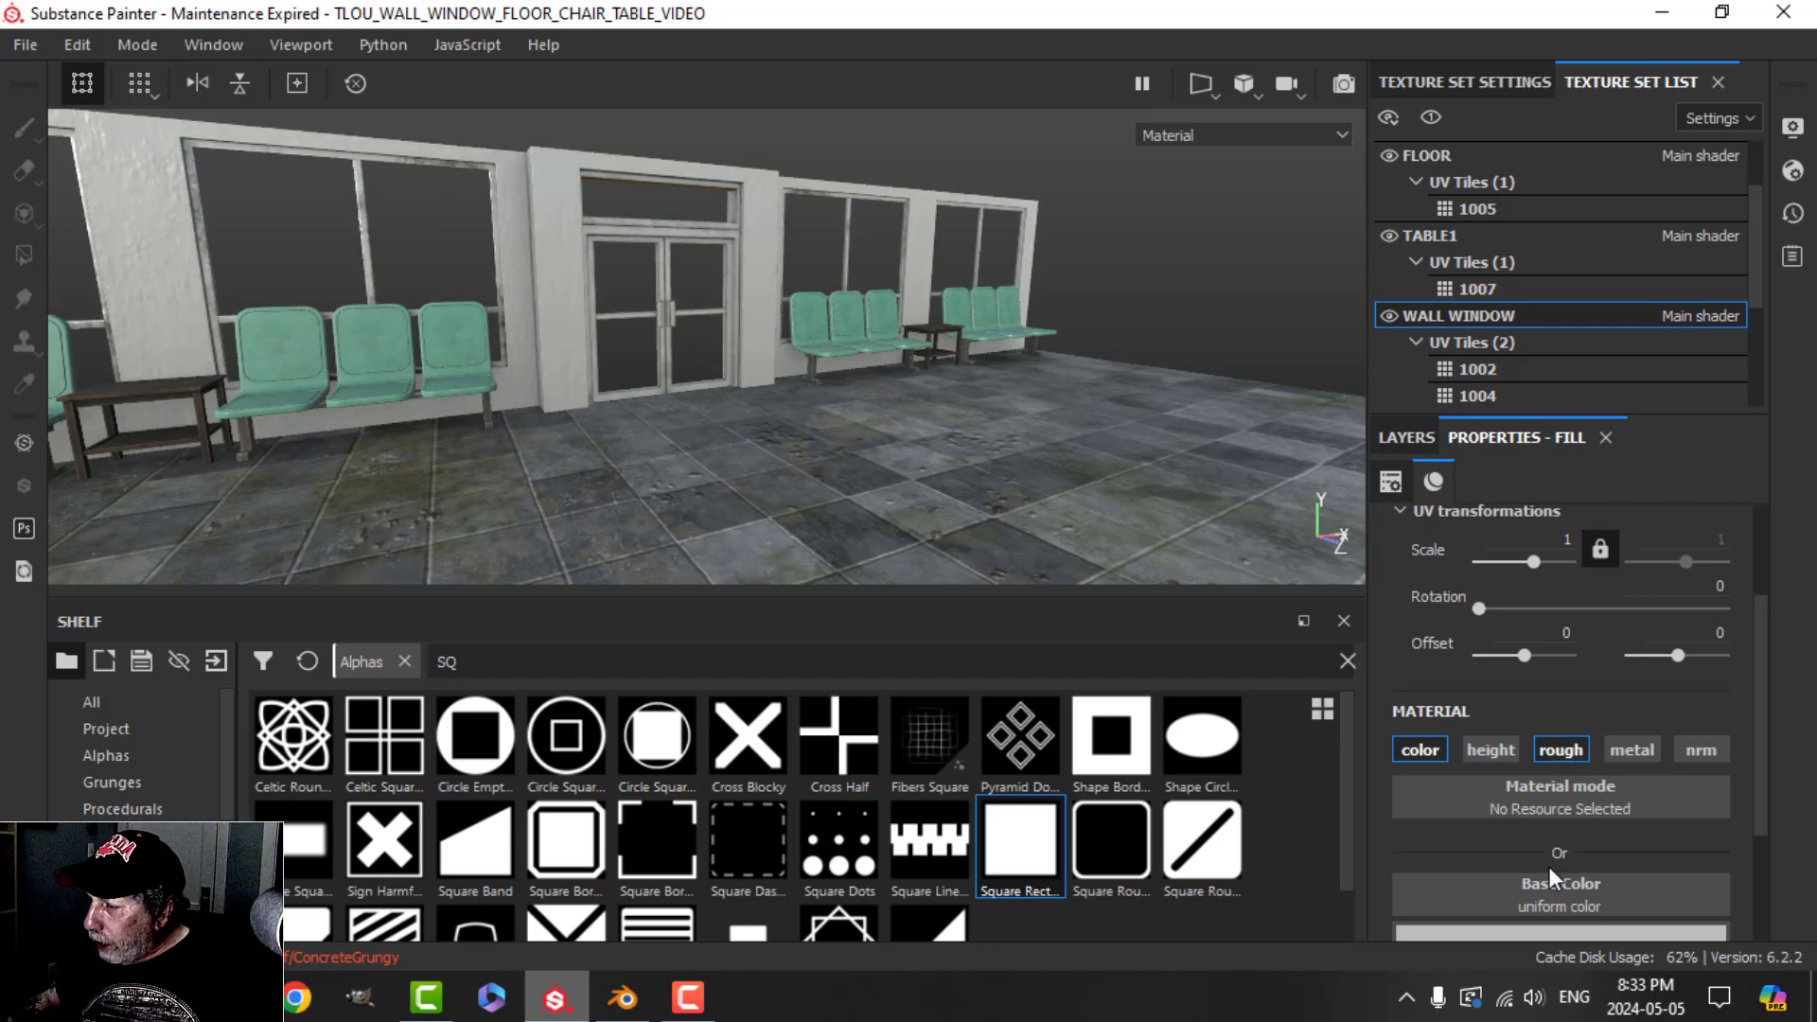
Step: Set DIRT2's base color to a dark olive yellow with R 0.222, G 0.190 and B 0.034
{"action": "left_click", "coordinate": [1548, 932]}
{"action": "left_click", "coordinate": [1762, 629]}
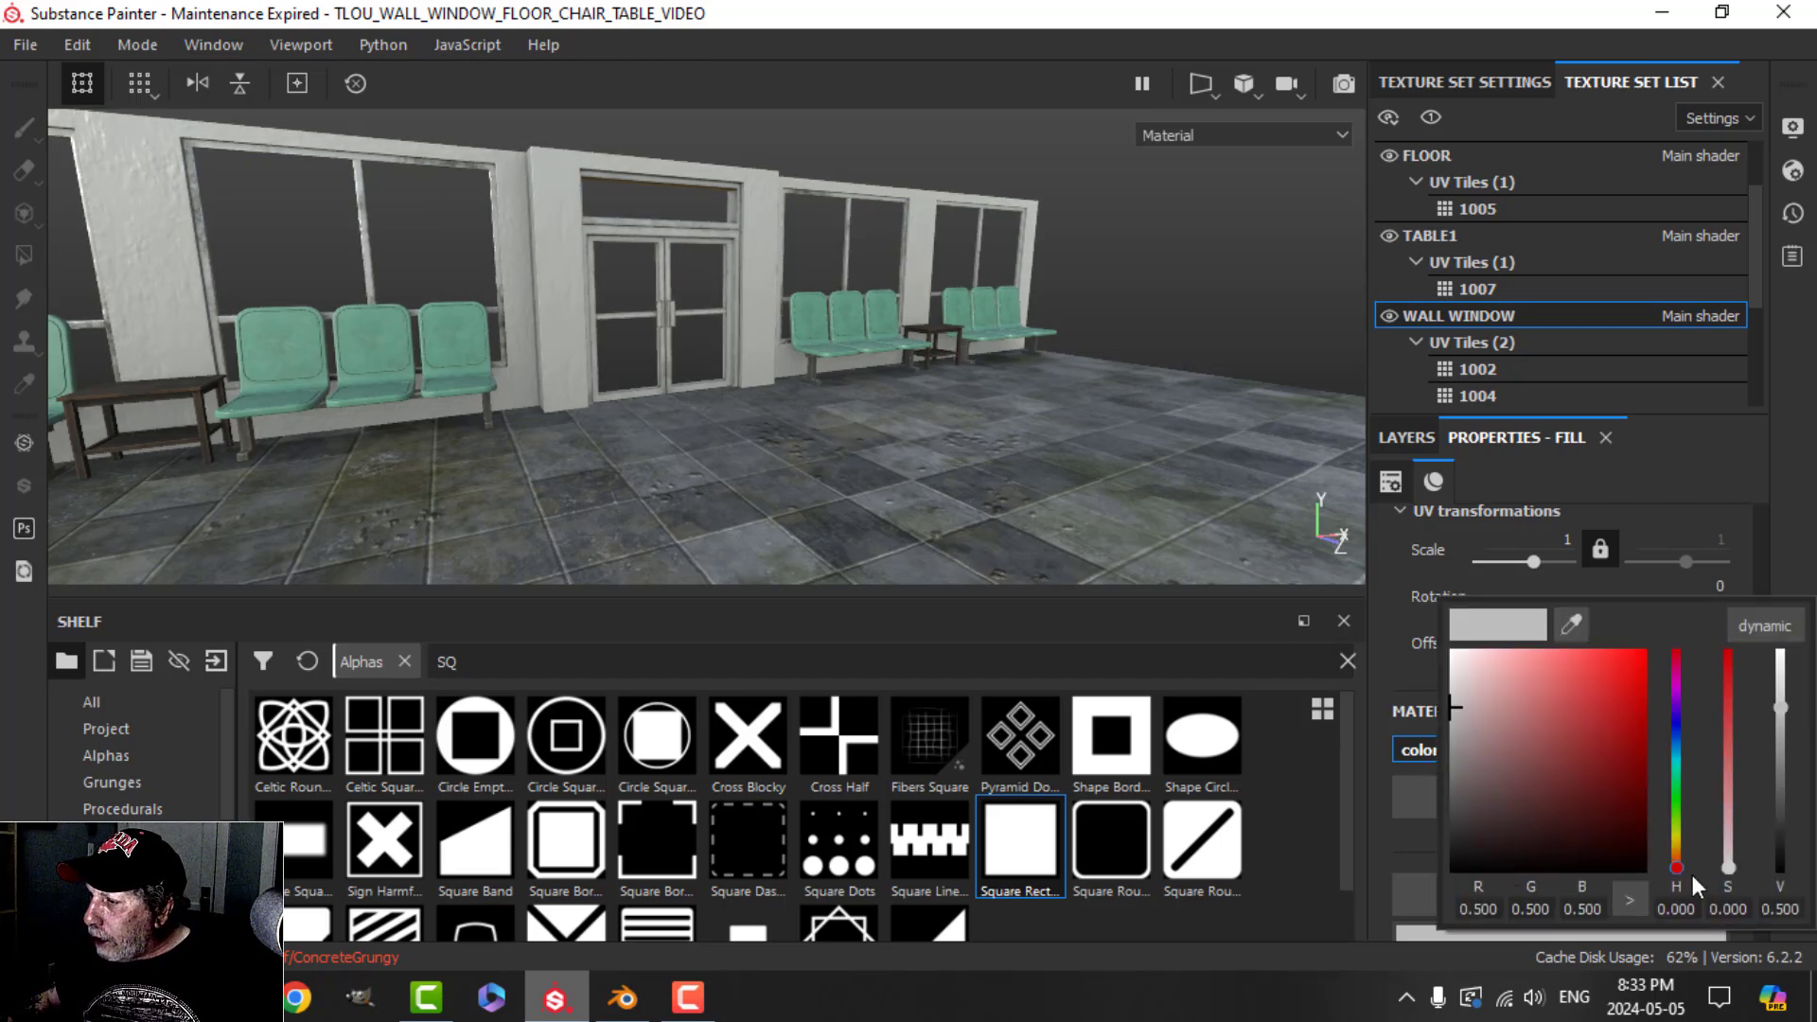
{"action": "left_click_drag", "start_coordinate": [1670, 864], "coordinate": [1672, 842]}
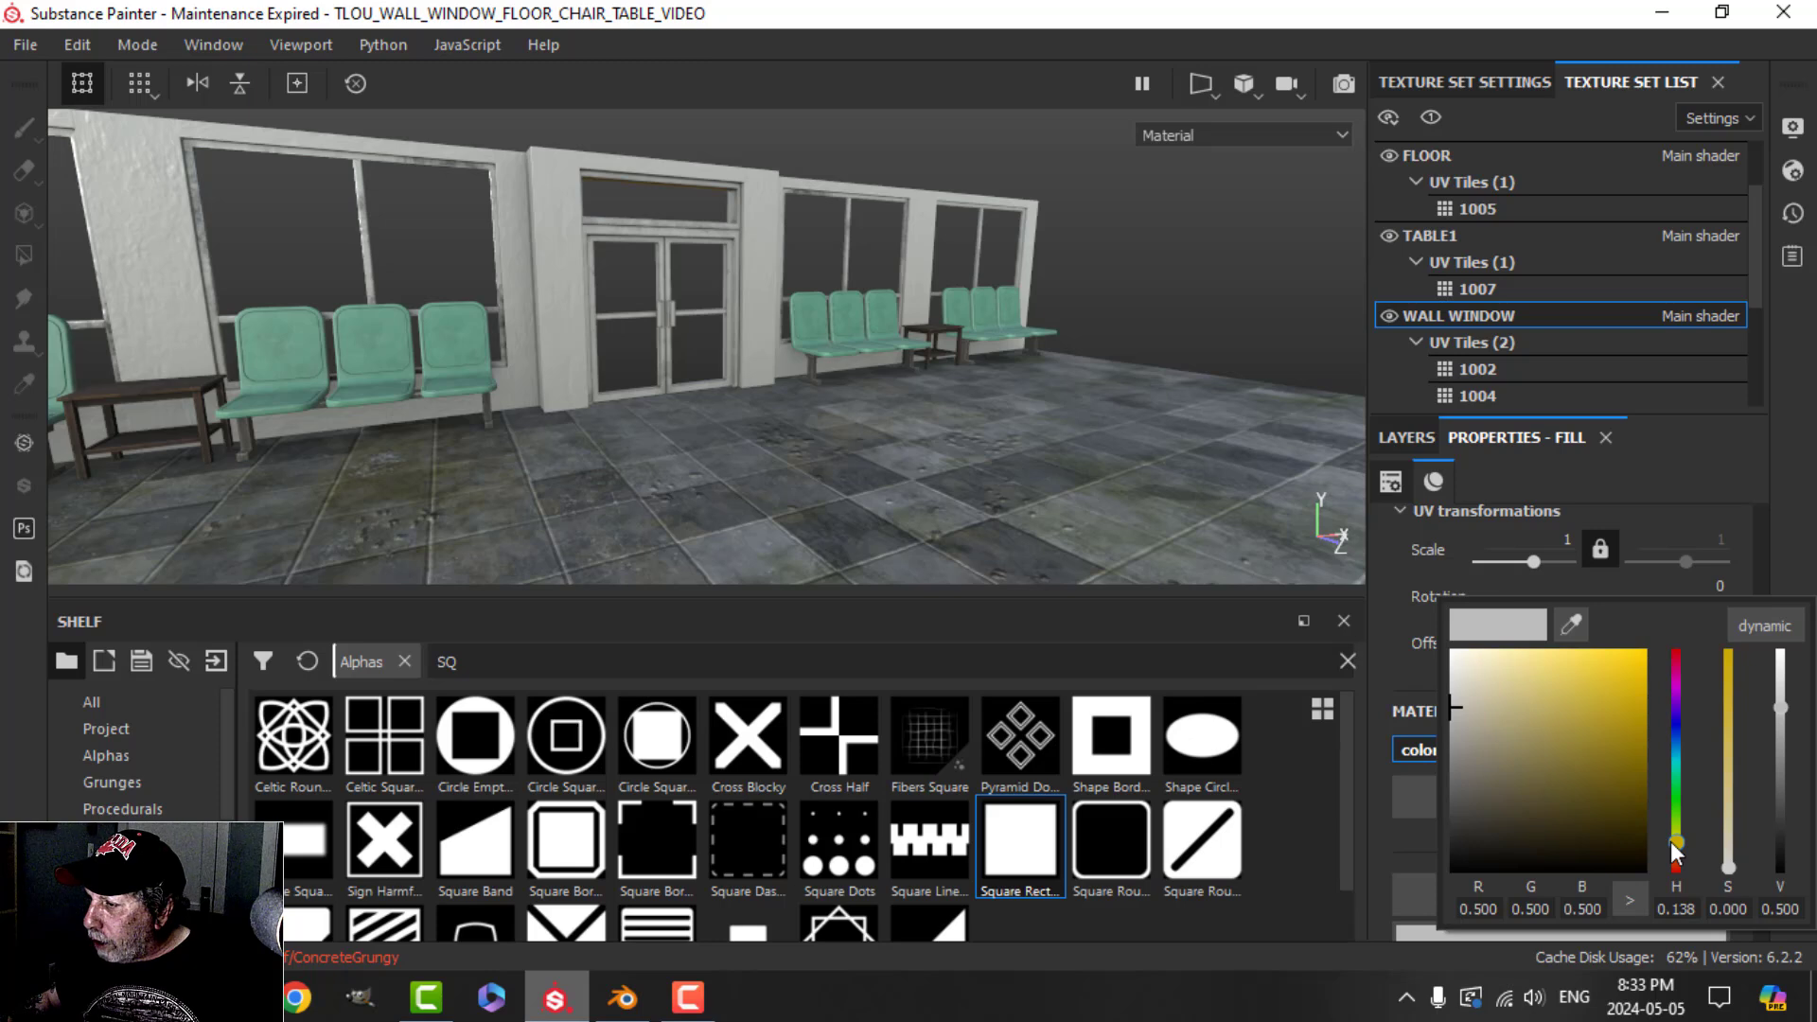
{"action": "left_click_drag", "start_coordinate": [1549, 759], "coordinate": [1563, 758]}
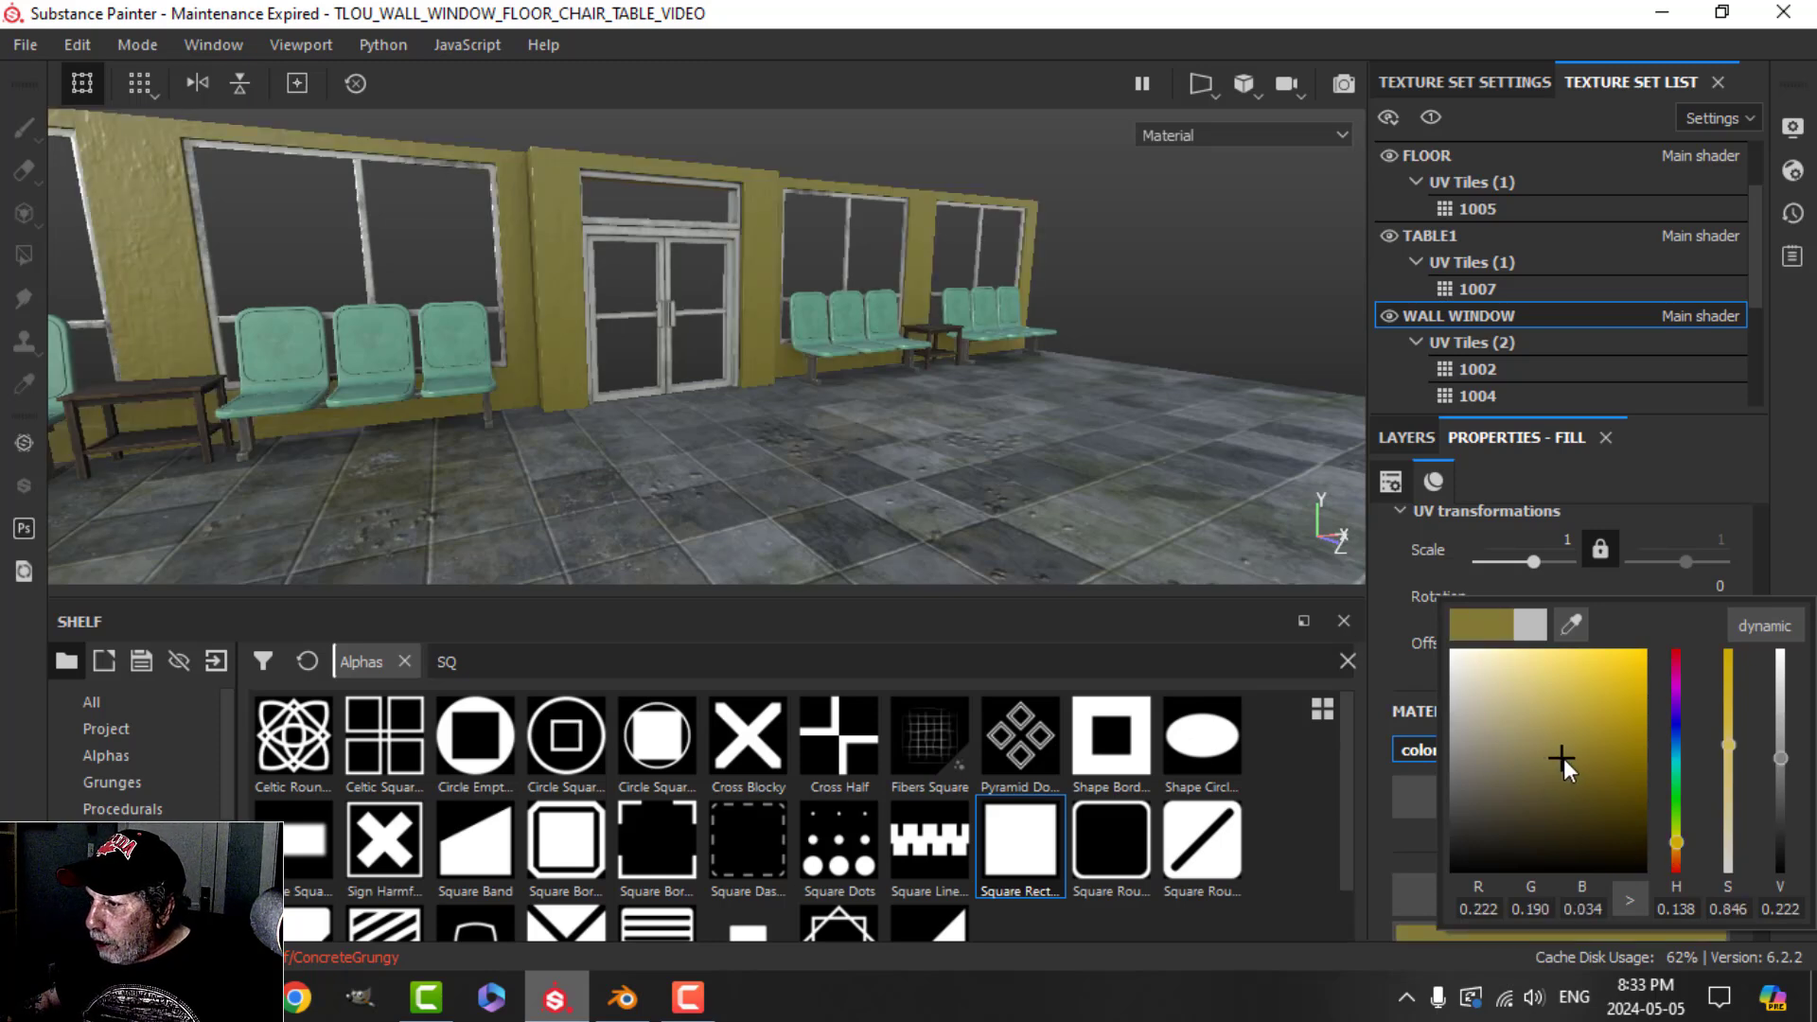
{"action": "left_click", "coordinate": [1797, 537]}
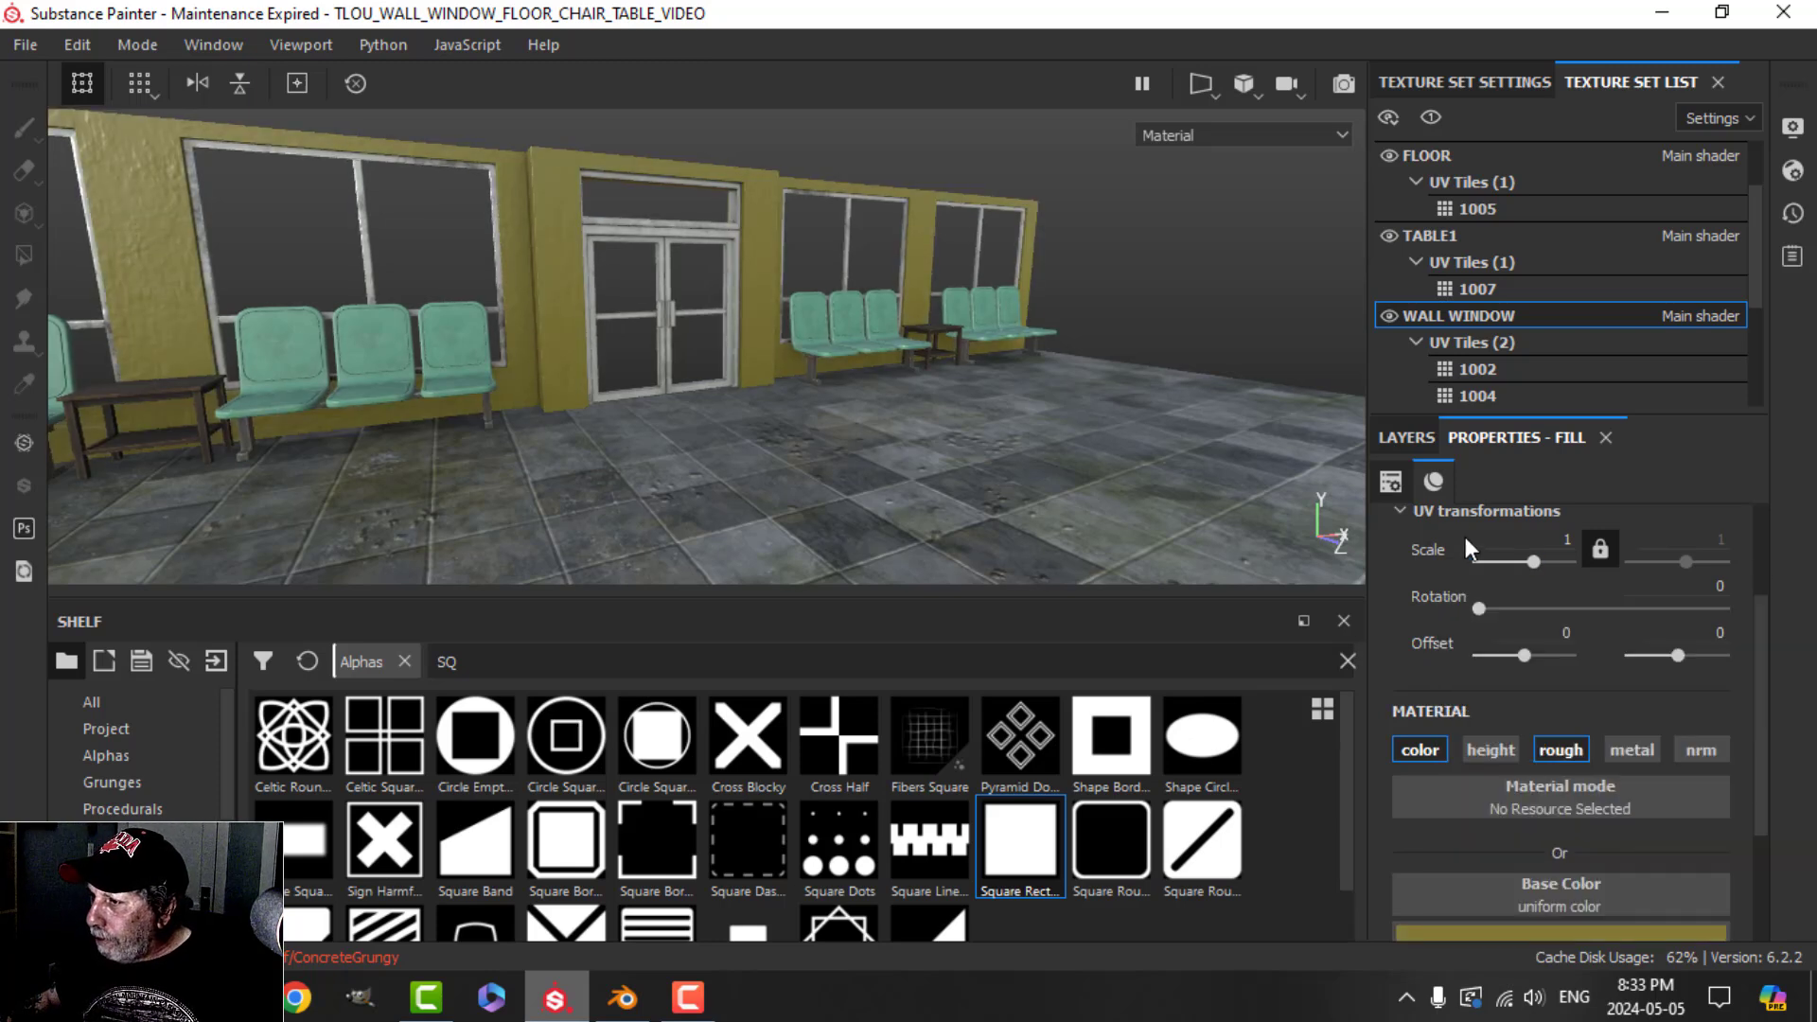
Step: Set the roughness of the DIRT2 fill layer to 0.68
{"action": "left_click", "coordinate": [1420, 439]}
{"action": "left_click", "coordinate": [1514, 439]}
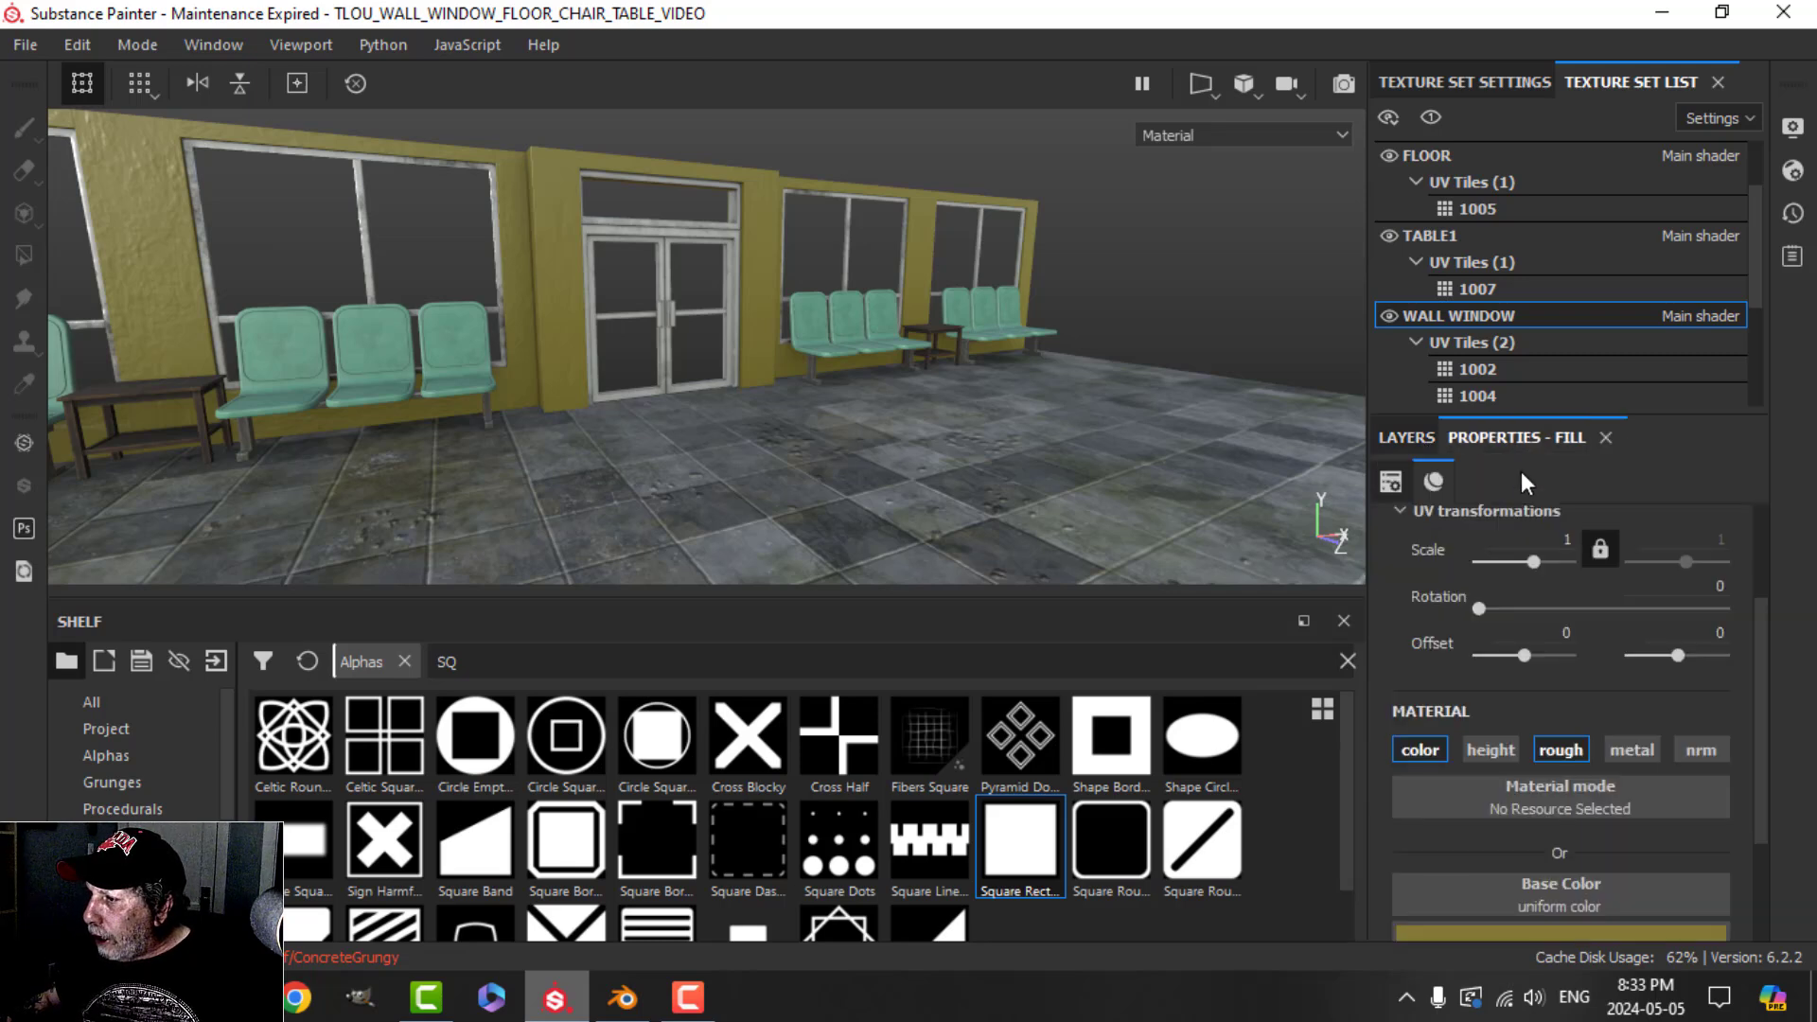
{"action": "left_click", "coordinate": [1537, 750]}
{"action": "scroll", "coordinate": [1598, 906], "scroll_direction": "down", "scroll_amount": 2}
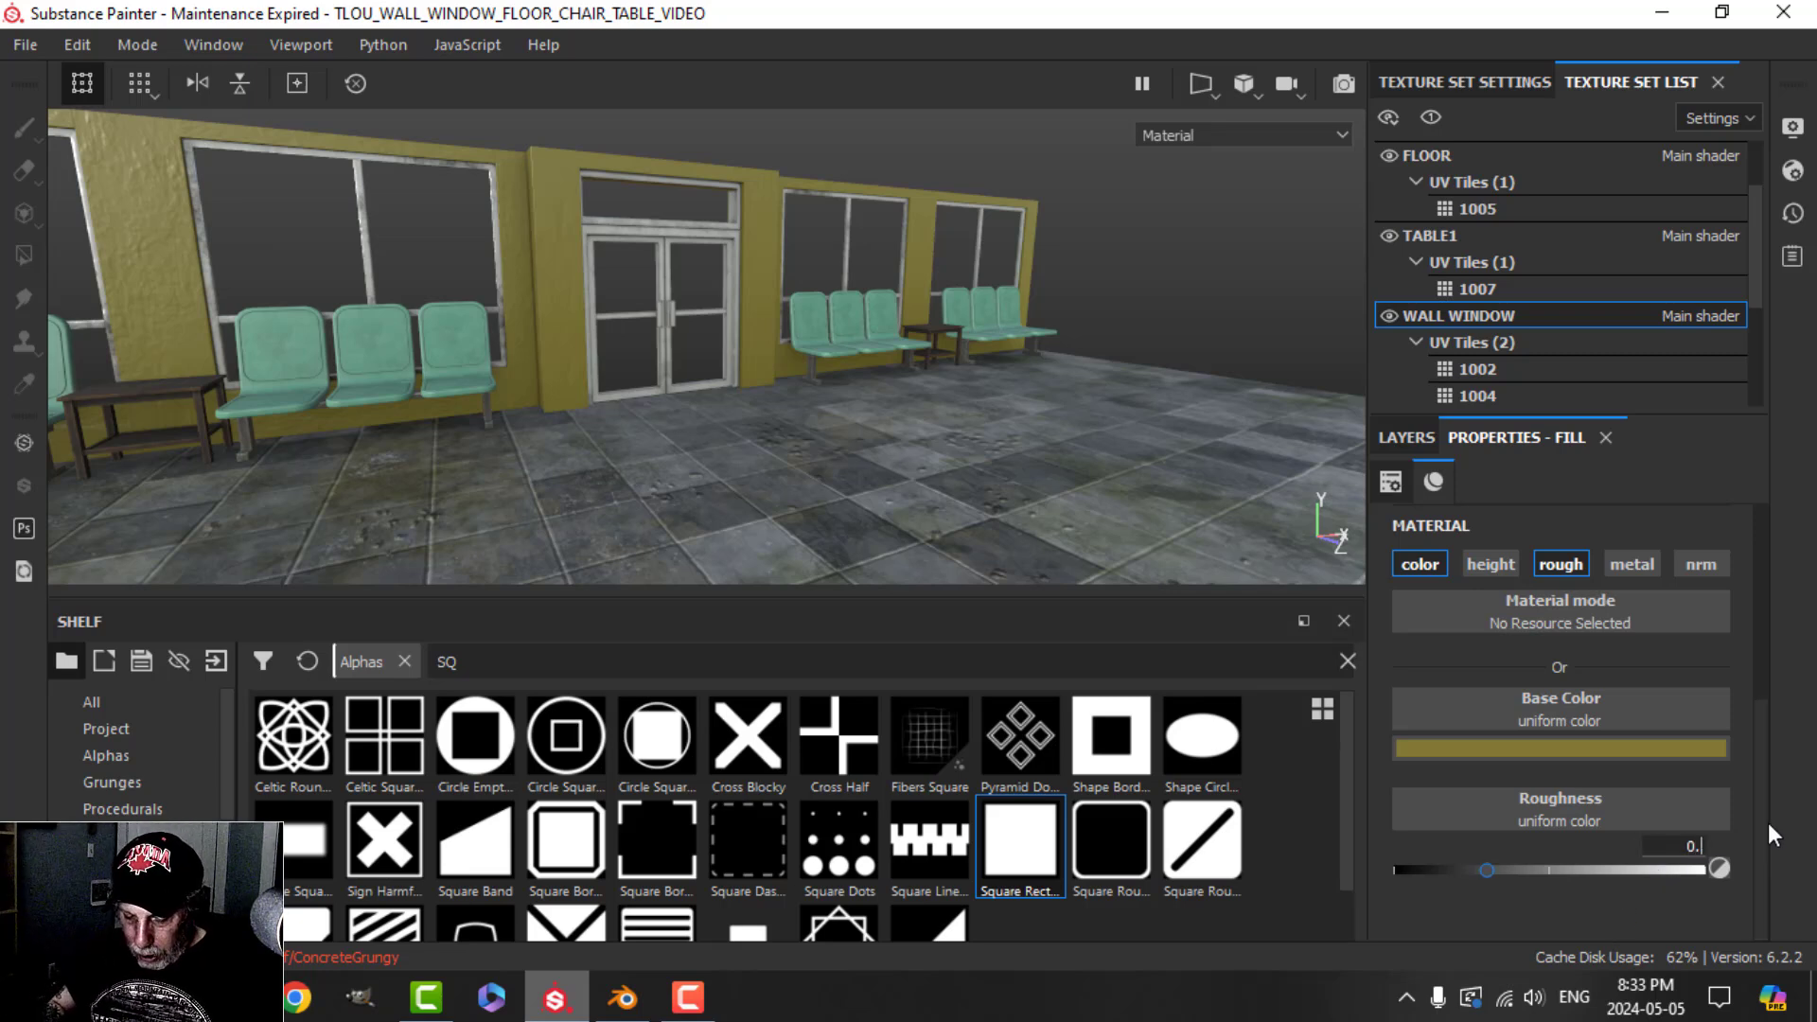
{"action": "type", "text": ".68"}
{"action": "key", "text": "Return"}
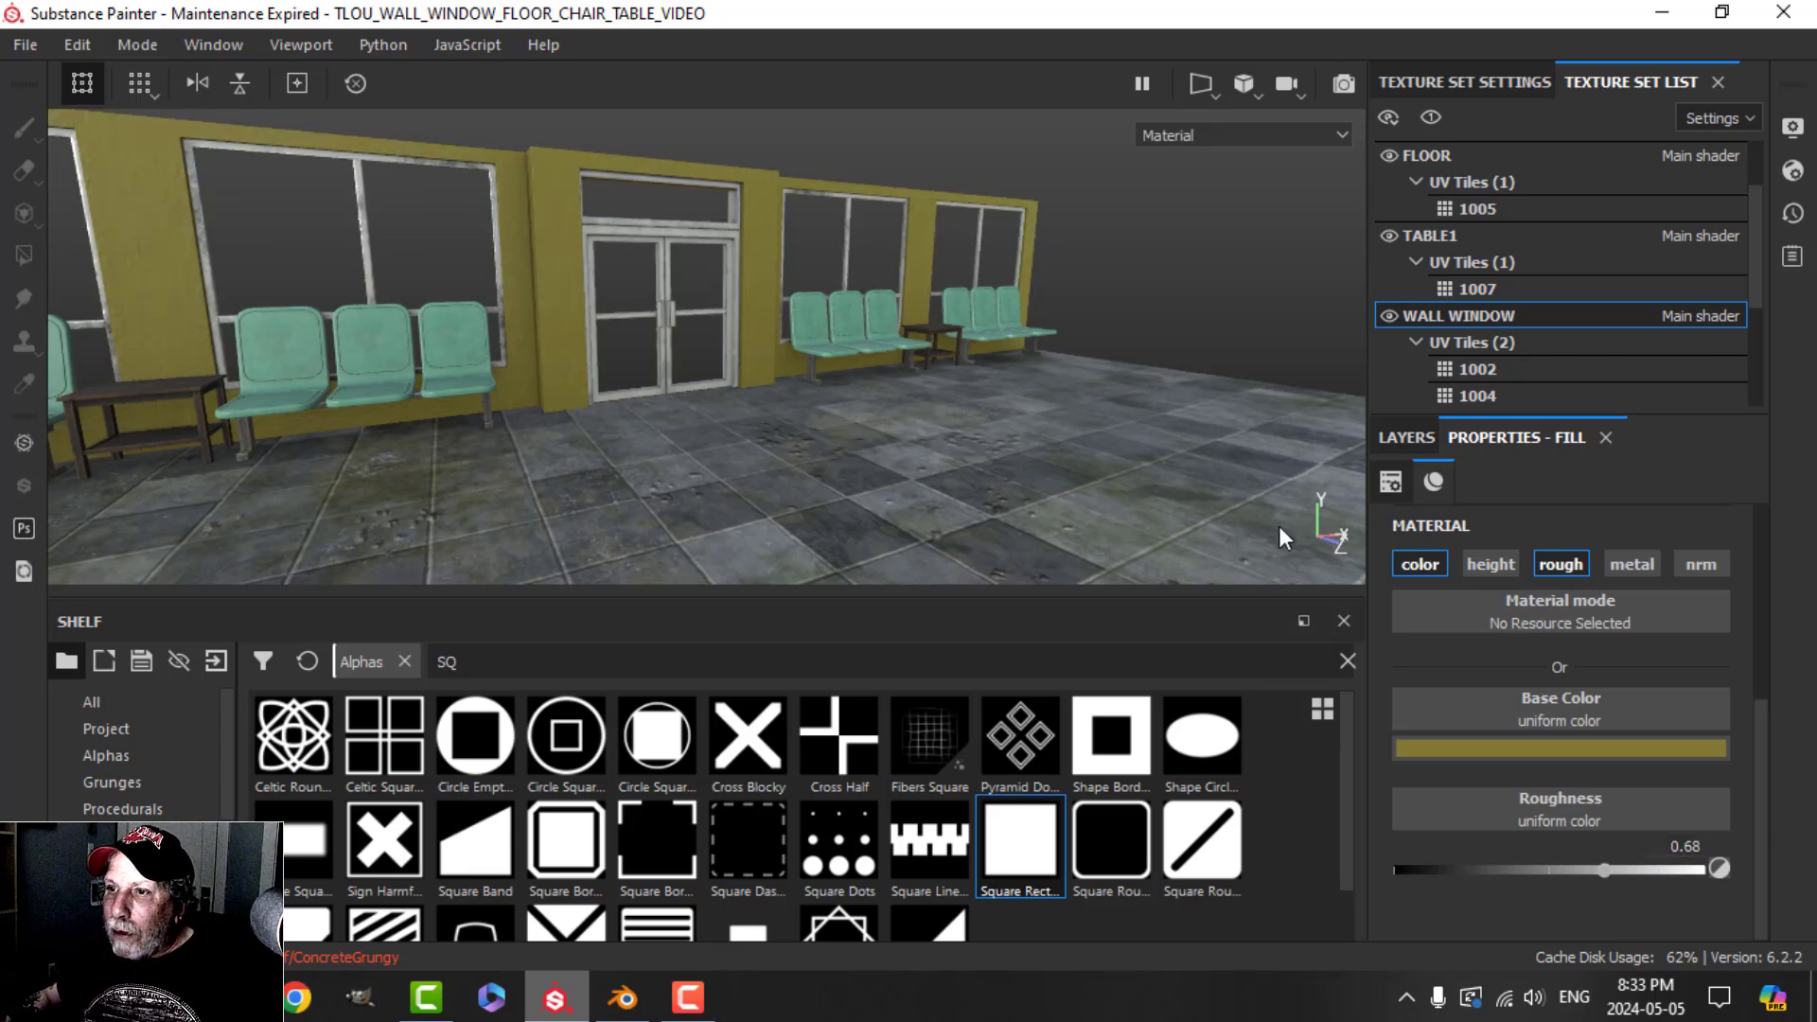
Step: Add a black mask to the DIRT2 layer and open the choice of effects for that mask
{"action": "left_click", "coordinate": [1416, 440]}
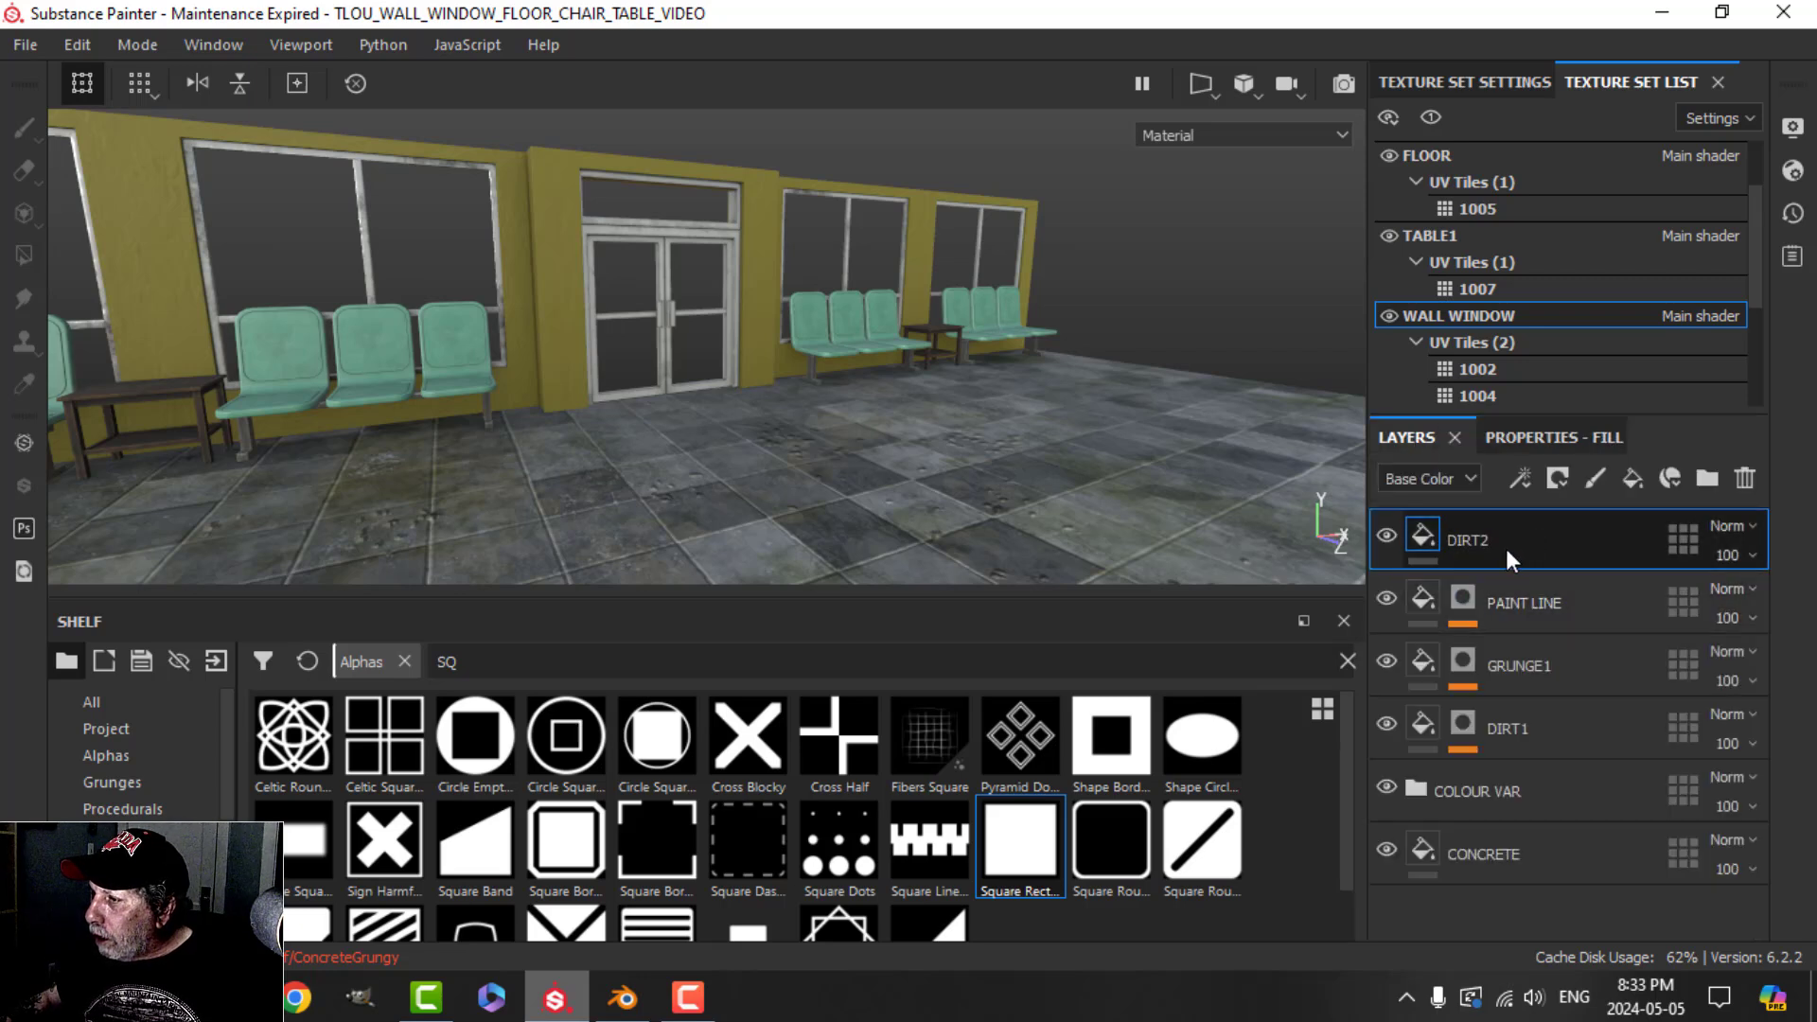
{"action": "left_click", "coordinate": [1592, 479]}
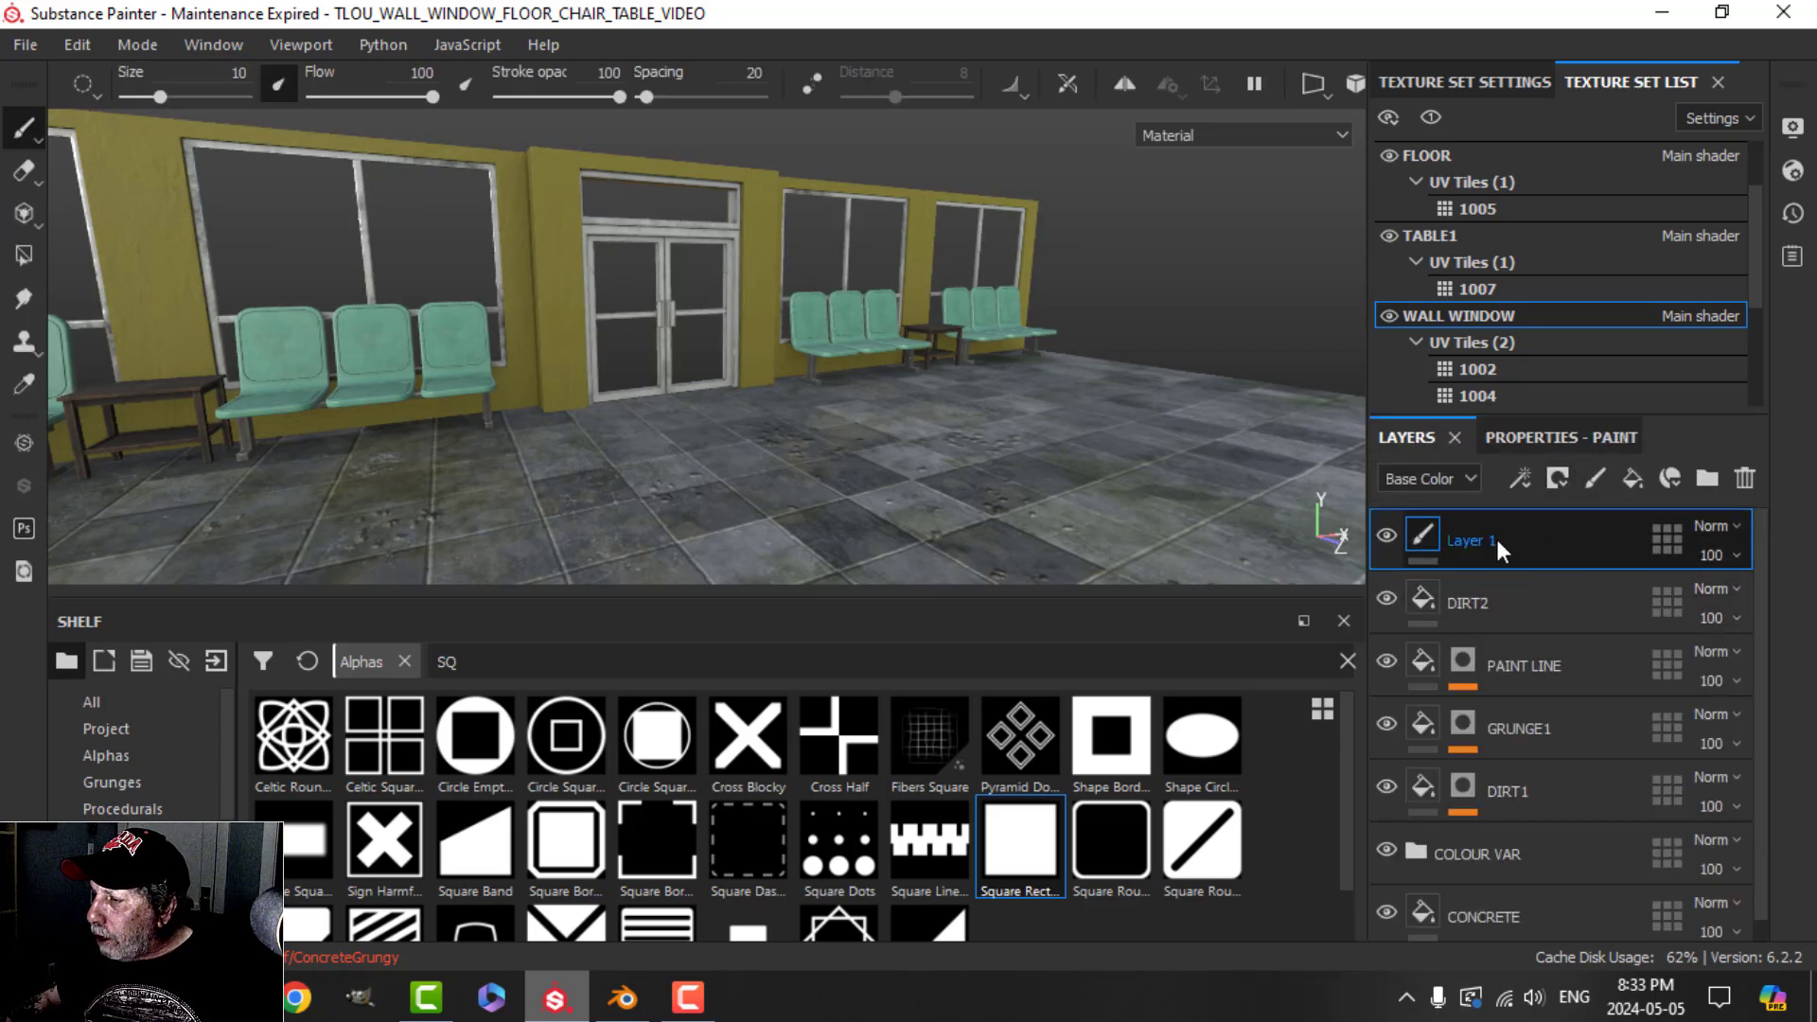
{"action": "left_click", "coordinate": [1745, 478]}
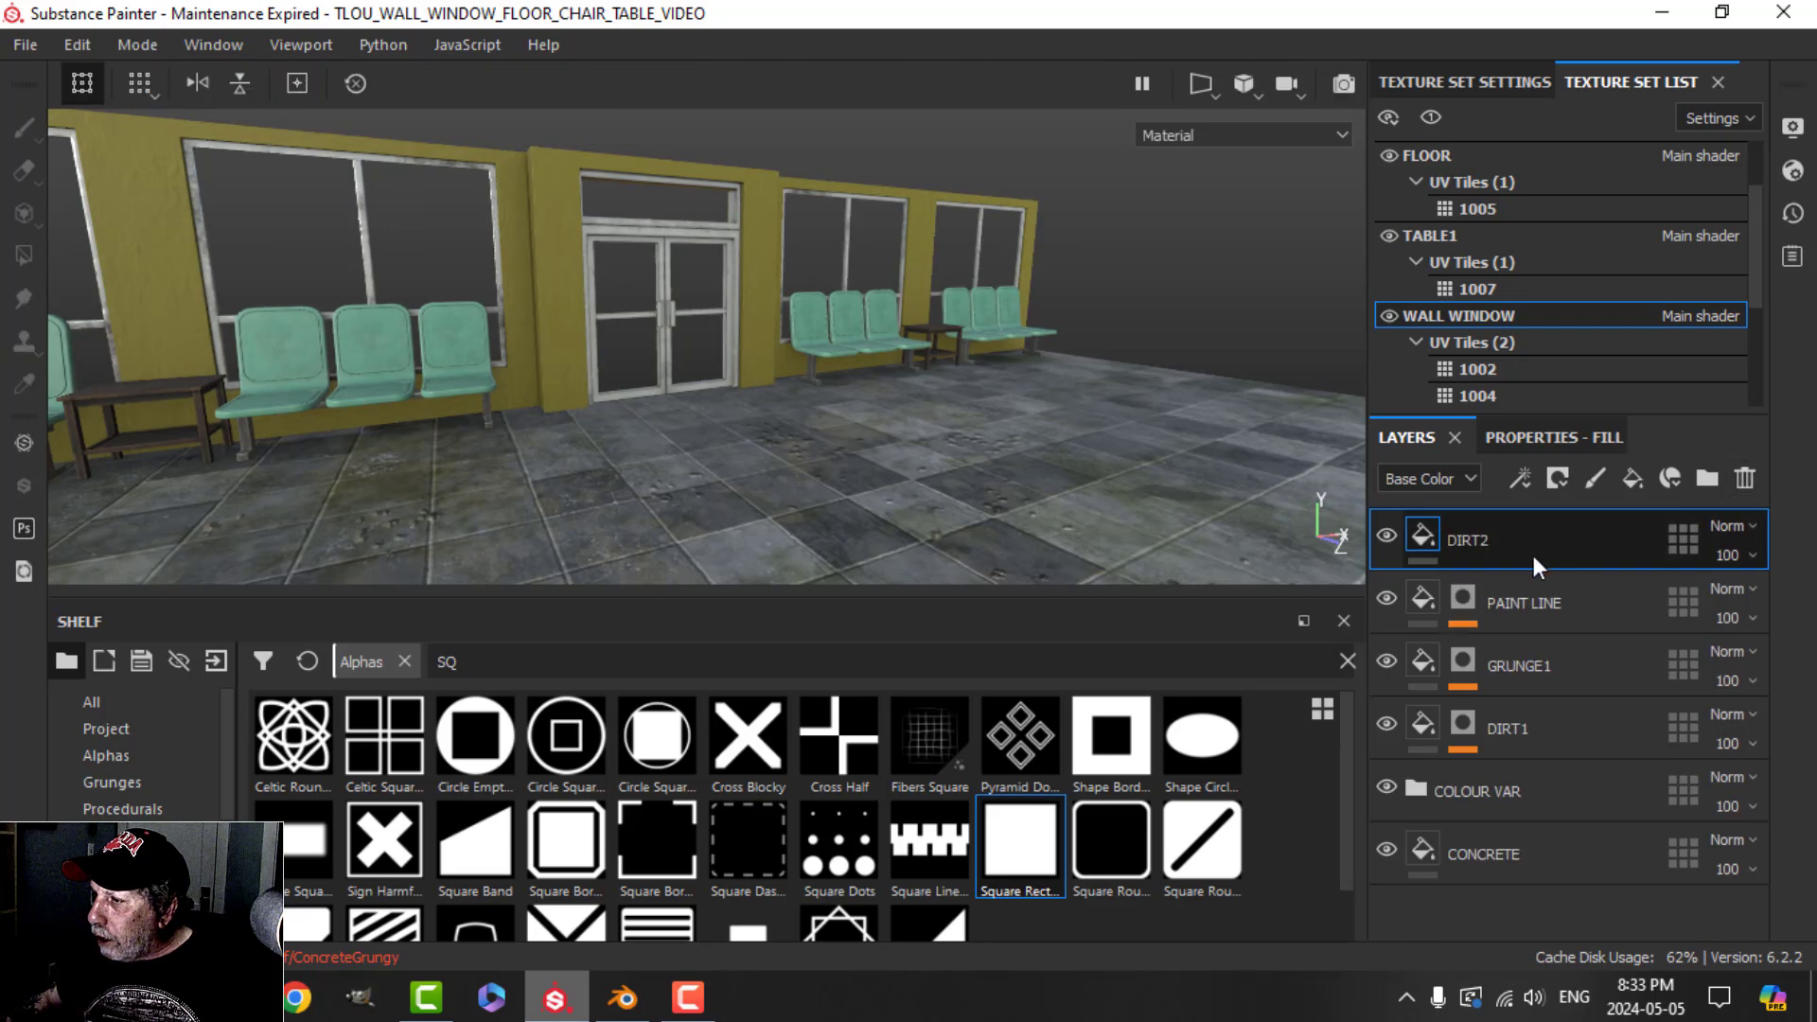
{"action": "left_click", "coordinate": [1557, 478]}
{"action": "left_click", "coordinate": [1565, 512]}
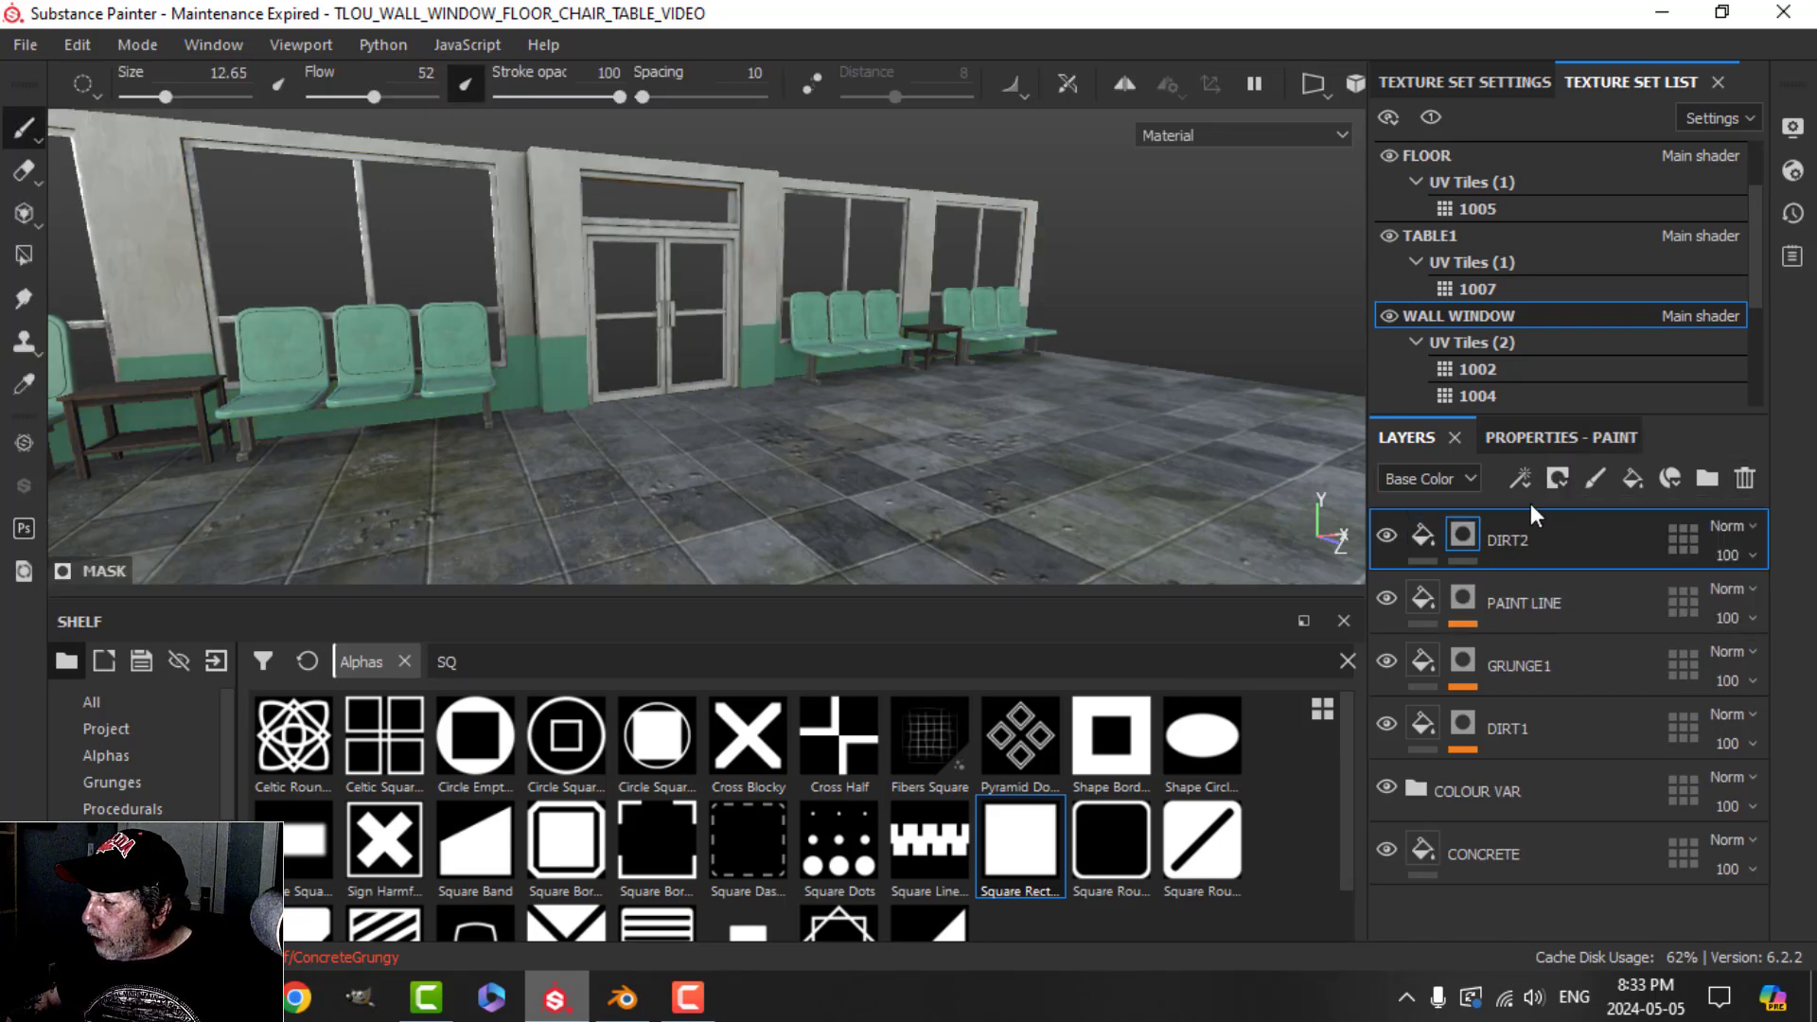
{"action": "left_click", "coordinate": [1525, 476]}
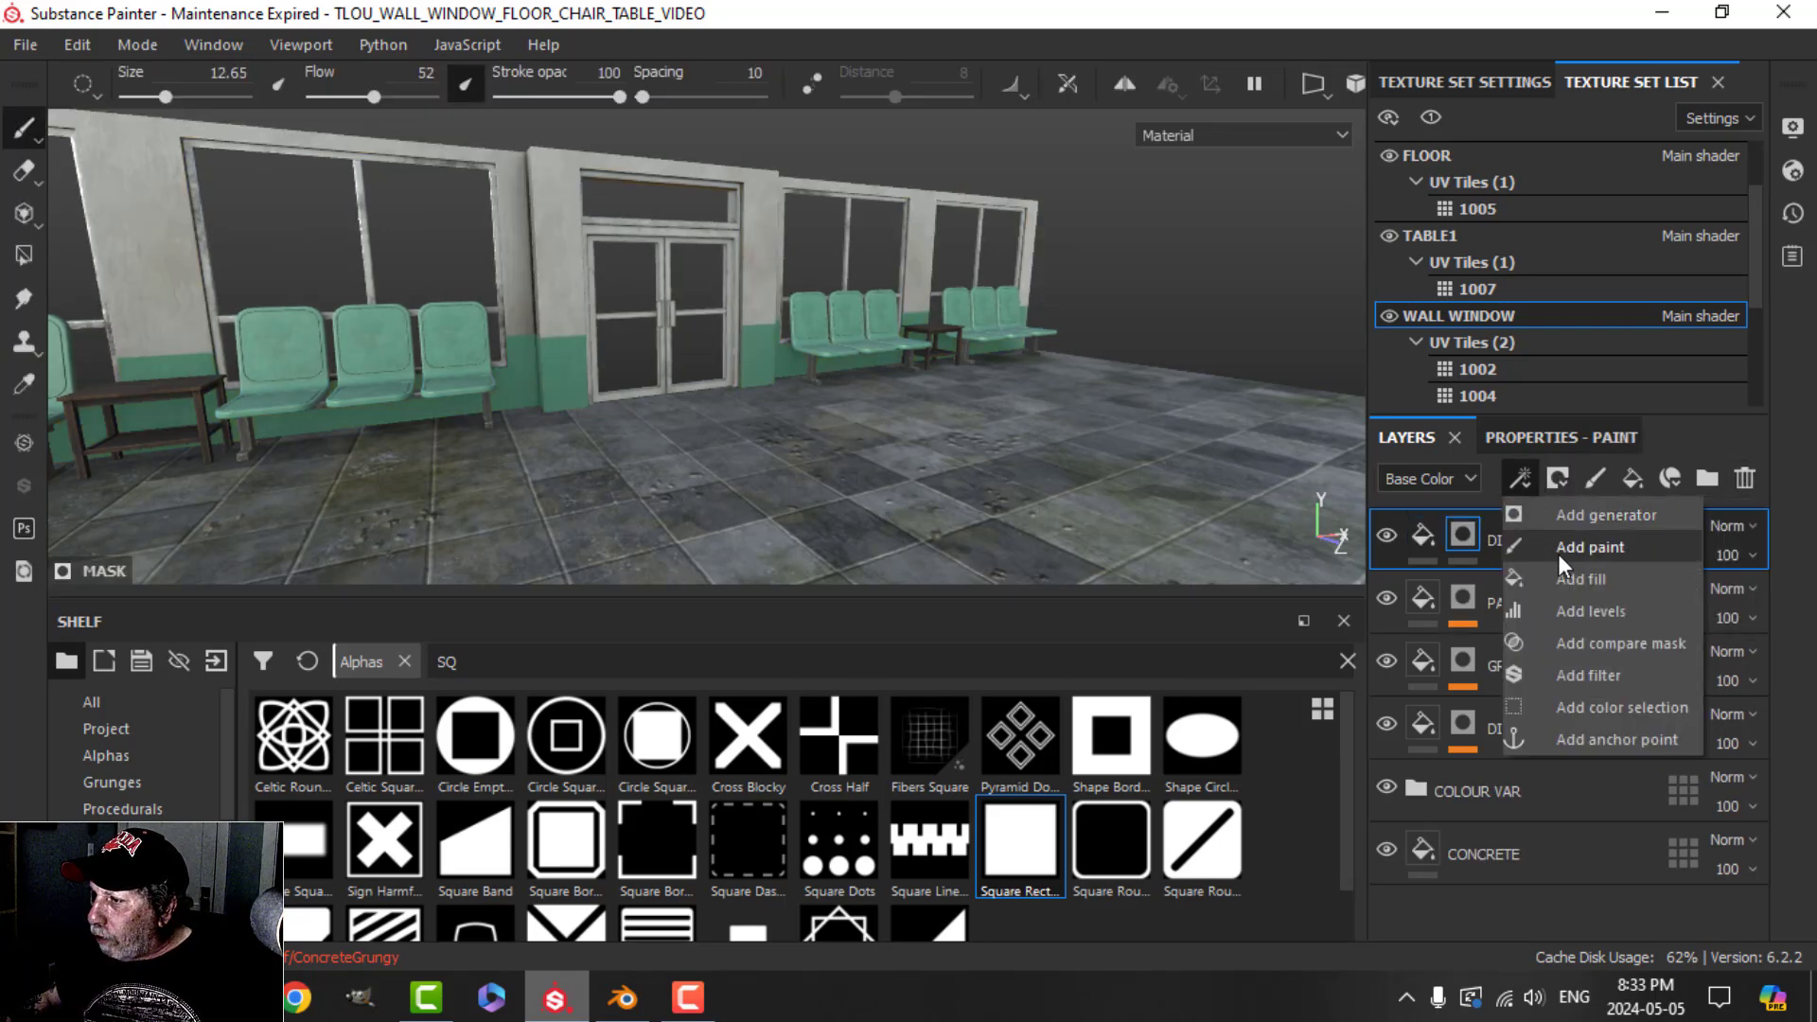
Step: Add a fill to the DIRT2 layer's mask and assign the Grunge Plaster Damaged texture as its grayscale
{"action": "left_click", "coordinate": [1560, 579]}
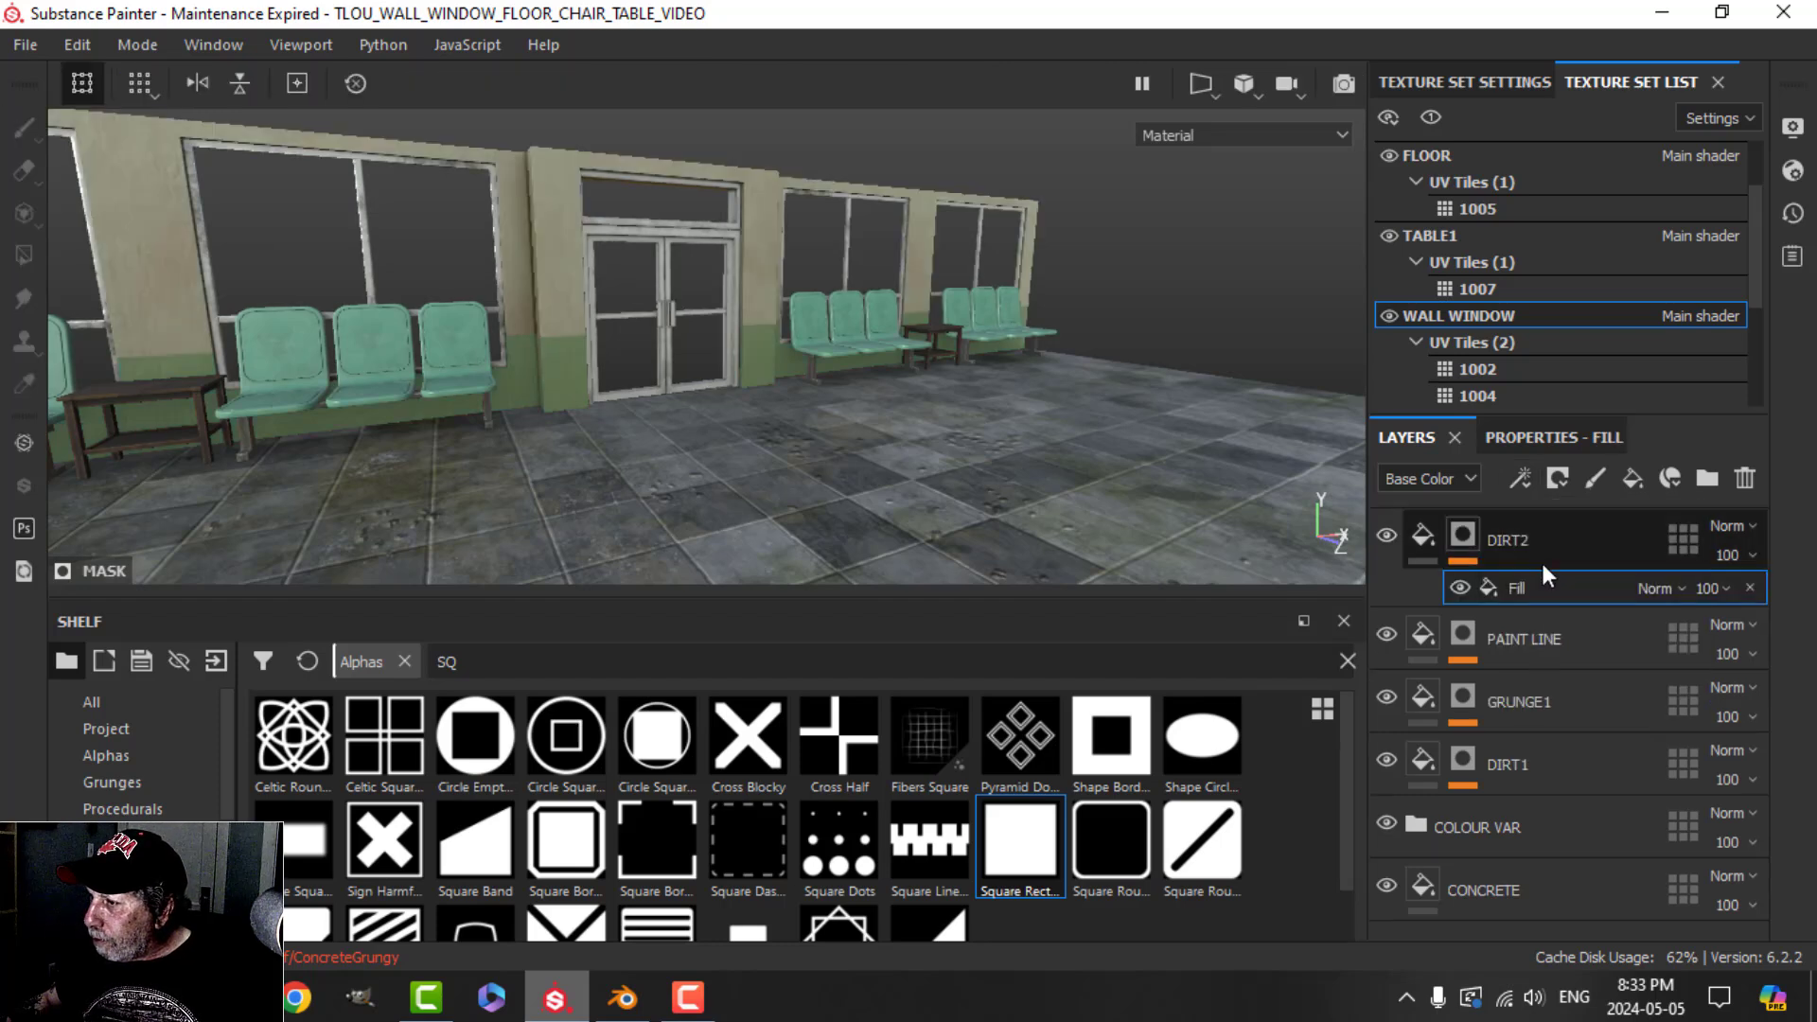
{"action": "left_click", "coordinate": [1536, 441]}
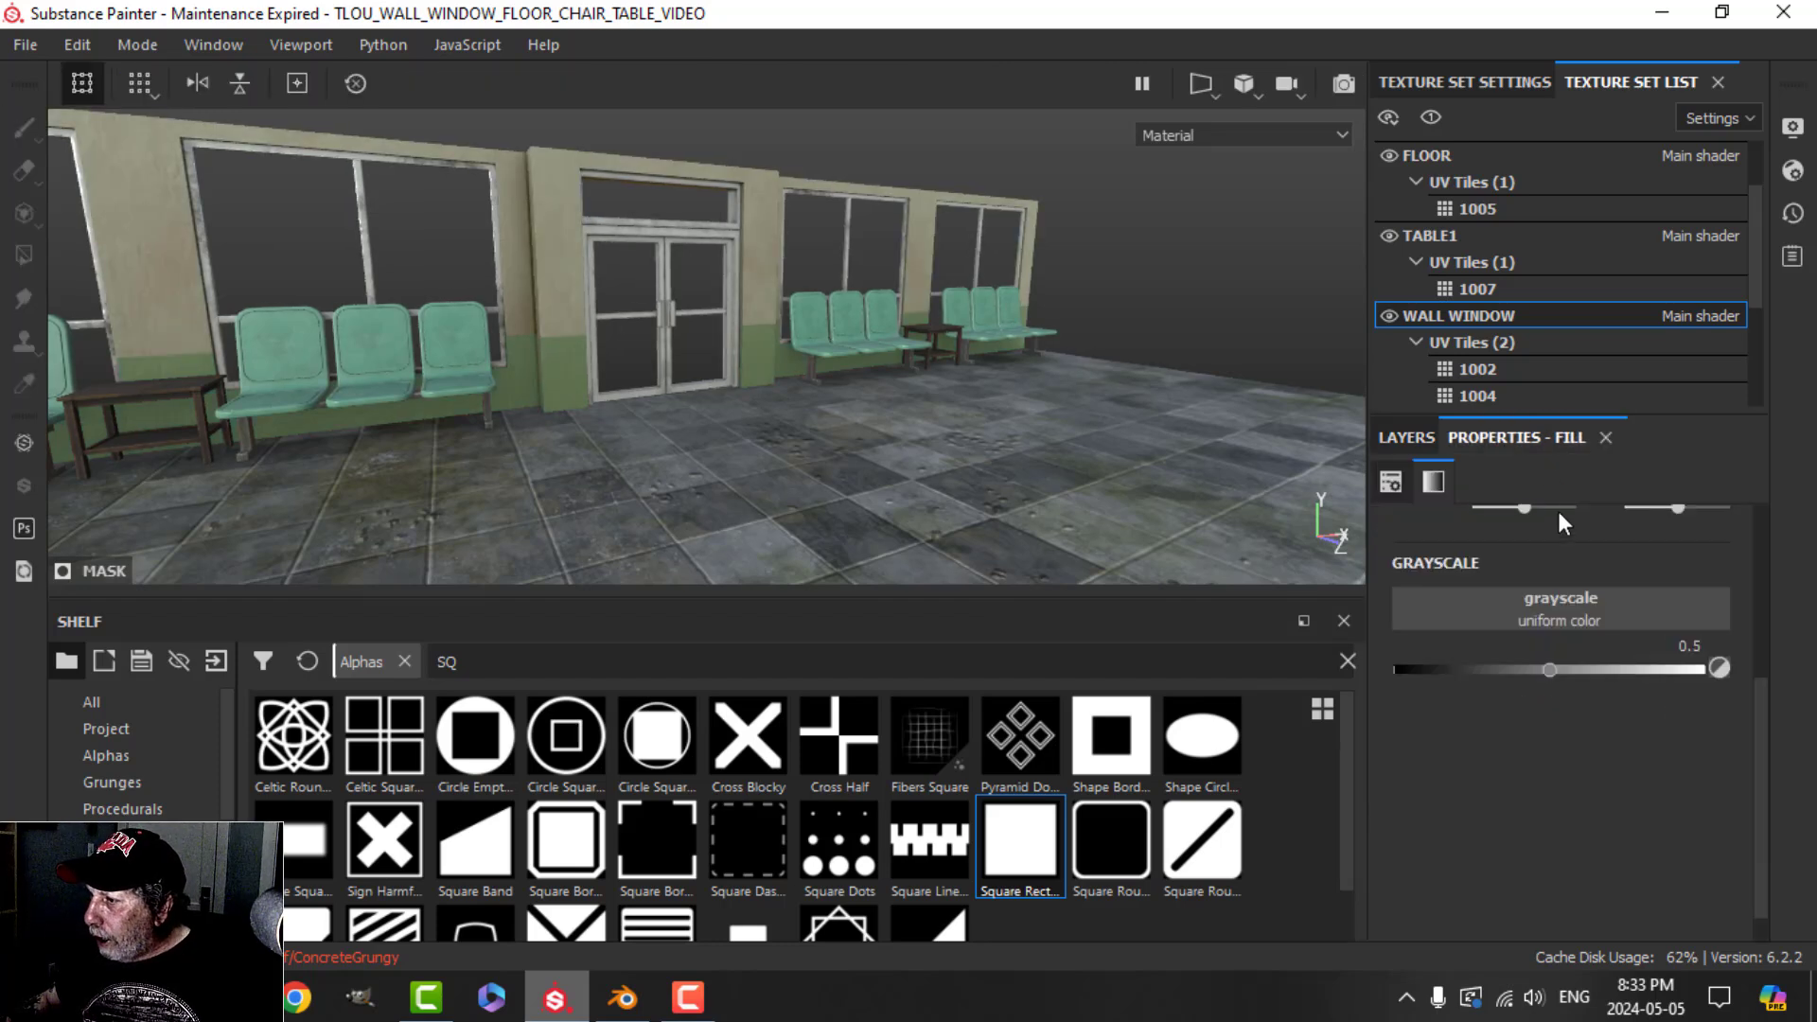
{"action": "left_click", "coordinate": [1563, 613]}
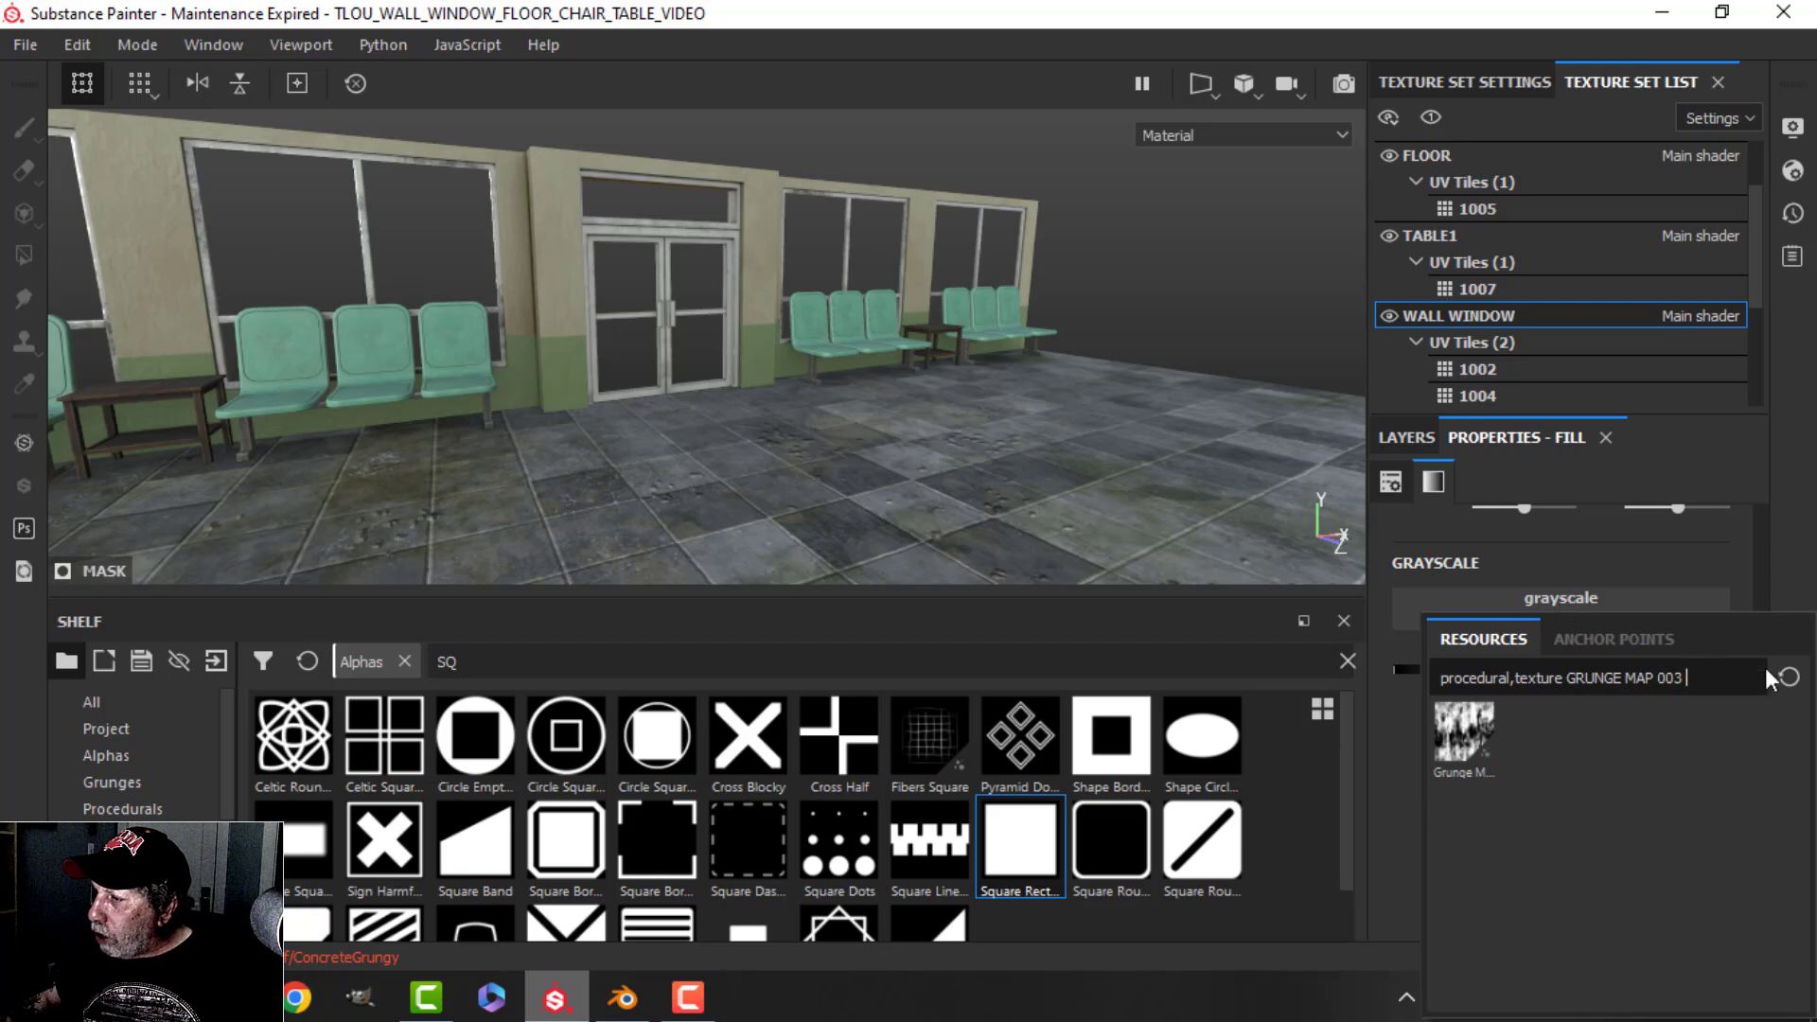
{"action": "left_click", "coordinate": [1766, 673]}
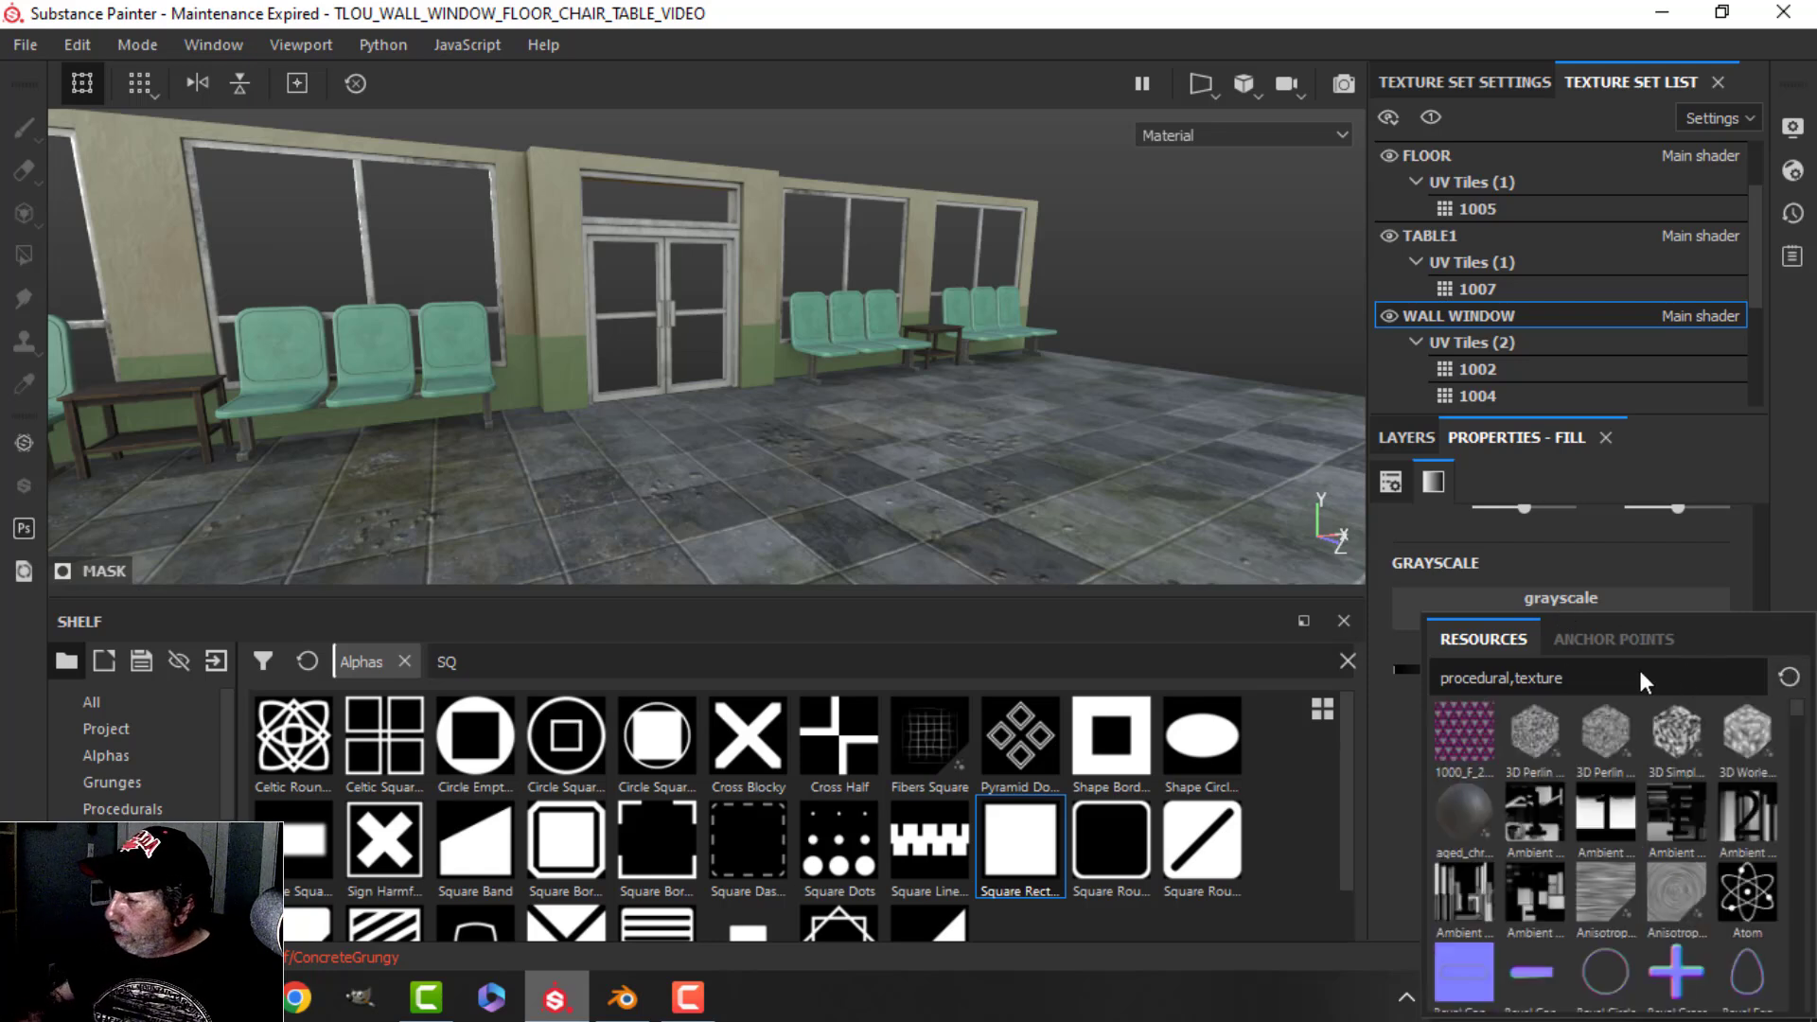
{"action": "type", "text": "G"}
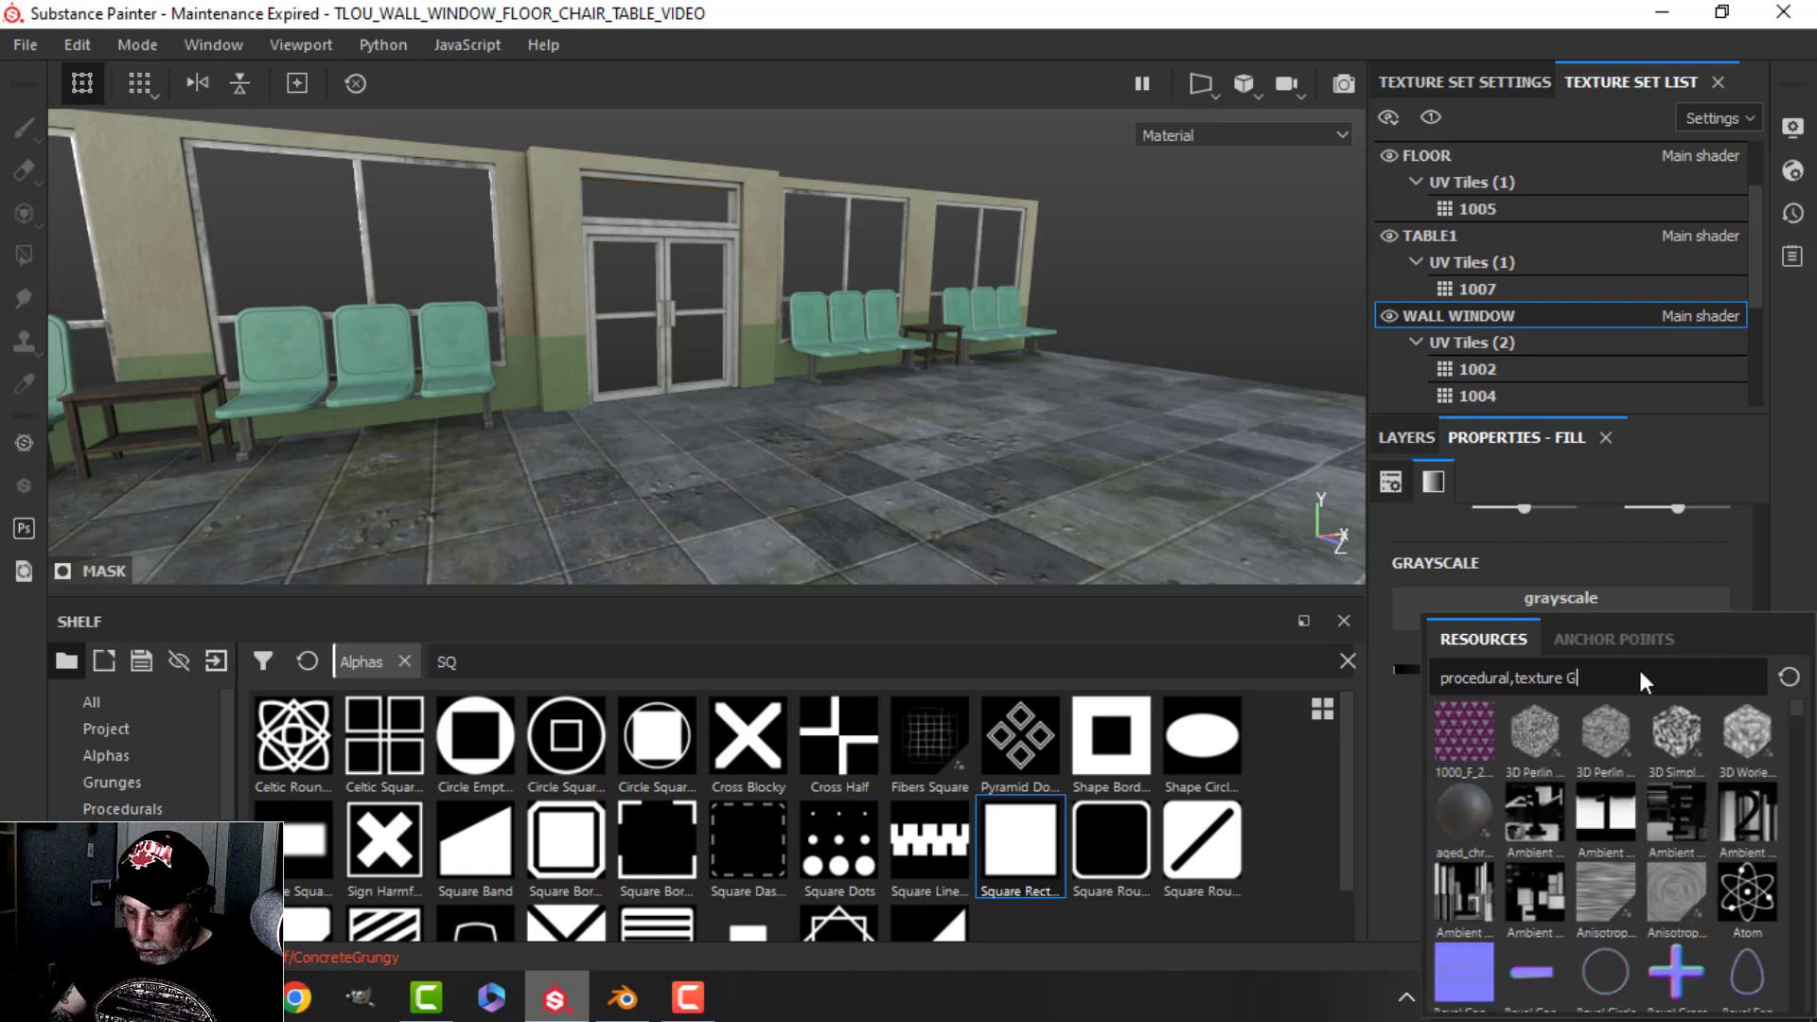
{"action": "type", "text": "RUNGE PLASTER "}
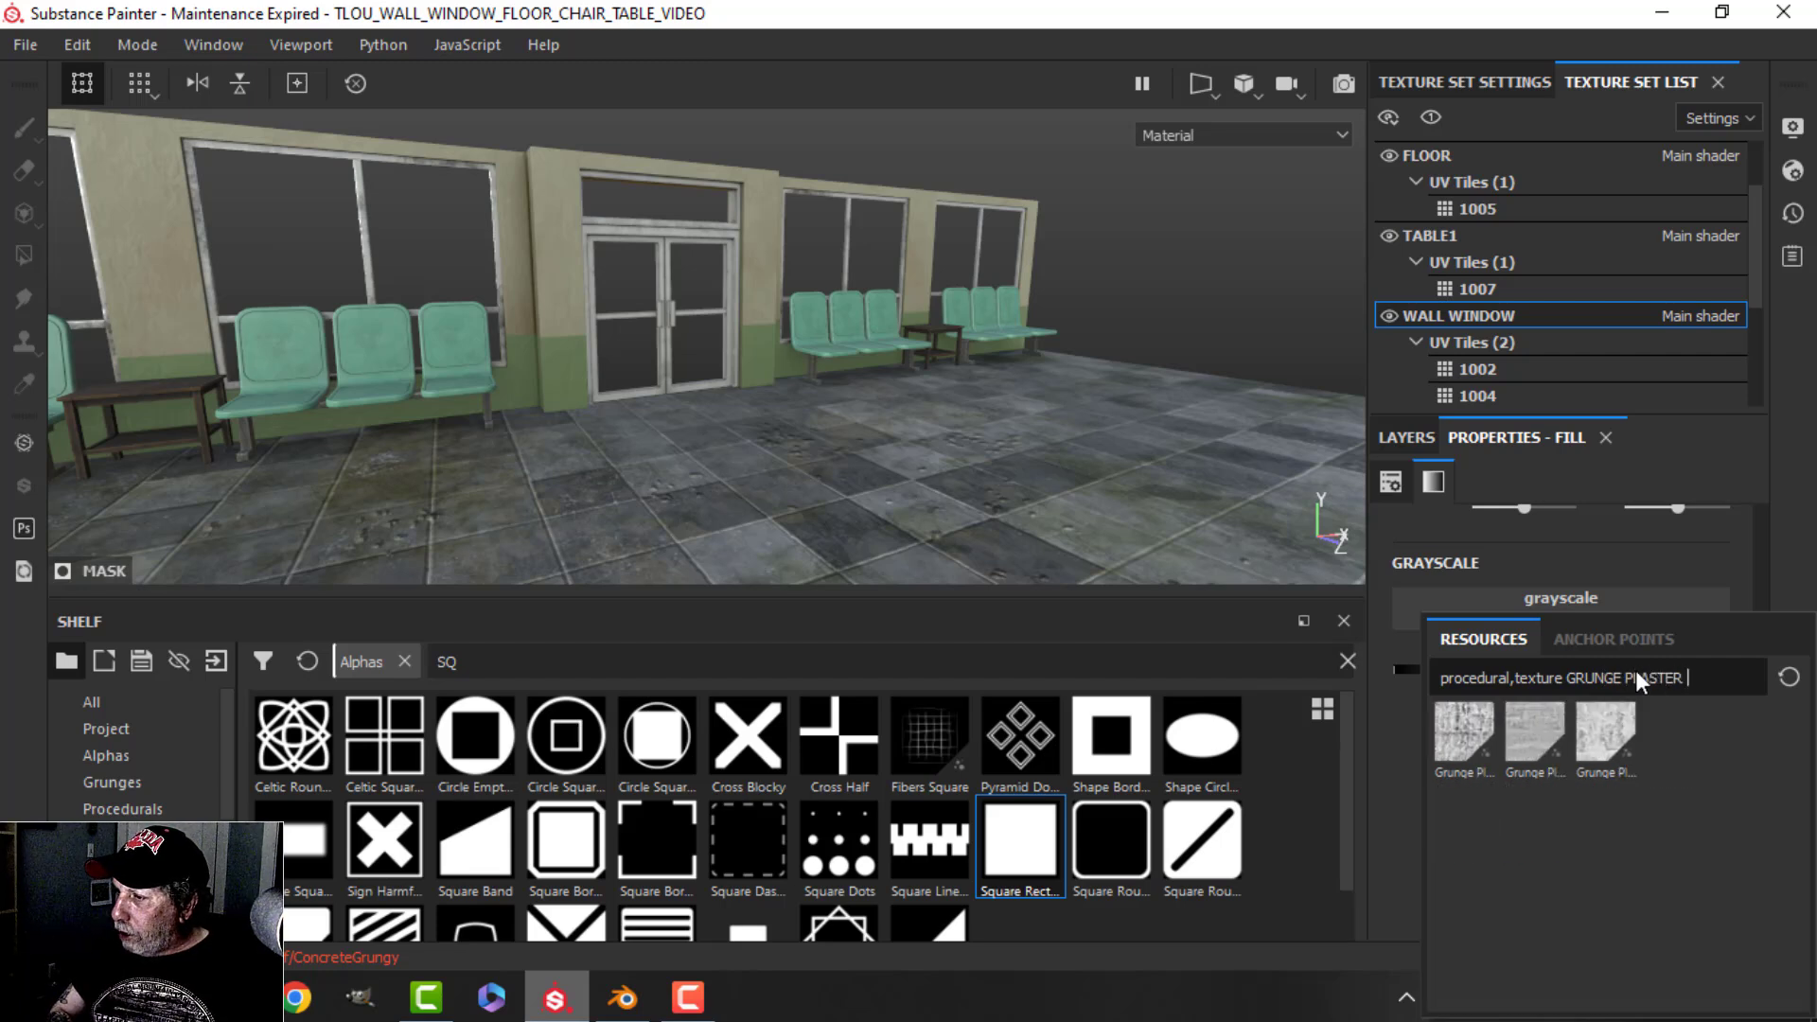
{"action": "type", "text": "DAM"}
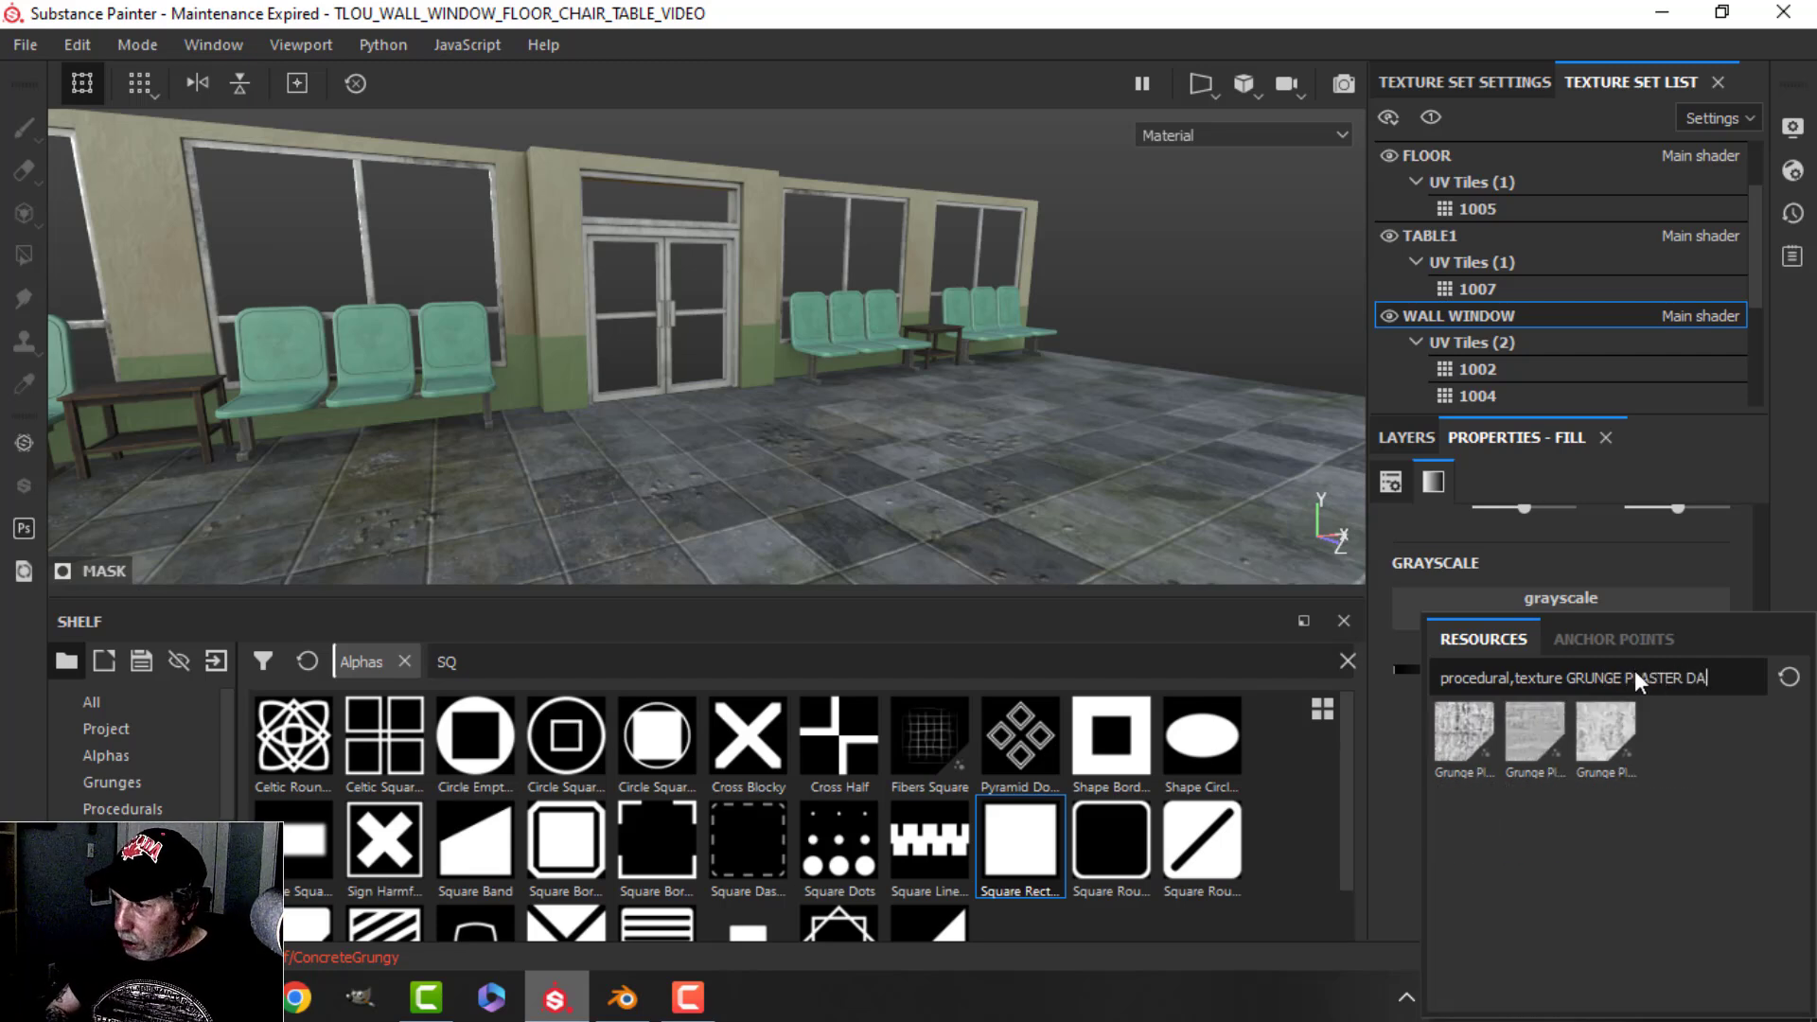
{"action": "left_click", "coordinate": [1467, 730]}
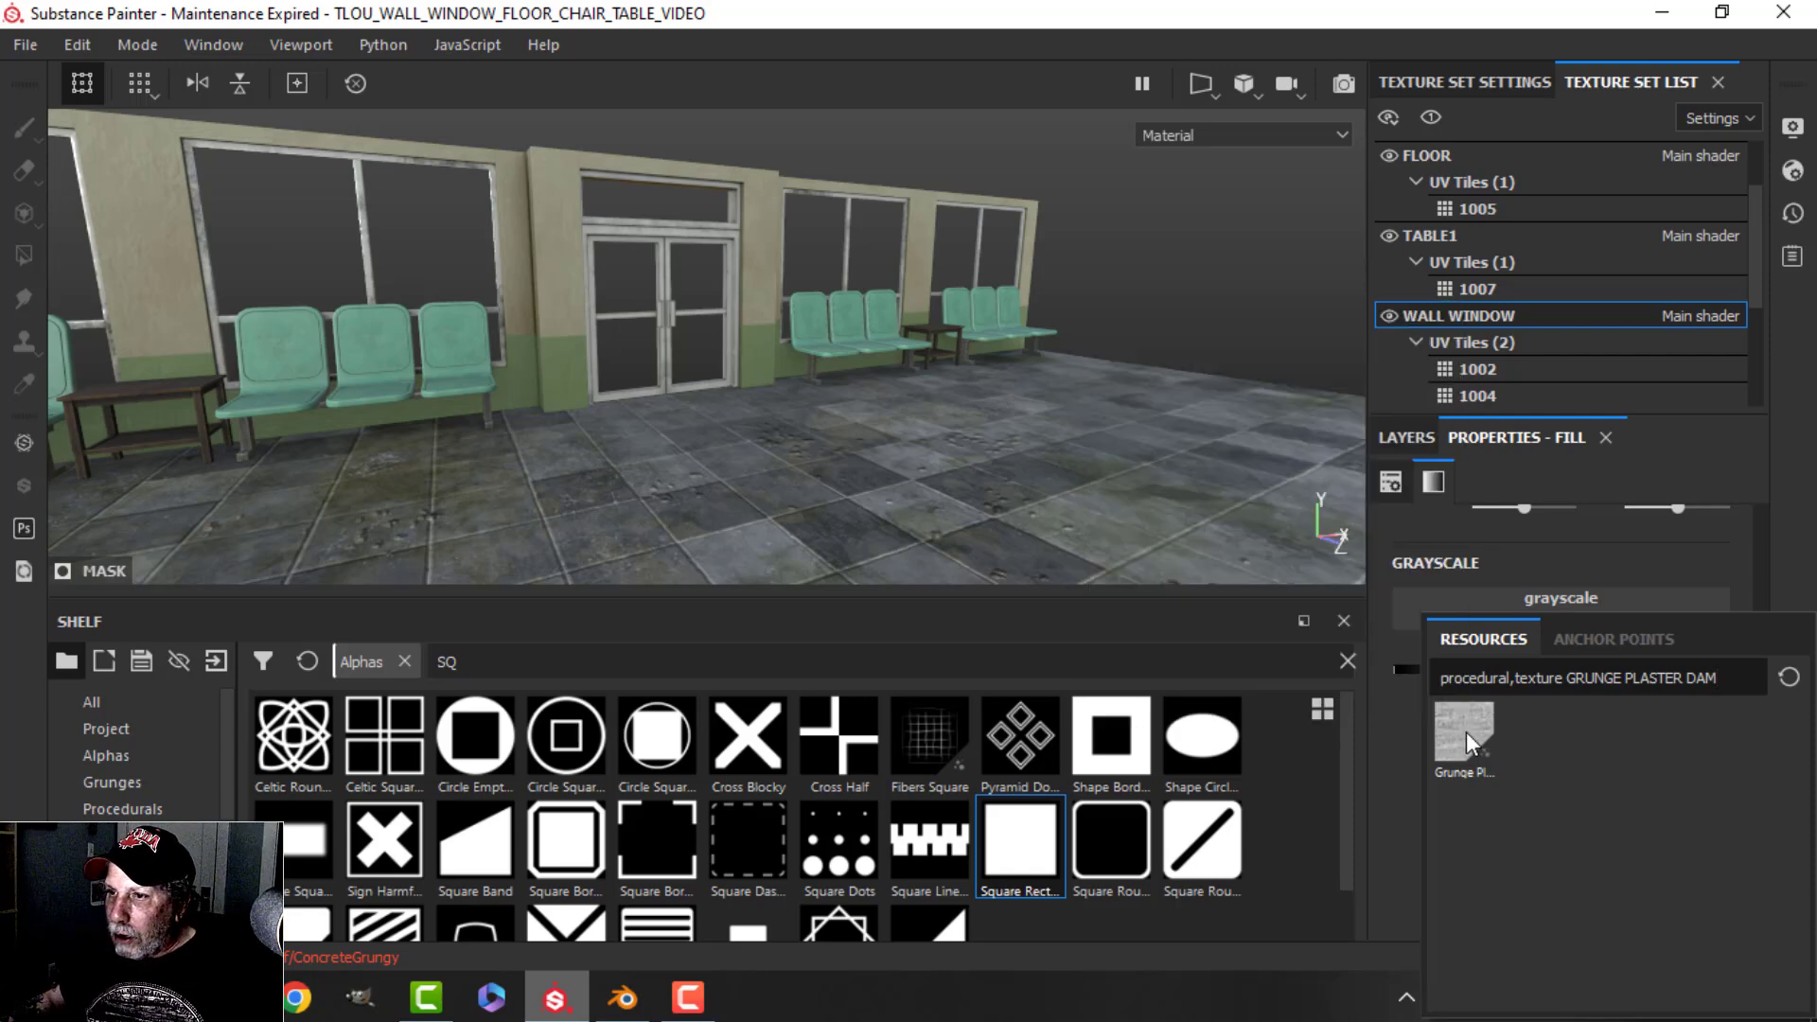
Step: Set the UV scale of the DIRT2 mask's grunge fill to 2
{"action": "left_click_drag", "start_coordinate": [746, 357], "coordinate": [649, 367], "text": "alt"}
{"action": "middle_click_drag", "start_coordinate": [484, 324], "coordinate": [1230, 399], "text": "alt"}
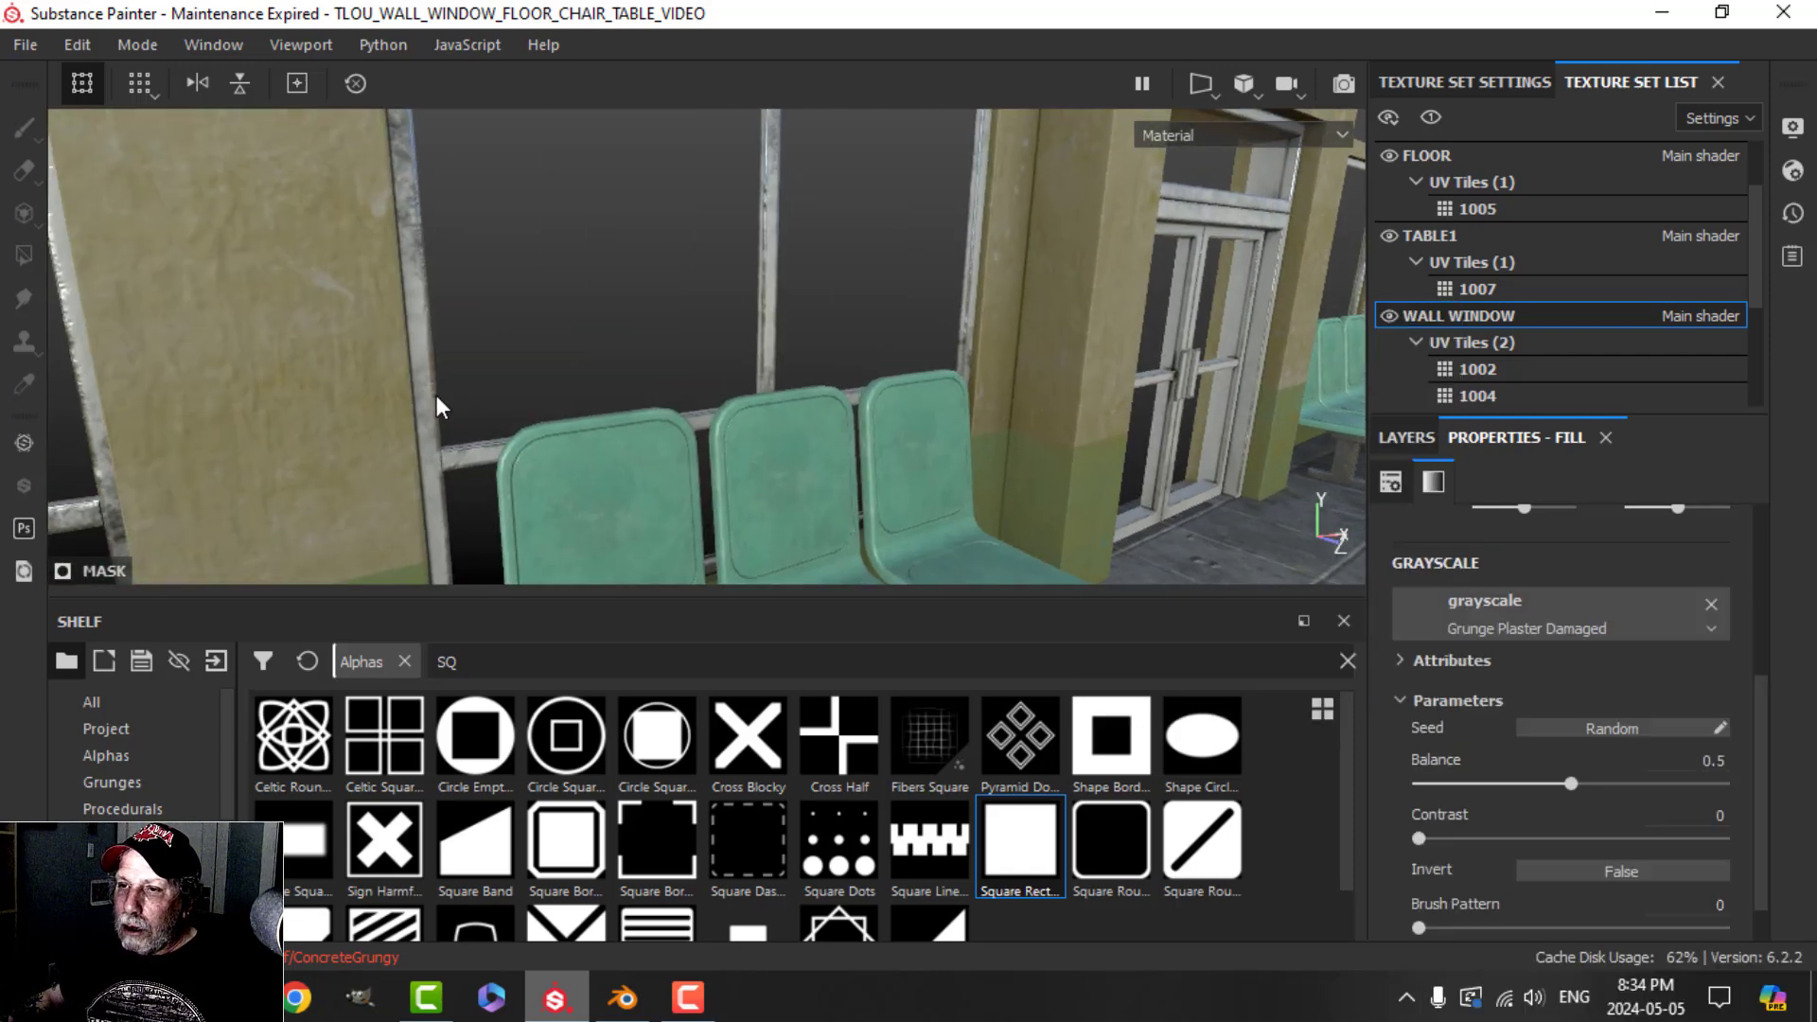
{"action": "middle_click_drag", "start_coordinate": [438, 406], "coordinate": [620, 459], "text": "alt"}
{"action": "left_click_drag", "start_coordinate": [620, 458], "coordinate": [732, 429], "text": "alt"}
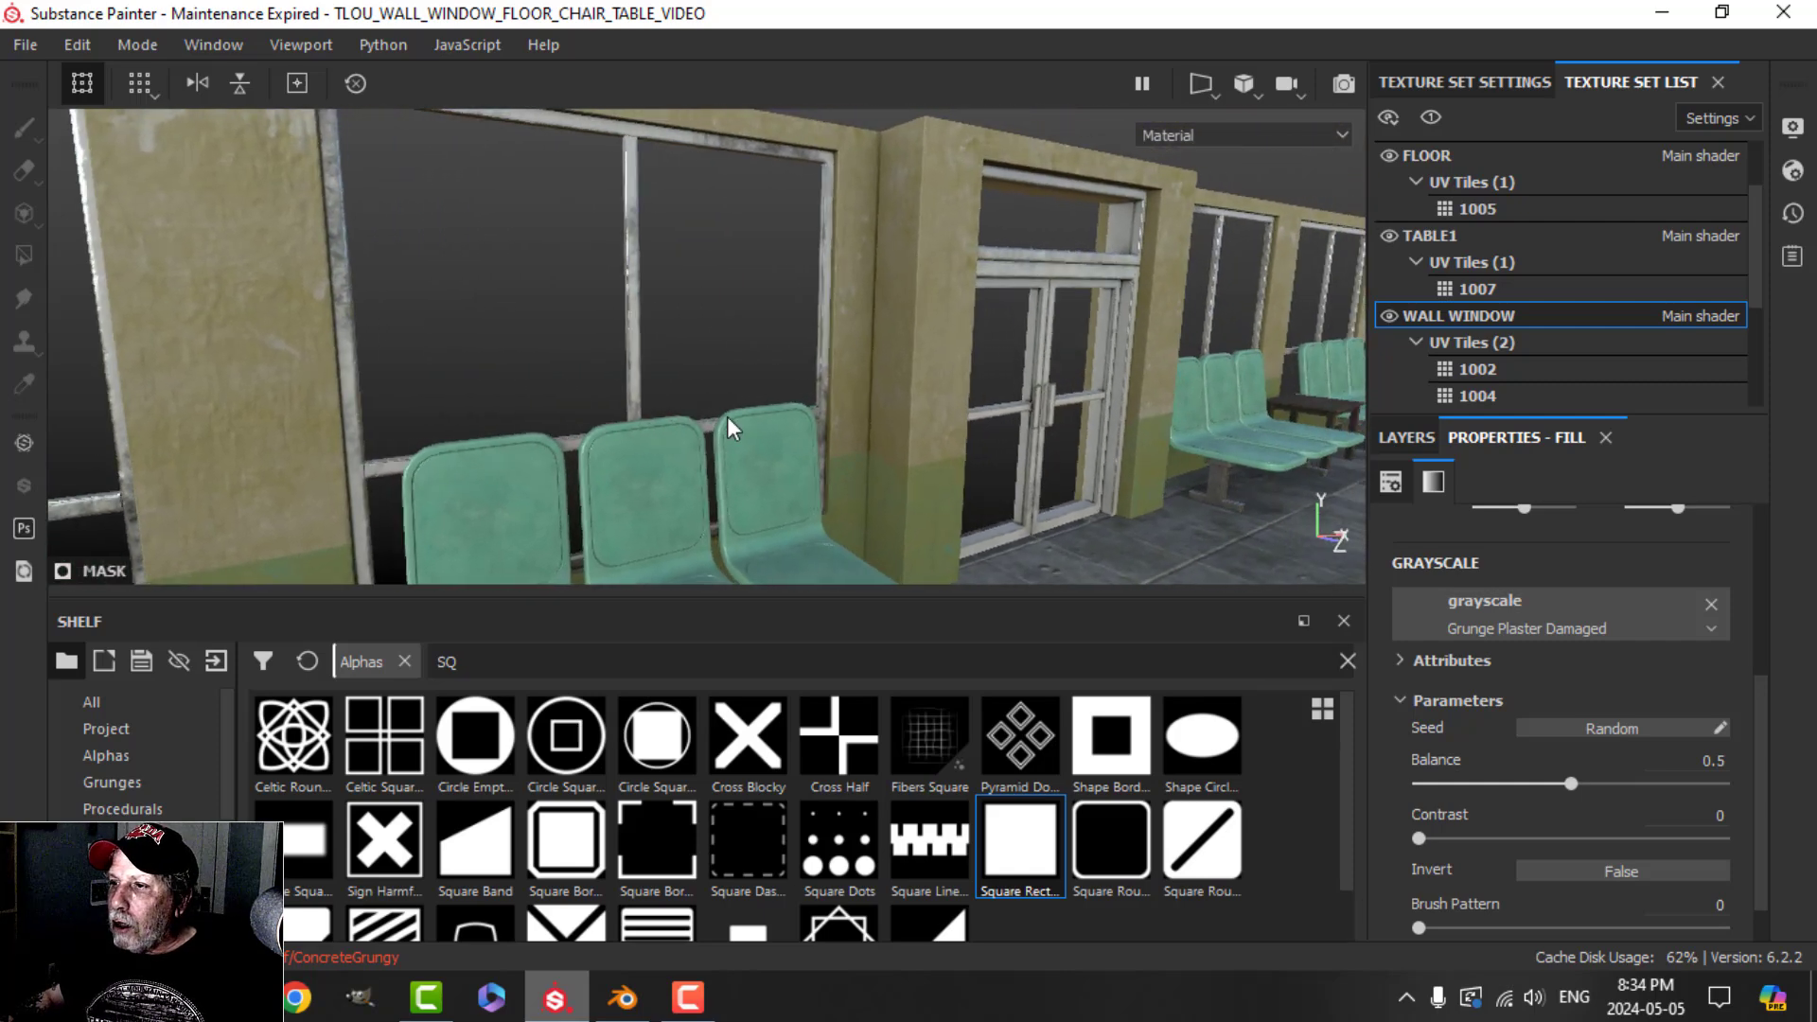
{"action": "middle_click_drag", "start_coordinate": [872, 407], "coordinate": [743, 409], "text": "alt"}
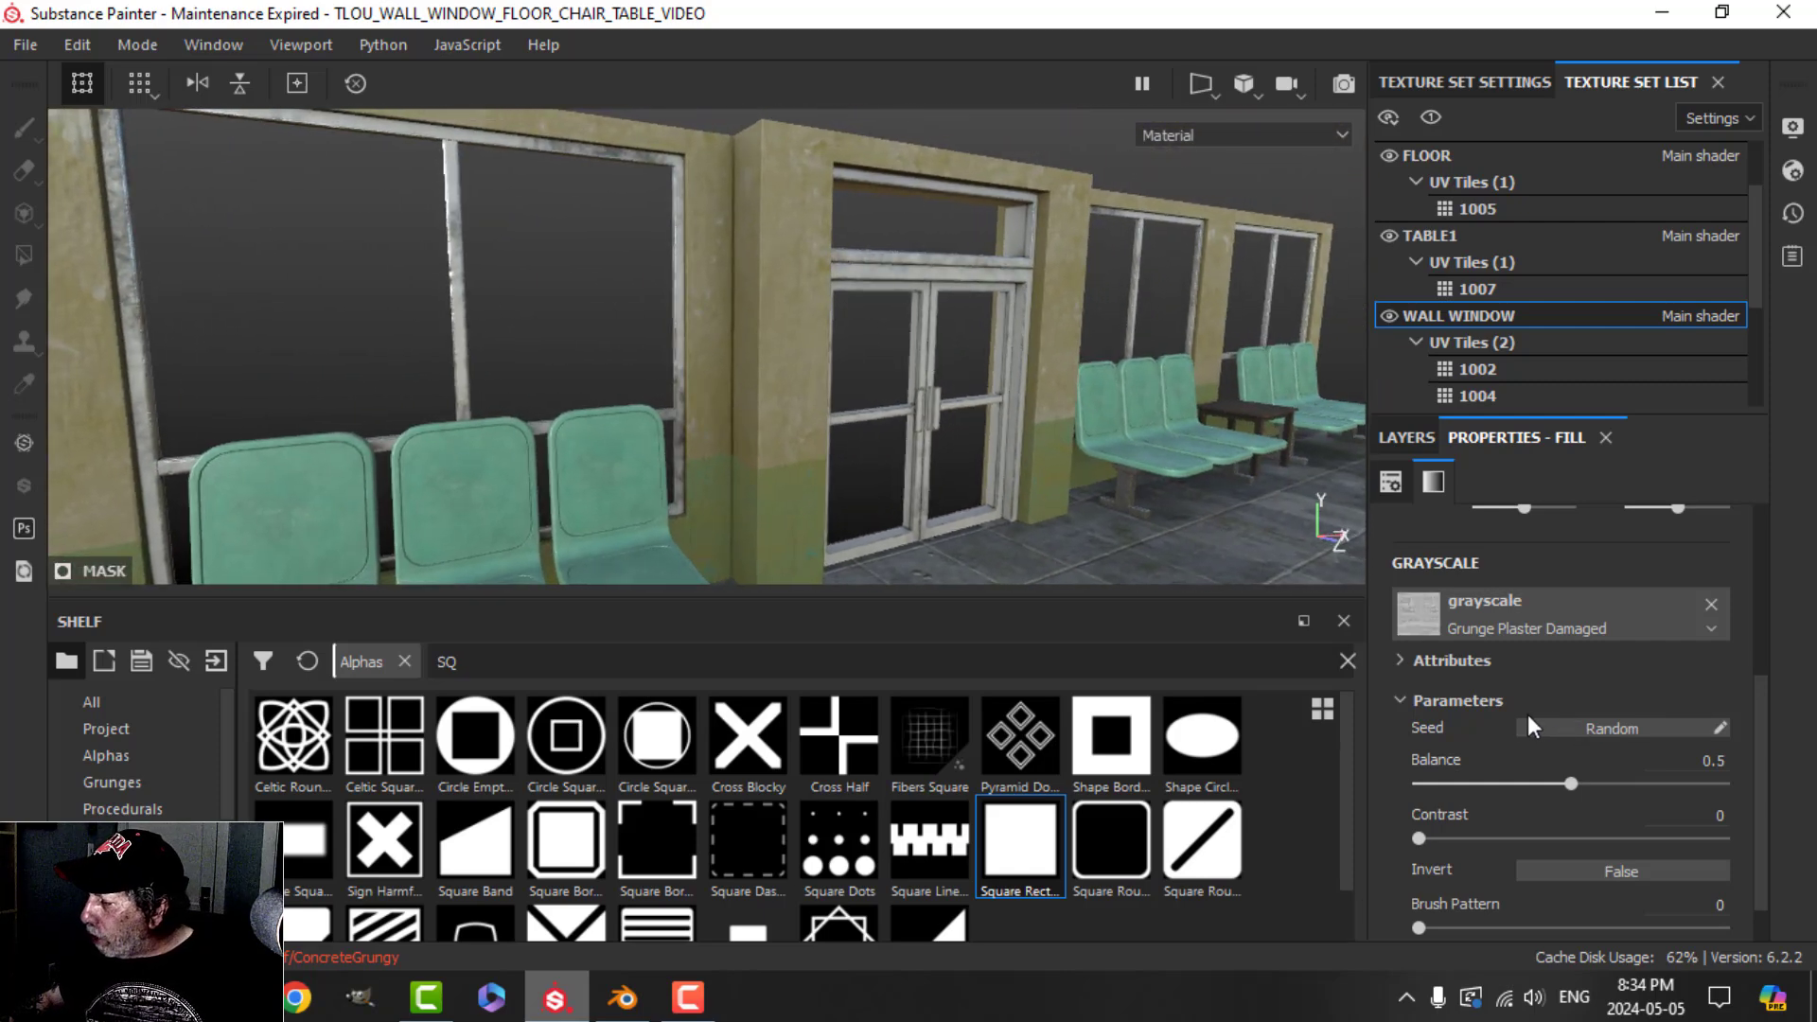
{"action": "scroll", "coordinate": [1553, 700], "scroll_direction": "up", "scroll_amount": 4}
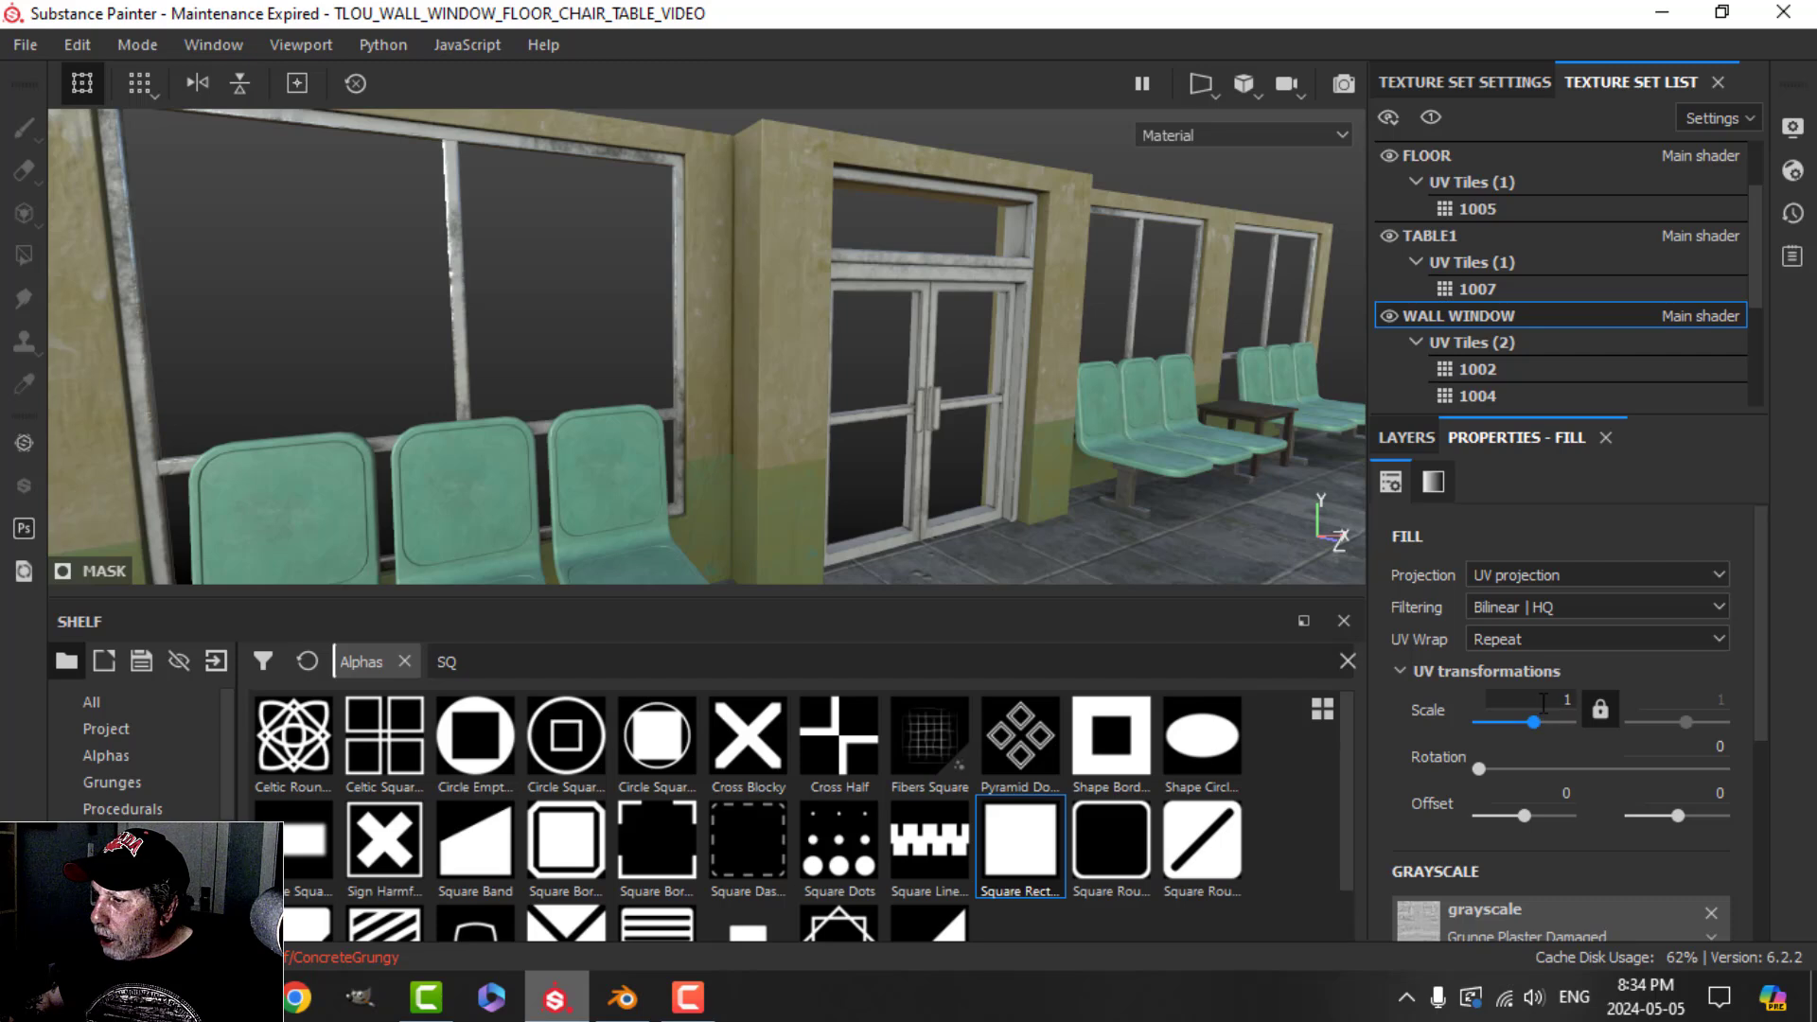
{"action": "left_click", "coordinate": [1535, 701]}
{"action": "key", "text": "Return"}
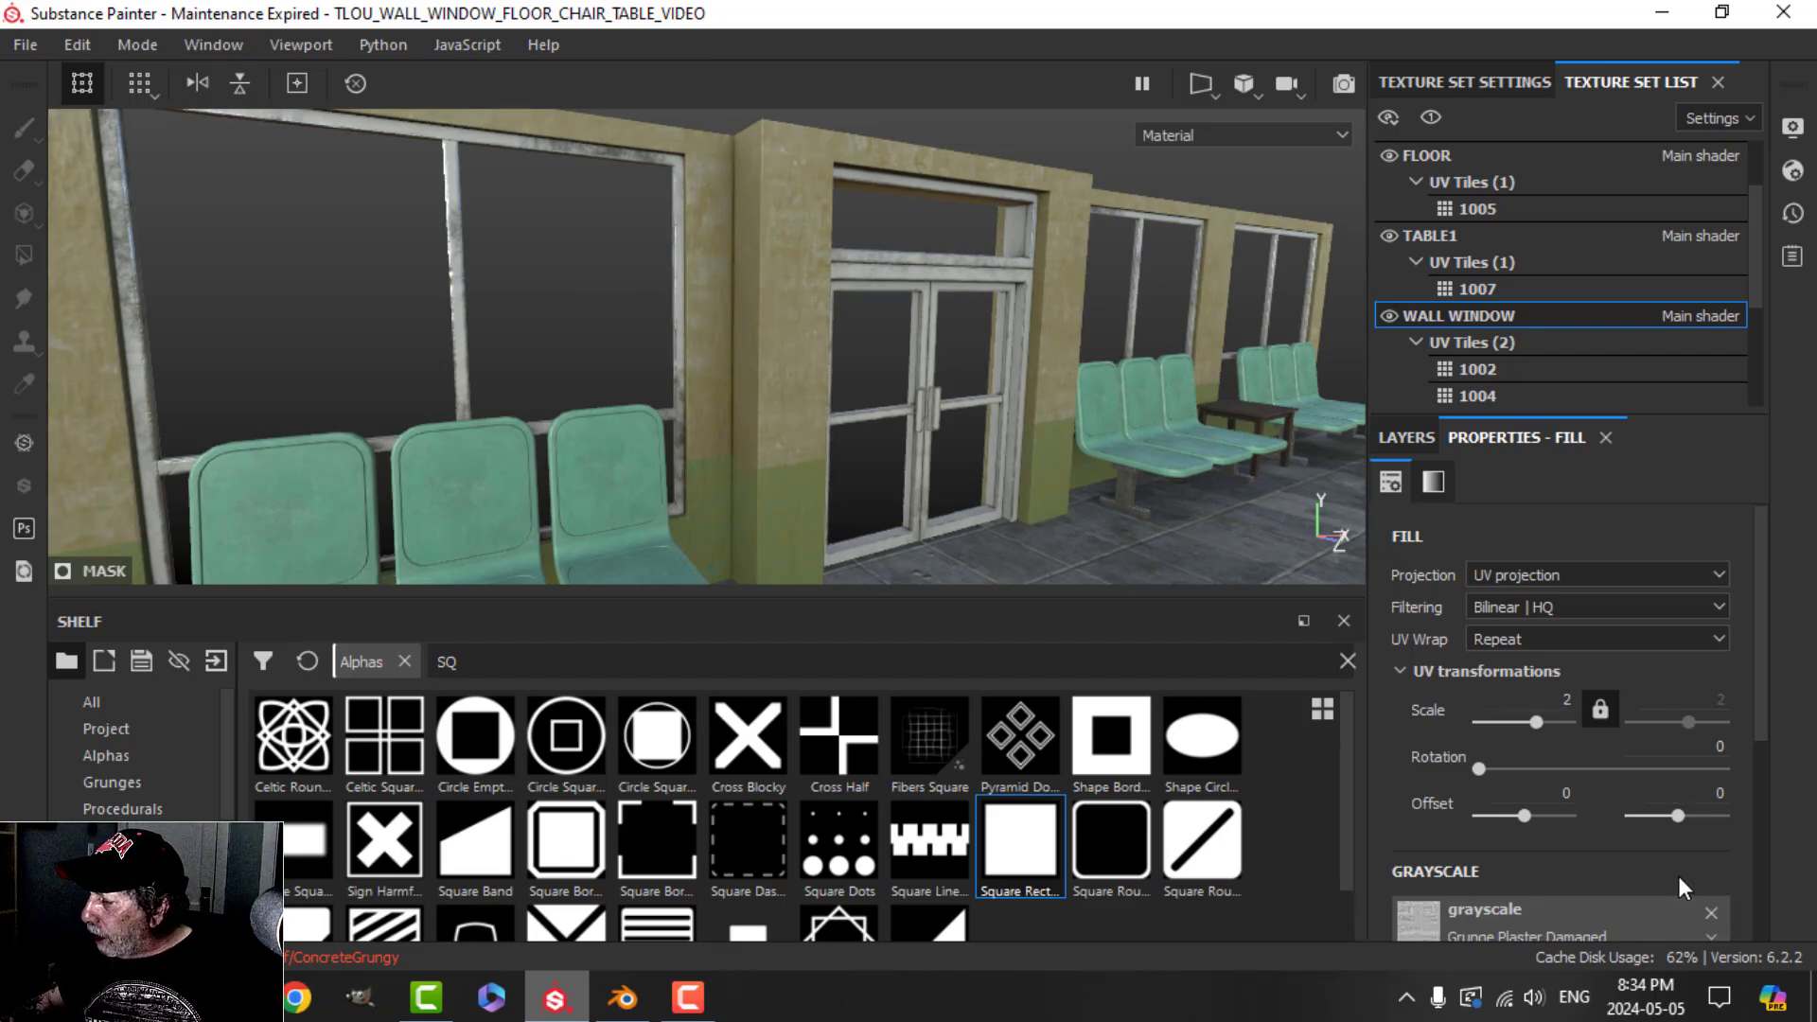
Step: Set the Balance of the Grunge Plaster Damaged fill to 0.18
{"action": "scroll", "coordinate": [1601, 871], "scroll_direction": "down", "scroll_amount": 5}
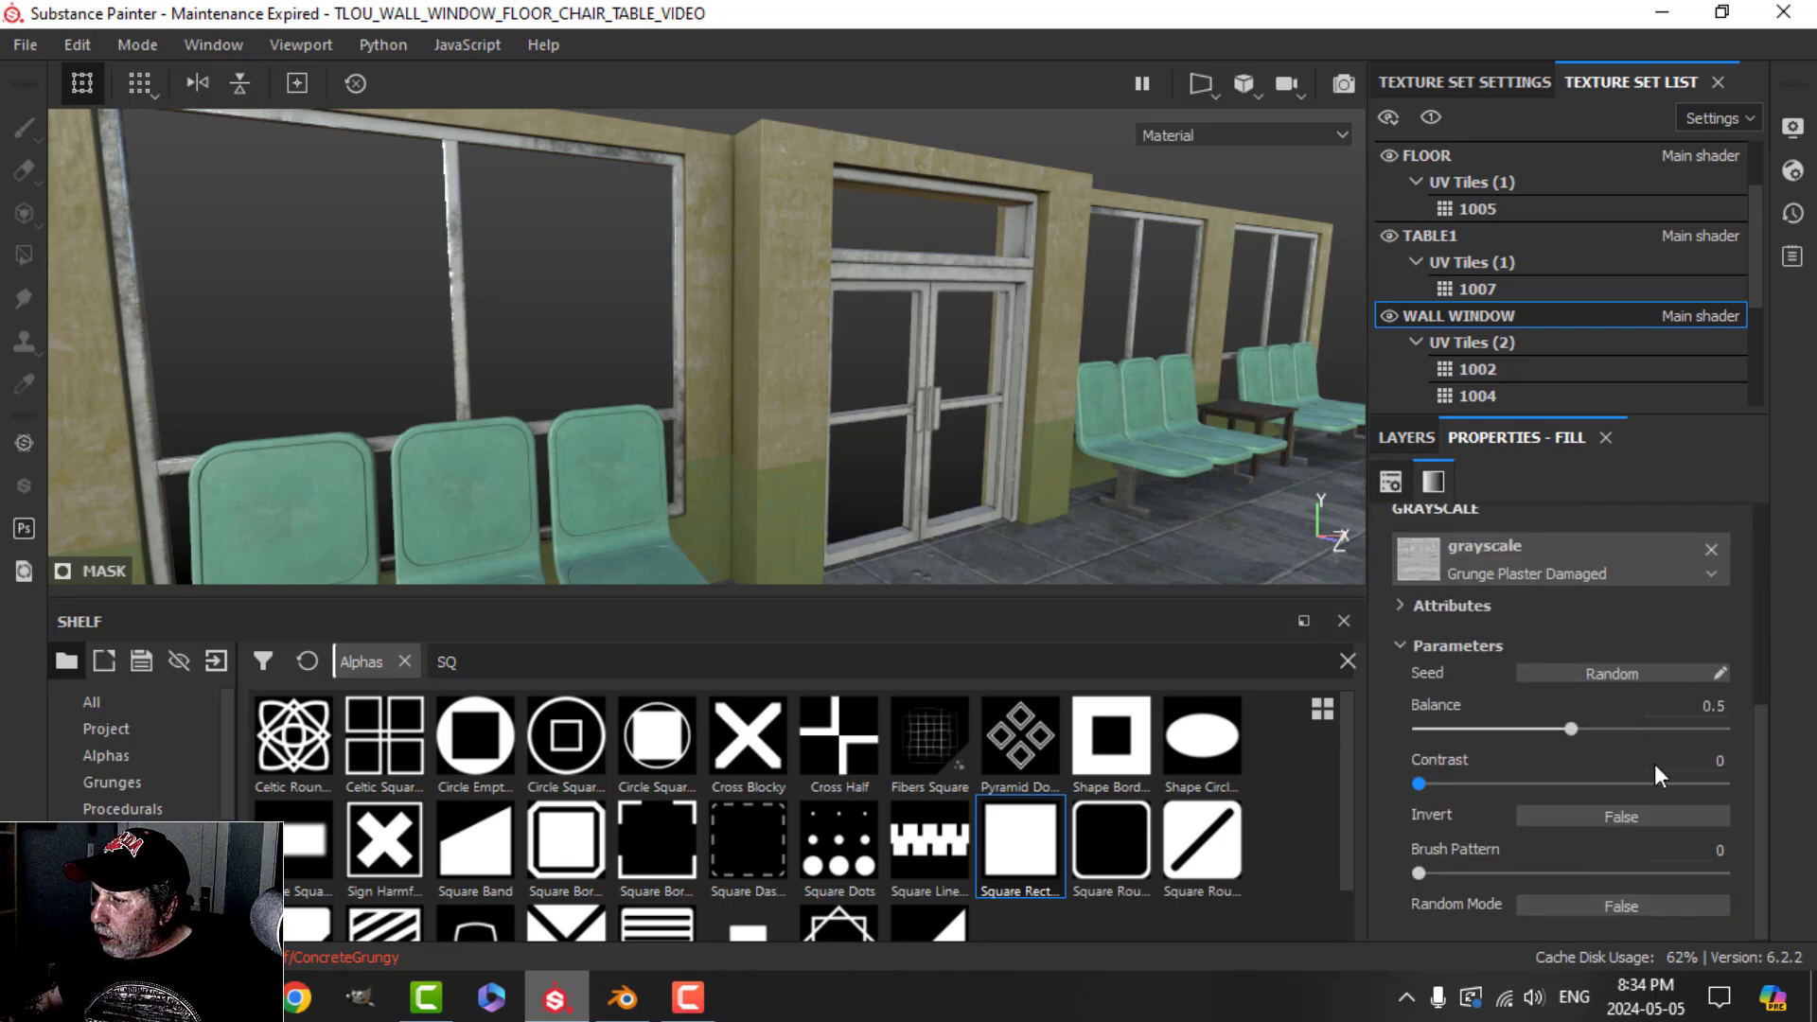
{"action": "key", "text": "BackSpace"}
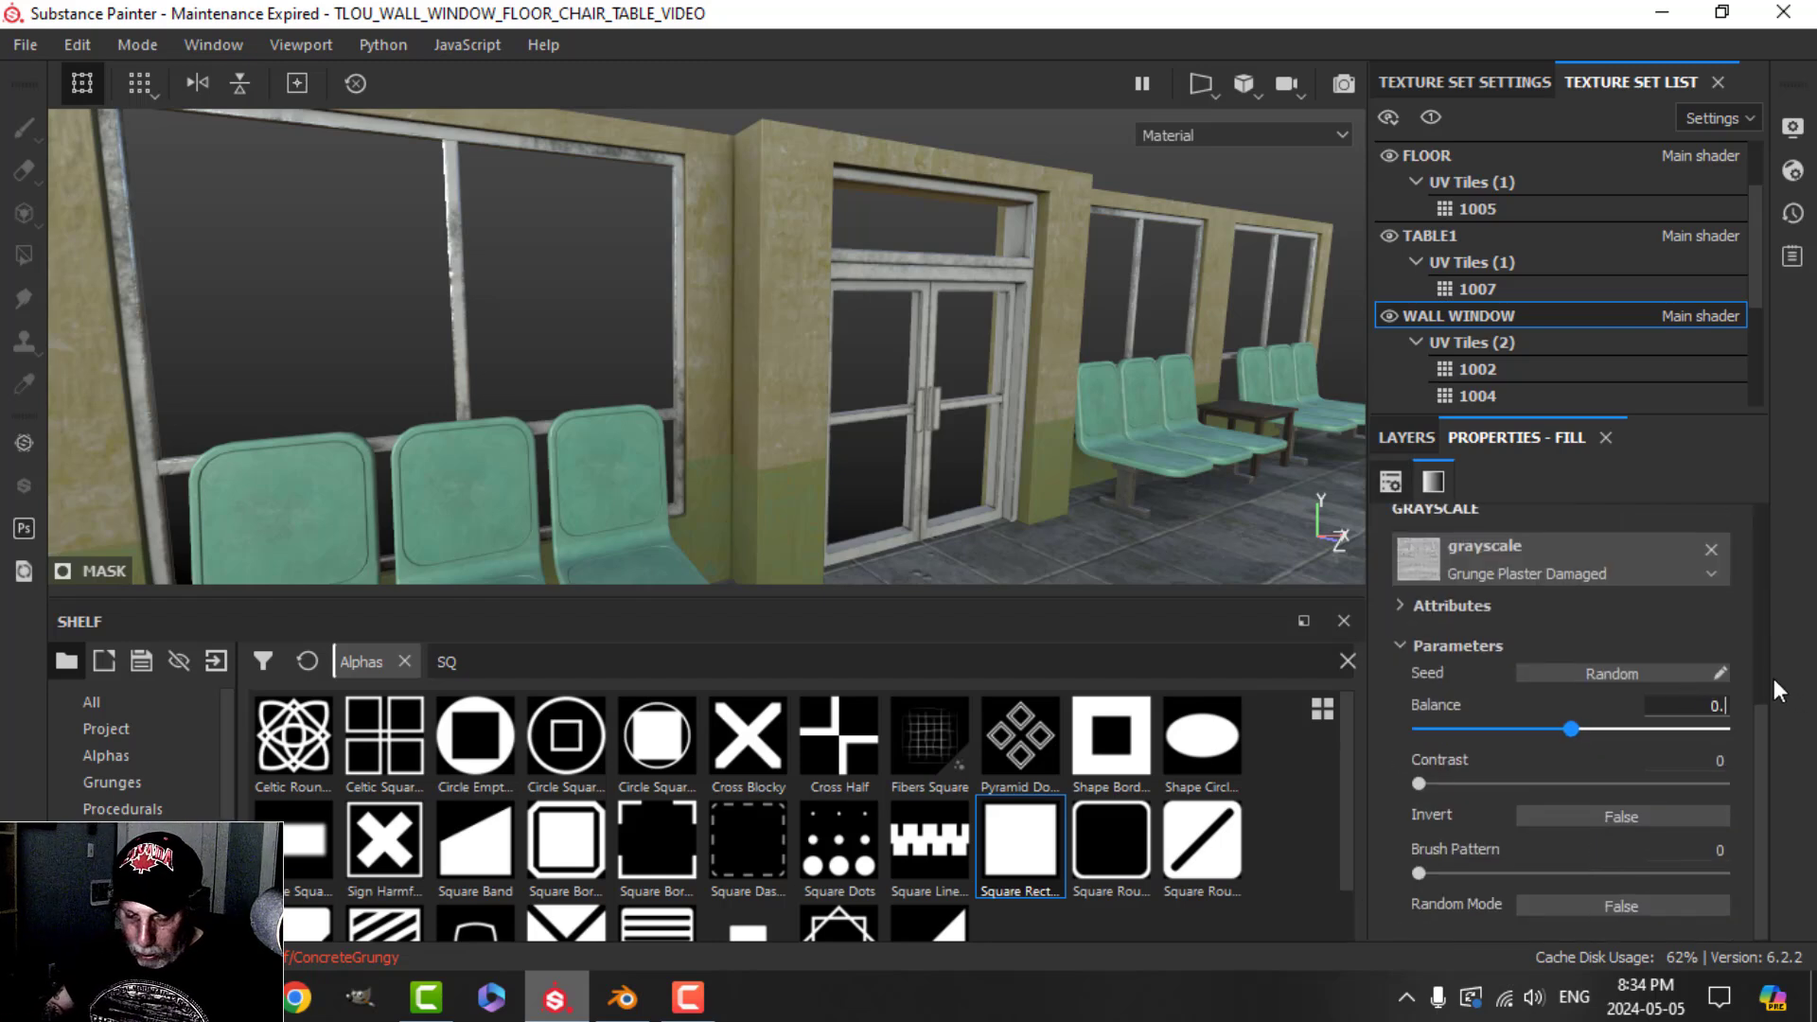
{"action": "type", "text": "18"}
{"action": "key", "text": "Return"}
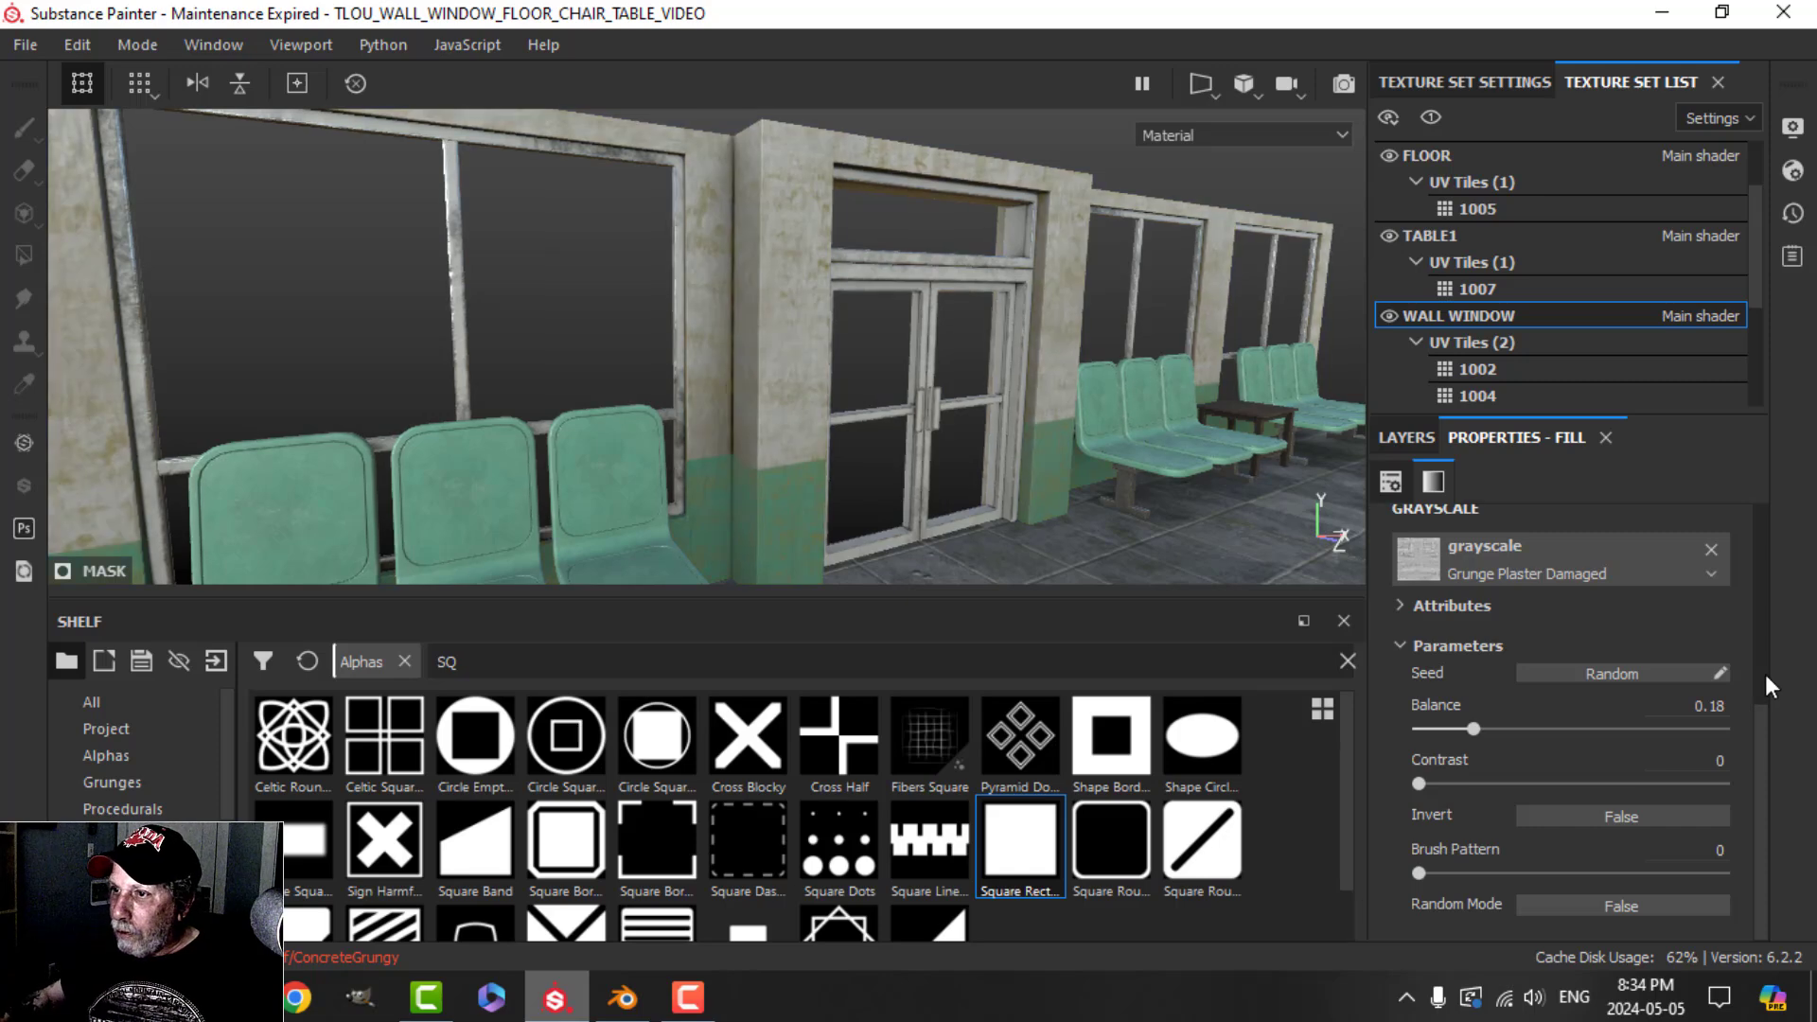
Step: Set the DIRT2 layer's base color blending mode to Overlay and its opacity to 50
{"action": "left_click_drag", "start_coordinate": [738, 281], "coordinate": [577, 346], "text": "alt"}
{"action": "middle_click_drag", "start_coordinate": [1070, 335], "coordinate": [650, 394], "text": "alt"}
{"action": "left_click_drag", "start_coordinate": [649, 393], "coordinate": [771, 357], "text": "alt"}
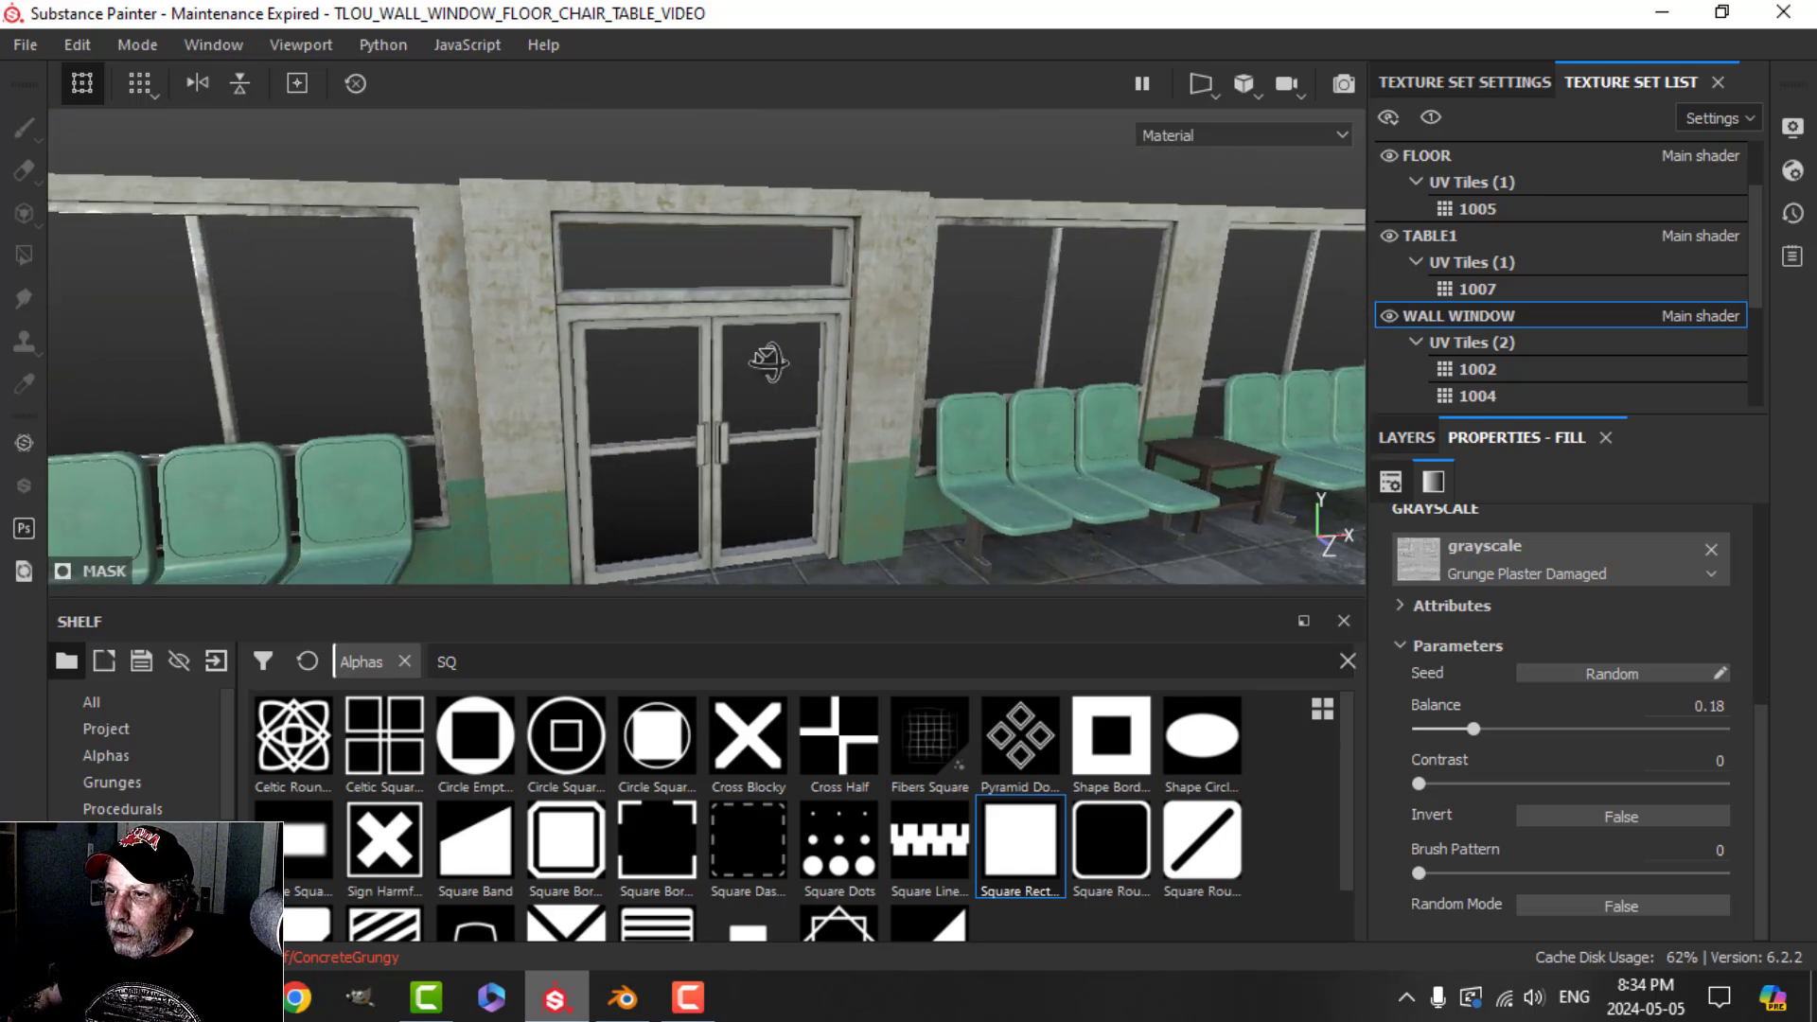
{"action": "middle_click_drag", "start_coordinate": [770, 357], "coordinate": [604, 372], "text": "alt"}
{"action": "scroll", "coordinate": [604, 372], "scroll_direction": "up", "scroll_amount": 3}
{"action": "left_click_drag", "start_coordinate": [679, 353], "coordinate": [735, 354], "text": "alt"}
{"action": "middle_click_drag", "start_coordinate": [736, 354], "coordinate": [651, 388], "text": "alt"}
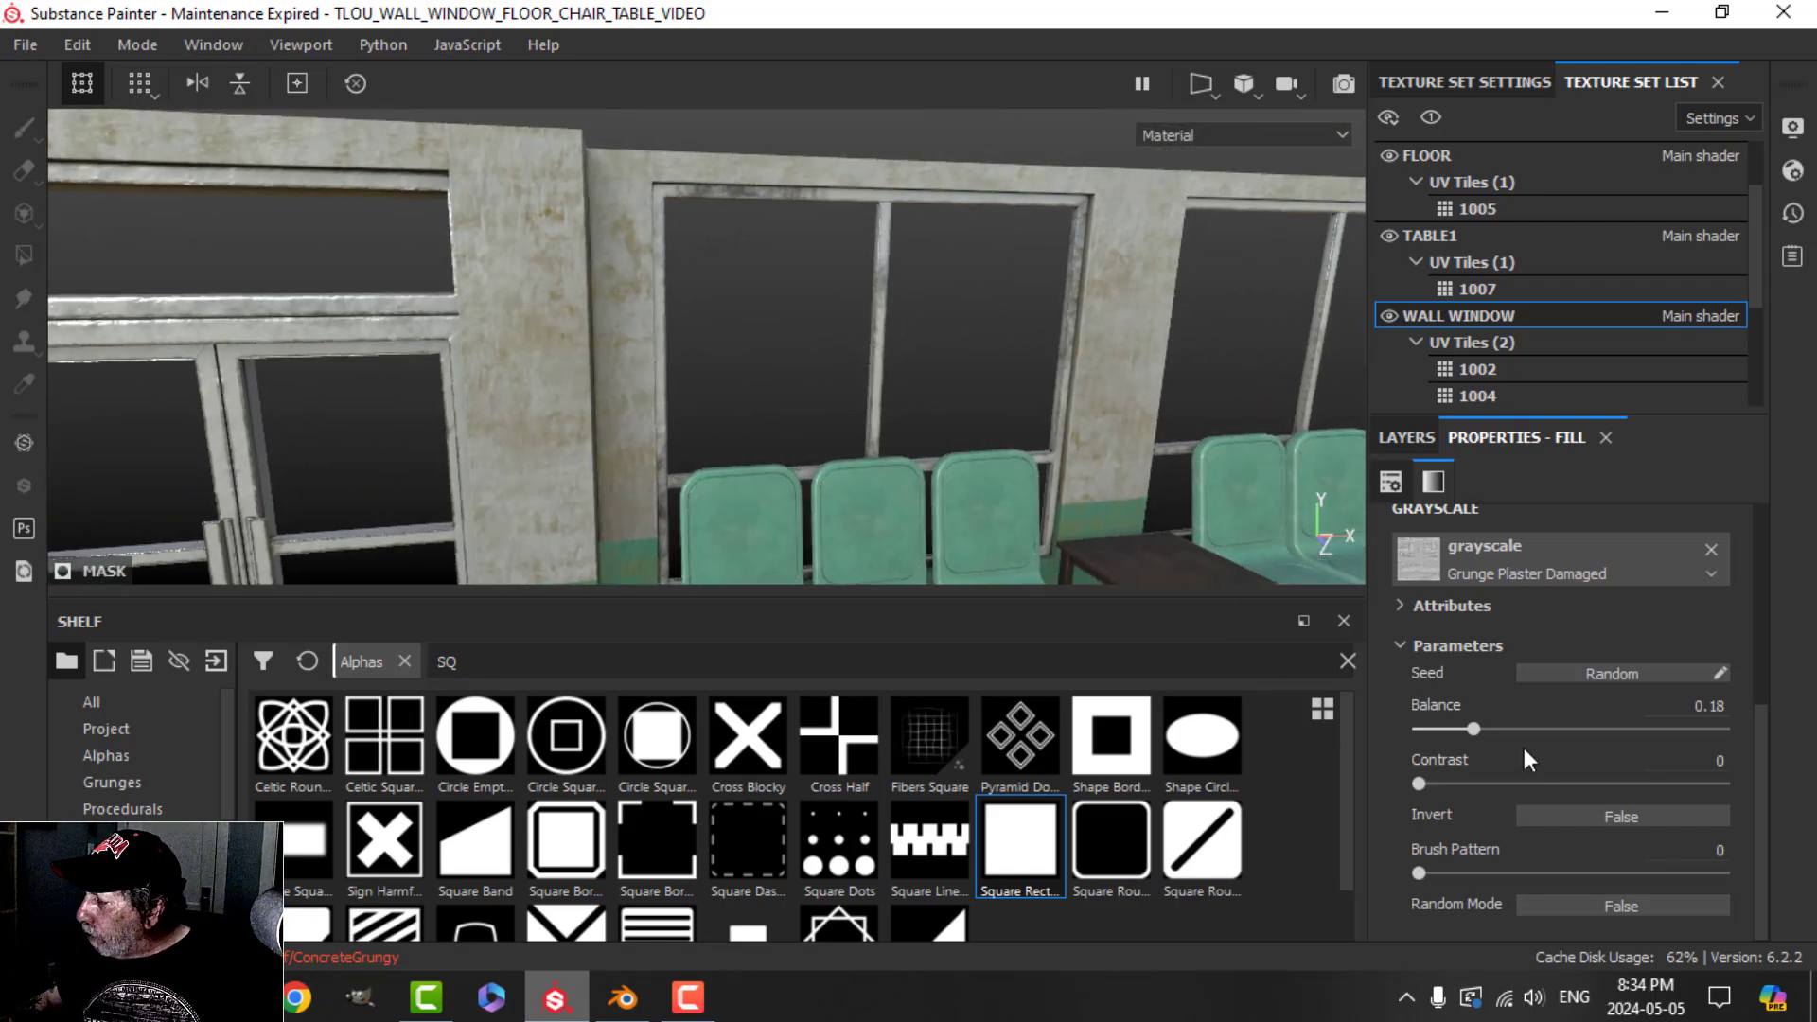
{"action": "left_click", "coordinate": [1422, 436]}
{"action": "left_click", "coordinate": [1420, 538]}
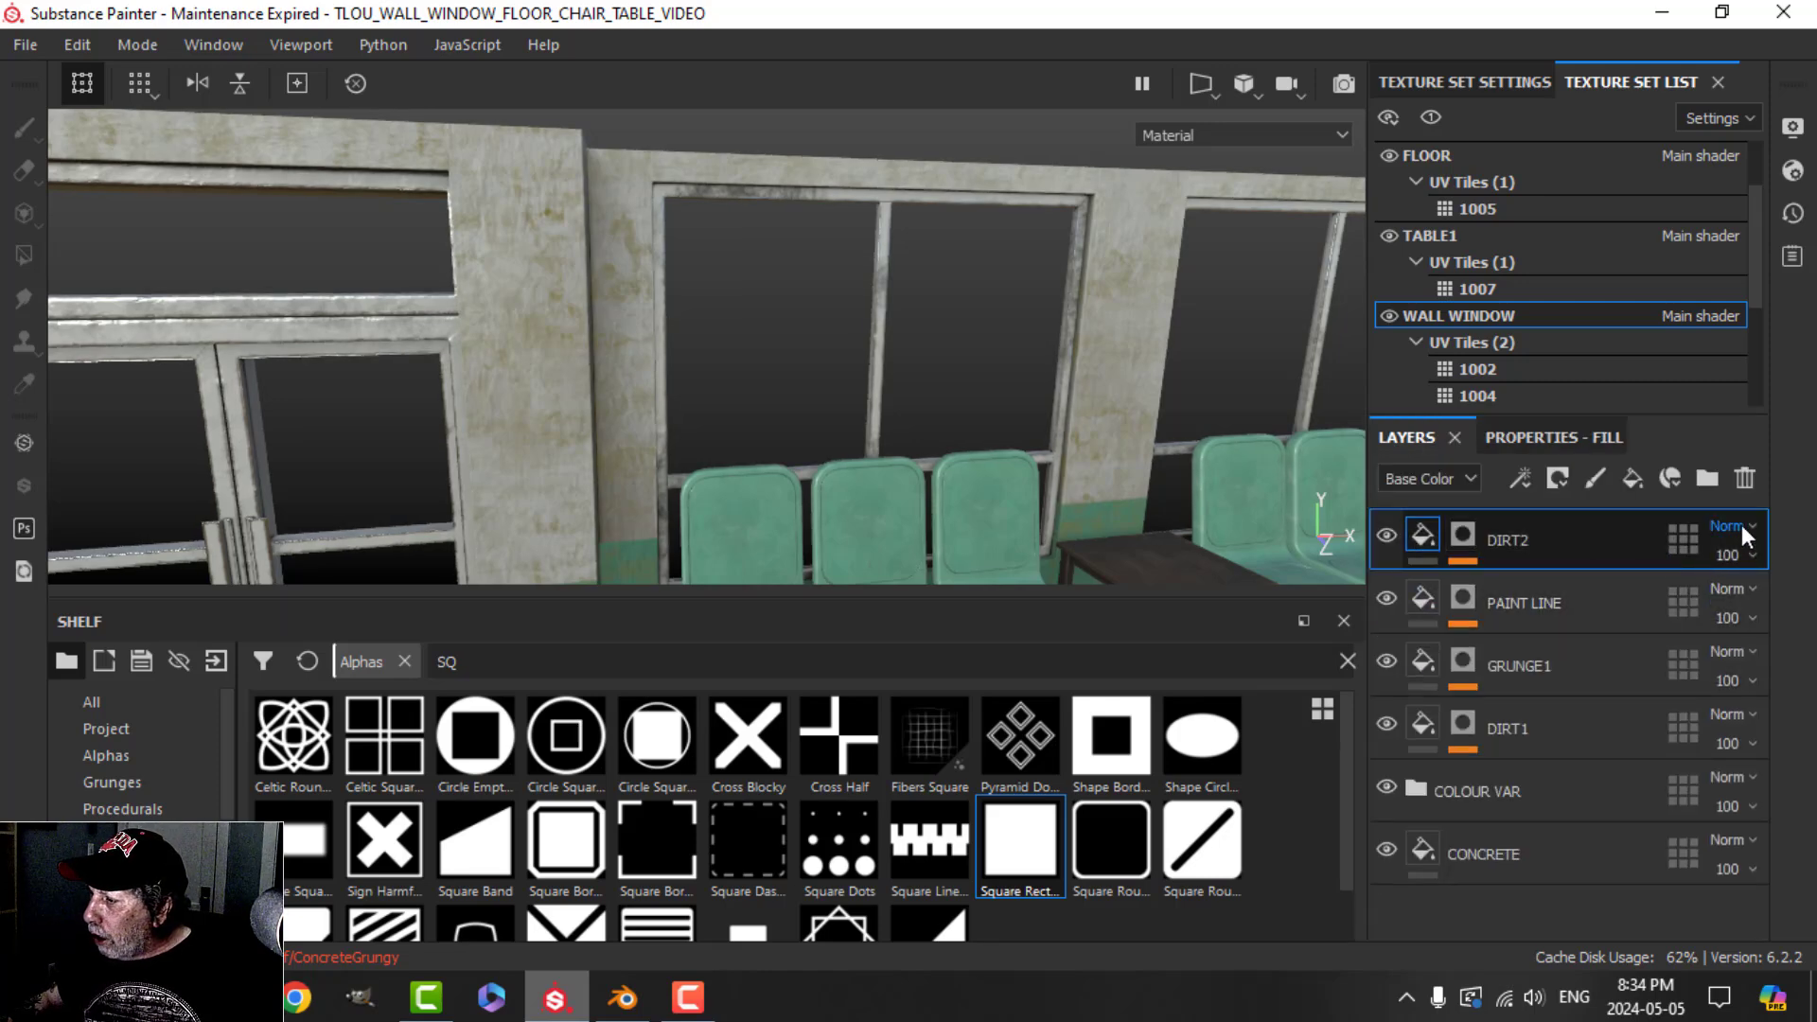
{"action": "left_click", "coordinate": [1741, 526]}
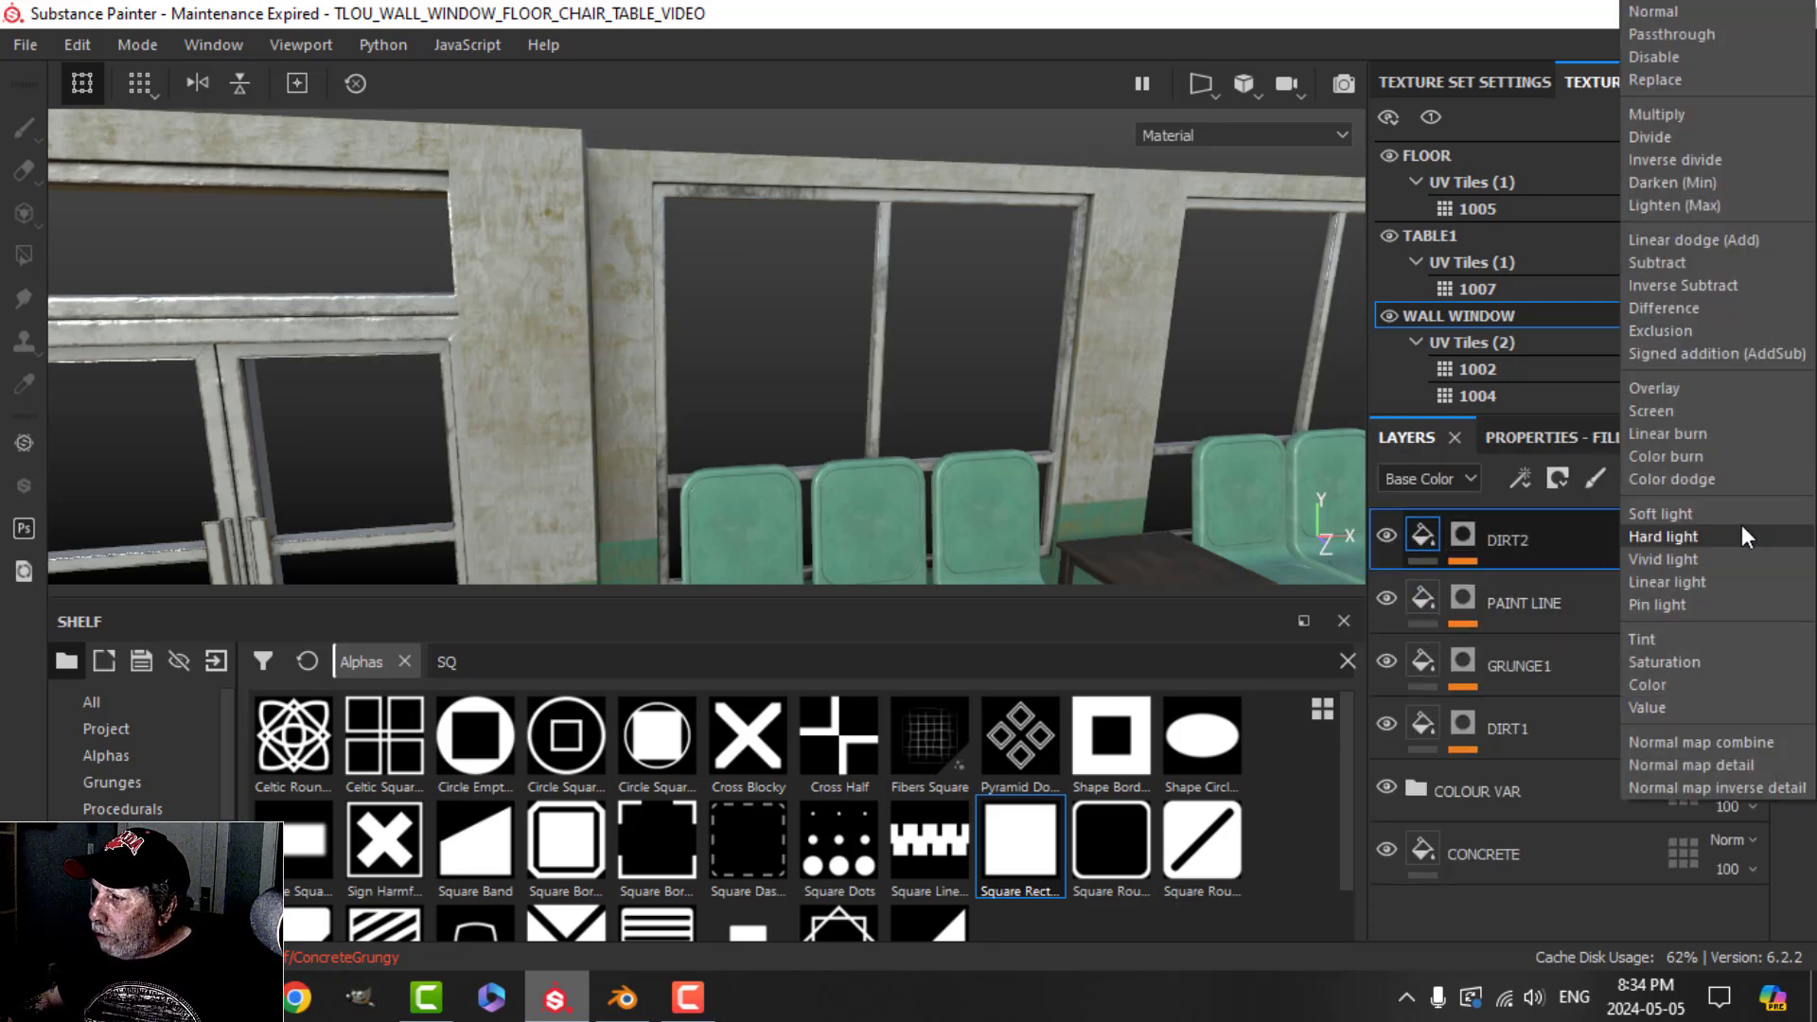
{"action": "left_click", "coordinate": [1679, 388]}
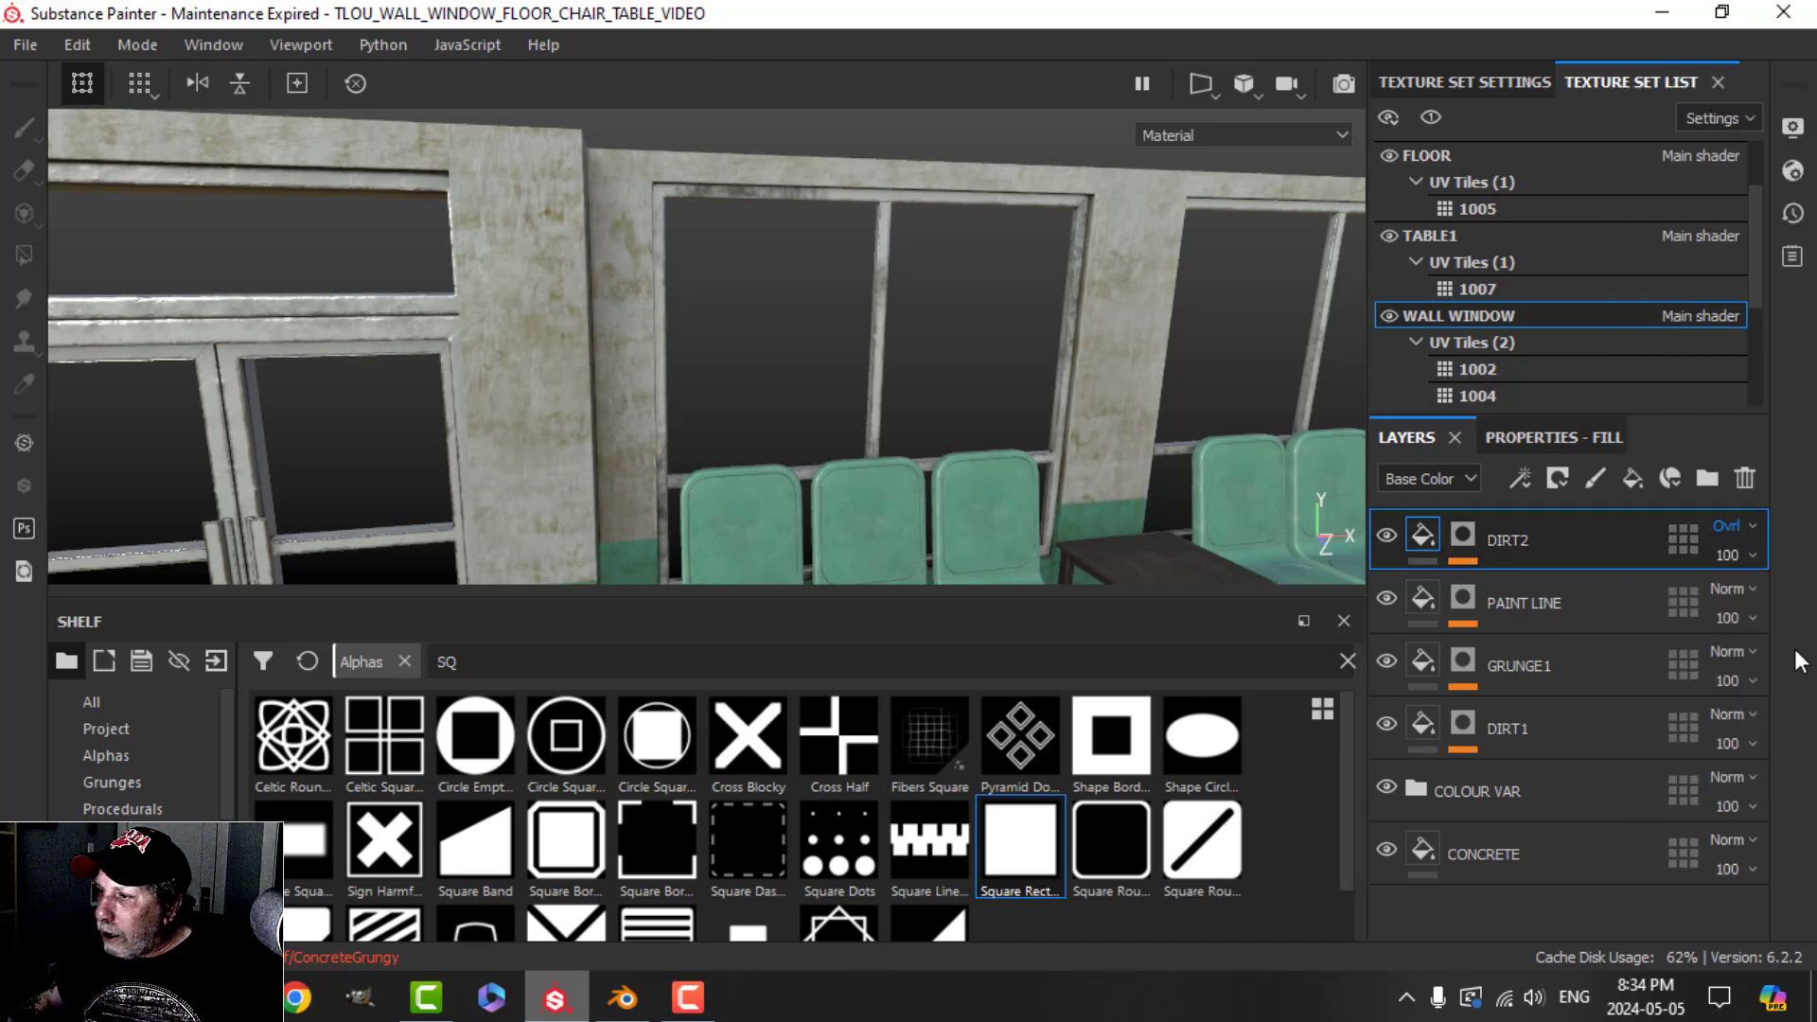
{"action": "left_click", "coordinate": [1746, 555]}
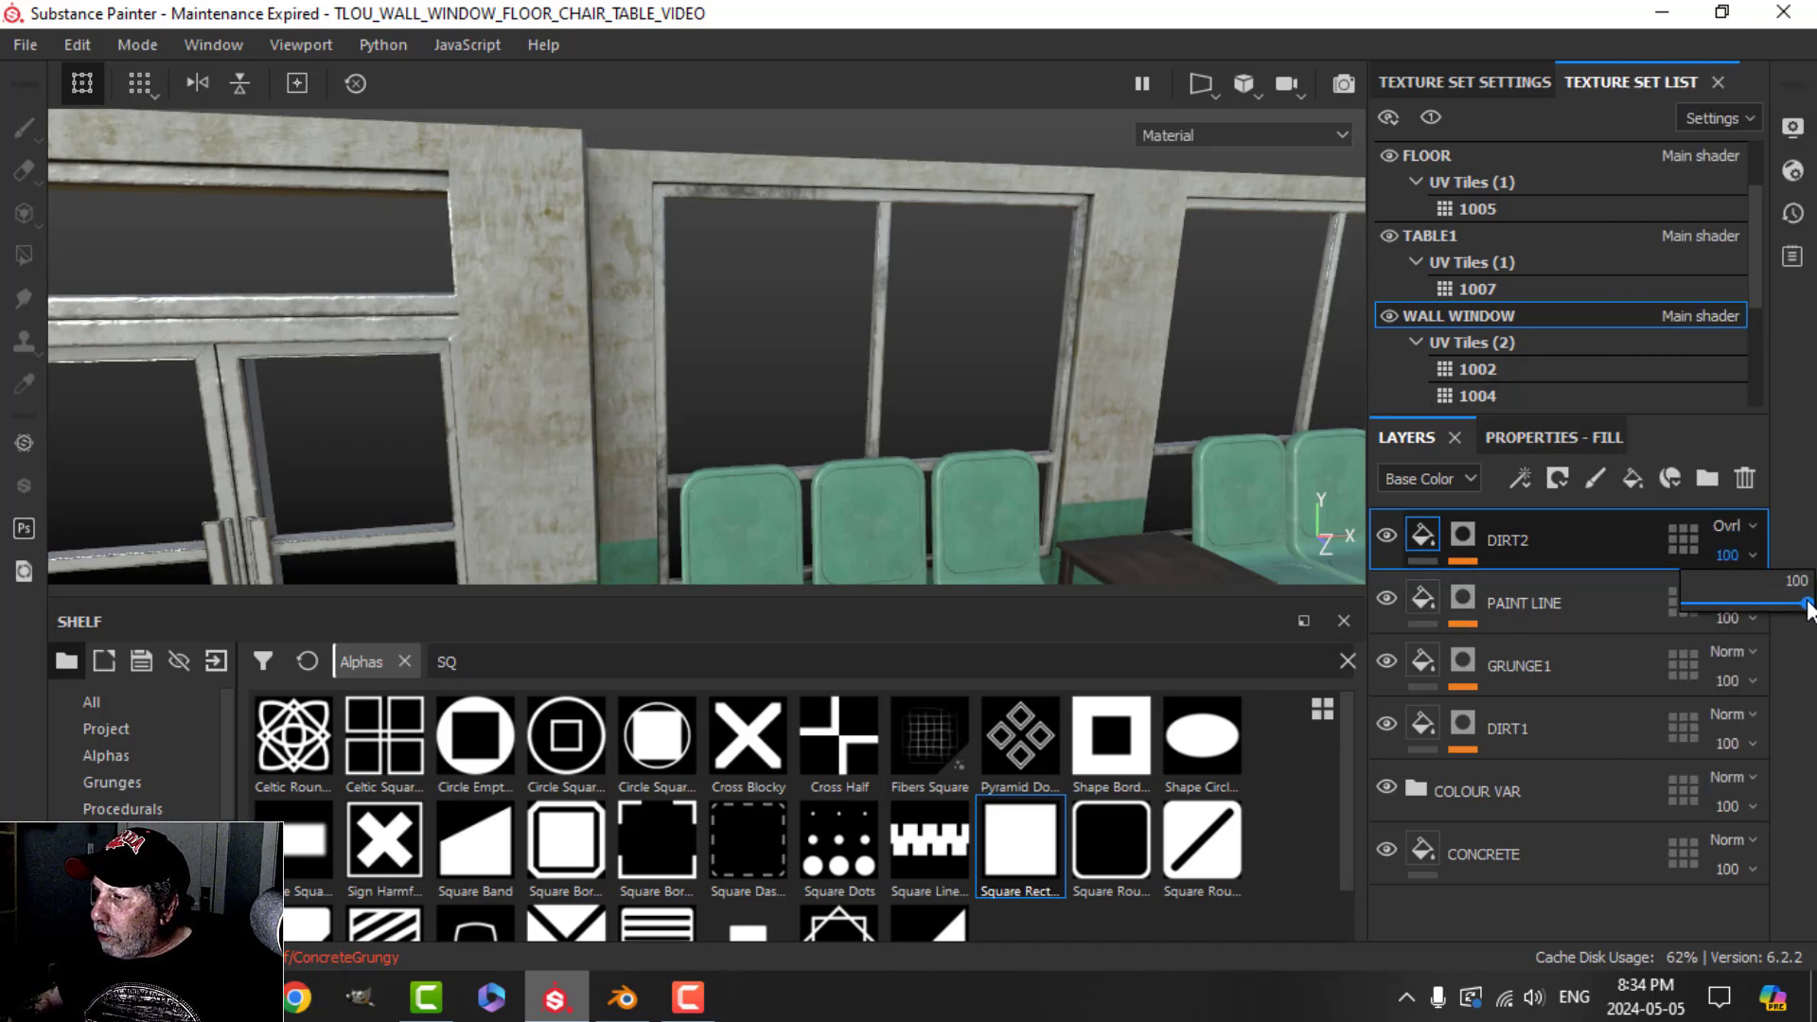
{"action": "left_click_drag", "start_coordinate": [1808, 608], "coordinate": [1794, 611]}
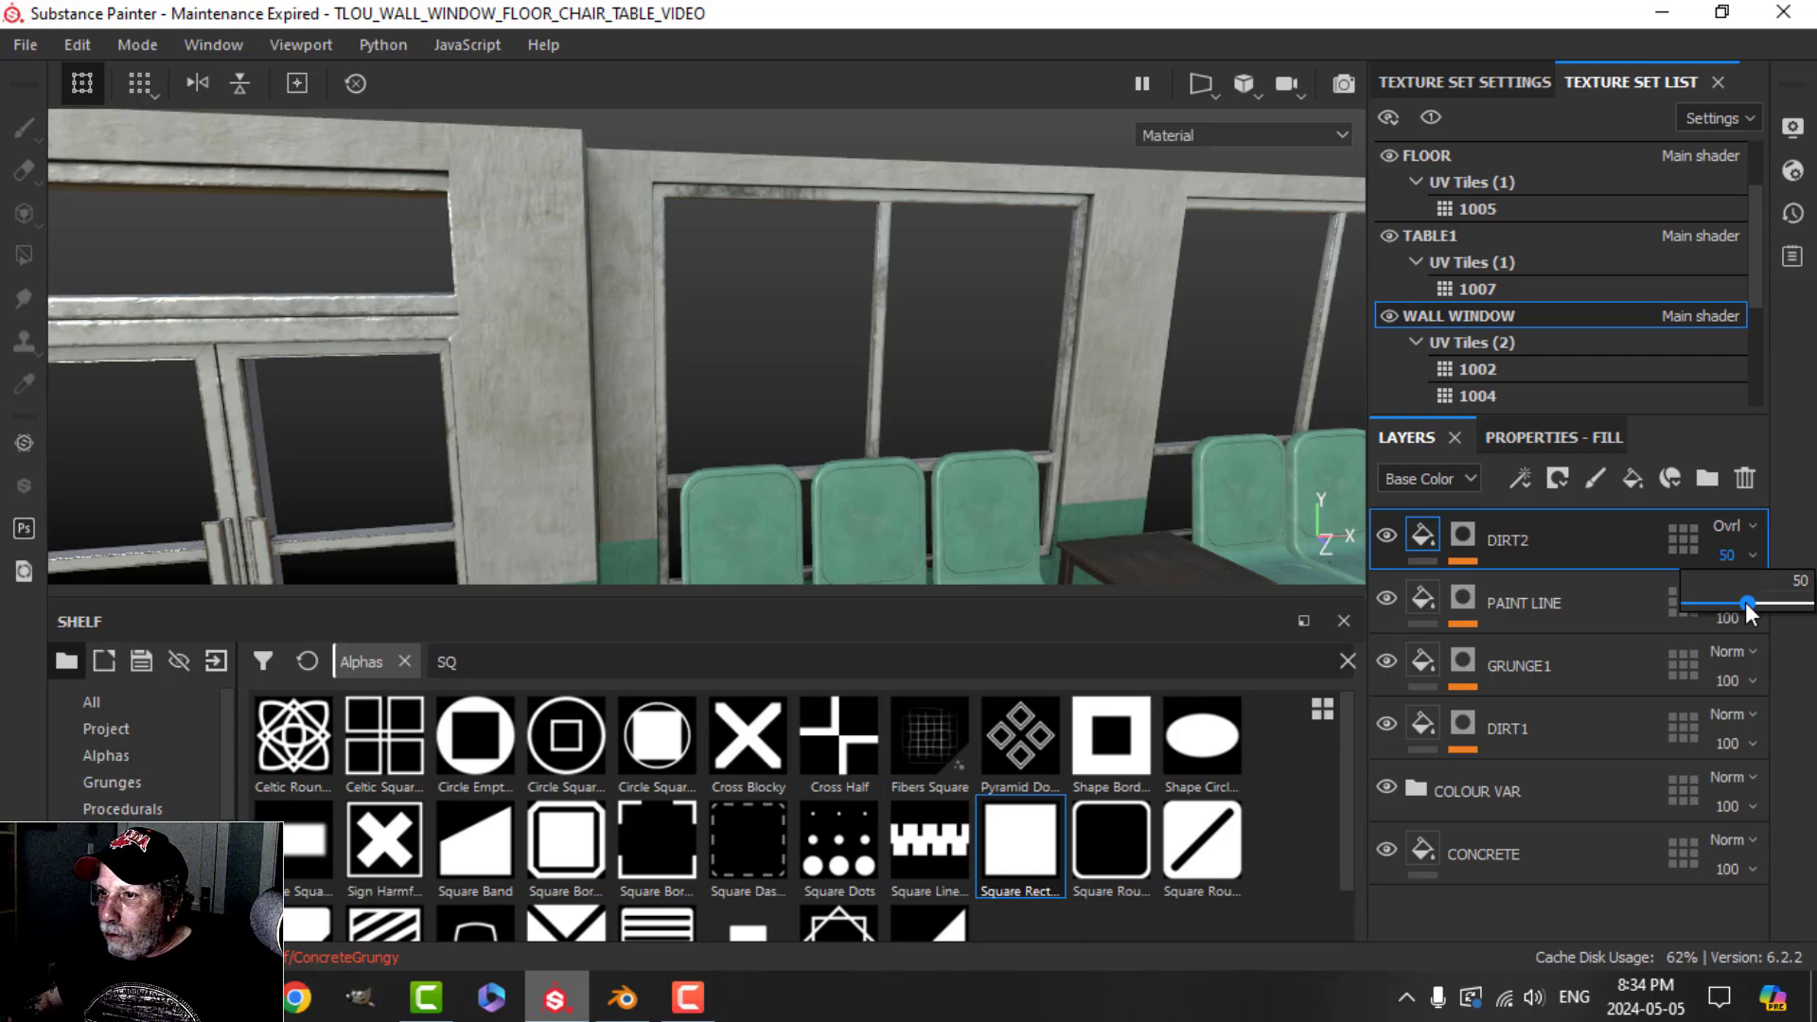
Step: Add a paint effect to the DIRT2 layer's mask above the grunge fill
{"action": "middle_click_drag", "start_coordinate": [637, 338], "coordinate": [637, 304], "text": "alt"}
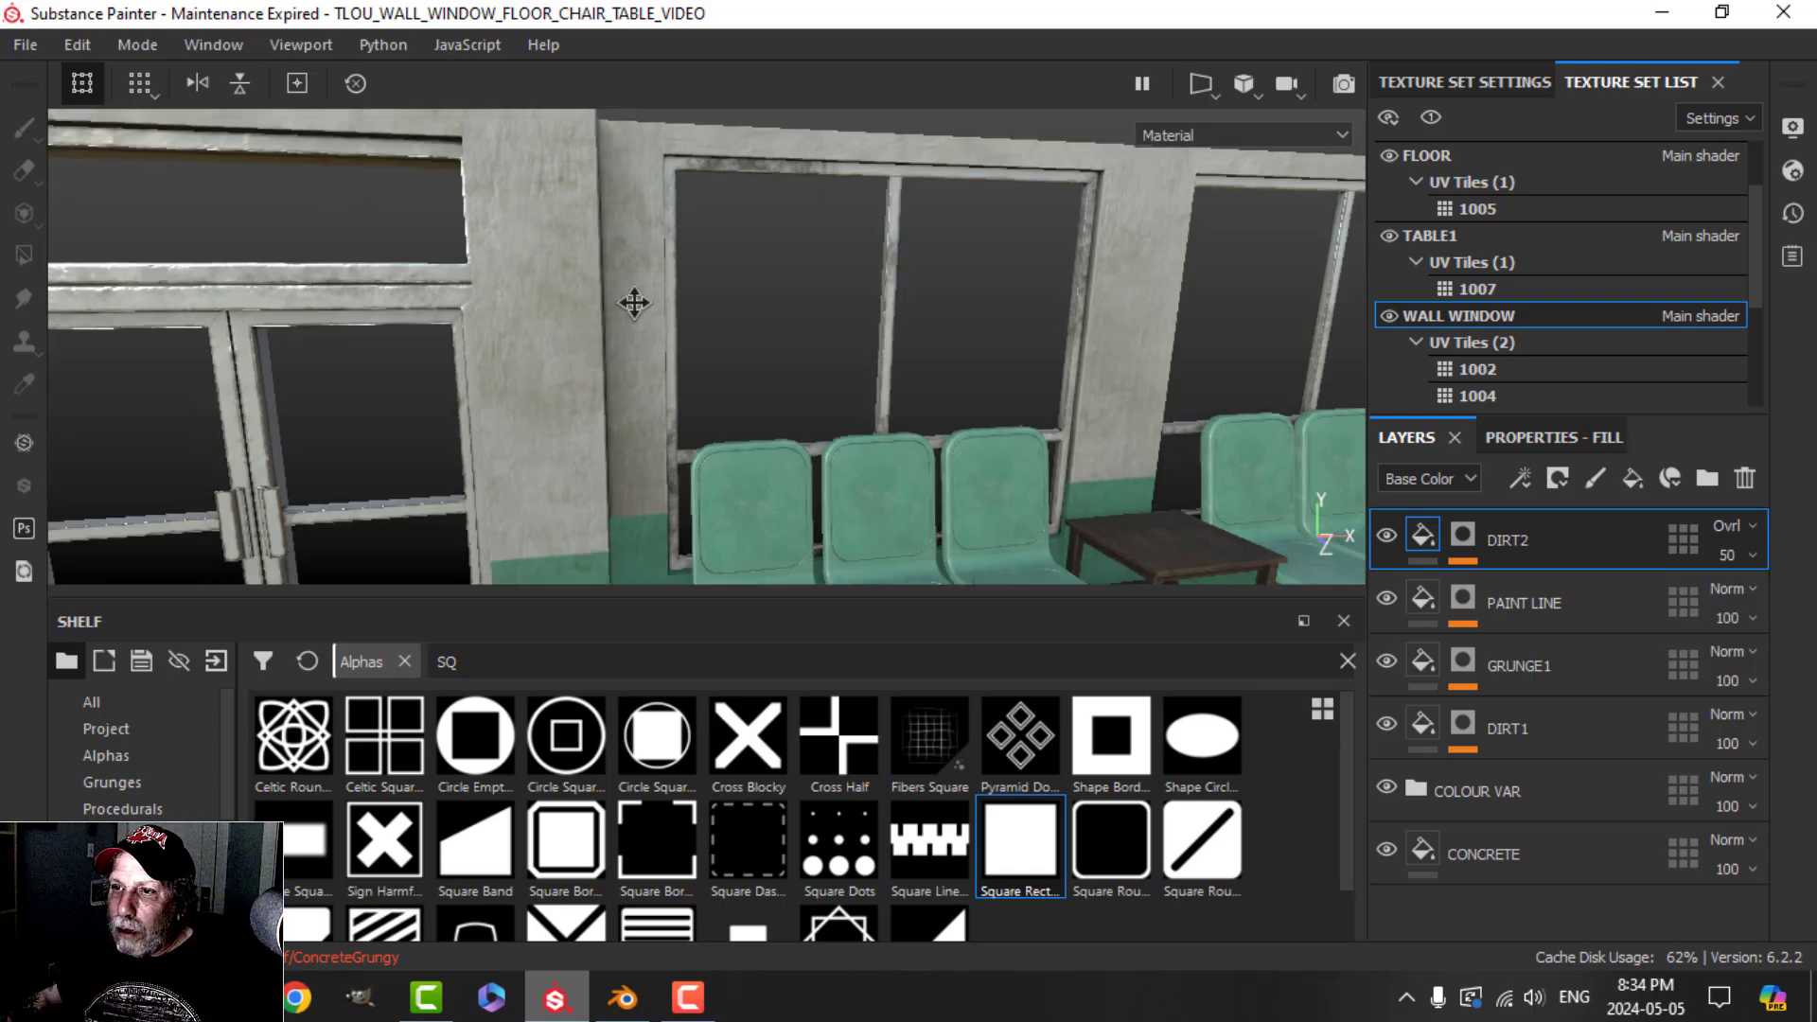
{"action": "left_click_drag", "start_coordinate": [637, 303], "coordinate": [719, 312], "text": "alt"}
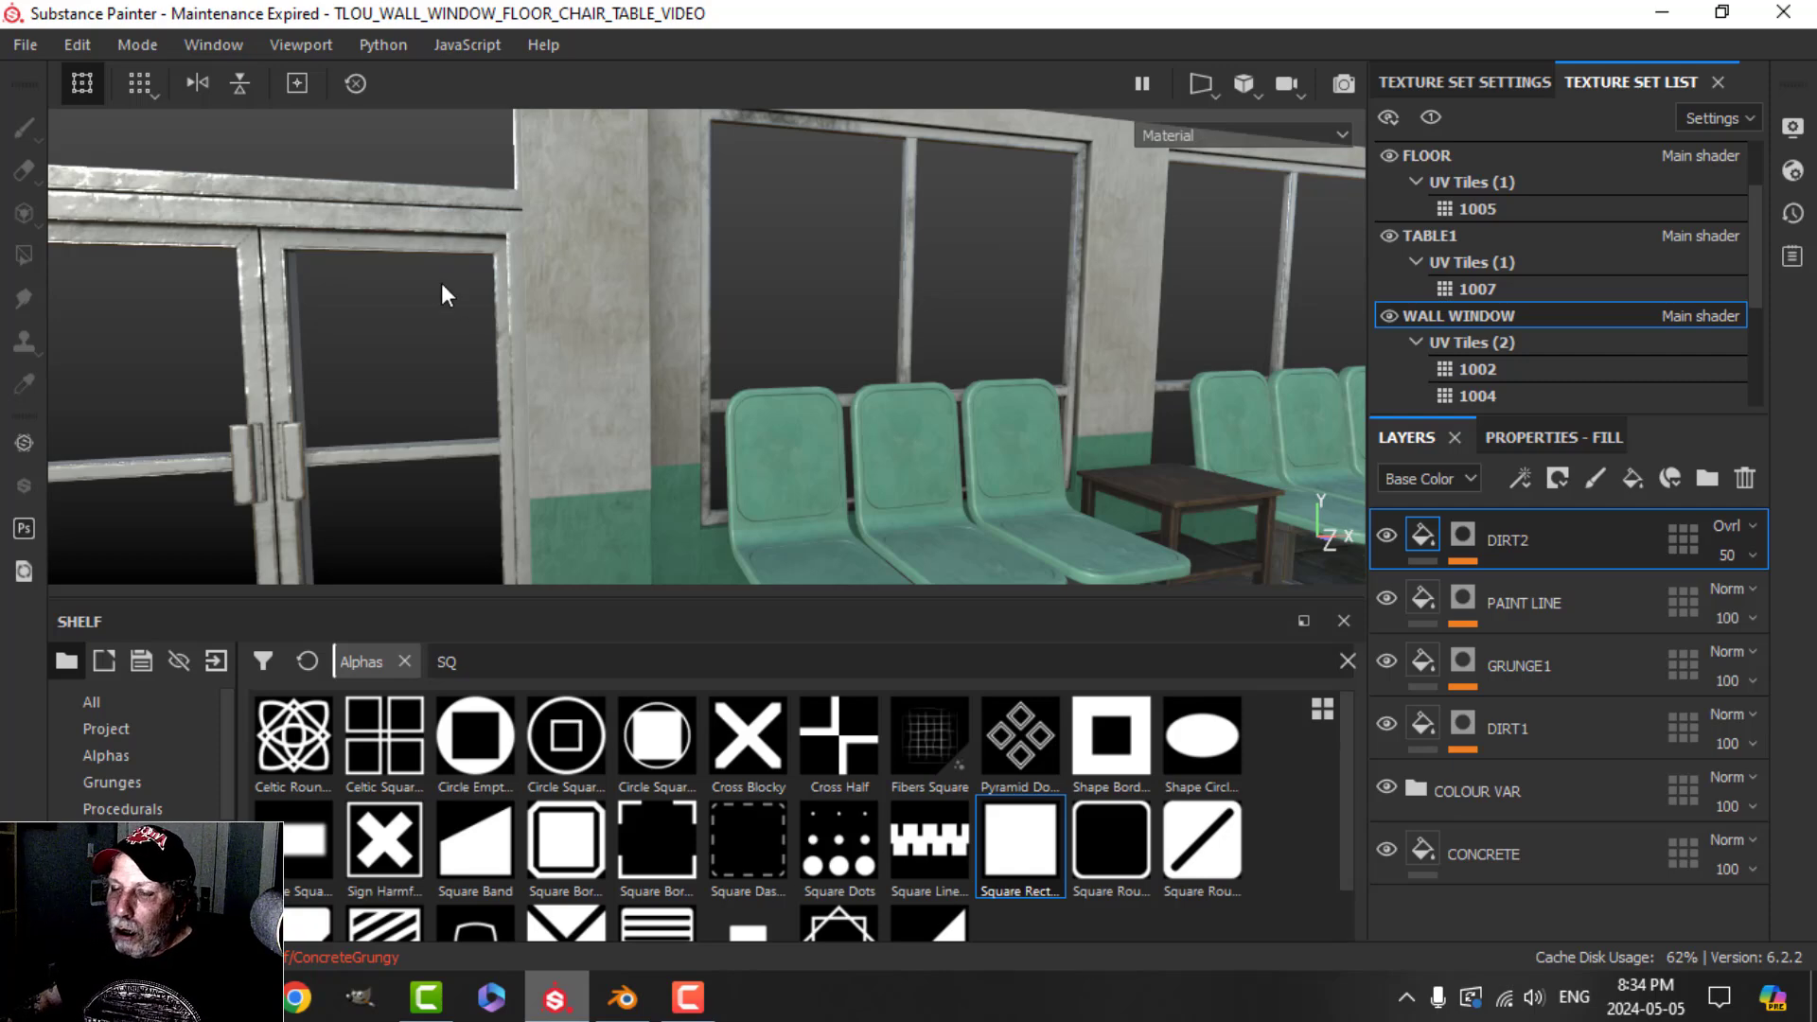
{"action": "left_click_drag", "start_coordinate": [441, 282], "coordinate": [639, 298], "text": "alt"}
{"action": "middle_click_drag", "start_coordinate": [639, 297], "coordinate": [583, 384], "text": "alt"}
{"action": "scroll", "coordinate": [599, 365], "scroll_direction": "up", "scroll_amount": 2}
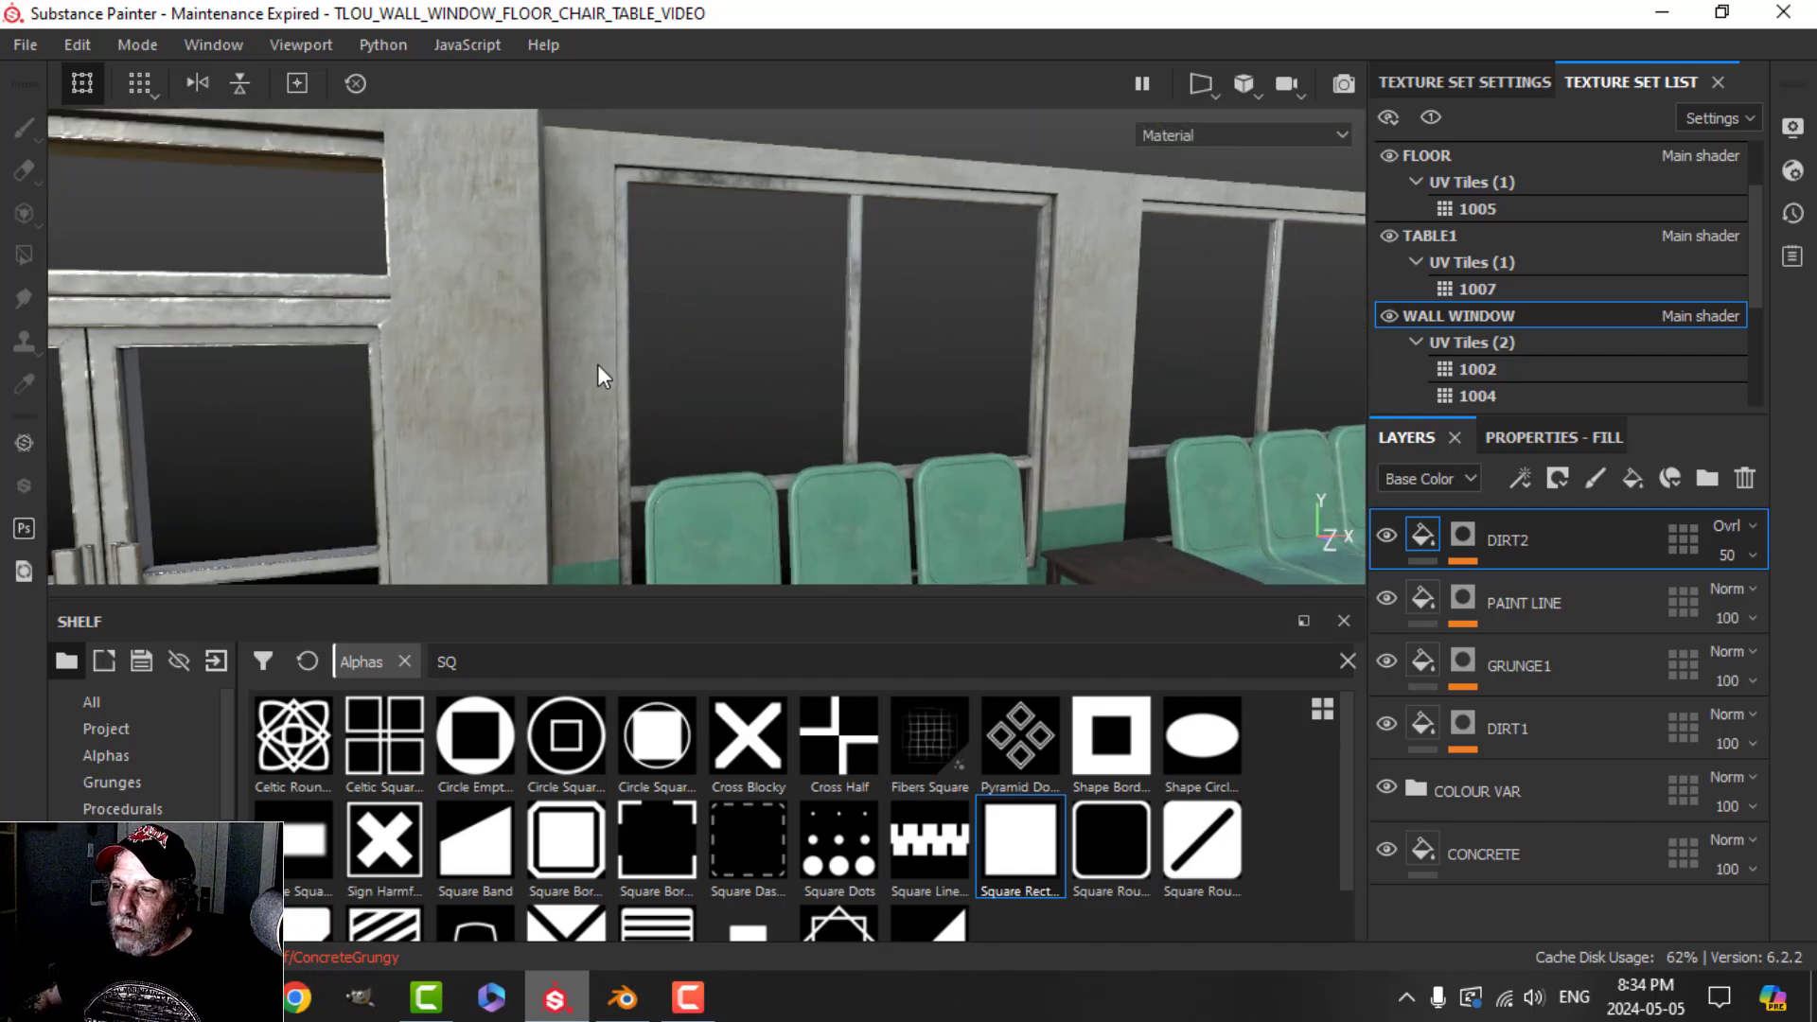
{"action": "left_click_drag", "start_coordinate": [598, 366], "coordinate": [528, 365], "text": "alt"}
{"action": "mouse_move", "coordinate": [528, 365]}
{"action": "middle_mouse_down", "text": "alt"}
{"action": "mouse_move", "coordinate": [580, 359]}
{"action": "mouse_move", "coordinate": [556, 357]}
{"action": "middle_mouse_up", "text": "alt"}
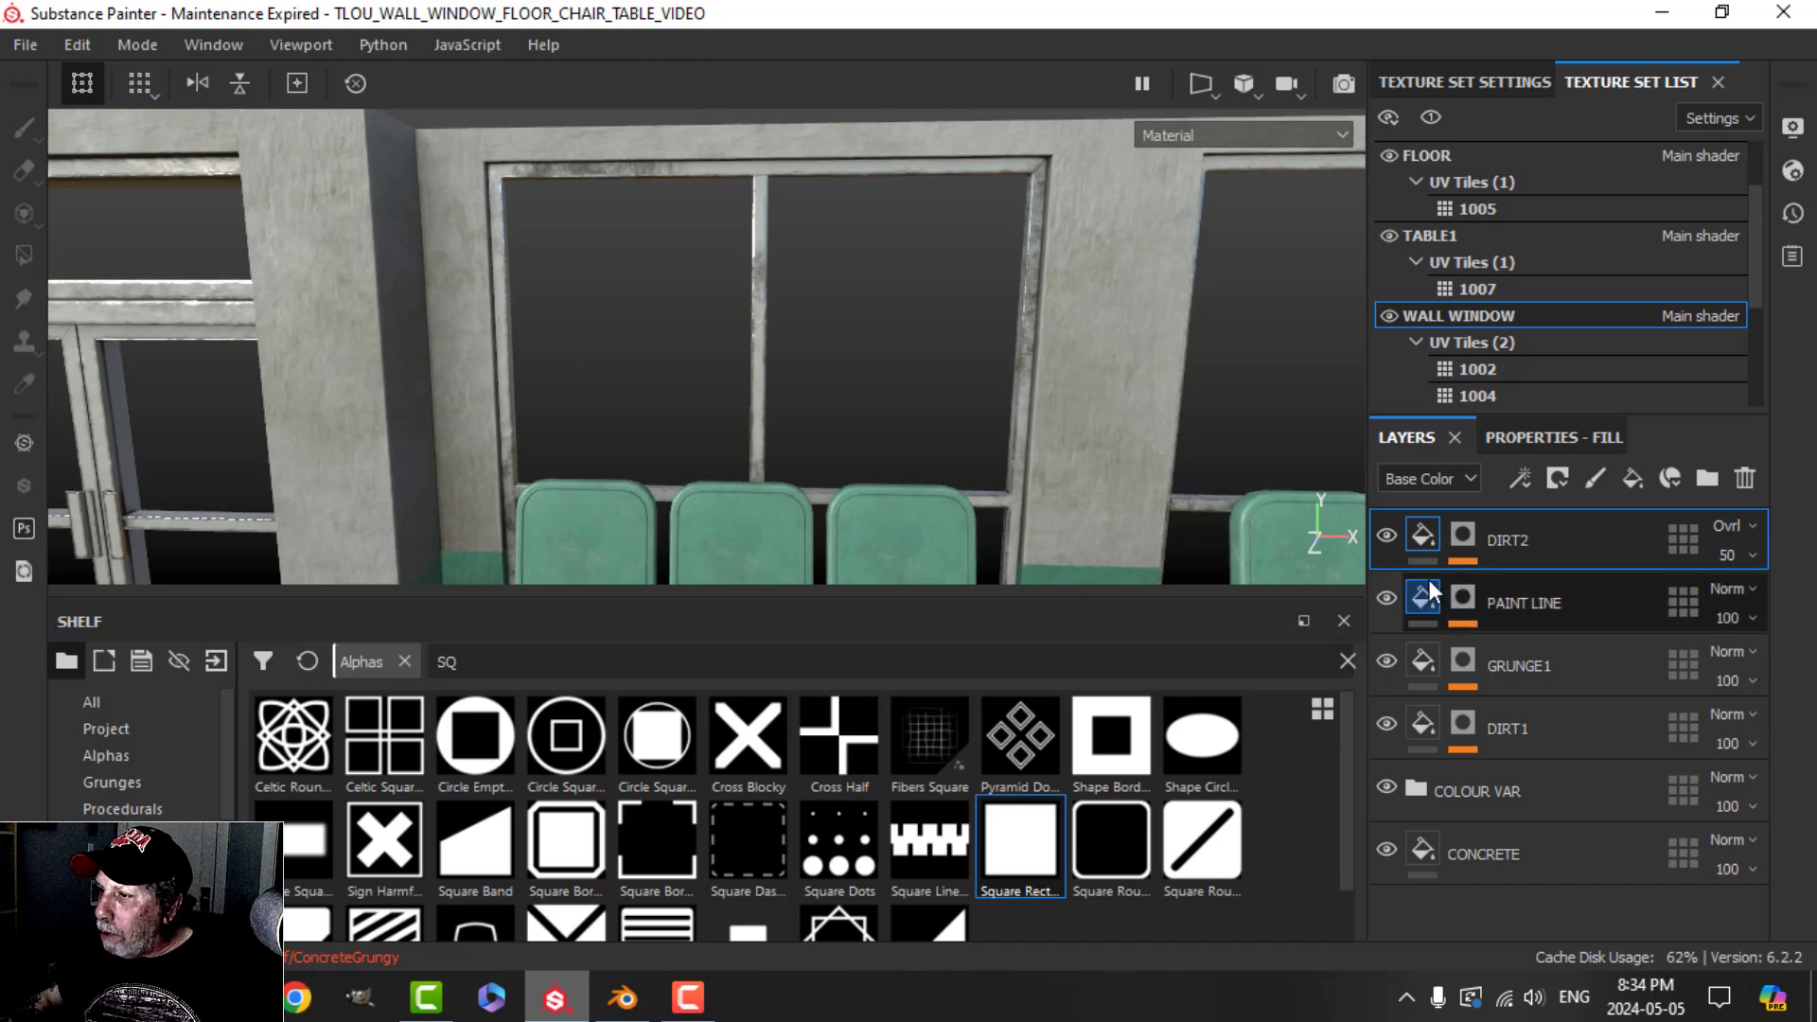
{"action": "left_click", "coordinate": [1463, 536]}
{"action": "left_click", "coordinate": [1519, 477]}
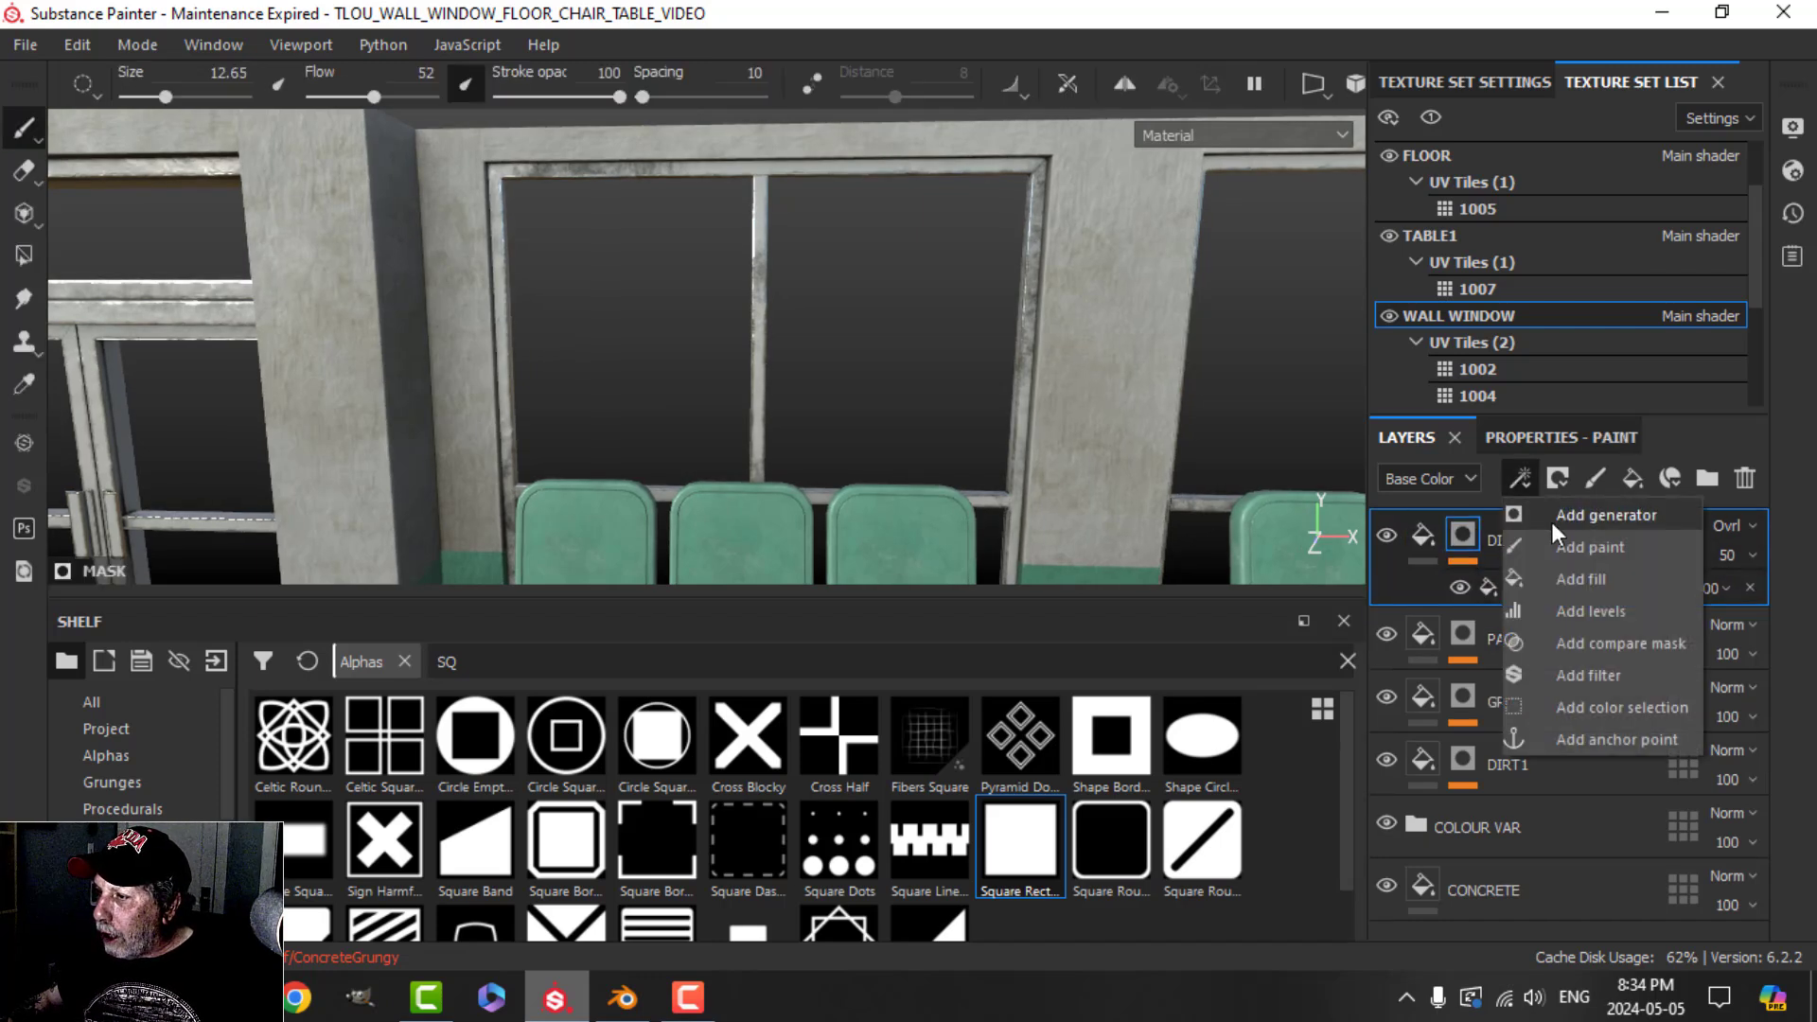
{"action": "left_click", "coordinate": [1565, 547]}
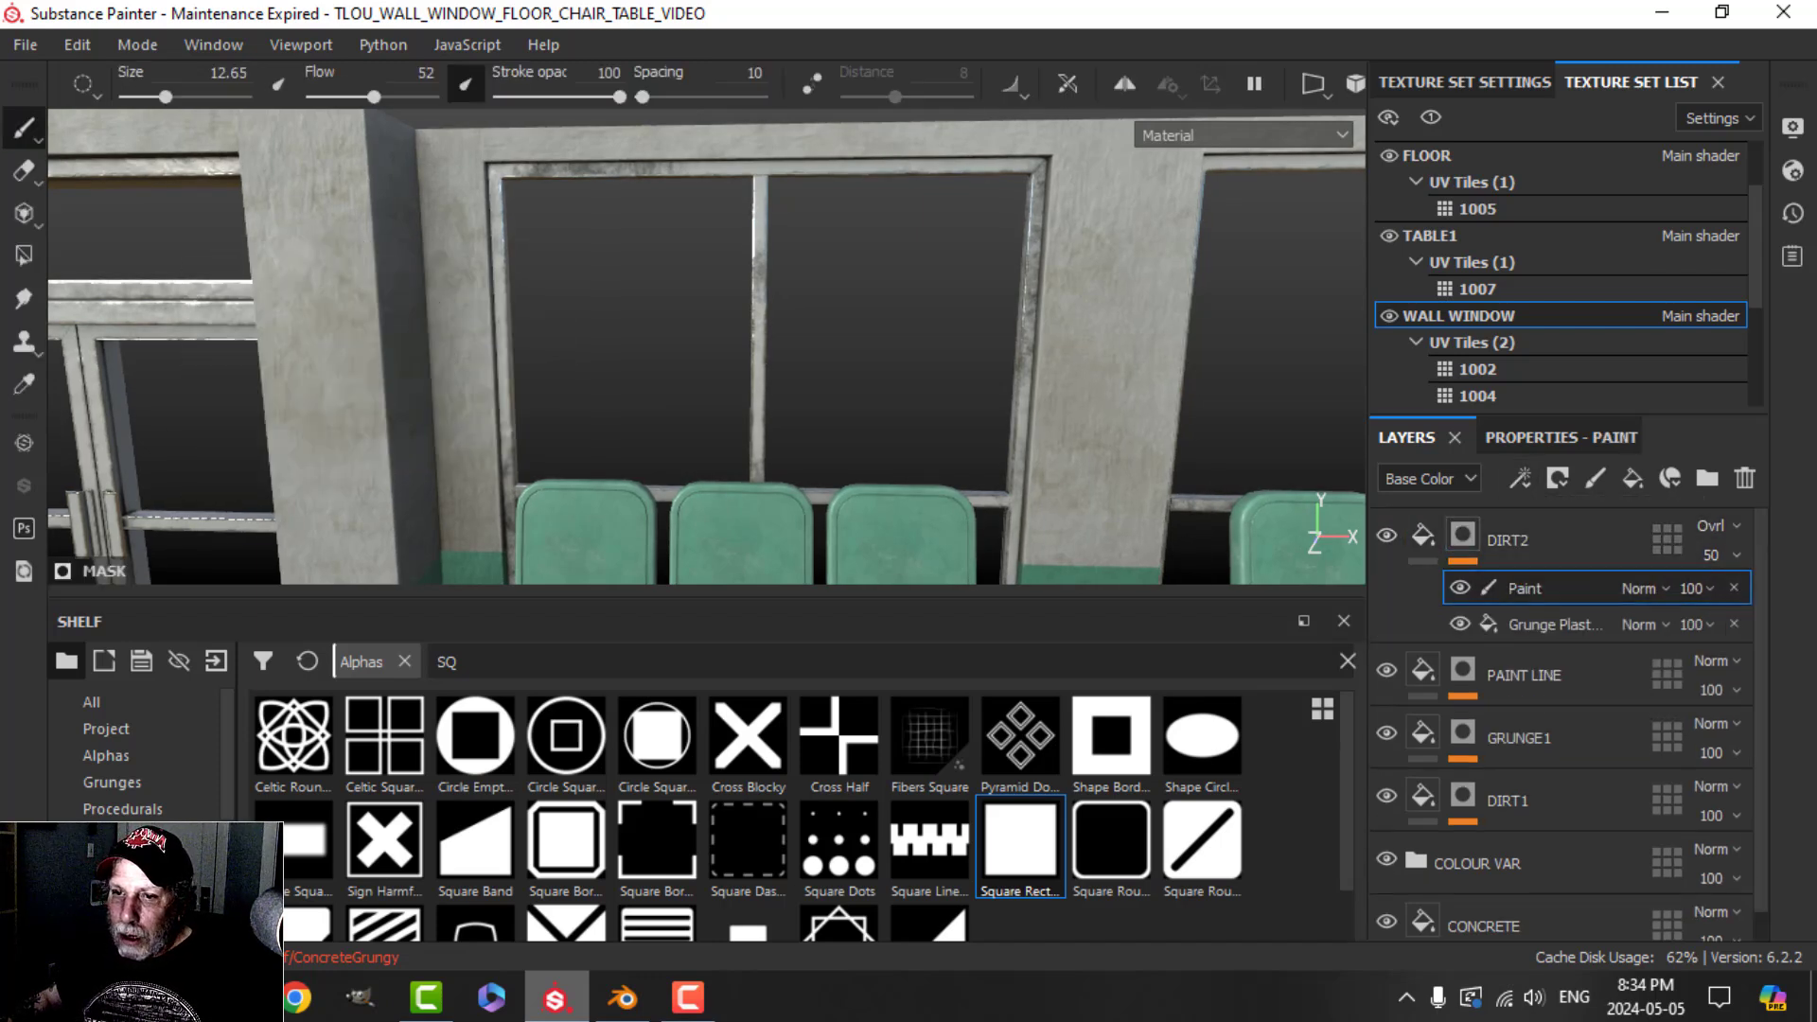
Step: Find the Dirt 1 brush in the shelf, choose it for the mask paint and set its flow to 65
{"action": "scroll", "coordinate": [130, 805], "scroll_direction": "down", "scroll_amount": 3}
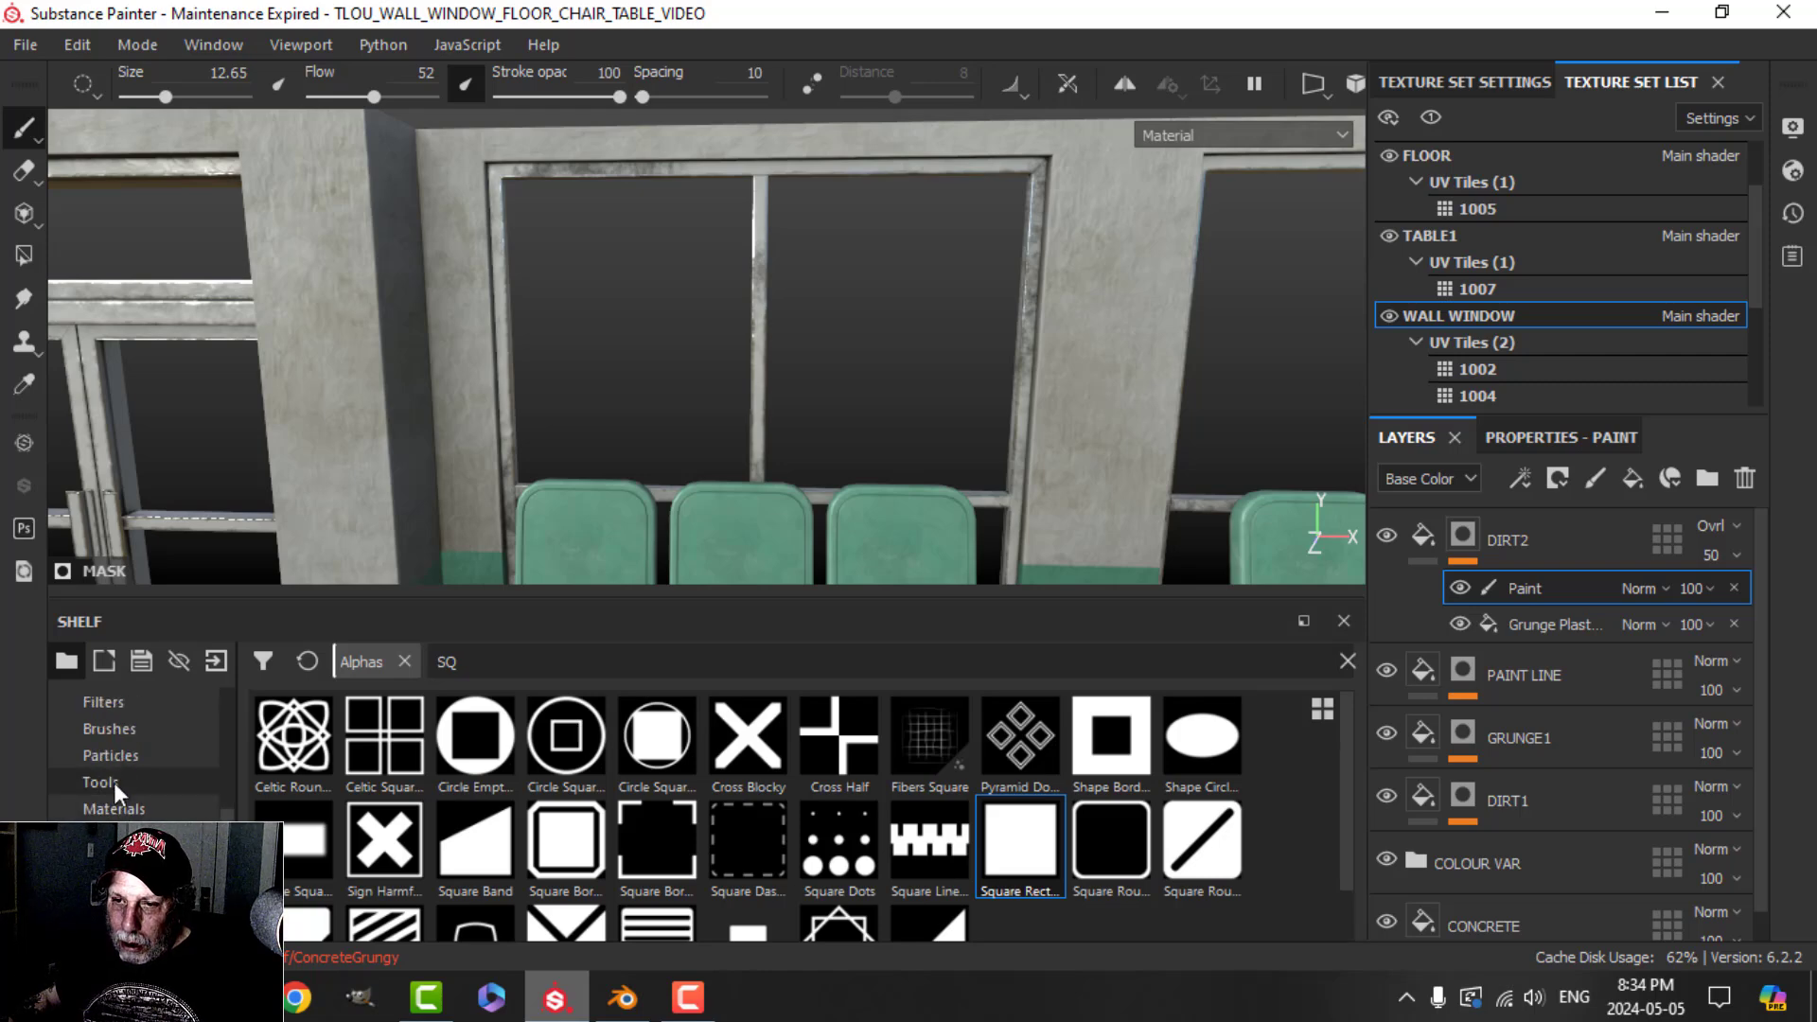
{"action": "left_click", "coordinate": [127, 729]}
{"action": "left_click", "coordinate": [531, 660]}
{"action": "type", "text": "DIRT"}
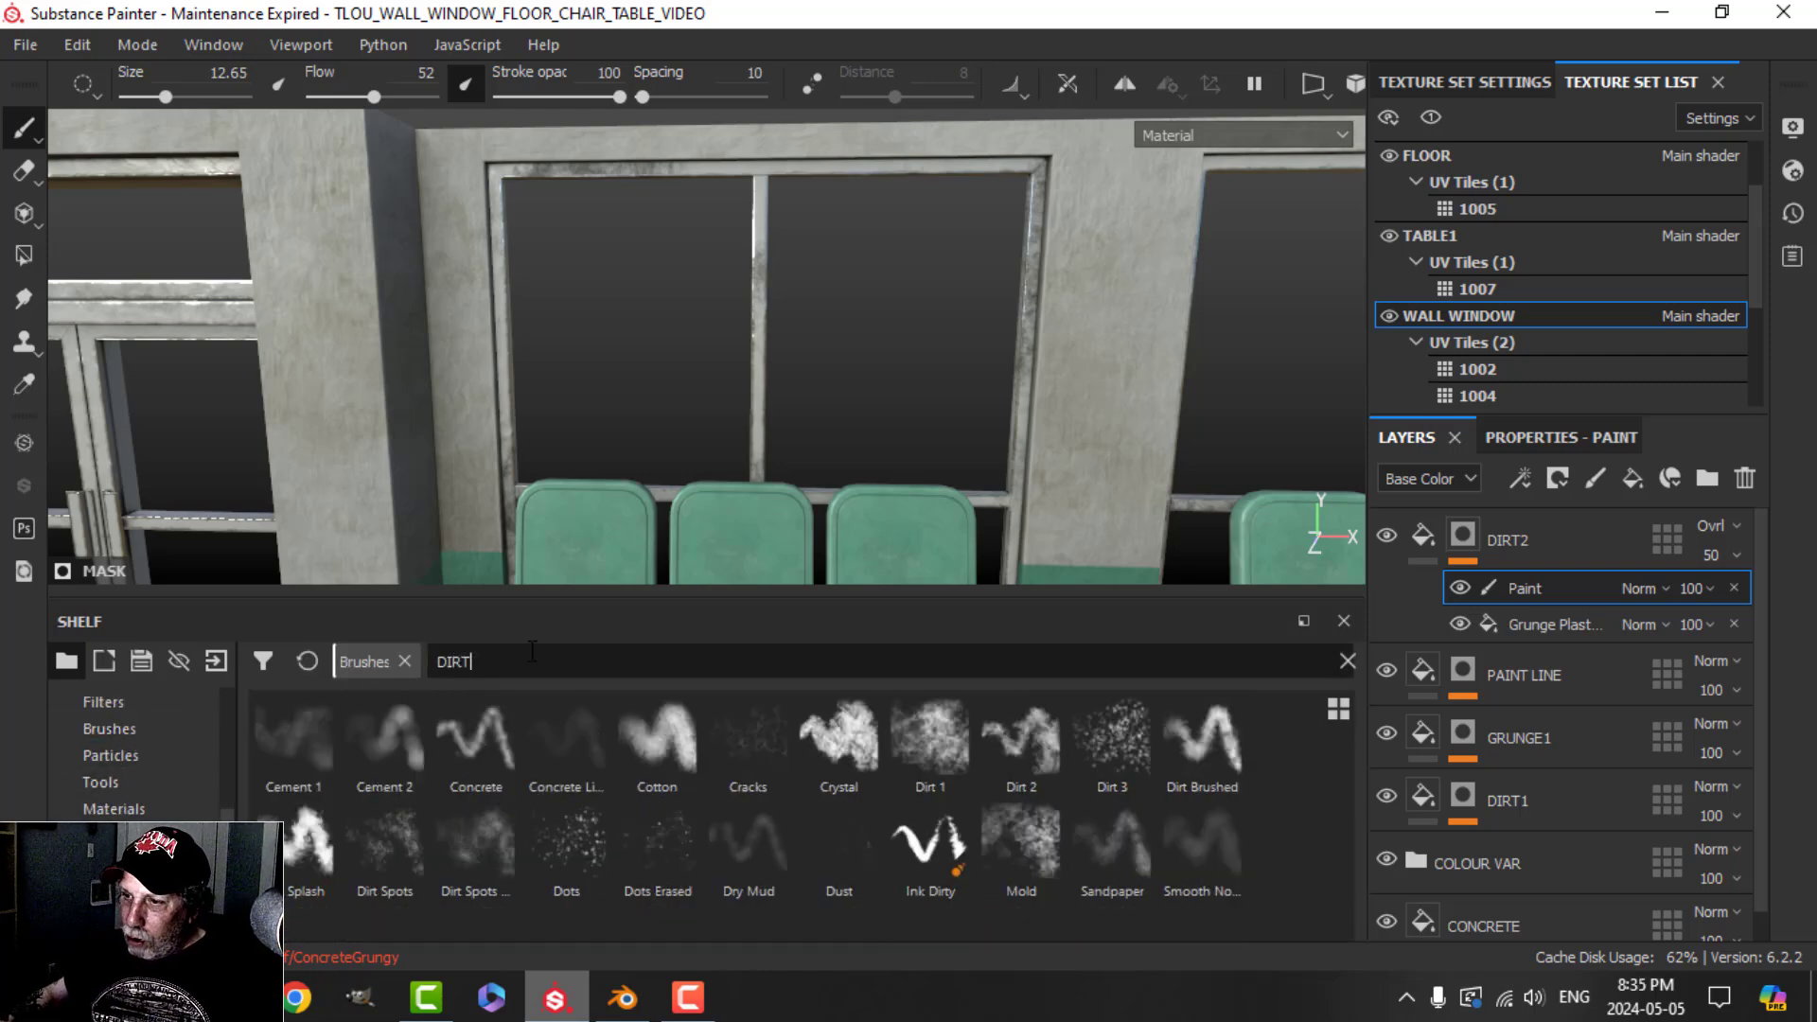
{"action": "left_click", "coordinate": [937, 748]}
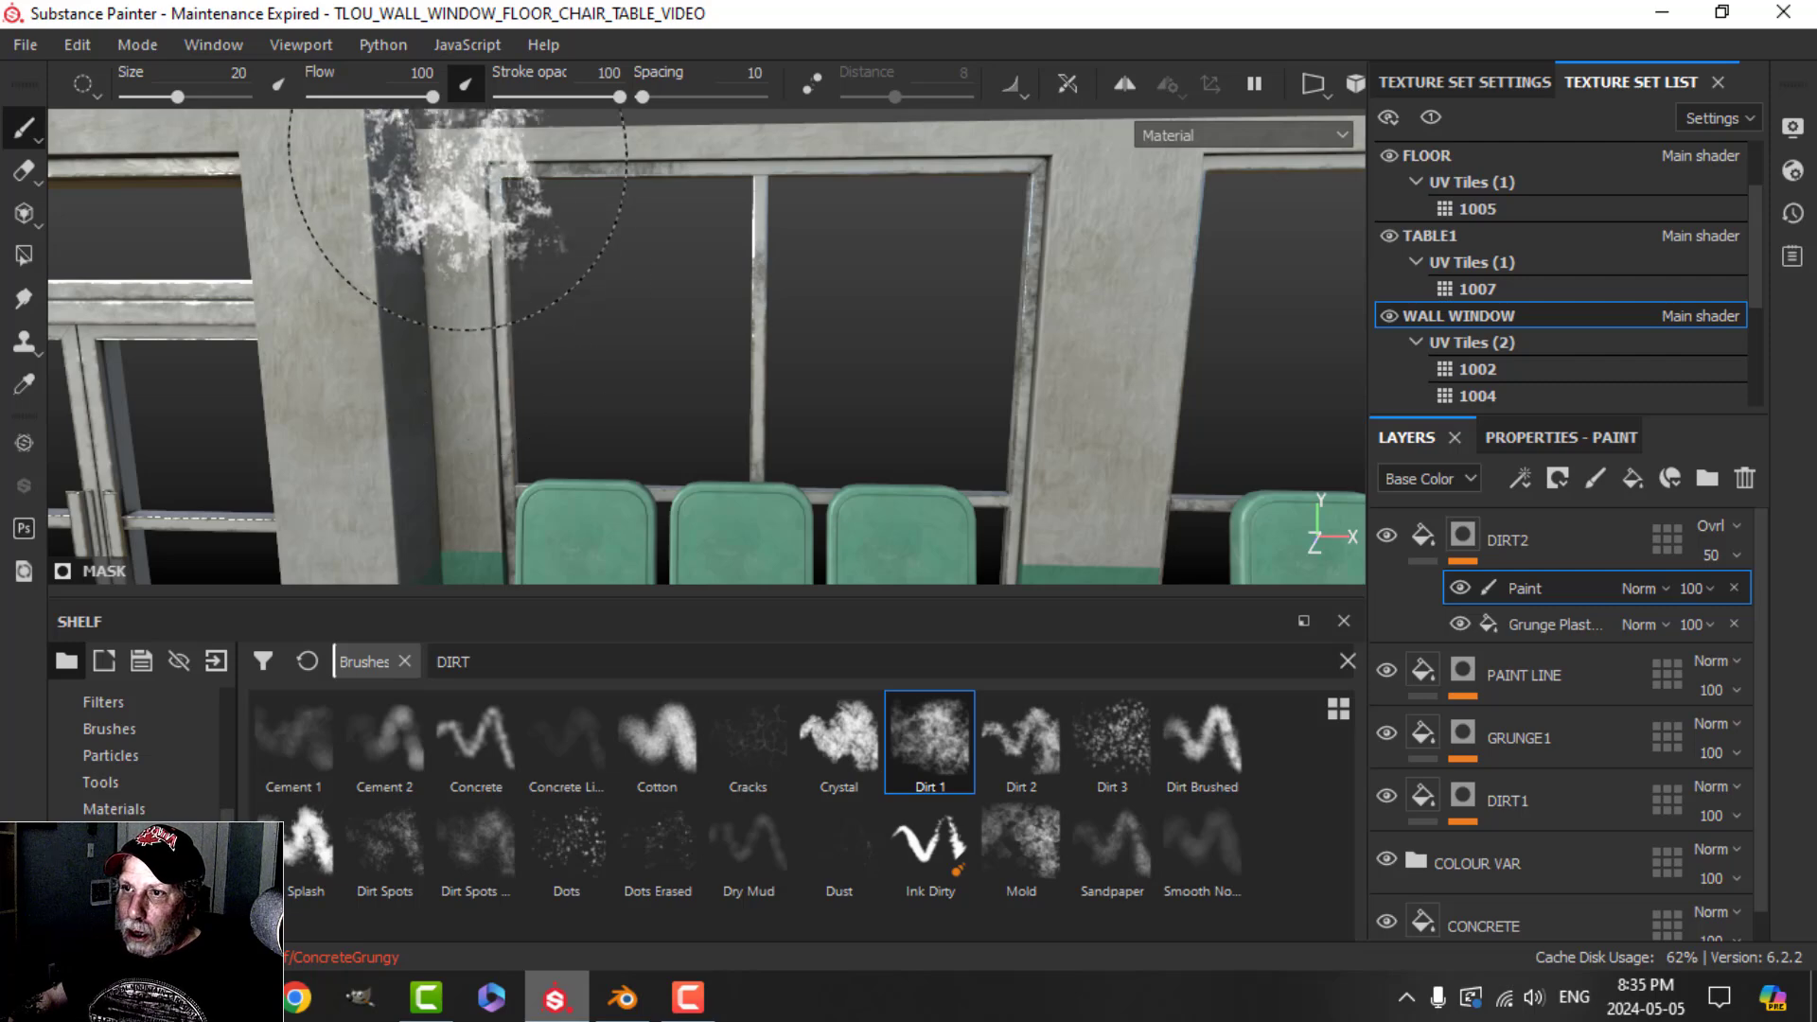
{"action": "left_click_drag", "start_coordinate": [439, 98], "coordinate": [396, 99]}
Step: Paint the DIRT2 mask on the wall pillars beside the windows with the Dirt 1 brush, inverting the paint value between strokes
{"action": "scroll", "coordinate": [488, 407], "scroll_direction": "down", "scroll_amount": 5}
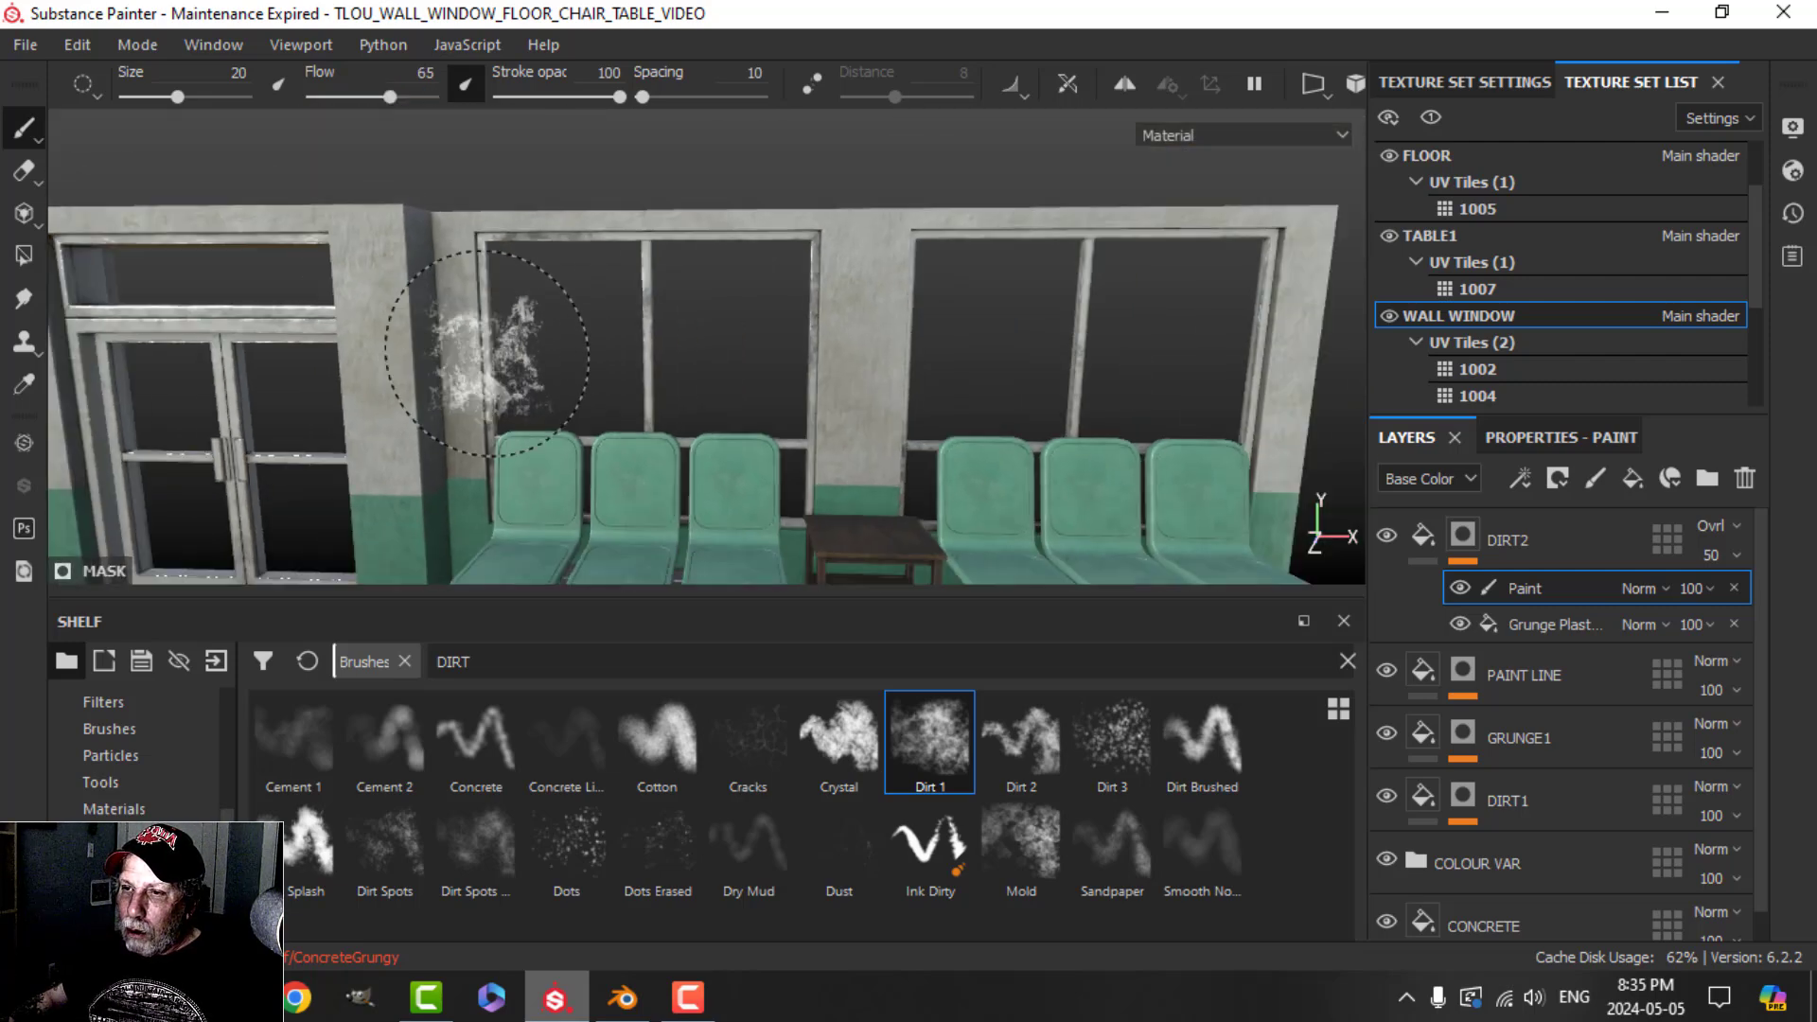
{"action": "left_click_drag", "start_coordinate": [650, 297], "coordinate": [574, 297], "text": "alt"}
{"action": "scroll", "coordinate": [811, 325], "scroll_direction": "up", "scroll_amount": 4}
{"action": "middle_click_drag", "start_coordinate": [811, 325], "coordinate": [662, 345], "text": "alt"}
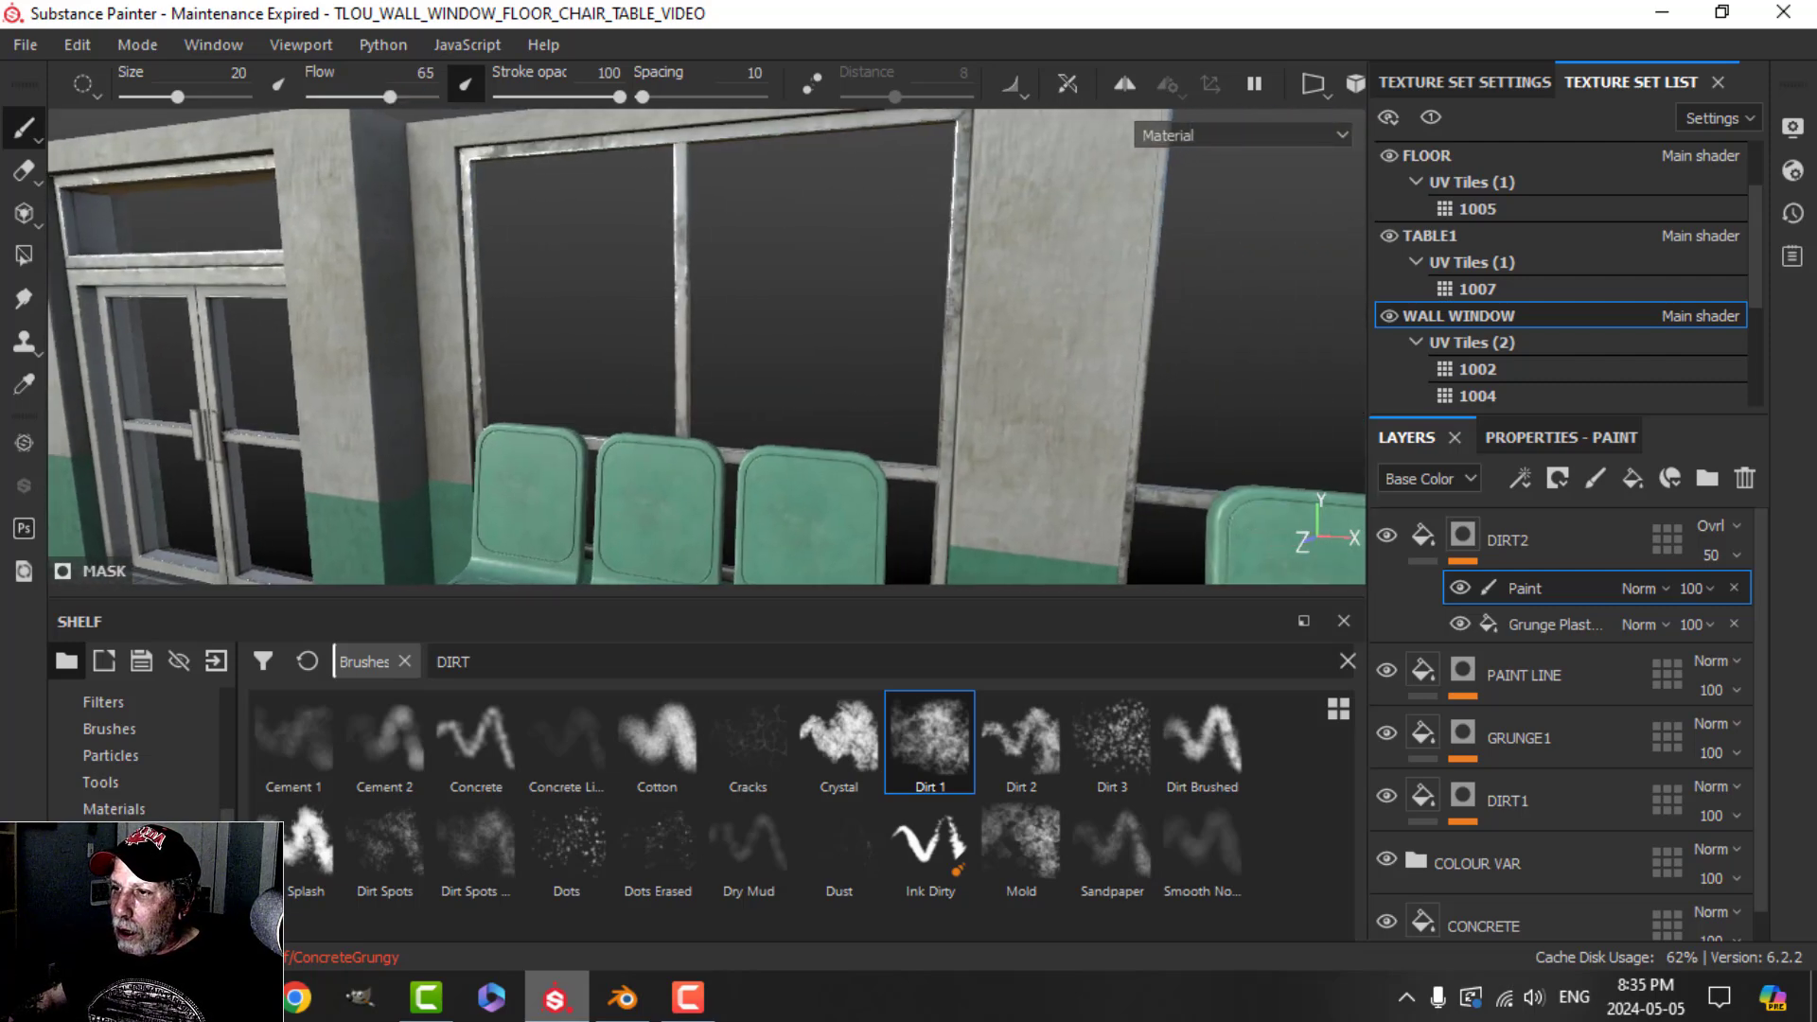
{"action": "mouse_move", "coordinate": [1148, 282]}
{"action": "left_mouse_down"}
{"action": "mouse_move", "coordinate": [1006, 233]}
{"action": "mouse_move", "coordinate": [1116, 347]}
{"action": "mouse_move", "coordinate": [1018, 237]}
{"action": "mouse_move", "coordinate": [1113, 316]}
{"action": "mouse_move", "coordinate": [958, 540]}
{"action": "mouse_move", "coordinate": [1012, 282]}
{"action": "mouse_move", "coordinate": [1159, 369]}
{"action": "mouse_move", "coordinate": [1041, 321]}
{"action": "left_mouse_up"}
{"action": "key", "text": "x"}
{"action": "mouse_move", "coordinate": [543, 289]}
{"action": "left_mouse_down"}
{"action": "mouse_move", "coordinate": [566, 280]}
{"action": "mouse_move", "coordinate": [629, 388]}
{"action": "left_mouse_up"}
{"action": "scroll", "coordinate": [649, 393], "scroll_direction": "down", "scroll_amount": 3}
{"action": "middle_click_drag", "start_coordinate": [649, 393], "coordinate": [770, 162], "text": "alt"}
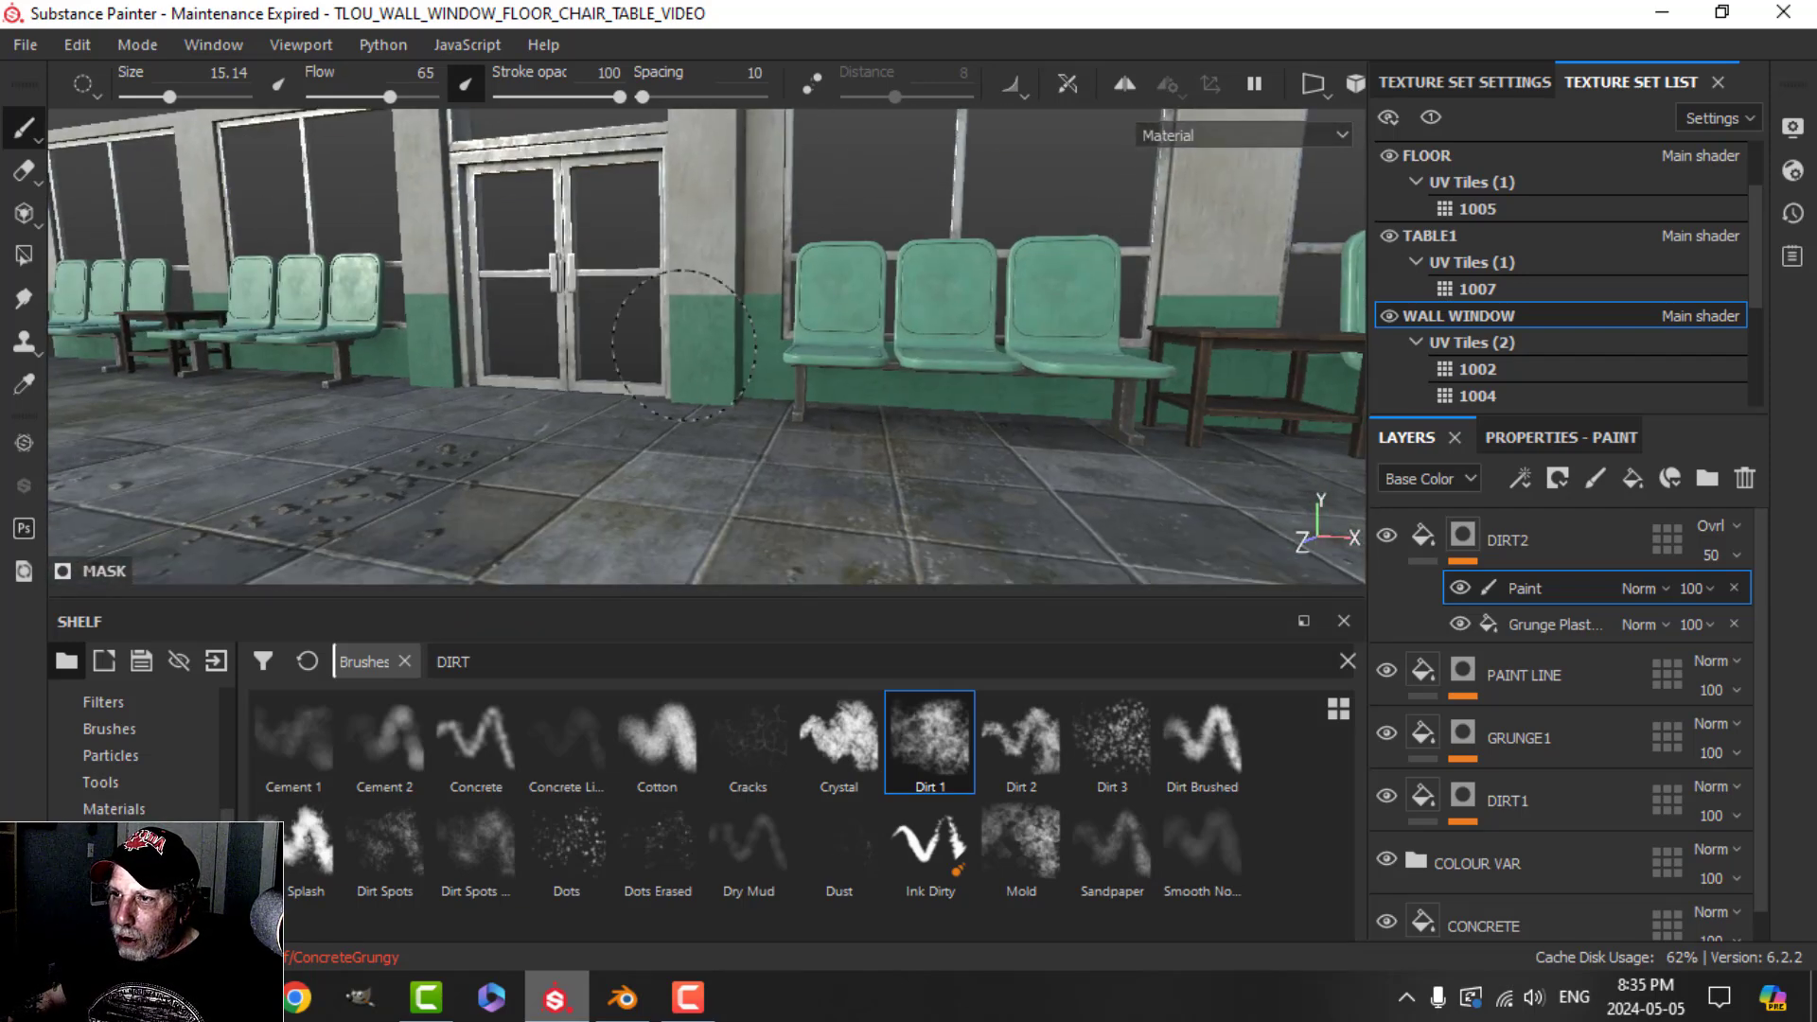
Step: Examine the dirt on the pillars, door surround and window walls along the whole length of the waiting room
{"action": "left_click_drag", "start_coordinate": [577, 349], "coordinate": [554, 348], "text": "alt"}
{"action": "middle_click_drag", "start_coordinate": [554, 348], "coordinate": [925, 369], "text": "alt"}
{"action": "scroll", "coordinate": [925, 367], "scroll_direction": "up", "scroll_amount": 5}
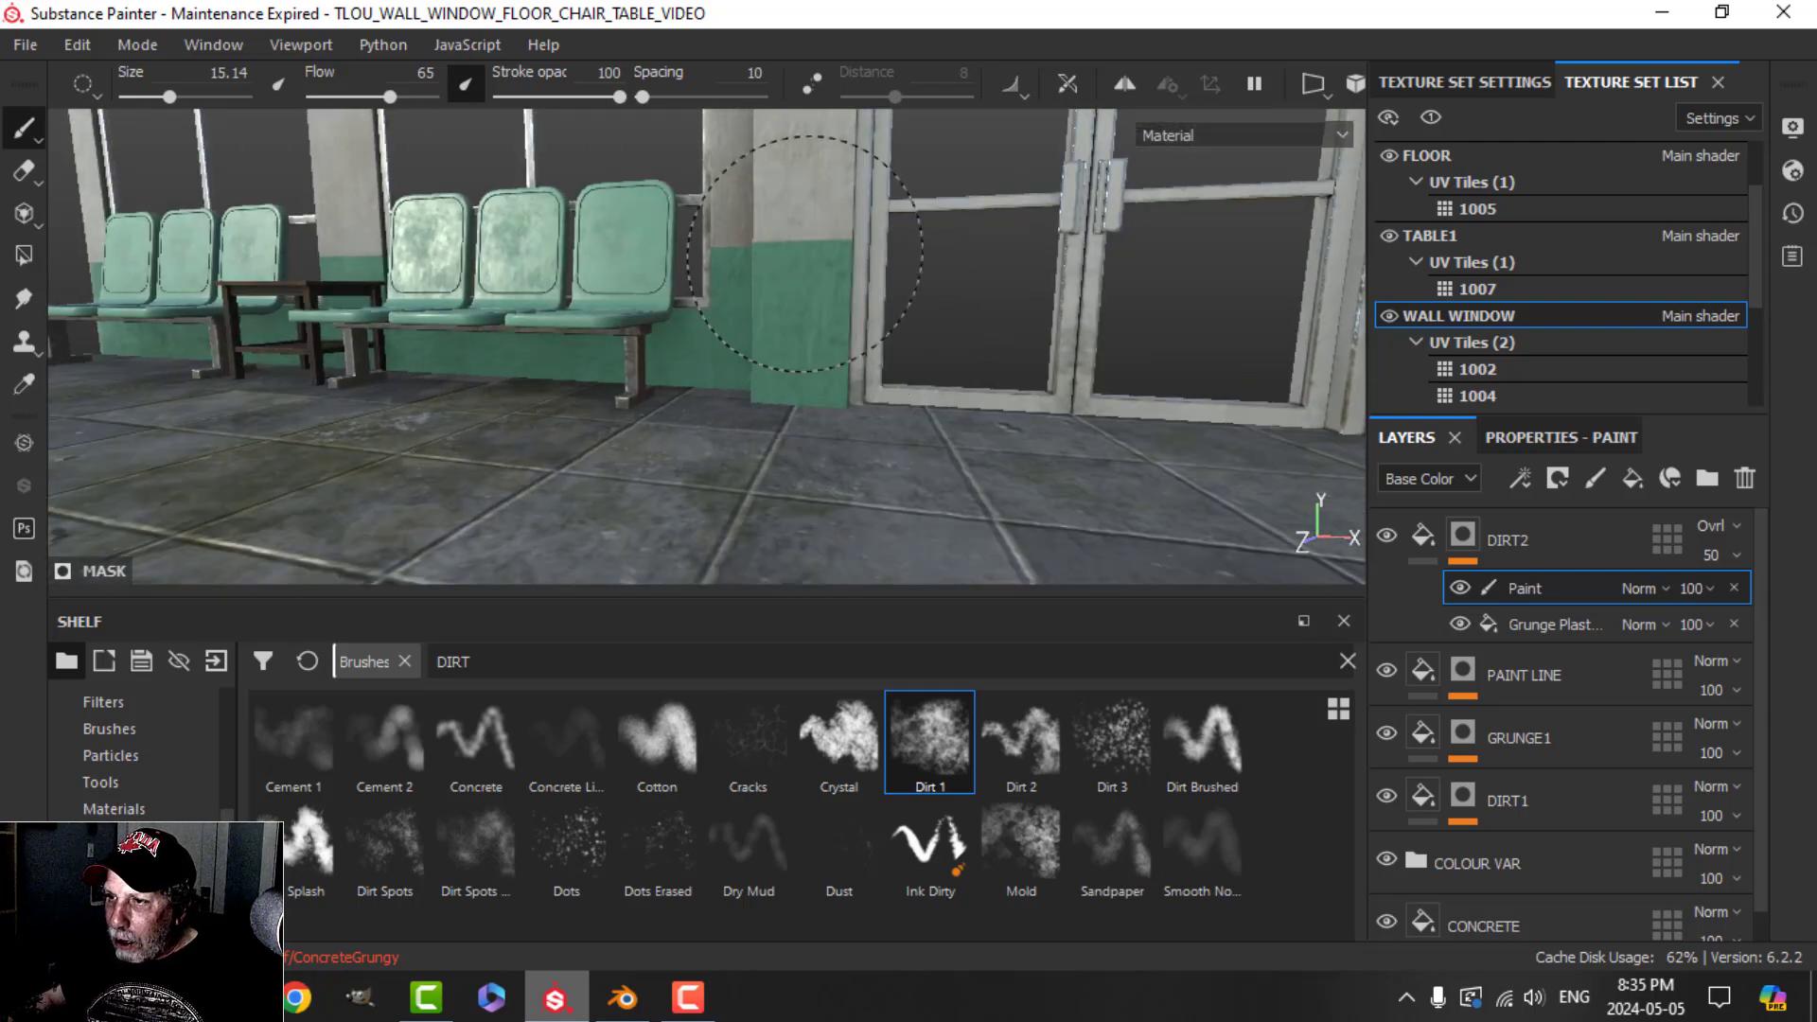
{"action": "middle_click_drag", "start_coordinate": [792, 116], "coordinate": [1112, 336], "text": "alt"}
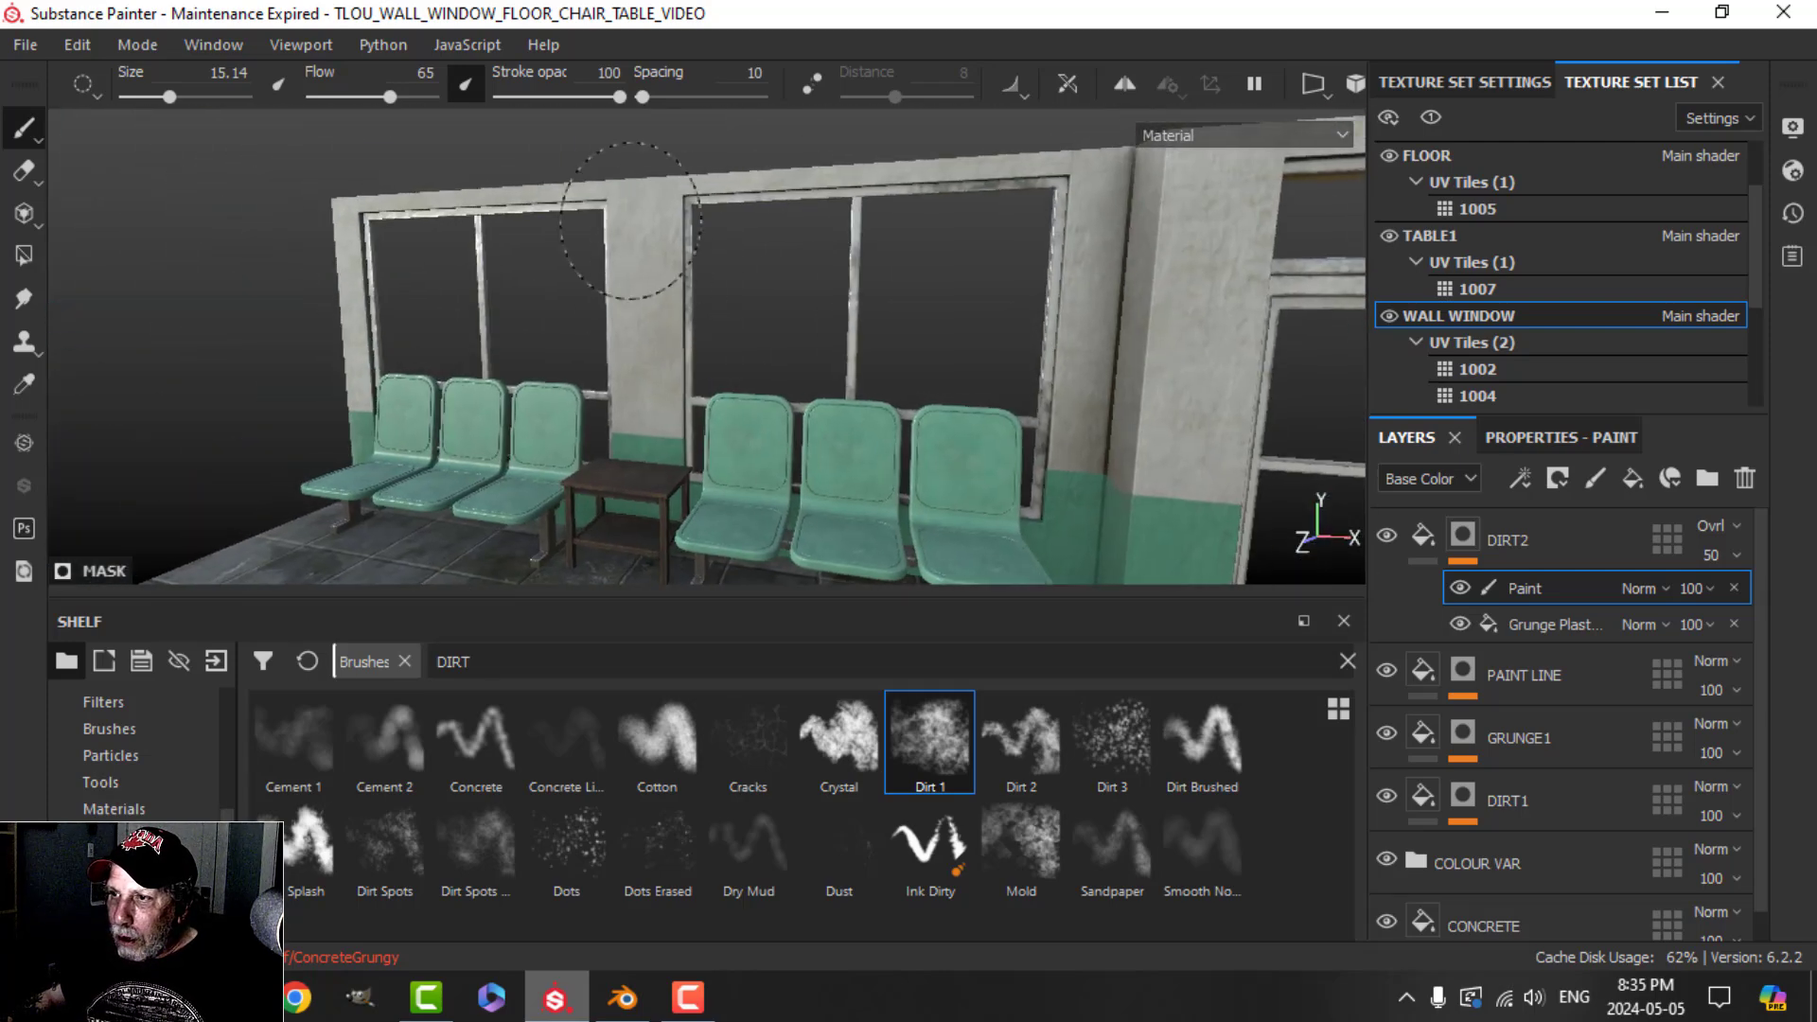
{"action": "middle_click_drag", "start_coordinate": [1197, 182], "coordinate": [729, 369], "text": "alt"}
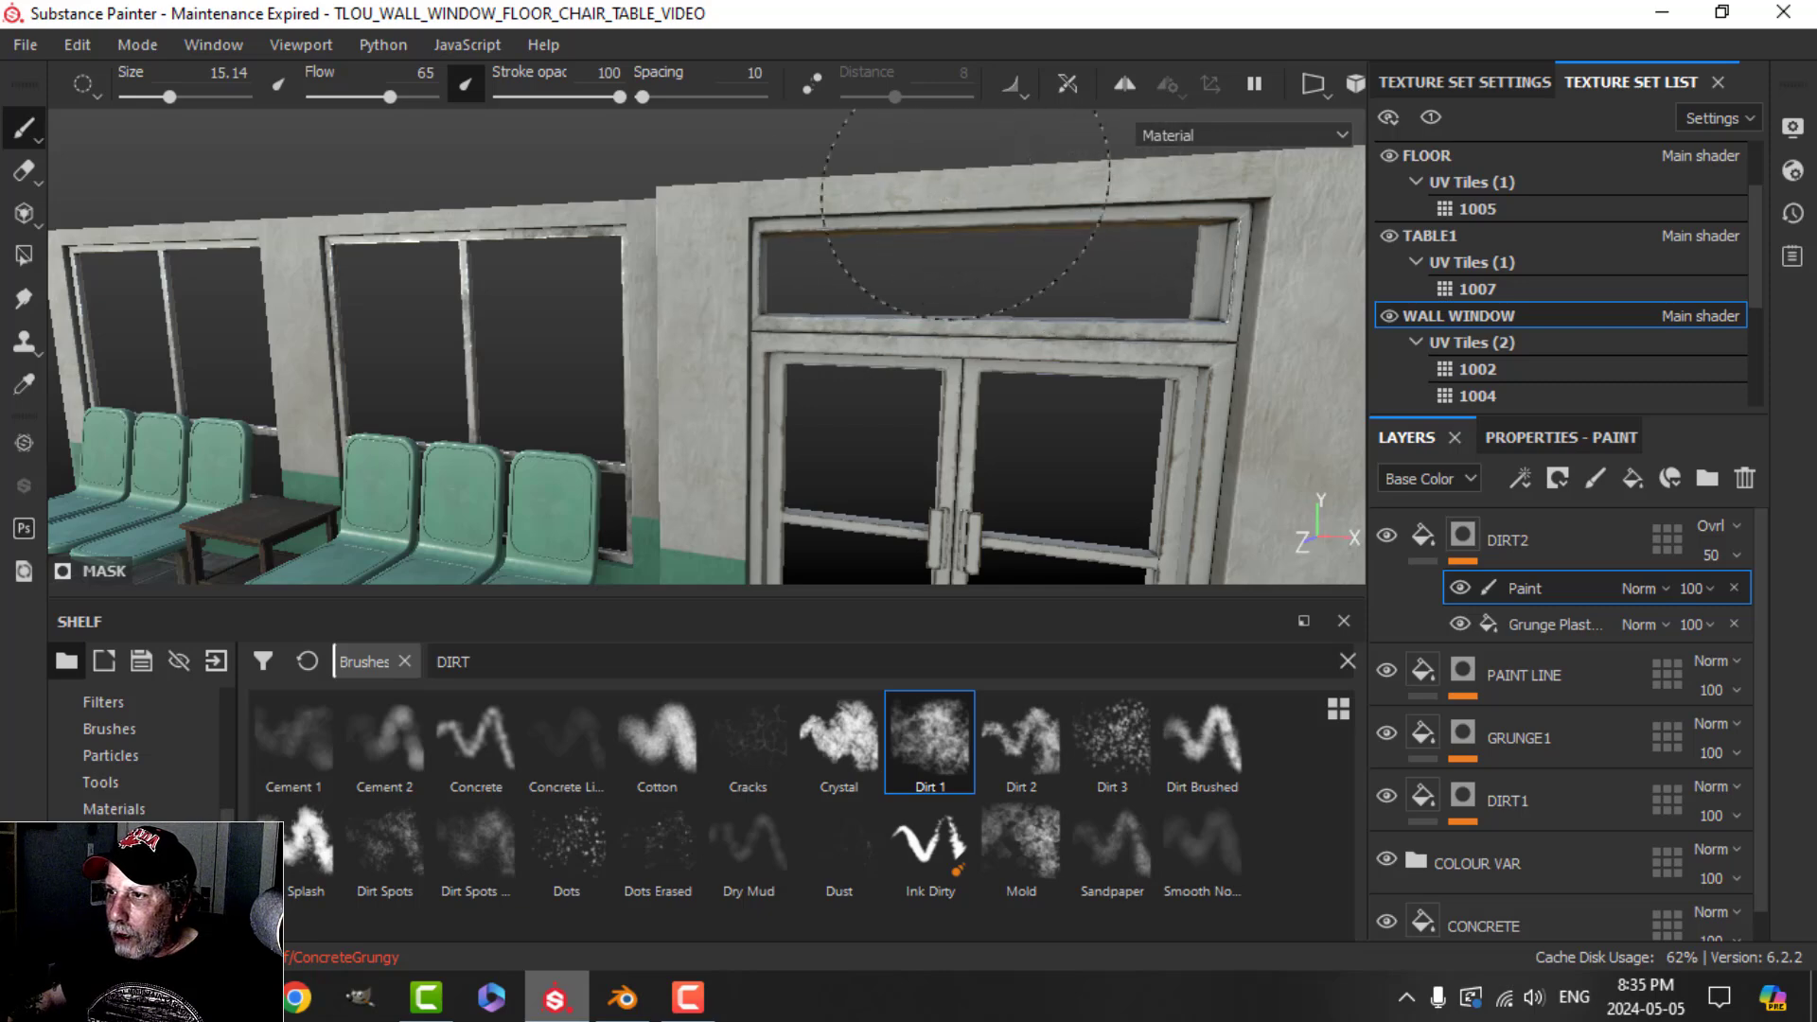
{"action": "scroll", "coordinate": [1202, 312], "scroll_direction": "down", "scroll_amount": 3}
{"action": "middle_click_drag", "start_coordinate": [1217, 325], "coordinate": [798, 360], "text": "alt"}
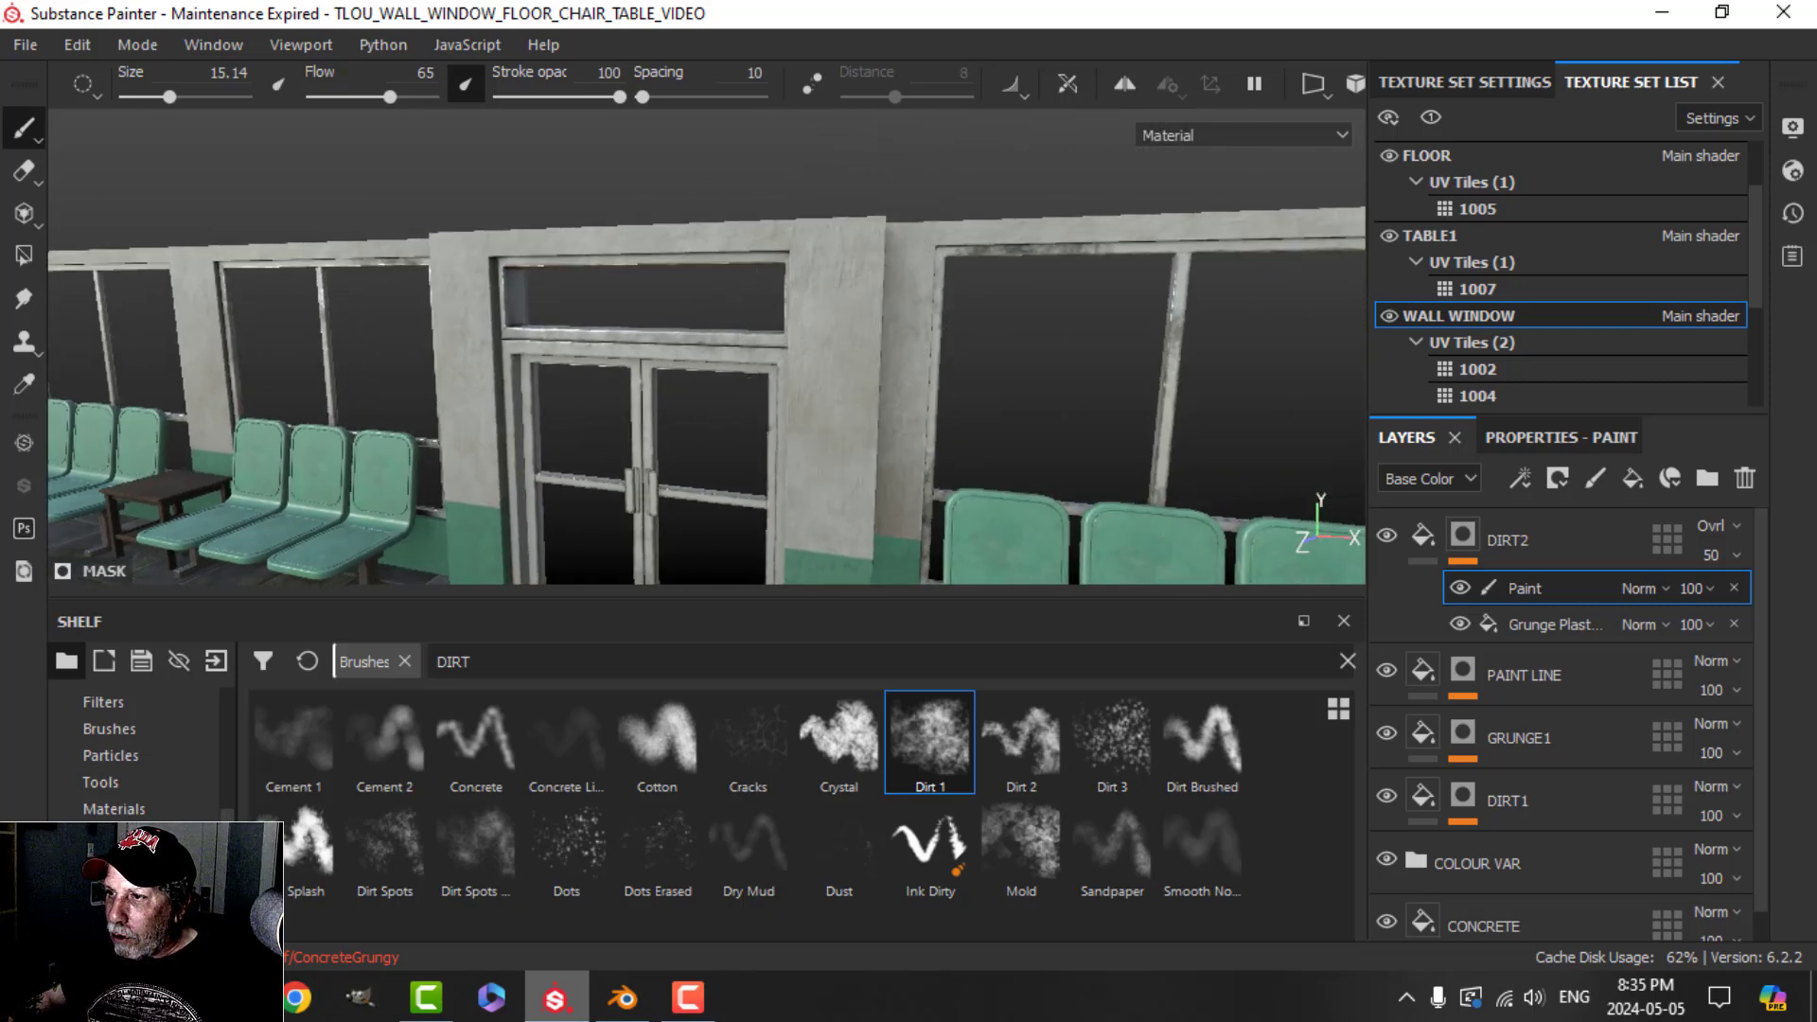
{"action": "middle_click_drag", "start_coordinate": [1231, 407], "coordinate": [314, 338], "text": "alt"}
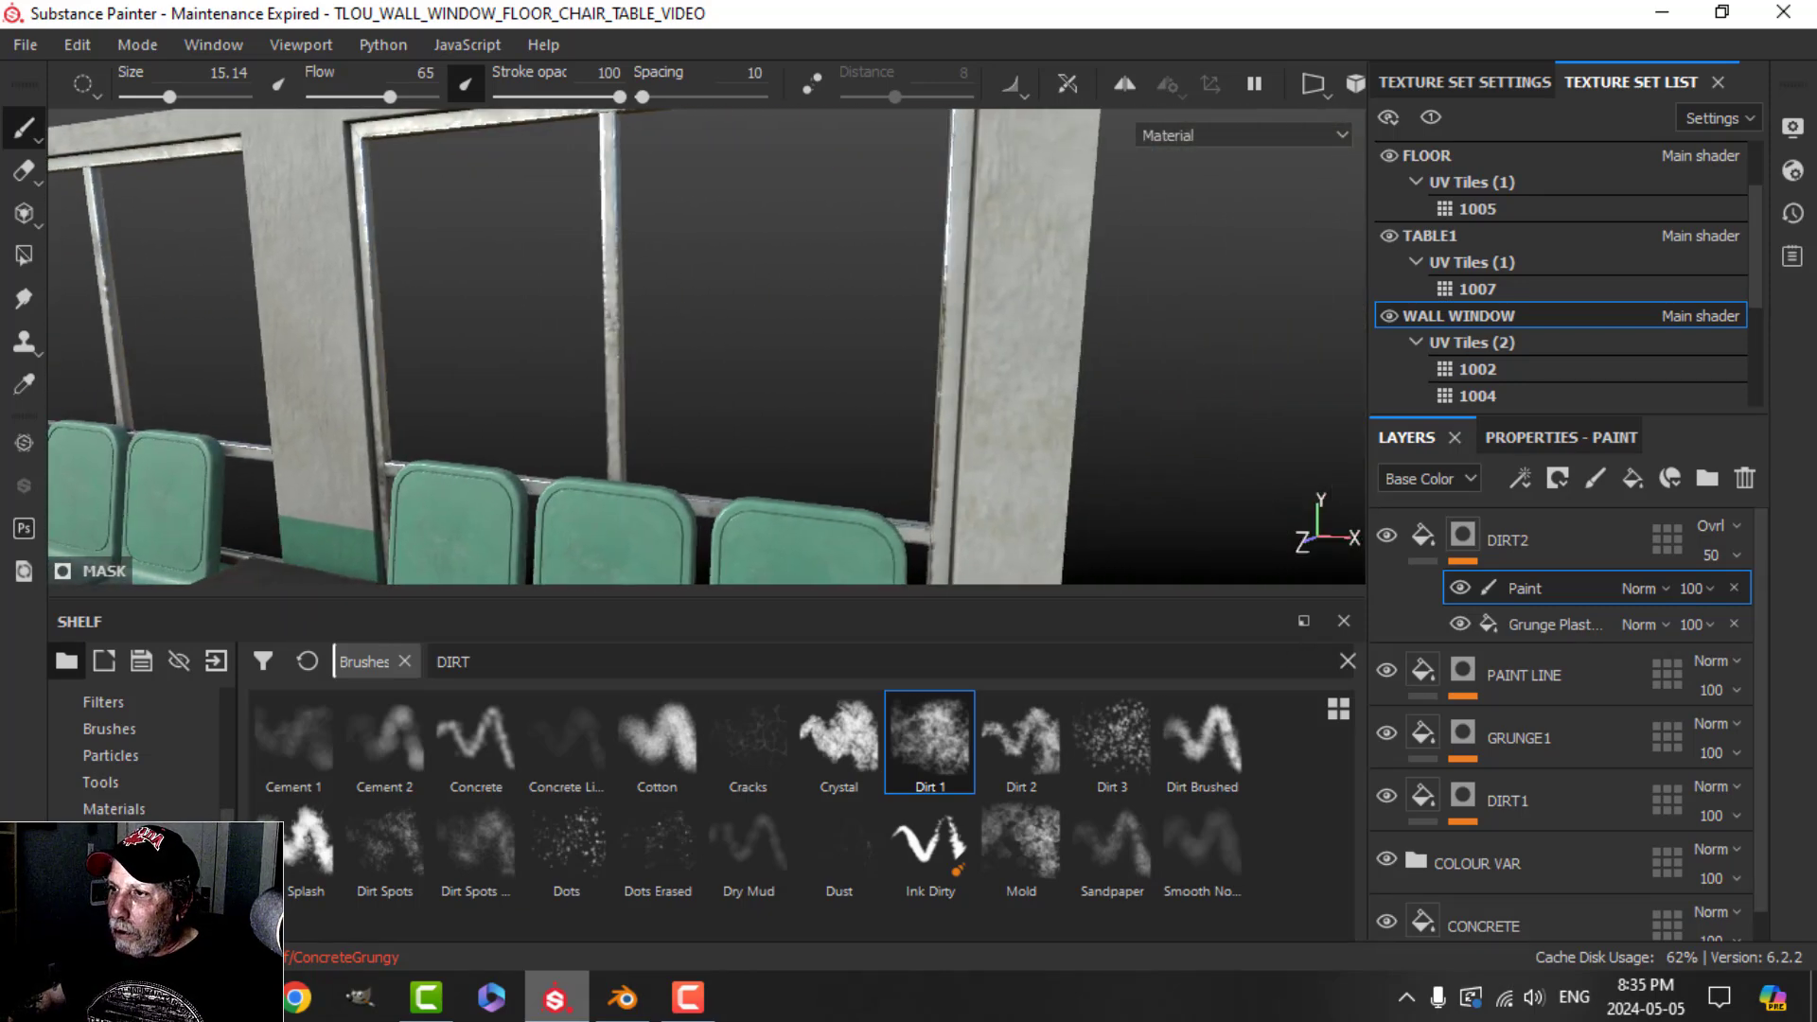
{"action": "mouse_move", "coordinate": [884, 430]}
{"action": "middle_mouse_down", "text": "alt"}
{"action": "mouse_move", "coordinate": [1006, 310]}
{"action": "mouse_move", "coordinate": [1019, 267]}
{"action": "middle_mouse_up", "text": "alt"}
{"action": "scroll", "coordinate": [1033, 464], "scroll_direction": "down", "scroll_amount": 1}
{"action": "middle_click_drag", "start_coordinate": [1030, 464], "coordinate": [677, 410], "text": "alt"}
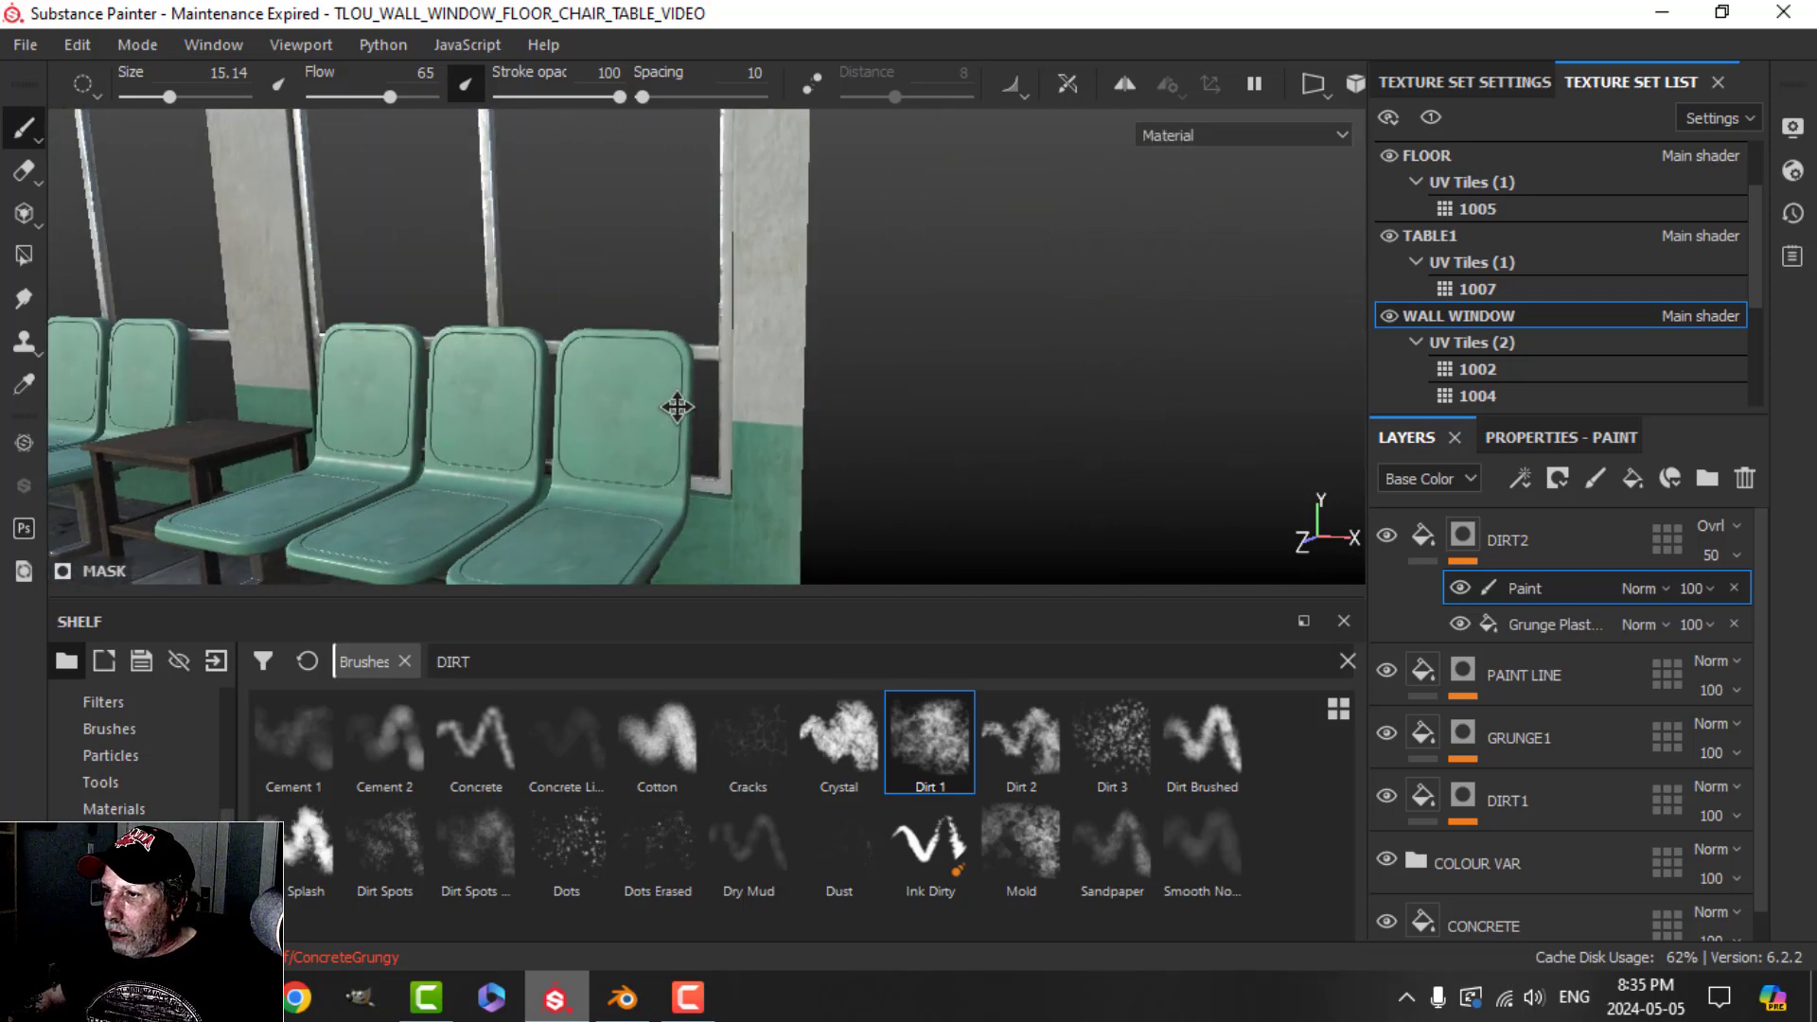
{"action": "left_click_drag", "start_coordinate": [677, 410], "coordinate": [779, 385], "text": "alt"}
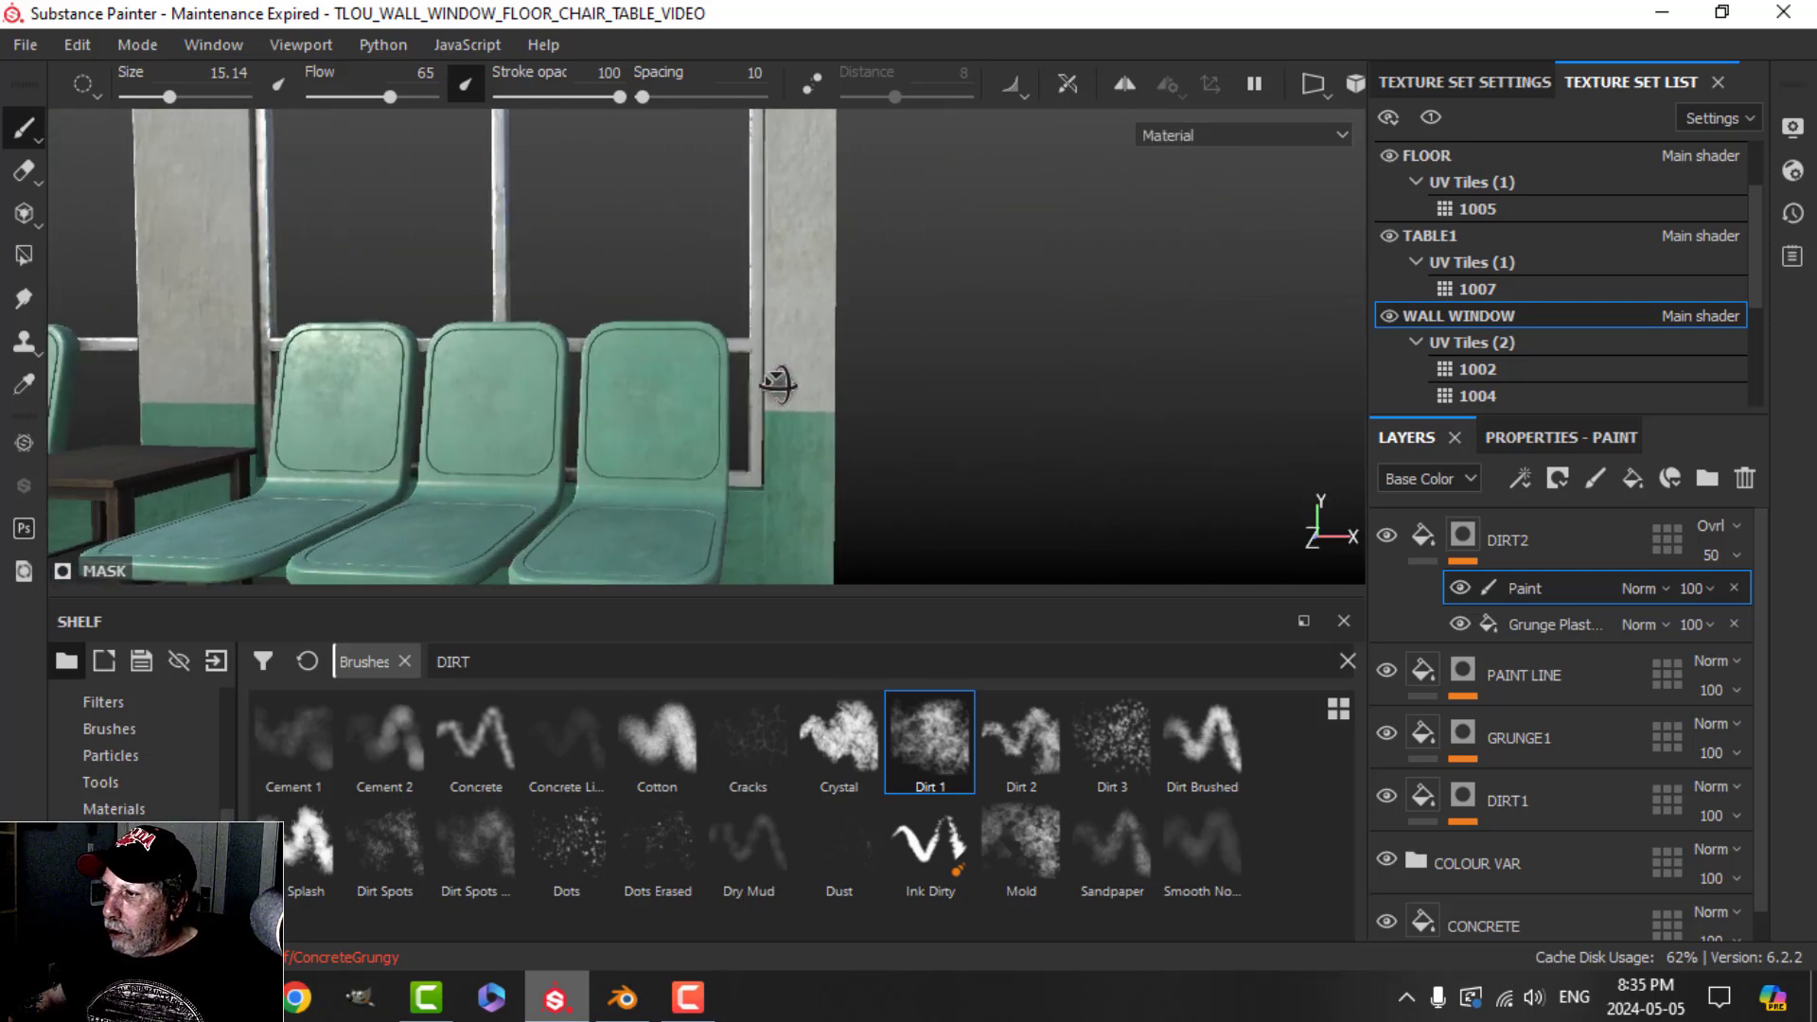
Step: Add a fill layer above DIRT2 and name it GRUNGE2
{"action": "left_click", "coordinate": [1427, 534]}
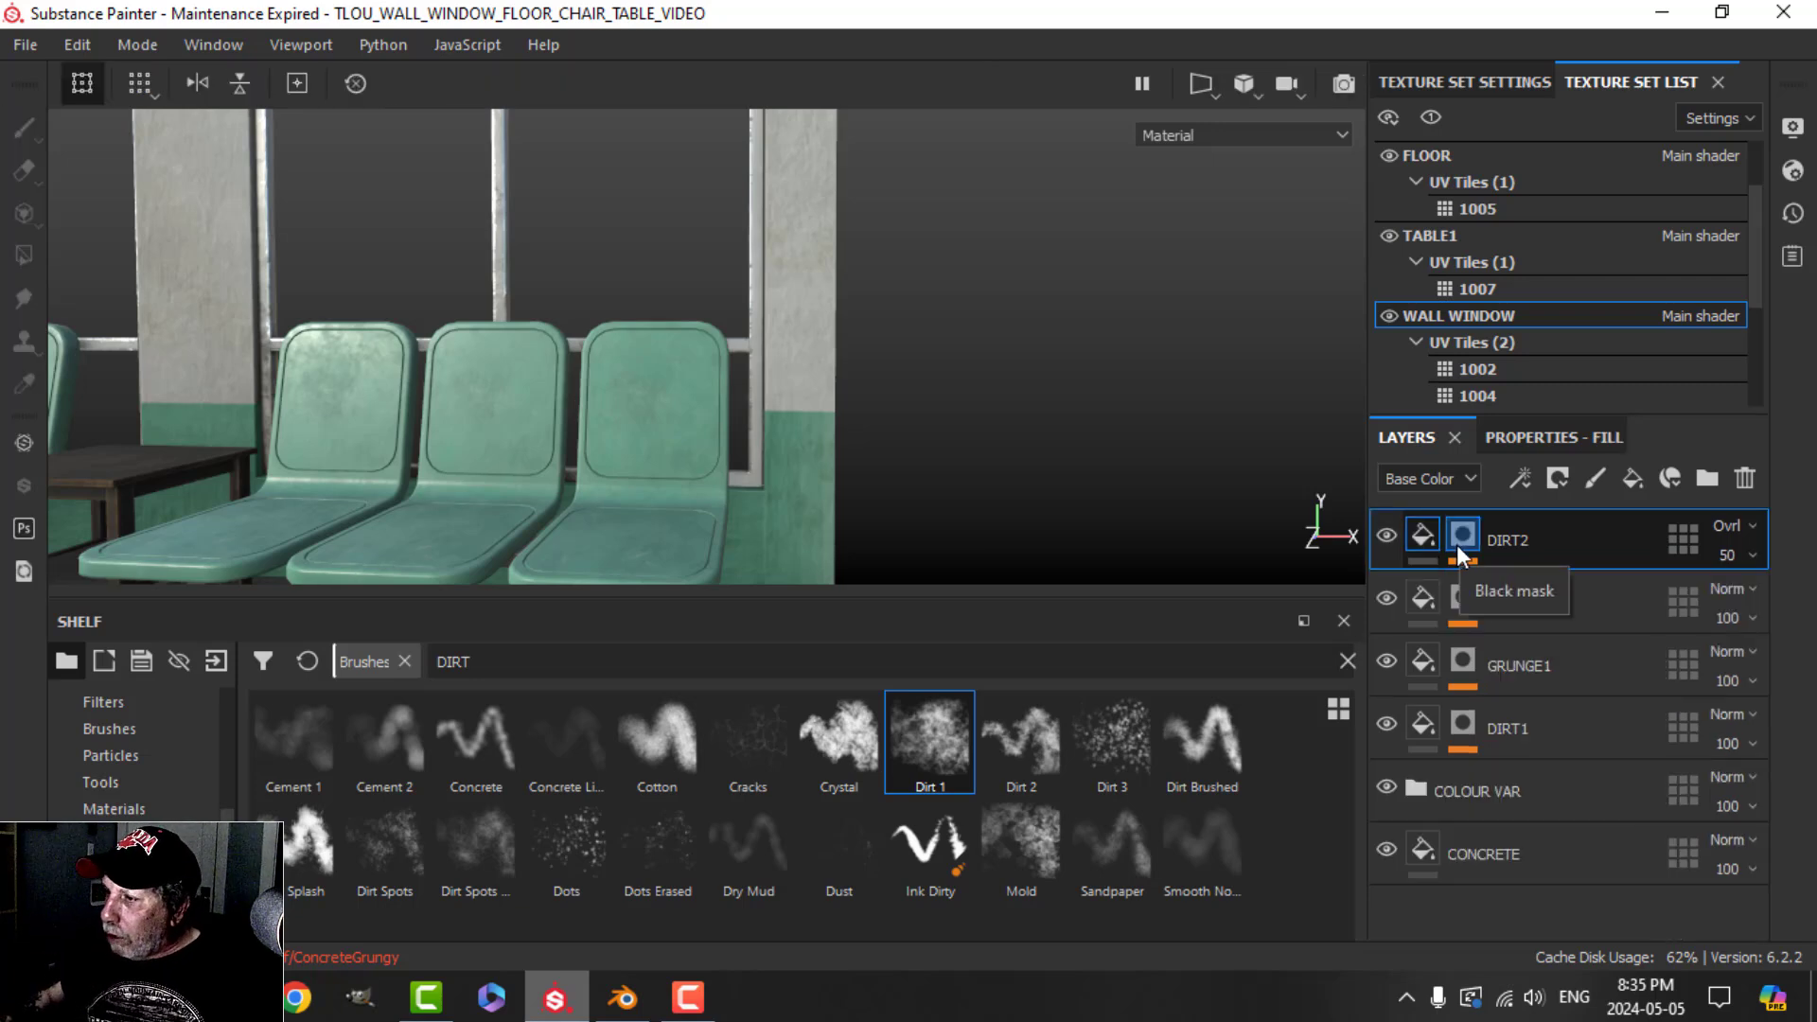
{"action": "left_click", "coordinate": [1633, 478]}
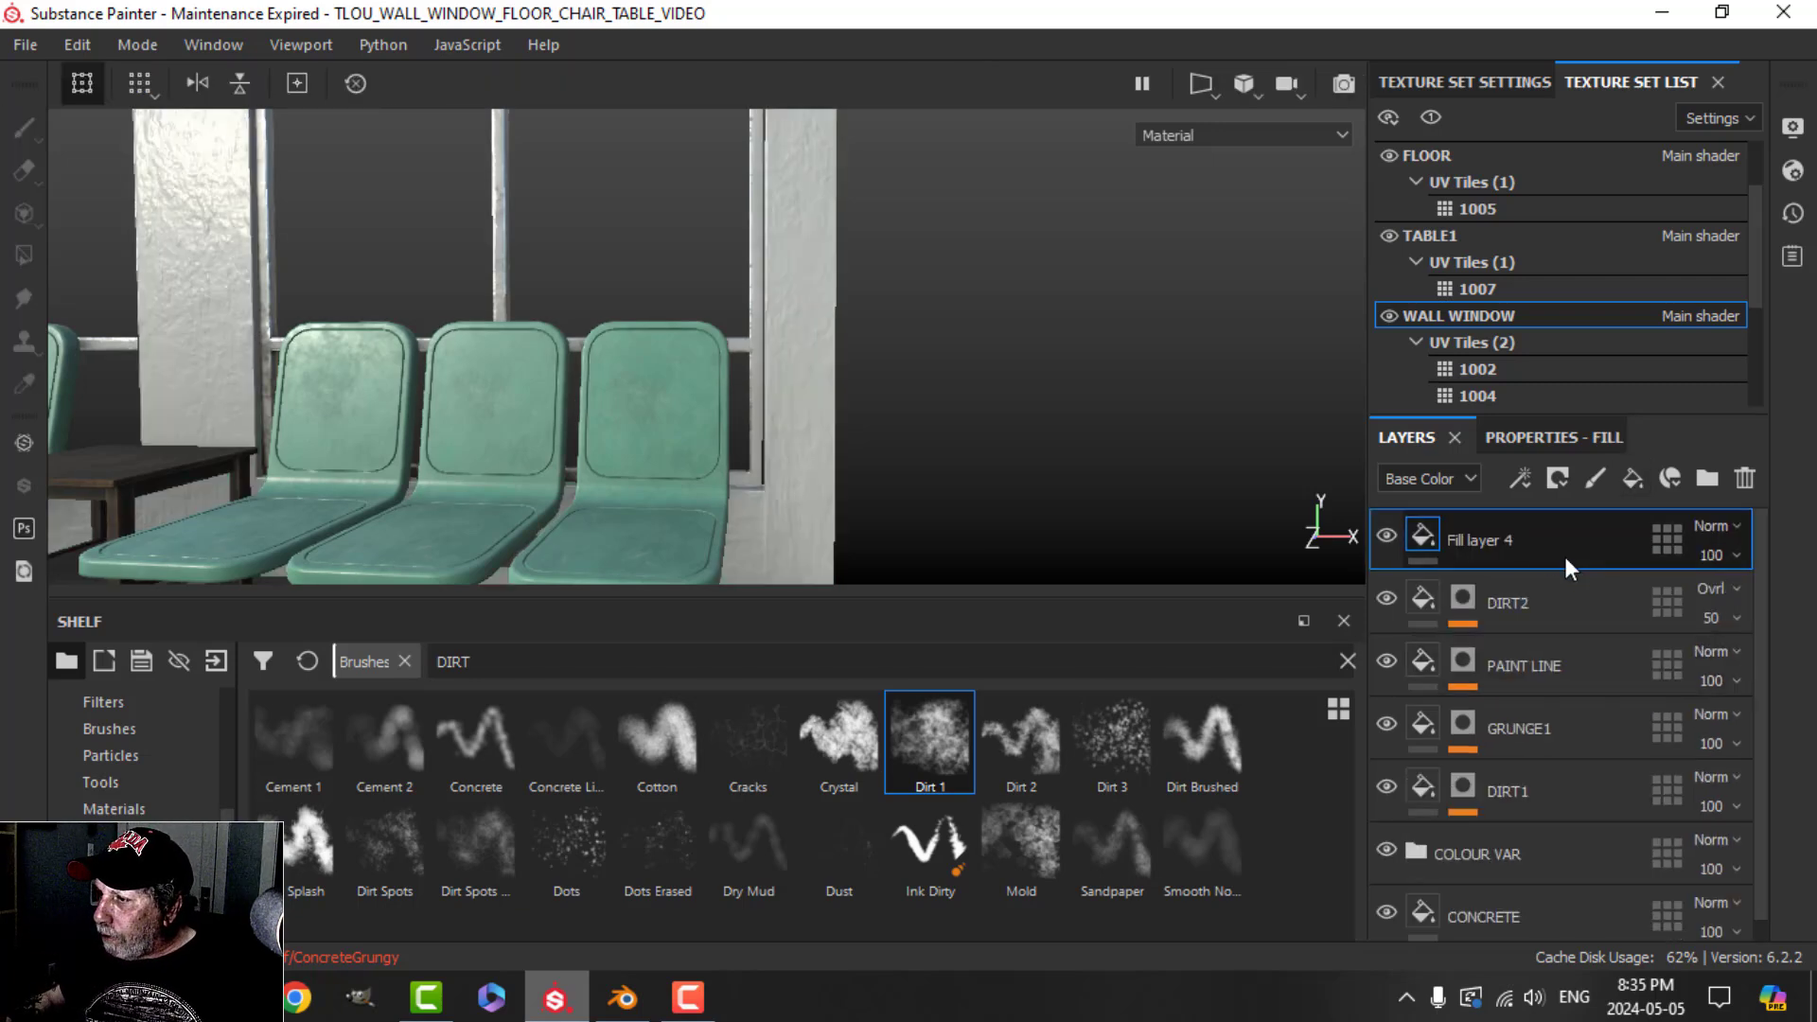
{"action": "double_click", "coordinate": [1496, 537]}
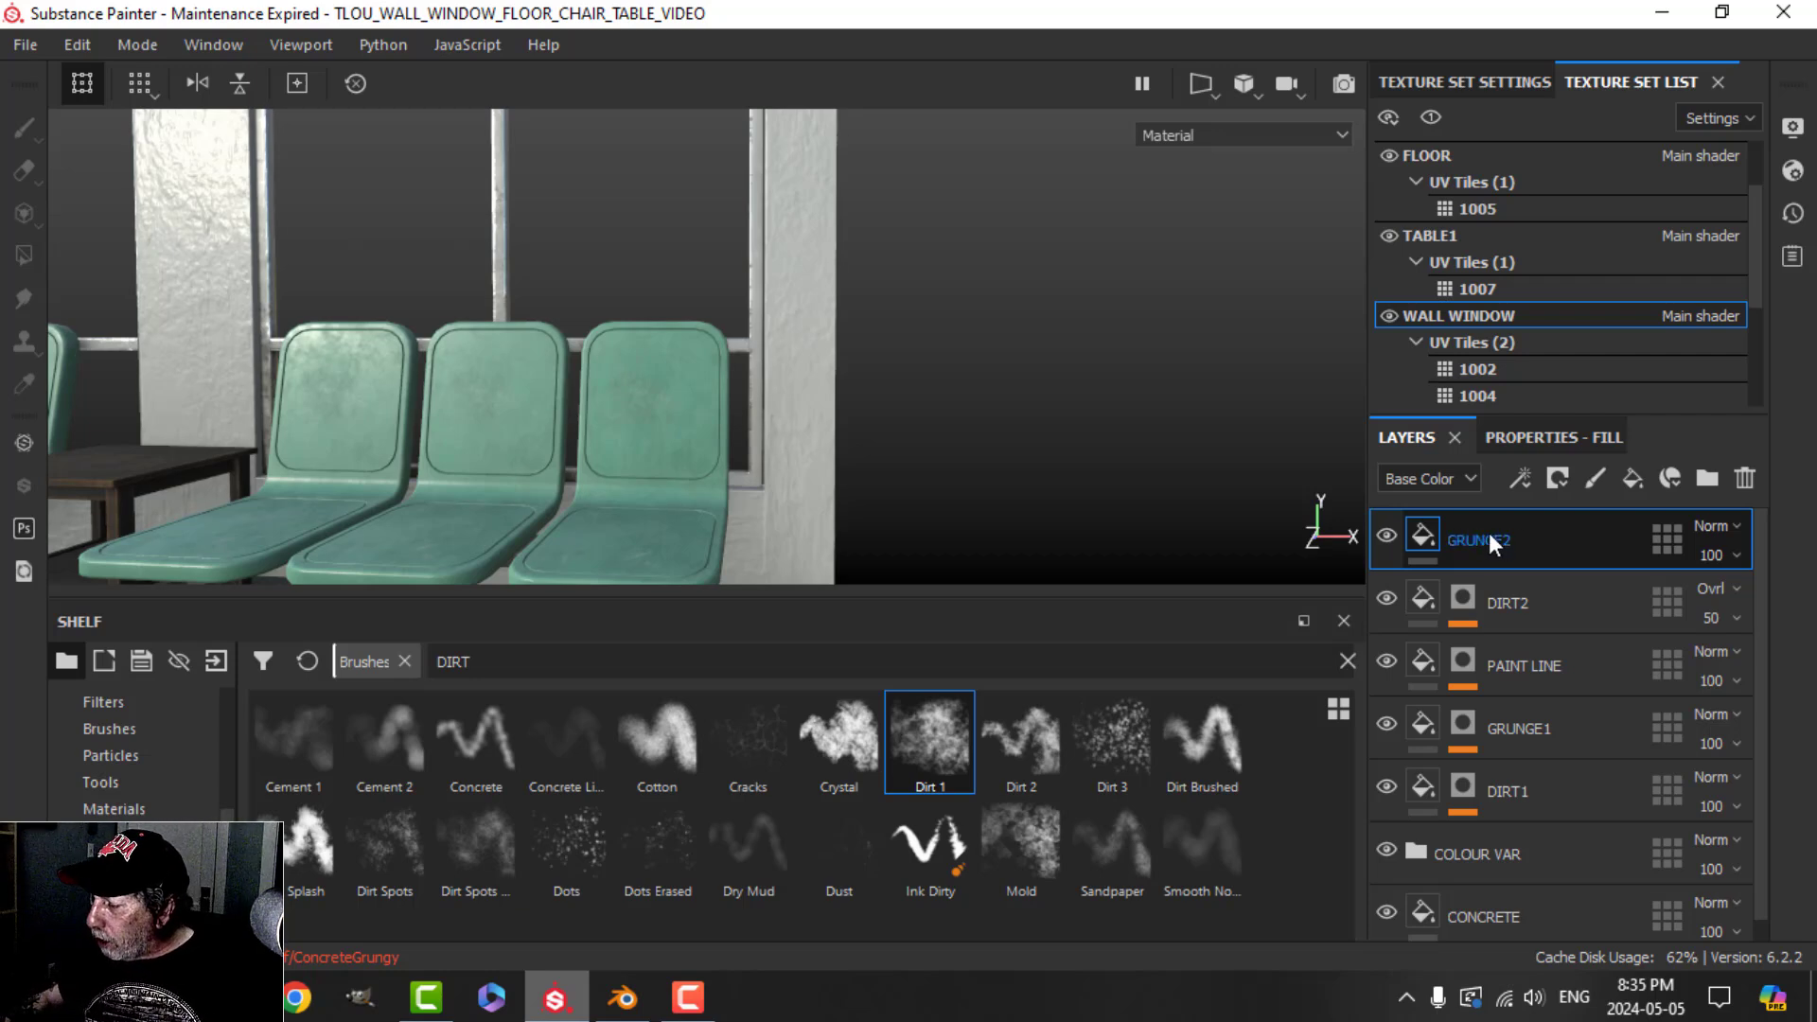
{"action": "key", "text": "Return"}
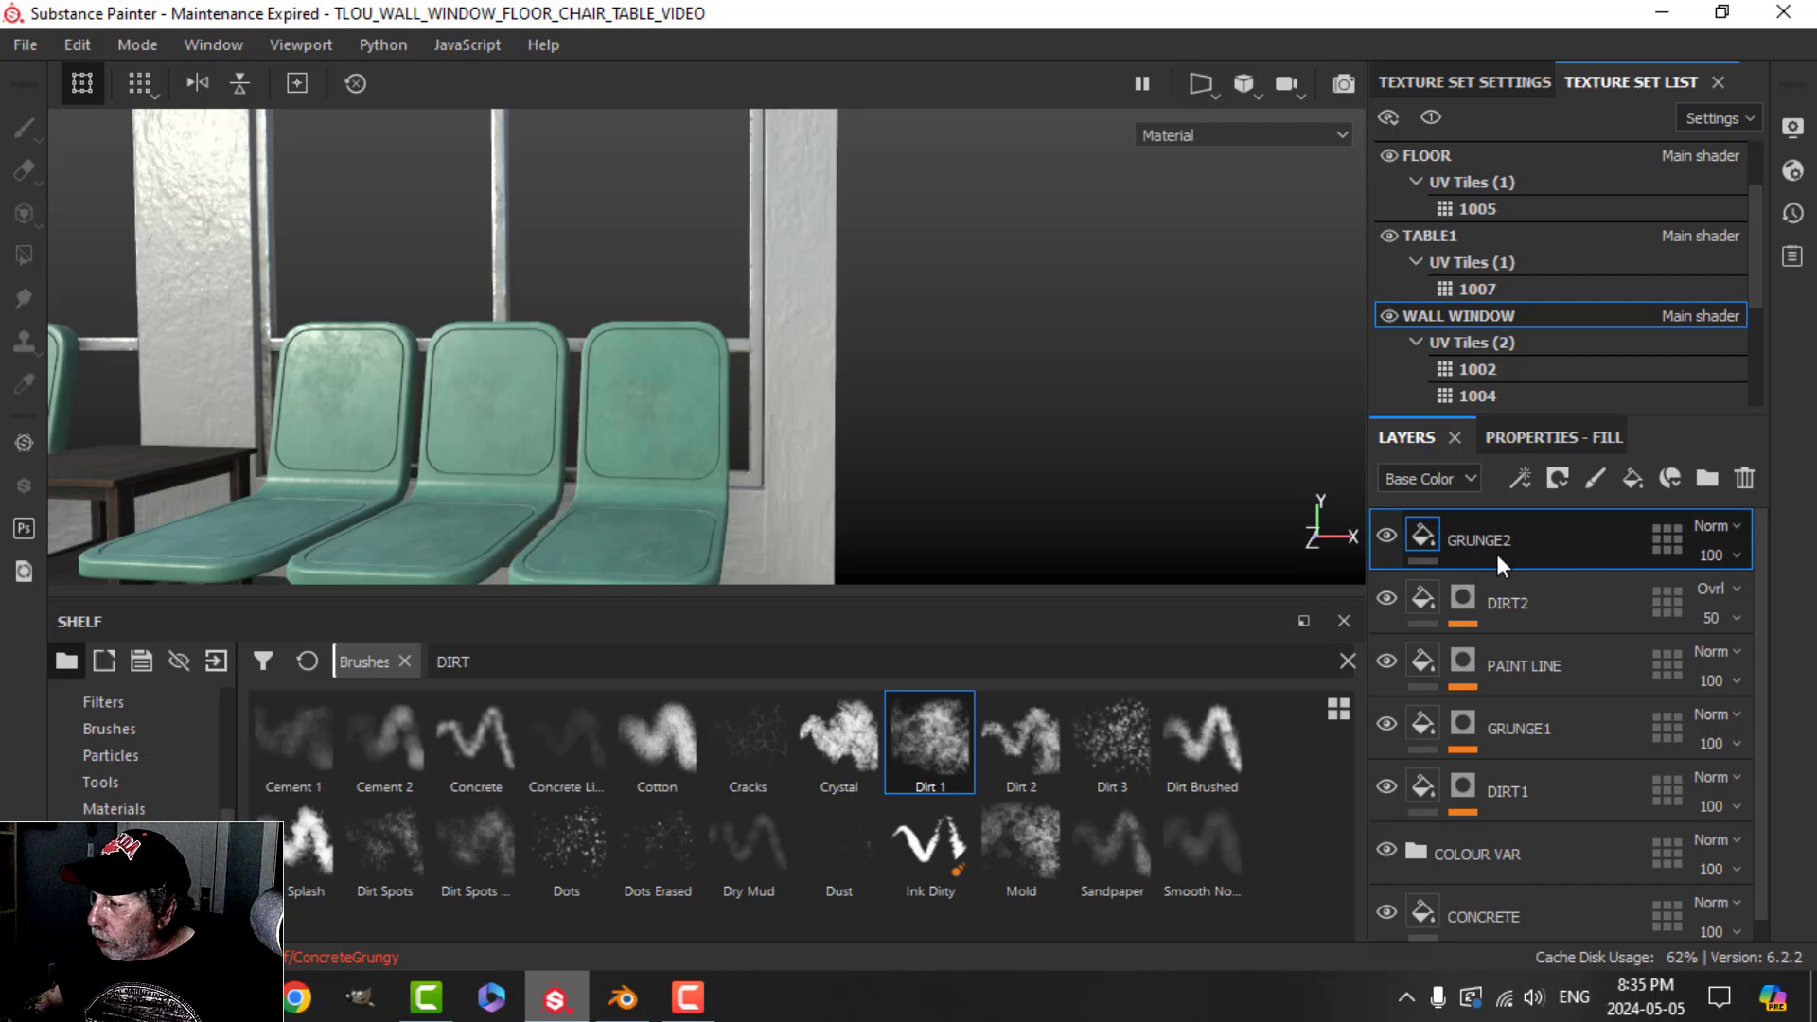
Step: Limit the GRUNGE2 layer to the color and roughness channels and set its roughness to 0.8
{"action": "left_click", "coordinate": [1563, 439]}
{"action": "left_click", "coordinate": [1416, 564]}
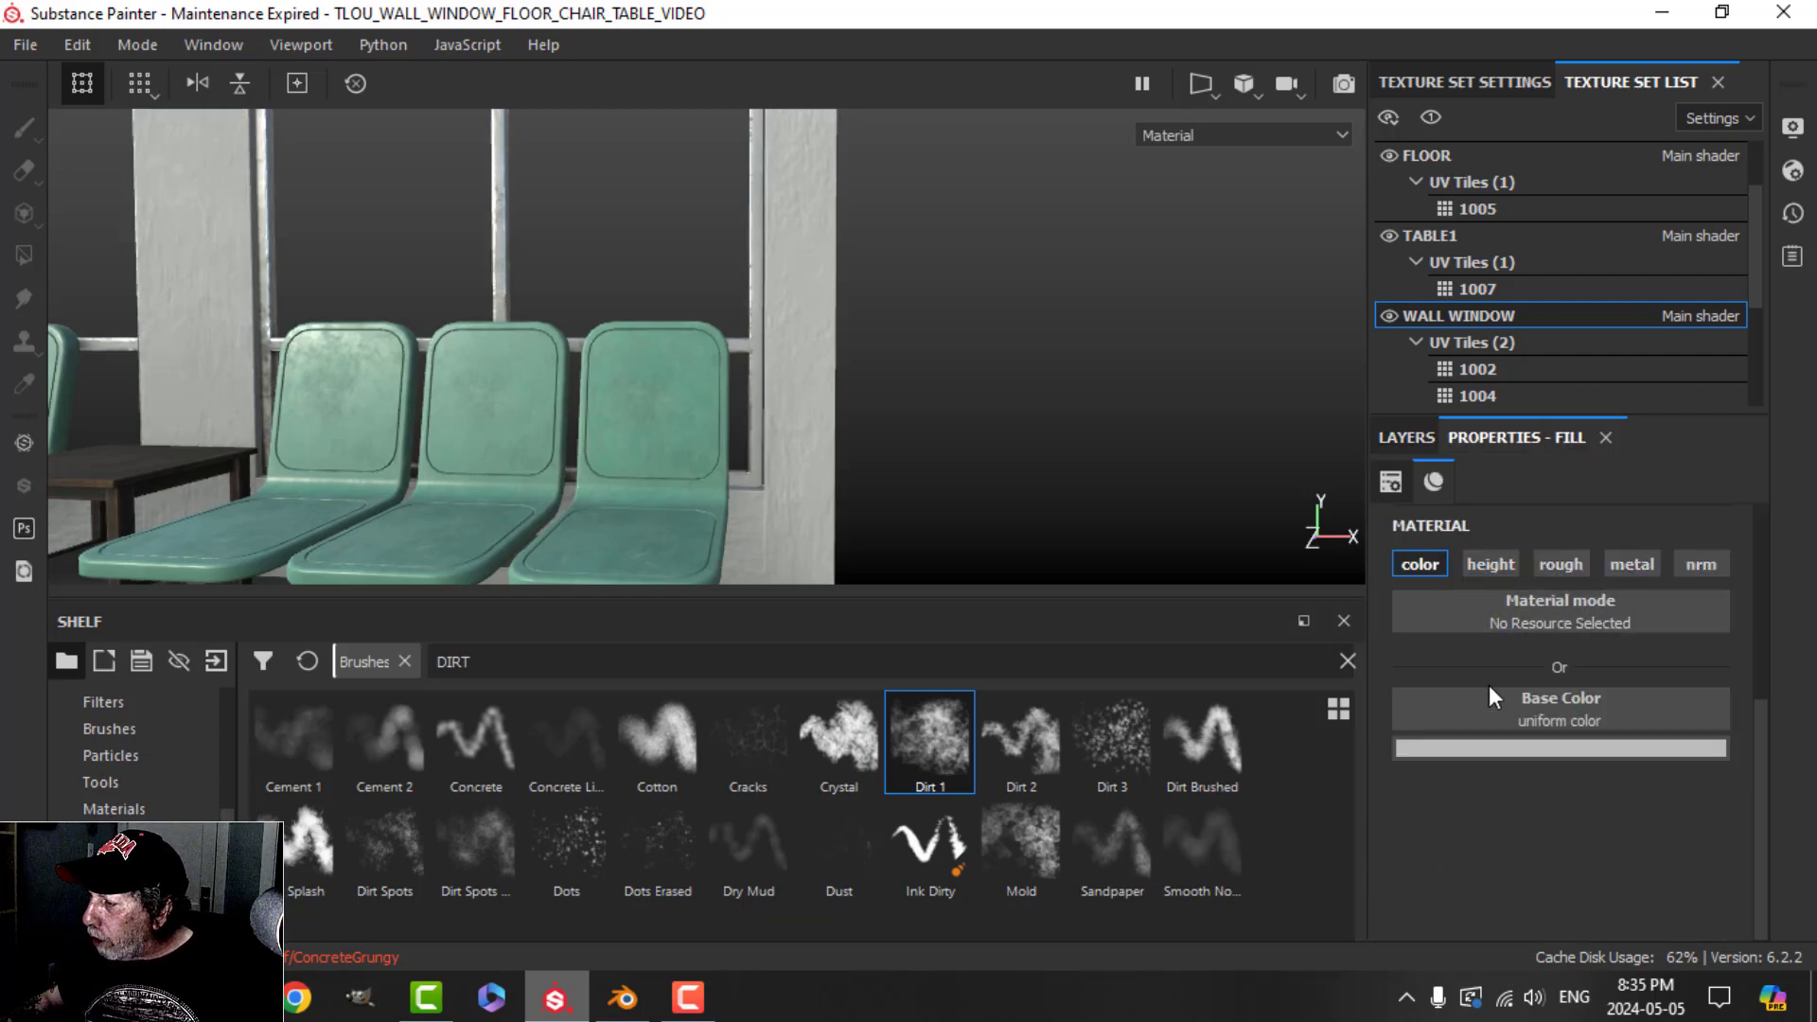
{"action": "left_click", "coordinate": [1562, 566]}
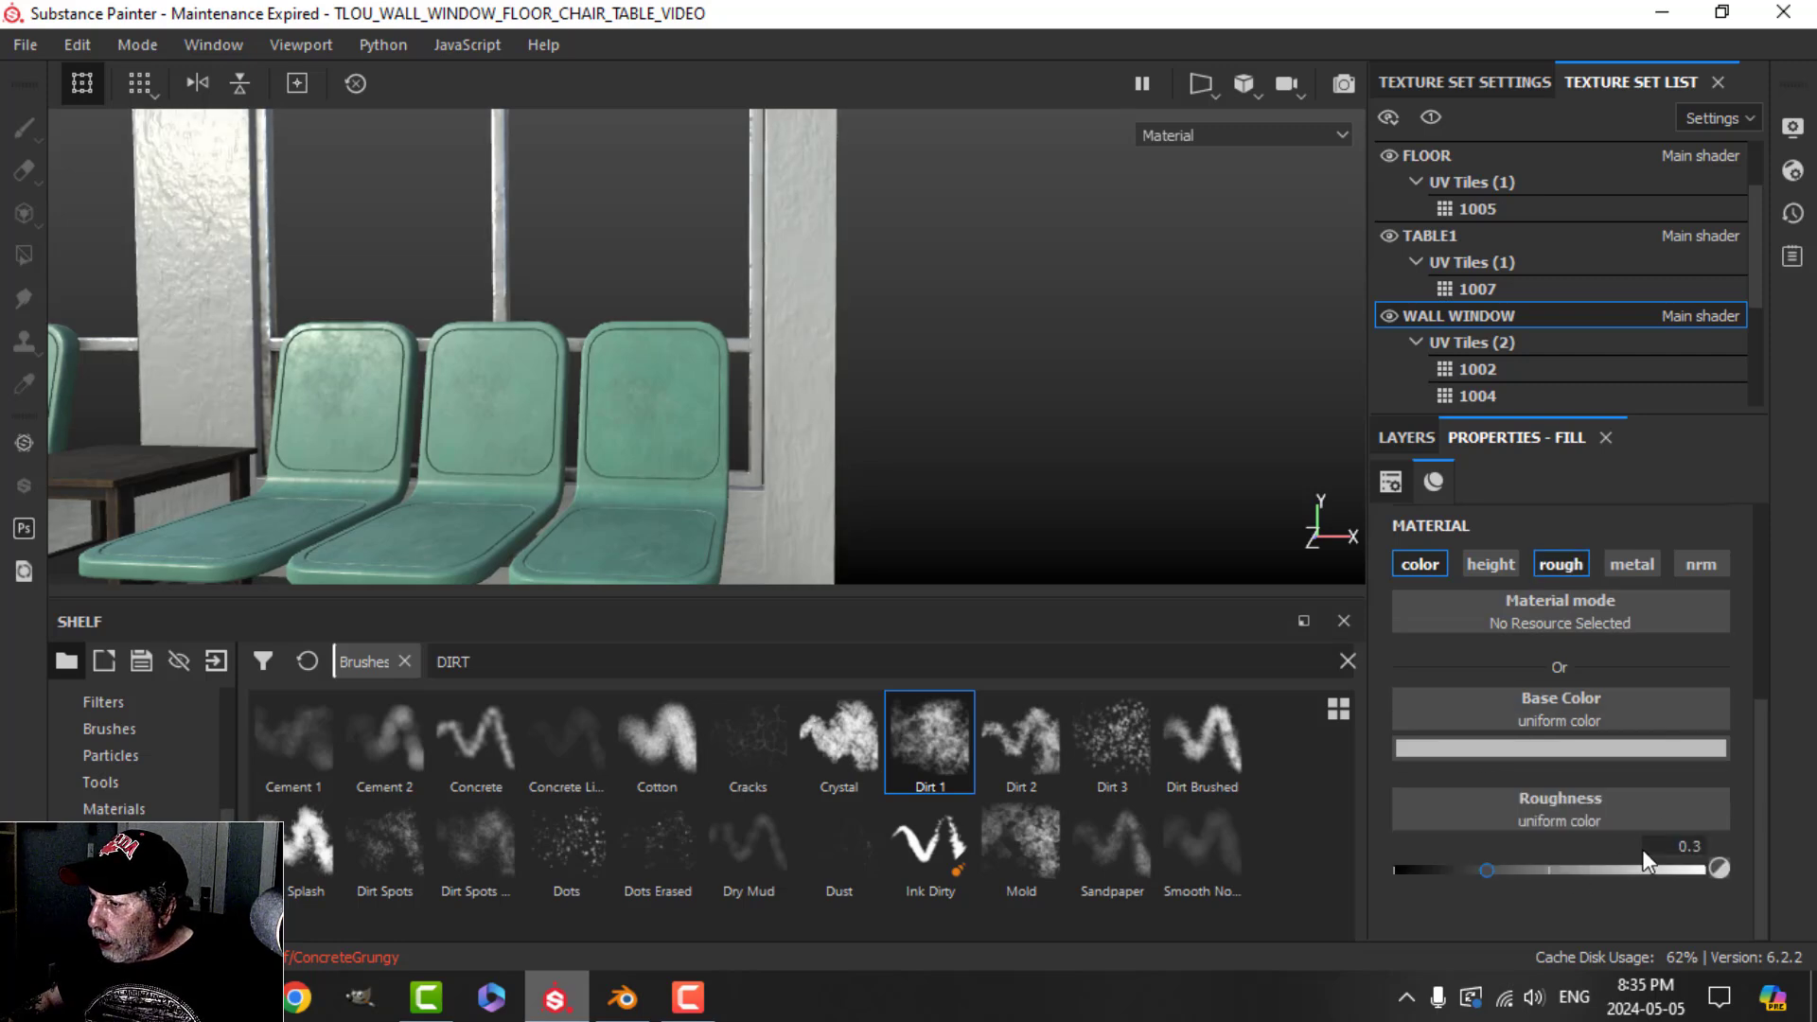
{"action": "type", "text": "0.8"}
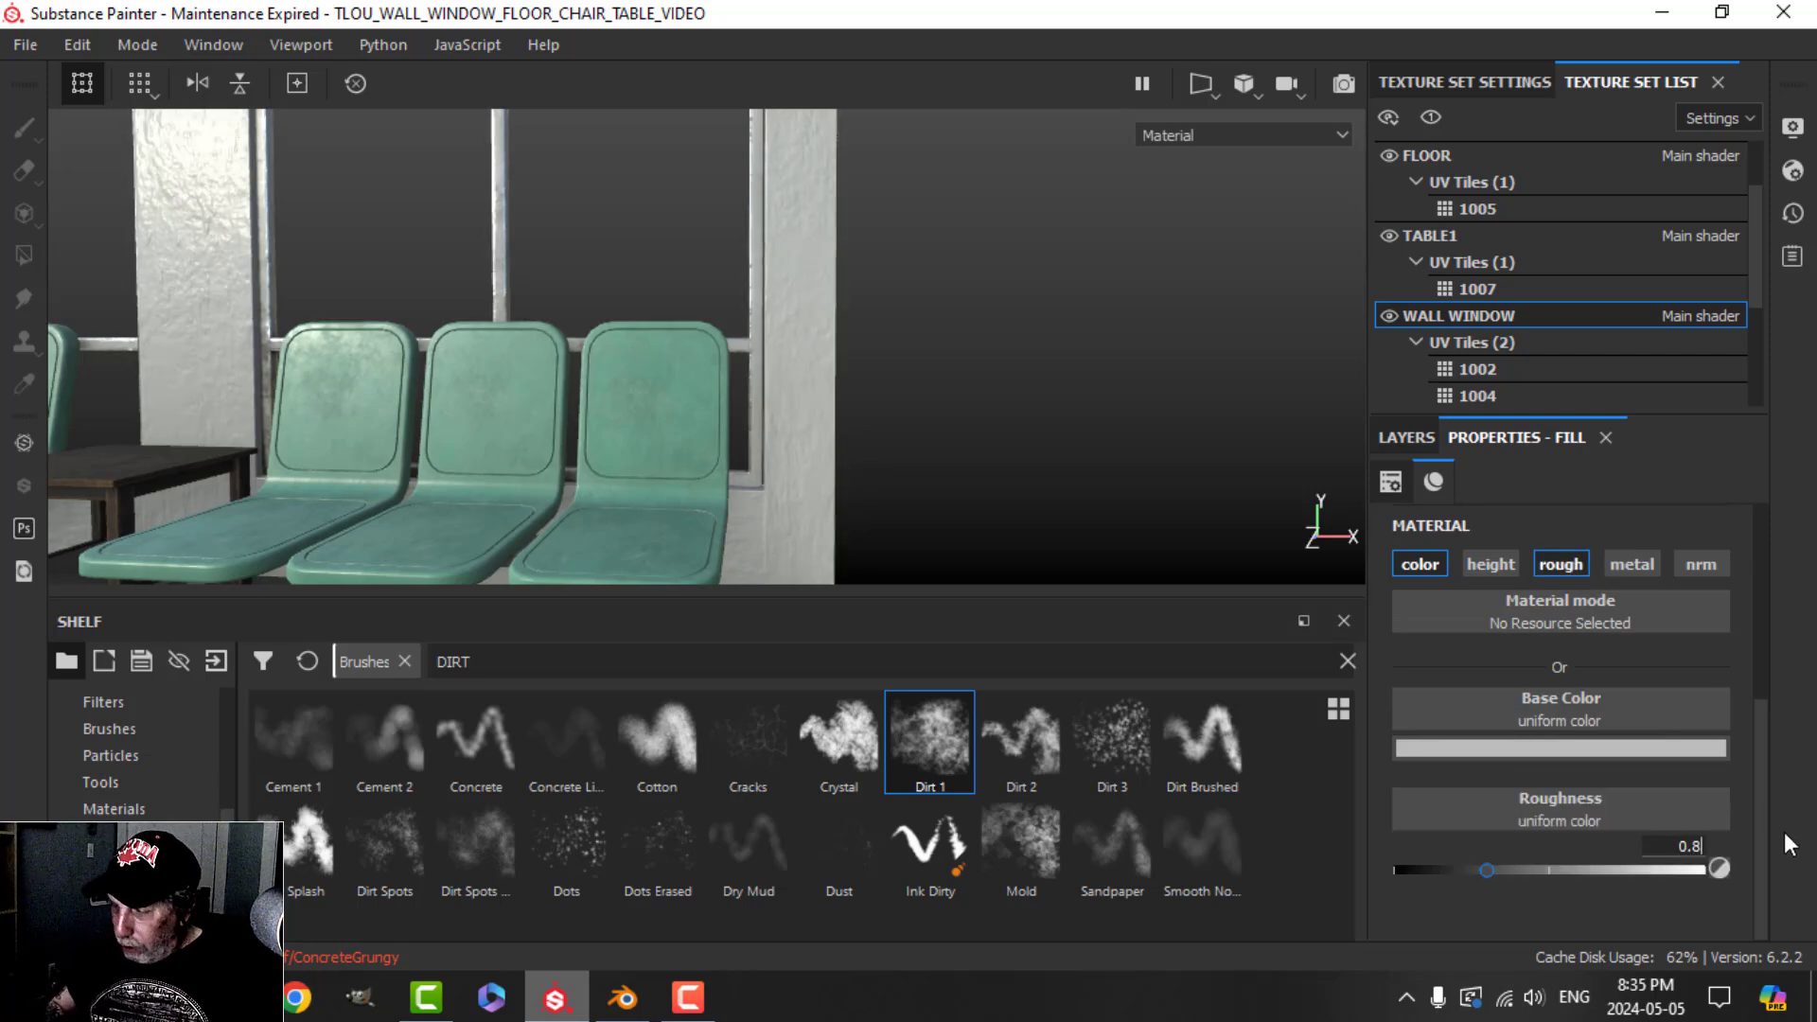
{"action": "key", "text": "Return"}
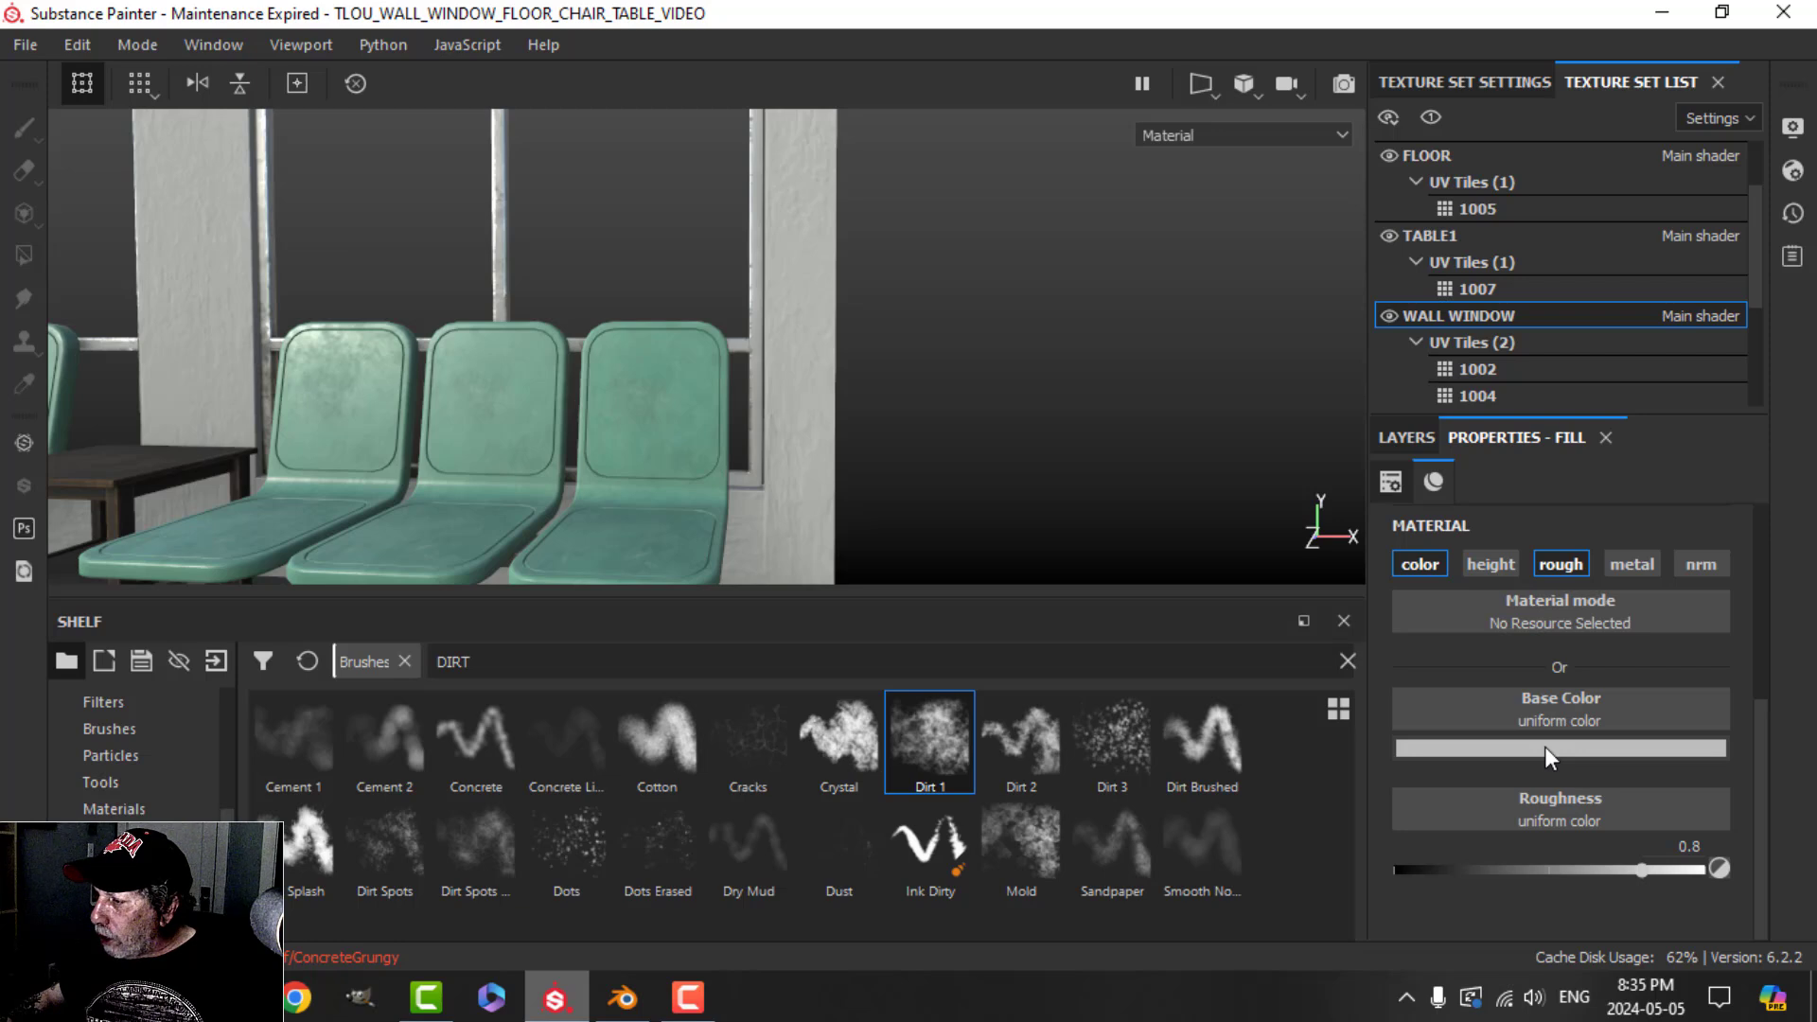
Step: Set the GRUNGE2 base color to a muted olive green, about R 0.173, G 0.206, B 0.092
{"action": "left_click", "coordinate": [1545, 746]}
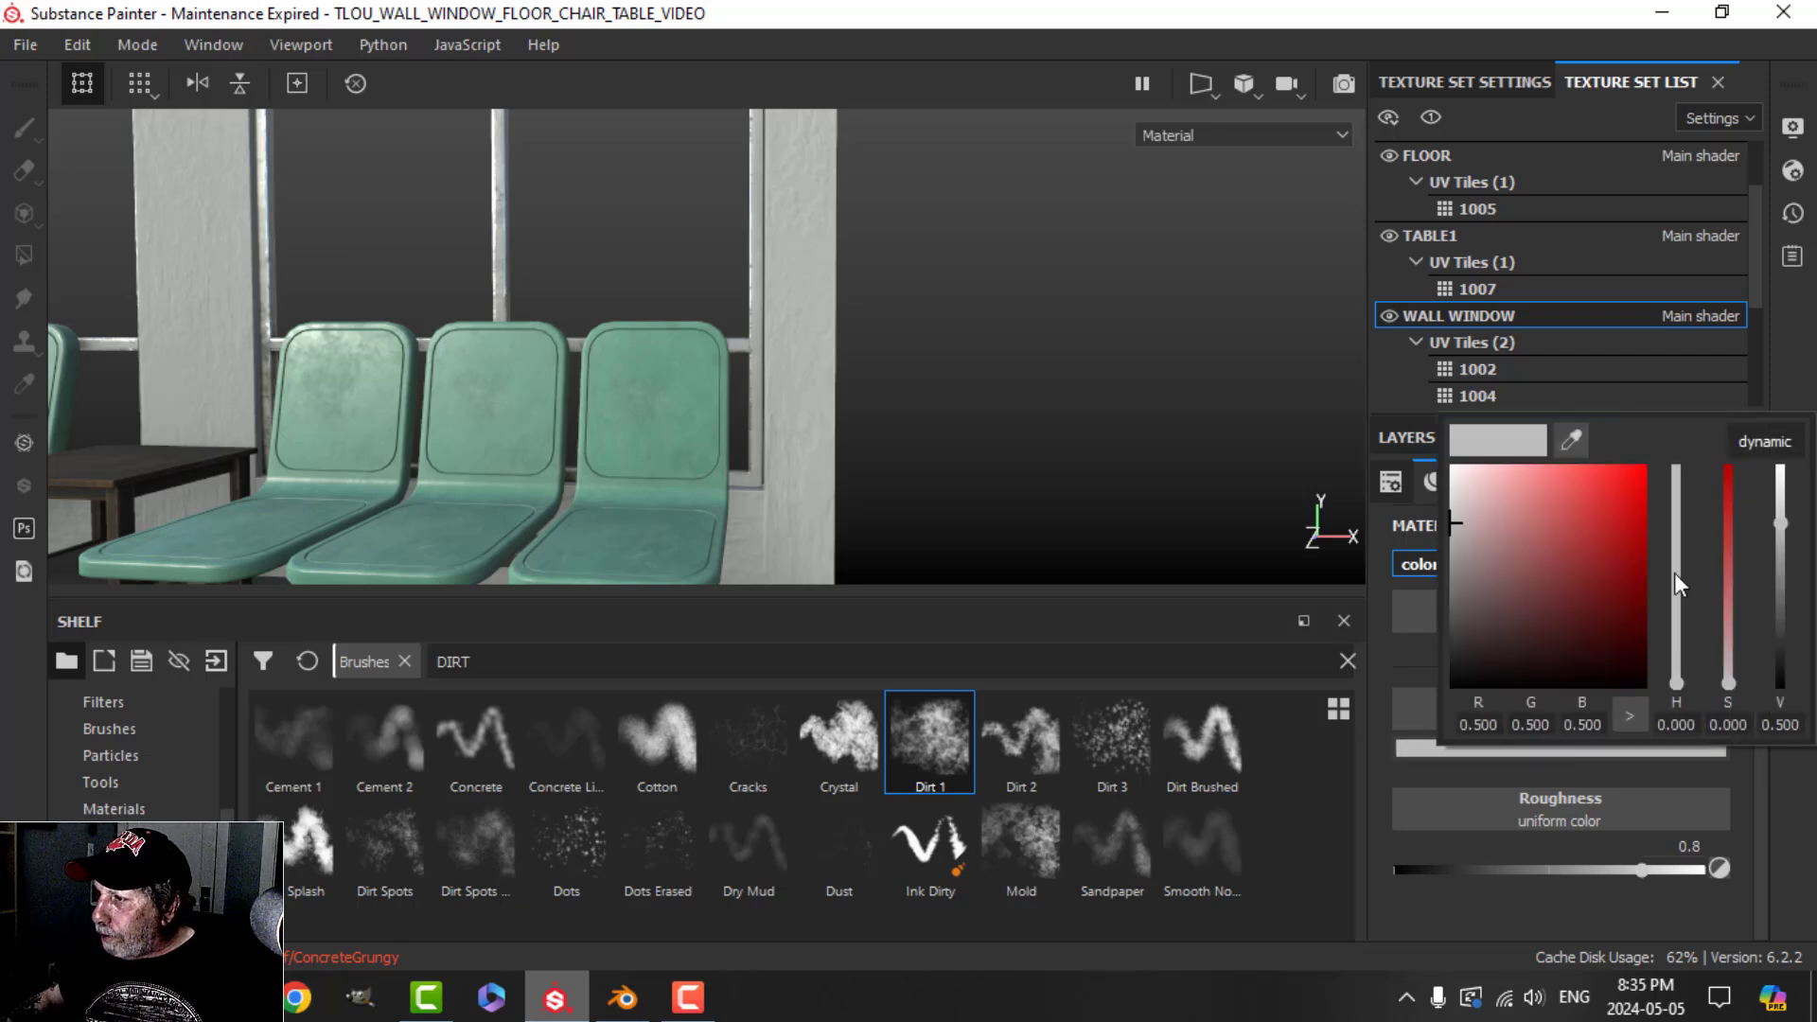
{"action": "left_click_drag", "start_coordinate": [1683, 678], "coordinate": [1679, 640]}
{"action": "left_click", "coordinate": [1488, 554]}
{"action": "left_click_drag", "start_coordinate": [1490, 553], "coordinate": [1529, 582]}
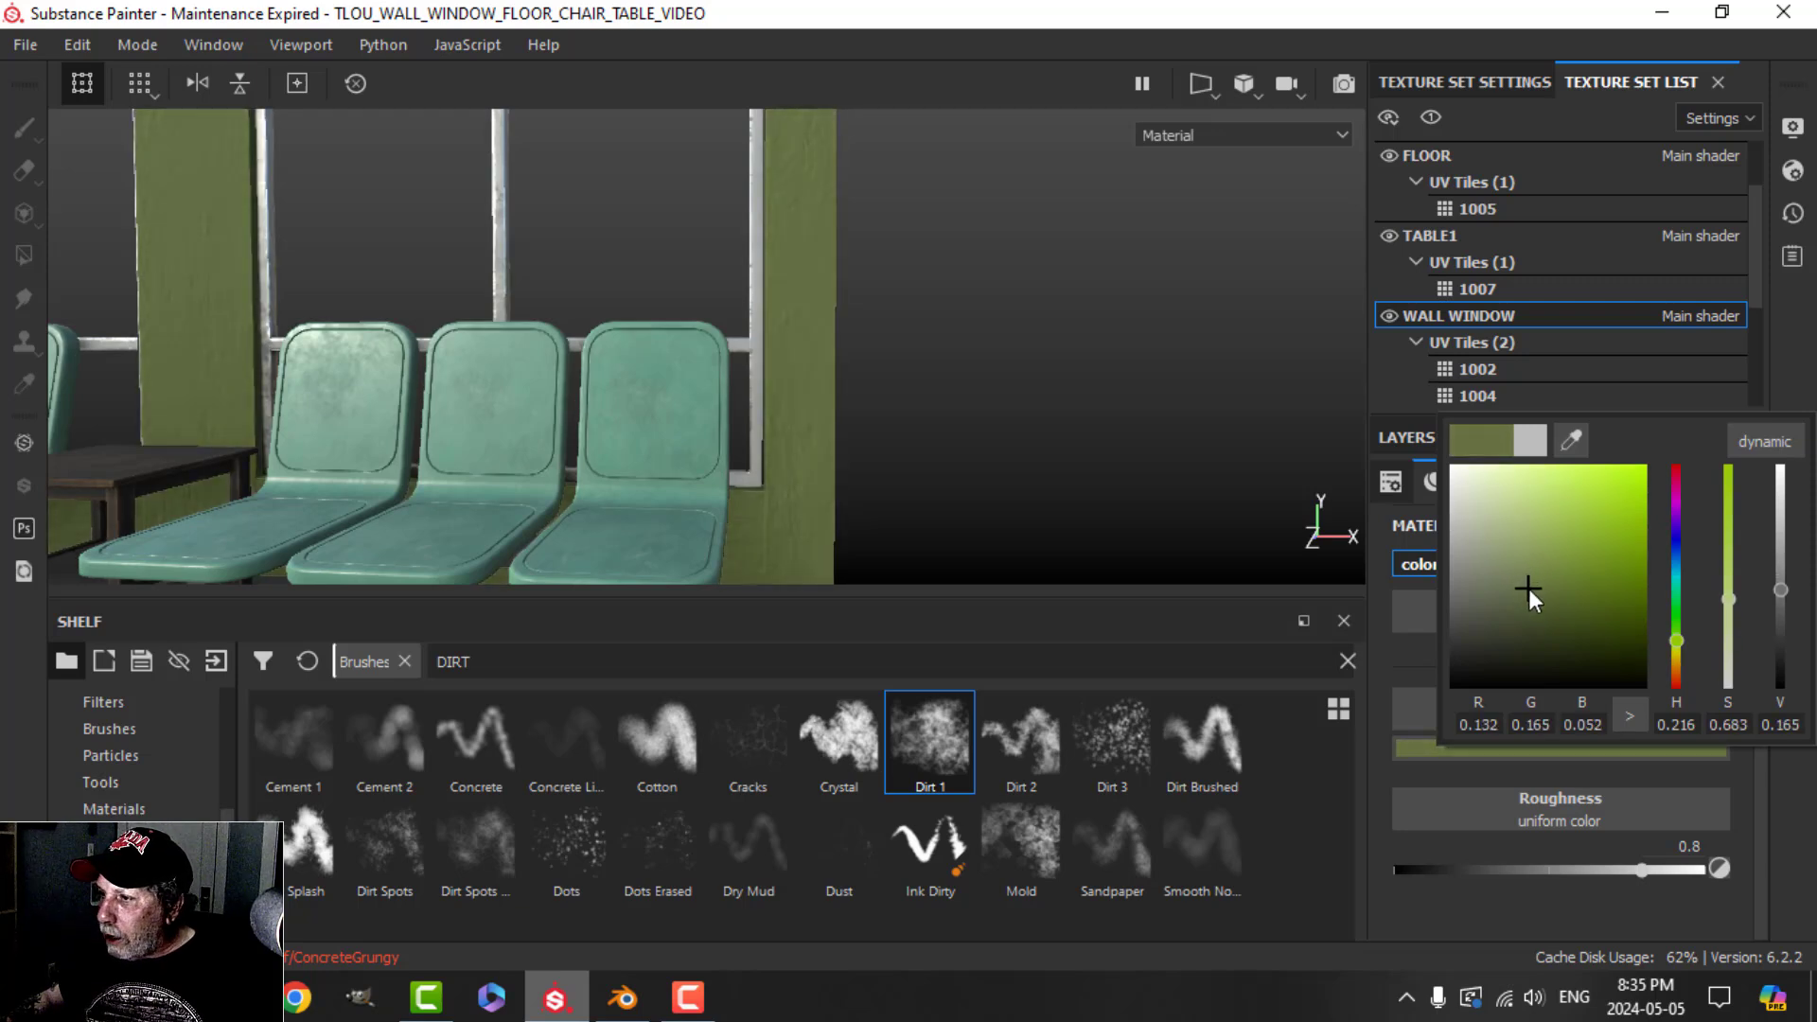
{"action": "left_click_drag", "start_coordinate": [1730, 599], "coordinate": [1732, 583]}
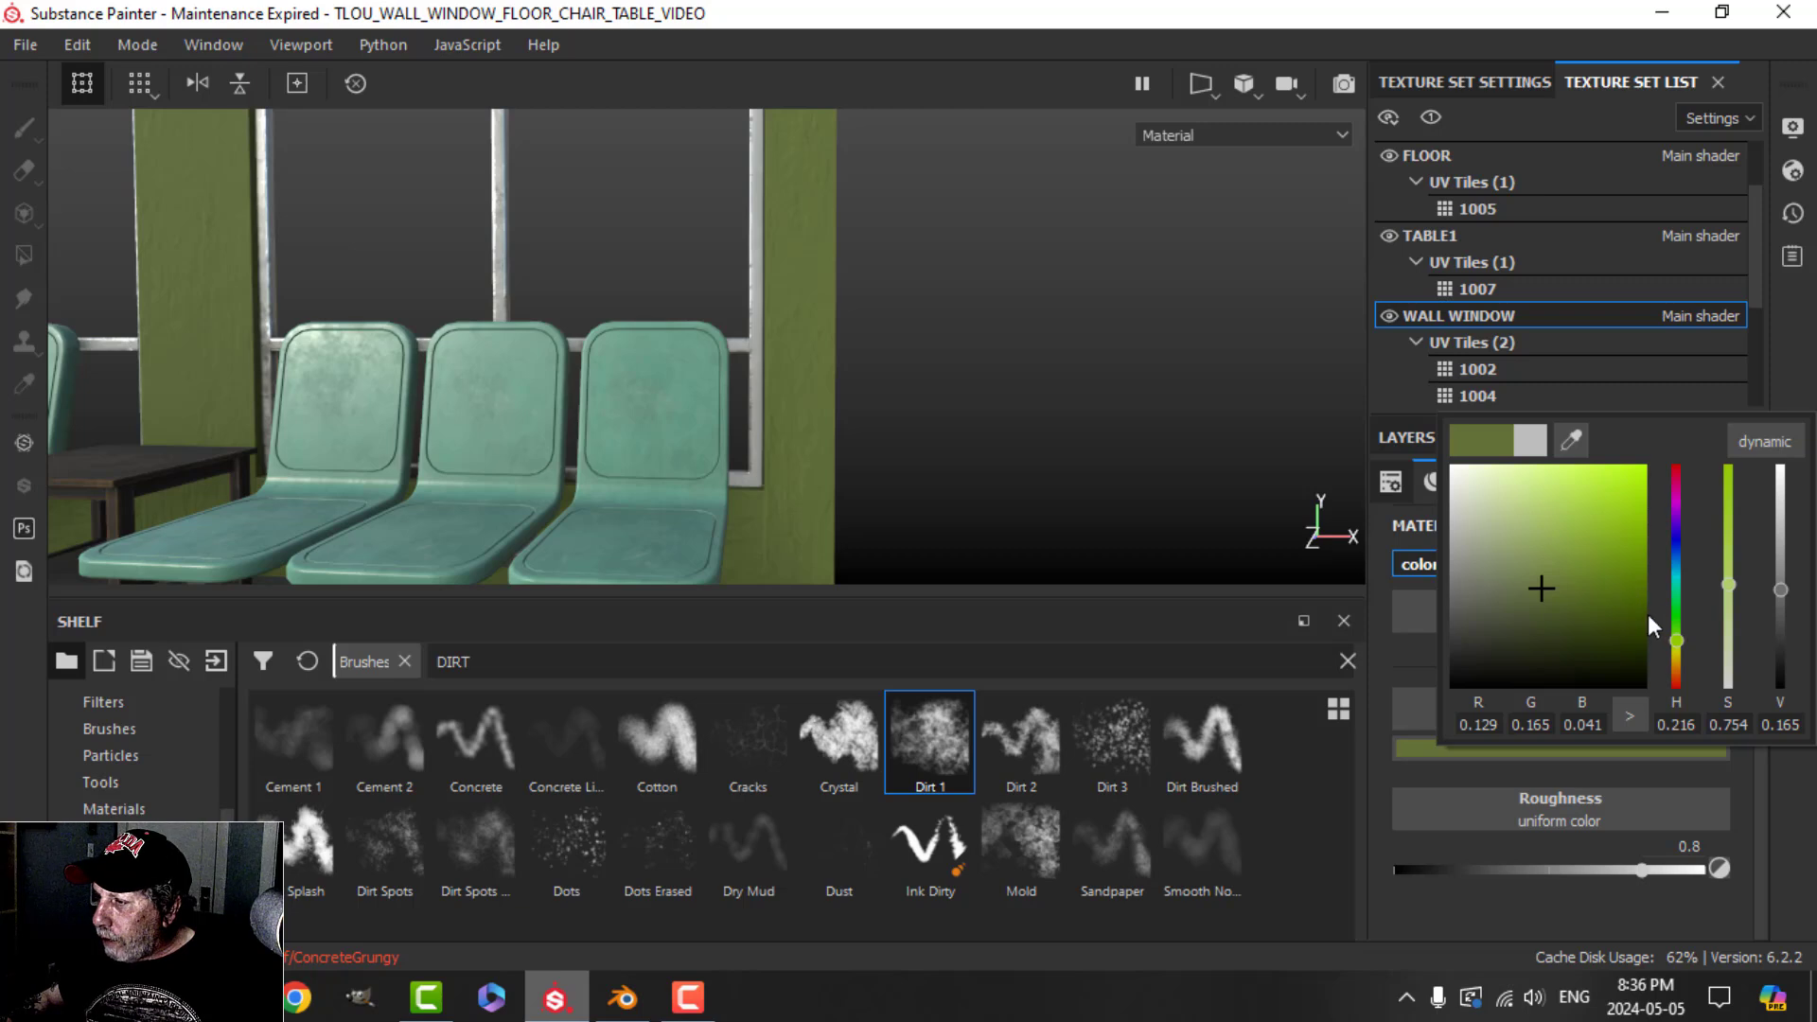
{"action": "left_click", "coordinate": [1559, 576]}
{"action": "left_click", "coordinate": [1554, 576]}
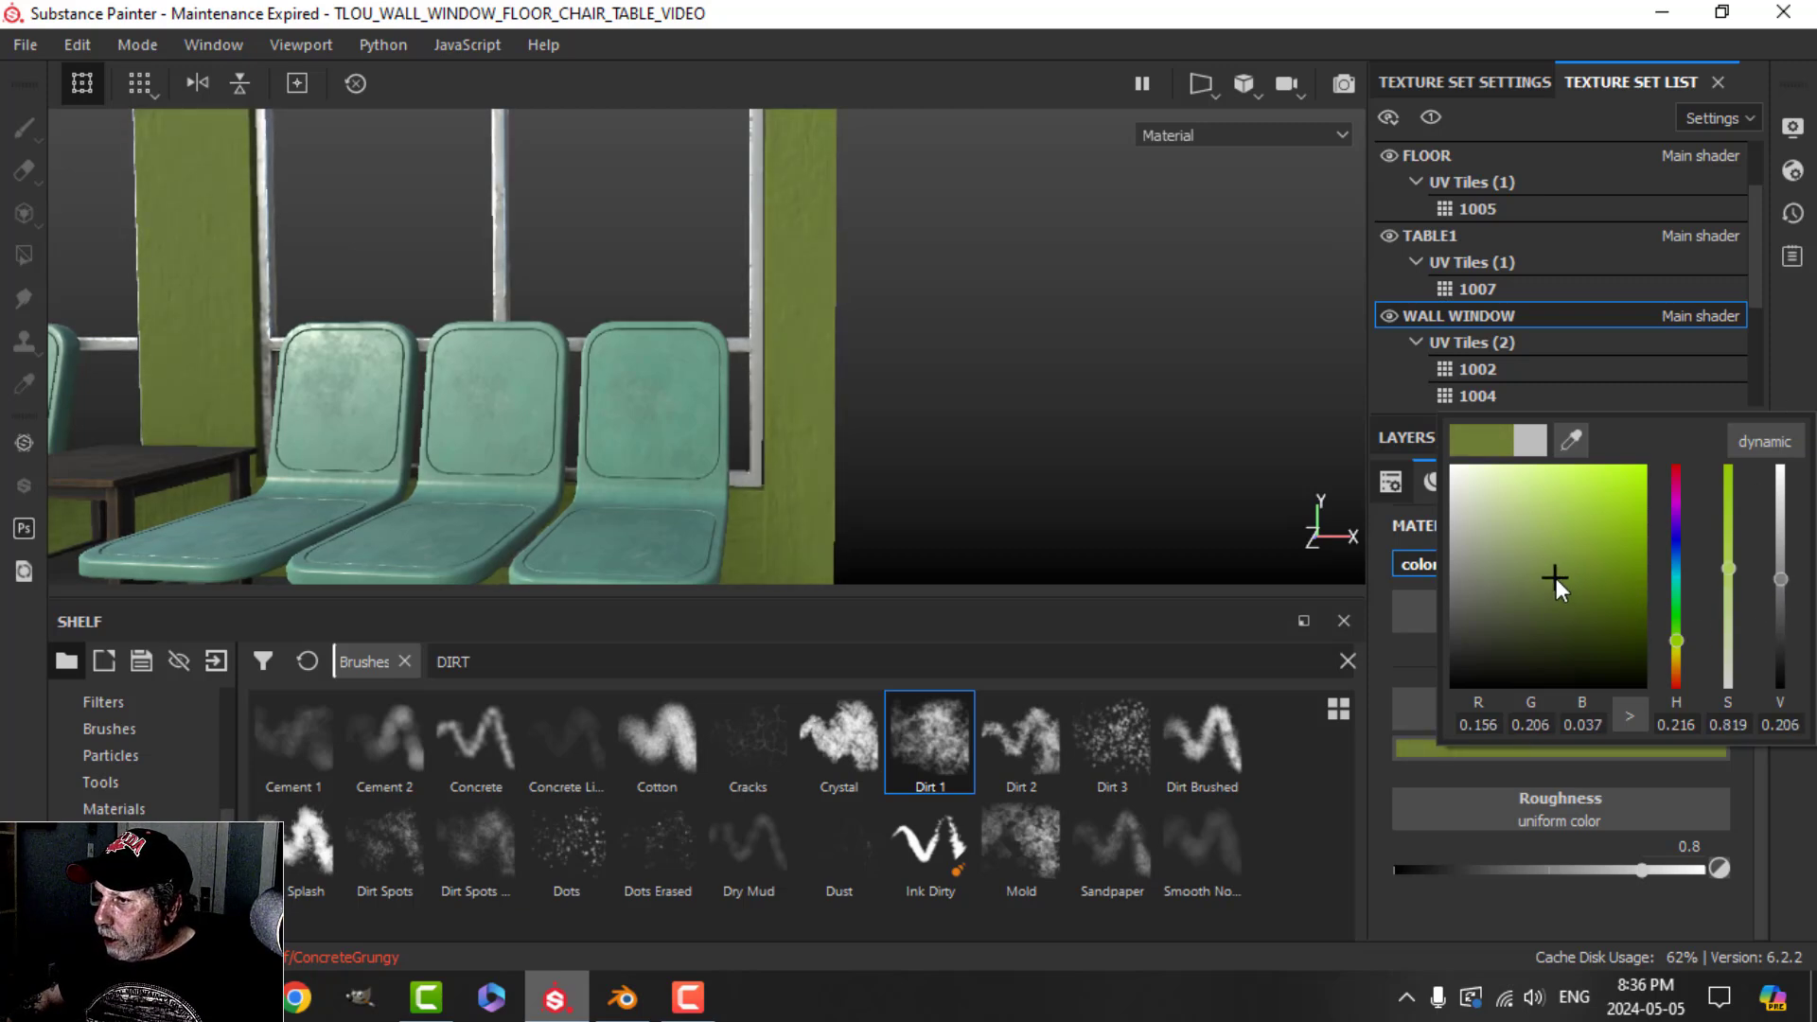
{"action": "left_click_drag", "start_coordinate": [1728, 593], "coordinate": [1730, 607]}
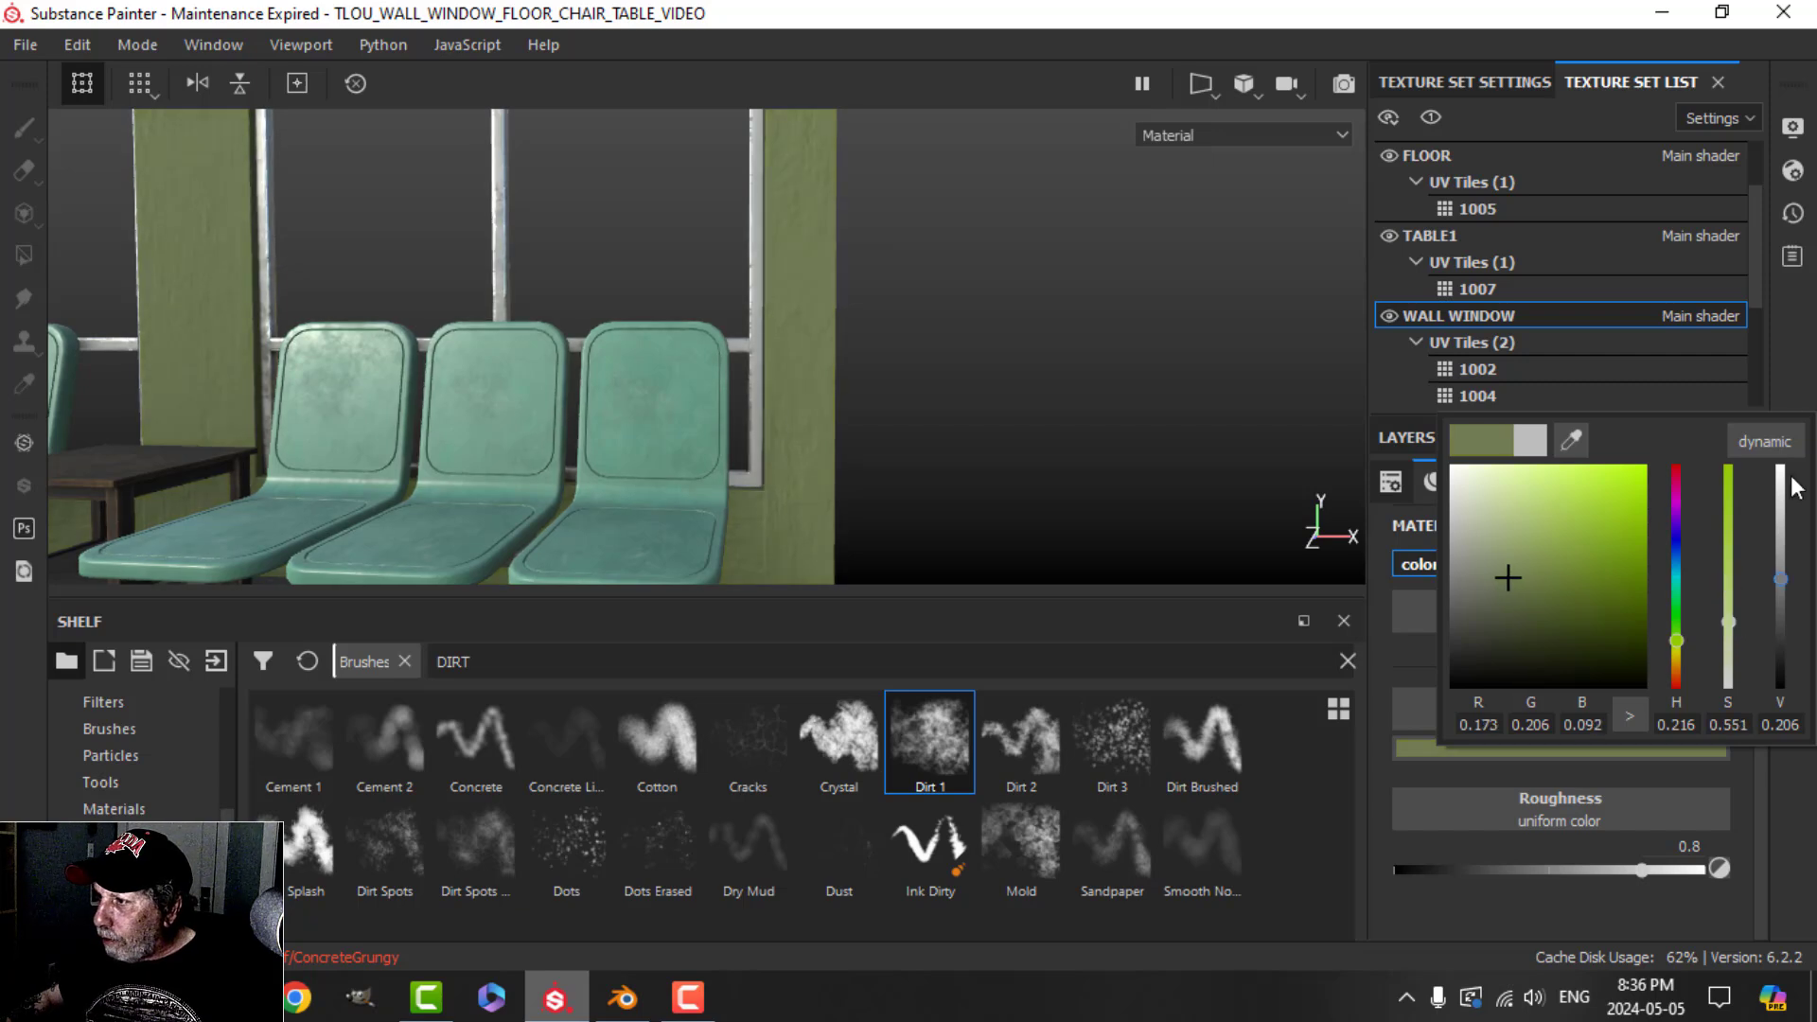
{"action": "left_click", "coordinate": [1723, 400]}
Step: Add a black mask to the GRUNGE2 layer and put a fill effect in it
{"action": "left_click", "coordinate": [1401, 440]}
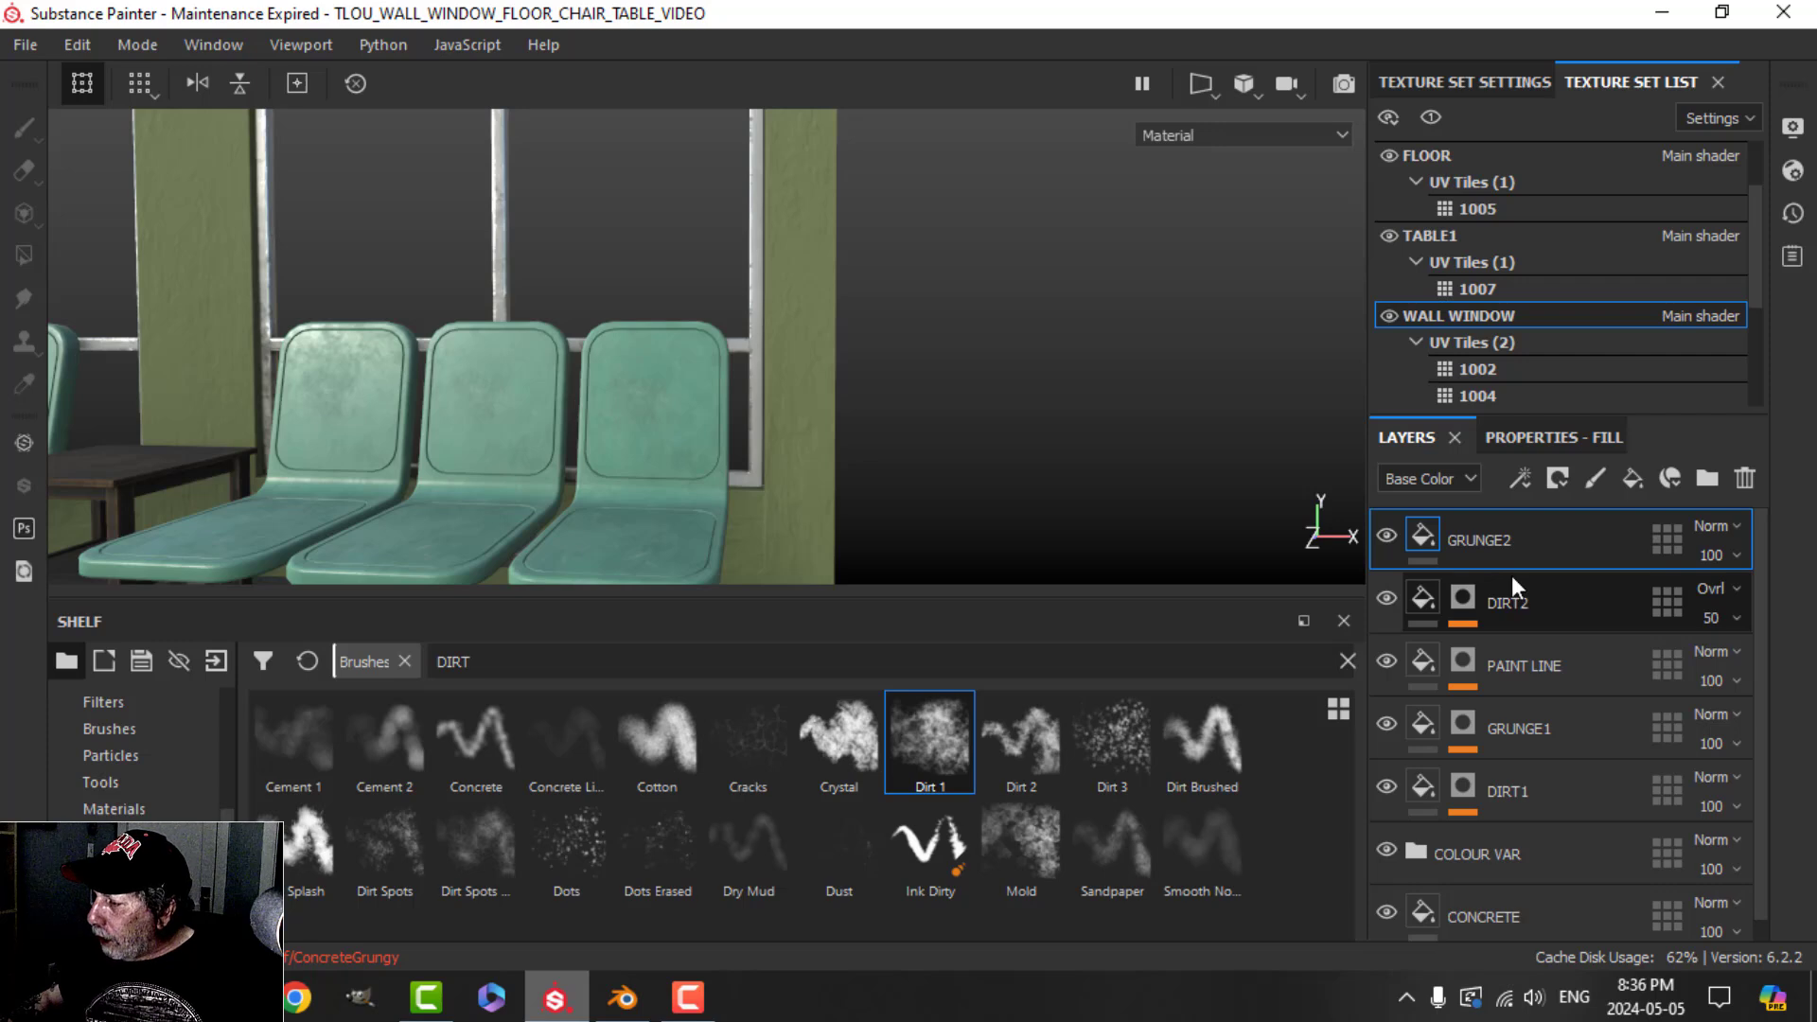
{"action": "left_click", "coordinate": [1562, 477]}
{"action": "left_click", "coordinate": [1596, 533]}
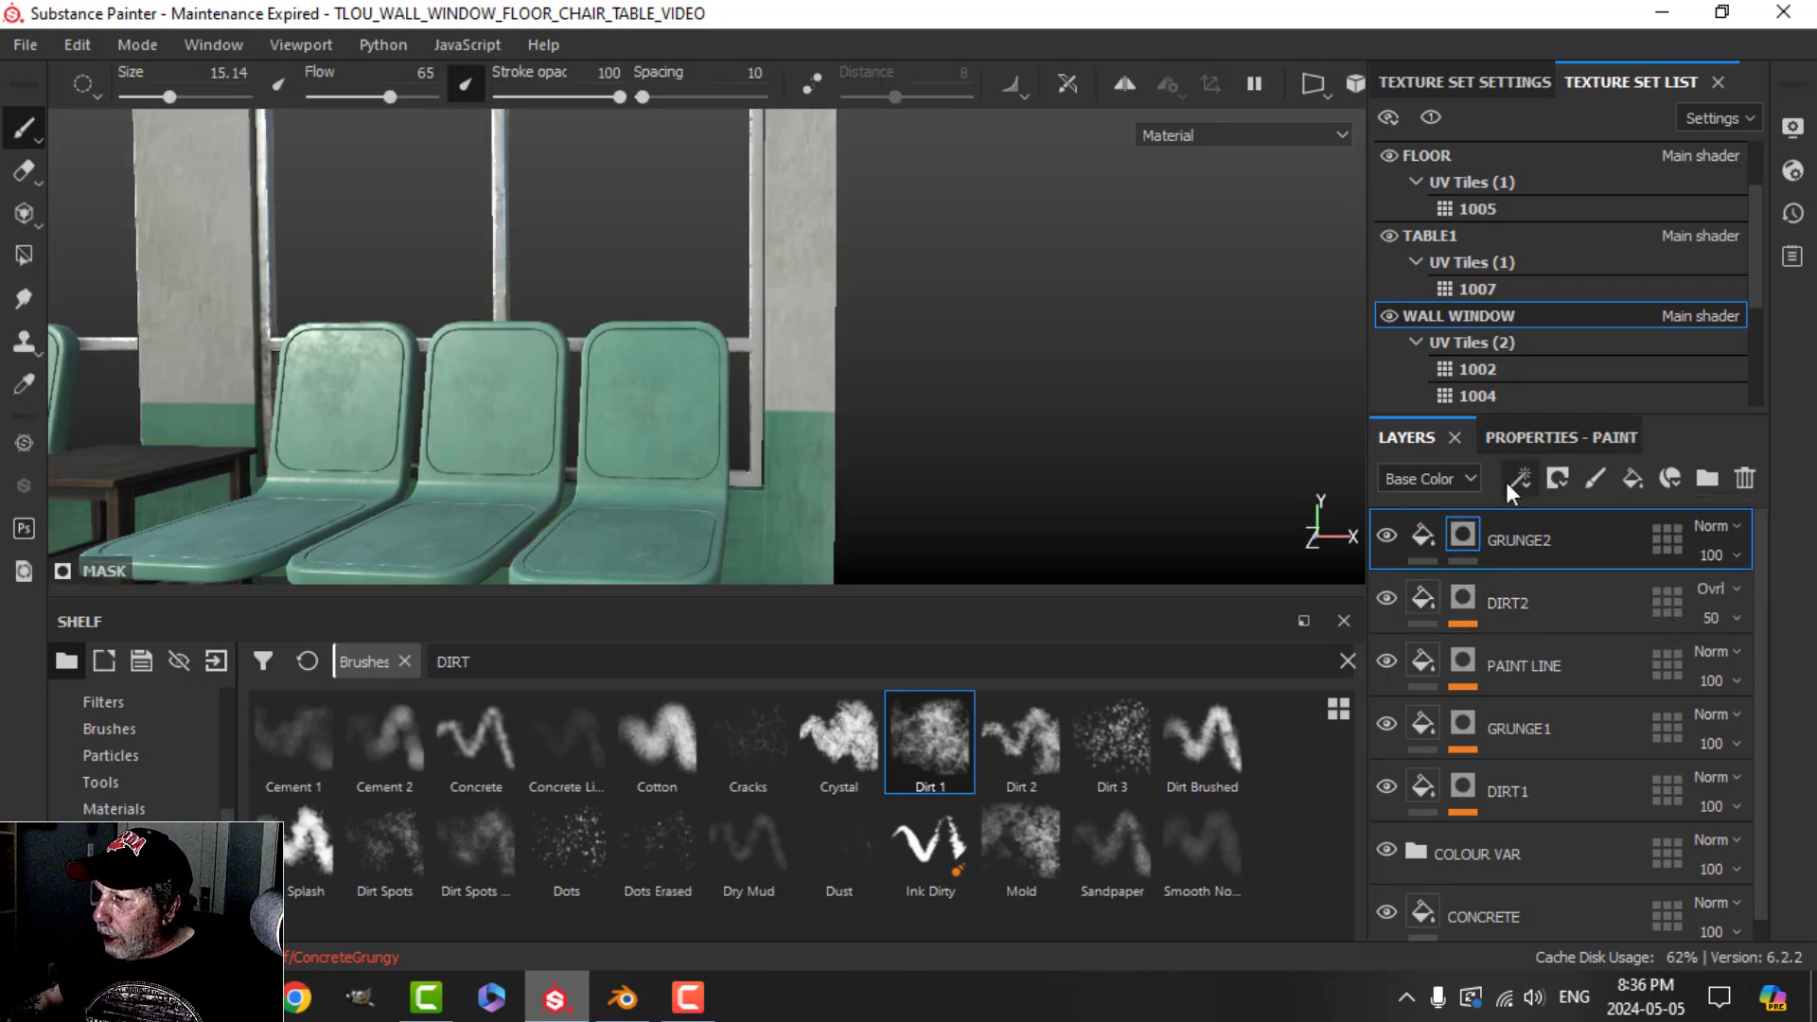
{"action": "left_click", "coordinate": [1522, 478]}
{"action": "left_click", "coordinate": [1558, 574]}
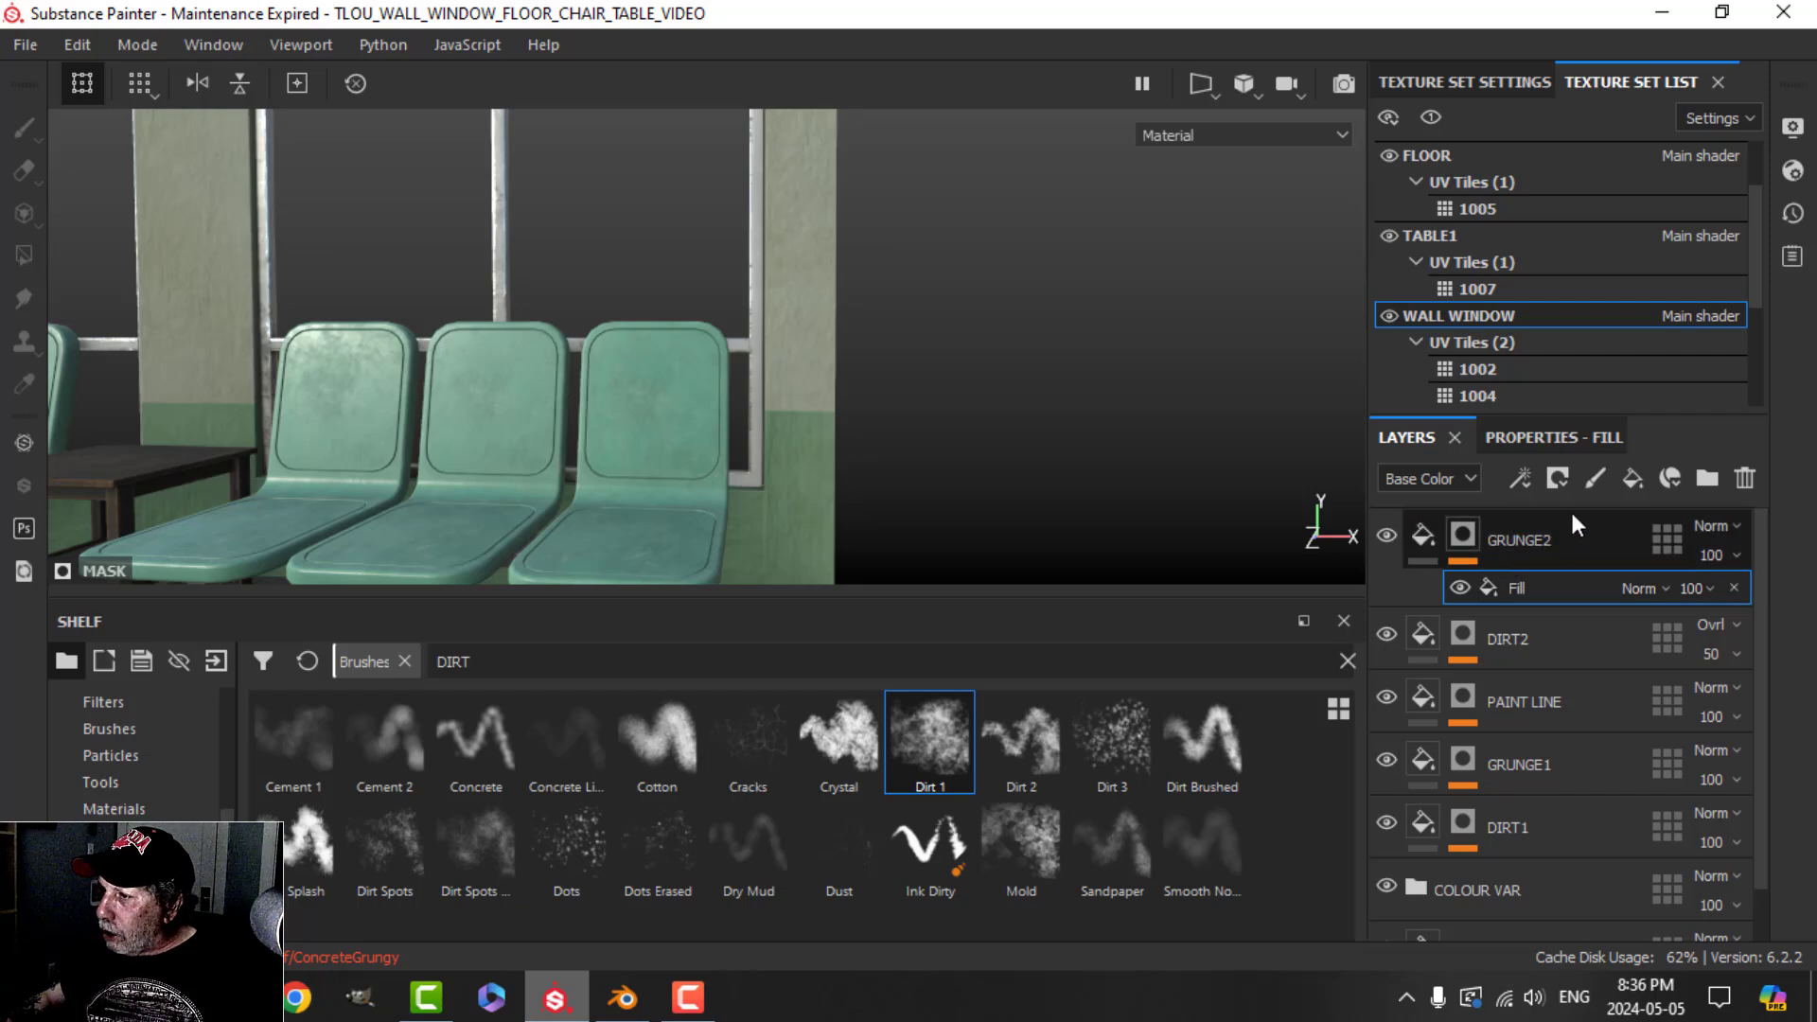
Step: Find Grunge Map 004 among the resources and use it as the mask fill's grayscale texture
{"action": "left_click", "coordinate": [1553, 437]}
{"action": "left_click", "coordinate": [1561, 598]}
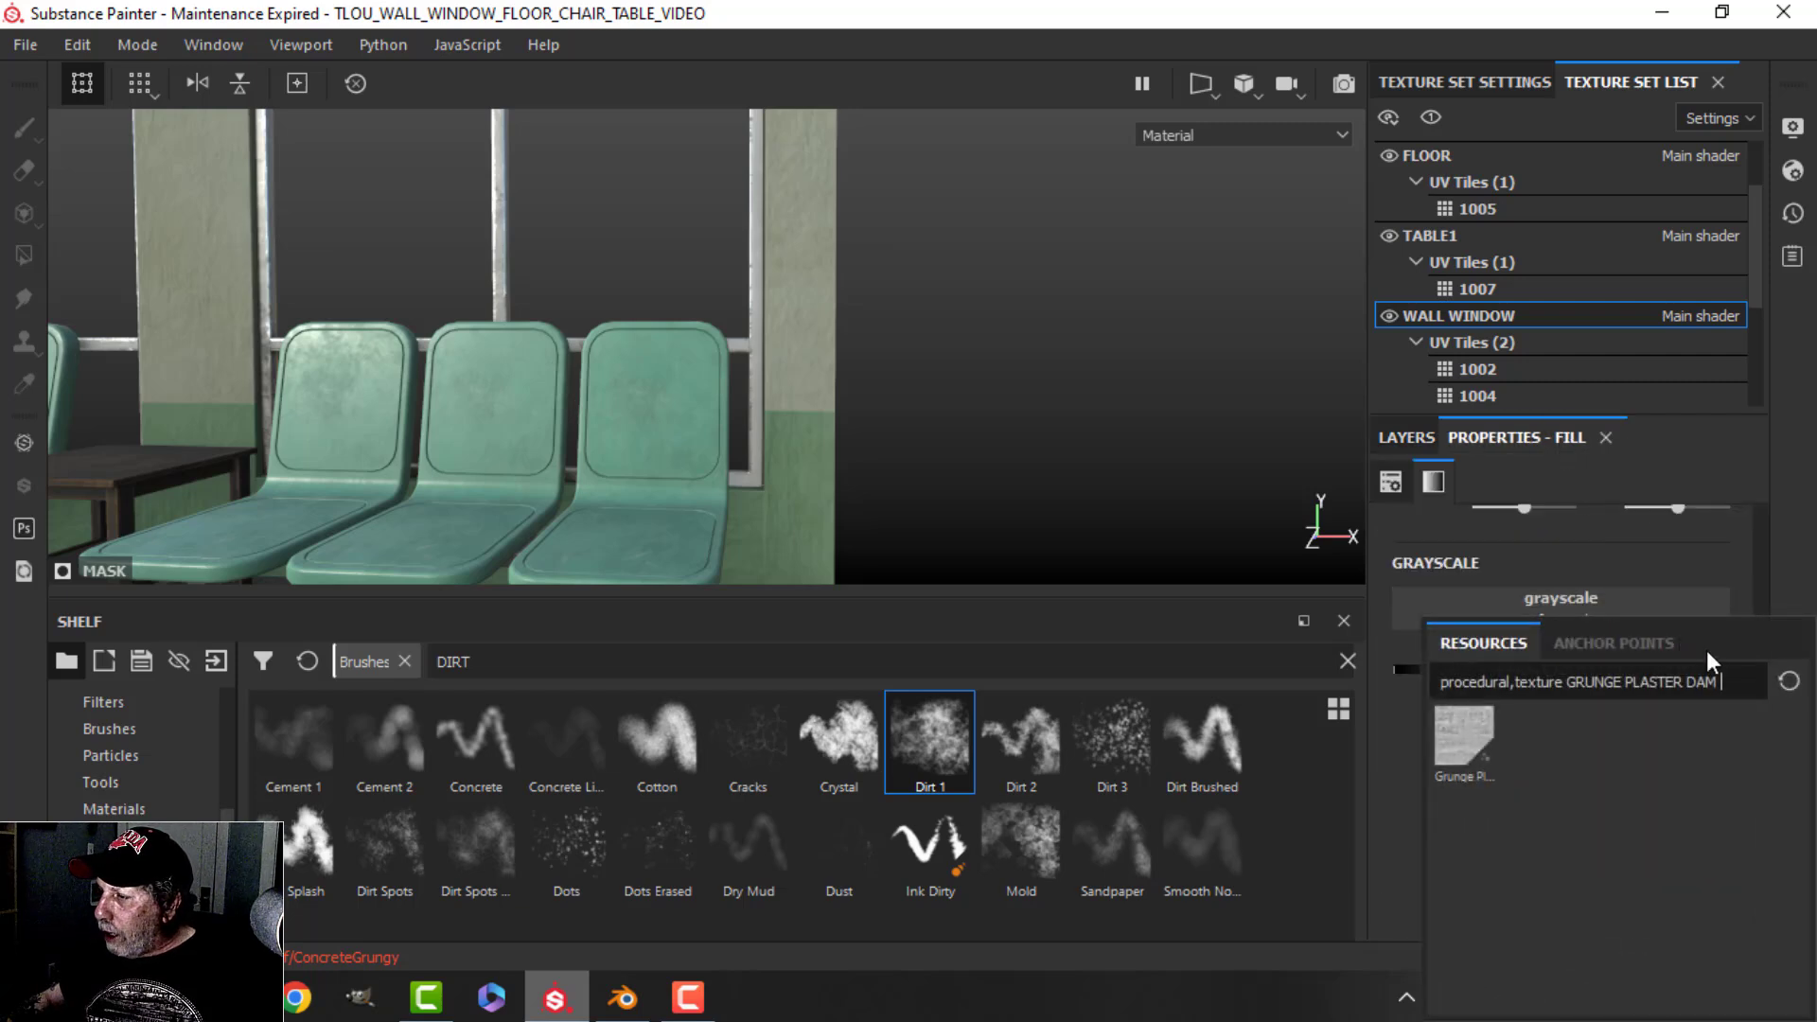
{"action": "left_click", "coordinate": [1789, 680]}
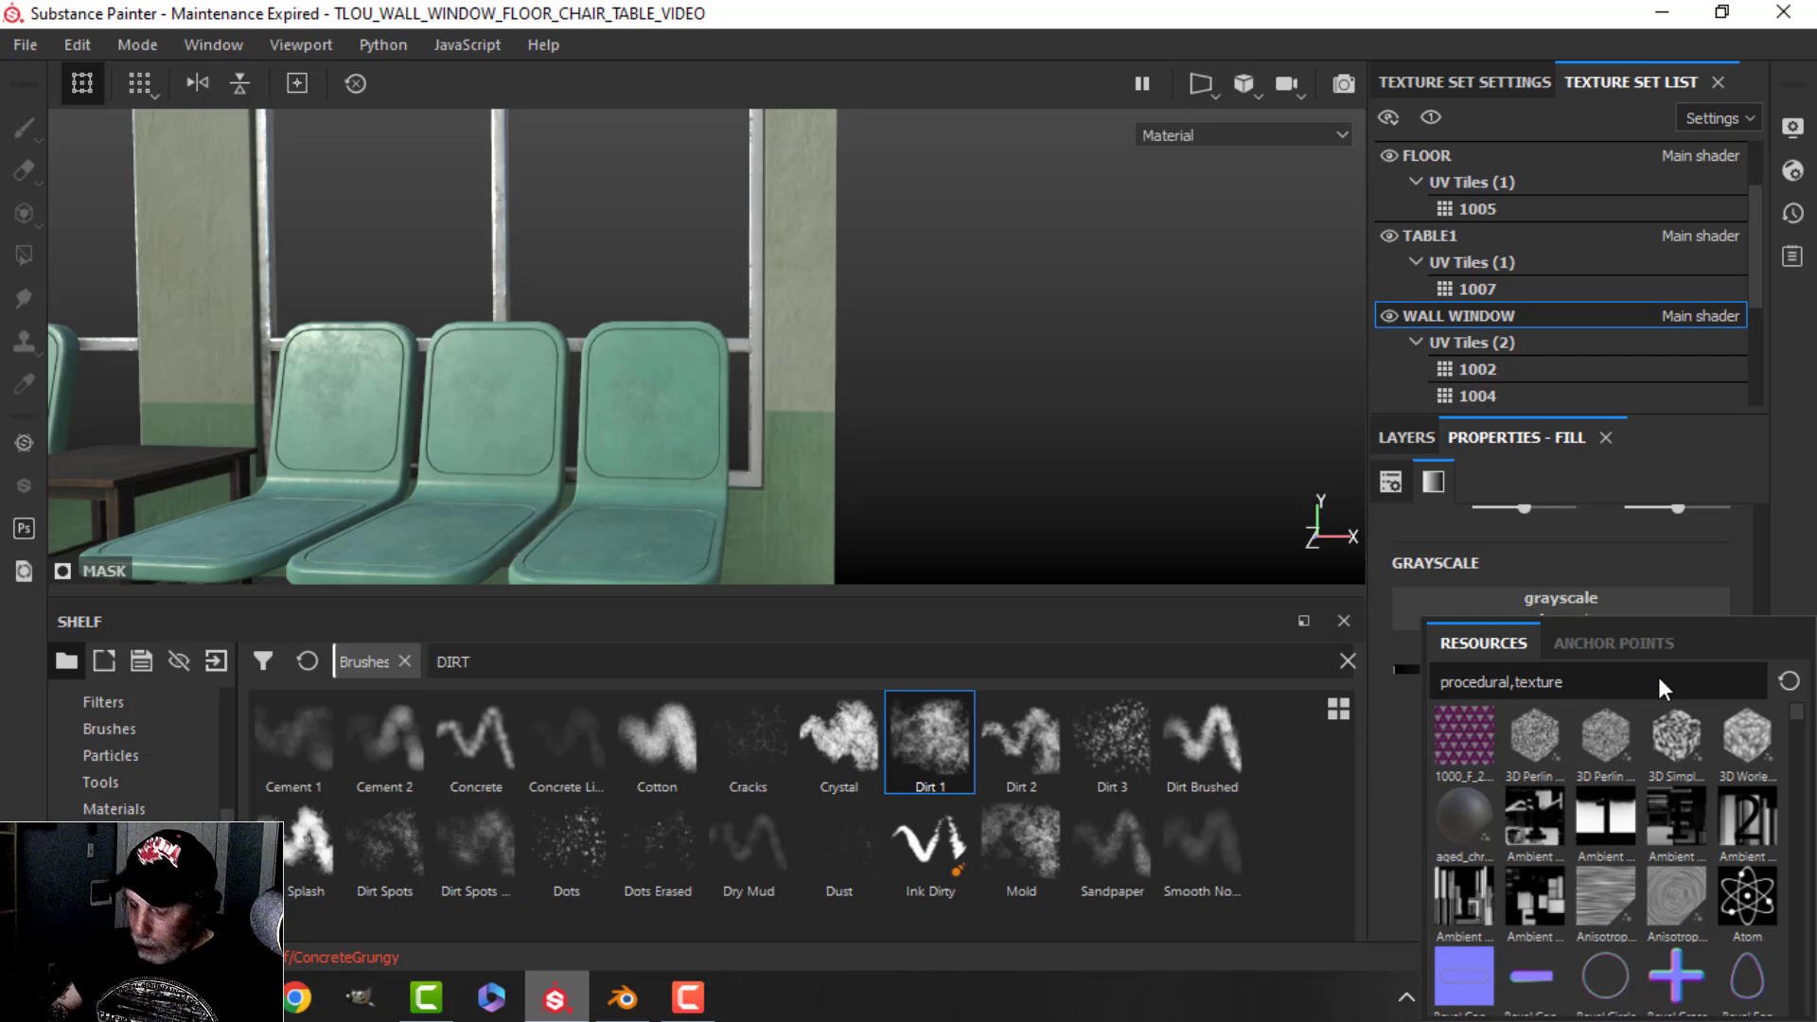
{"action": "type", "text": "GRUNGE MAP"}
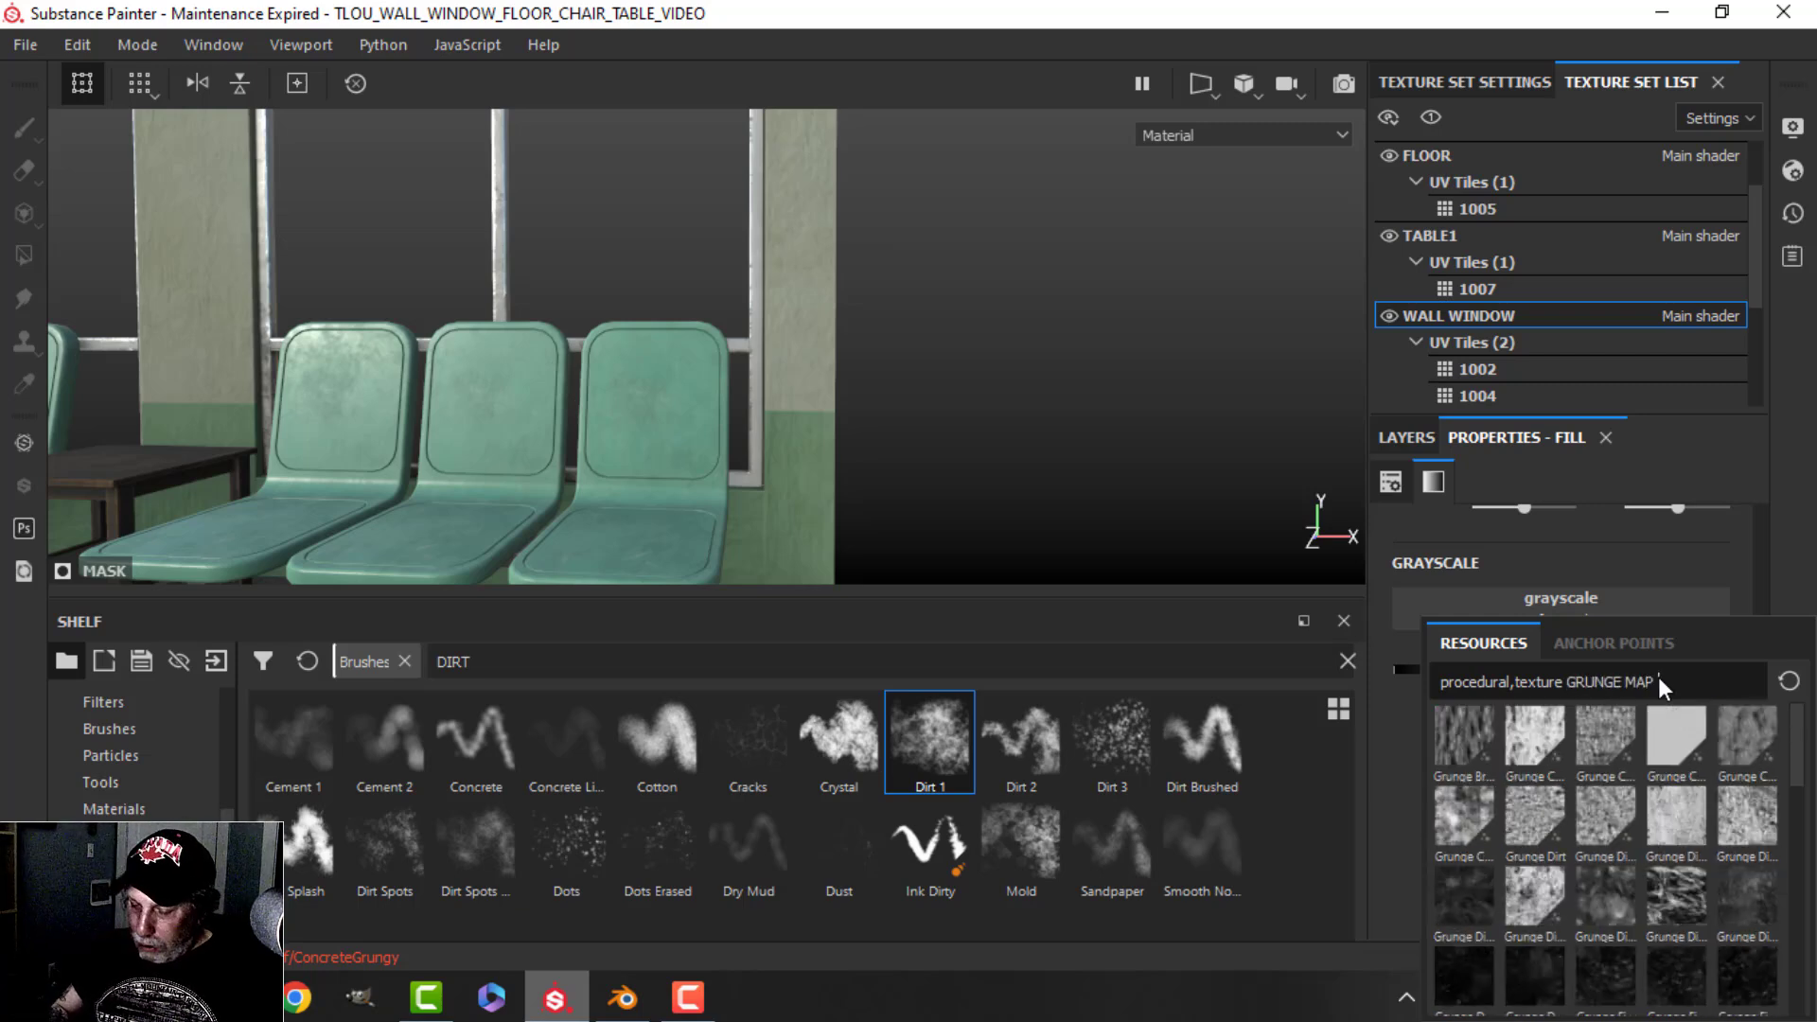
{"action": "type", "text": " 004"}
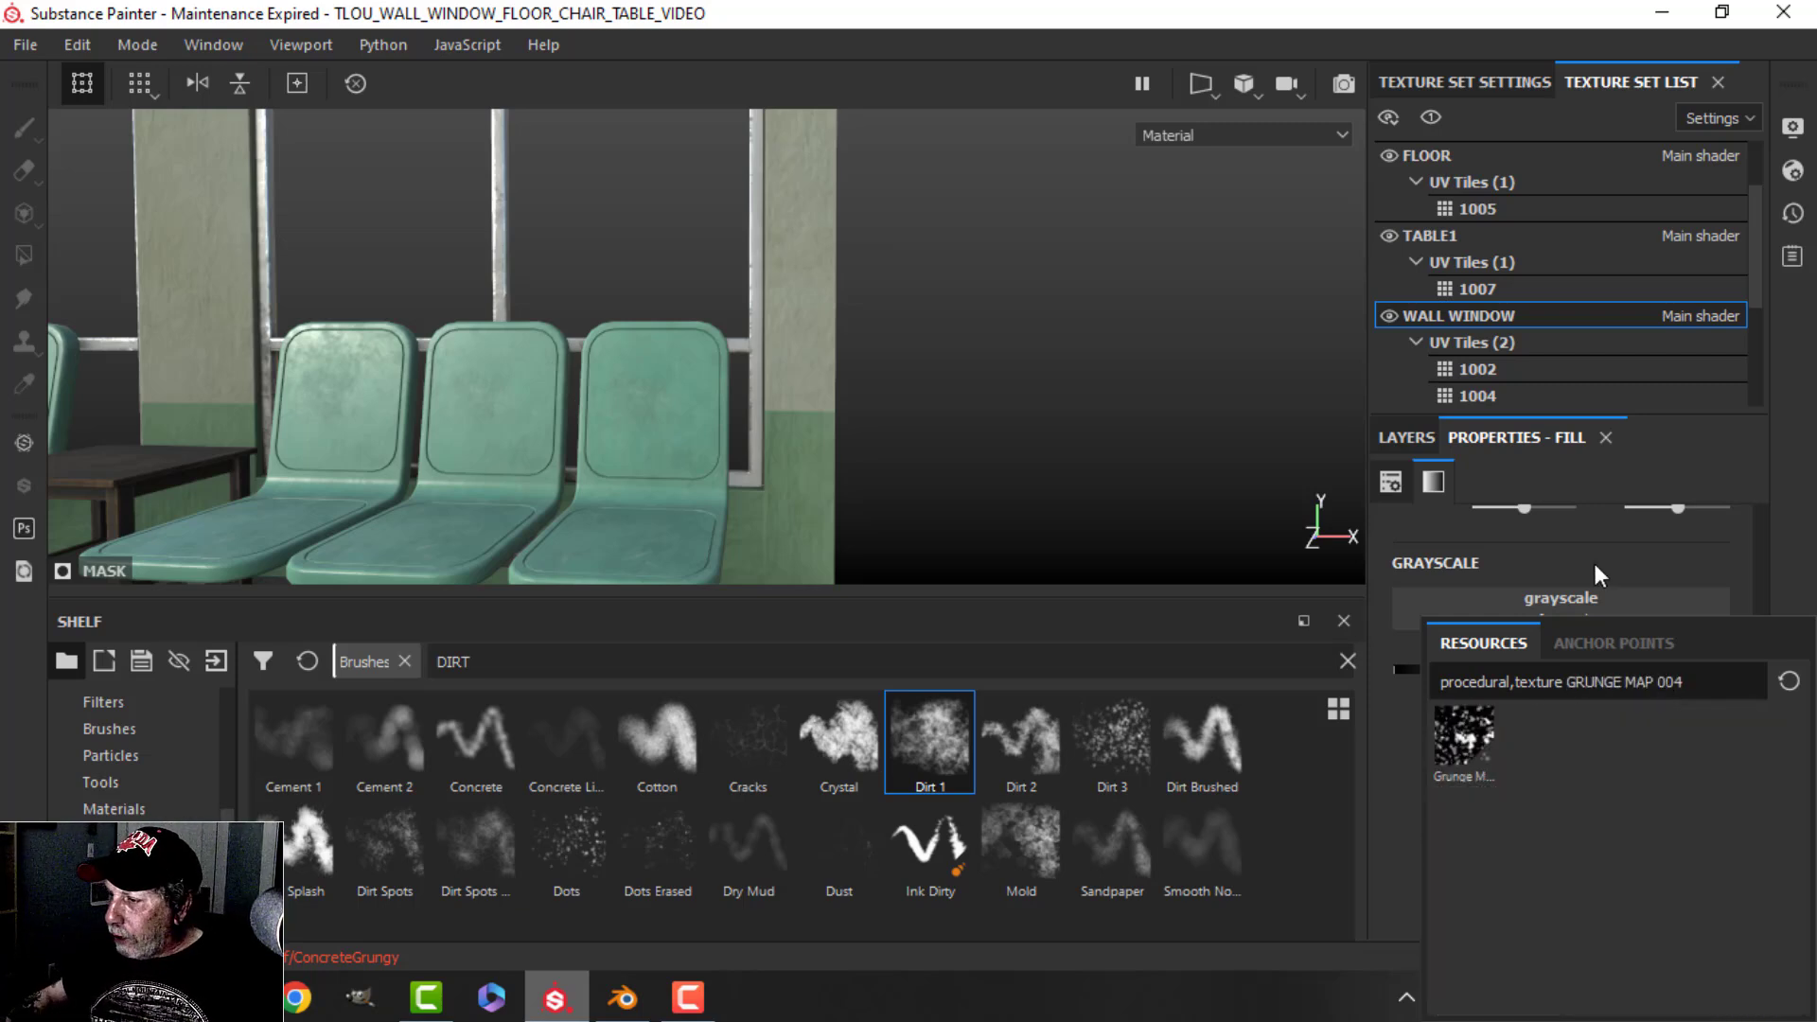
{"action": "left_click", "coordinate": [1473, 736]}
Step: Set the UV scale of the Grunge Map 004 mask fill to 2
{"action": "scroll", "coordinate": [693, 365], "scroll_direction": "up", "scroll_amount": 2}
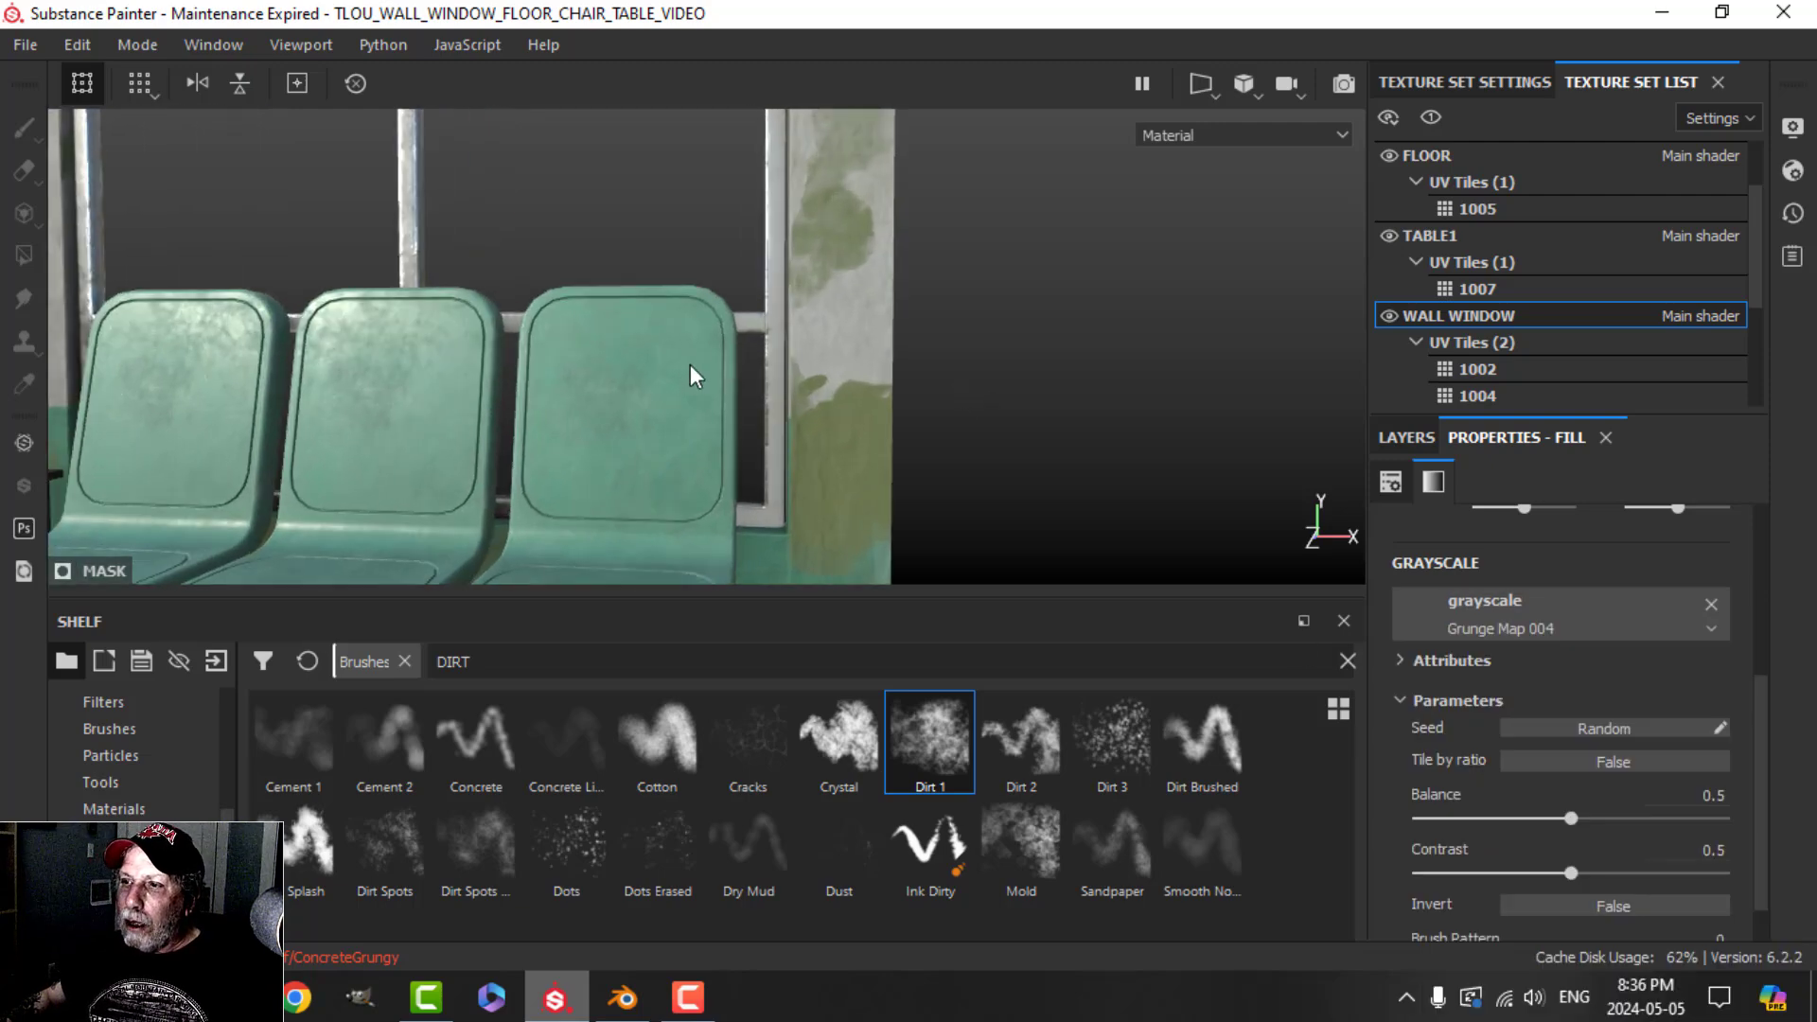
{"action": "scroll", "coordinate": [665, 363], "scroll_direction": "down", "scroll_amount": 3}
{"action": "scroll", "coordinate": [636, 364], "scroll_direction": "down", "scroll_amount": 4}
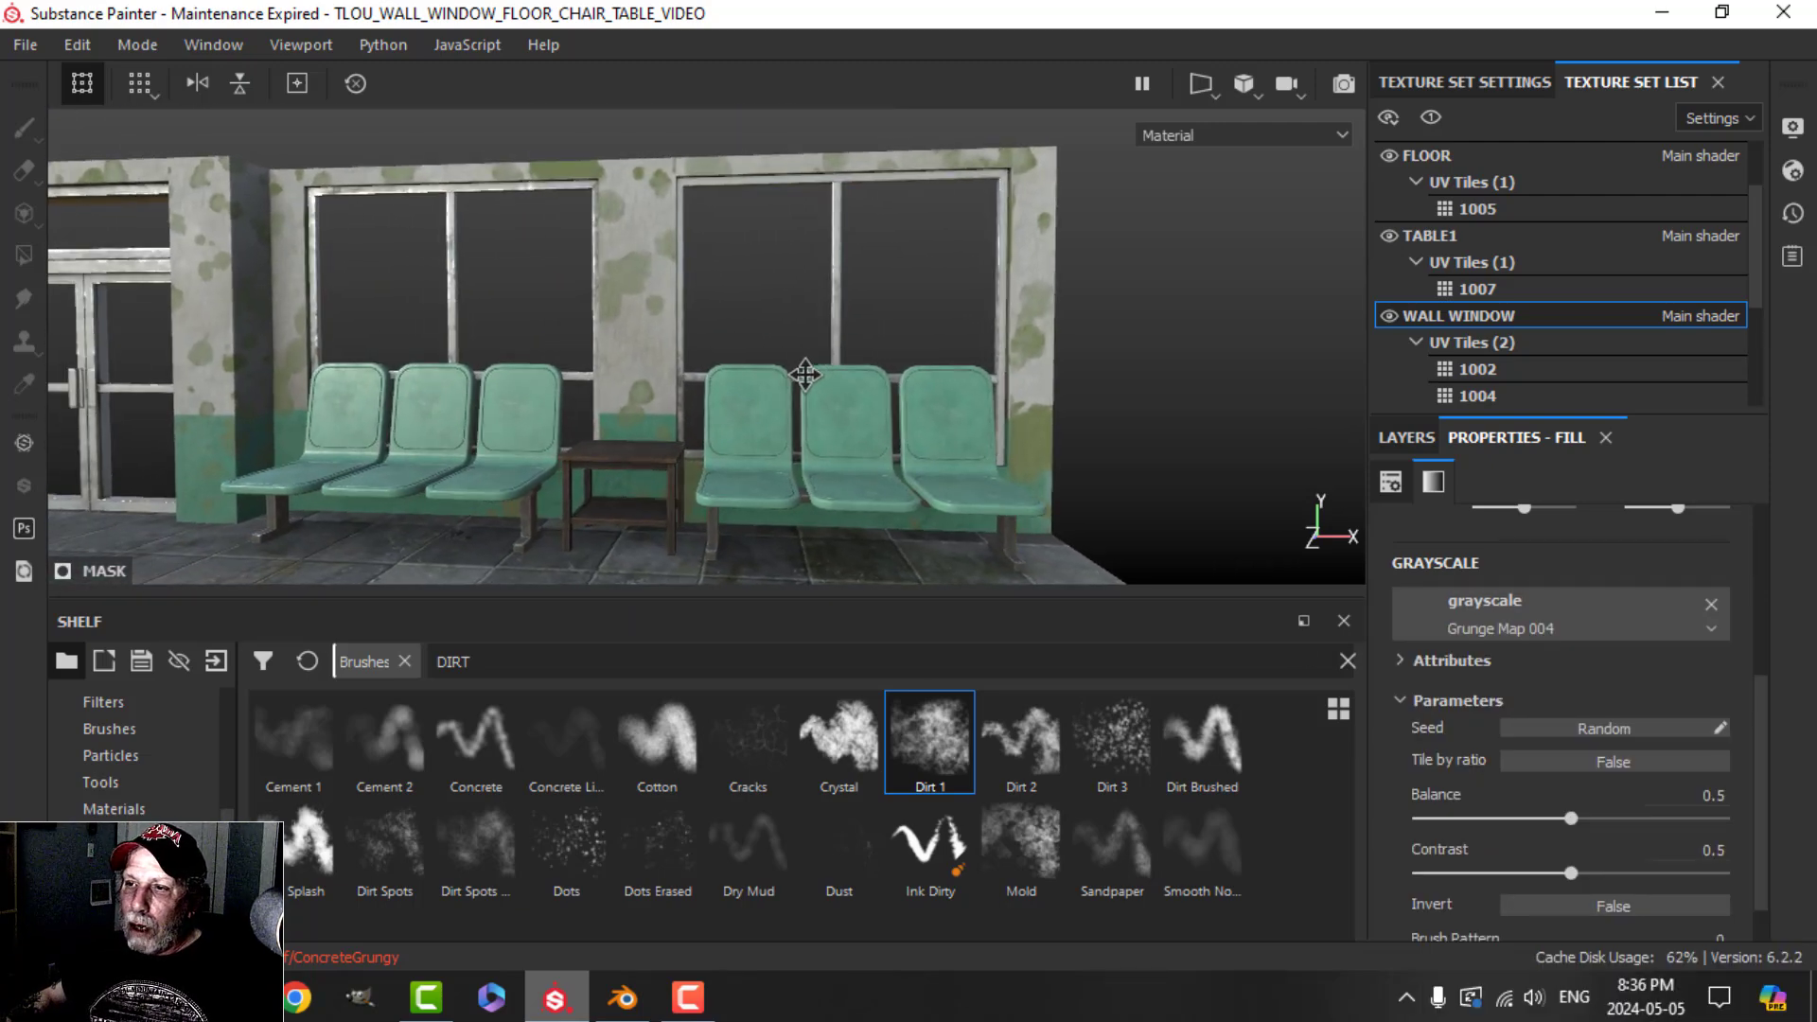
{"action": "scroll", "coordinate": [783, 385], "scroll_direction": "up", "scroll_amount": 3}
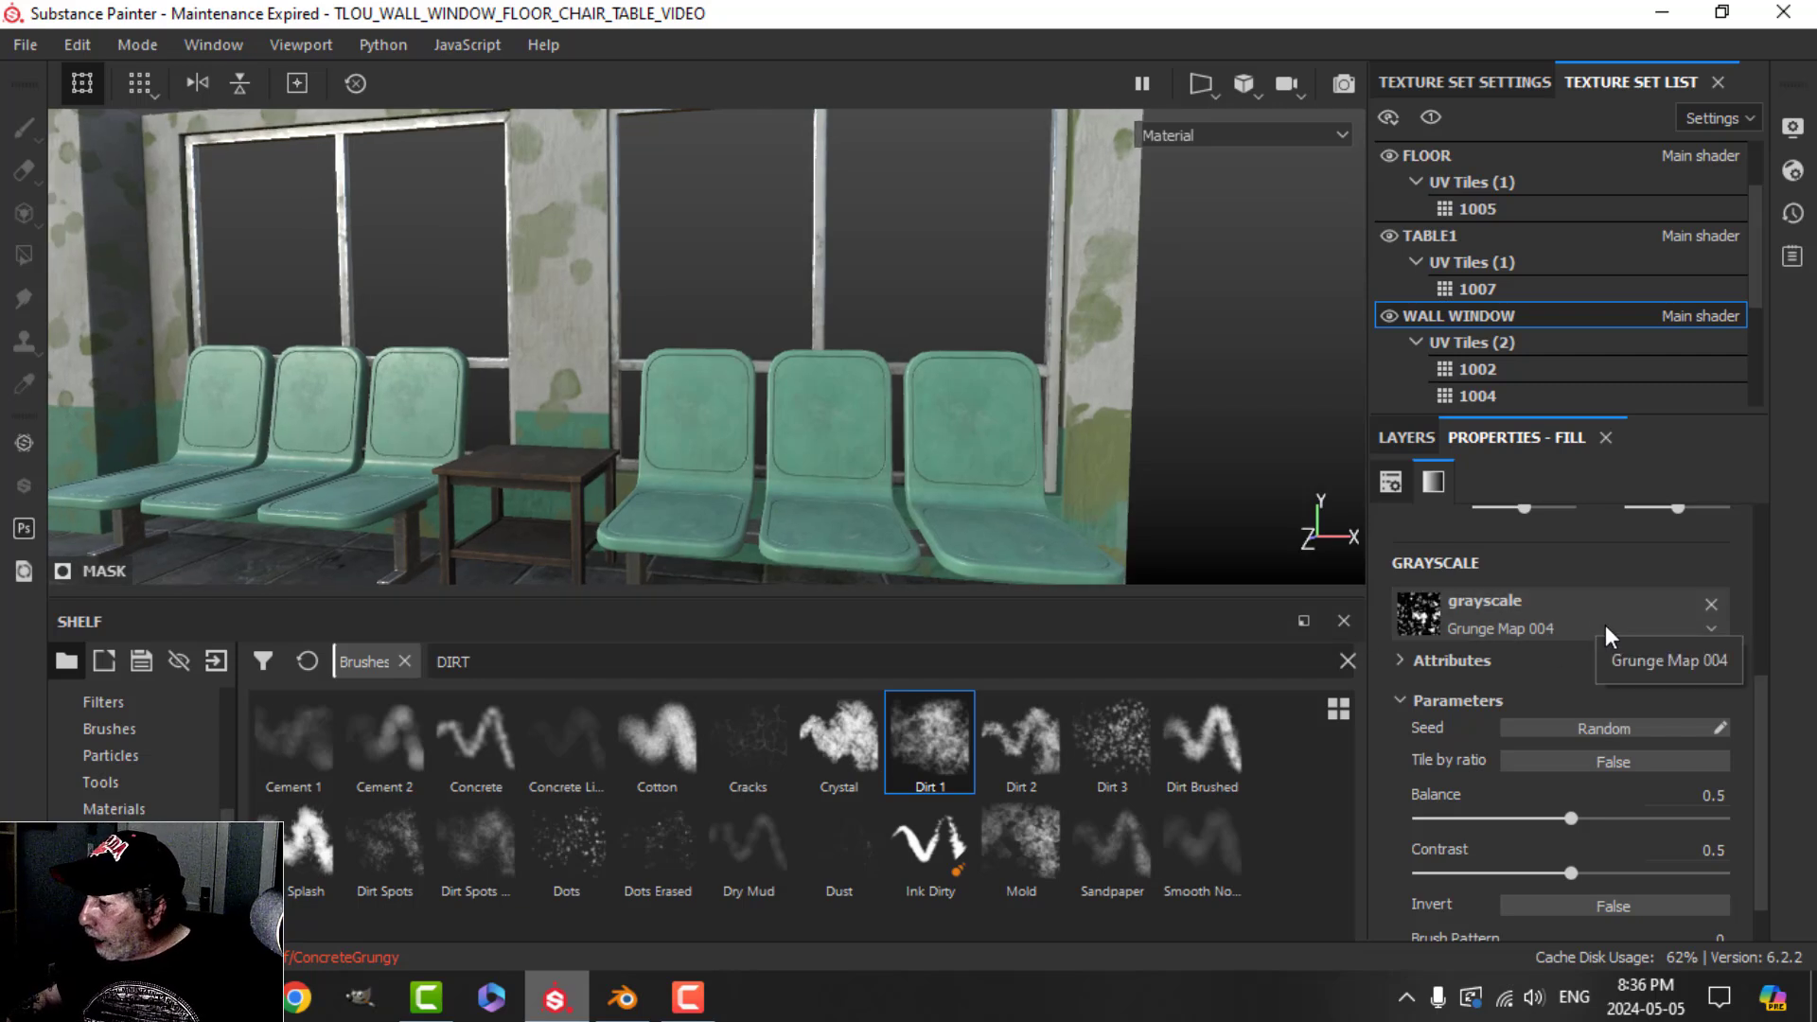
{"action": "scroll", "coordinate": [1604, 620], "scroll_direction": "up", "scroll_amount": 3}
{"action": "left_click_drag", "start_coordinate": [1534, 722], "coordinate": [1635, 720]}
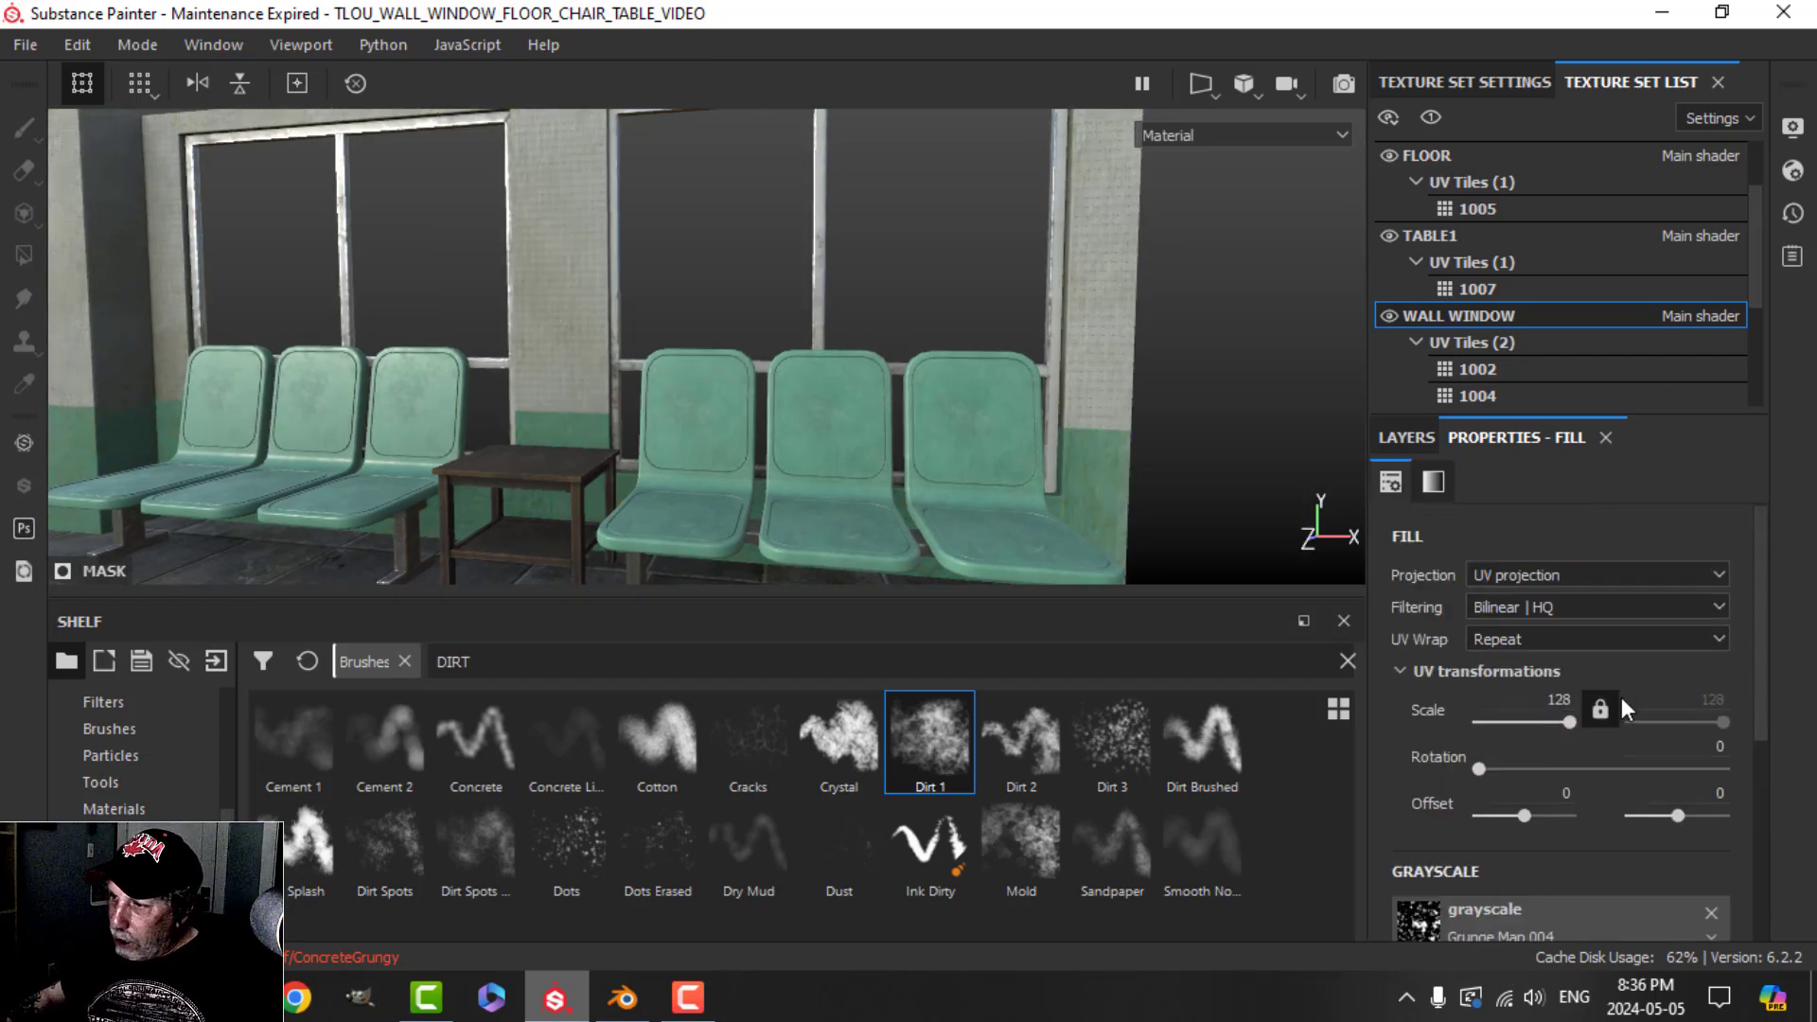
{"action": "type", "text": "2"}
{"action": "key", "text": "Return"}
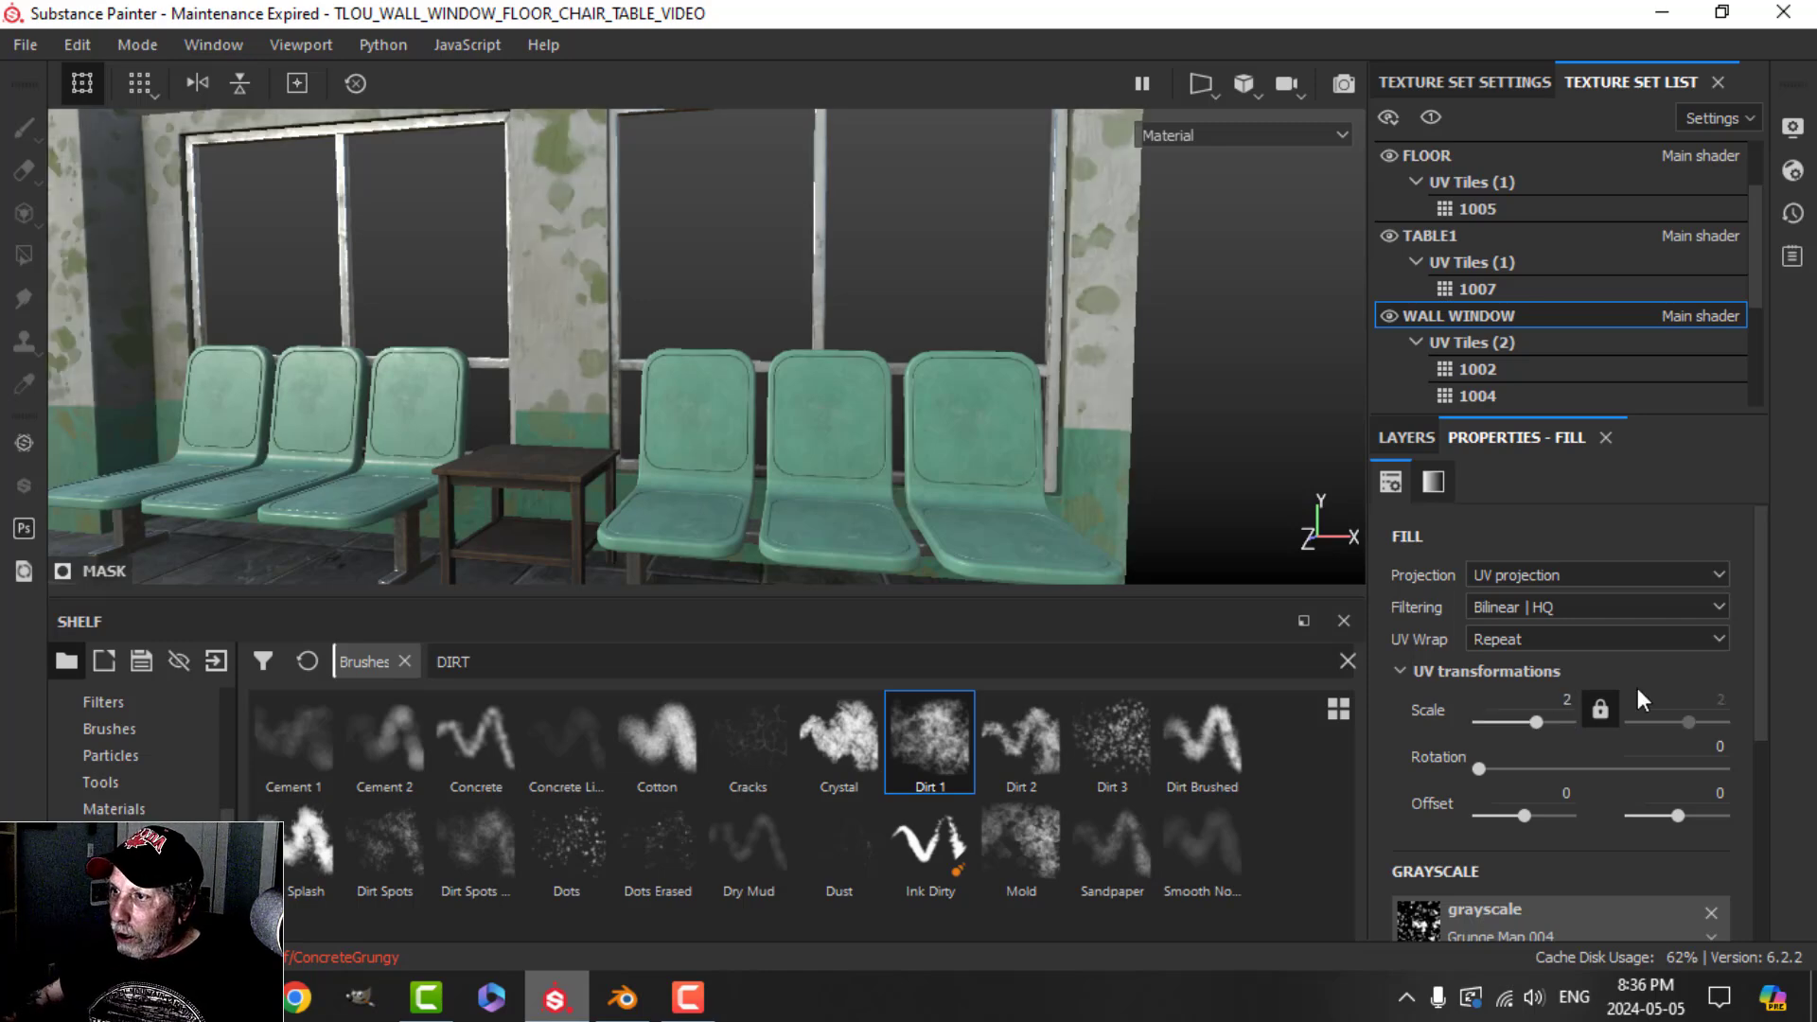
Step: Set the Grunge Map 004 mask fill's balance to 0.3 and its contrast to 0
{"action": "left_click_drag", "start_coordinate": [586, 360], "coordinate": [913, 445], "text": "alt"}
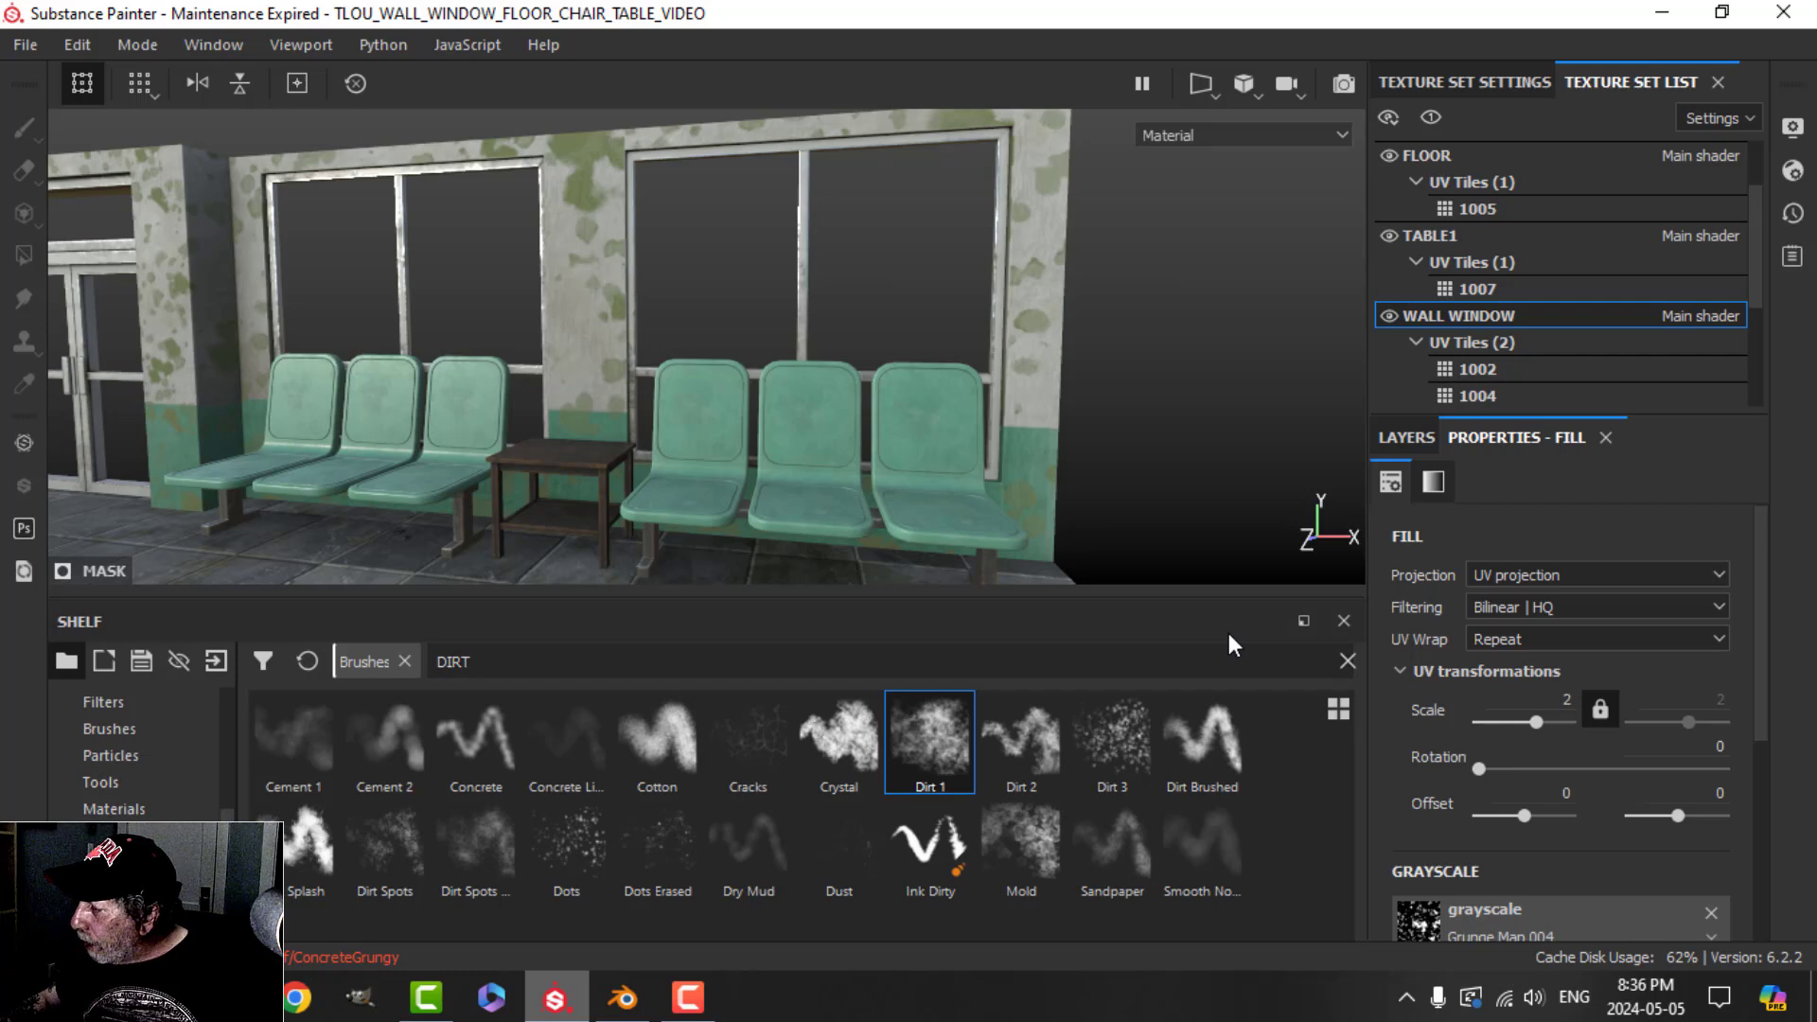
{"action": "scroll", "coordinate": [1613, 751], "scroll_direction": "down", "scroll_amount": 5}
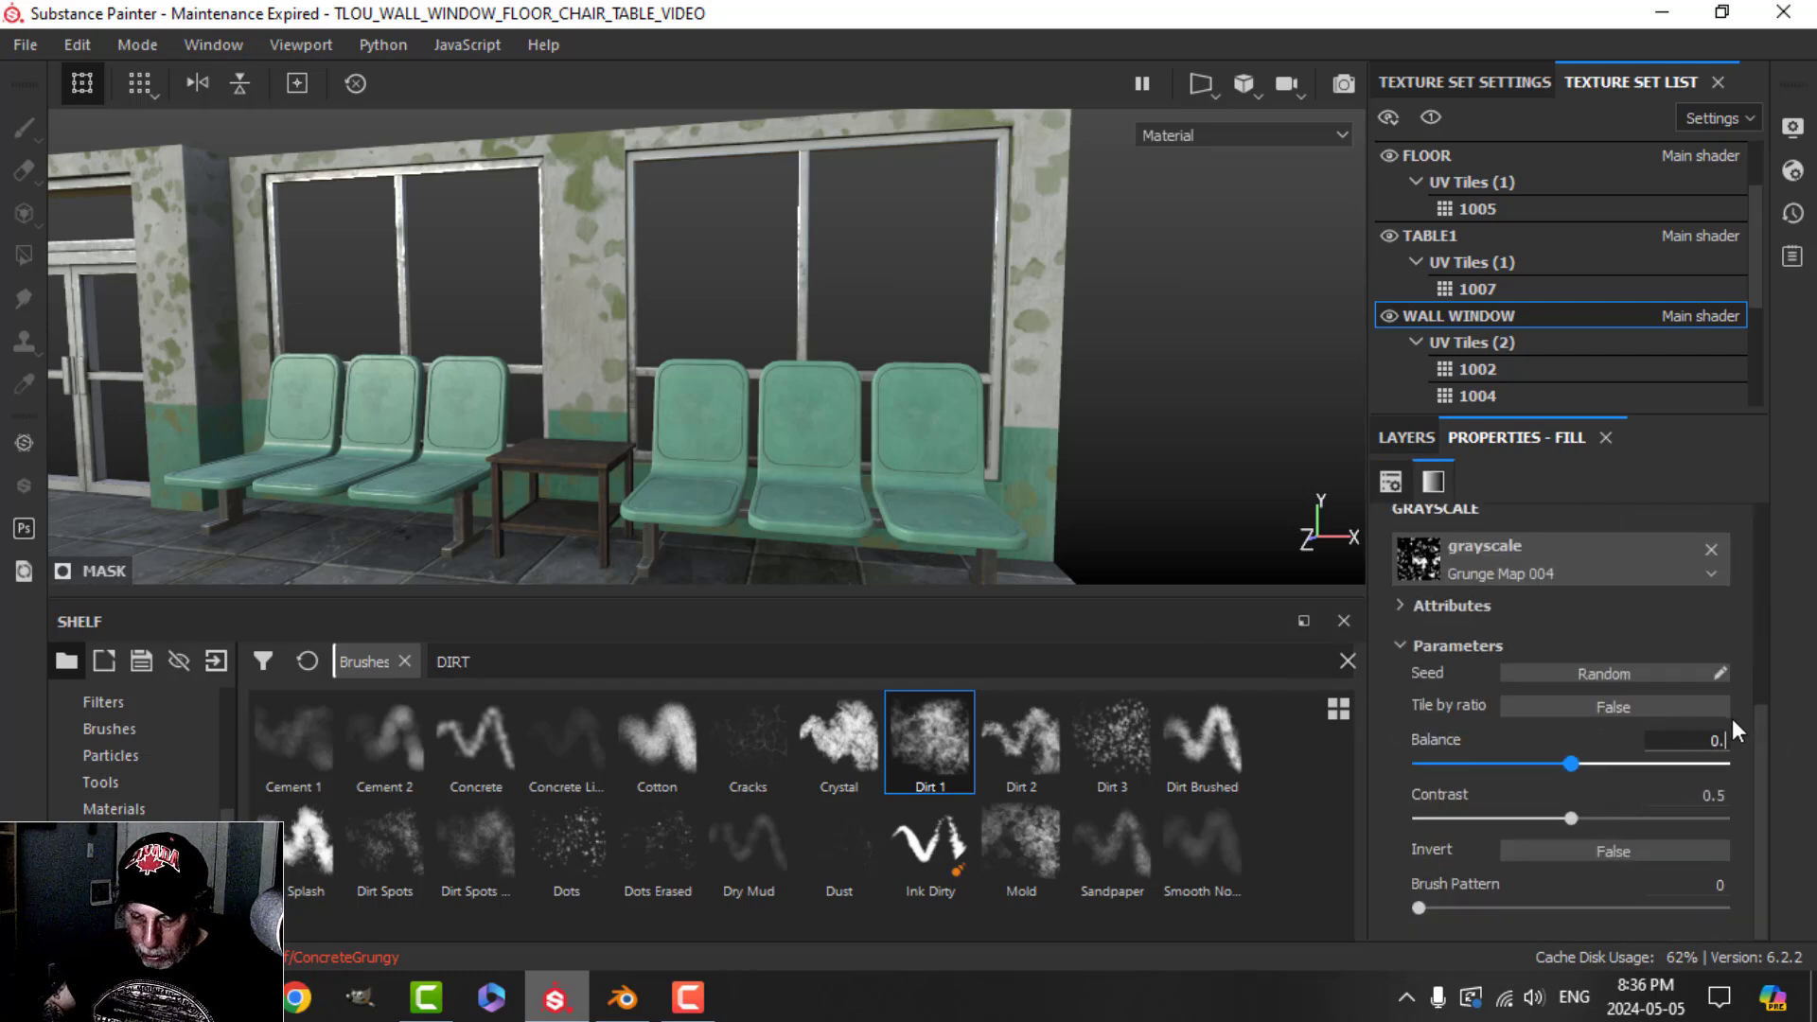
{"action": "type", "text": "3"}
{"action": "key", "text": "Return"}
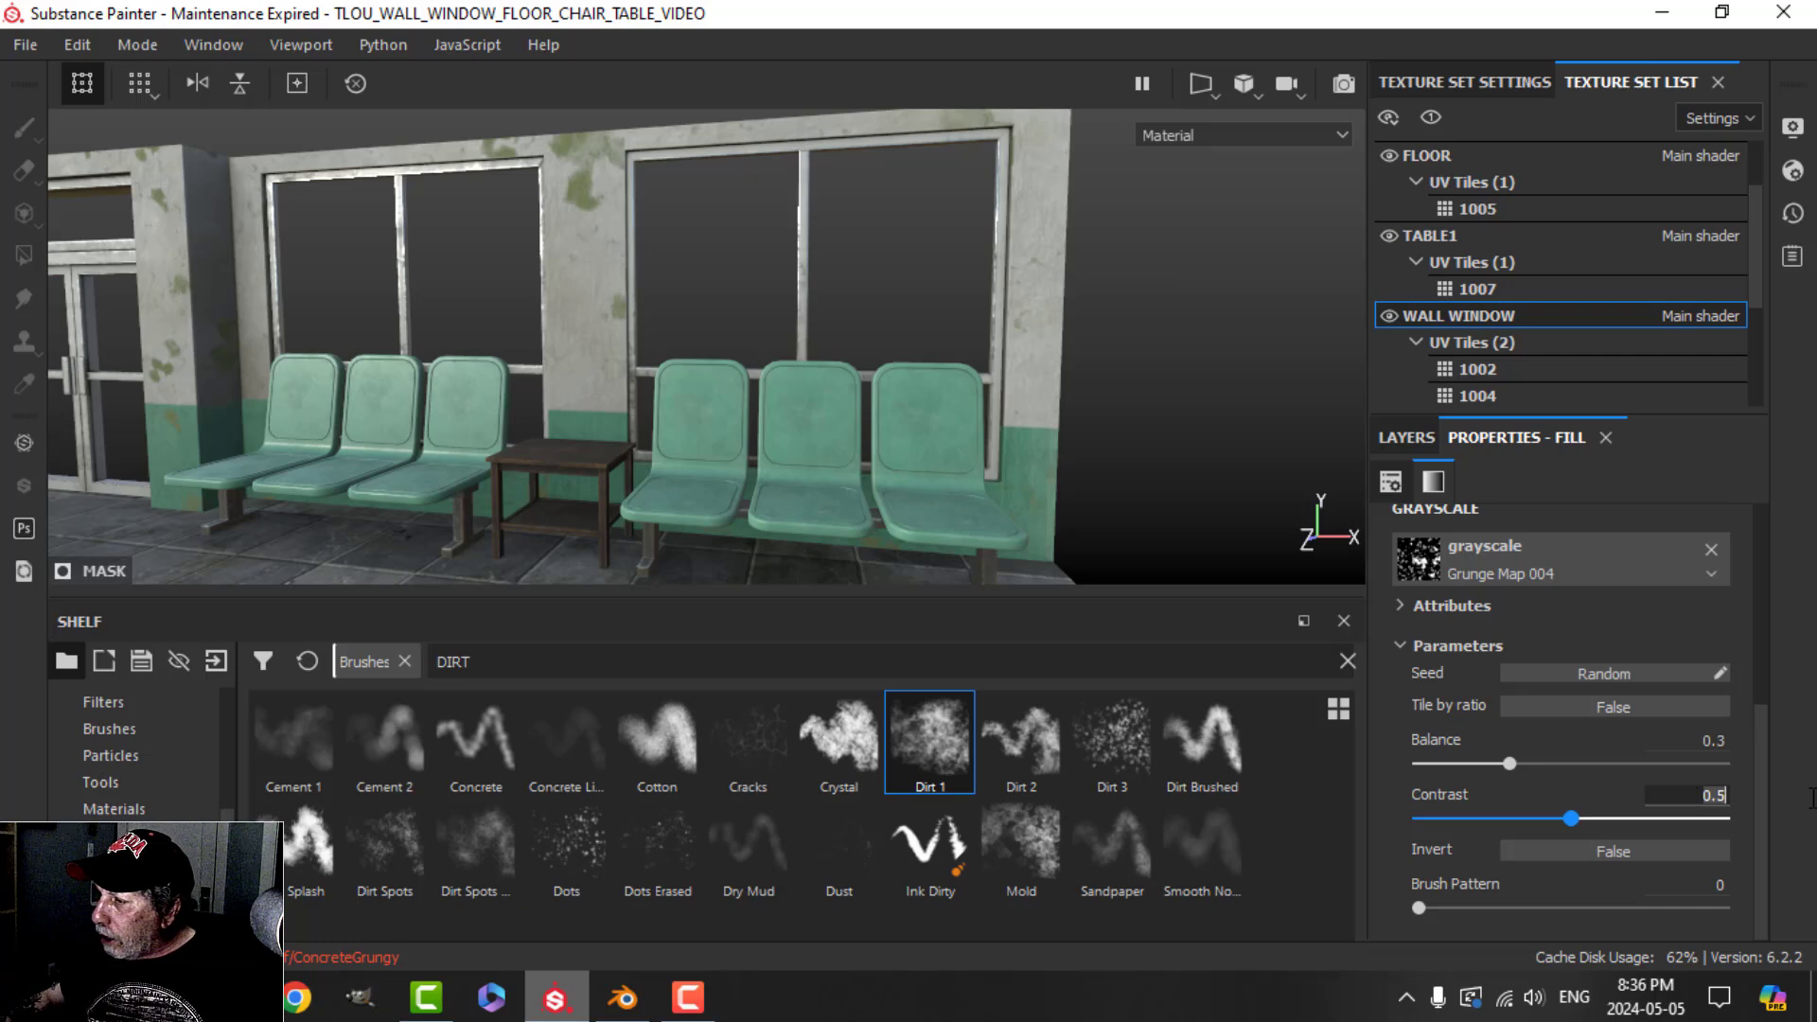
{"action": "type", "text": "0"}
{"action": "key", "text": "Return"}
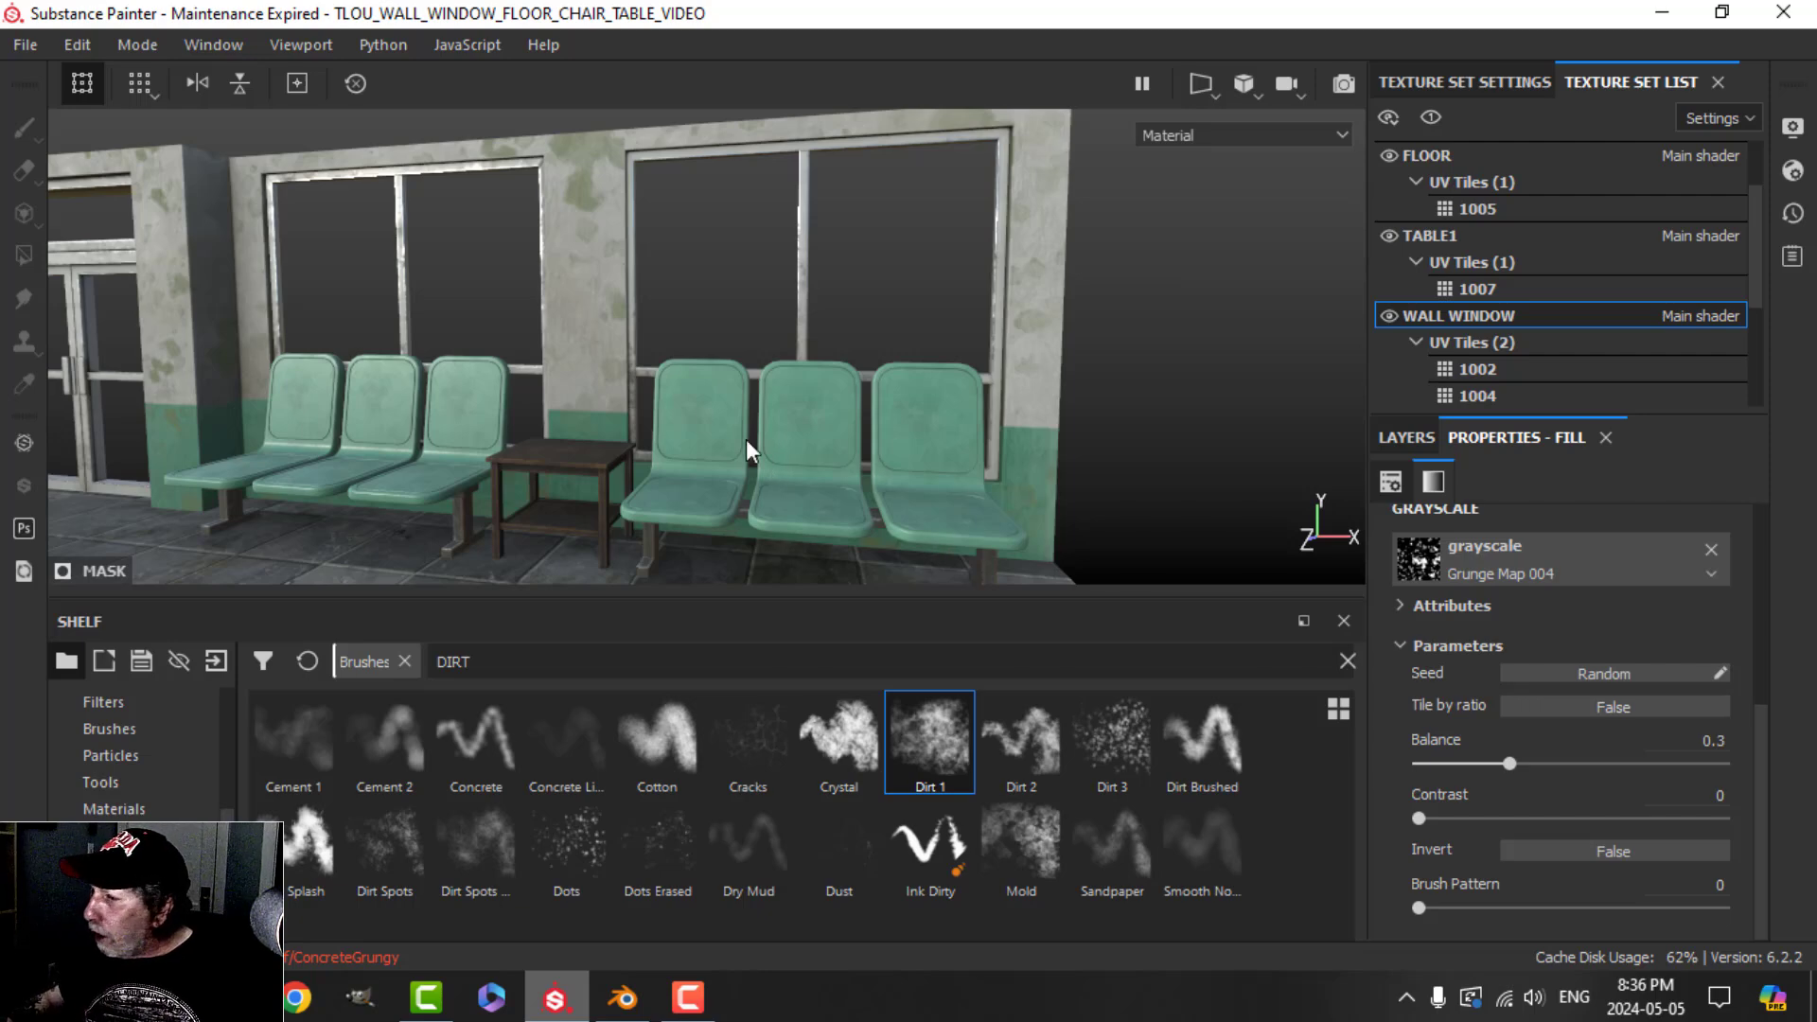
Step: Add a paint effect above the Grunge Map 004 fill in the GRUNGE2 mask
{"action": "scroll", "coordinate": [746, 439], "scroll_direction": "down", "scroll_amount": 2}
{"action": "middle_click_drag", "start_coordinate": [622, 395], "coordinate": [916, 417], "text": "alt"}
{"action": "mouse_move", "coordinate": [743, 407]}
{"action": "left_mouse_down", "text": "alt"}
{"action": "mouse_move", "coordinate": [709, 407]}
{"action": "mouse_move", "coordinate": [742, 422]}
{"action": "left_mouse_up", "text": "alt"}
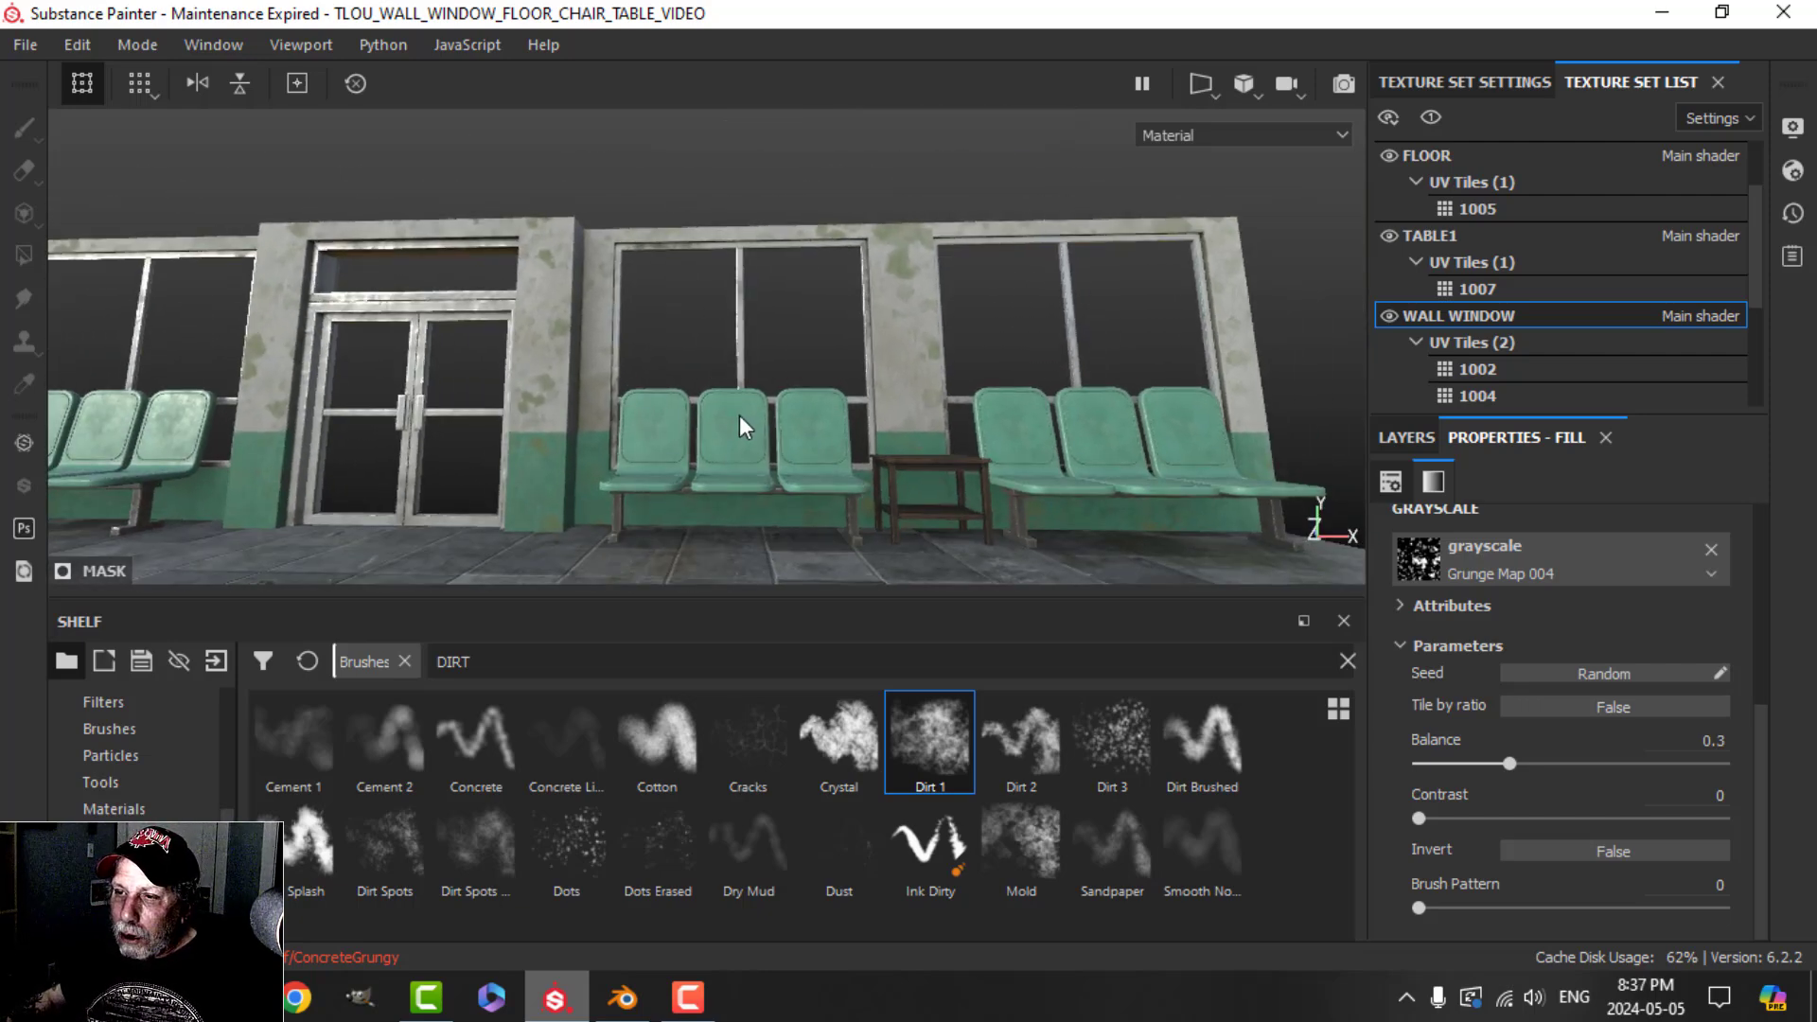
{"action": "scroll", "coordinate": [742, 422], "scroll_direction": "up", "scroll_amount": 2}
{"action": "left_click_drag", "start_coordinate": [786, 354], "coordinate": [791, 381], "text": "alt"}
{"action": "middle_click_drag", "start_coordinate": [791, 381], "coordinate": [761, 434], "text": "alt"}
{"action": "left_click_drag", "start_coordinate": [761, 435], "coordinate": [698, 406], "text": "alt"}
{"action": "left_click", "coordinate": [1439, 443]}
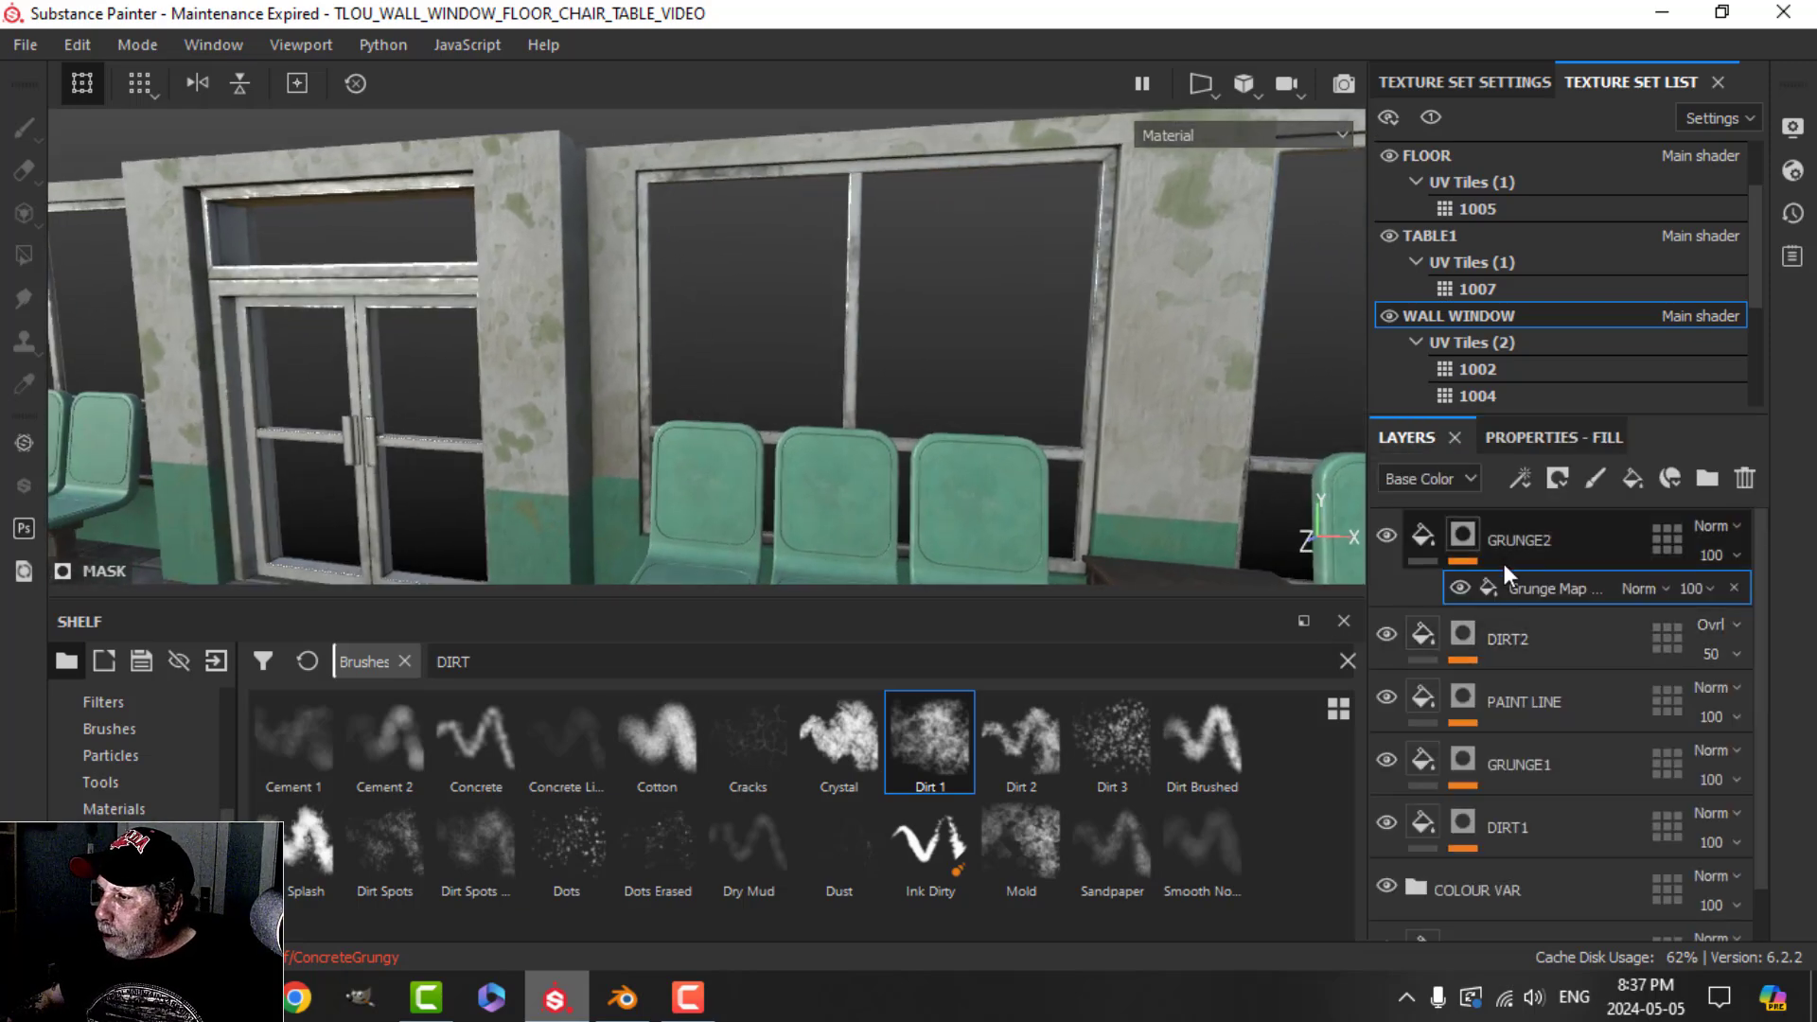
{"action": "left_click", "coordinate": [1520, 480]}
{"action": "left_click", "coordinate": [1572, 547]}
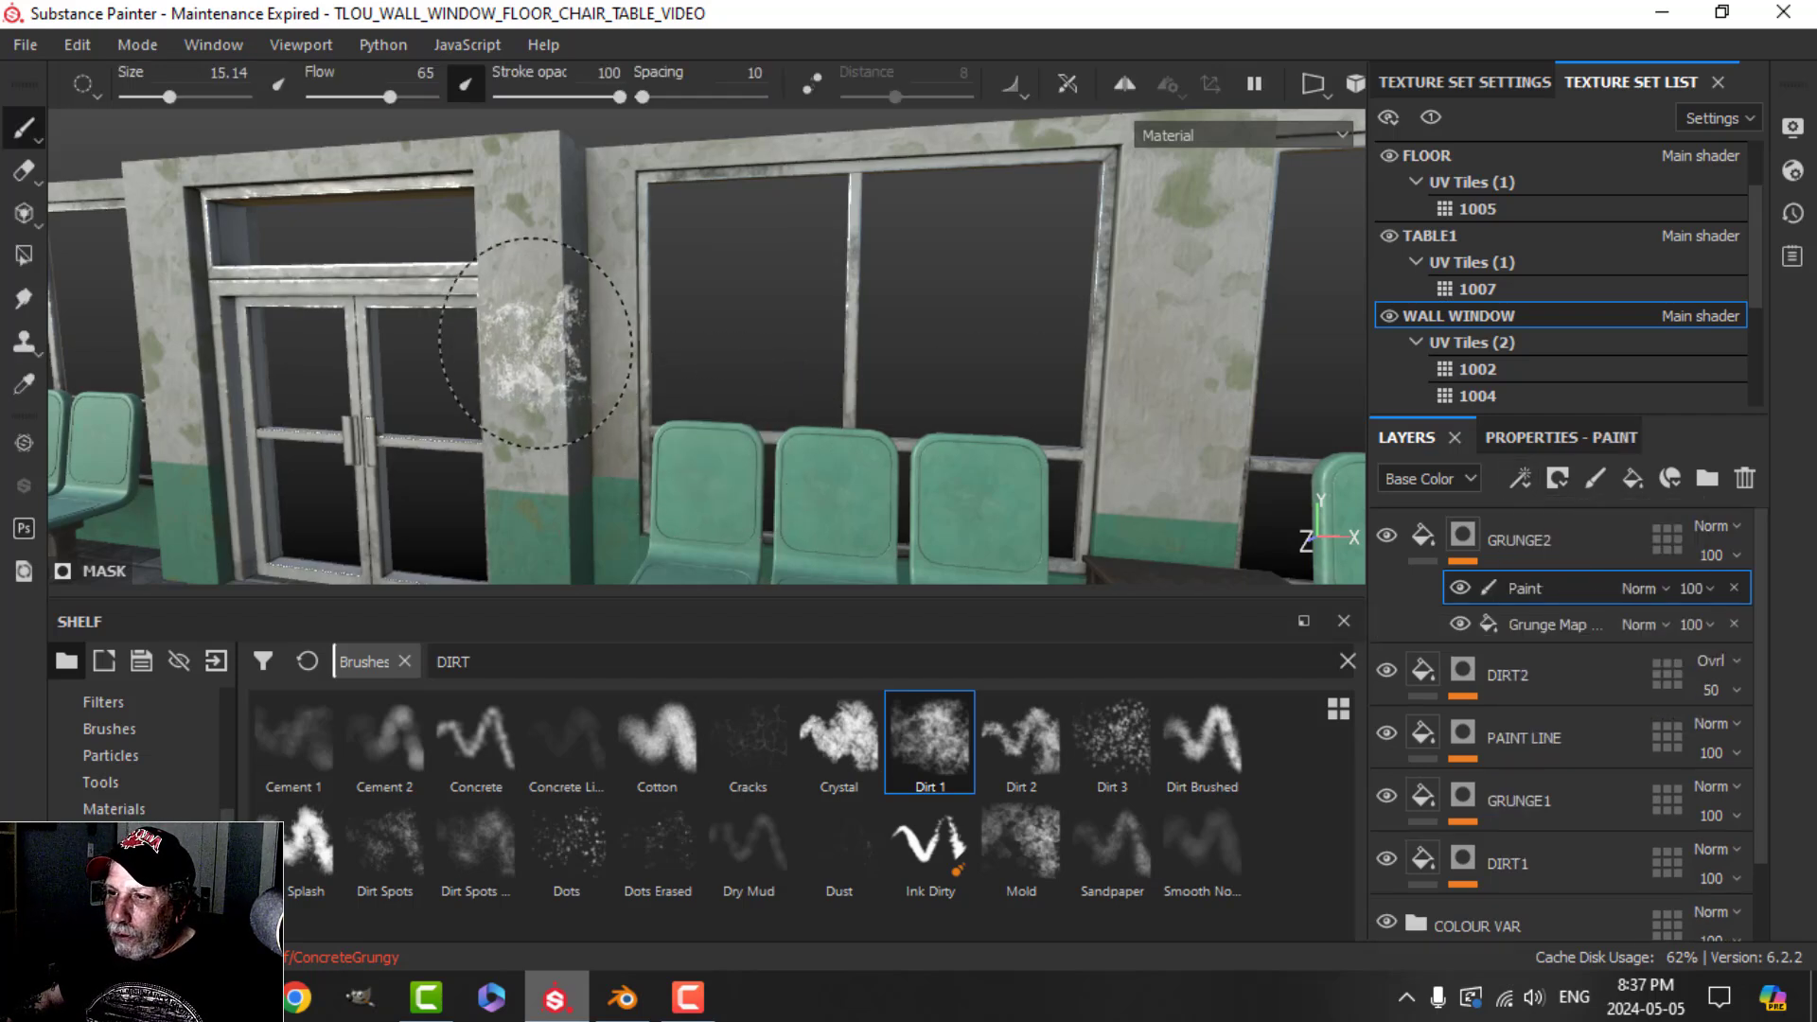
Step: Lower the brush flow to 57 and paint black with the Dirt 1 brush to soften the GRUNGE2 patches on the walls around the door and windows
{"action": "left_click_drag", "start_coordinate": [395, 92], "coordinate": [384, 93]}
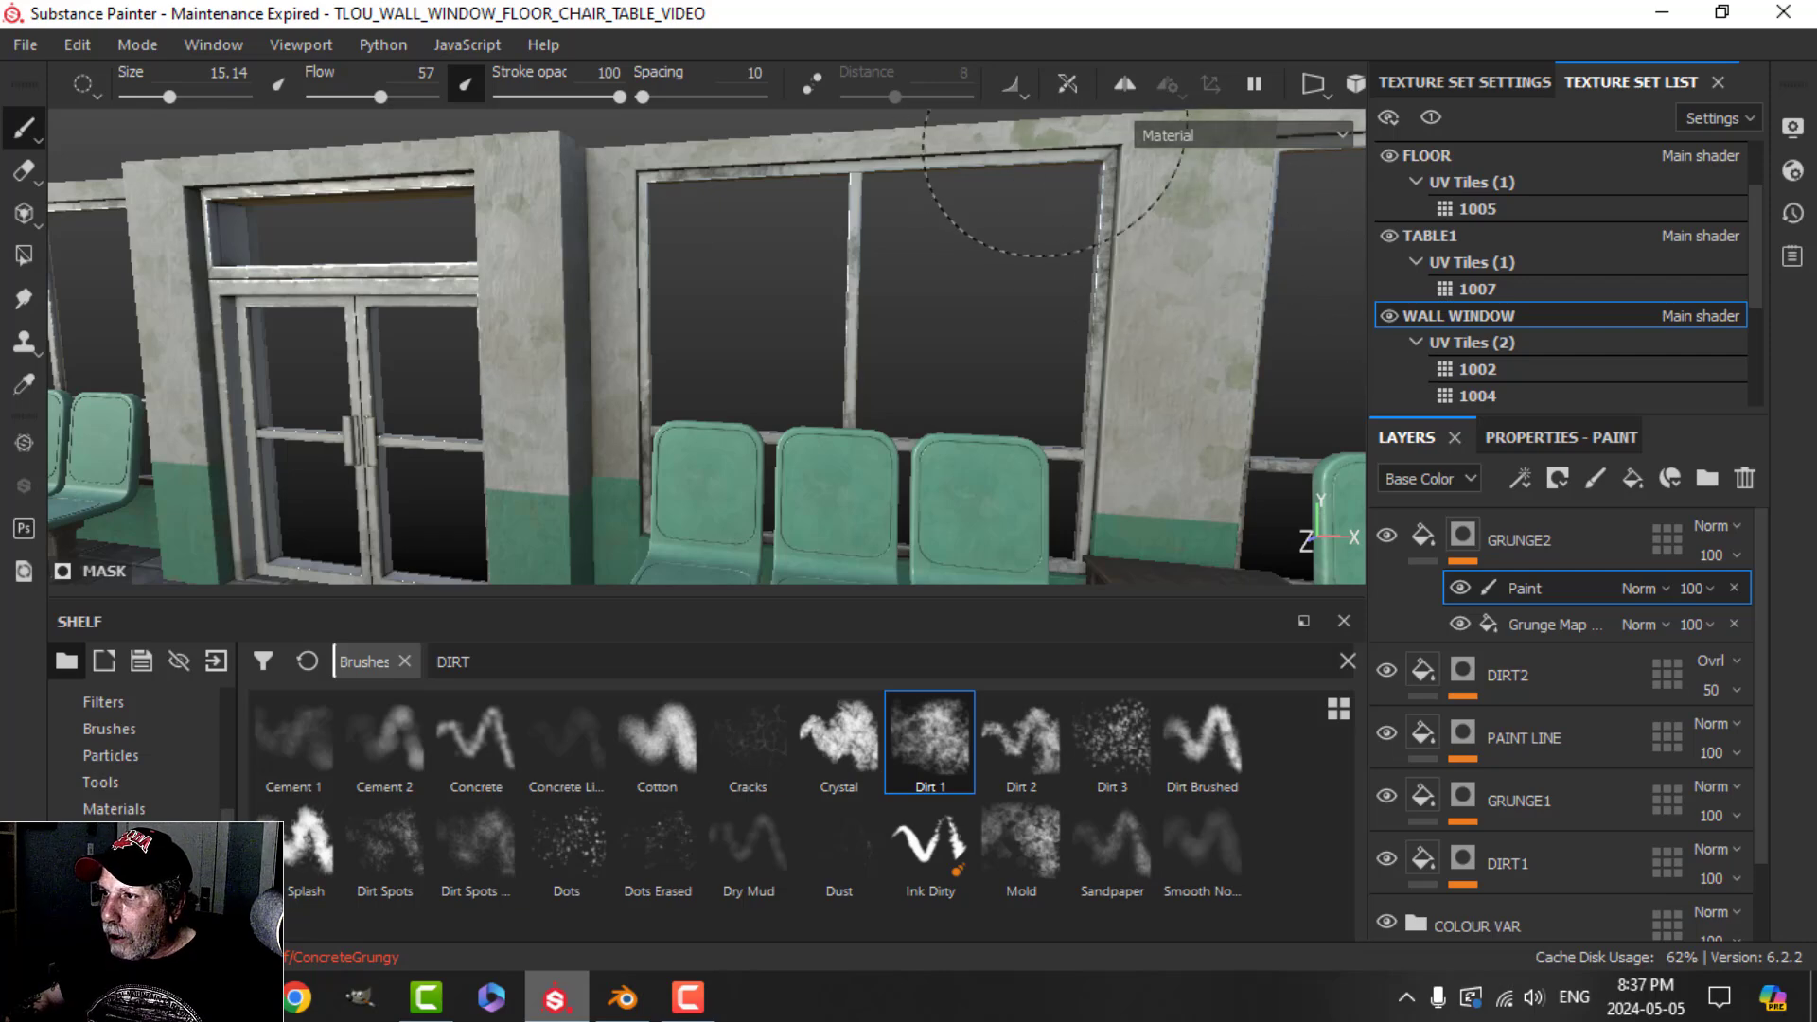
{"action": "scroll", "coordinate": [762, 398], "scroll_direction": "down", "scroll_amount": 2}
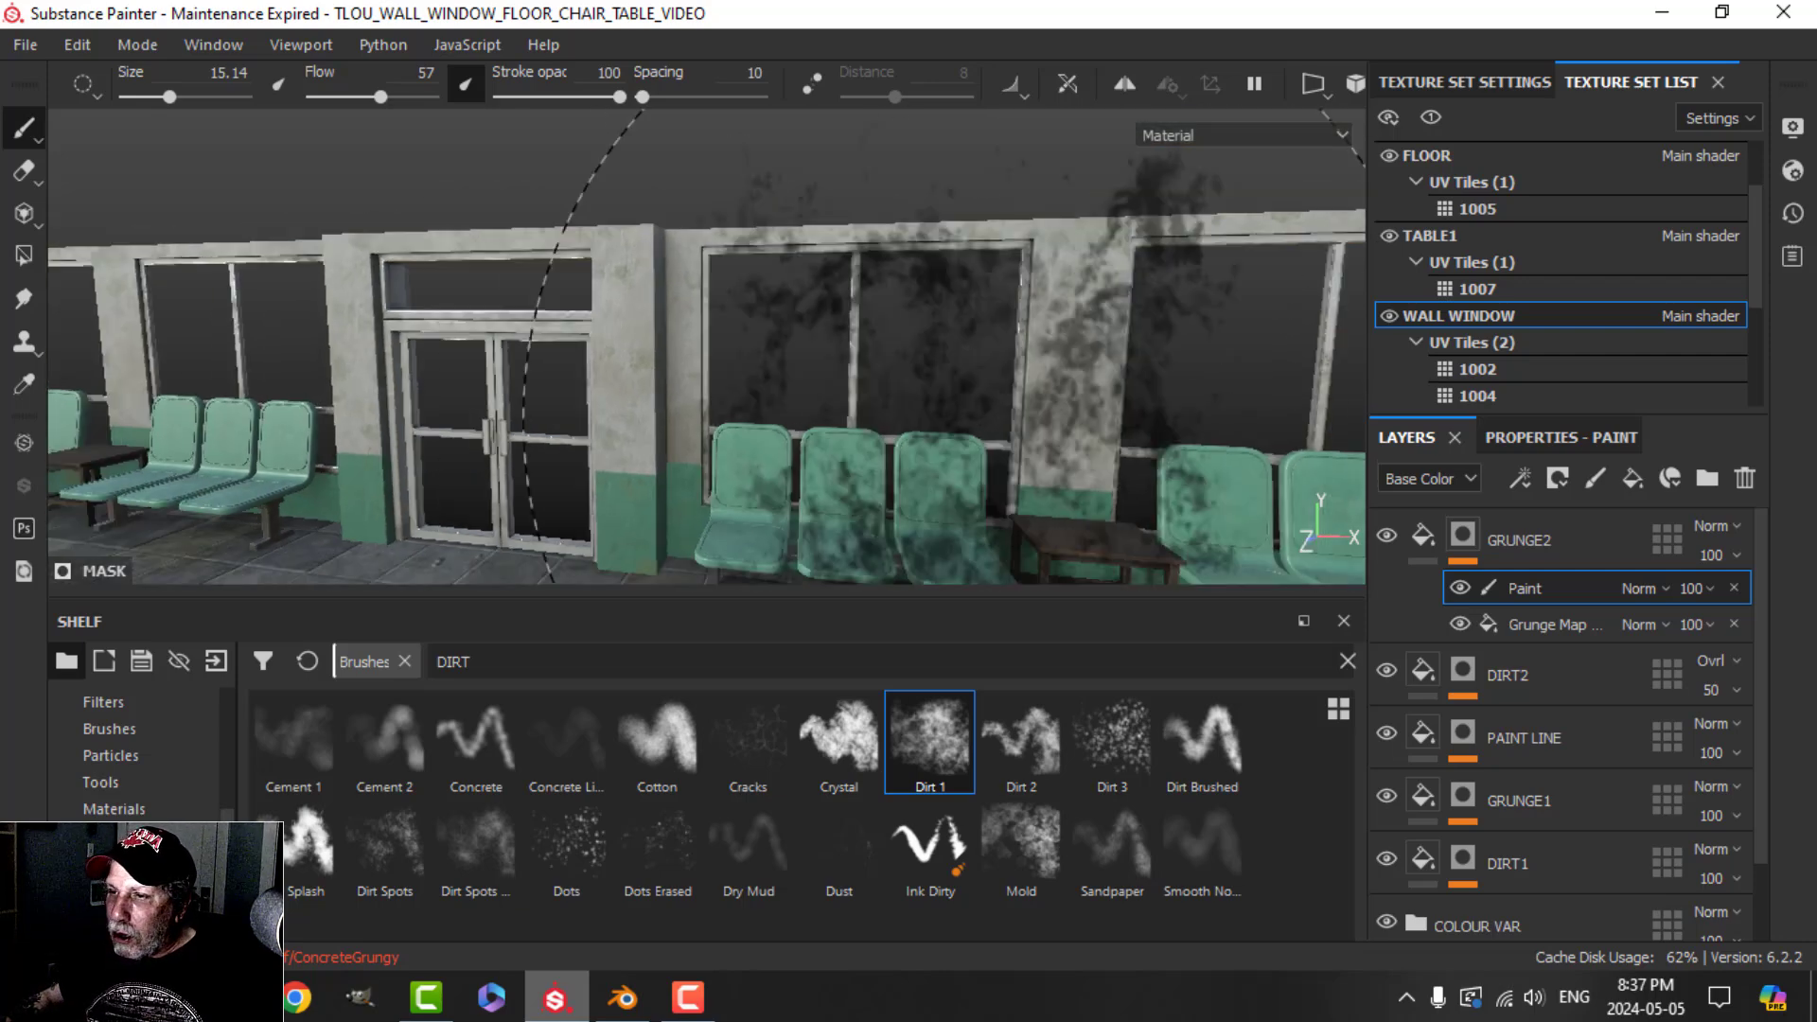
{"action": "middle_click_drag", "start_coordinate": [630, 331], "coordinate": [876, 397], "text": "alt"}
{"action": "mouse_move", "coordinate": [877, 397]}
{"action": "left_mouse_down", "text": "alt"}
{"action": "mouse_move", "coordinate": [758, 387]}
{"action": "mouse_move", "coordinate": [695, 445]}
{"action": "left_mouse_up", "text": "alt"}
{"action": "mouse_move", "coordinate": [695, 445]}
{"action": "middle_mouse_down", "text": "alt"}
{"action": "mouse_move", "coordinate": [868, 438]}
{"action": "mouse_move", "coordinate": [833, 425]}
{"action": "middle_mouse_up", "text": "alt"}
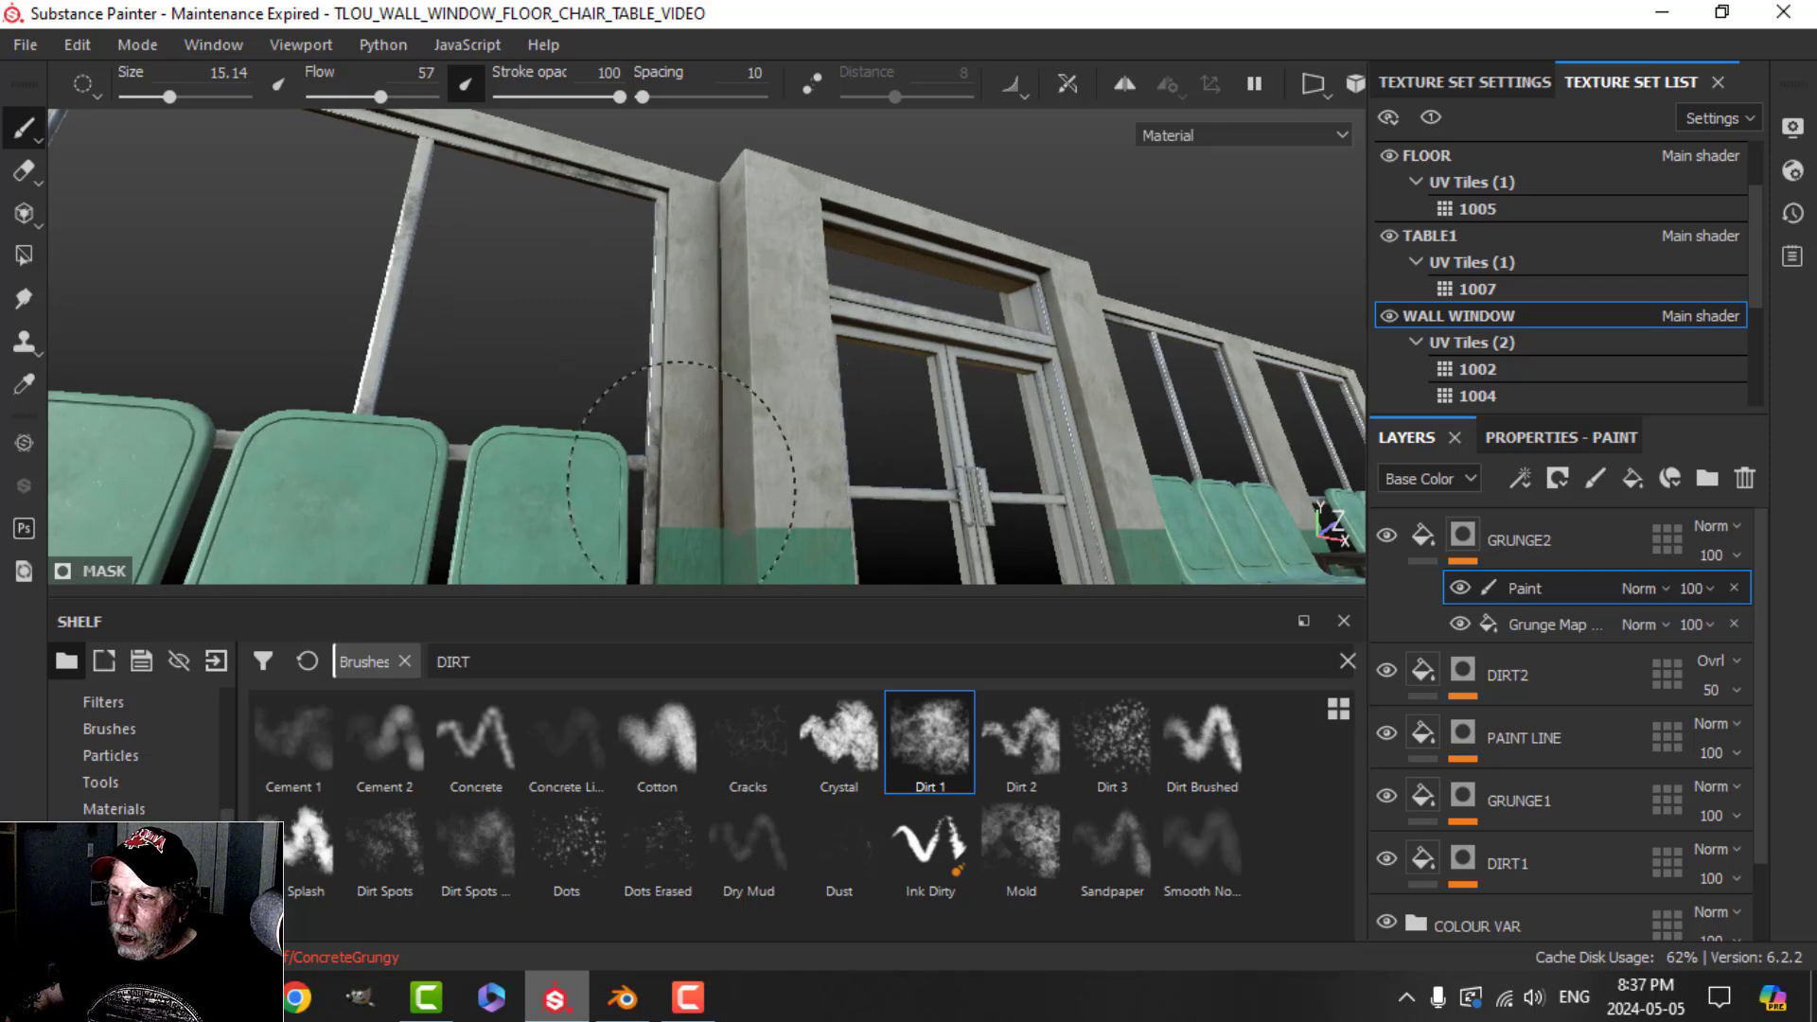
{"action": "middle_click_drag", "start_coordinate": [681, 350], "coordinate": [929, 434], "text": "alt"}
{"action": "left_click_drag", "start_coordinate": [1023, 332], "coordinate": [833, 417], "text": "alt"}
{"action": "scroll", "coordinate": [833, 417], "scroll_direction": "up", "scroll_amount": 2}
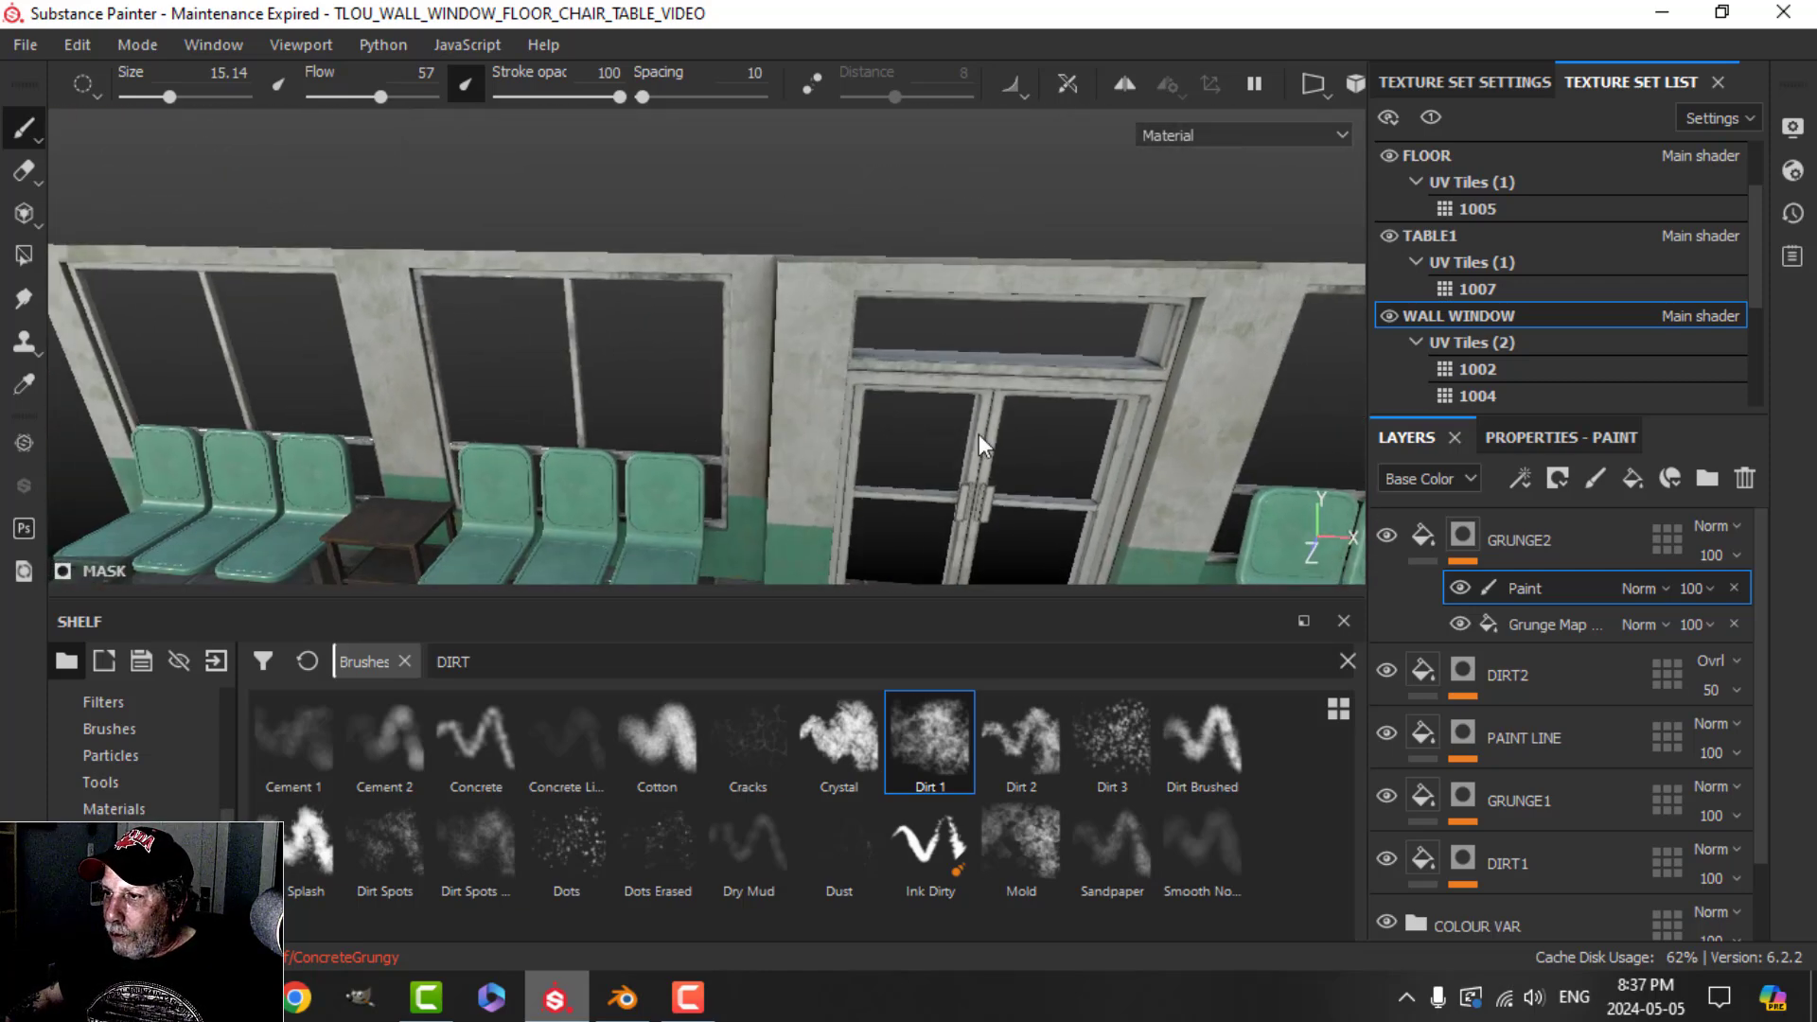
{"action": "middle_click_drag", "start_coordinate": [1051, 417], "coordinate": [589, 330], "text": "alt"}
{"action": "left_click_drag", "start_coordinate": [588, 330], "coordinate": [617, 271], "text": "alt"}
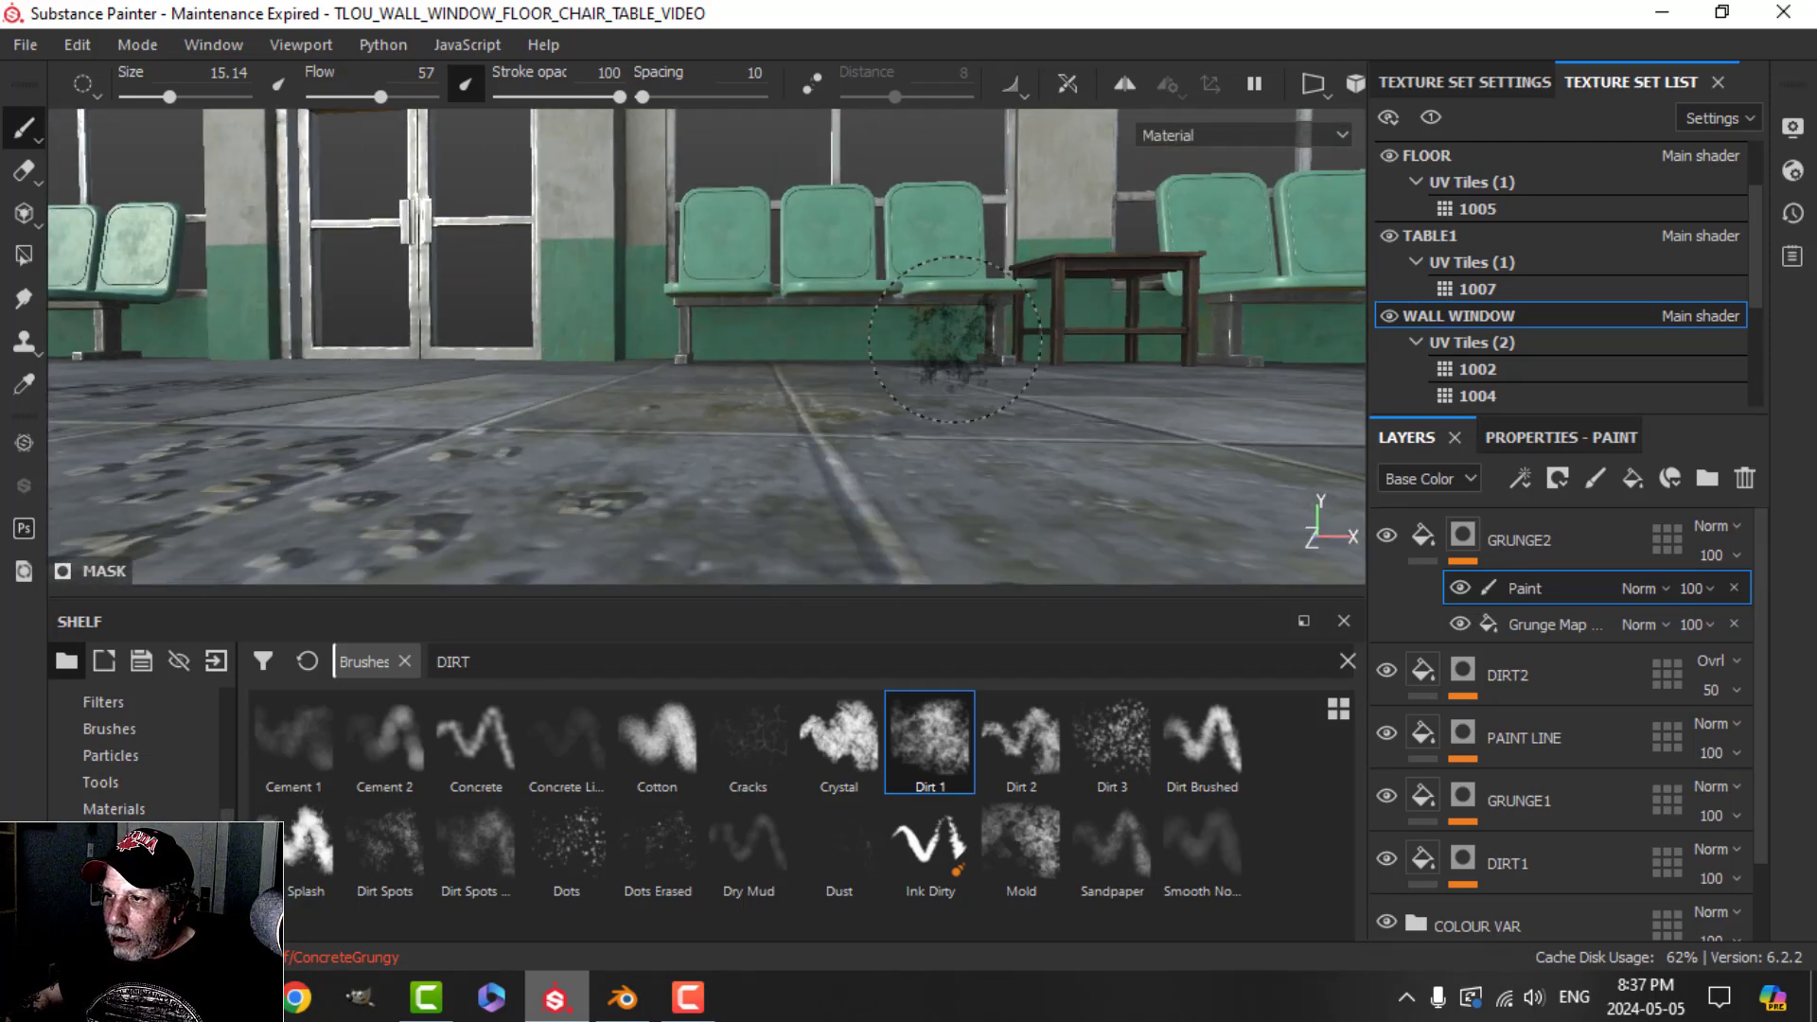
{"action": "middle_click_drag", "start_coordinate": [1098, 299], "coordinate": [980, 455], "text": "alt"}
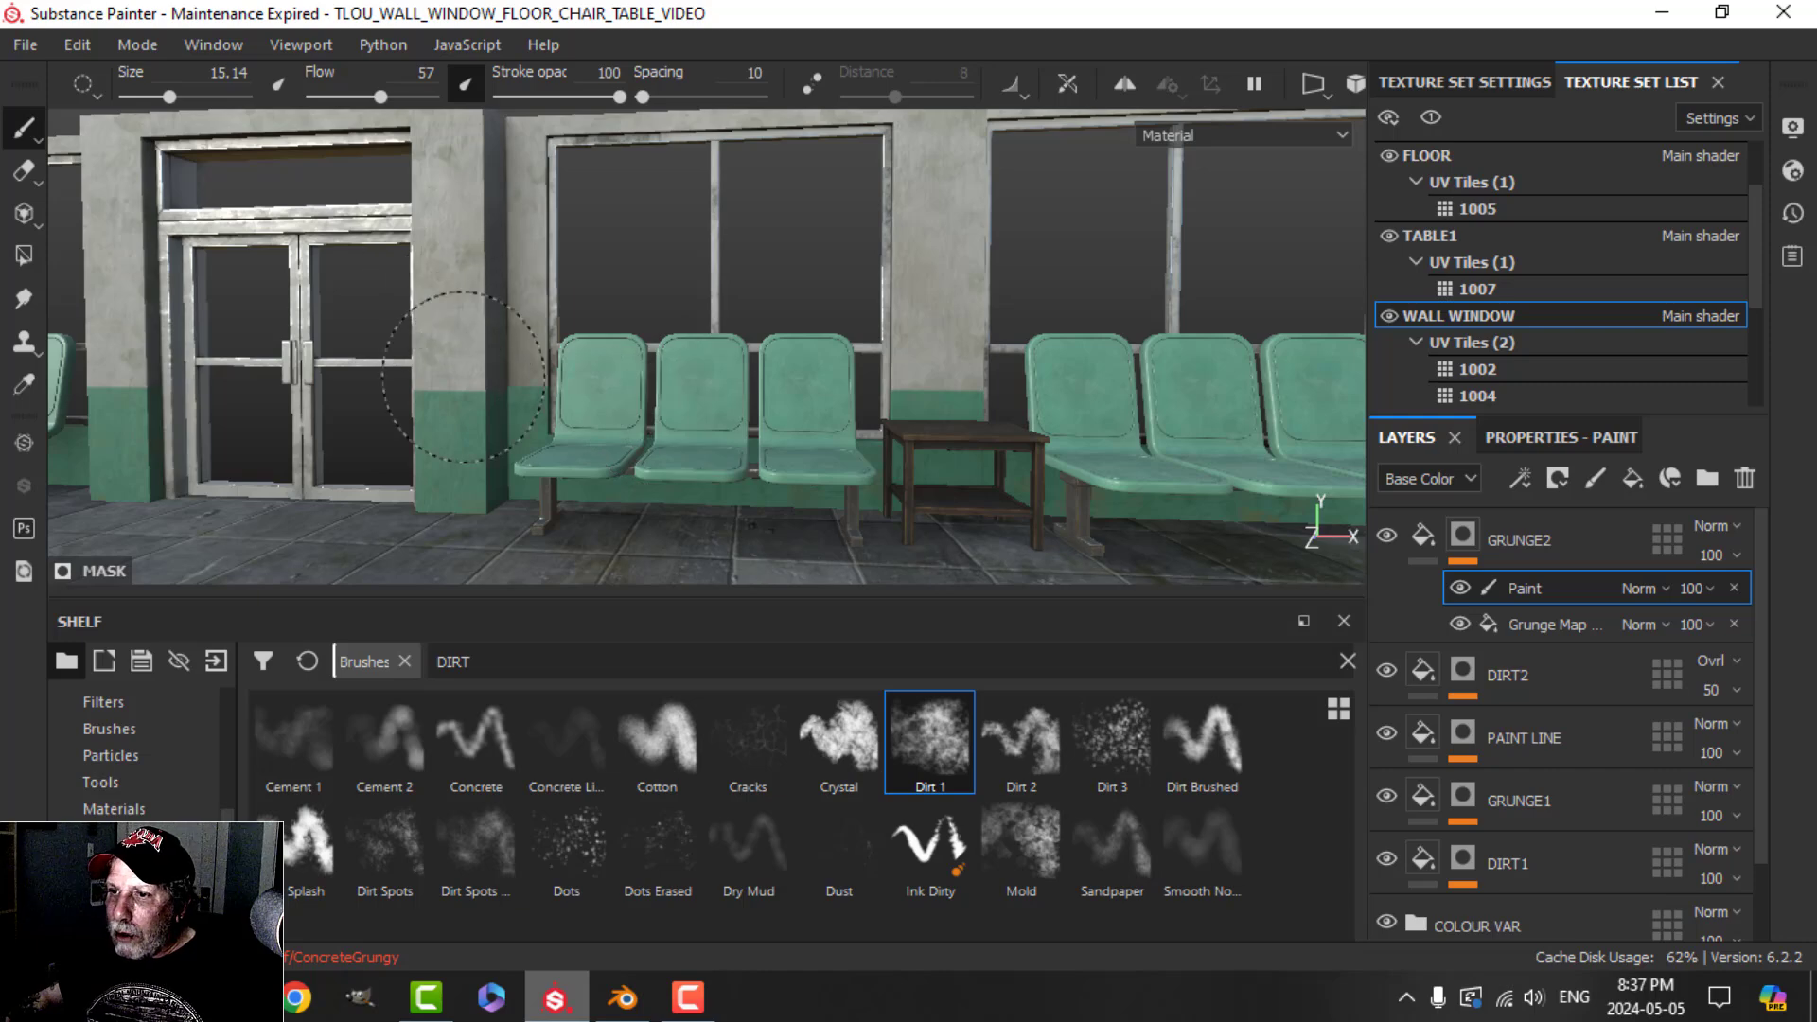
{"action": "scroll", "coordinate": [548, 331], "scroll_direction": "down", "scroll_amount": 2}
{"action": "scroll", "coordinate": [559, 312], "scroll_direction": "up", "scroll_amount": 3}
{"action": "middle_click_drag", "start_coordinate": [1038, 316], "coordinate": [637, 401], "text": "alt"}
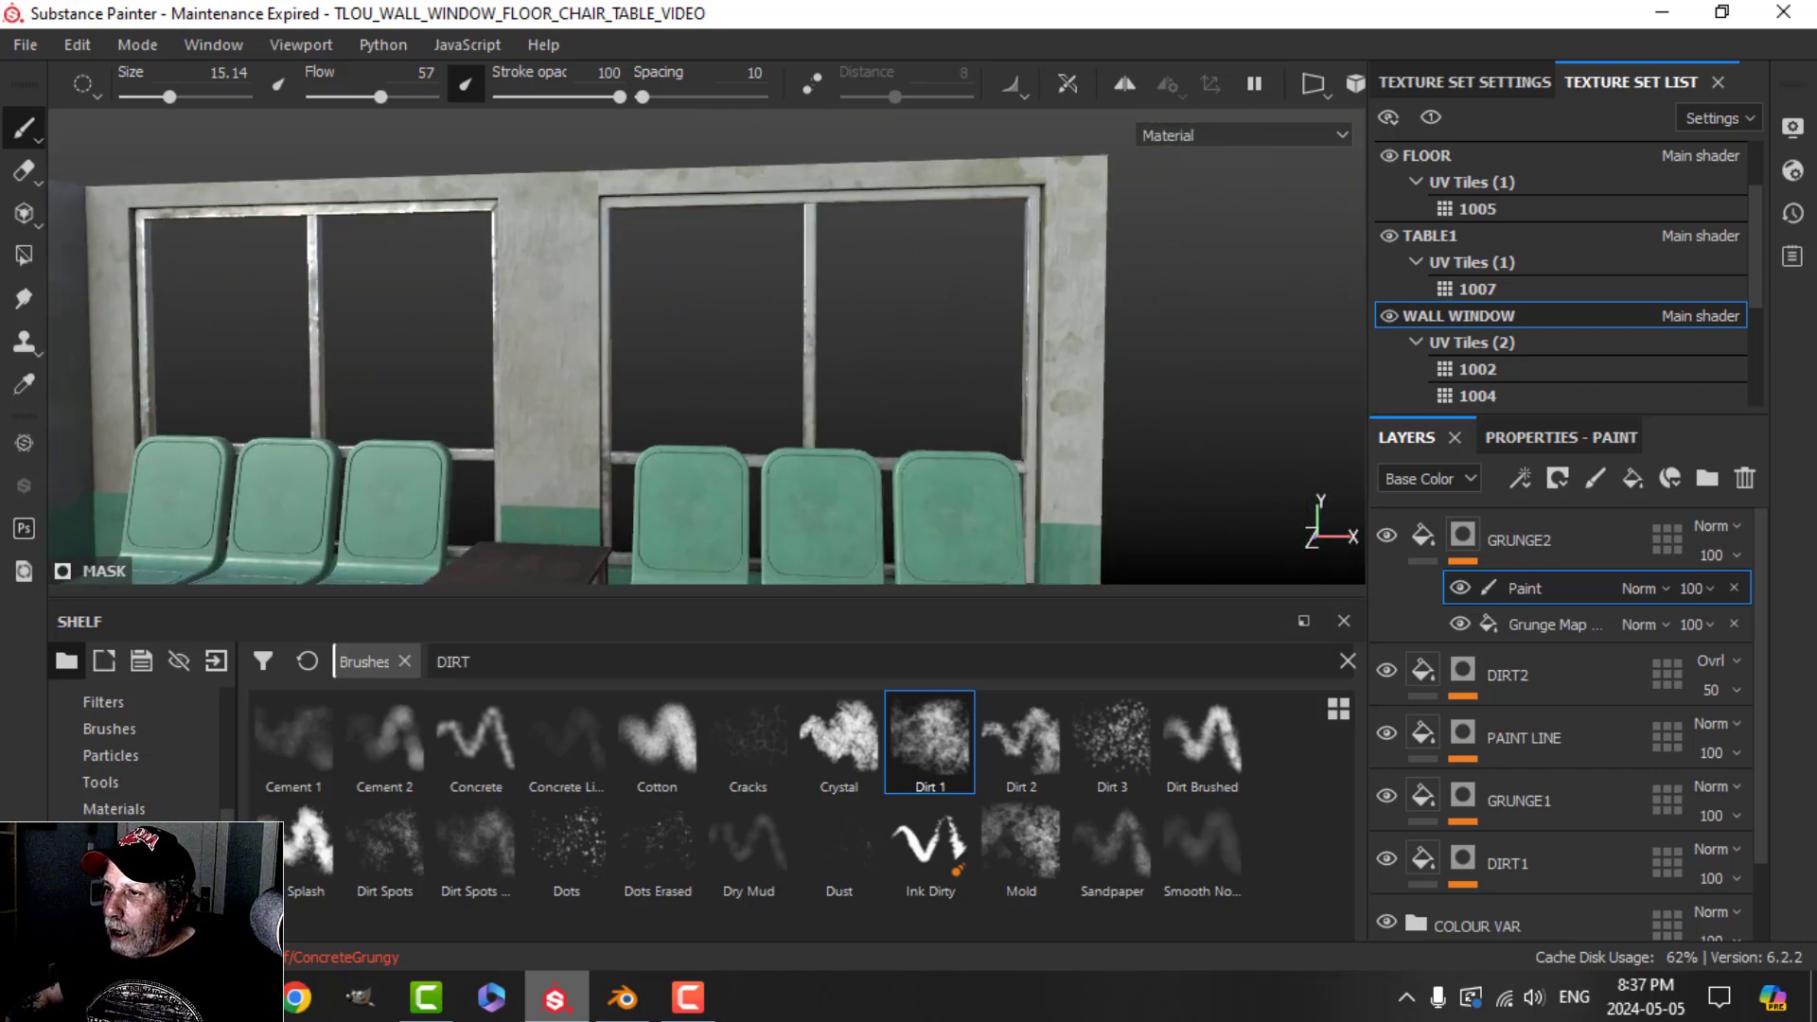
{"action": "mouse_move", "coordinate": [1070, 237]}
{"action": "left_mouse_down"}
{"action": "mouse_move", "coordinate": [1054, 189]}
{"action": "mouse_move", "coordinate": [985, 176]}
{"action": "mouse_move", "coordinate": [999, 179]}
{"action": "left_mouse_up"}
{"action": "scroll", "coordinate": [1079, 393], "scroll_direction": "down", "scroll_amount": 2}
{"action": "middle_click_drag", "start_coordinate": [1086, 403], "coordinate": [953, 407], "text": "alt"}
{"action": "left_click_drag", "start_coordinate": [952, 407], "coordinate": [885, 413], "text": "alt"}
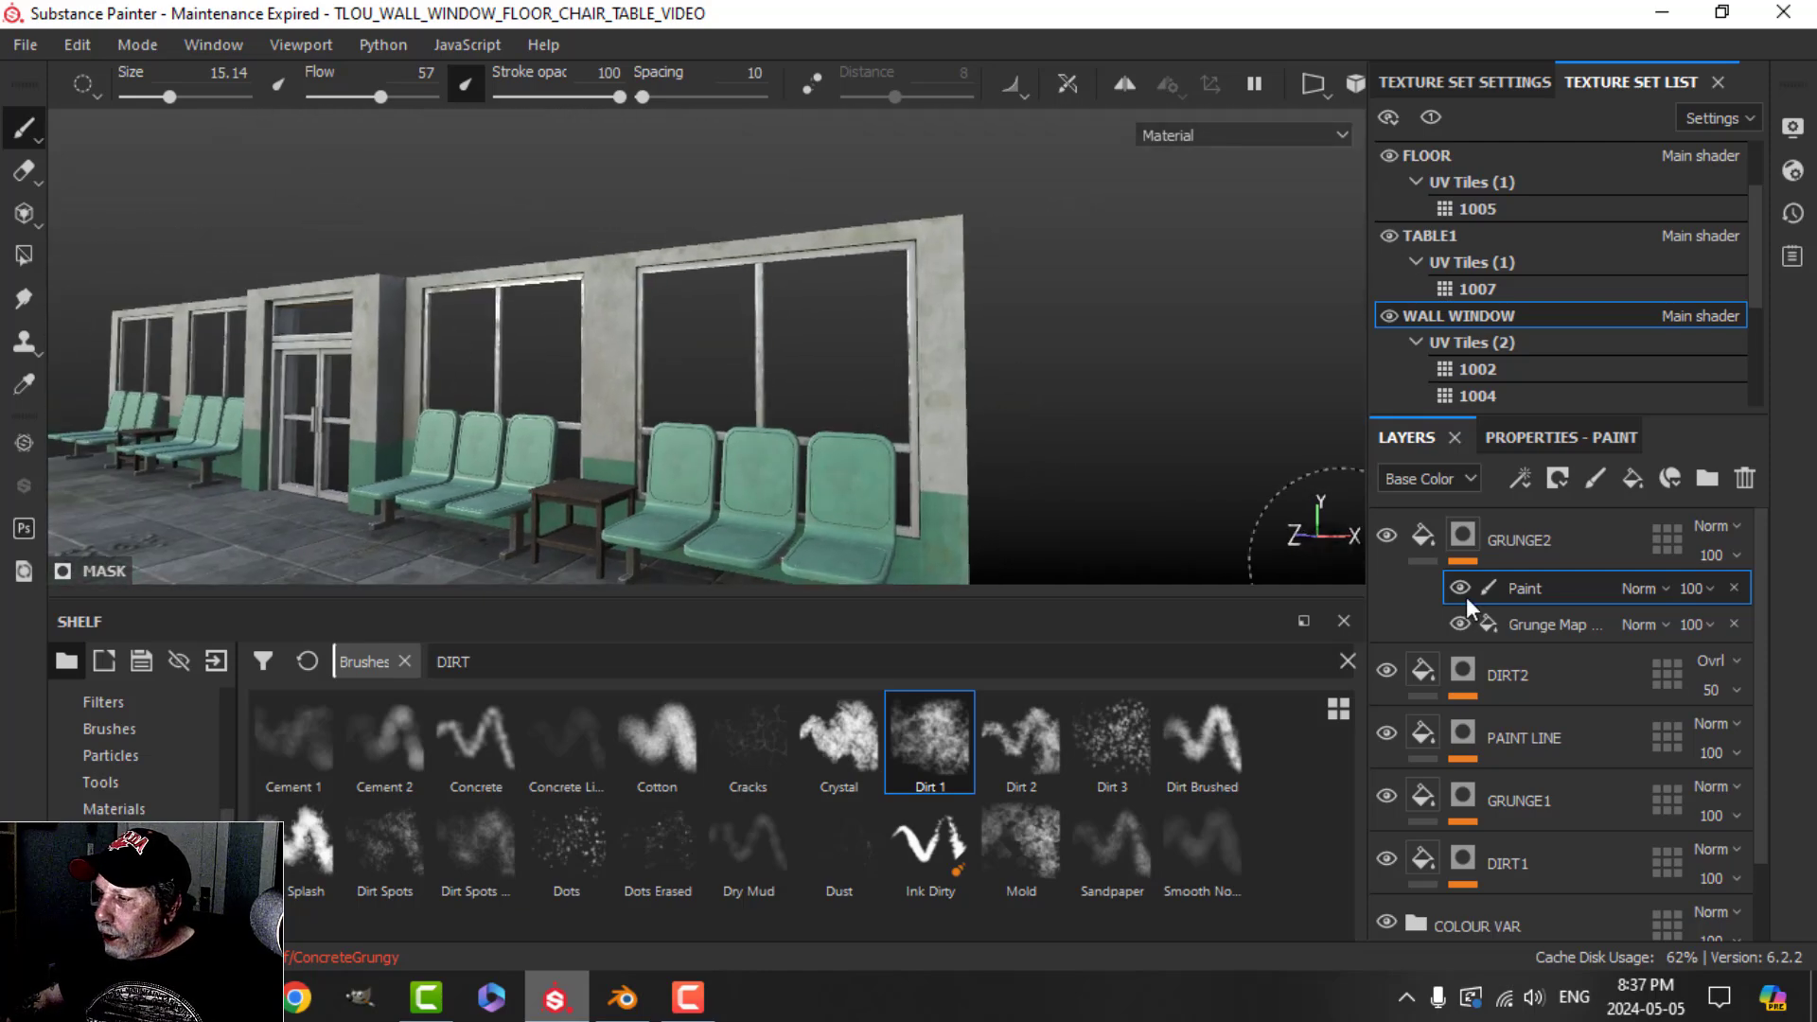
Step: Add another fill effect at the top of the GRUNGE2 mask and use Grunge Map 013 as its grayscale texture
{"action": "left_click", "coordinate": [1516, 476]}
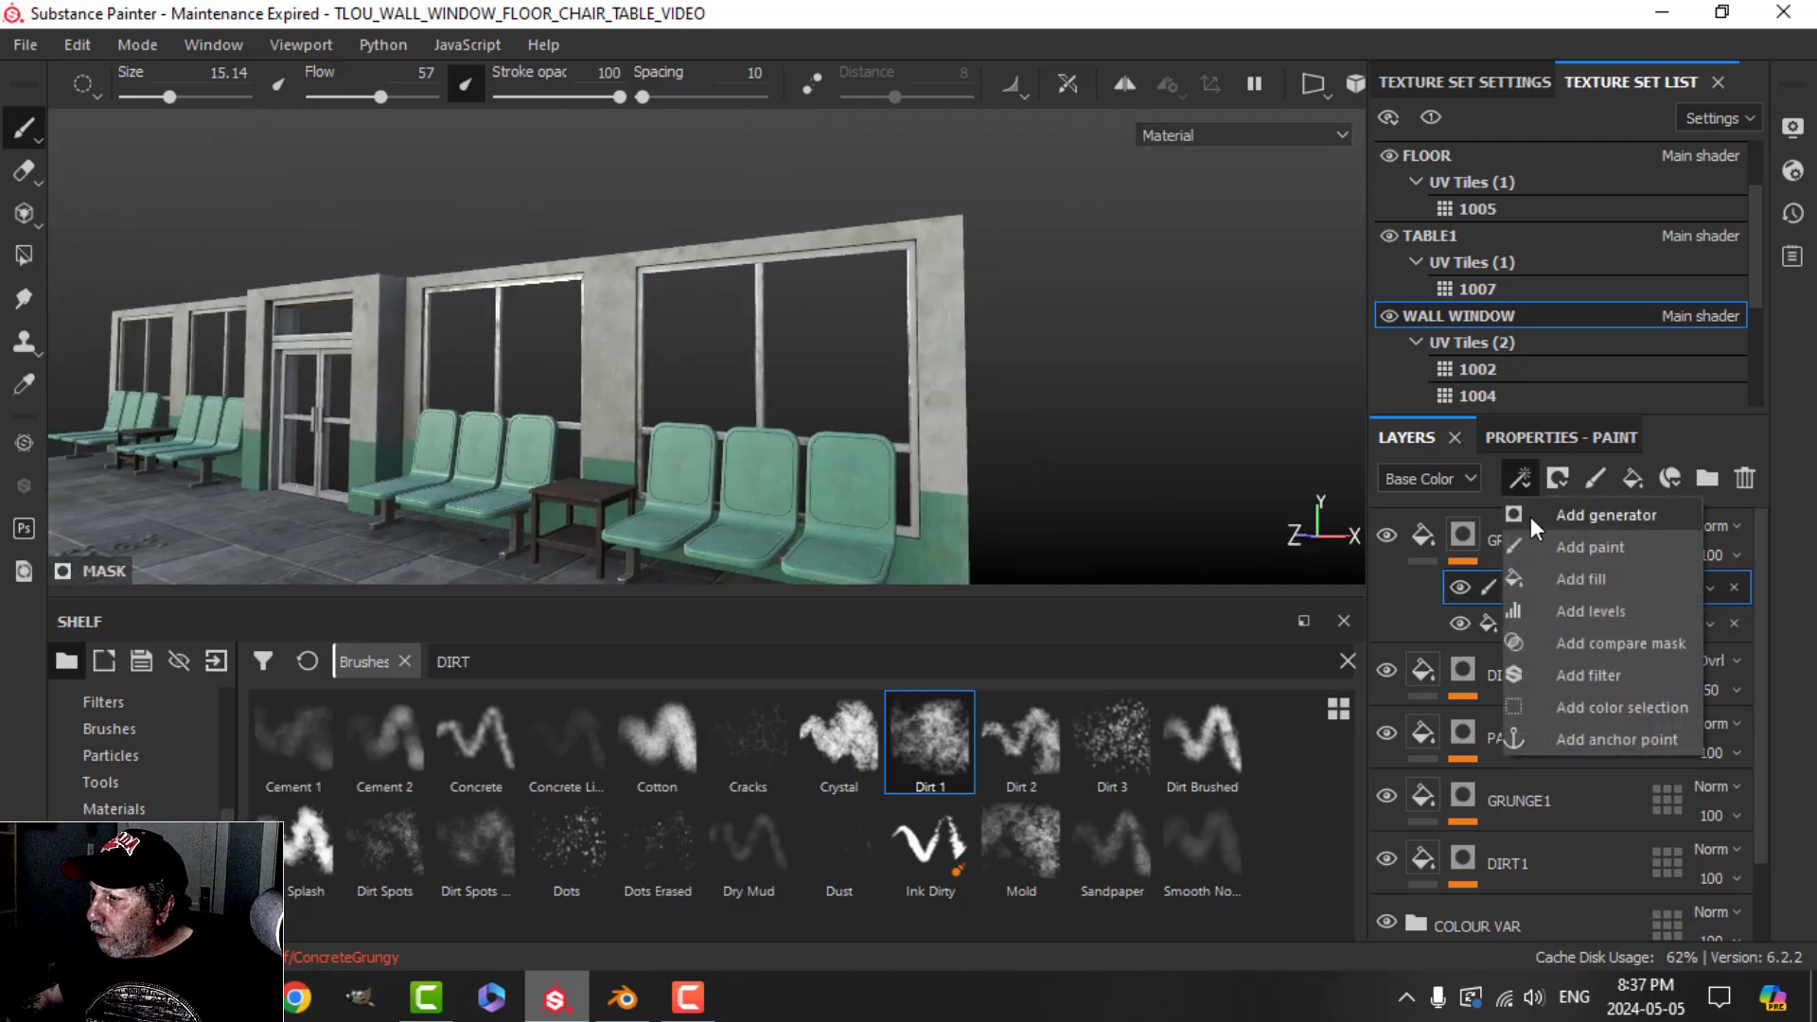
{"action": "left_click", "coordinate": [1559, 582]}
{"action": "left_click", "coordinate": [1548, 439]}
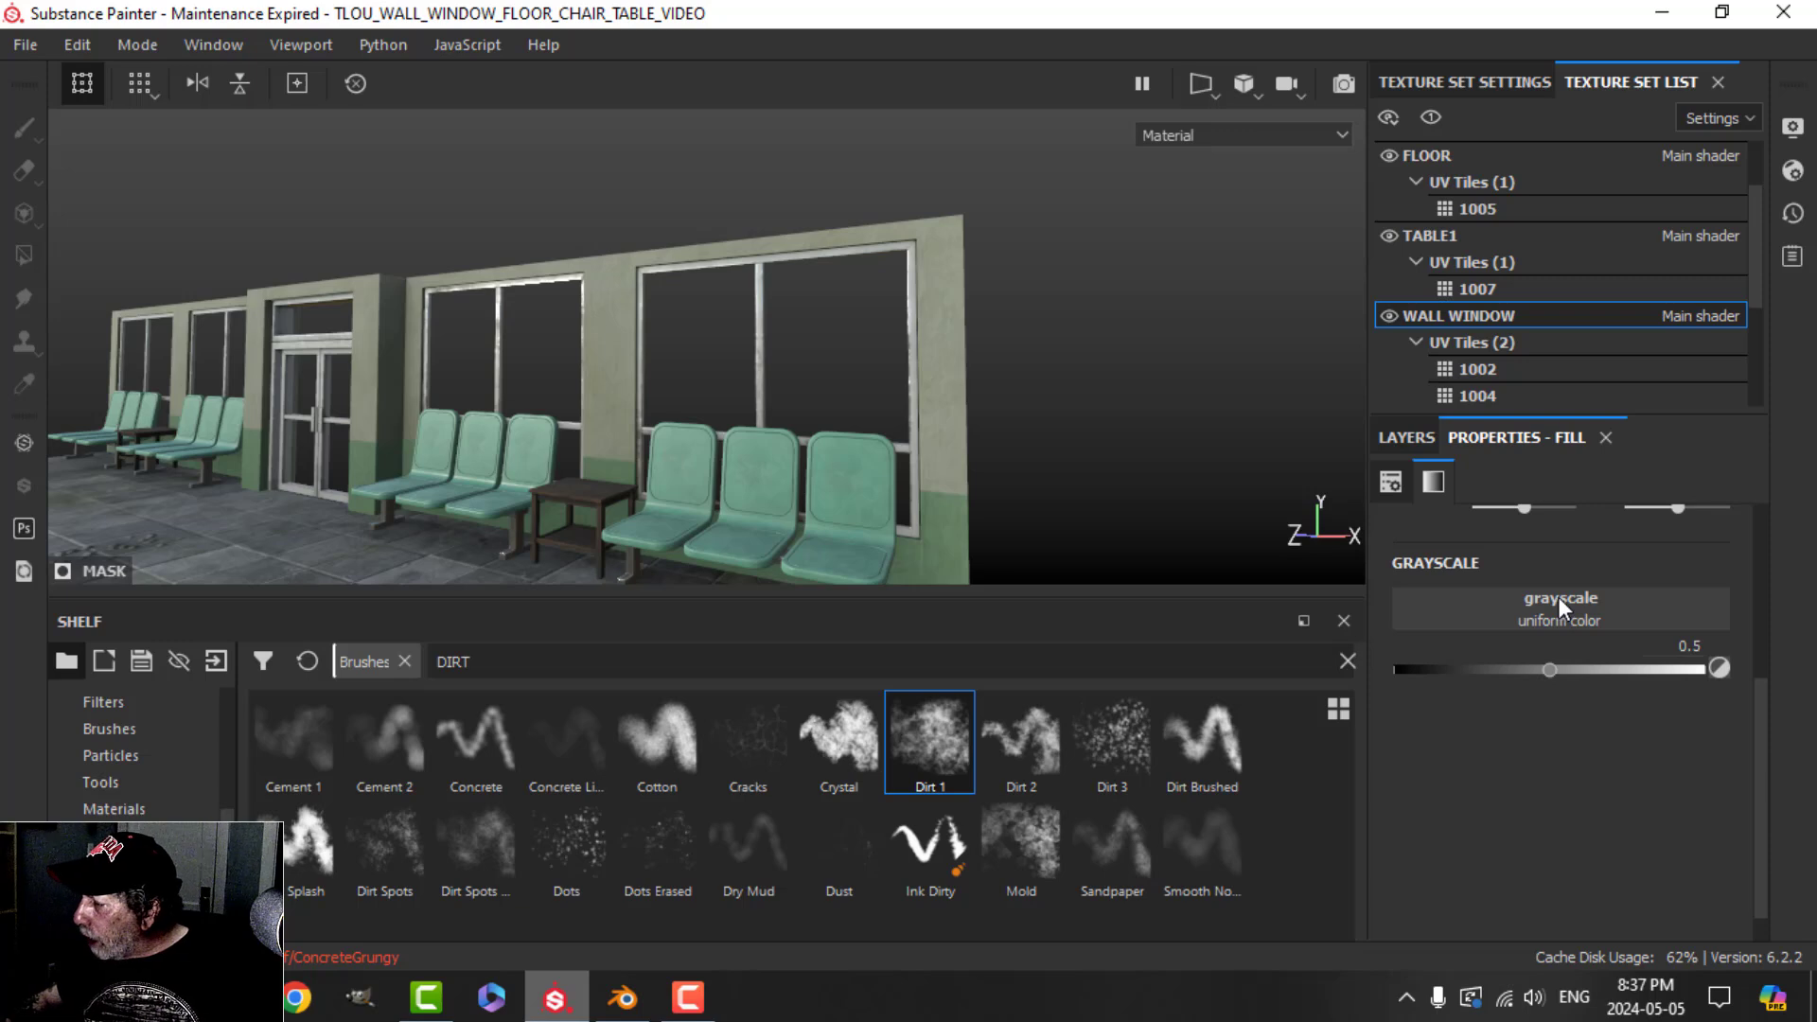
{"action": "left_click", "coordinate": [1558, 596]}
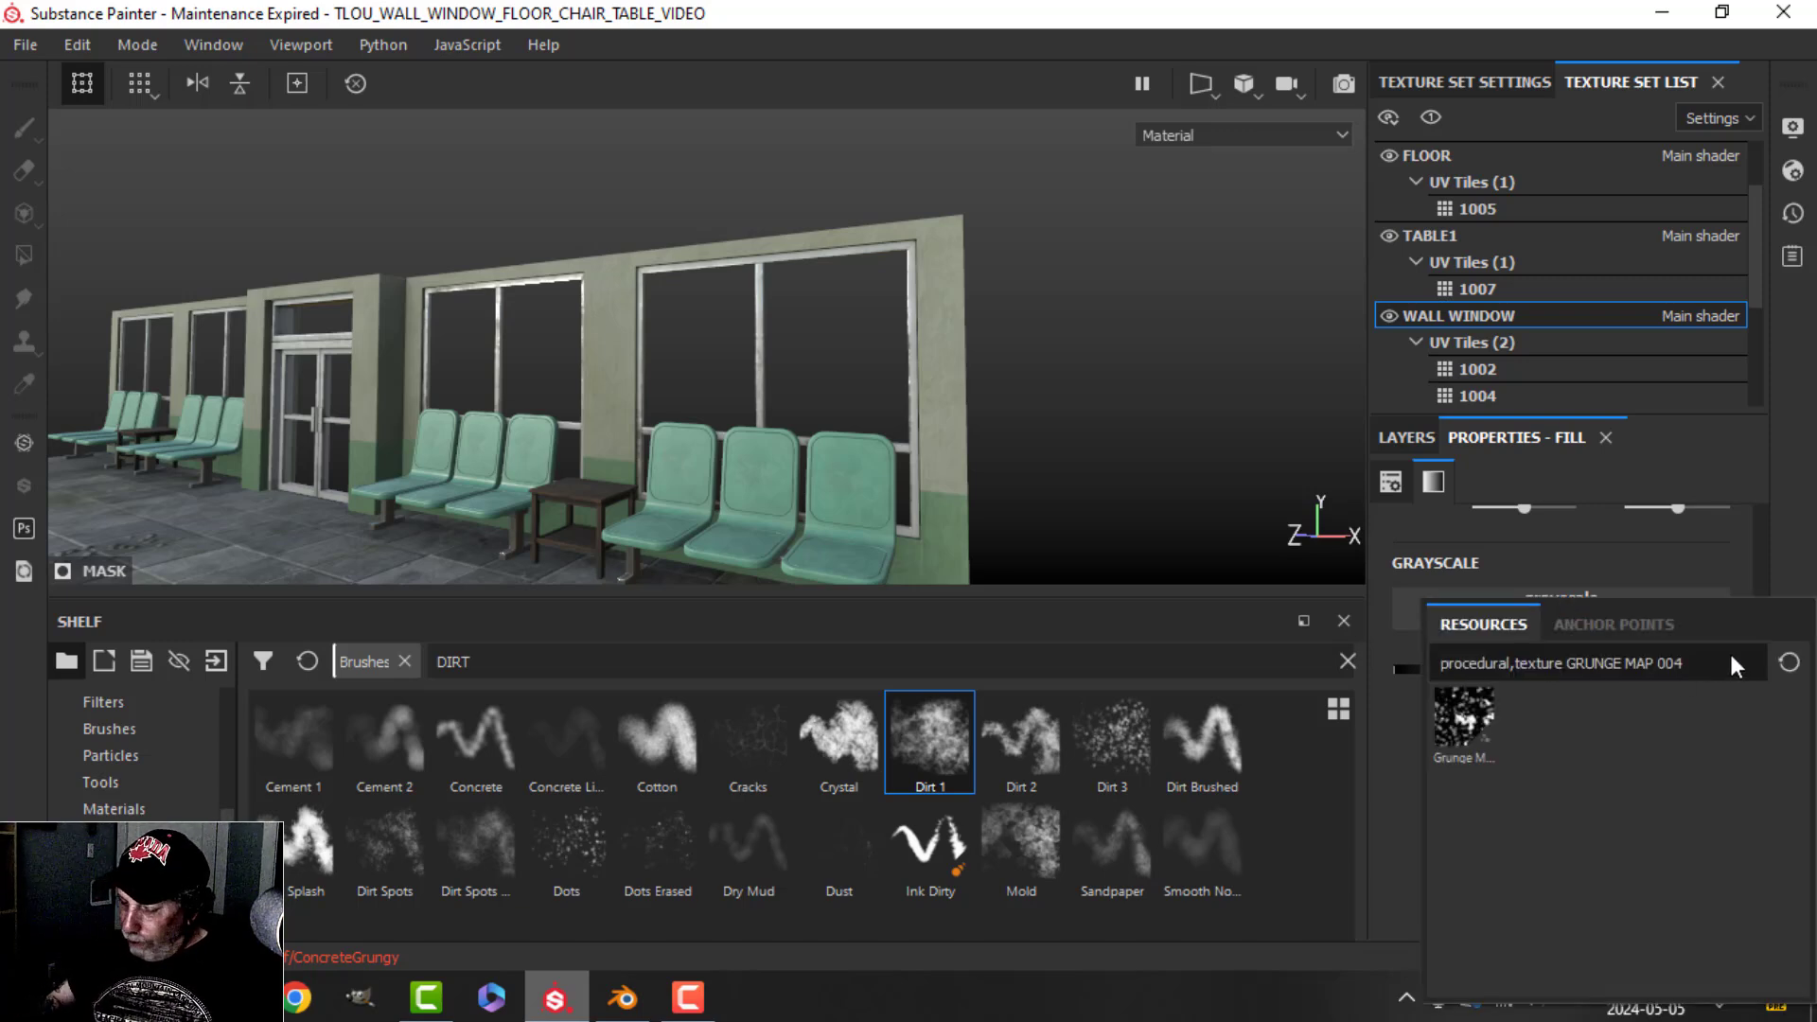
{"action": "key", "text": "BackSpace"}
{"action": "type", "text": "13"}
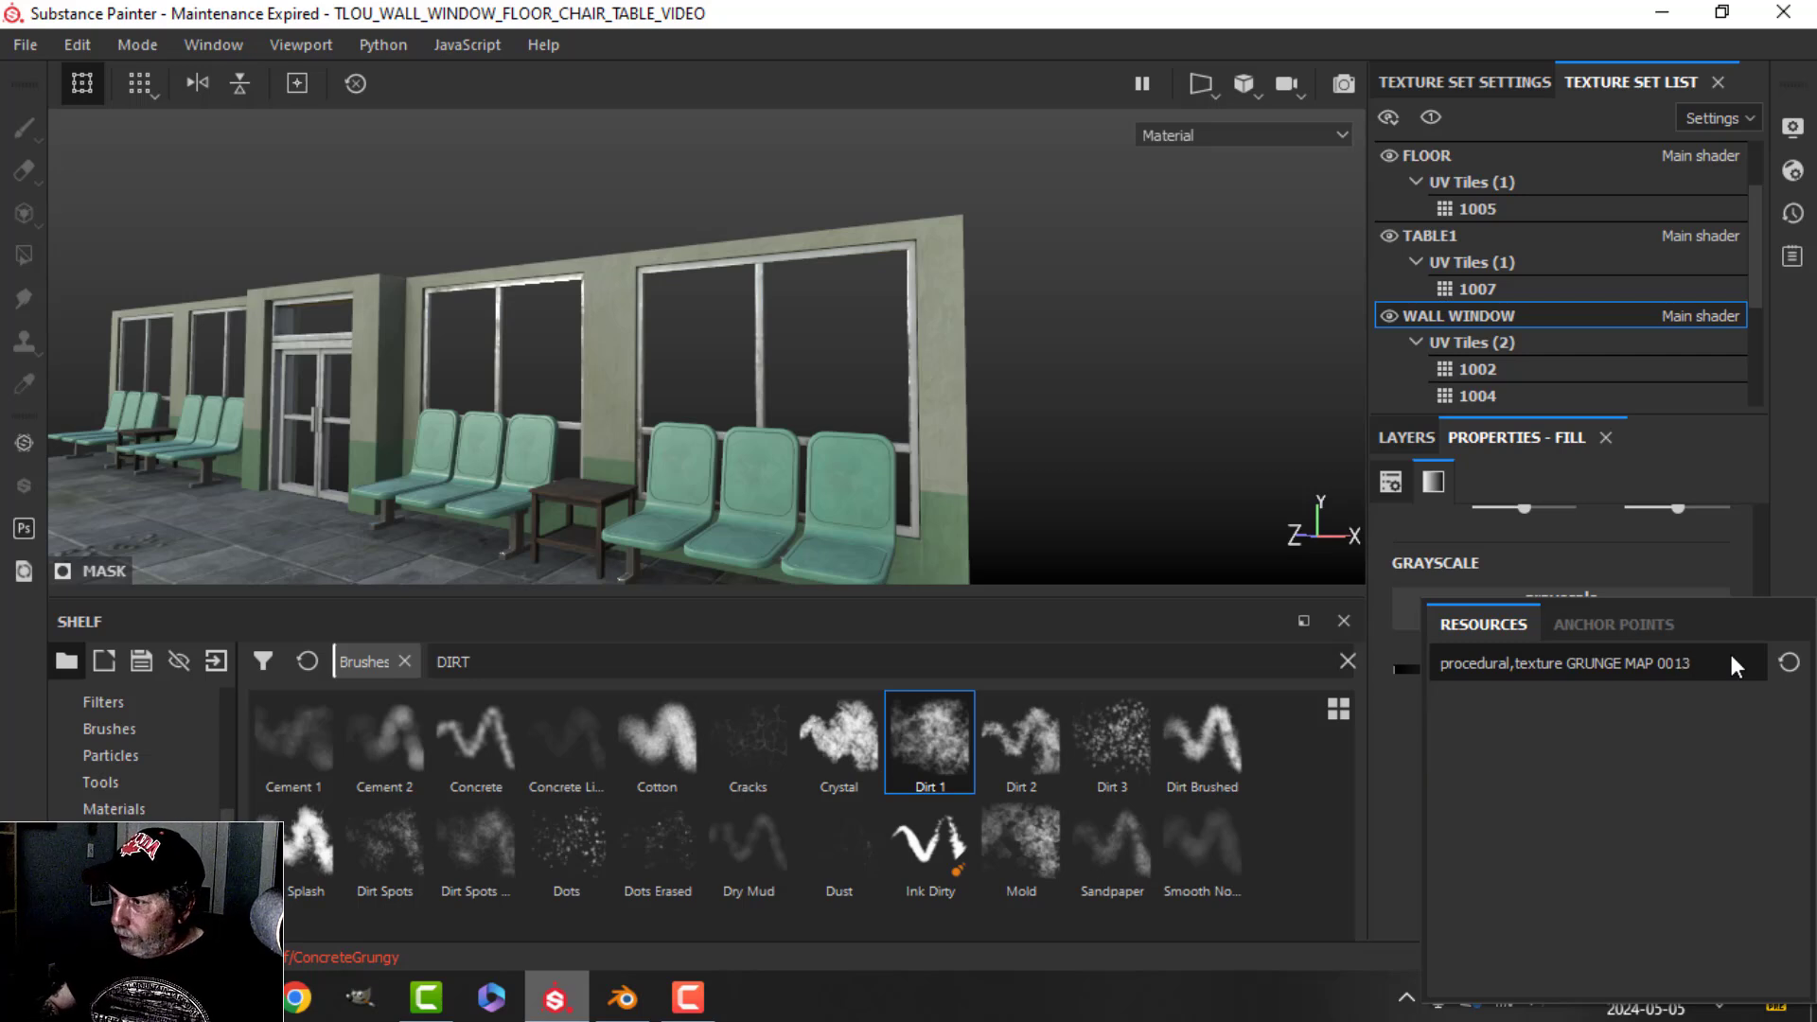
{"action": "key", "text": "BackSpace"}
{"action": "key", "text": "BackSpace"}
{"action": "key", "text": "BackSpace"}
{"action": "type", "text": "13"}
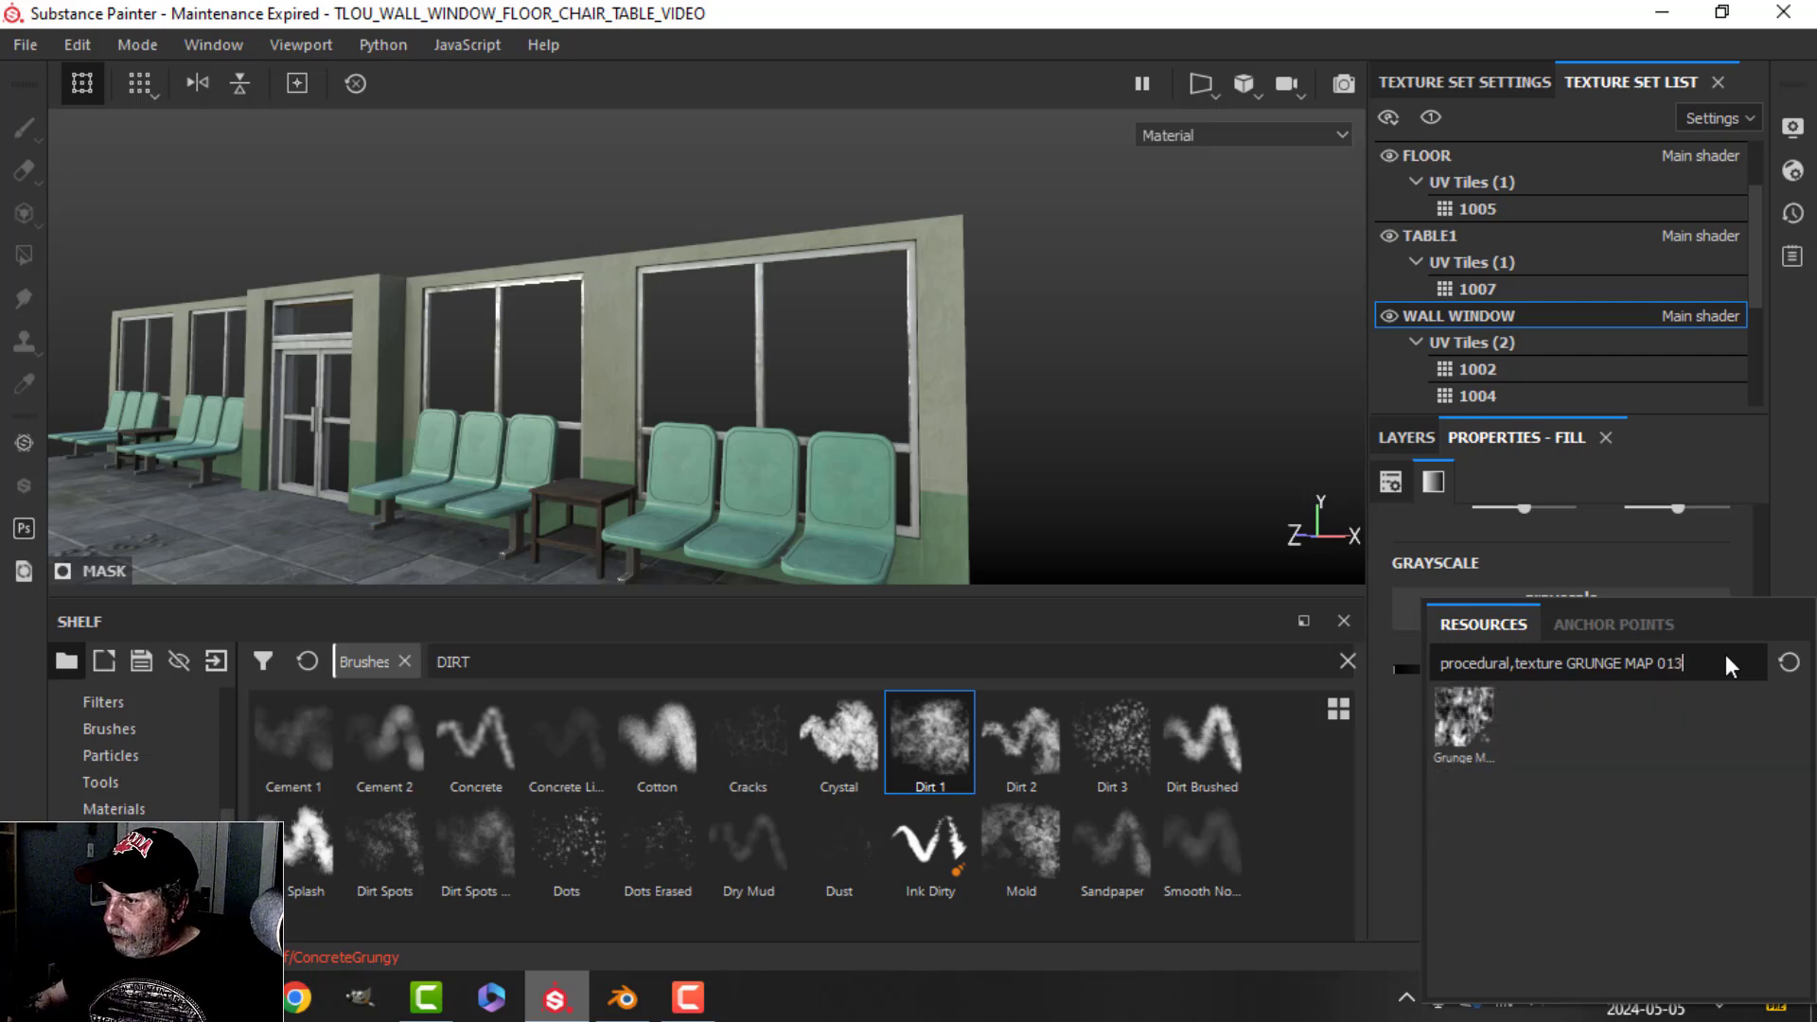
{"action": "left_click", "coordinate": [1479, 718]}
{"action": "scroll", "coordinate": [931, 437], "scroll_direction": "up", "scroll_amount": 3}
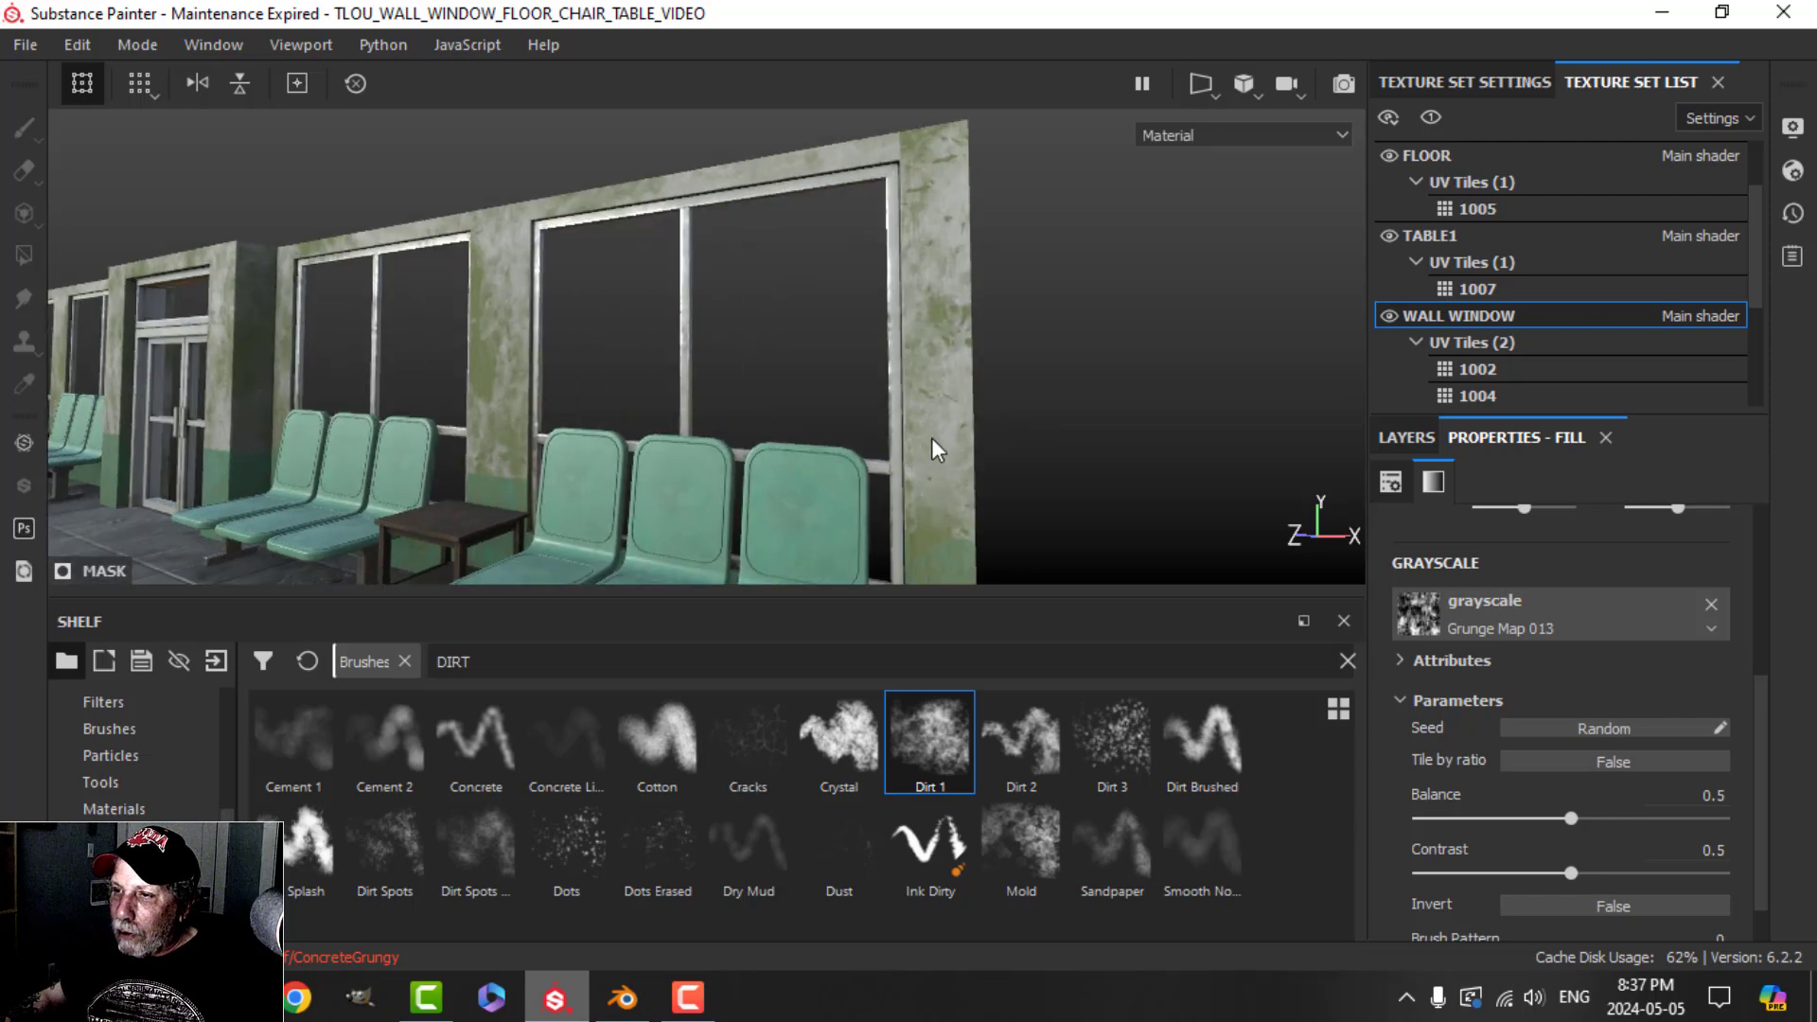
{"action": "left_click_drag", "start_coordinate": [932, 437], "coordinate": [978, 434], "text": "alt"}
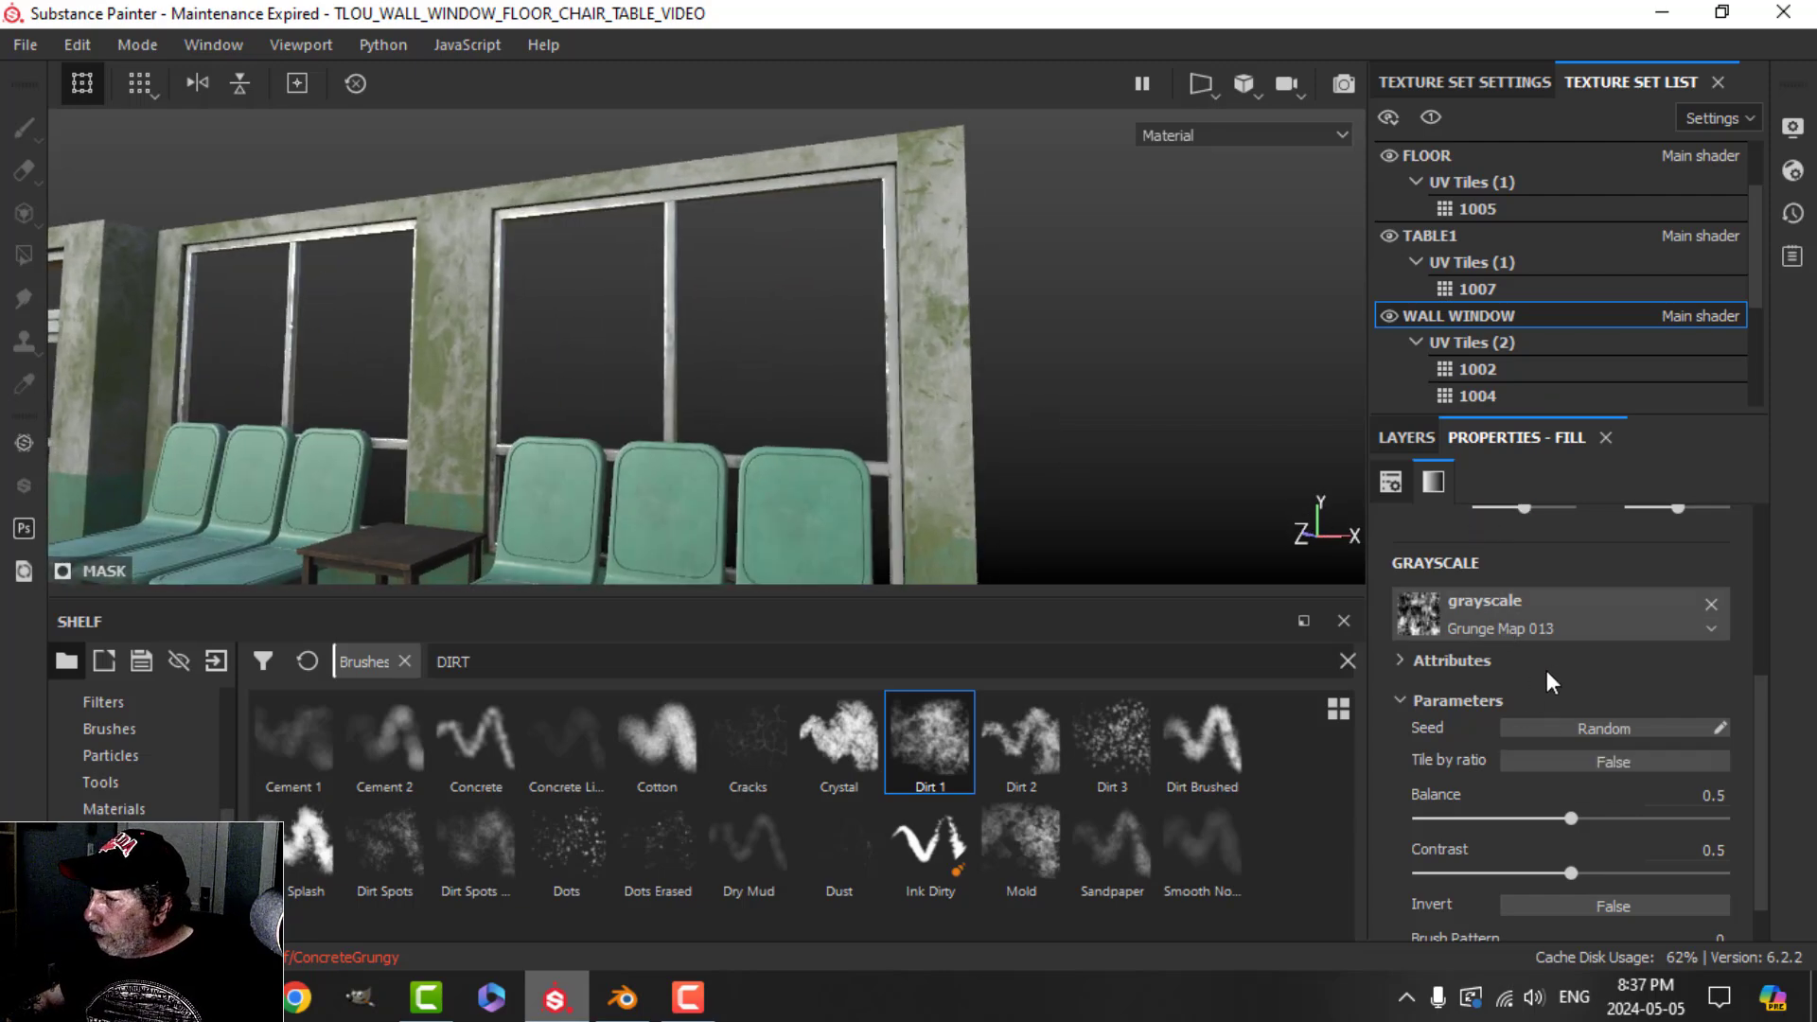
Step: Change the UV scale of the Grunge Map 013 mask fill and set its blend mode to Subtract
{"action": "scroll", "coordinate": [1546, 670], "scroll_direction": "up", "scroll_amount": 3}
{"action": "left_click", "coordinate": [1547, 701]}
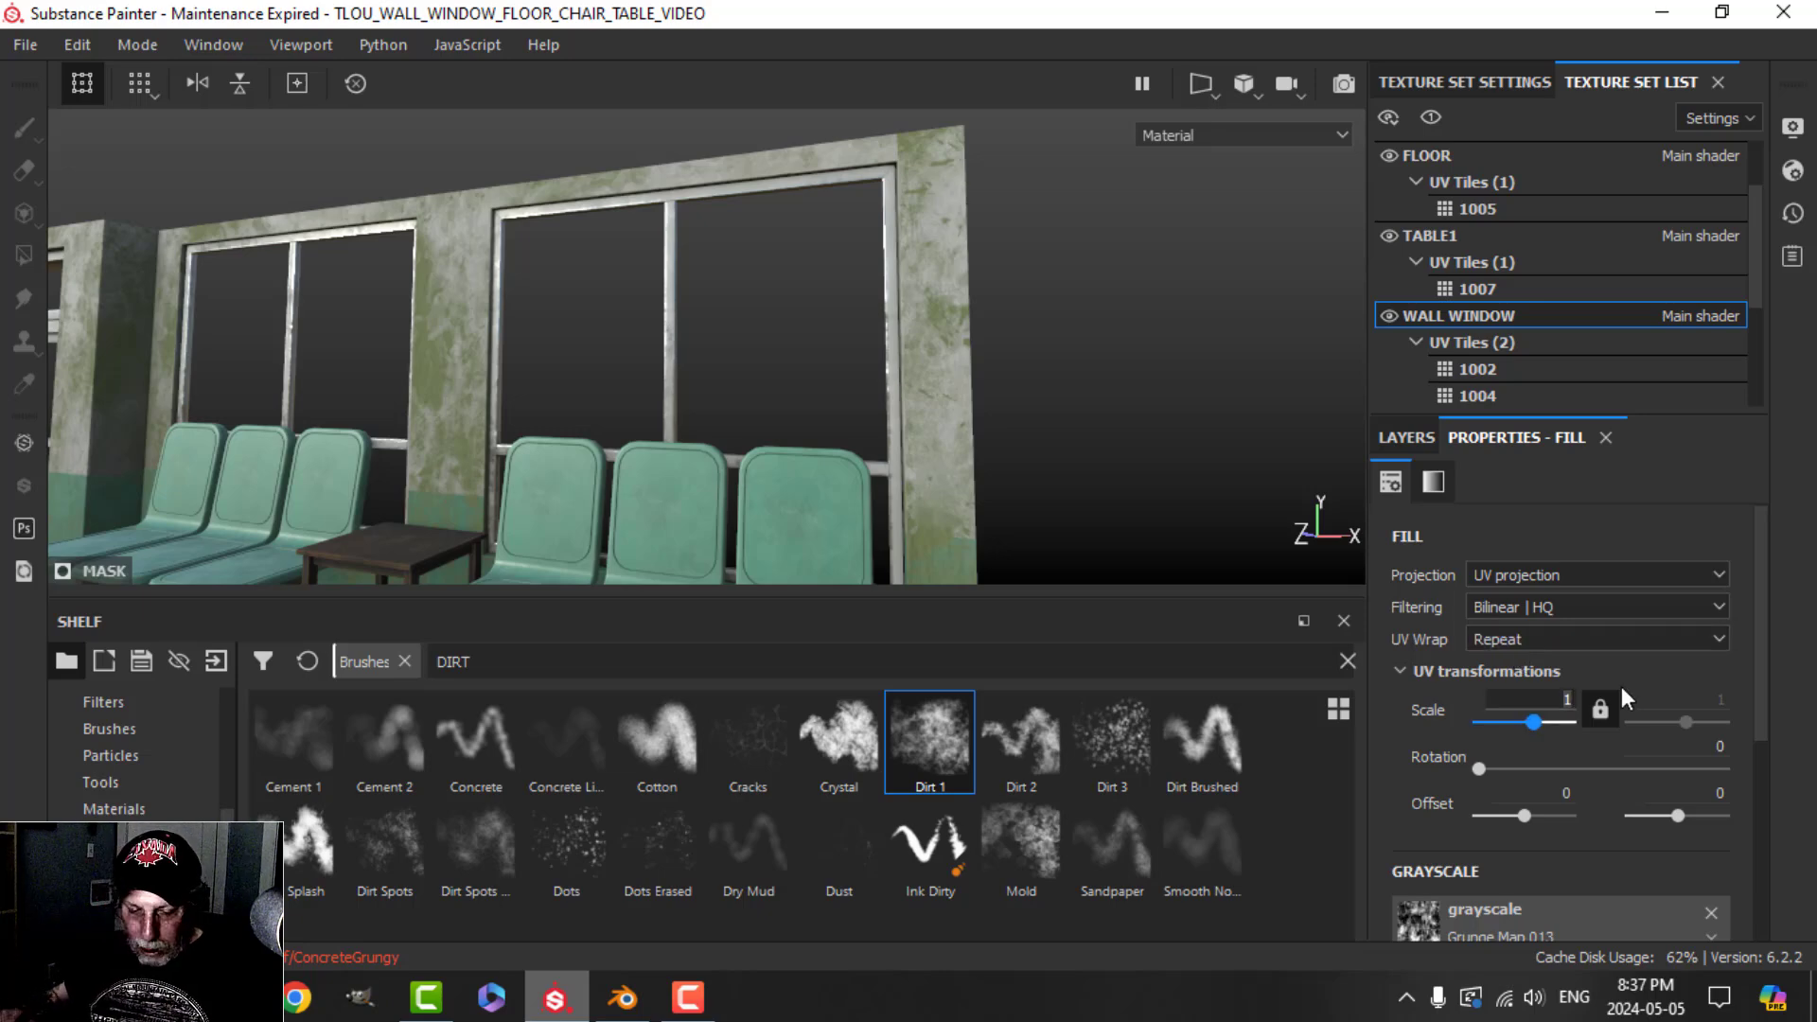
{"action": "left_click", "coordinate": [1414, 436]}
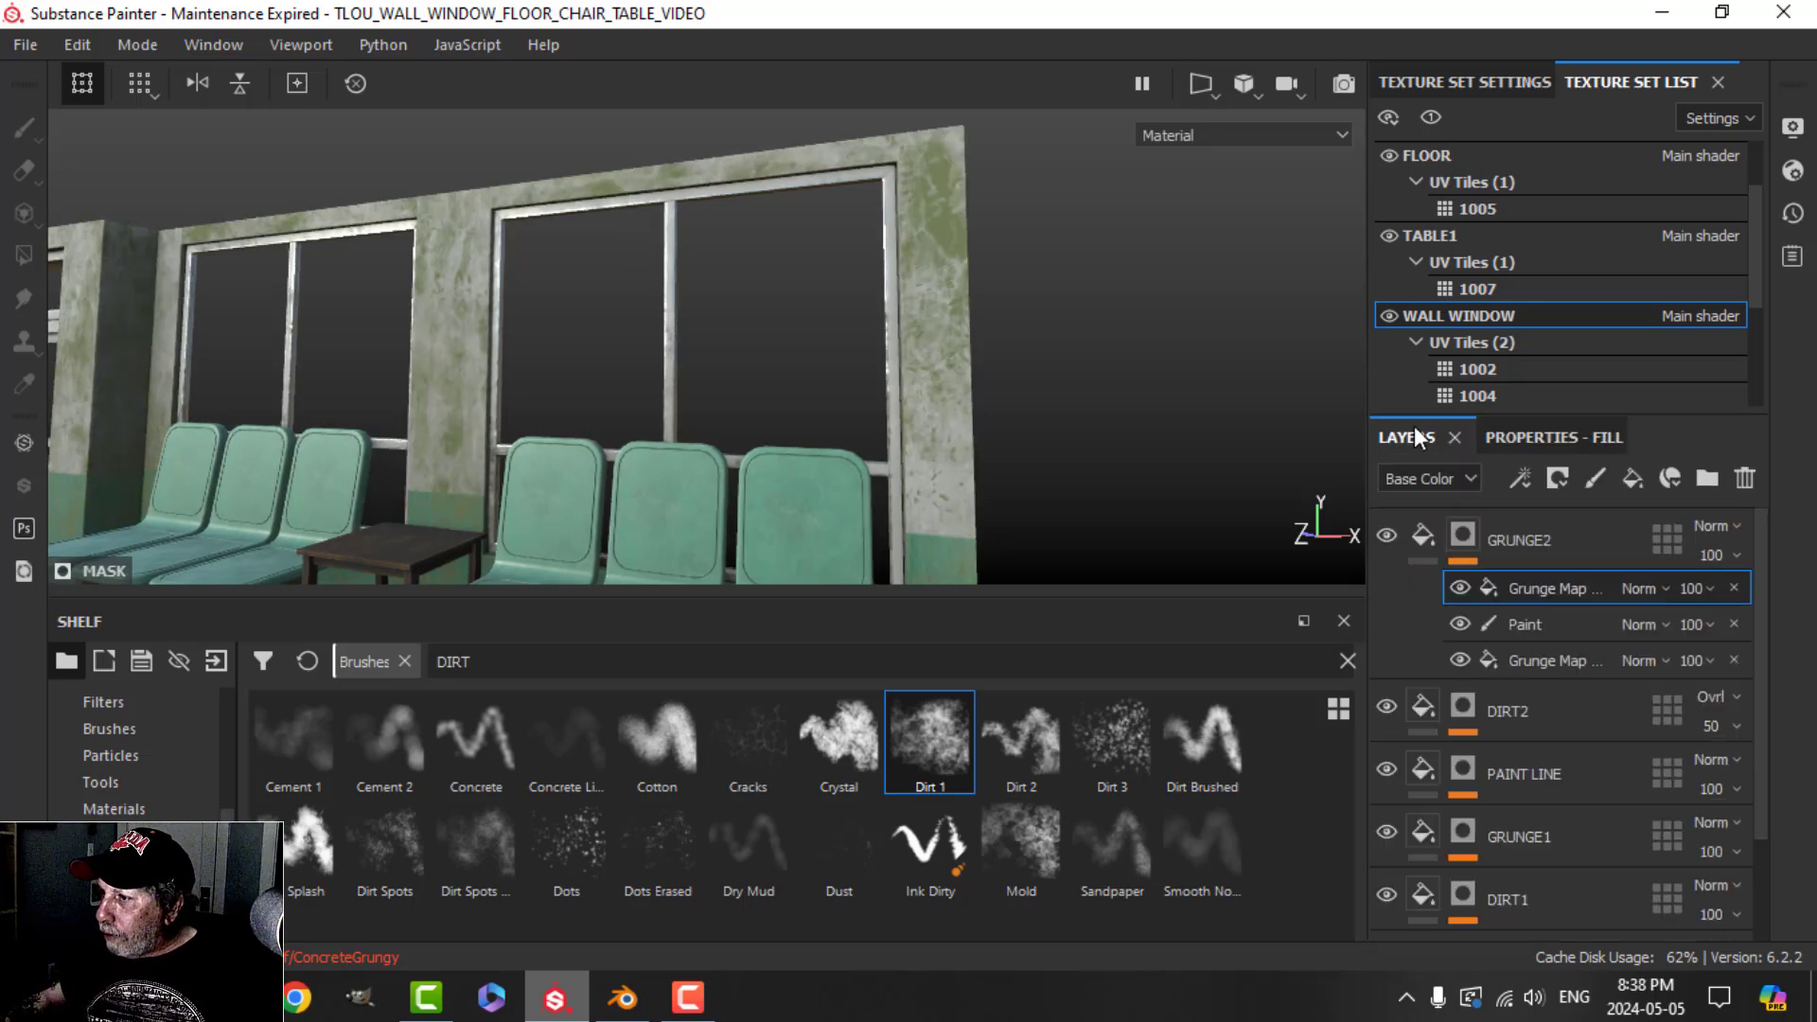
{"action": "left_click", "coordinate": [1658, 584]}
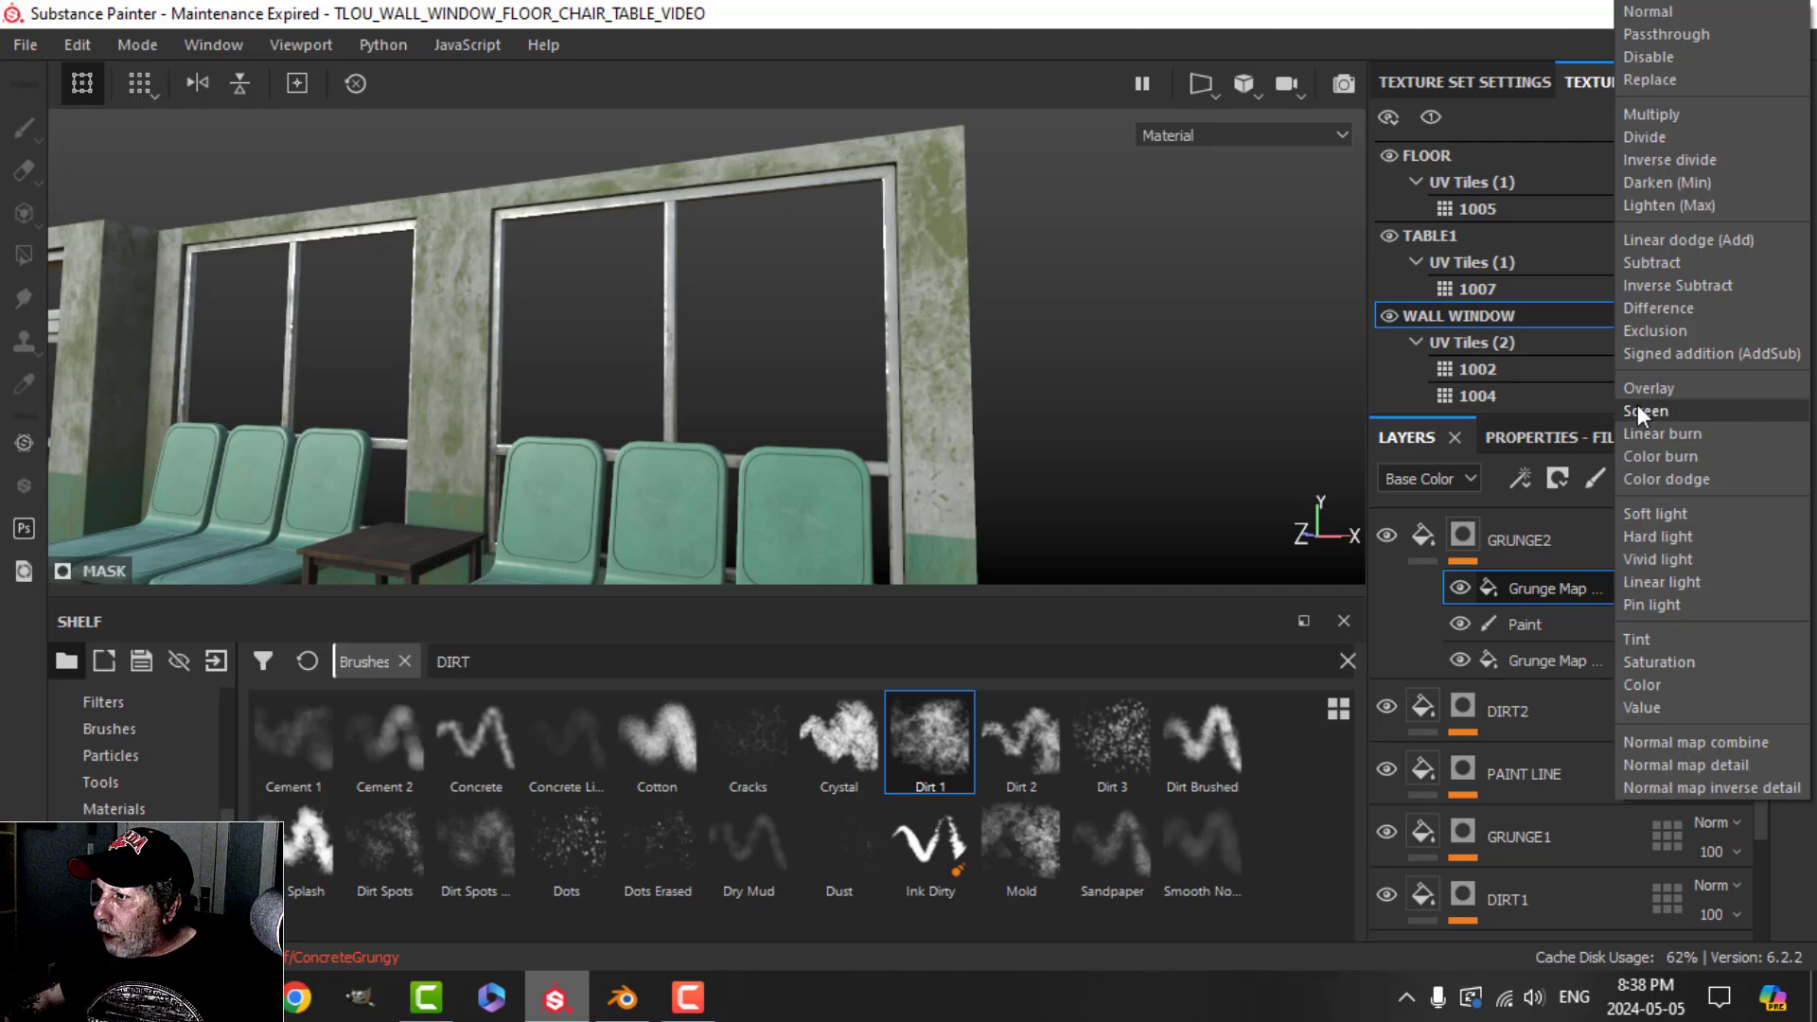
{"action": "left_click", "coordinate": [1652, 263]}
Step: Examine how the subtracted grunge looks on the walls around the windows and the door
{"action": "scroll", "coordinate": [1024, 374], "scroll_direction": "up", "scroll_amount": 3}
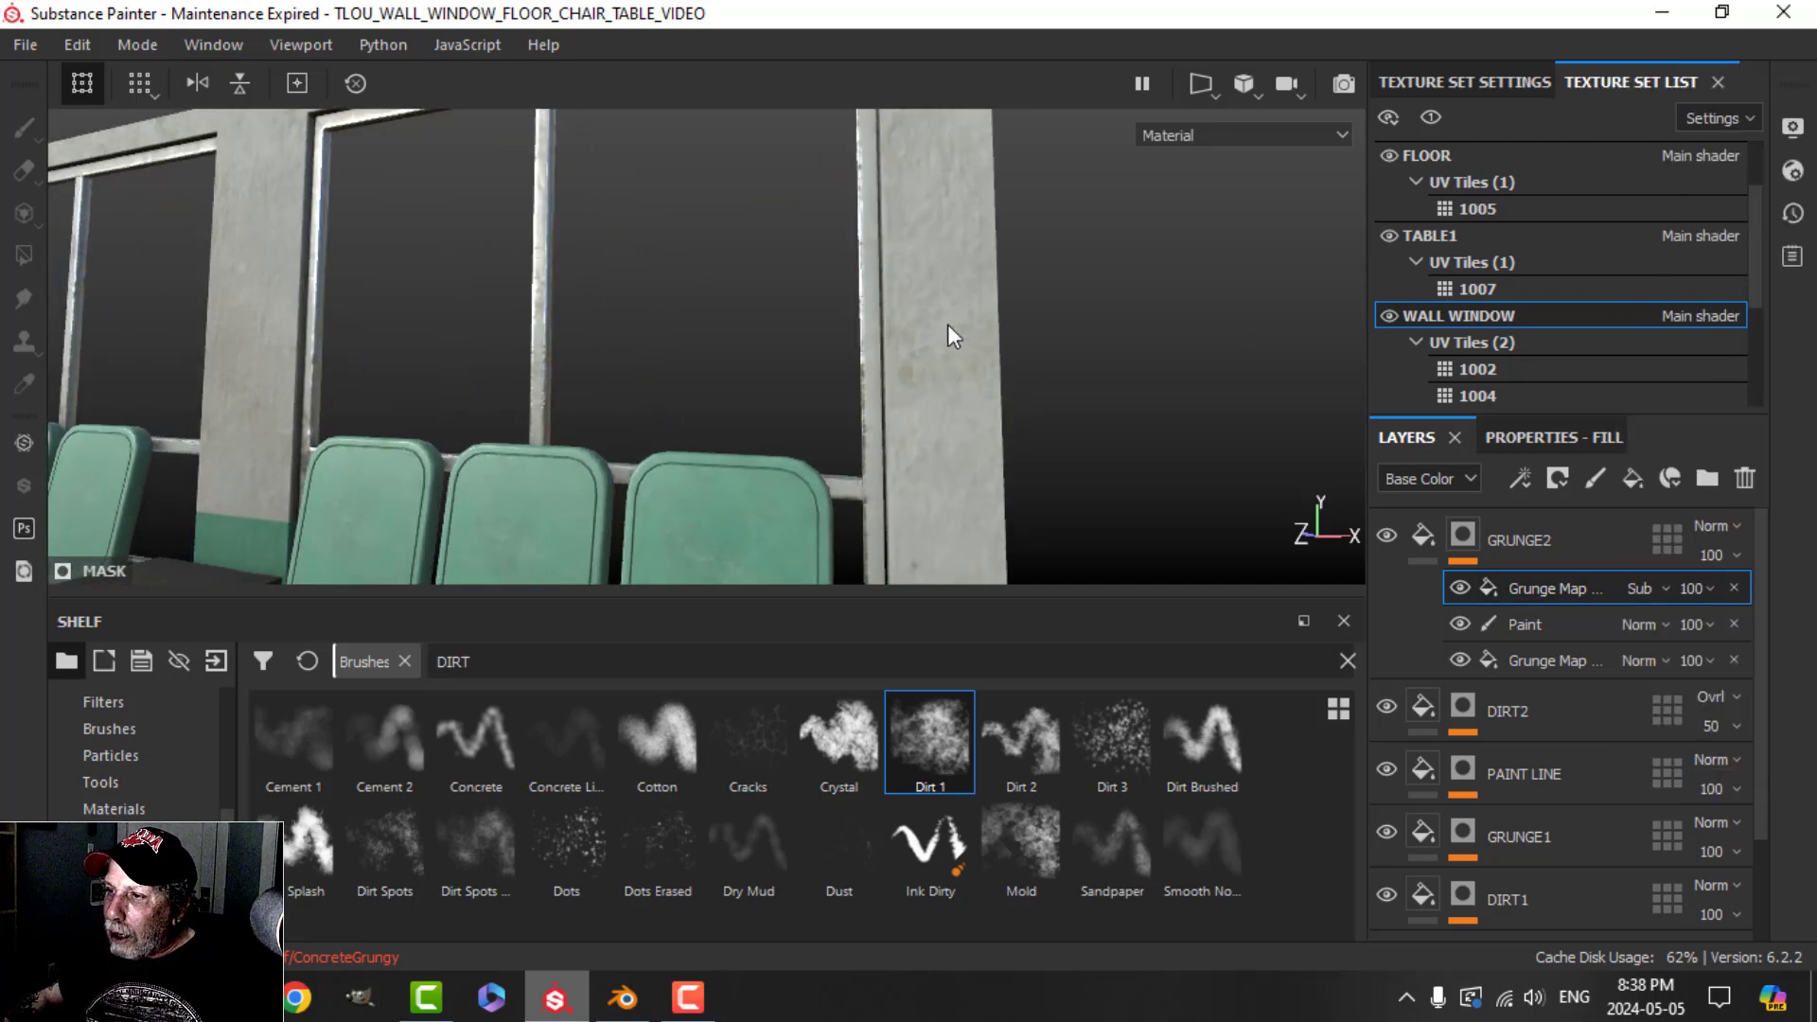
{"action": "scroll", "coordinate": [920, 417], "scroll_direction": "down", "scroll_amount": 3}
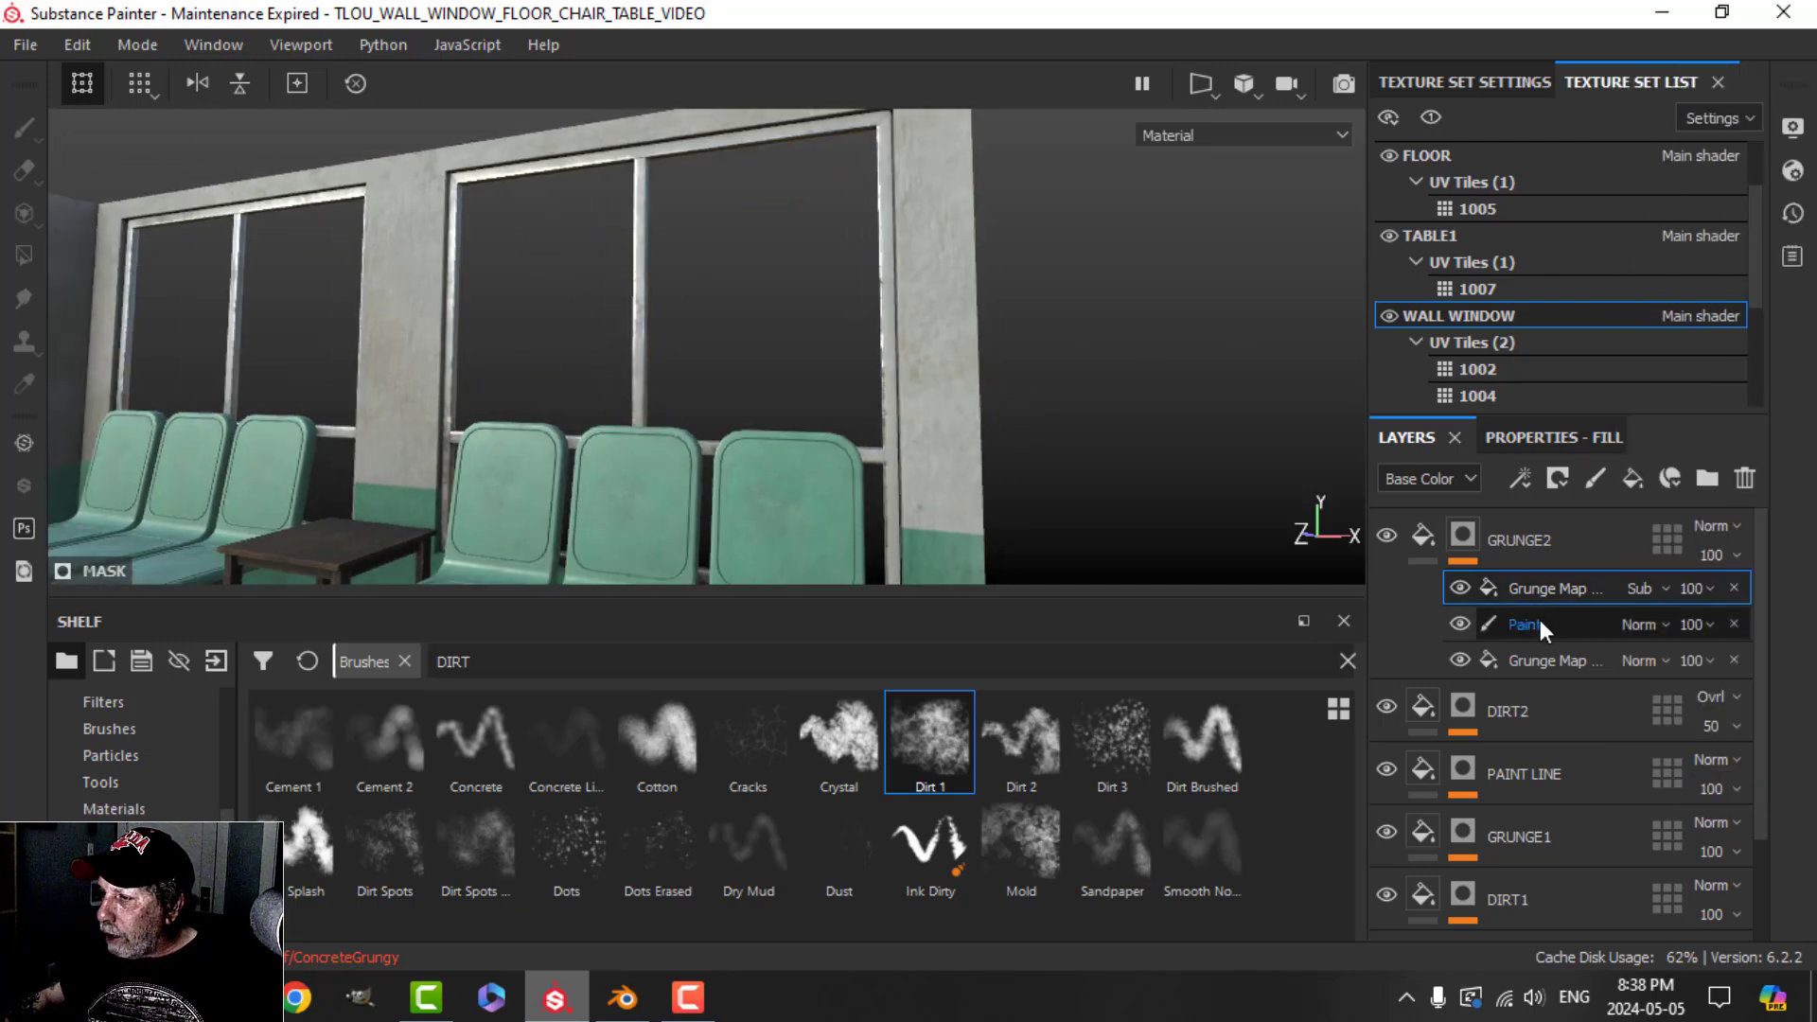
{"action": "scroll", "coordinate": [298, 395], "scroll_direction": "down", "scroll_amount": 2}
{"action": "middle_click_drag", "start_coordinate": [299, 395], "coordinate": [723, 450], "text": "alt"}
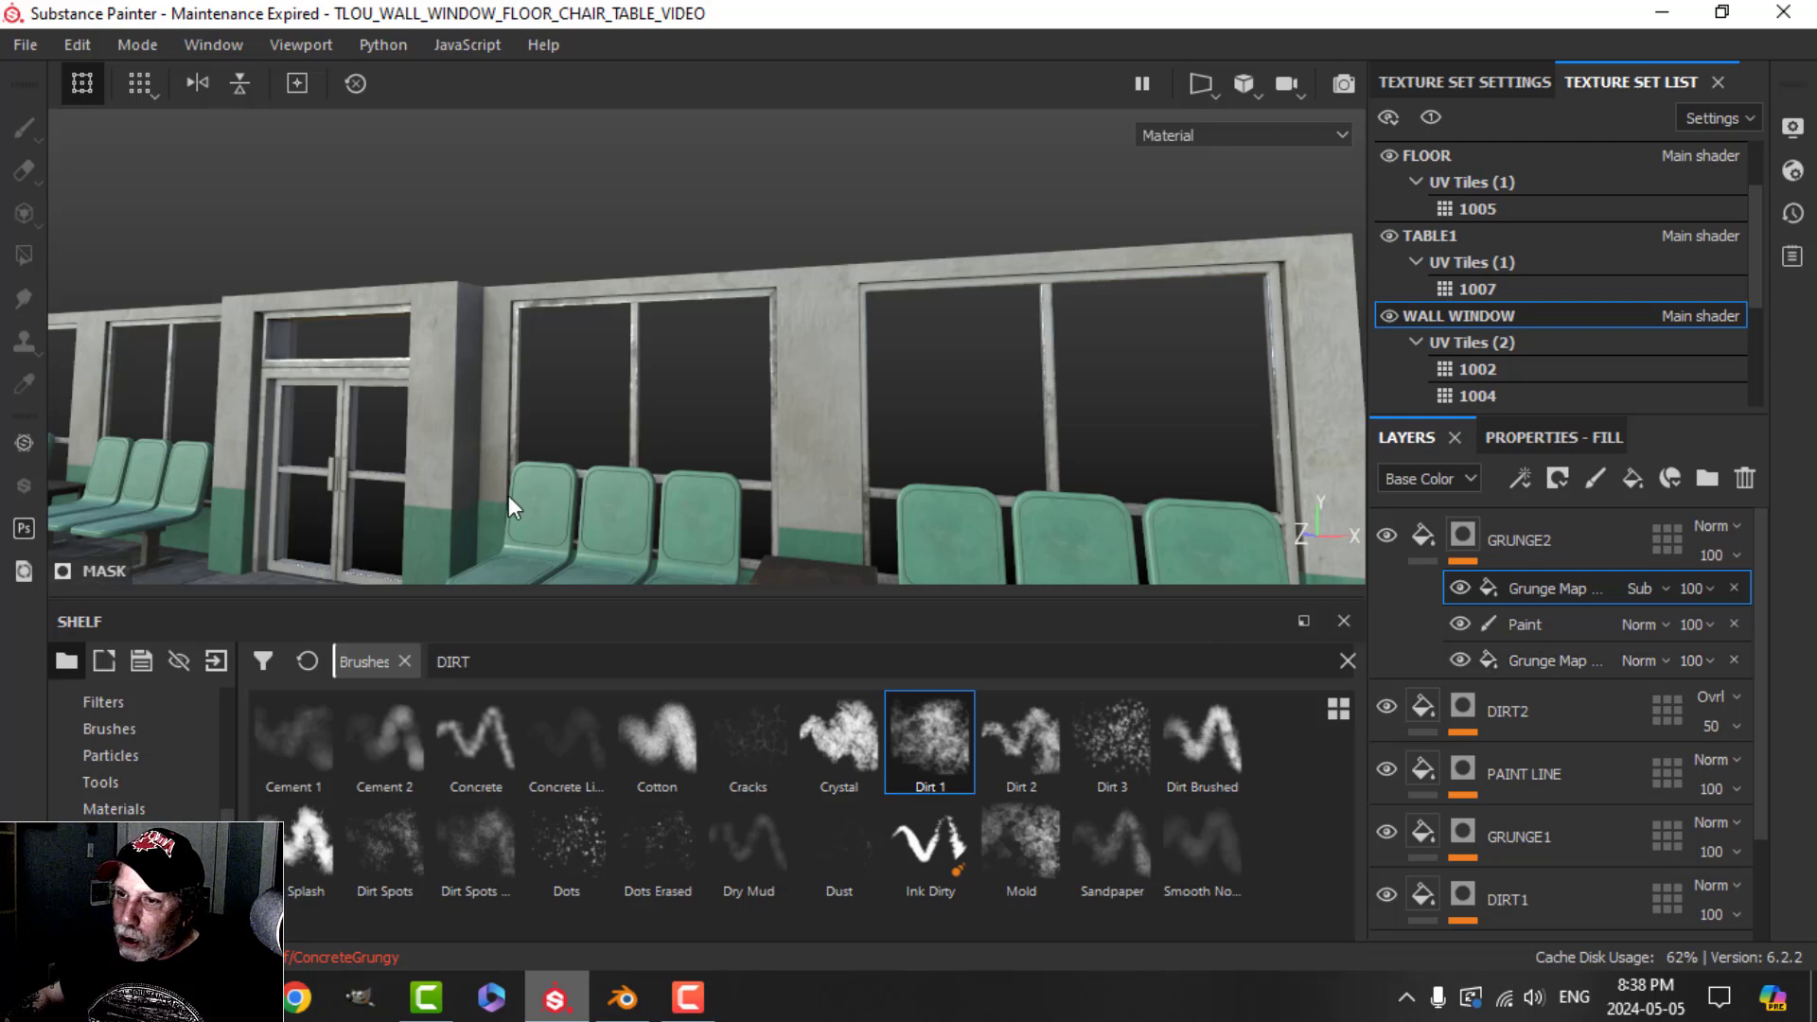
{"action": "scroll", "coordinate": [486, 481], "scroll_direction": "up", "scroll_amount": 5}
{"action": "left_click_drag", "start_coordinate": [417, 444], "coordinate": [508, 475], "text": "alt"}
{"action": "middle_click_drag", "start_coordinate": [507, 474], "coordinate": [420, 356], "text": "alt"}
{"action": "scroll", "coordinate": [712, 449], "scroll_direction": "down", "scroll_amount": 4}
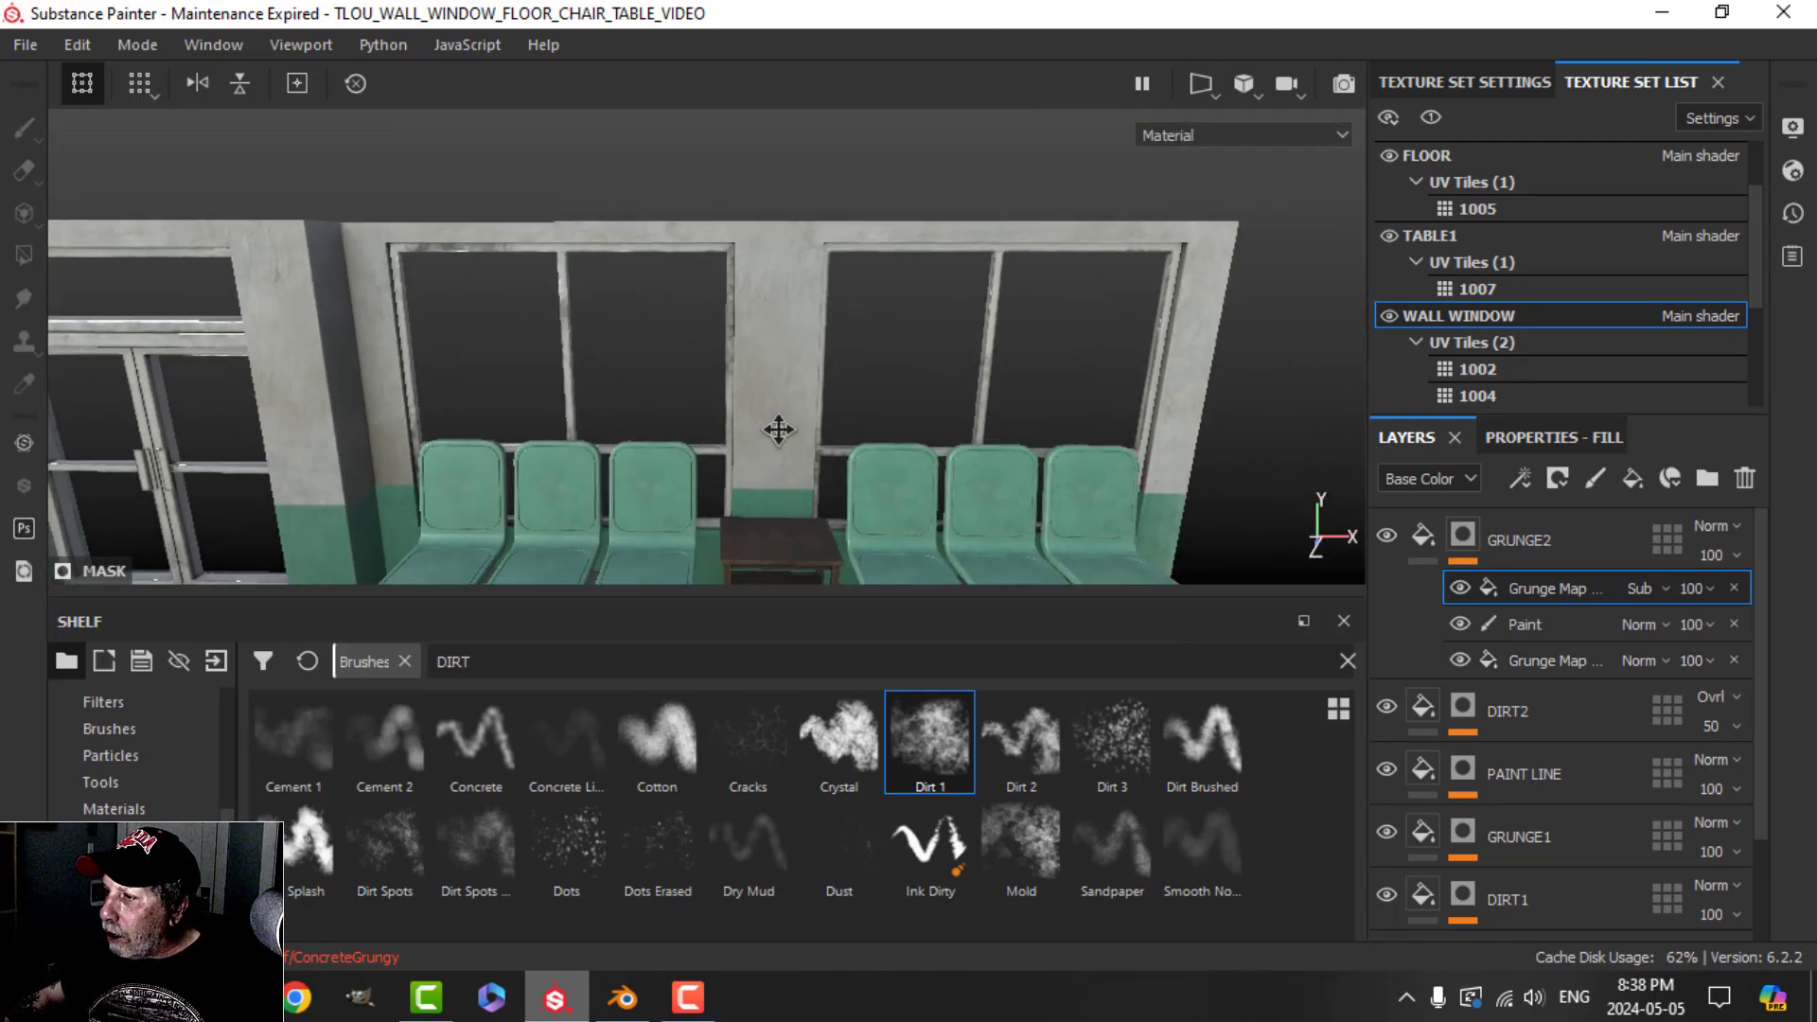
{"action": "mouse_move", "coordinate": [771, 426]}
{"action": "left_mouse_down", "text": "alt"}
{"action": "mouse_move", "coordinate": [726, 417]}
{"action": "mouse_move", "coordinate": [743, 423]}
{"action": "left_mouse_up", "text": "alt"}
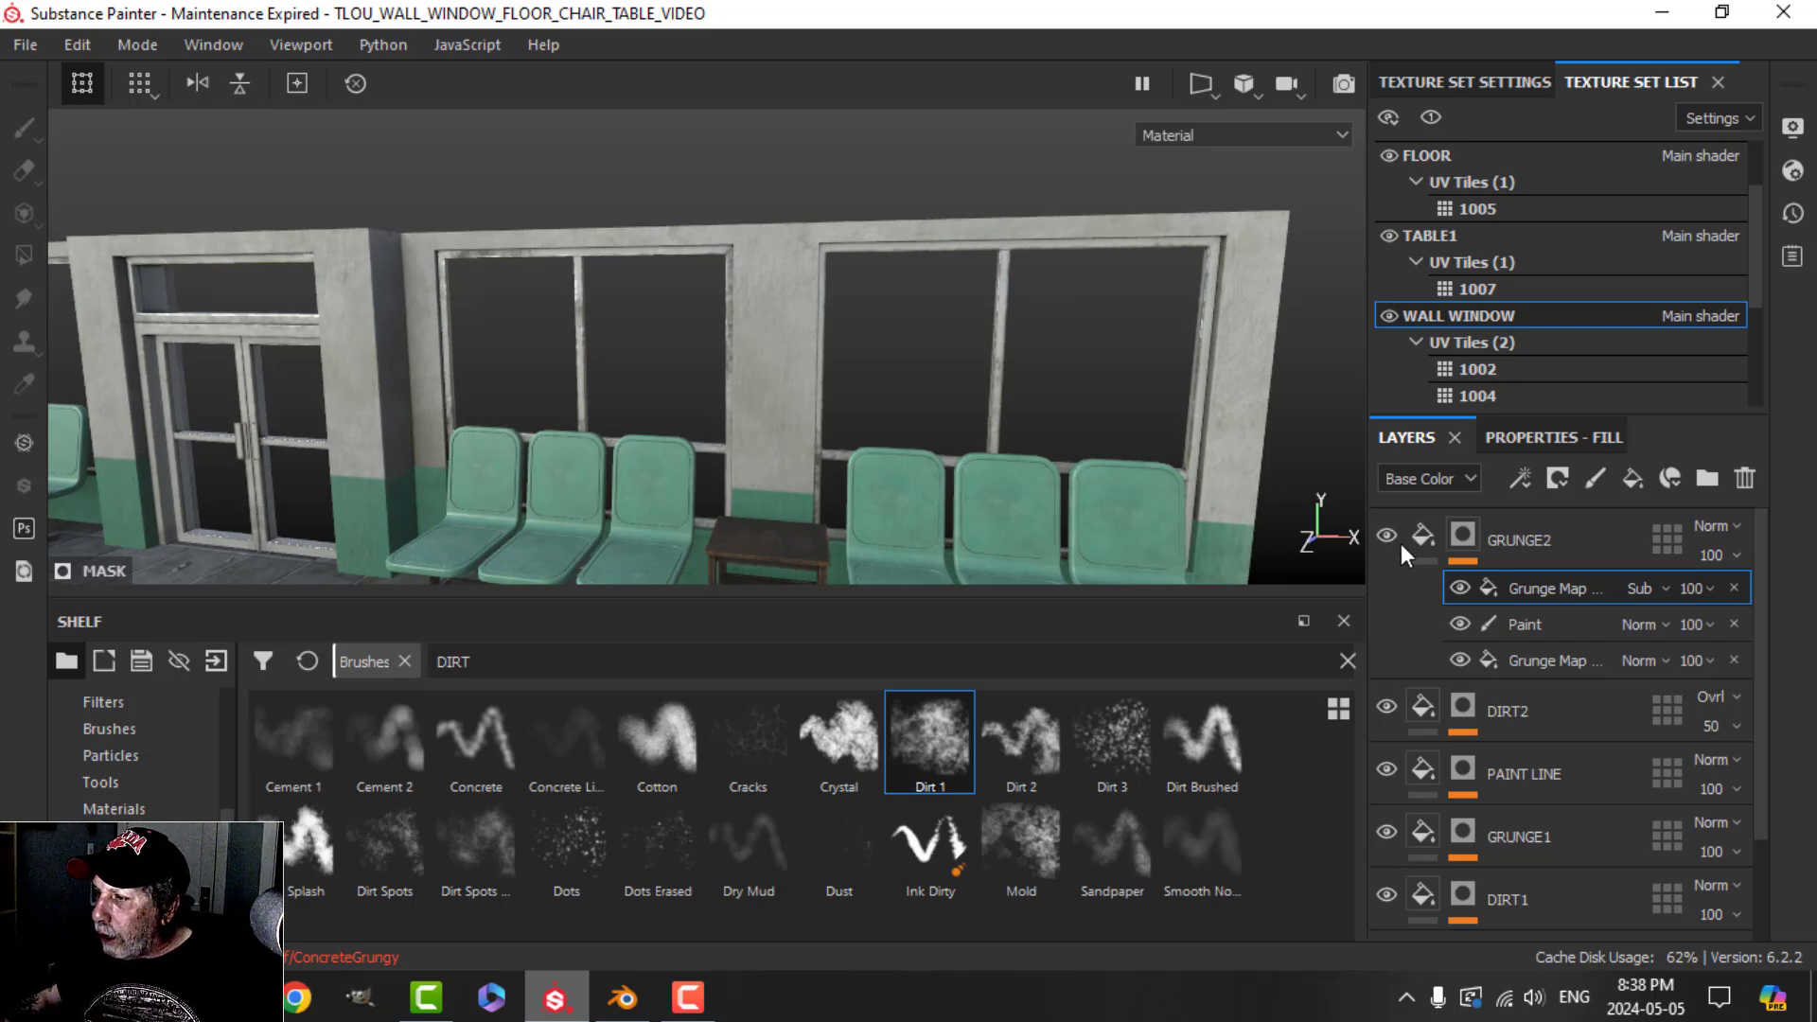
Step: Save the project and add a paint layer named STAINS above the GRUNGE2 layer
{"action": "left_click", "coordinate": [1433, 535]}
{"action": "key", "text": "ctrl+s"}
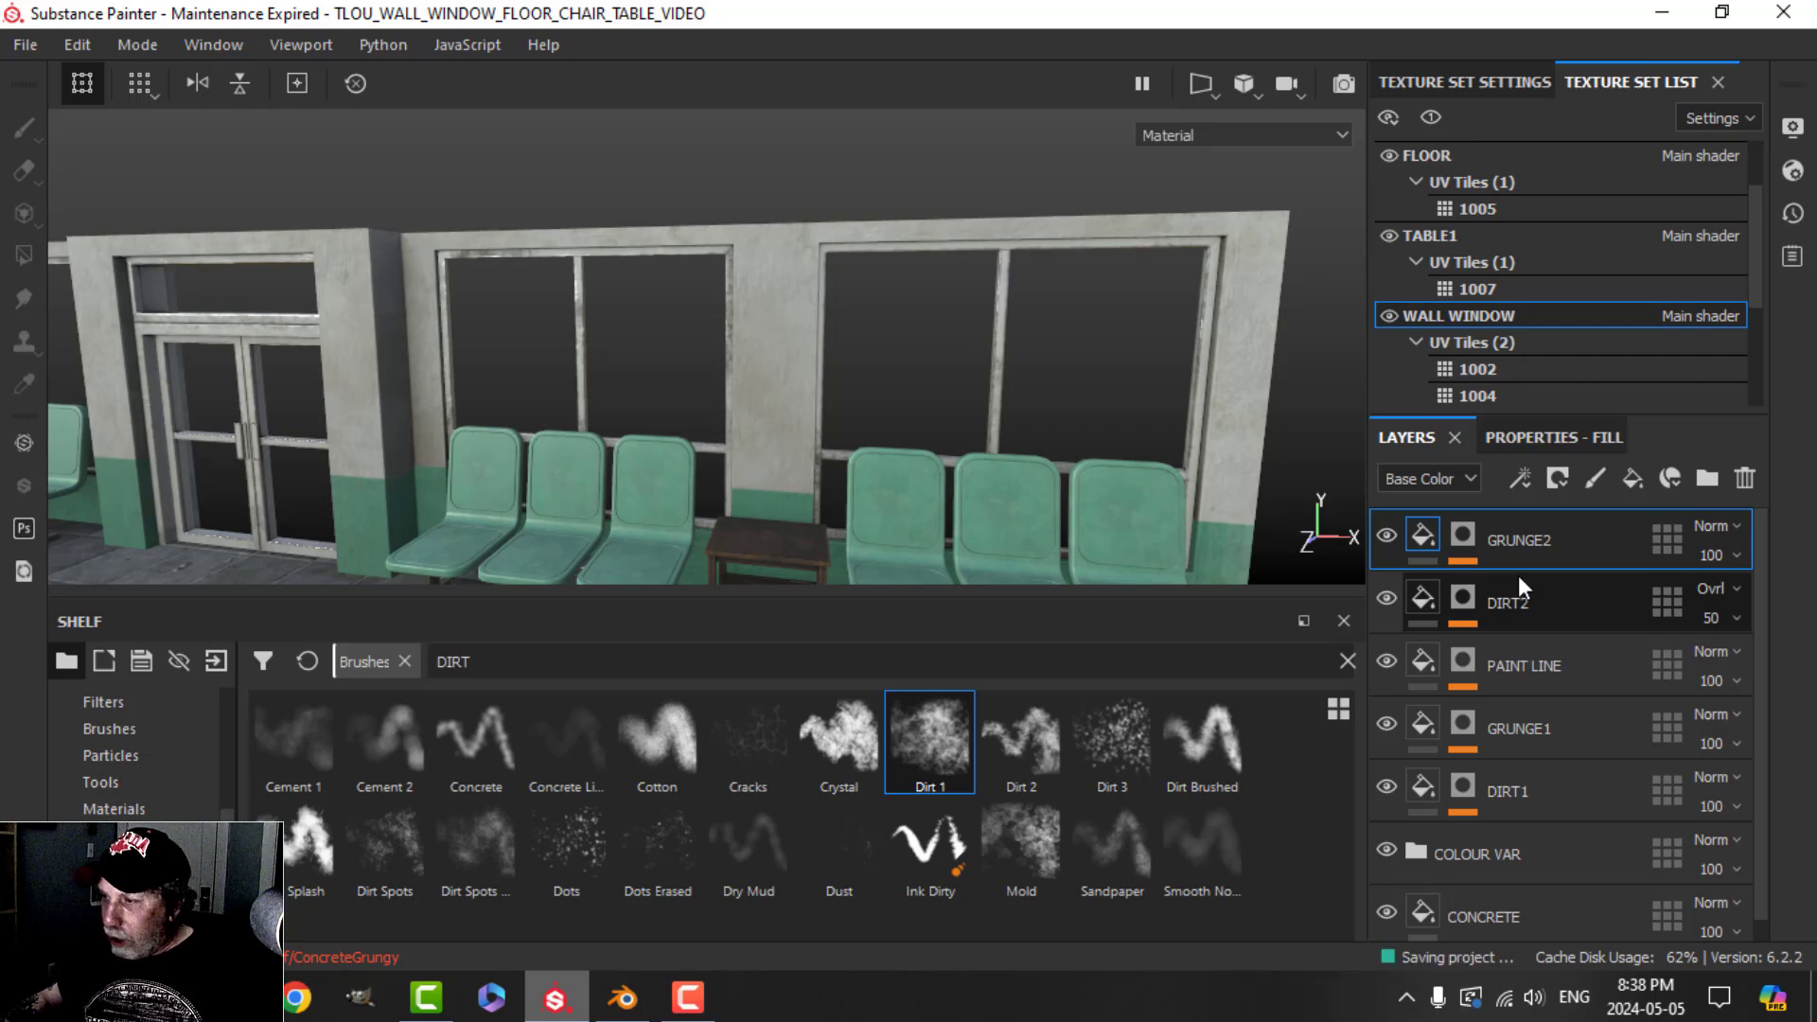
{"action": "left_click", "coordinate": [1596, 478]}
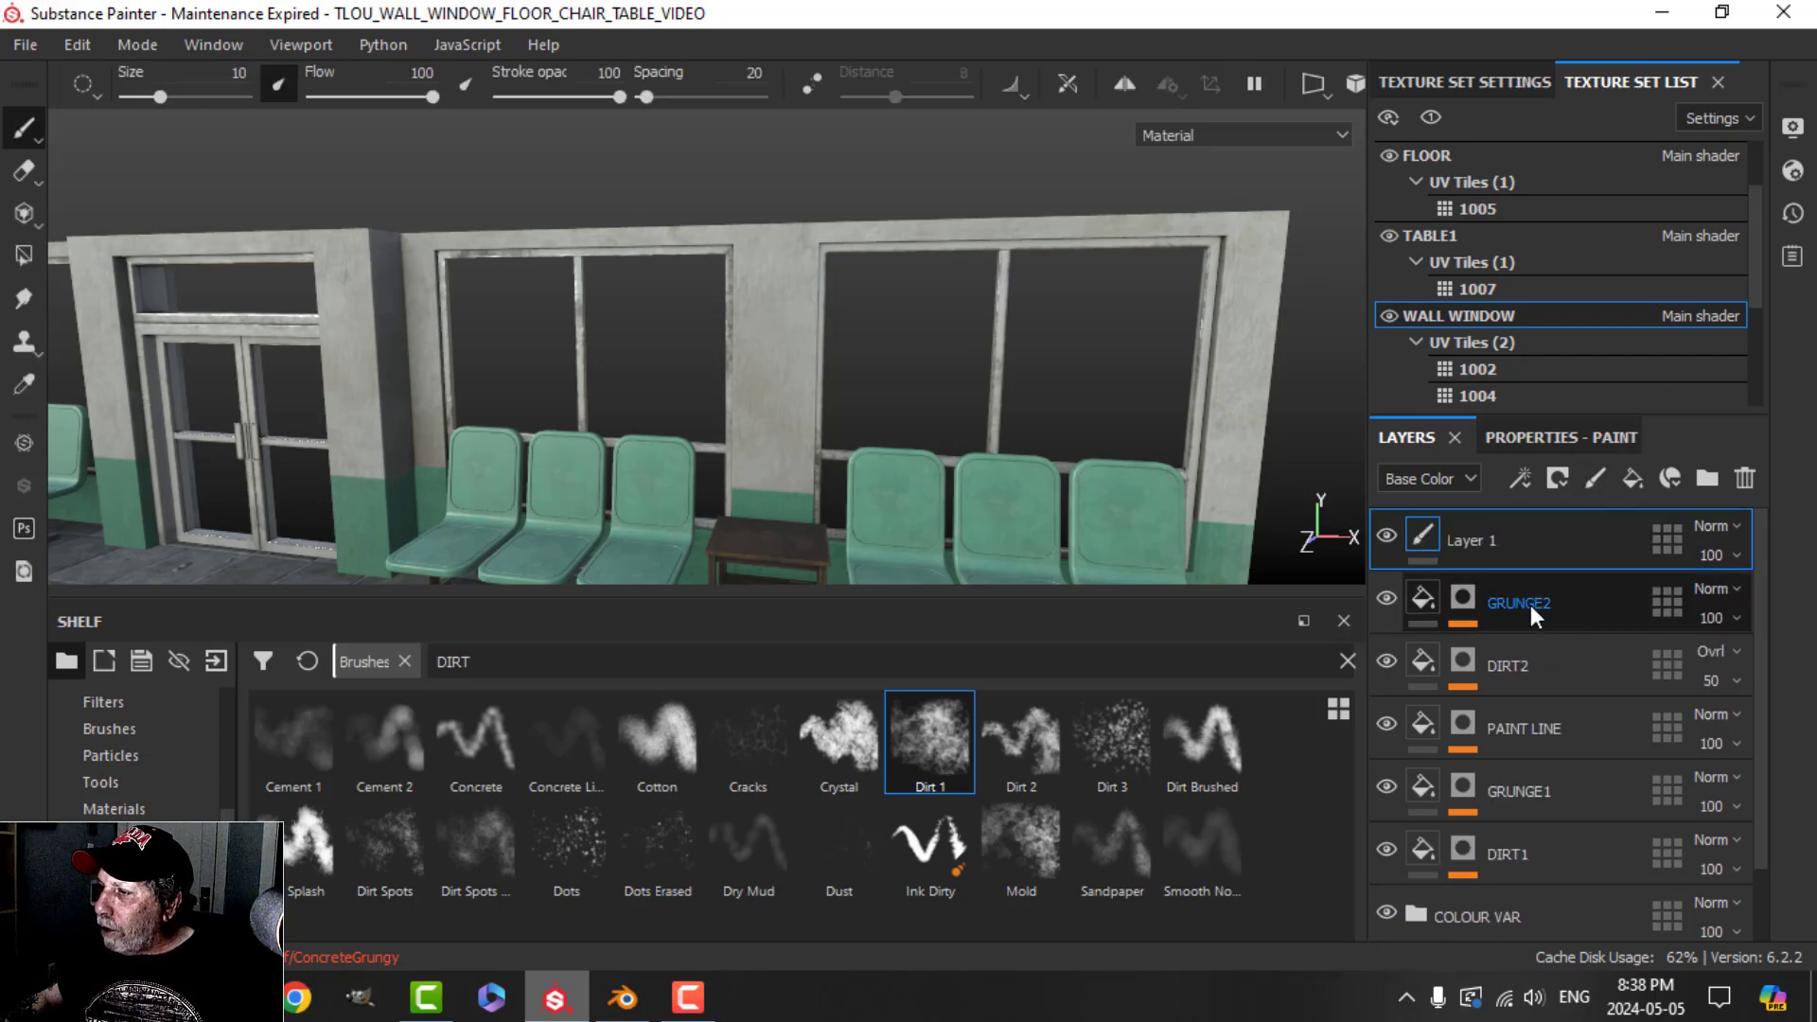
{"action": "double_click", "coordinate": [1469, 541]}
{"action": "type", "text": "STAINS"}
{"action": "key", "text": "Return"}
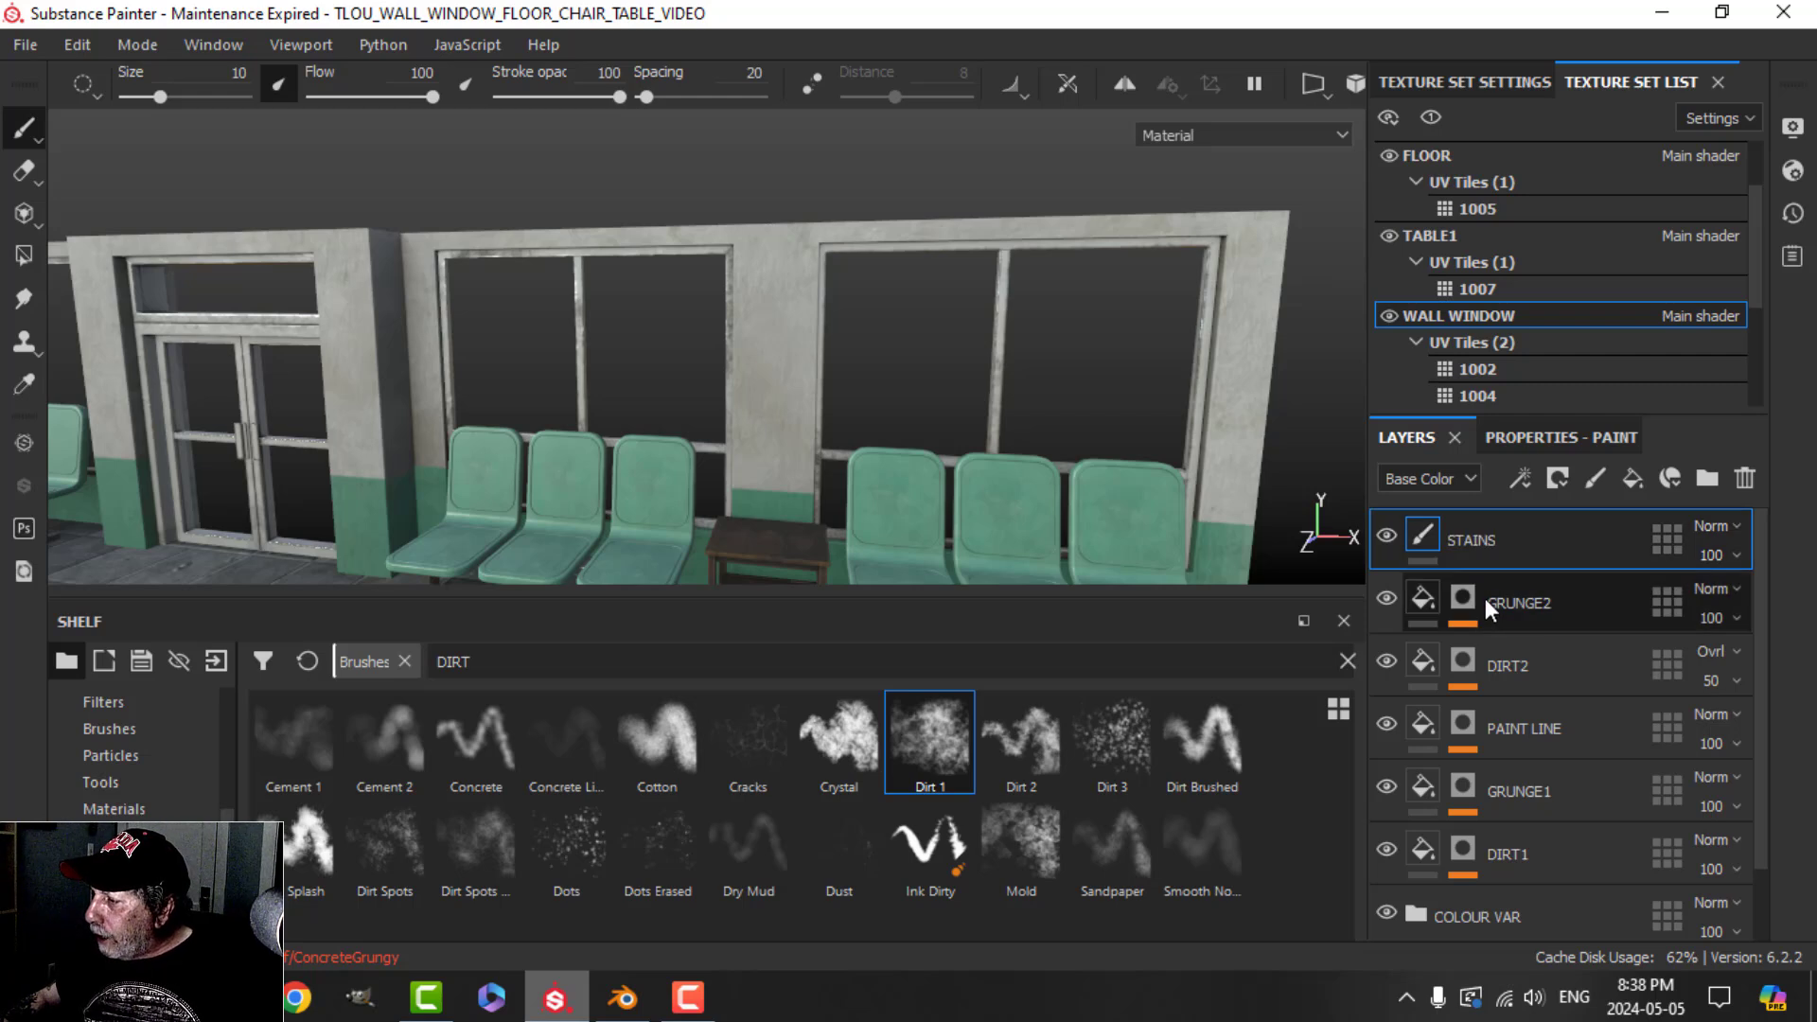
{"action": "left_click", "coordinate": [1520, 441]}
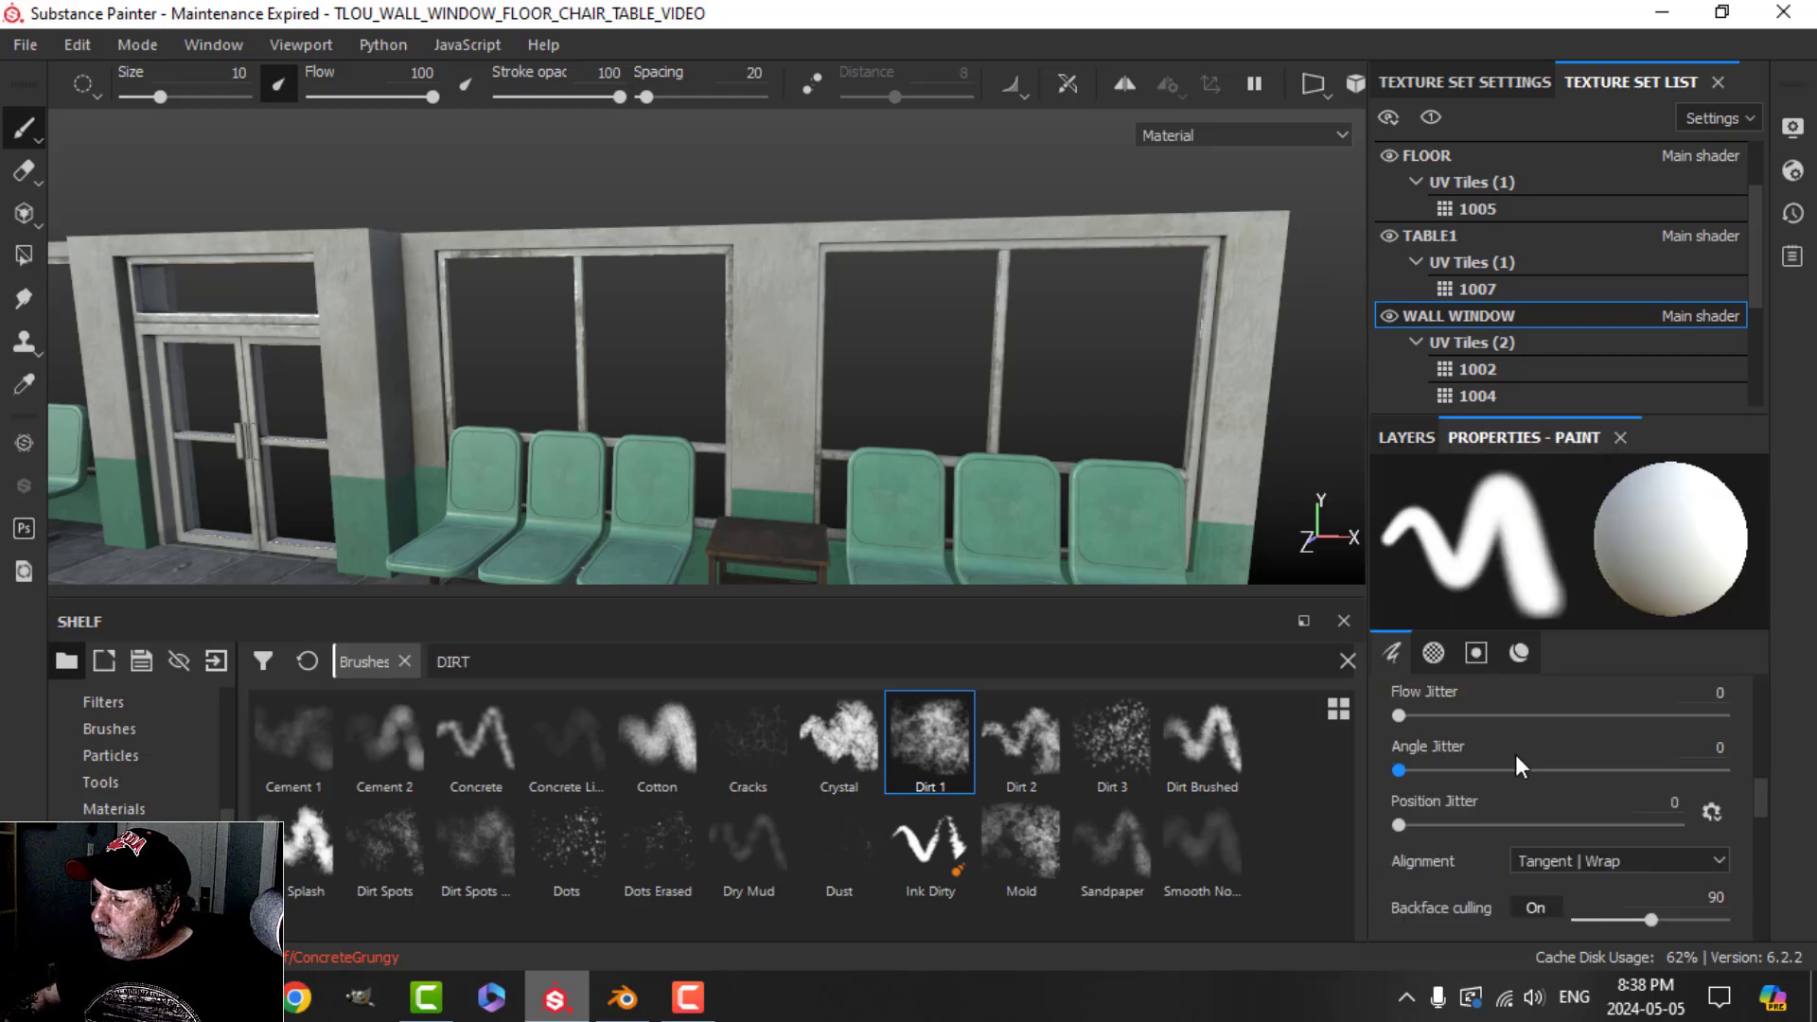
{"action": "scroll", "coordinate": [1515, 754], "scroll_direction": "up", "scroll_amount": 6}
{"action": "left_click", "coordinate": [1406, 437]}
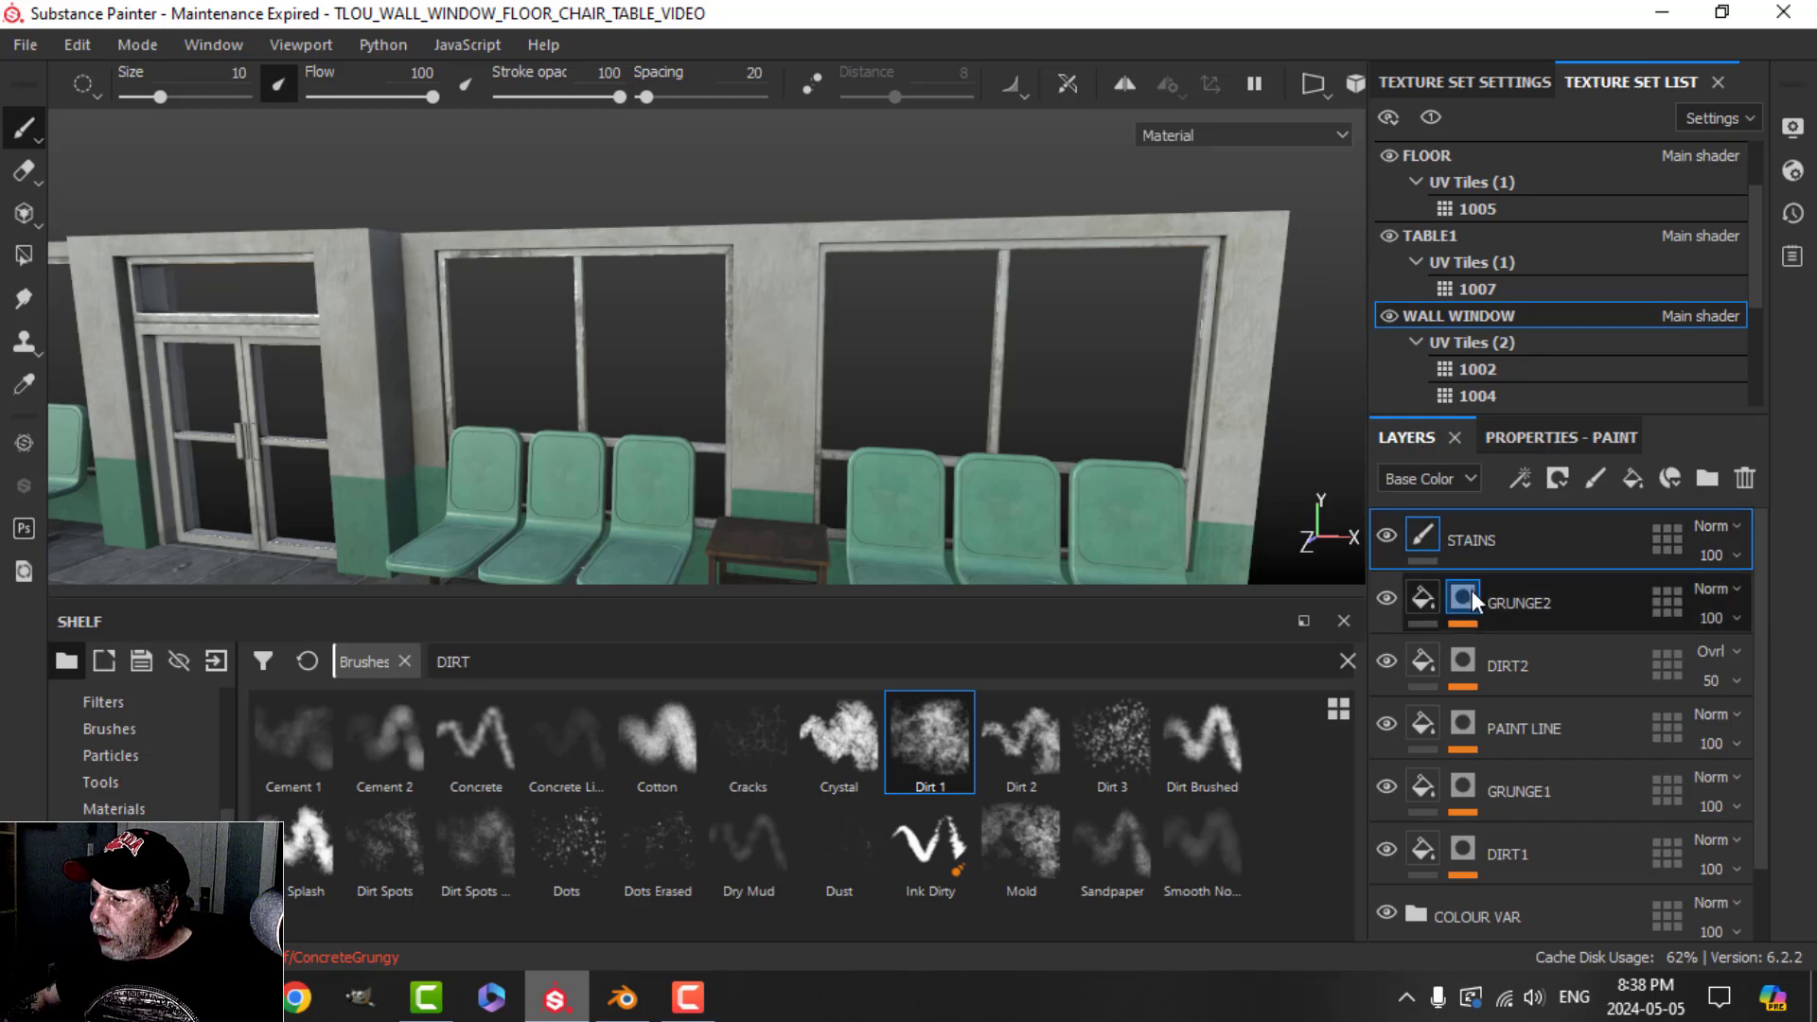
Step: Delete the STAINS paint layer and add a fill layer named STAINS above GRUNGE2 in its place
{"action": "left_click", "coordinate": [1745, 478]}
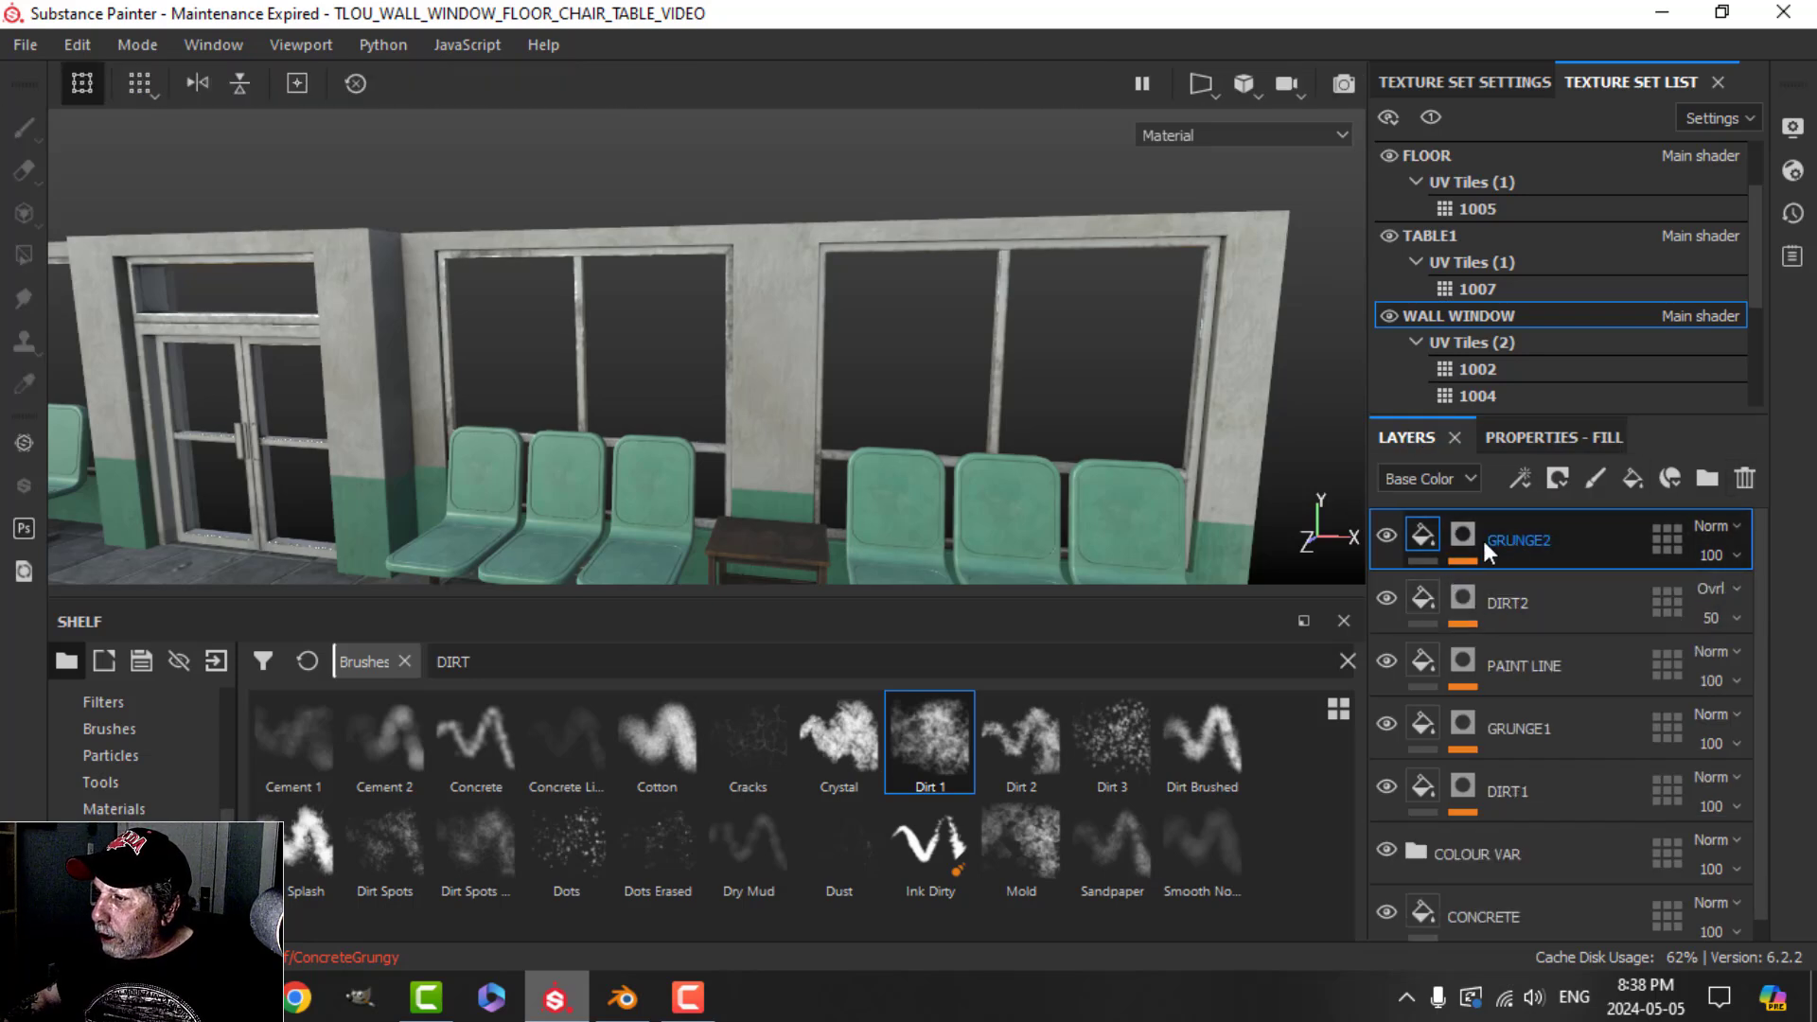
{"action": "left_click", "coordinate": [1643, 476]}
{"action": "double_click", "coordinate": [1501, 542]}
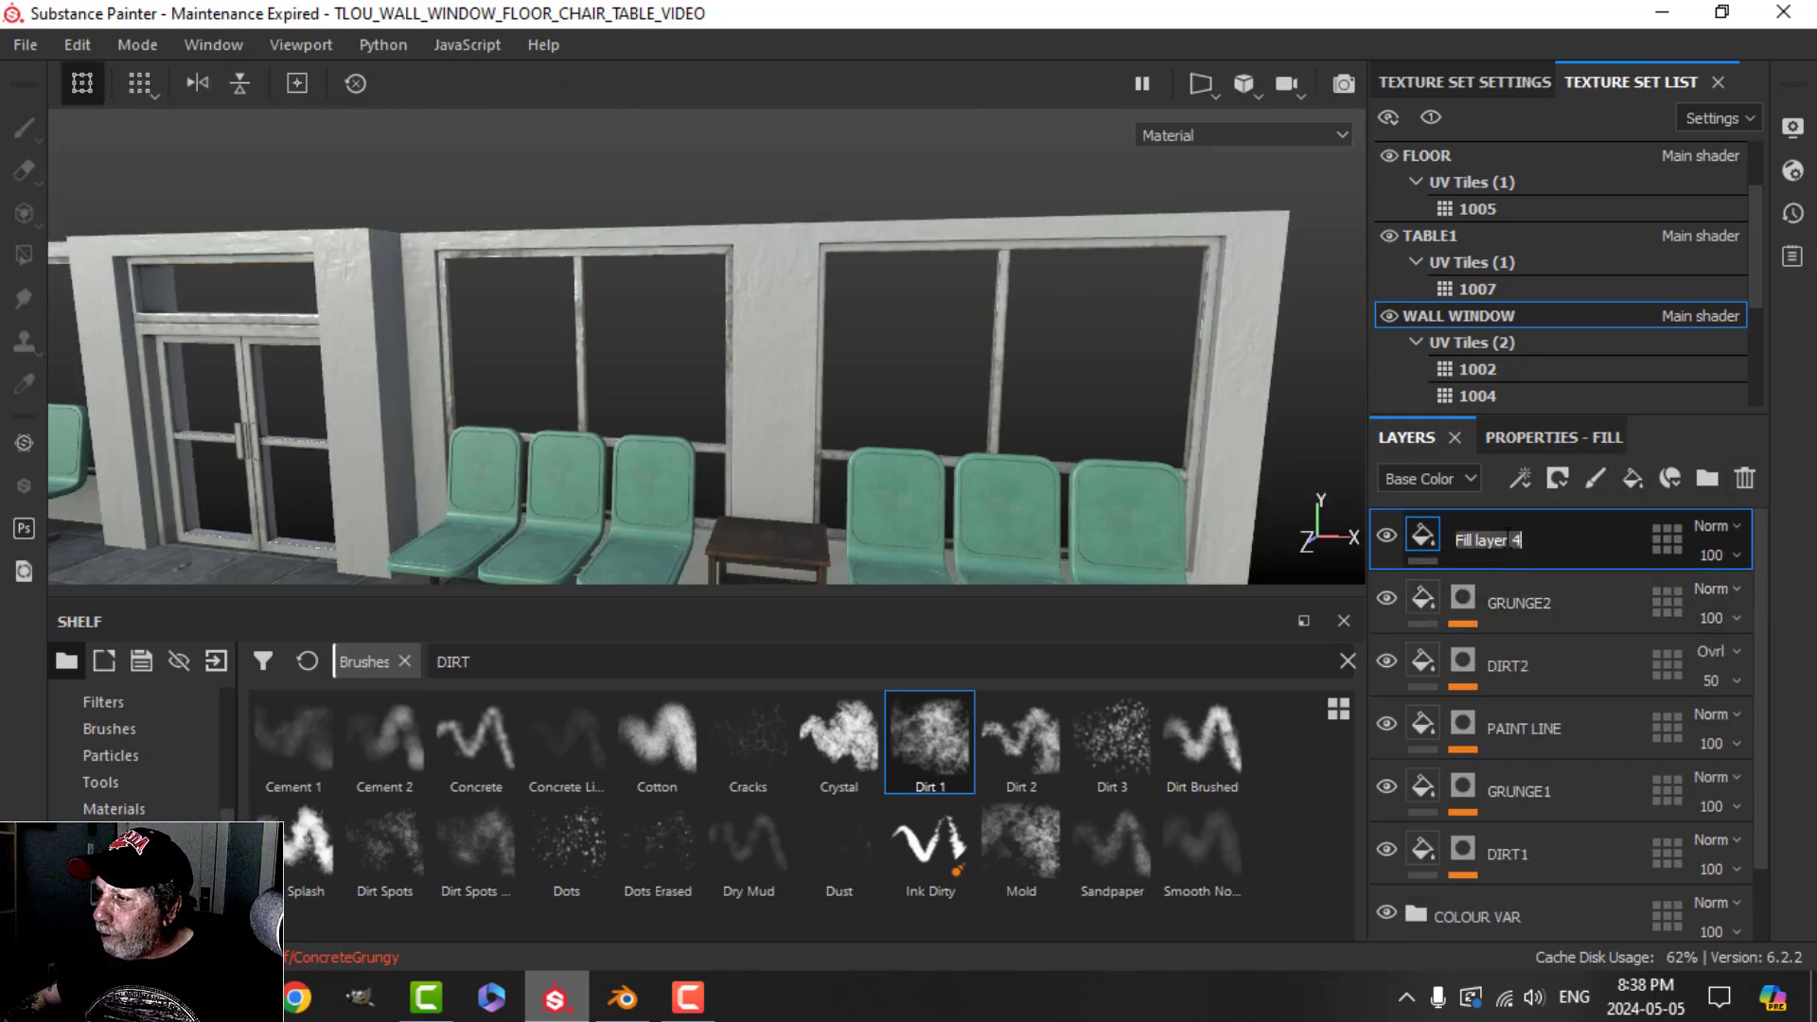
{"action": "type", "text": "STAINS"}
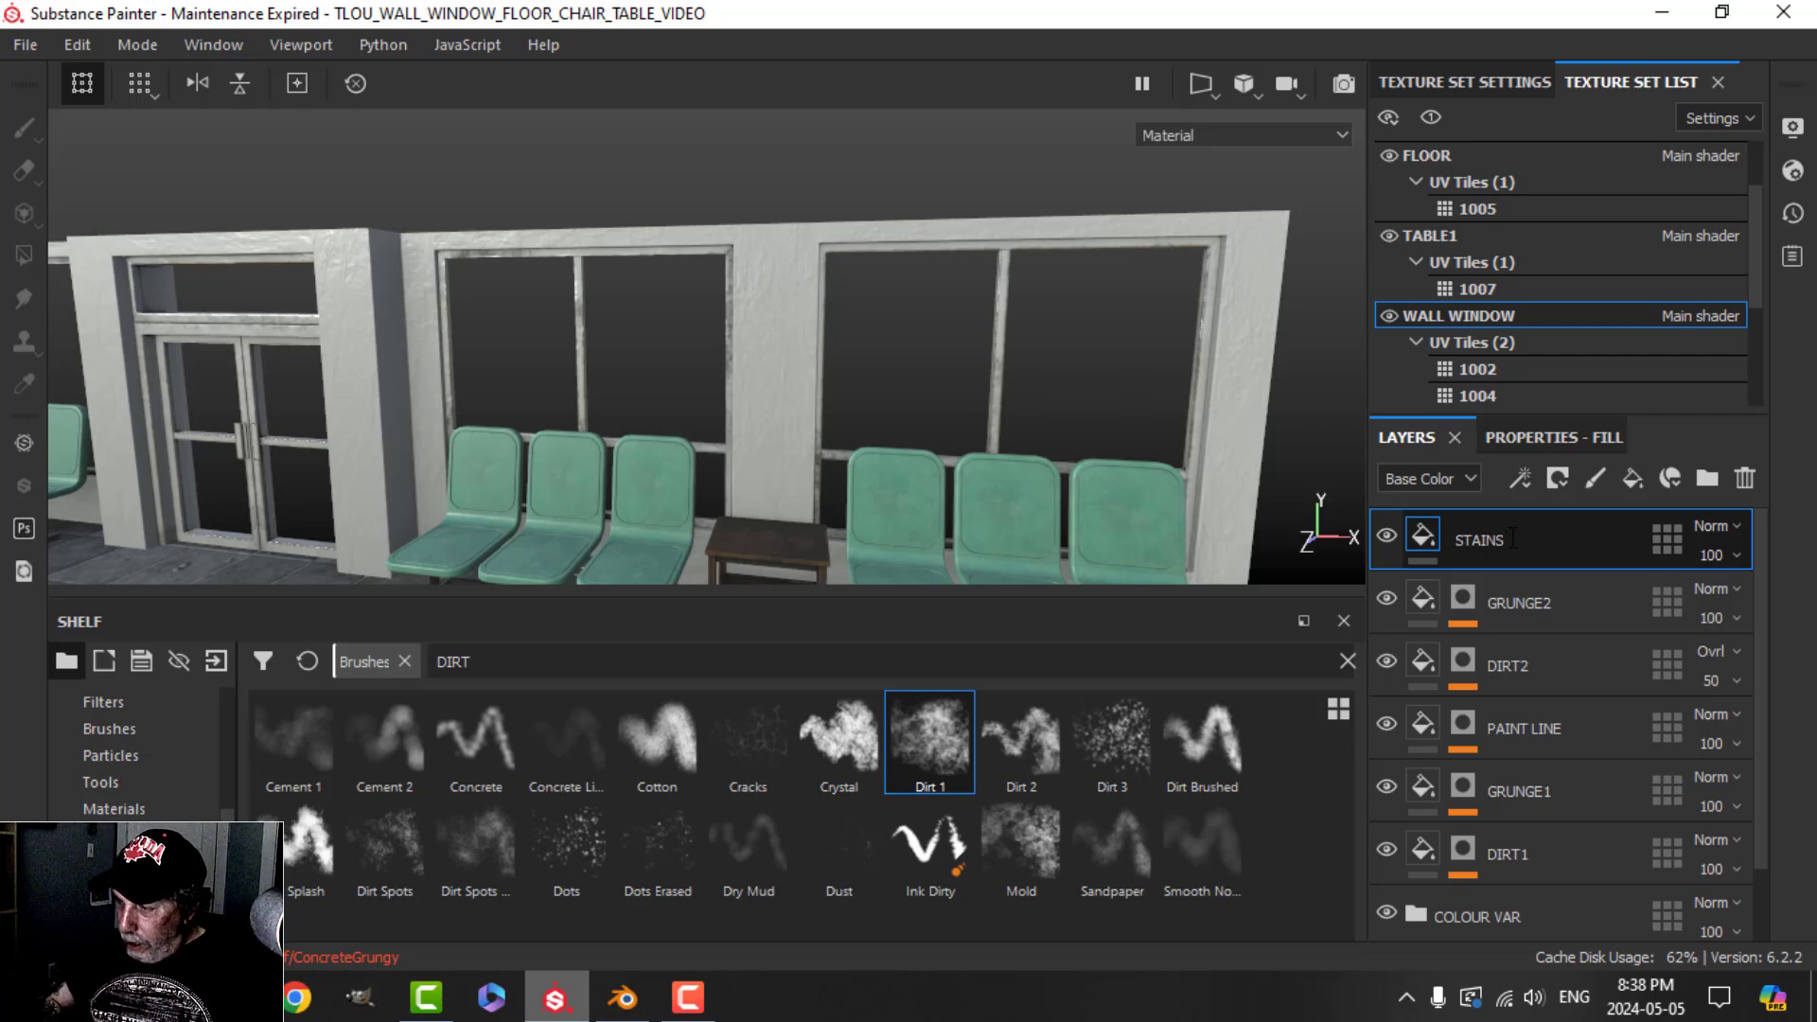
{"action": "key", "text": "Return"}
Step: Turn off the height, metal and normal channels of the STAINS fill, keeping only color and roughness
{"action": "left_click", "coordinate": [1537, 440]}
{"action": "scroll", "coordinate": [1589, 606], "scroll_direction": "down", "scroll_amount": 2}
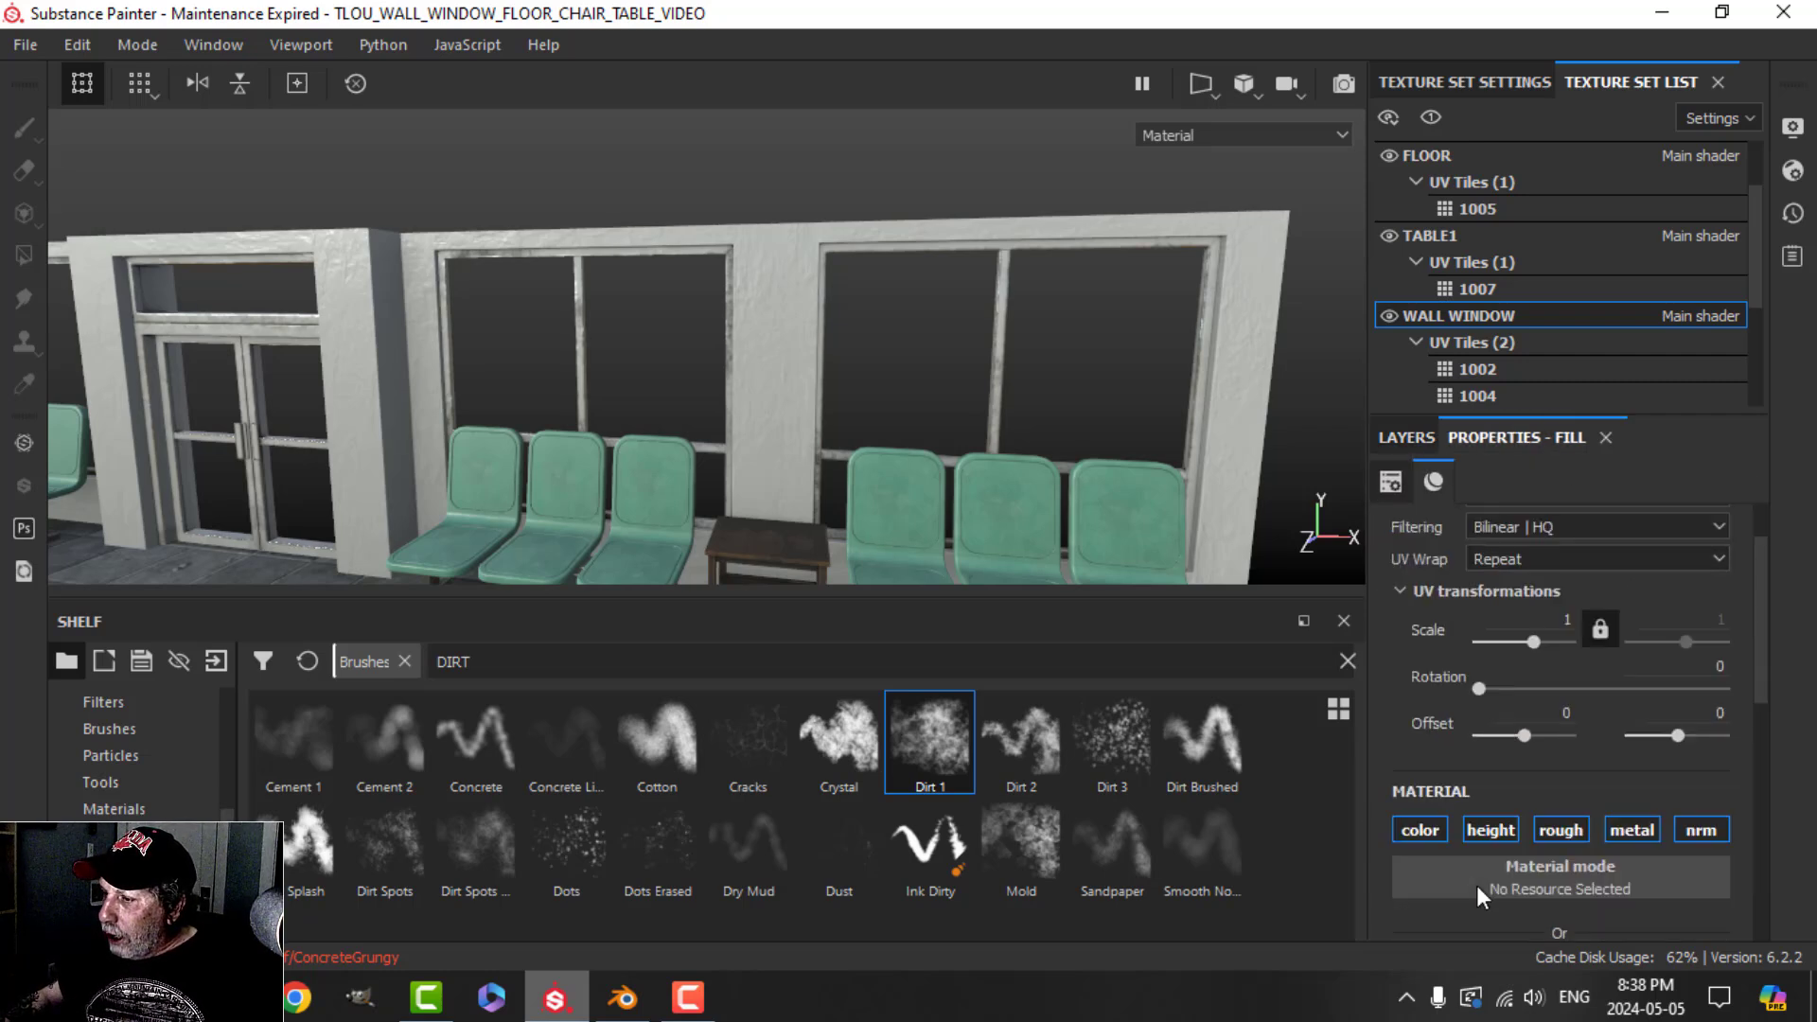
{"action": "left_click", "coordinate": [1560, 831]}
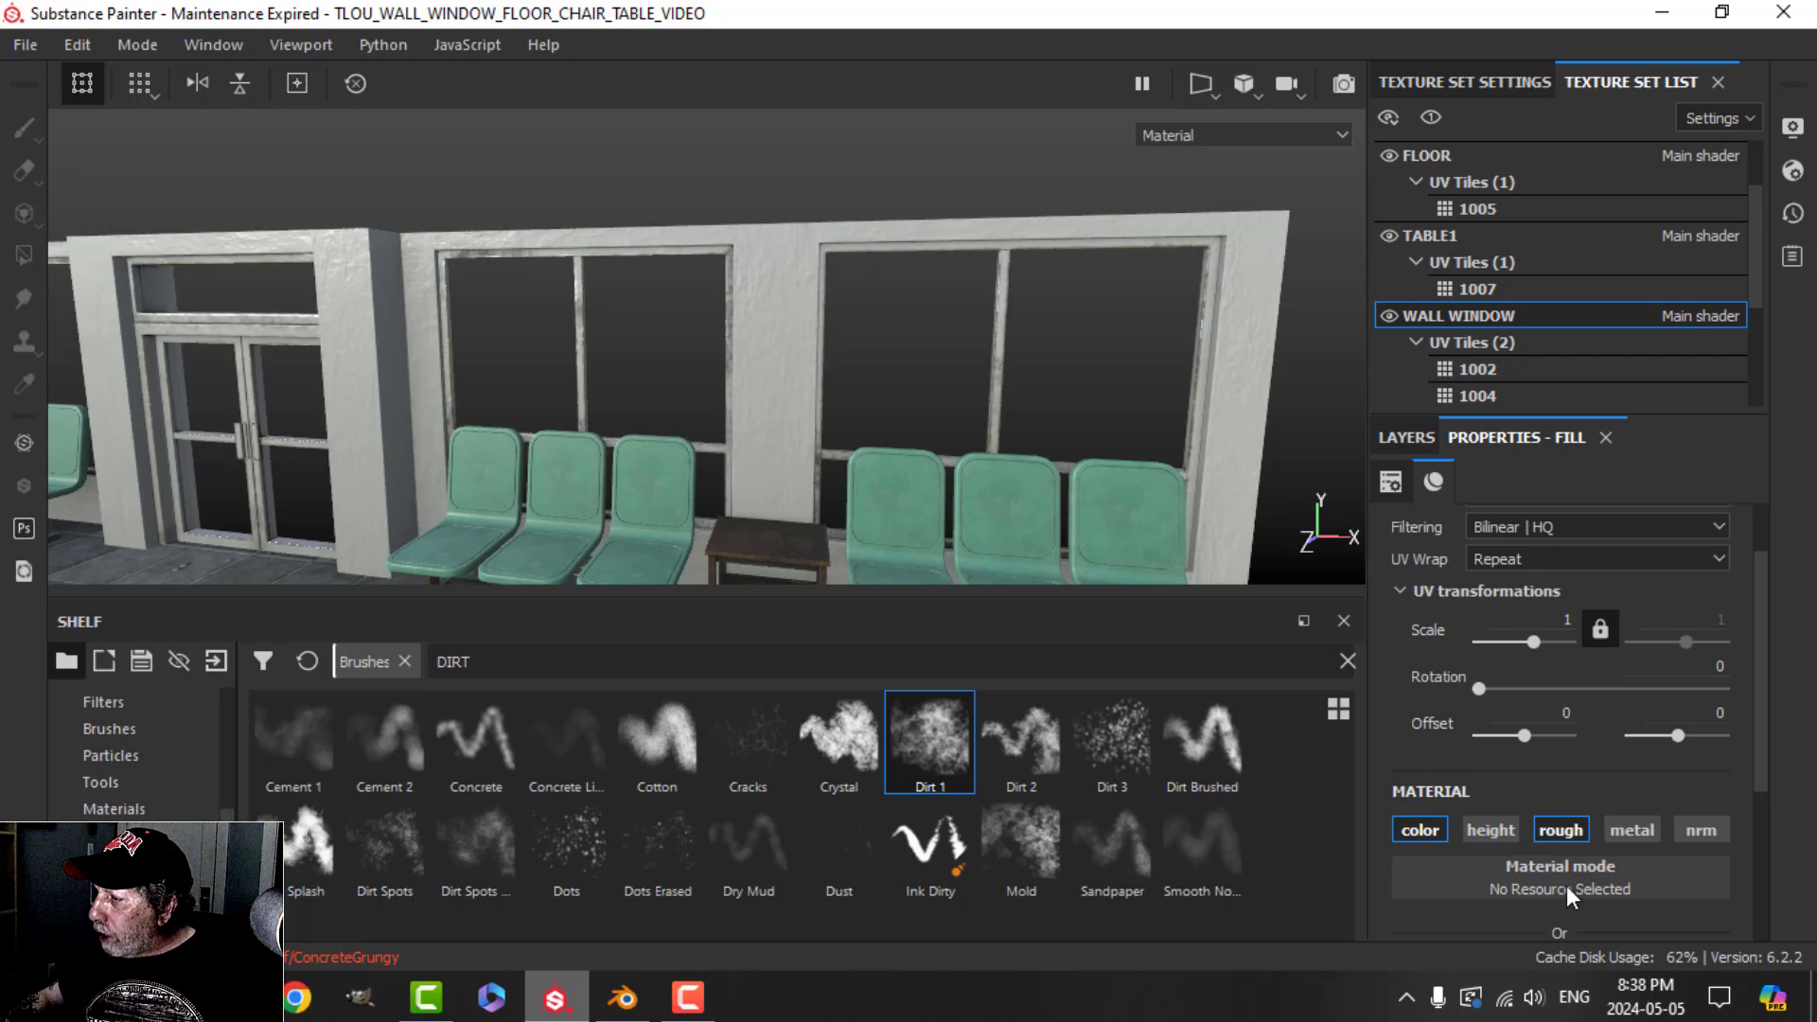
Step: Set the STAINS fill's base color to a dark mustard brown
{"action": "scroll", "coordinate": [1565, 884], "scroll_direction": "down", "scroll_amount": 3}
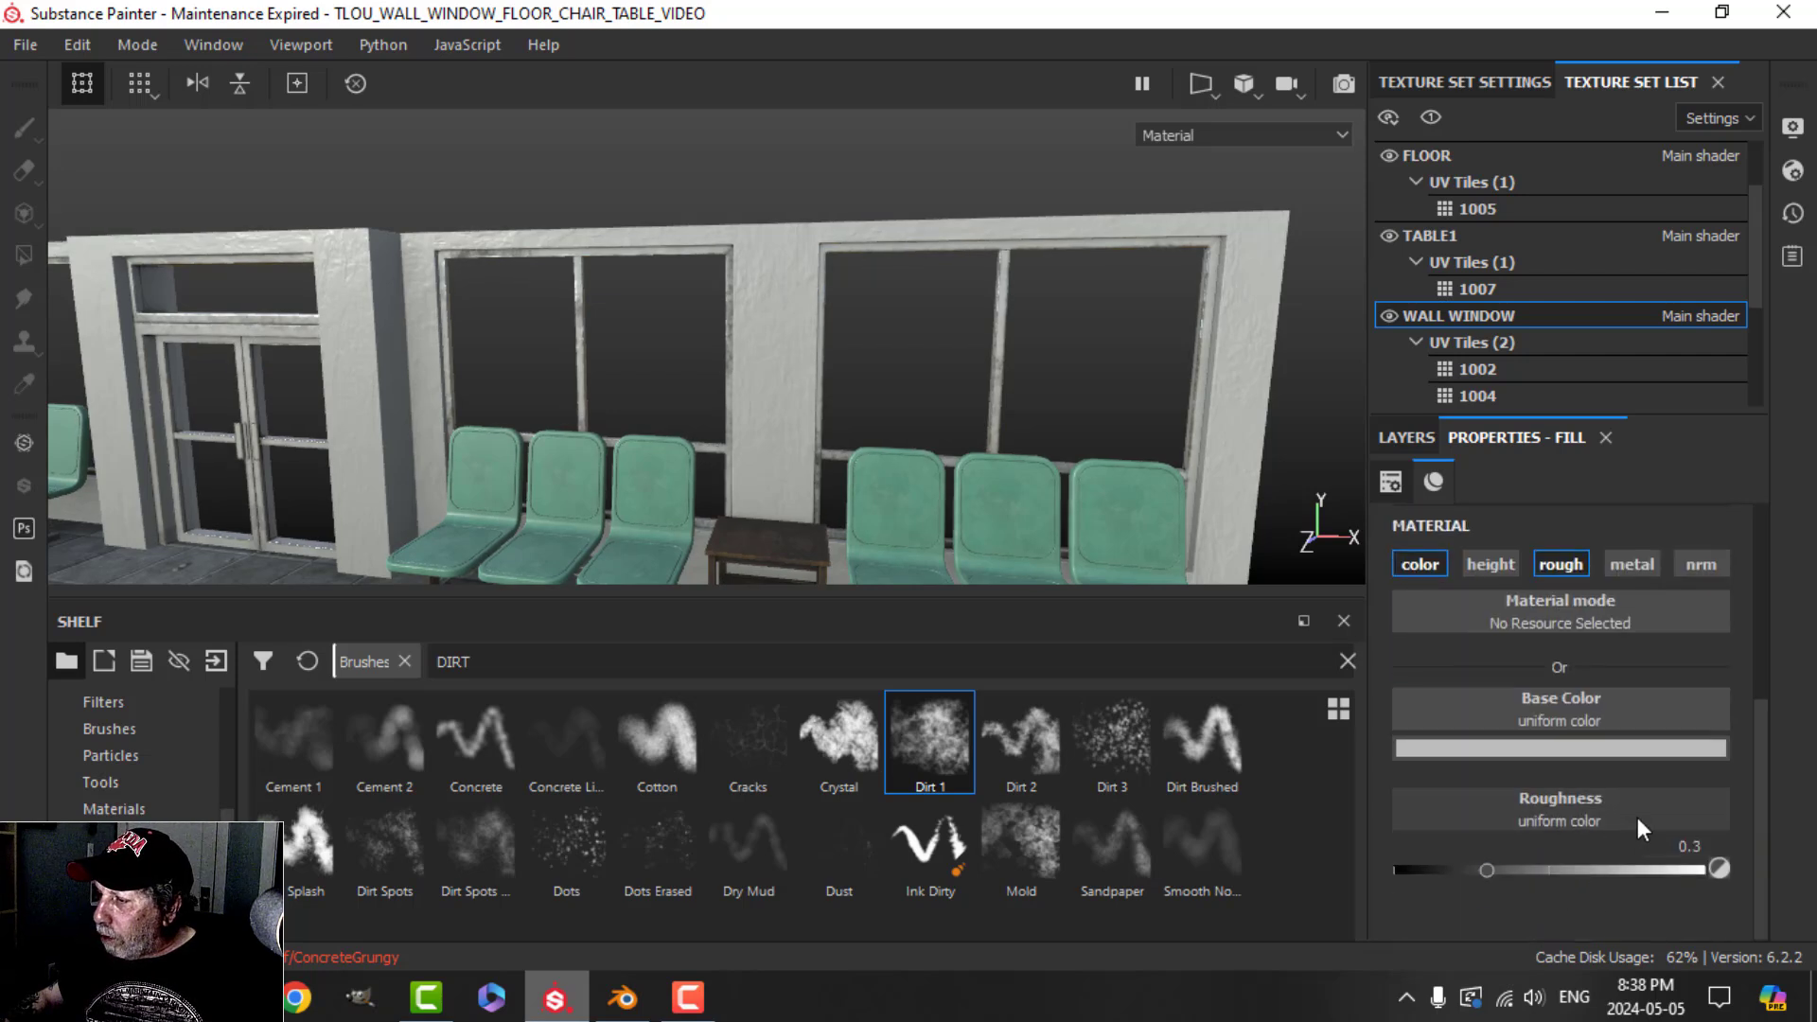
{"action": "left_click", "coordinate": [1554, 745]}
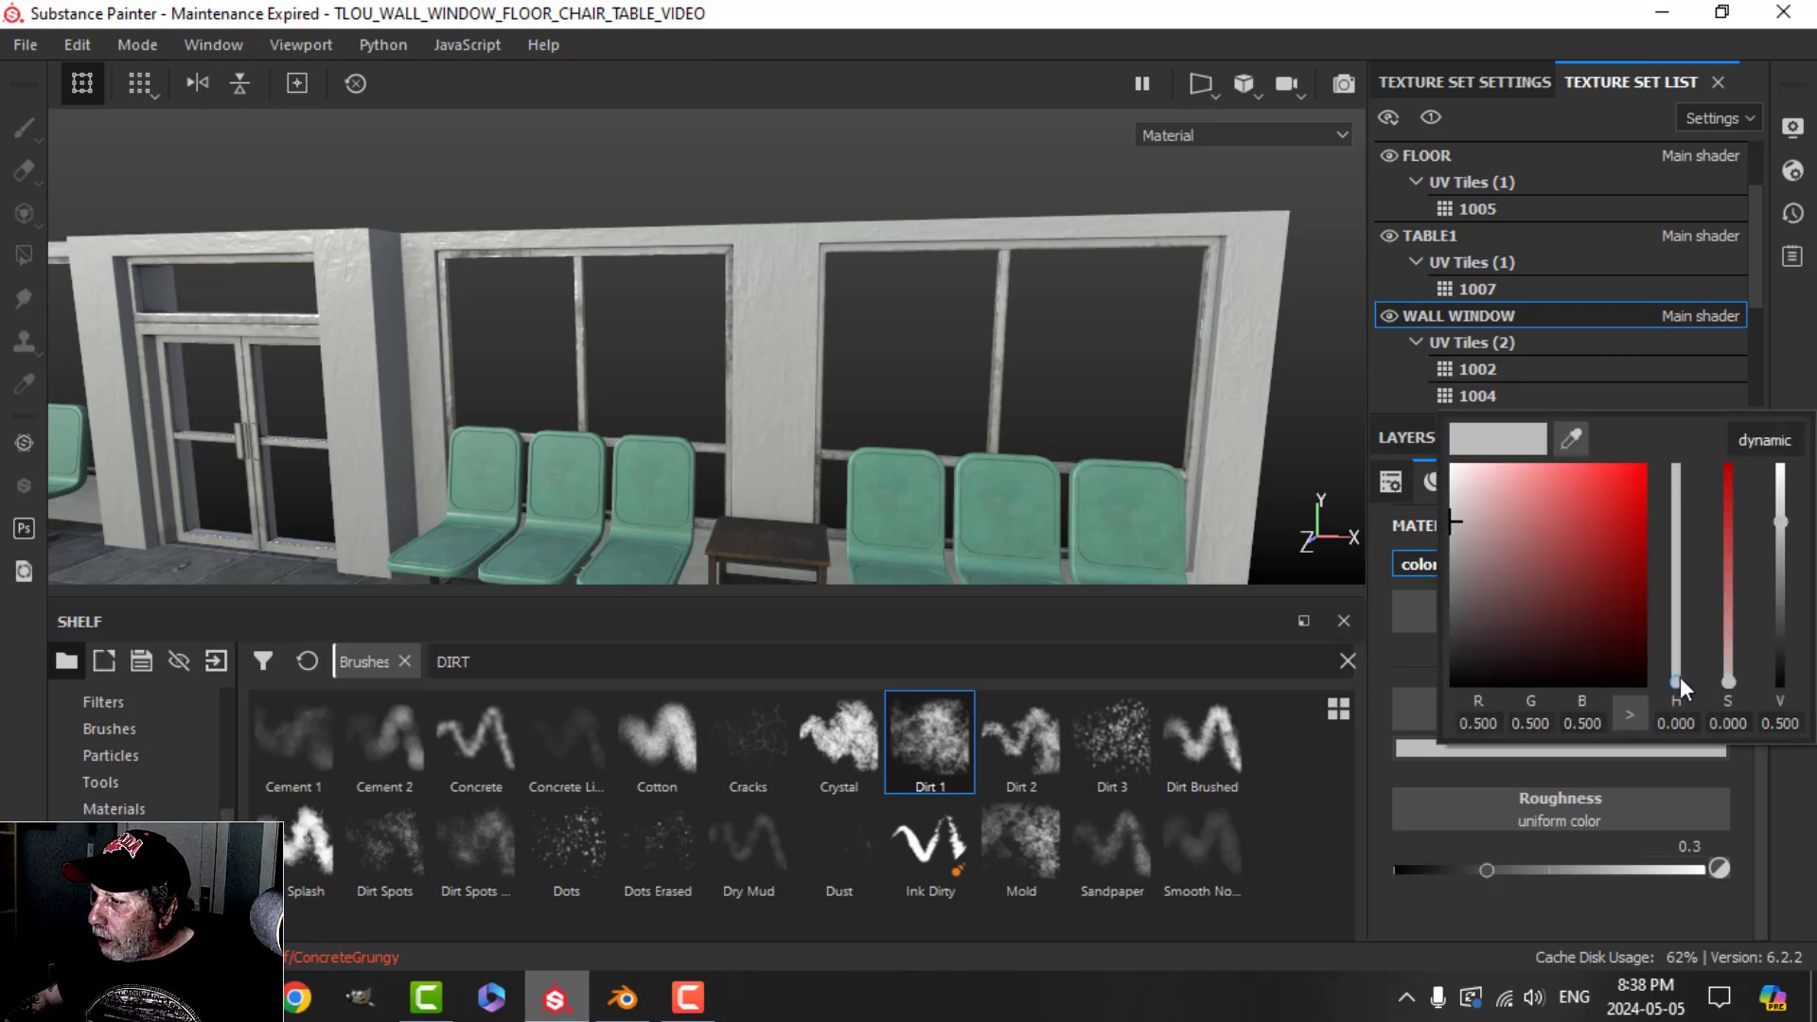
{"action": "left_click_drag", "start_coordinate": [1676, 682], "coordinate": [1679, 661]}
{"action": "left_click_drag", "start_coordinate": [1577, 598], "coordinate": [1608, 583]}
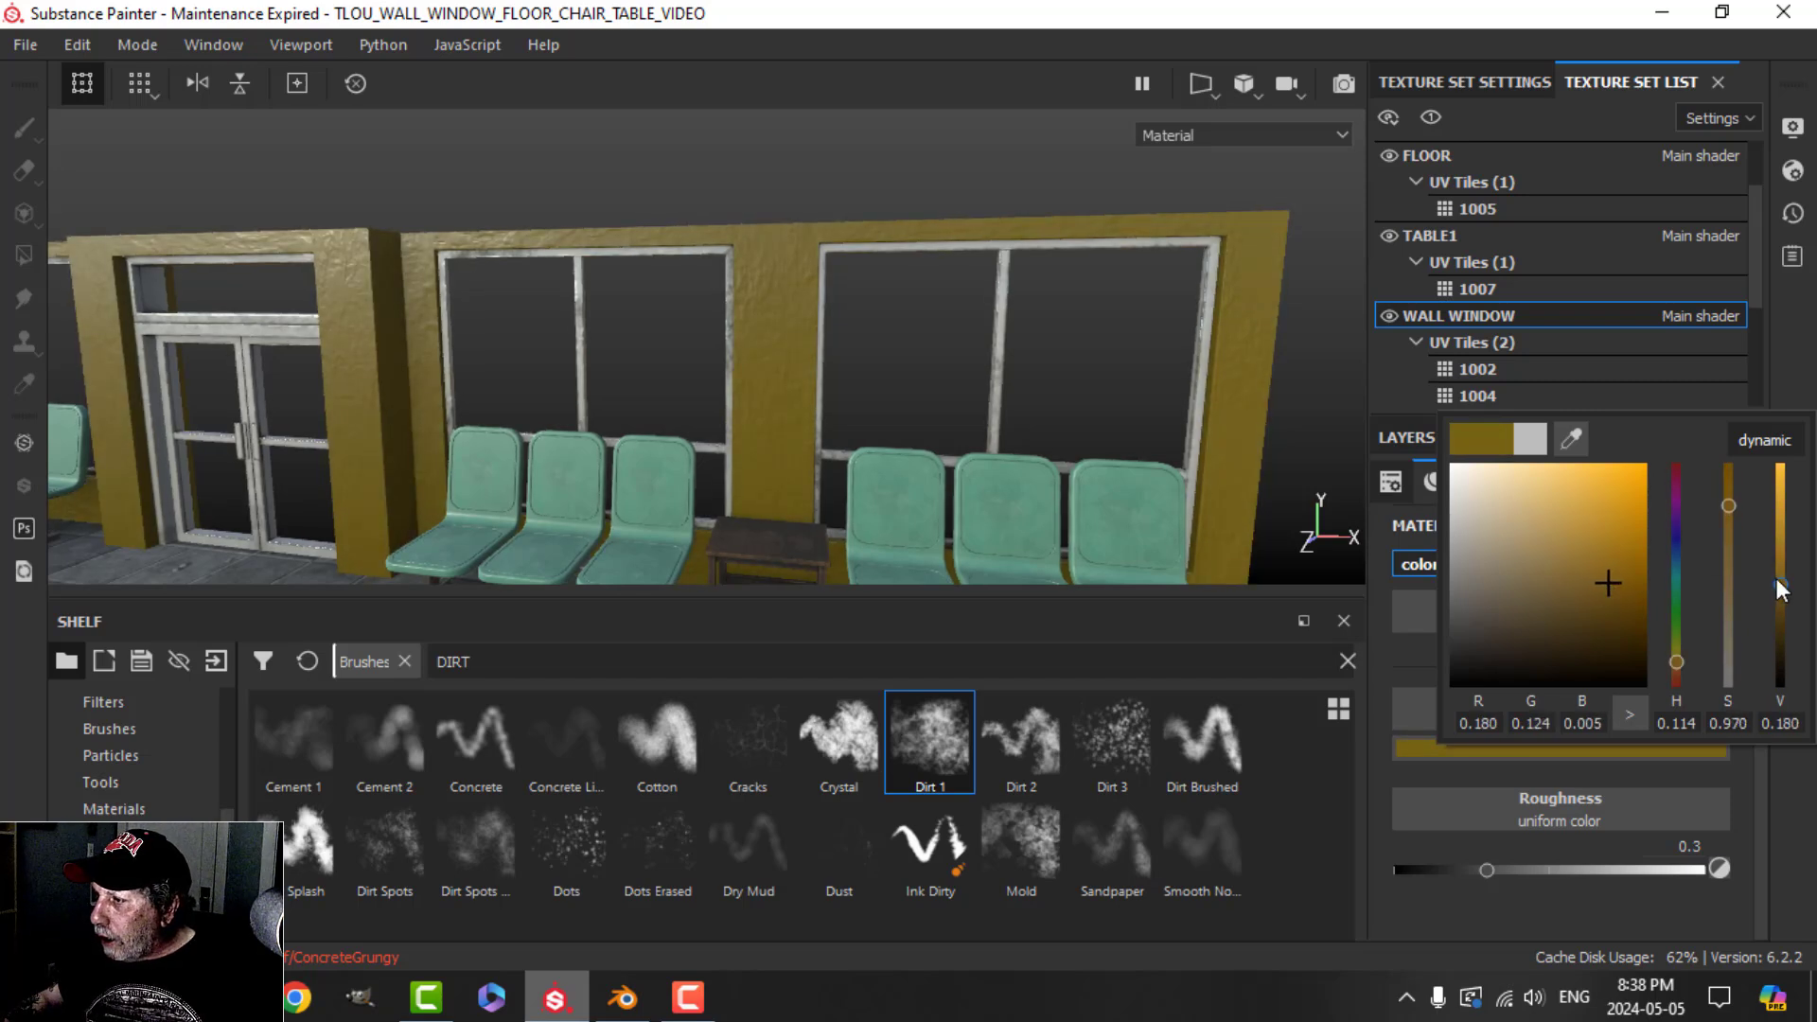
{"action": "left_click_drag", "start_coordinate": [1779, 590], "coordinate": [1779, 600]}
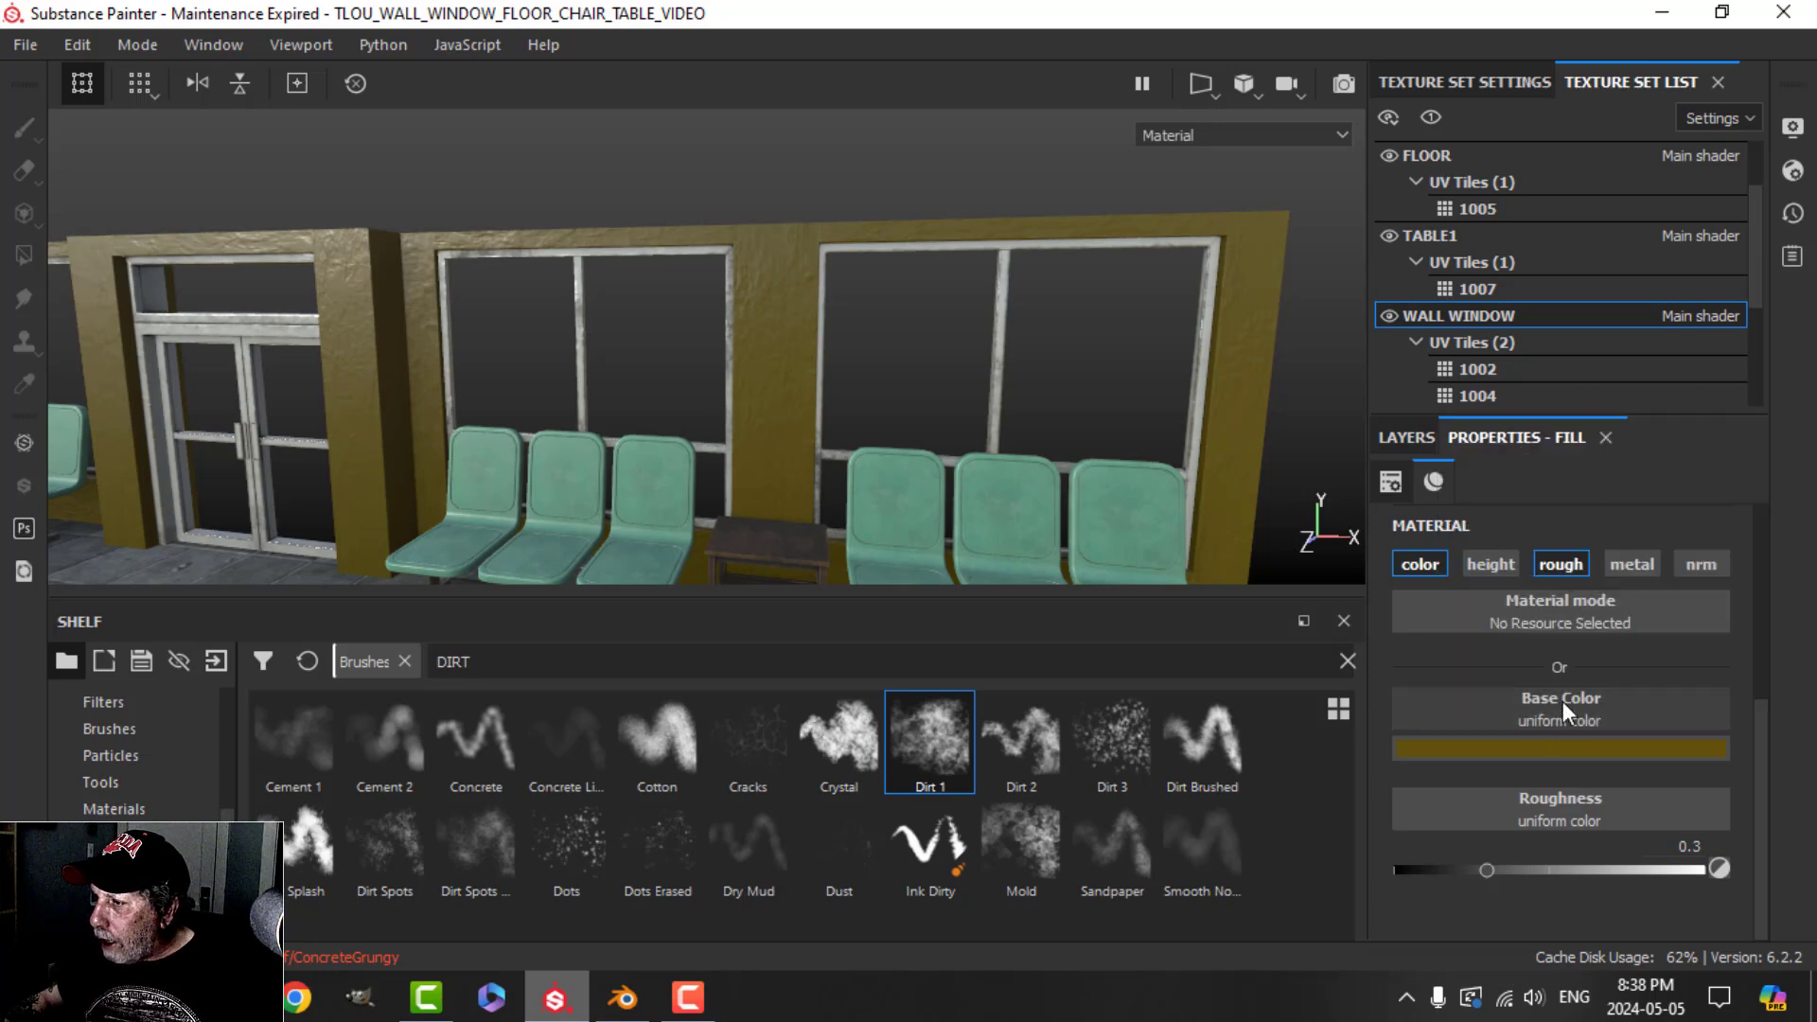
{"action": "left_click", "coordinate": [1565, 746]}
{"action": "left_click_drag", "start_coordinate": [1733, 516], "coordinate": [1732, 527]}
{"action": "left_click", "coordinate": [1590, 594]}
{"action": "left_click_drag", "start_coordinate": [1591, 593], "coordinate": [1596, 599]}
Step: Add a black mask to the STAINS layer and a fill effect in that mask
{"action": "left_click", "coordinate": [1407, 434]}
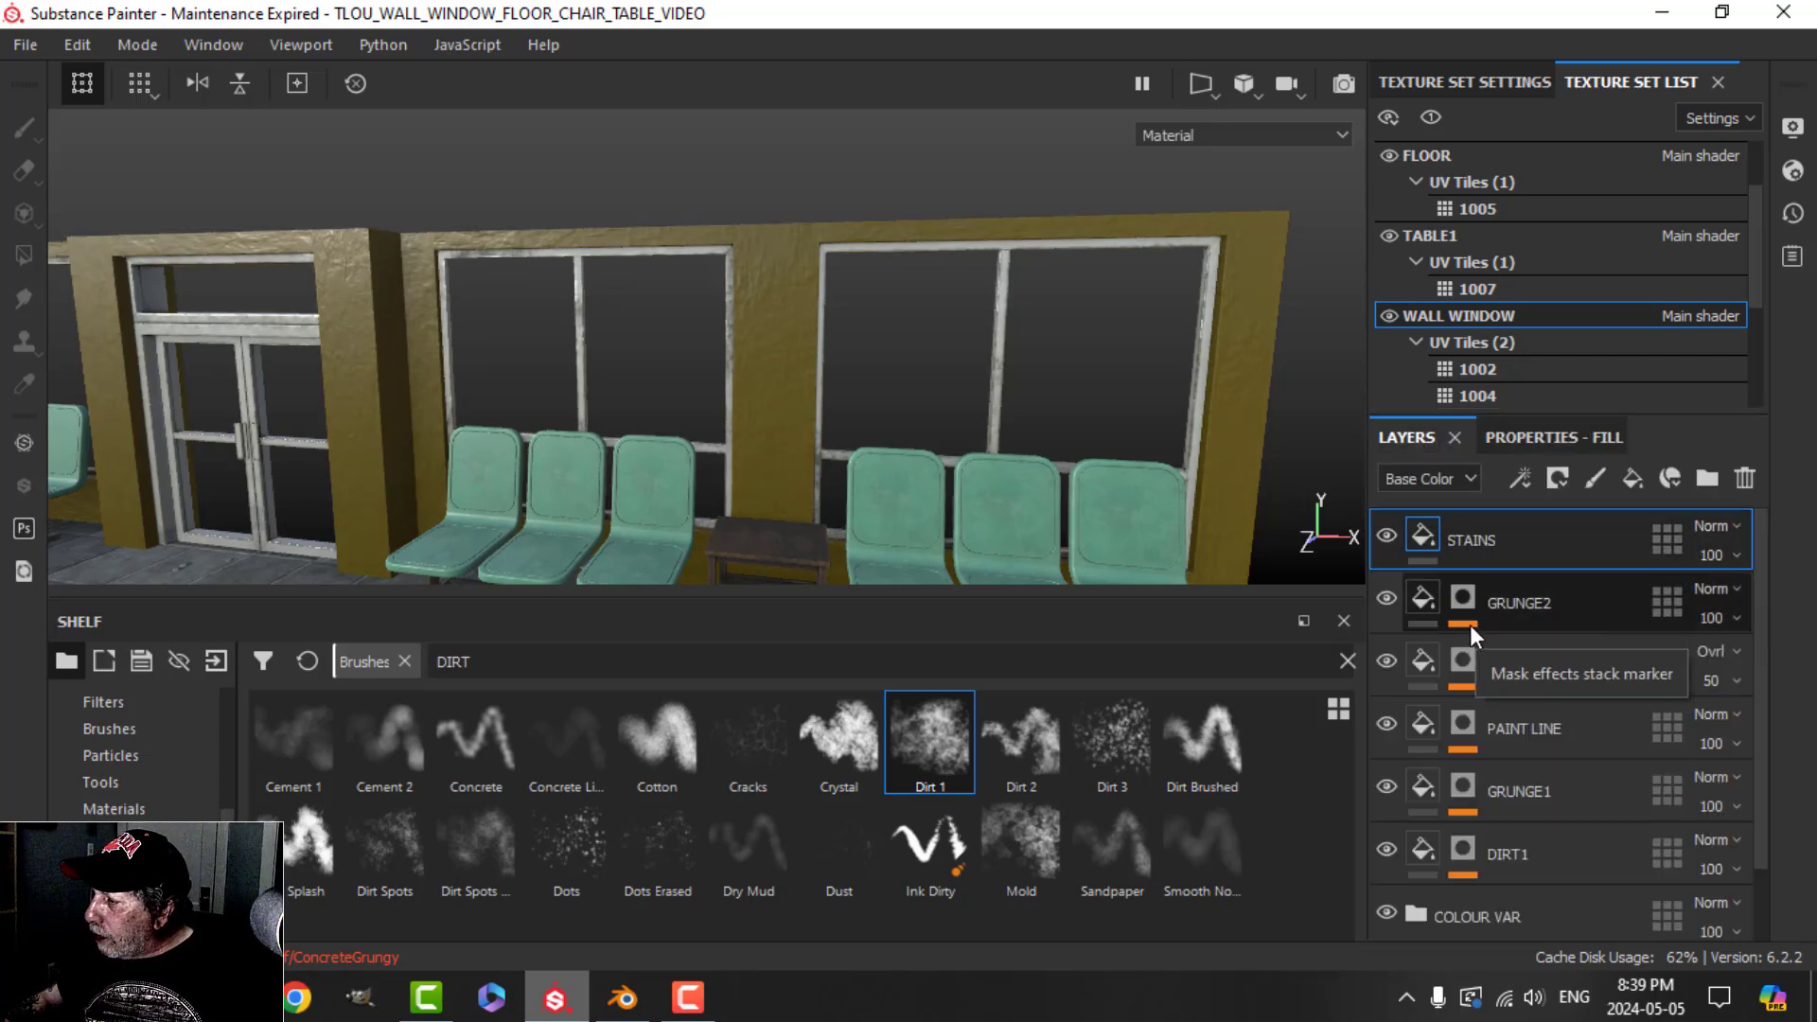
{"action": "left_click", "coordinate": [1557, 479]}
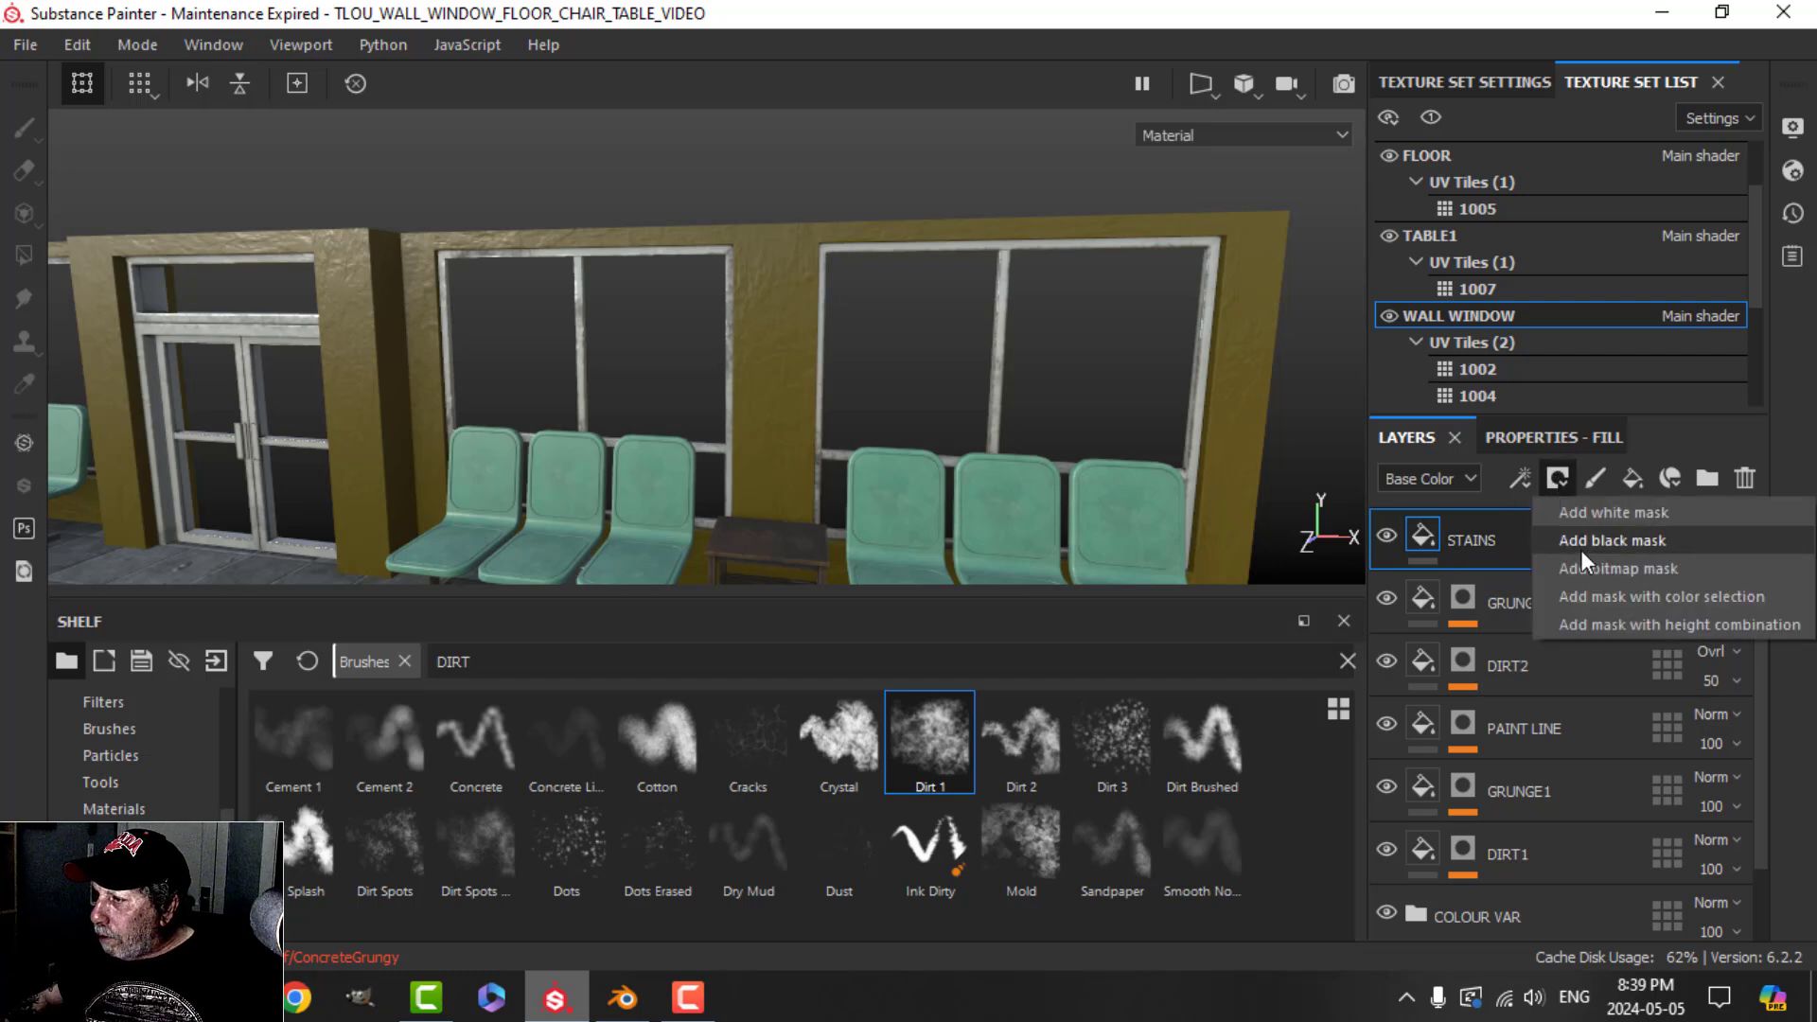
{"action": "left_click", "coordinate": [1581, 547]}
{"action": "left_click", "coordinate": [1518, 477]}
{"action": "left_click", "coordinate": [1549, 579]}
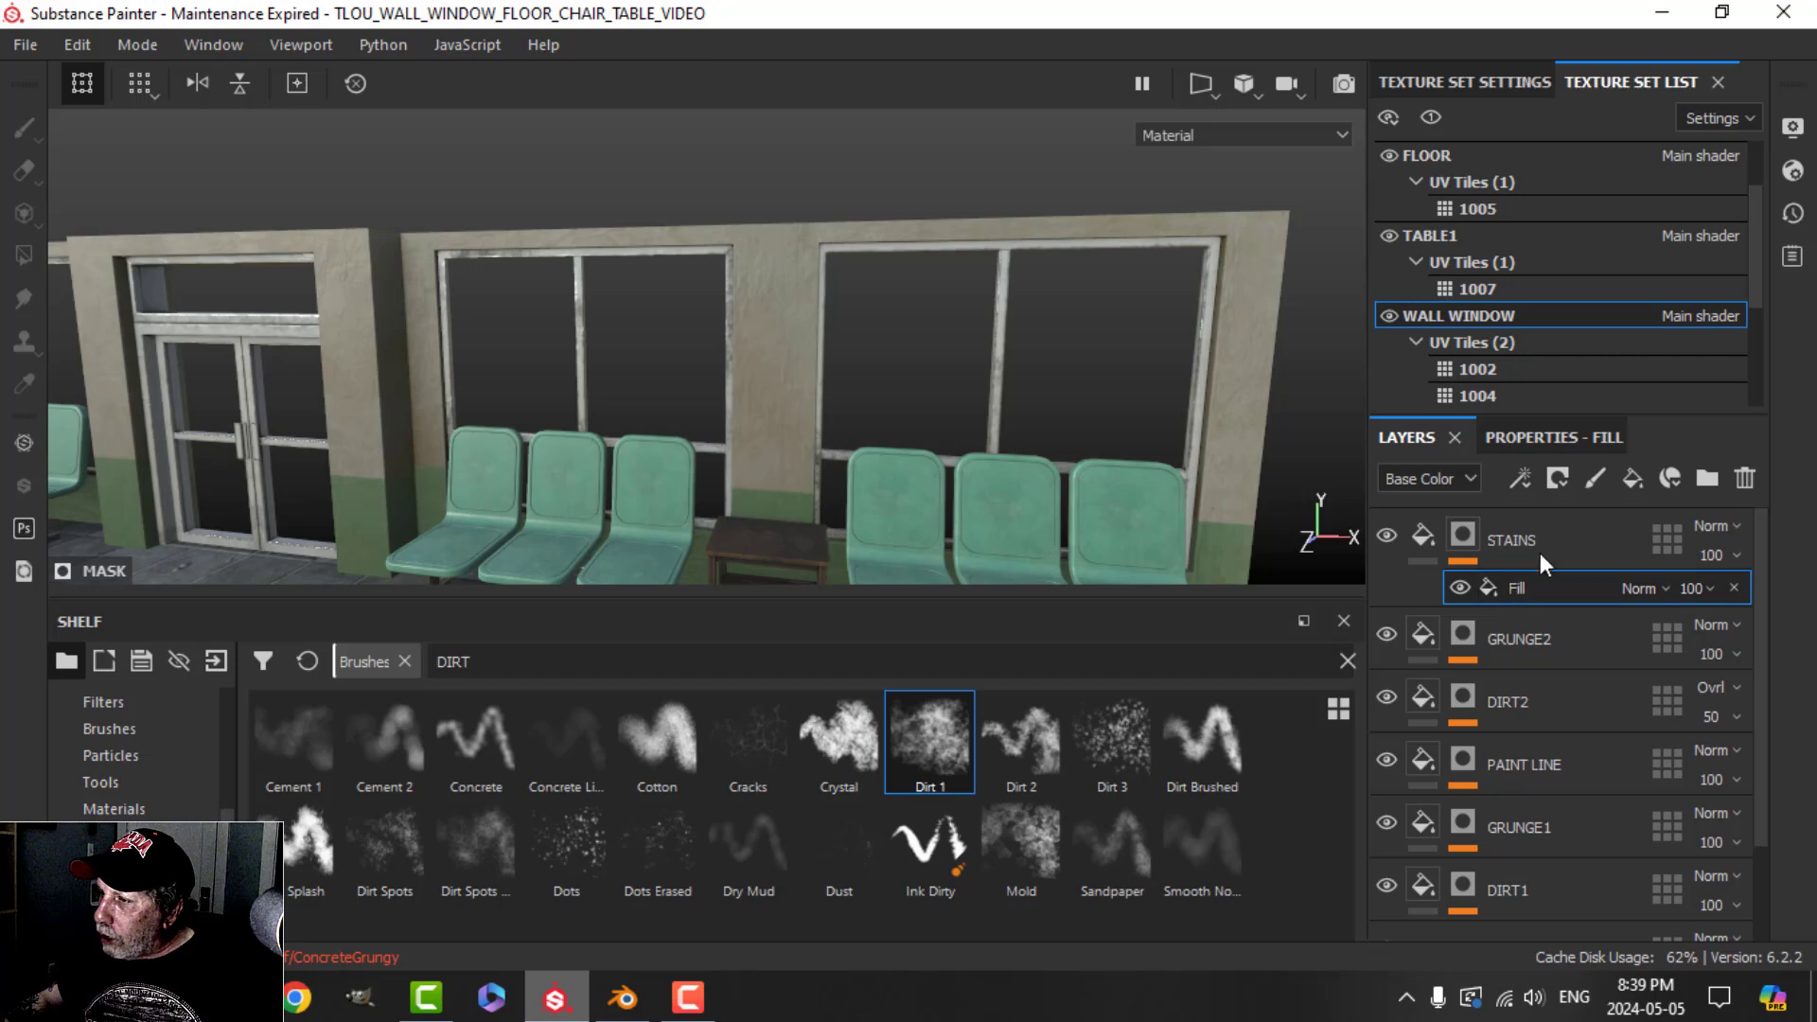
Step: Search the textures for GRUNGE STAIN SPO and use Grunge Stains Spots as the mask fill's grayscale texture
{"action": "left_click", "coordinate": [1557, 436]}
{"action": "left_click", "coordinate": [1573, 596]}
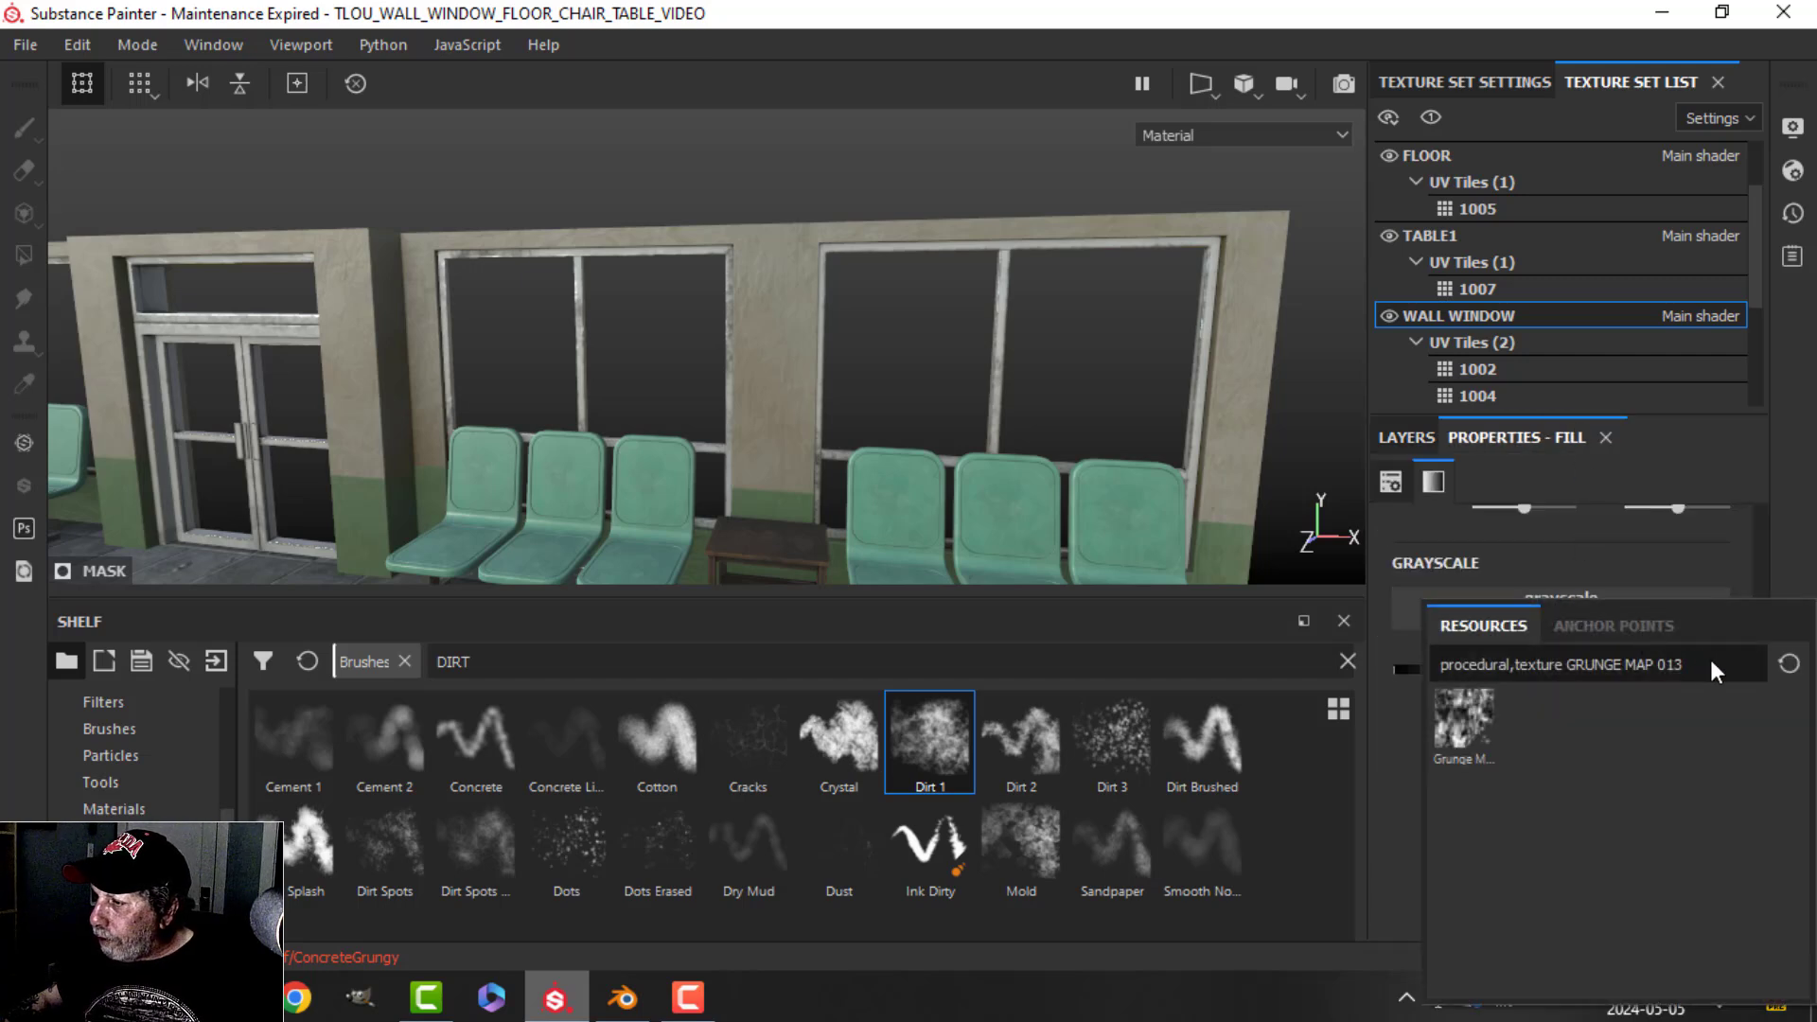
{"action": "left_click_drag", "start_coordinate": [1635, 661], "coordinate": [1628, 661]}
{"action": "type", "text": "STAI"}
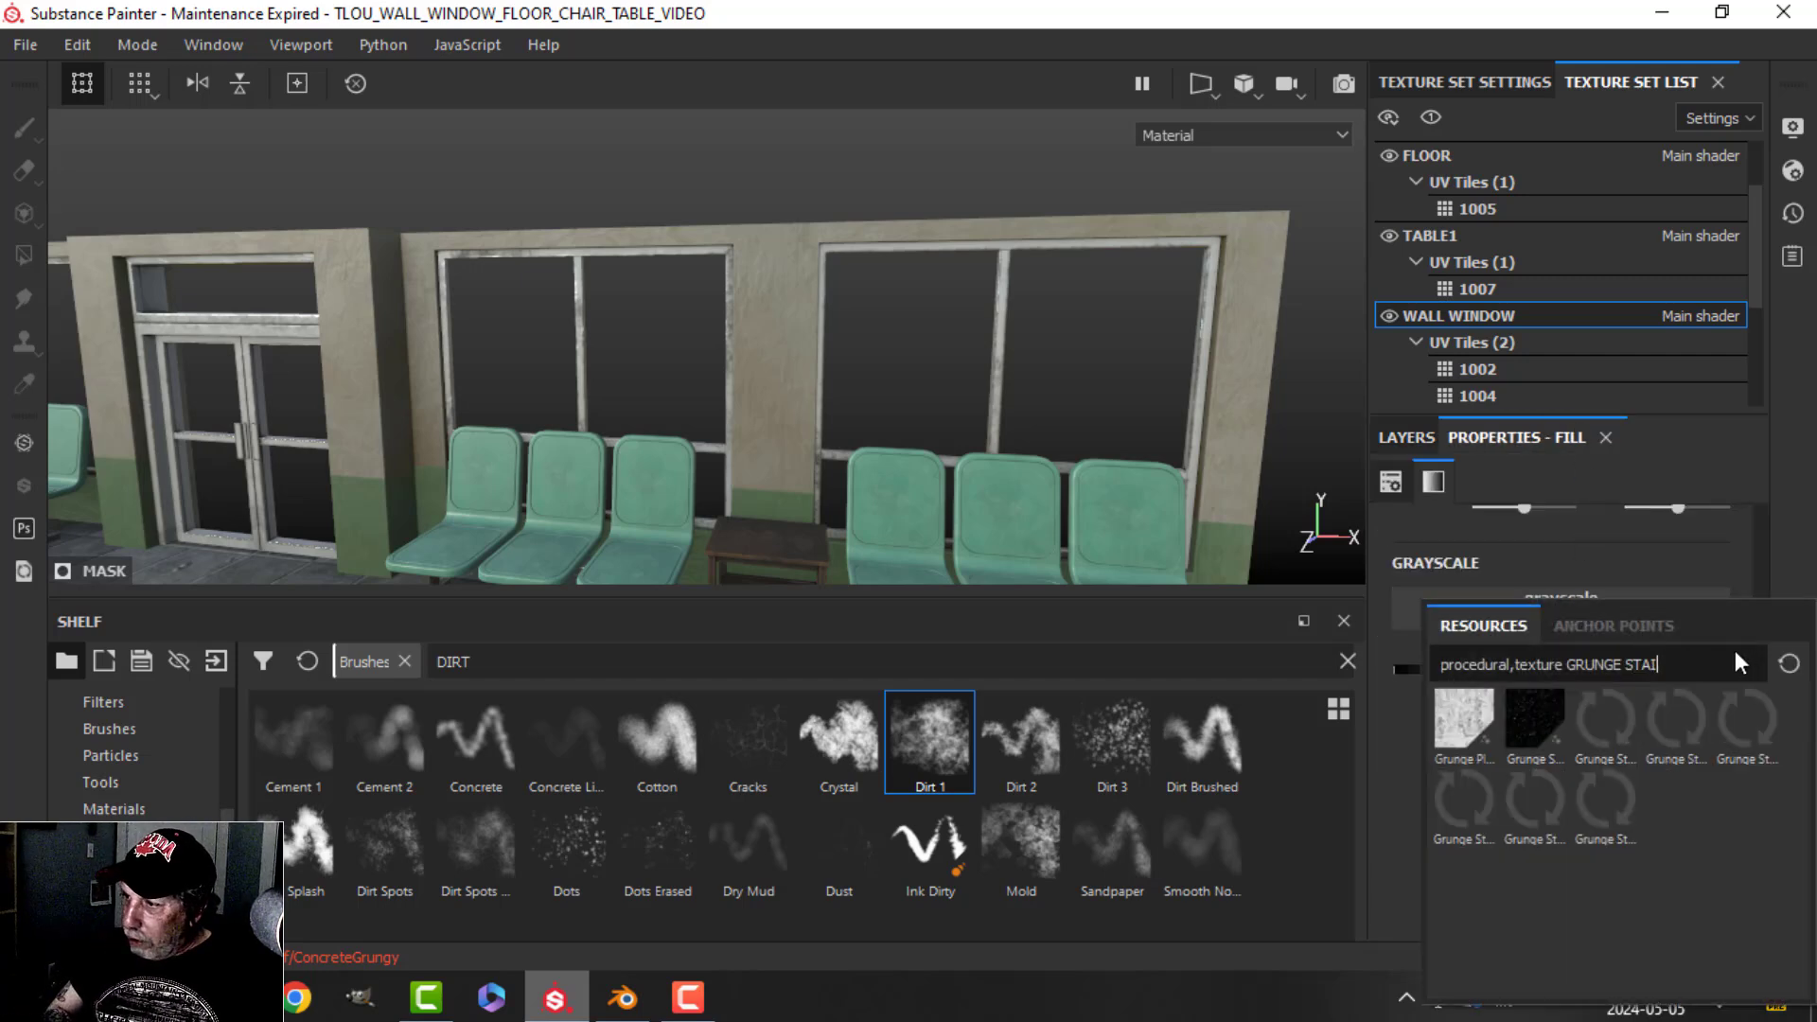
{"action": "type", "text": "N SPO"}
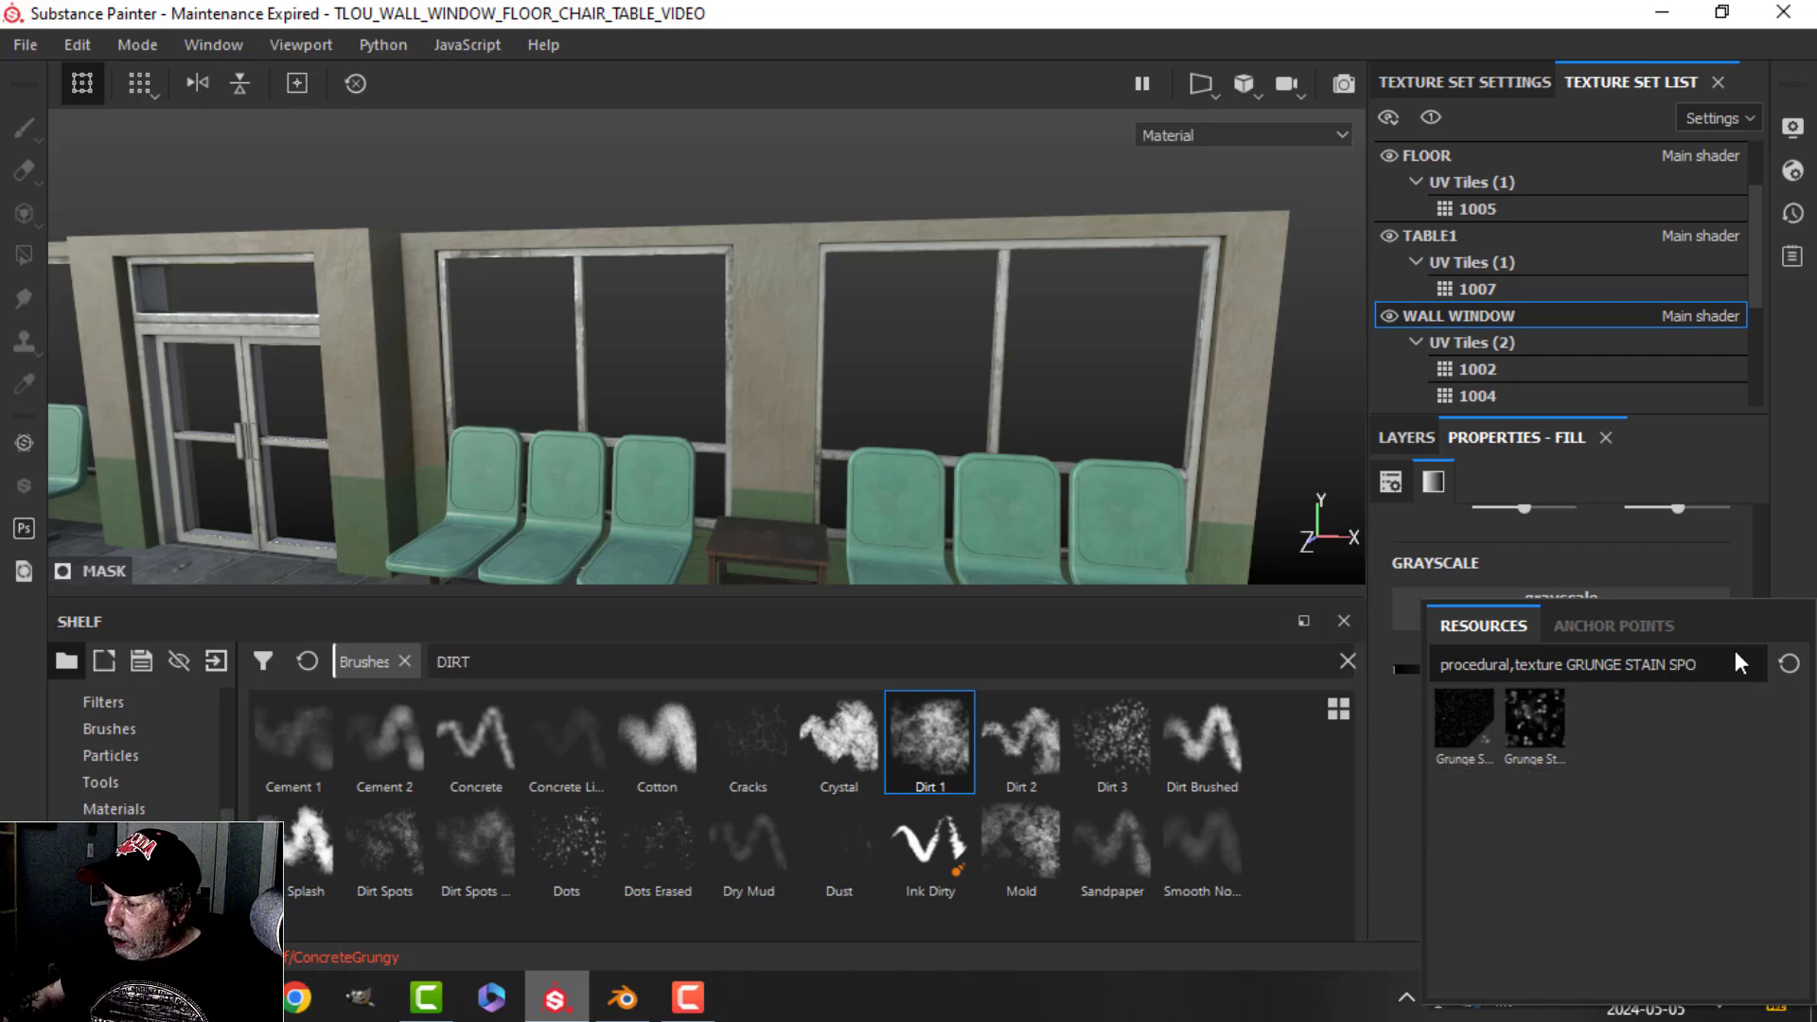
{"action": "left_click", "coordinate": [1537, 740]}
{"action": "left_click_drag", "start_coordinate": [568, 412], "coordinate": [660, 393], "text": "alt"}
{"action": "scroll", "coordinate": [660, 393], "scroll_direction": "up", "scroll_amount": 2}
{"action": "left_click_drag", "start_coordinate": [520, 393], "coordinate": [697, 389], "text": "alt"}
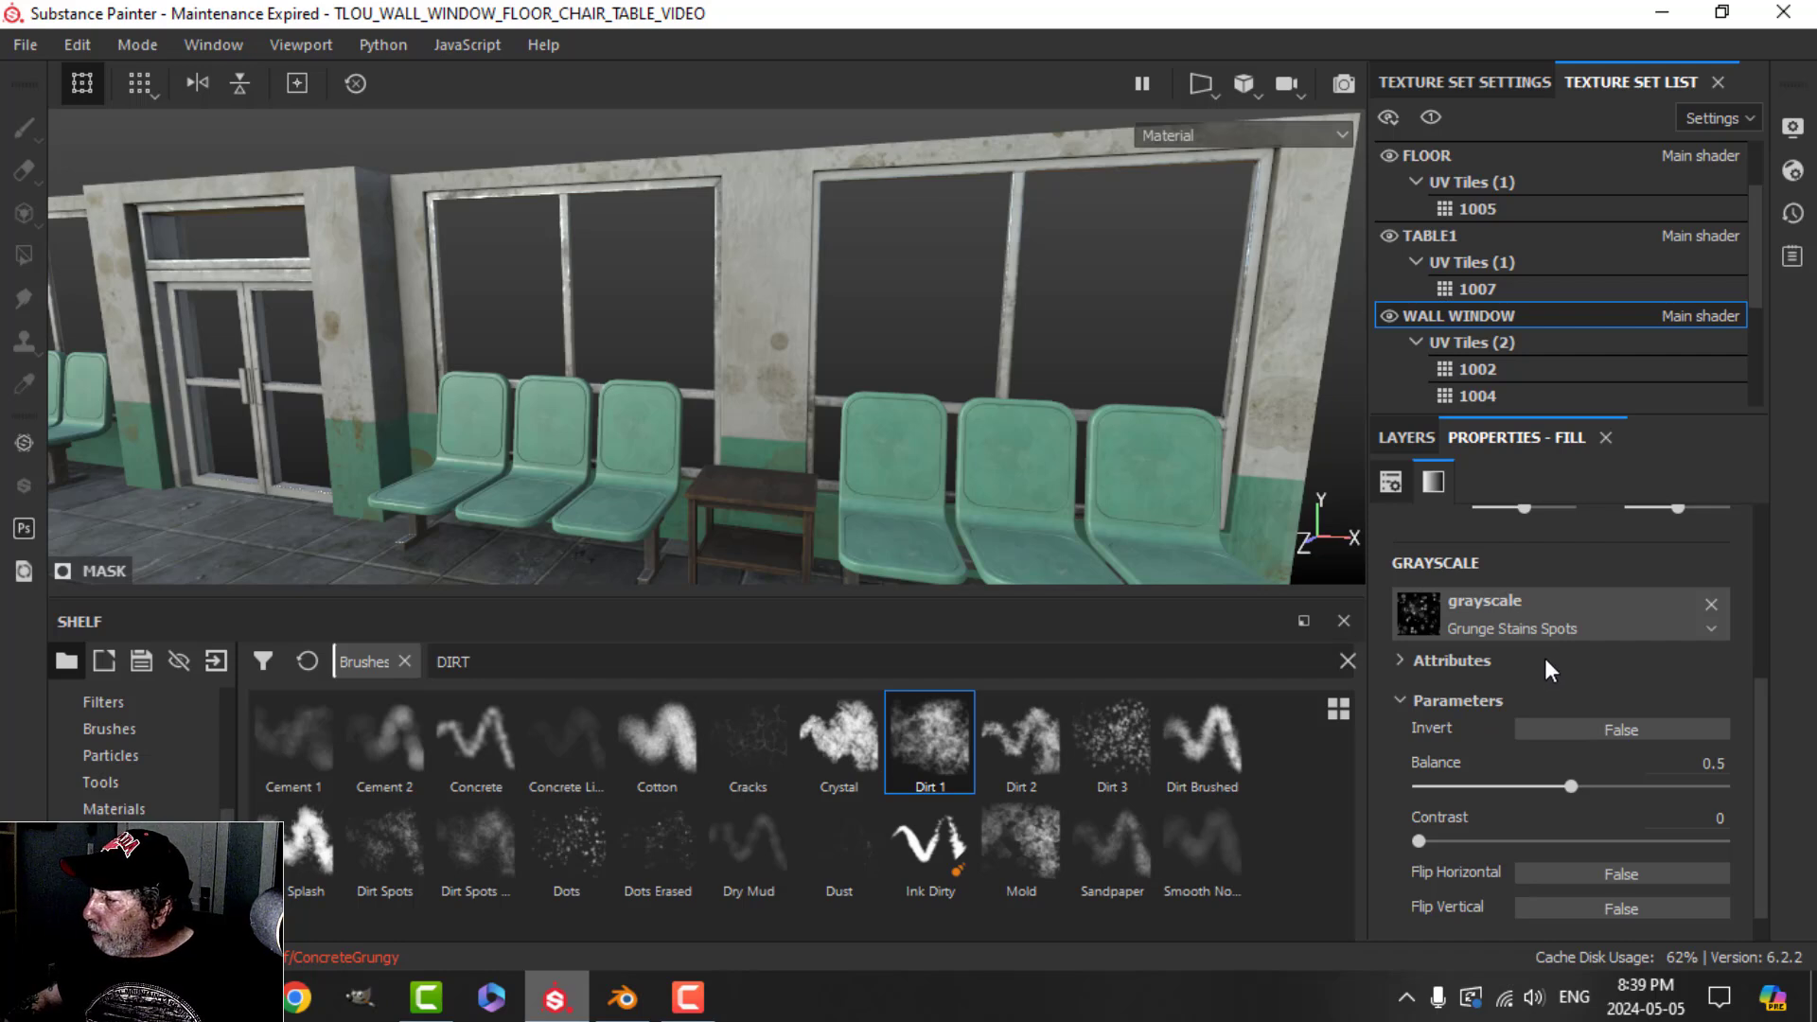
Step: Set the base color blend mode of the STAINS layer to Screen
{"action": "left_click", "coordinate": [1420, 437]}
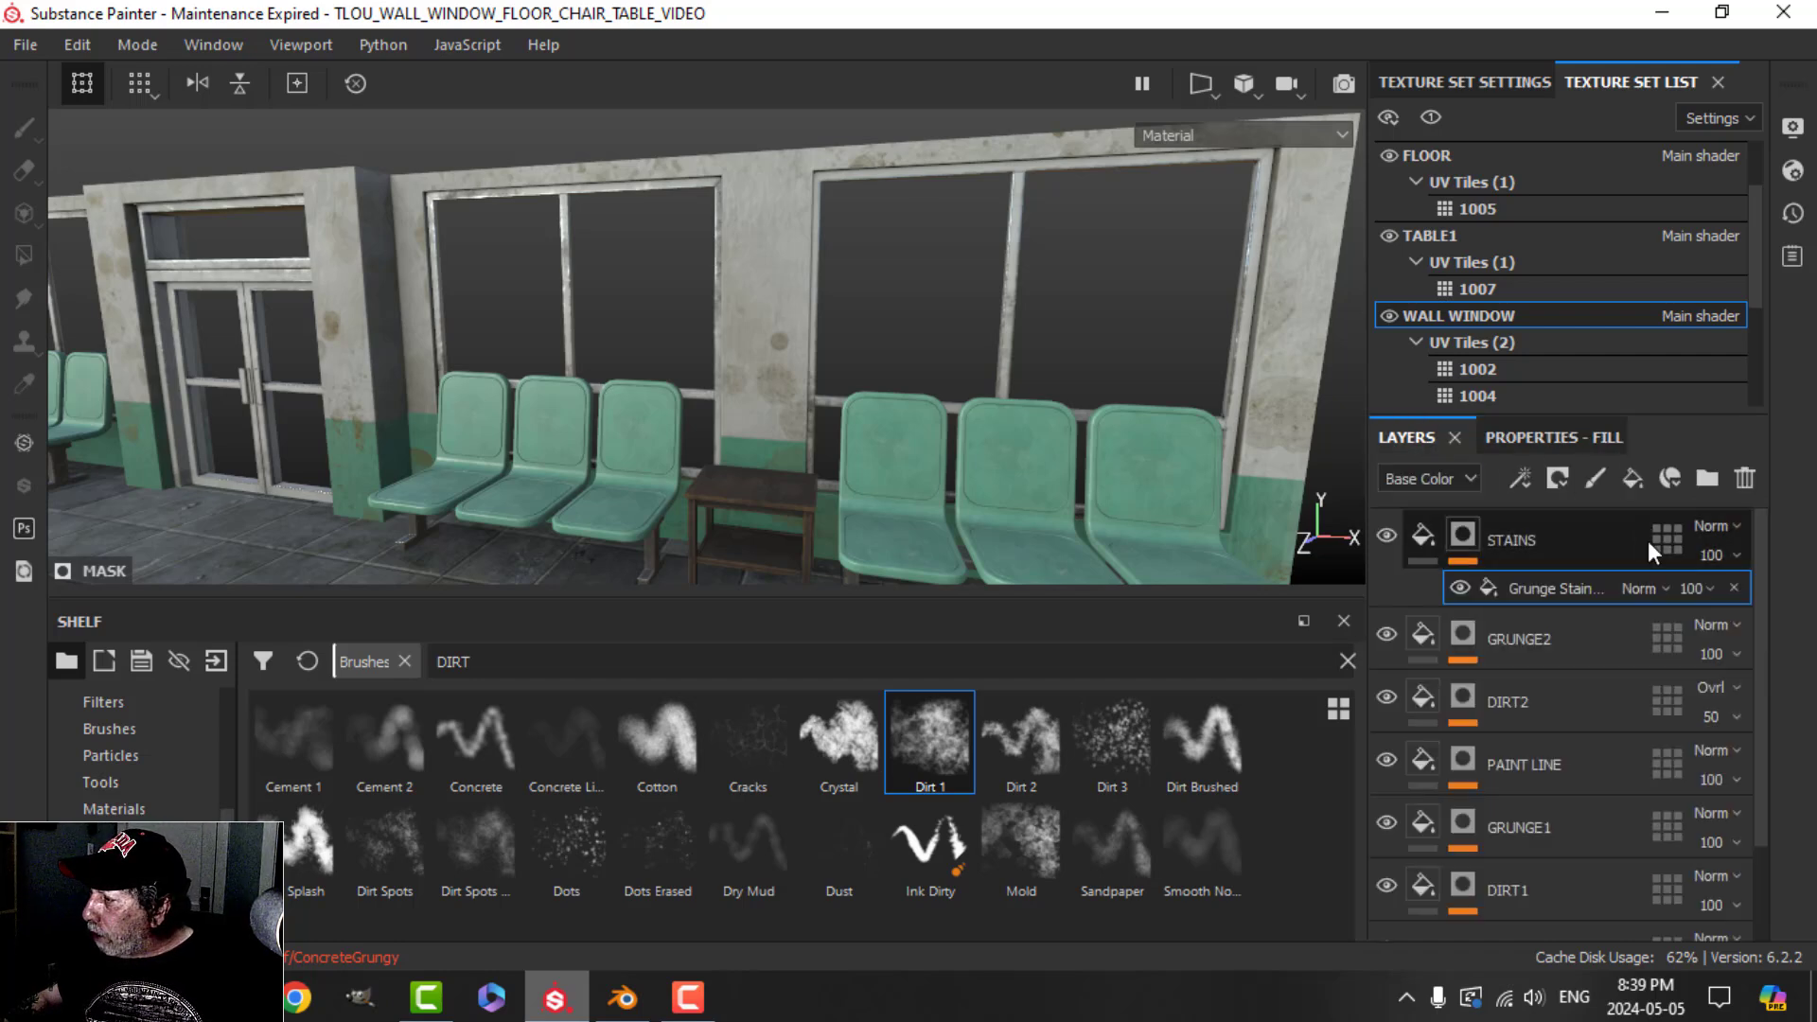
{"action": "left_click", "coordinate": [1553, 437]}
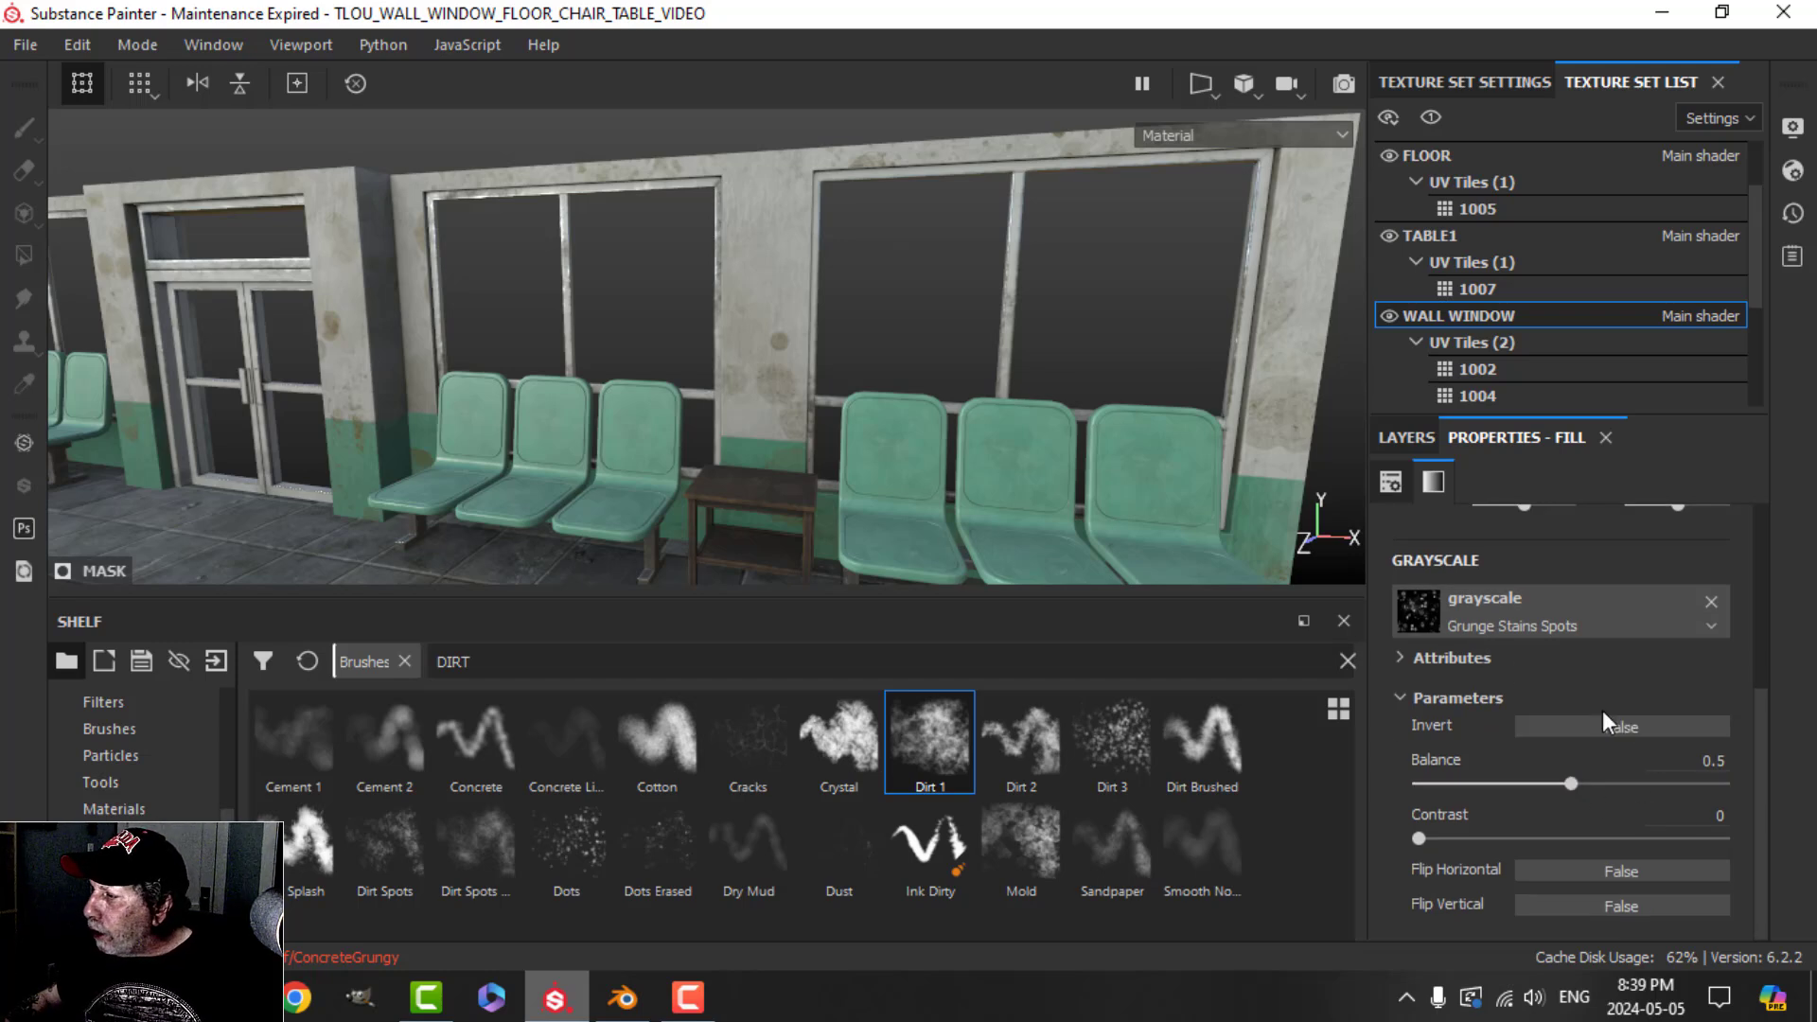
{"action": "left_click", "coordinate": [1413, 437]}
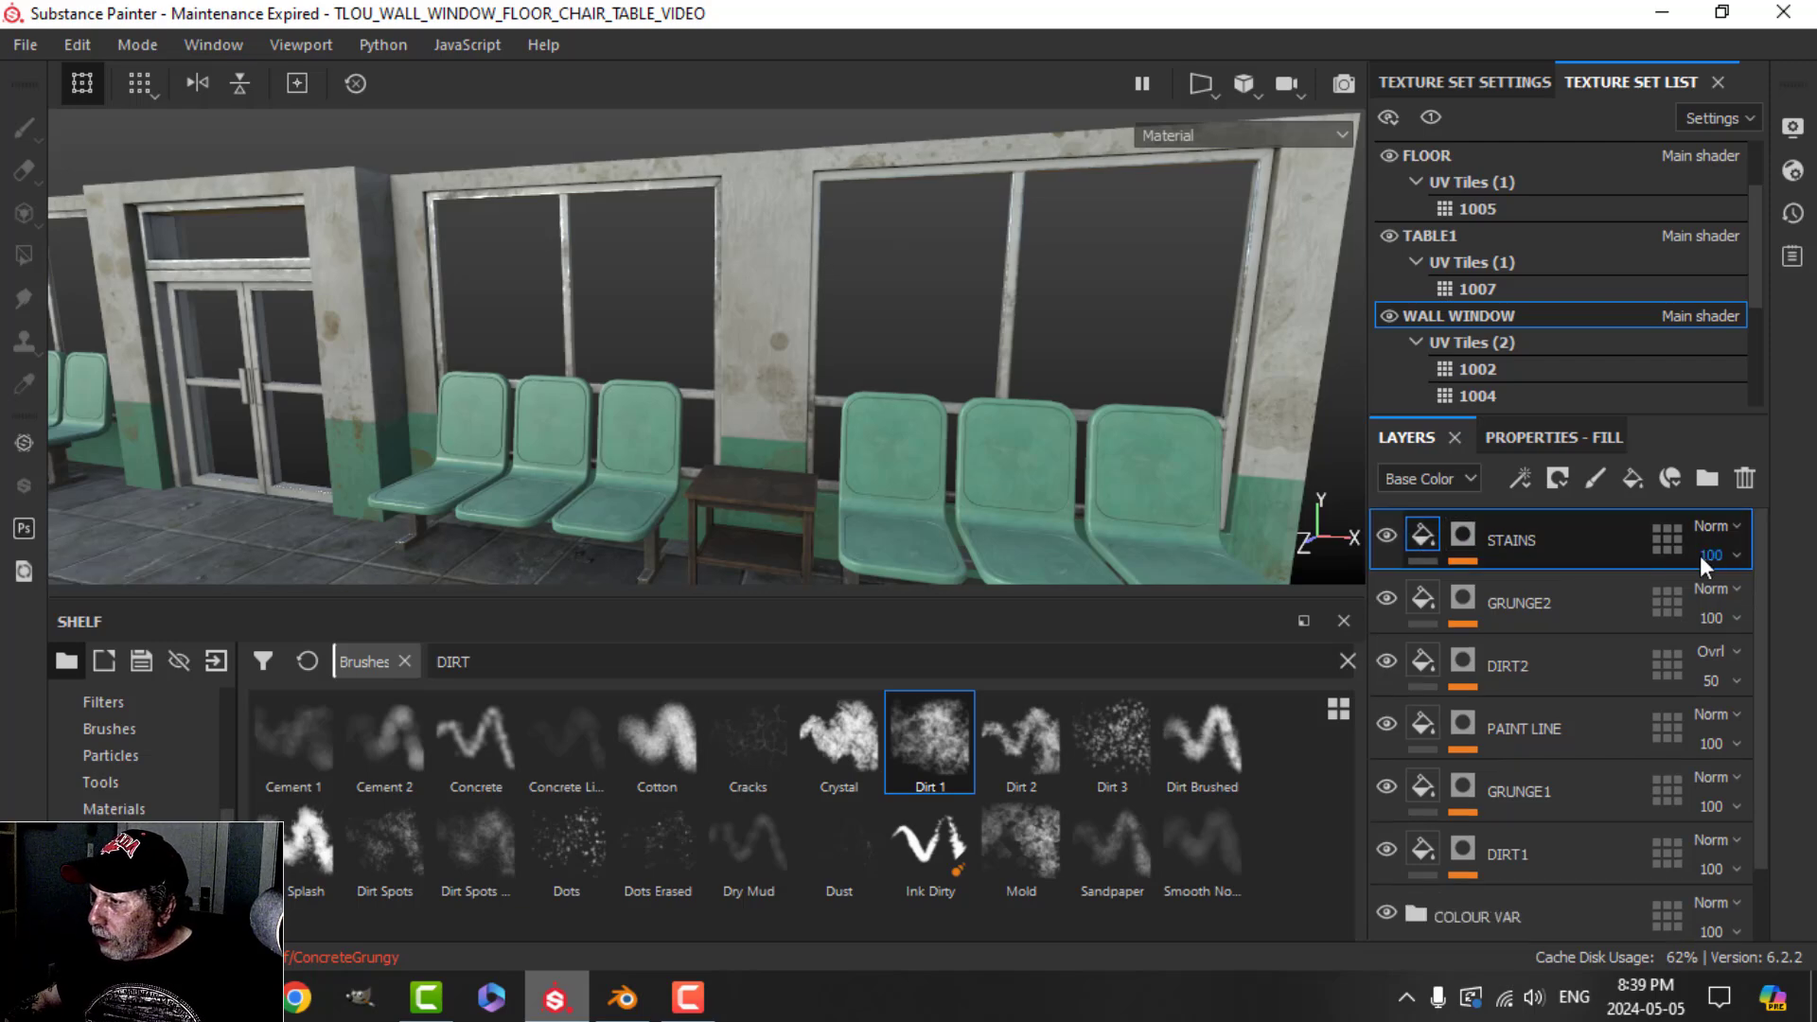
{"action": "left_click", "coordinate": [1730, 531]}
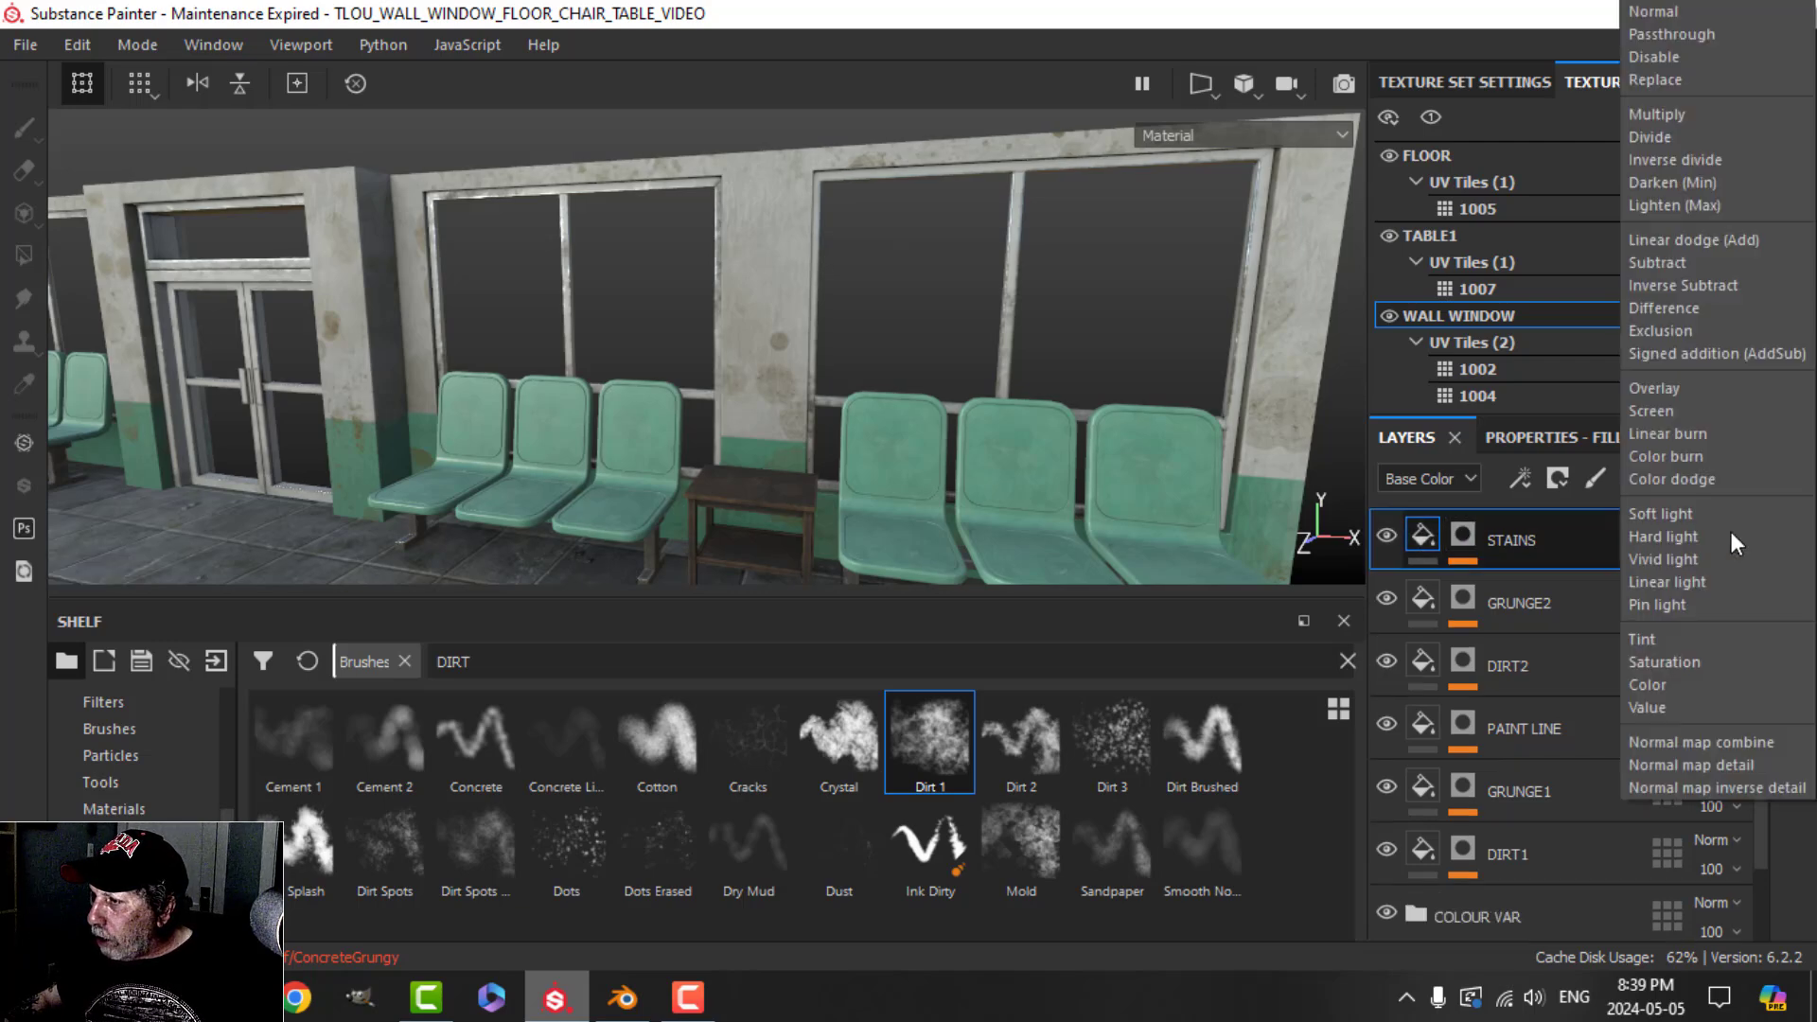
{"action": "left_click", "coordinate": [1667, 414]}
Step: Examine the stains on the walls around the door and windows, temporarily lowering the STAINS opacity to 0 for comparison
{"action": "left_click_drag", "start_coordinate": [844, 457], "coordinate": [917, 321], "text": "alt"}
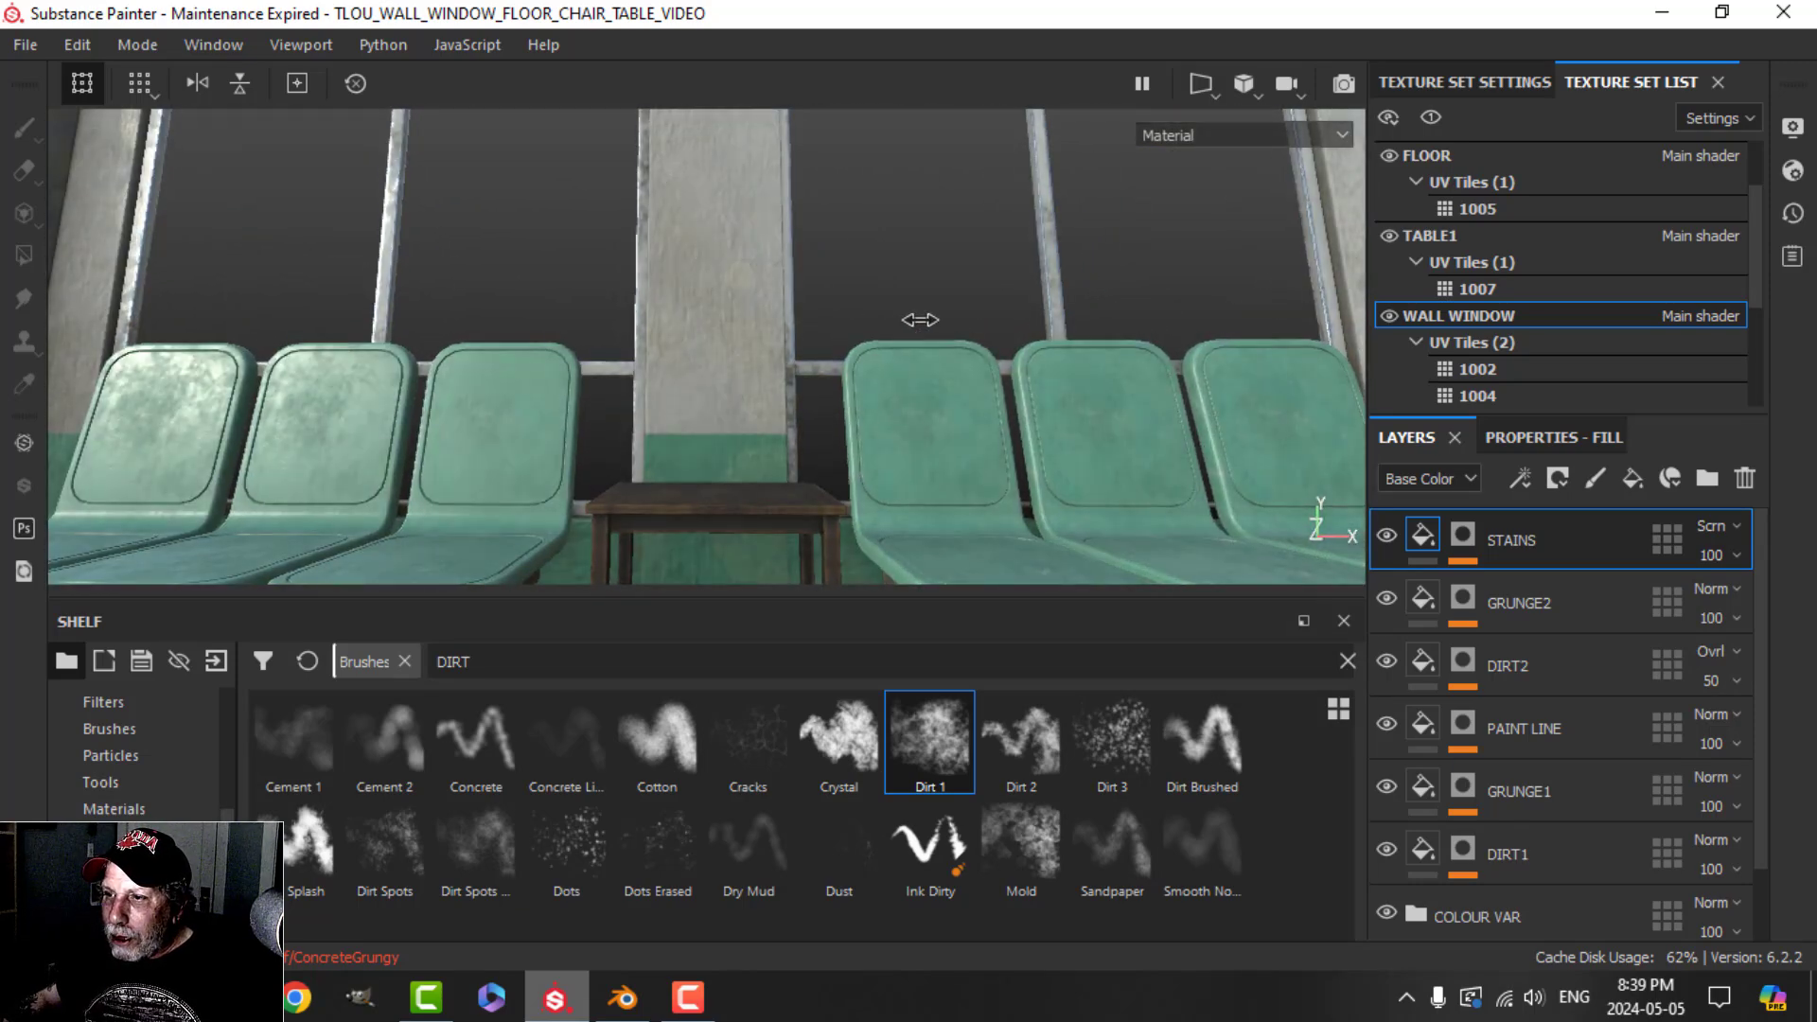
{"action": "scroll", "coordinate": [323, 391], "scroll_direction": "down", "scroll_amount": 3}
{"action": "middle_click_drag", "start_coordinate": [323, 392], "coordinate": [837, 467], "text": "alt"}
{"action": "left_click_drag", "start_coordinate": [600, 435], "coordinate": [628, 413], "text": "alt"}
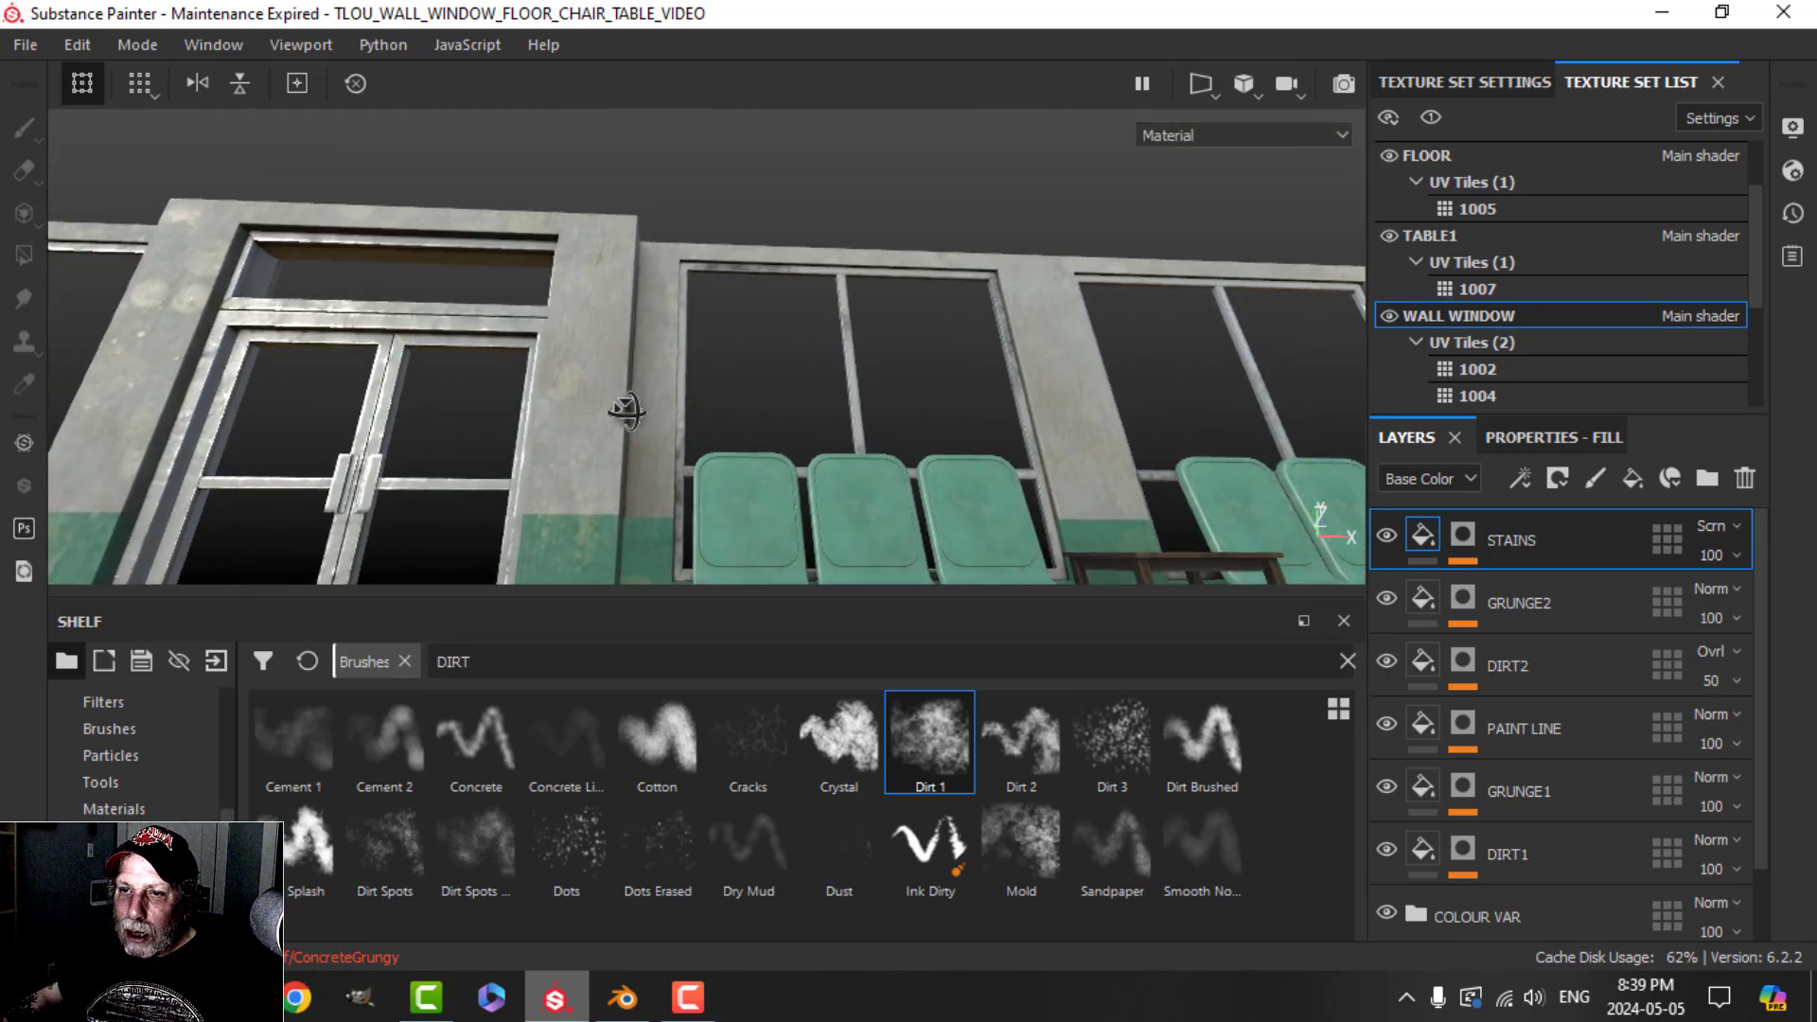
{"action": "left_click_drag", "start_coordinate": [186, 295], "coordinate": [470, 315], "text": "alt"}
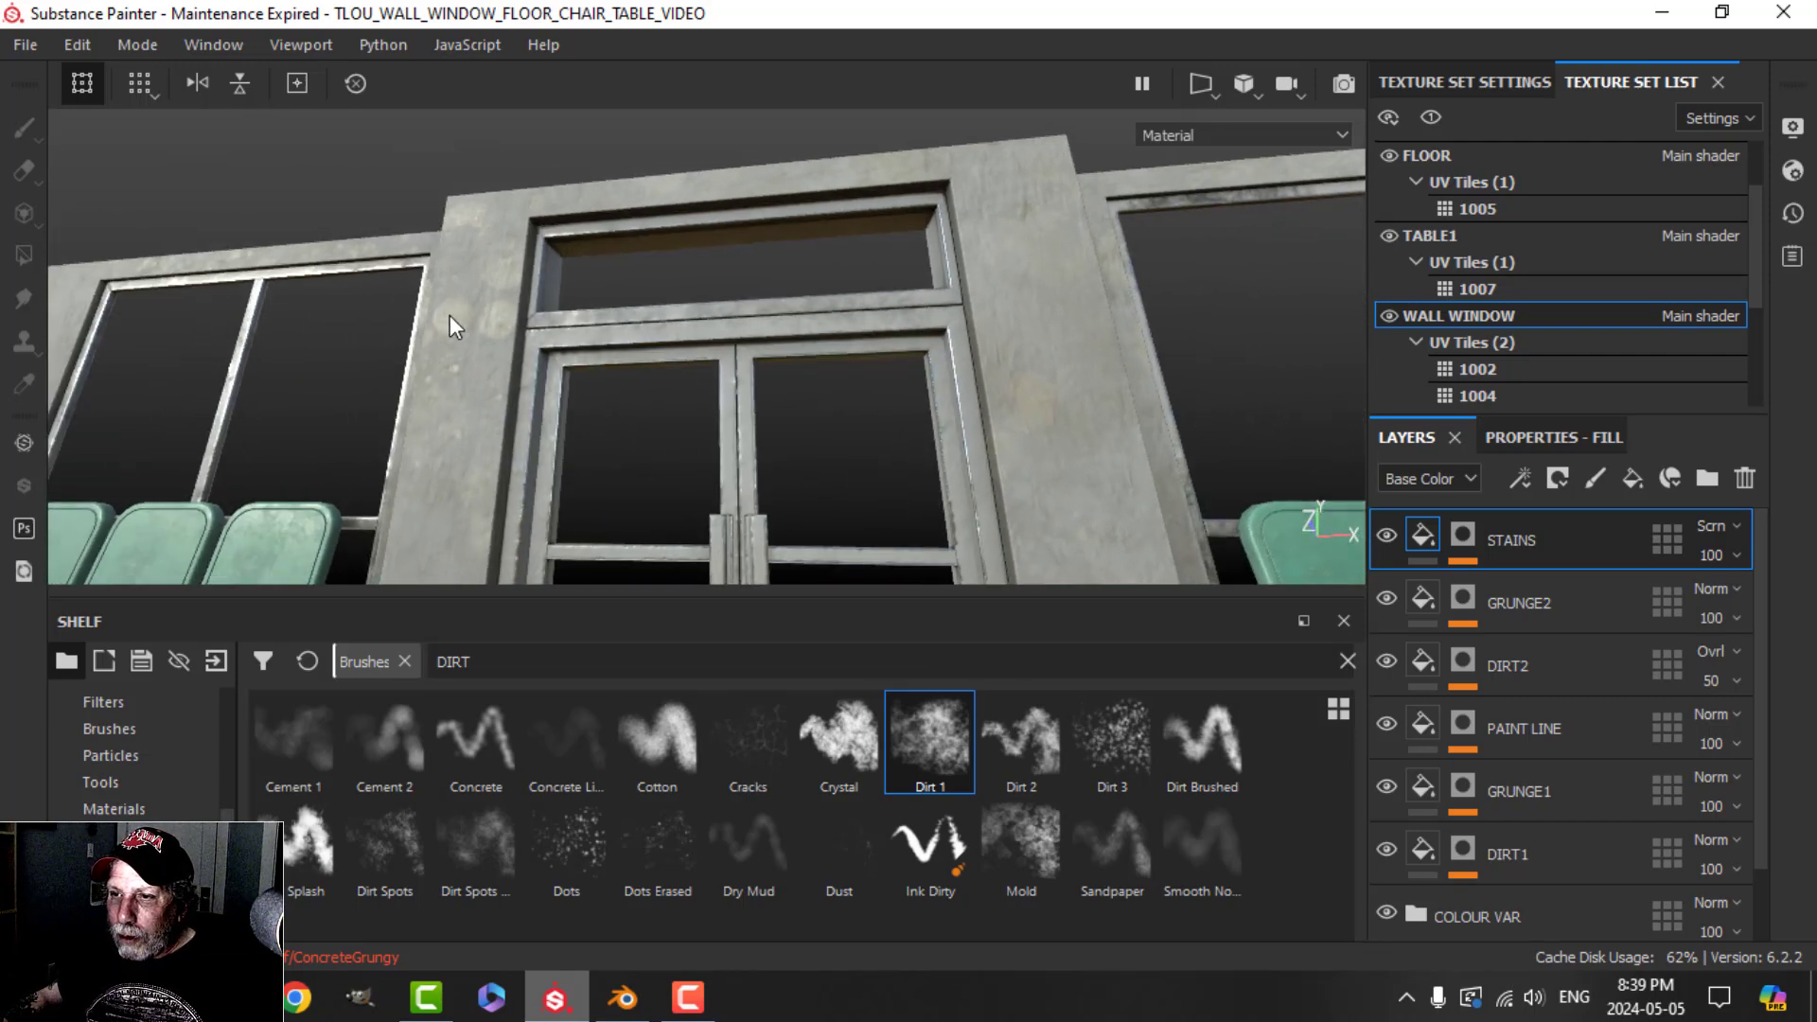
{"action": "left_click_drag", "start_coordinate": [606, 372], "coordinate": [579, 413], "text": "alt"}
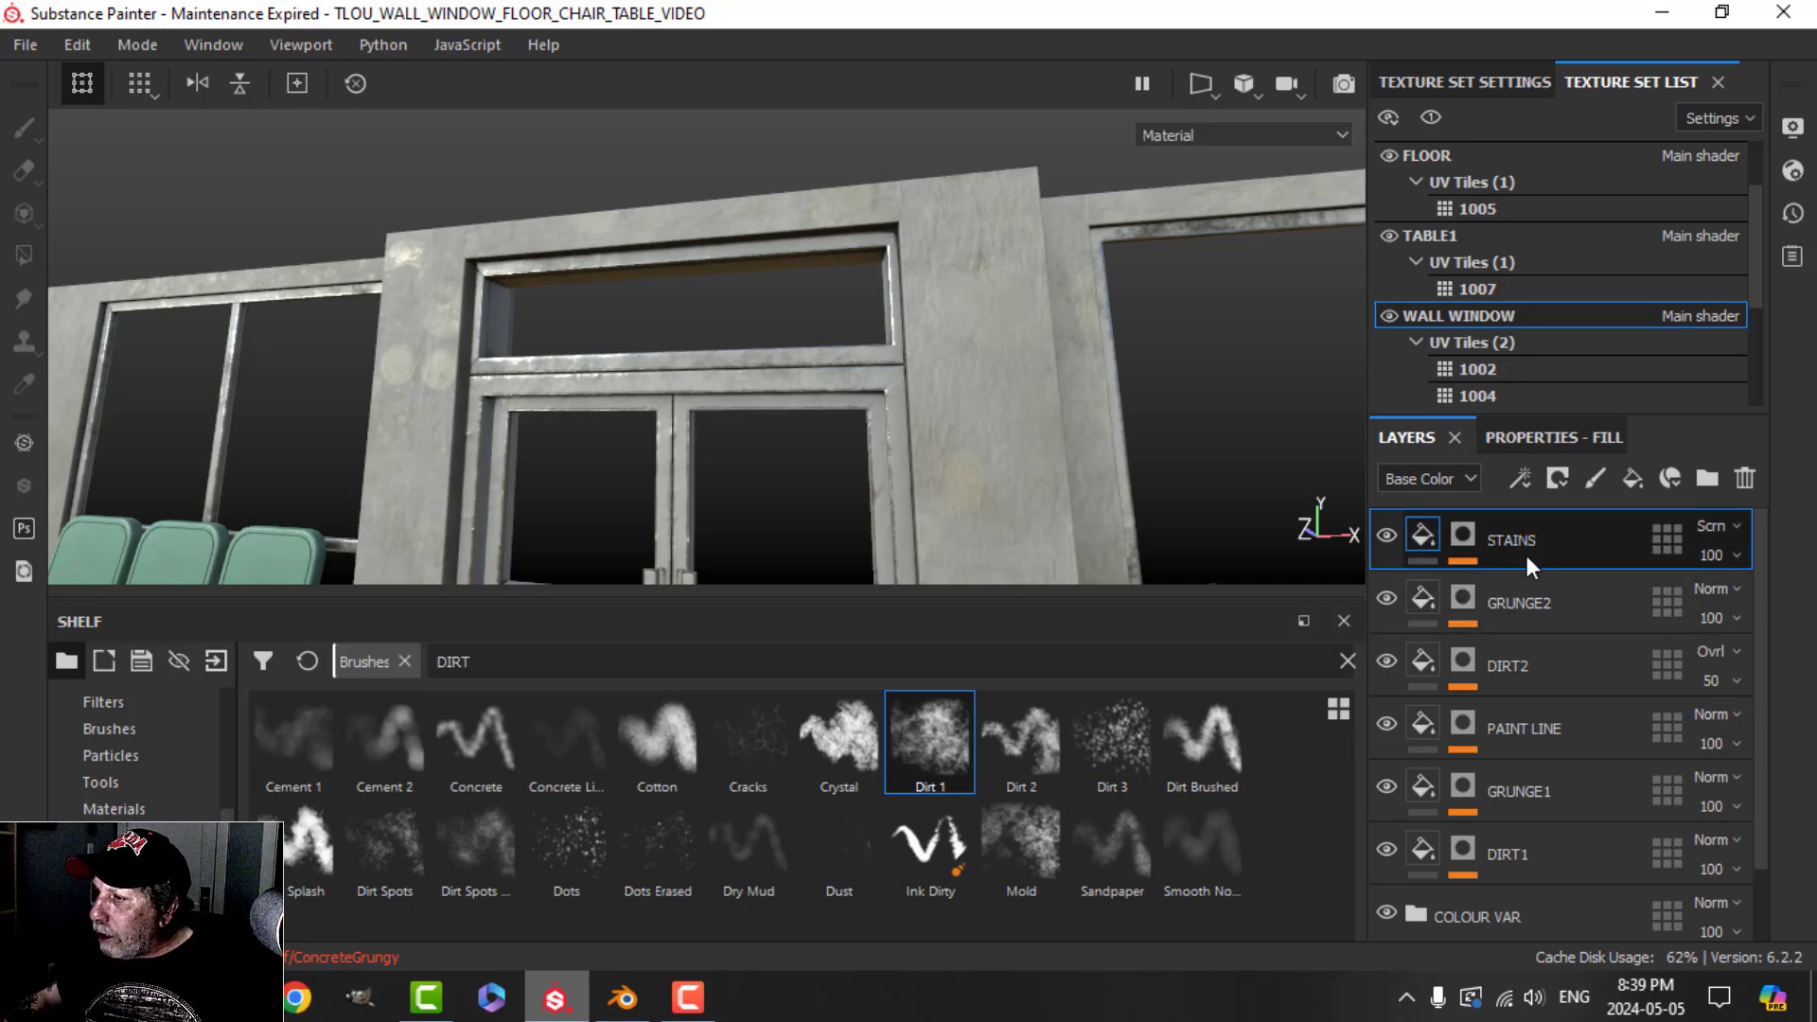
{"action": "left_click", "coordinate": [1736, 556]}
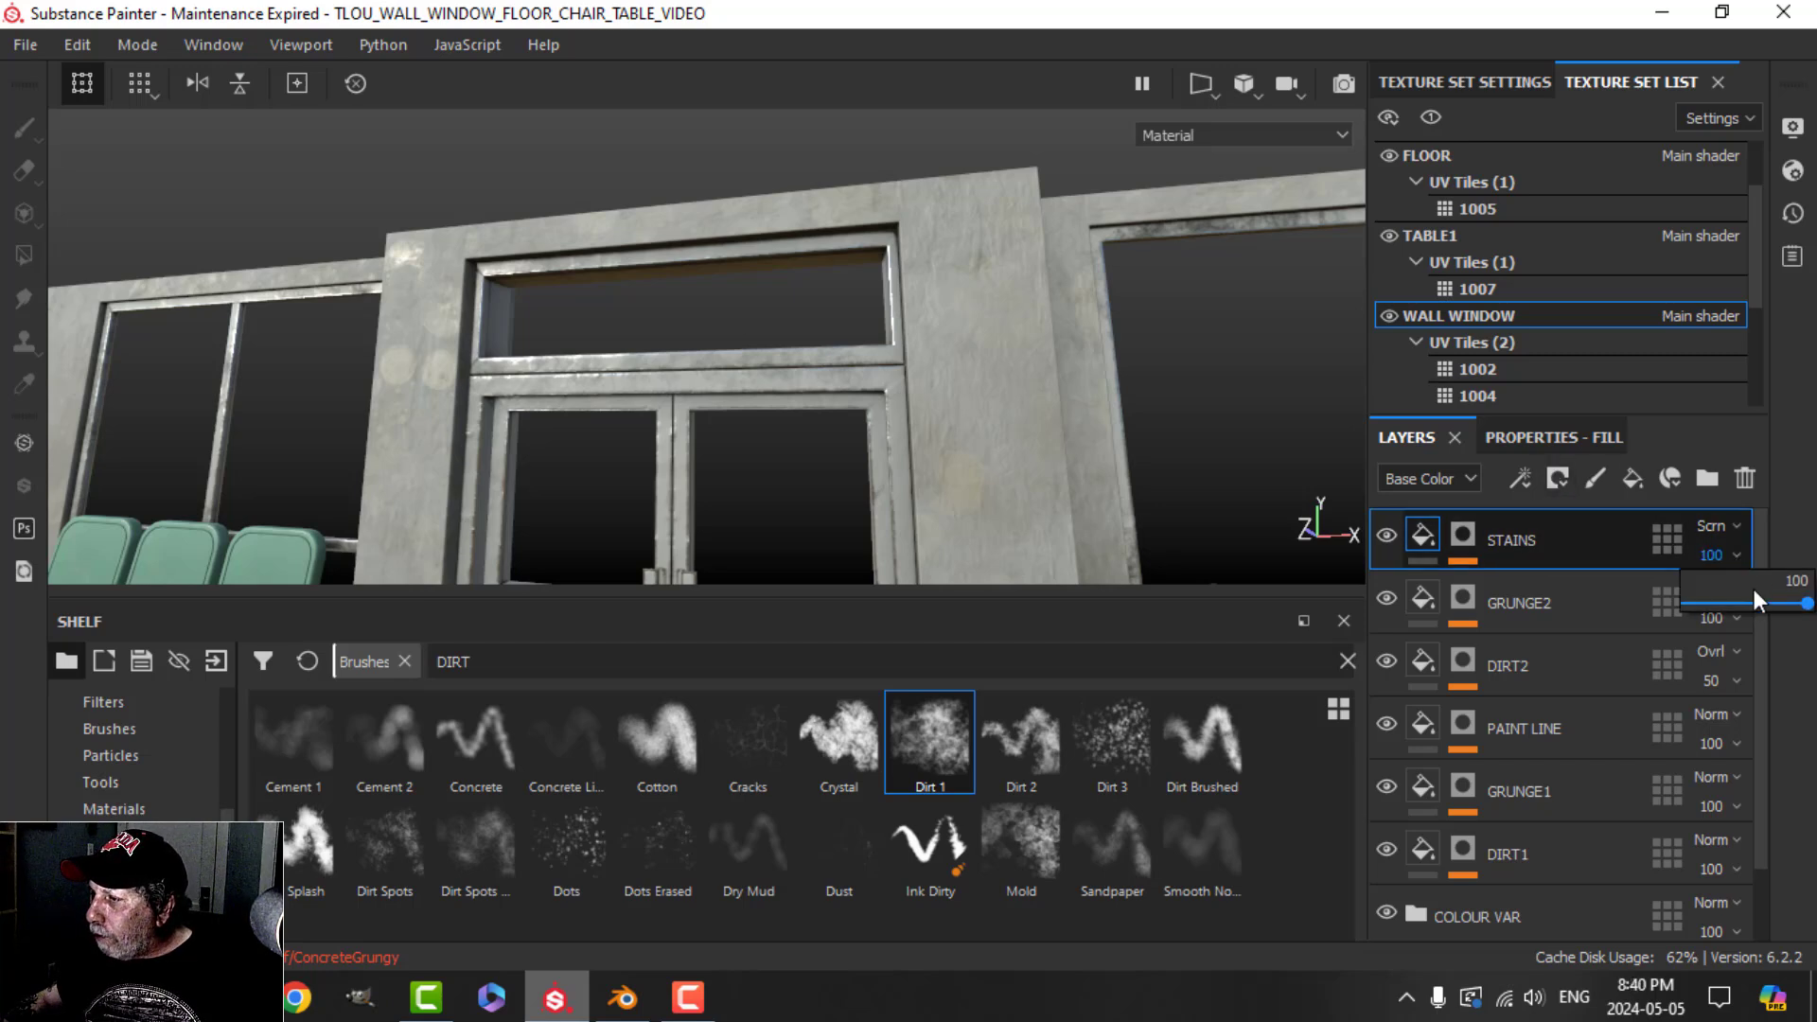
{"action": "left_click_drag", "start_coordinate": [1804, 603], "coordinate": [1685, 604]}
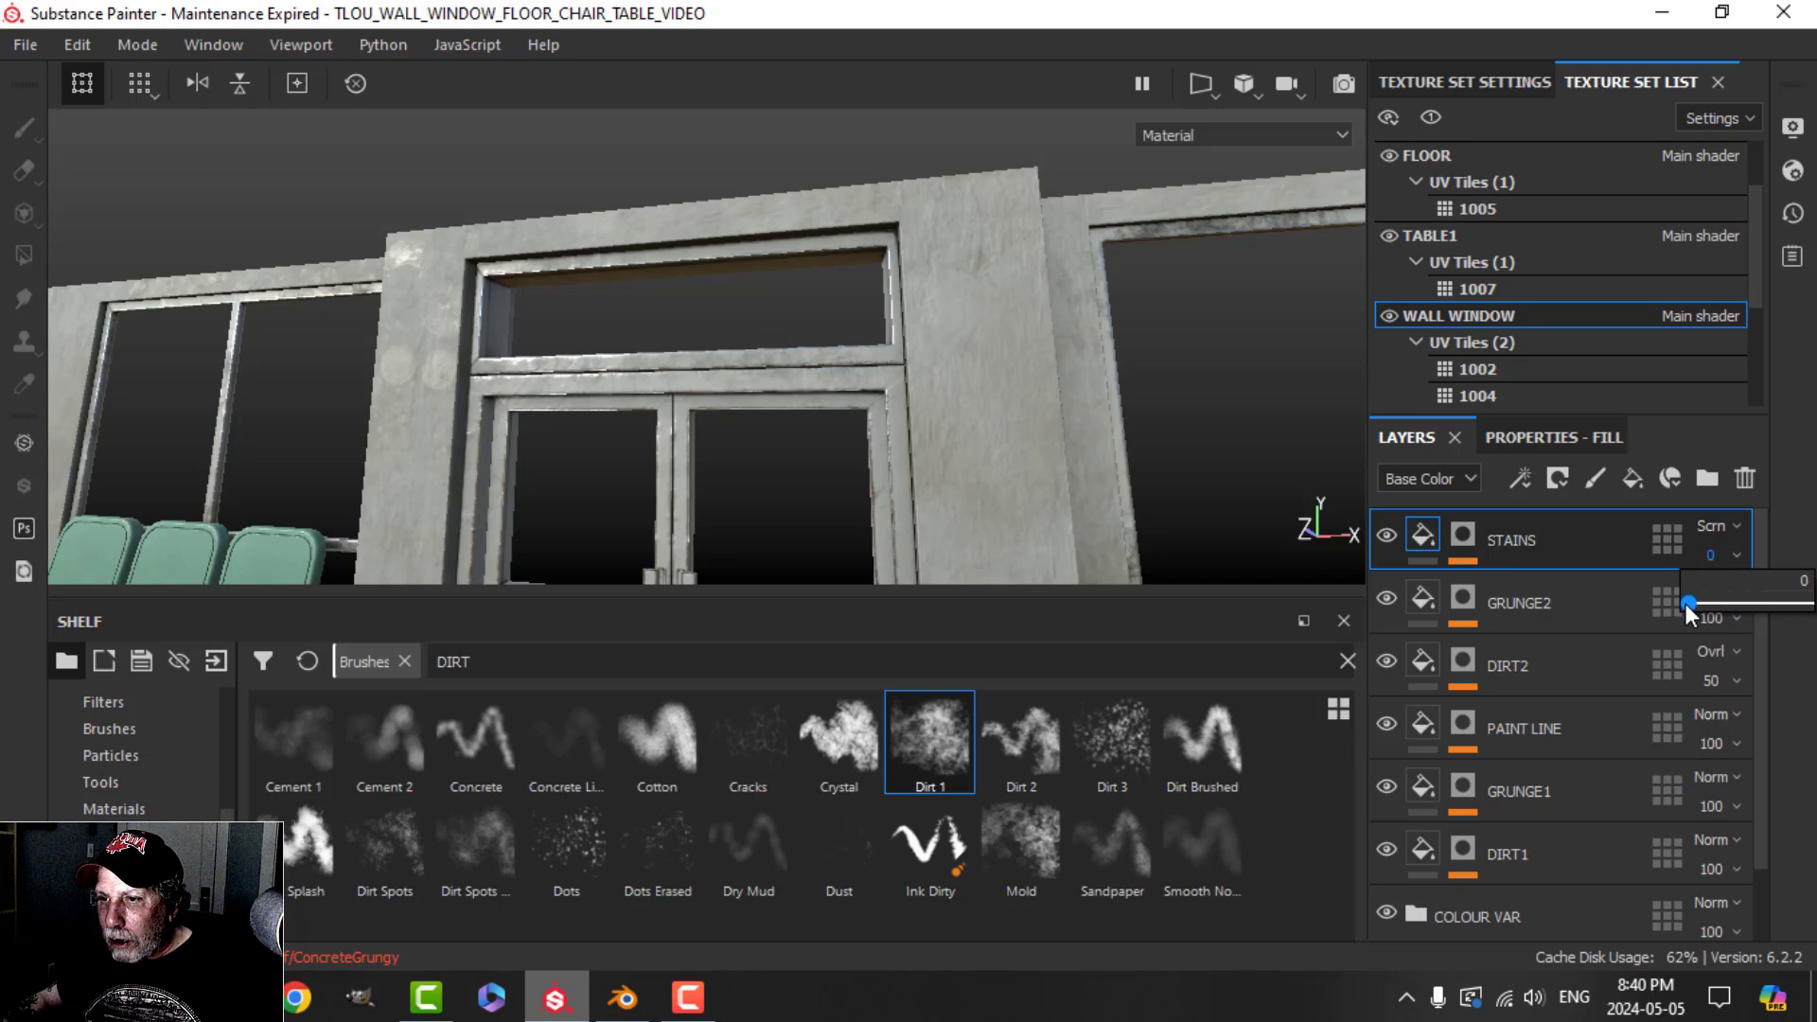
Step: Add a filter effect to the STAINS mask and choose the Blur Slope filter for it
{"action": "left_click", "coordinate": [1467, 541]}
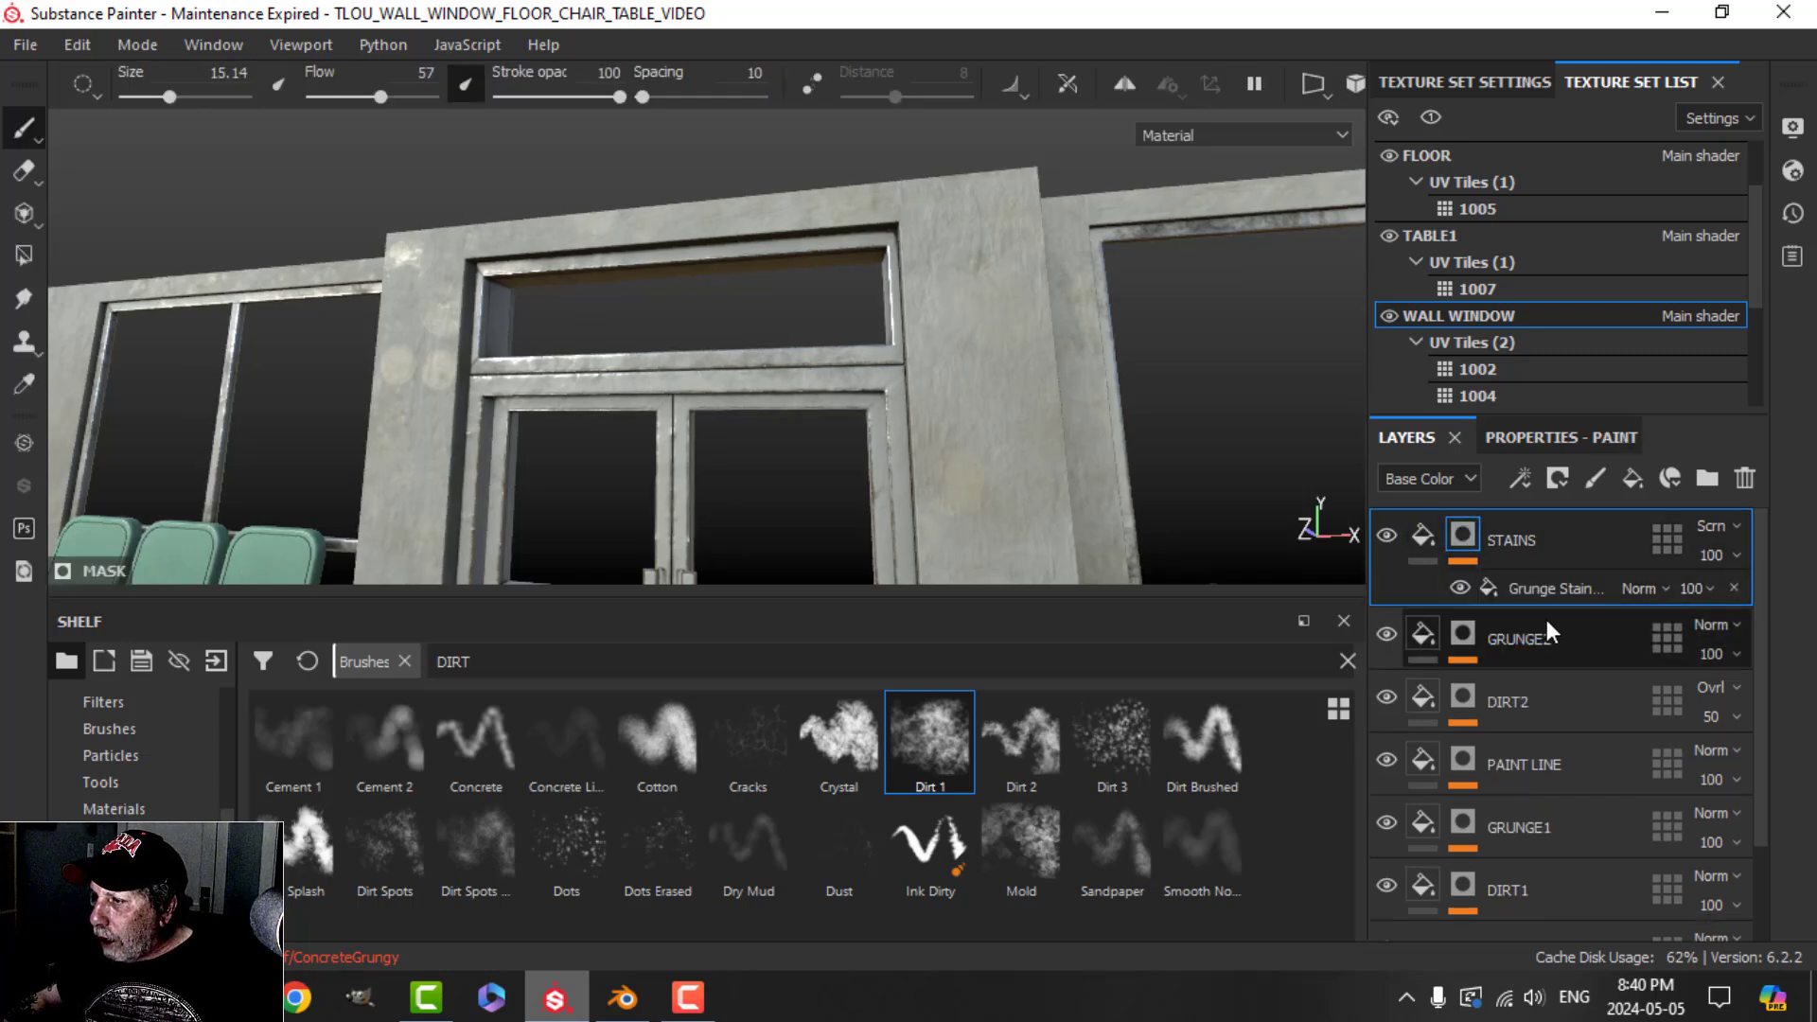
{"action": "left_click", "coordinate": [1520, 479]}
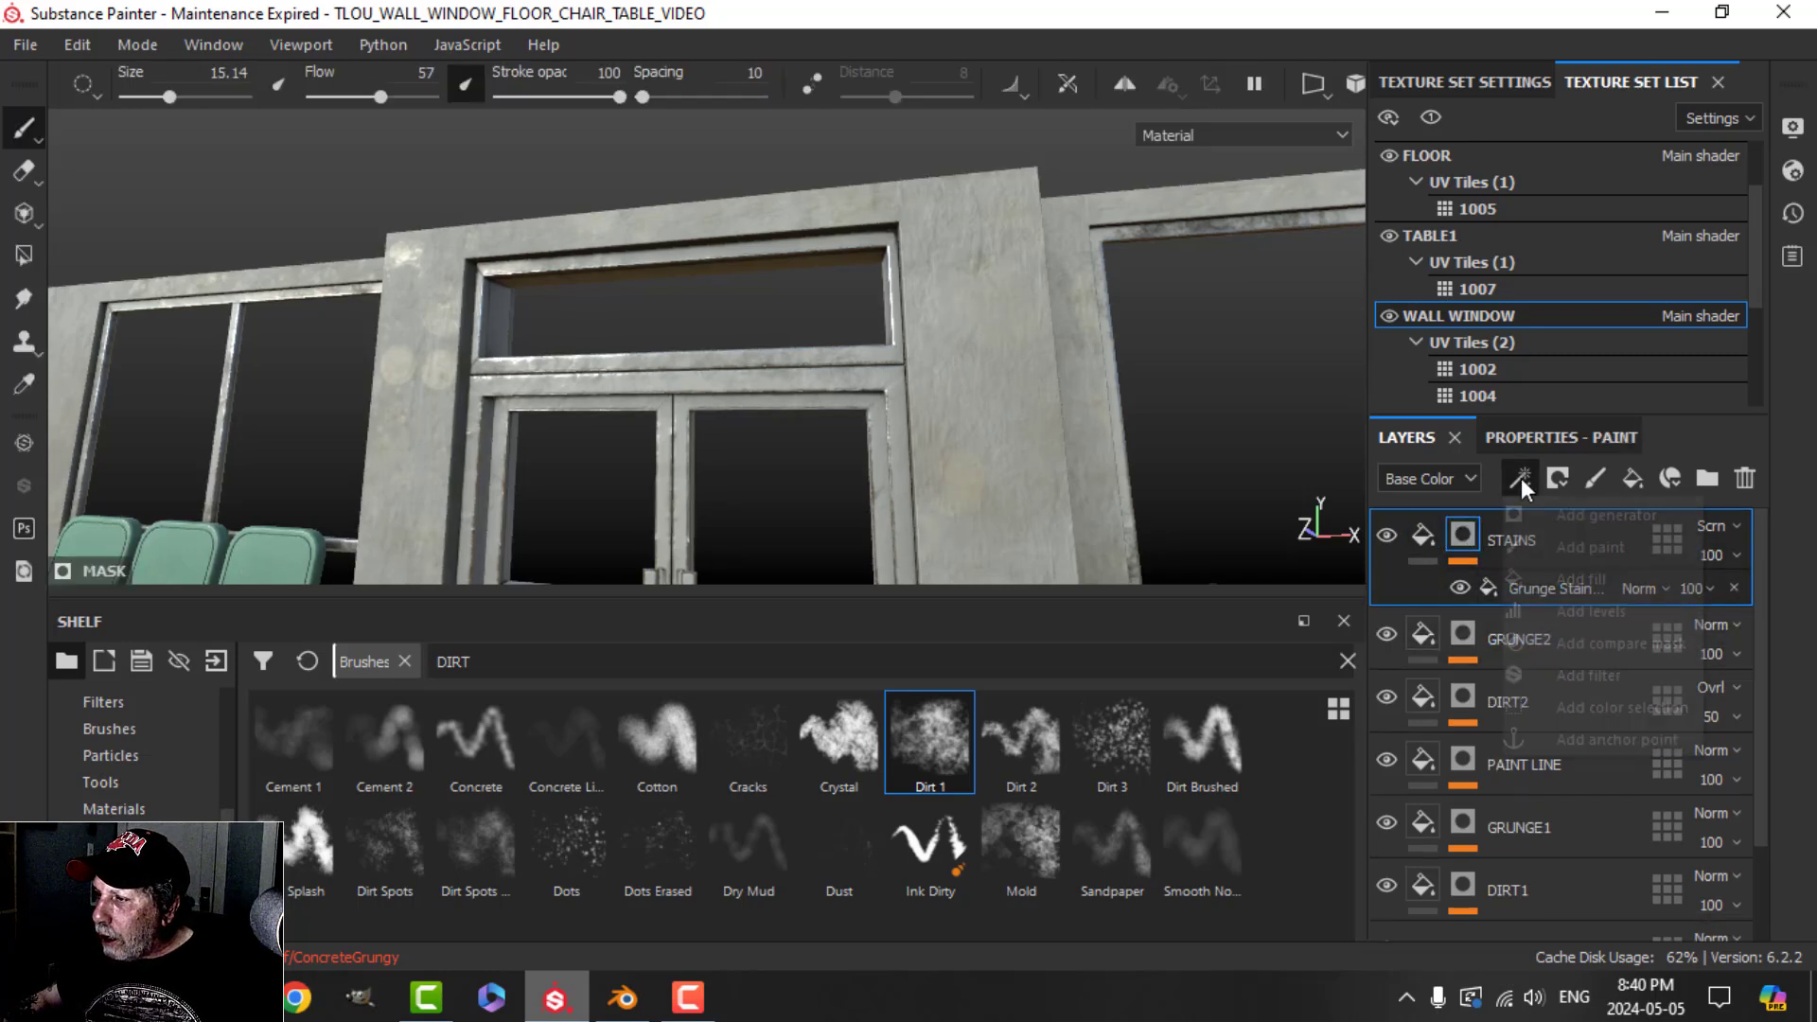
{"action": "left_click", "coordinate": [1594, 675]}
{"action": "left_click", "coordinate": [1570, 439]}
{"action": "left_click", "coordinate": [1562, 530]}
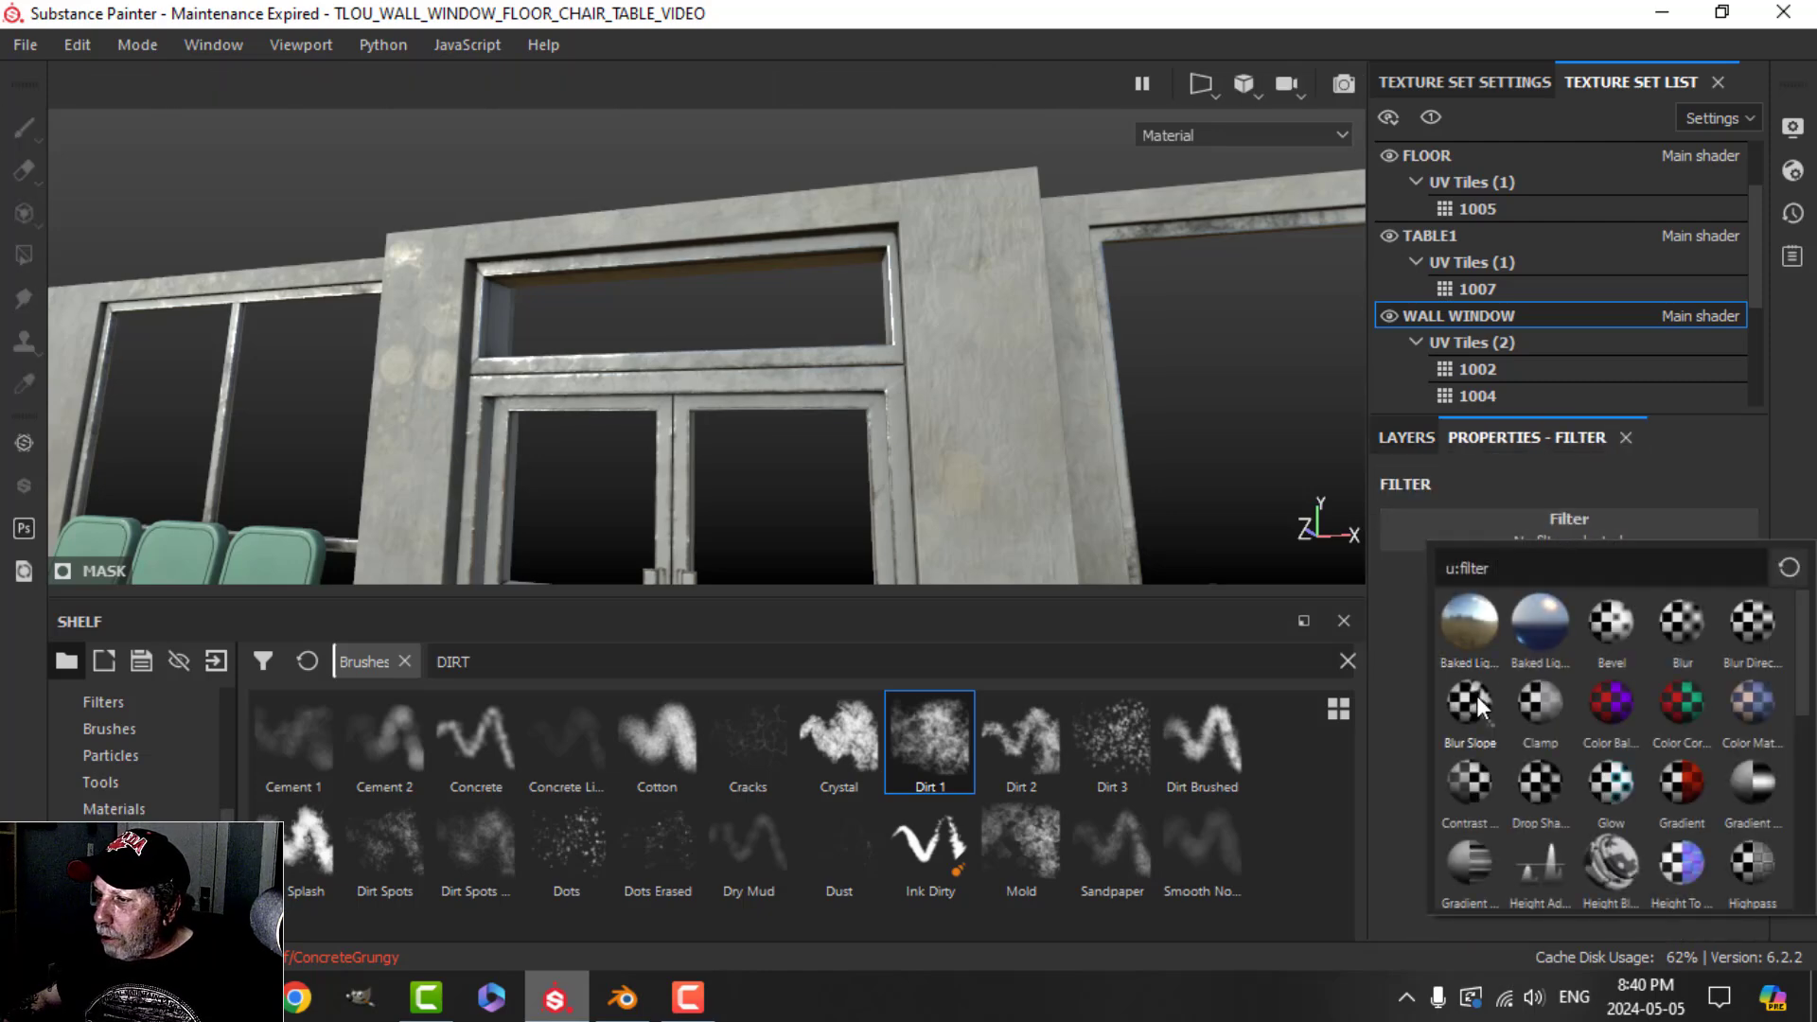
{"action": "left_click", "coordinate": [1477, 700]}
Step: Compare the stain edges on the wall beside the door with the Blur Slope filter hidden and shown
{"action": "right_click_drag", "start_coordinate": [599, 452], "coordinate": [337, 400], "text": "alt"}
{"action": "middle_click_drag", "start_coordinate": [337, 401], "coordinate": [515, 433], "text": "alt"}
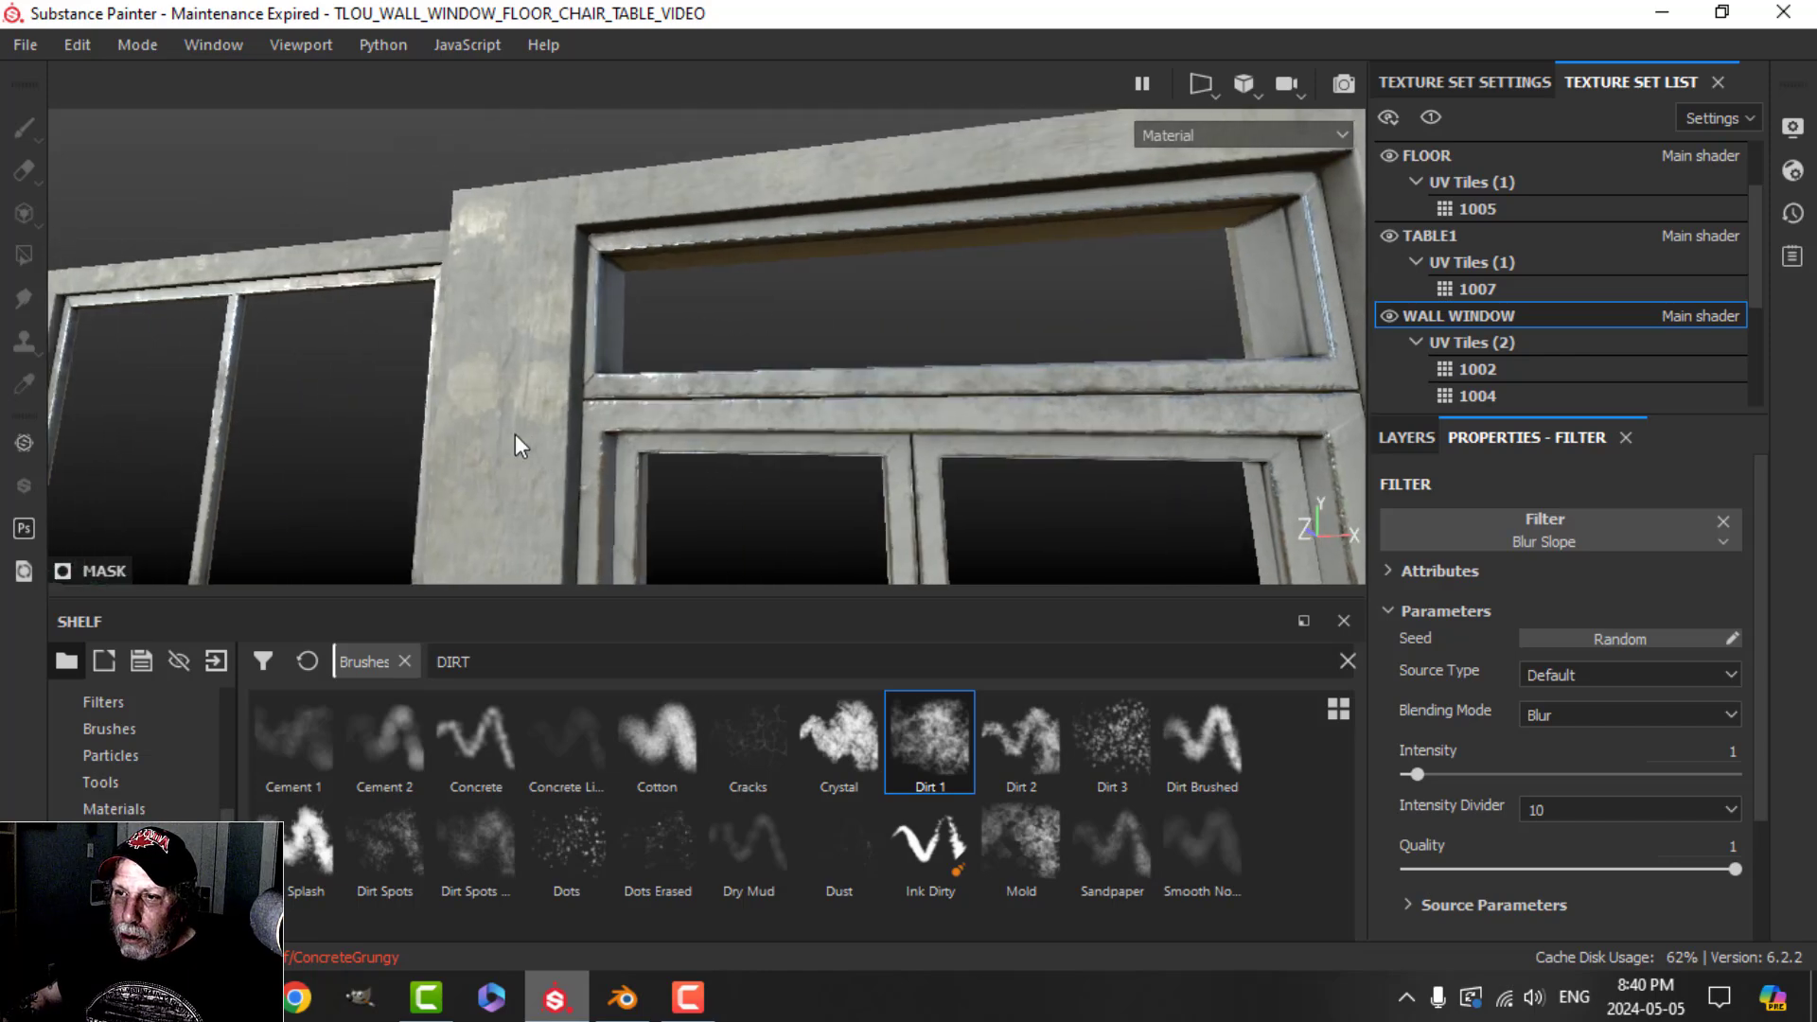
{"action": "right_click_drag", "start_coordinate": [514, 433], "coordinate": [430, 394], "text": "alt"}
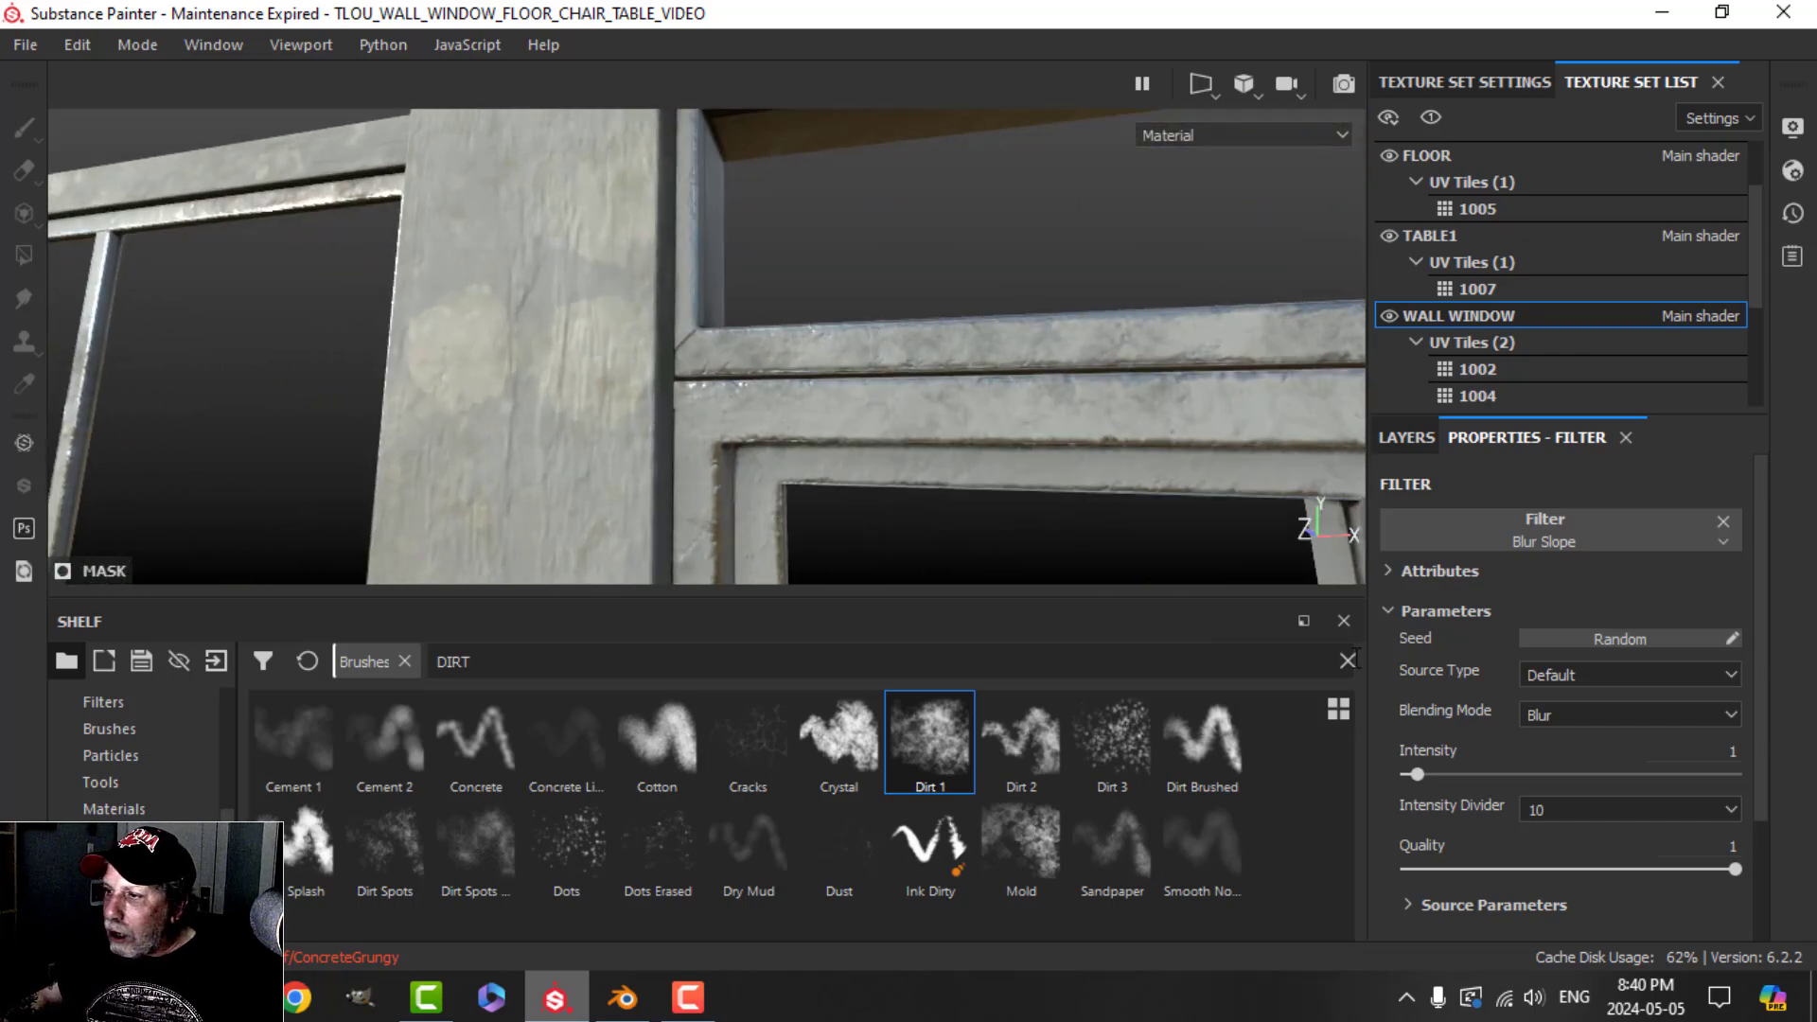
{"action": "left_click", "coordinate": [1408, 438]}
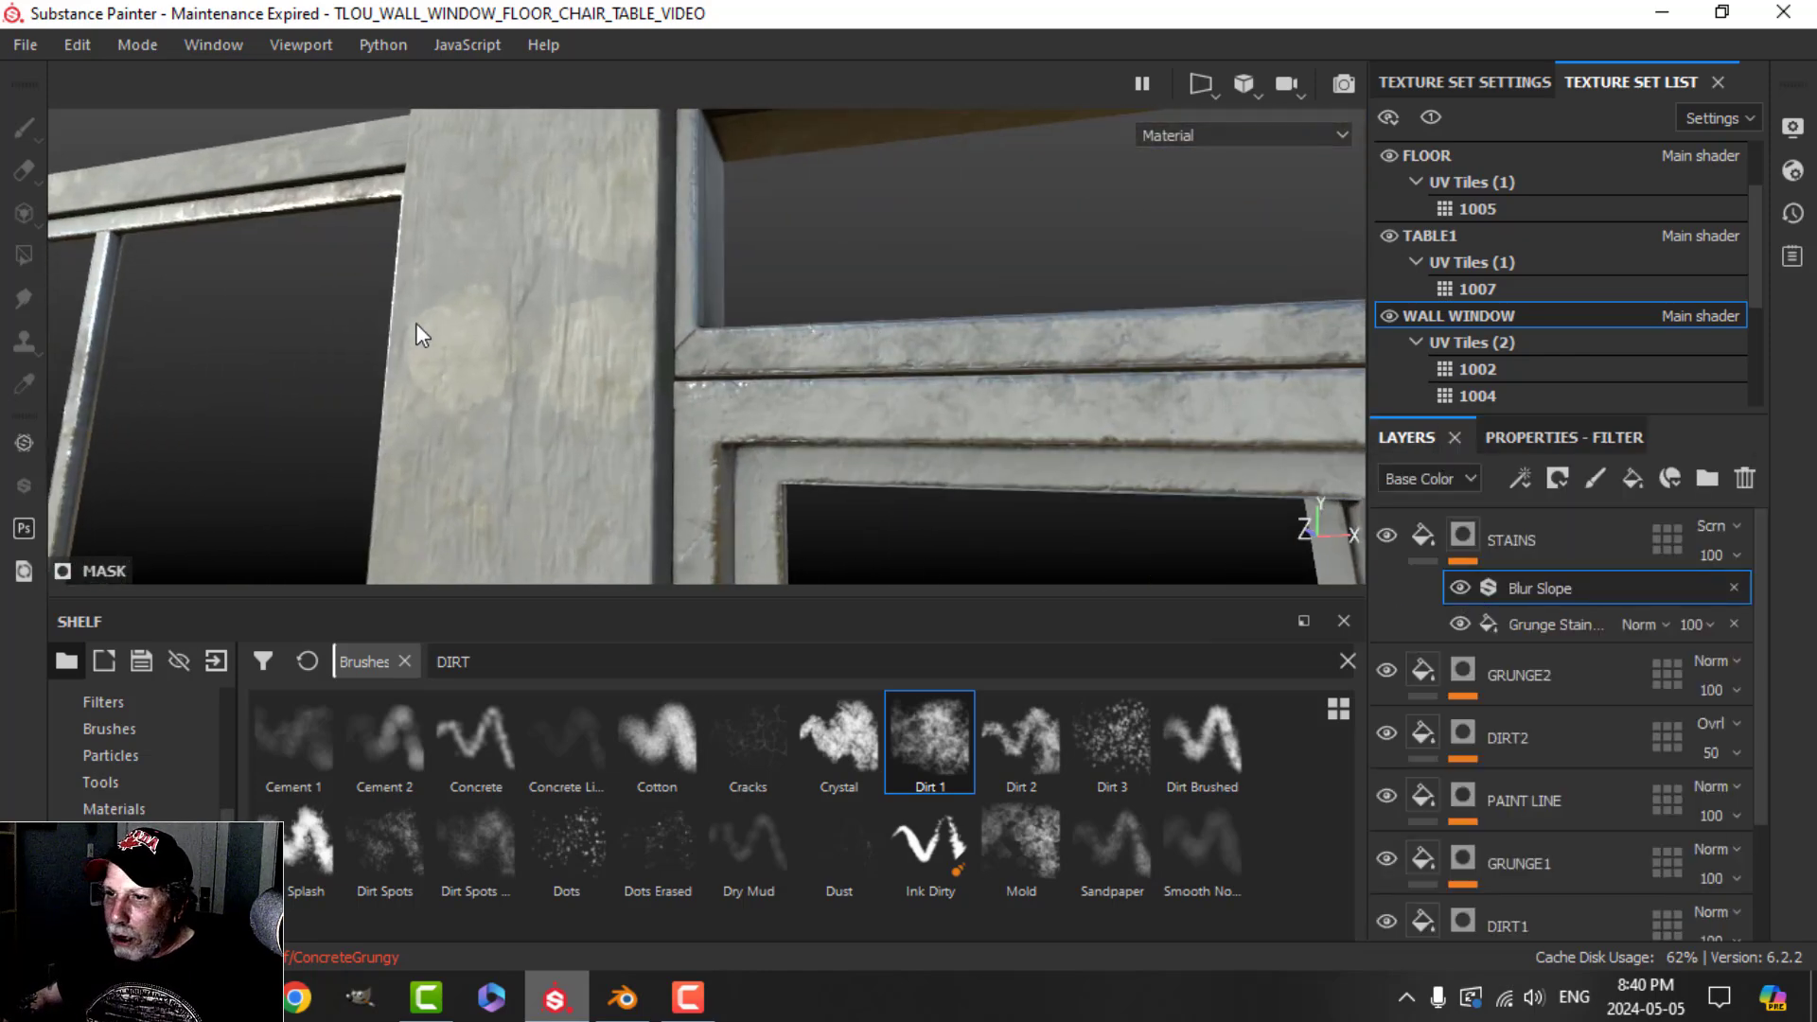
{"action": "left_click", "coordinate": [1463, 585]}
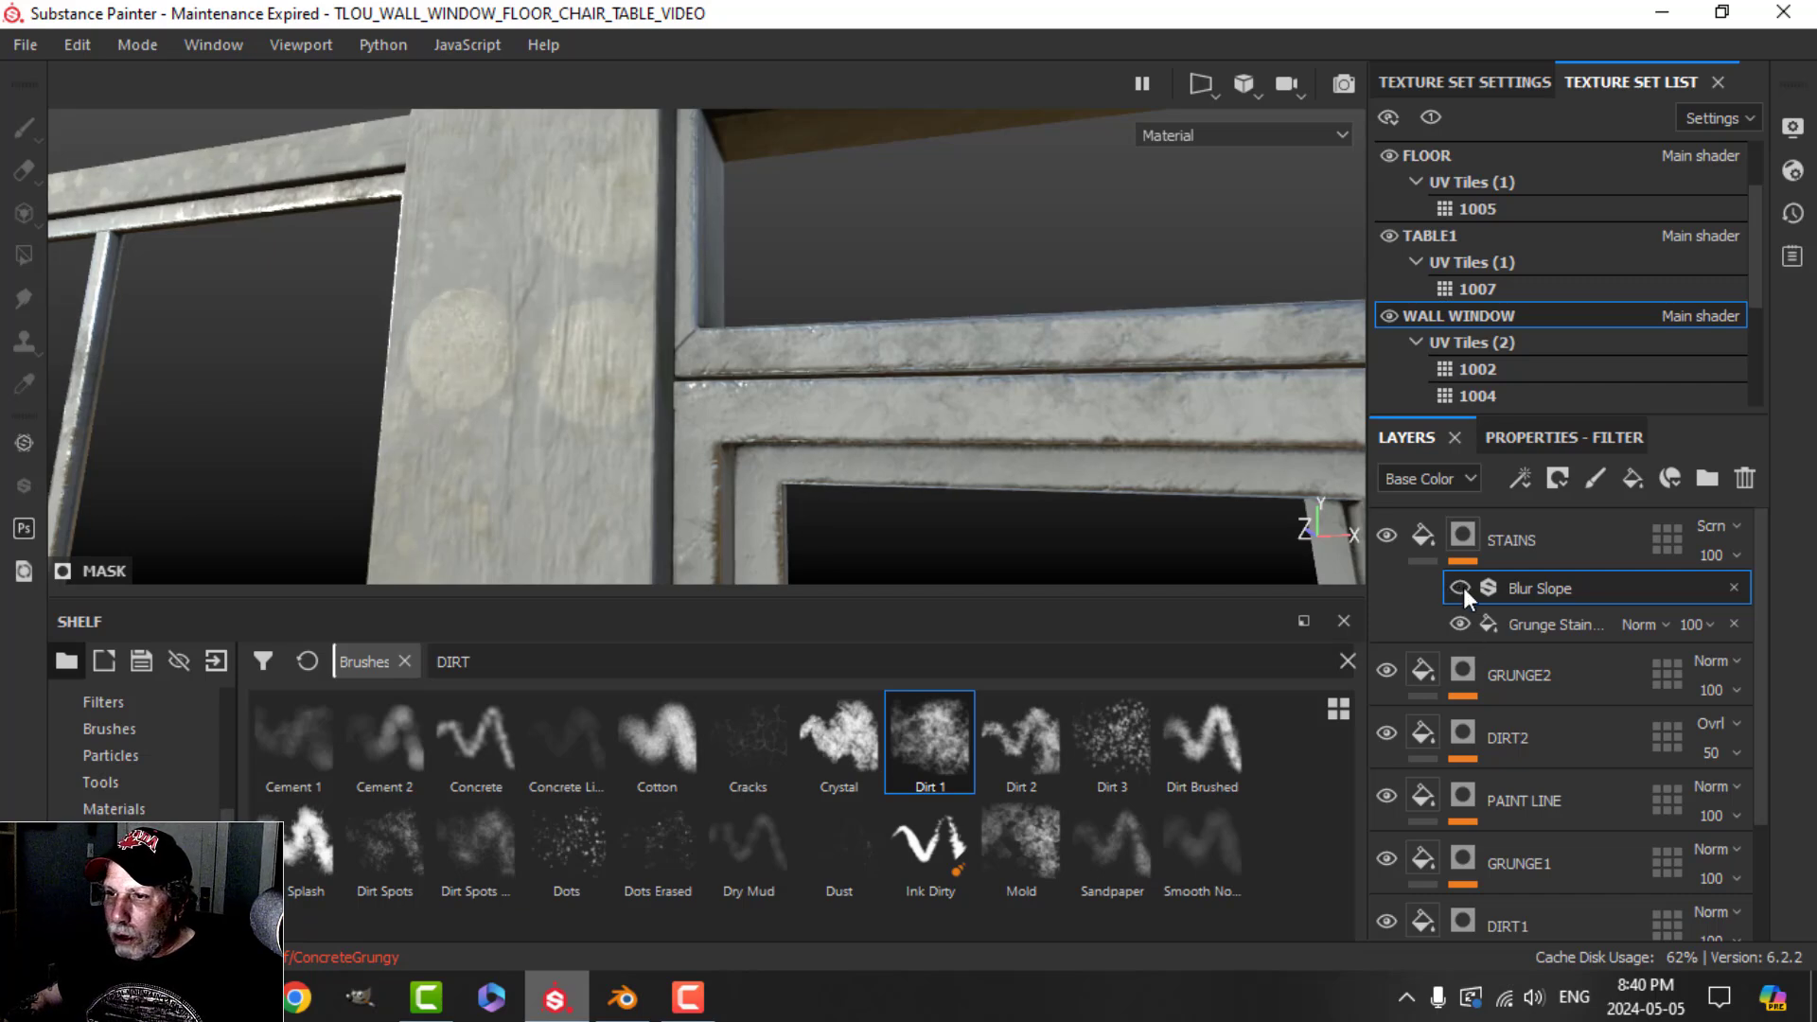
{"action": "left_click", "coordinate": [1463, 586]}
{"action": "scroll", "coordinate": [599, 466], "scroll_direction": "down", "scroll_amount": 2}
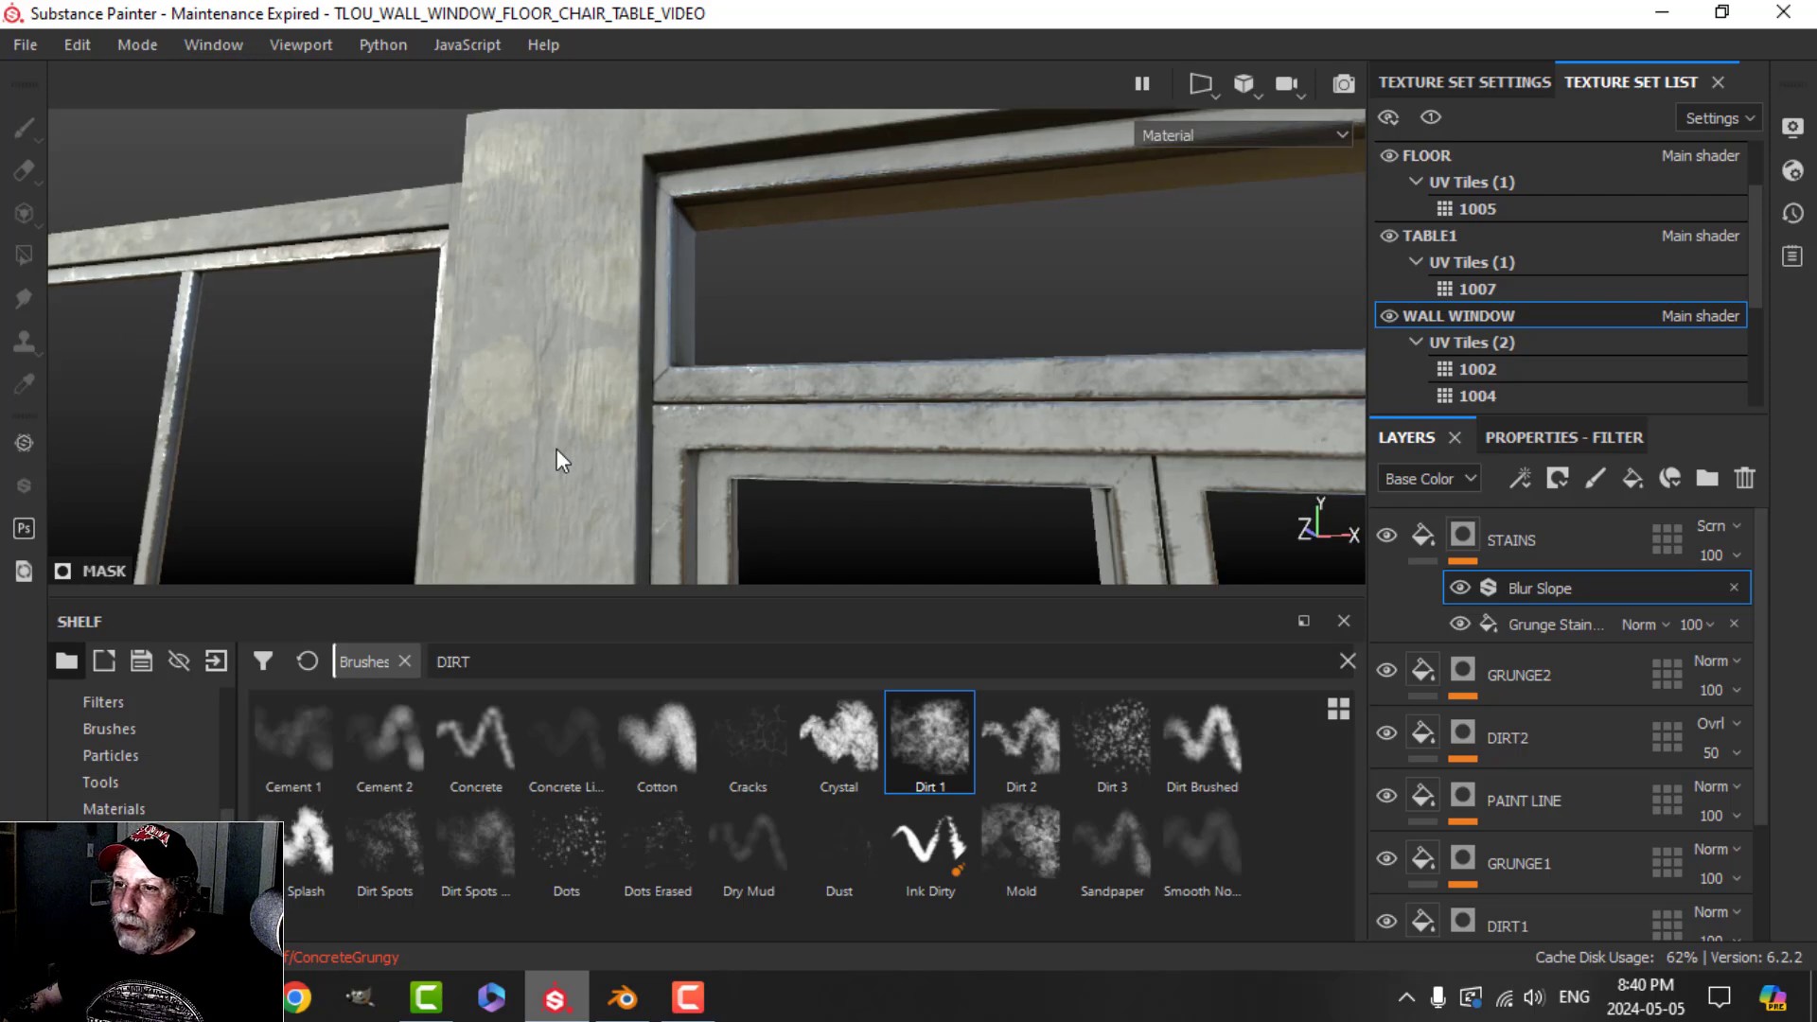
Step: Review the Blur Slope filter's parameters and examine the stains on the walls around the door and windows
{"action": "left_click", "coordinate": [1592, 437]}
{"action": "scroll", "coordinate": [1596, 703], "scroll_direction": "down", "scroll_amount": 2}
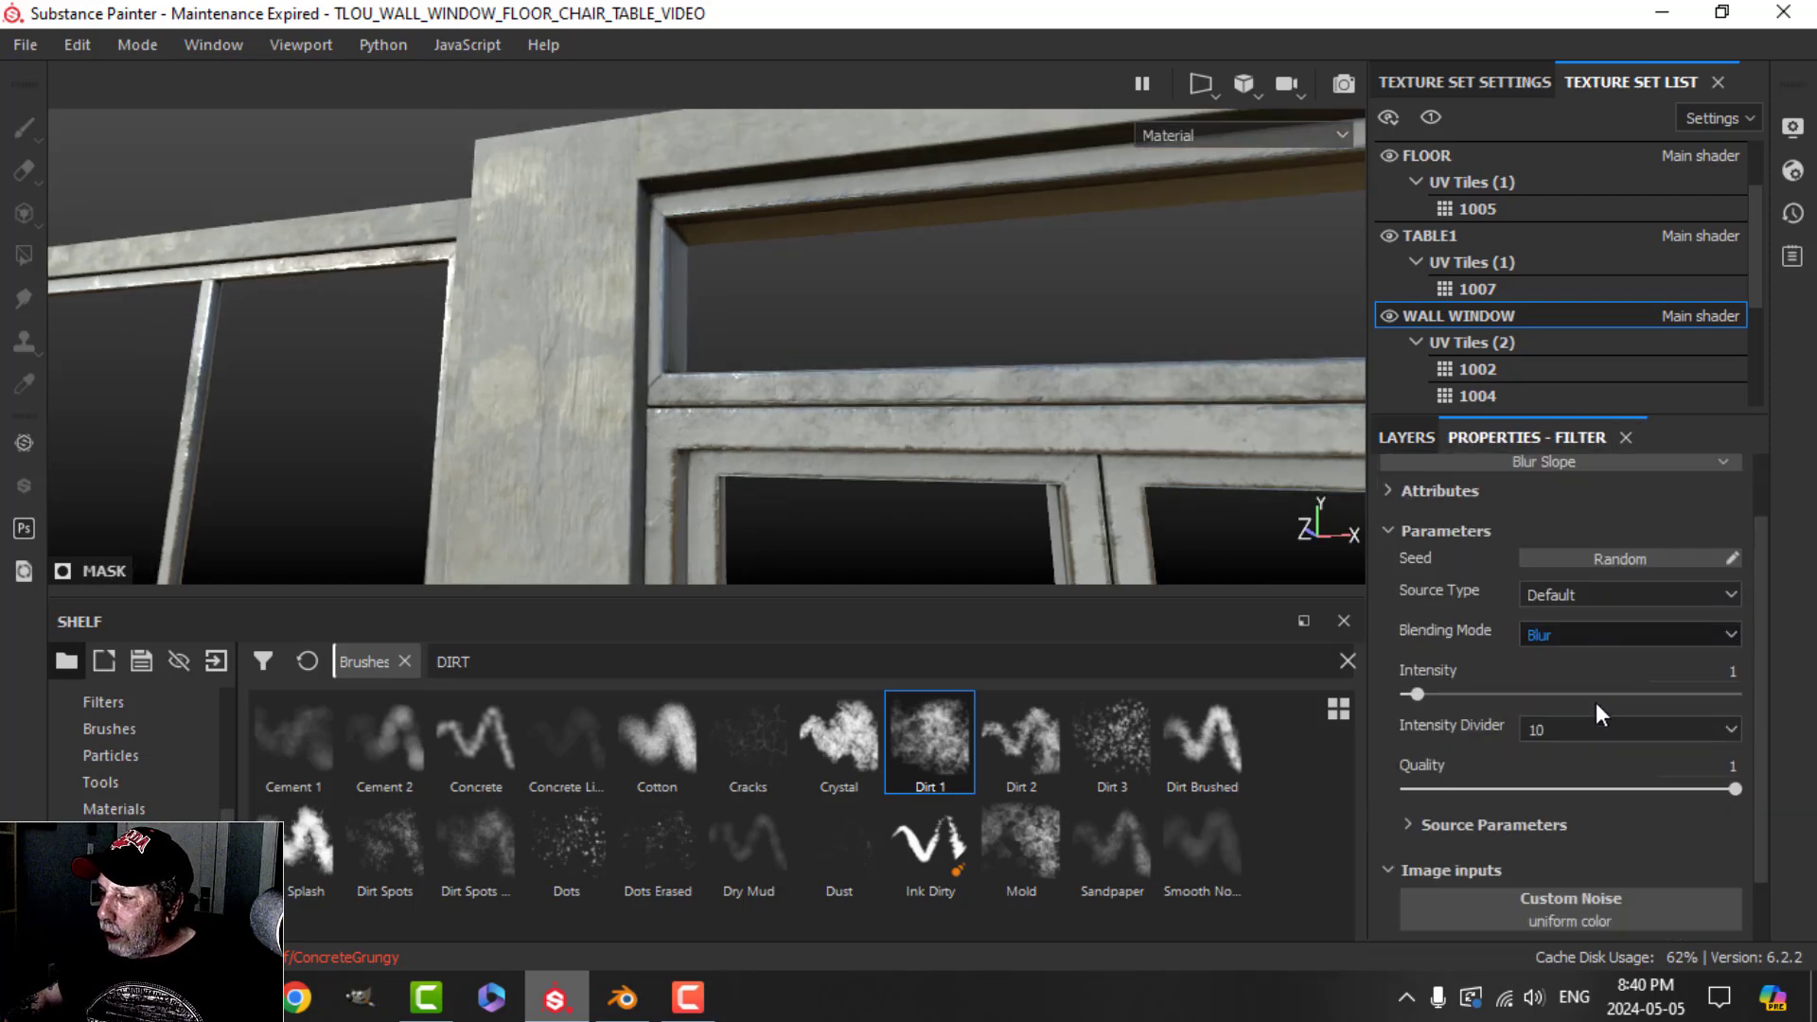
{"action": "scroll", "coordinate": [1596, 703], "scroll_direction": "down", "scroll_amount": 1}
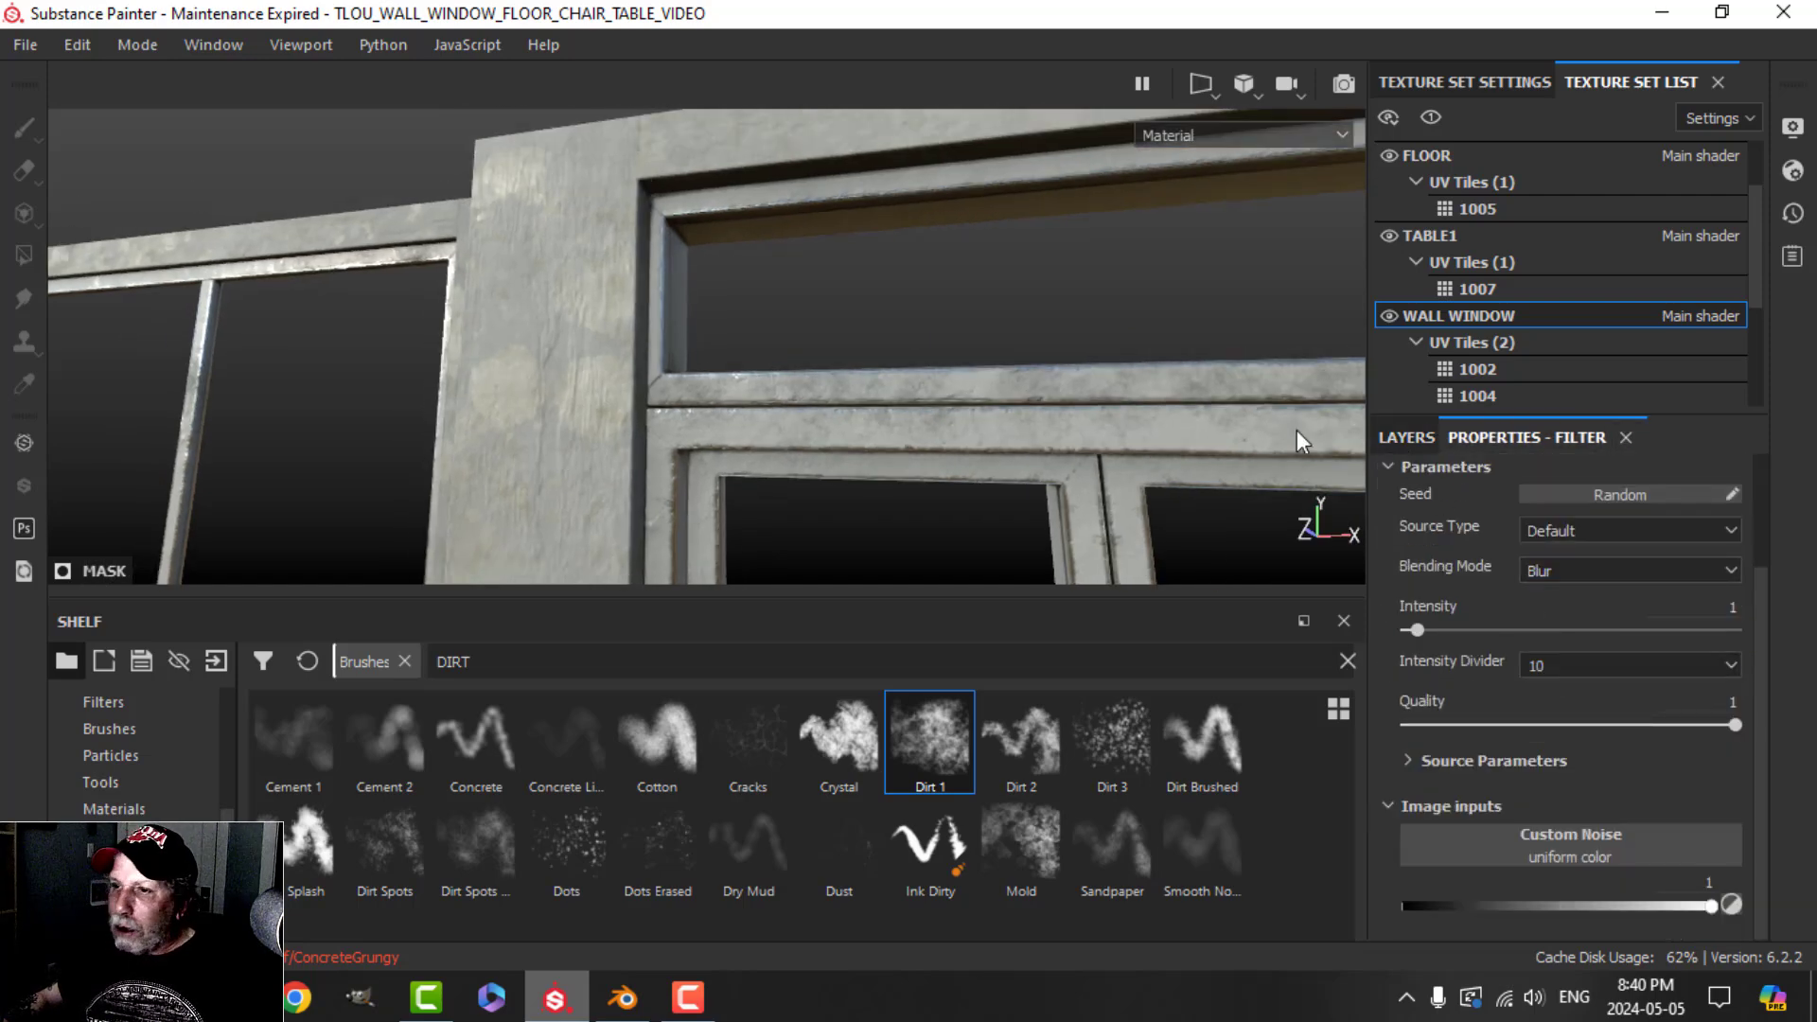
{"action": "left_click_drag", "start_coordinate": [1297, 430], "coordinate": [791, 417], "text": "alt"}
{"action": "scroll", "coordinate": [766, 379], "scroll_direction": "up", "scroll_amount": 2}
{"action": "scroll", "coordinate": [924, 474], "scroll_direction": "down", "scroll_amount": 2}
{"action": "middle_click_drag", "start_coordinate": [924, 474], "coordinate": [807, 443], "text": "alt"}
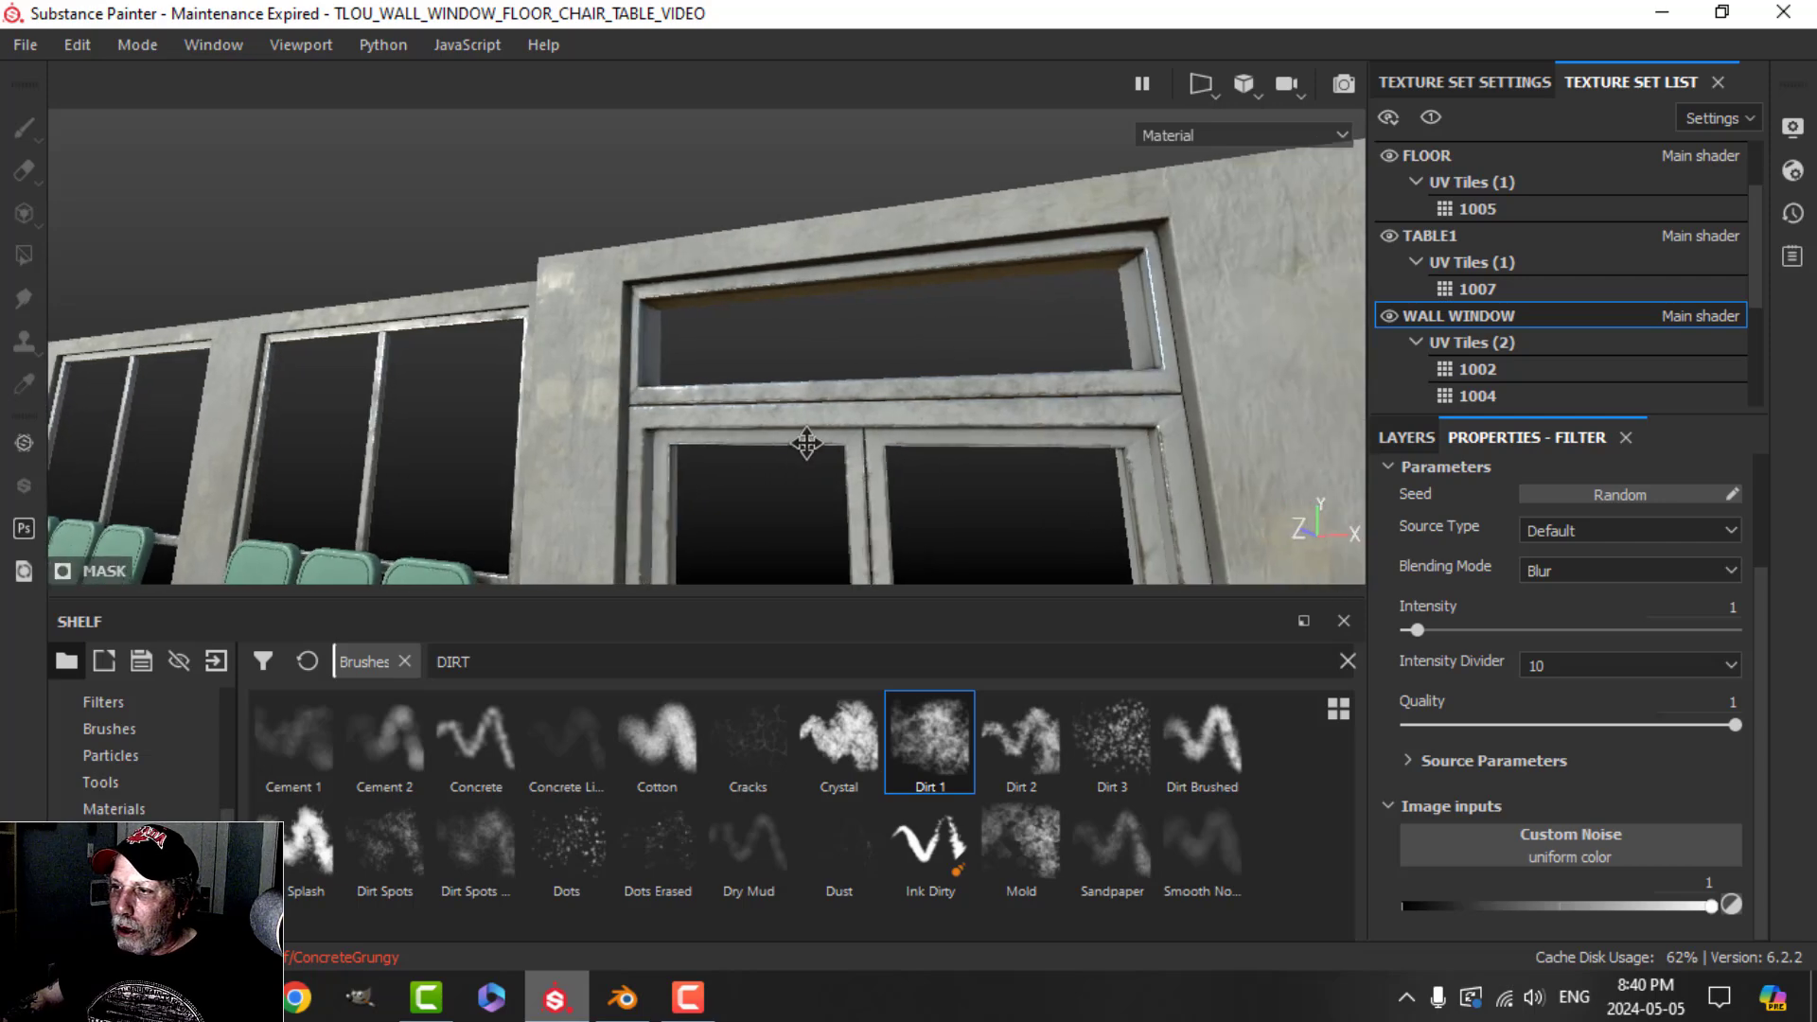
{"action": "left_click_drag", "start_coordinate": [806, 443], "coordinate": [816, 402], "text": "alt"}
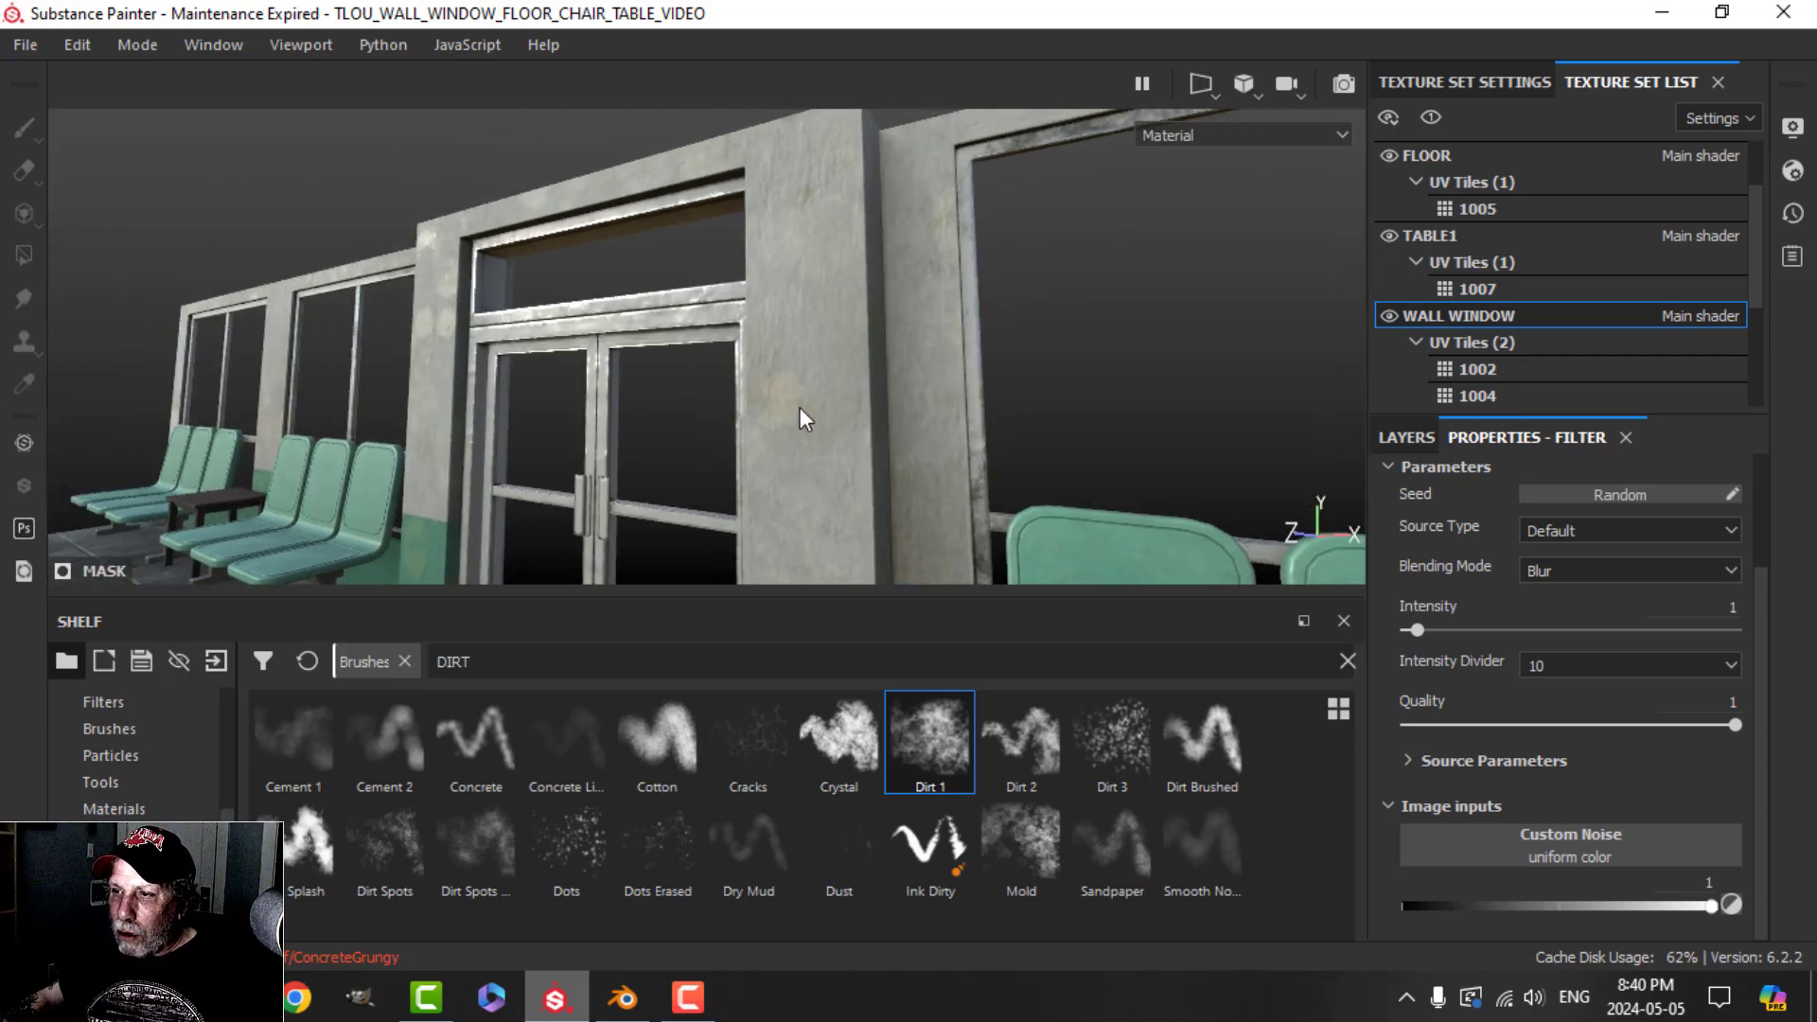
{"action": "mouse_move", "coordinate": [800, 408]}
{"action": "left_mouse_down", "text": "alt"}
{"action": "mouse_move", "coordinate": [770, 417]}
{"action": "mouse_move", "coordinate": [821, 409]}
{"action": "mouse_move", "coordinate": [793, 417]}
{"action": "left_mouse_up", "text": "alt"}
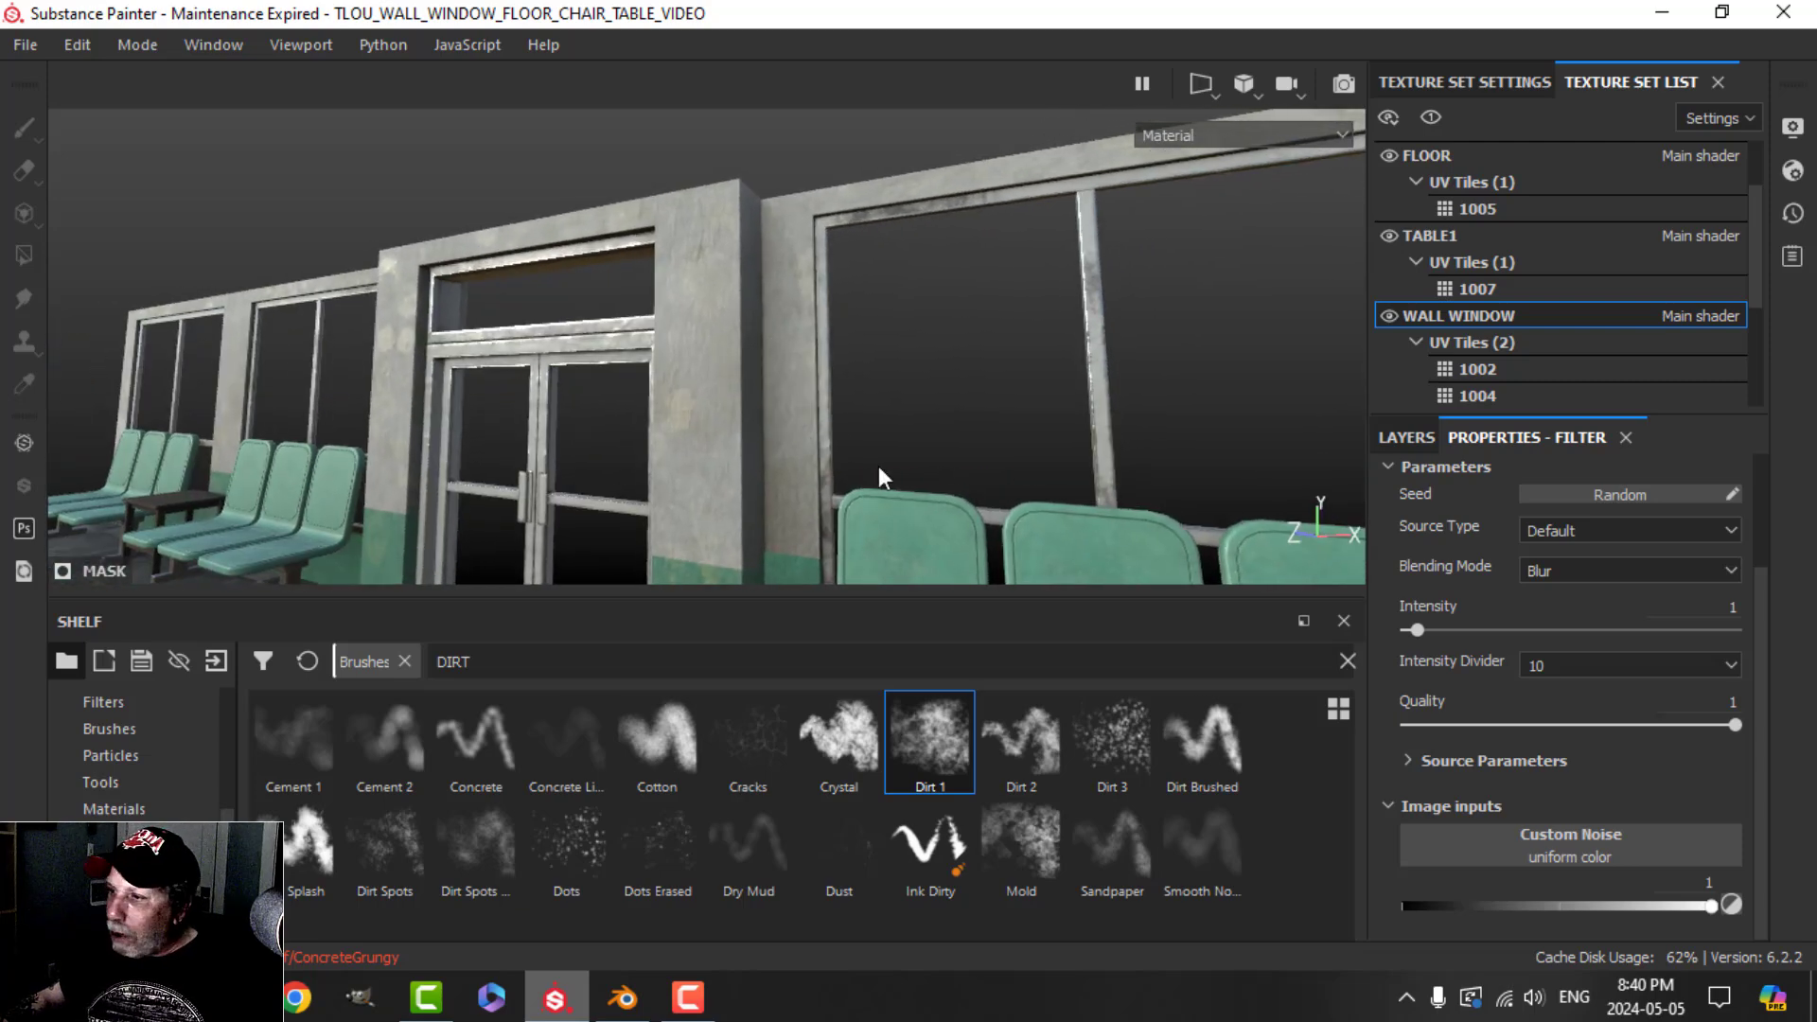
Step: Add a fill layer above STAINS and name it DAMAGE
{"action": "left_click", "coordinate": [1407, 438]}
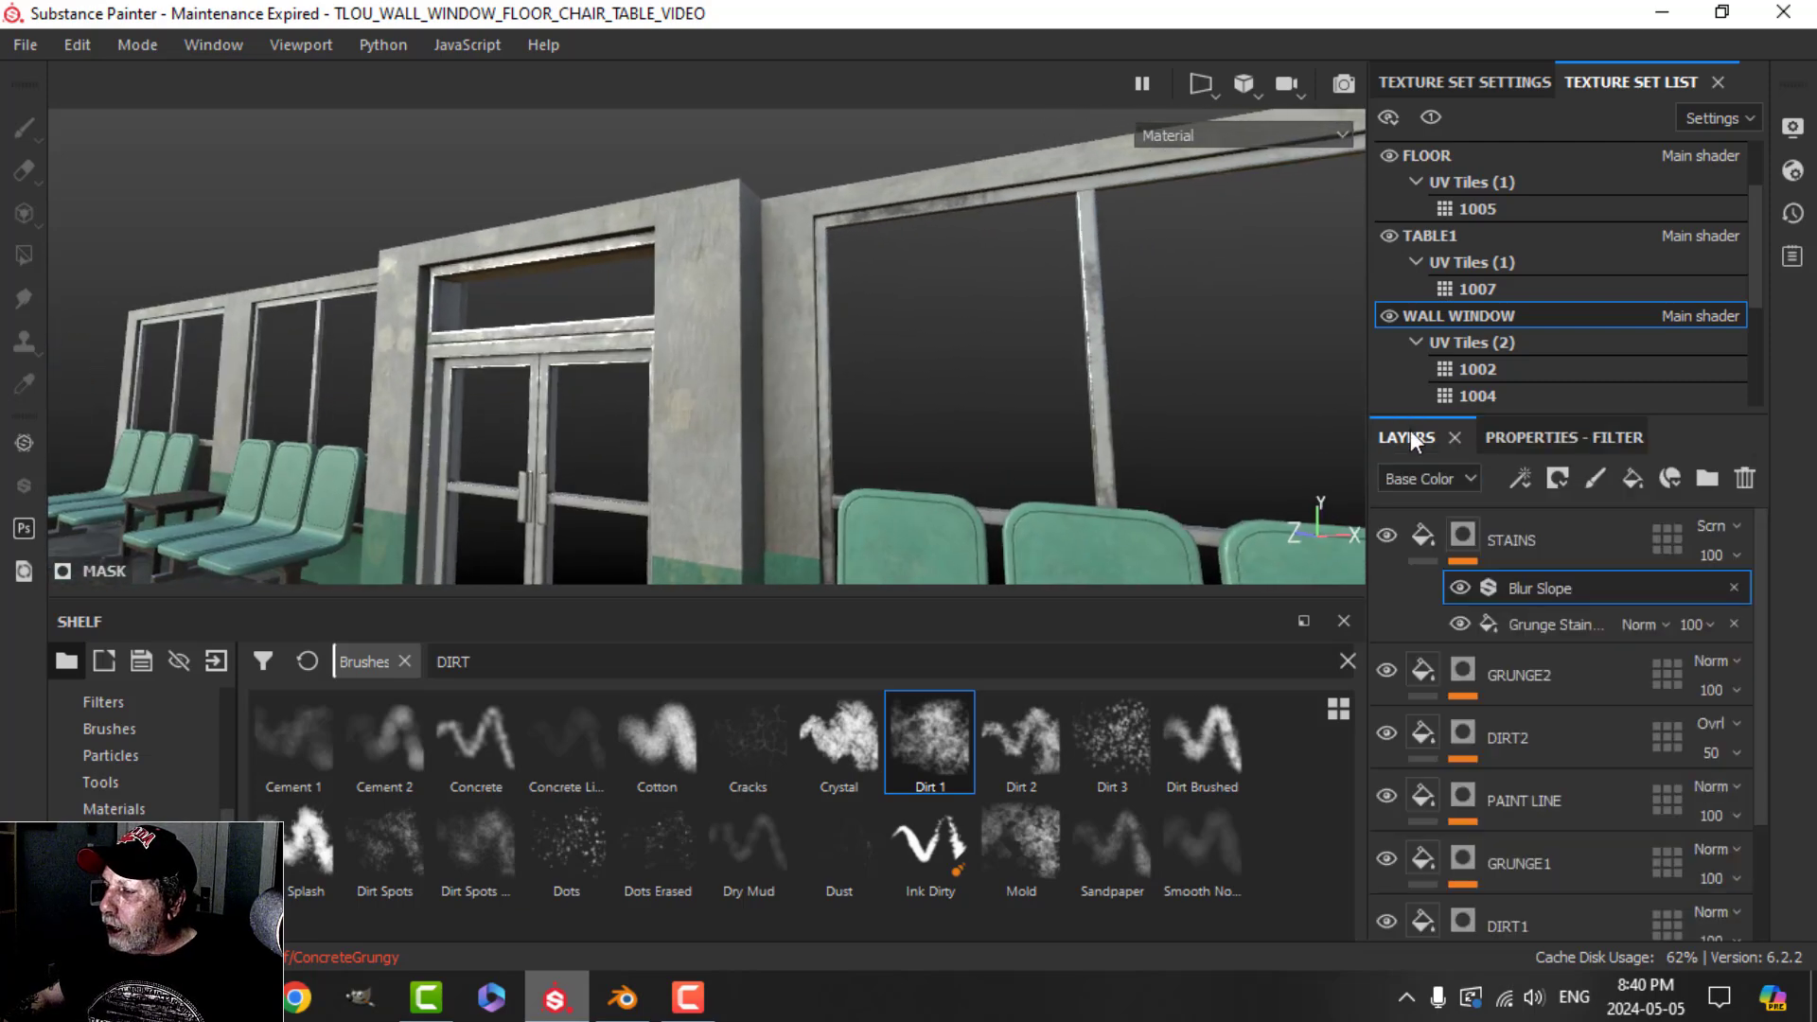
{"action": "left_click", "coordinate": [1434, 537]}
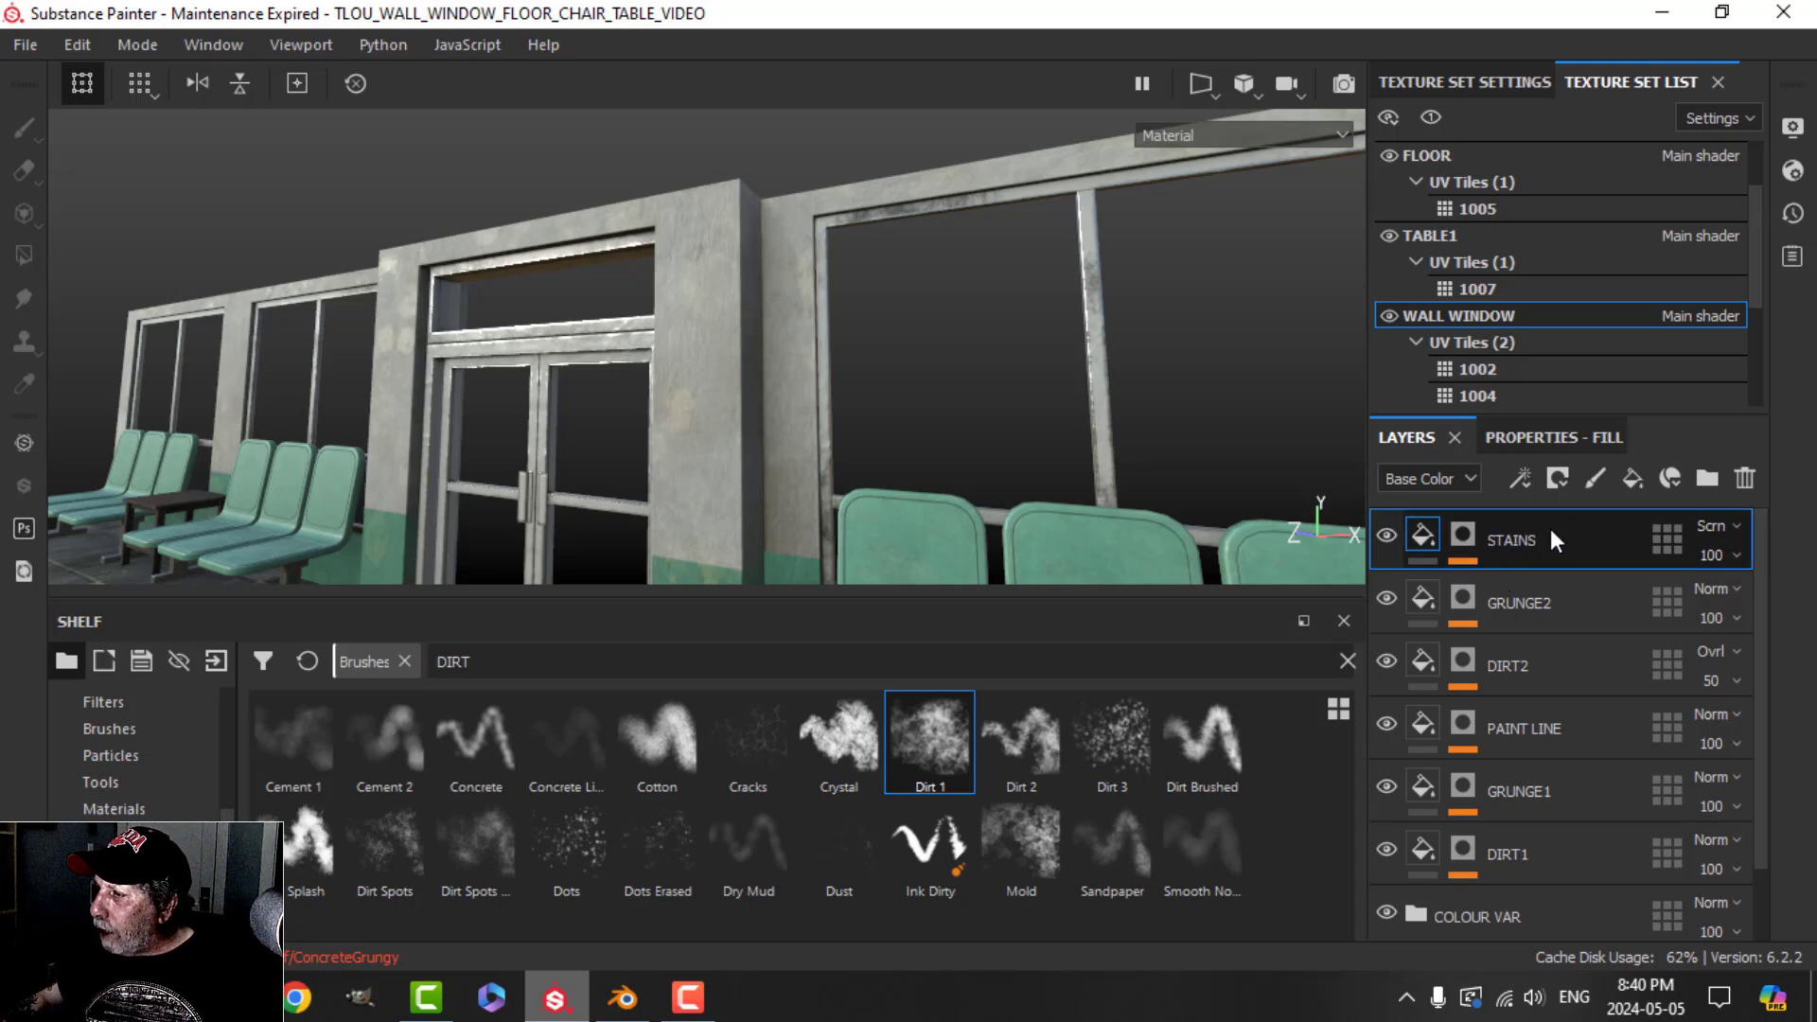
{"action": "left_click", "coordinate": [1633, 479]}
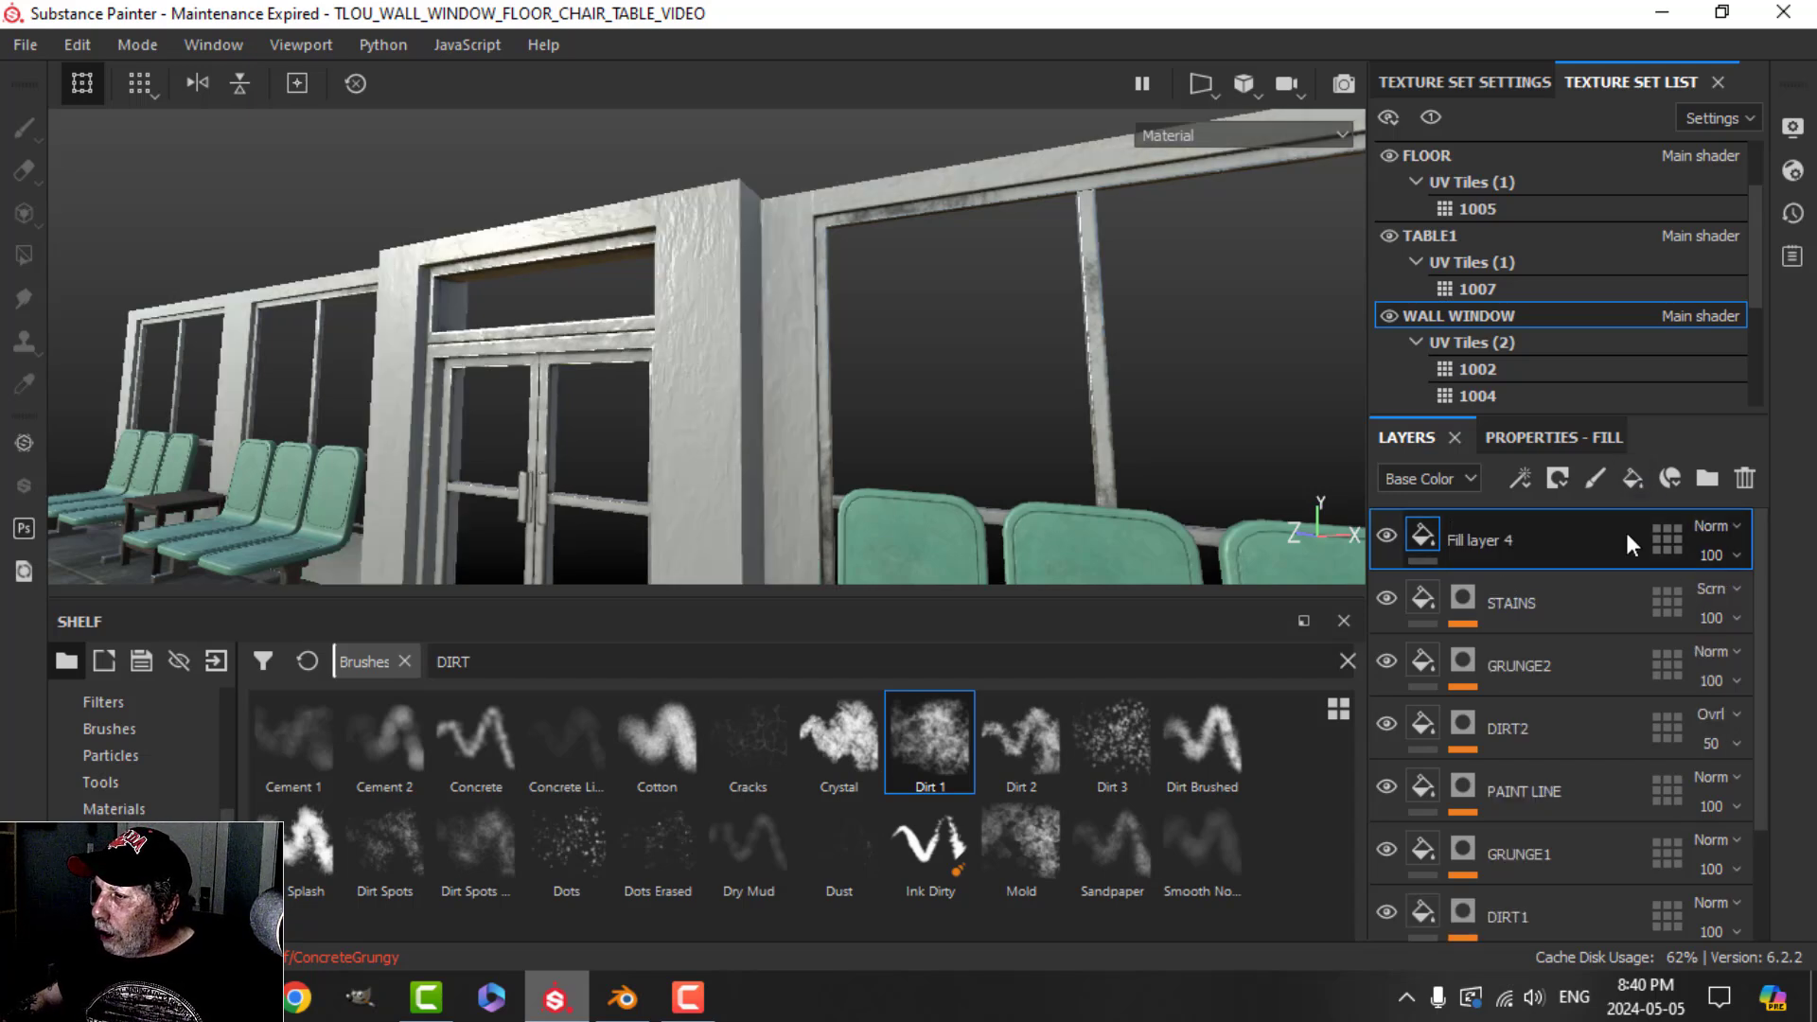
{"action": "left_click", "coordinate": [1484, 536]}
{"action": "type", "text": "DAMAGE"}
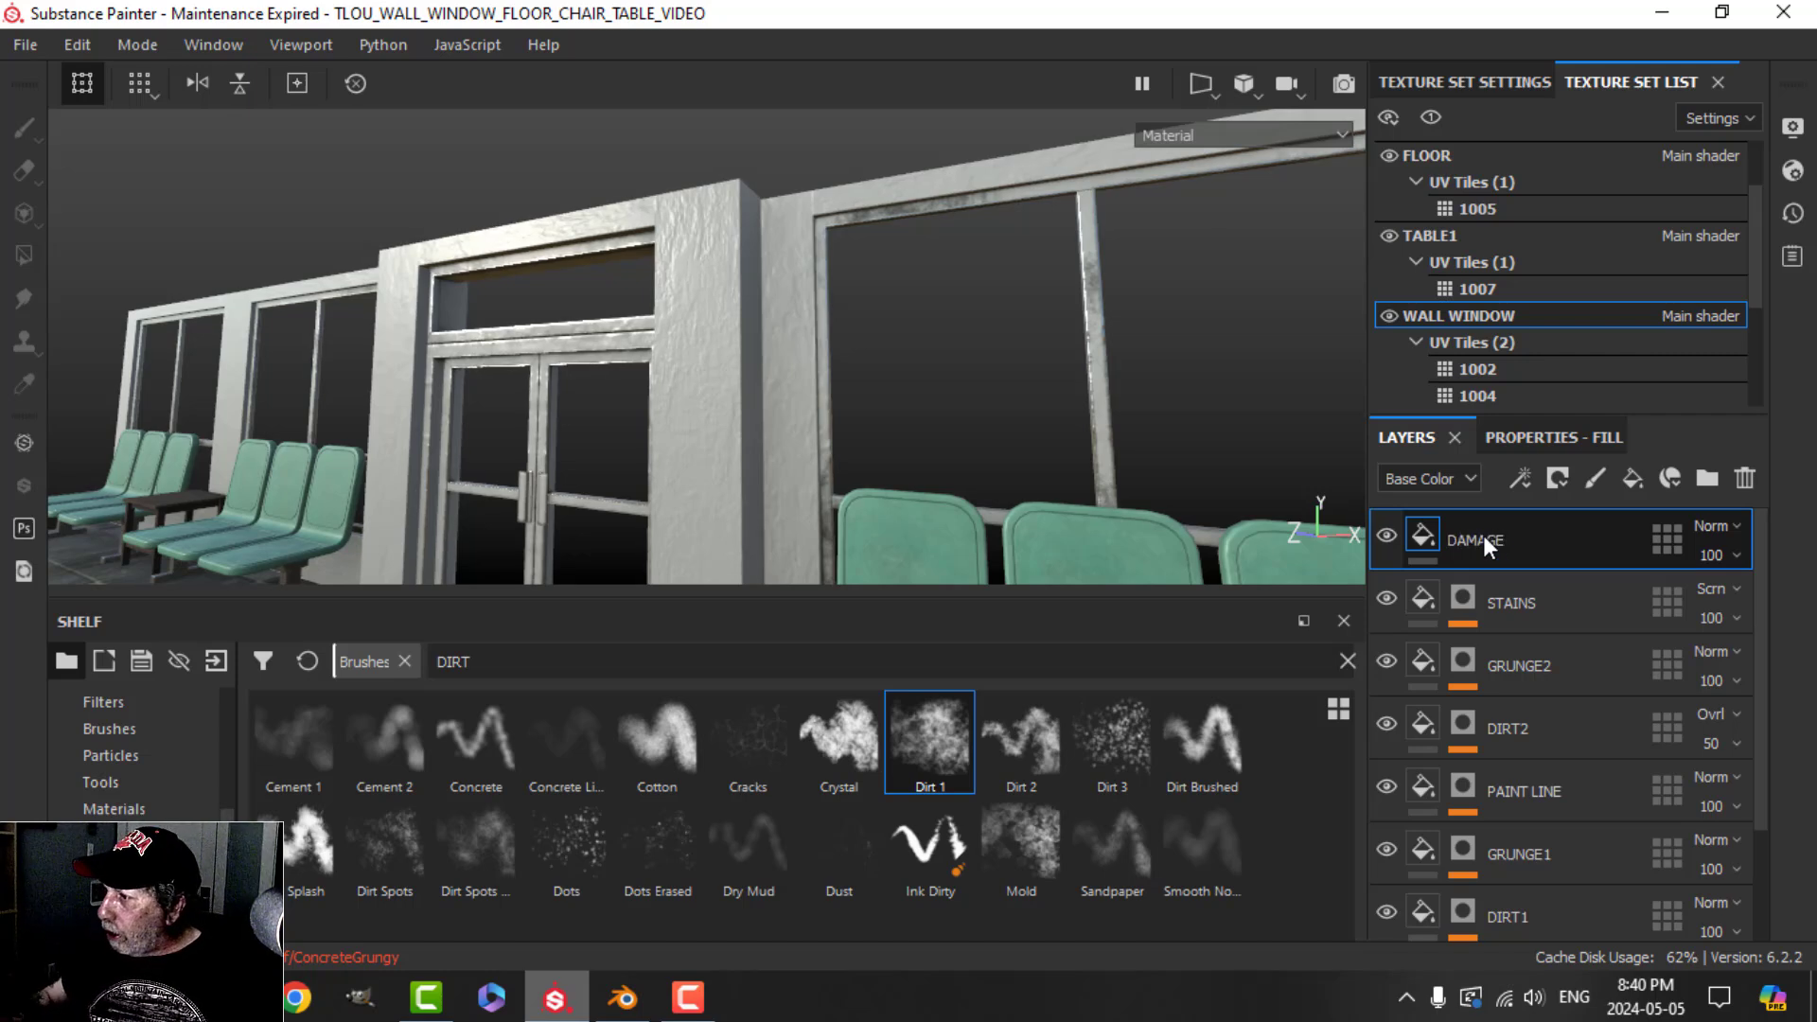
{"action": "key", "text": "Return"}
Step: Limit the DAMAGE fill to the height channel and set its height to -0.18
{"action": "left_click", "coordinate": [1536, 437]}
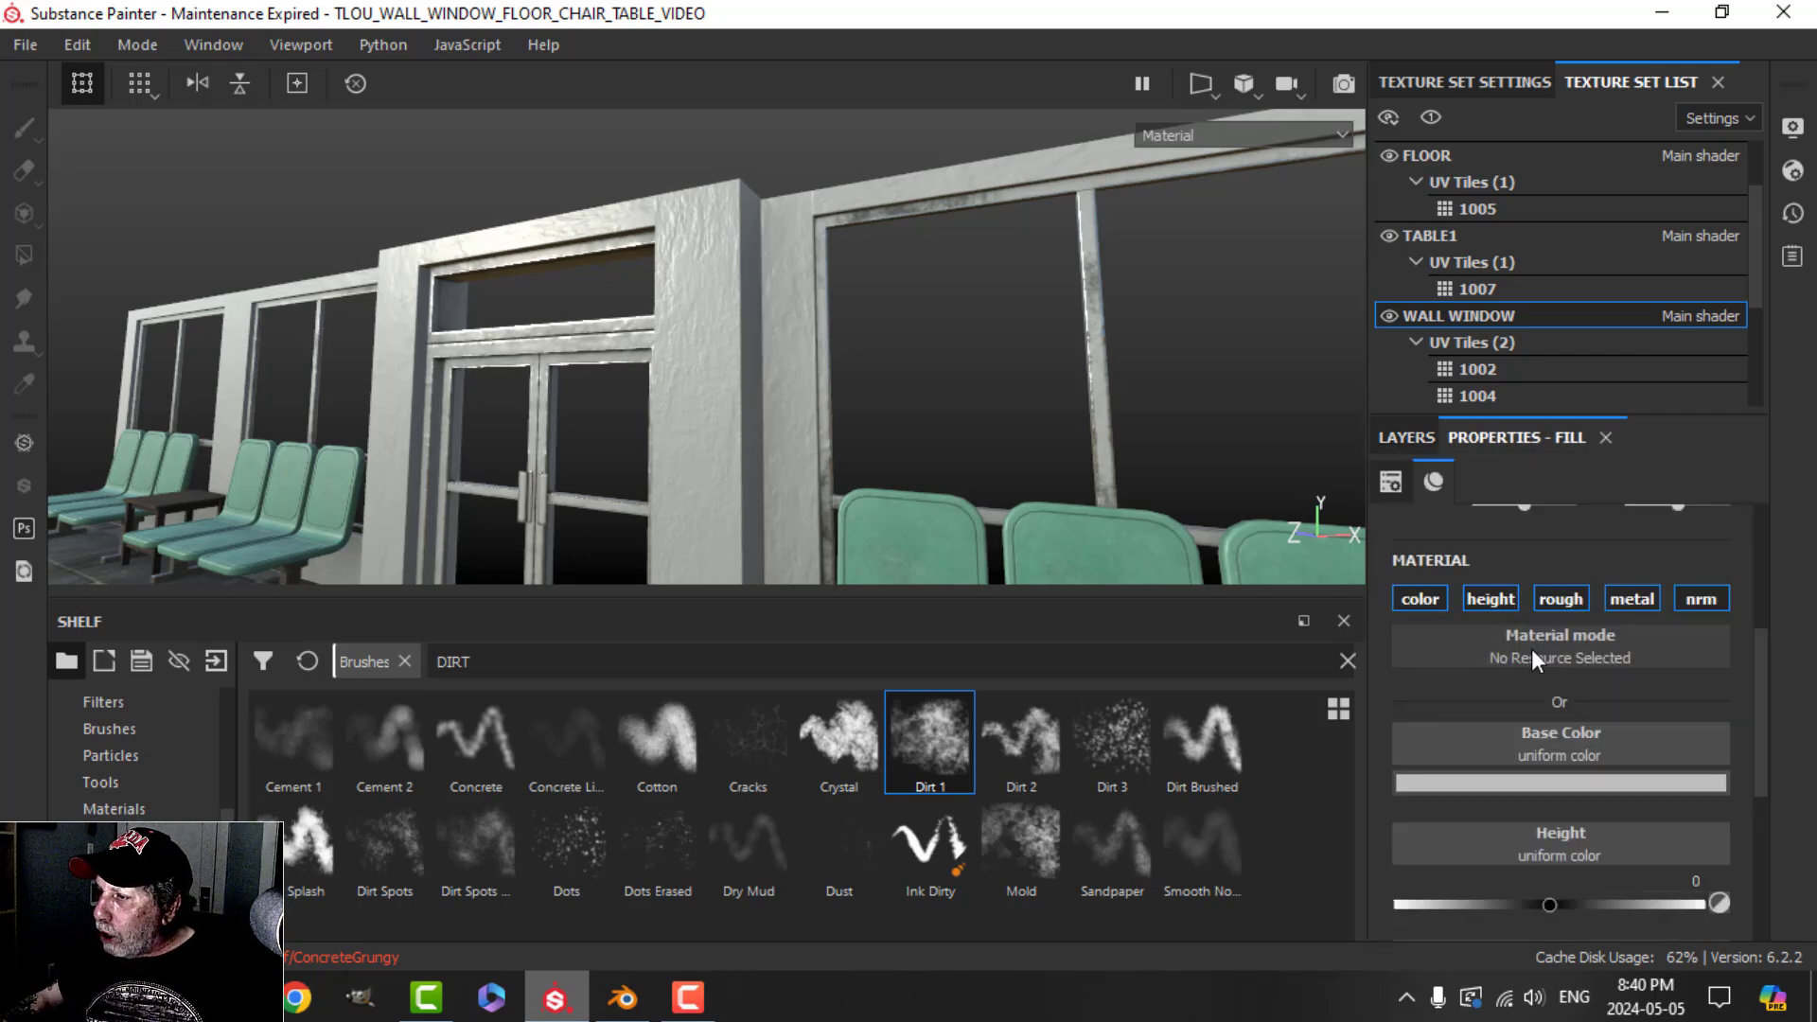
{"action": "left_click", "coordinate": [1491, 599]}
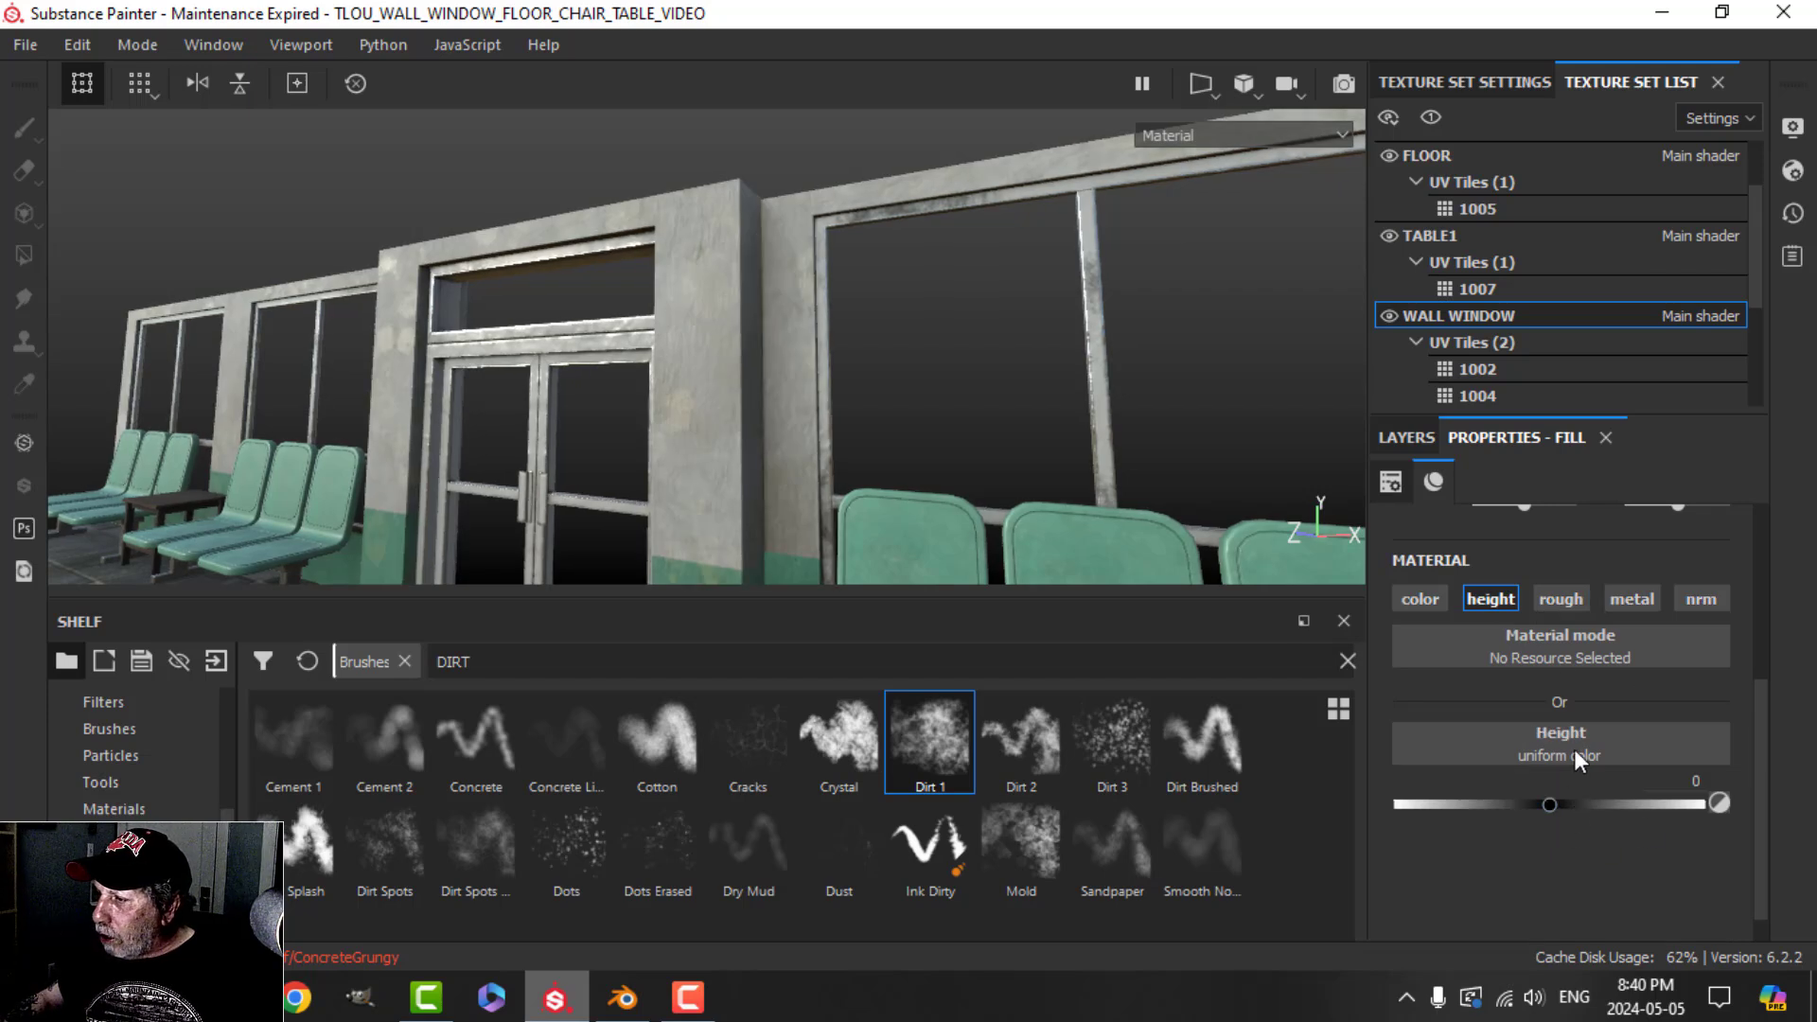
{"action": "left_click", "coordinate": [1679, 780]}
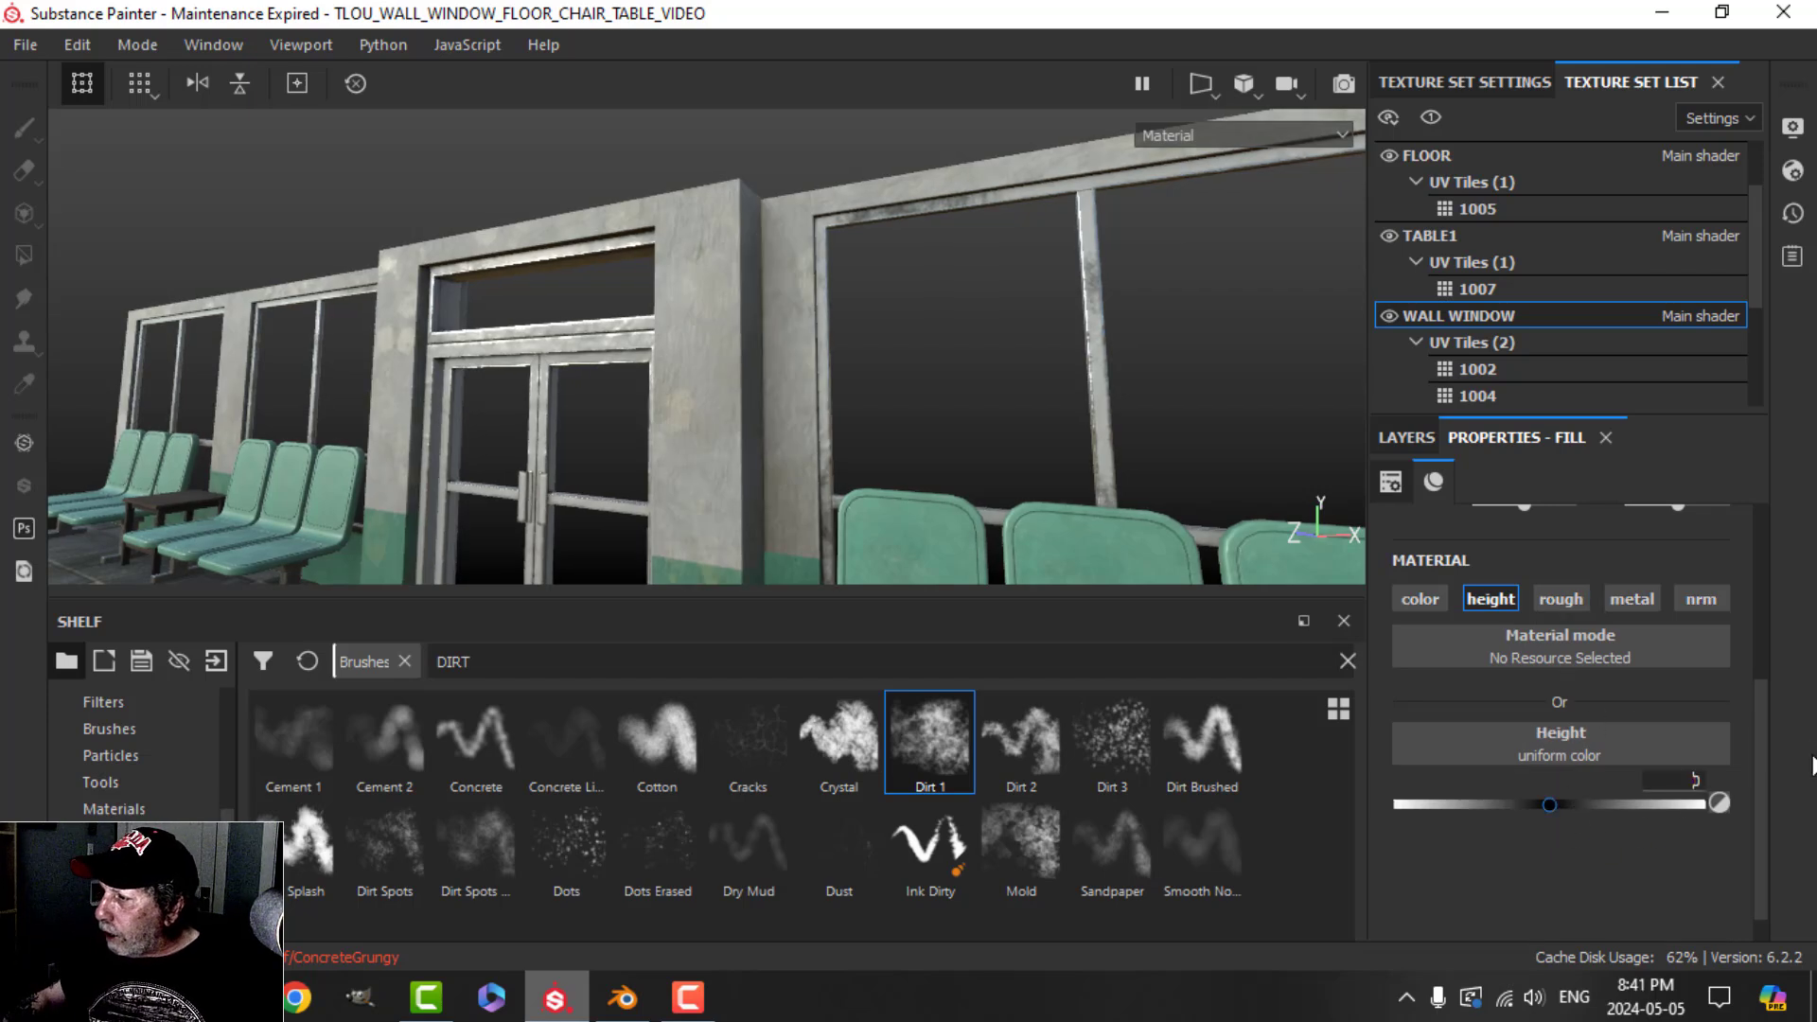
{"action": "type", "text": "-0.5"}
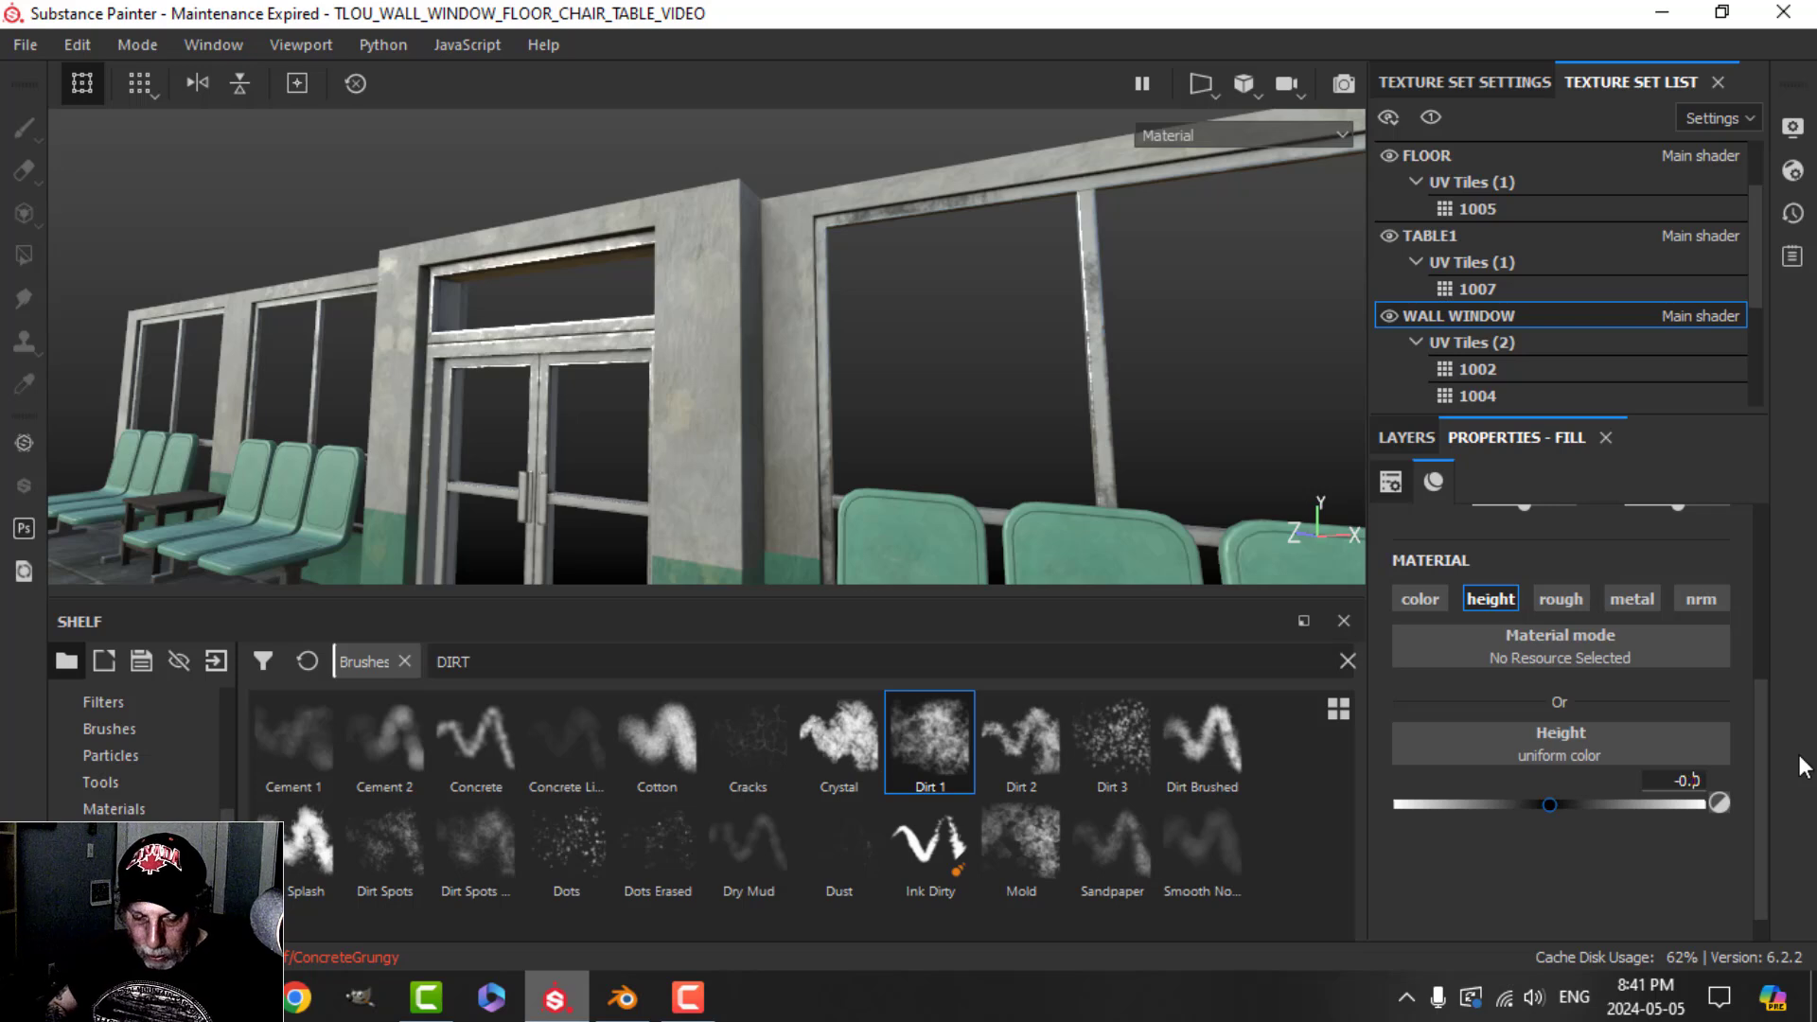
{"action": "type", "text": "18"}
{"action": "key", "text": "Return"}
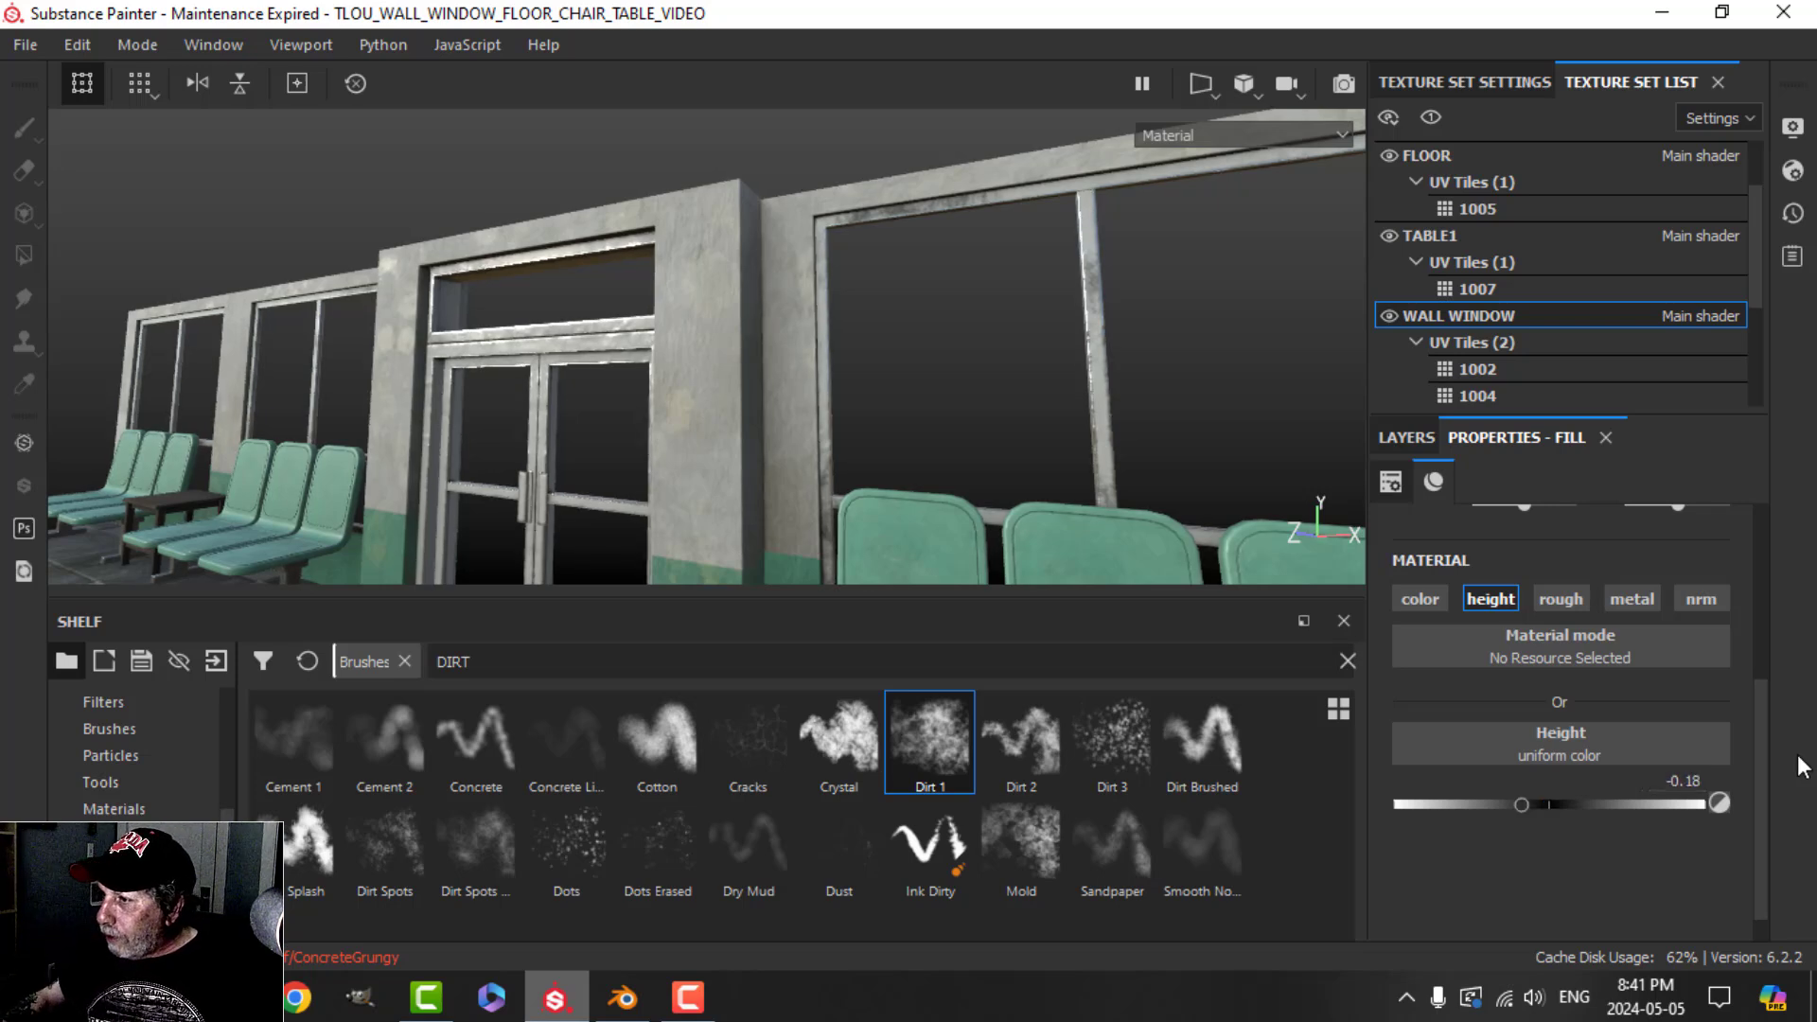
Step: Add a black mask to the DAMAGE layer
{"action": "left_click", "coordinate": [1409, 438]}
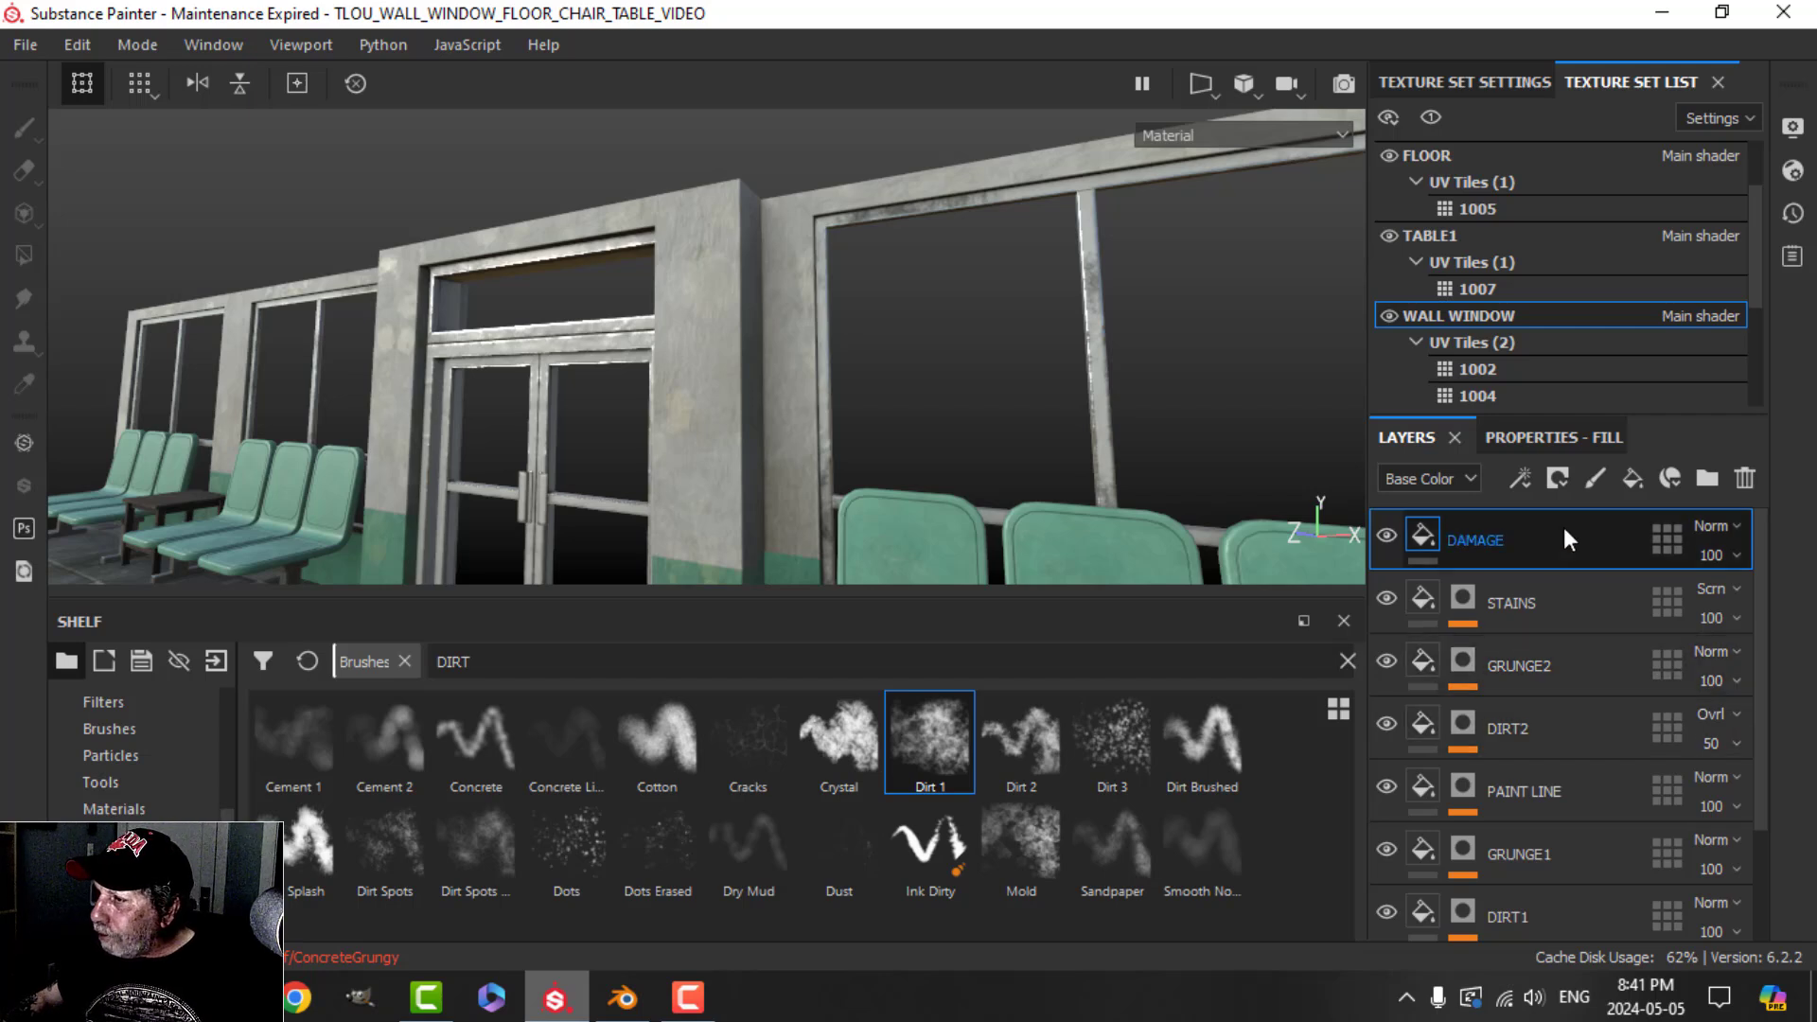
{"action": "left_click", "coordinate": [1557, 478]}
{"action": "left_click", "coordinate": [1593, 535]}
{"action": "left_click", "coordinate": [1520, 478]}
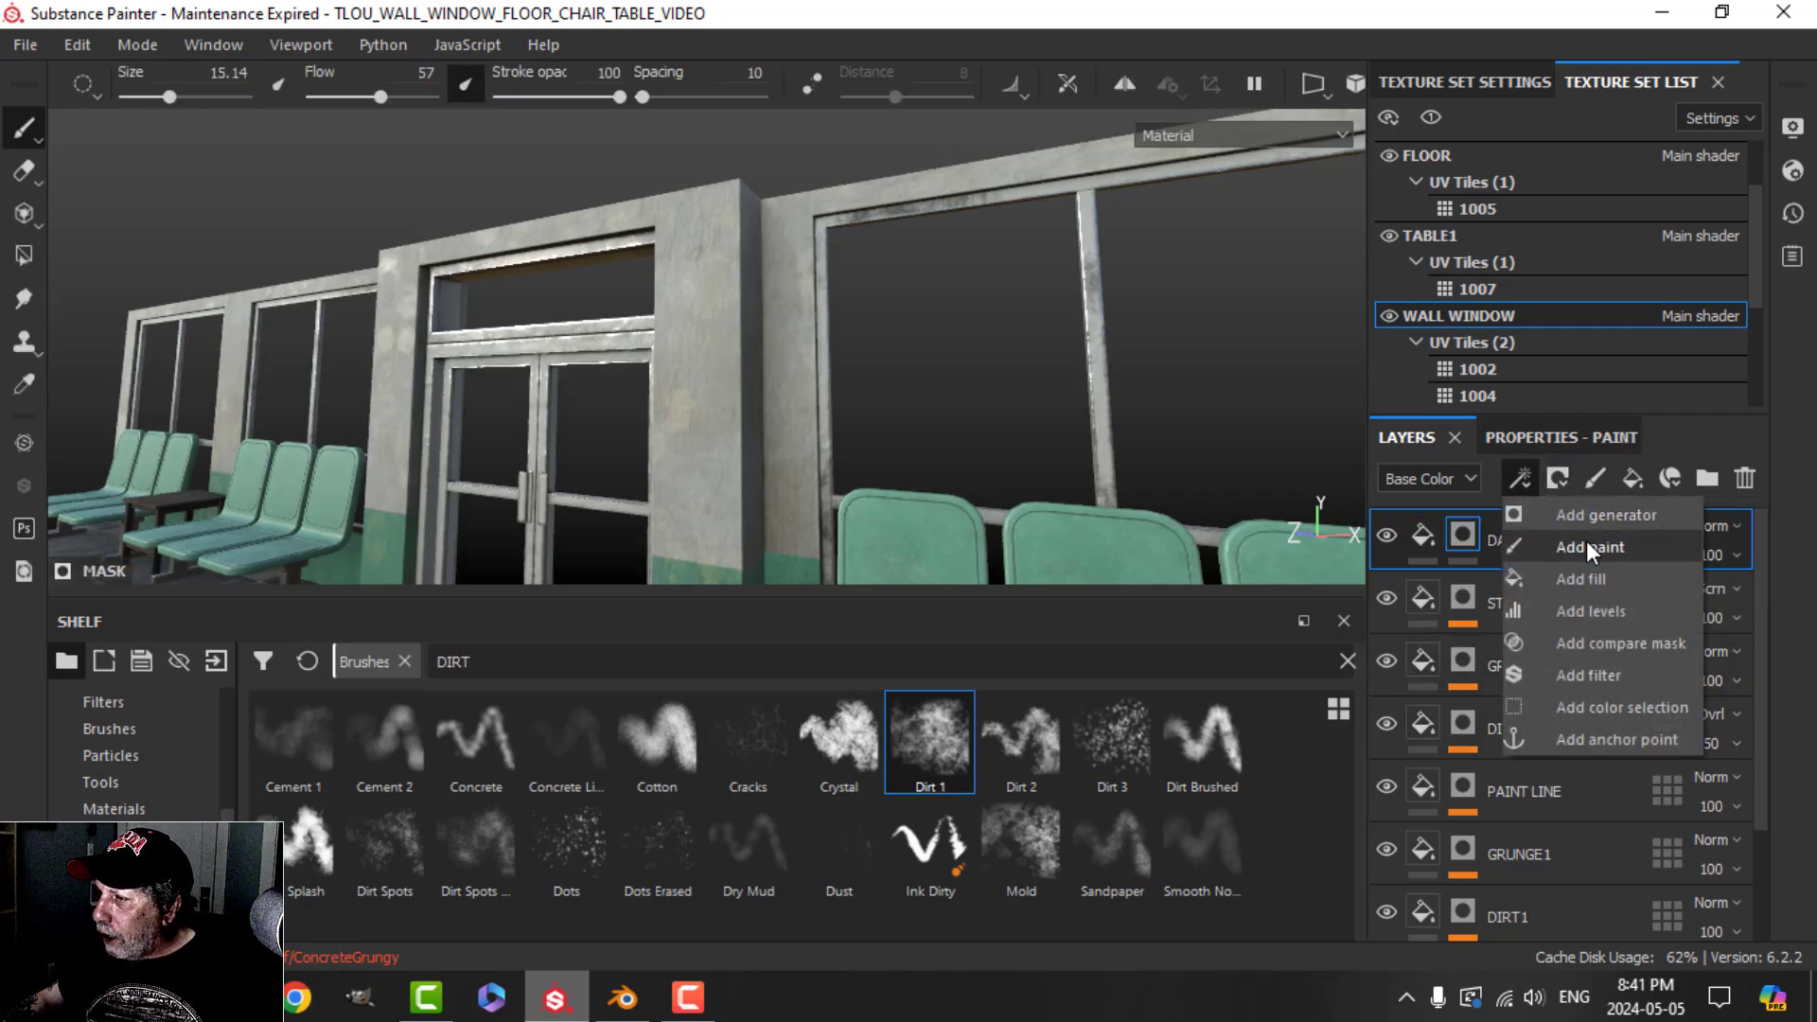
{"action": "left_click", "coordinate": [1588, 579]}
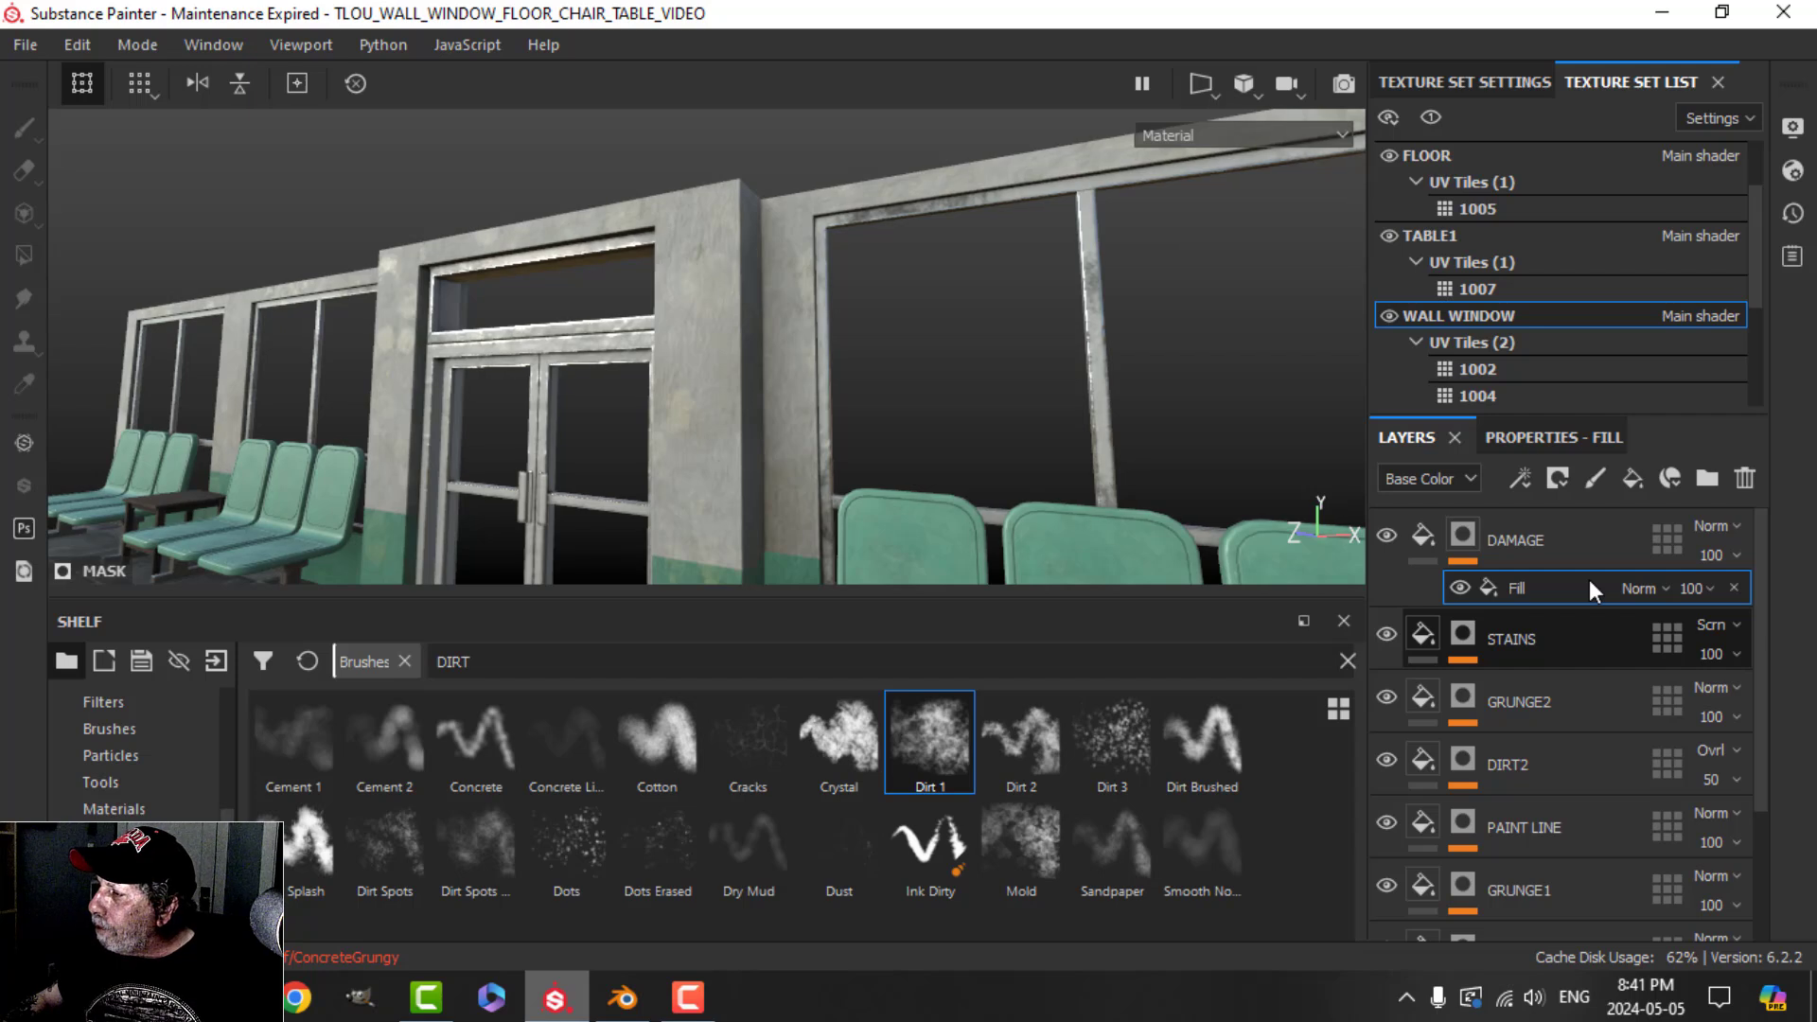
{"action": "left_click", "coordinate": [1589, 581]}
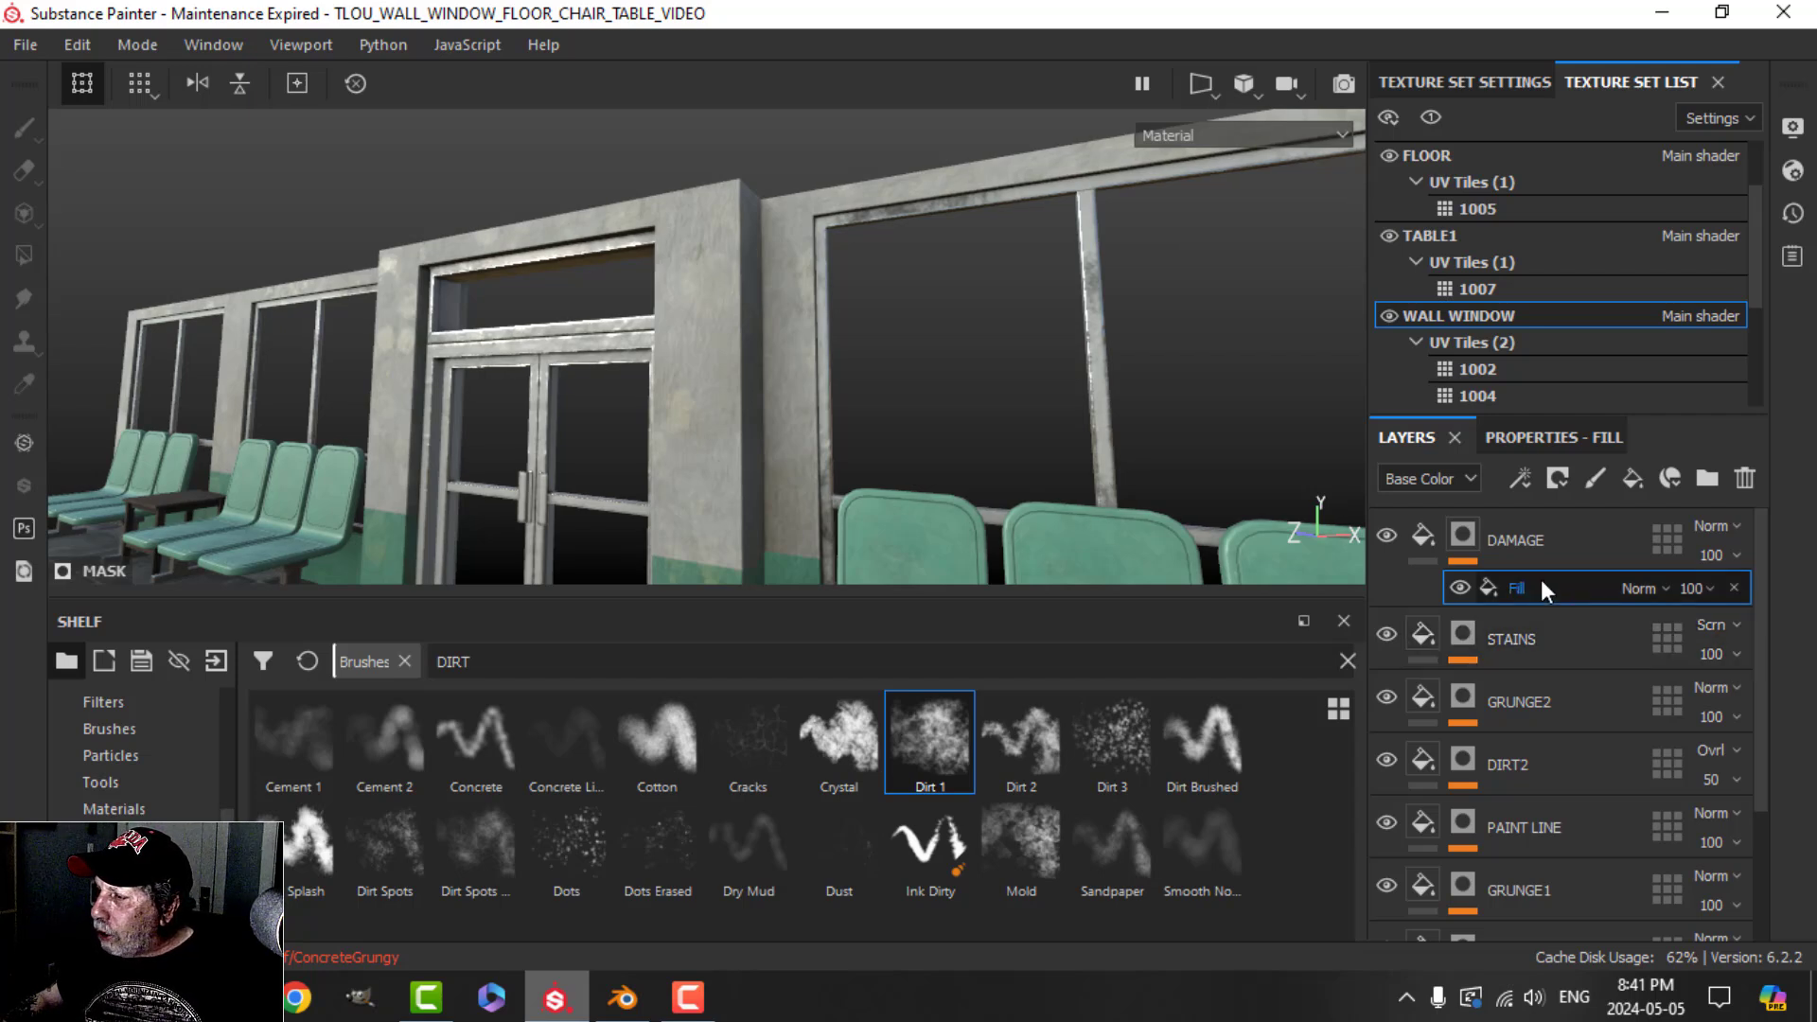
{"action": "left_click", "coordinate": [1738, 590]}
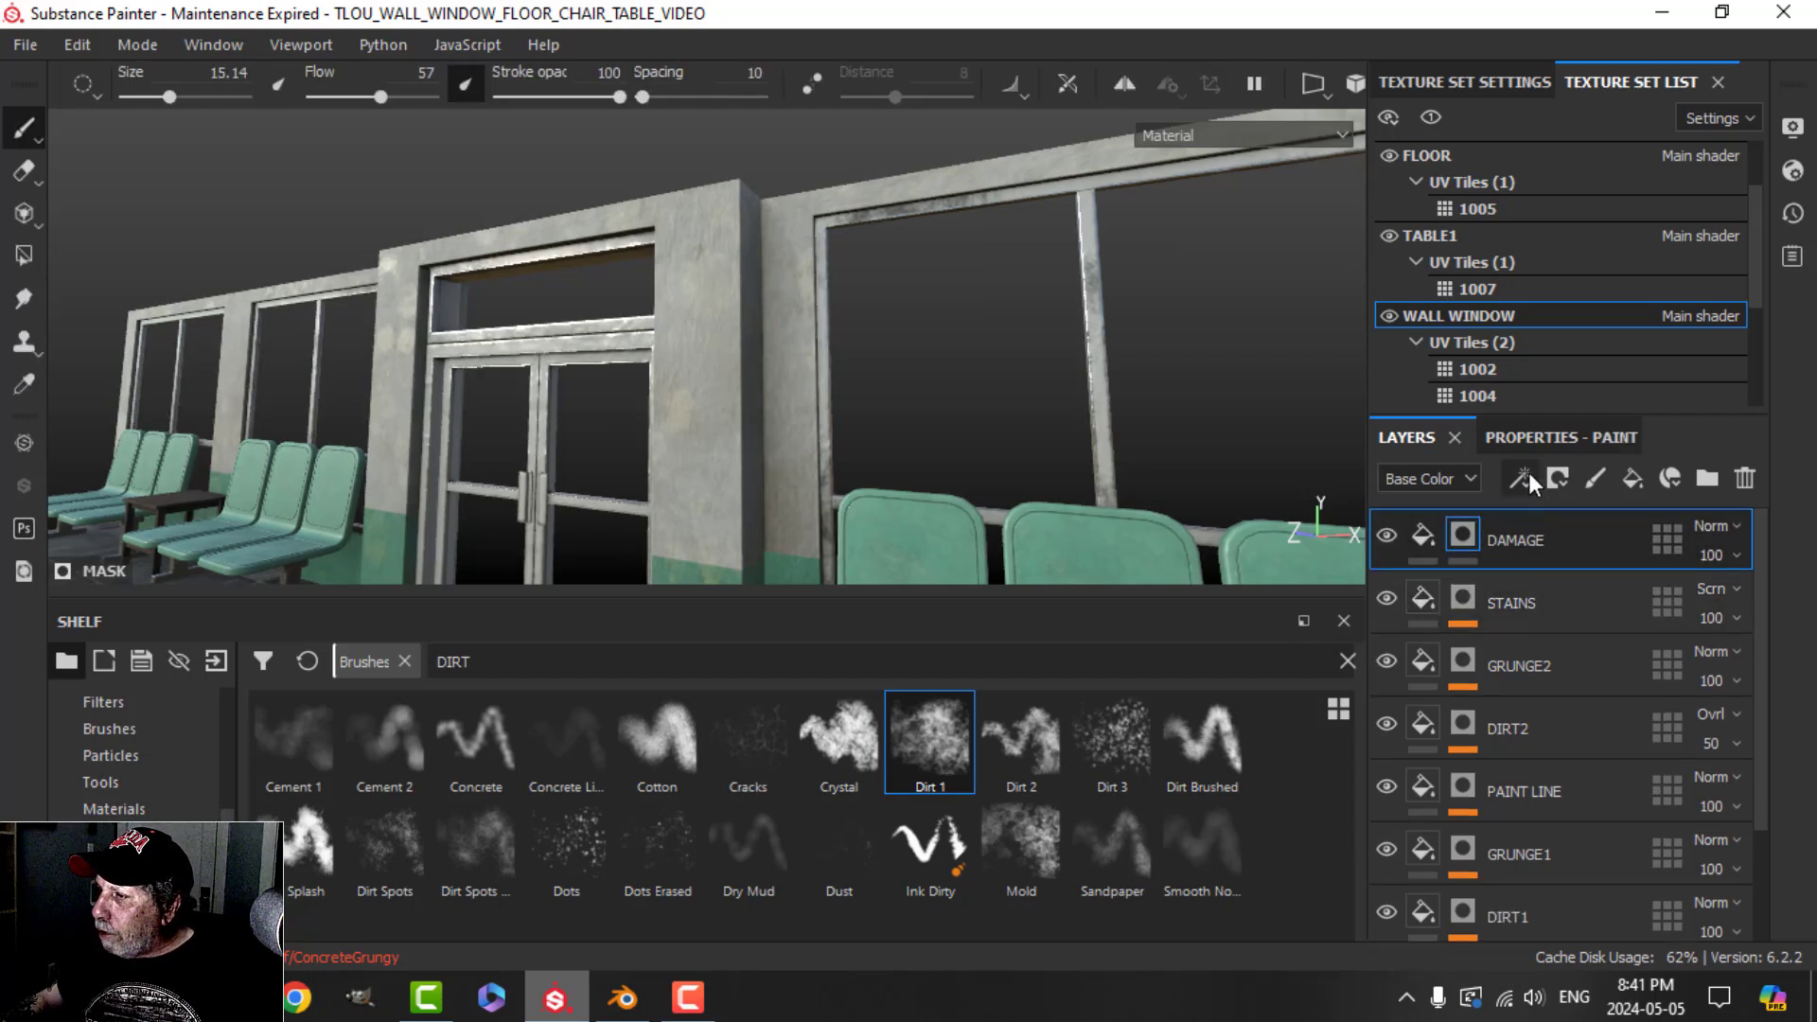
Step: Add a paint effect to the DAMAGE mask and load the Dirt Stain large alpha into the brush
{"action": "right_click", "coordinate": [1560, 526]}
{"action": "left_click", "coordinate": [1576, 558]}
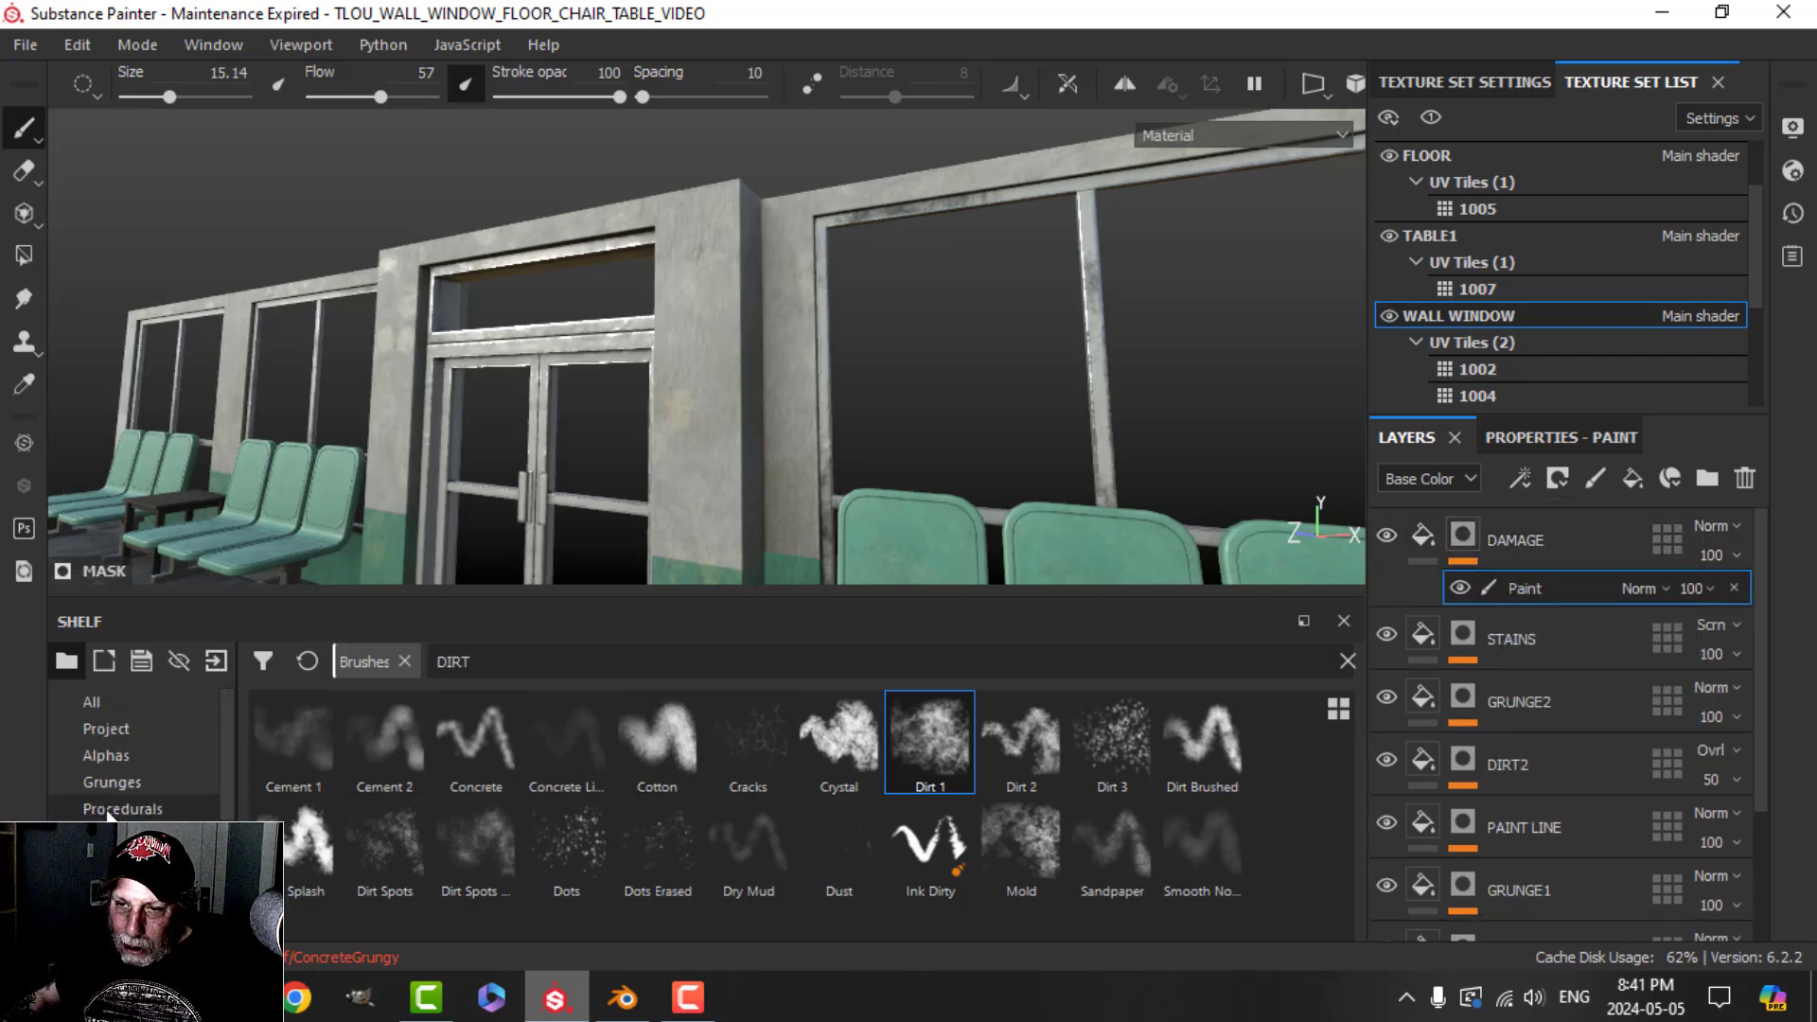
{"action": "left_click", "coordinate": [104, 757]}
{"action": "scroll", "coordinate": [804, 804], "scroll_direction": "down", "scroll_amount": 8}
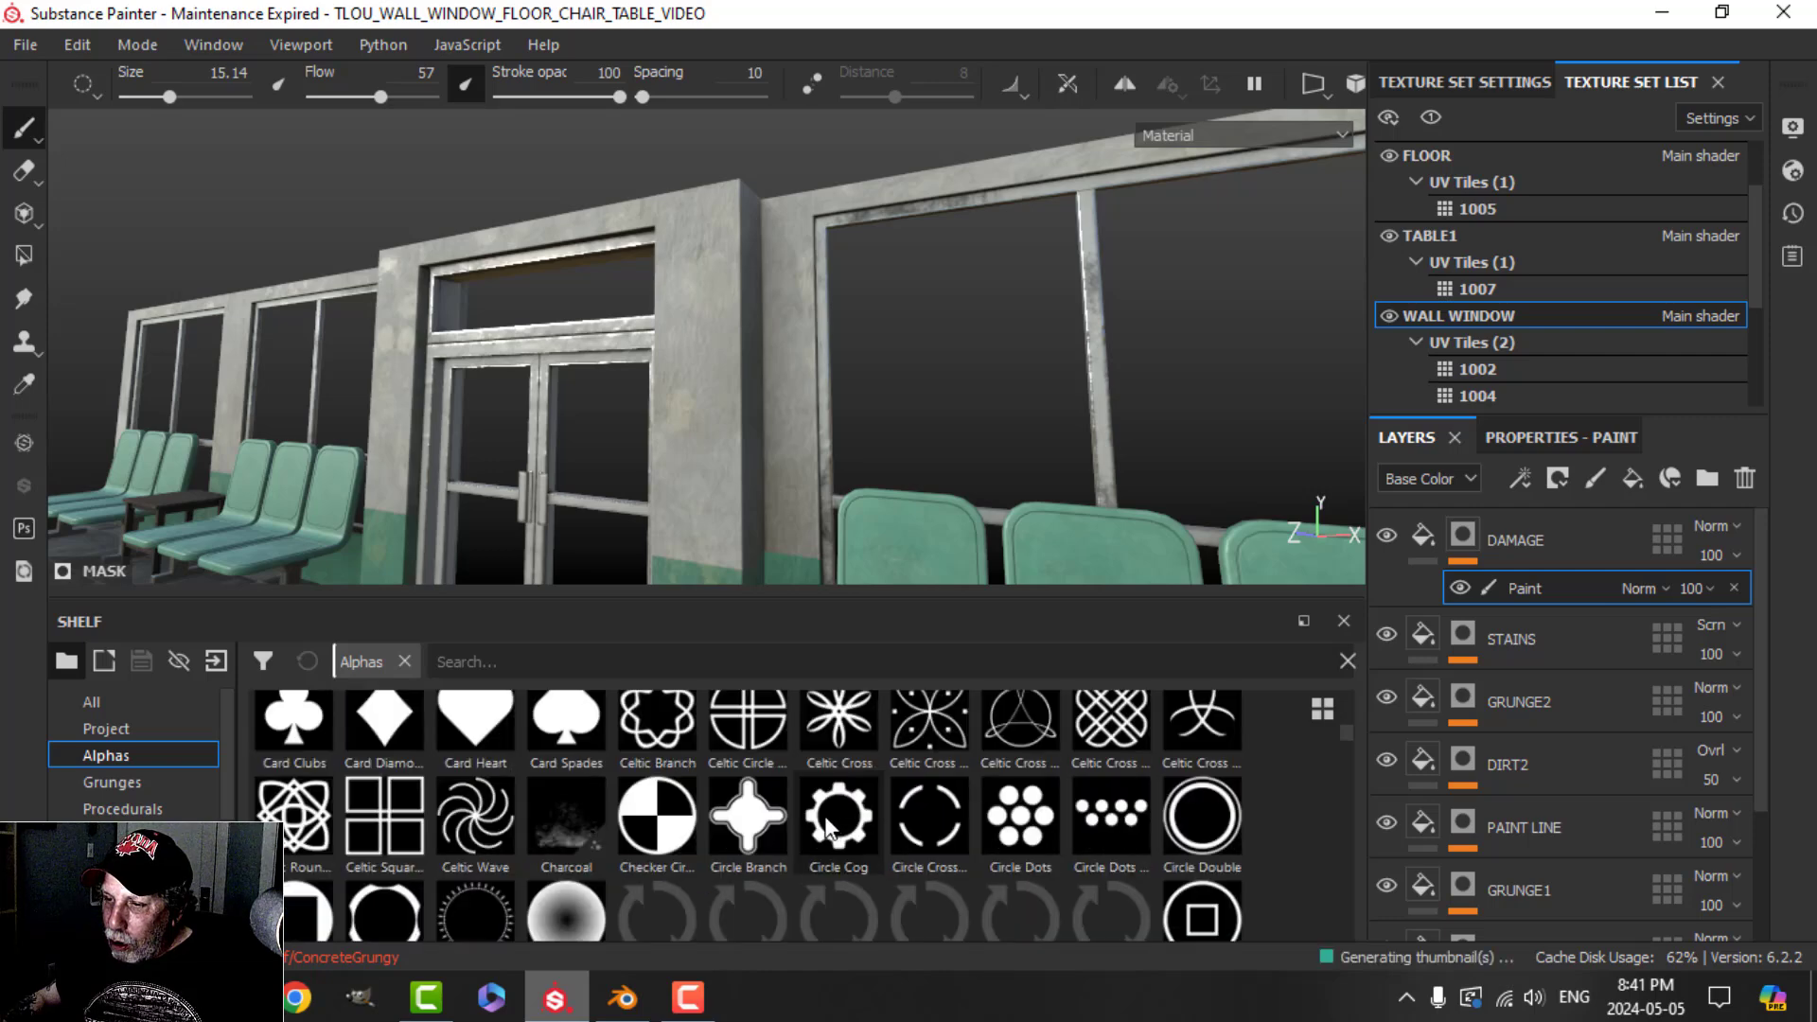
{"action": "scroll", "coordinate": [805, 819], "scroll_direction": "down", "scroll_amount": 3}
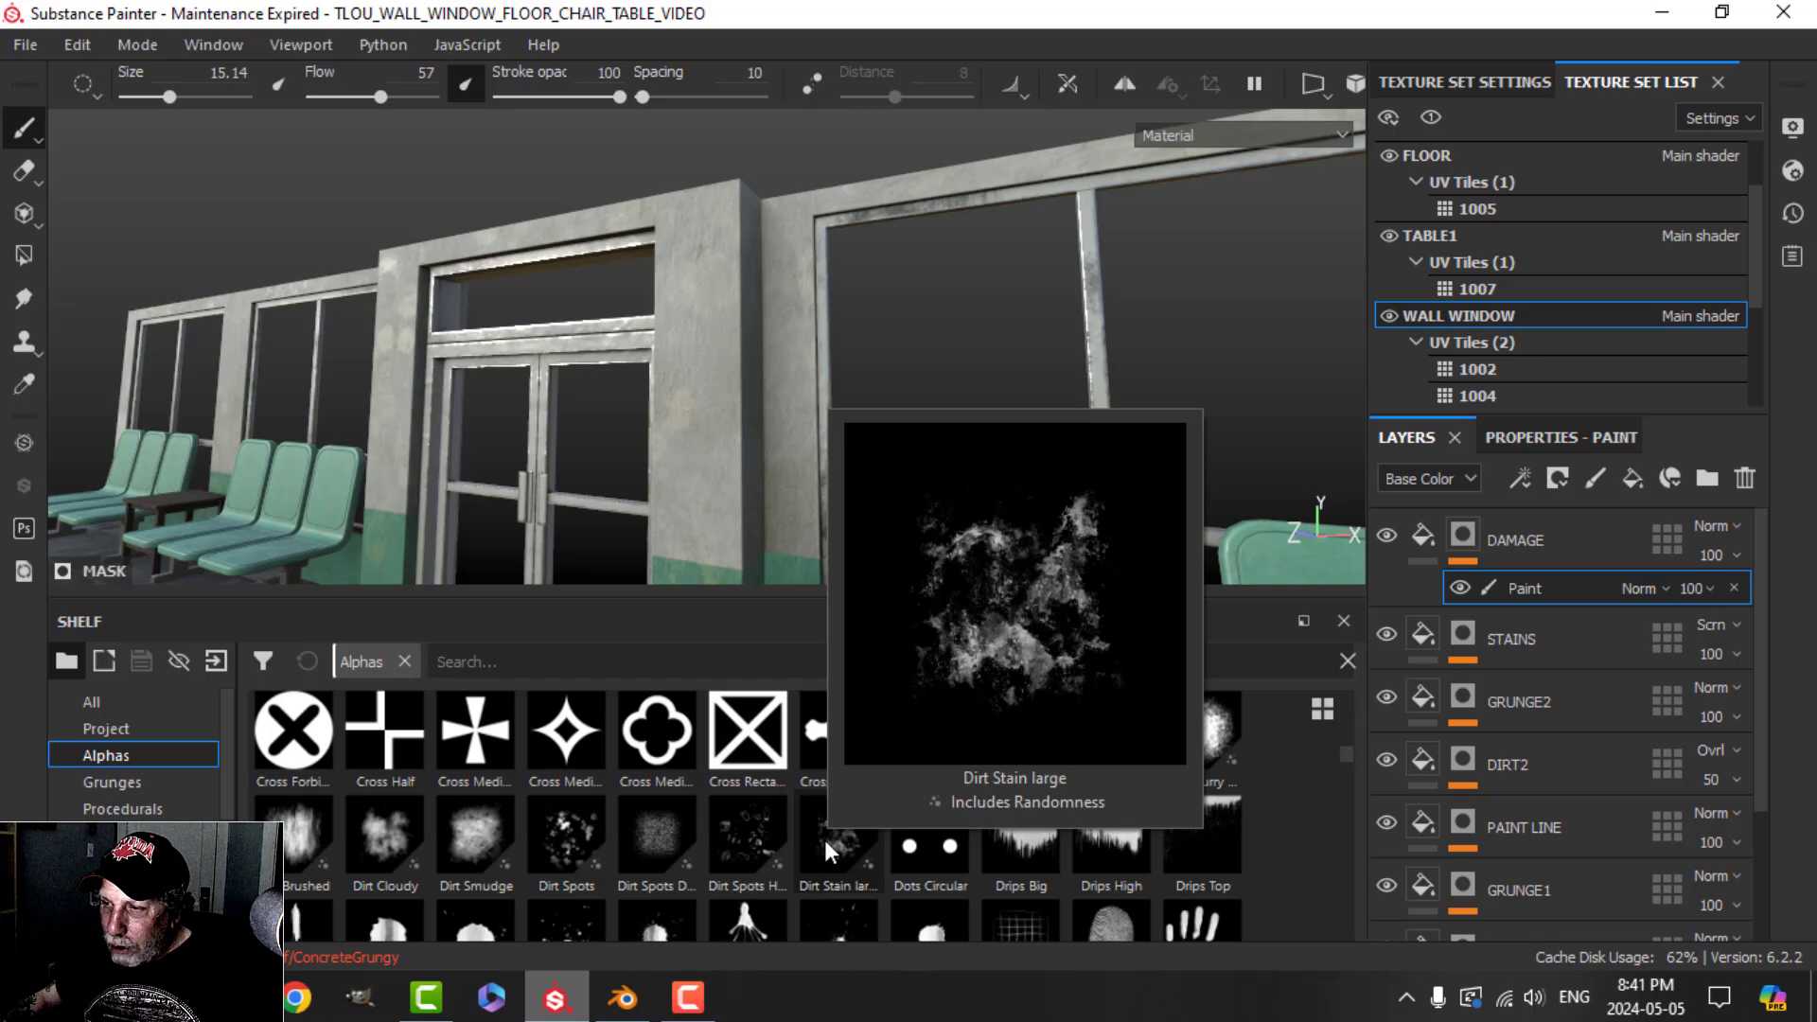
{"action": "left_click", "coordinate": [825, 839]}
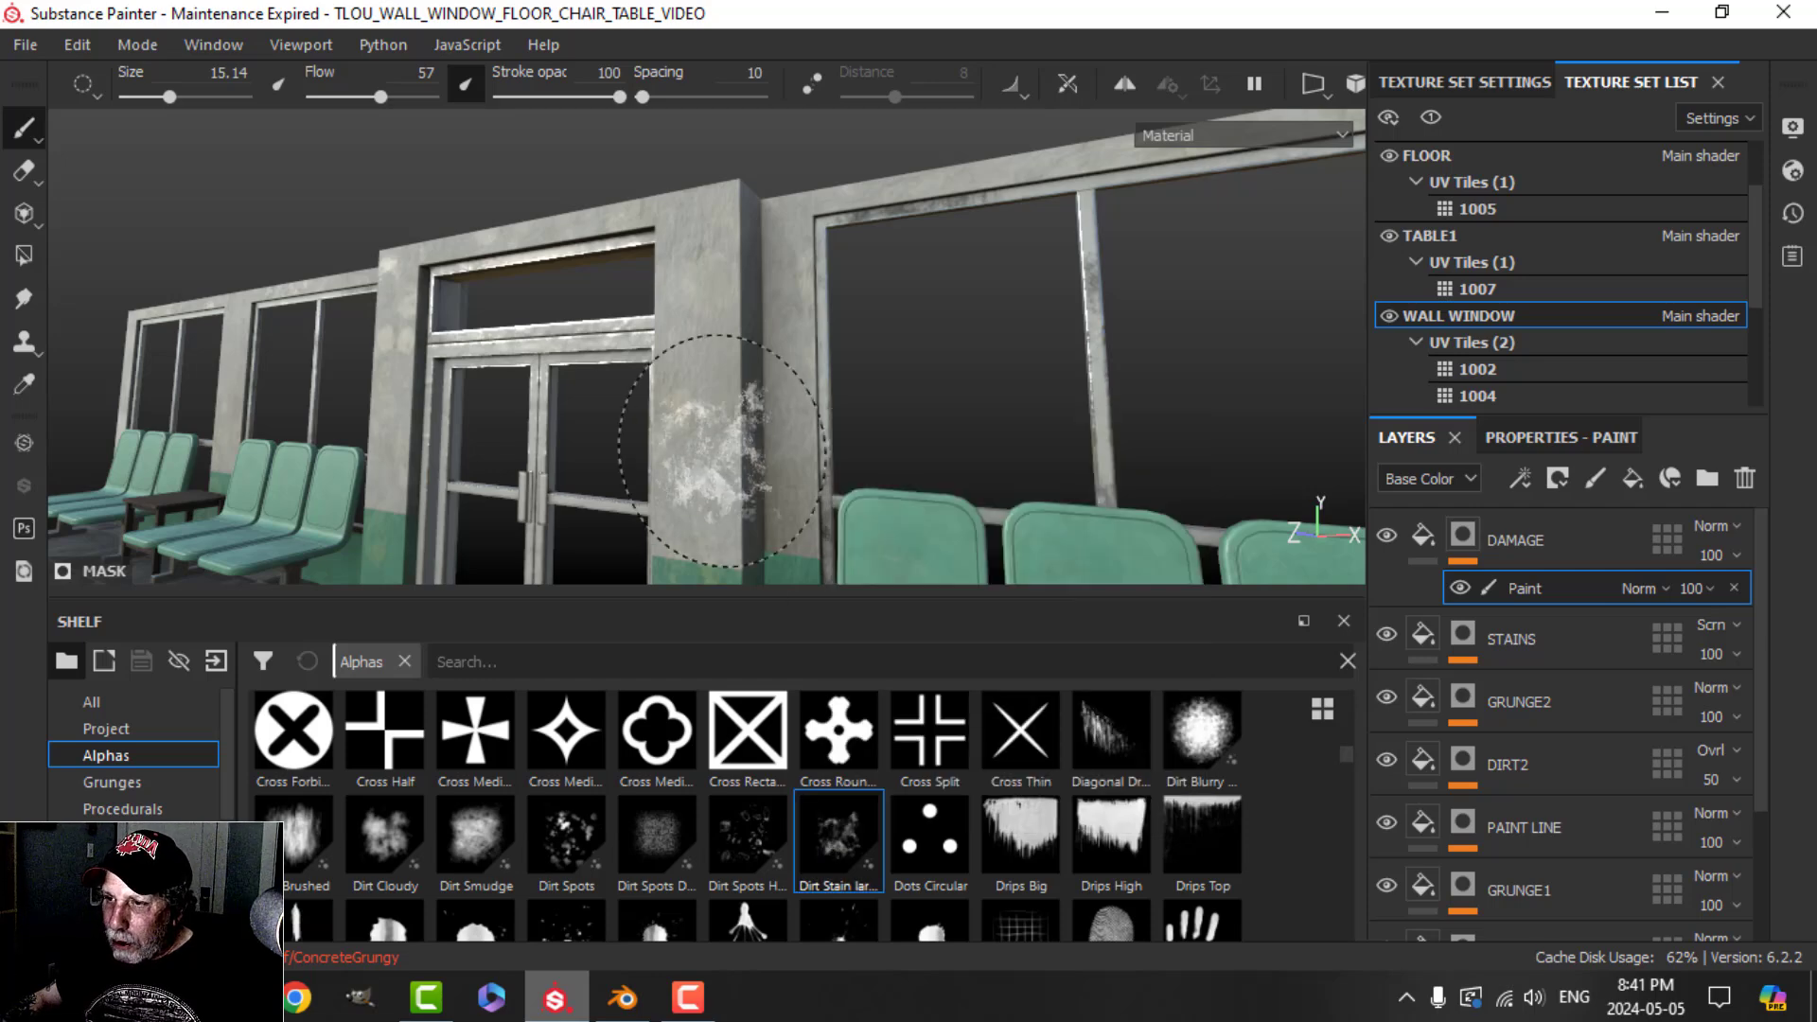
Step: Set the size of the WALL WINDOW texture set to 2048
{"action": "scroll", "coordinate": [721, 425], "scroll_direction": "up", "scroll_amount": 2}
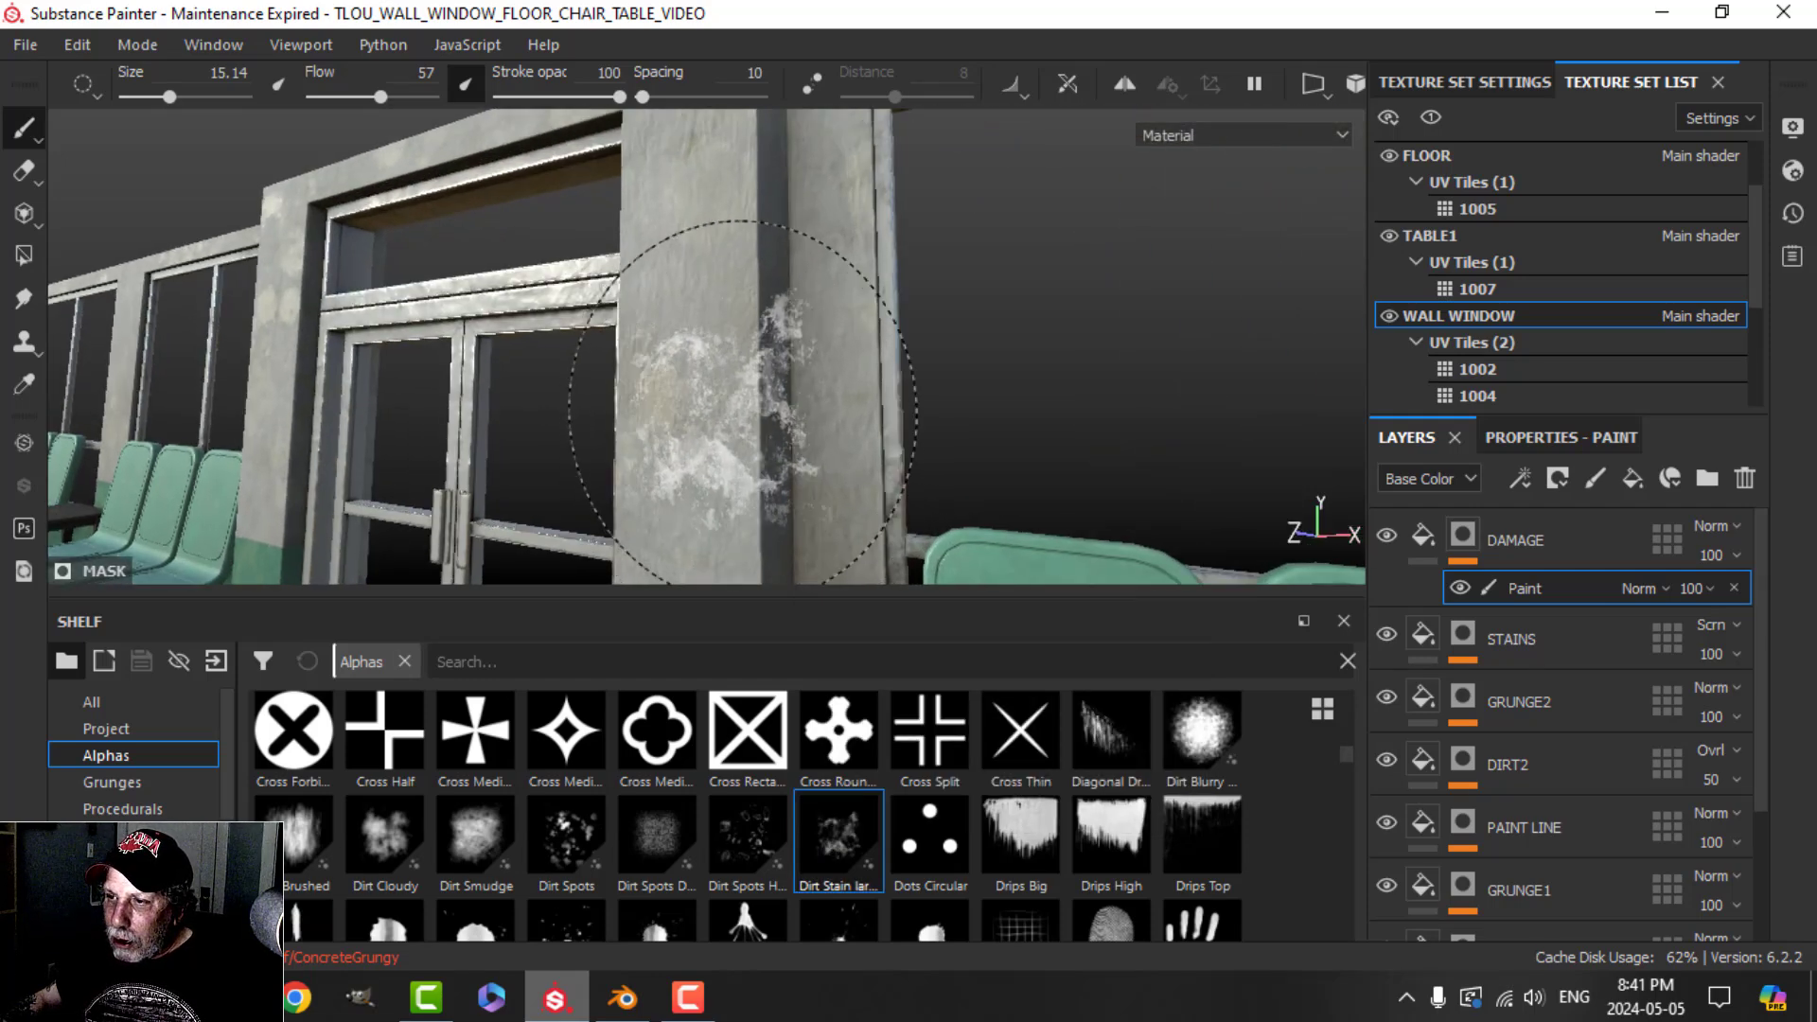
{"action": "scroll", "coordinate": [861, 530], "scroll_direction": "down", "scroll_amount": 1}
{"action": "mouse_move", "coordinate": [862, 546]}
{"action": "left_mouse_down", "text": "alt"}
{"action": "mouse_move", "coordinate": [742, 392]}
{"action": "mouse_move", "coordinate": [872, 486]}
{"action": "mouse_move", "coordinate": [795, 388]}
{"action": "left_mouse_up", "text": "alt"}
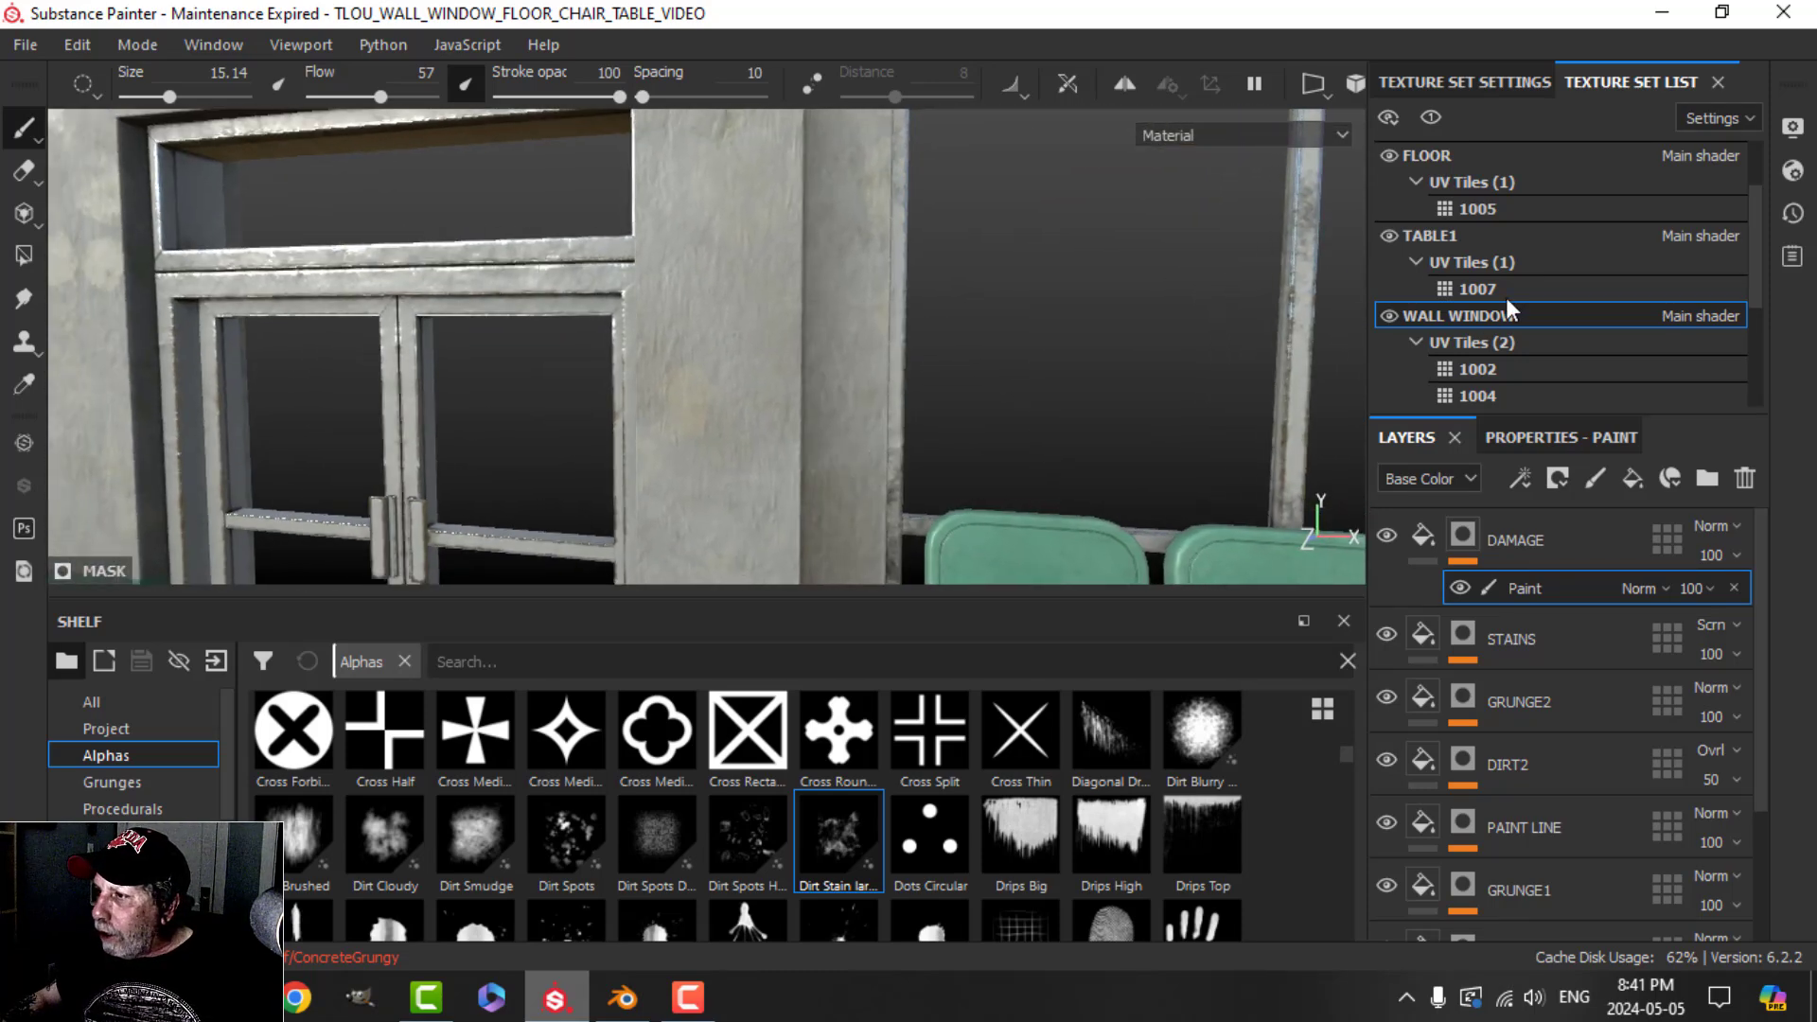
{"action": "left_click", "coordinate": [1512, 83]}
{"action": "left_click", "coordinate": [1533, 341]}
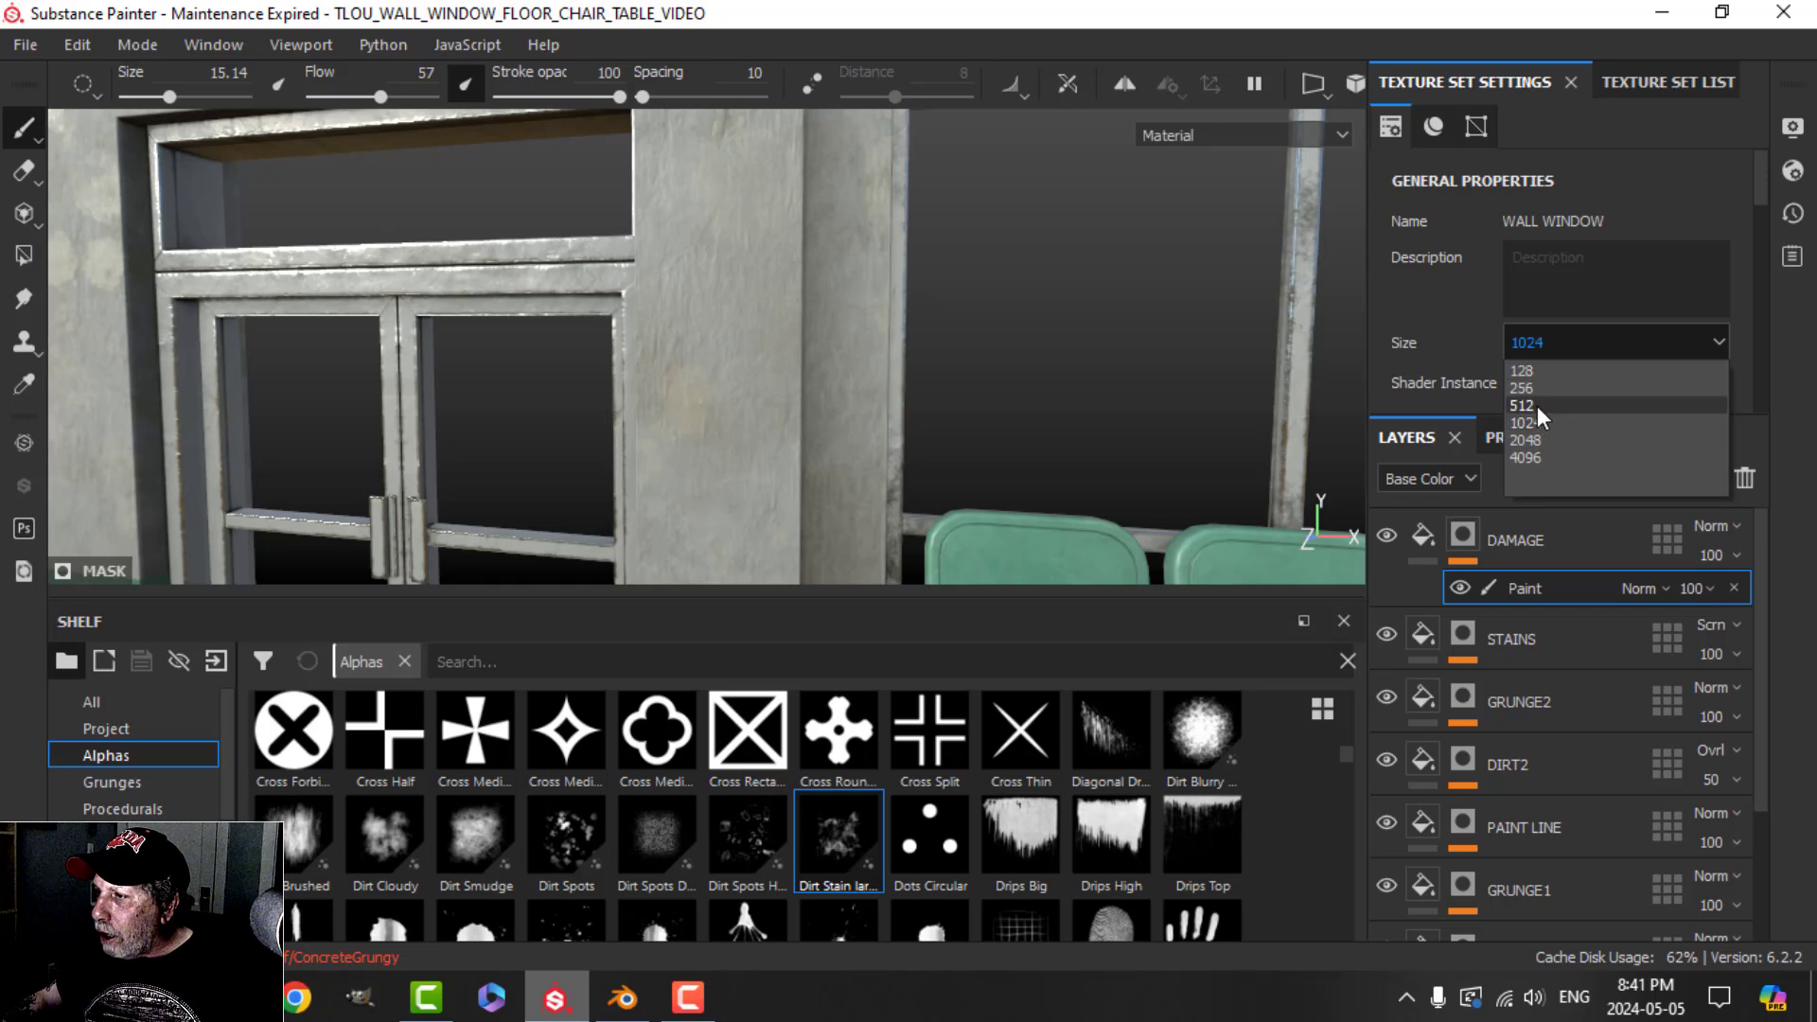
{"action": "left_click", "coordinate": [1526, 440]}
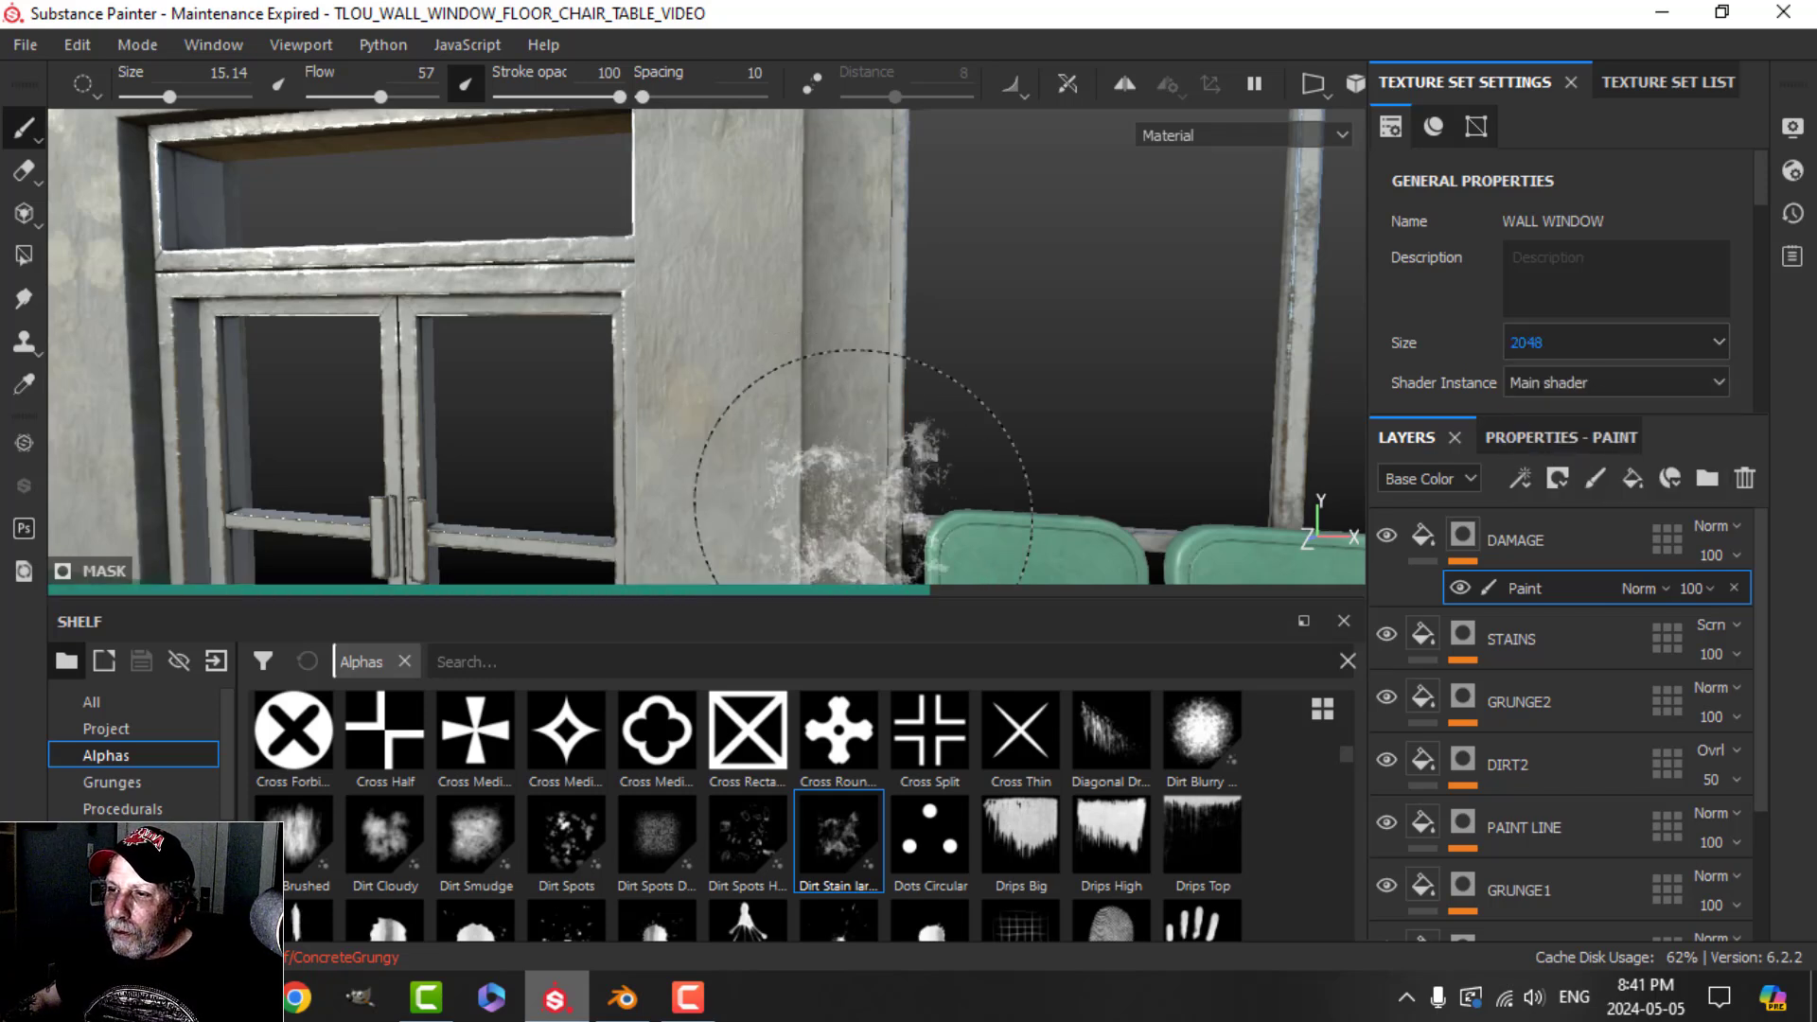
Step: Switch the brush to a Dirt Spots alpha and stamp surface damage on the wall pillar beside the door
{"action": "scroll", "coordinate": [835, 493], "scroll_direction": "up", "scroll_amount": 1}
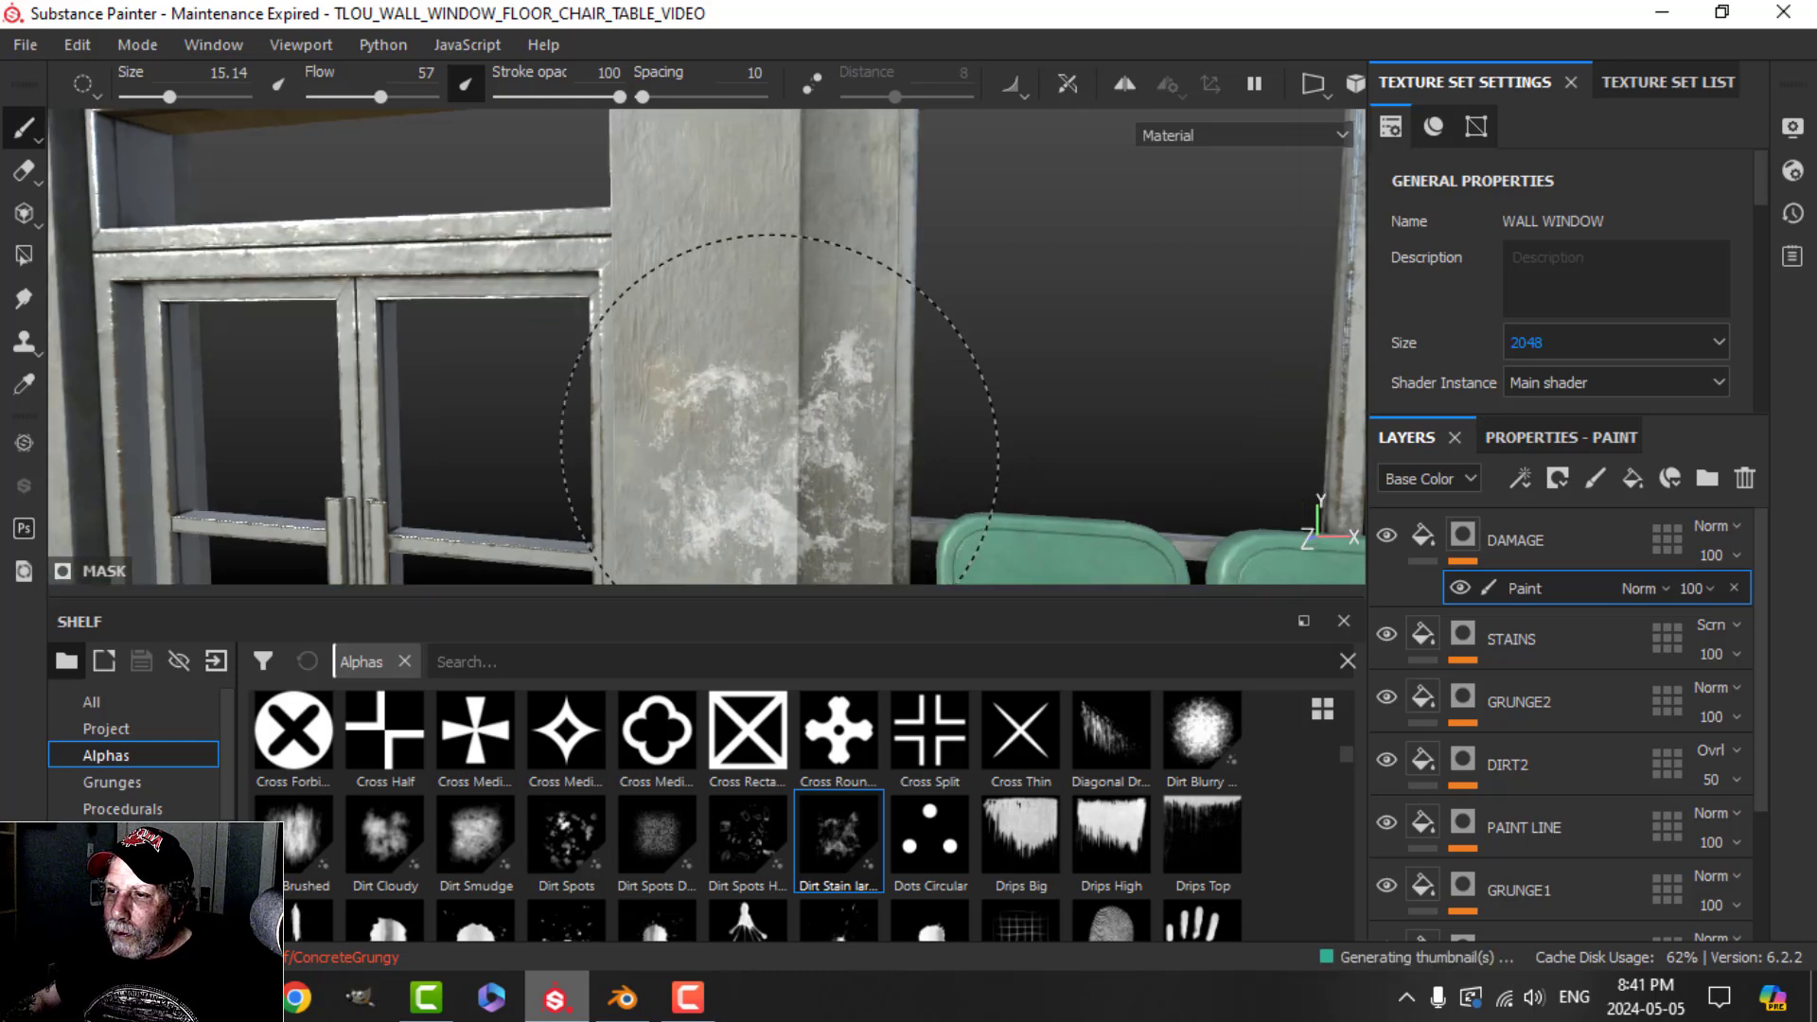
{"action": "scroll", "coordinate": [832, 454], "scroll_direction": "down", "scroll_amount": 3}
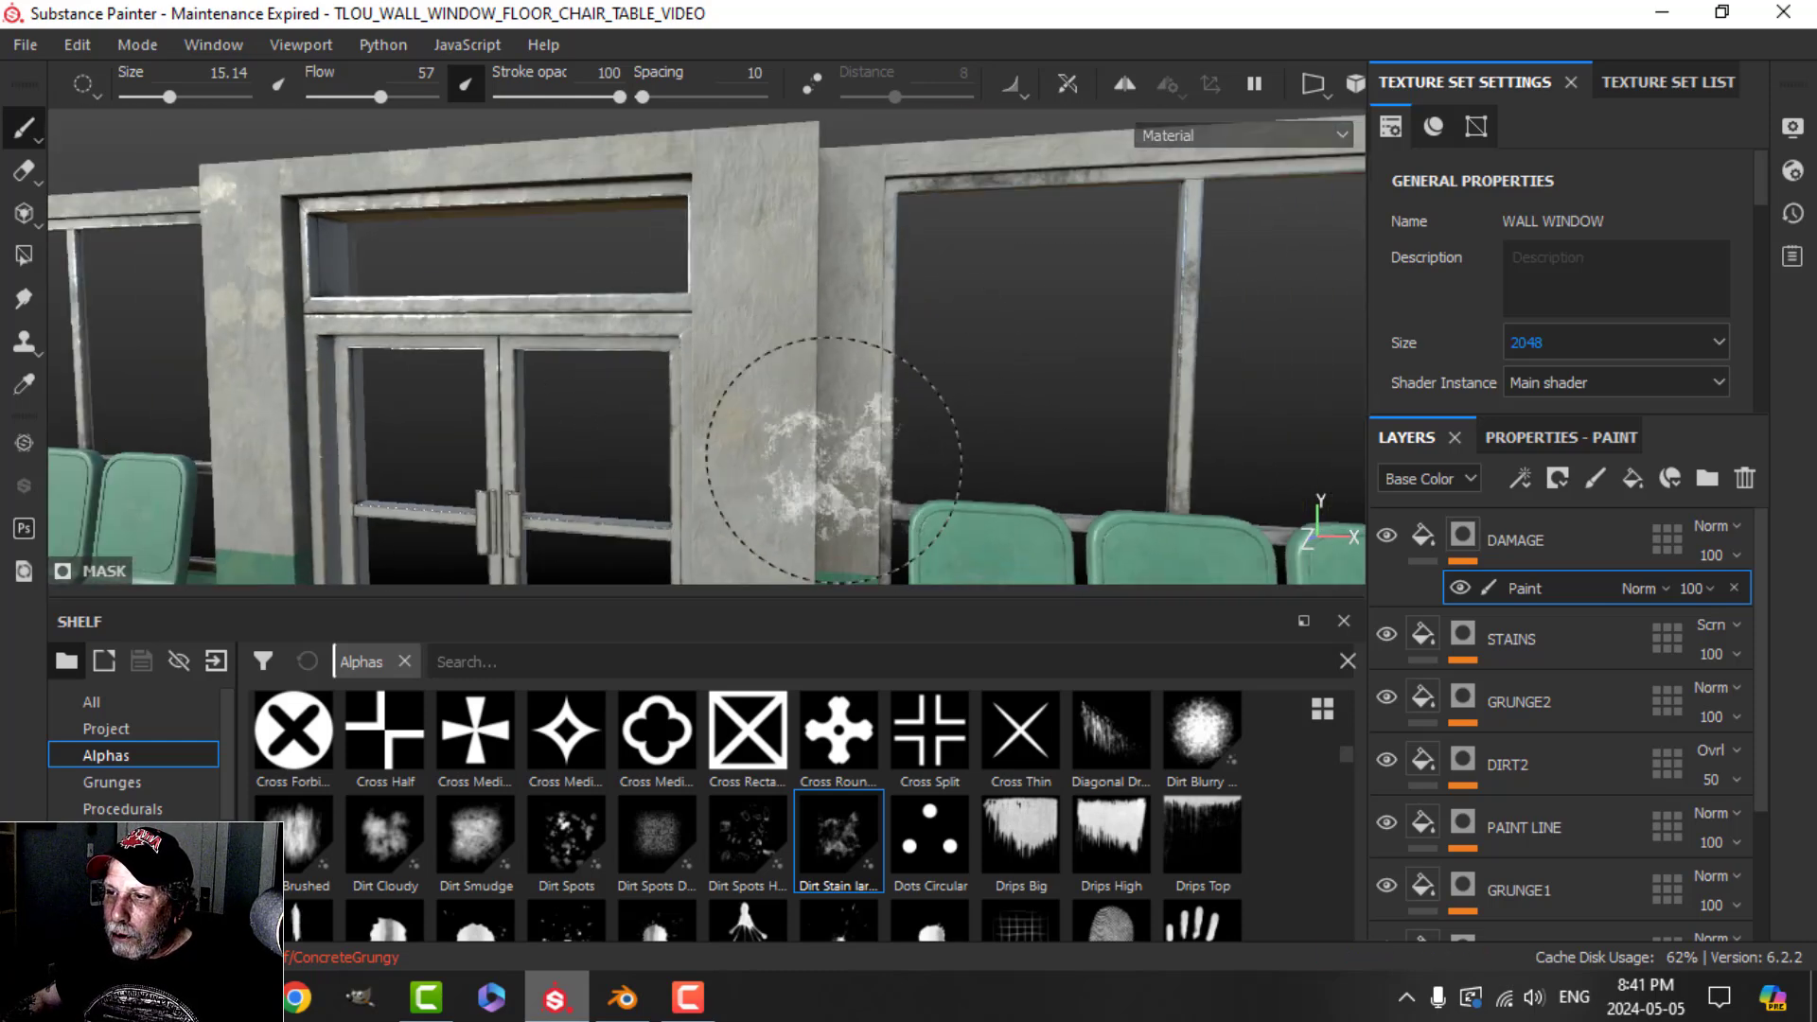
{"action": "left_click_drag", "start_coordinate": [832, 455], "coordinate": [892, 439], "text": "alt"}
{"action": "scroll", "coordinate": [760, 445], "scroll_direction": "up", "scroll_amount": 3}
{"action": "left_click_drag", "start_coordinate": [760, 441], "coordinate": [722, 434], "text": "alt"}
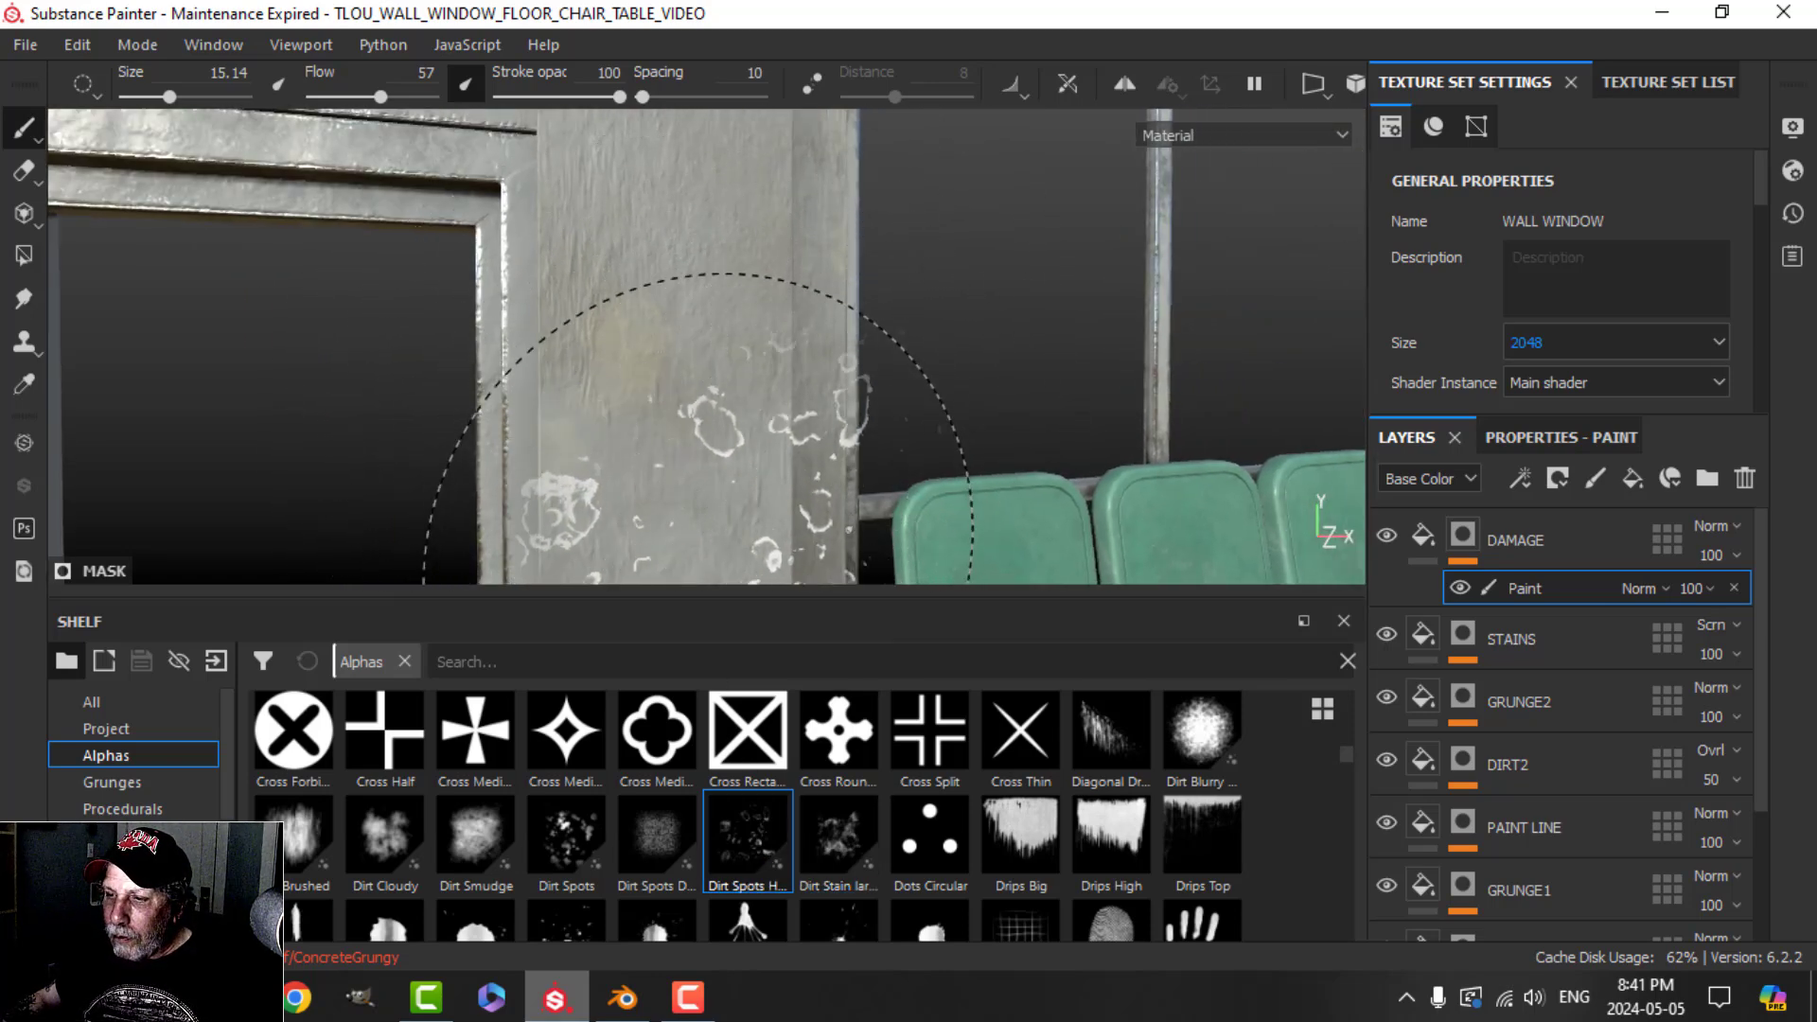
{"action": "left_click", "coordinate": [645, 454]}
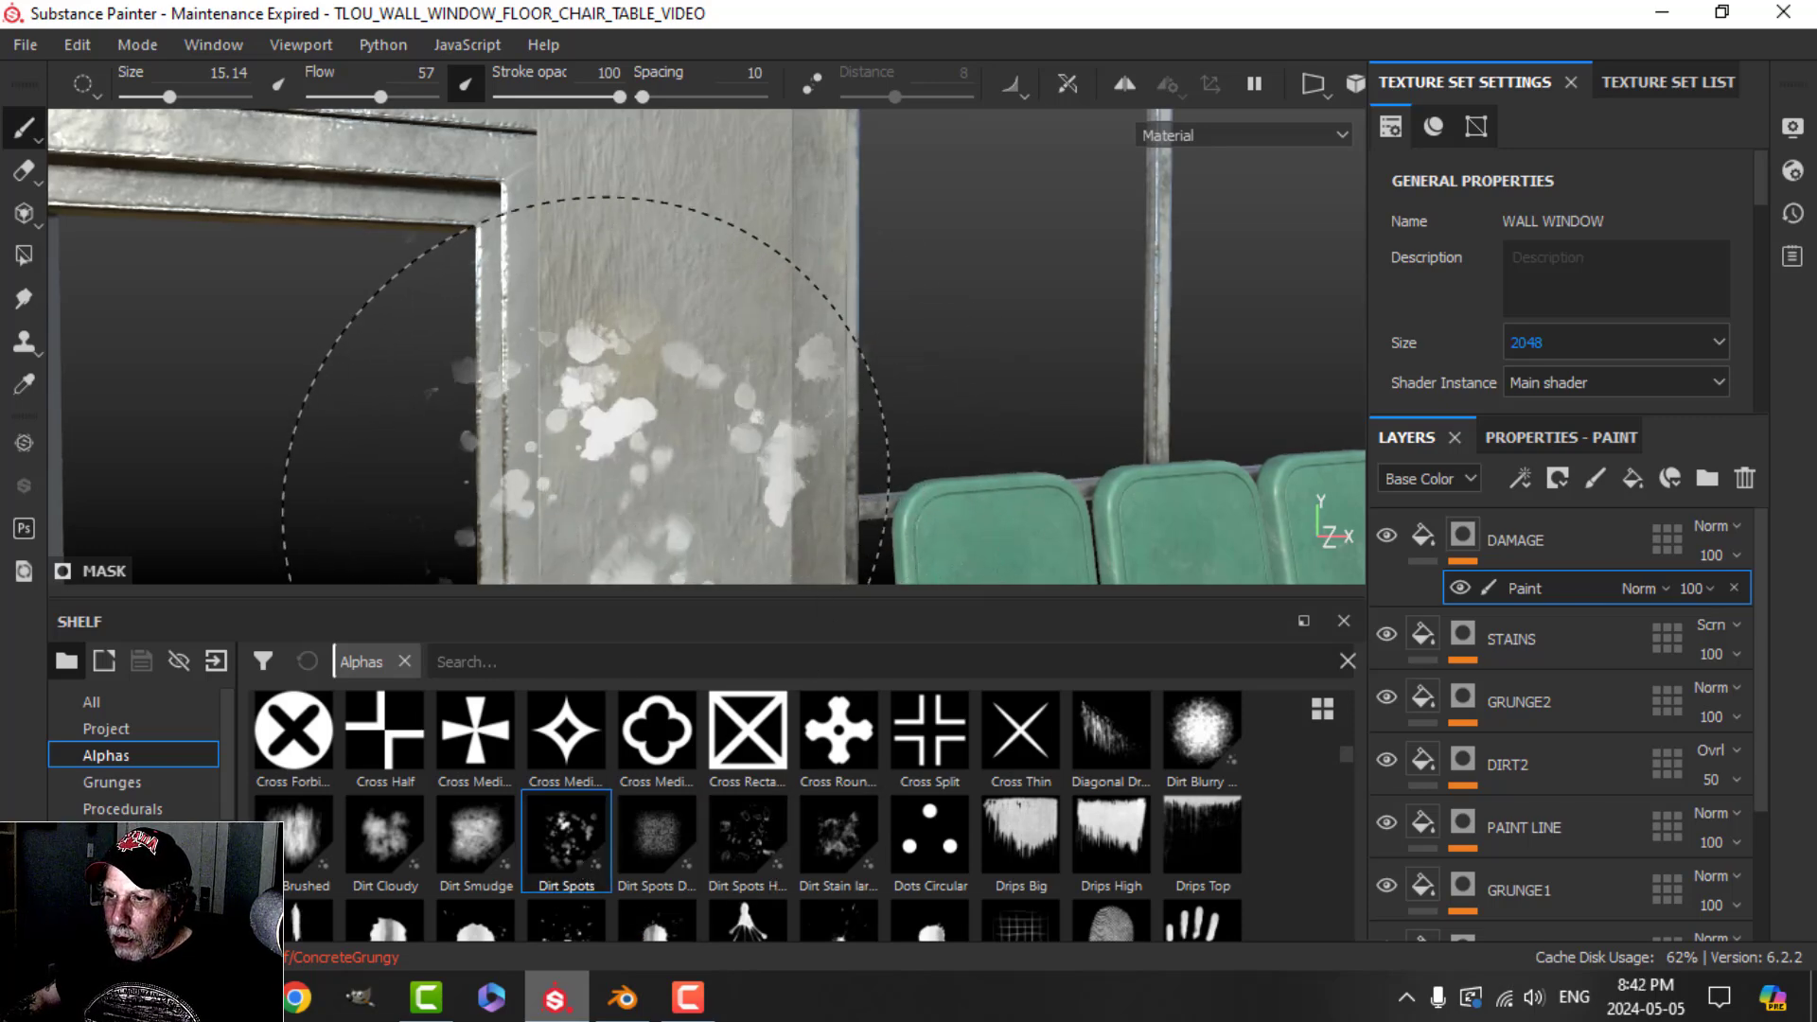
Step: Reduce the brush size to 9.07 for the green wall behind the side table between the chairs
{"action": "middle_click_drag", "start_coordinate": [795, 397], "coordinate": [1049, 258], "text": "alt"}
{"action": "scroll", "coordinate": [832, 407], "scroll_direction": "down", "scroll_amount": 3}
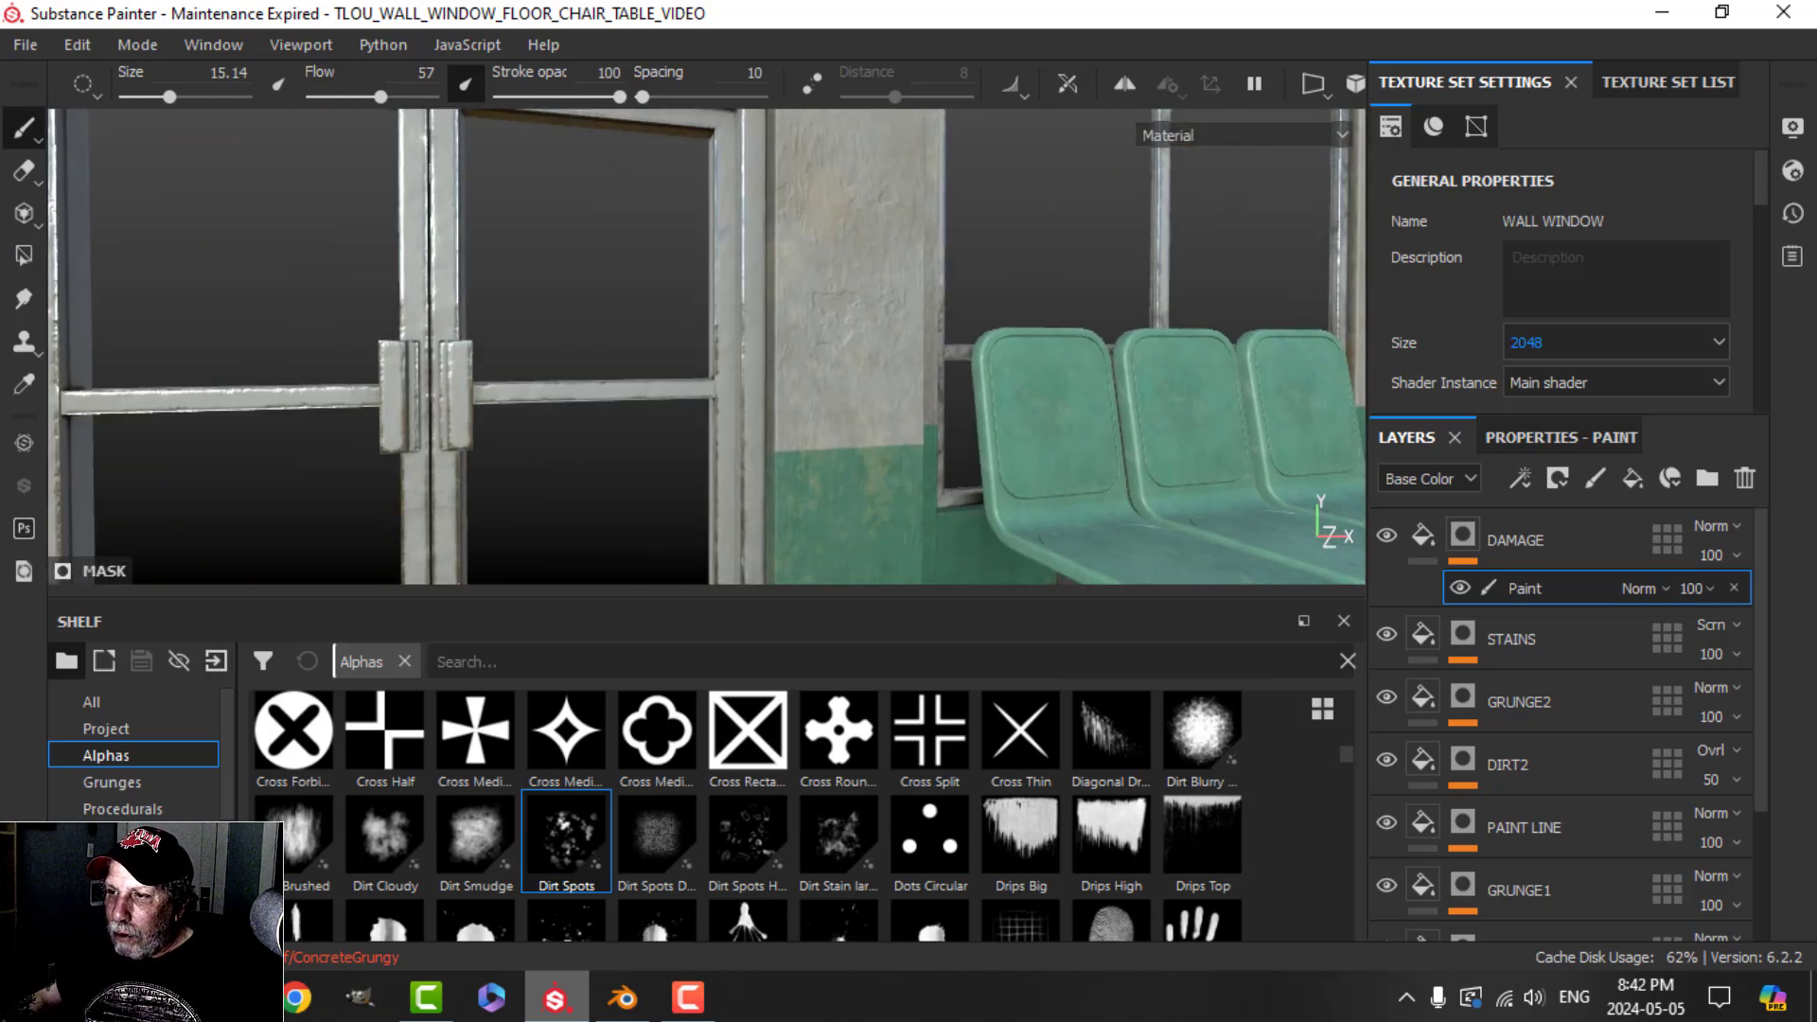
{"action": "middle_click_drag", "start_coordinate": [975, 317], "coordinate": [454, 336], "text": "alt"}
{"action": "left_click_drag", "start_coordinate": [833, 376], "coordinate": [713, 376], "text": "alt"}
{"action": "middle_click_drag", "start_coordinate": [947, 388], "coordinate": [686, 395], "text": "alt"}
{"action": "scroll", "coordinate": [795, 436], "scroll_direction": "up", "scroll_amount": 3}
{"action": "middle_click_drag", "start_coordinate": [810, 497], "coordinate": [832, 345], "text": "alt"}
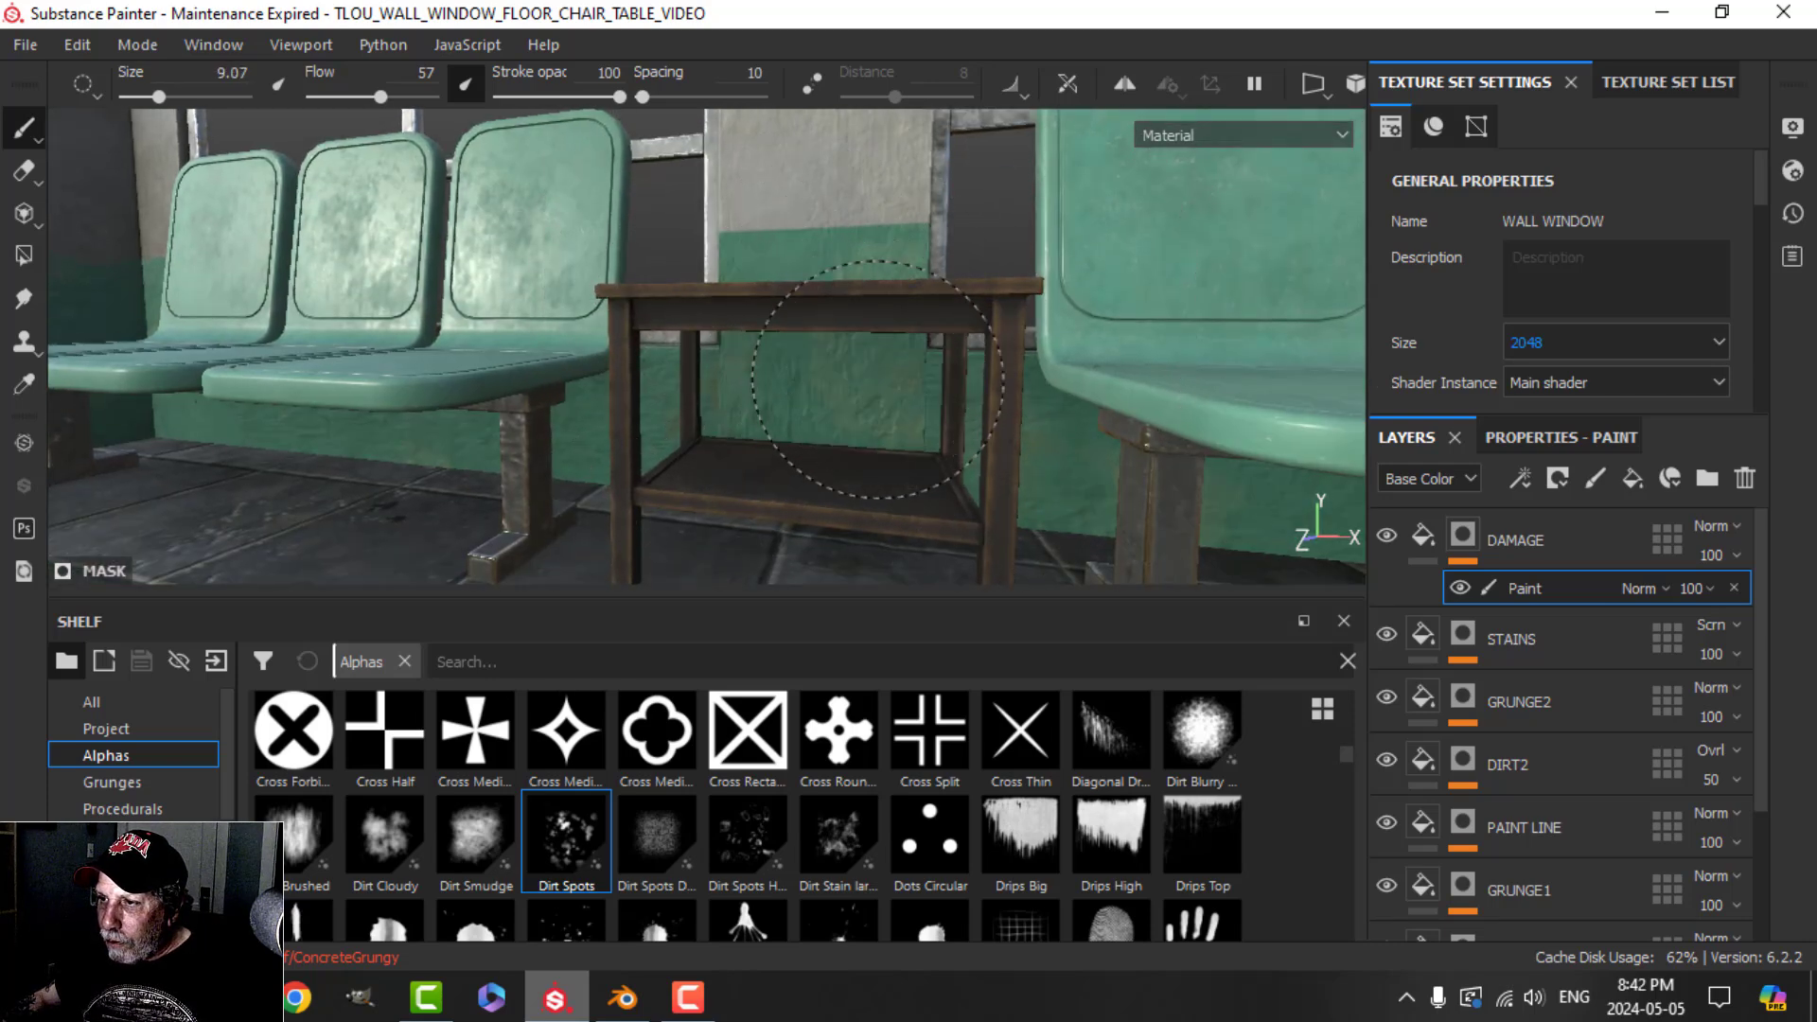
Step: Inspect the green wall behind the side table and the pillar between the windows with the Dirt Spots brush preview
{"action": "scroll", "coordinate": [1140, 346], "scroll_direction": "up", "scroll_amount": 3}
{"action": "mouse_move", "coordinate": [1127, 350]}
{"action": "left_mouse_down", "text": "alt"}
{"action": "mouse_move", "coordinate": [1014, 320]}
{"action": "mouse_move", "coordinate": [939, 388]}
{"action": "left_mouse_up", "text": "alt"}
{"action": "scroll", "coordinate": [939, 388], "scroll_direction": "up", "scroll_amount": 1}
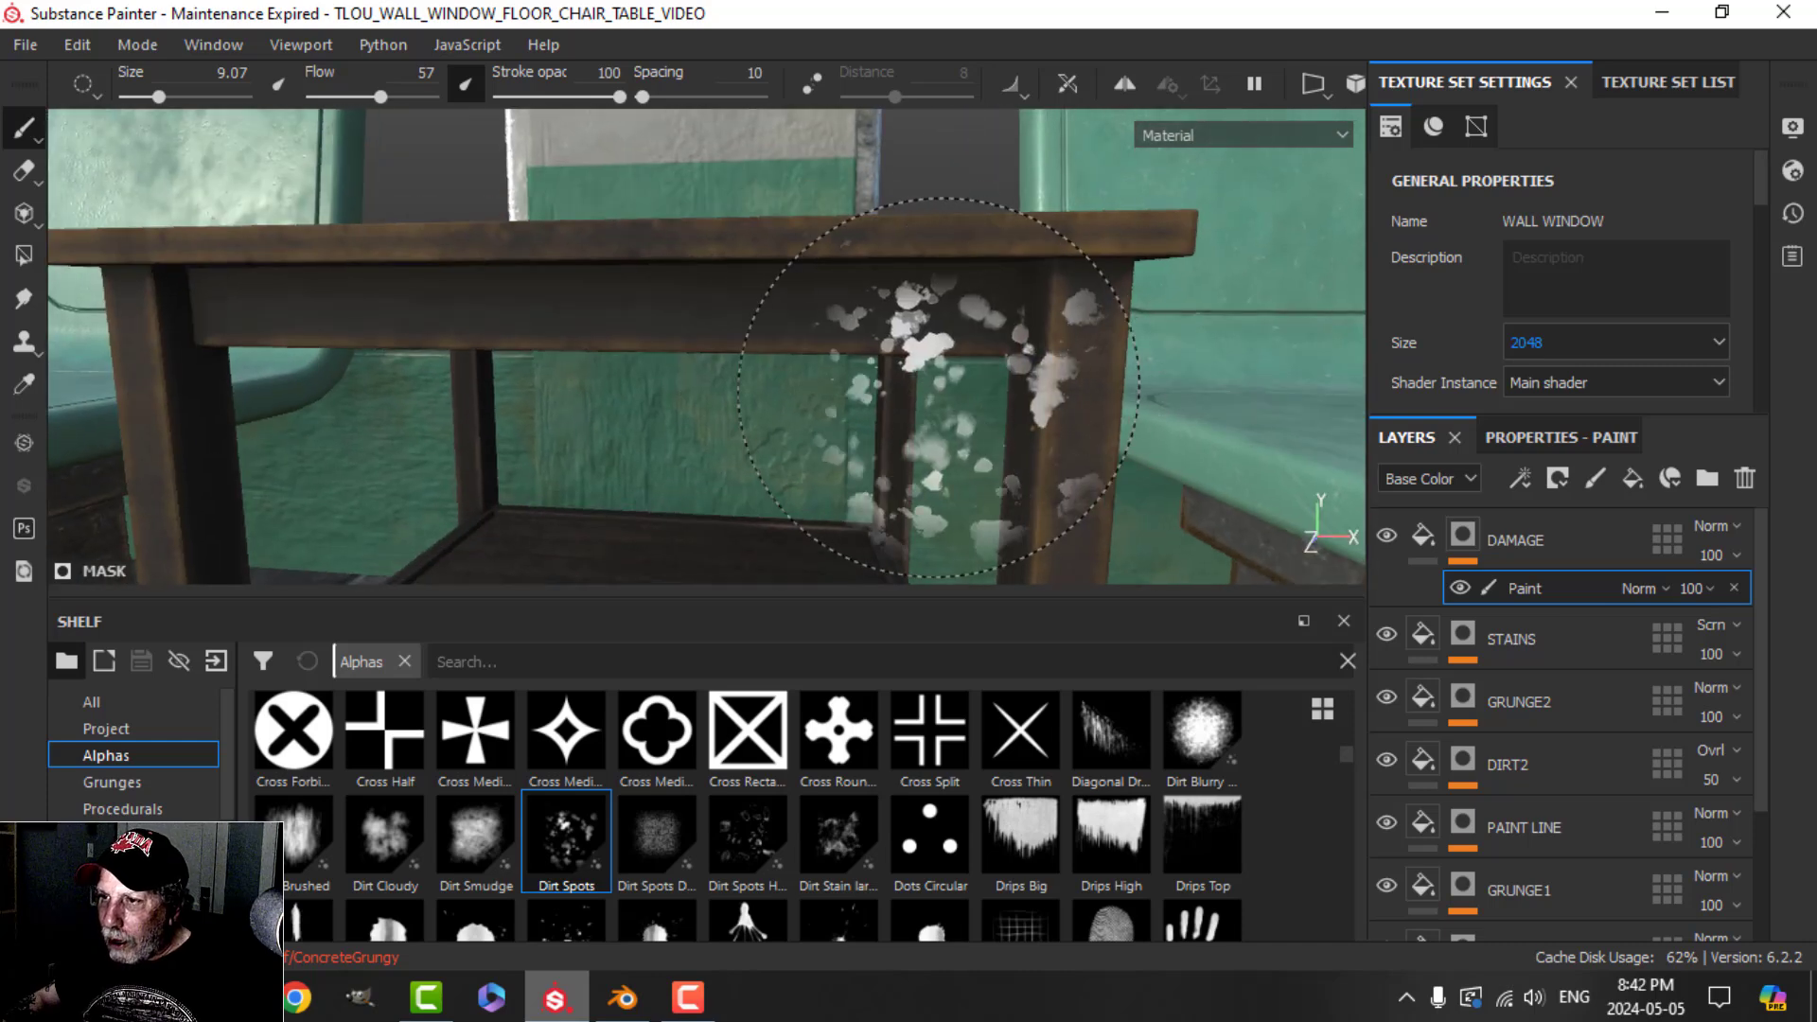
{"action": "scroll", "coordinate": [938, 388], "scroll_direction": "down", "scroll_amount": 4}
{"action": "middle_click_drag", "start_coordinate": [939, 388], "coordinate": [922, 468], "text": "alt"}
{"action": "middle_click_drag", "start_coordinate": [824, 312], "coordinate": [966, 467], "text": "alt"}
{"action": "middle_click_drag", "start_coordinate": [988, 294], "coordinate": [935, 489], "text": "alt"}
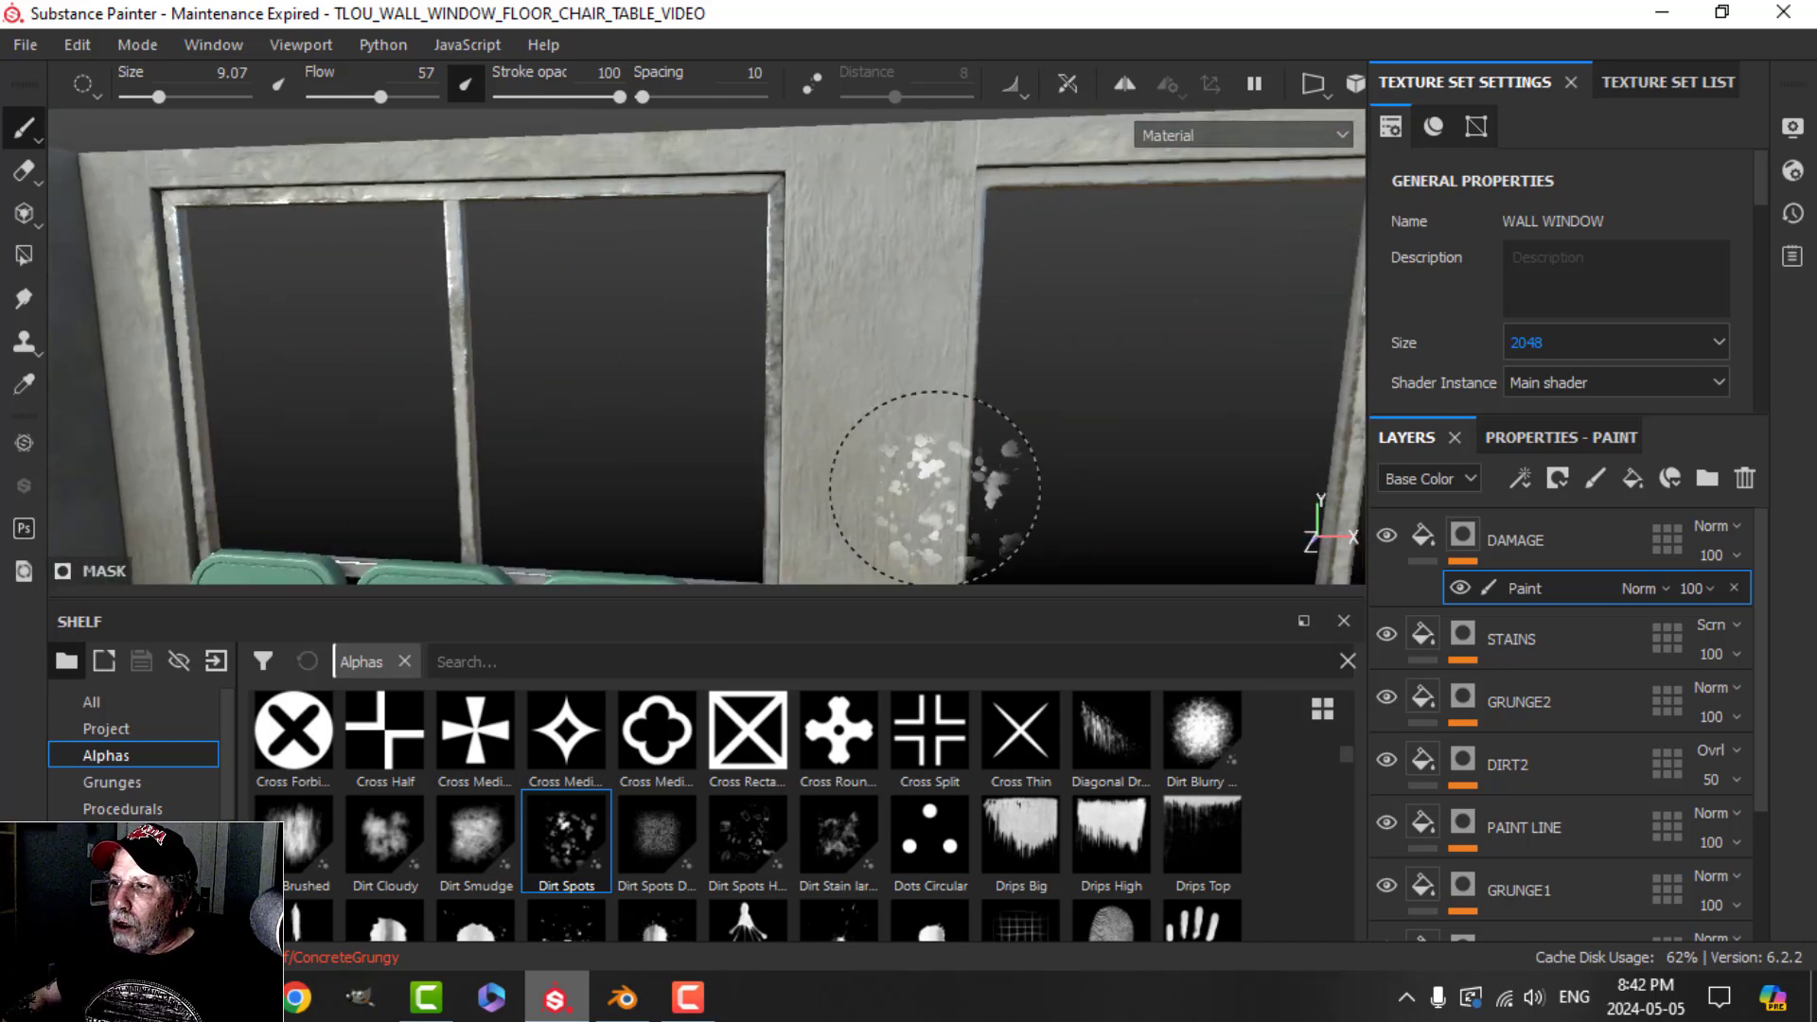
Step: Switch the brush to the Dirt Cloudy alpha at size 13.64 and stamp damage on the pillar beside the door
{"action": "left_click_drag", "start_coordinate": [935, 486], "coordinate": [918, 485], "text": "alt"}
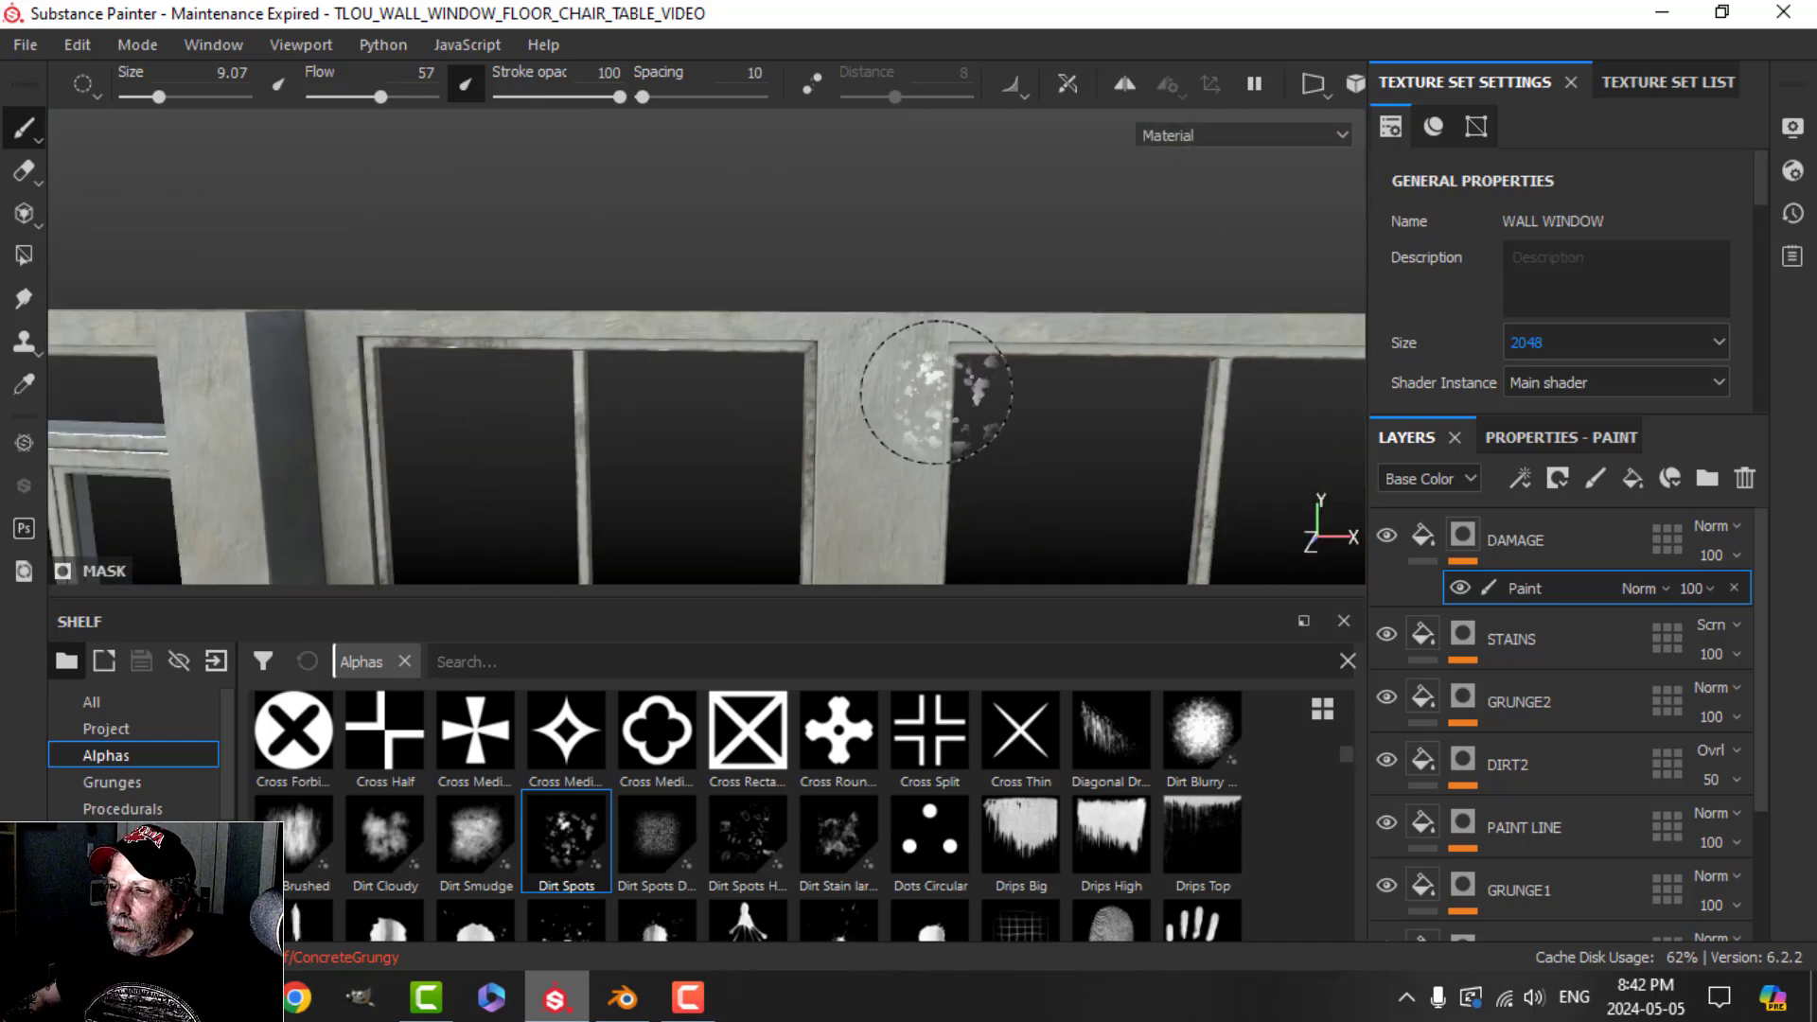
{"action": "left_click_drag", "start_coordinate": [934, 365], "coordinate": [1014, 377], "text": "alt"}
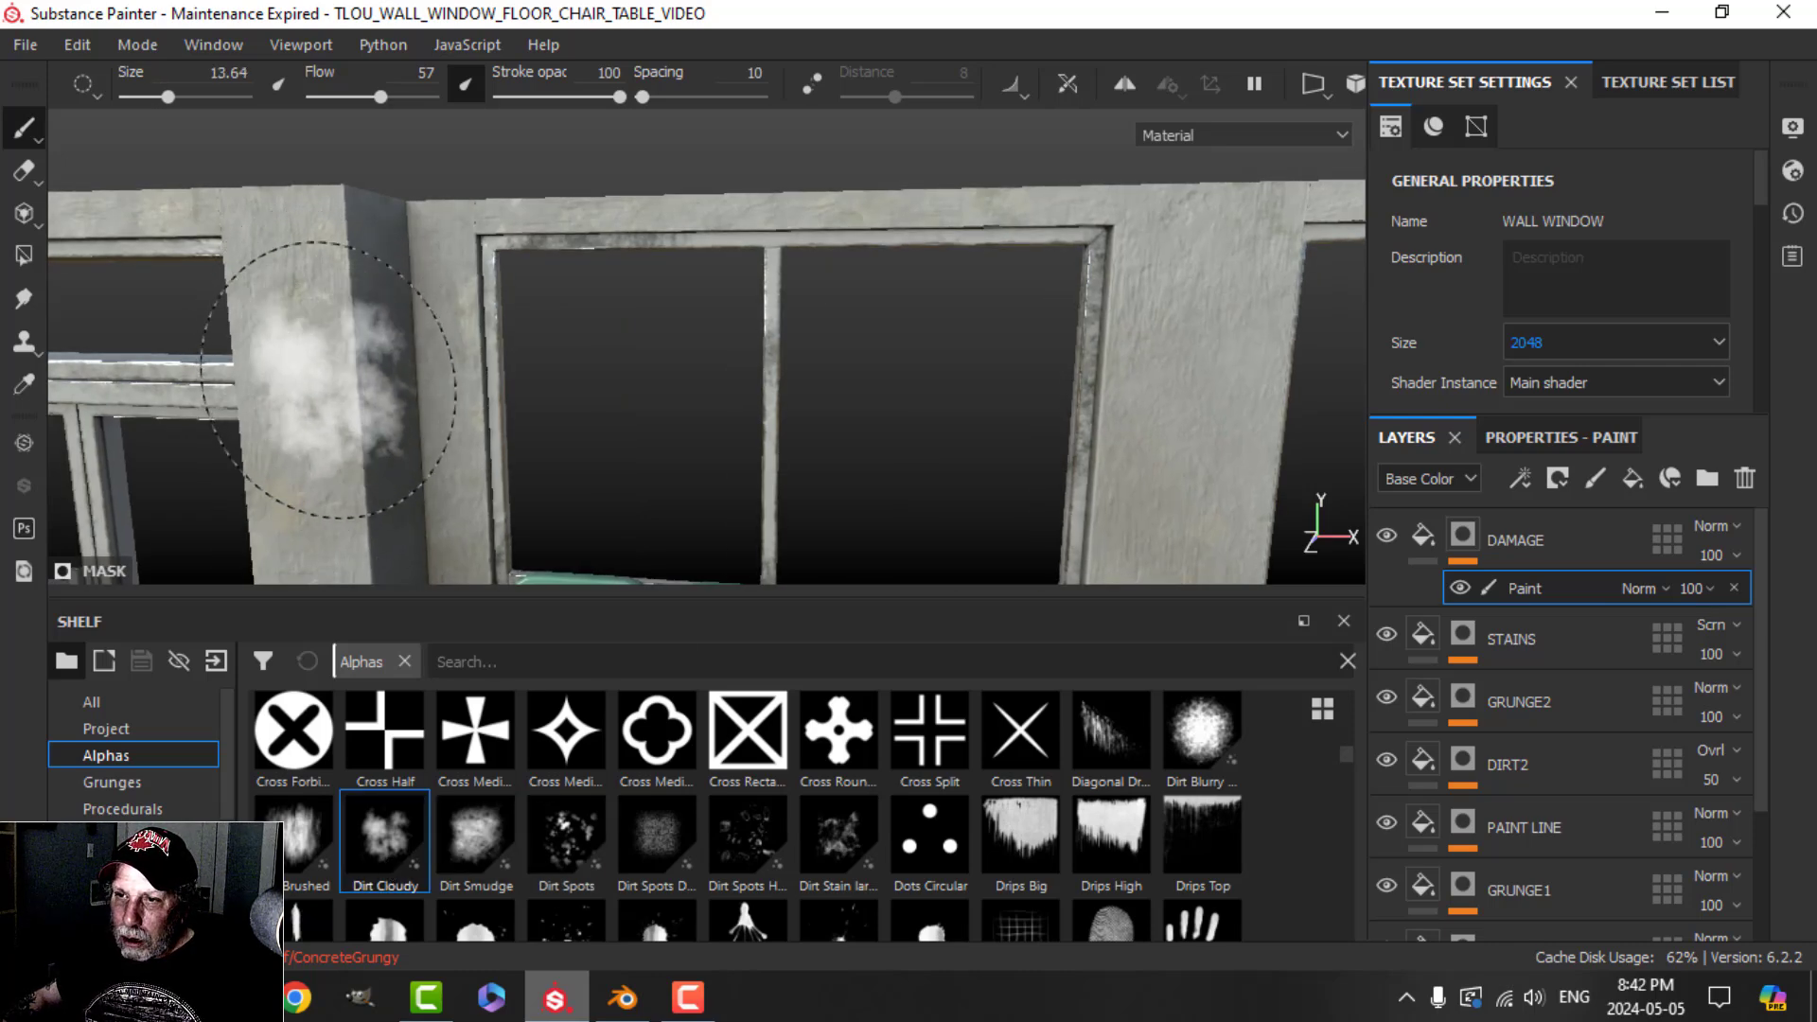
{"action": "left_click_drag", "start_coordinate": [328, 378], "coordinate": [446, 451], "text": "alt"}
{"action": "mouse_move", "coordinate": [534, 405]}
{"action": "left_mouse_down", "text": "alt"}
{"action": "mouse_move", "coordinate": [729, 377]}
{"action": "mouse_move", "coordinate": [621, 369]}
{"action": "mouse_move", "coordinate": [493, 303]}
{"action": "left_mouse_up", "text": "alt"}
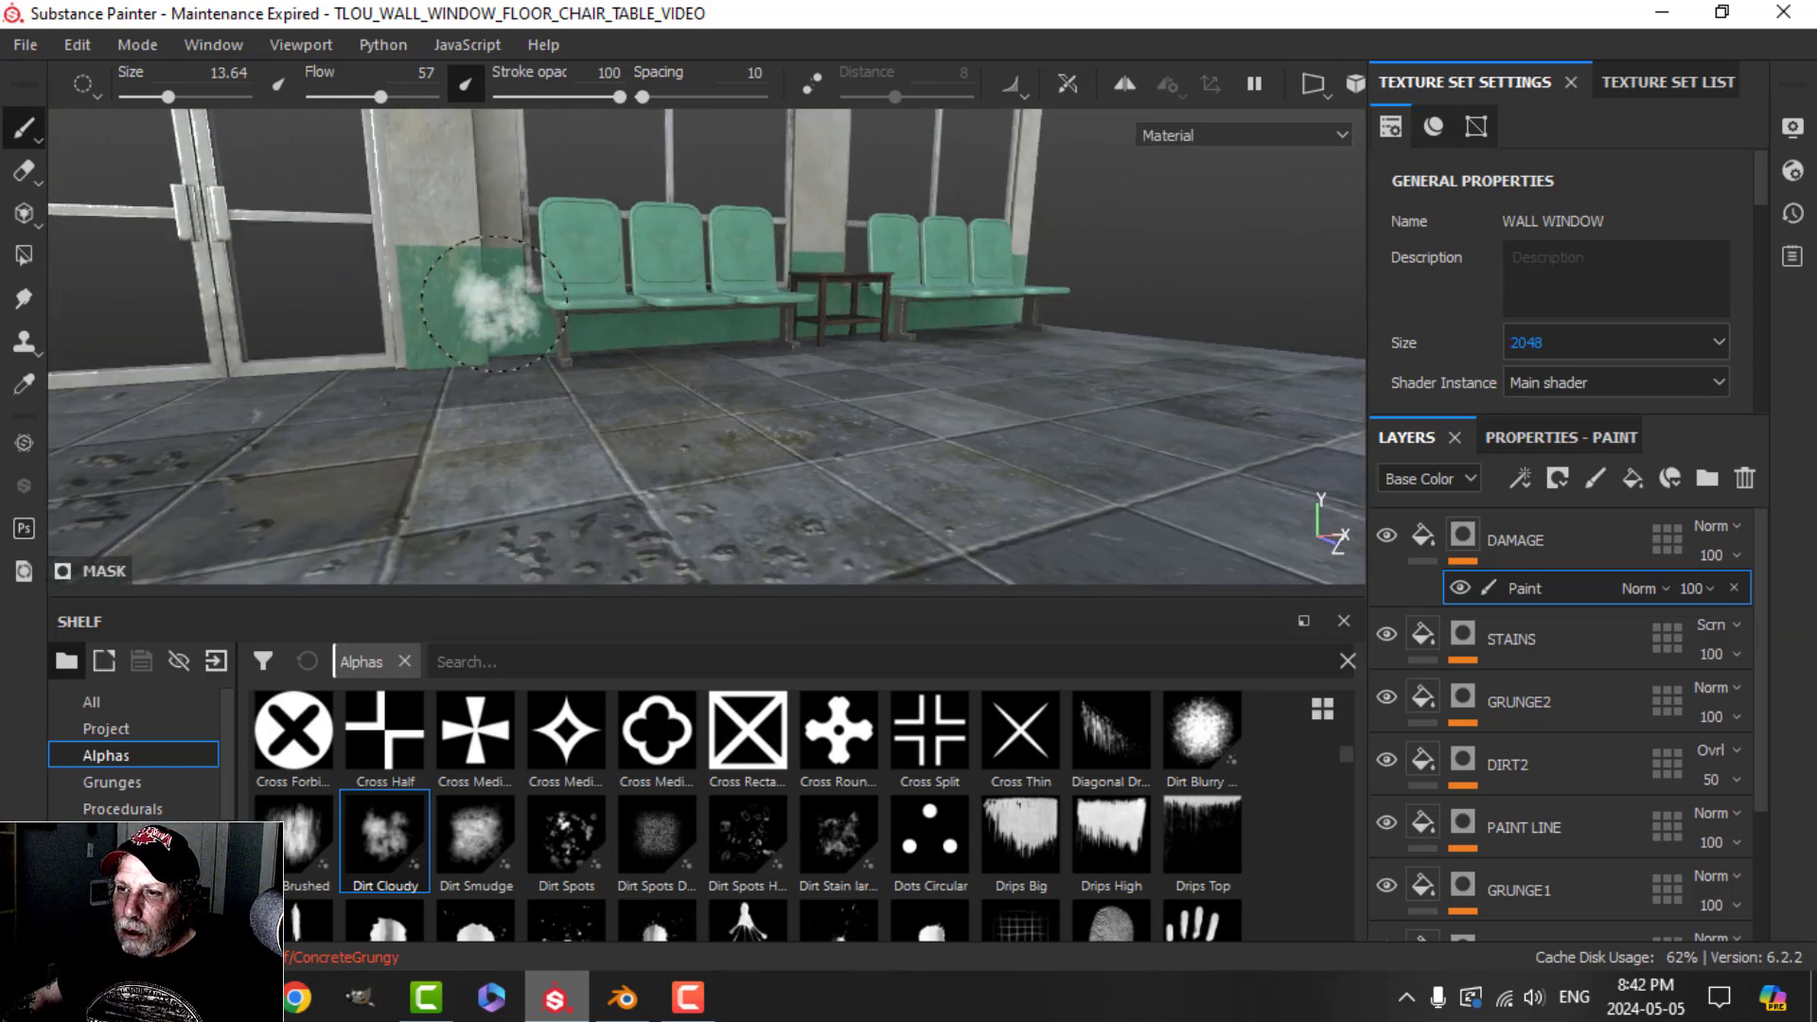
{"action": "scroll", "coordinate": [458, 315], "scroll_direction": "up", "scroll_amount": 3}
{"action": "left_click_drag", "start_coordinate": [503, 371], "coordinate": [615, 365], "text": "alt"}
{"action": "middle_click_drag", "start_coordinate": [833, 357], "coordinate": [678, 365], "text": "alt"}
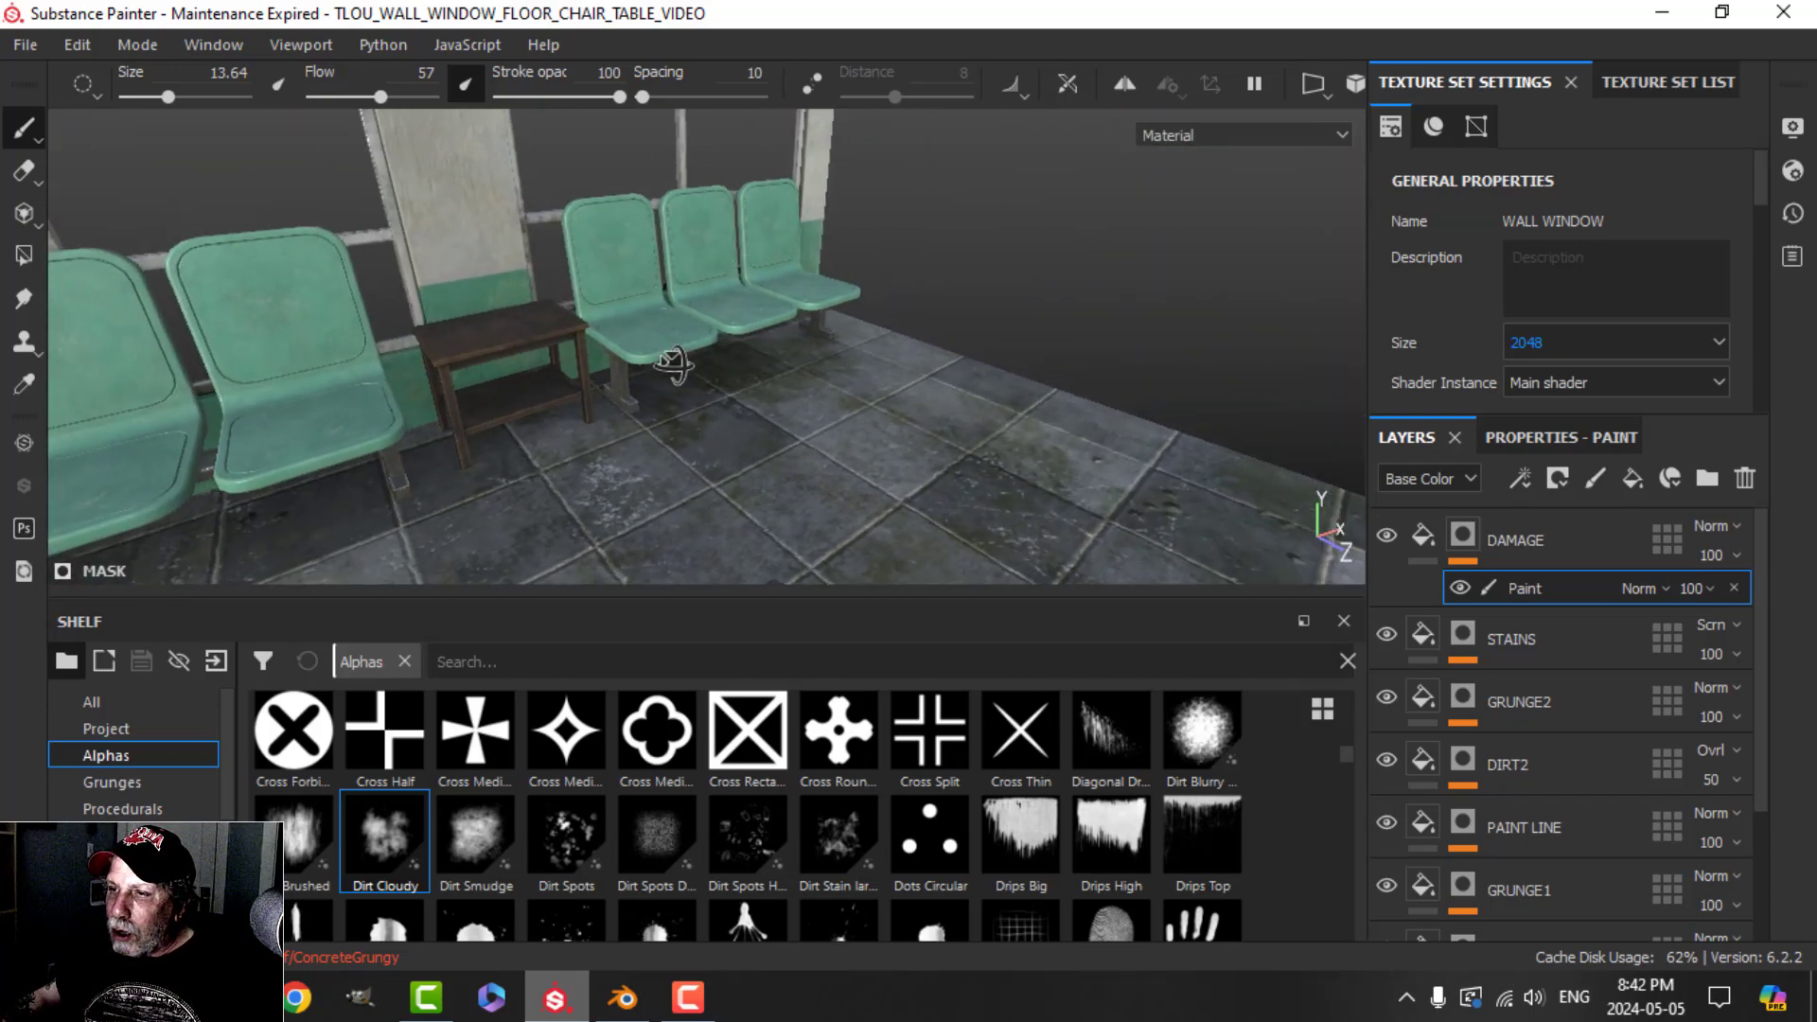
Step: Switch the brush to the Drop Splatter alpha for stamping damage on the pillar between the two rows of chairs
{"action": "left_click_drag", "start_coordinate": [677, 365], "coordinate": [548, 332], "text": "alt"}
{"action": "scroll", "coordinate": [530, 355], "scroll_direction": "up", "scroll_amount": 3}
{"action": "left_click_drag", "start_coordinate": [493, 397], "coordinate": [814, 615], "text": "alt"}
{"action": "left_click_drag", "start_coordinate": [741, 428], "coordinate": [762, 449], "text": "alt"}
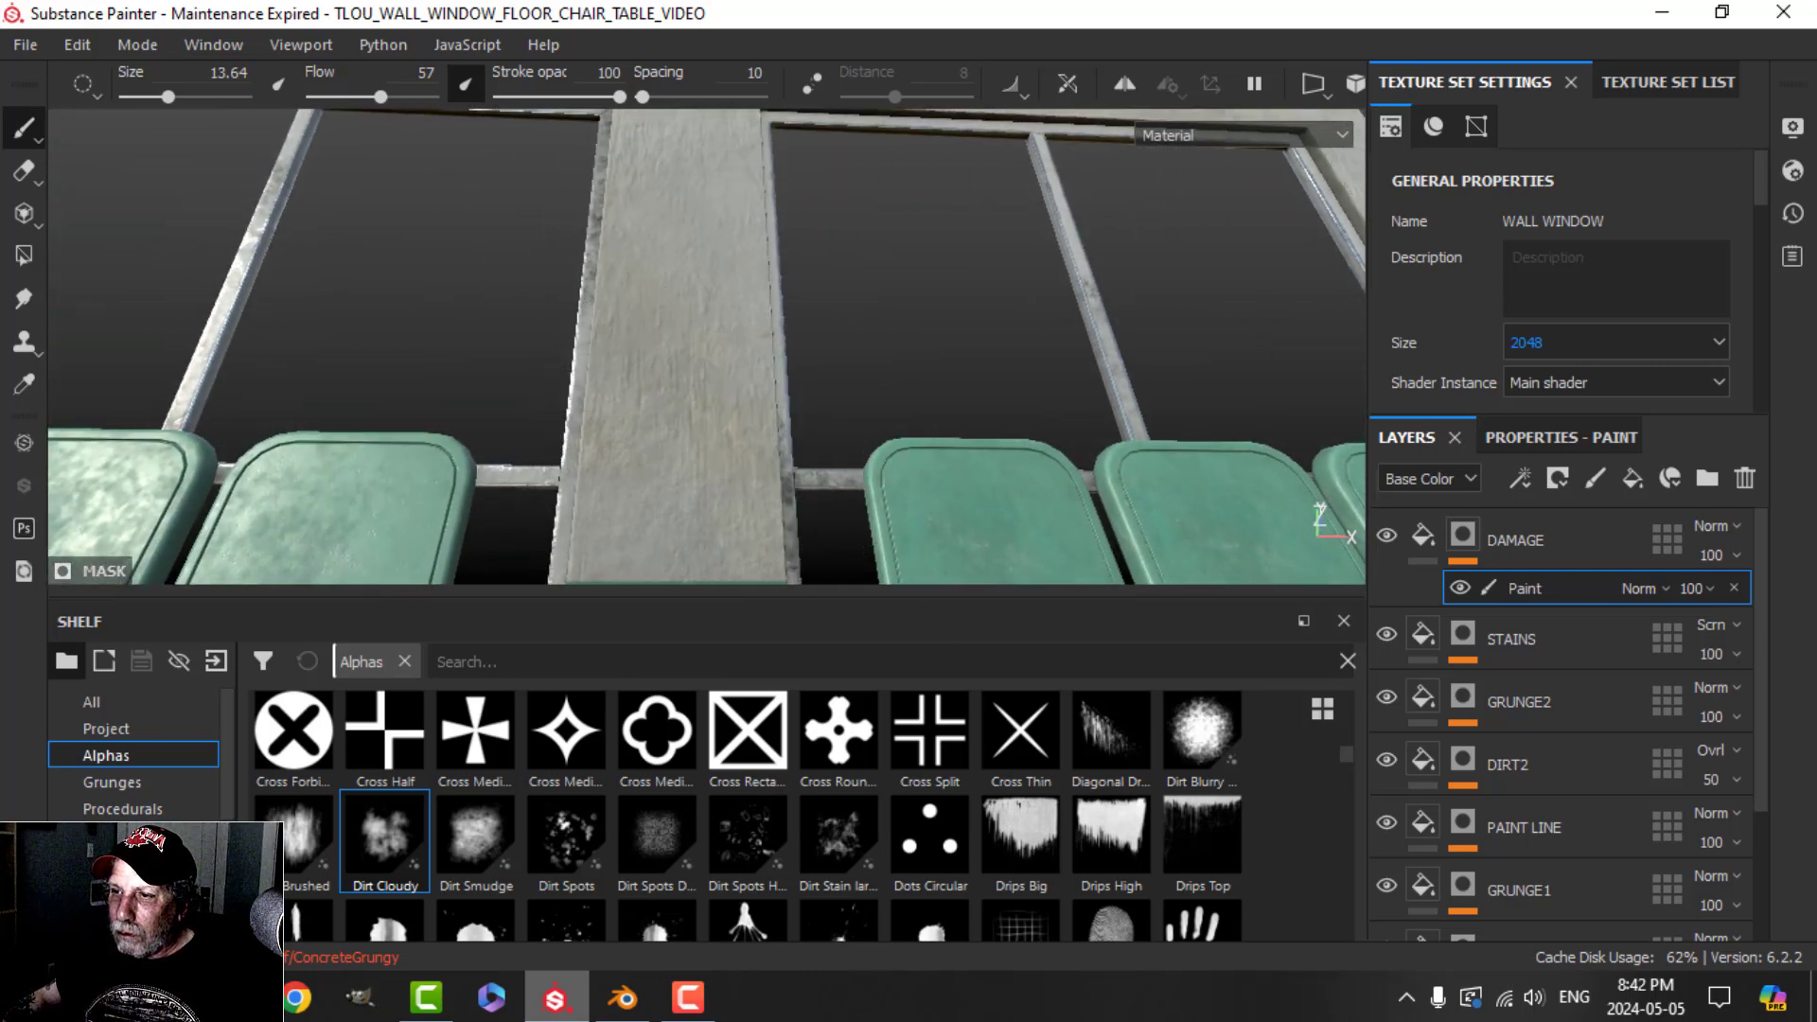
{"action": "left_click_drag", "start_coordinate": [804, 359], "coordinate": [811, 416], "text": "alt"}
{"action": "middle_click_drag", "start_coordinate": [811, 416], "coordinate": [811, 373], "text": "alt"}
{"action": "scroll", "coordinate": [792, 405], "scroll_direction": "up", "scroll_amount": 3}
{"action": "left_click_drag", "start_coordinate": [791, 405], "coordinate": [746, 428], "text": "alt"}
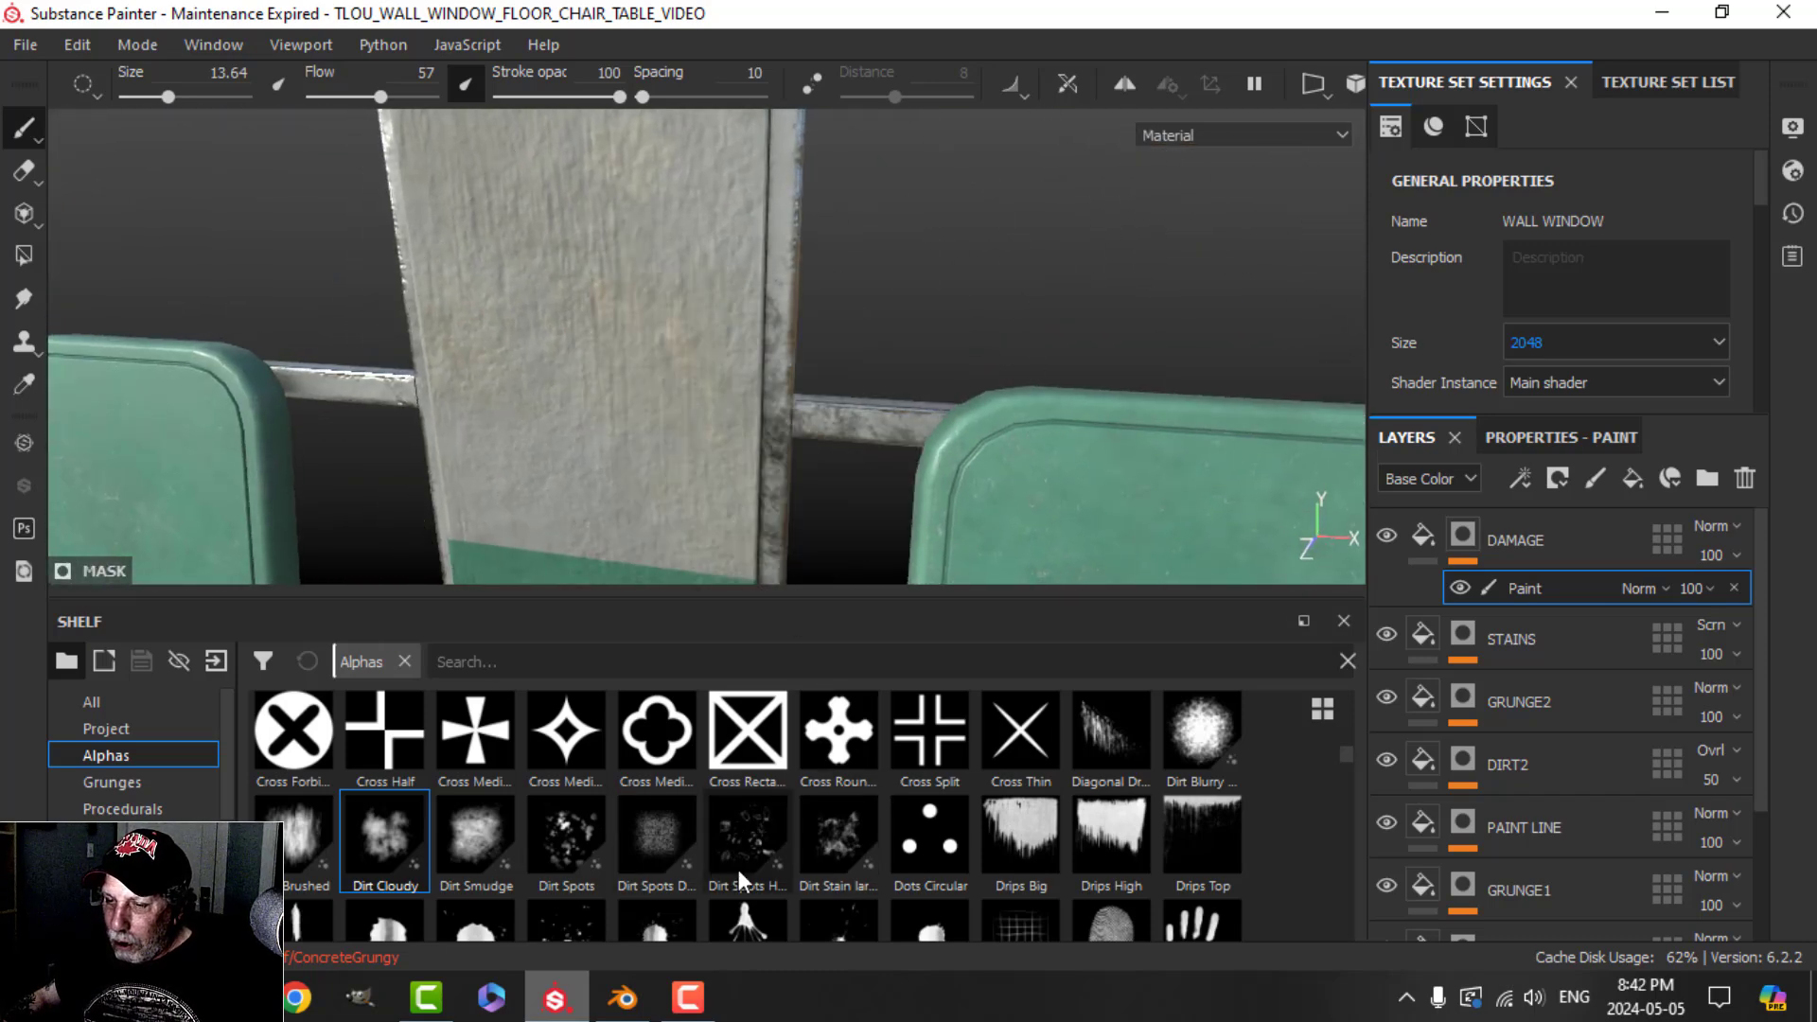
{"action": "scroll", "coordinate": [739, 871], "scroll_direction": "down", "scroll_amount": 3}
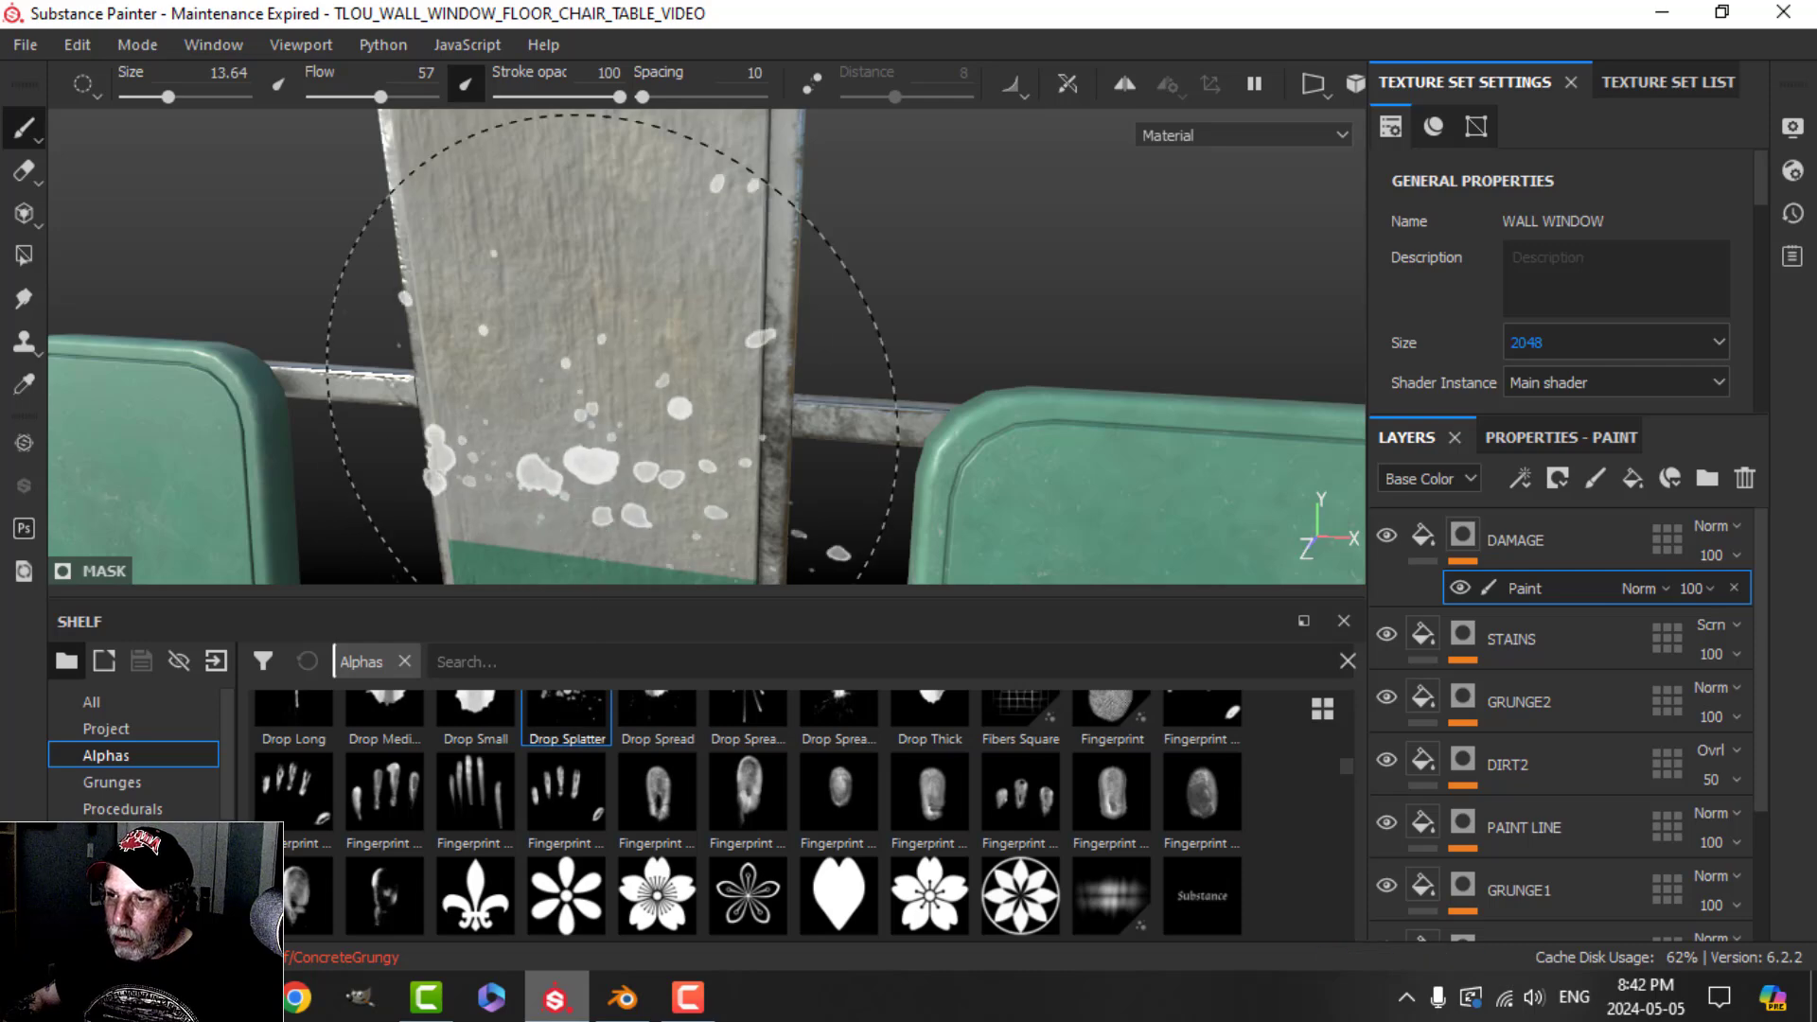
{"action": "scroll", "coordinate": [643, 469], "scroll_direction": "down", "scroll_amount": 2}
{"action": "scroll", "coordinate": [715, 569], "scroll_direction": "down", "scroll_amount": 1}
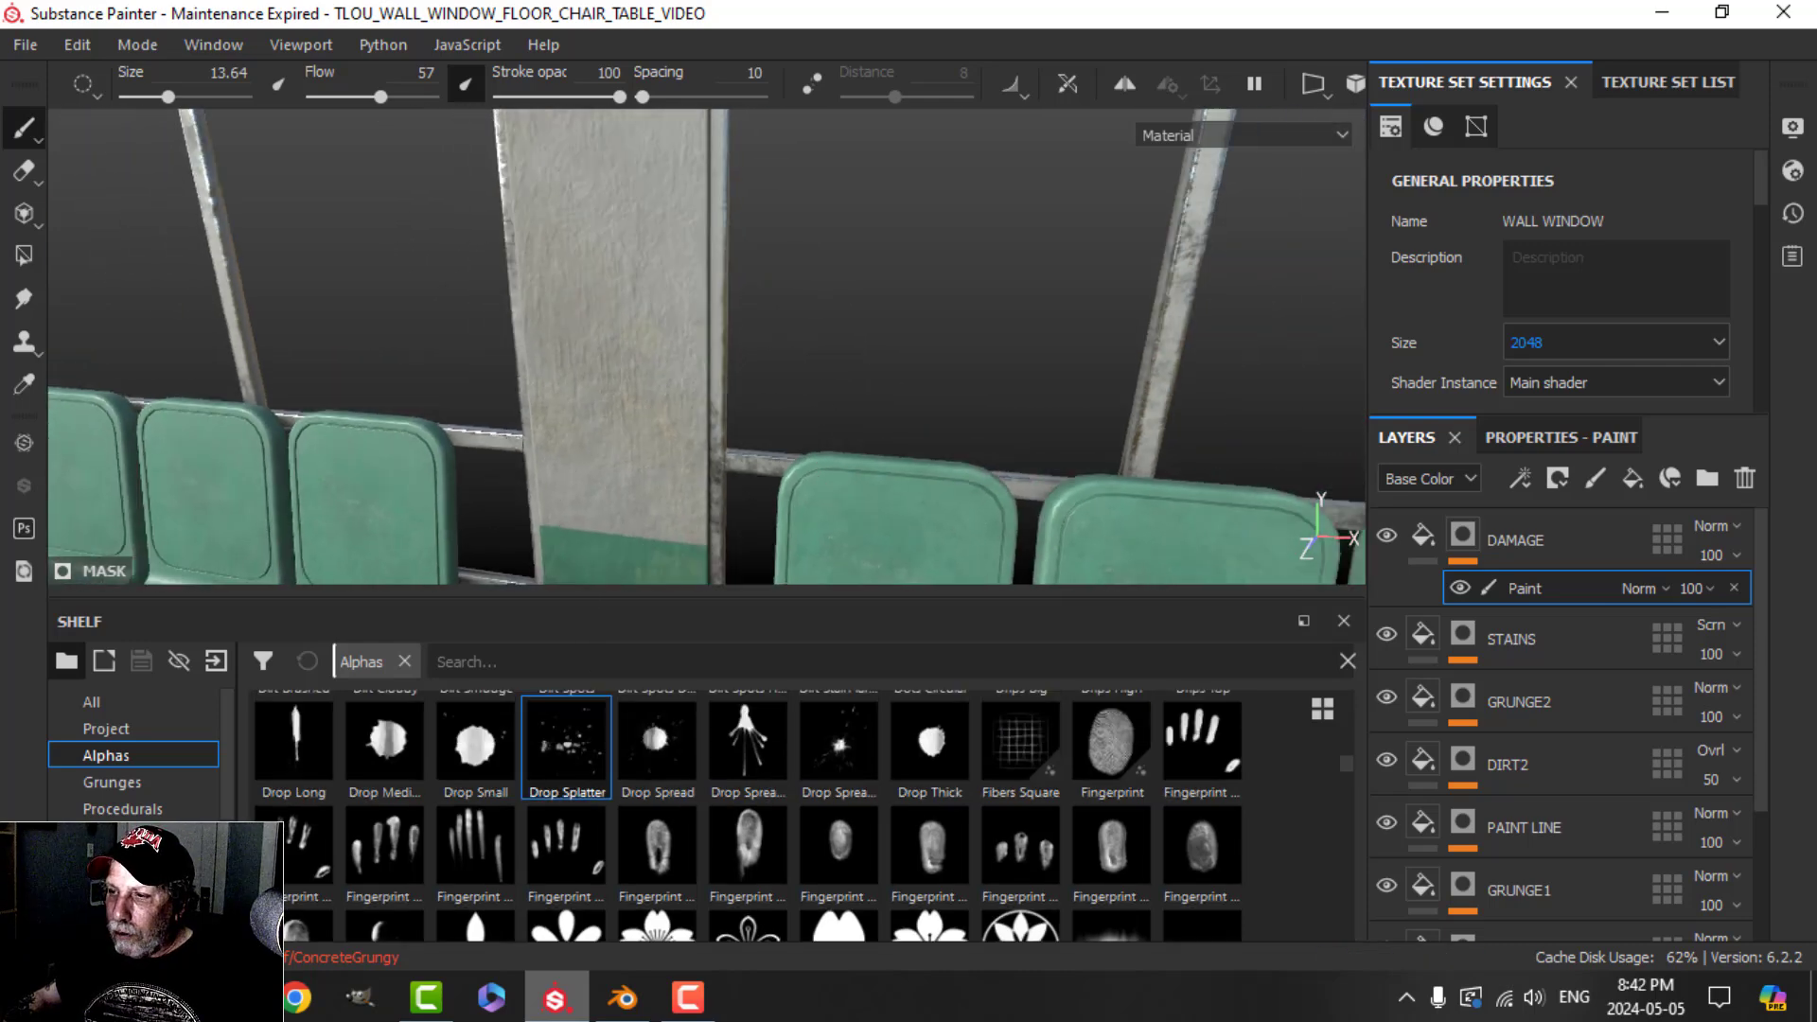
Step: Stamp Drop Splatter damage on the wall pillar between the windows, above the chairs
{"action": "middle_click_drag", "start_coordinate": [880, 430], "coordinate": [682, 555], "text": "alt"}
{"action": "scroll", "coordinate": [681, 556], "scroll_direction": "down", "scroll_amount": 2}
{"action": "middle_click_drag", "start_coordinate": [776, 265], "coordinate": [719, 274], "text": "alt"}
{"action": "scroll", "coordinate": [827, 373], "scroll_direction": "up", "scroll_amount": 2}
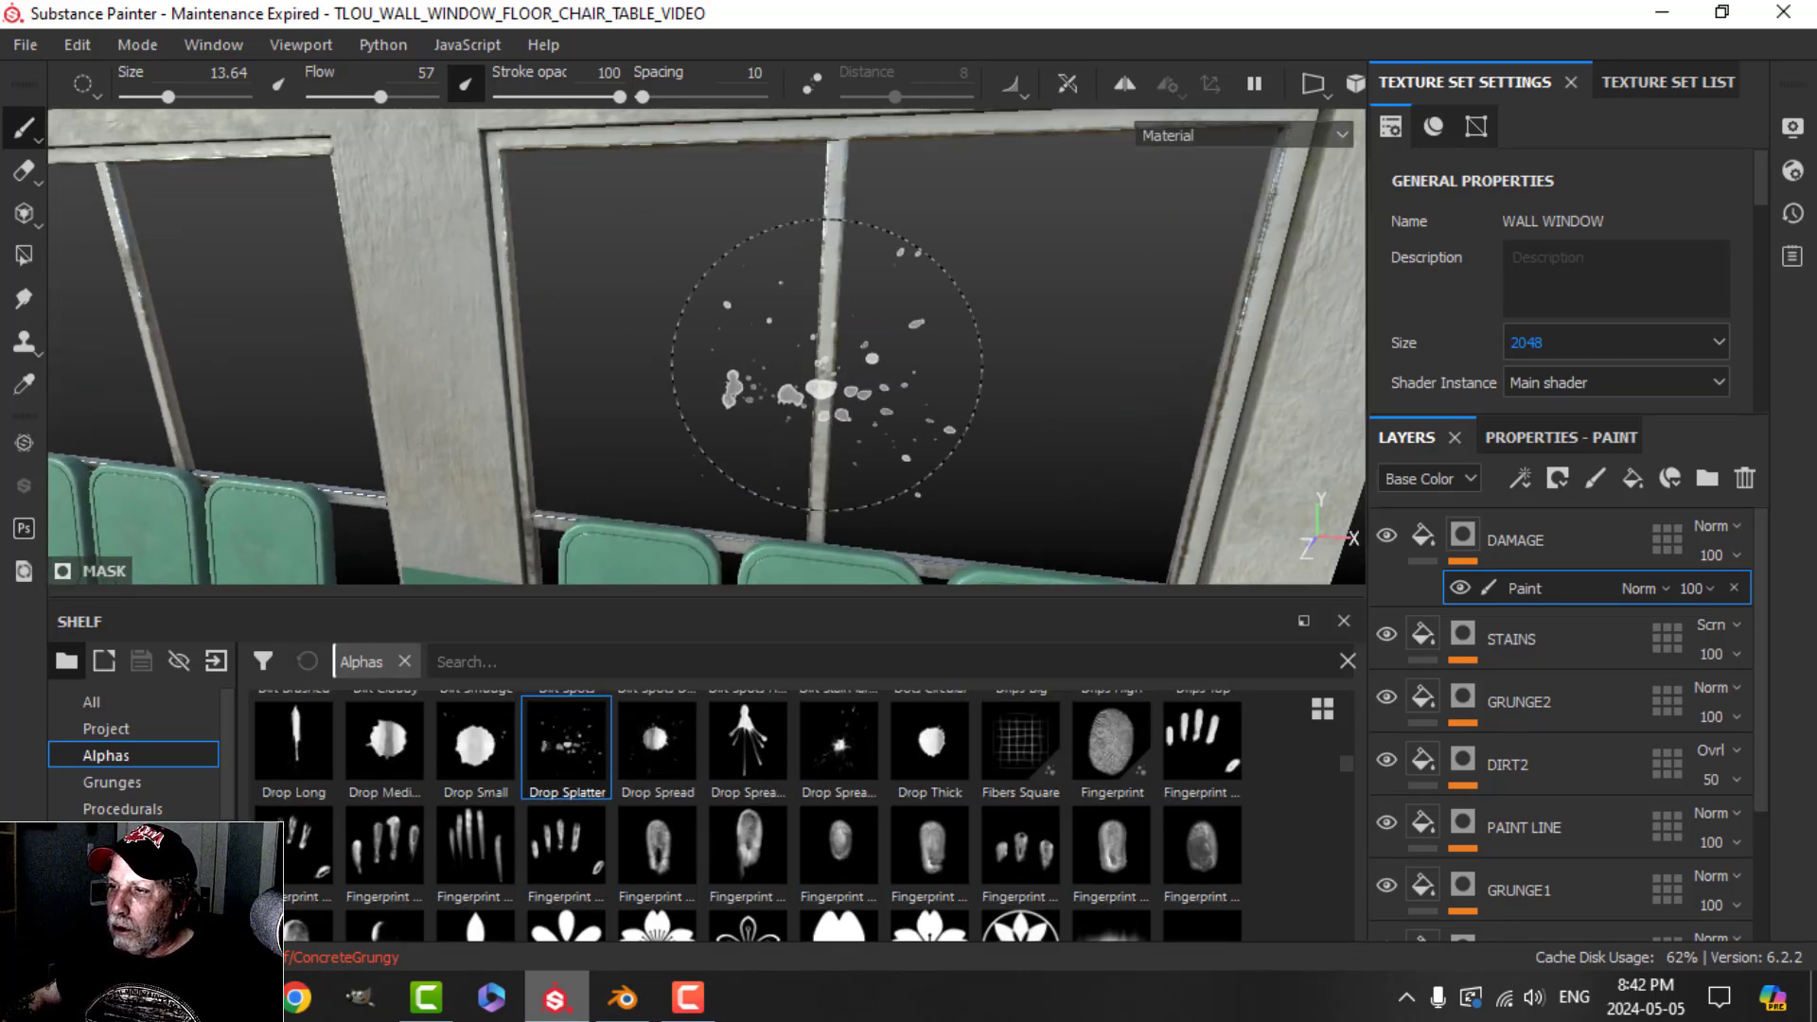
{"action": "middle_click_drag", "start_coordinate": [827, 373], "coordinate": [621, 365], "text": "alt"}
{"action": "middle_click_drag", "start_coordinate": [454, 365], "coordinate": [825, 393], "text": "alt"}
{"action": "scroll", "coordinate": [825, 393], "scroll_direction": "up", "scroll_amount": 1}
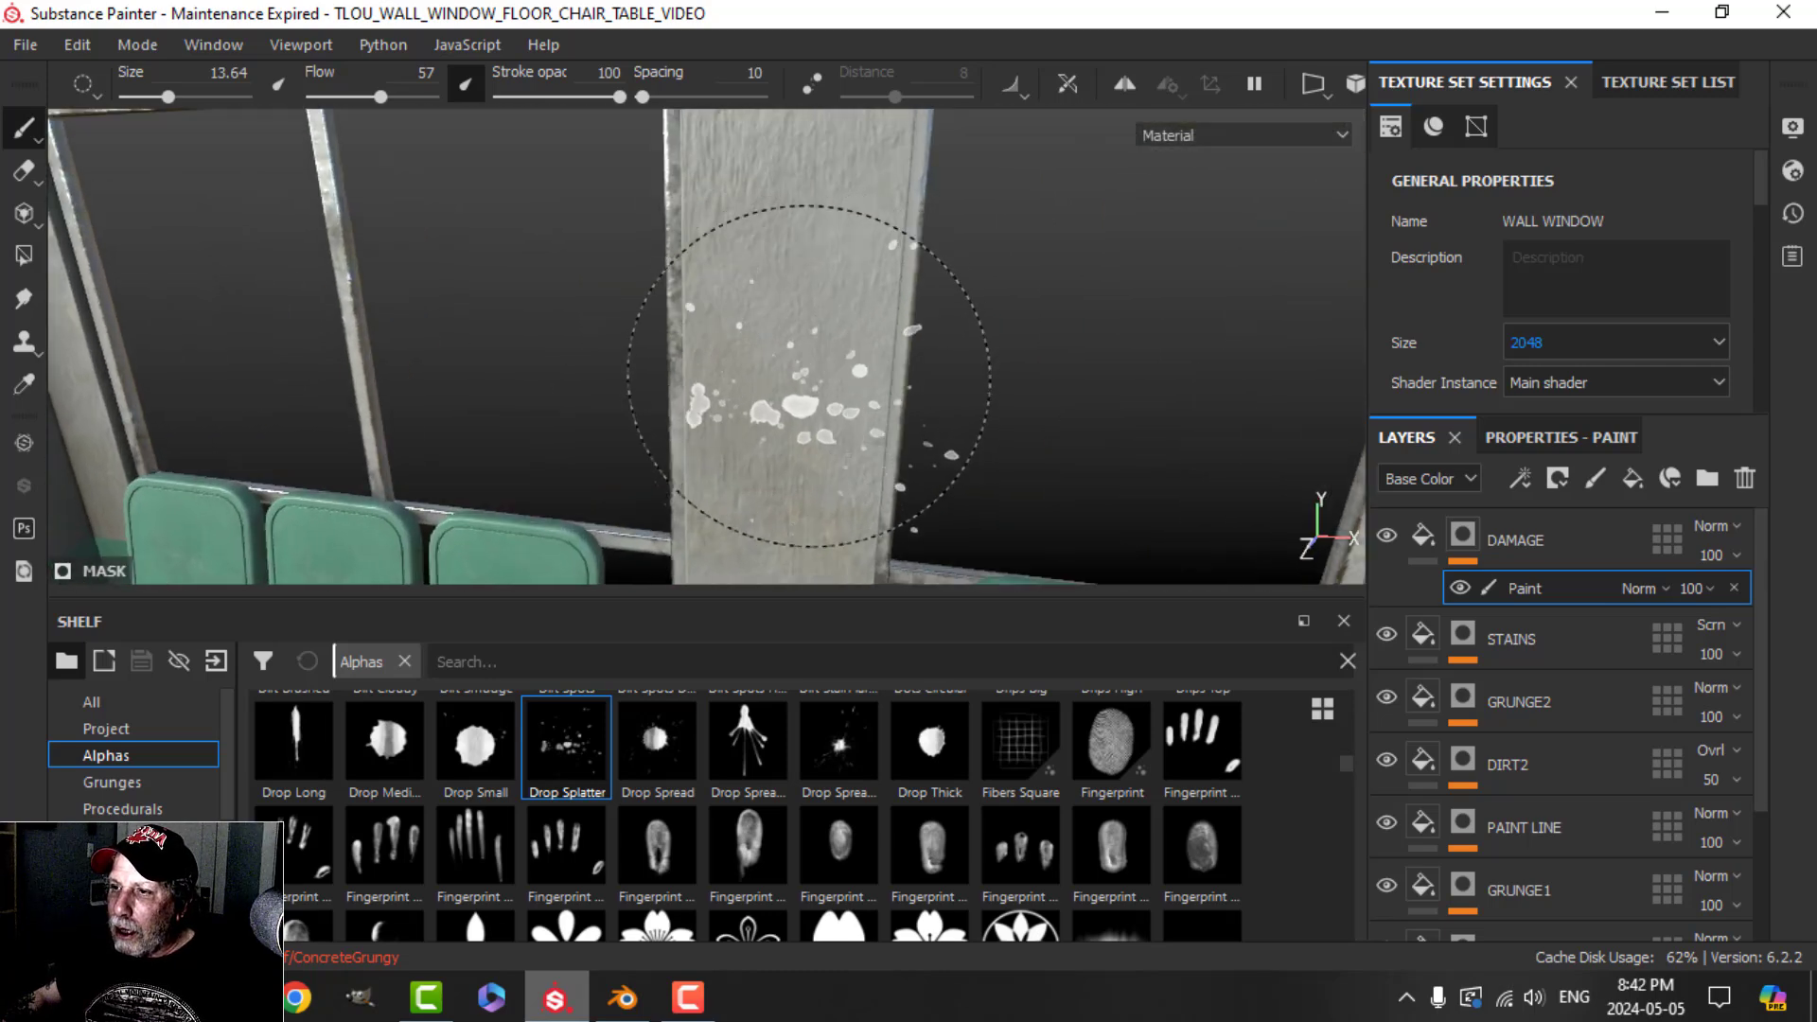
Step: Add more Drop Splatter damage to the upper part of the pillar between the windows
{"action": "left_click_drag", "start_coordinate": [811, 405], "coordinate": [820, 454], "text": "alt"}
{"action": "middle_click_drag", "start_coordinate": [820, 454], "coordinate": [848, 533], "text": "alt"}
{"action": "left_click_drag", "start_coordinate": [848, 533], "coordinate": [835, 516], "text": "alt"}
{"action": "scroll", "coordinate": [910, 500], "scroll_direction": "down", "scroll_amount": 2}
{"action": "middle_click_drag", "start_coordinate": [910, 500], "coordinate": [859, 364], "text": "alt"}
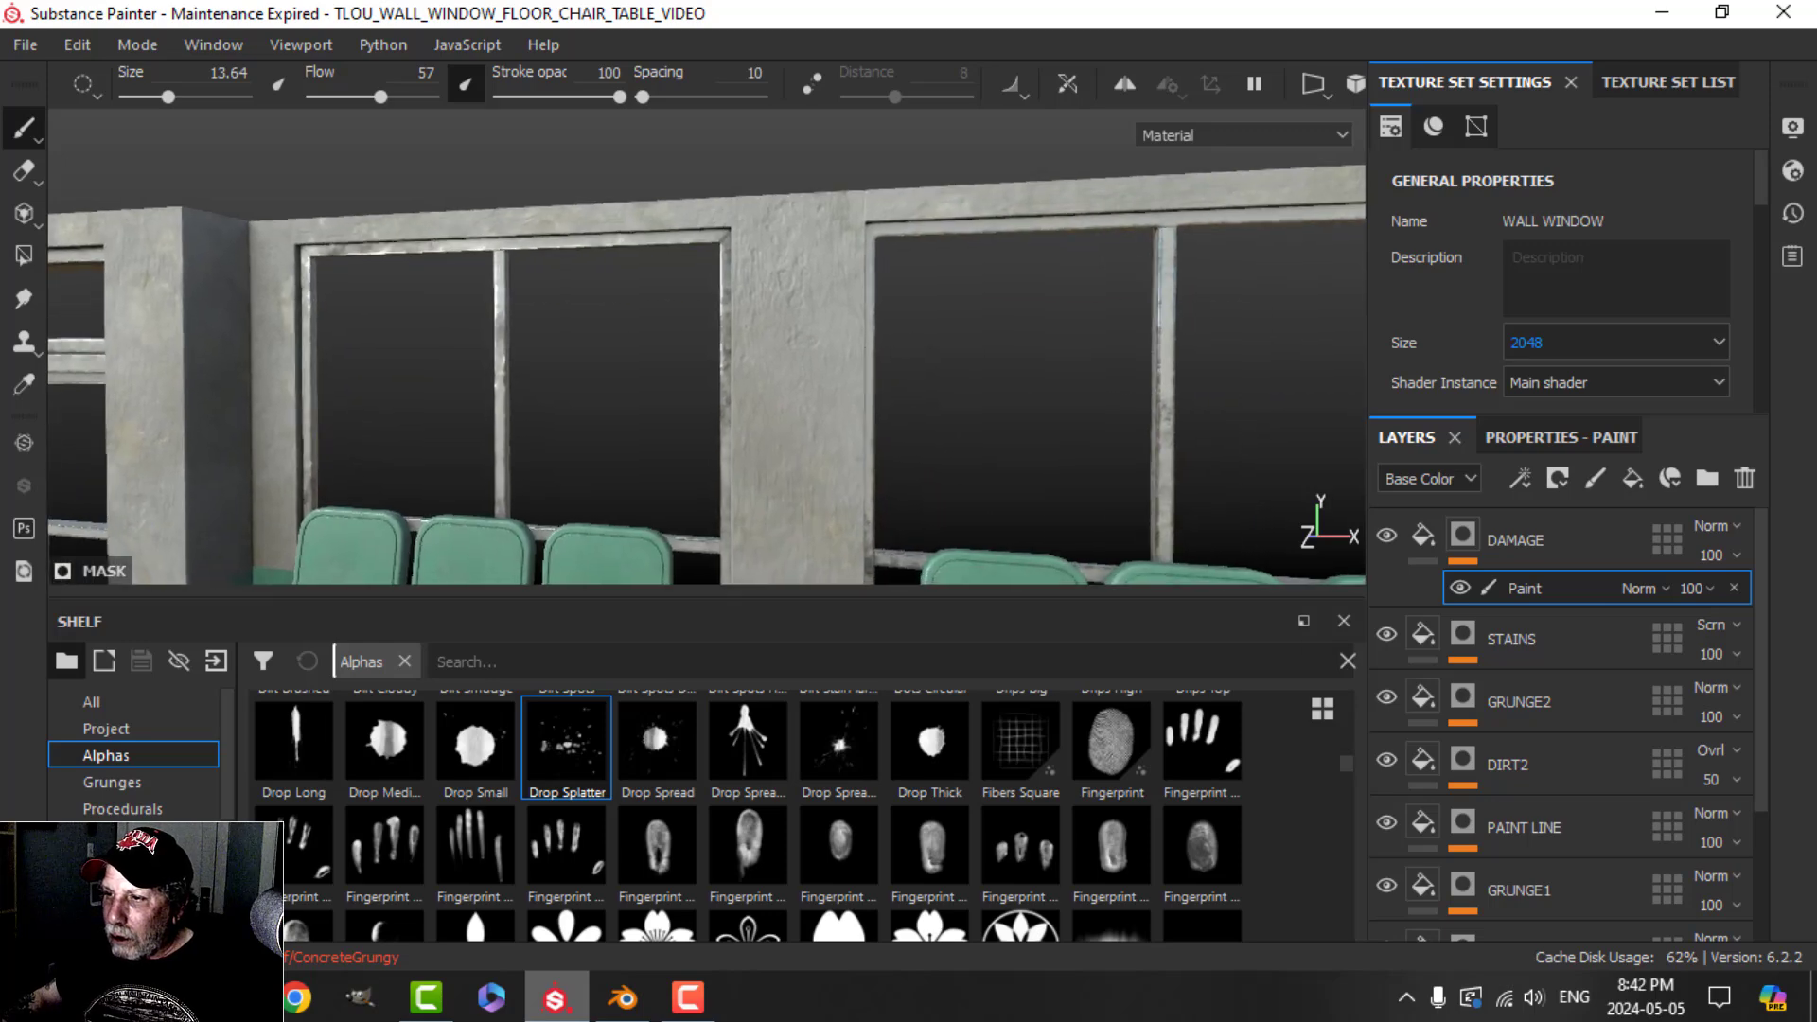
Step: Stamp Drop Splatter damage on the pillar beside the door, down to the green band
{"action": "left_click_drag", "start_coordinate": [822, 377], "coordinate": [957, 394], "text": "alt"}
{"action": "middle_click_drag", "start_coordinate": [957, 394], "coordinate": [1041, 429], "text": "alt"}
{"action": "left_click_drag", "start_coordinate": [1041, 430], "coordinate": [596, 407], "text": "alt"}
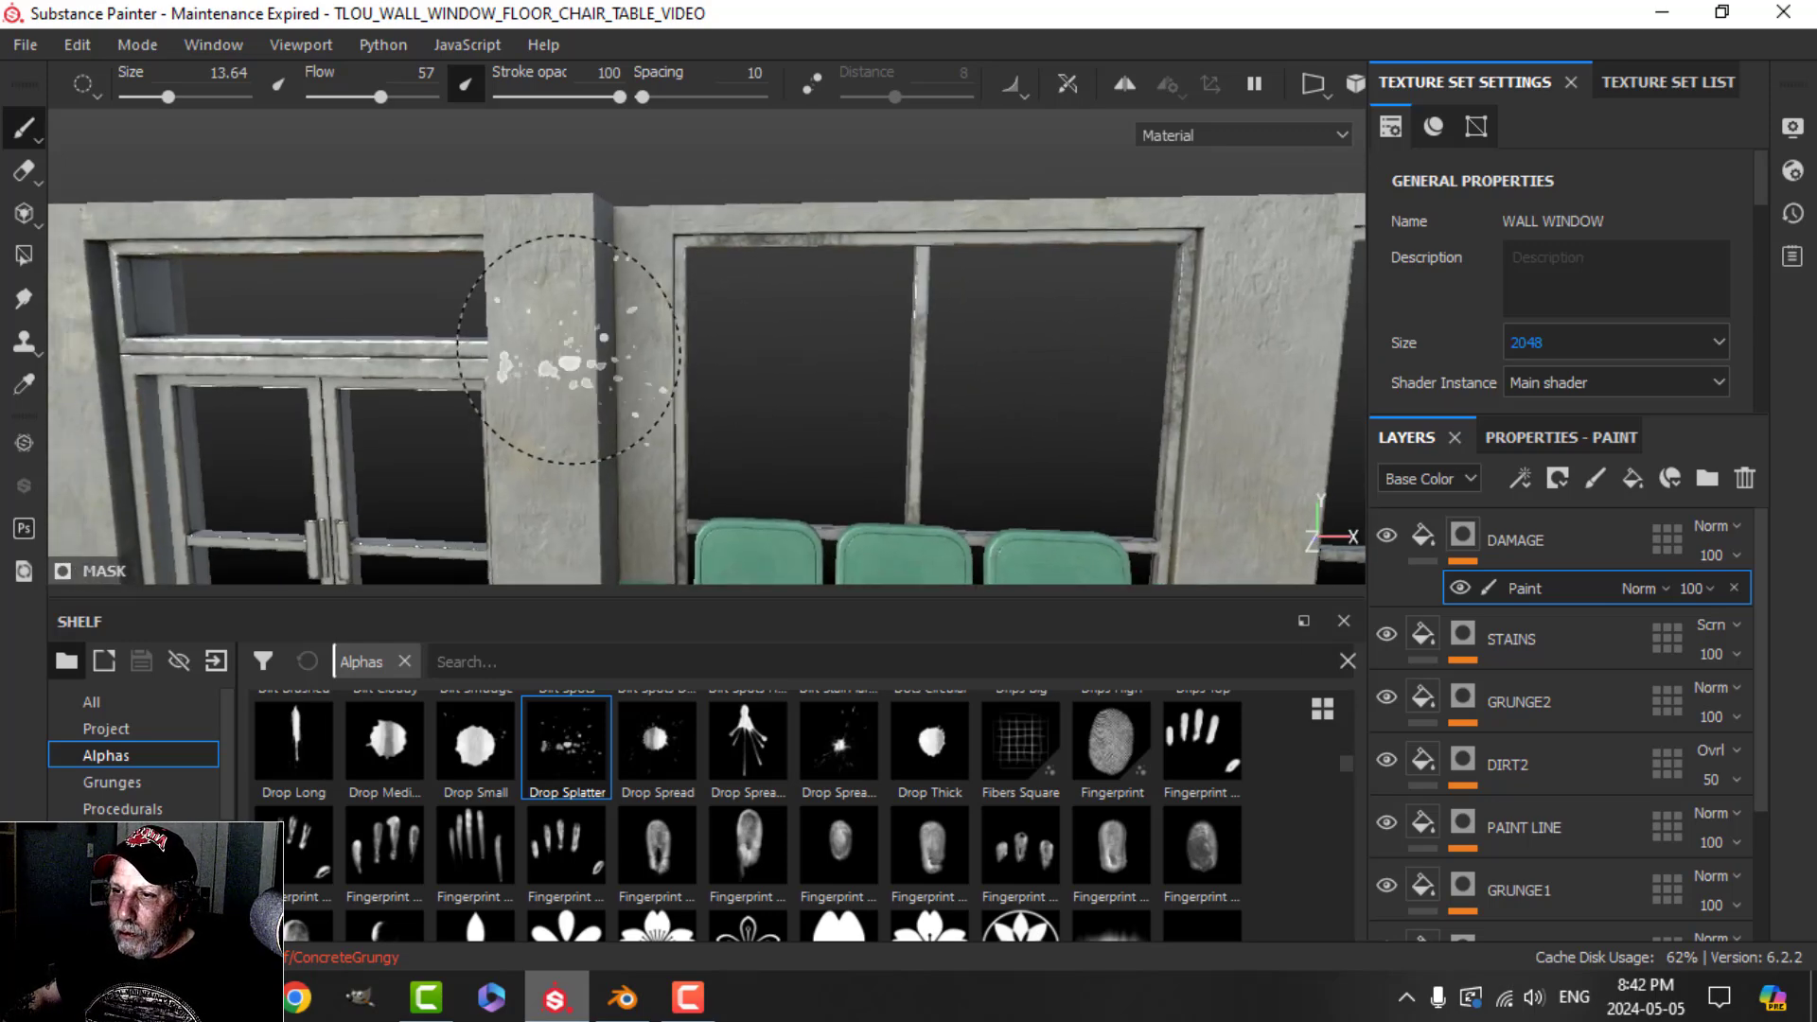
{"action": "scroll", "coordinate": [620, 414], "scroll_direction": "down", "scroll_amount": 2}
{"action": "scroll", "coordinate": [588, 426], "scroll_direction": "up", "scroll_amount": 3}
{"action": "scroll", "coordinate": [592, 426], "scroll_direction": "down", "scroll_amount": 1}
{"action": "left_click_drag", "start_coordinate": [593, 425], "coordinate": [806, 458], "text": "alt"}
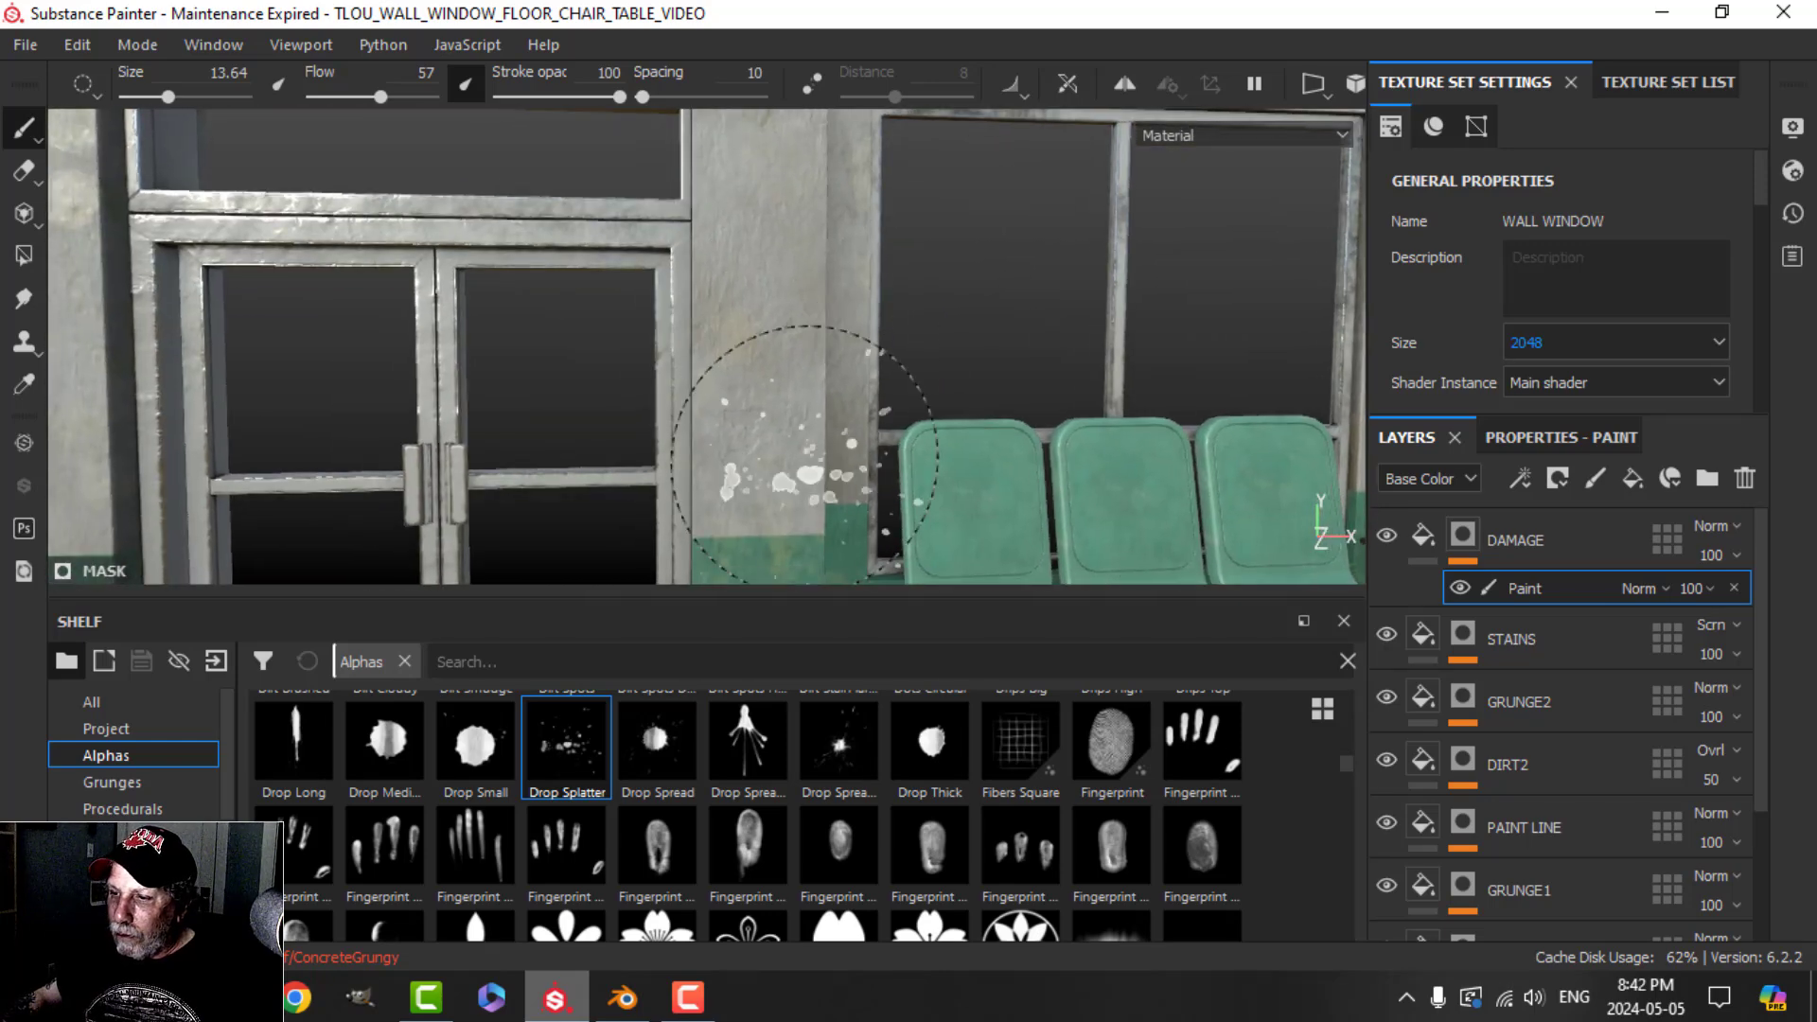
Step: Switch the brush to a clumpy Kyle Brush alpha and stamp damage on the door pillar above the green band
{"action": "scroll", "coordinate": [767, 829], "scroll_direction": "down", "scroll_amount": 6}
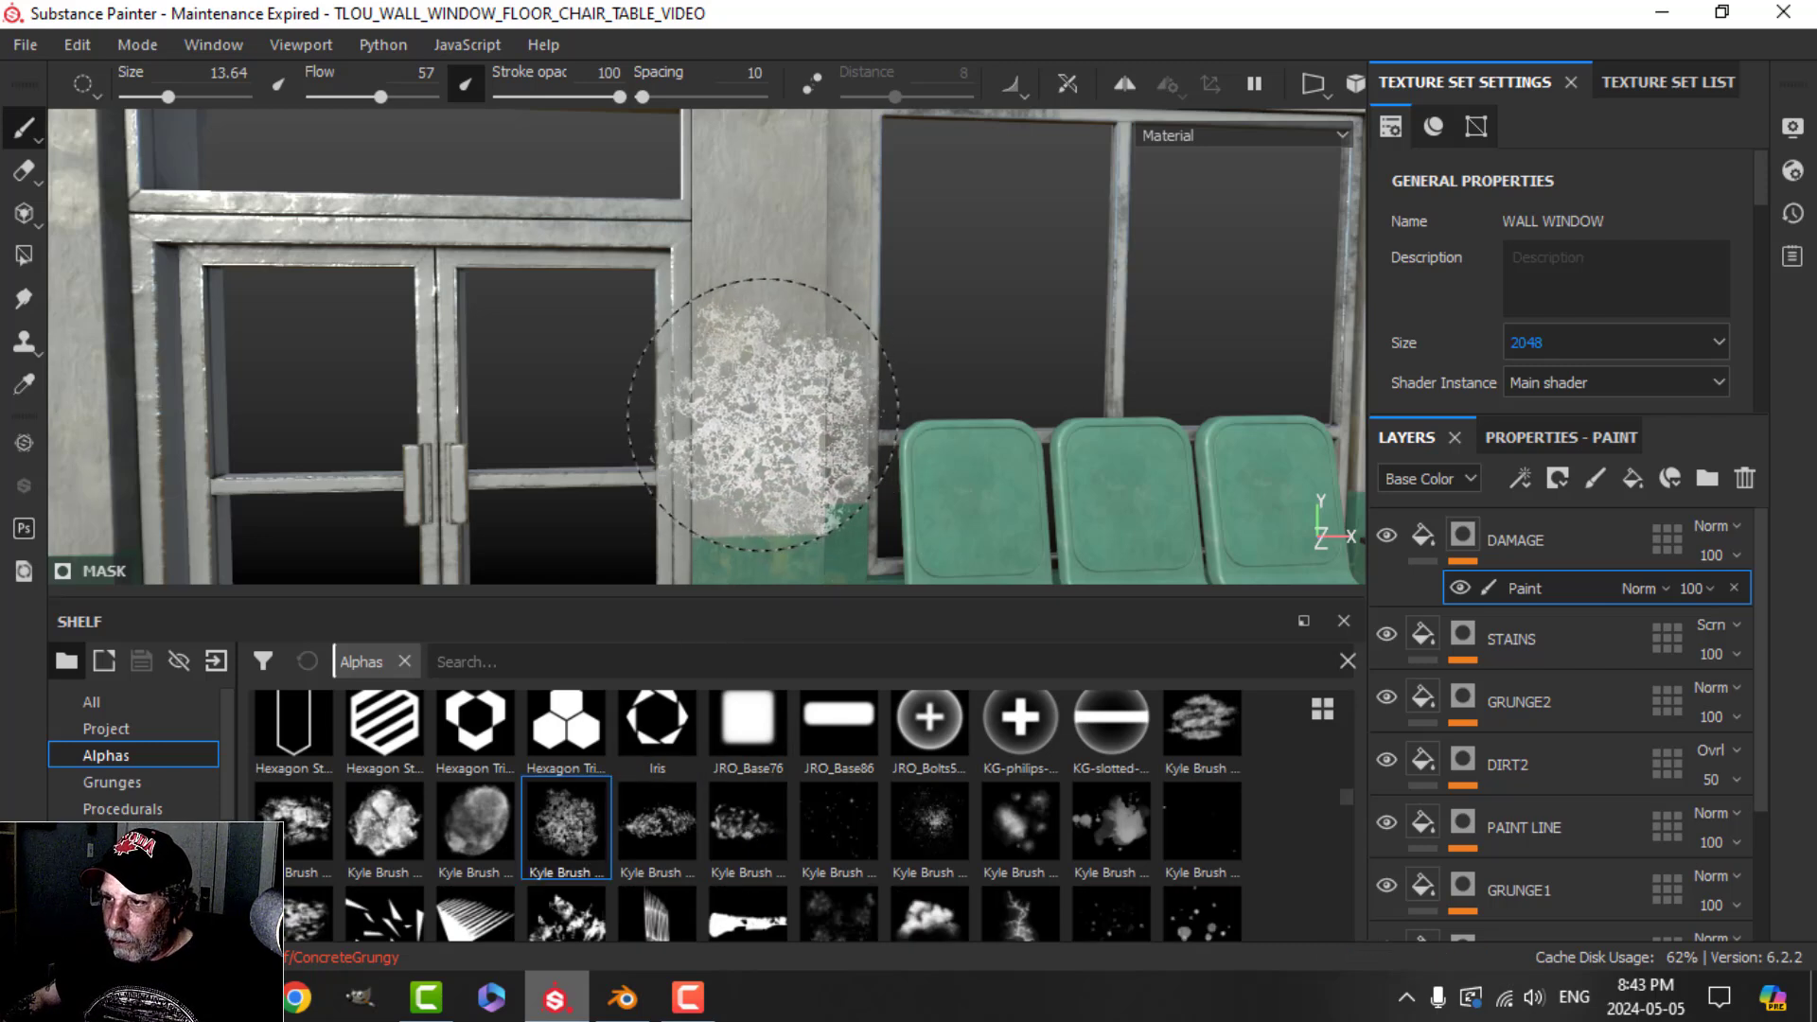
{"action": "left_click", "coordinate": [748, 819]}
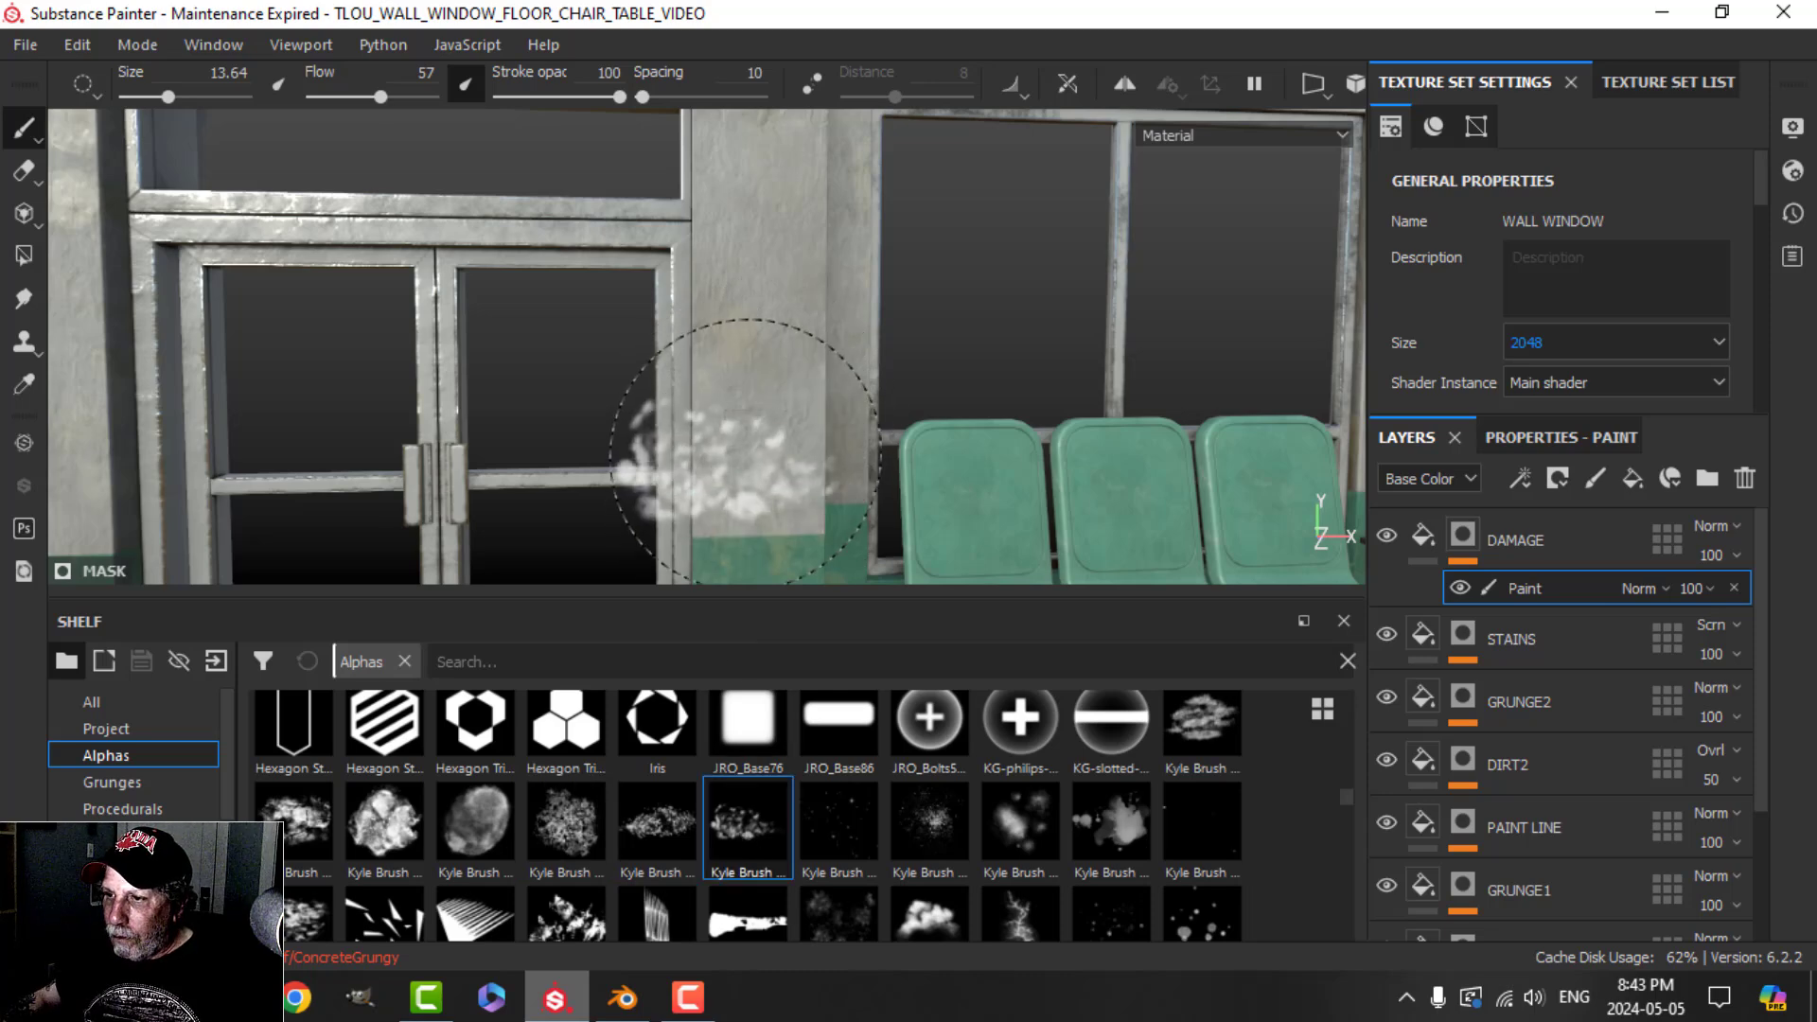
{"action": "scroll", "coordinate": [793, 418], "scroll_direction": "up", "scroll_amount": 3}
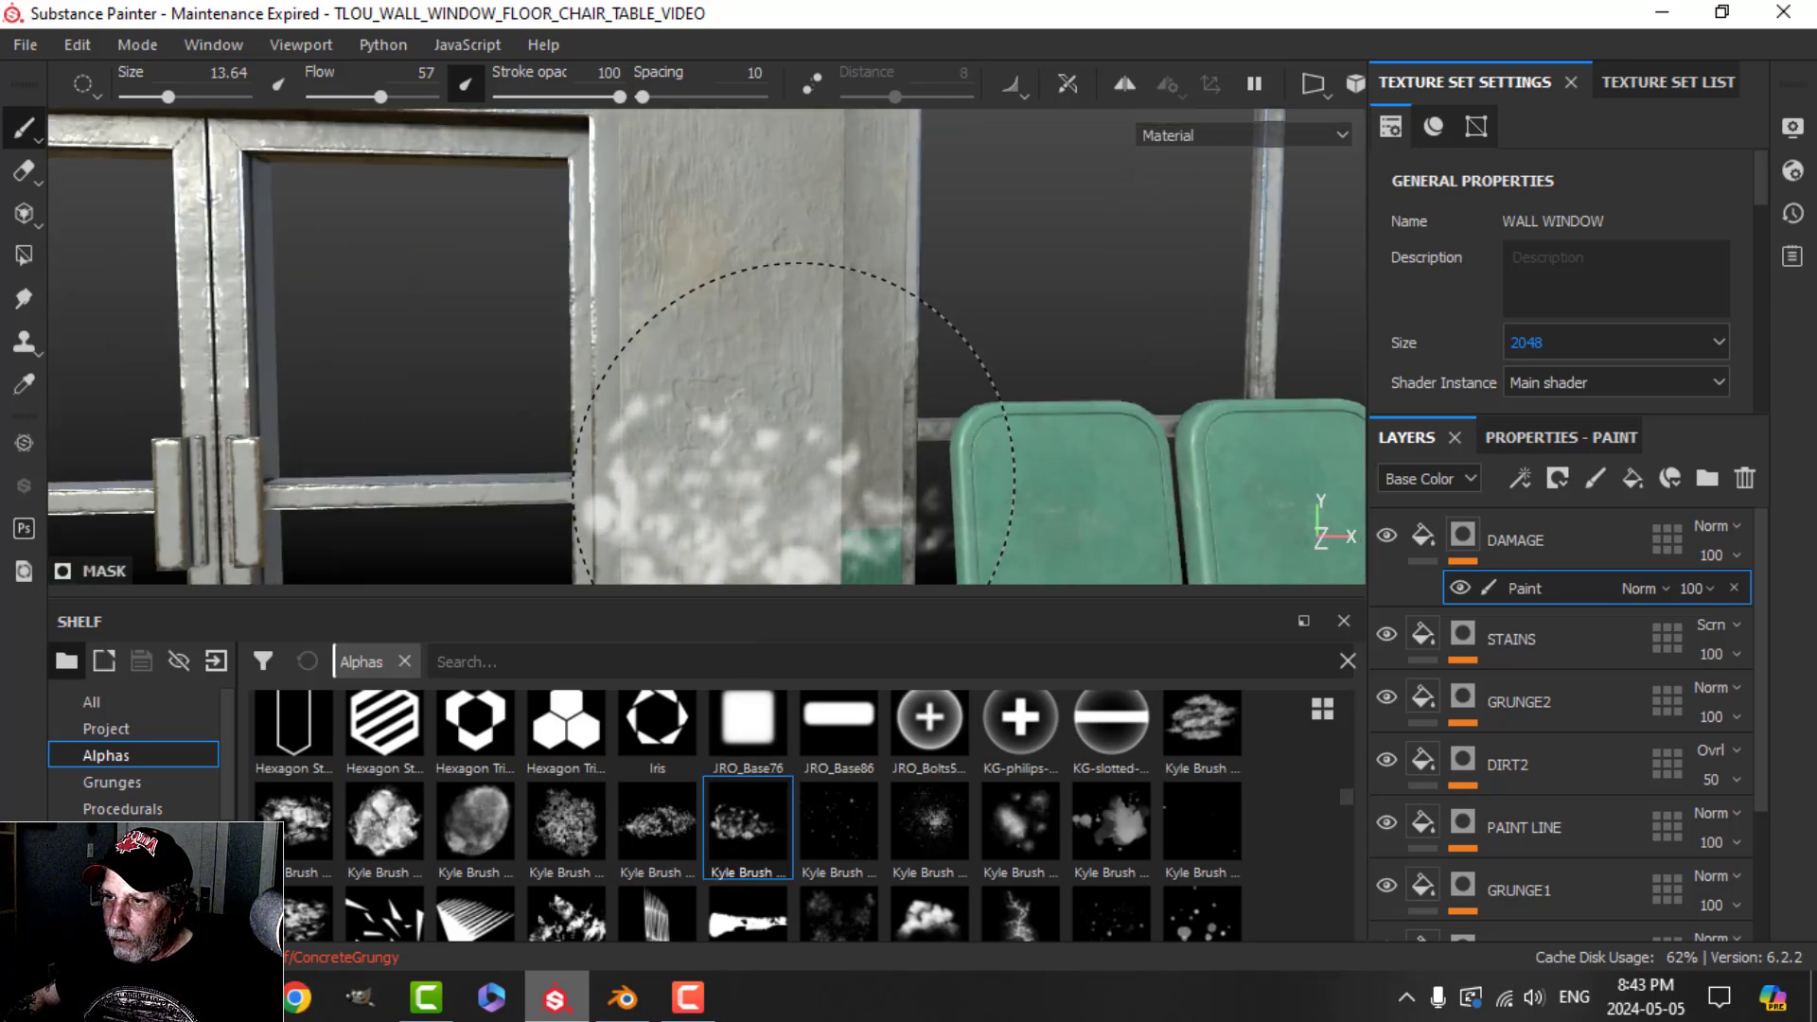
{"action": "mouse_move", "coordinate": [794, 478]}
{"action": "left_mouse_down", "text": "alt"}
{"action": "mouse_move", "coordinate": [811, 438]}
{"action": "mouse_move", "coordinate": [799, 466]}
{"action": "left_mouse_up", "text": "alt"}
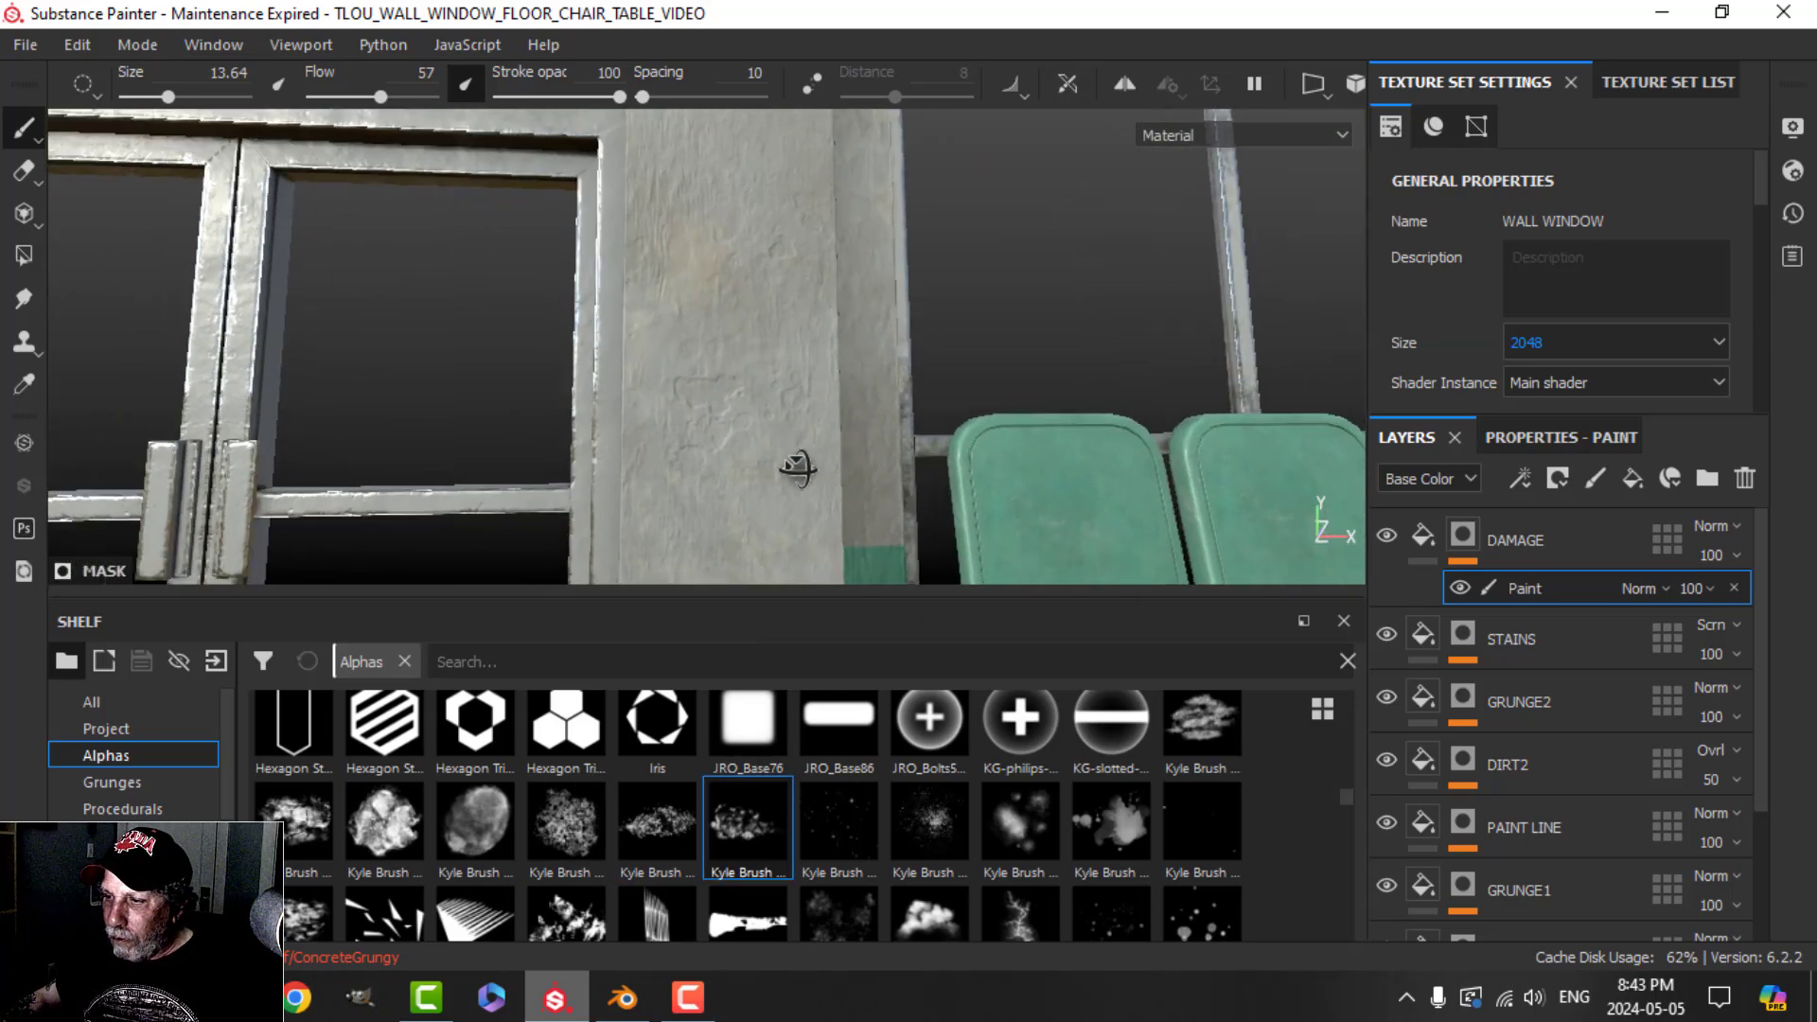
Step: Switch to a splat-shaped Kyle Brush alpha and stamp more damage on the pillar between the door and the chairs
{"action": "left_click", "coordinate": [1098, 841]}
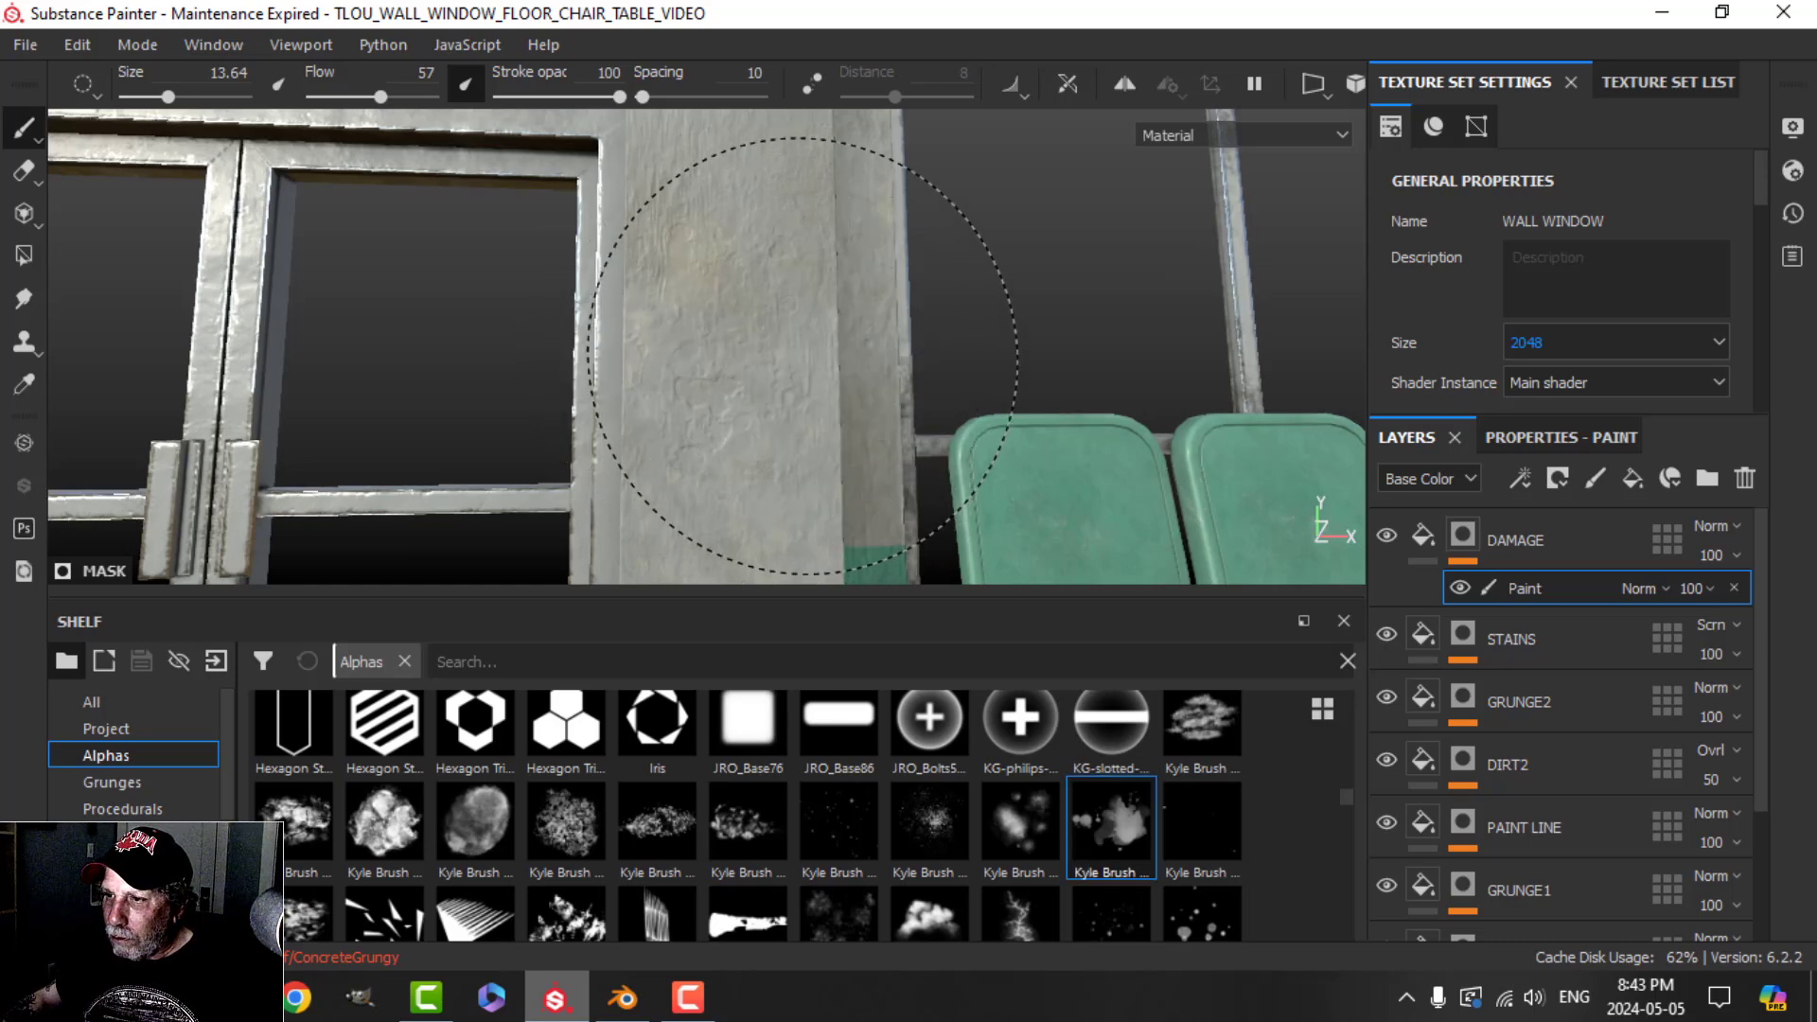
{"action": "scroll", "coordinate": [942, 364], "scroll_direction": "down", "scroll_amount": 3}
{"action": "middle_click_drag", "start_coordinate": [964, 384], "coordinate": [1054, 299], "text": "alt"}
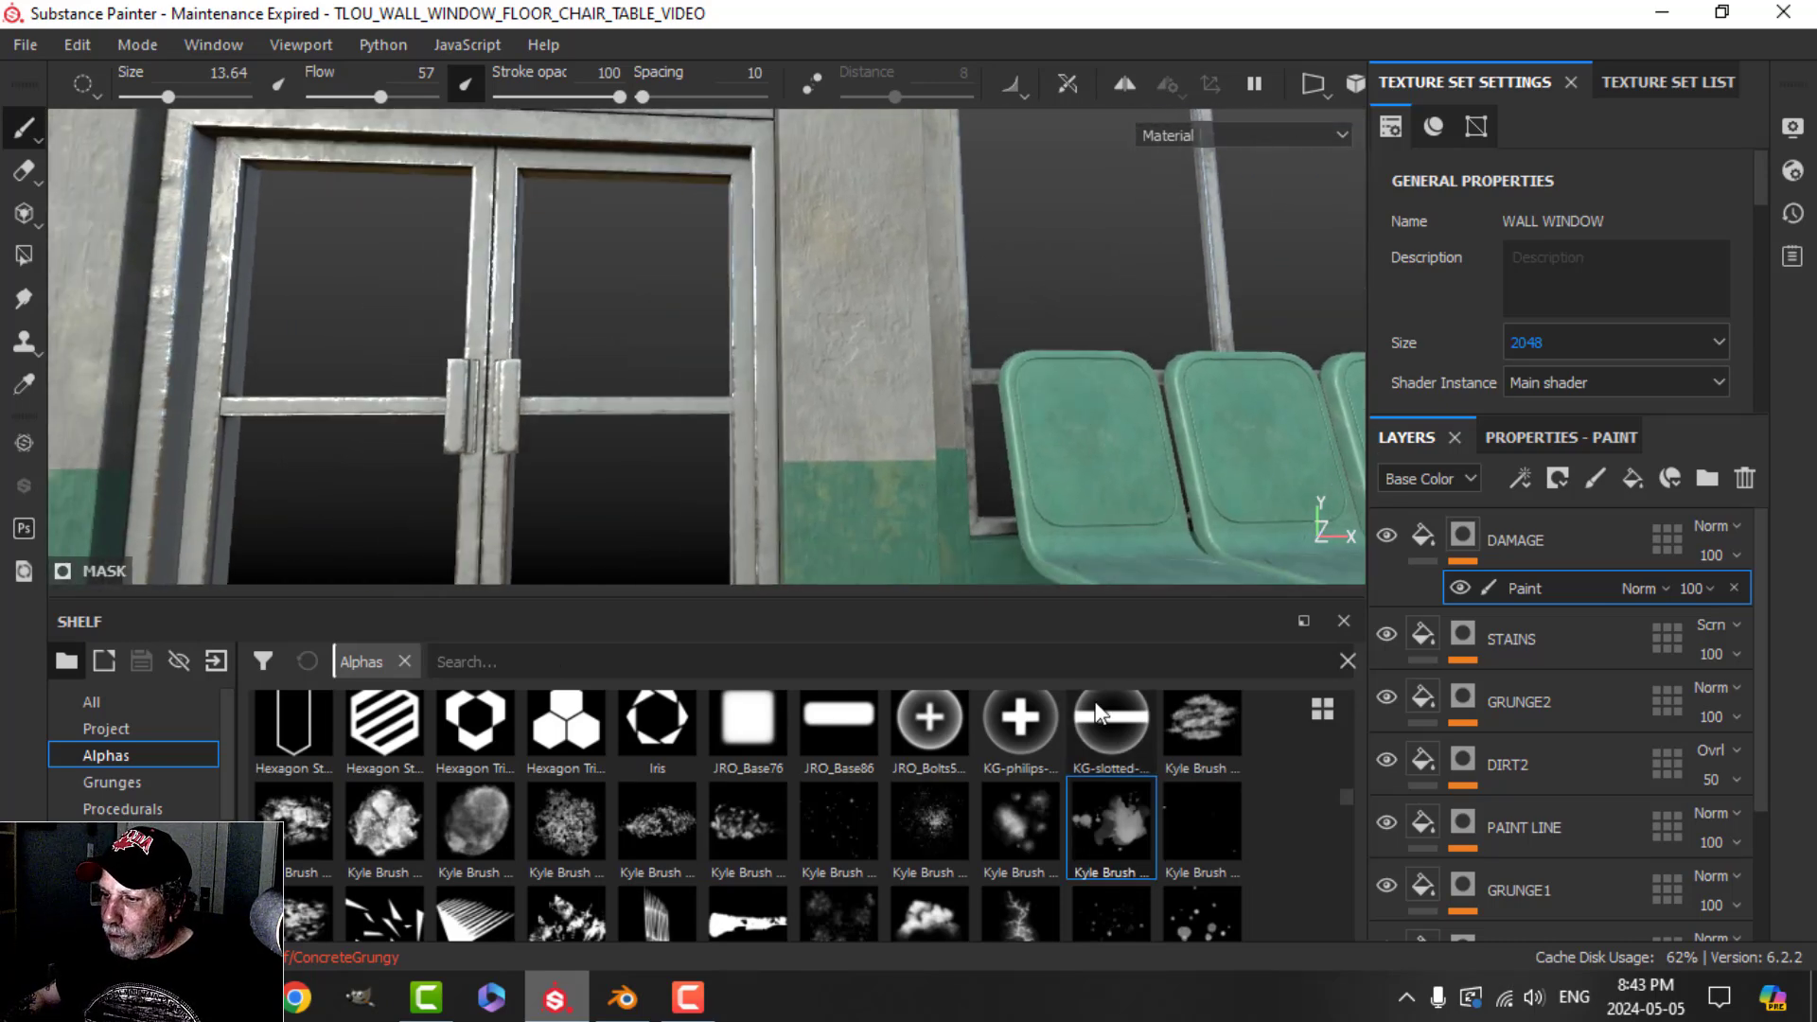
{"action": "scroll", "coordinate": [1127, 875], "scroll_direction": "down", "scroll_amount": 1}
{"action": "scroll", "coordinate": [1050, 857], "scroll_direction": "up", "scroll_amount": 1}
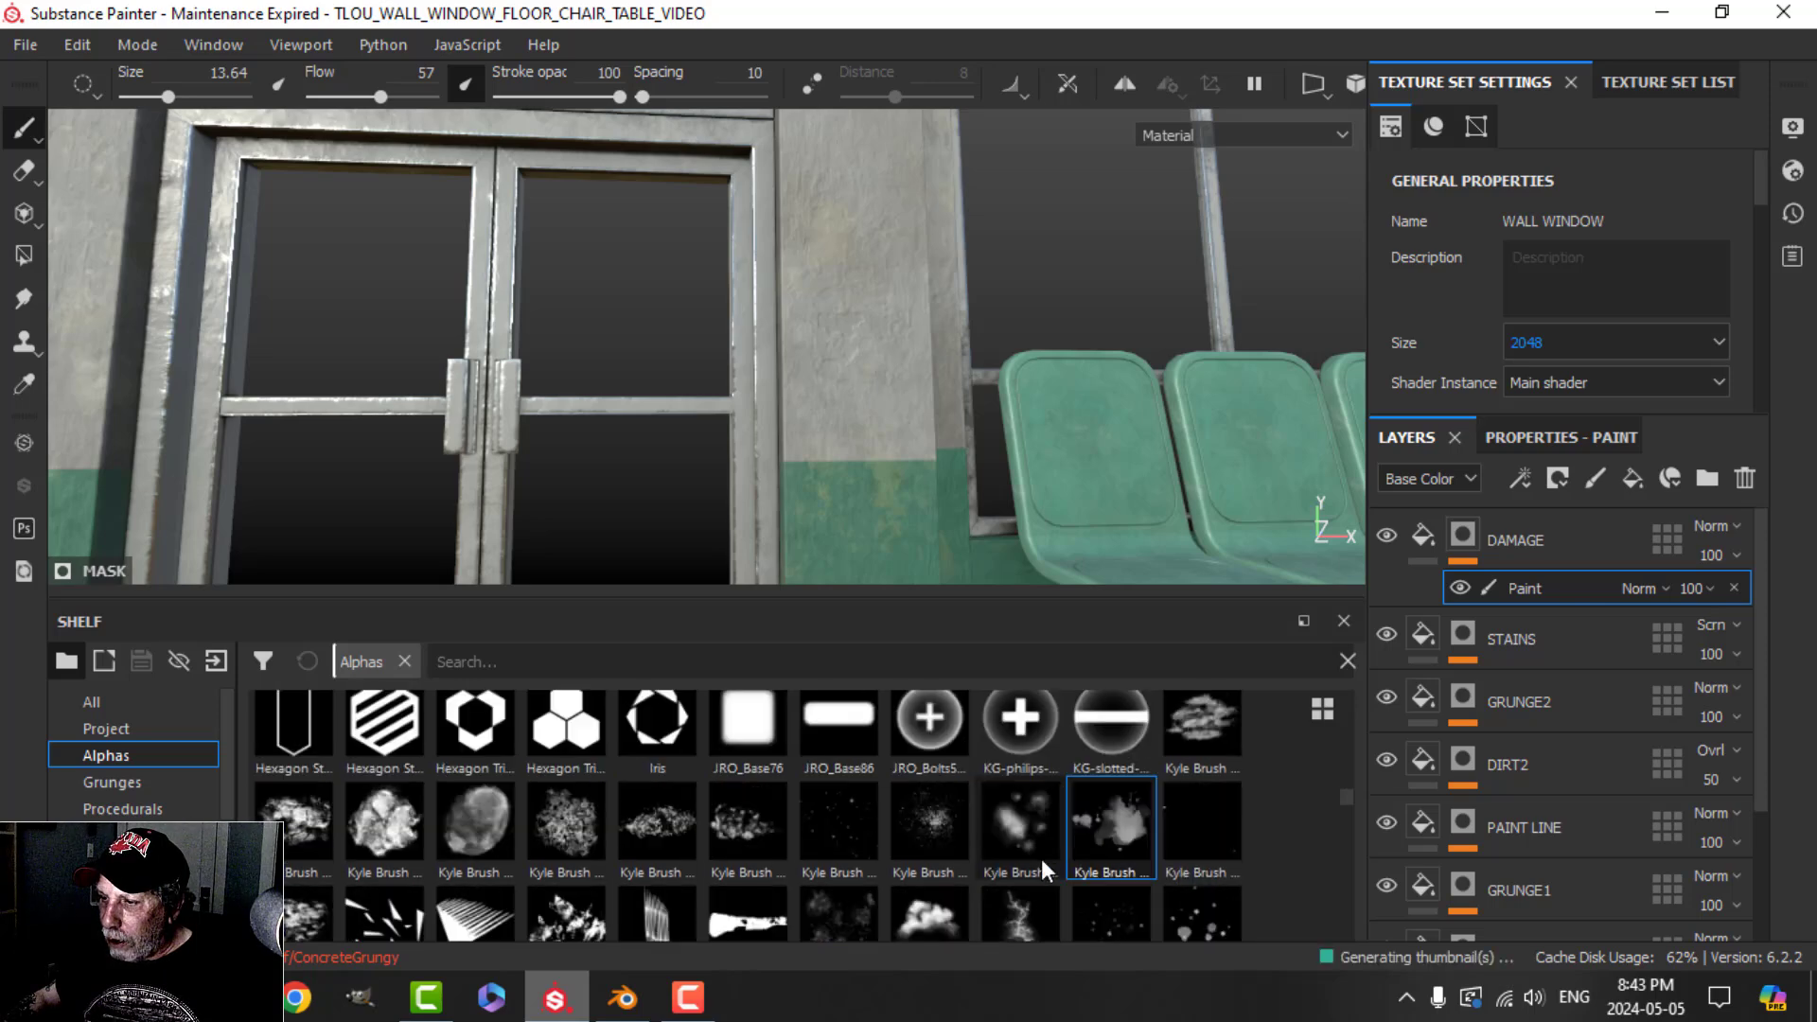
Step: Switch to the branching crack-shaped Kyle Brush alpha and try it out on the pillar beside the door
{"action": "left_click", "coordinate": [1028, 899]}
{"action": "scroll", "coordinate": [1028, 899], "scroll_direction": "down", "scroll_amount": 1}
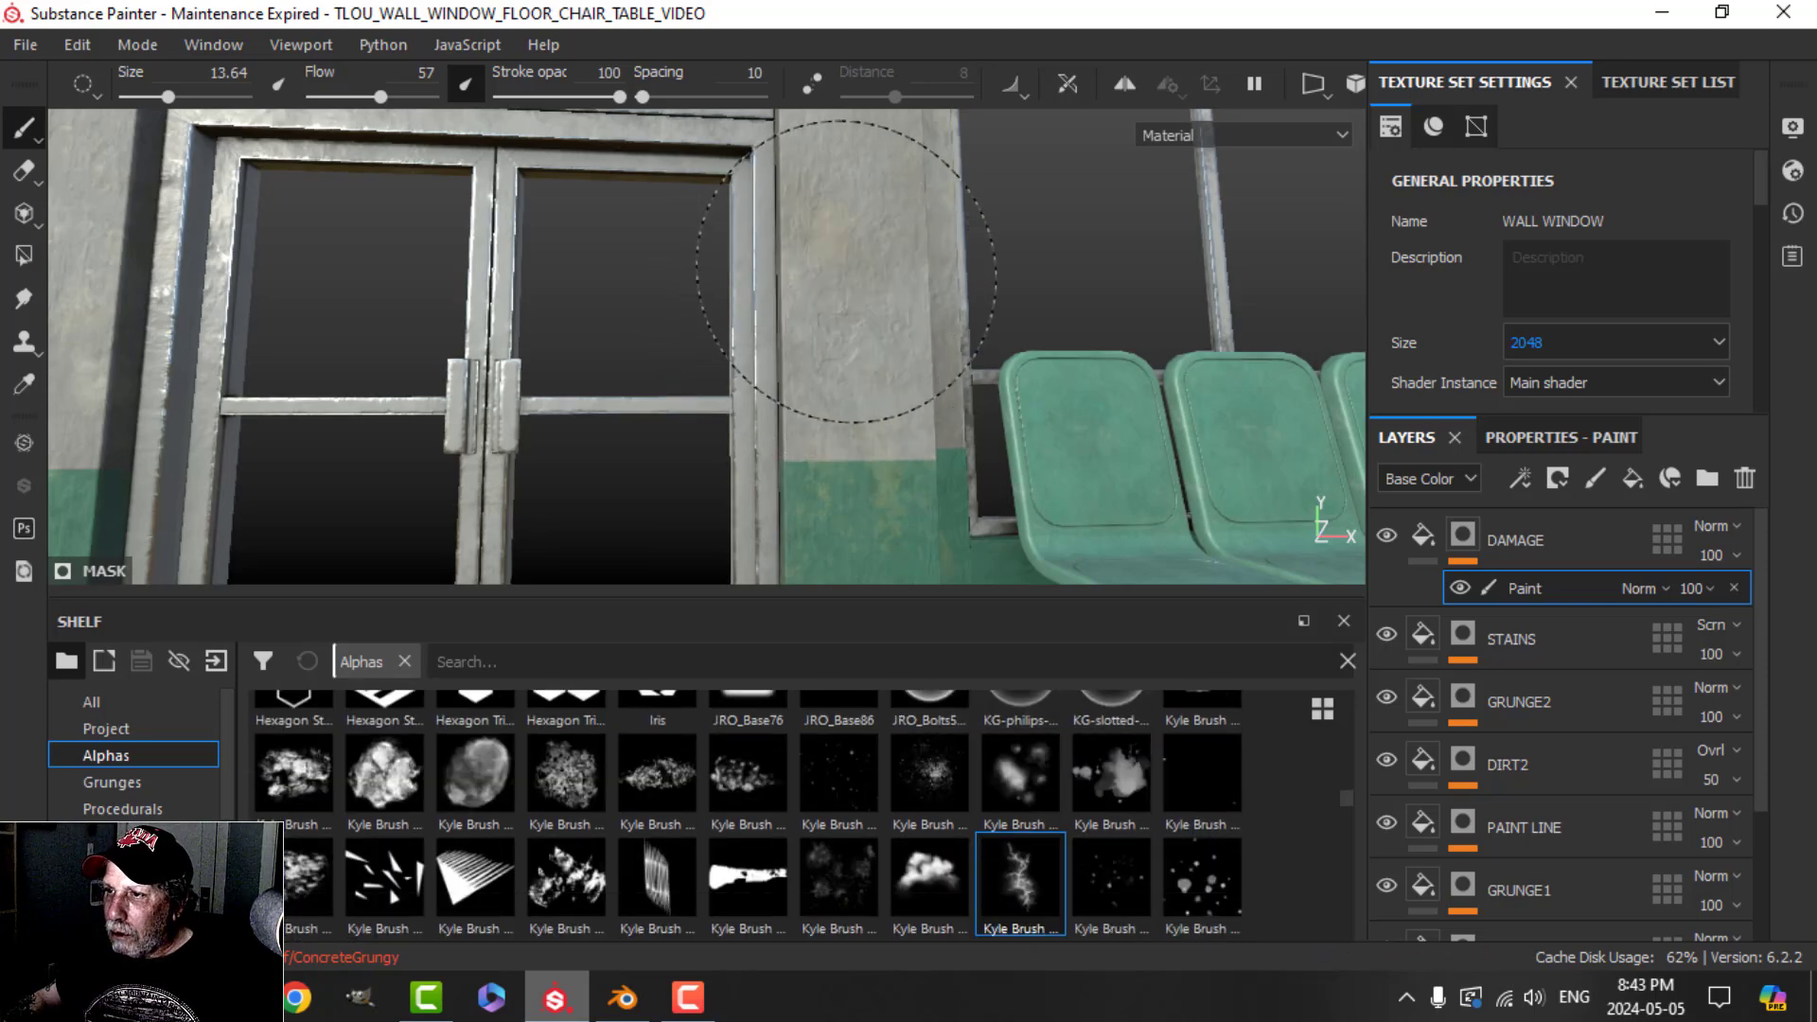
{"action": "middle_click_drag", "start_coordinate": [824, 284], "coordinate": [1117, 284], "text": "alt"}
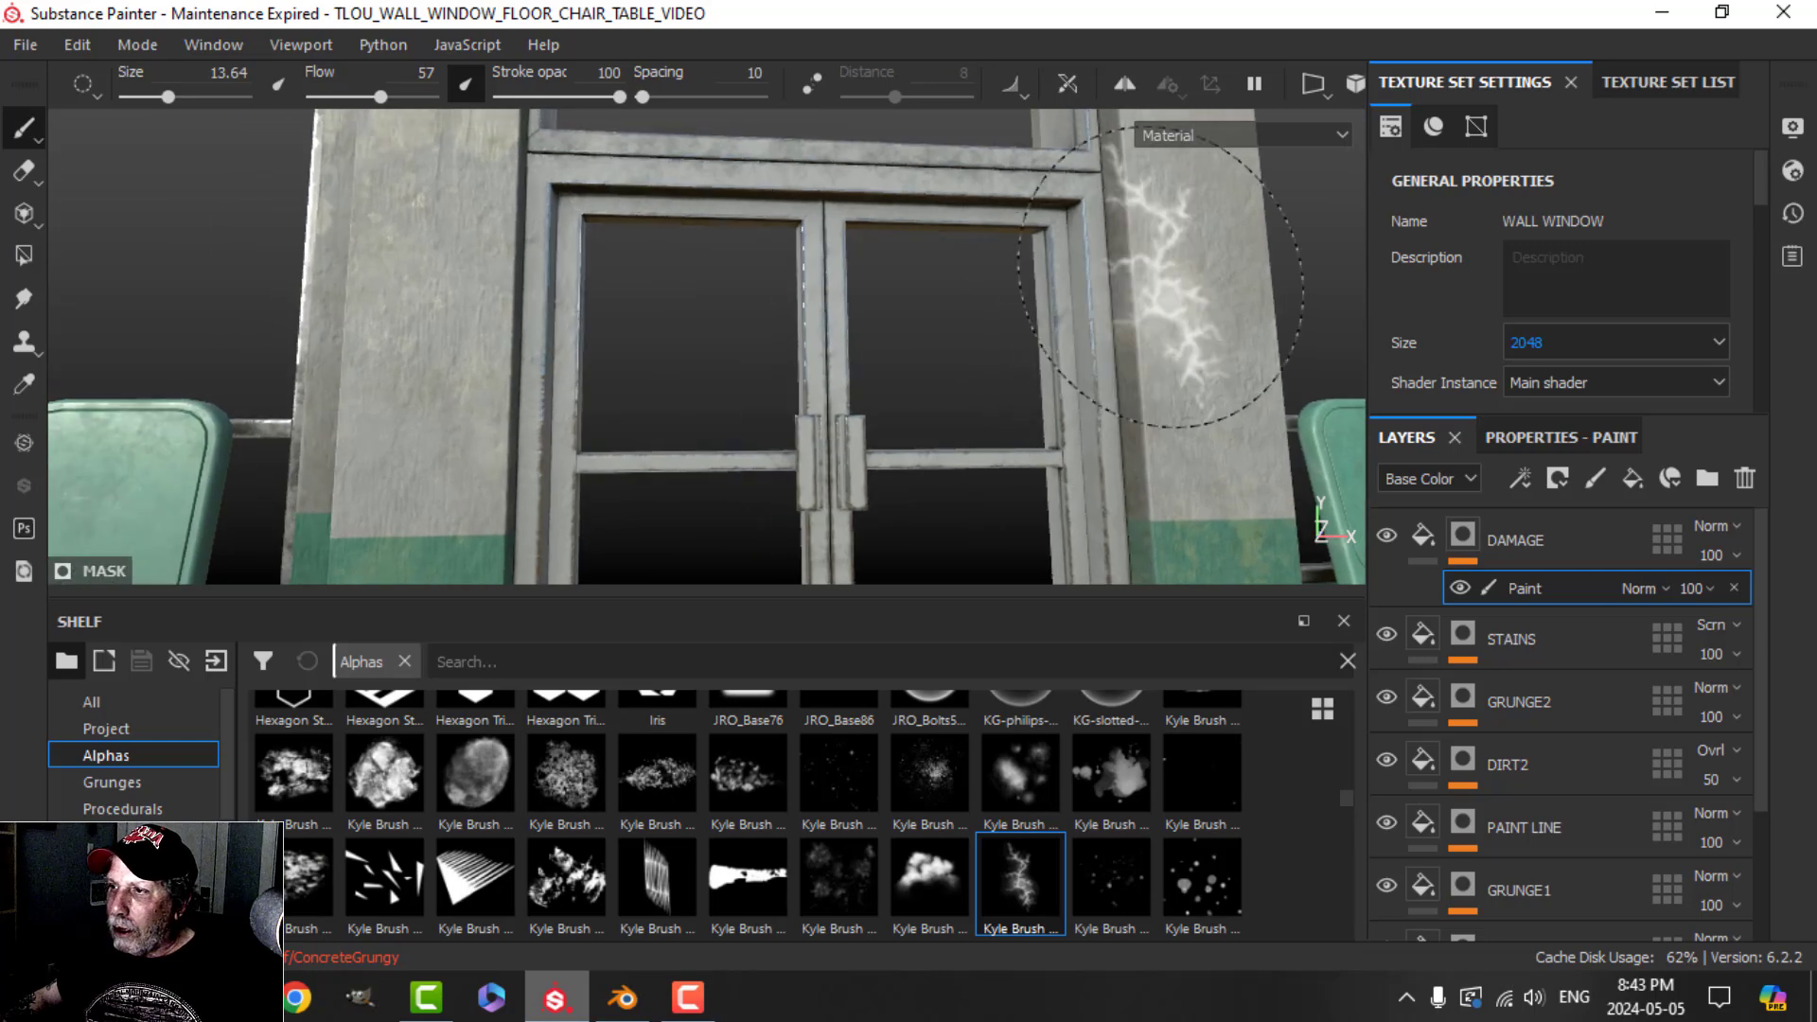
{"action": "left_click_drag", "start_coordinate": [1183, 279], "coordinate": [1180, 289], "text": "alt"}
{"action": "middle_click_drag", "start_coordinate": [1180, 288], "coordinate": [640, 507], "text": "alt"}
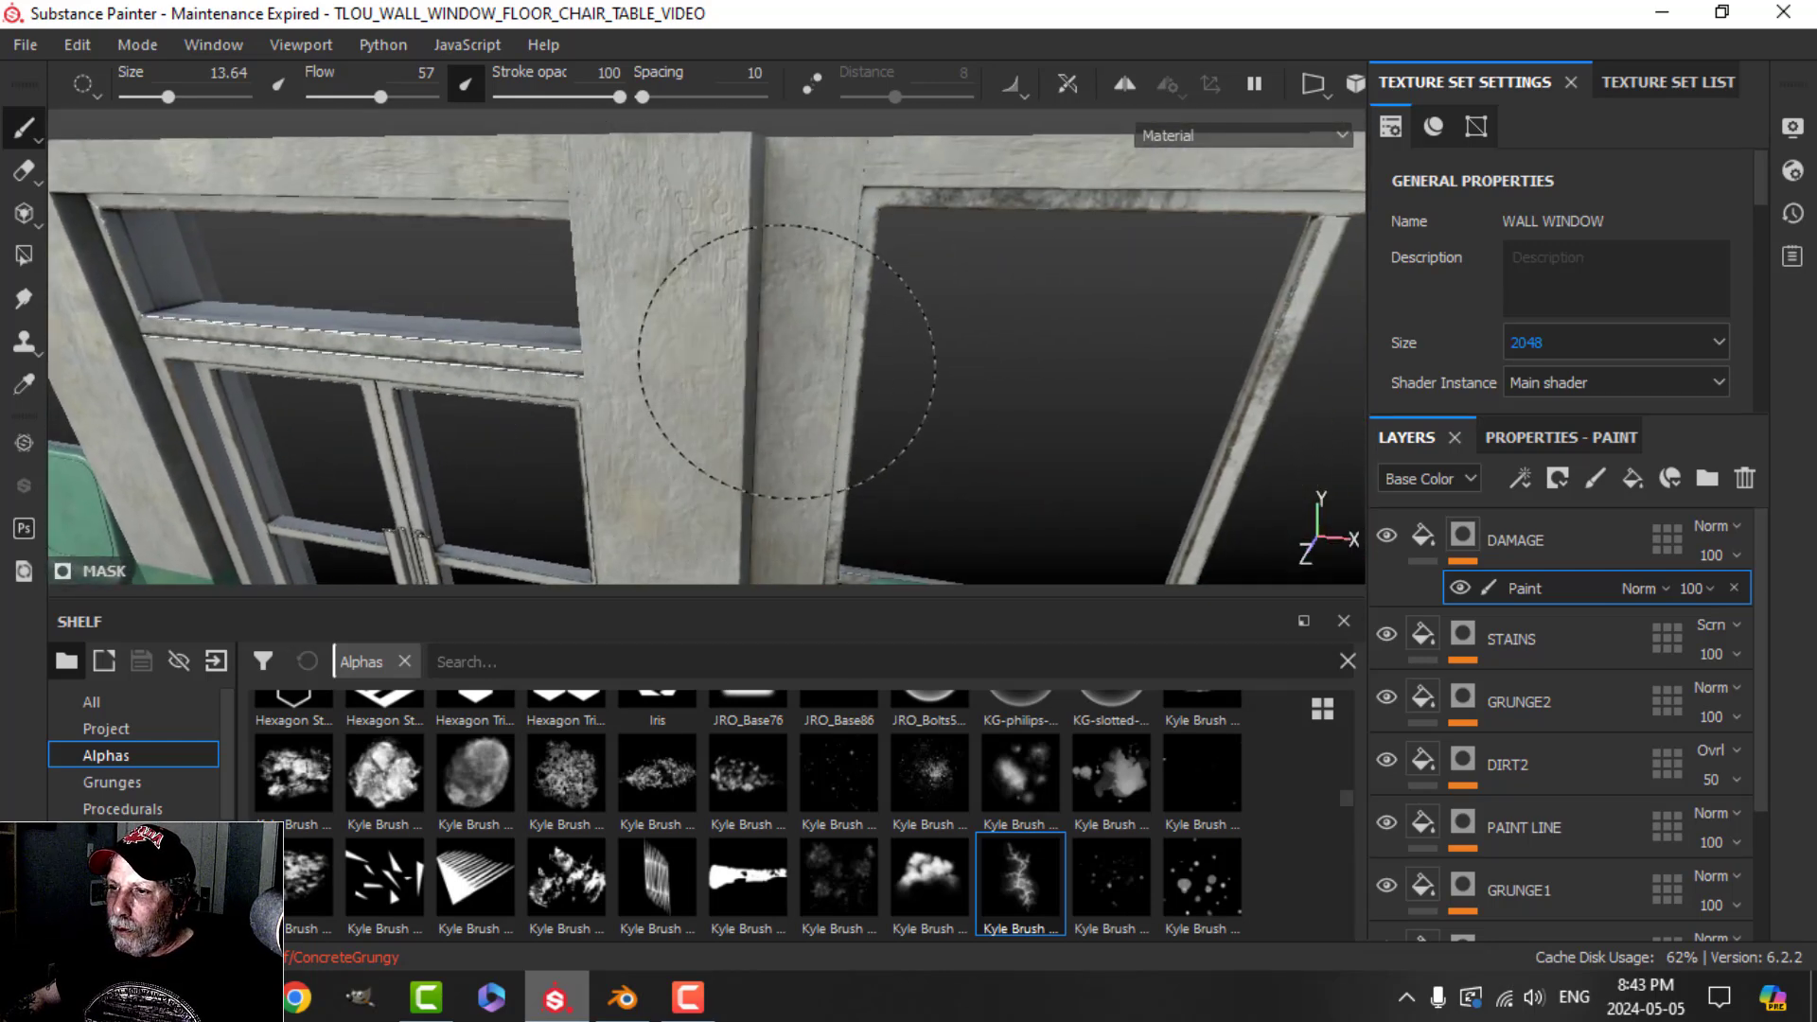
{"action": "scroll", "coordinate": [727, 289], "scroll_direction": "up", "scroll_amount": 2}
{"action": "mouse_move", "coordinate": [727, 289]}
{"action": "left_mouse_down", "text": "alt"}
{"action": "mouse_move", "coordinate": [730, 410]}
{"action": "mouse_move", "coordinate": [779, 232]}
{"action": "mouse_move", "coordinate": [758, 402]}
{"action": "mouse_move", "coordinate": [786, 515]}
{"action": "left_mouse_up", "text": "alt"}
{"action": "middle_click_drag", "start_coordinate": [786, 515], "coordinate": [849, 434], "text": "alt"}
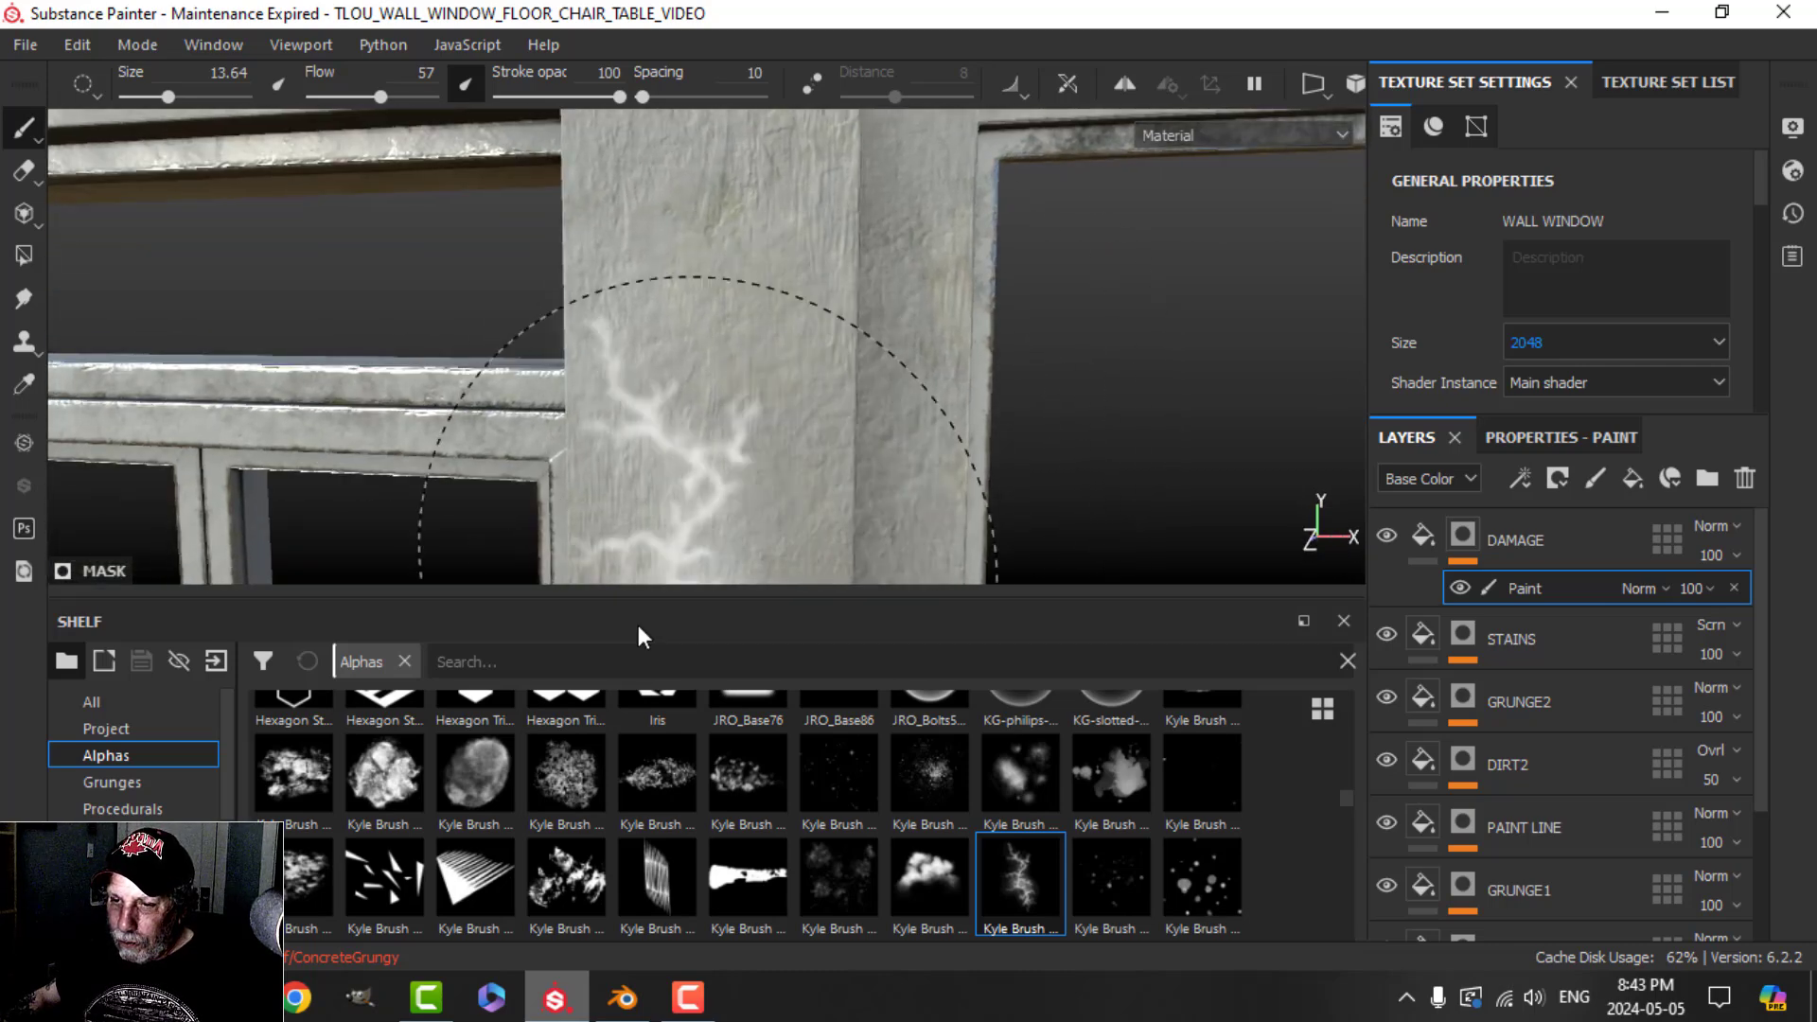
Step: Switch to a cloud-shaped Kyle Brush alpha, set flow to 100 and size to 3.58, and dab the door pillar
{"action": "scroll", "coordinate": [824, 880], "scroll_direction": "down", "scroll_amount": 3}
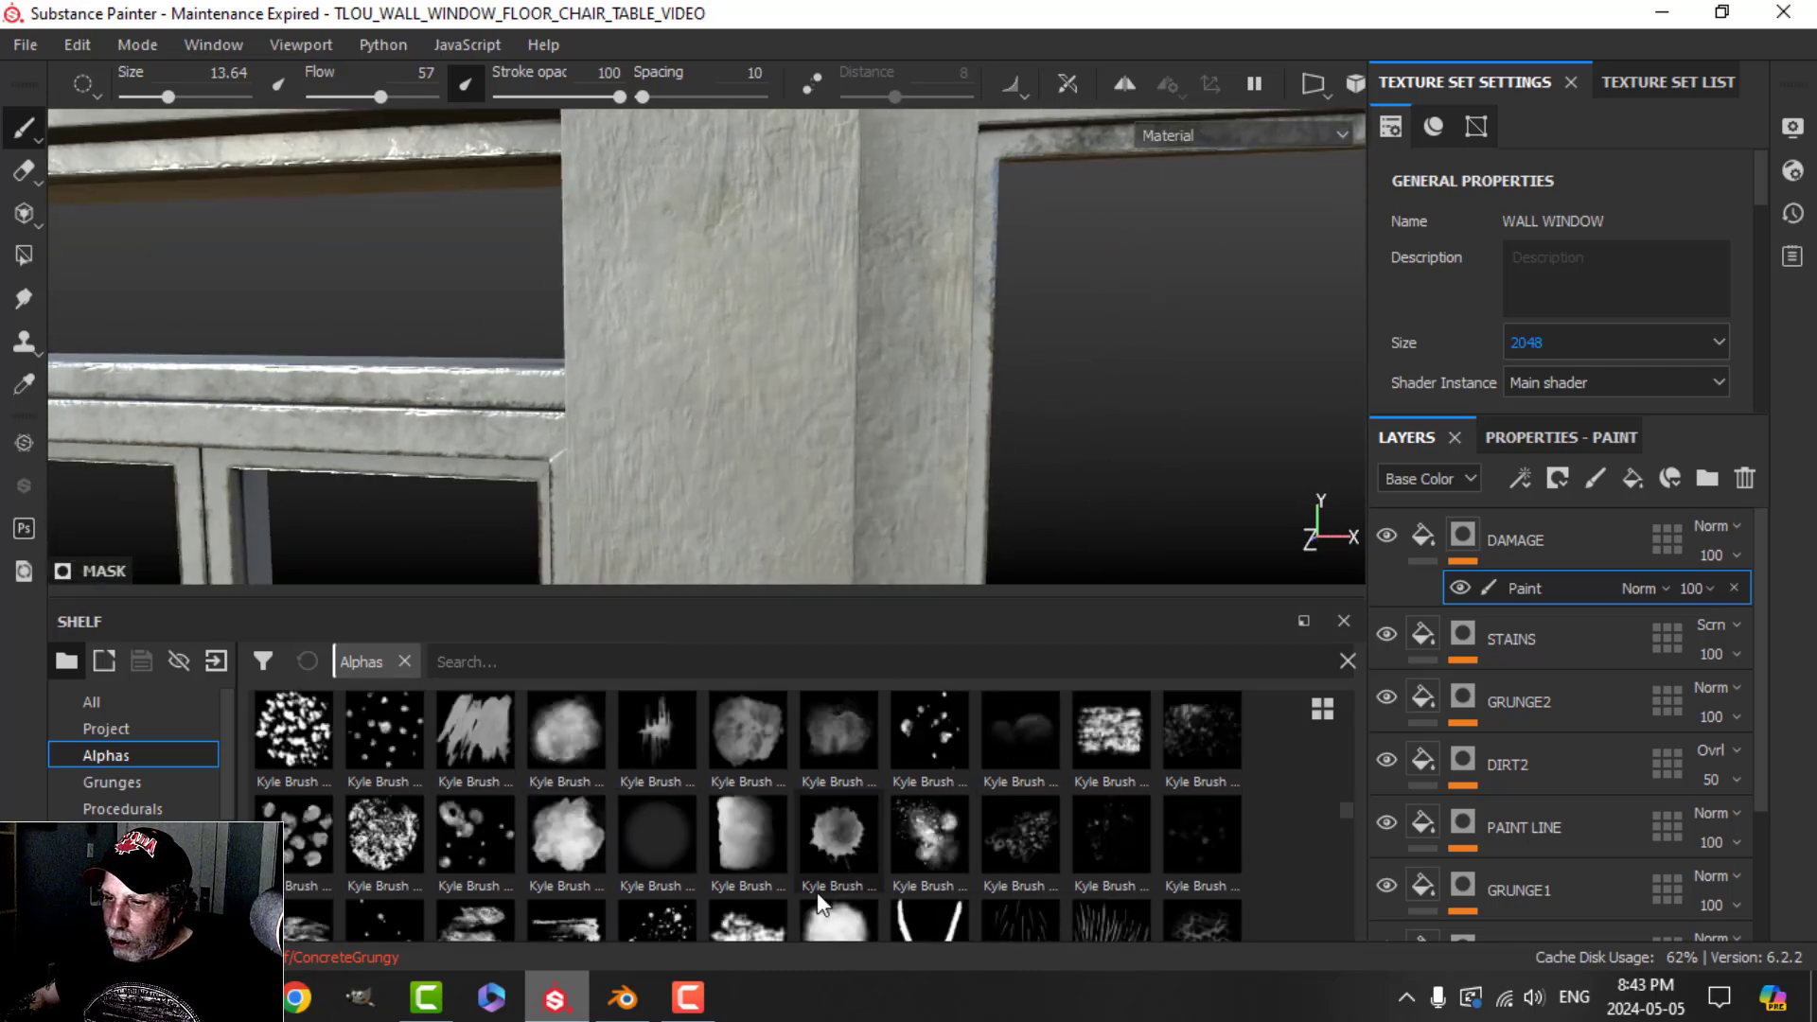
{"action": "mouse_move", "coordinate": [554, 844]}
{"action": "left_mouse_down"}
{"action": "mouse_move", "coordinate": [604, 703]}
{"action": "mouse_move", "coordinate": [783, 356]}
{"action": "mouse_move", "coordinate": [640, 434]}
{"action": "left_mouse_up"}
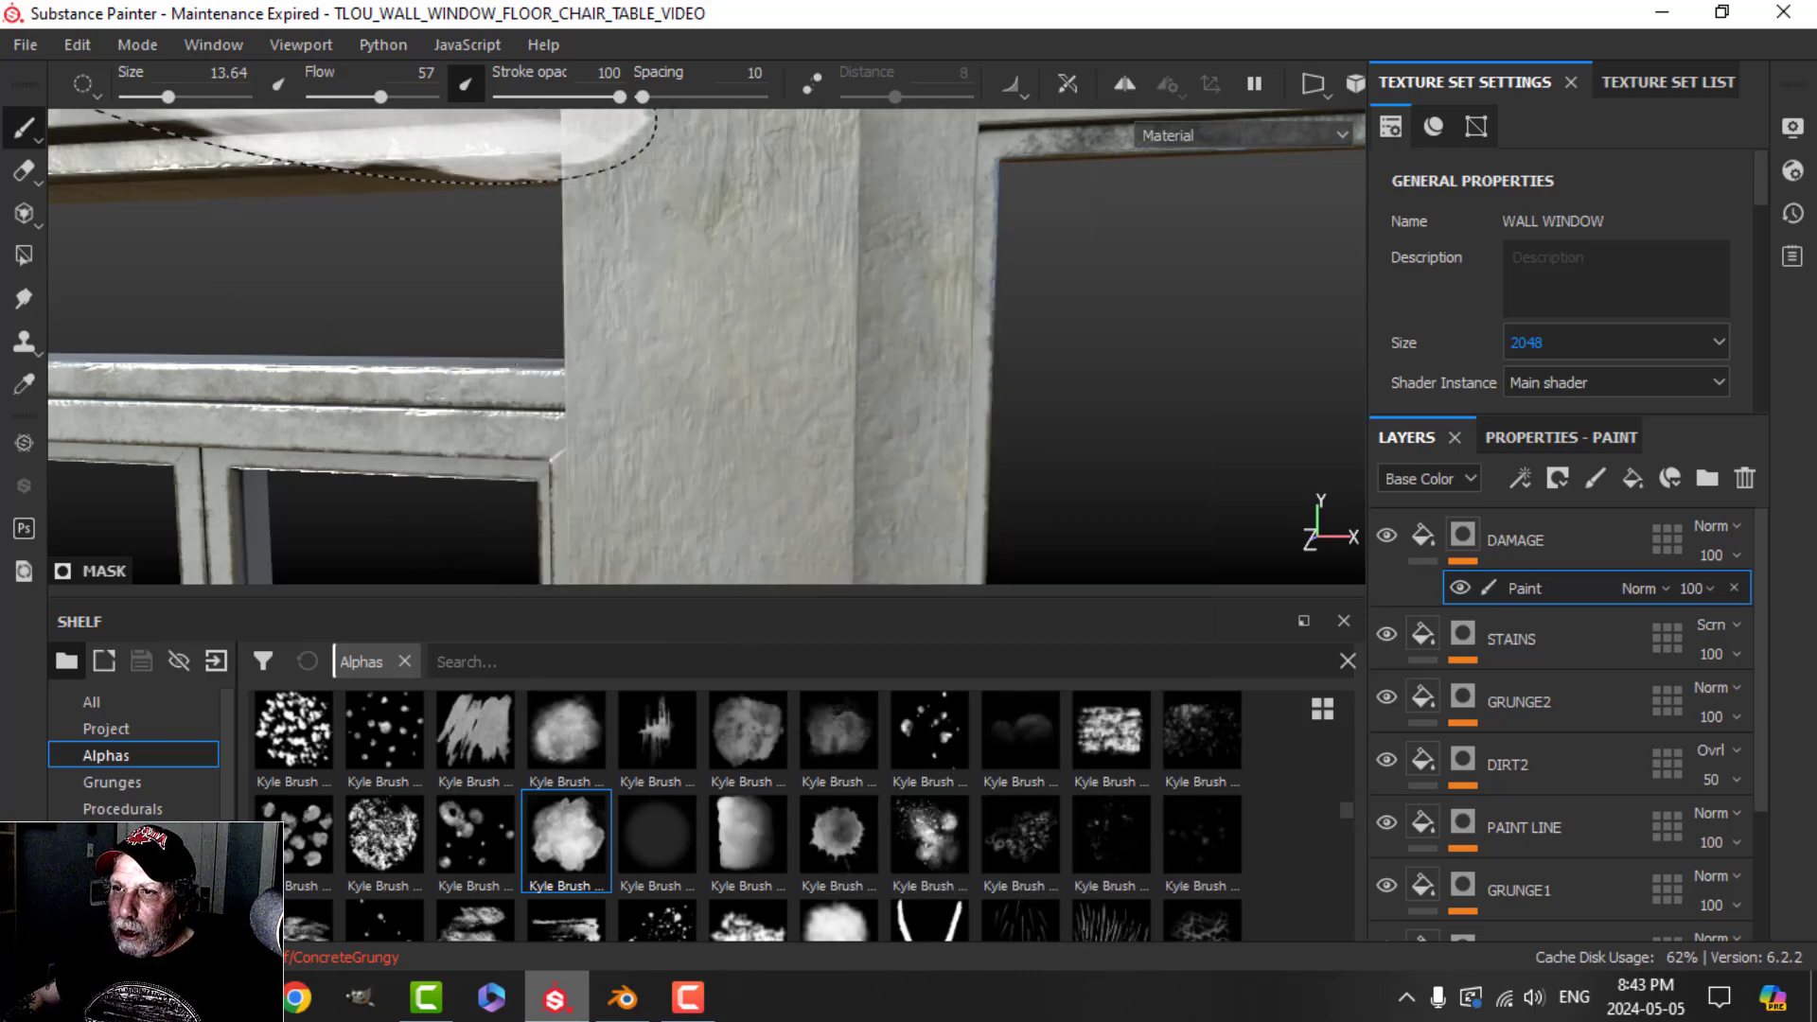
{"action": "left_click_drag", "start_coordinate": [382, 98], "coordinate": [470, 99]}
{"action": "right_click_drag", "start_coordinate": [814, 356], "coordinate": [676, 357], "text": "ctrl"}
{"action": "left_click", "coordinate": [785, 377]}
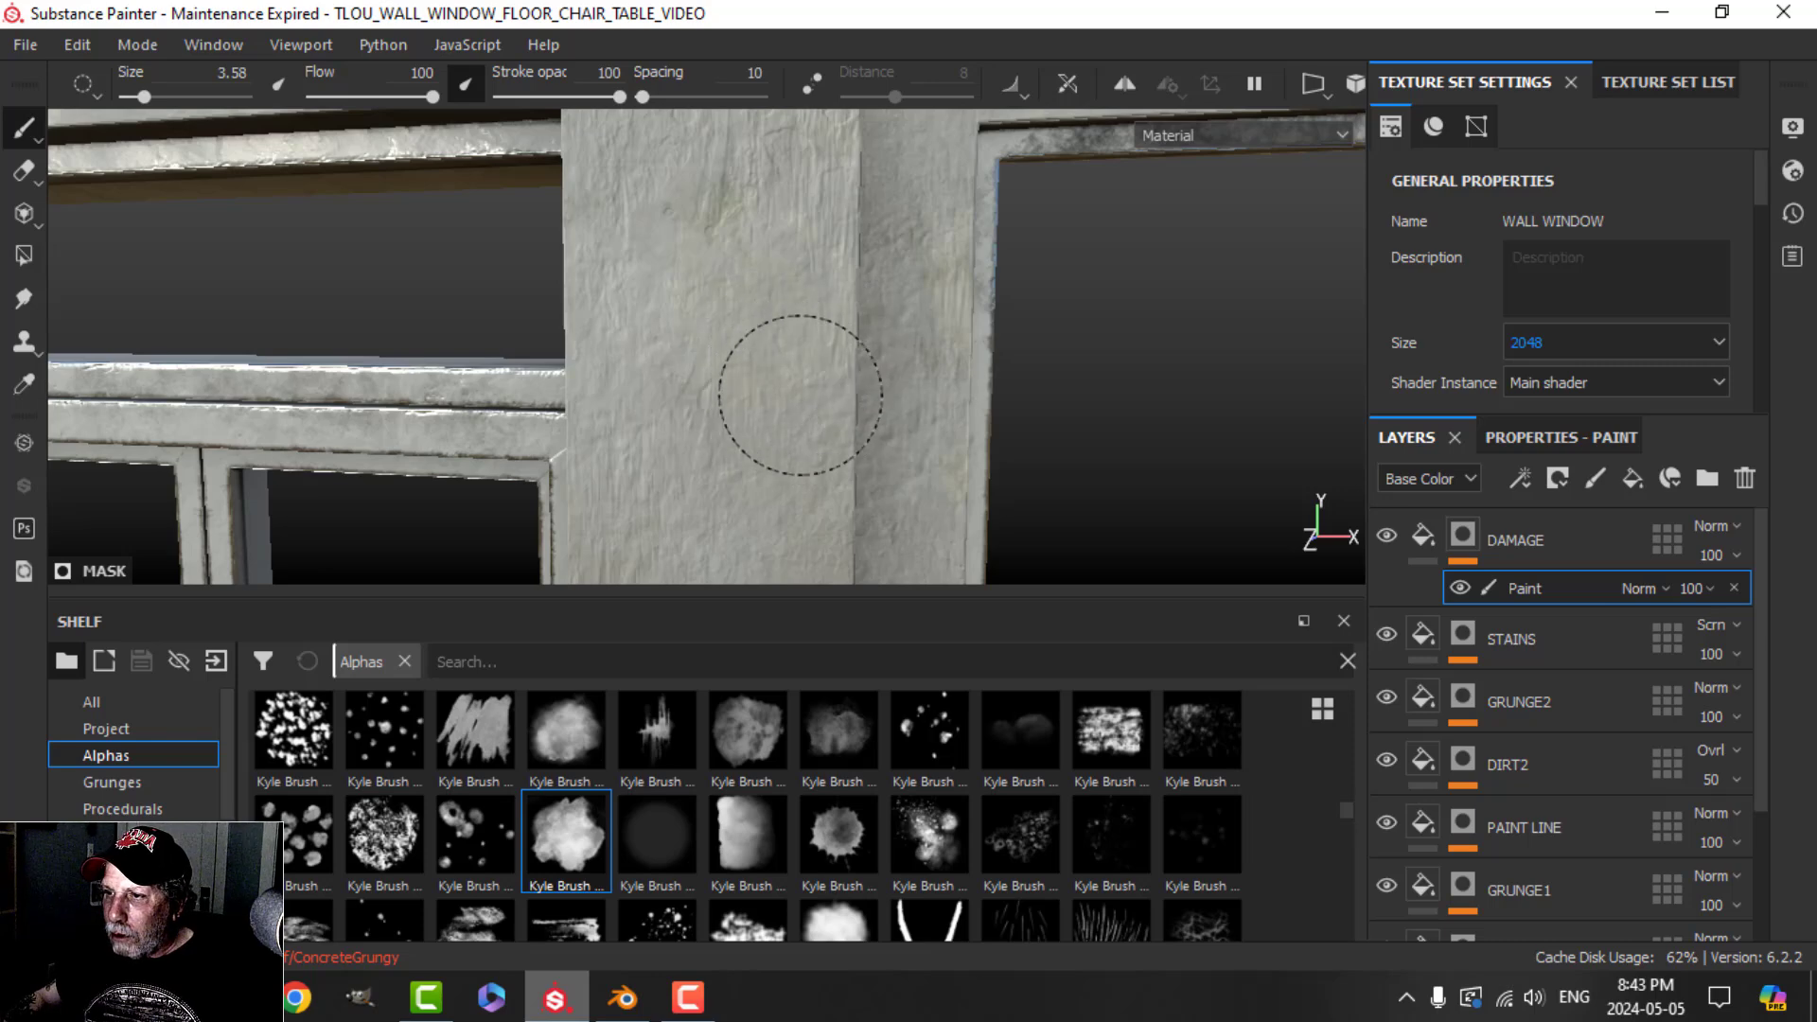
Step: Paint a thin, jagged crack of damage down the narrow wall strip between the door pillar and the window
{"action": "scroll", "coordinate": [790, 379], "scroll_direction": "down", "scroll_amount": 3}
{"action": "left_click_drag", "start_coordinate": [982, 394], "coordinate": [792, 361], "text": "alt"}
{"action": "middle_click_drag", "start_coordinate": [791, 361], "coordinate": [832, 378], "text": "alt"}
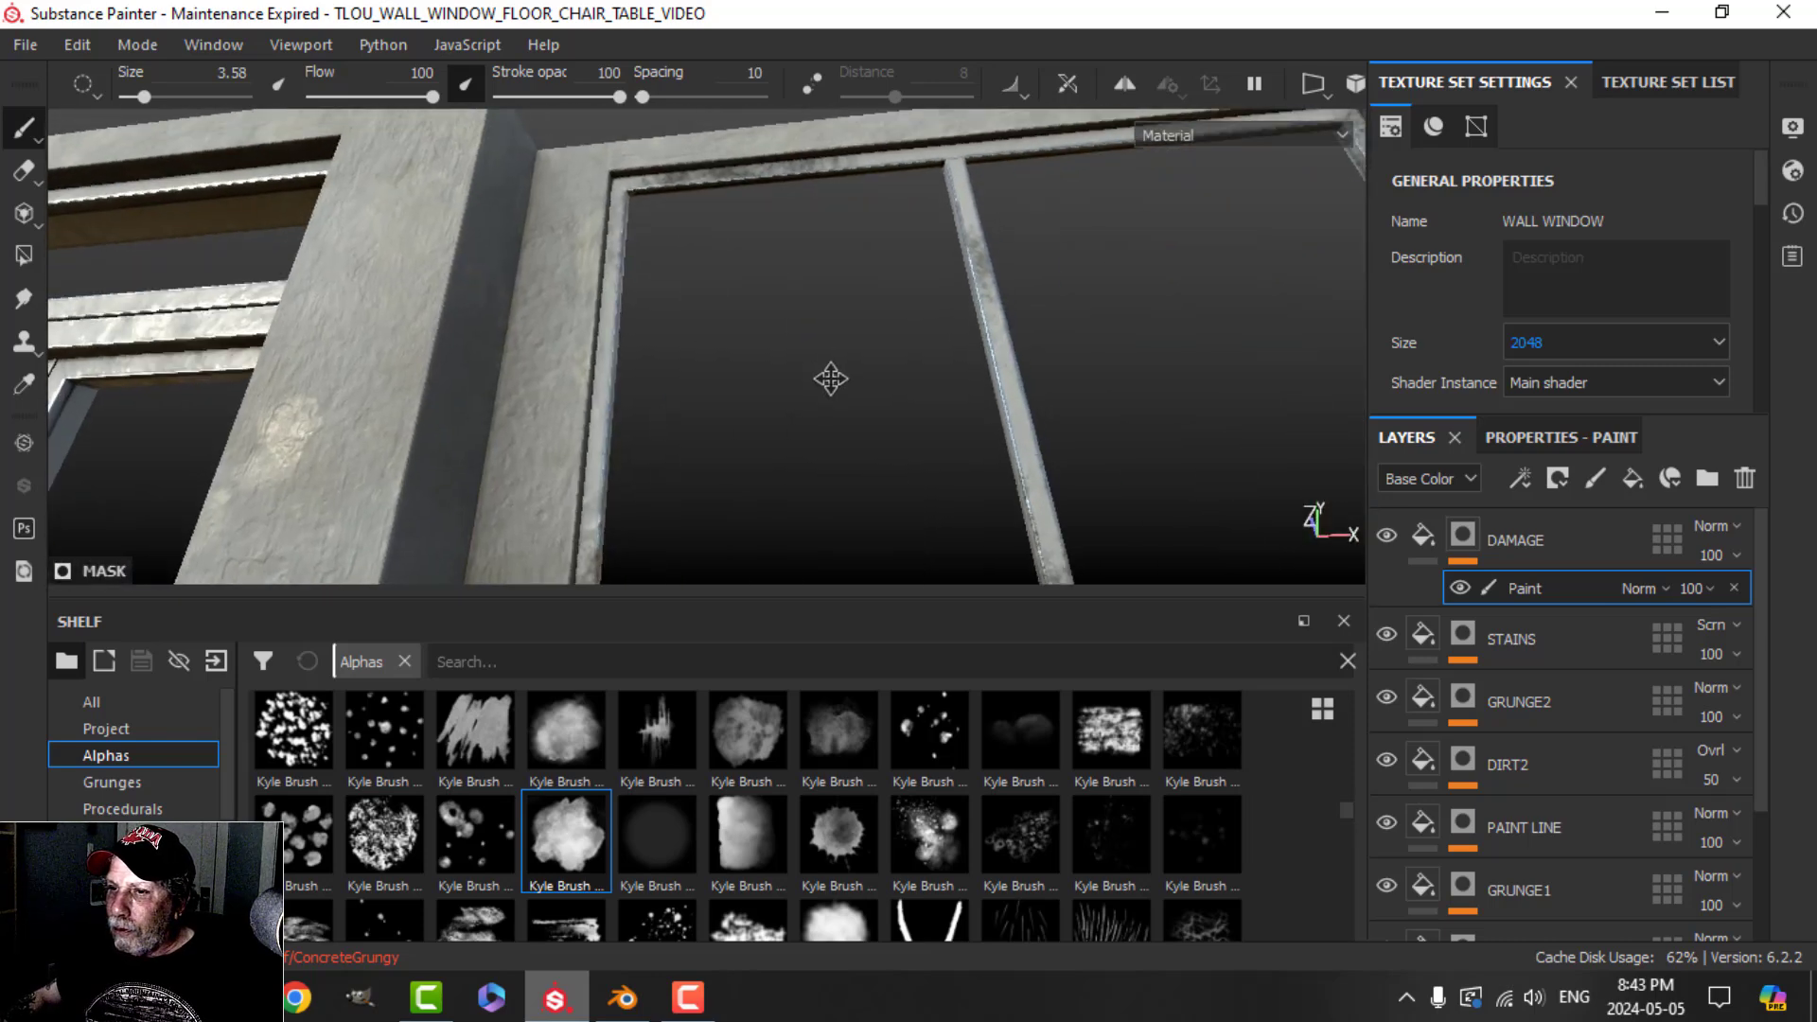
{"action": "left_click_drag", "start_coordinate": [832, 378], "coordinate": [832, 322], "text": "alt"}
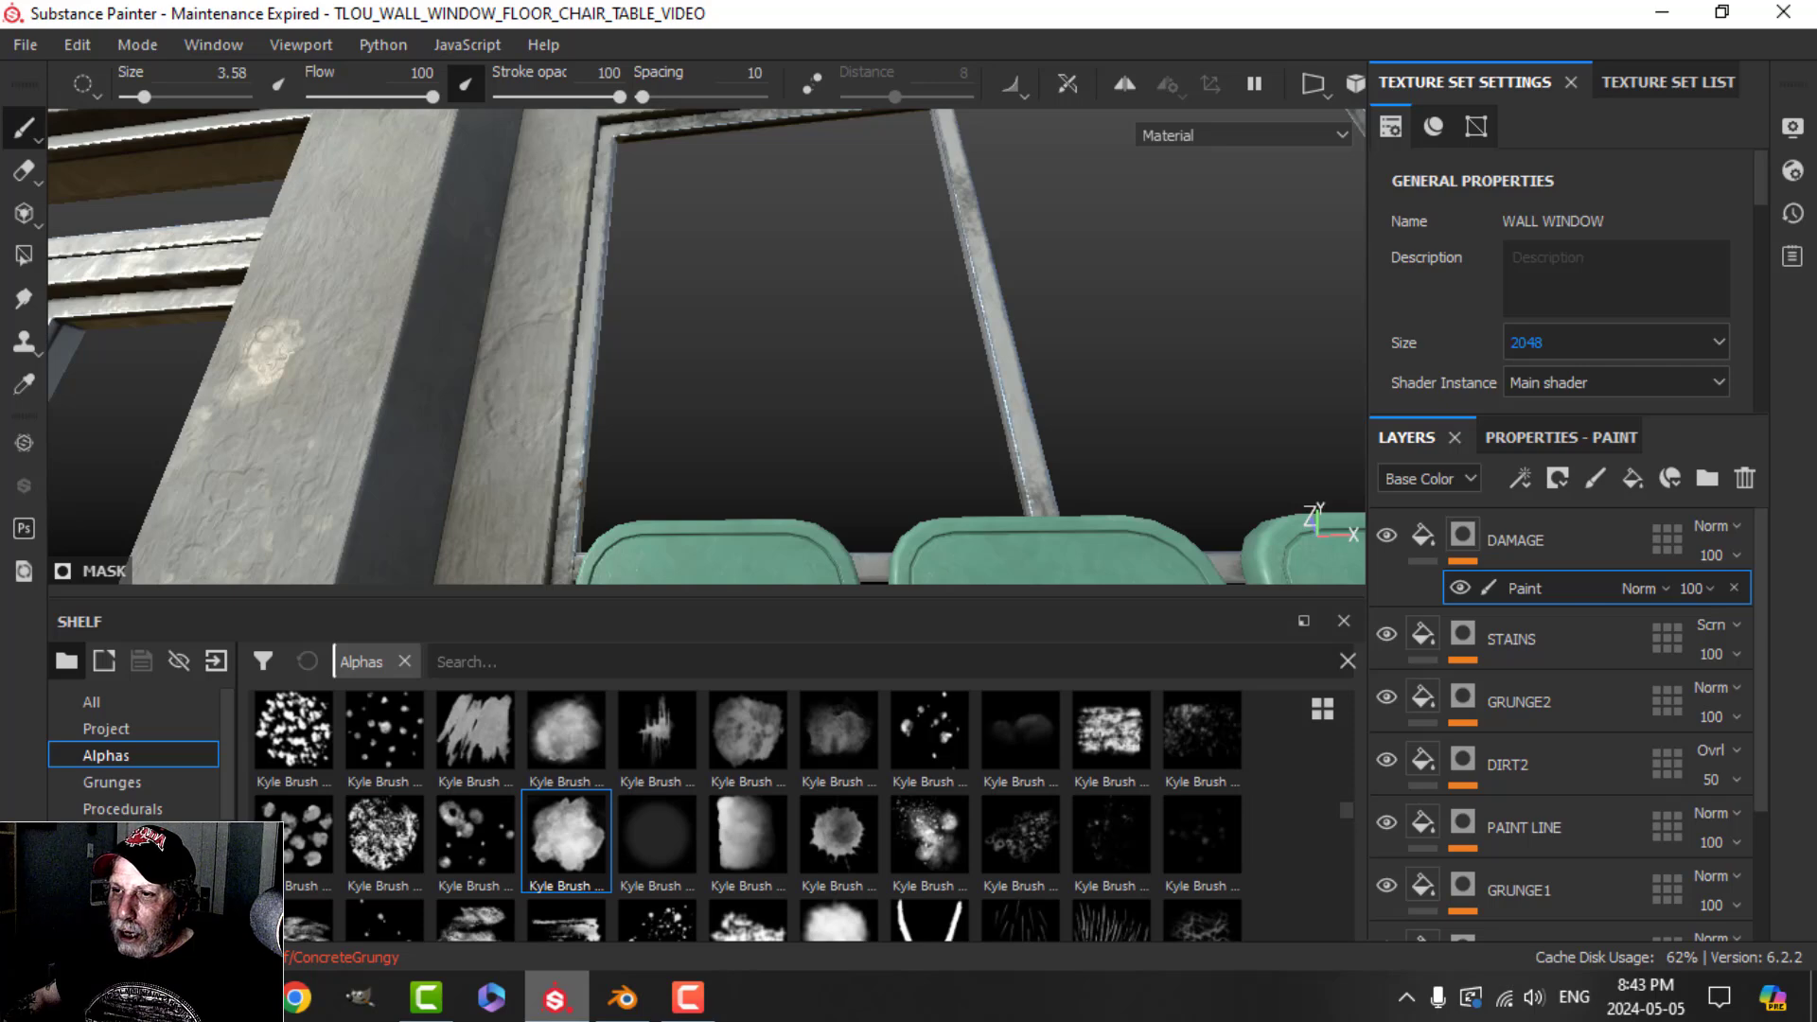
{"action": "scroll", "coordinate": [706, 347], "scroll_direction": "down", "scroll_amount": 3}
{"action": "left_click_drag", "start_coordinate": [634, 317], "coordinate": [683, 377], "text": "alt"}
{"action": "scroll", "coordinate": [684, 378], "scroll_direction": "up", "scroll_amount": 2}
{"action": "middle_click_drag", "start_coordinate": [683, 352], "coordinate": [712, 291], "text": "alt"}
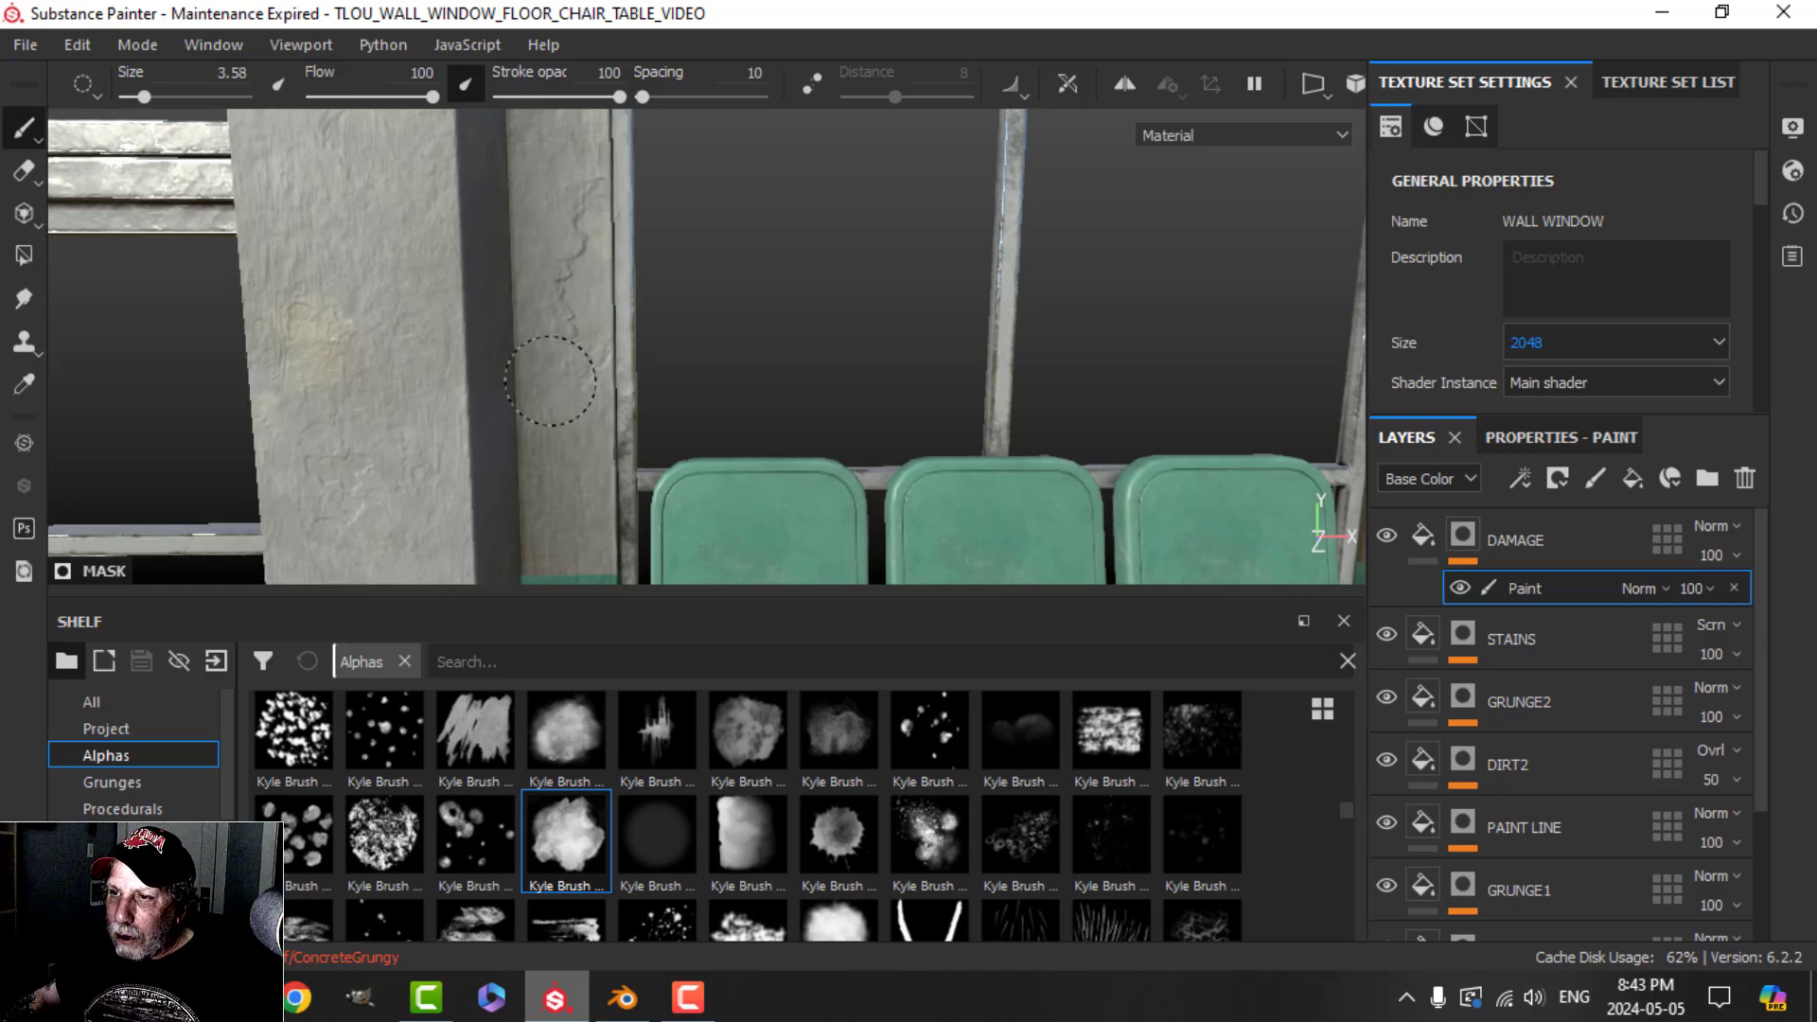
Step: Trim the damage around the door pillar with the brush inverted to black, and switch the brush back to white
{"action": "scroll", "coordinate": [635, 398], "scroll_direction": "down", "scroll_amount": 3}
{"action": "middle_click_drag", "start_coordinate": [629, 406], "coordinate": [859, 549], "text": "alt"}
{"action": "scroll", "coordinate": [729, 421], "scroll_direction": "up", "scroll_amount": 2}
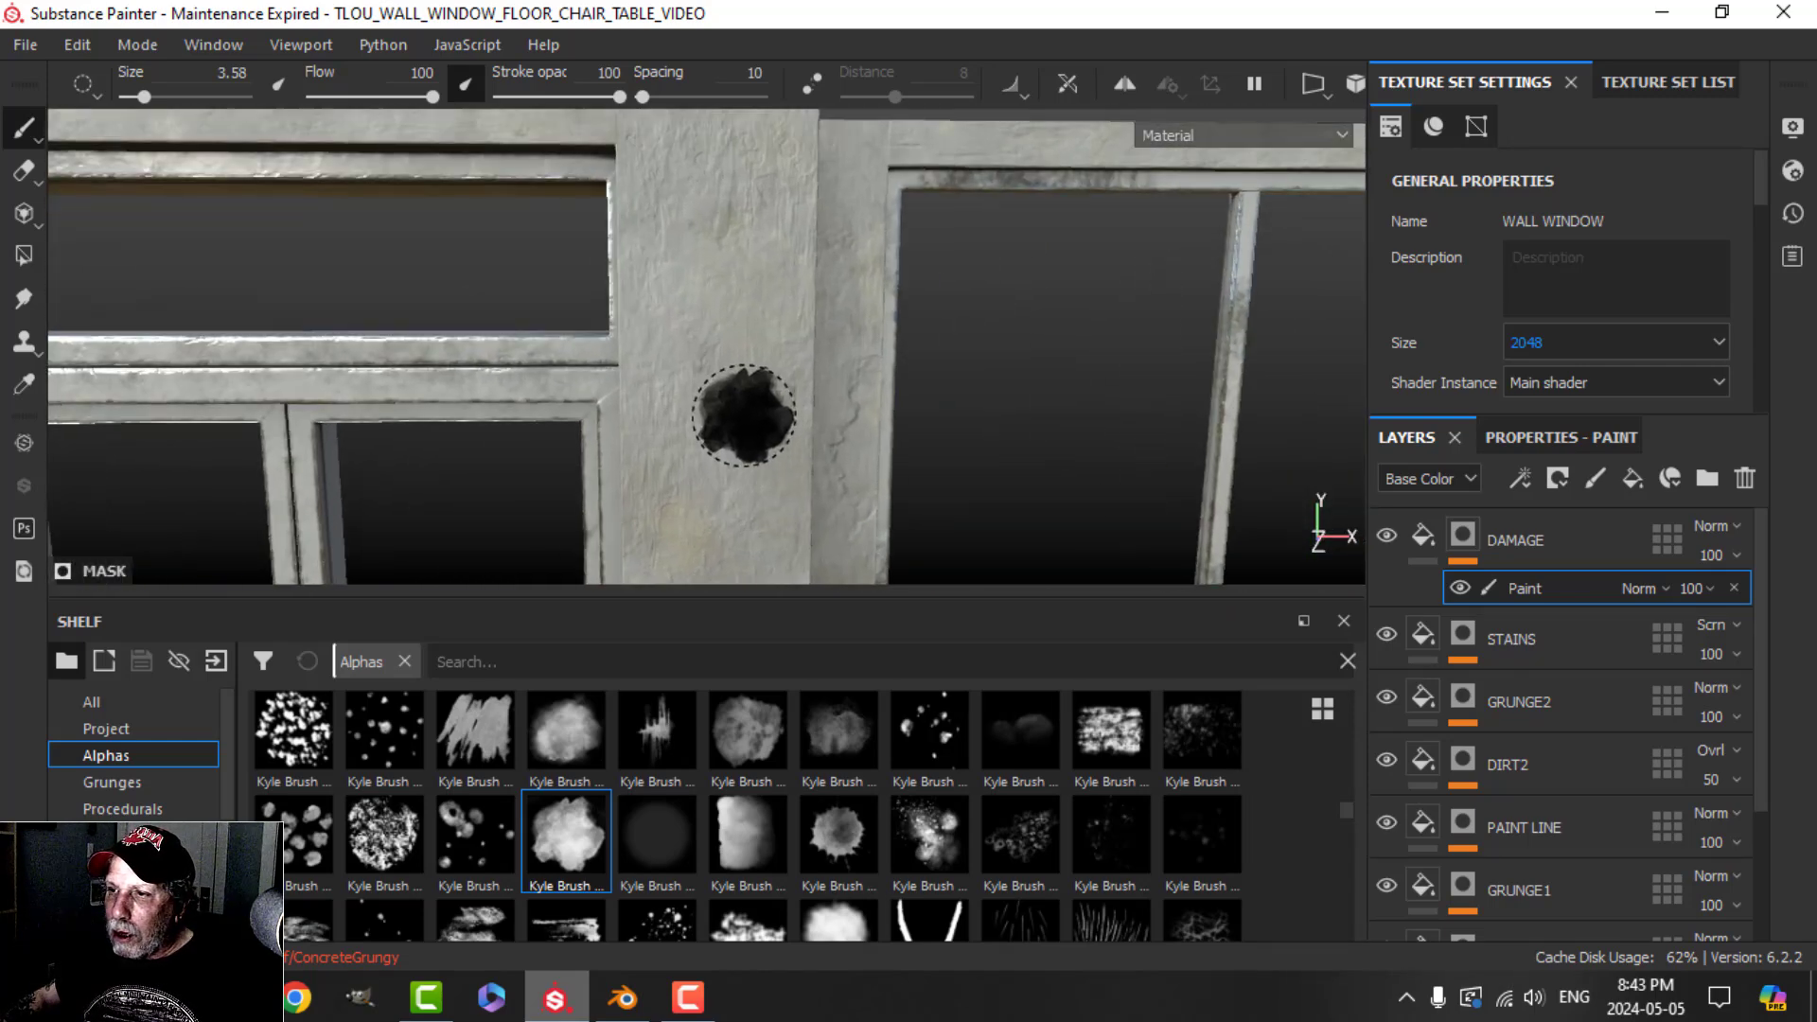
{"action": "scroll", "coordinate": [852, 439], "scroll_direction": "down", "scroll_amount": 3}
{"action": "middle_click_drag", "start_coordinate": [852, 438], "coordinate": [671, 342], "text": "alt"}
{"action": "left_click_drag", "start_coordinate": [884, 394], "coordinate": [793, 375], "text": "alt"}
{"action": "key", "text": "Caps_Lock"}
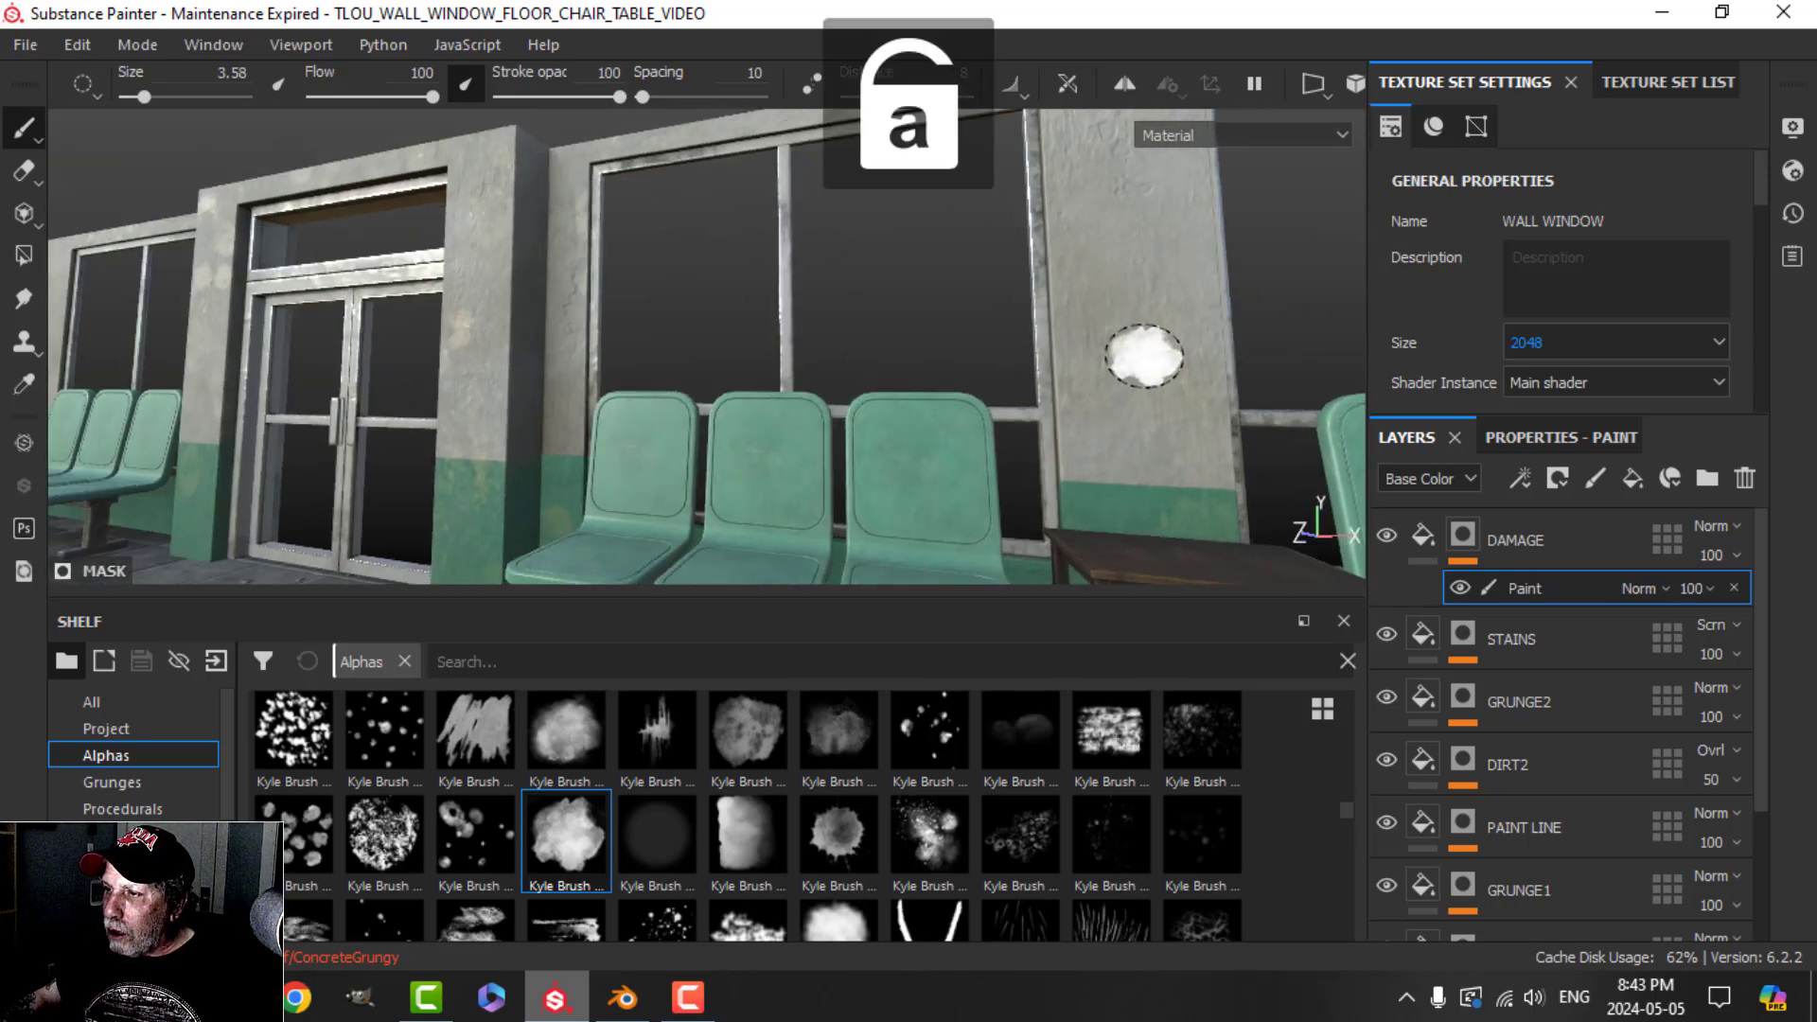
Step: Enlarge the brush to 5.53, paint peeling damage on the pillar between the windows, and invert the brush to black
{"action": "middle_click_drag", "start_coordinate": [1143, 358], "coordinate": [893, 408], "text": "alt"}
{"action": "right_click_drag", "start_coordinate": [917, 373], "coordinate": [958, 373], "text": "ctrl"}
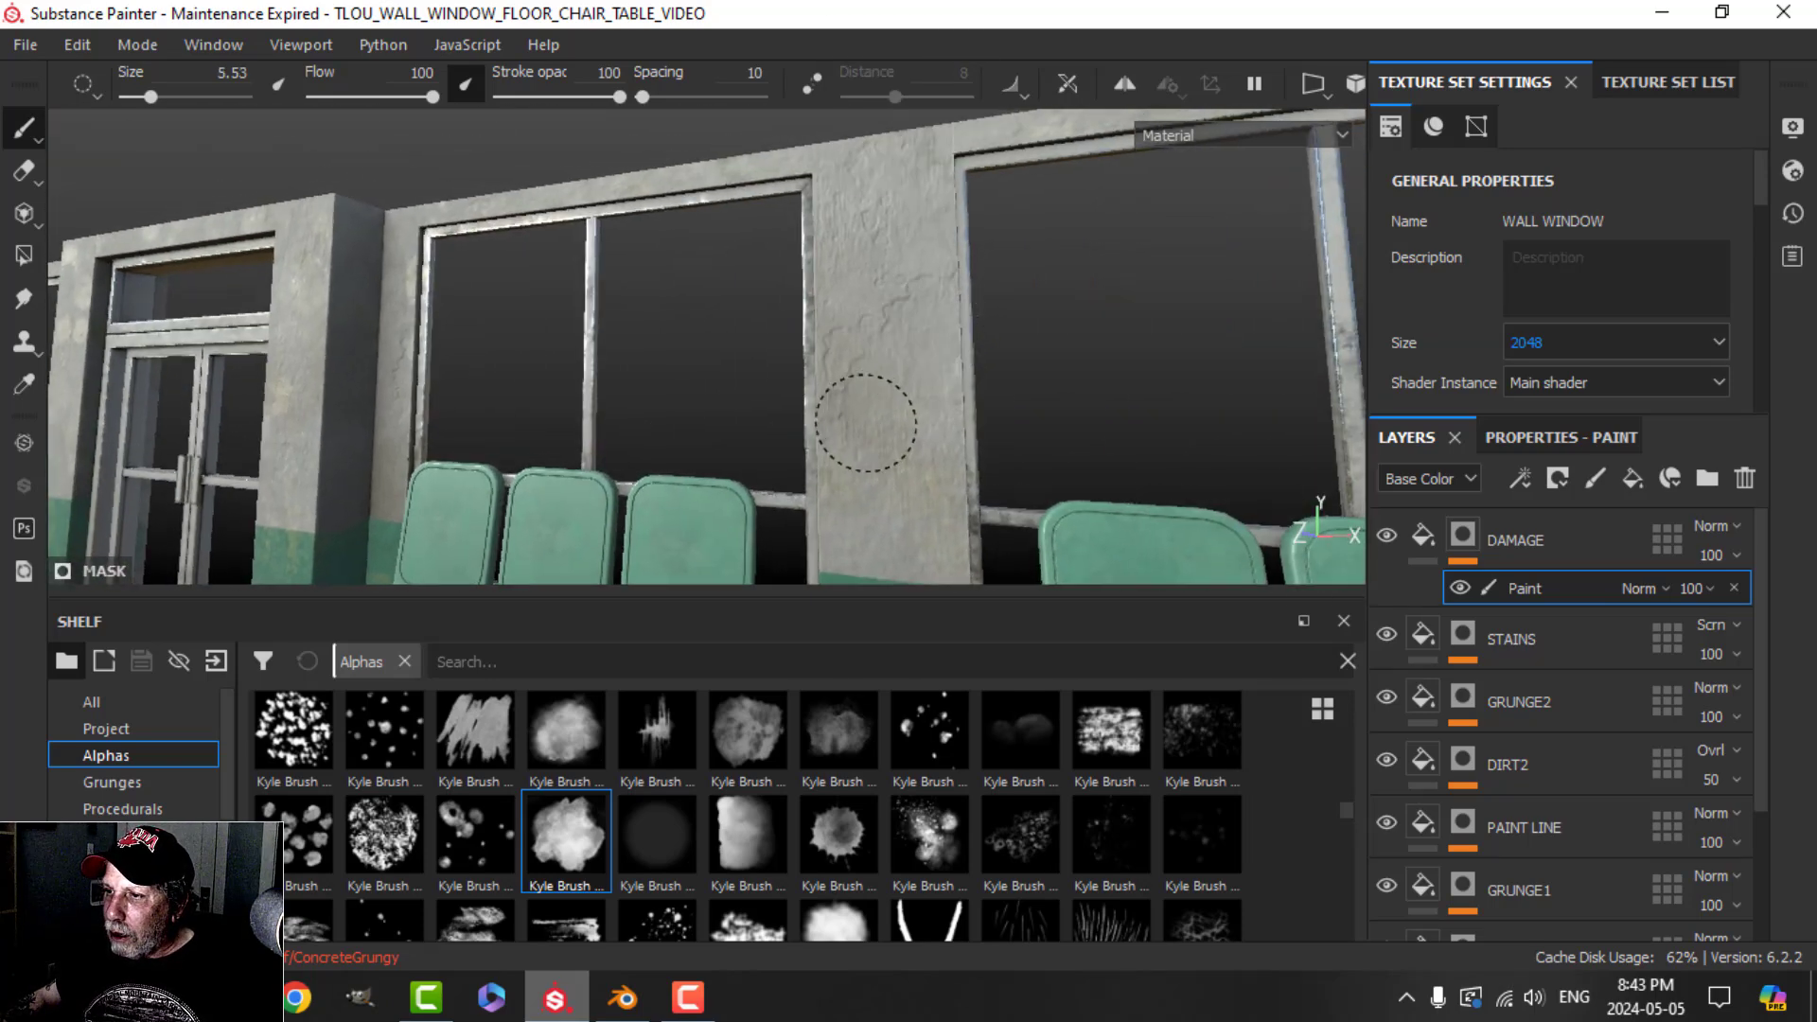
{"action": "scroll", "coordinate": [994, 438], "scroll_direction": "down", "scroll_amount": 3}
{"action": "scroll", "coordinate": [998, 426], "scroll_direction": "up", "scroll_amount": 5}
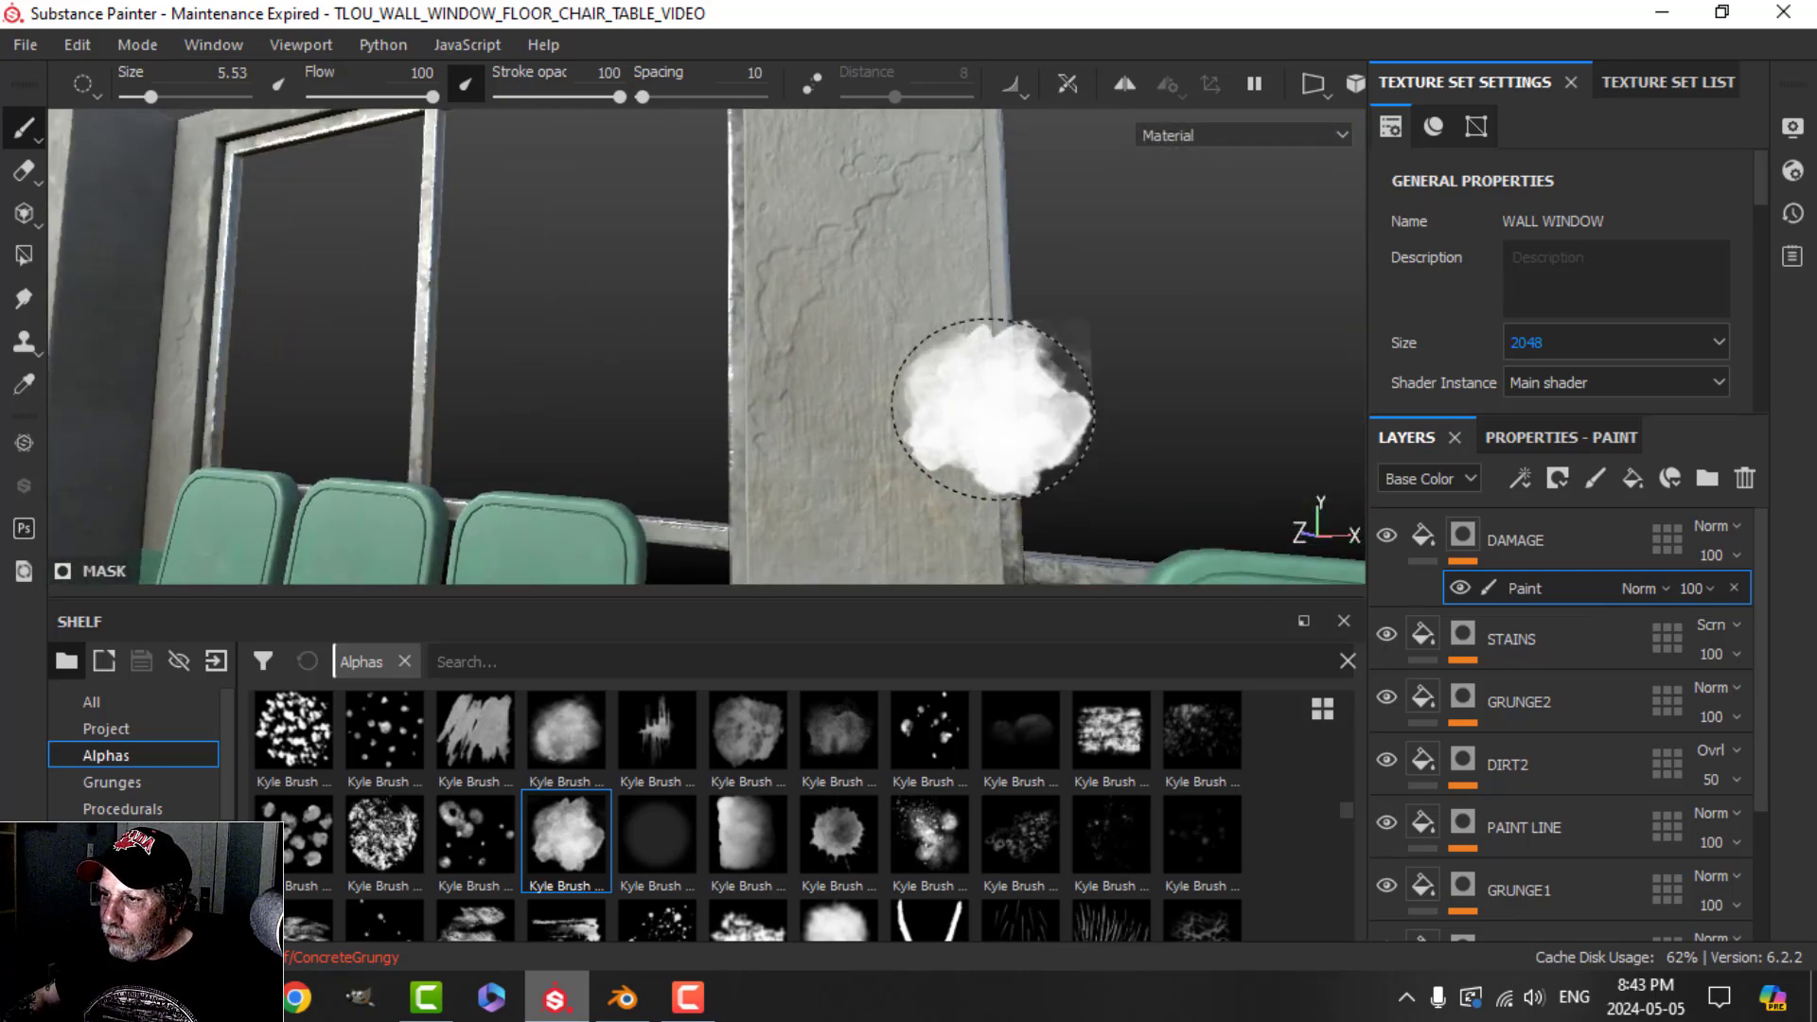
{"action": "key", "text": "x"}
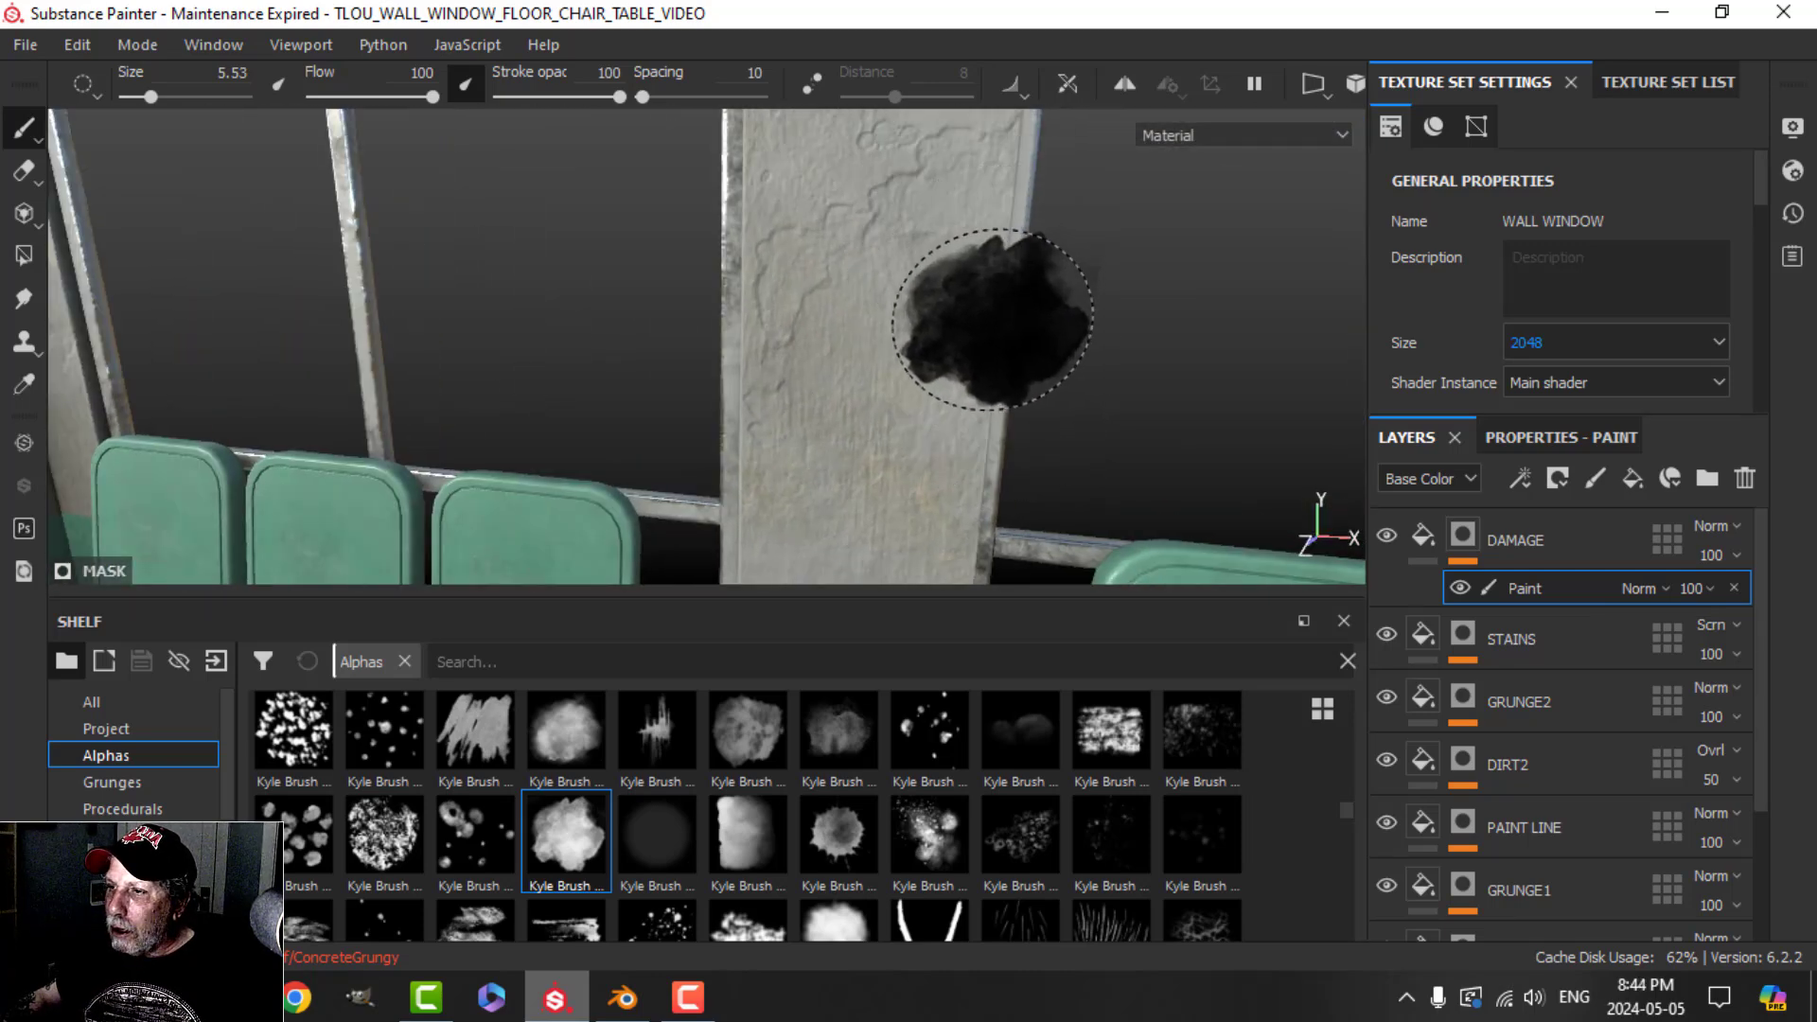
Step: Paint black over the excess damage on the pillar between the windows to trim it
{"action": "middle_click_drag", "start_coordinate": [965, 189], "coordinate": [946, 316], "text": "alt"}
{"action": "left_click_drag", "start_coordinate": [923, 320], "coordinate": [843, 330]}
{"action": "left_click_drag", "start_coordinate": [778, 461], "coordinate": [852, 489]}
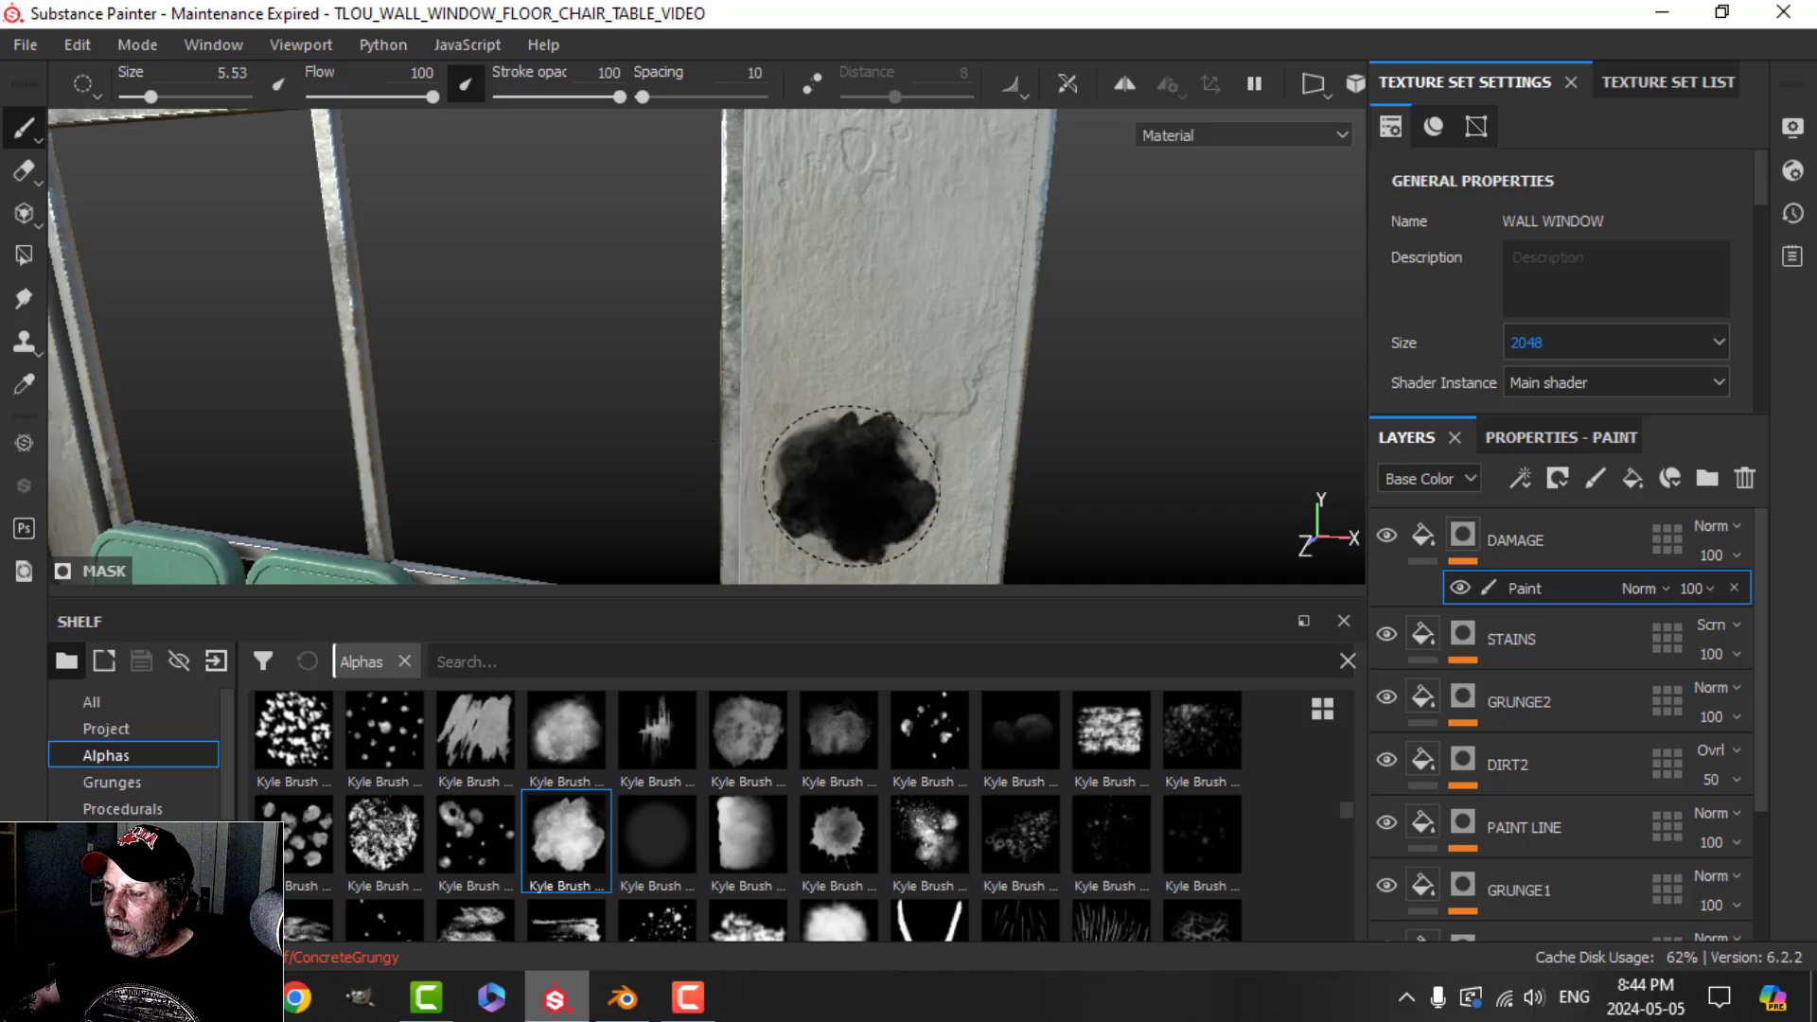
Step: Leave the mask's paint effect by selecting the DAMAGE fill layer, and save the project
{"action": "scroll", "coordinate": [1071, 559], "scroll_direction": "down", "scroll_amount": 3}
{"action": "middle_click_drag", "start_coordinate": [1100, 530], "coordinate": [1038, 337], "text": "alt"}
{"action": "left_click_drag", "start_coordinate": [1017, 393], "coordinate": [1012, 366], "text": "alt"}
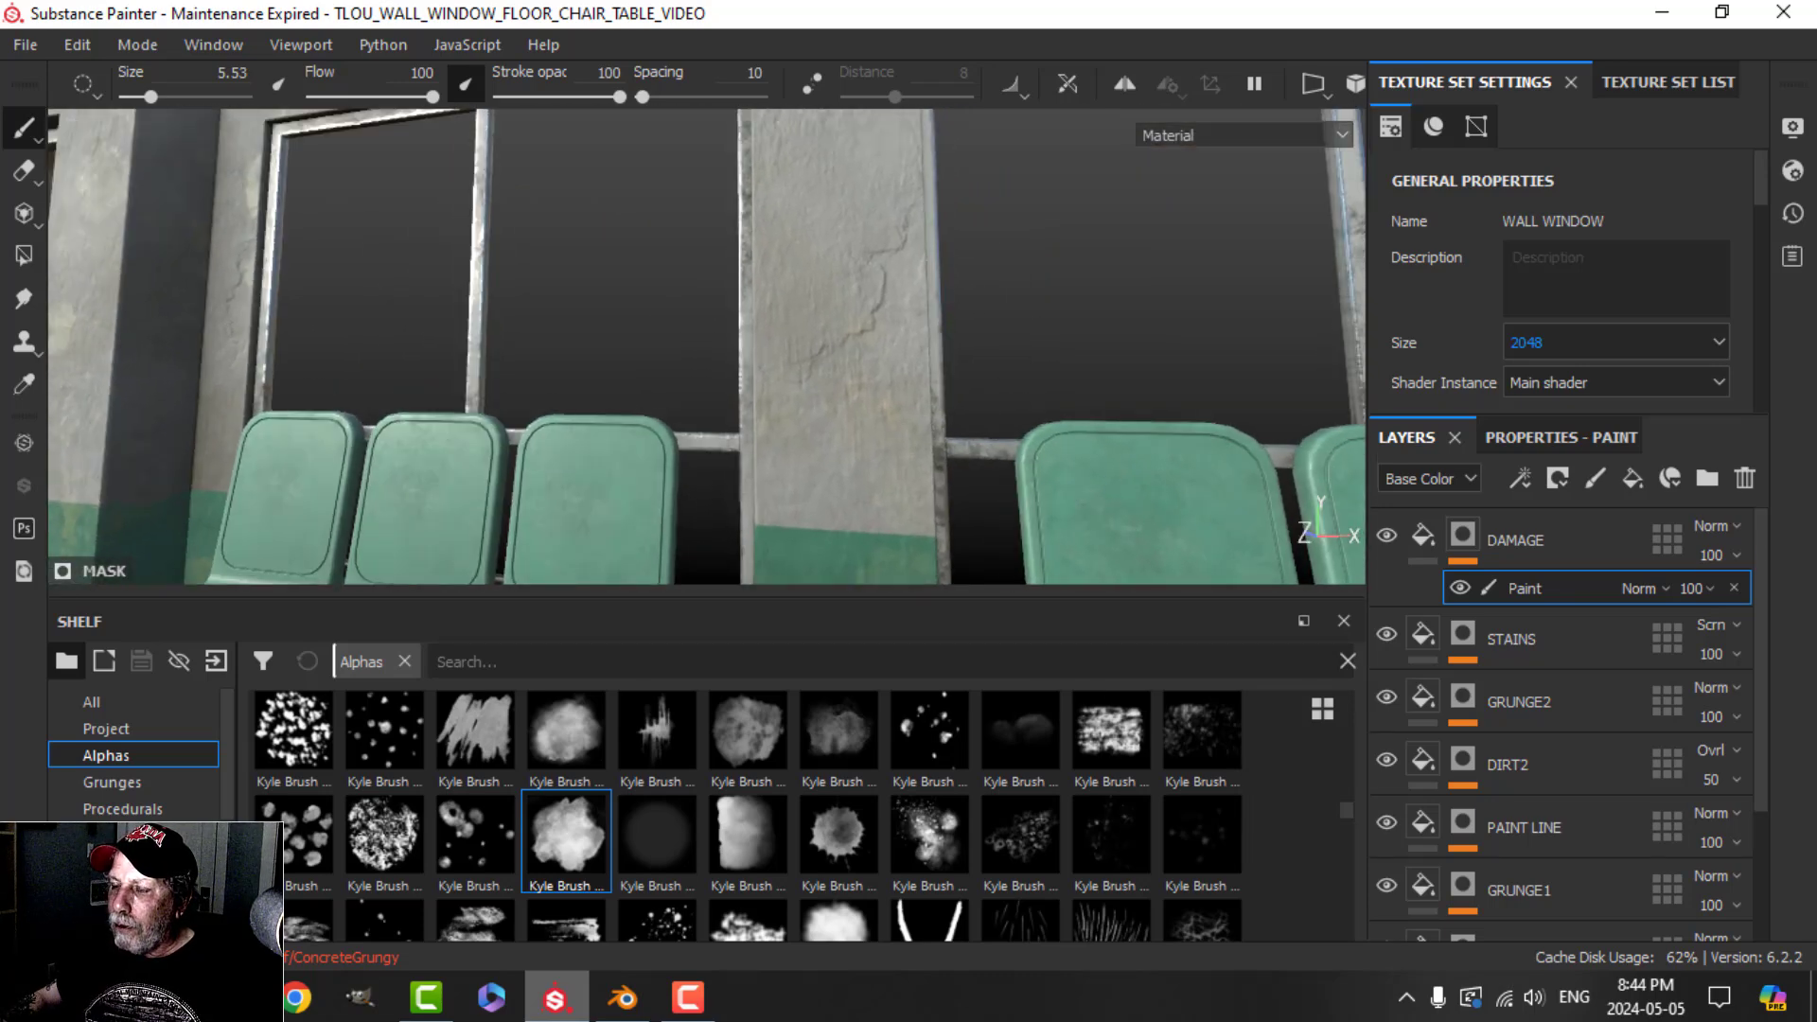
{"action": "scroll", "coordinate": [1021, 414], "scroll_direction": "down", "scroll_amount": 2}
{"action": "middle_click_drag", "start_coordinate": [1020, 426], "coordinate": [970, 328], "text": "alt"}
{"action": "scroll", "coordinate": [945, 391], "scroll_direction": "down", "scroll_amount": 3}
{"action": "left_click_drag", "start_coordinate": [962, 346], "coordinate": [925, 386], "text": "alt"}
{"action": "middle_click_drag", "start_coordinate": [925, 385], "coordinate": [1051, 412], "text": "alt"}
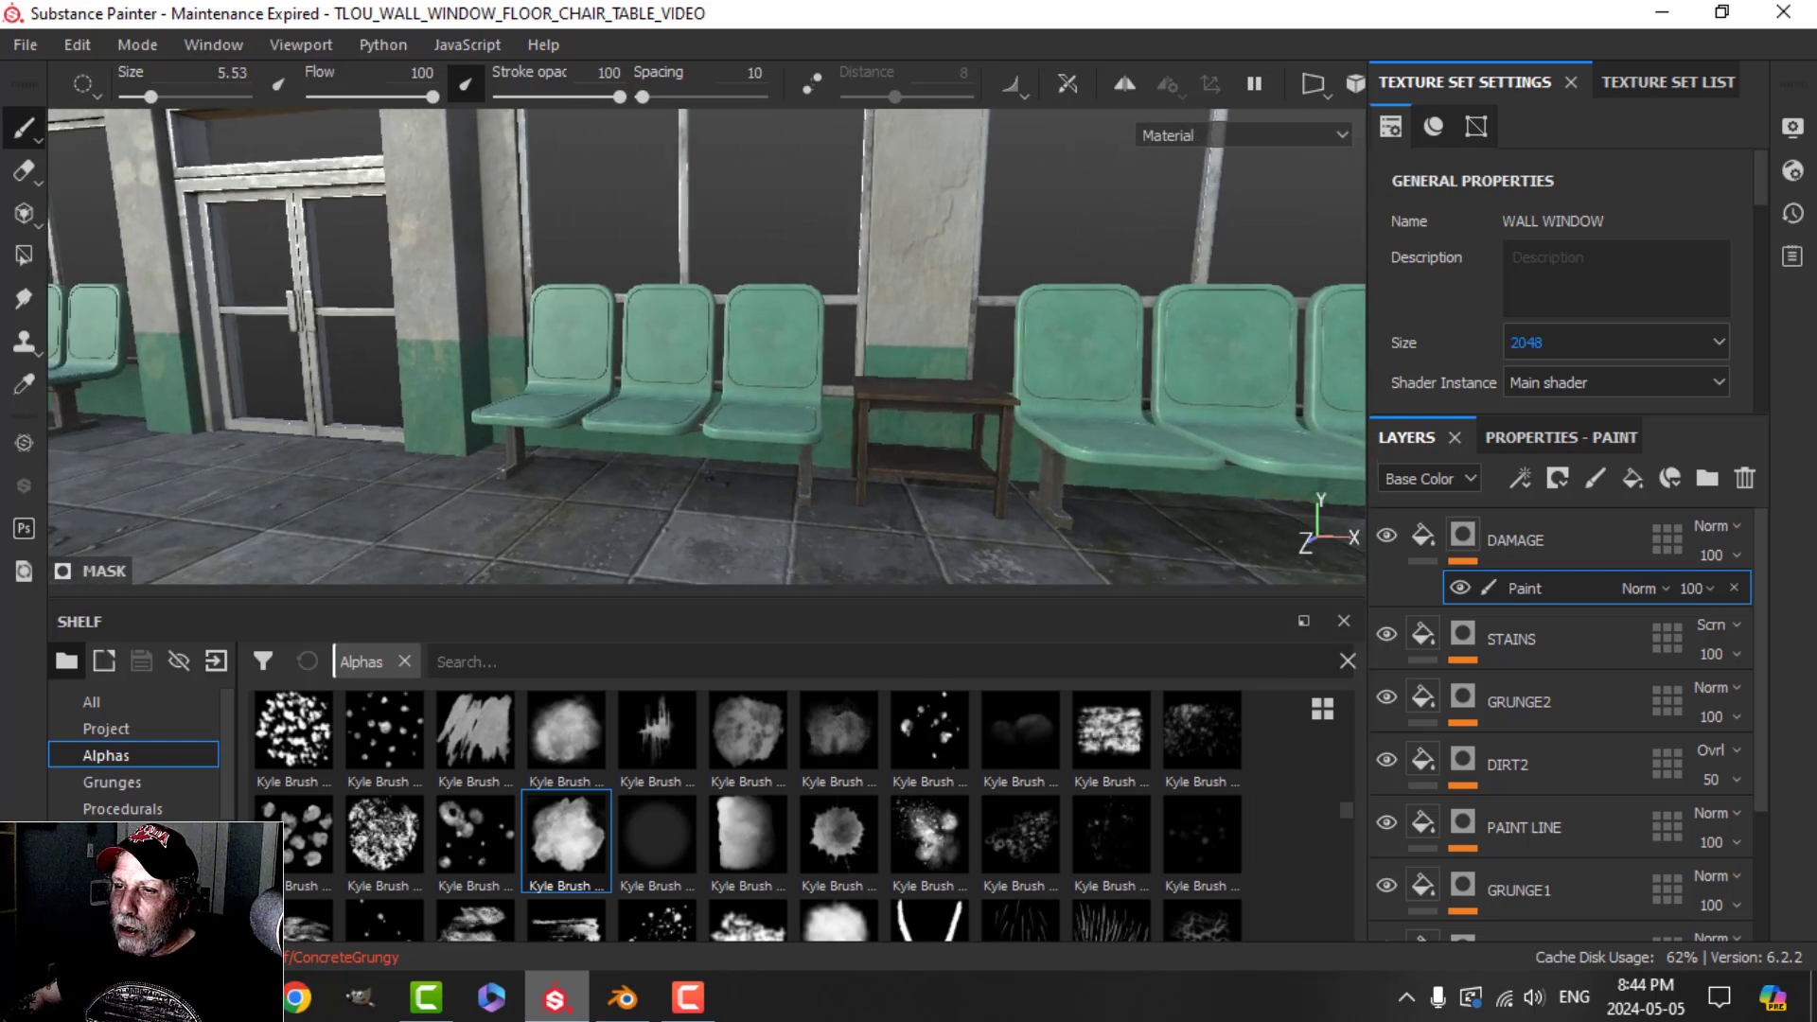
{"action": "left_click_drag", "start_coordinate": [1048, 403], "coordinate": [982, 409], "text": "alt"}
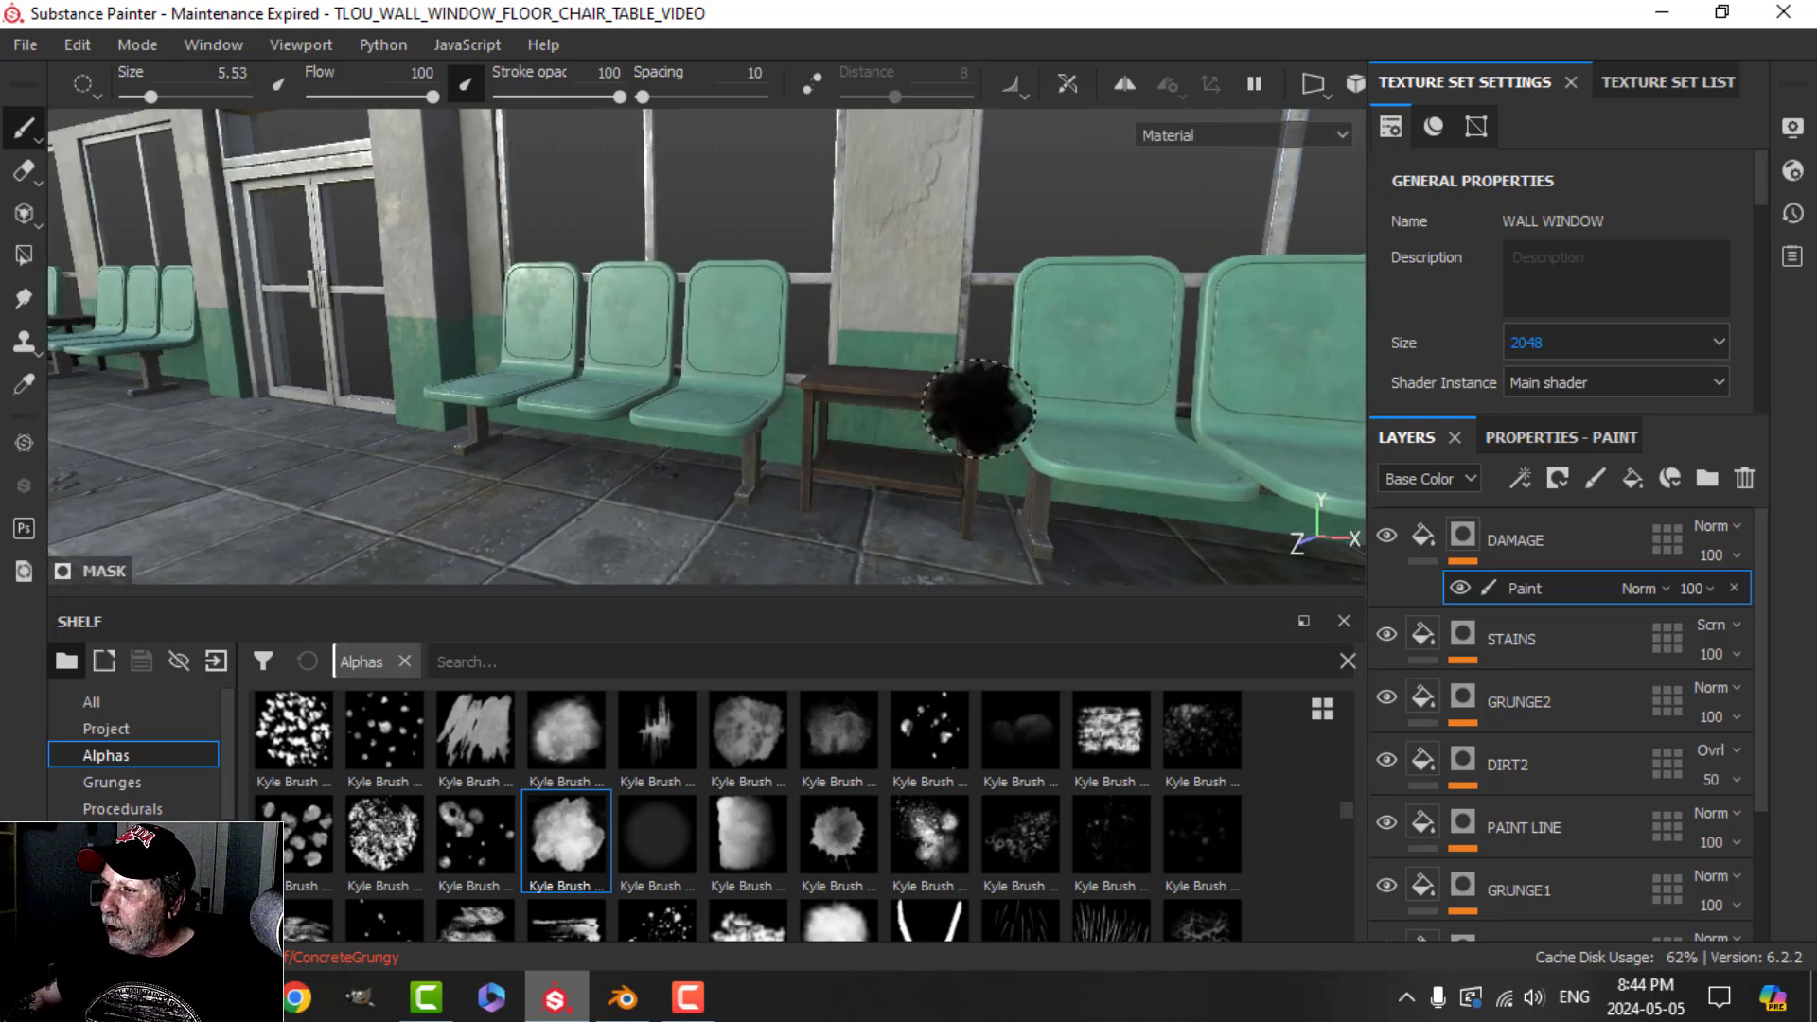
{"action": "left_click", "coordinate": [1400, 547]}
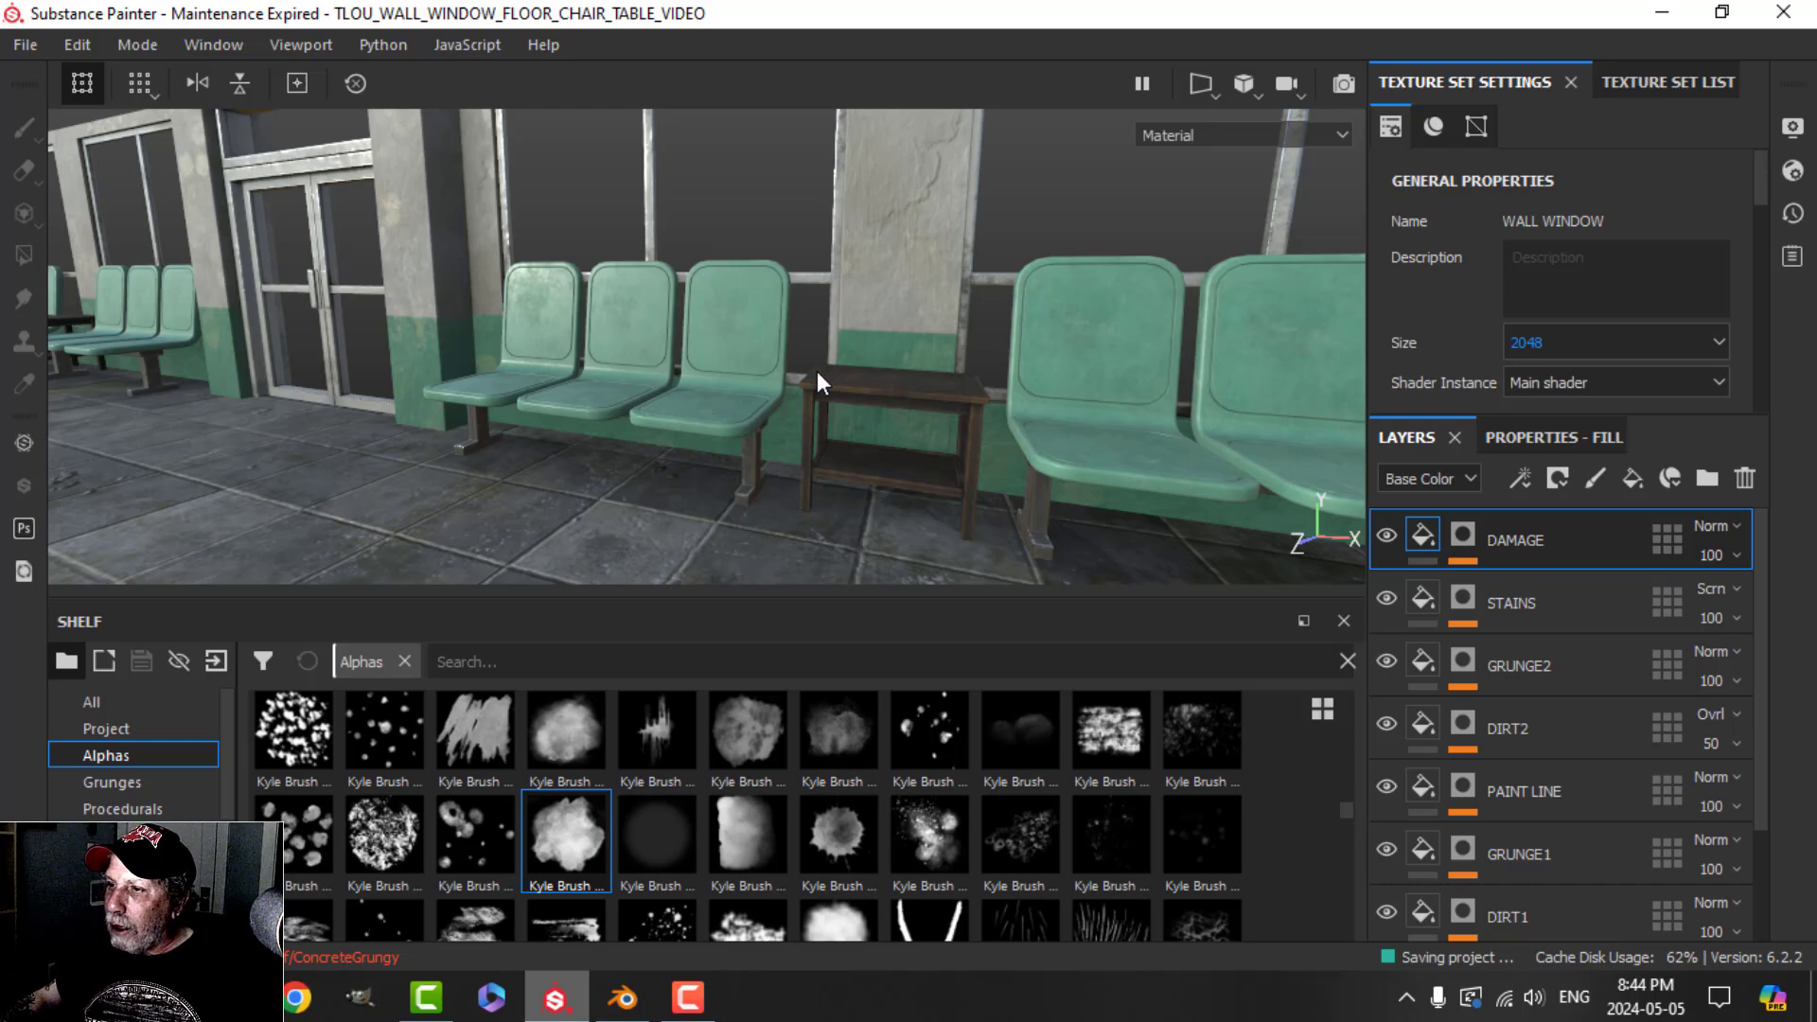
Step: Enlarge the 3D view and examine the damaged pillars together with the chairs, table, door and floor
{"action": "scroll", "coordinate": [815, 372], "scroll_direction": "down", "scroll_amount": 3}
{"action": "middle_click_drag", "start_coordinate": [816, 374], "coordinate": [763, 394], "text": "alt"}
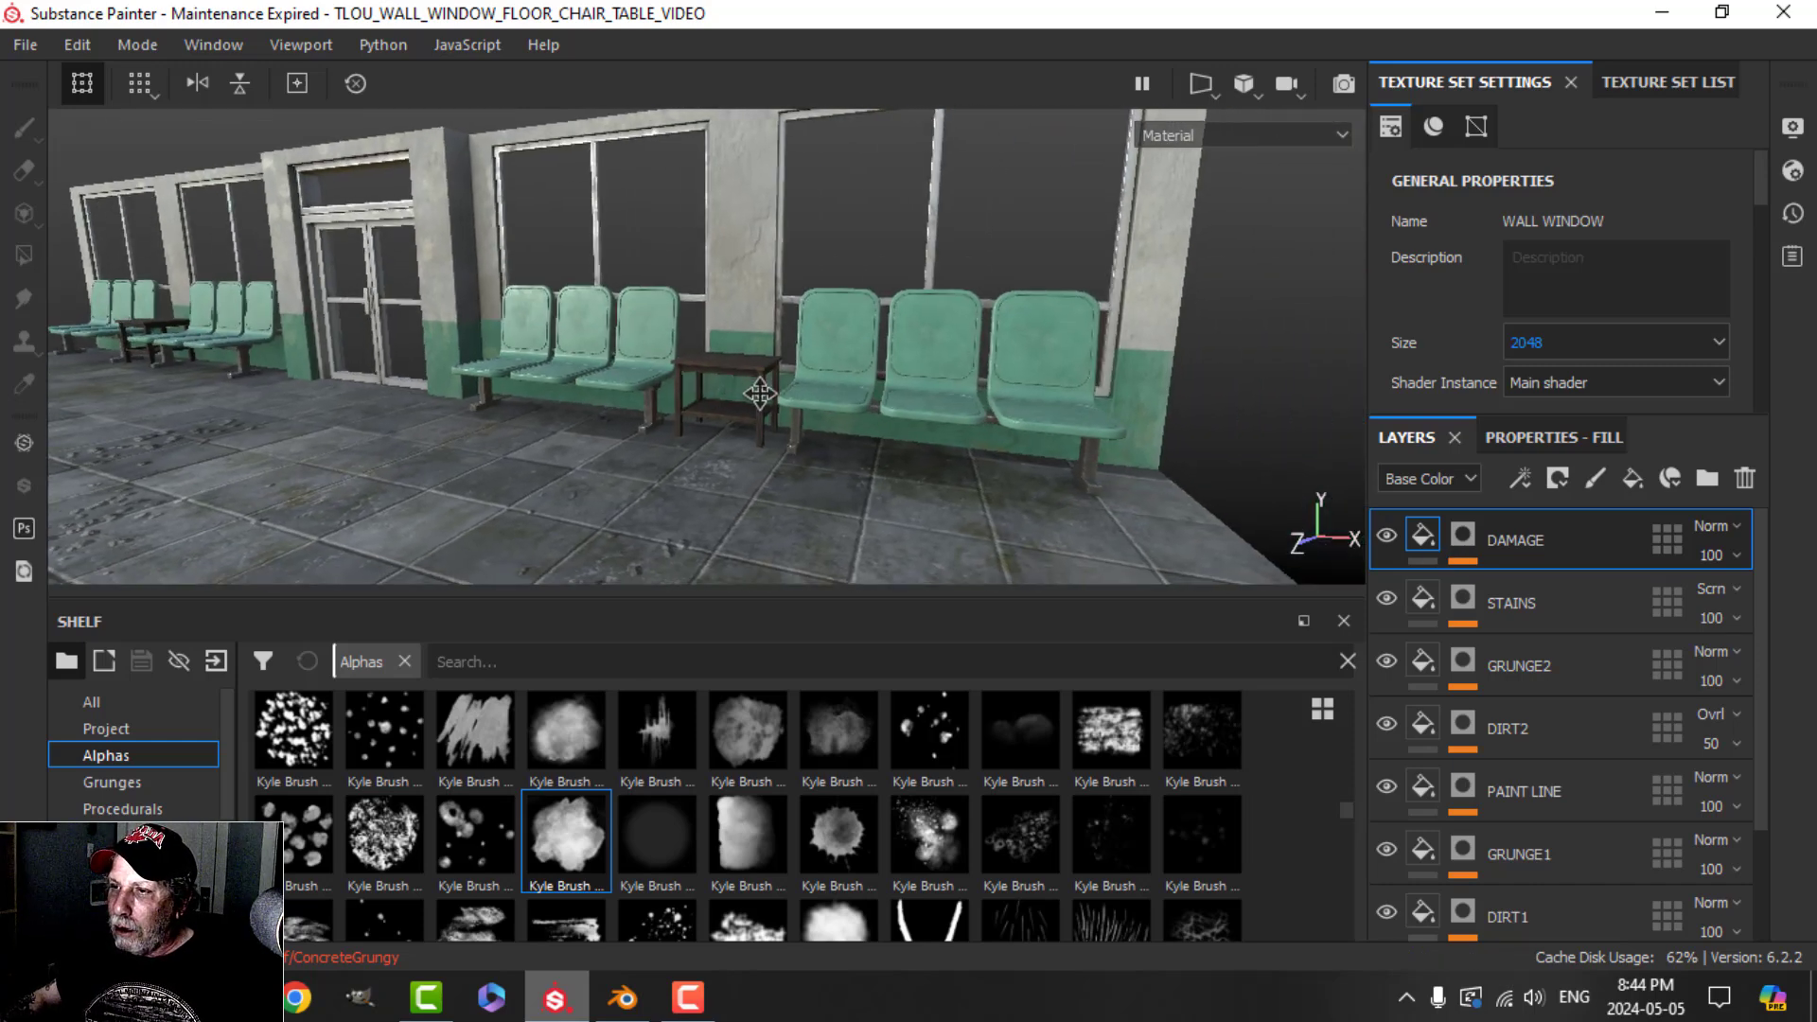
{"action": "left_click_drag", "start_coordinate": [844, 405], "coordinate": [950, 446], "text": "alt"}
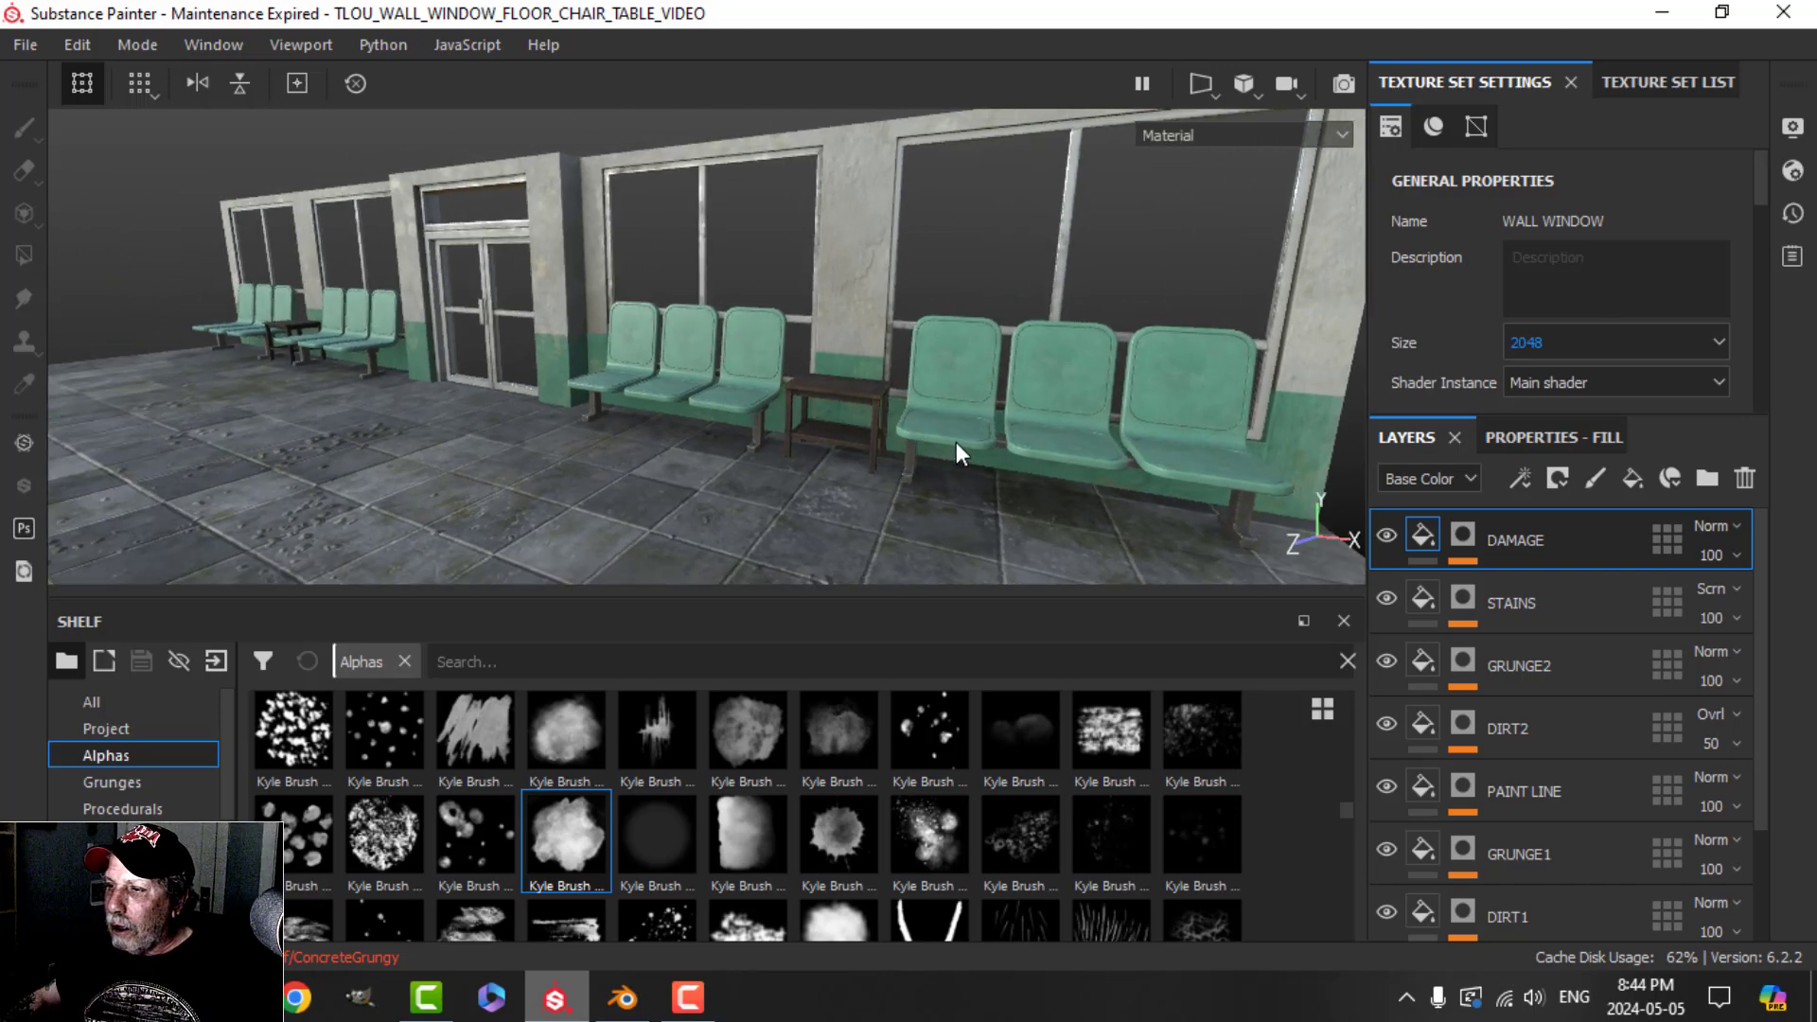
{"action": "key", "text": "Tab"}
{"action": "scroll", "coordinate": [1001, 529], "scroll_direction": "down", "scroll_amount": 3}
{"action": "middle_click_drag", "start_coordinate": [1001, 529], "coordinate": [725, 474], "text": "alt"}
{"action": "right_click_drag", "start_coordinate": [725, 475], "coordinate": [1134, 492], "text": "alt"}
{"action": "scroll", "coordinate": [1094, 525], "scroll_direction": "down", "scroll_amount": 1}
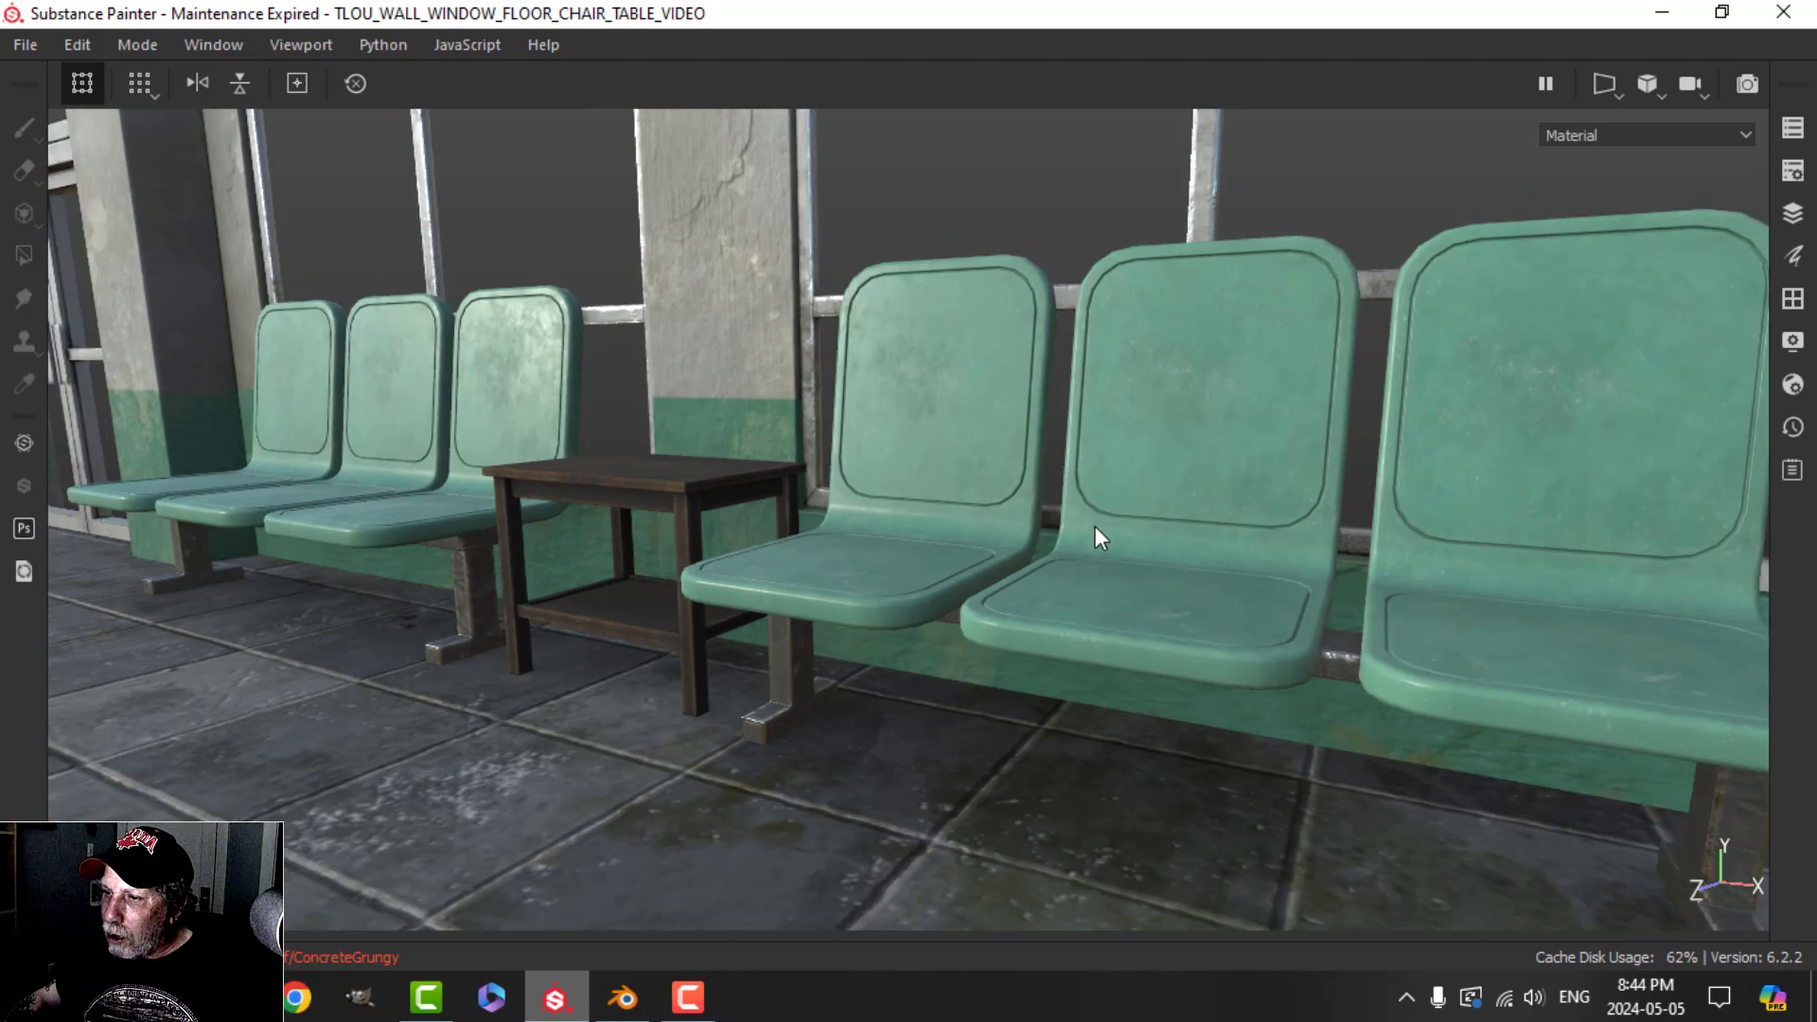
{"action": "middle_click_drag", "start_coordinate": [889, 666], "coordinate": [947, 706], "text": "alt"}
{"action": "scroll", "coordinate": [824, 516], "scroll_direction": "down", "scroll_amount": 1}
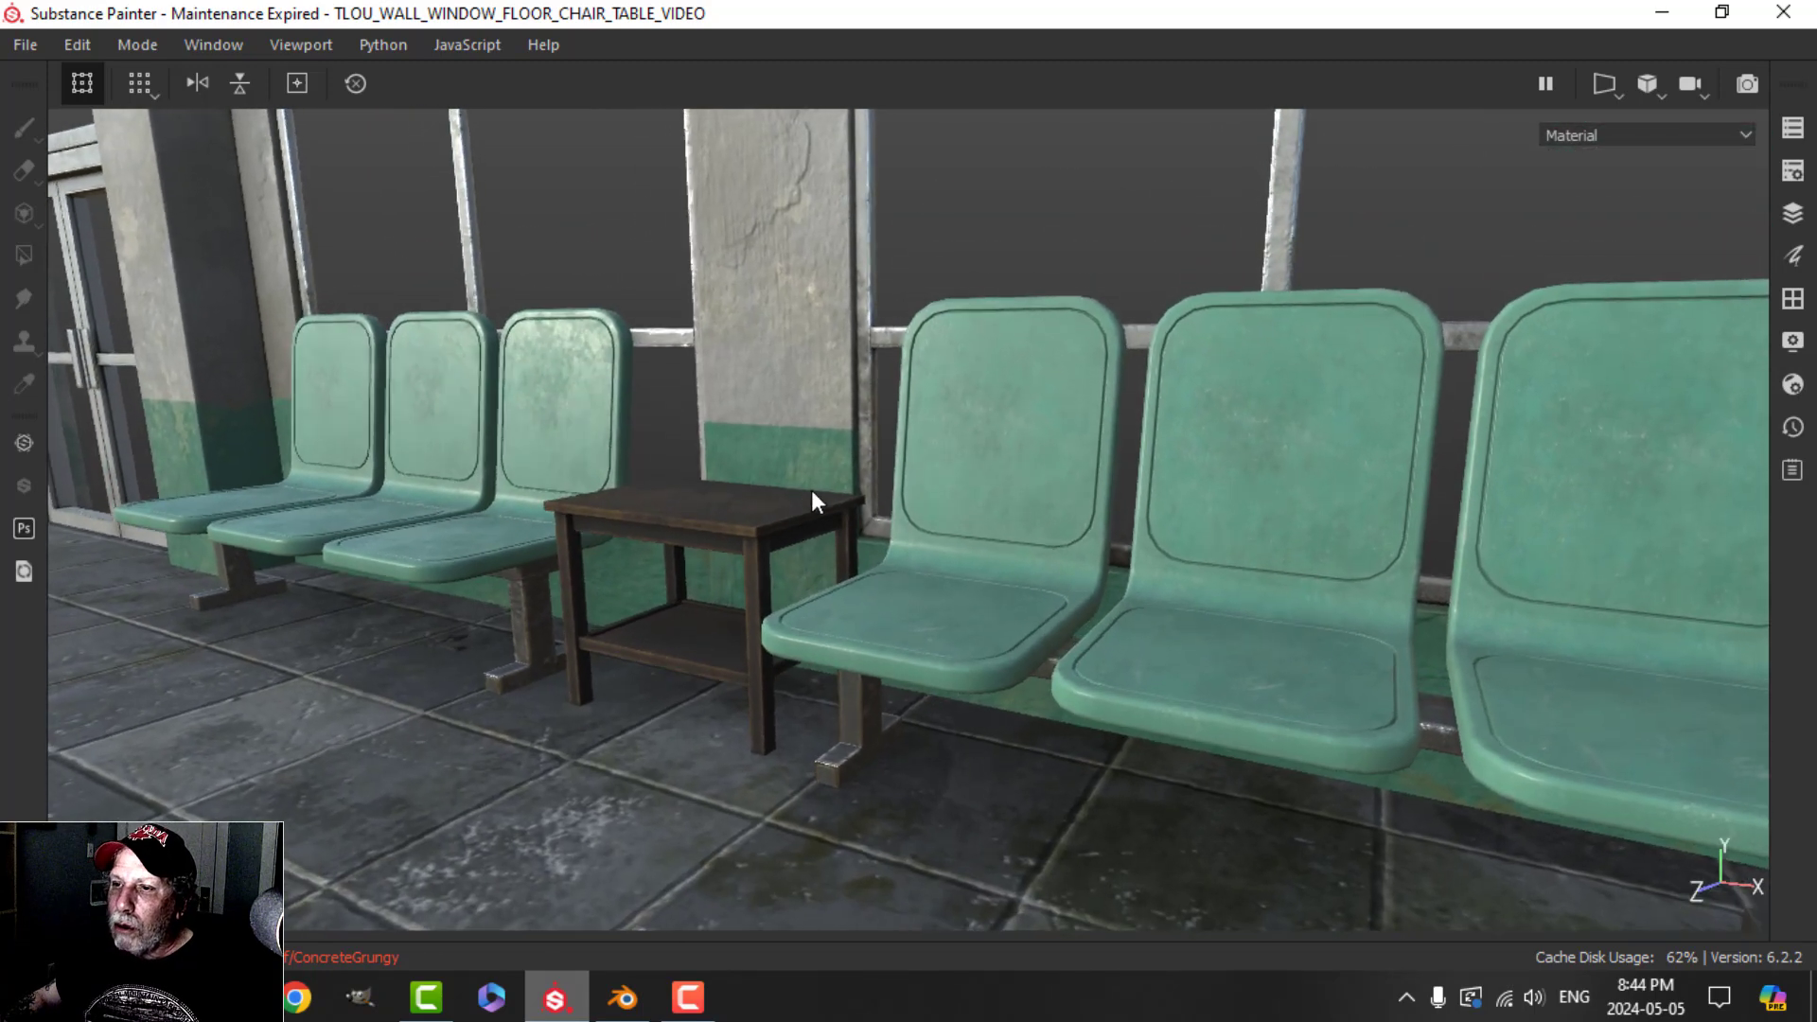
{"action": "middle_click_drag", "start_coordinate": [810, 490], "coordinate": [1120, 580], "text": "alt"}
{"action": "mouse_move", "coordinate": [1120, 580]}
{"action": "left_mouse_down", "text": "alt"}
{"action": "mouse_move", "coordinate": [1010, 600]}
{"action": "mouse_move", "coordinate": [1140, 610]}
{"action": "left_mouse_up", "text": "alt"}
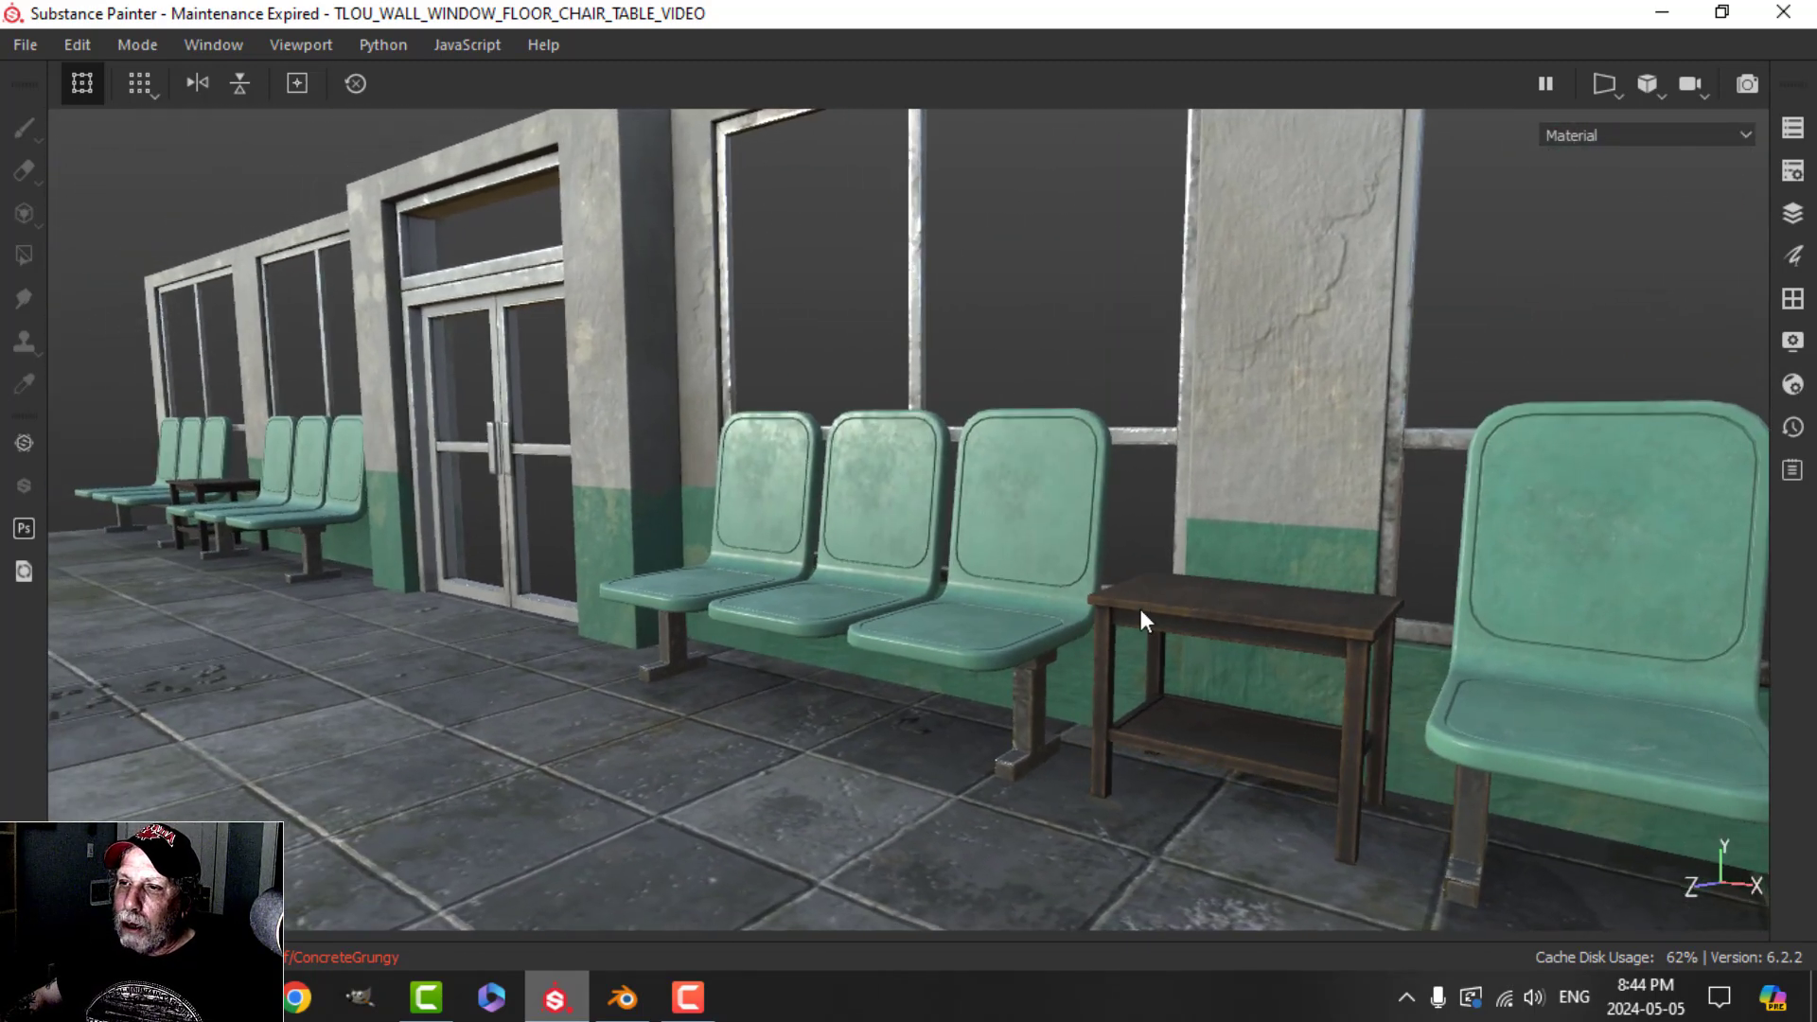
{"action": "middle_click_drag", "start_coordinate": [1139, 609], "coordinate": [1040, 602], "text": "alt"}
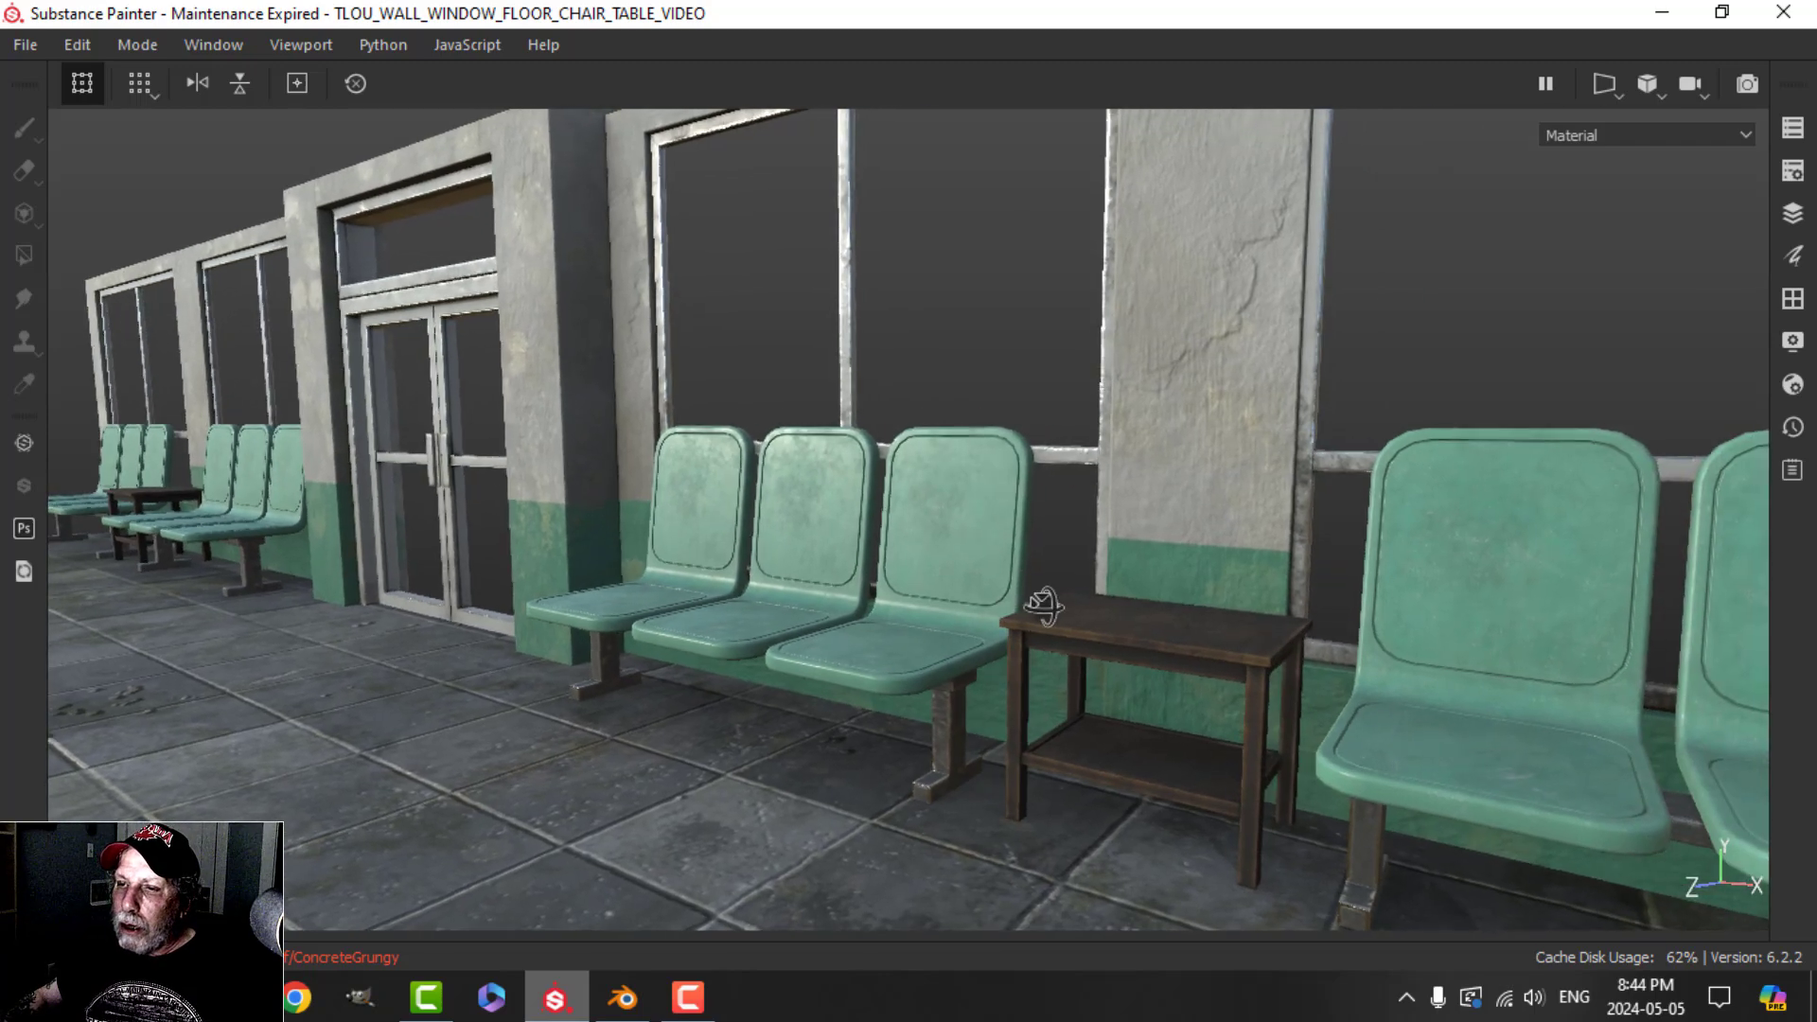
{"action": "middle_click_drag", "start_coordinate": [904, 608], "coordinate": [932, 588], "text": "alt"}
Step: Set the environment map to Canopus Ground
{"action": "left_click", "coordinate": [1792, 343]}
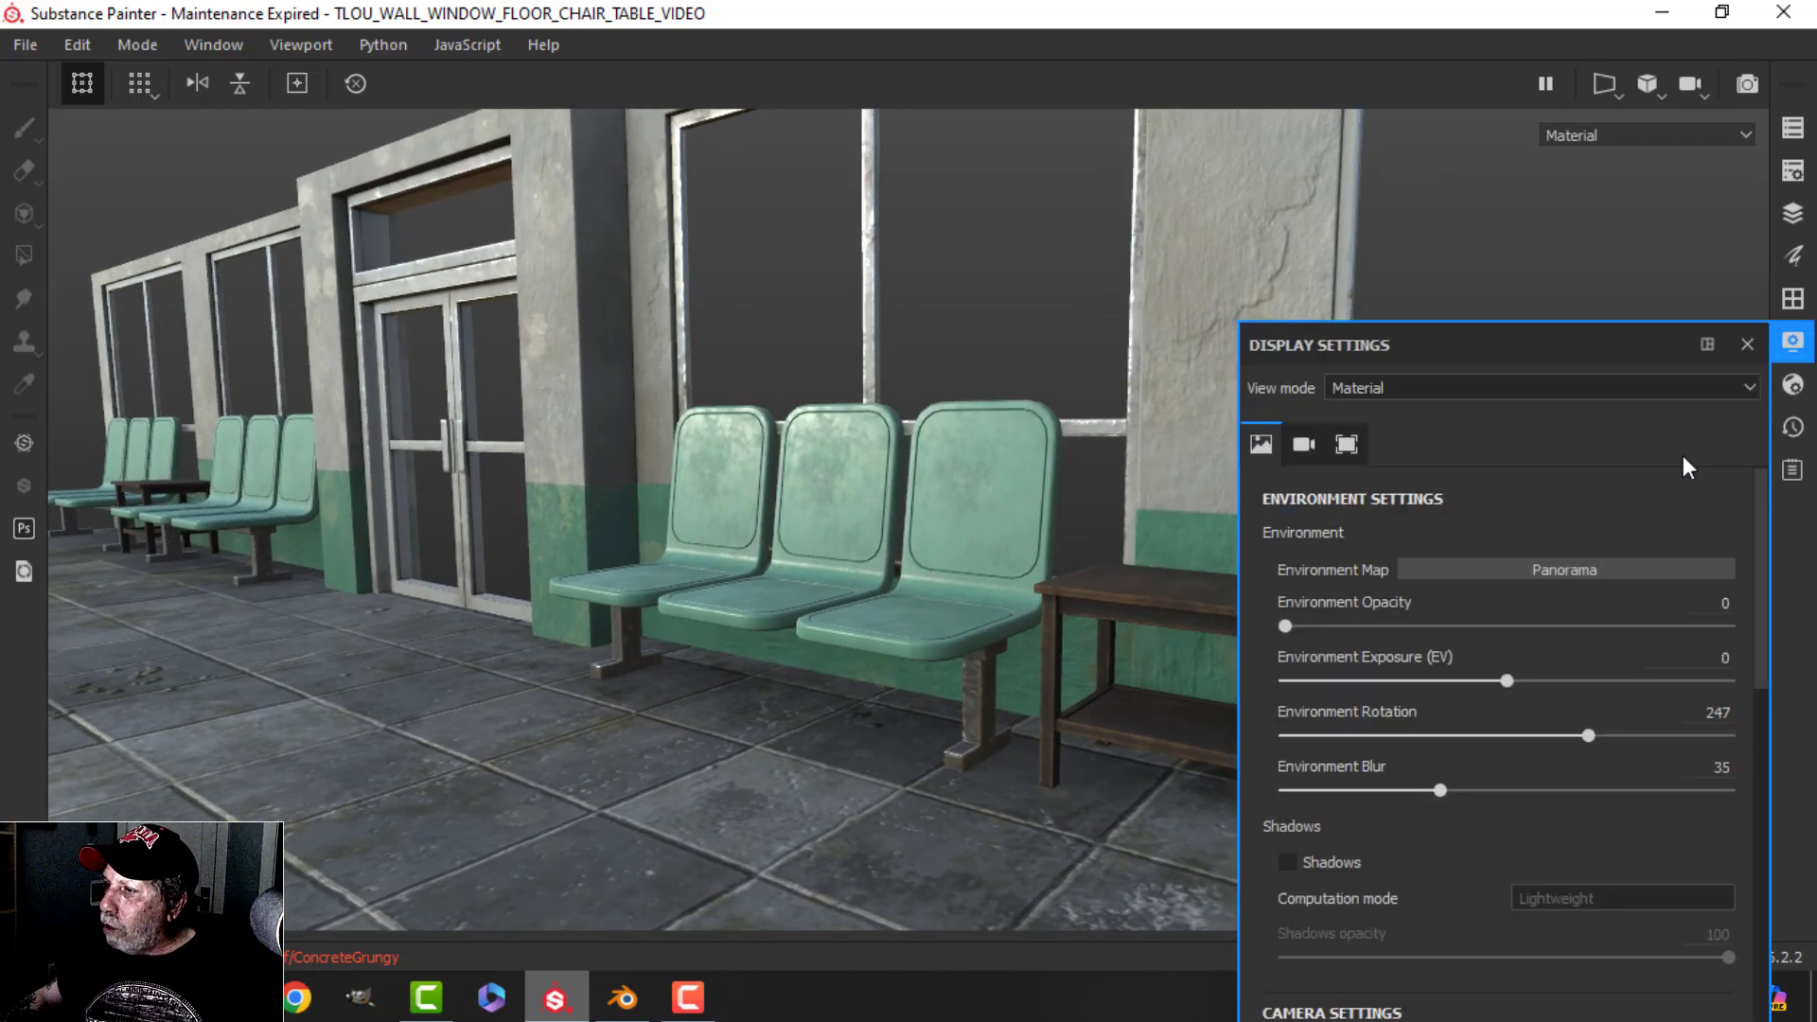
{"action": "left_click", "coordinate": [1562, 569]}
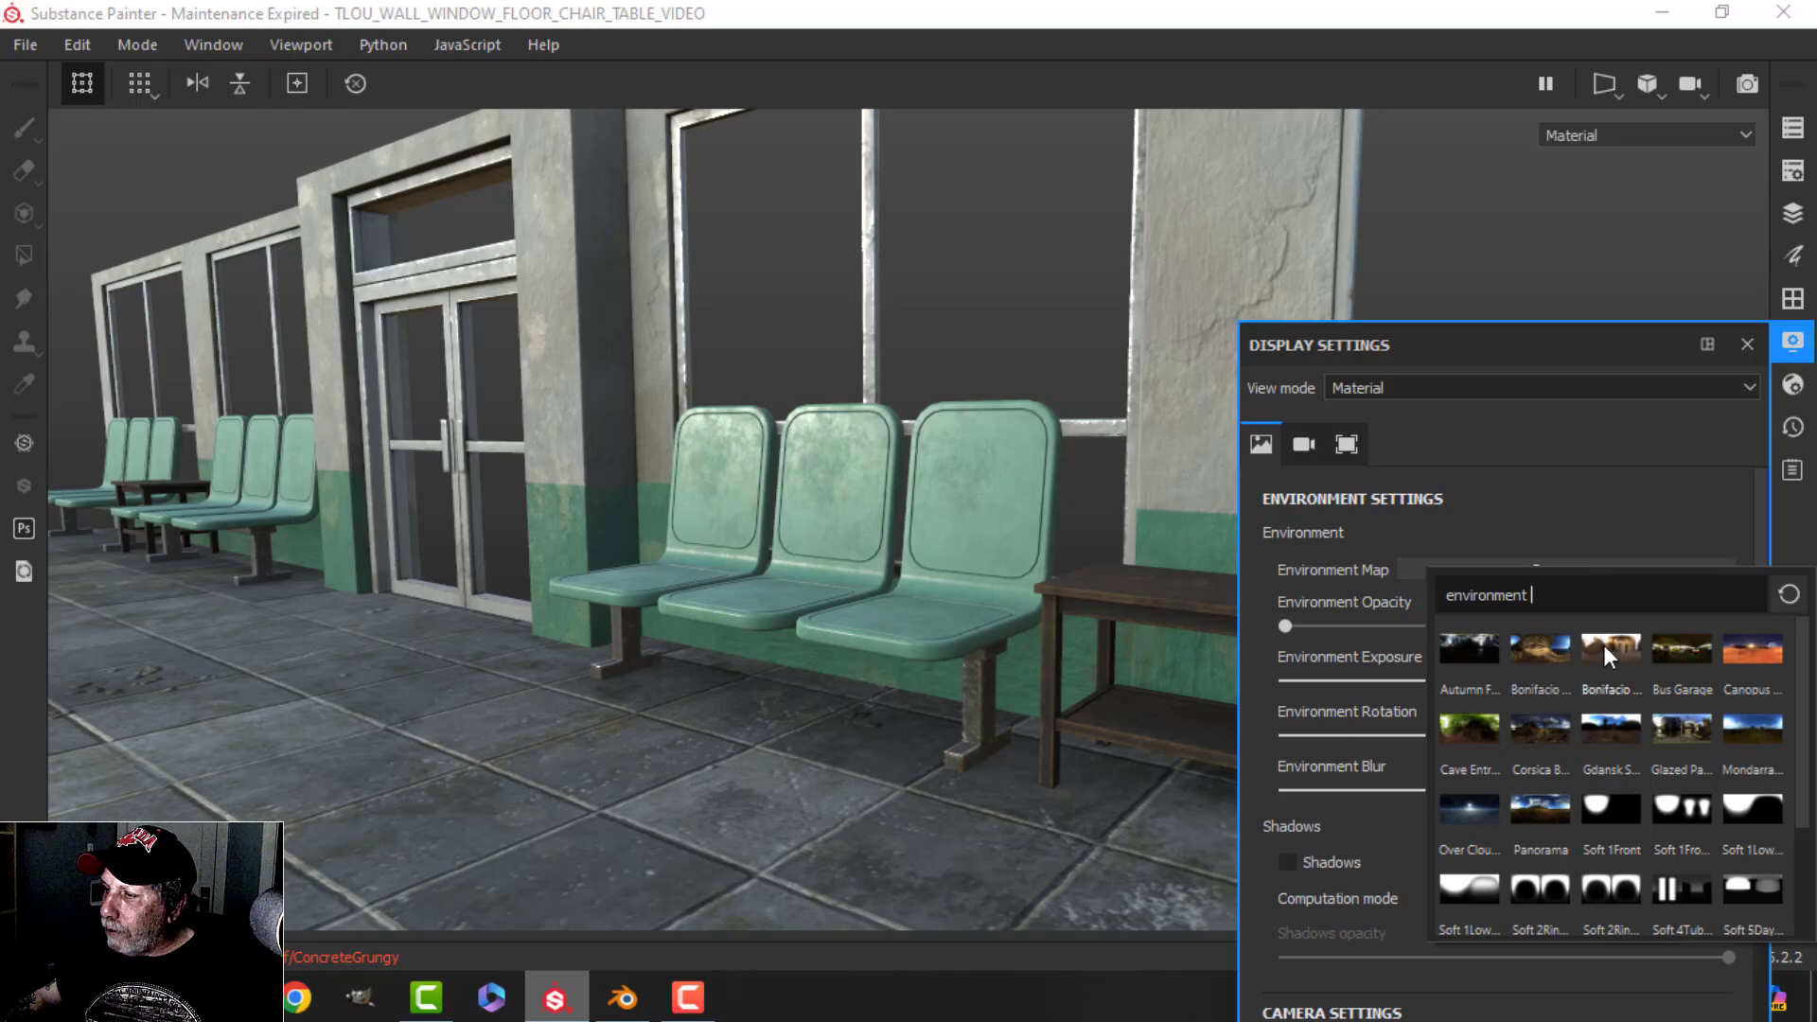
{"action": "left_click", "coordinate": [1745, 653]}
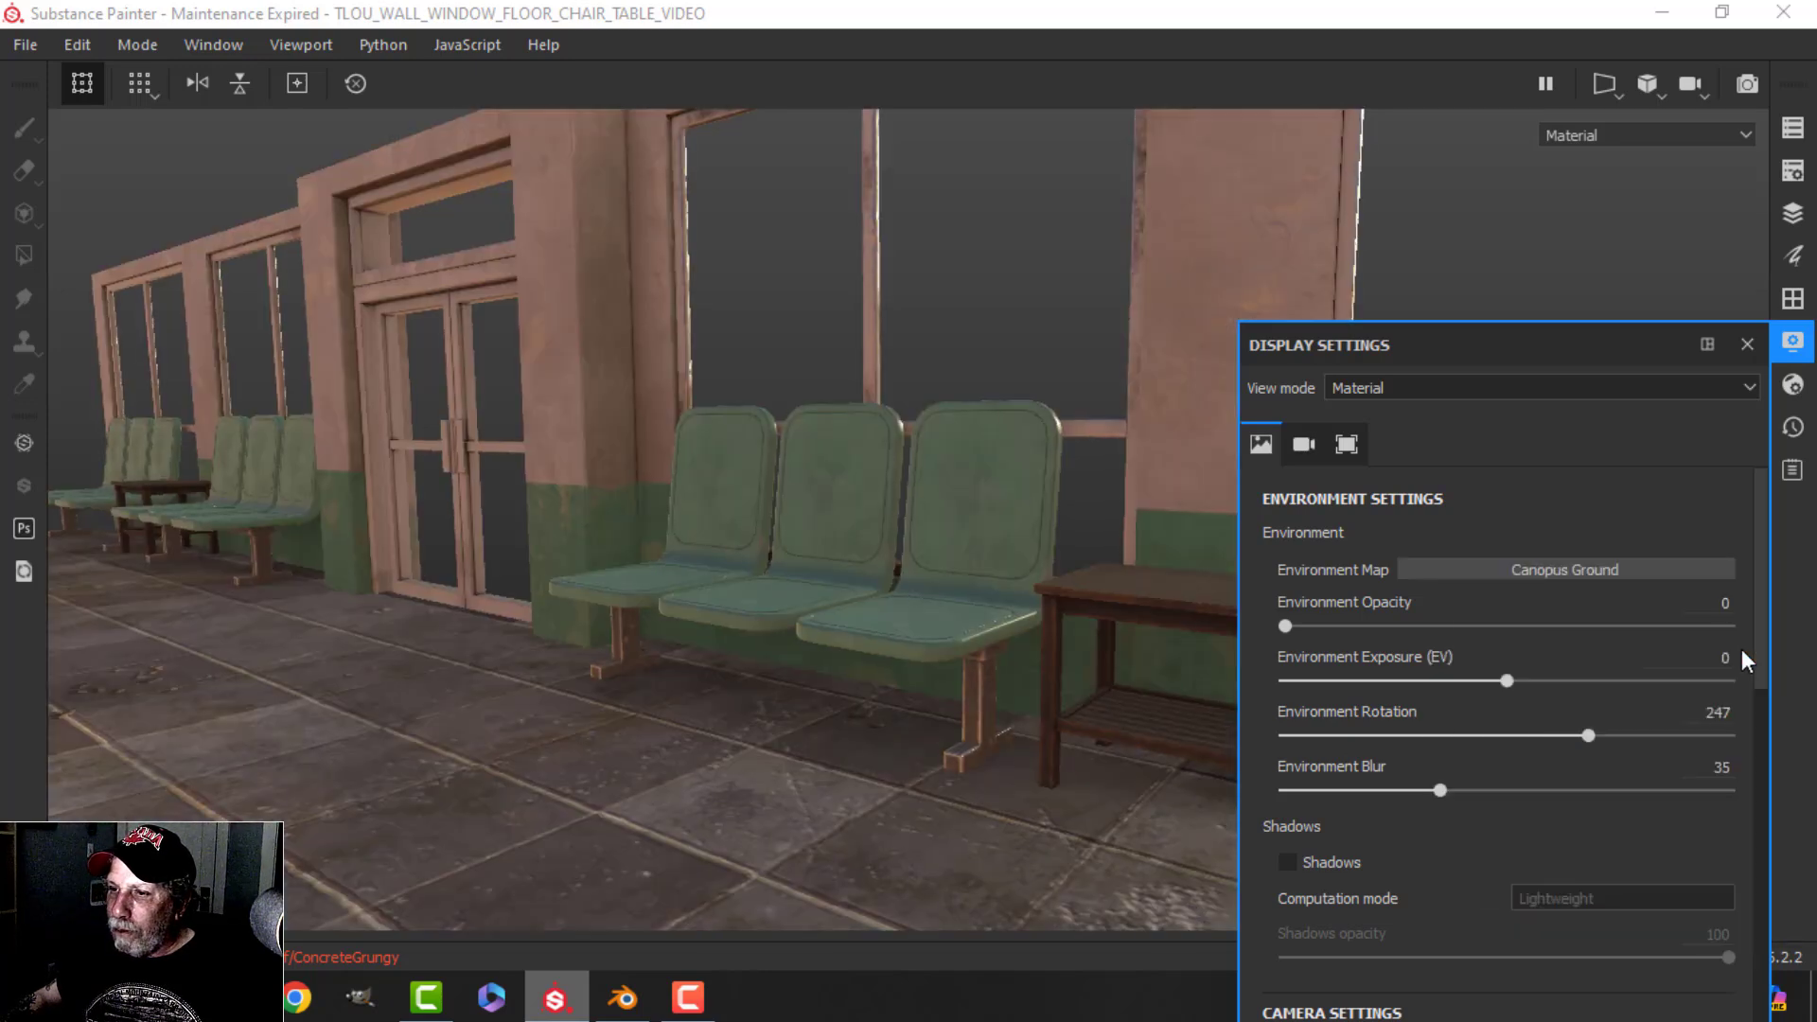
{"action": "left_click", "coordinate": [1791, 345]}
Step: Rotate the environment lighting across the wall and floor to a rotation of 149
{"action": "right_click_drag", "start_coordinate": [653, 674], "coordinate": [451, 690], "text": "alt"}
{"action": "left_click_drag", "start_coordinate": [451, 690], "coordinate": [968, 712], "text": "alt"}
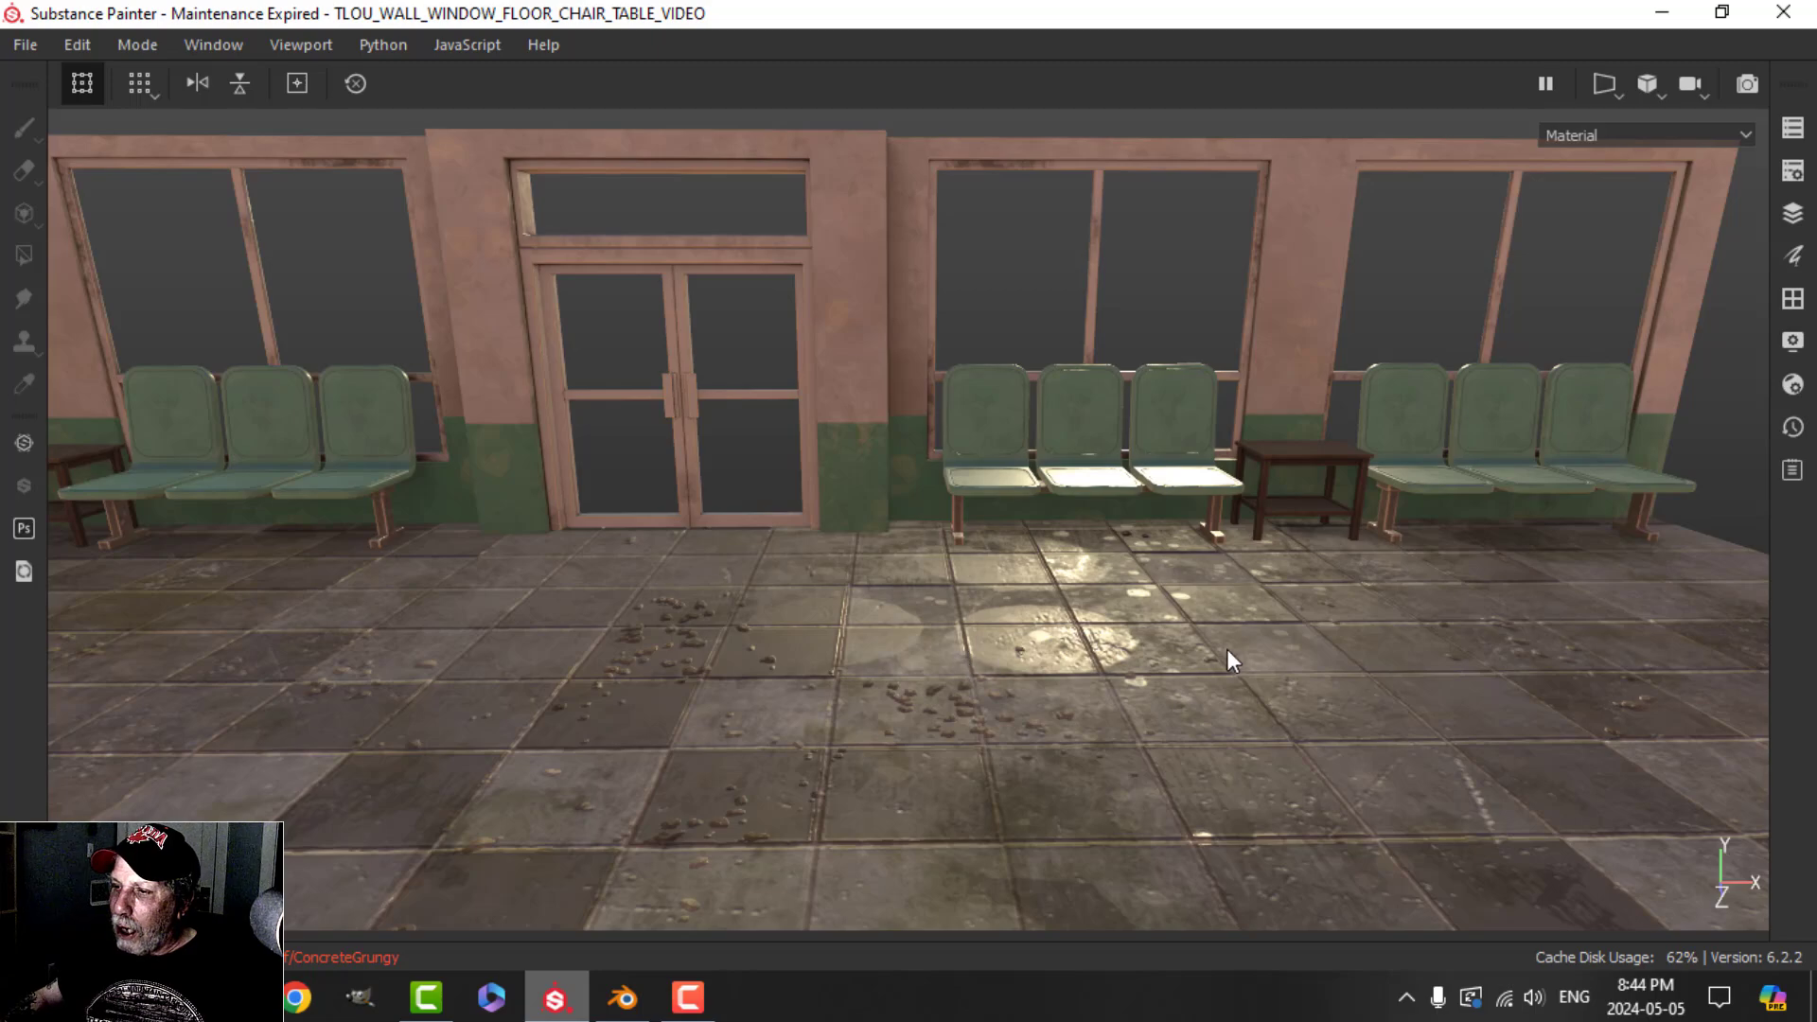
{"action": "mouse_move", "coordinate": [1232, 660]}
{"action": "right_mouse_down", "text": "shift"}
{"action": "mouse_move", "coordinate": [1214, 649]}
{"action": "mouse_move", "coordinate": [1264, 653]}
{"action": "right_mouse_up", "text": "shift"}
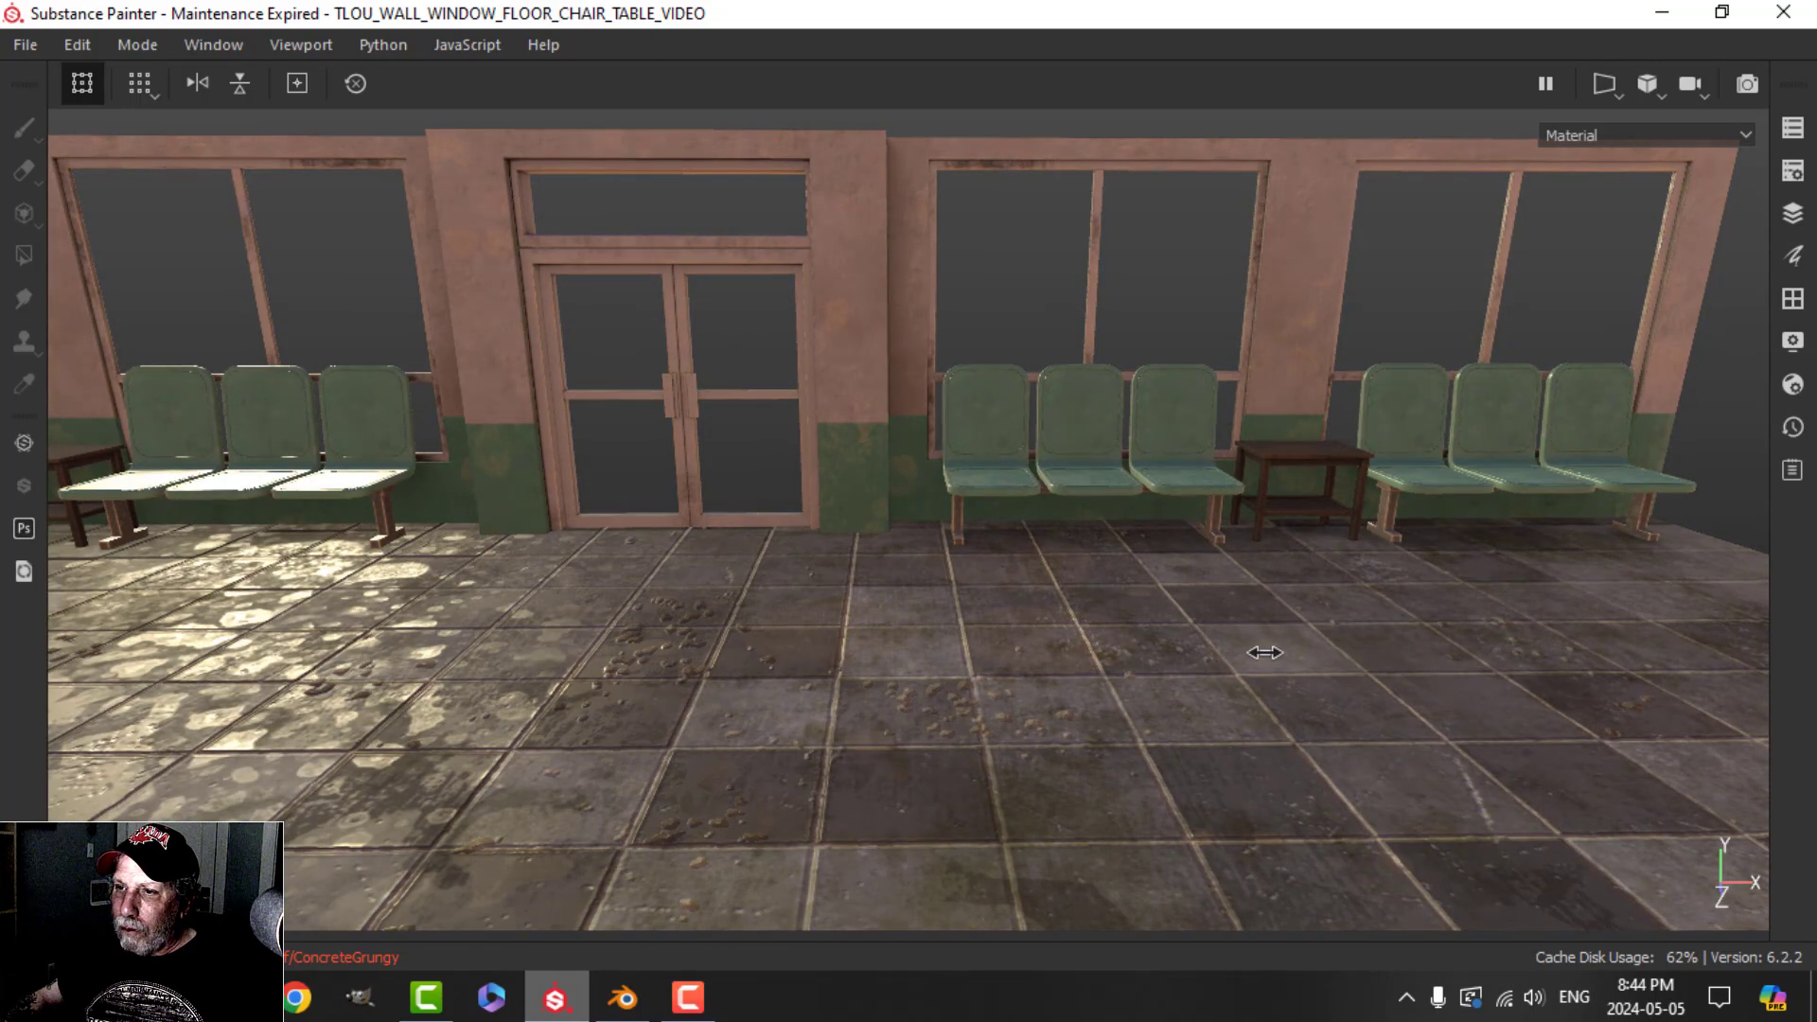
{"action": "left_click_drag", "start_coordinate": [1209, 678], "coordinate": [1155, 681], "text": "alt"}
{"action": "right_click_drag", "start_coordinate": [1156, 681], "coordinate": [1041, 709], "text": "shift"}
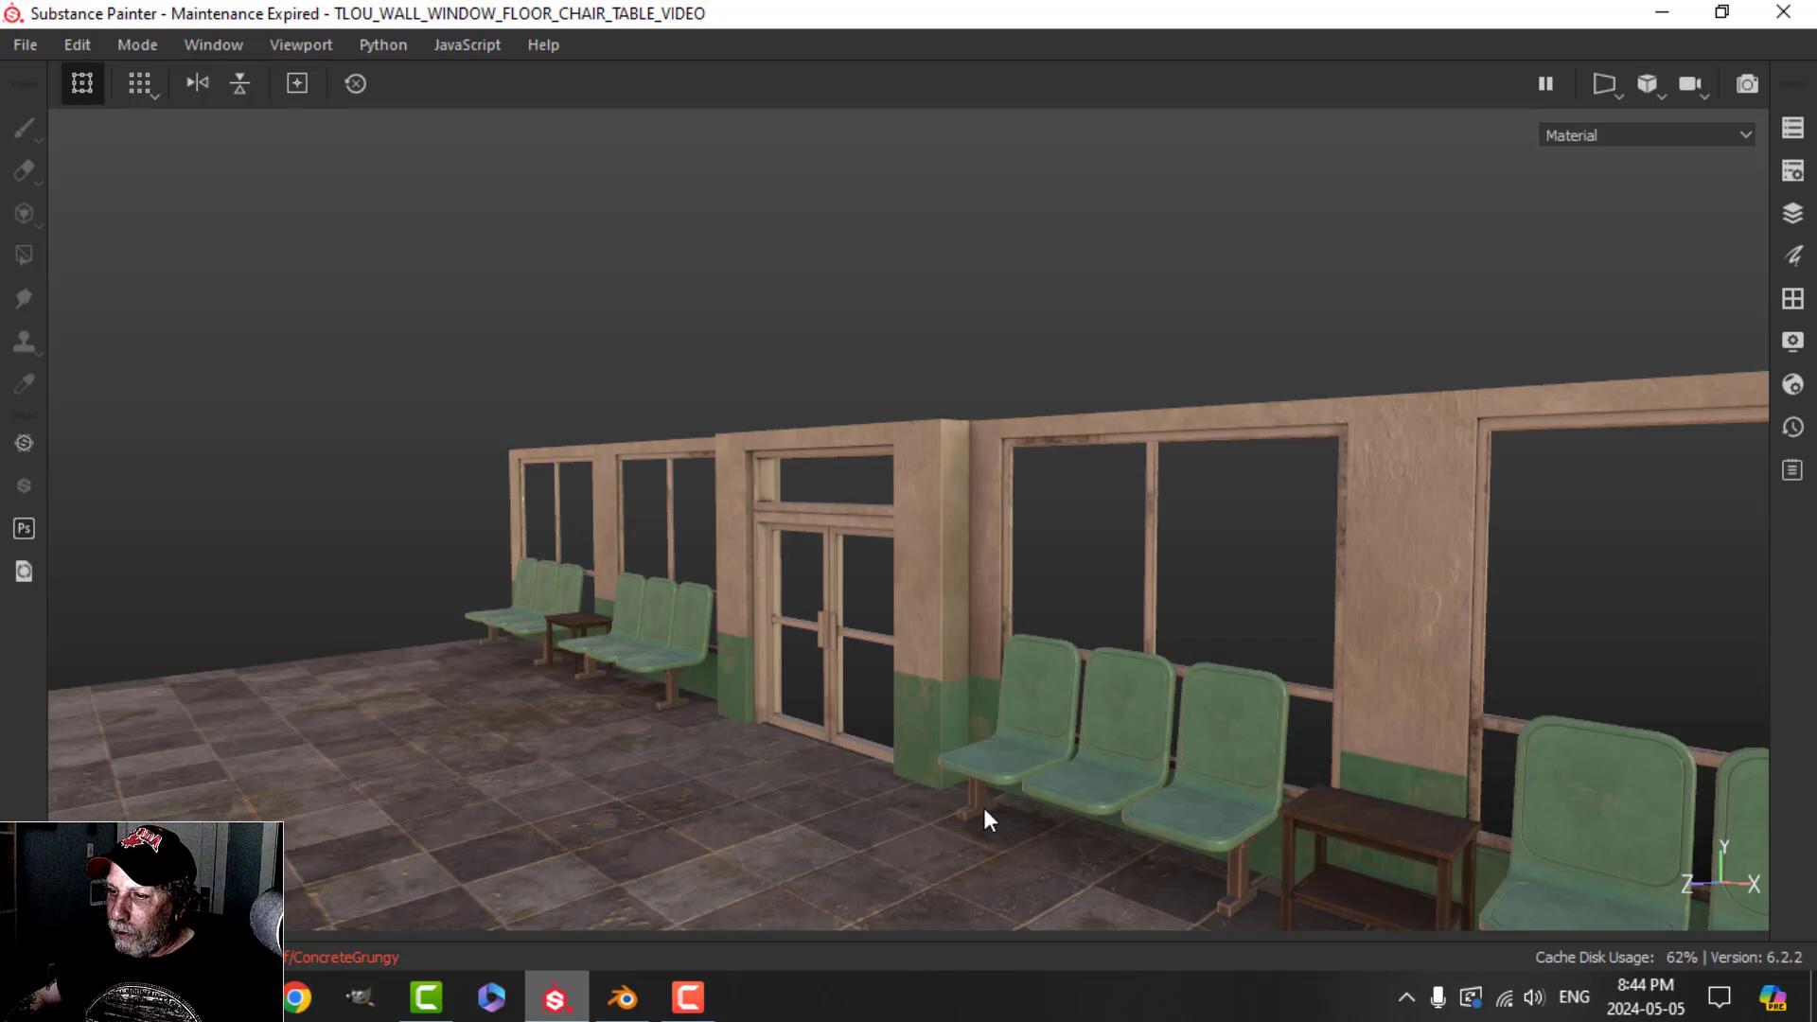
{"action": "right_click_drag", "start_coordinate": [984, 816], "coordinate": [1439, 678], "text": "shift"}
Step: Change the environment map to Gdansk Shipyard Buildings and rotate the environment to 342
{"action": "left_click", "coordinate": [1792, 340]}
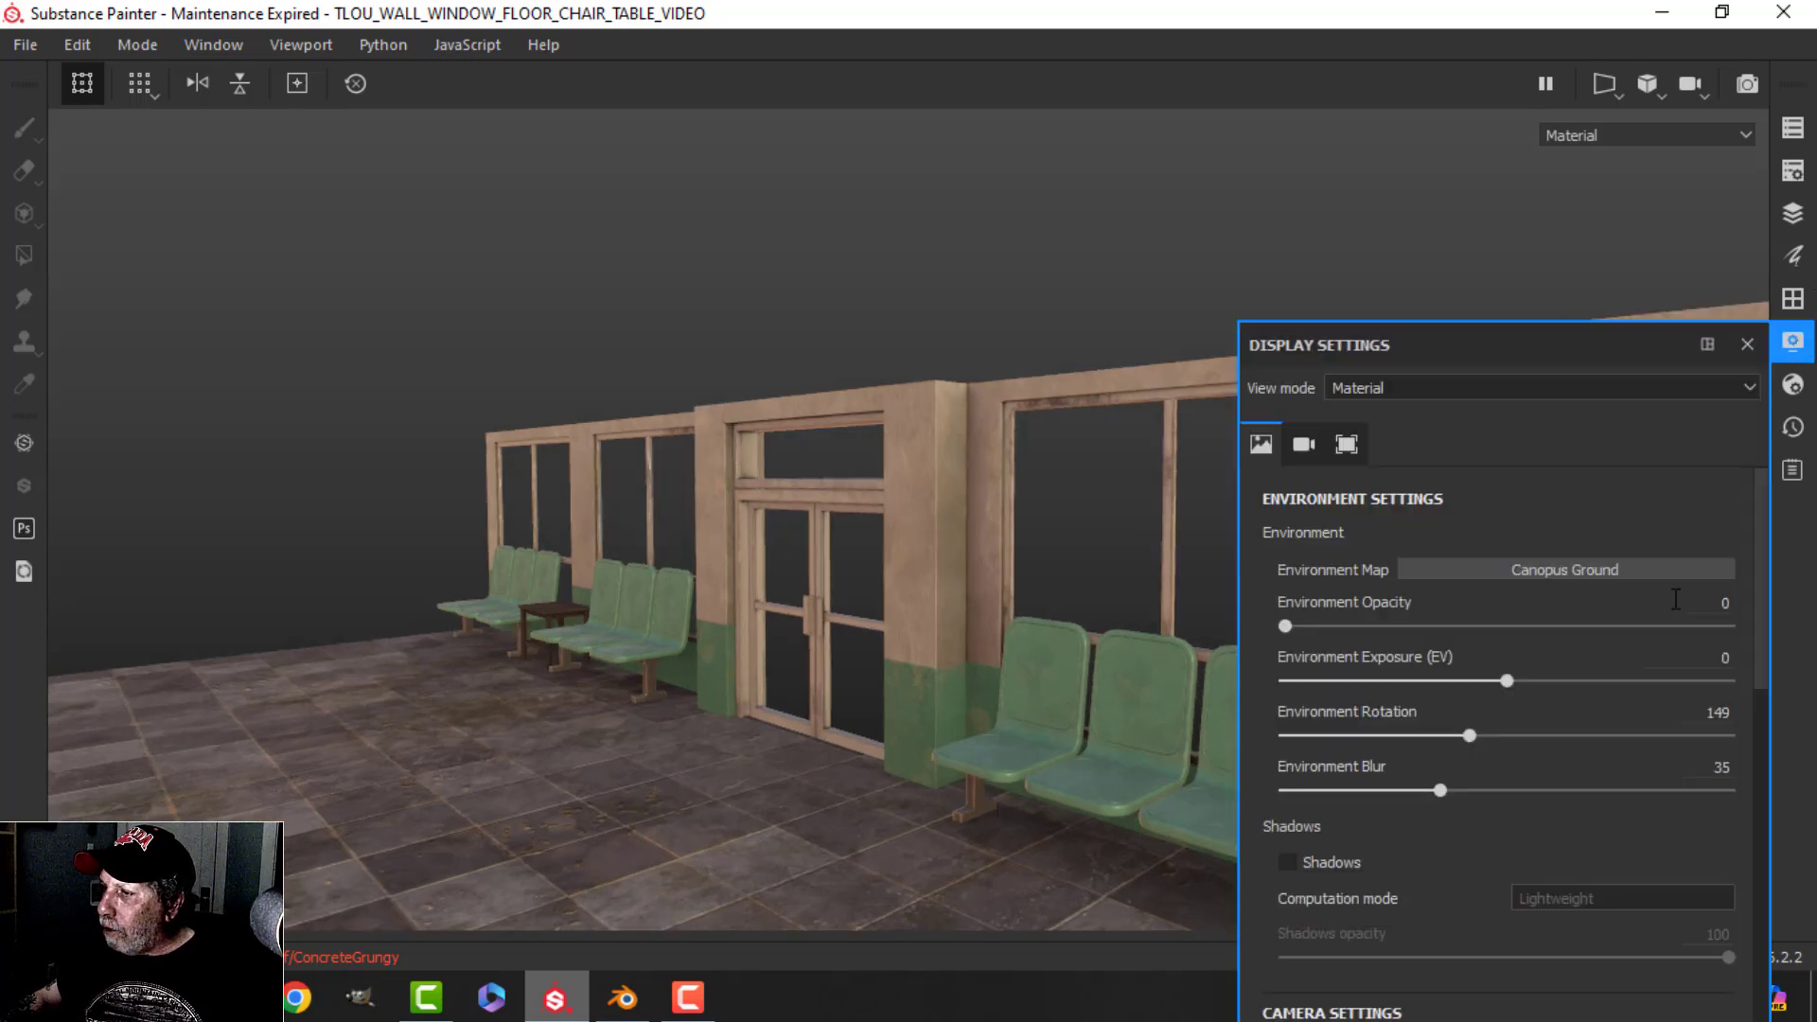
{"action": "left_click", "coordinate": [1543, 571]}
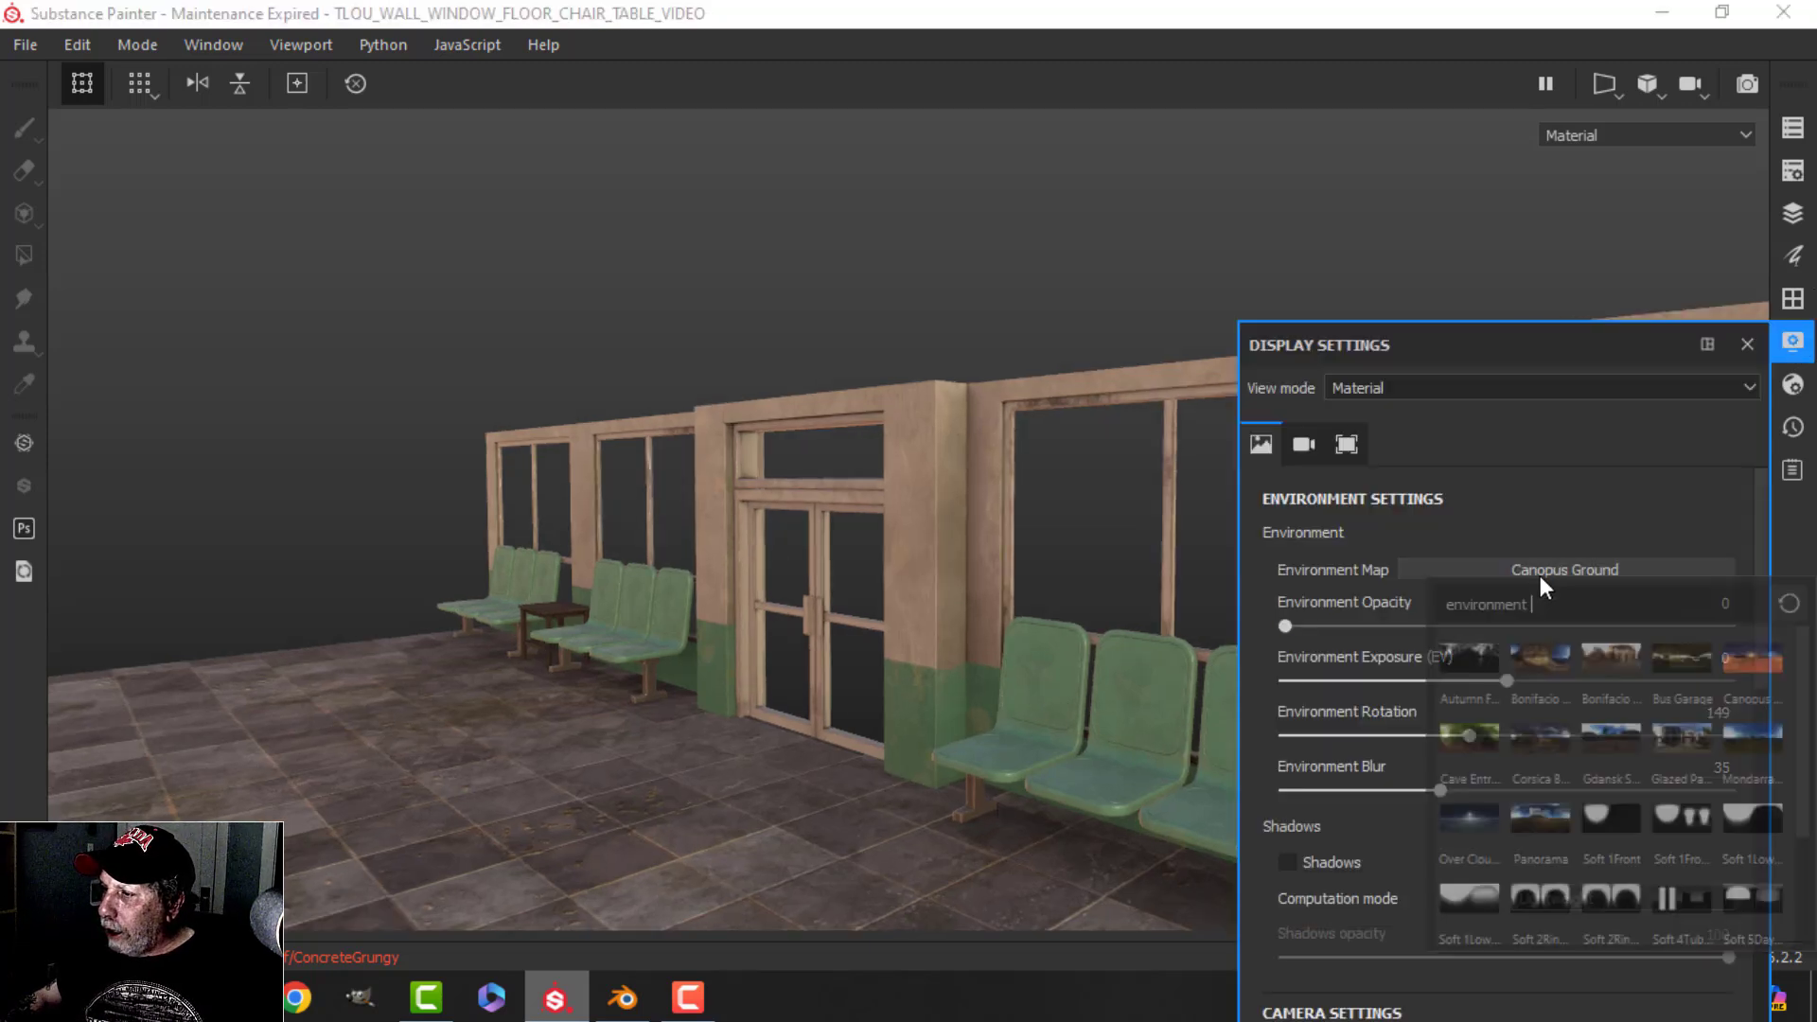
{"action": "left_click", "coordinate": [1609, 741]}
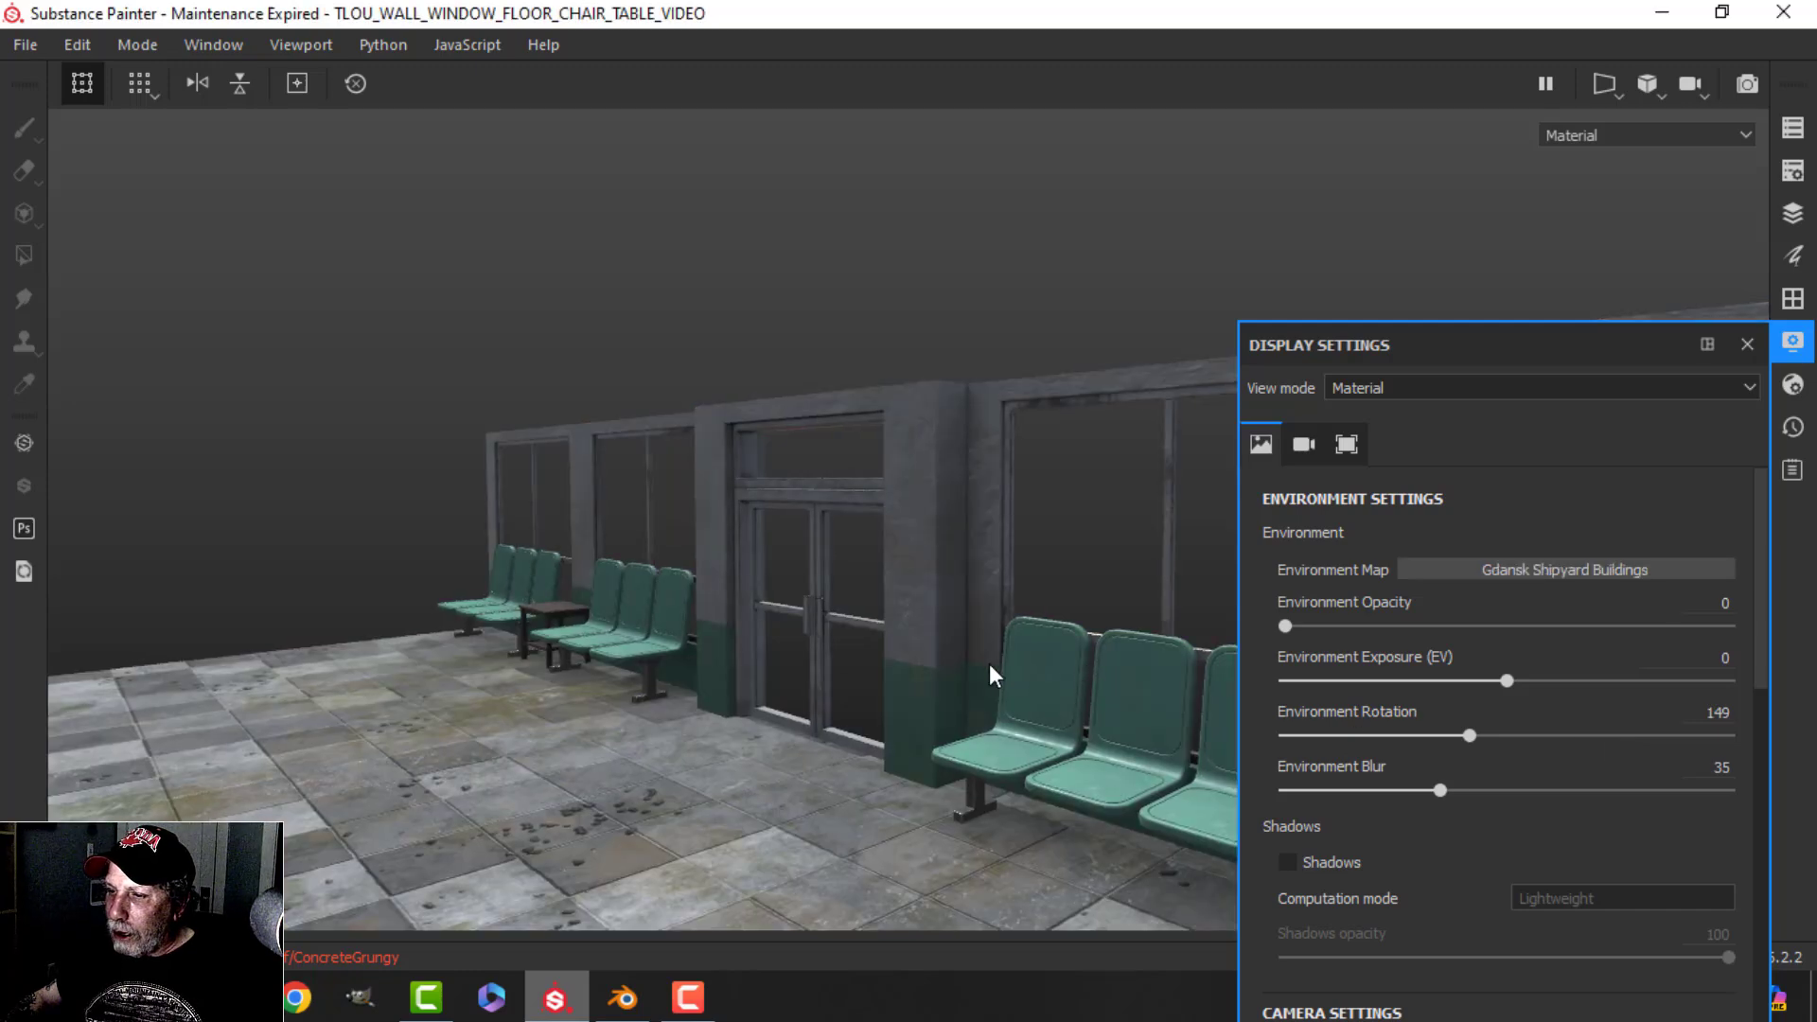
{"action": "right_click_drag", "start_coordinate": [991, 674], "coordinate": [1652, 407], "text": "shift"}
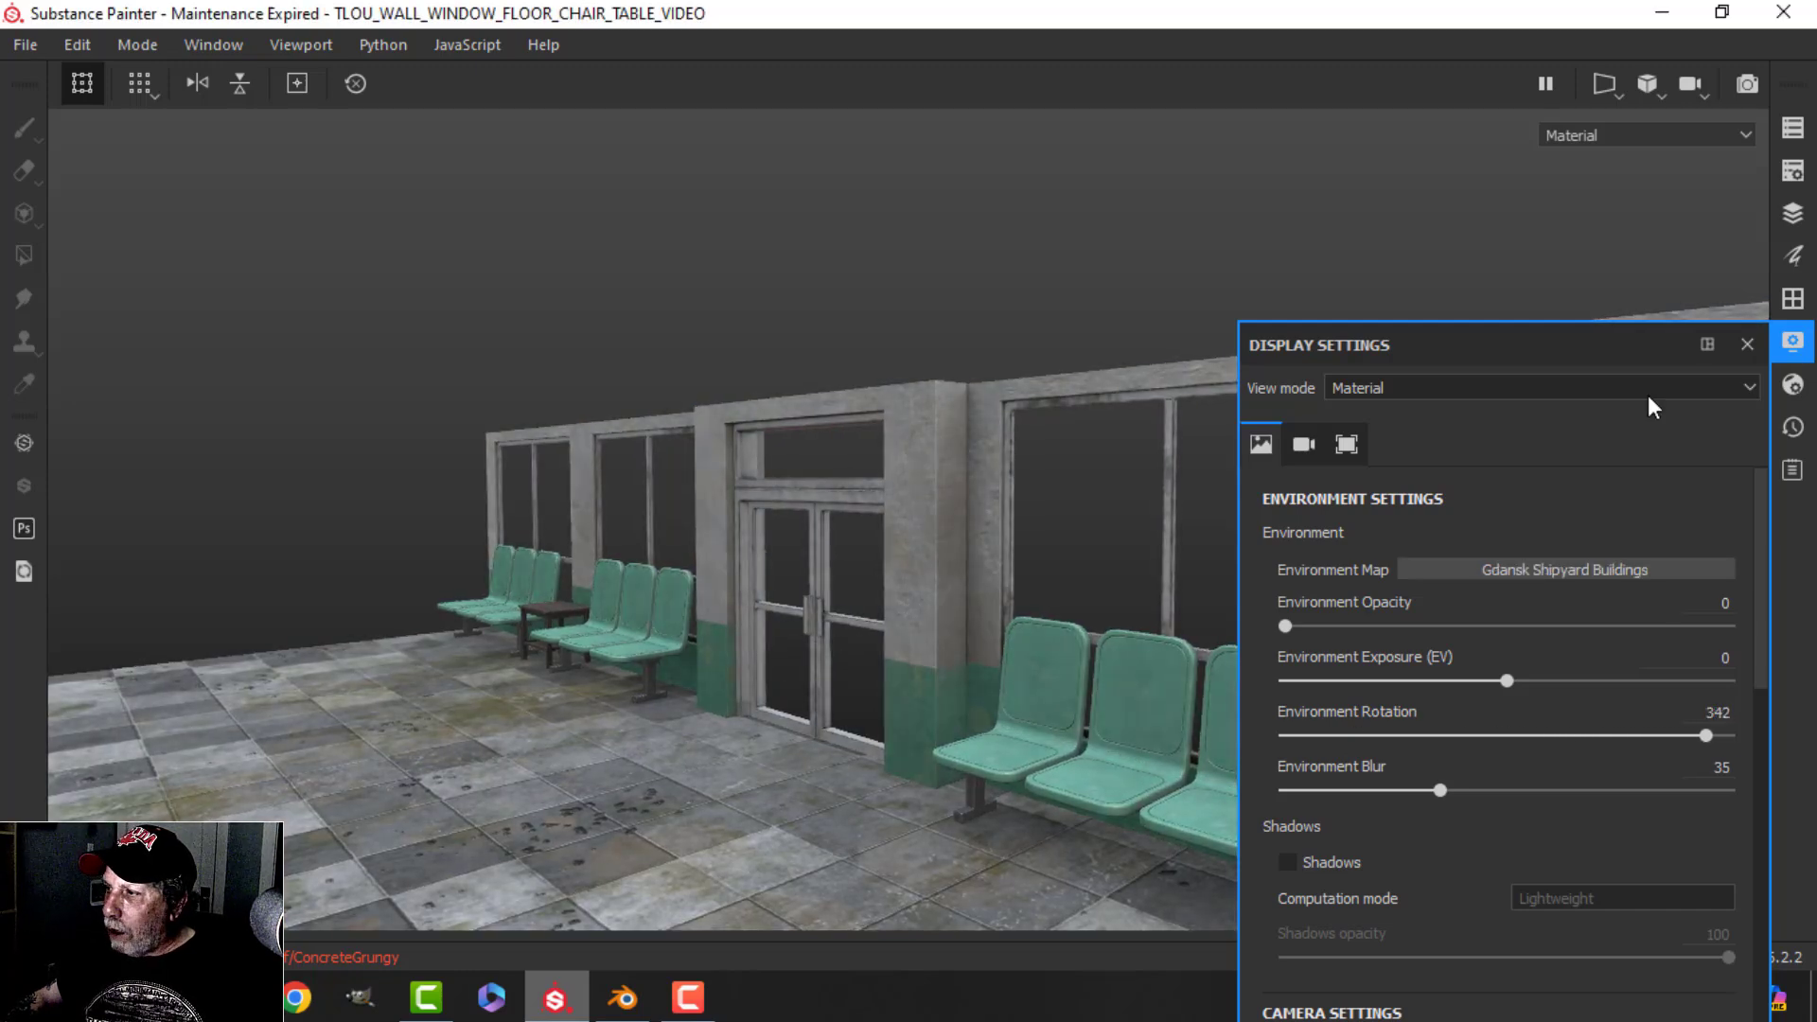
{"action": "left_click", "coordinate": [1794, 353]}
Step: Make the WINDOW GLASS texture set visible in the scene
{"action": "scroll", "coordinate": [1053, 657], "scroll_direction": "up", "scroll_amount": 3}
{"action": "middle_click_drag", "start_coordinate": [1220, 659], "coordinate": [726, 580], "text": "alt"}
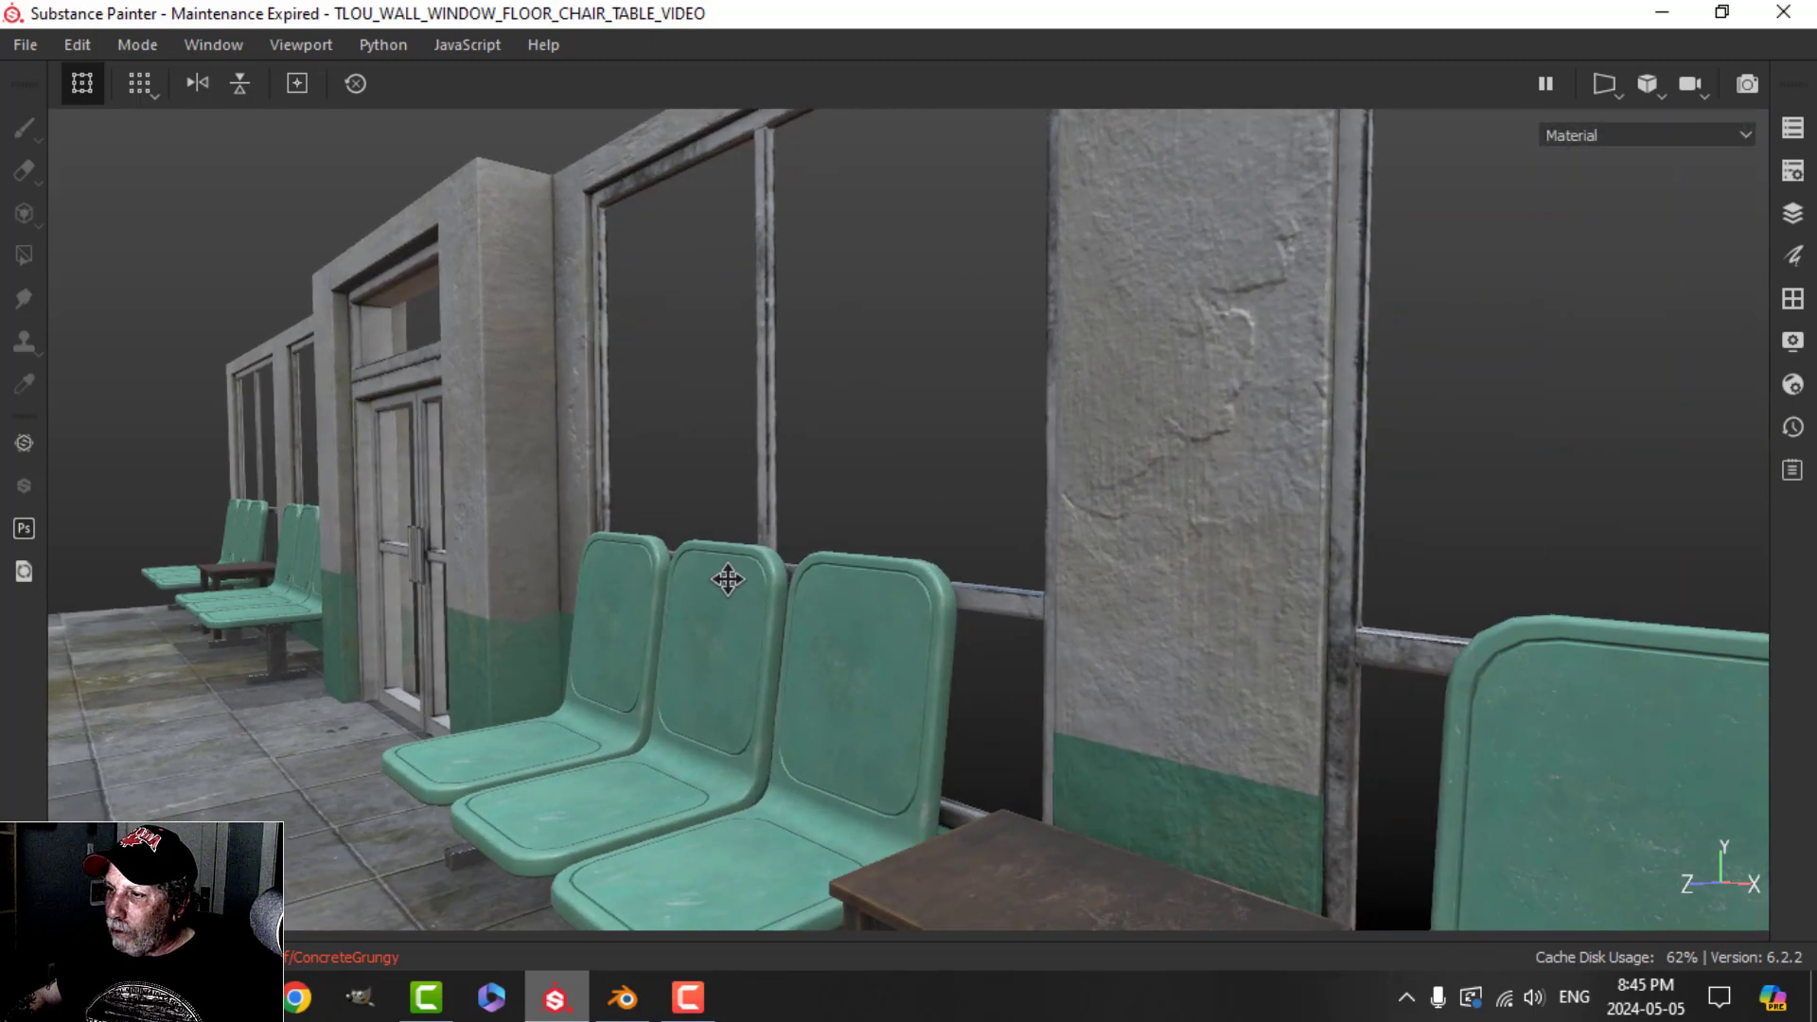
{"action": "left_click_drag", "start_coordinate": [726, 580], "coordinate": [1509, 398], "text": "alt"}
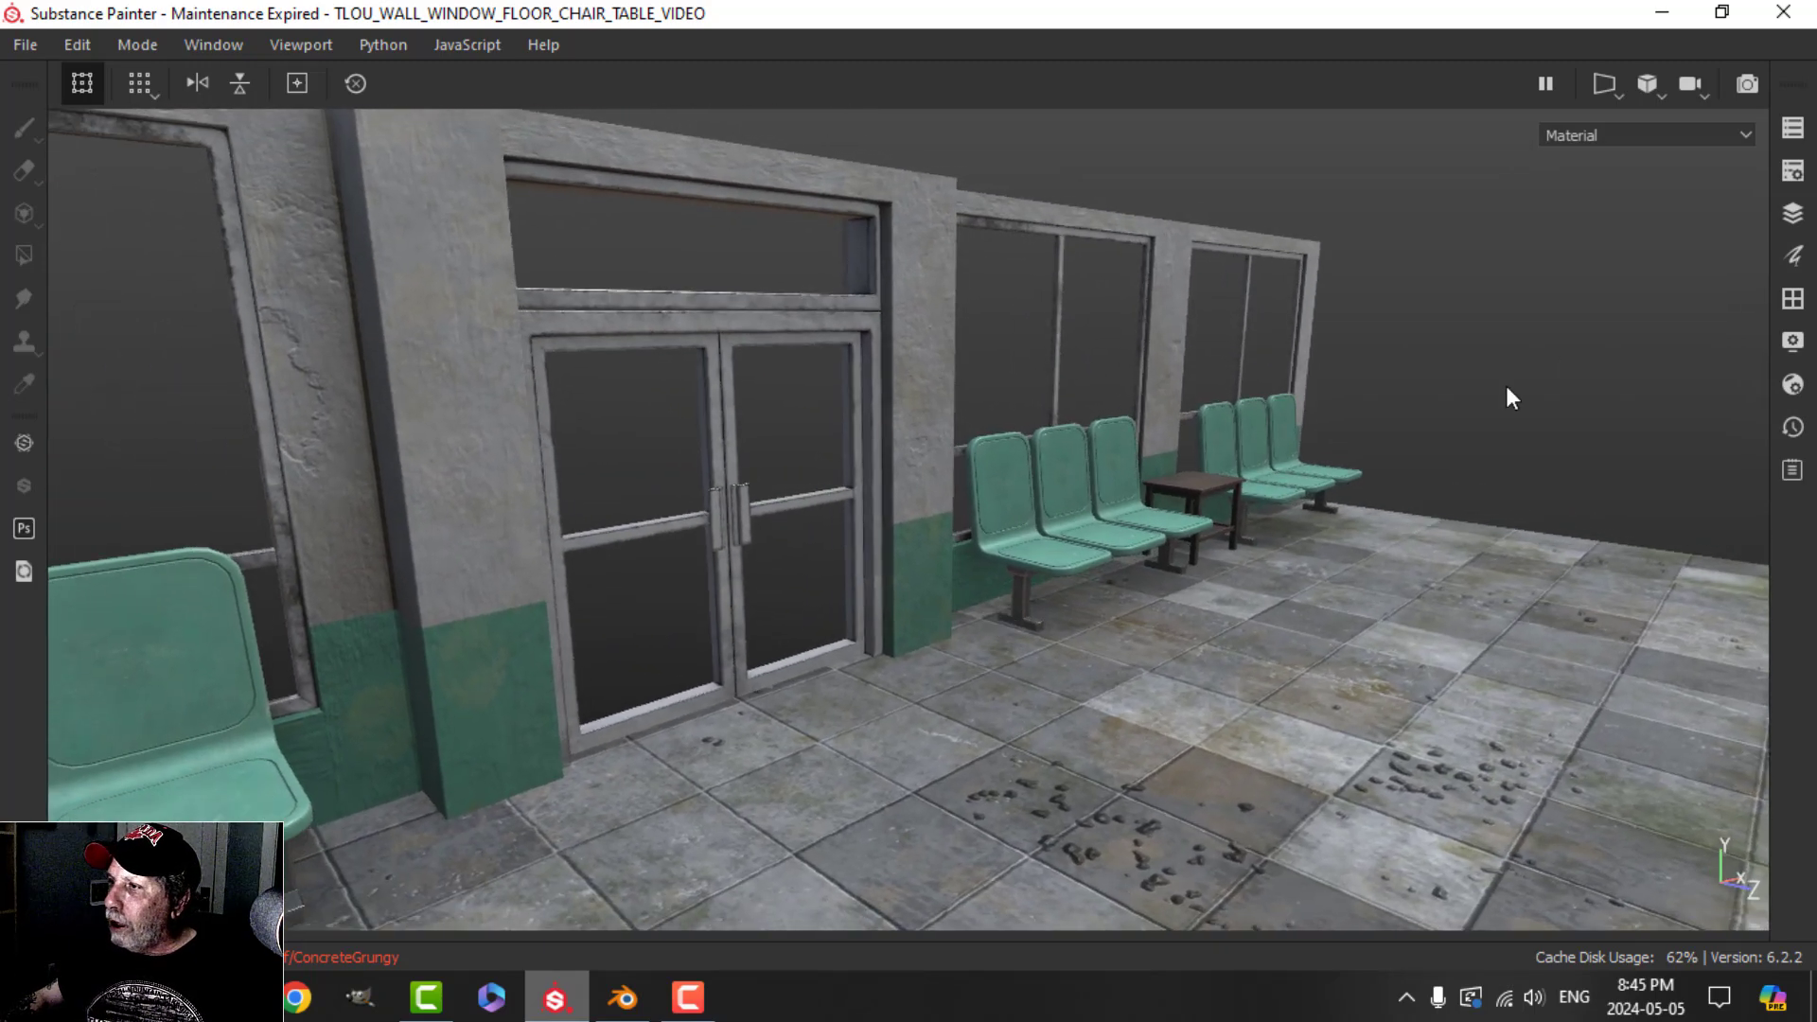
{"action": "key", "text": "Tab"}
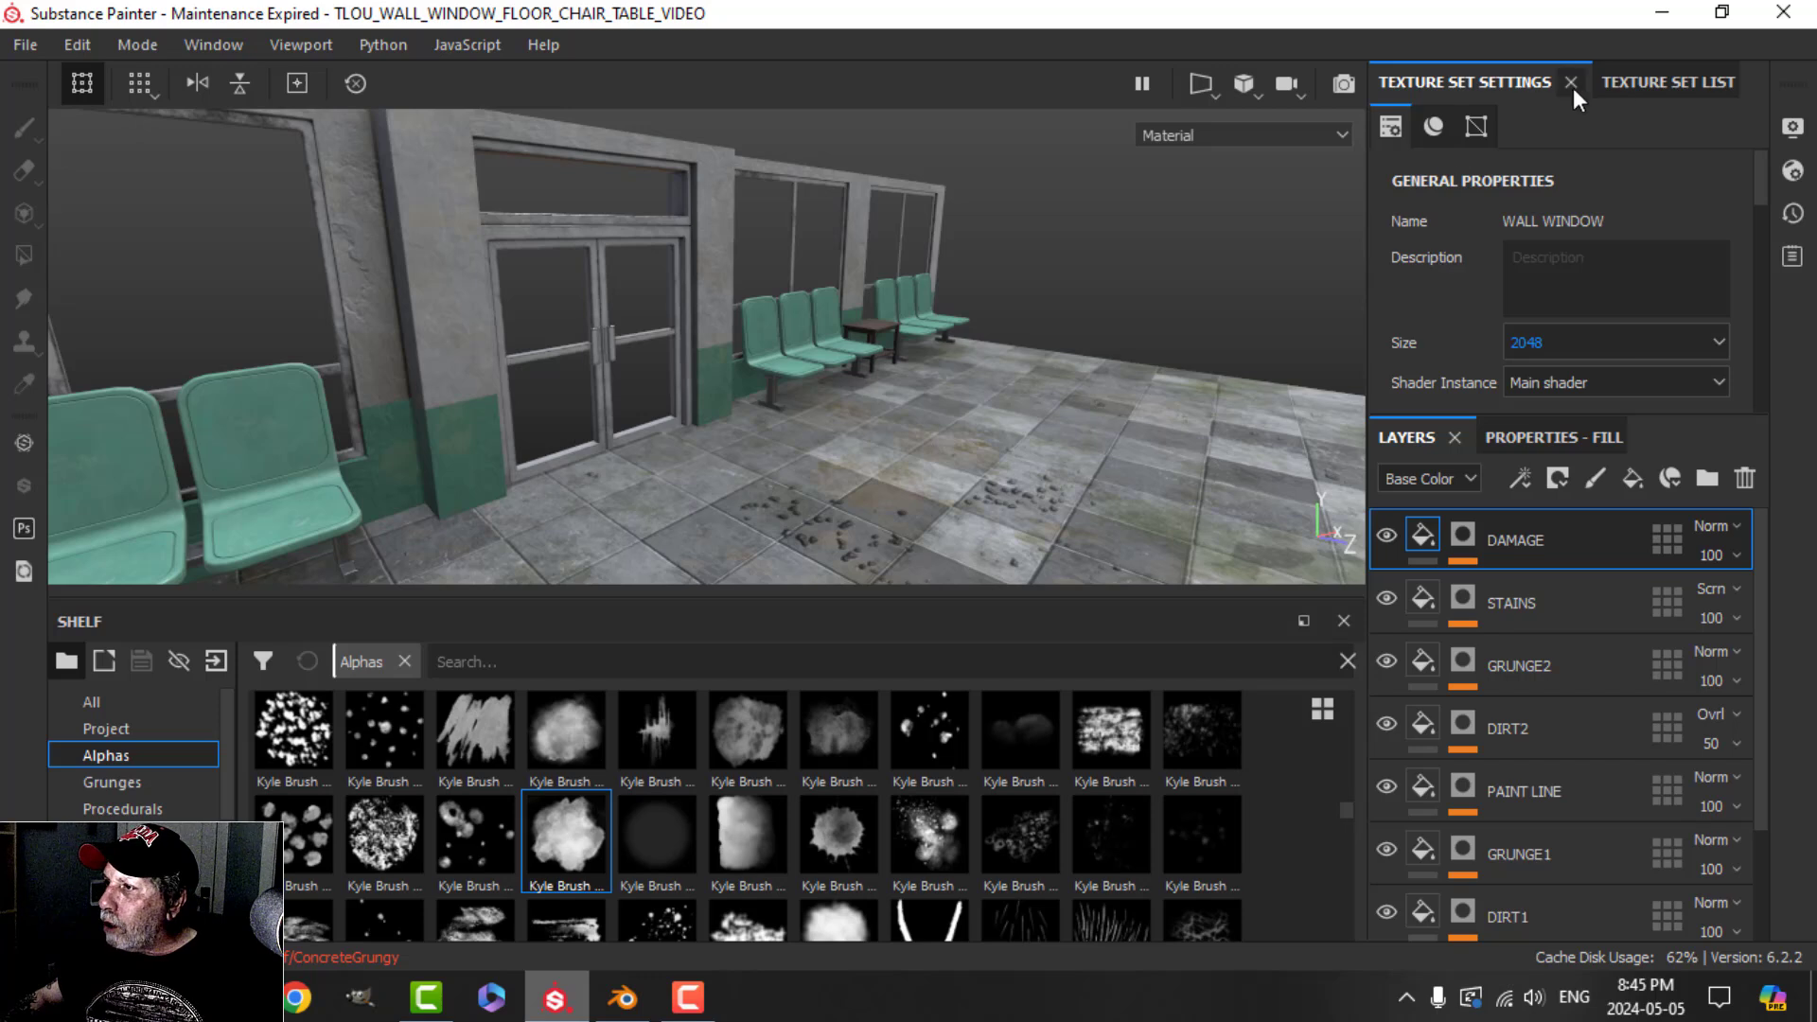
{"action": "left_click", "coordinate": [1620, 84]}
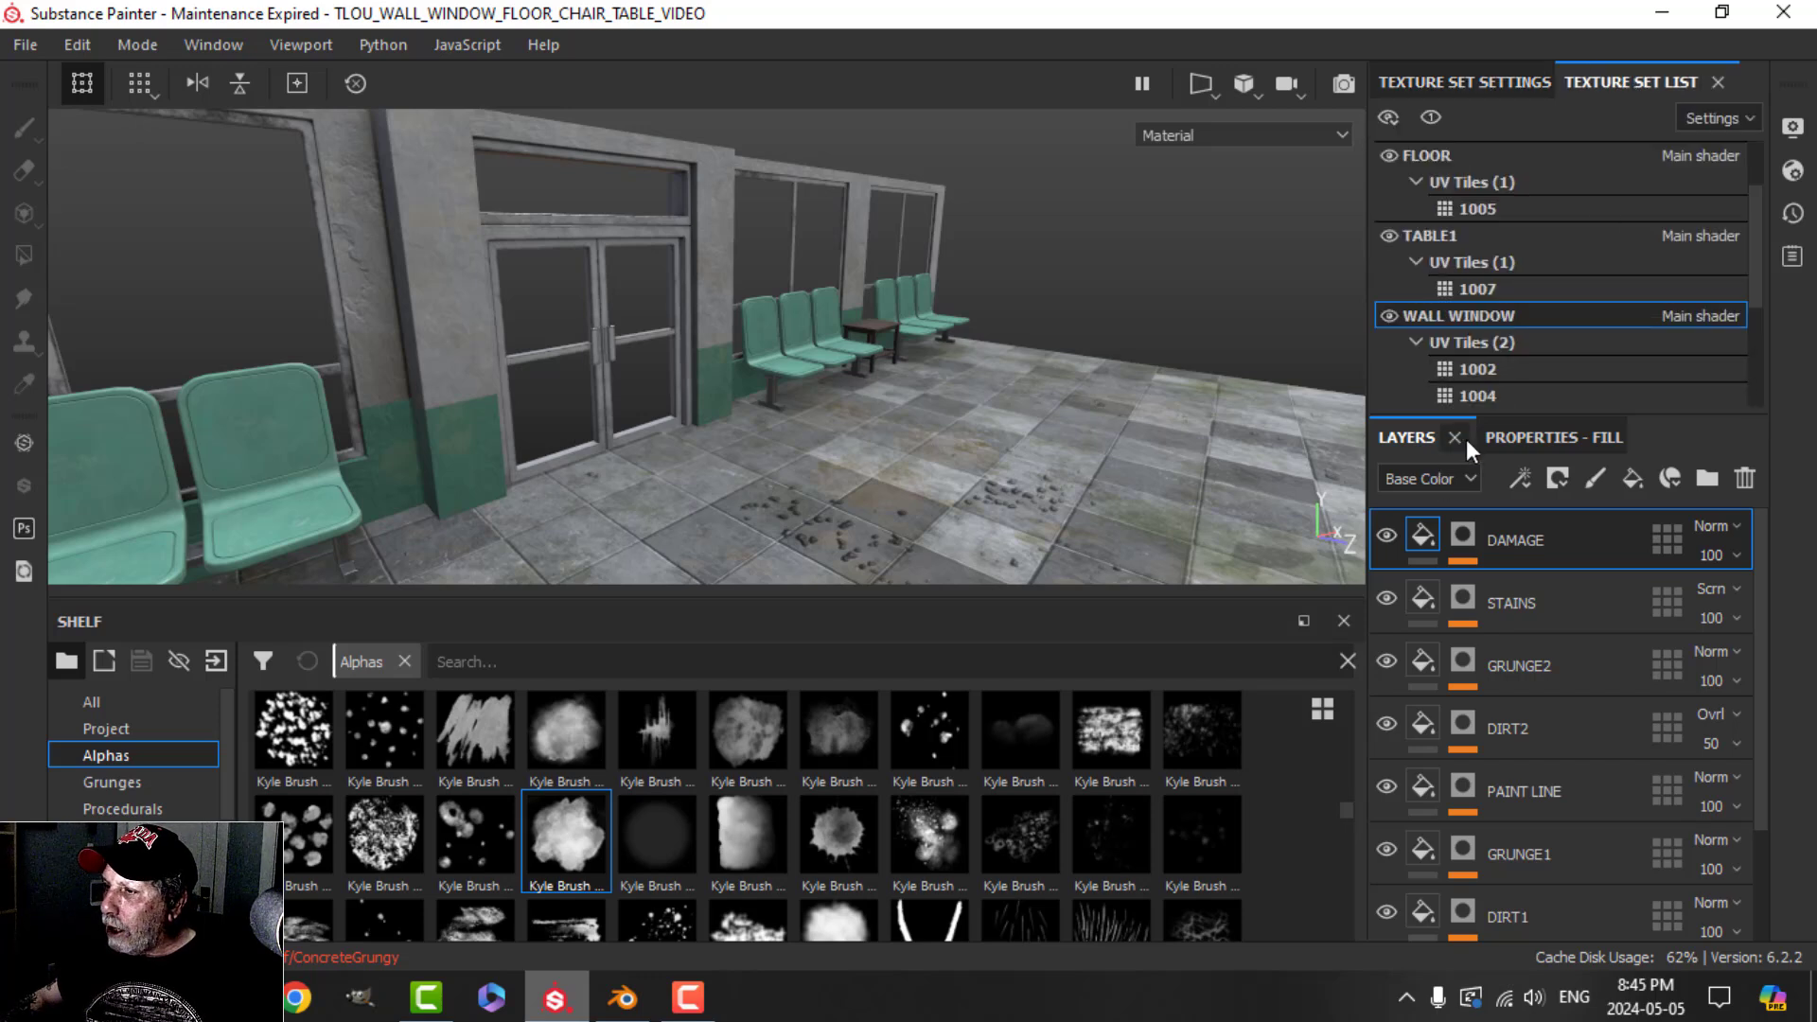
{"action": "scroll", "coordinate": [1463, 307], "scroll_direction": "up", "scroll_amount": 2}
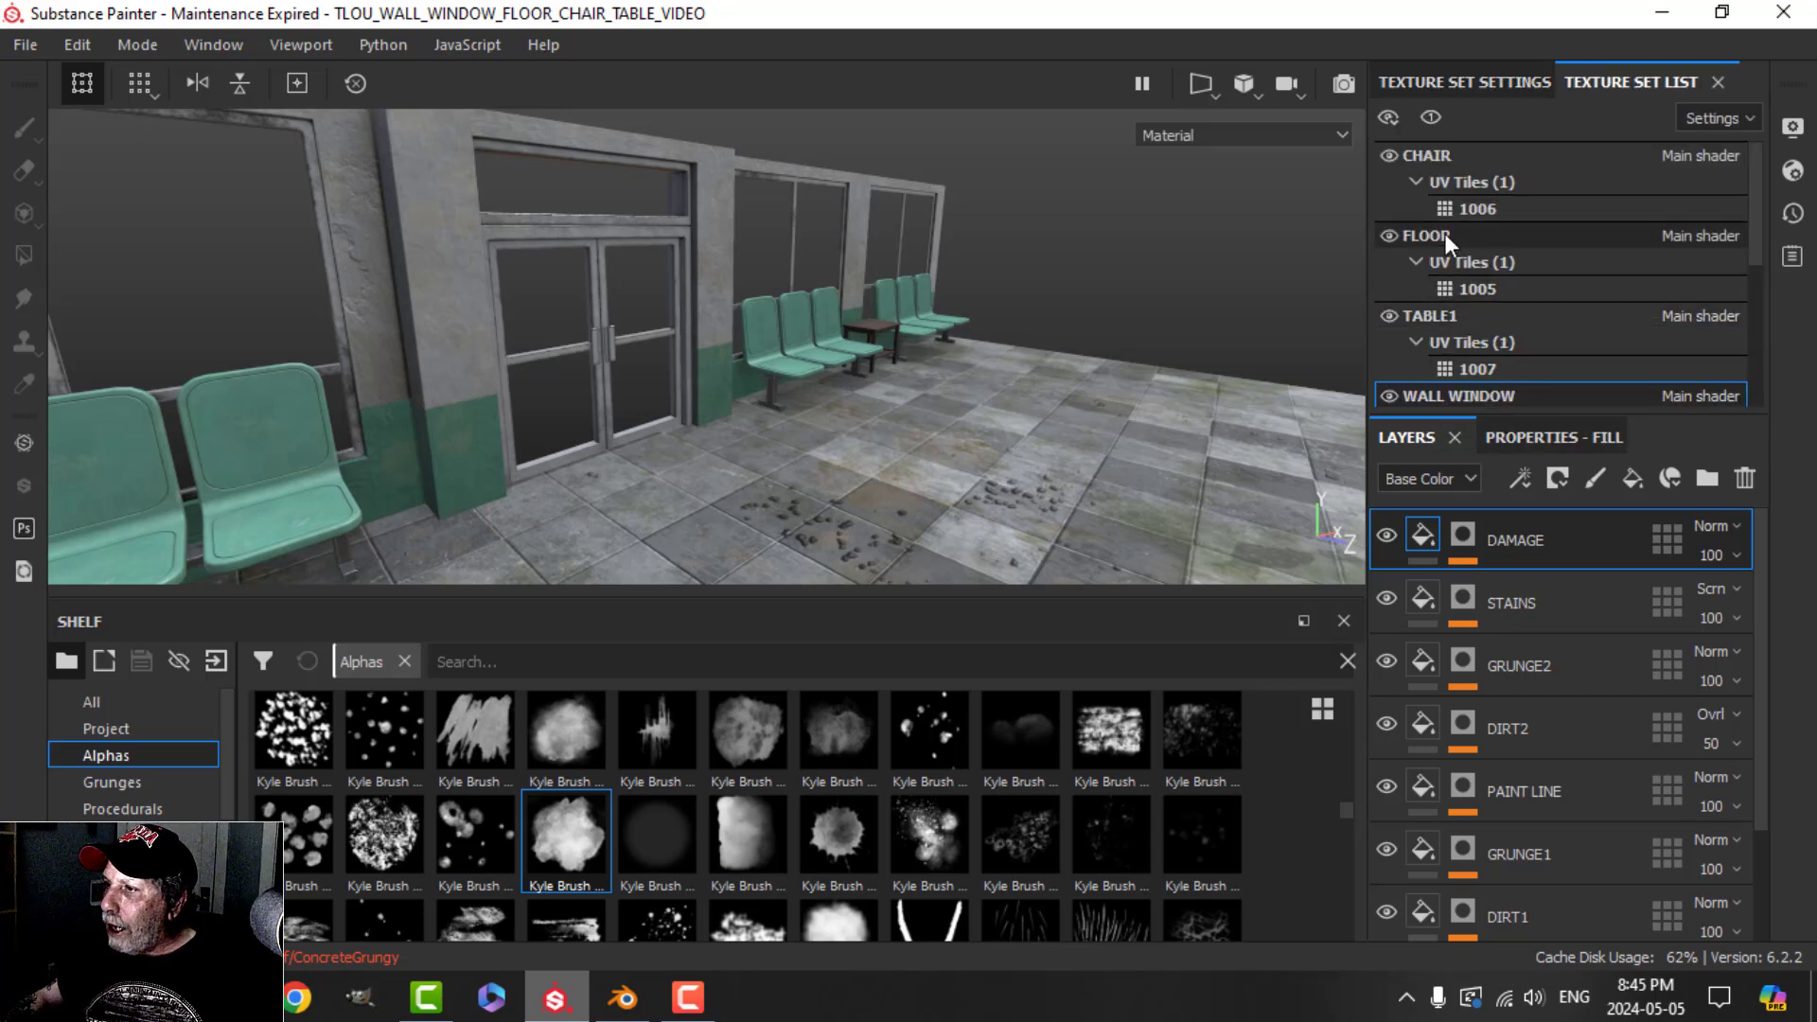
{"action": "scroll", "coordinate": [1445, 236], "scroll_direction": "down", "scroll_amount": 3}
{"action": "left_click", "coordinate": [1390, 316]}
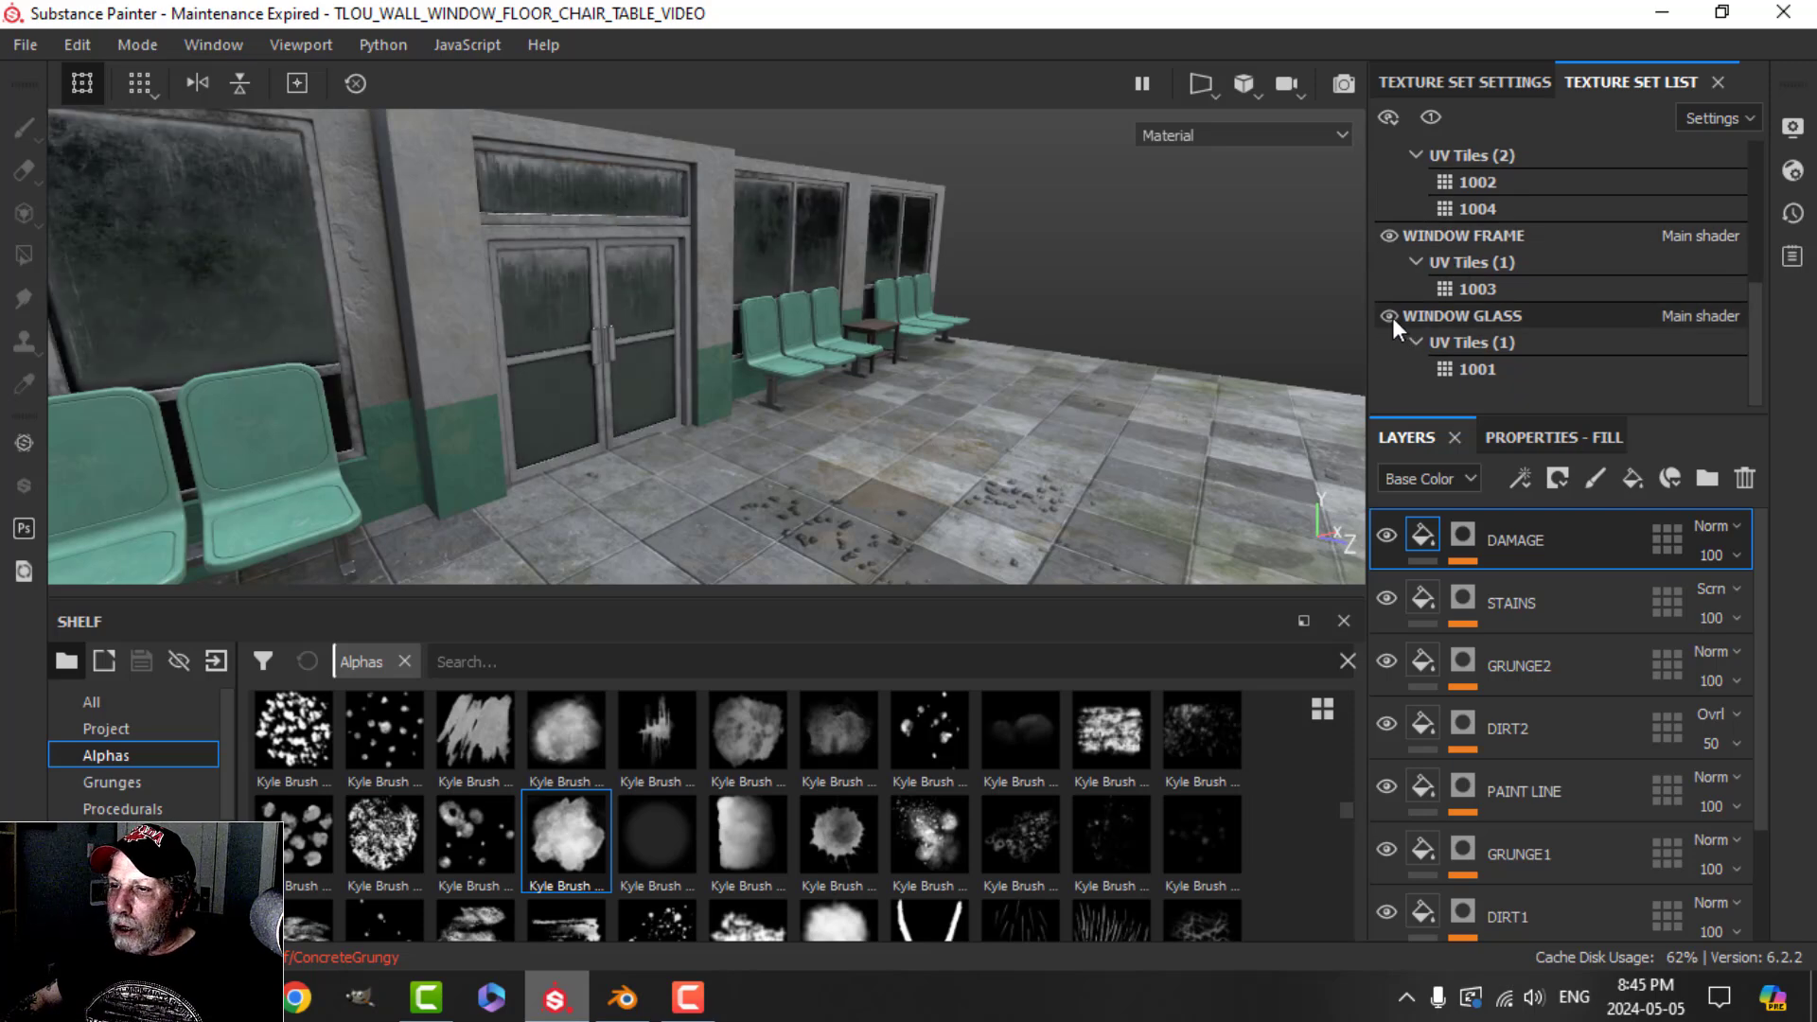
Step: Change the environment map to Glazed Patio and rotate the environment to 257
{"action": "left_click_drag", "start_coordinate": [678, 393], "coordinate": [734, 420], "text": "alt"}
{"action": "scroll", "coordinate": [928, 386], "scroll_direction": "up", "scroll_amount": 5}
{"action": "middle_click_drag", "start_coordinate": [932, 382], "coordinate": [956, 466], "text": "alt"}
{"action": "left_click_drag", "start_coordinate": [958, 478], "coordinate": [1042, 486], "text": "alt"}
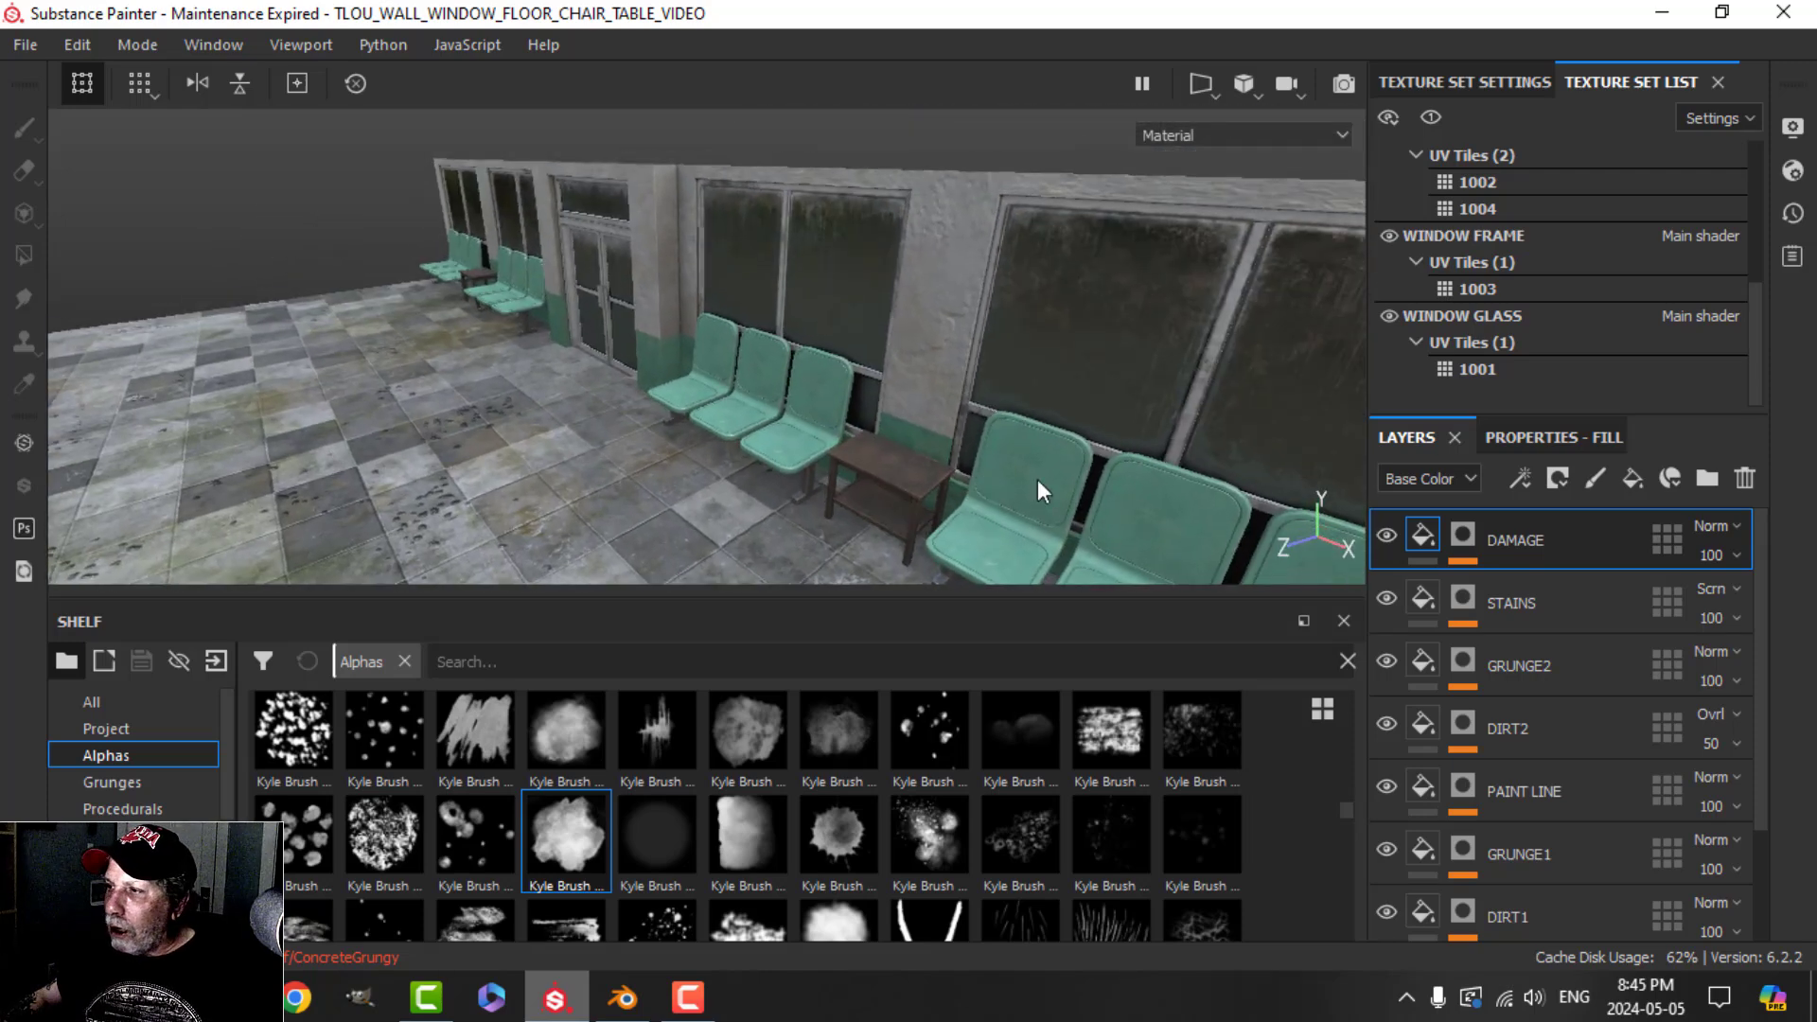
{"action": "left_click", "coordinate": [1793, 127]}
{"action": "left_click", "coordinate": [1553, 357]}
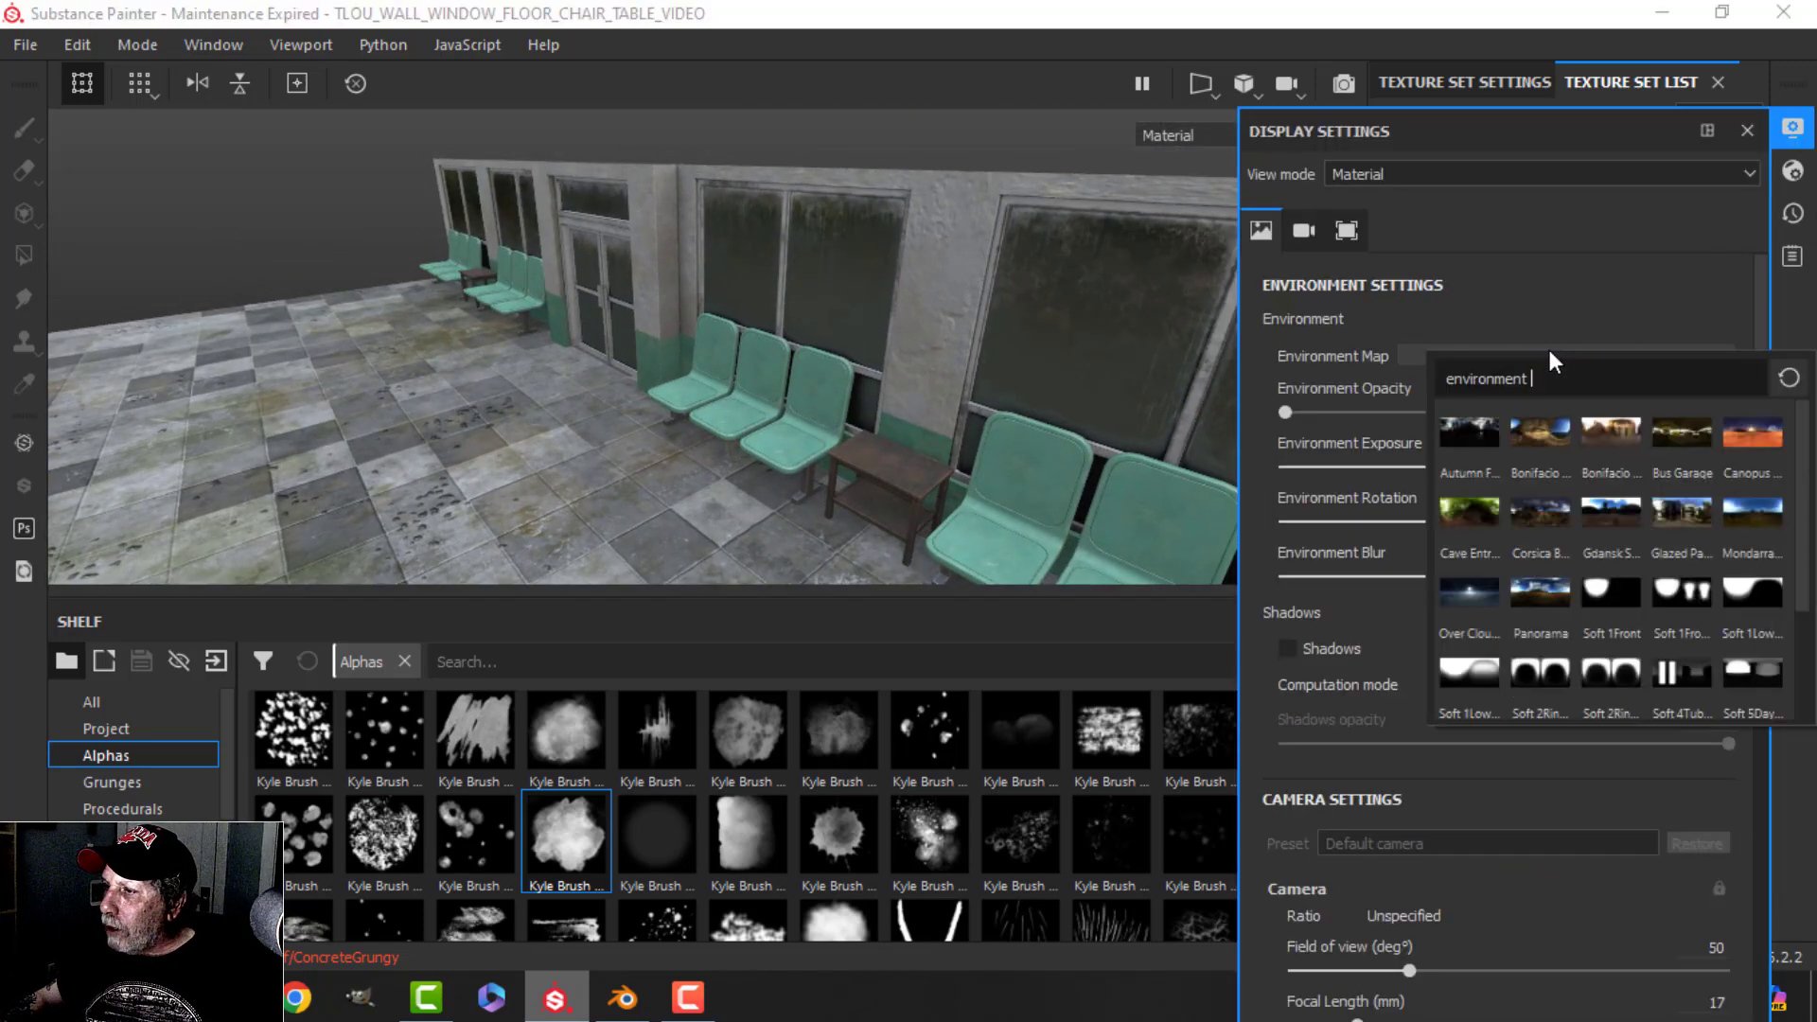
{"action": "left_click", "coordinate": [1687, 511]}
{"action": "right_click_drag", "start_coordinate": [985, 362], "coordinate": [922, 375], "text": "shift"}
Step: Change the environment map to Cave Entry Forest and rotate the environment to 216
{"action": "scroll", "coordinate": [811, 446], "scroll_direction": "down", "scroll_amount": 2}
{"action": "middle_click_drag", "start_coordinate": [786, 446], "coordinate": [811, 413], "text": "alt"}
{"action": "scroll", "coordinate": [779, 446], "scroll_direction": "up", "scroll_amount": 4}
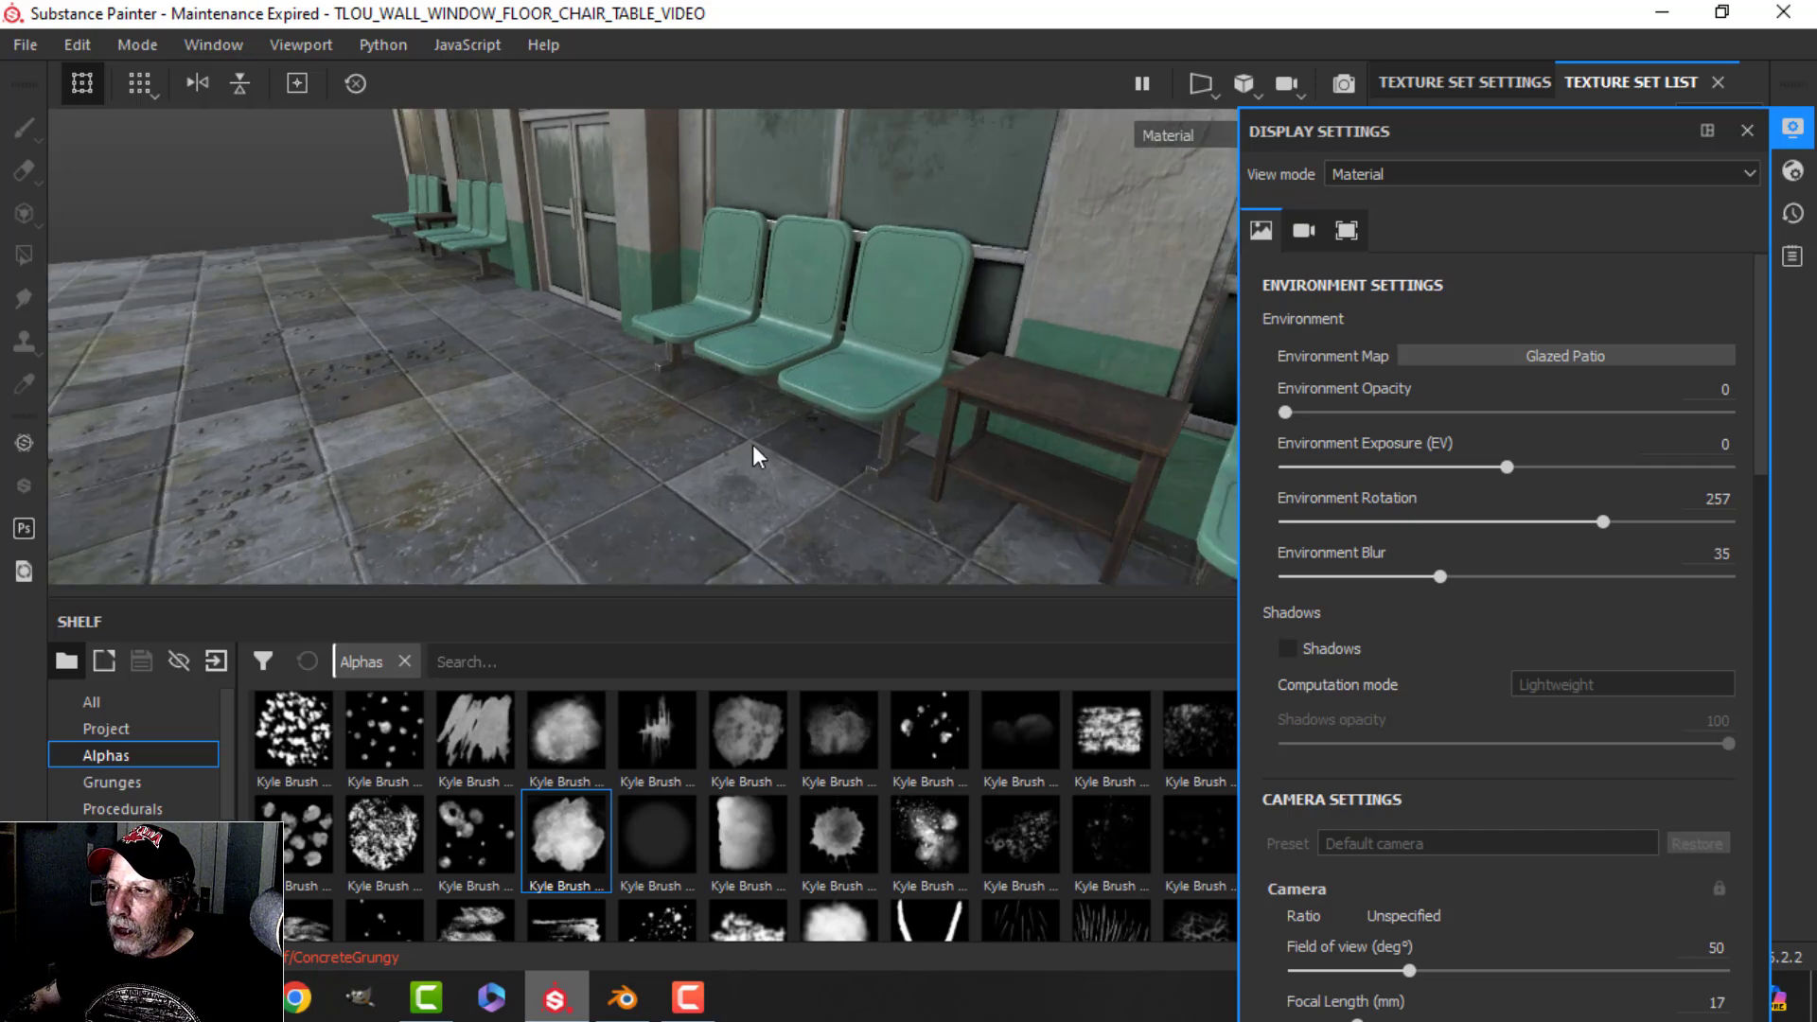
{"action": "left_click_drag", "start_coordinate": [757, 457], "coordinate": [778, 492], "text": "alt"}
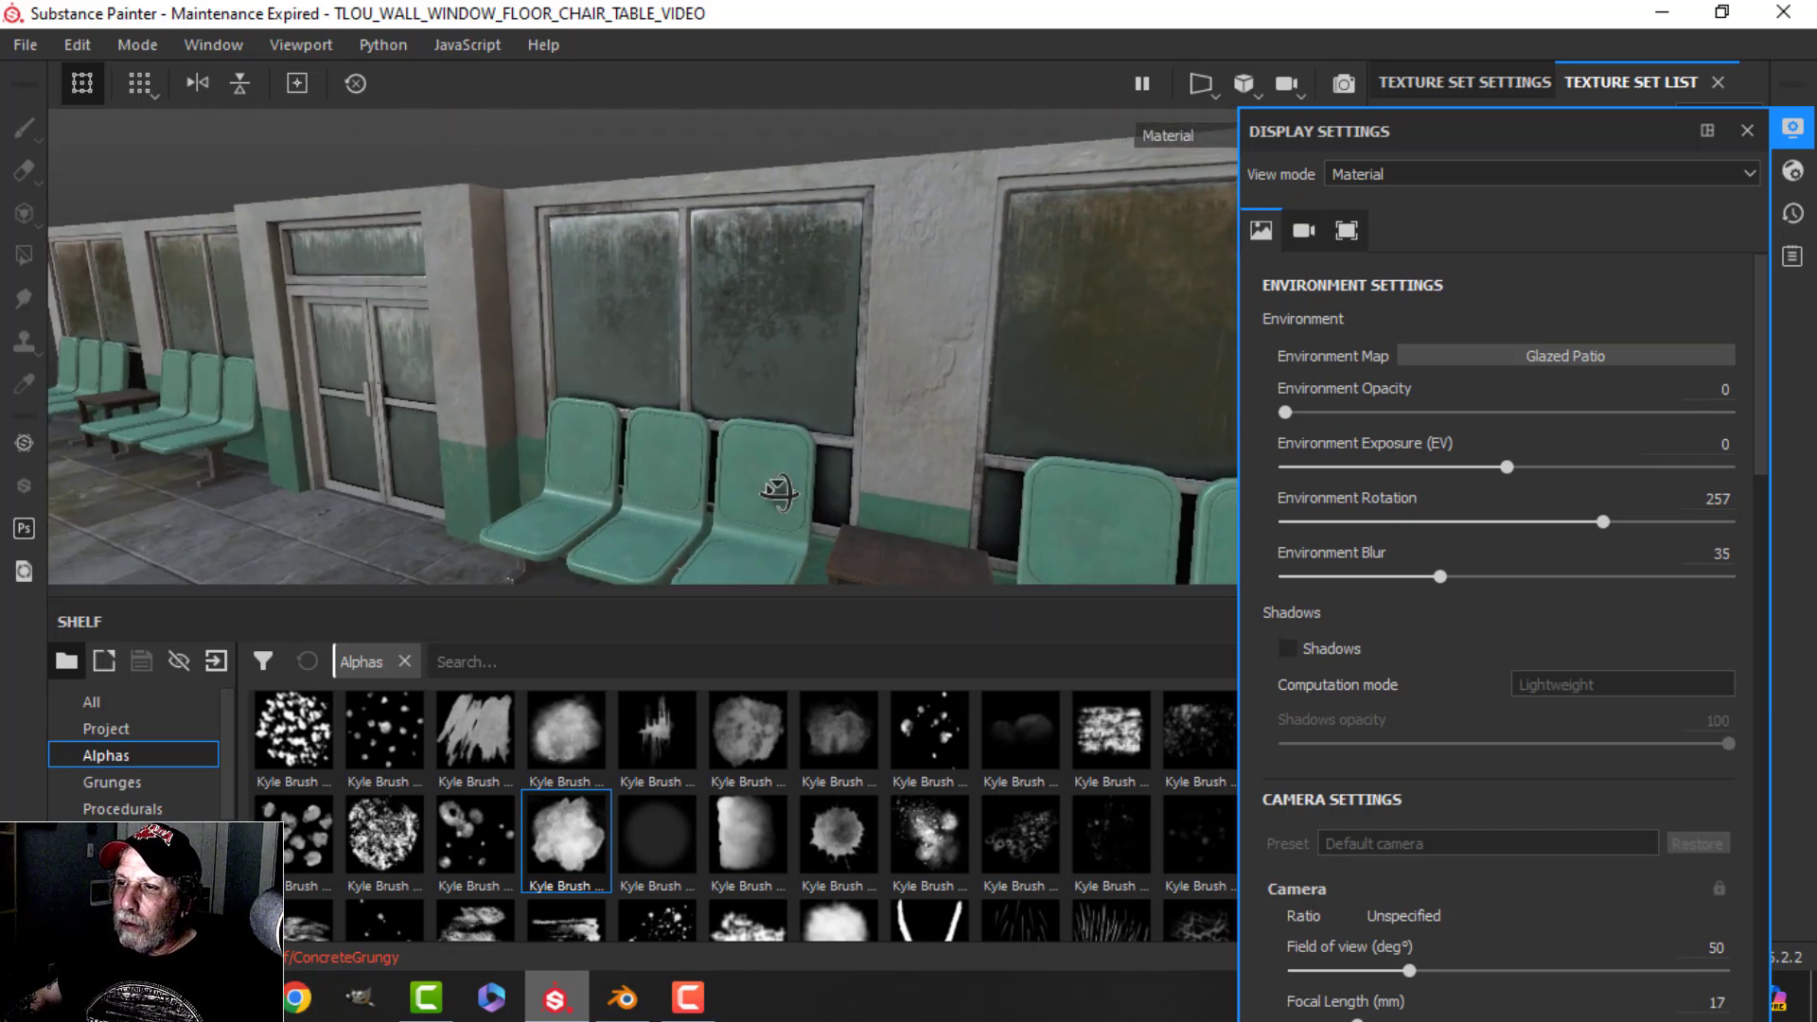
{"action": "middle_click_drag", "start_coordinate": [690, 409], "coordinate": [902, 405], "text": "alt"}
{"action": "left_click_drag", "start_coordinate": [833, 433], "coordinate": [904, 451], "text": "alt"}
{"action": "left_click", "coordinate": [1636, 350]}
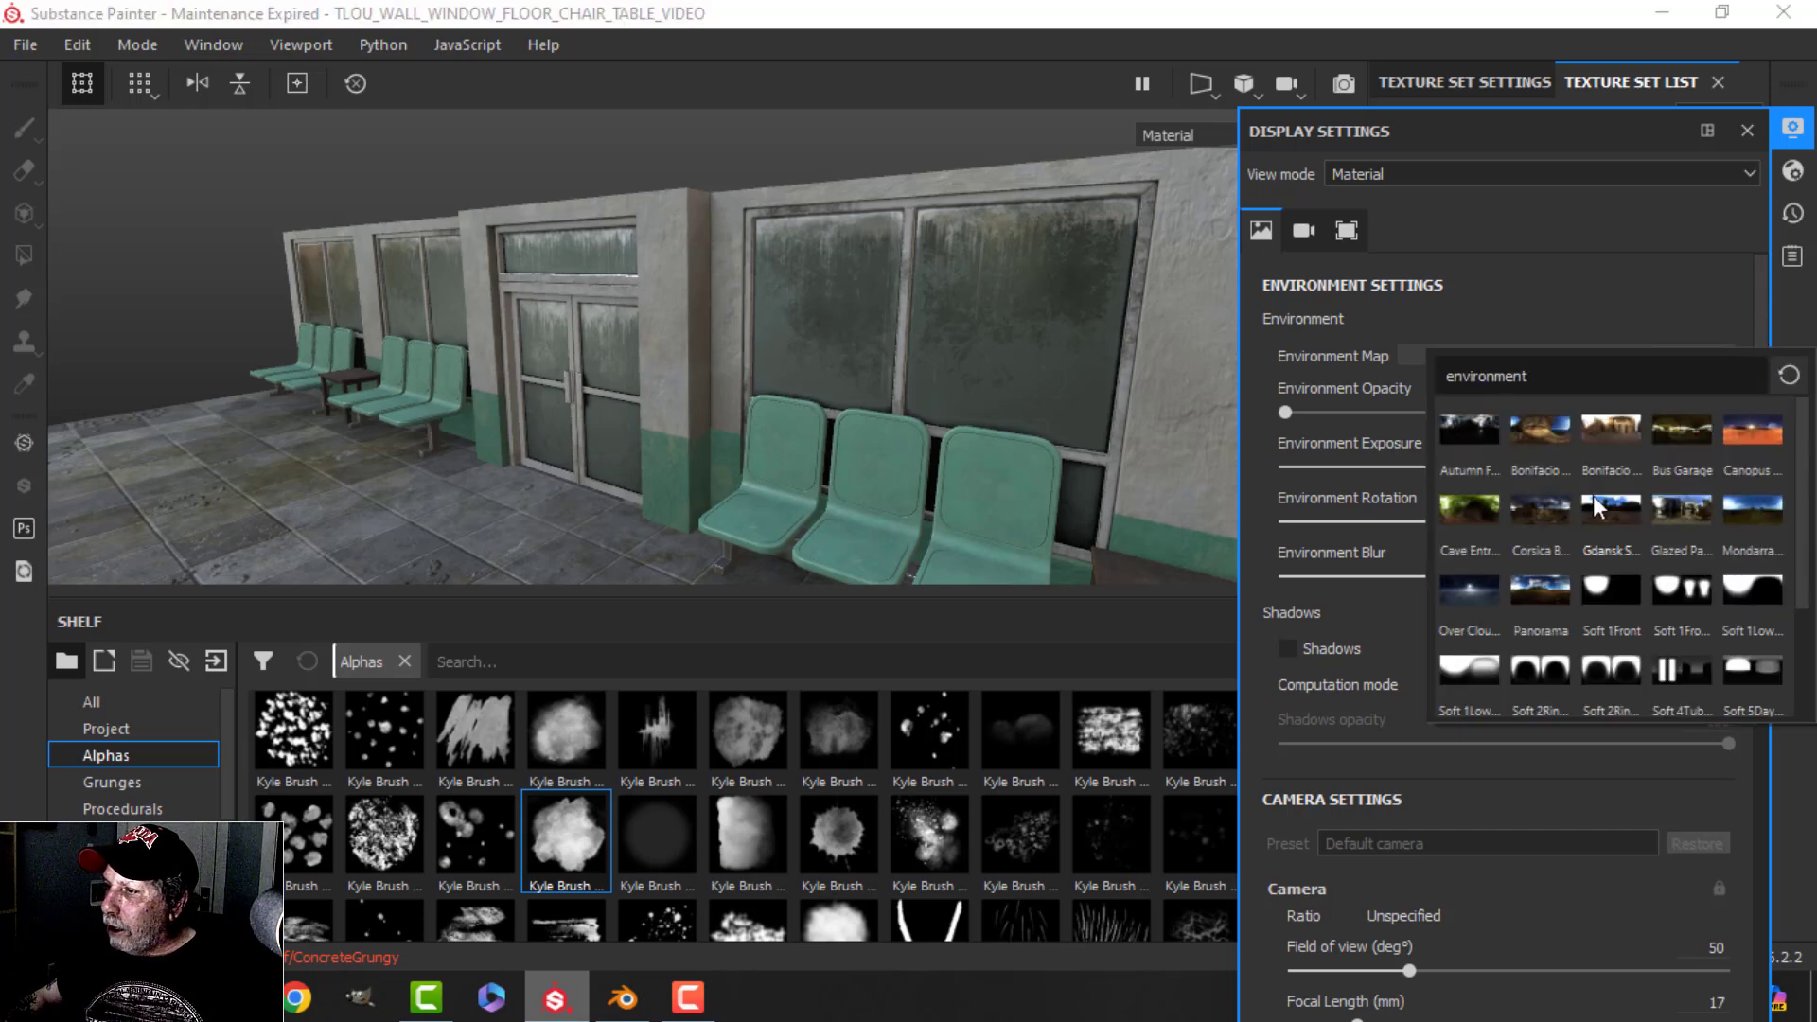
{"action": "left_click", "coordinate": [1456, 498]}
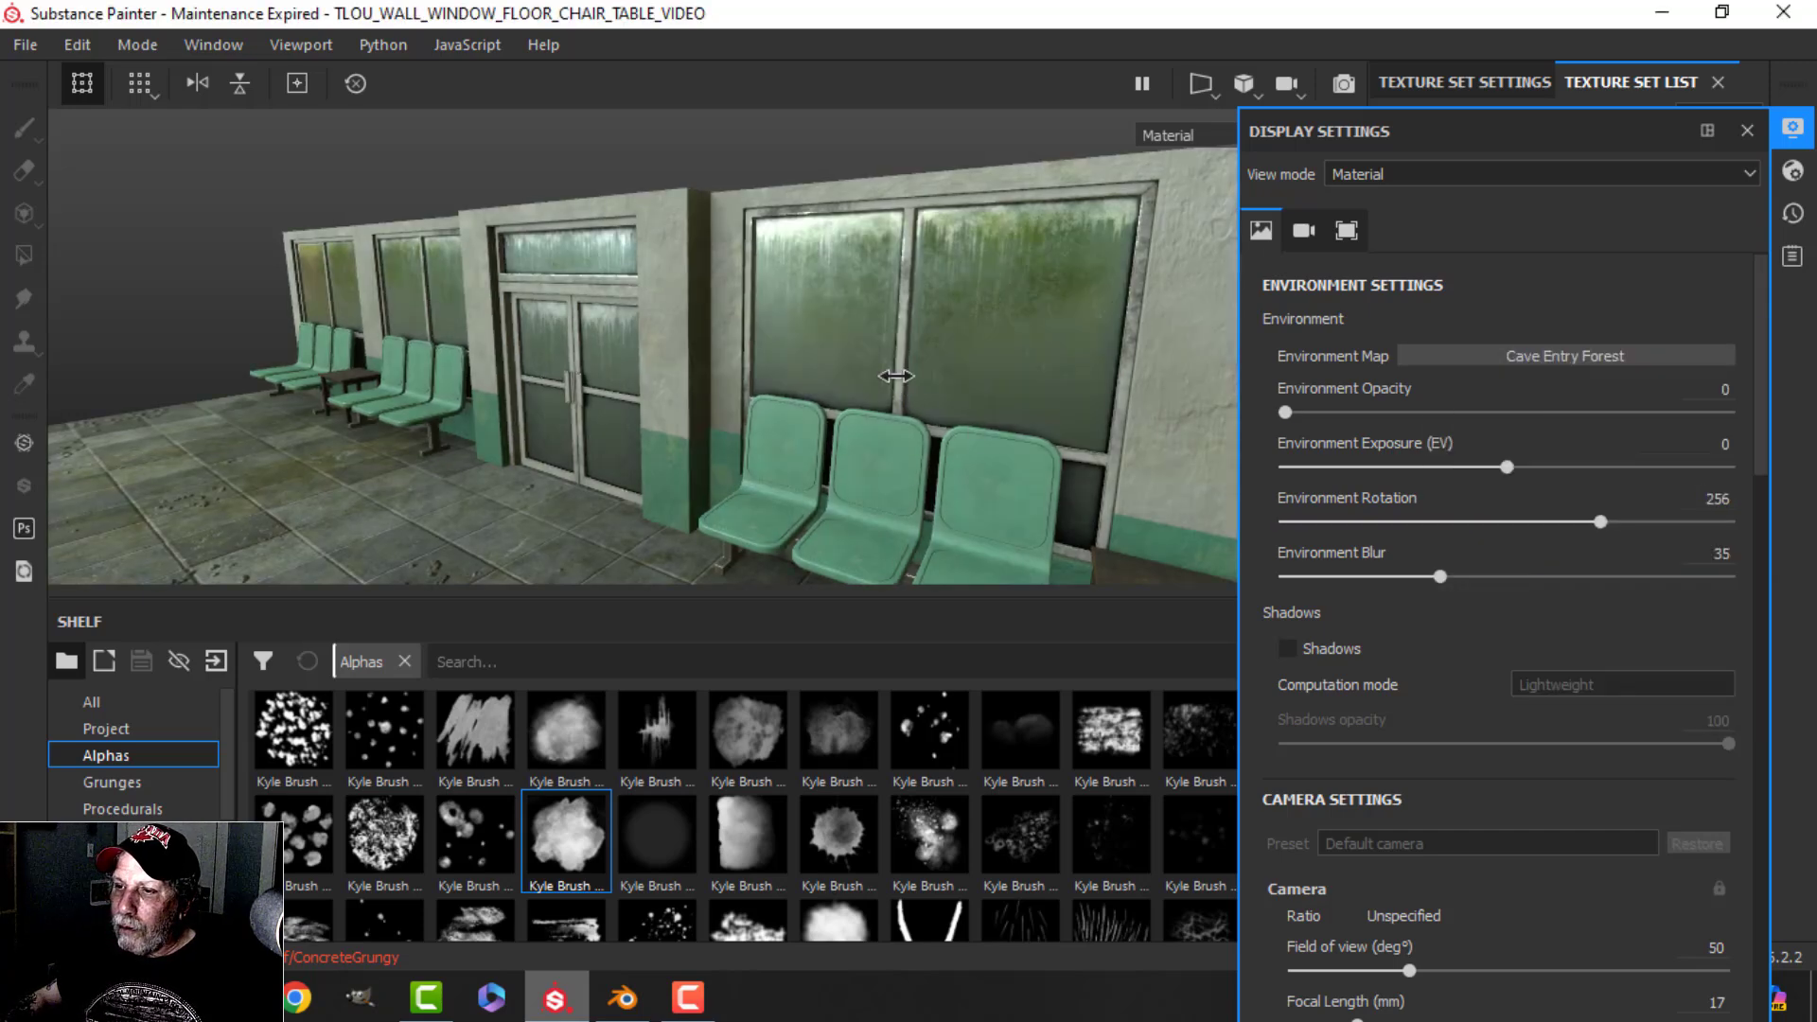
{"action": "right_click_drag", "start_coordinate": [896, 376], "coordinate": [868, 381], "text": "shift"}
{"action": "middle_click_drag", "start_coordinate": [792, 417], "coordinate": [792, 383], "text": "alt"}
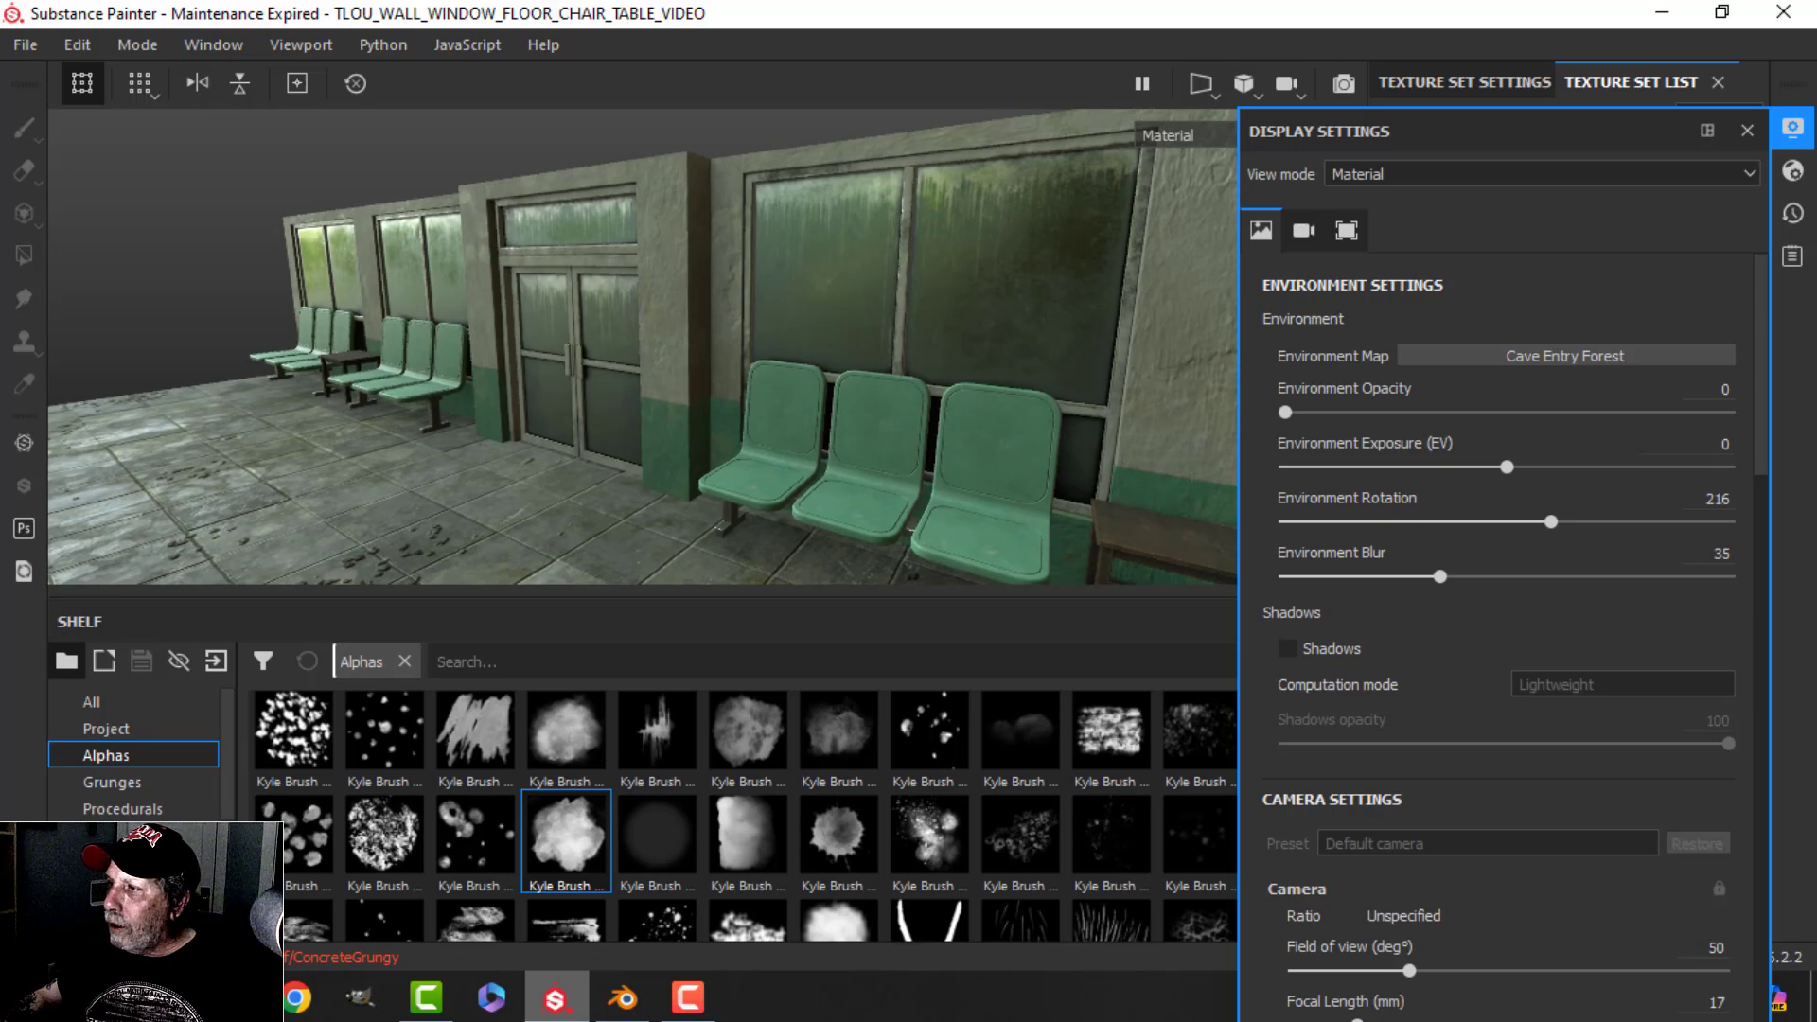
{"action": "left_click", "coordinate": [1800, 130]}
Step: Examine the complete textured waiting room, including the dirty window glass, in the enlarged 3D view
{"action": "key", "text": "Tab"}
{"action": "scroll", "coordinate": [1038, 538], "scroll_direction": "down", "scroll_amount": 2}
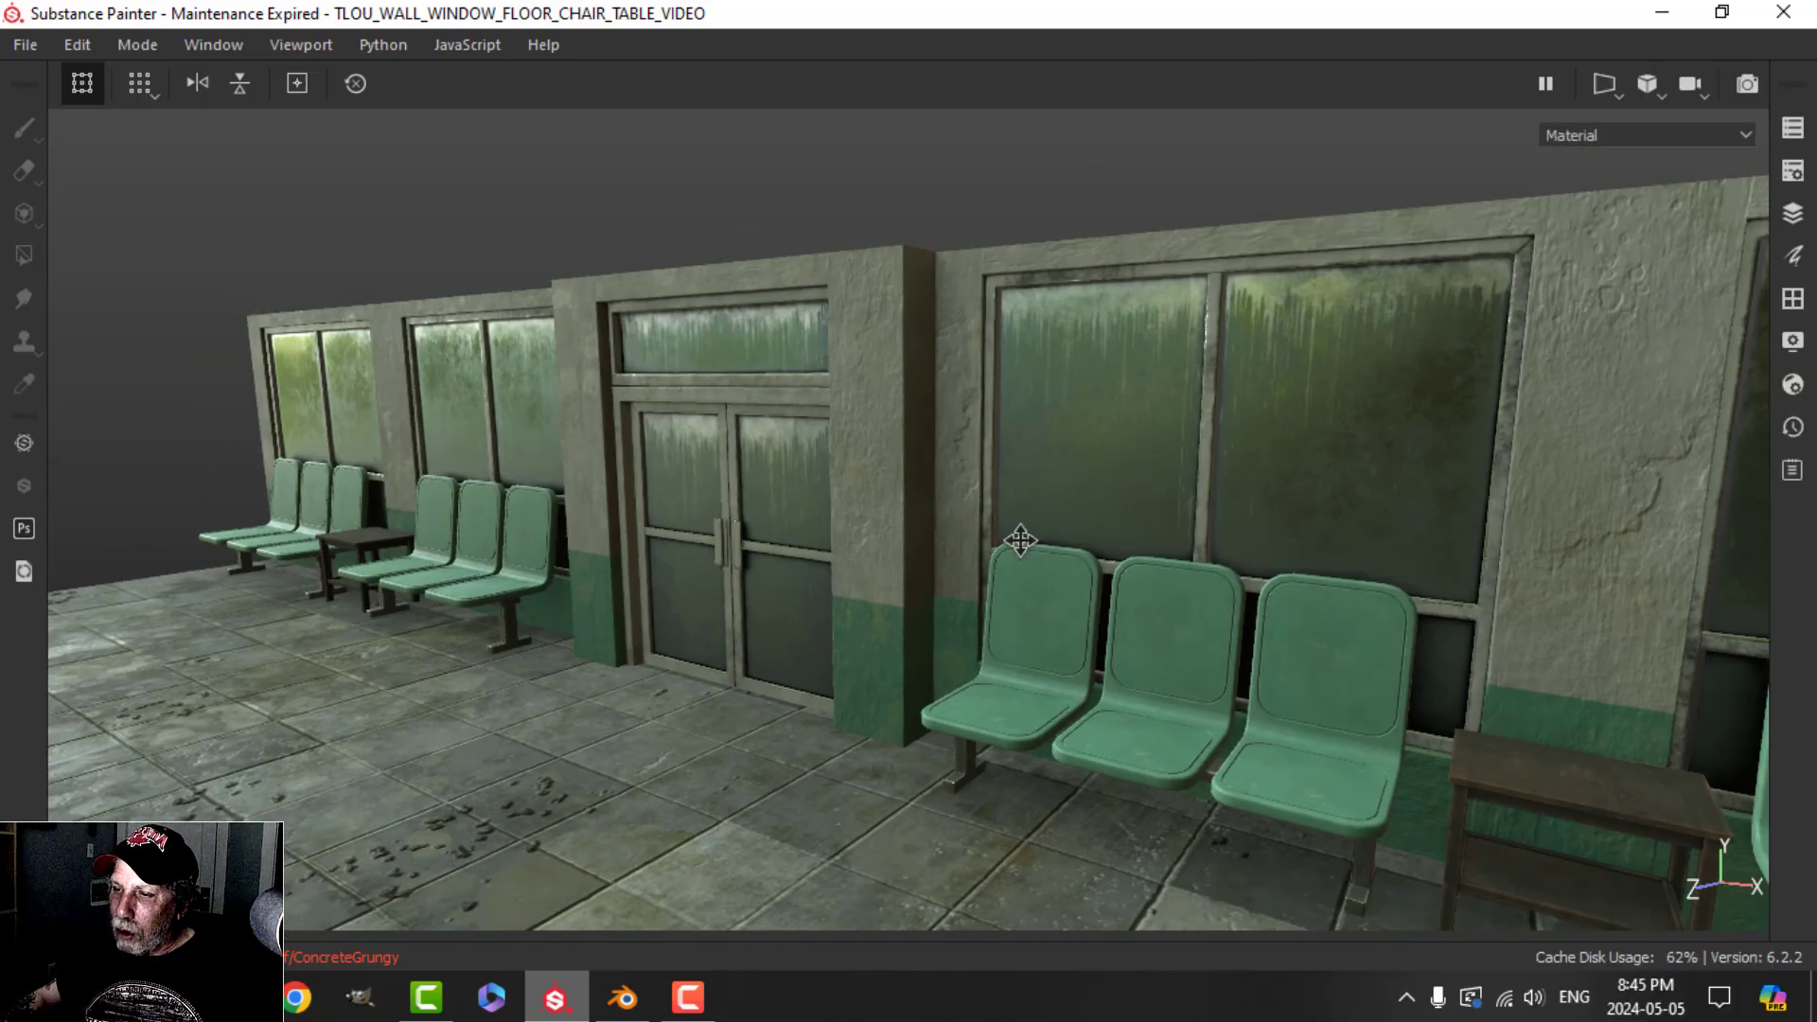
{"action": "middle_click_drag", "start_coordinate": [1018, 539], "coordinate": [1005, 394], "text": "alt"}
{"action": "left_click_drag", "start_coordinate": [1005, 398], "coordinate": [832, 515], "text": "alt"}
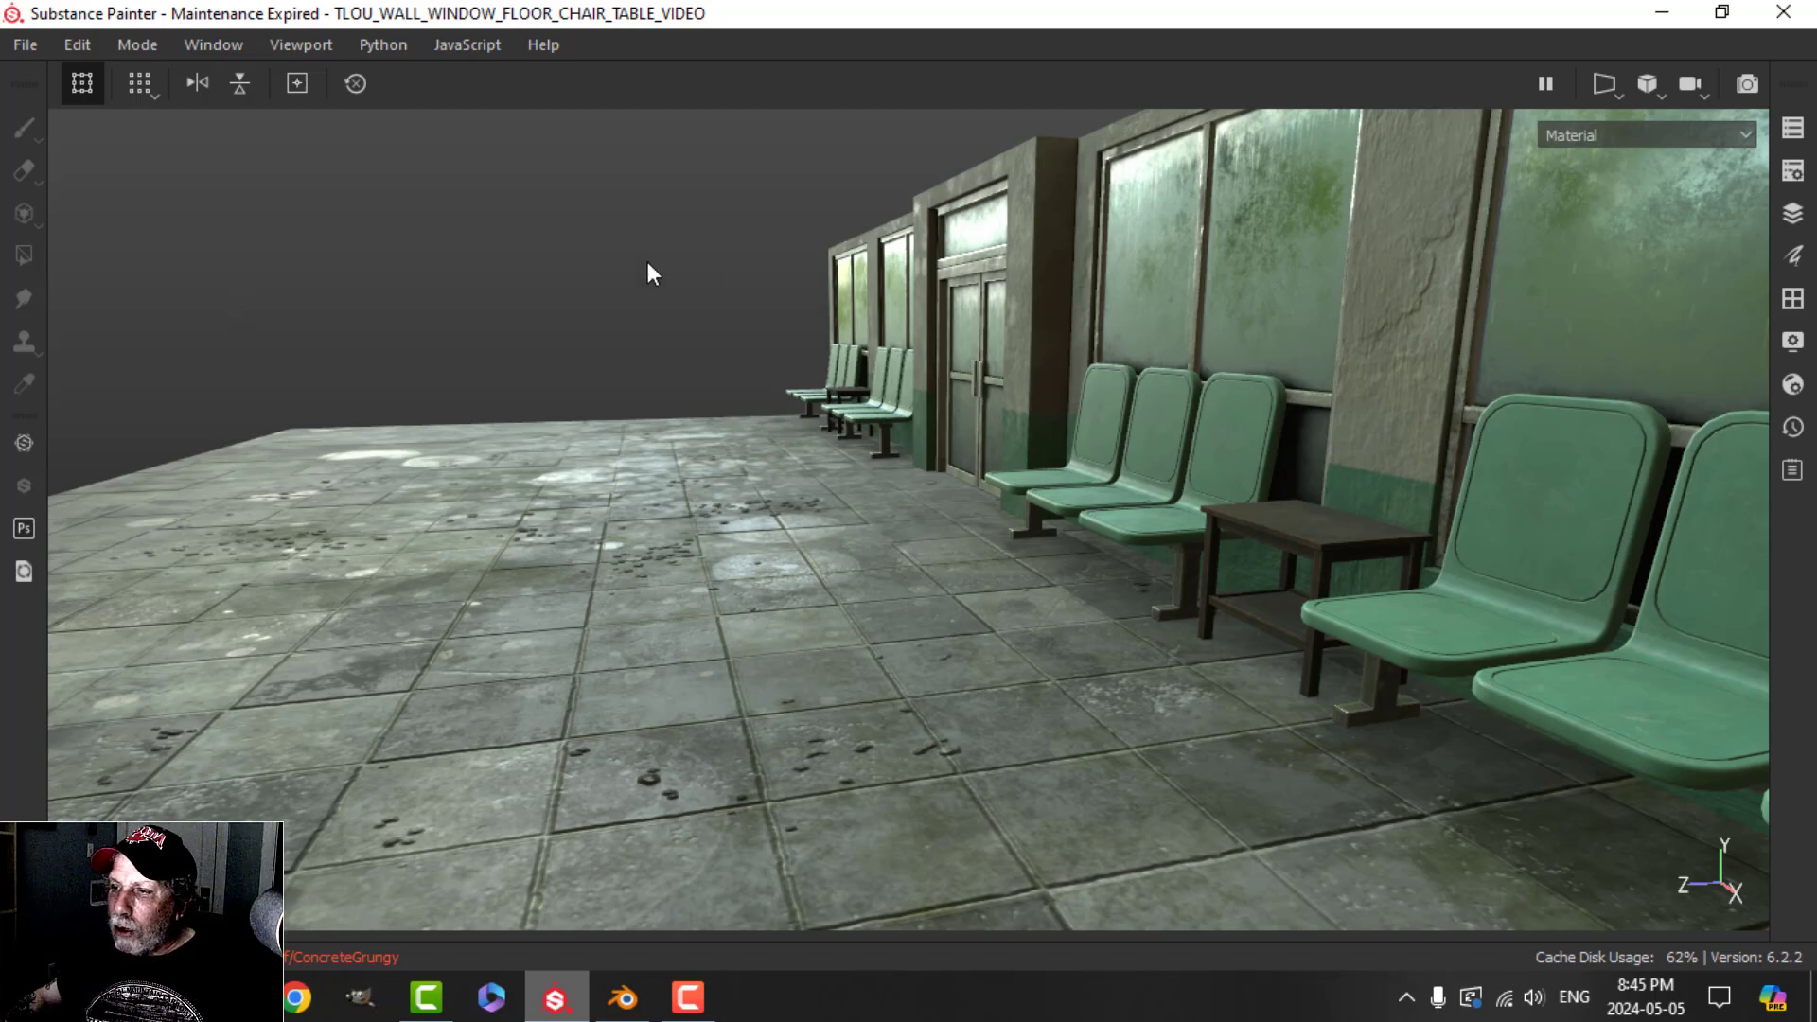
{"action": "left_click_drag", "start_coordinate": [838, 508], "coordinate": [880, 549], "text": "alt"}
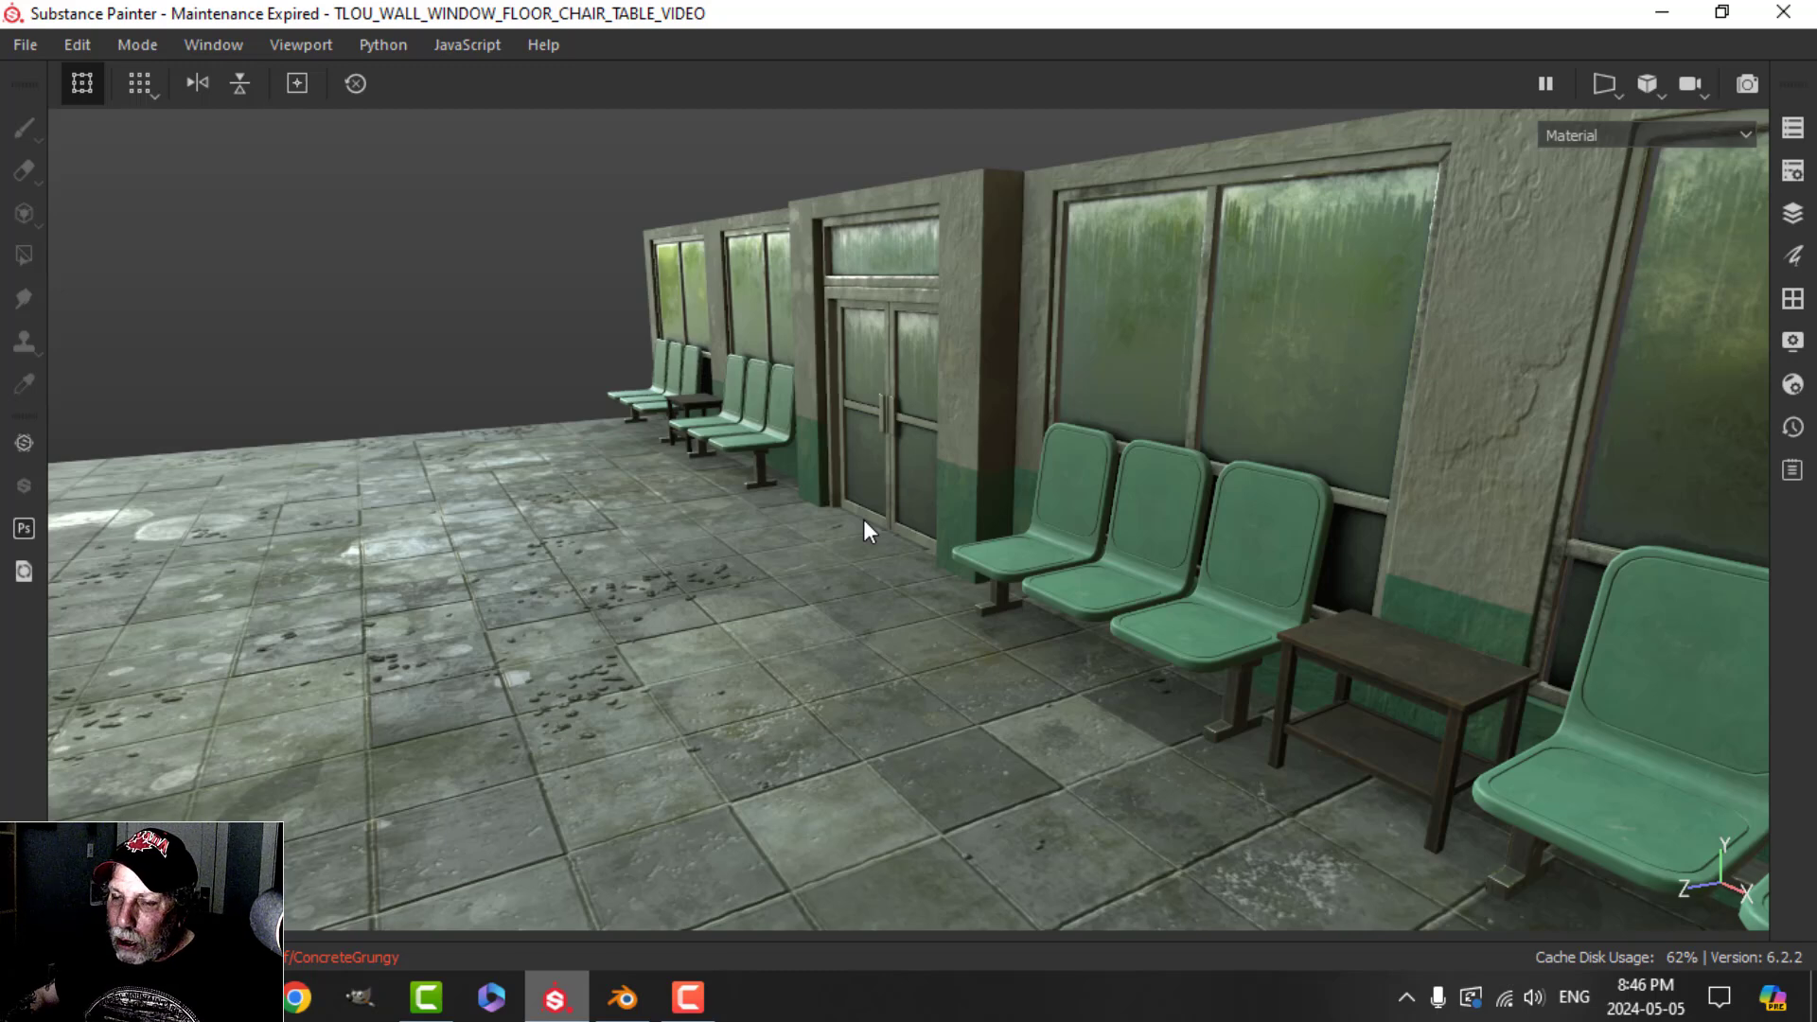